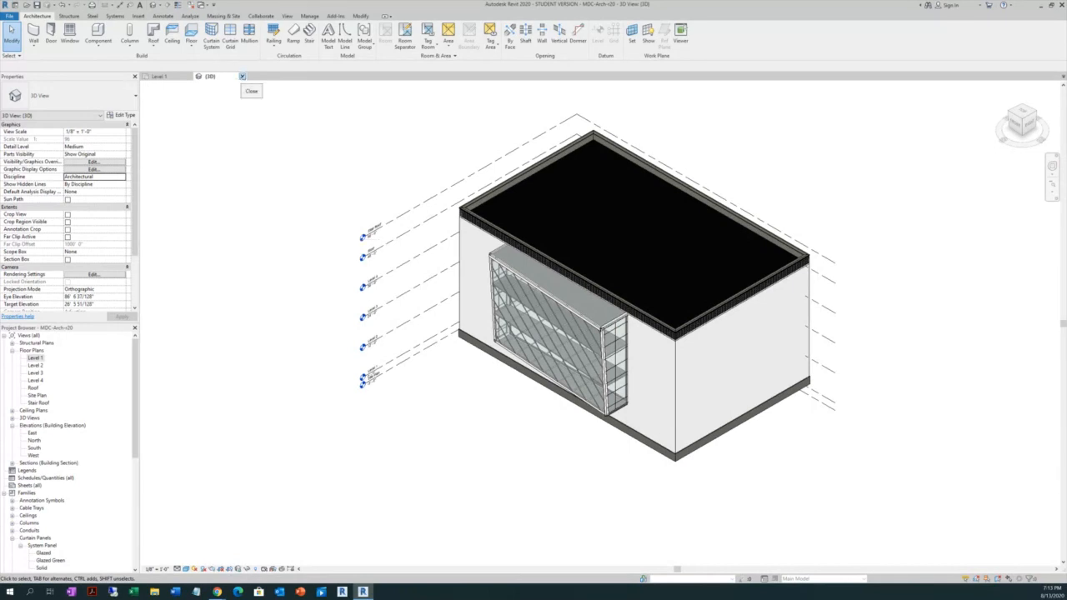
Close the 3D view and the Level 1 floor plan so the open MDC-Arch-r20 project is closed
{"action": "left_click", "coordinate": [241, 76]}
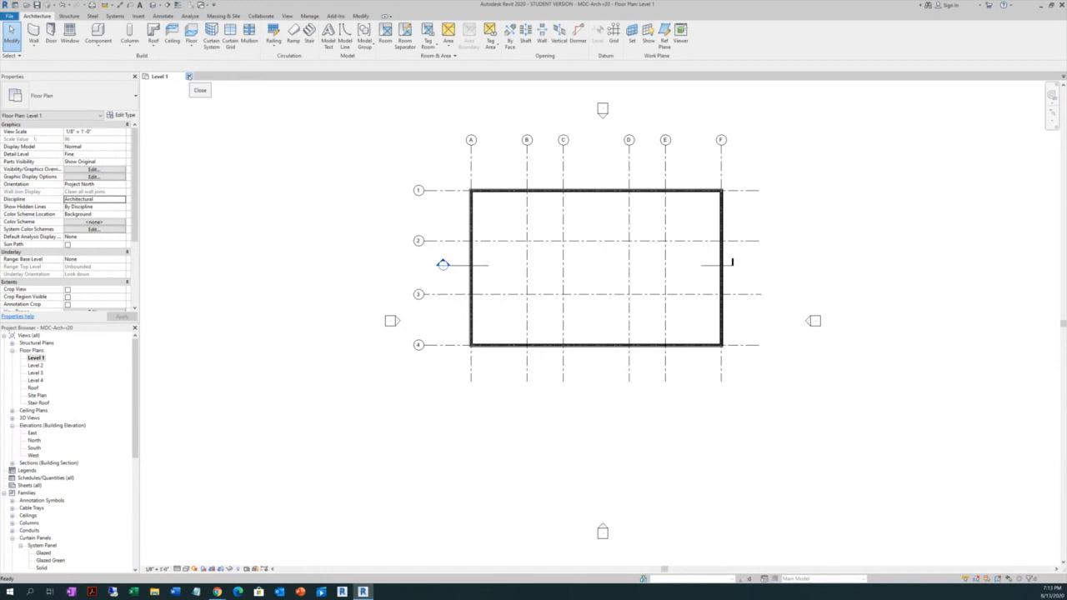
{"action": "left_click", "coordinate": [189, 76]}
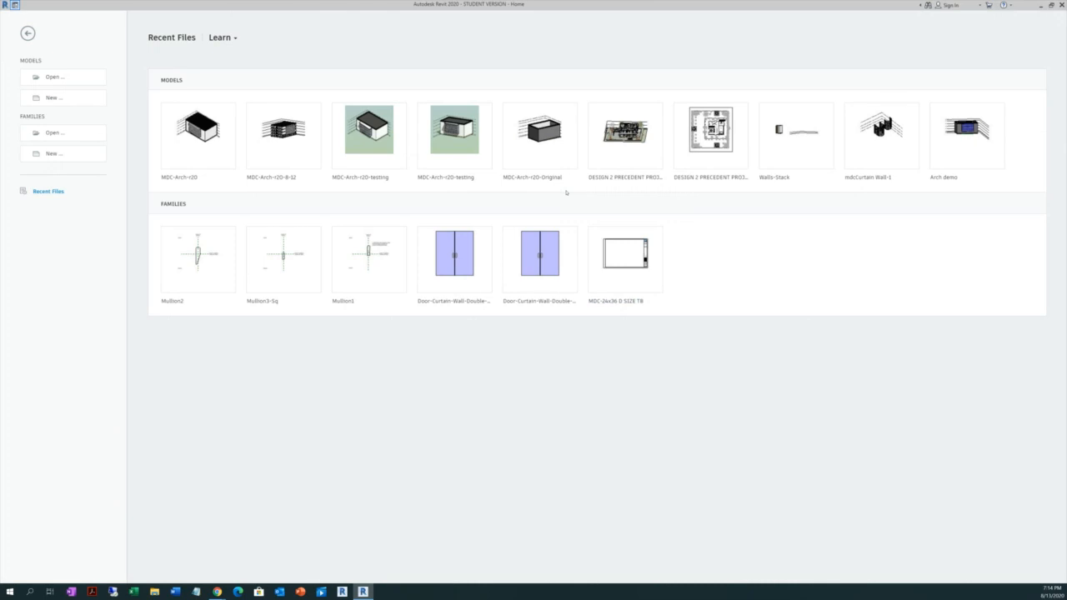
{"action": "left_click", "coordinate": [660, 273]}
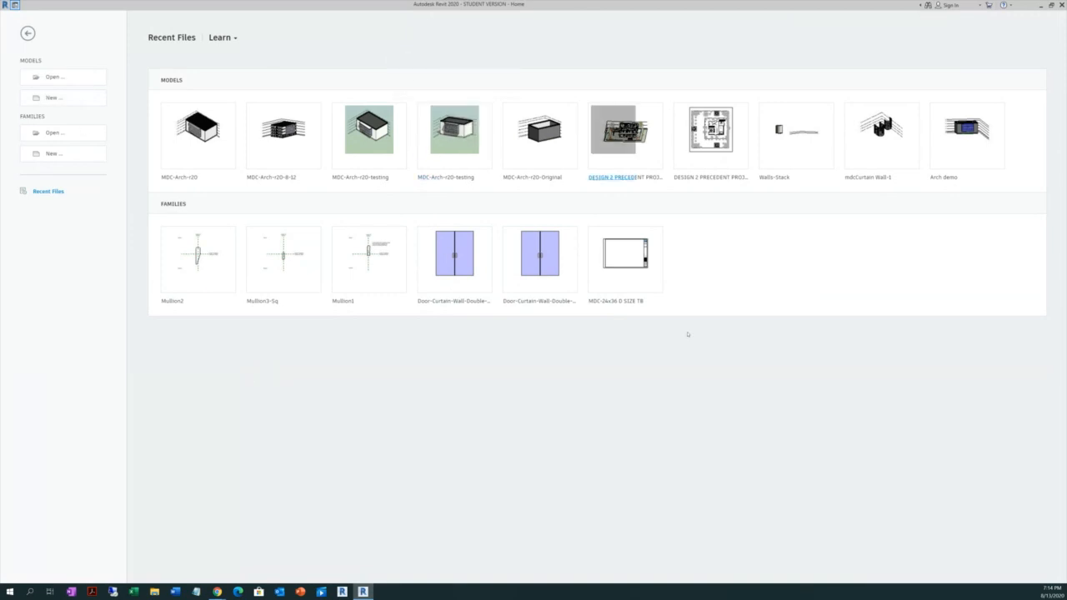
Create a new project based on the Structural Template
{"action": "left_click", "coordinate": [52, 98]}
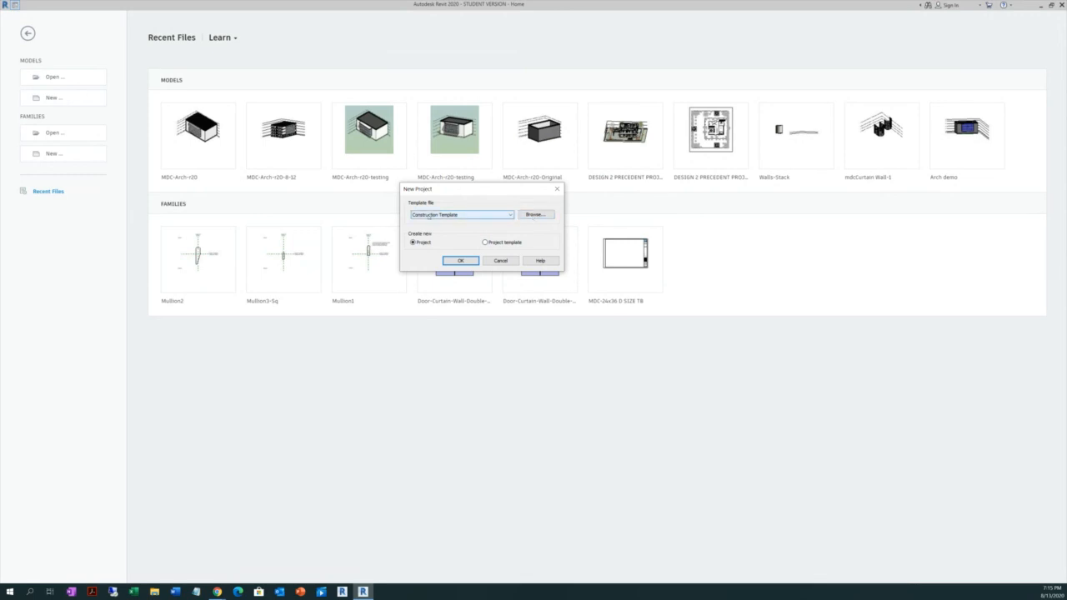
{"action": "left_click", "coordinate": [422, 215]}
{"action": "left_click", "coordinate": [508, 215]}
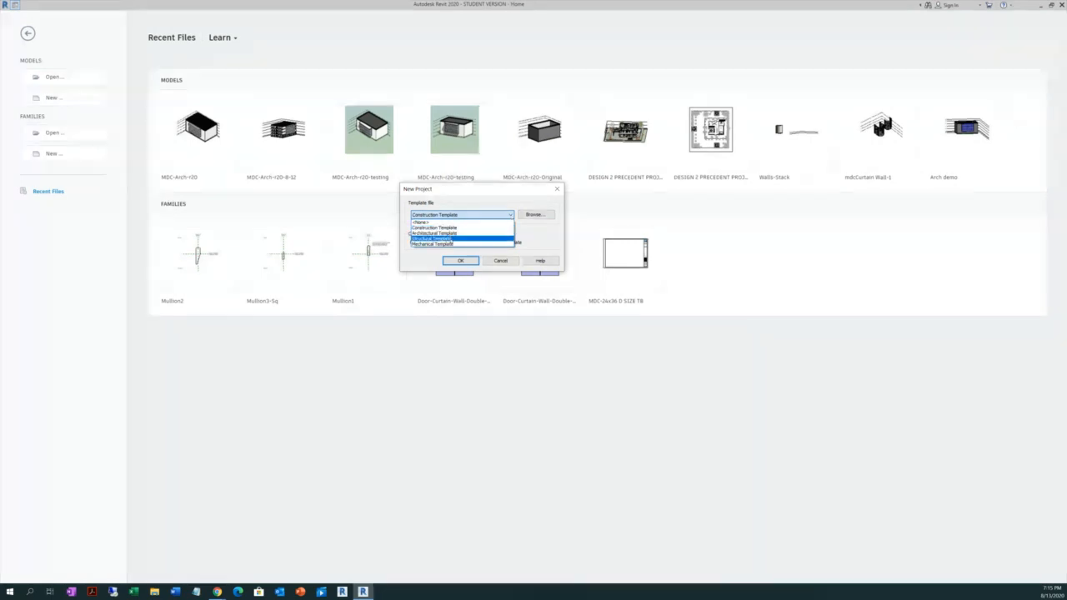
{"action": "left_click", "coordinate": [451, 240]}
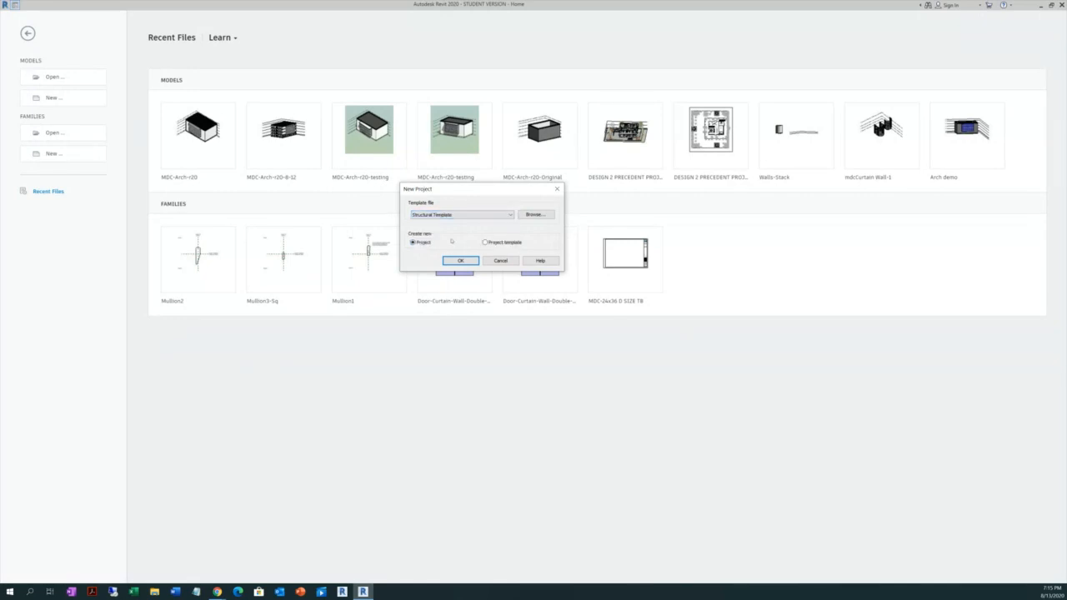
{"action": "left_click", "coordinate": [458, 260]}
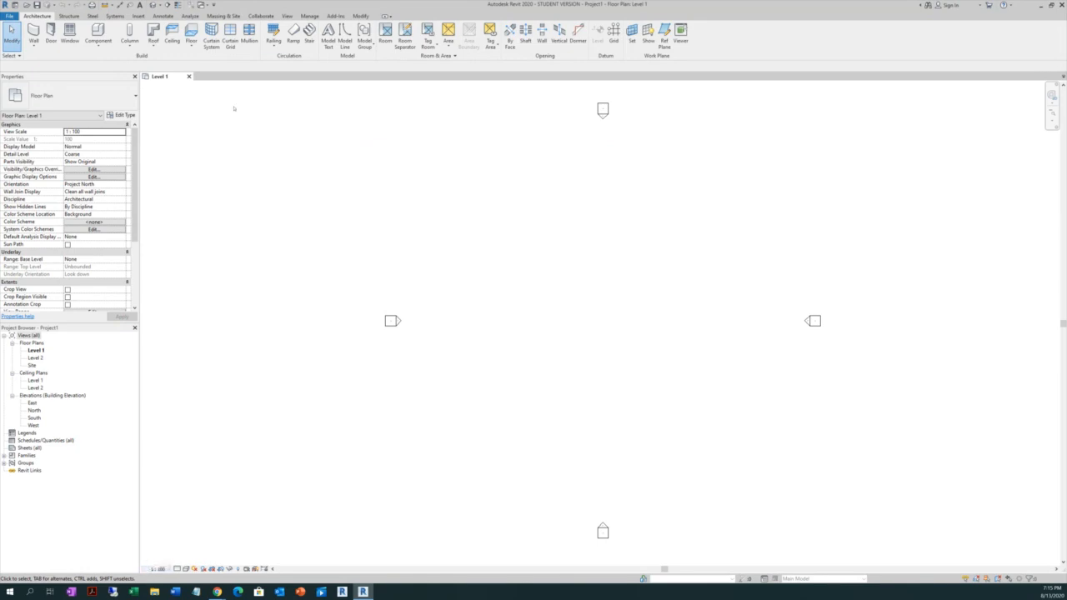
Set the project's length units to feet and fractional inches, rounded to the nearest 1/64"
{"action": "left_click", "coordinate": [306, 15]}
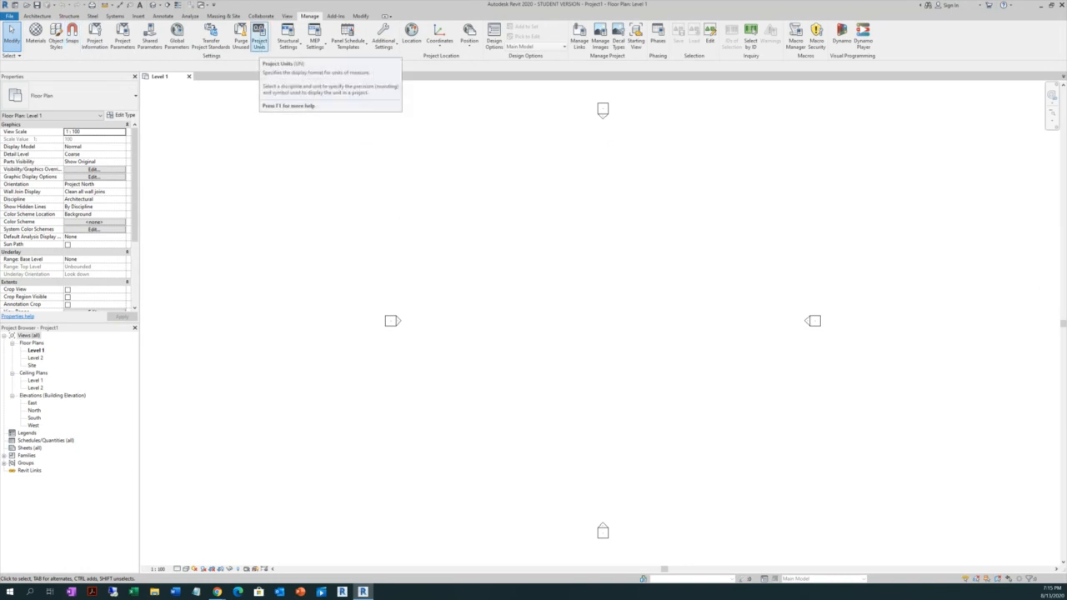
{"action": "left_click", "coordinate": [259, 43]}
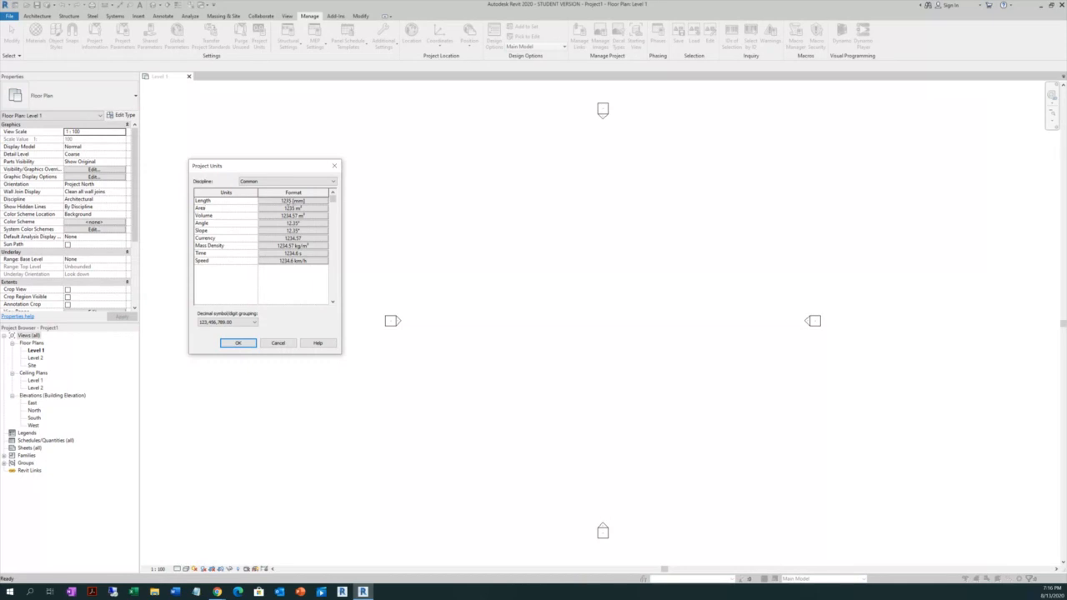
{"action": "left_click", "coordinate": [322, 201]}
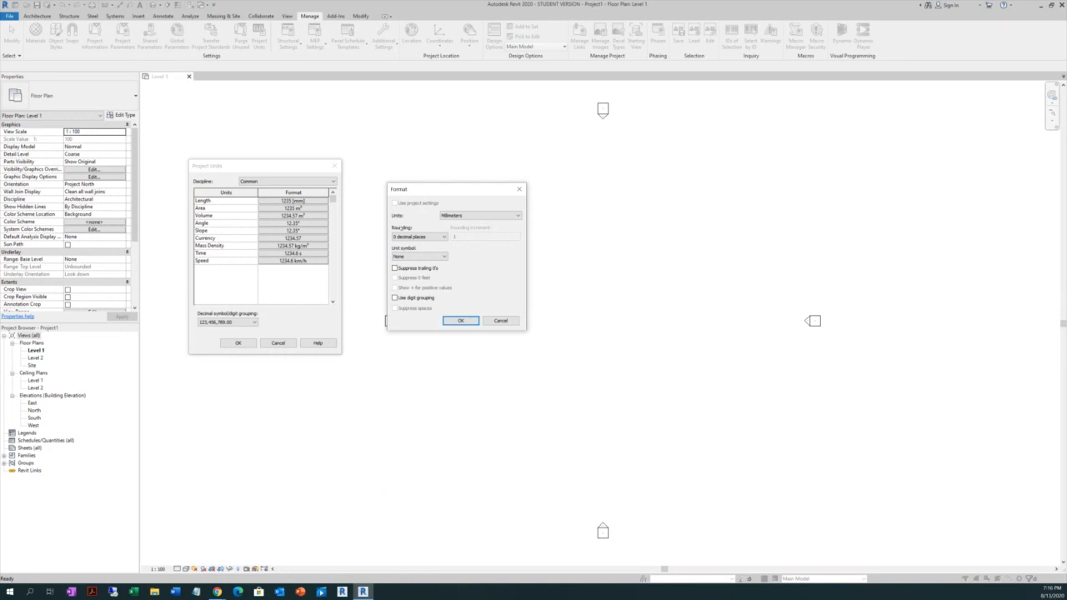
{"action": "left_click", "coordinate": [517, 215]}
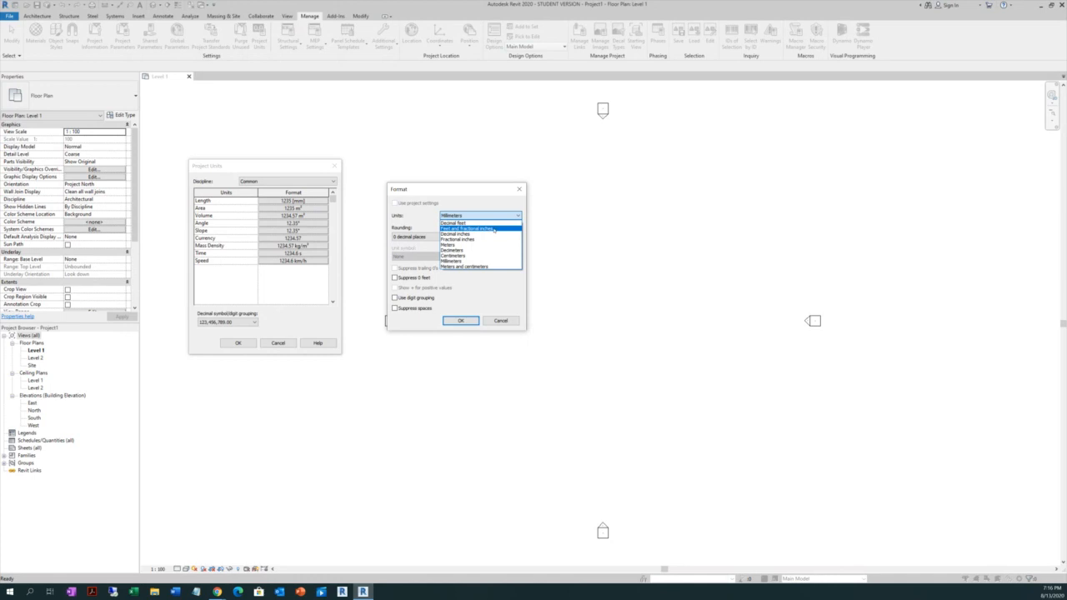
{"action": "left_click", "coordinate": [491, 227]}
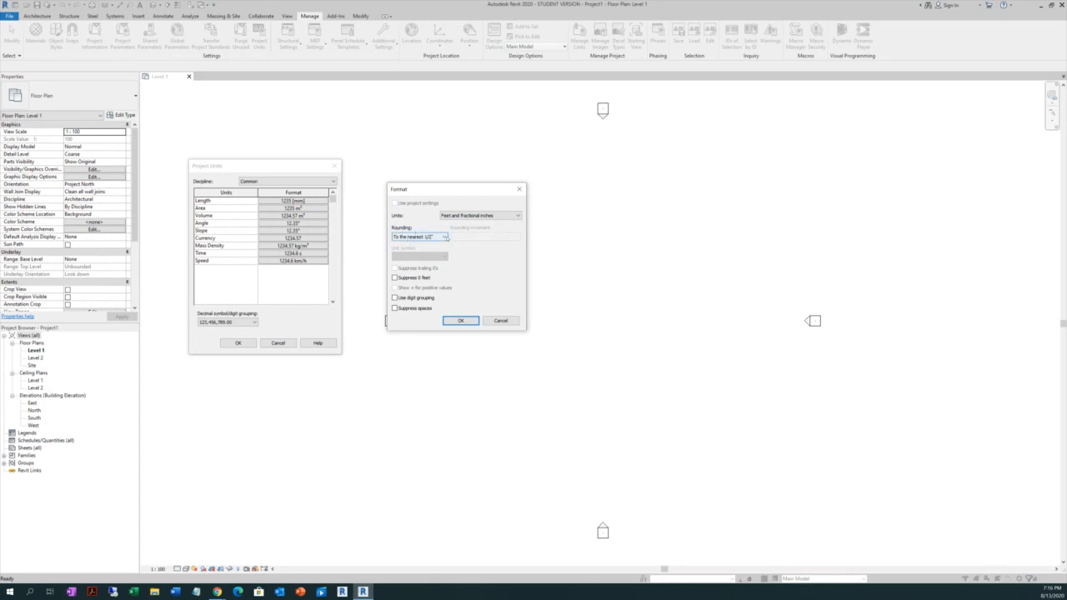
{"action": "left_click", "coordinate": [446, 237]}
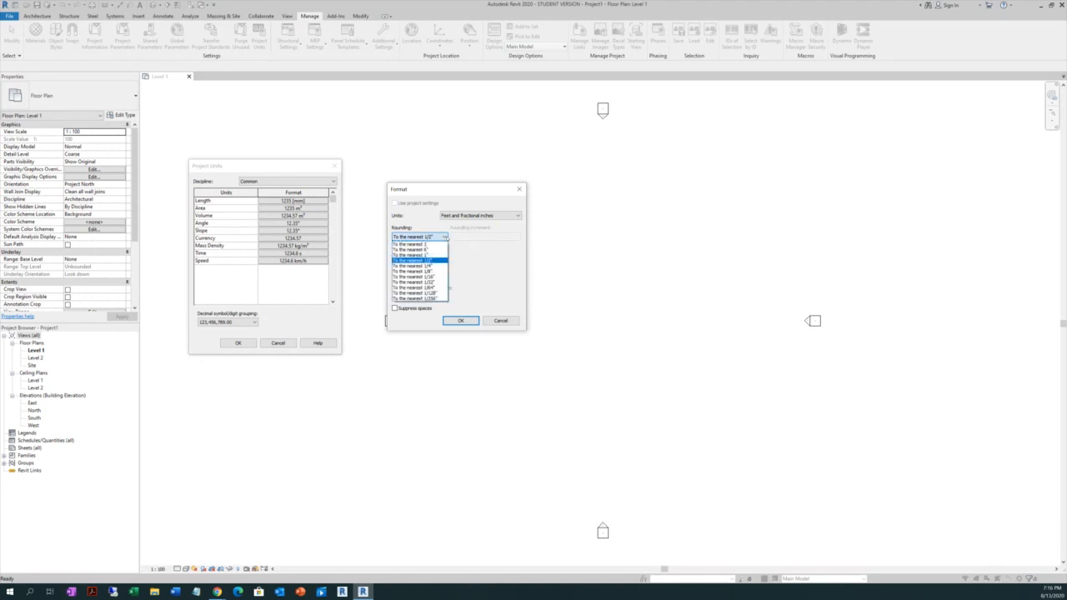
{"action": "left_click", "coordinate": [438, 287]}
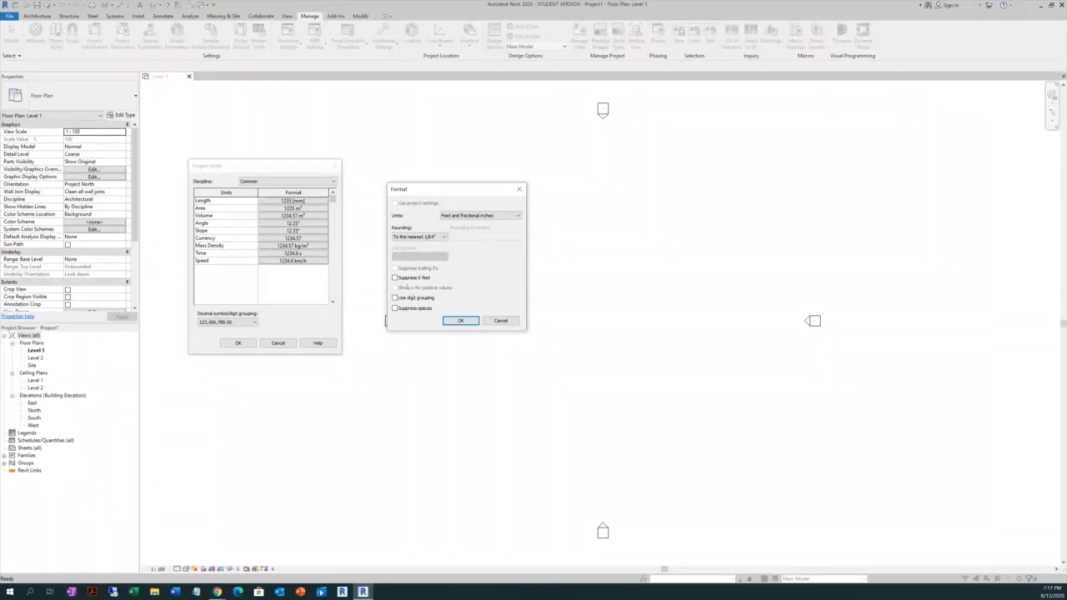
{"action": "left_click", "coordinate": [462, 321]}
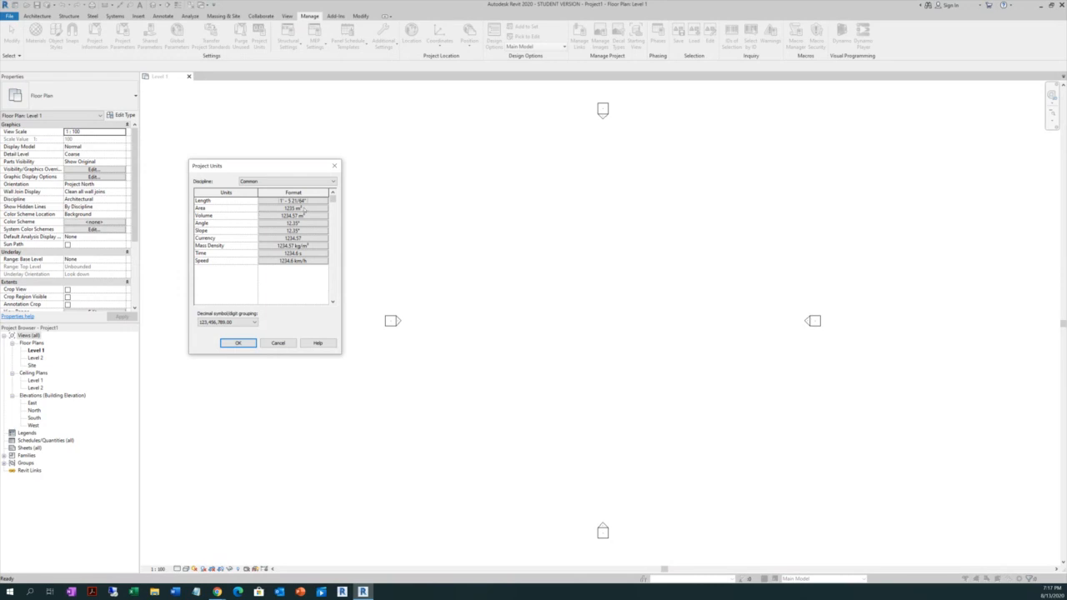
Set the project's area units to square feet with 0 decimal places
{"action": "left_click", "coordinate": [323, 209]}
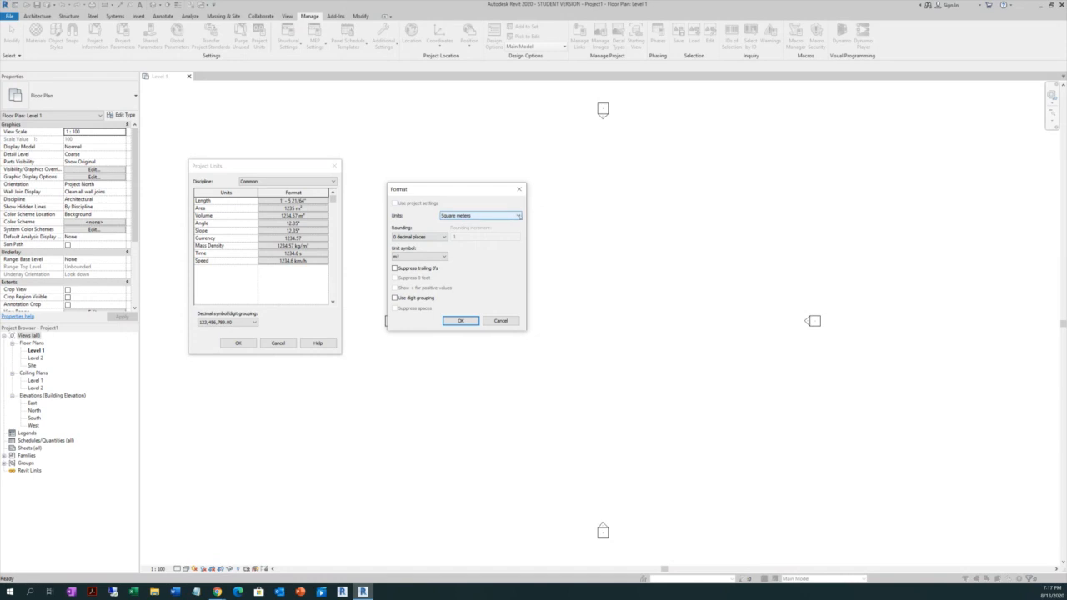
{"action": "left_click", "coordinate": [518, 216]}
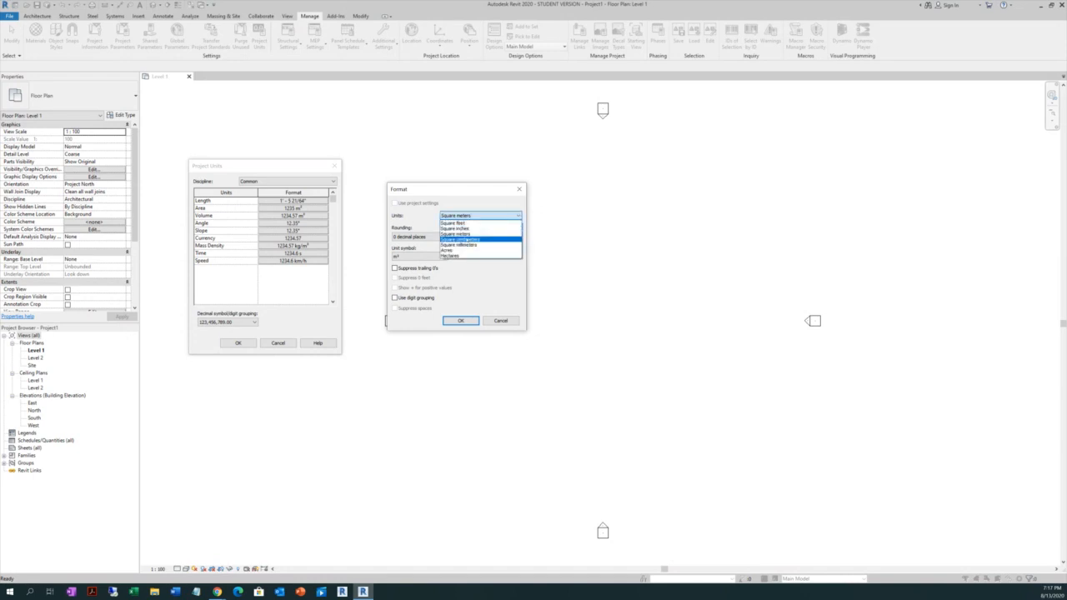
{"action": "left_click", "coordinate": [455, 224]}
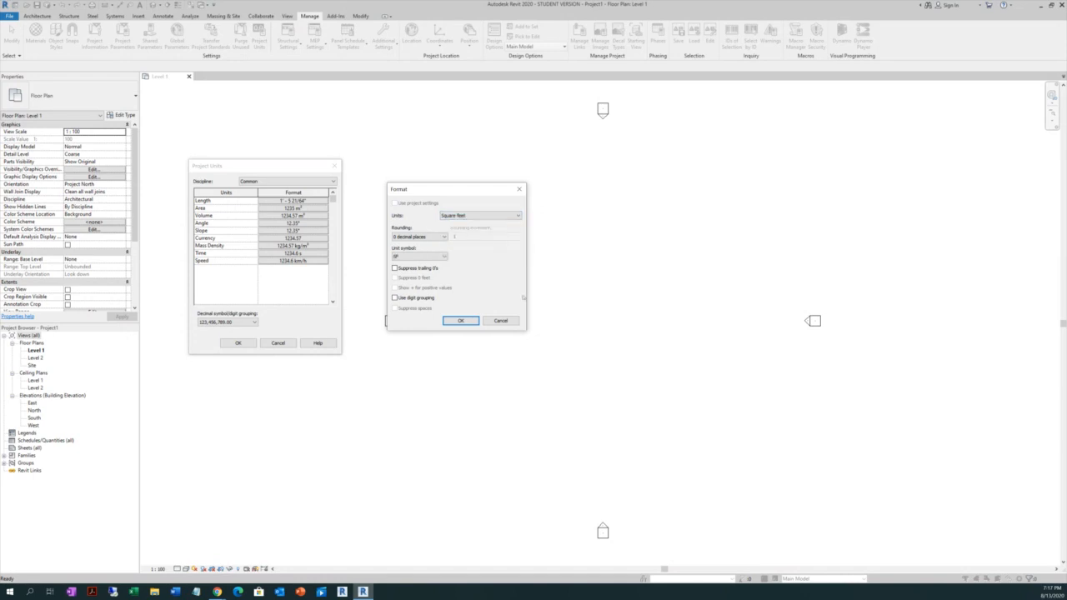
{"action": "left_click", "coordinate": [442, 236]}
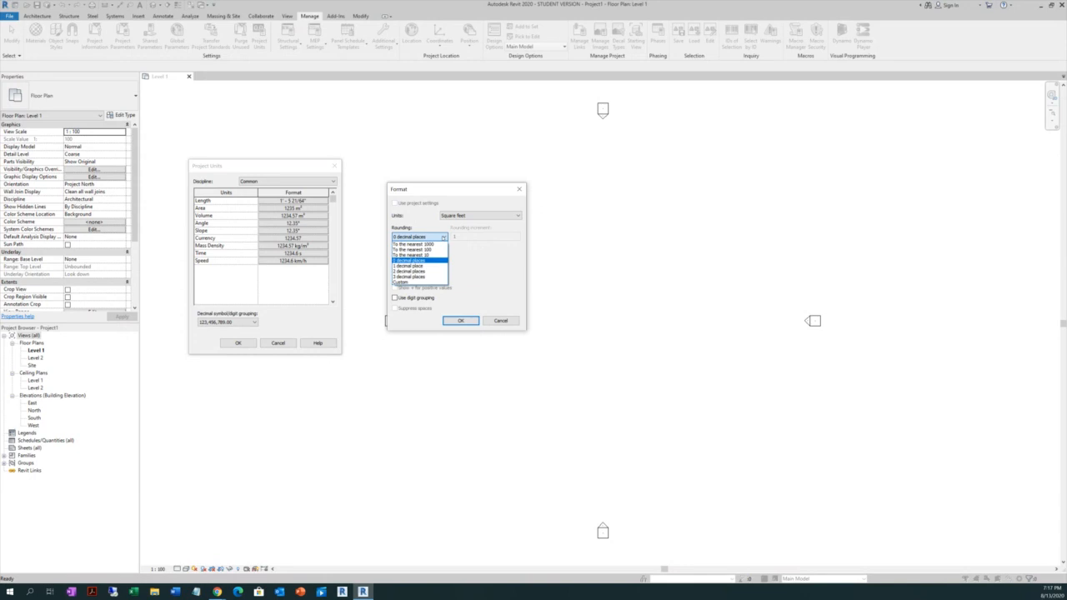
{"action": "left_click", "coordinate": [414, 260]}
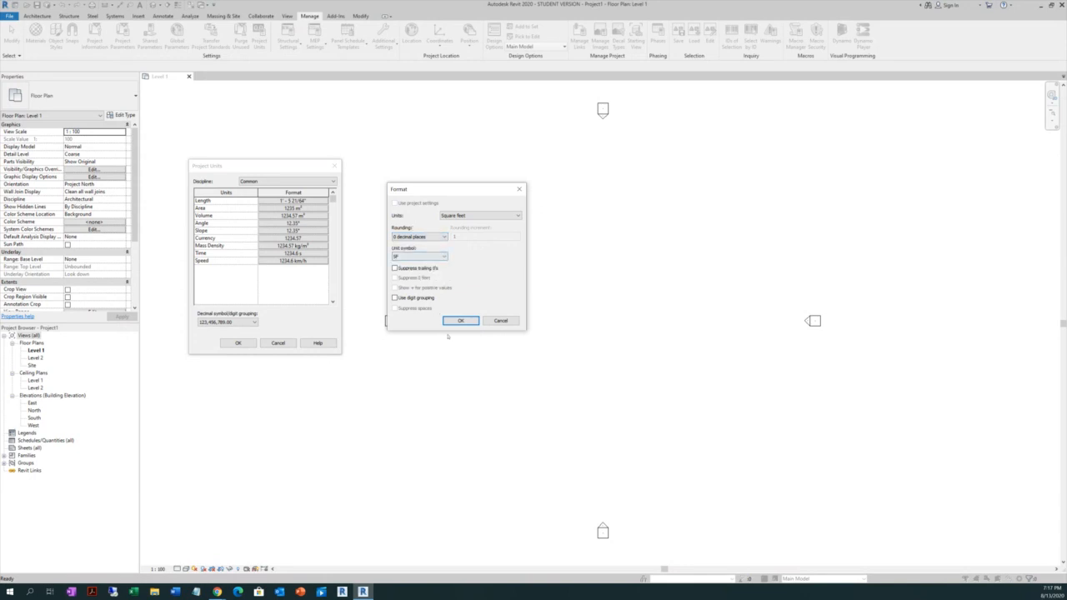
{"action": "left_click", "coordinate": [460, 321]}
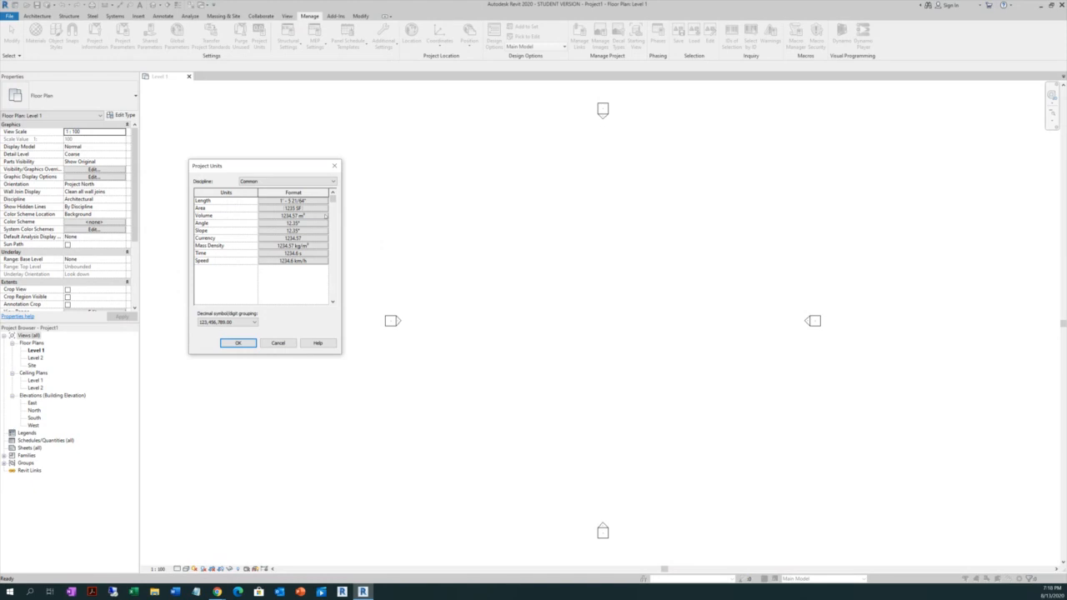
Set the project's volume units to cubic feet
{"action": "left_click", "coordinate": [326, 216]}
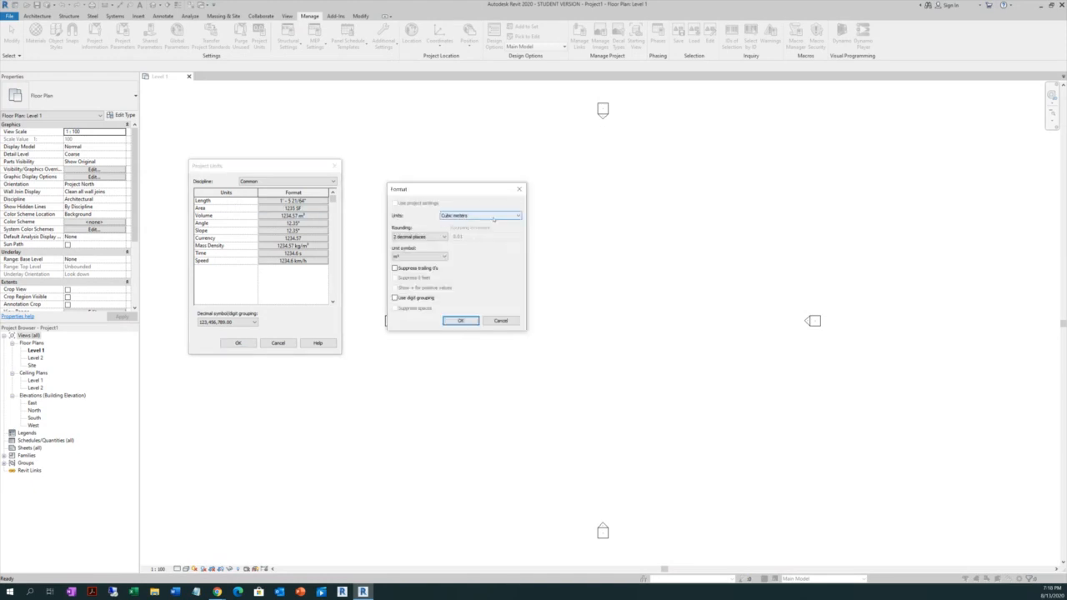
{"action": "left_click", "coordinate": [519, 215]}
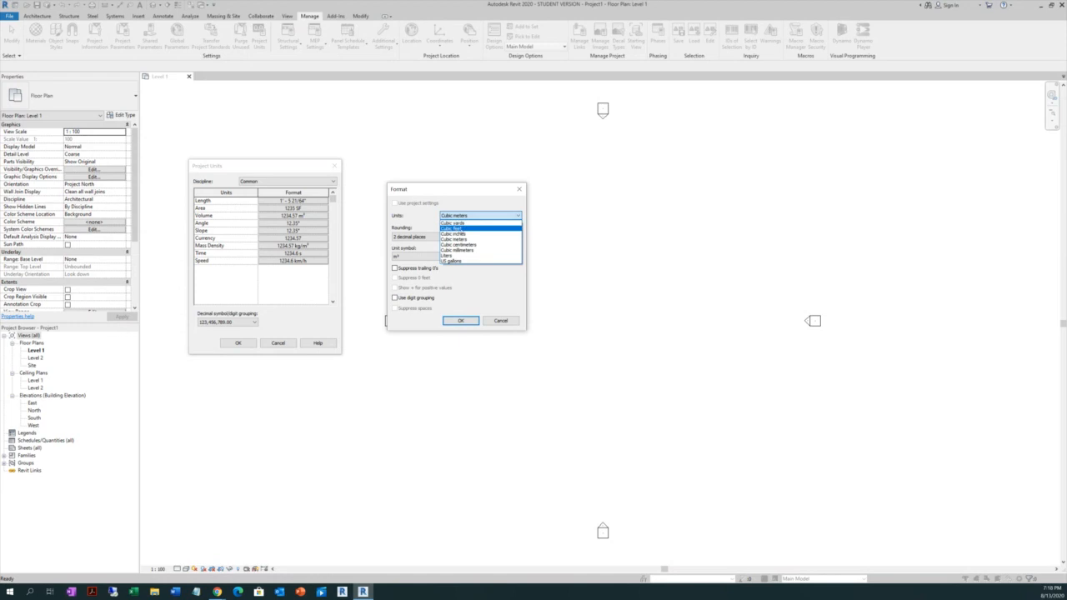
{"action": "left_click", "coordinate": [451, 228]}
{"action": "left_click", "coordinate": [460, 320]}
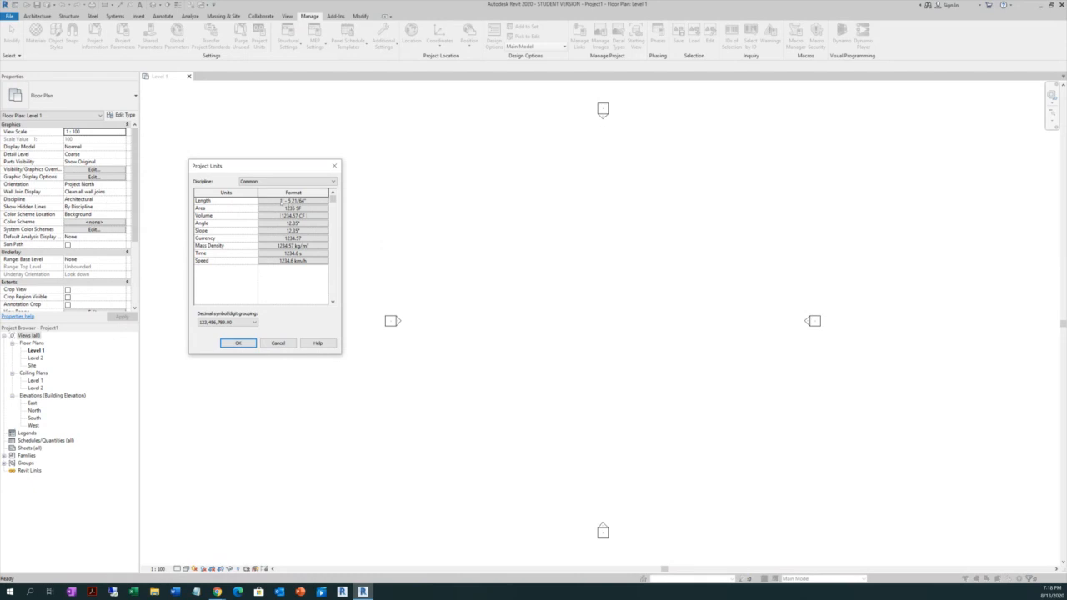
Review the length rounding options, keep the nearest 1/64", and apply the project units
{"action": "left_click", "coordinate": [325, 200]}
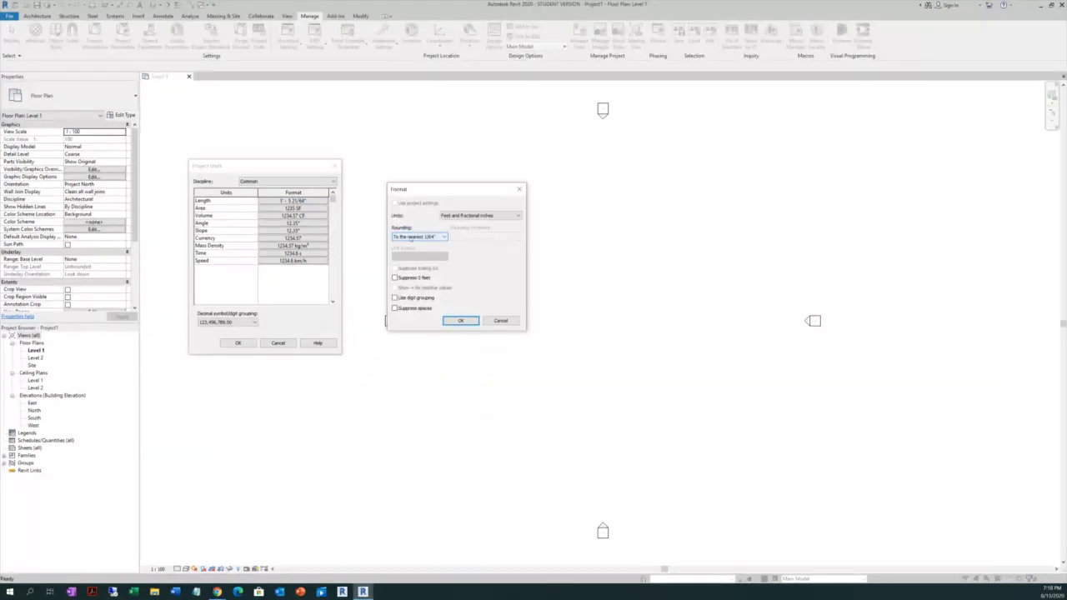
{"action": "left_click", "coordinate": [443, 237]}
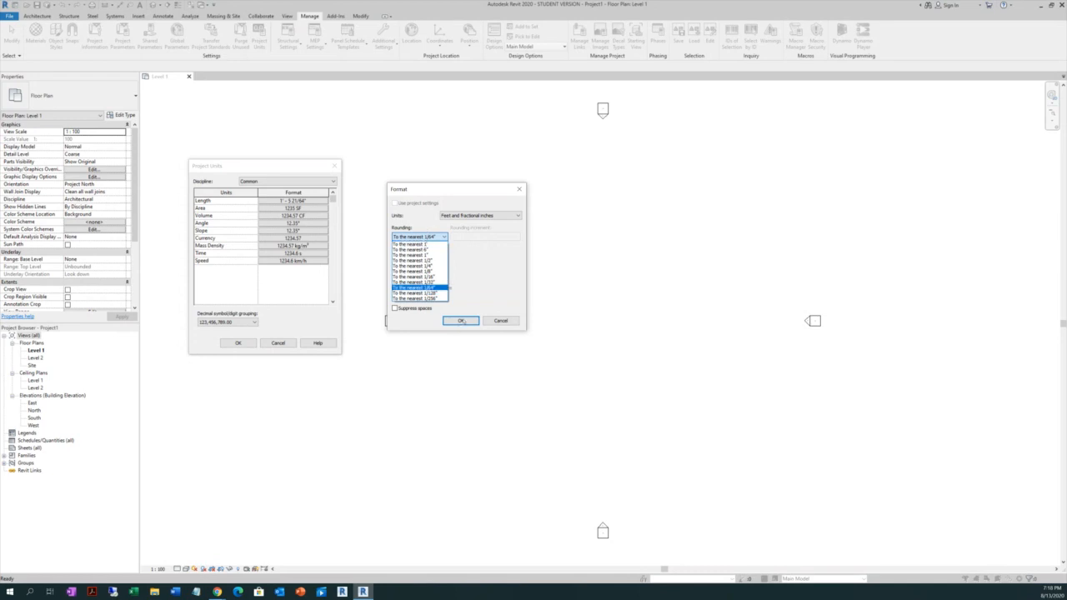
{"action": "left_click", "coordinate": [460, 321]}
{"action": "left_click", "coordinate": [457, 323]}
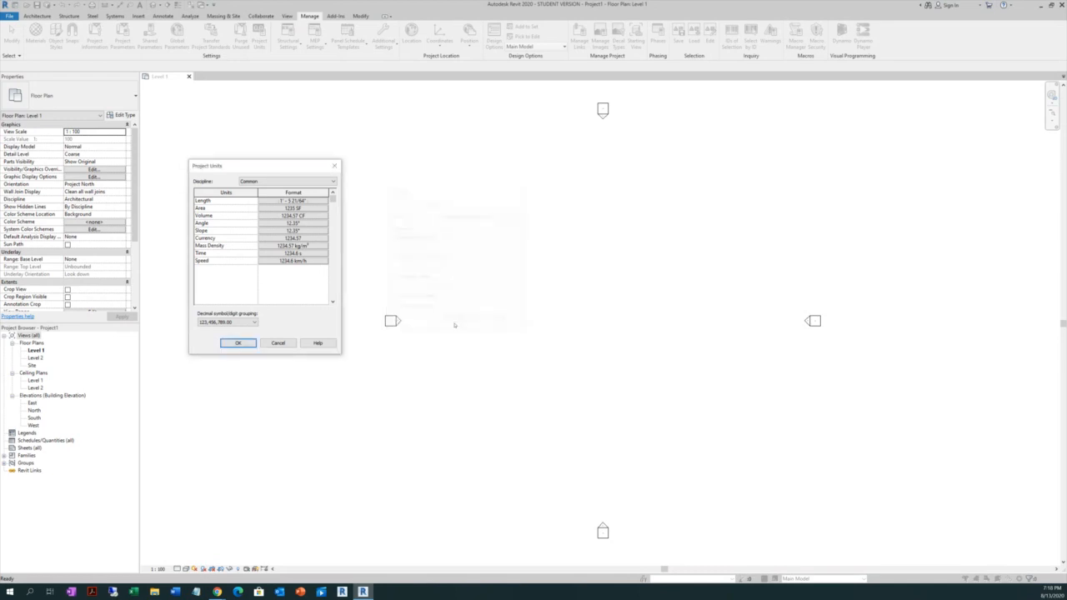
{"action": "left_click", "coordinate": [238, 343]}
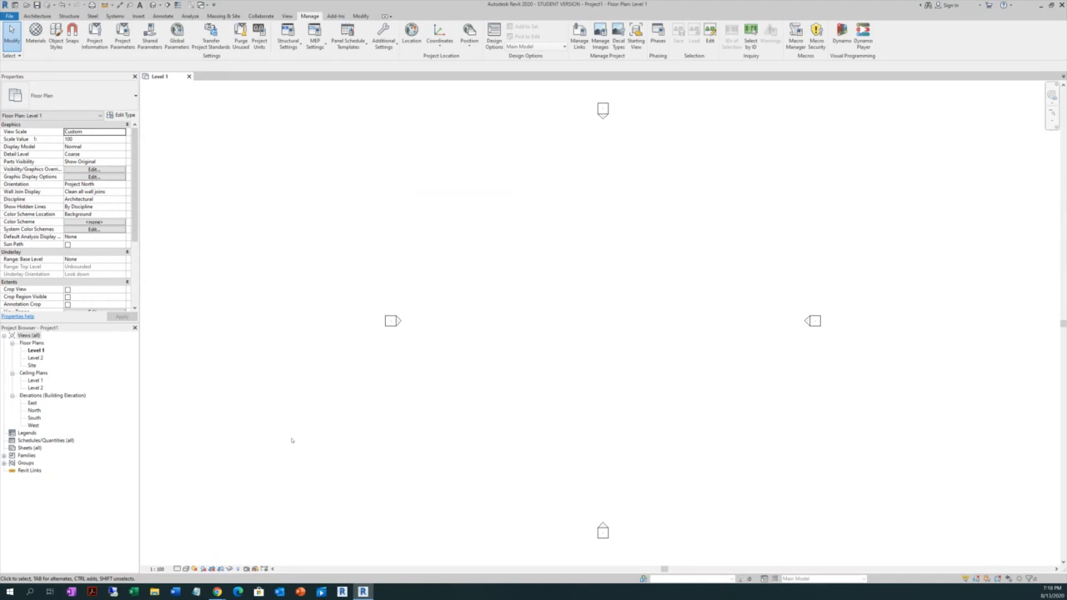
Set the Level 1 floor plan's scale to 1/8" = 1'-0" and its detail level to Fine
{"action": "left_click", "coordinate": [156, 568]}
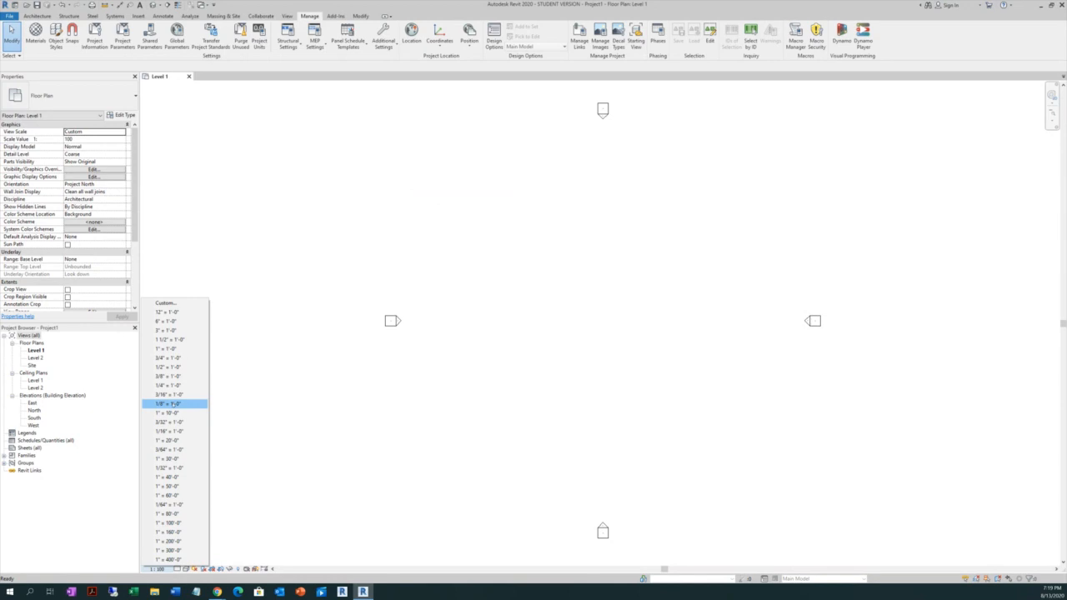
{"action": "left_click", "coordinate": [161, 404]}
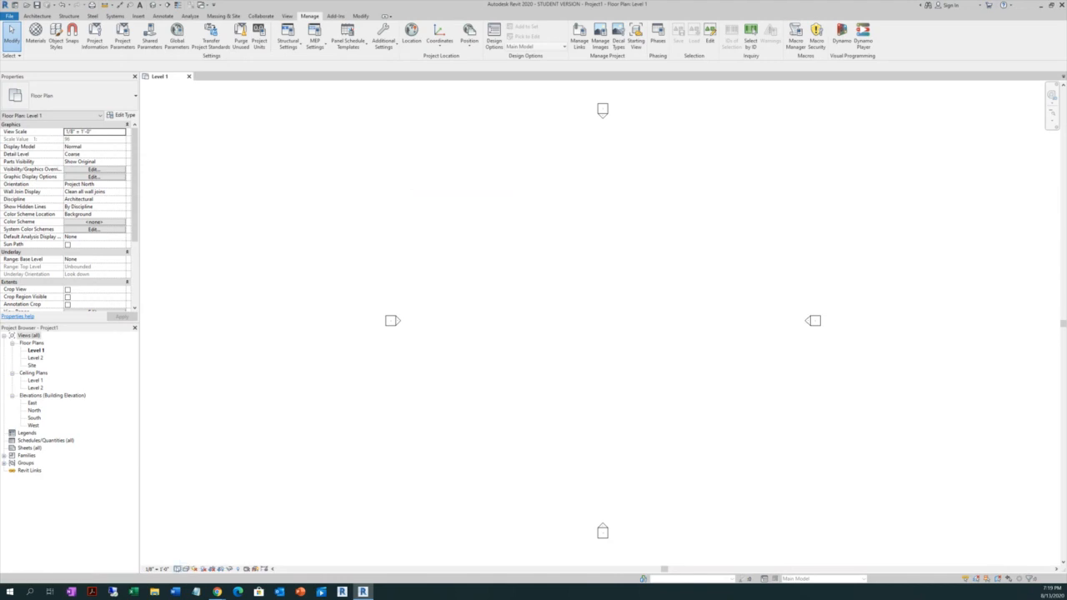
{"action": "left_click", "coordinate": [185, 568]}
{"action": "left_click", "coordinate": [189, 559]}
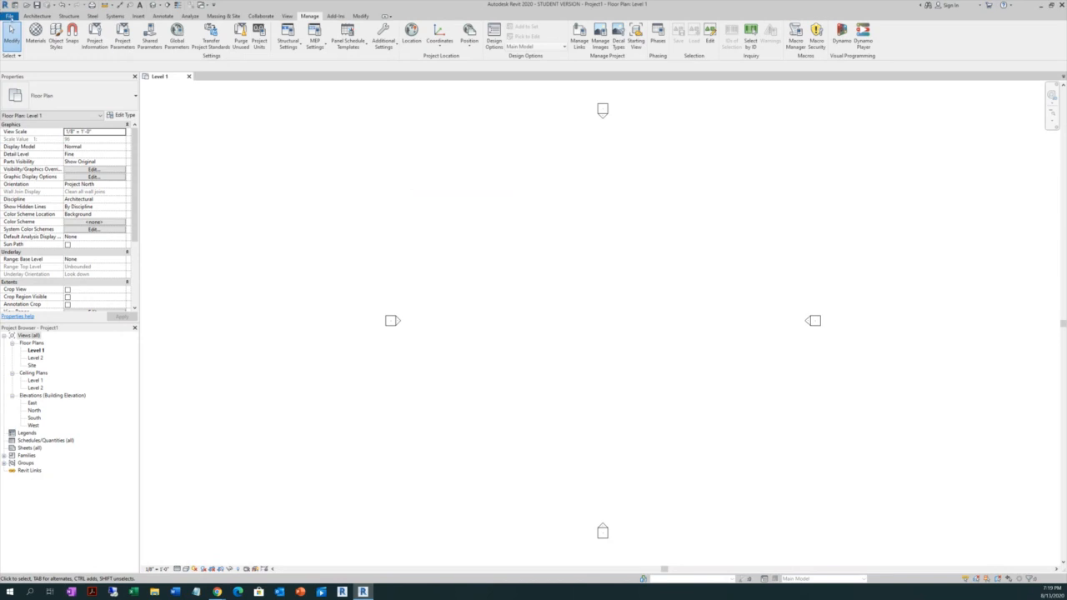
Start saving a copy as a project file and browse to the Student folder within MDC\Revit-Level 2 on Local Disk (C:)
{"action": "left_click", "coordinate": [10, 16]}
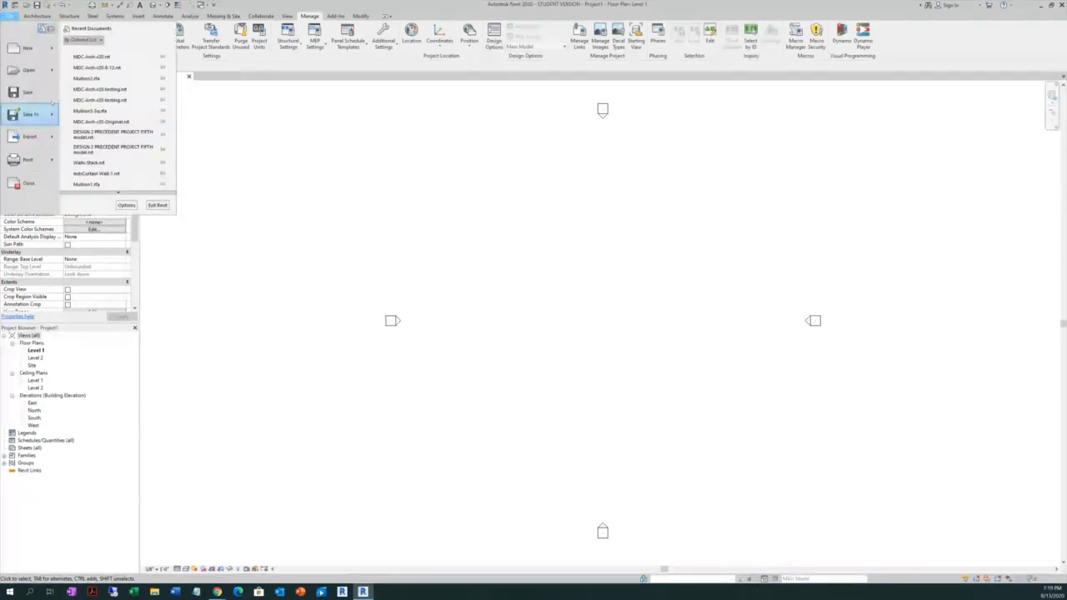
{"action": "mouse_move", "coordinate": [40, 122]}
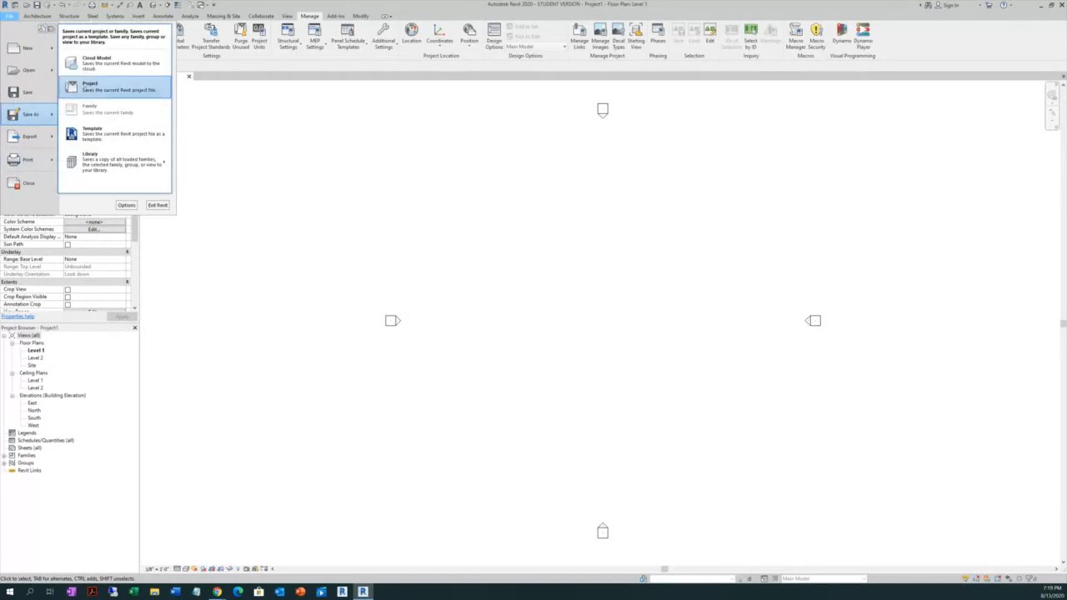
{"action": "left_click", "coordinate": [92, 87]}
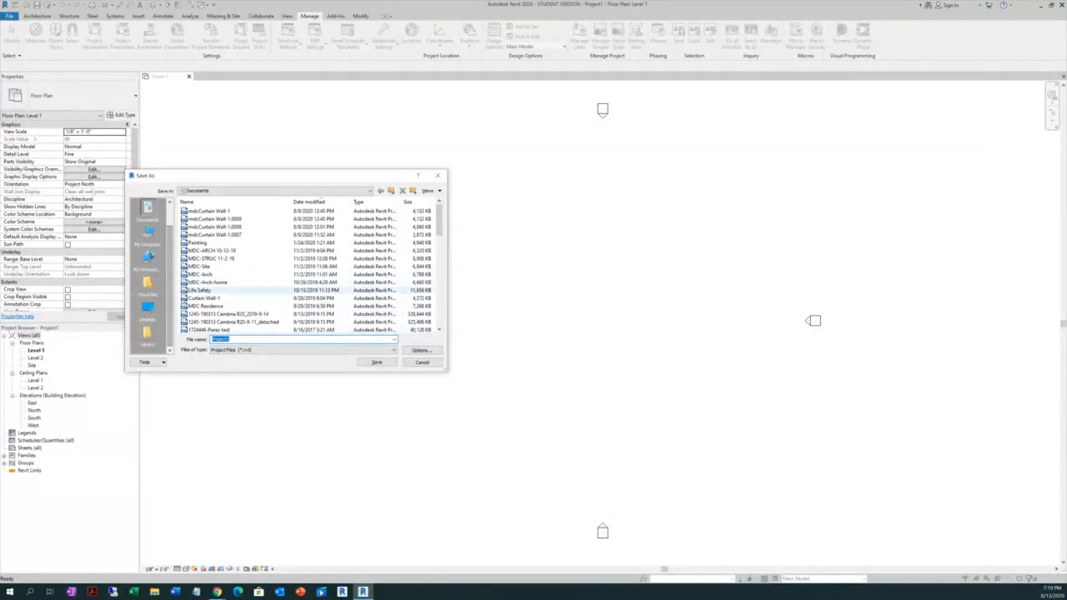
{"action": "left_click", "coordinate": [147, 232]}
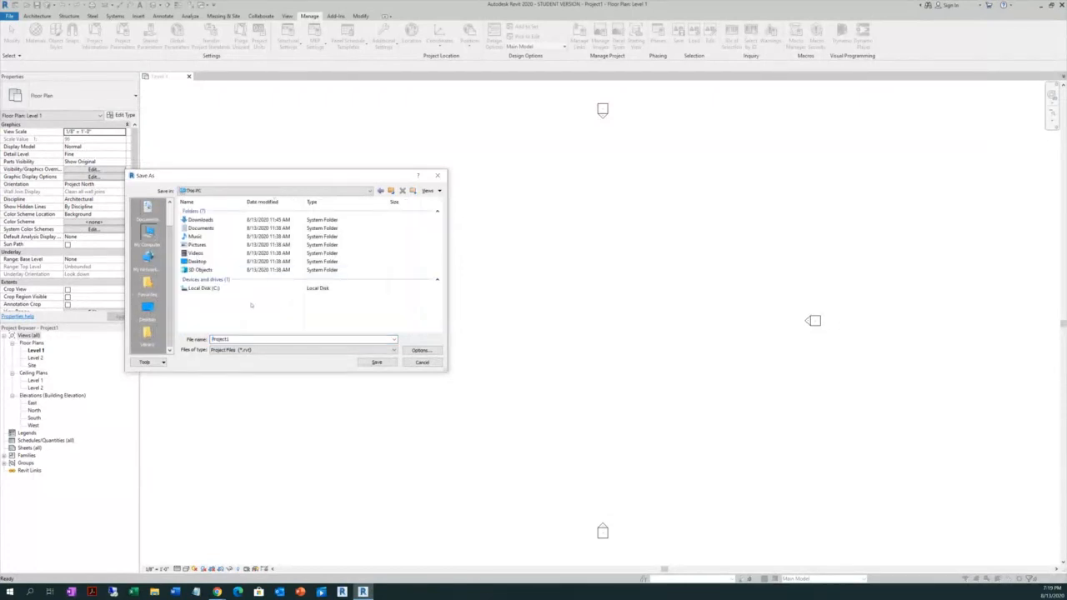
{"action": "double_click", "coordinate": [204, 288]}
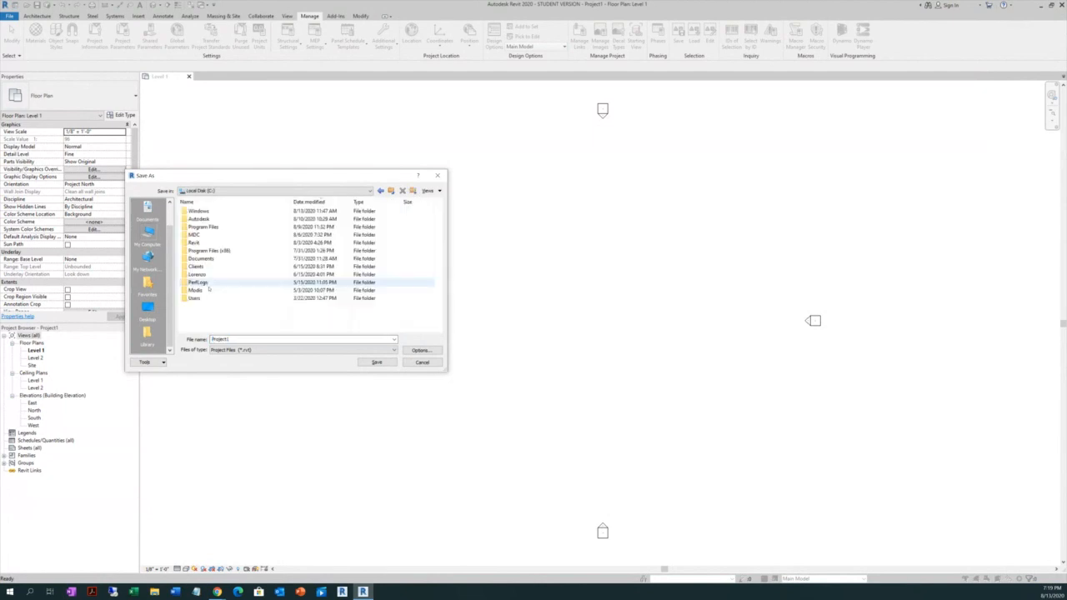
{"action": "double_click", "coordinate": [206, 236]}
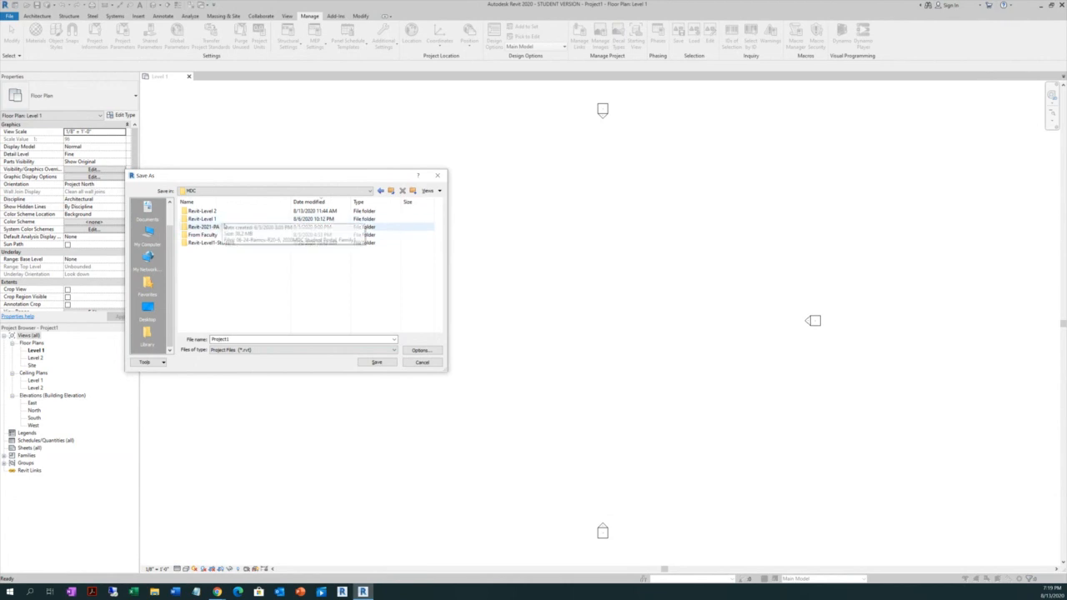
{"action": "double_click", "coordinate": [222, 212]}
{"action": "double_click", "coordinate": [212, 213]}
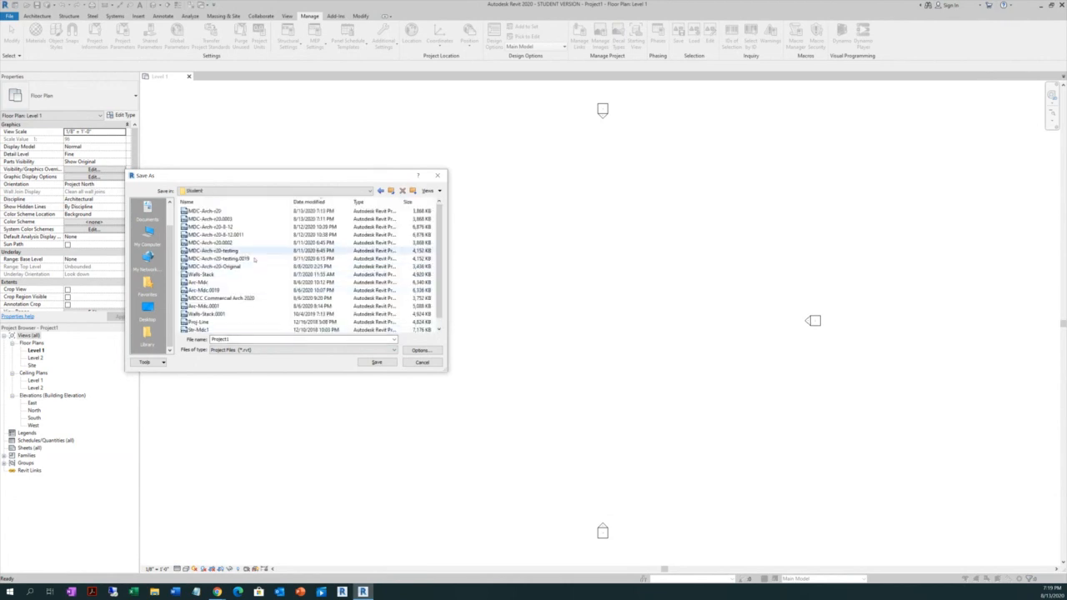
Name the project file MDC-Struct-r20, based on the existing MDC-Arch-r20 file name, and save it
{"action": "left_click", "coordinate": [218, 212]}
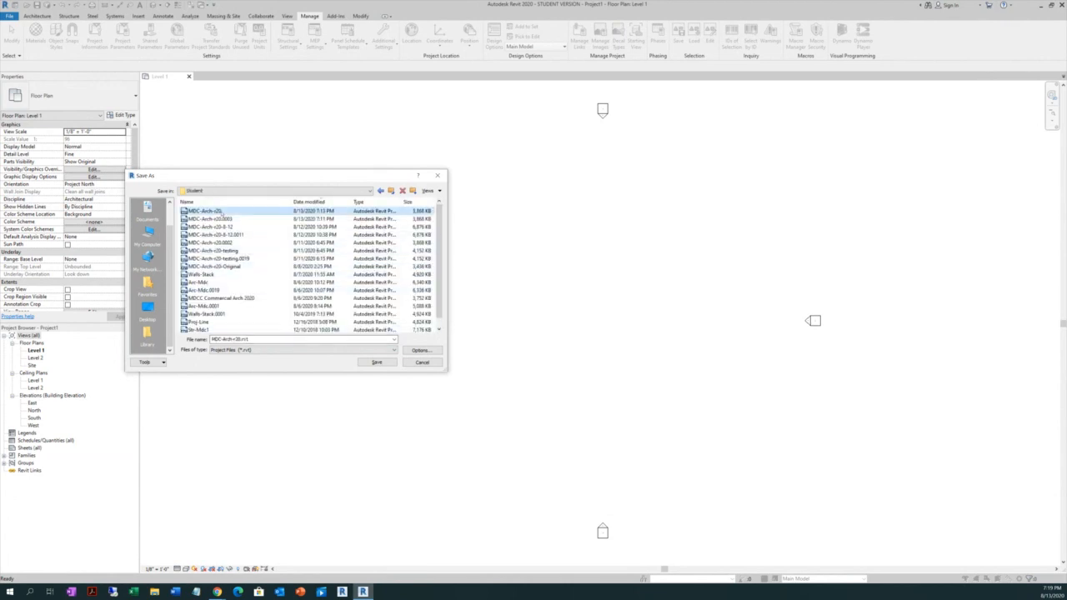
{"action": "left_click", "coordinate": [213, 340]}
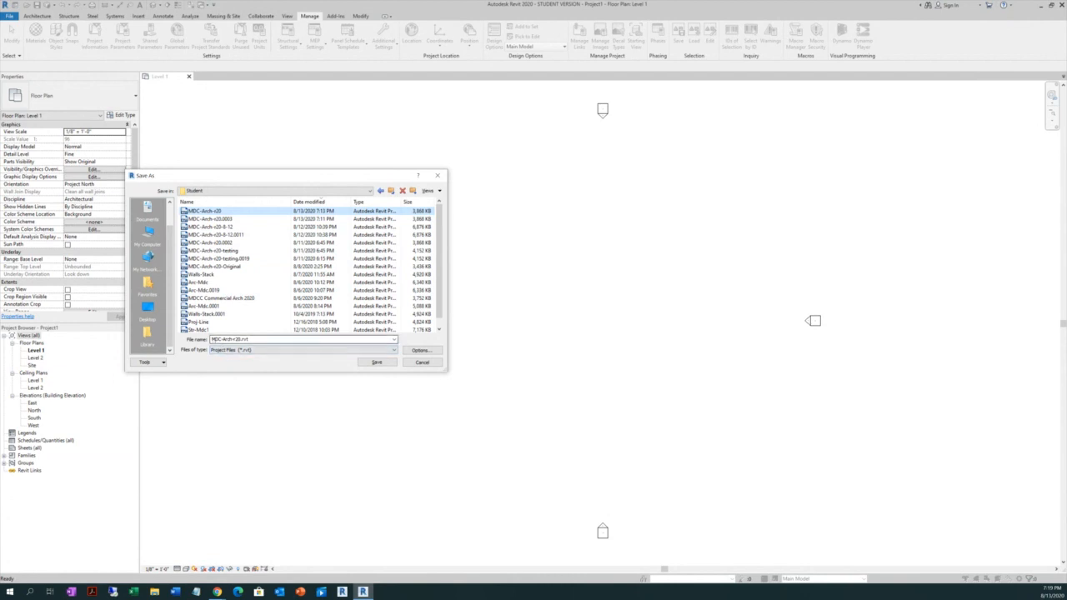
{"action": "double_click", "coordinate": [230, 339]}
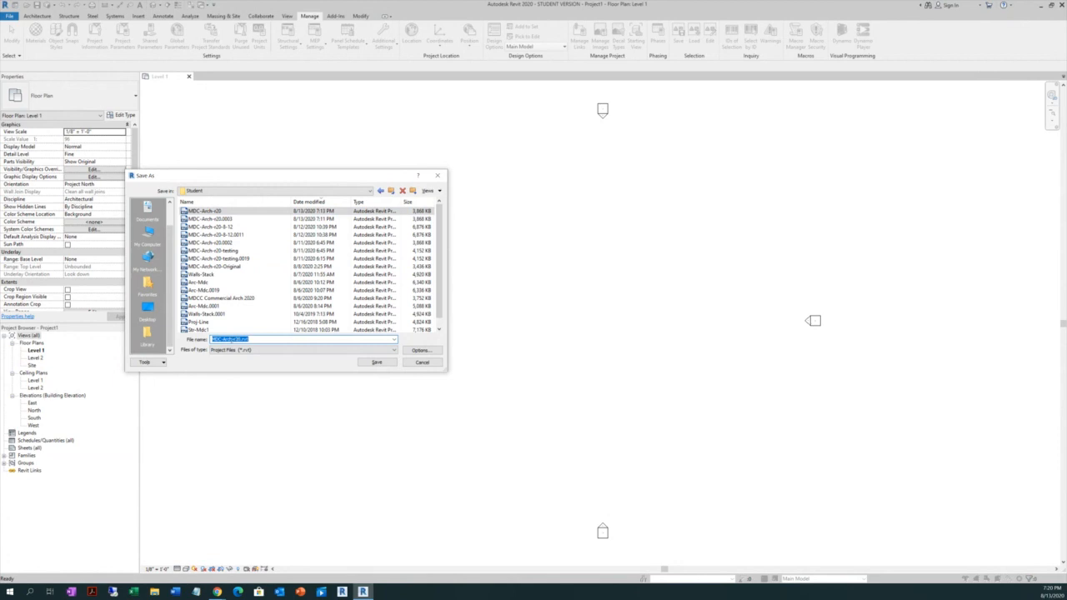
{"action": "left_click", "coordinate": [233, 340]}
{"action": "type", "text": "ct"}
{"action": "left_click", "coordinate": [376, 362]}
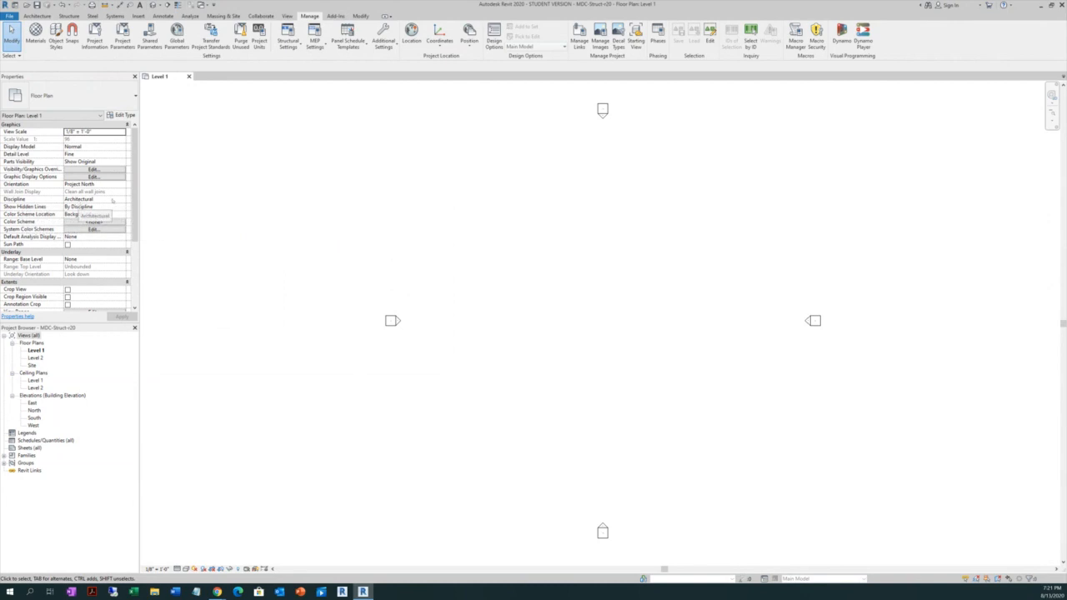
Set the discipline of the Level 1 floor plan to Structural
{"action": "left_click", "coordinate": [112, 200]}
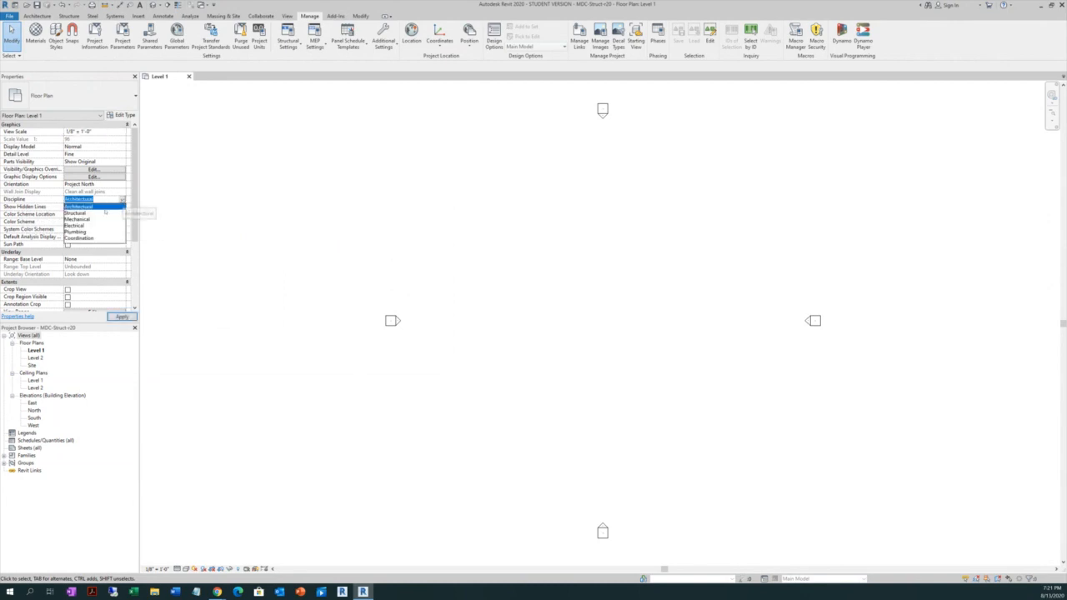
{"action": "left_click", "coordinate": [105, 213]}
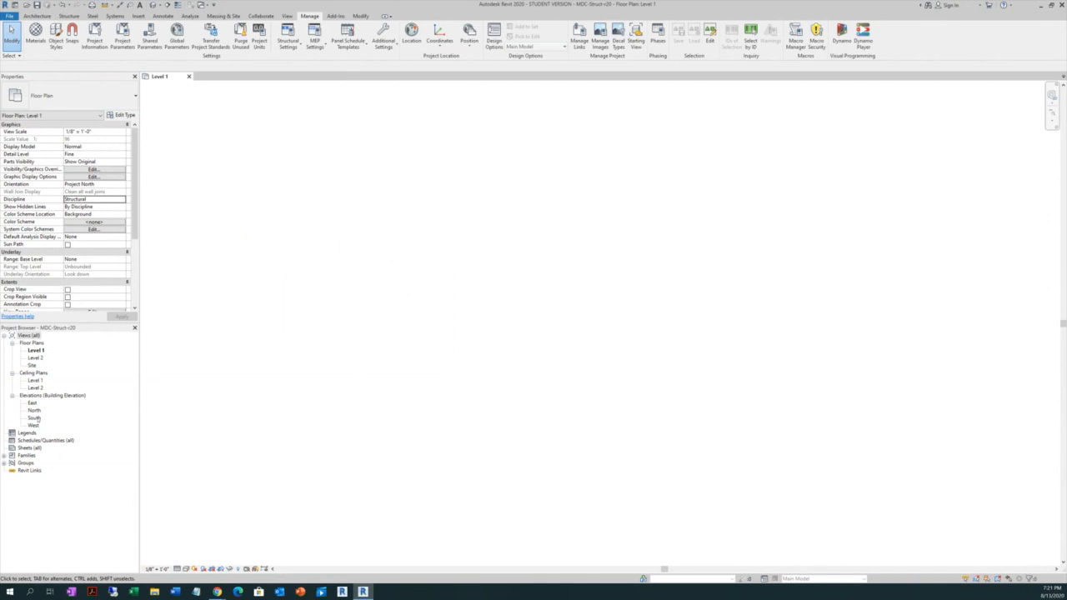
Configure the South elevation view with a 1/8" = 1'-0" scale, Fine detail level and Structural discipline
{"action": "double_click", "coordinate": [35, 417]}
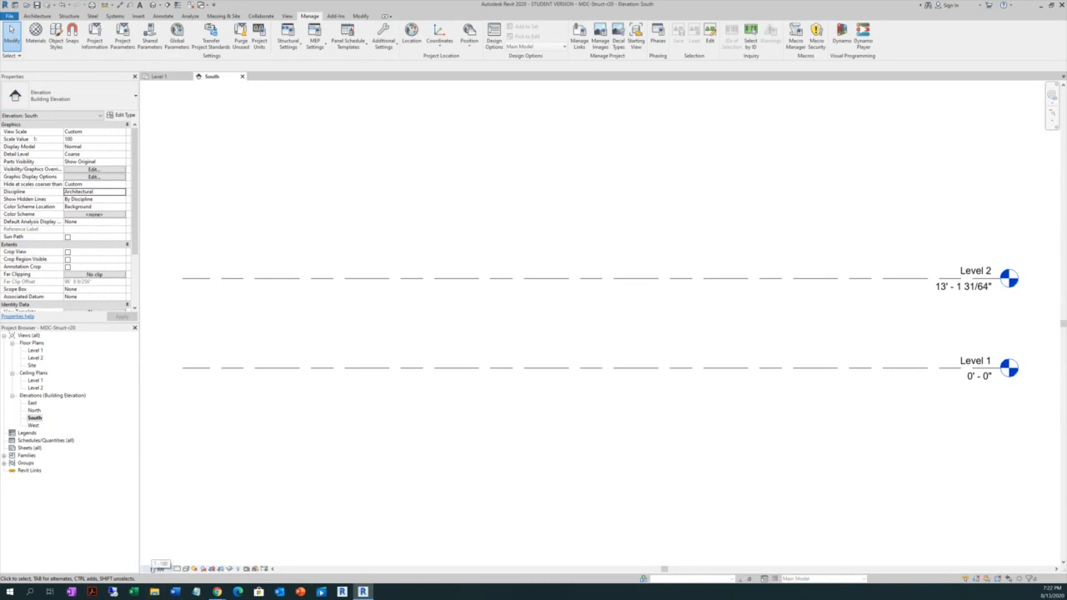
{"action": "left_click", "coordinate": [158, 569]}
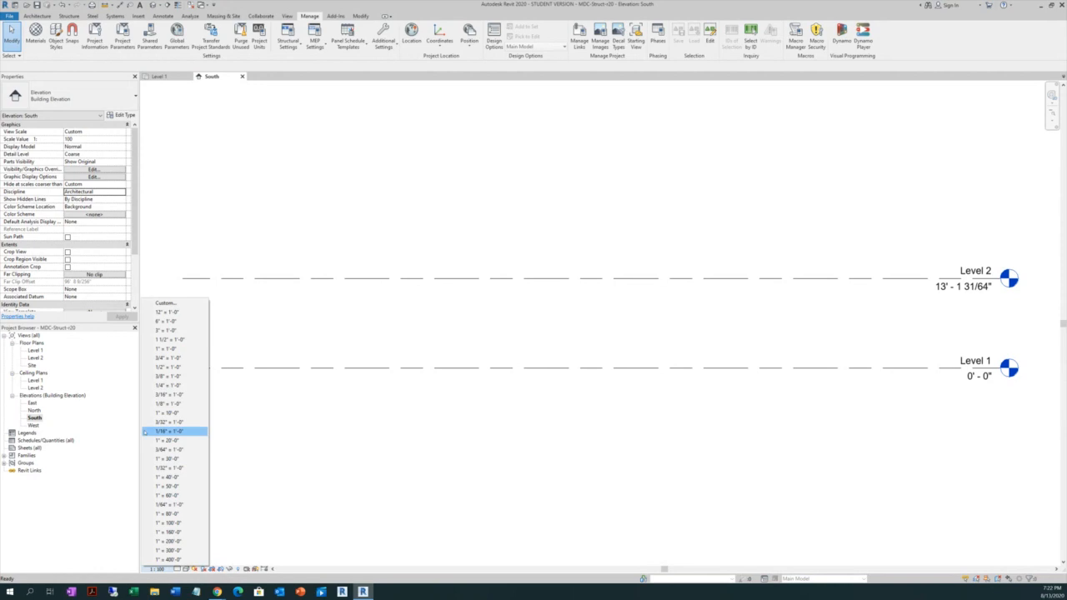
{"action": "left_click", "coordinate": [167, 404]}
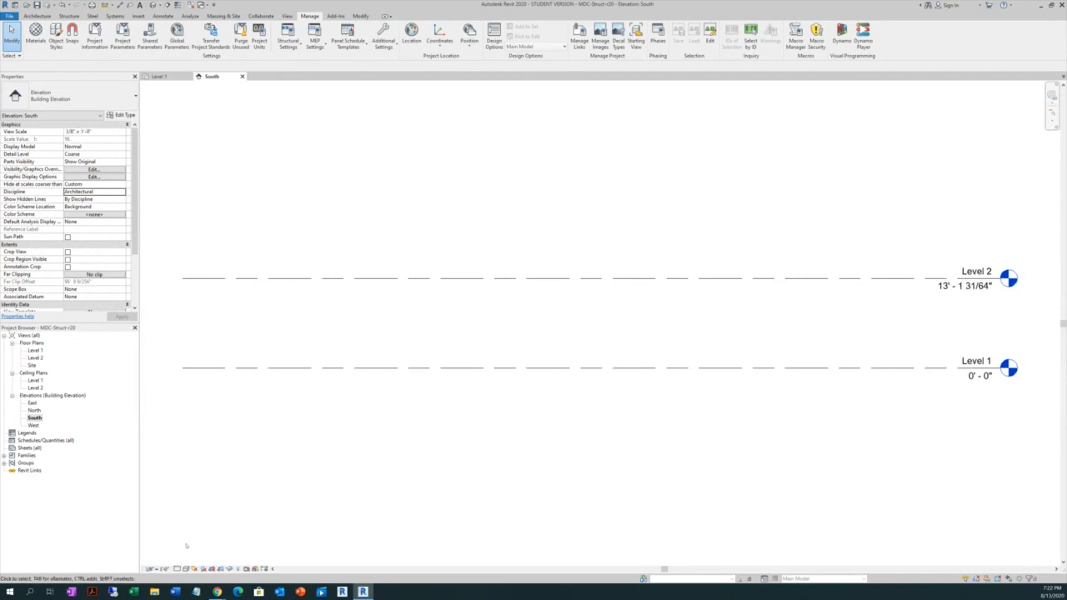
{"action": "left_click", "coordinate": [176, 568]}
{"action": "left_click", "coordinate": [192, 561]}
{"action": "left_click", "coordinate": [122, 193]}
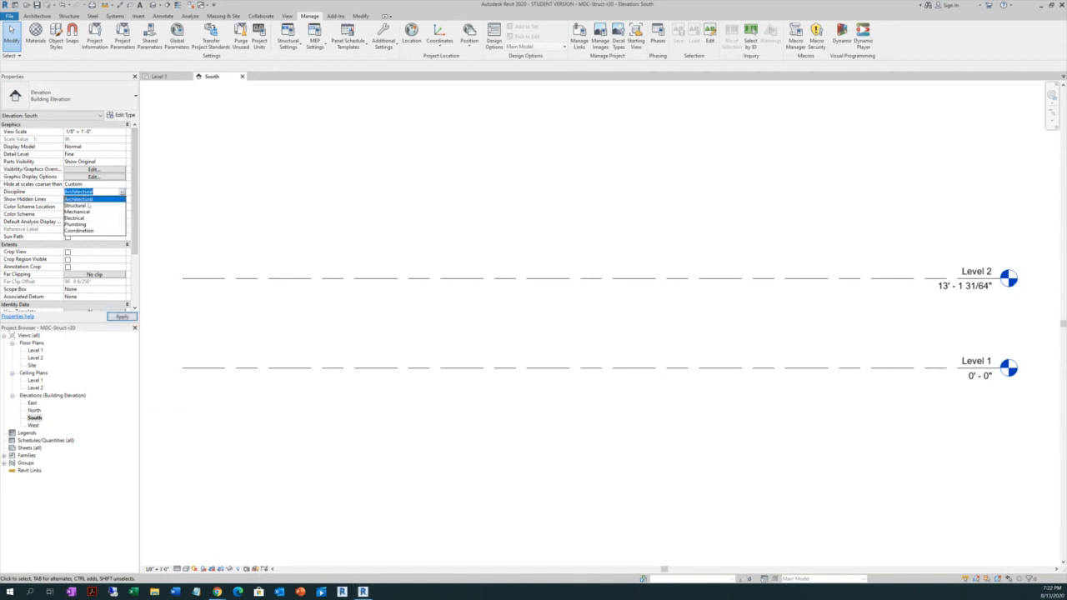
{"action": "left_click", "coordinate": [79, 205]}
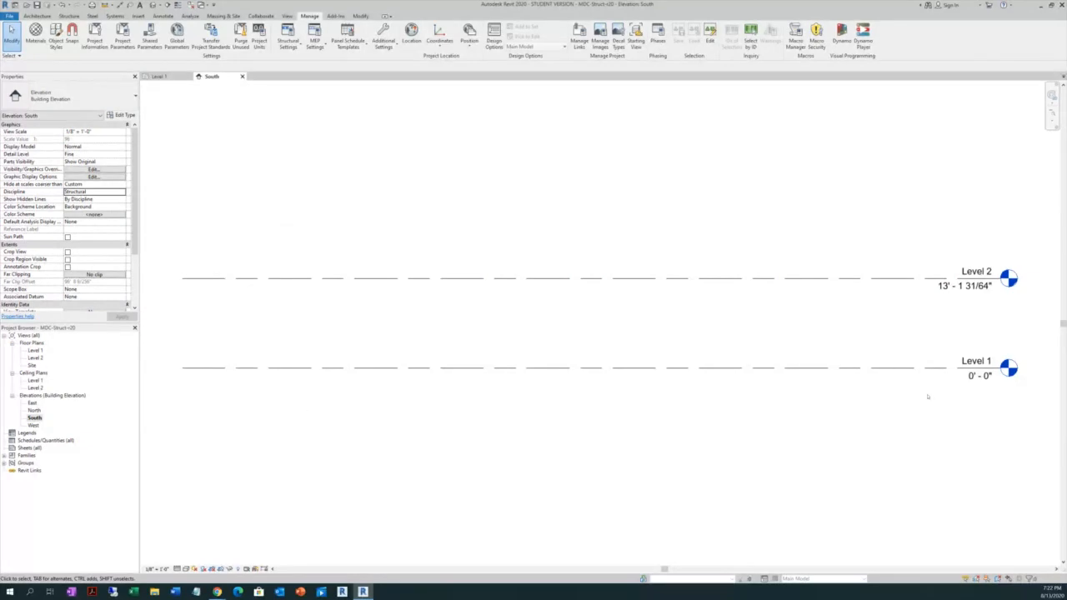
Set the elevation of Level 2 to 121 in the South elevation view
{"action": "scroll", "coordinate": [606, 368], "scroll_direction": "down", "scroll_amount": 3}
{"action": "scroll", "coordinate": [767, 361], "scroll_direction": "up", "scroll_amount": 2}
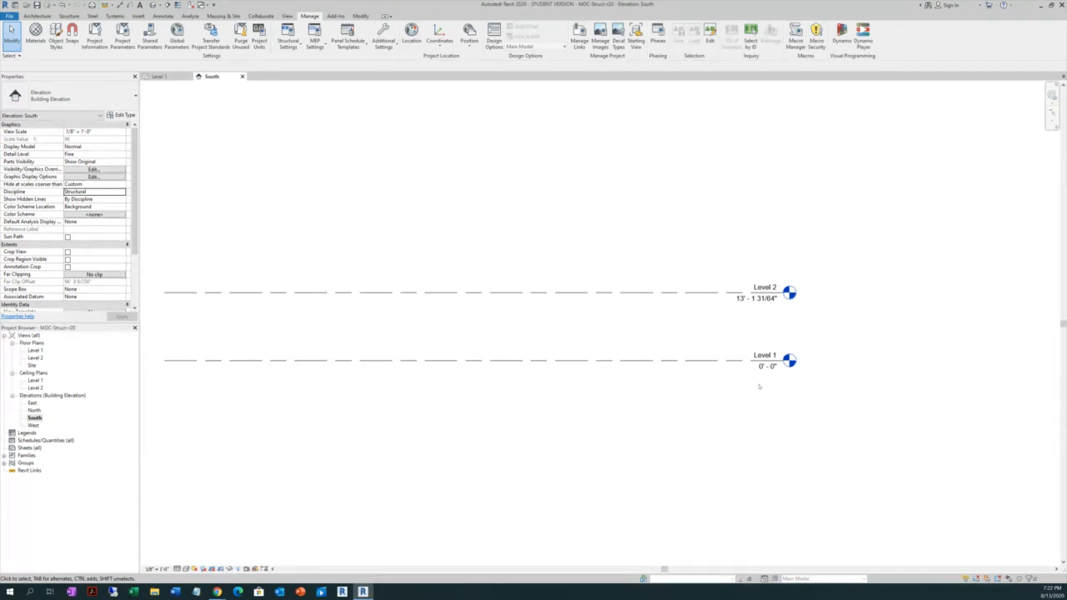
{"action": "left_click", "coordinate": [757, 361]}
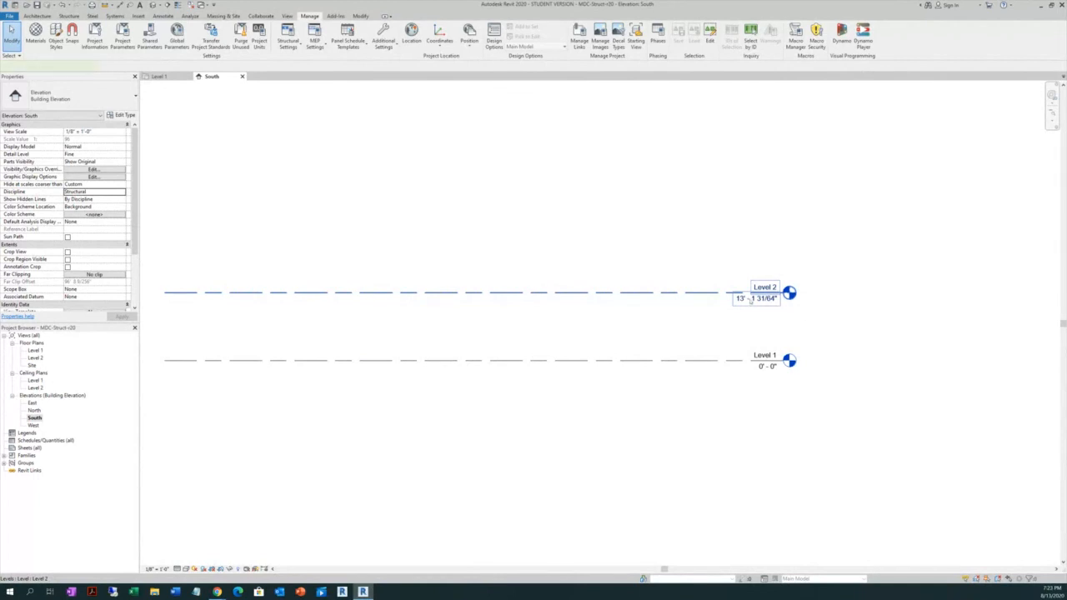
{"action": "double_click", "coordinate": [751, 298]}
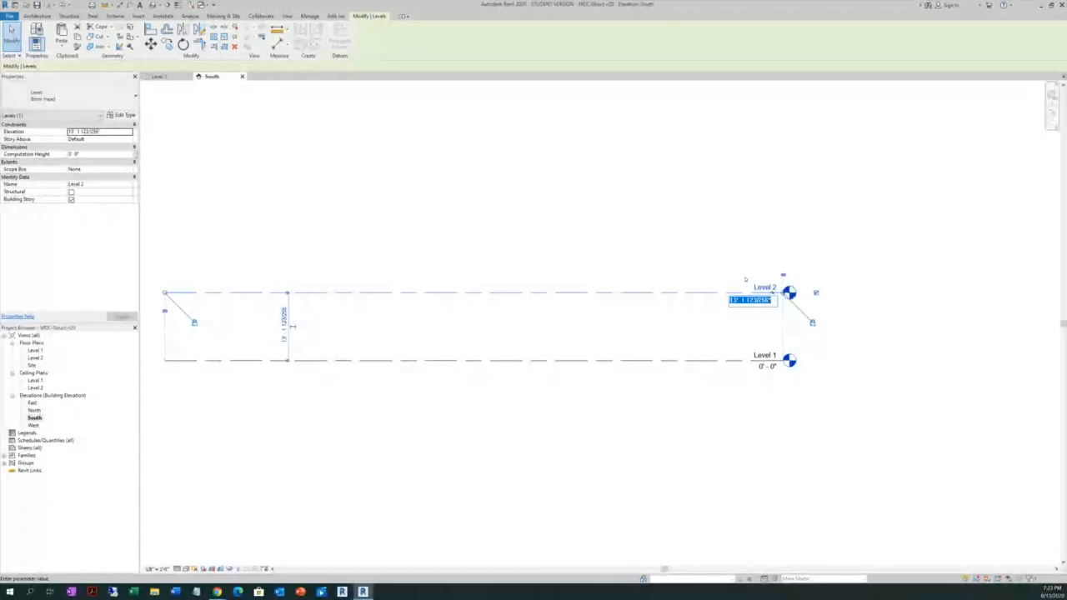
{"action": "type", "text": "121"}
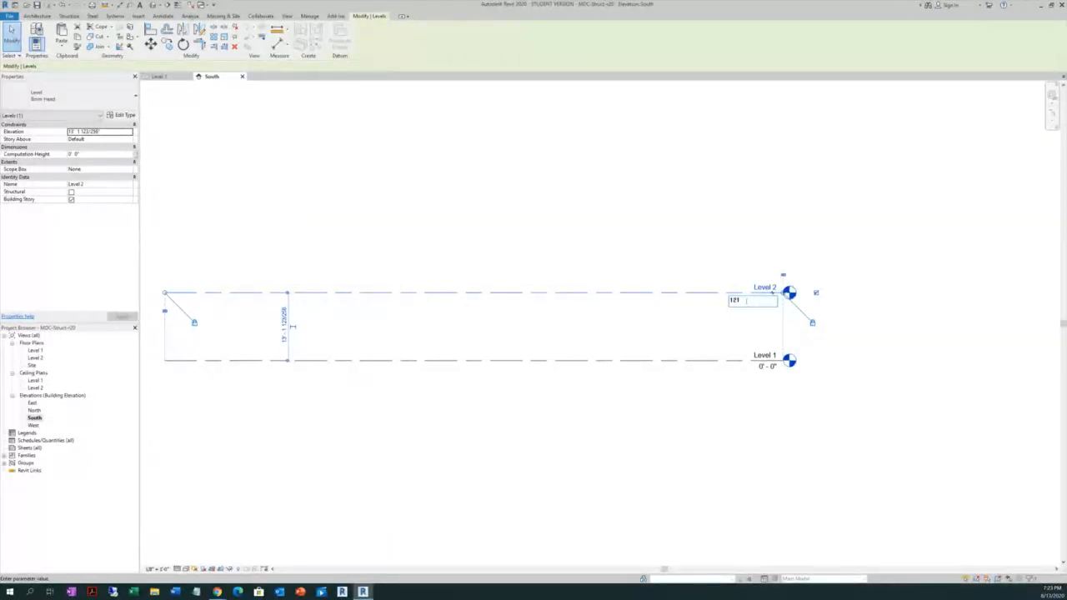
{"action": "key", "text": "Return"}
{"action": "left_click", "coordinate": [724, 414]}
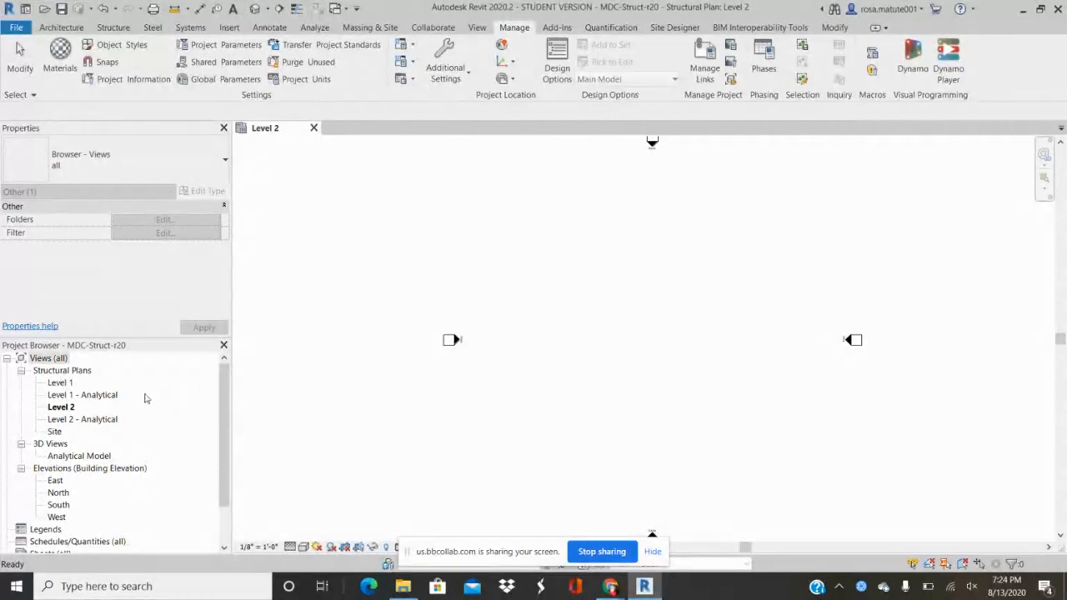
Delete the Level 1 - Analytical and Level 2 - Analytical structural plan views from the project
{"action": "left_click", "coordinate": [223, 398]}
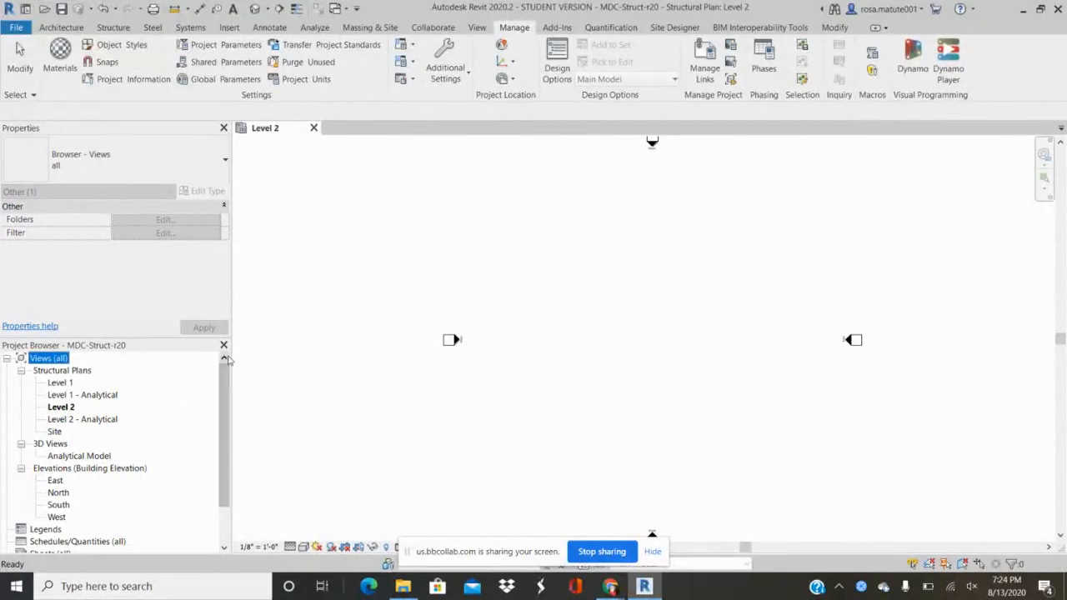
{"action": "mouse_move", "coordinate": [225, 380]}
{"action": "left_mouse_down"}
{"action": "mouse_move", "coordinate": [223, 442]}
{"action": "mouse_move", "coordinate": [223, 379]}
{"action": "left_mouse_up"}
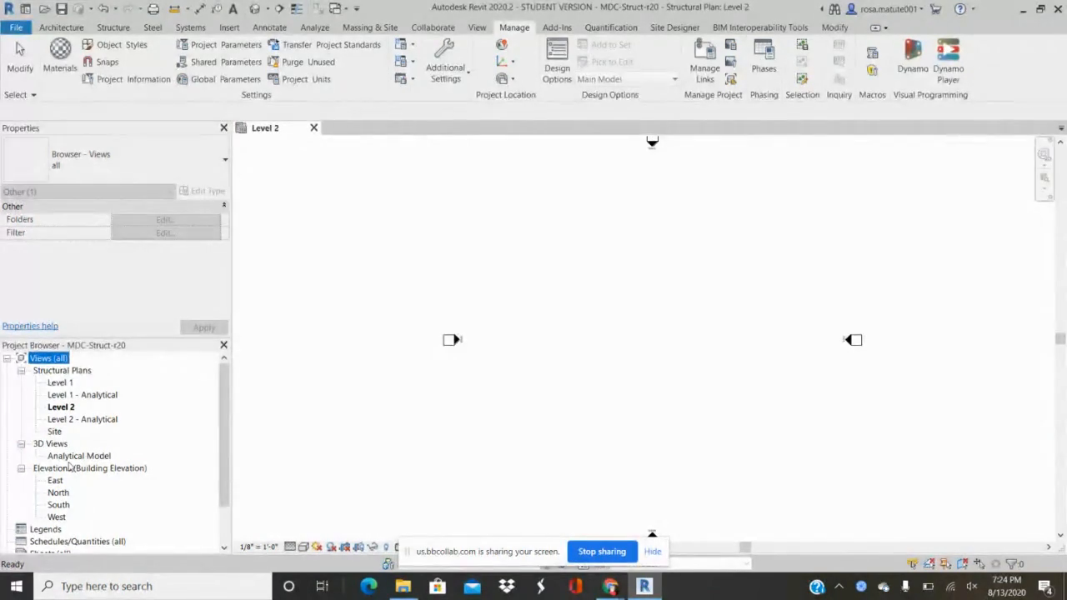
{"action": "left_click", "coordinate": [78, 397]}
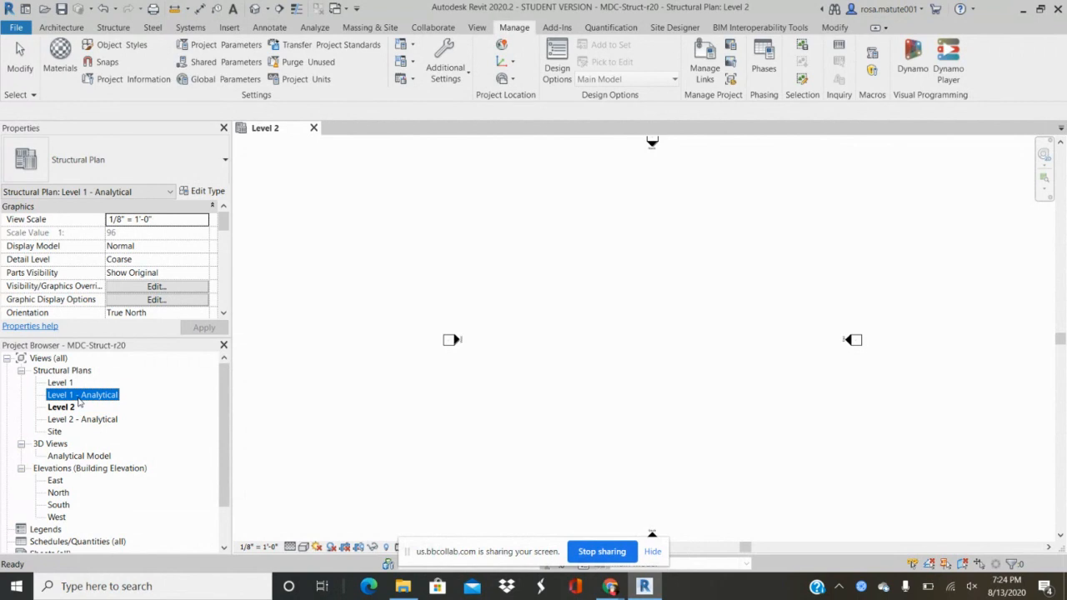
{"action": "right_click", "coordinate": [79, 401]}
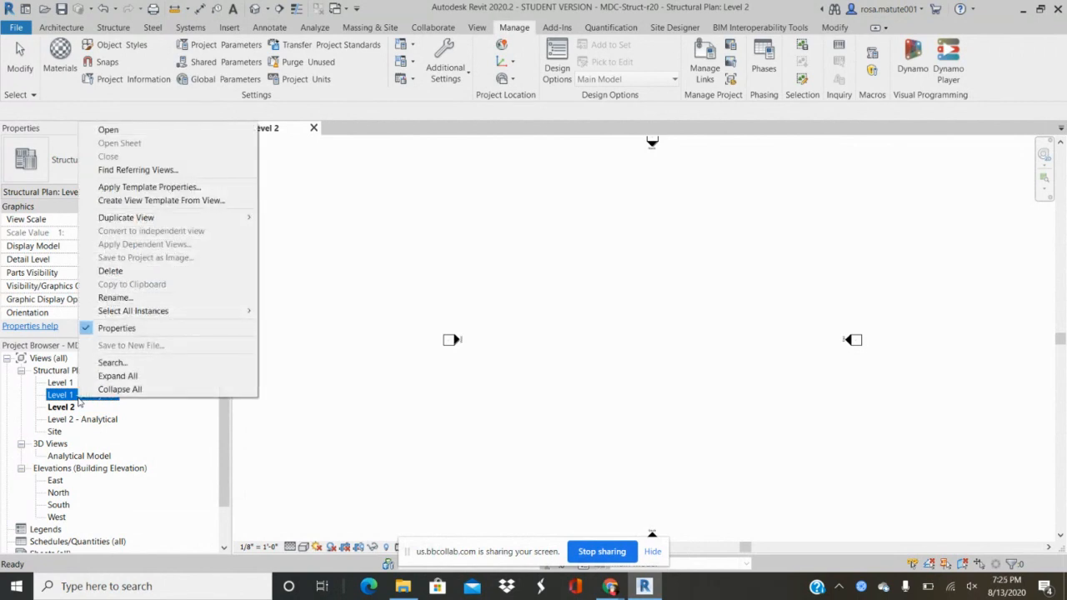
{"action": "left_click", "coordinate": [113, 270]}
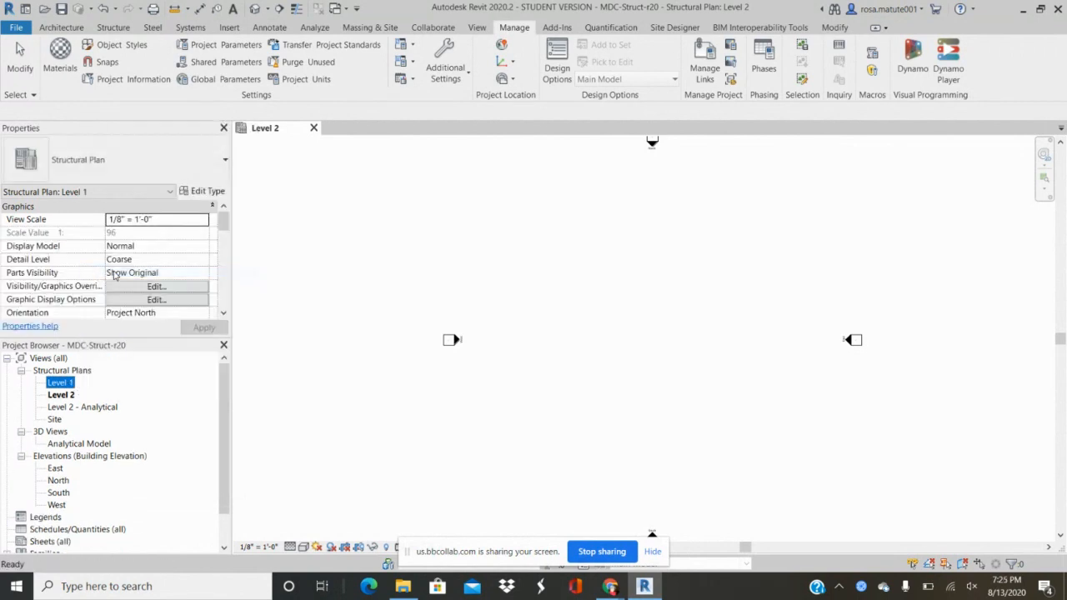
{"action": "left_click", "coordinate": [98, 408]}
{"action": "right_click", "coordinate": [97, 410]}
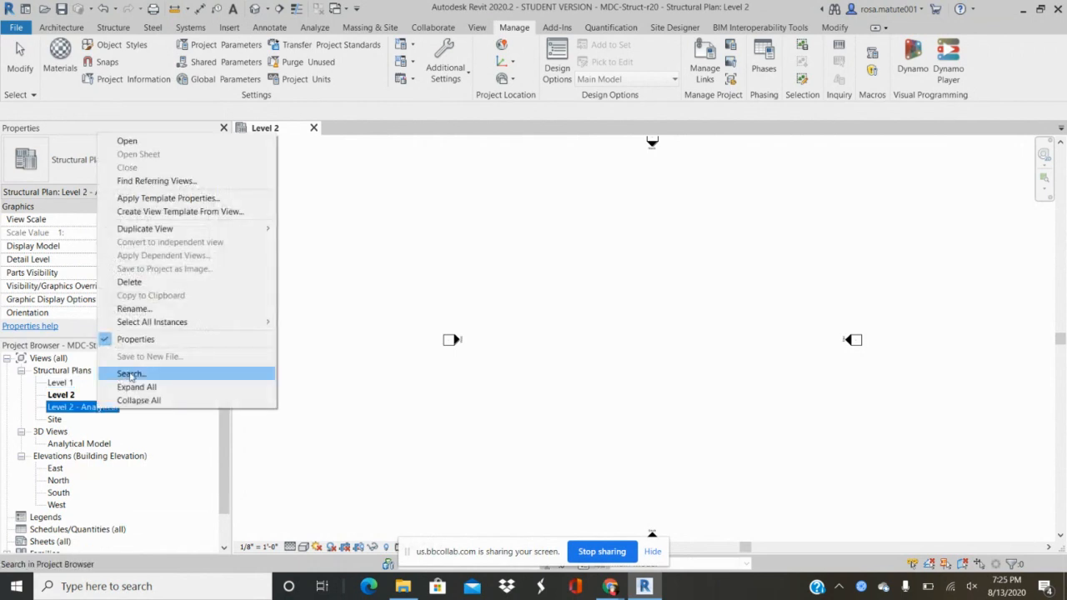
{"action": "left_click", "coordinate": [155, 283]}
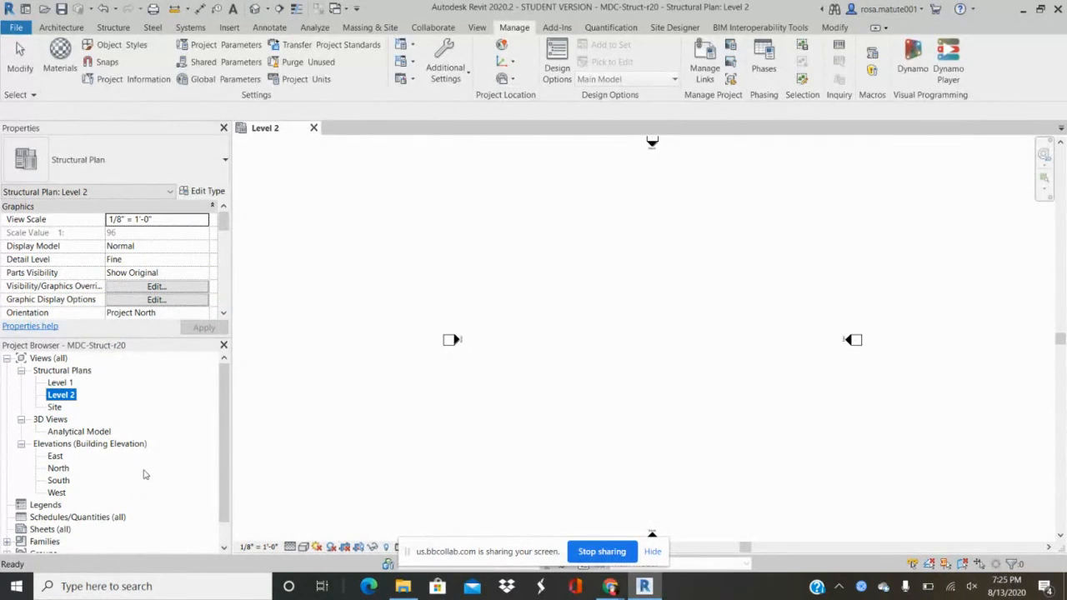
Delete the Site view from the project's structural plans
{"action": "left_click", "coordinate": [55, 407]}
{"action": "right_click", "coordinate": [56, 408]}
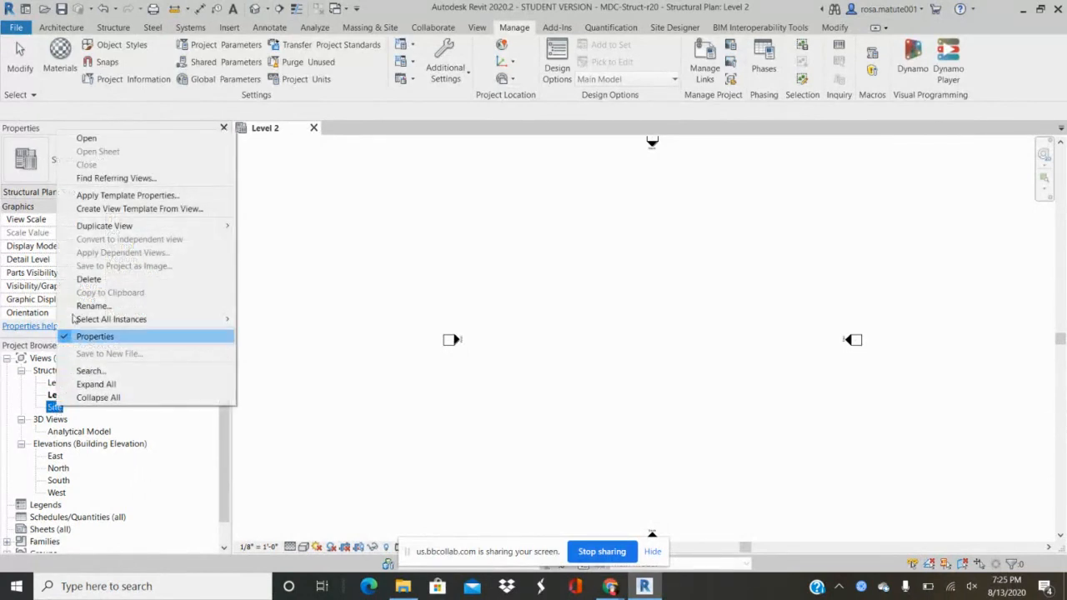
{"action": "left_click", "coordinate": [115, 280]}
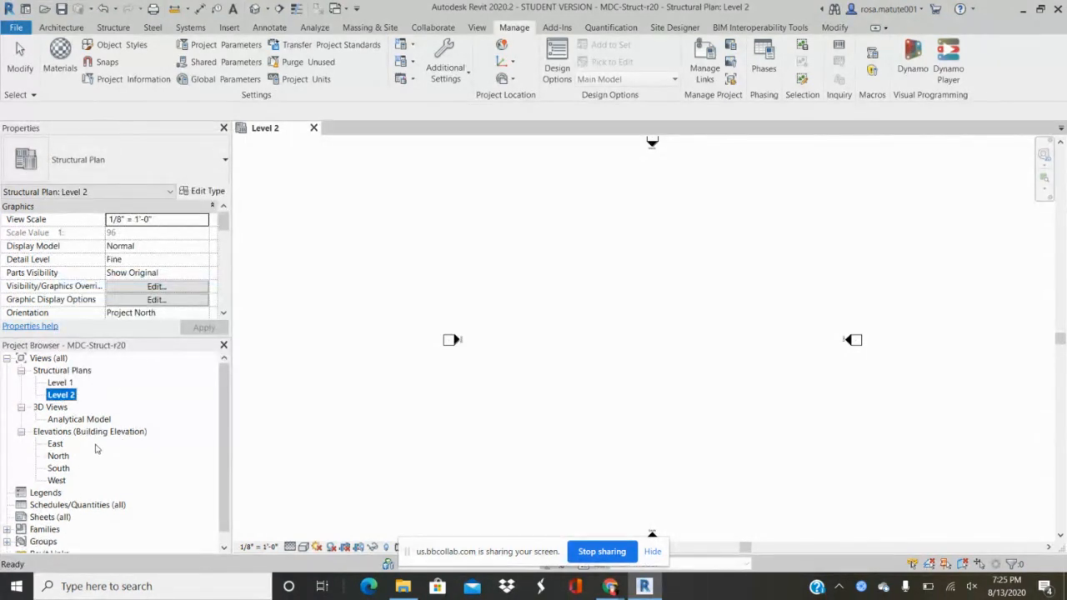
{"action": "scroll", "coordinate": [96, 450], "scroll_direction": "down", "scroll_amount": 1}
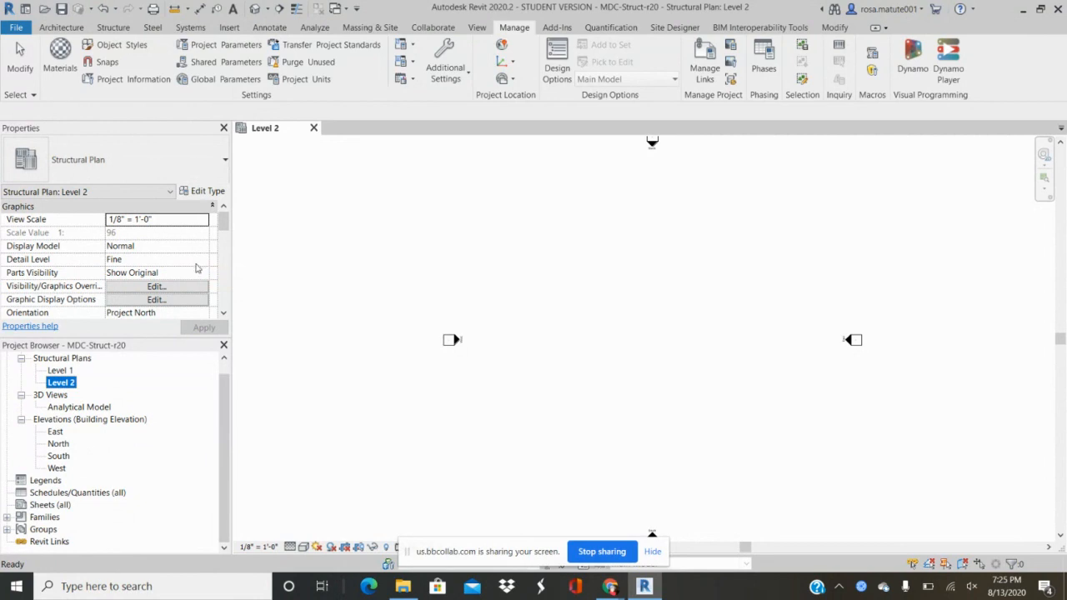
{"action": "scroll", "coordinate": [197, 268], "scroll_direction": "down", "scroll_amount": 2}
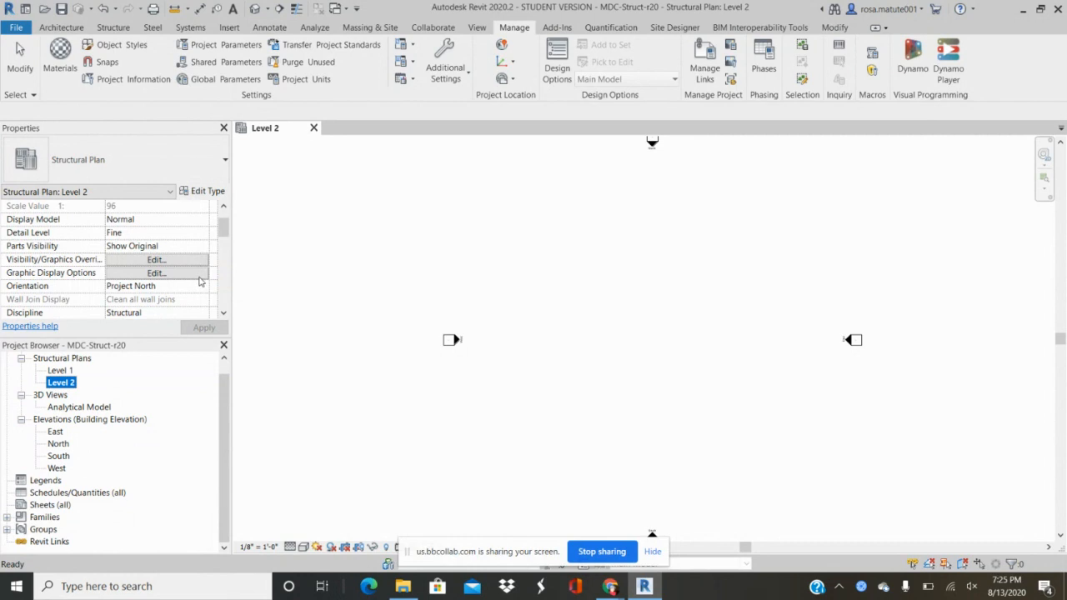
{"action": "scroll", "coordinate": [203, 282], "scroll_direction": "down", "scroll_amount": 3}
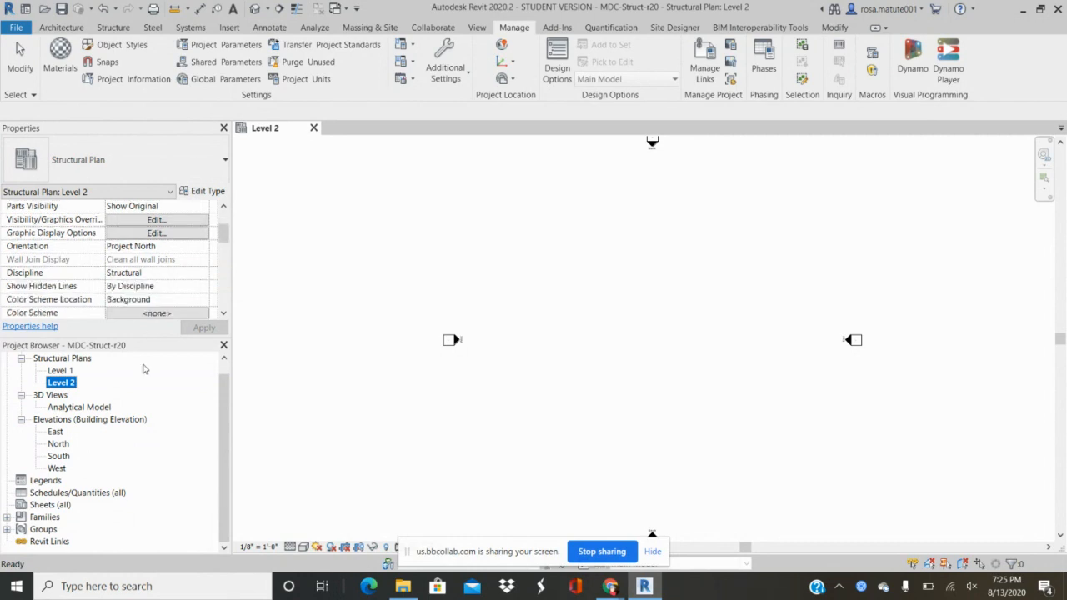
Open the Level 1 structural plan, set its detail level to Fine and save the project
{"action": "left_click", "coordinate": [72, 372]}
{"action": "double_click", "coordinate": [73, 374]}
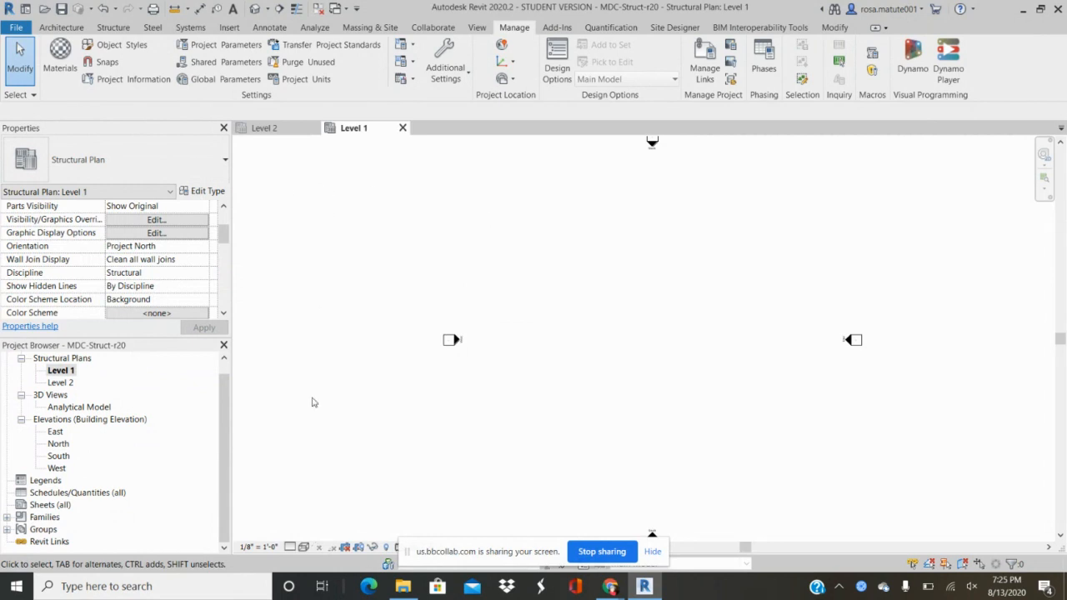
{"action": "left_click", "coordinate": [289, 547]}
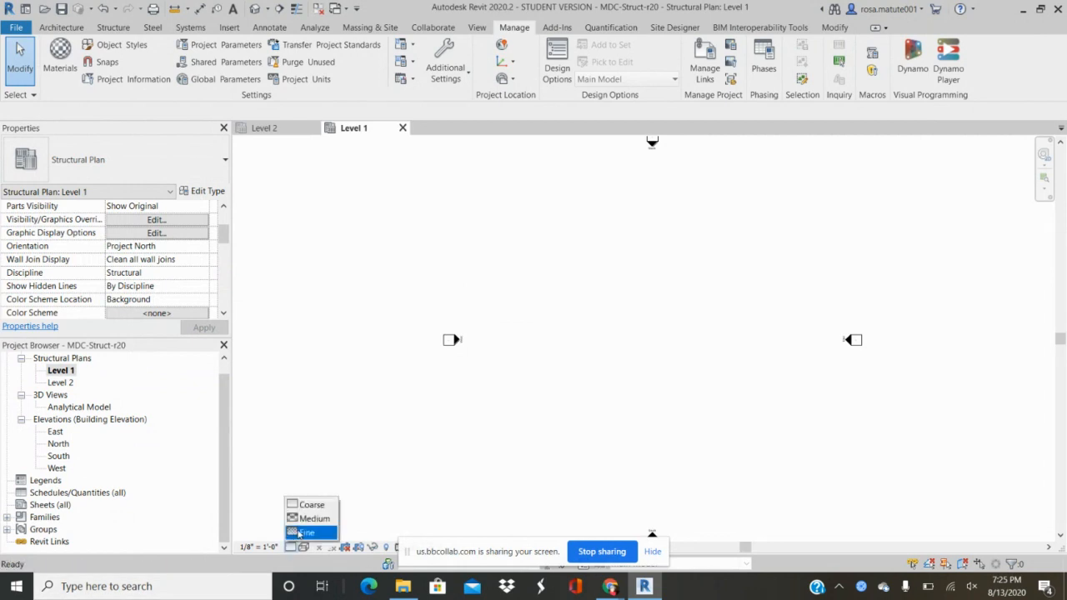
{"action": "left_click", "coordinate": [301, 531]}
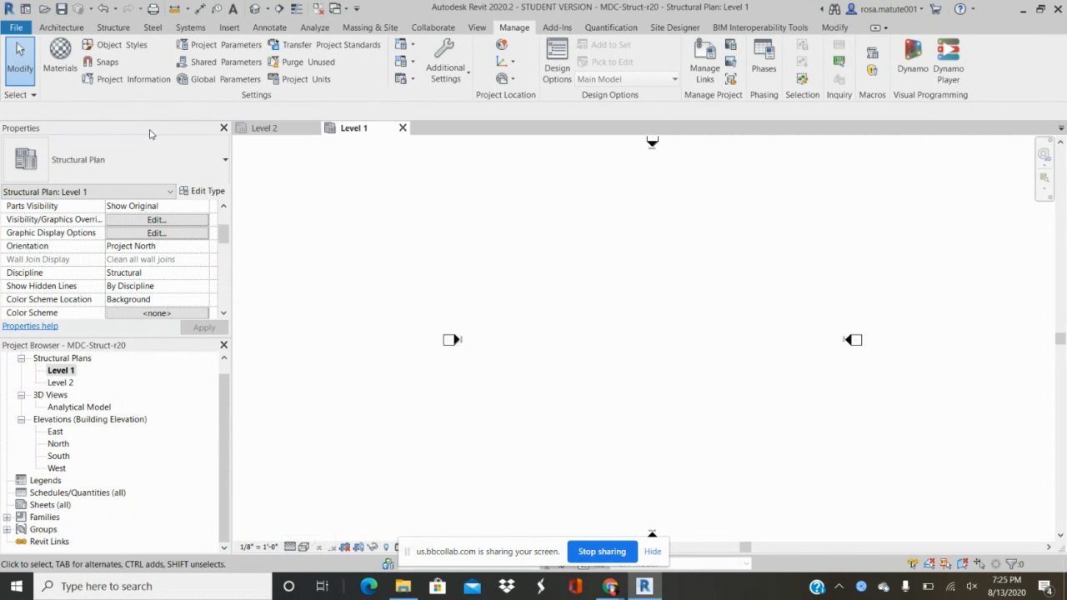
{"action": "left_click", "coordinate": [61, 9]}
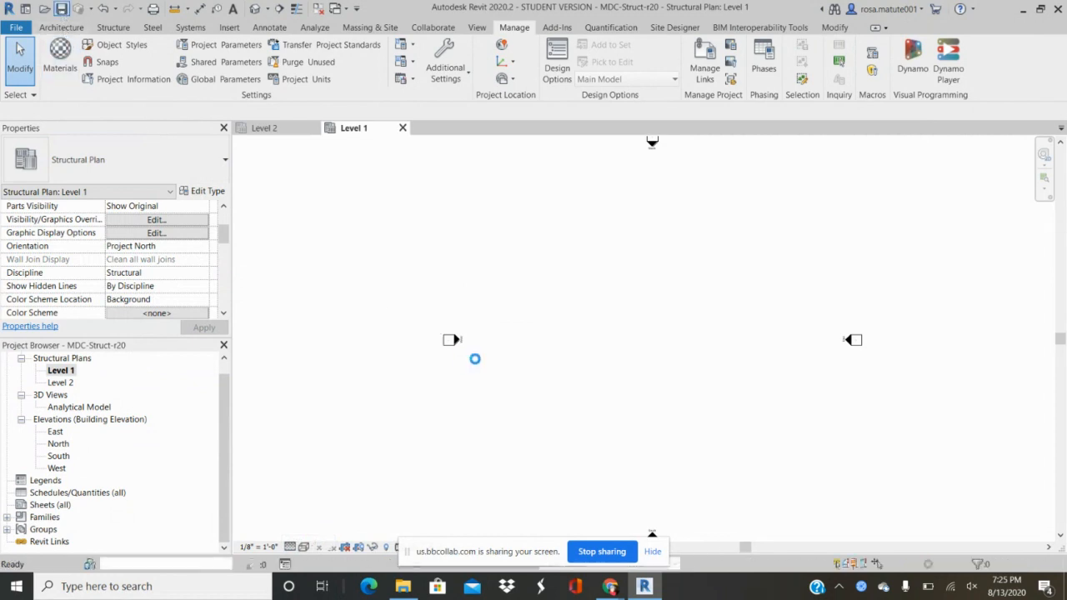
Create a new floor plan view for Level 1 and check the Floor Plans group in the project browser
{"action": "scroll", "coordinate": [475, 360], "scroll_direction": "up", "scroll_amount": 4}
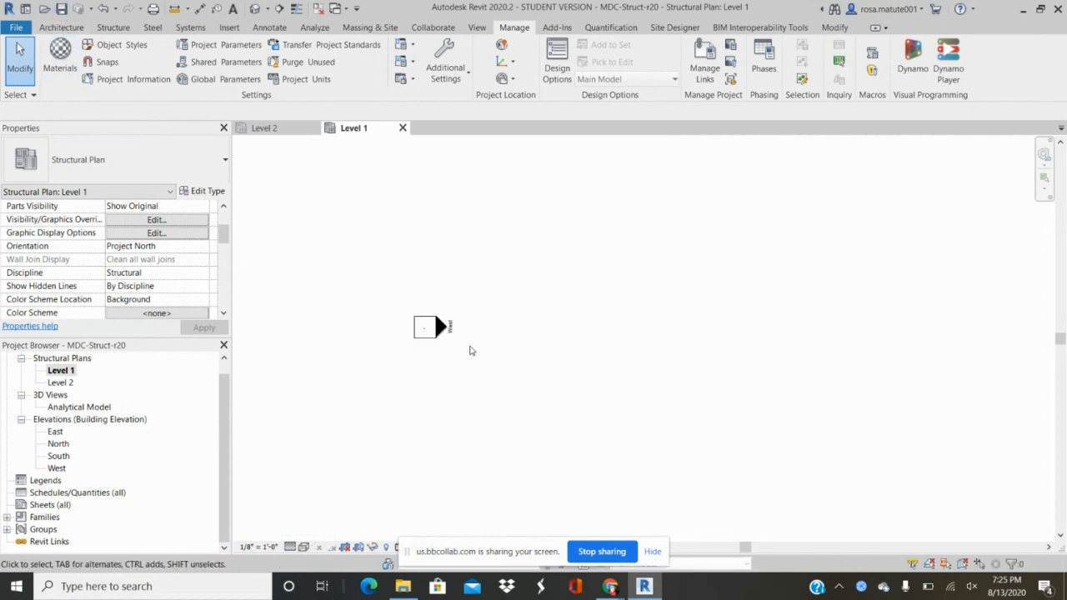
{"action": "scroll", "coordinate": [469, 351], "scroll_direction": "down", "scroll_amount": 3}
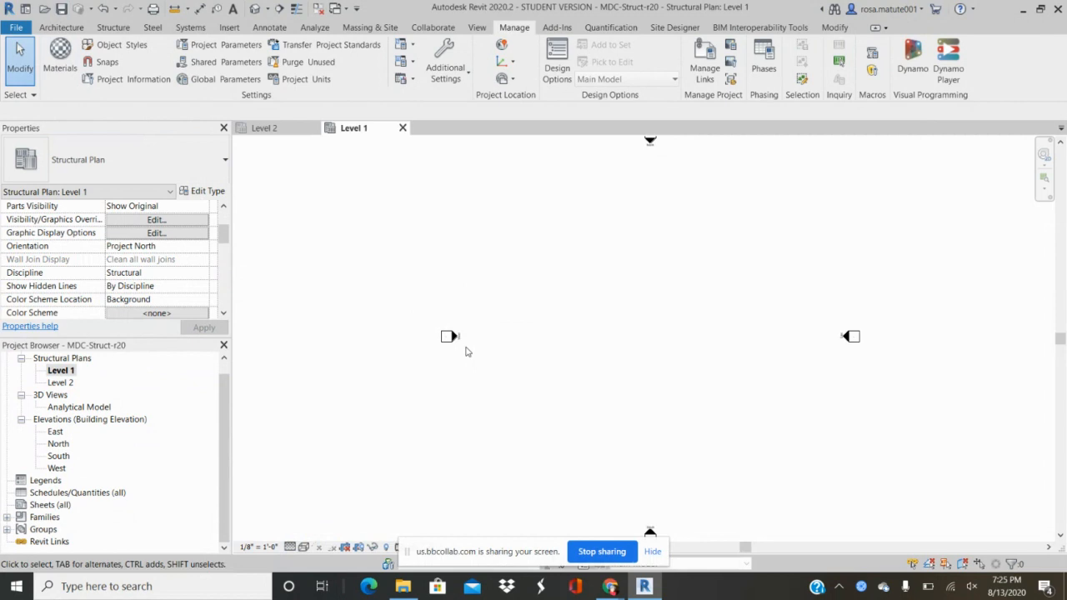
{"action": "scroll", "coordinate": [466, 352], "scroll_direction": "down", "scroll_amount": 1}
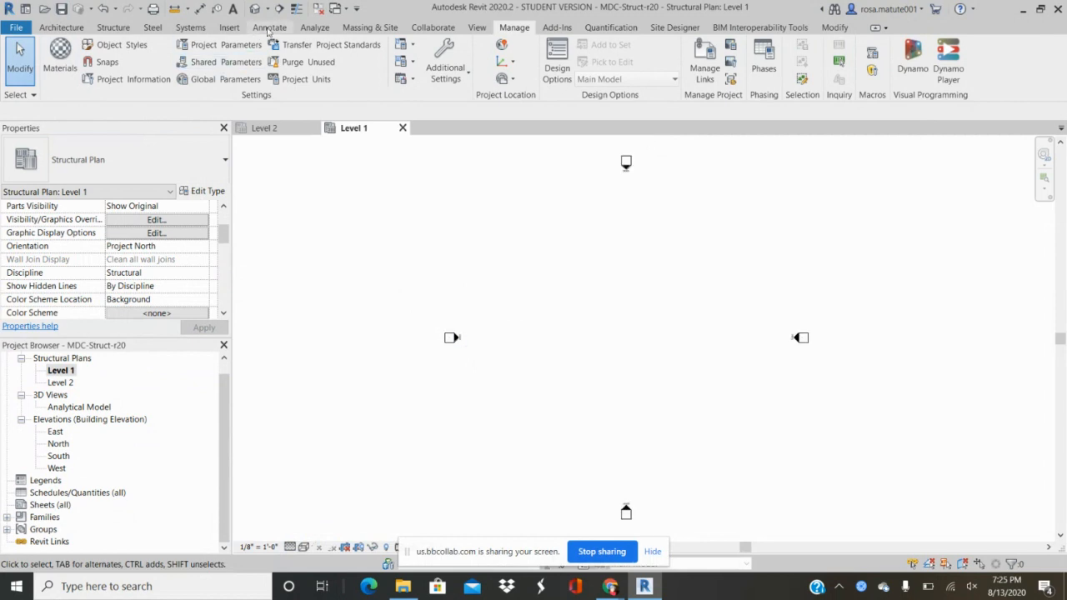
{"action": "left_click", "coordinate": [474, 27]}
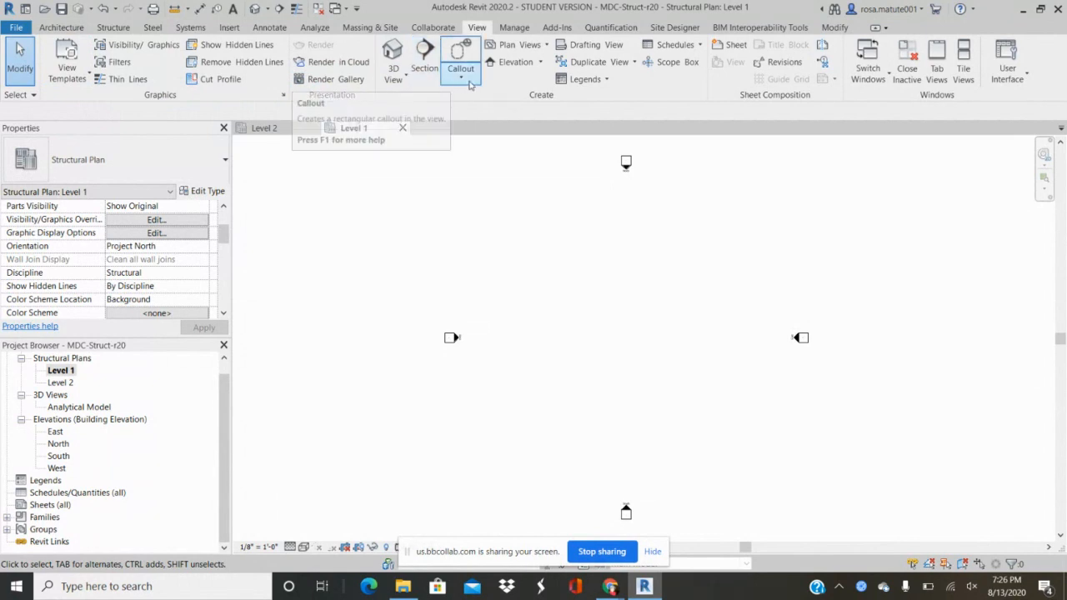
{"action": "left_click", "coordinate": [536, 47]}
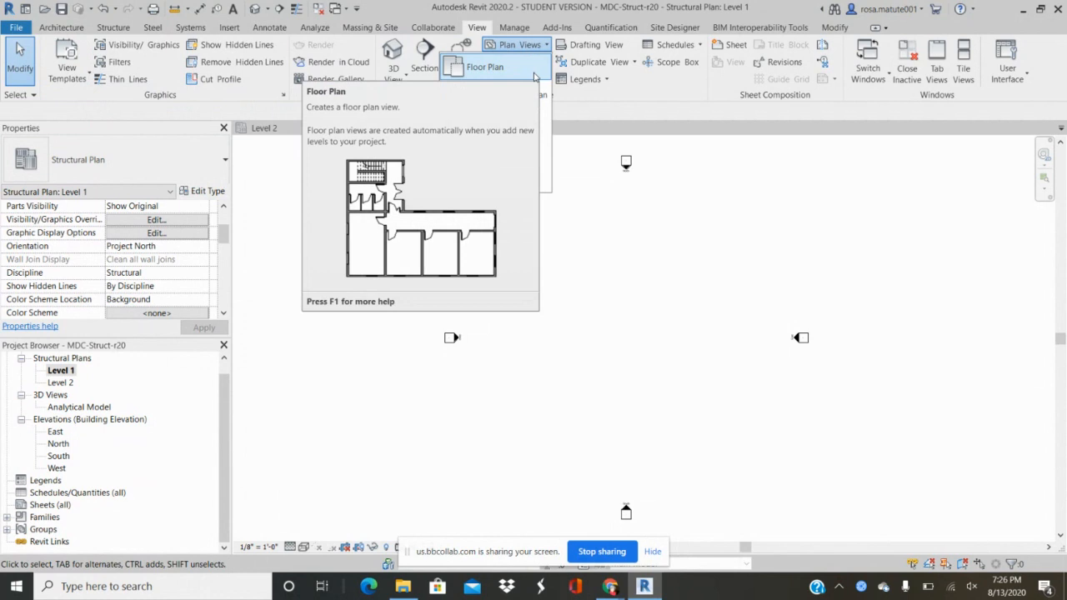
{"action": "left_click", "coordinate": [535, 75]}
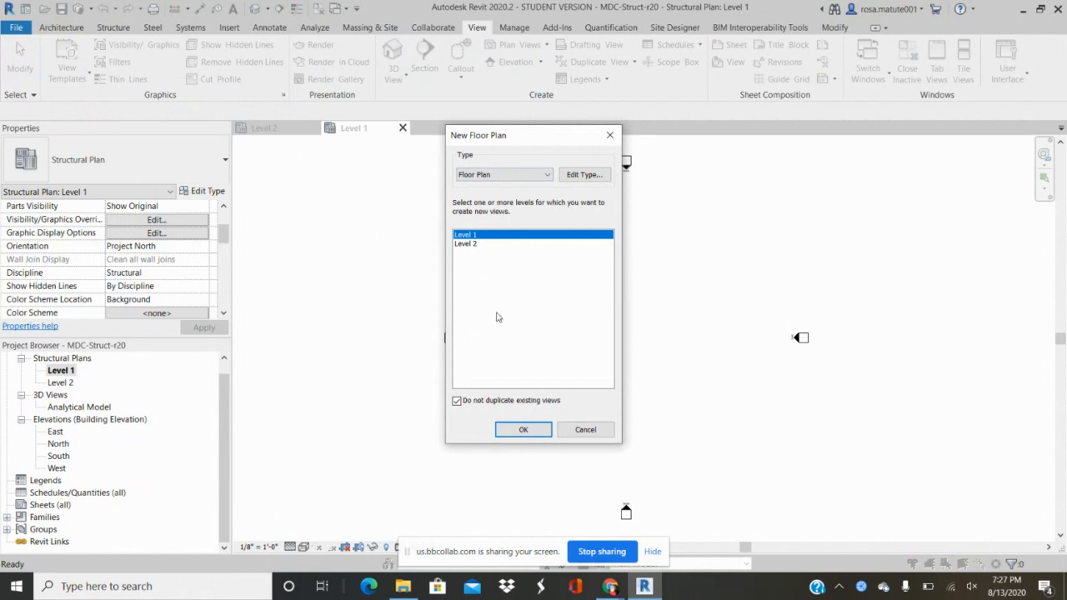
{"action": "left_click", "coordinate": [528, 429]}
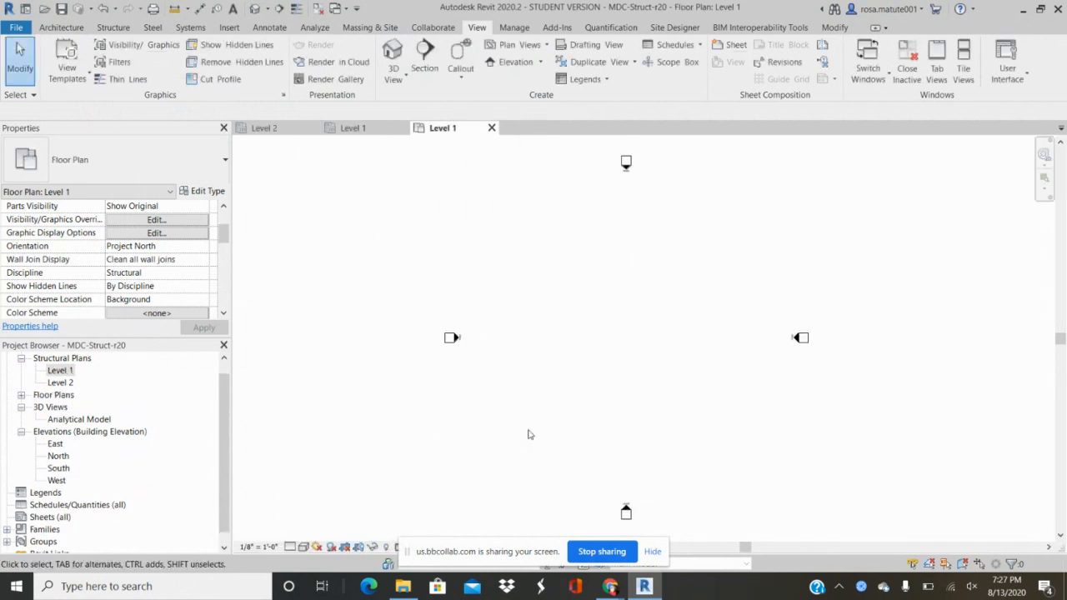
{"action": "left_click", "coordinate": [21, 396]}
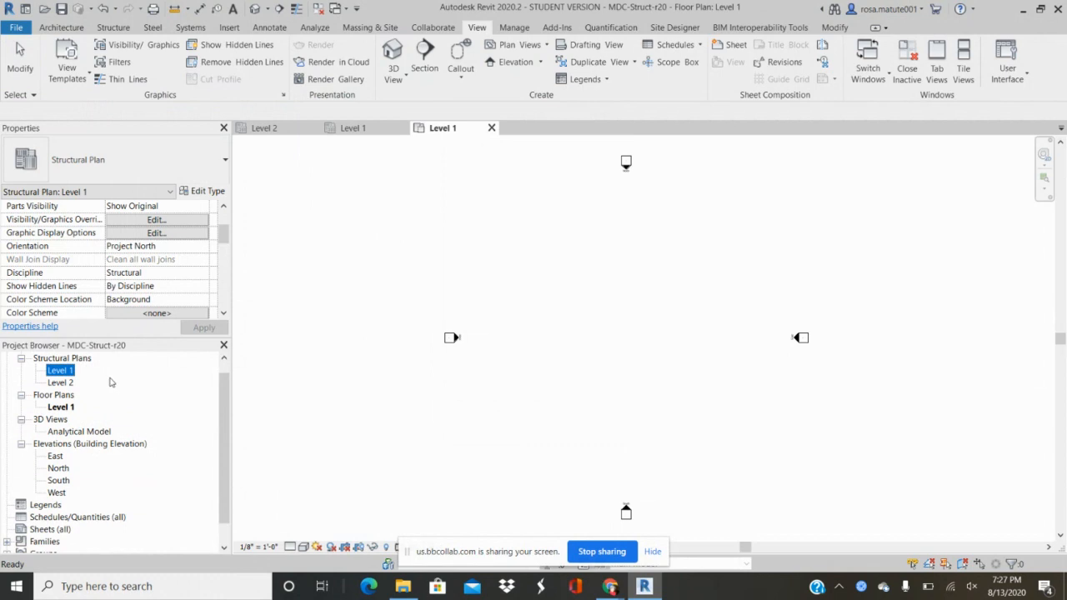
{"action": "left_click", "coordinate": [21, 395]}
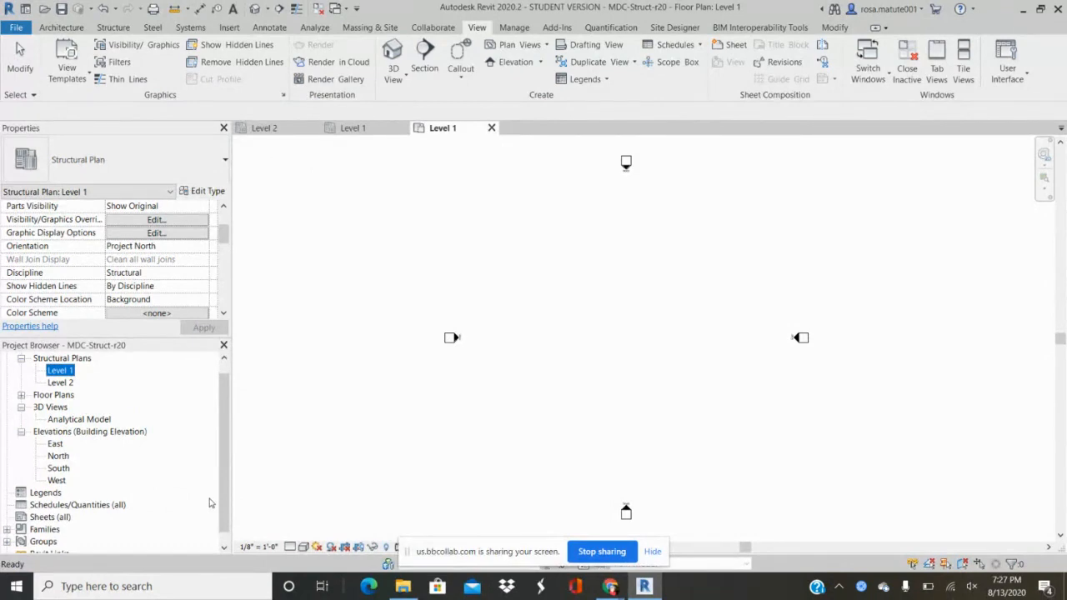
{"action": "left_click", "coordinate": [601, 551]}
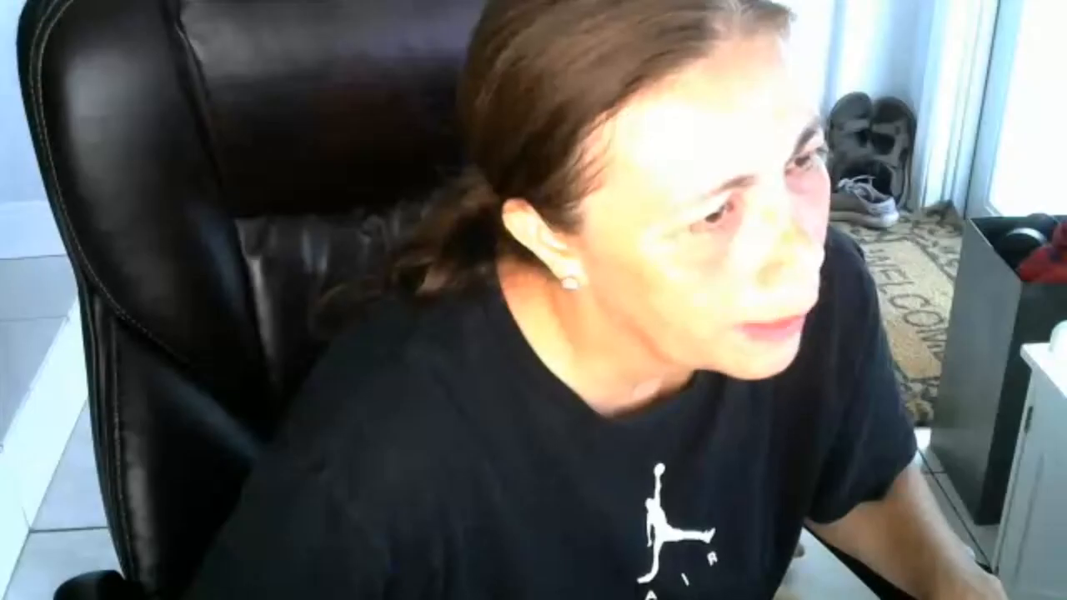
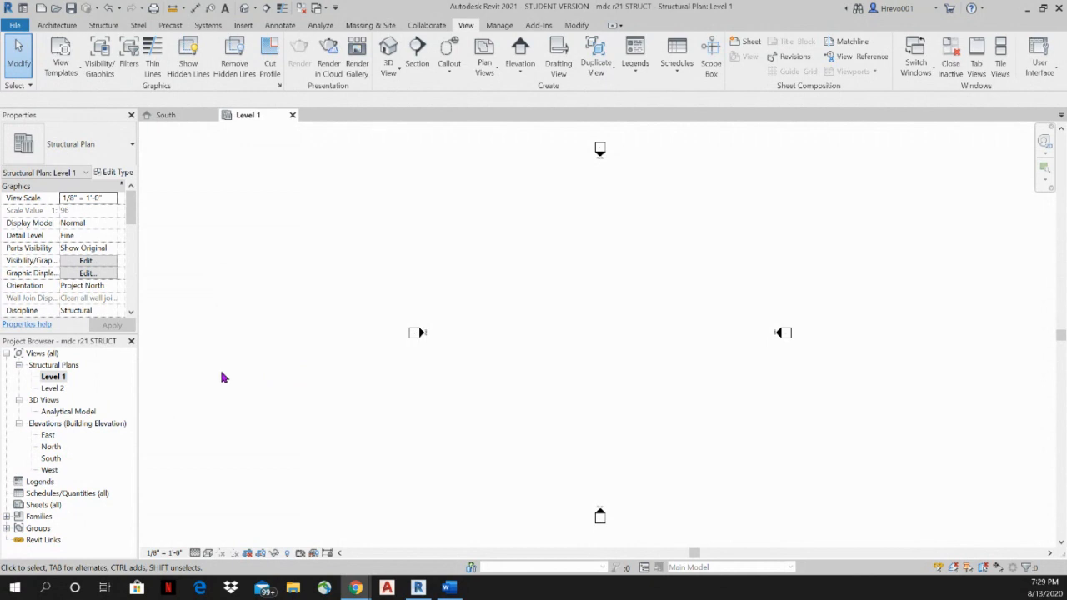
Add a Level 1 floor plan view to the mdc r21 STRUCT project, without duplicating existing views
{"action": "left_click", "coordinate": [488, 73]}
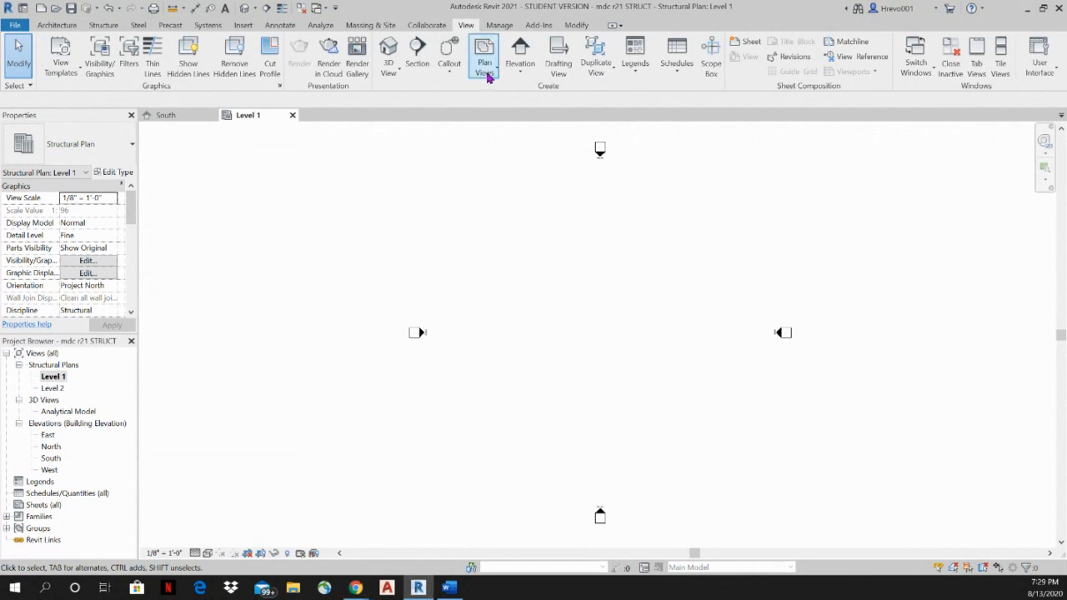
{"action": "left_click", "coordinate": [485, 94]}
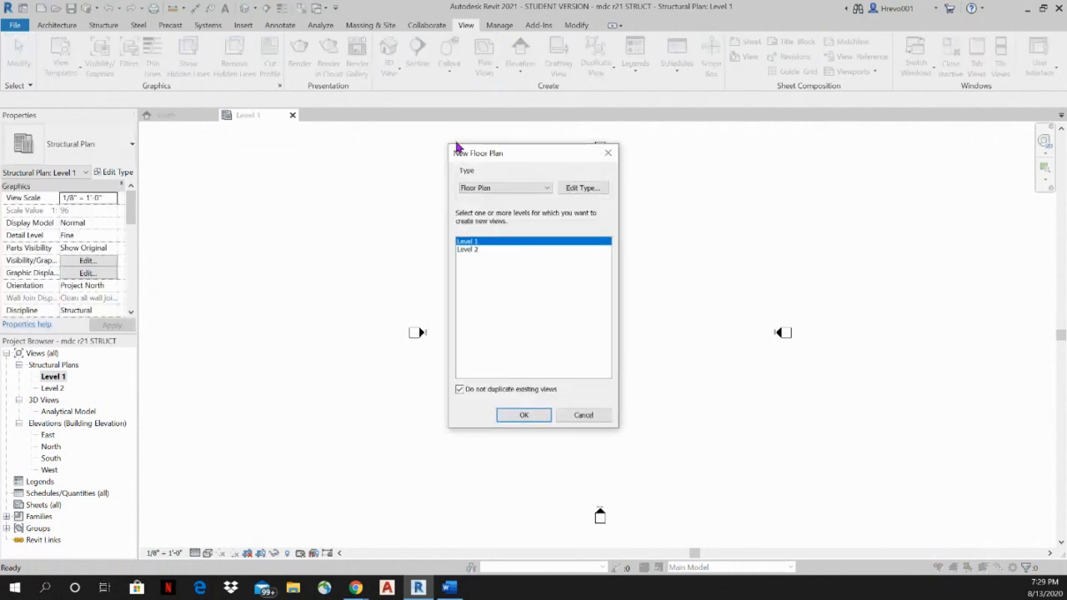
{"action": "left_click", "coordinate": [520, 416]}
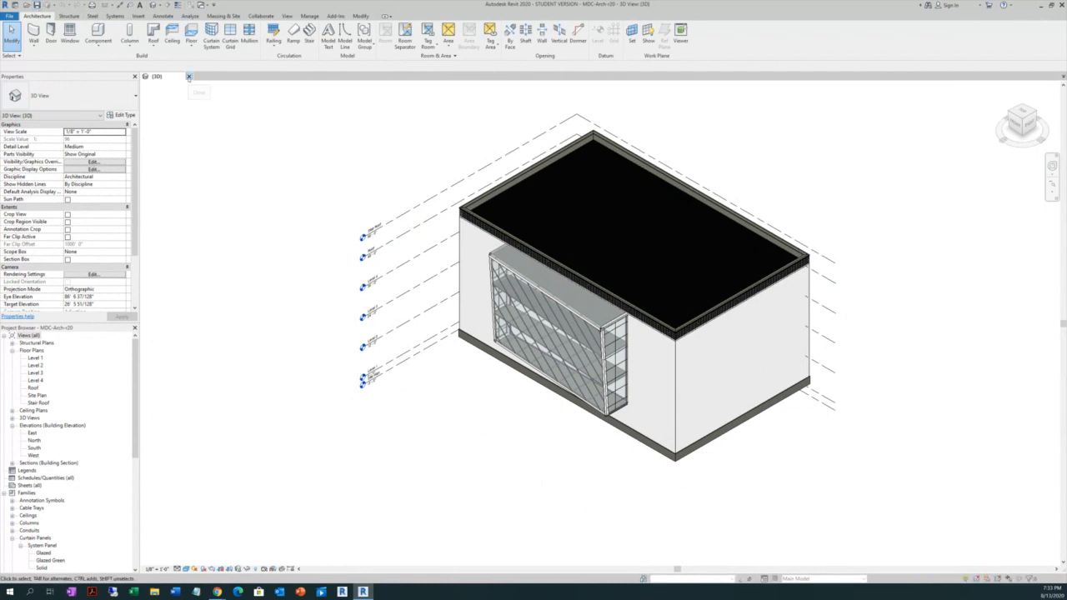
Close the MDC-Arch-r20 model and create a new project from the Structural Template
{"action": "left_click", "coordinate": [188, 77]}
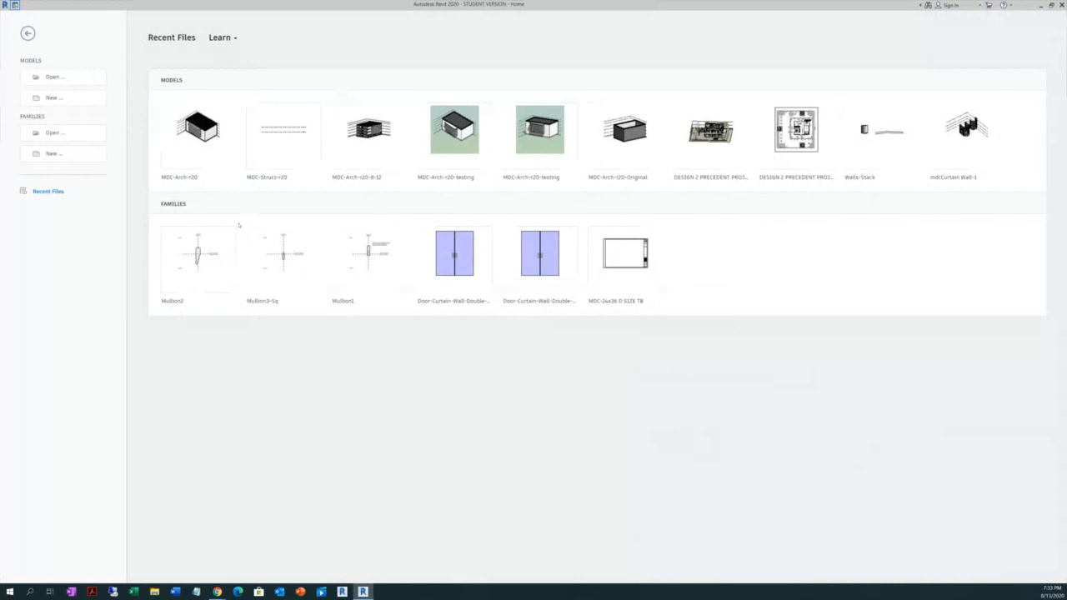
{"action": "left_click", "coordinate": [51, 98]}
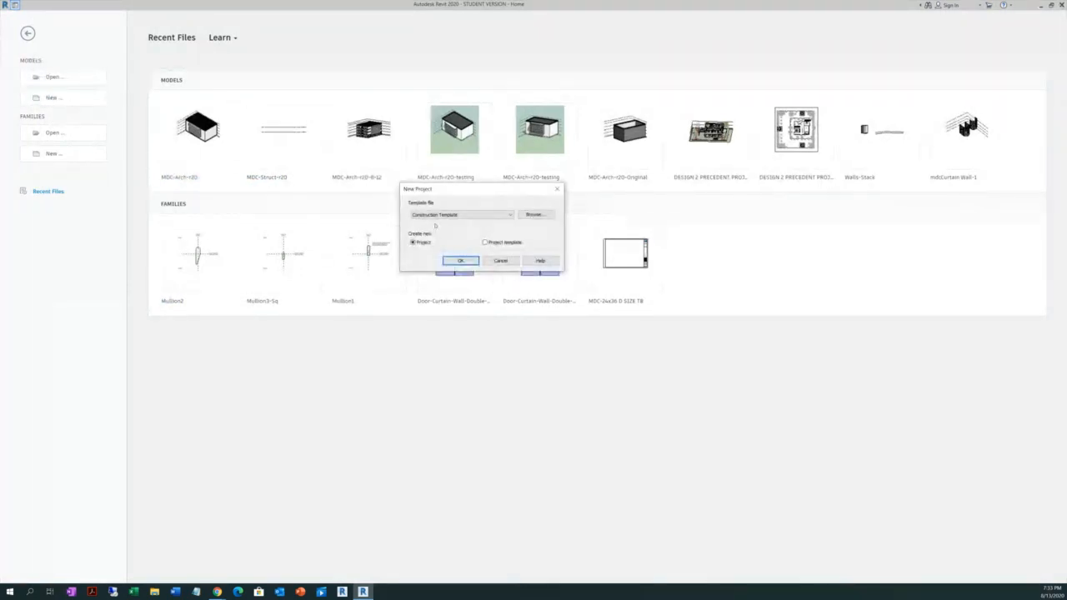
{"action": "left_click", "coordinate": [510, 215]}
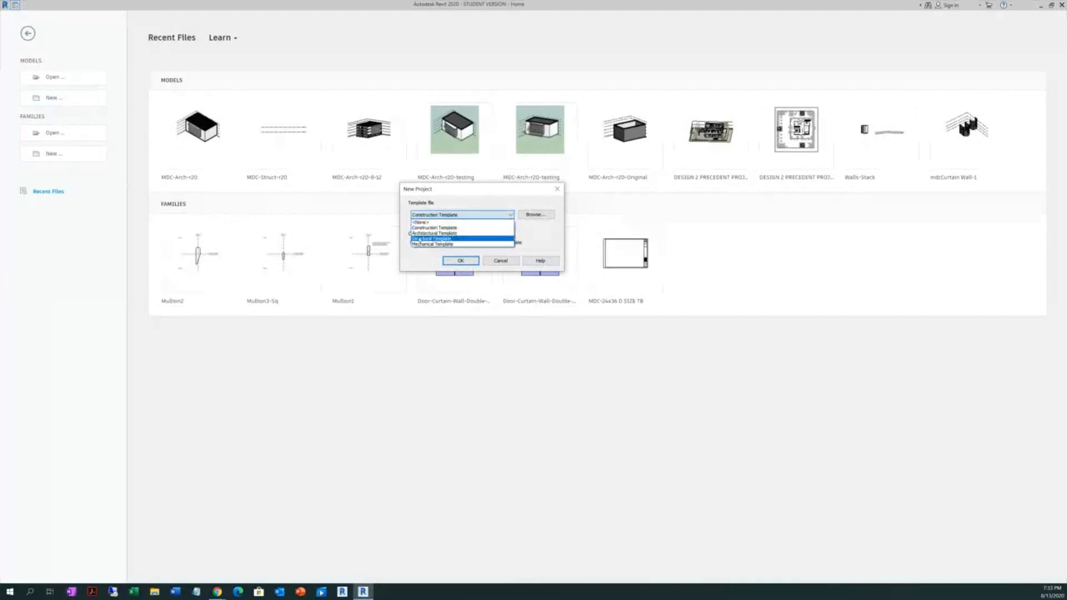
{"action": "left_click", "coordinate": [419, 239]}
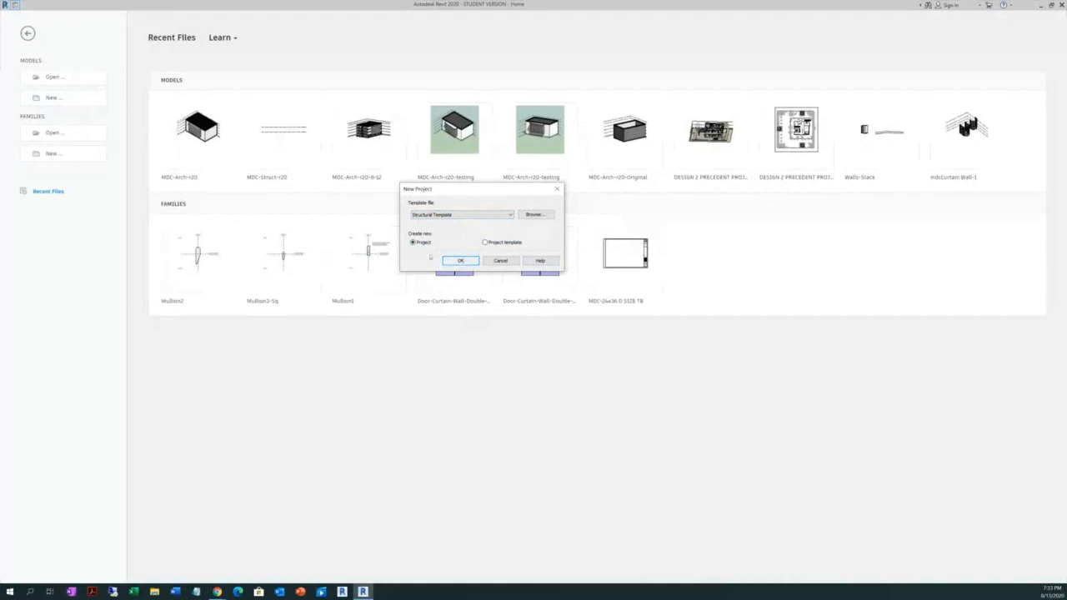
{"action": "left_click", "coordinate": [460, 261]}
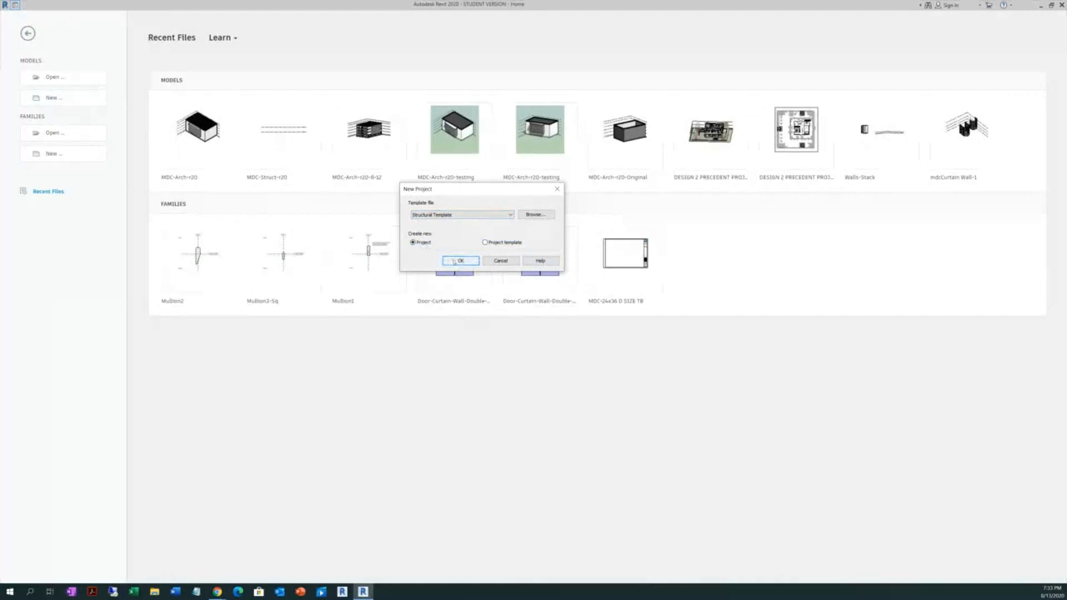
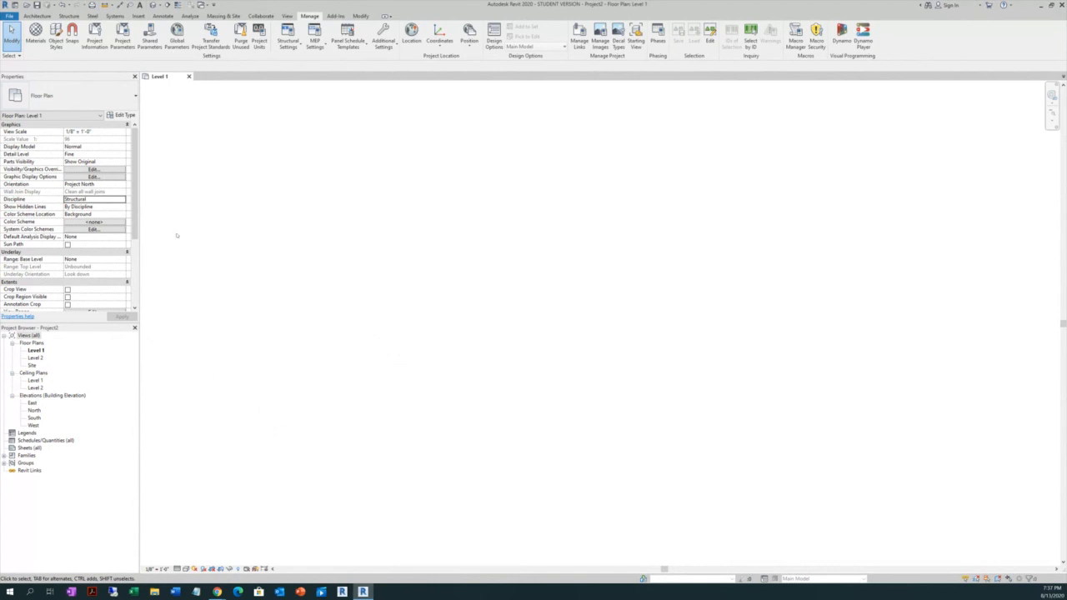
Save the new project as MDC-Struct-r20 in the Student folder, replacing the existing file
{"action": "left_click", "coordinate": [10, 16]}
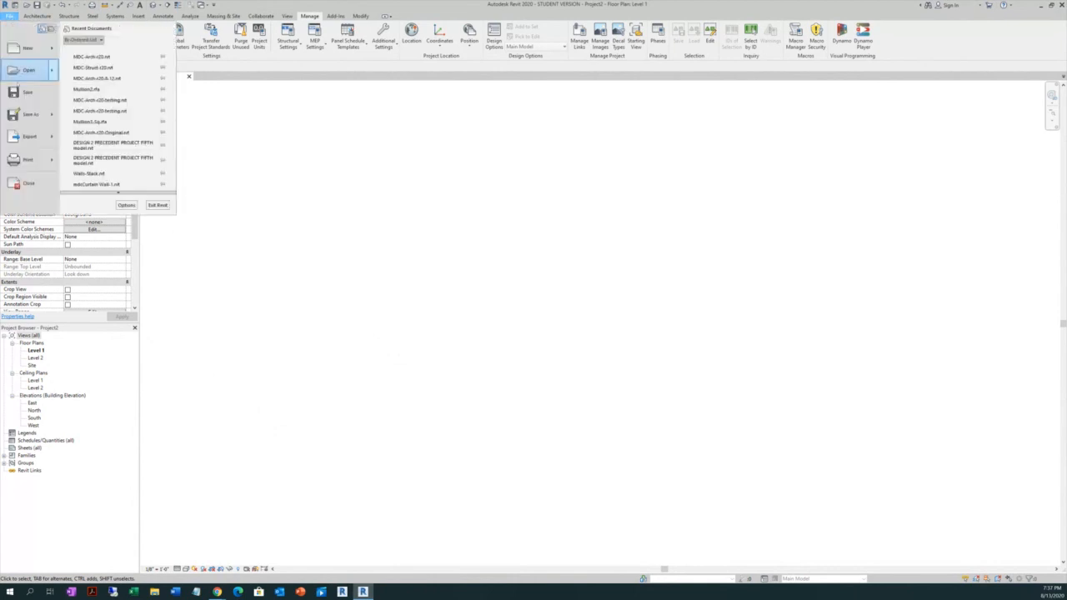
{"action": "mouse_move", "coordinate": [30, 114]}
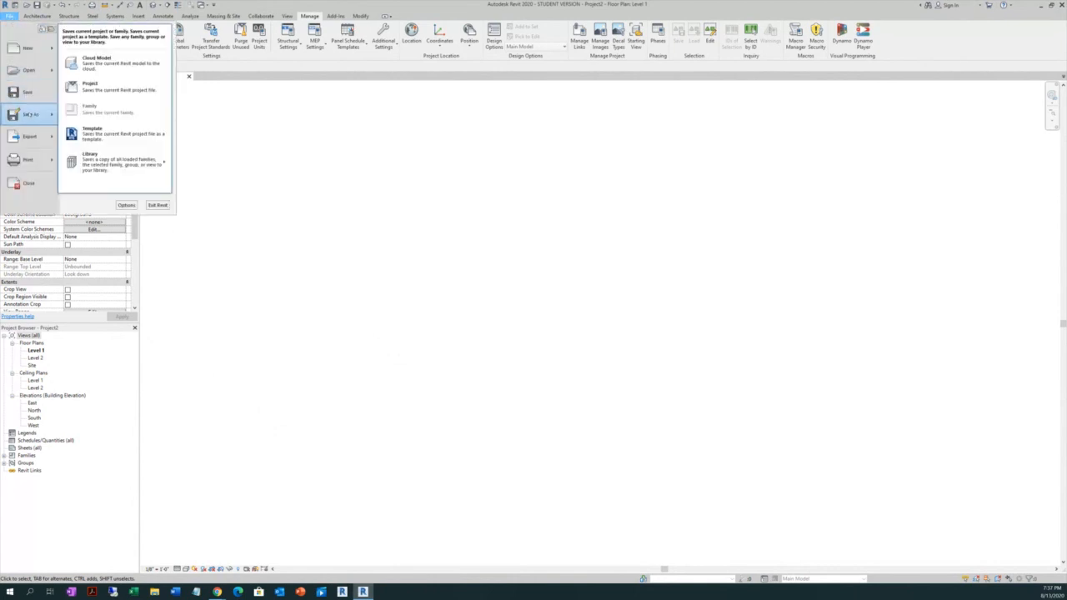
{"action": "left_click", "coordinate": [87, 89]}
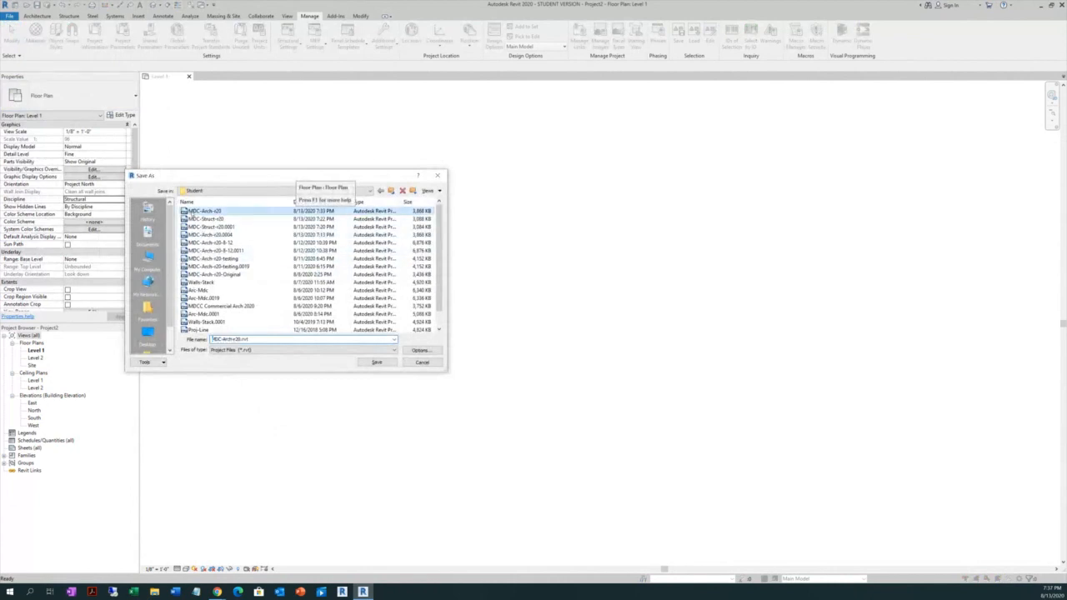
{"action": "left_click", "coordinate": [205, 218]}
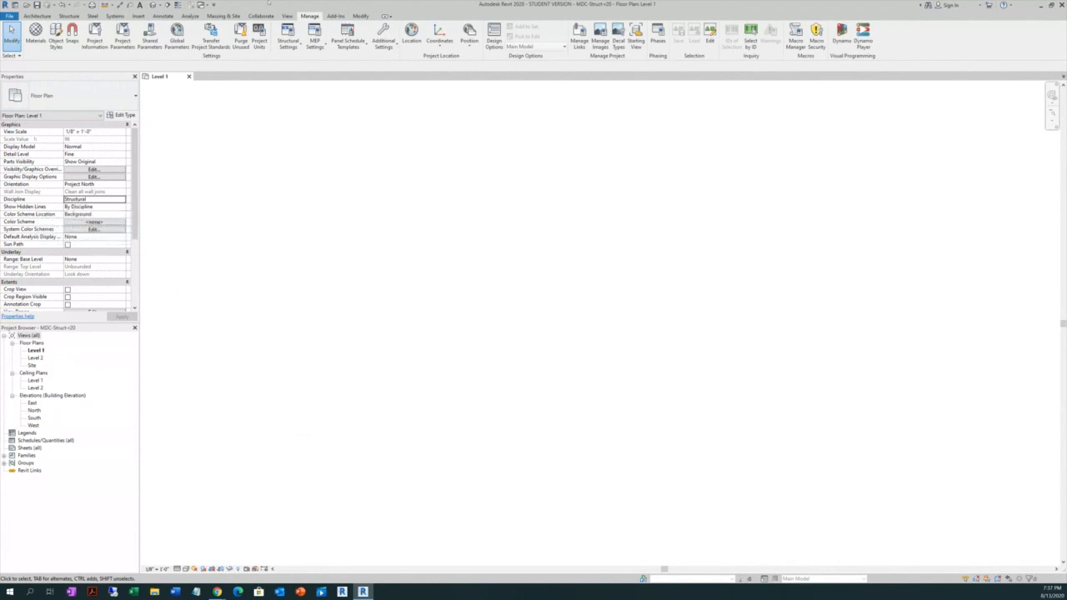
Create a new structural plan view for Level 2
{"action": "left_click", "coordinate": [287, 16]}
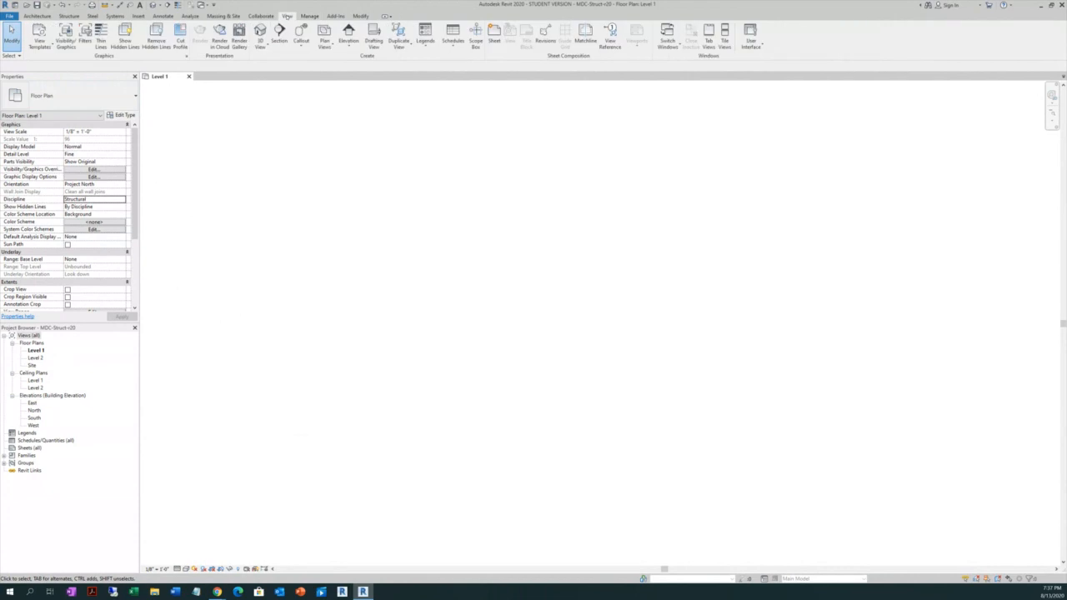
{"action": "left_click", "coordinate": [326, 48]}
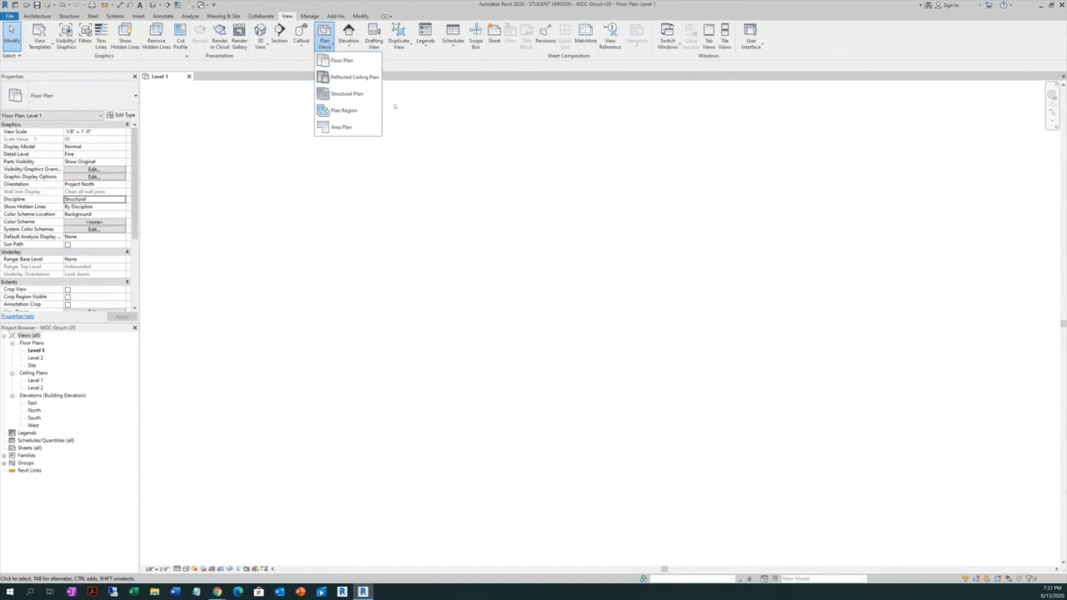
{"action": "left_click", "coordinate": [360, 95]}
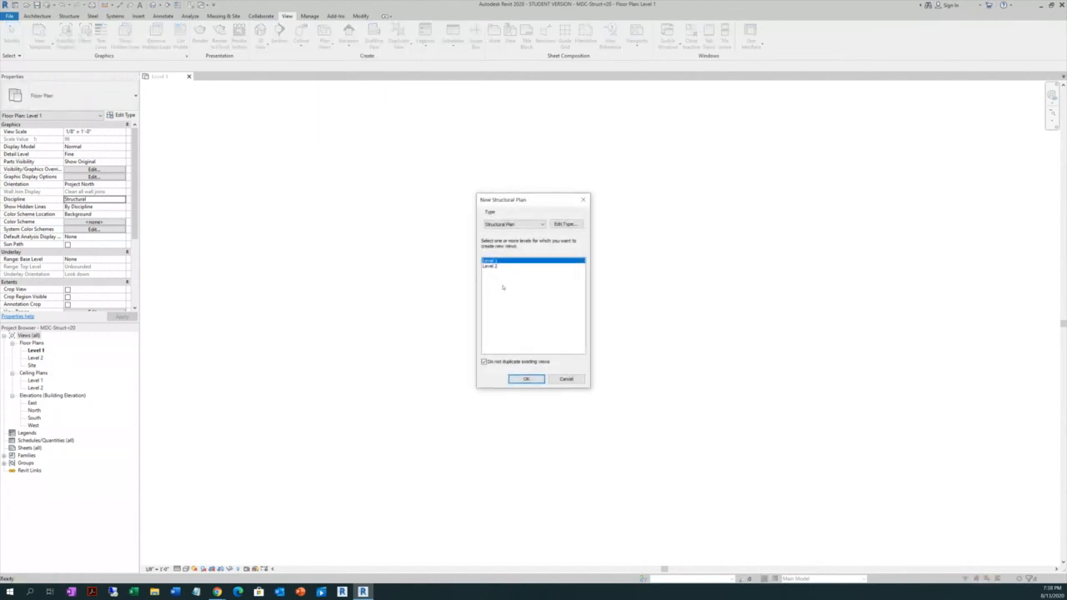
{"action": "left_click", "coordinate": [496, 266]}
{"action": "left_click", "coordinate": [526, 378]}
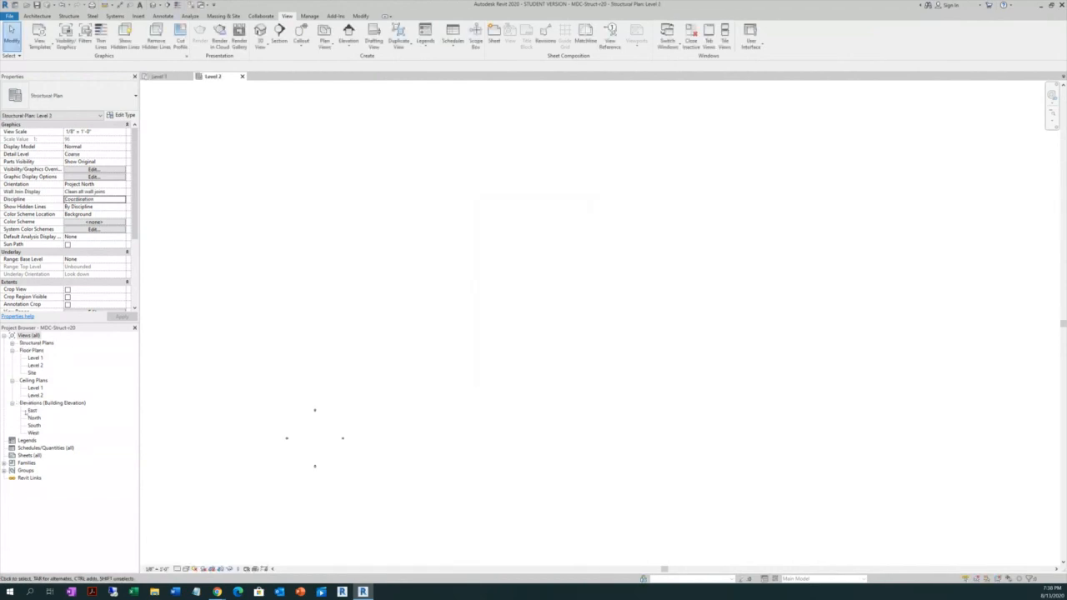
Examine the elevation markers in the Level 2 structural plan and collapse the Floor Plans group in the project browser
{"action": "scroll", "coordinate": [204, 511], "scroll_direction": "up", "scroll_amount": 3}
{"action": "scroll", "coordinate": [413, 338], "scroll_direction": "up", "scroll_amount": 2}
{"action": "scroll", "coordinate": [413, 339], "scroll_direction": "up", "scroll_amount": 1}
{"action": "scroll", "coordinate": [414, 327], "scroll_direction": "up", "scroll_amount": 2}
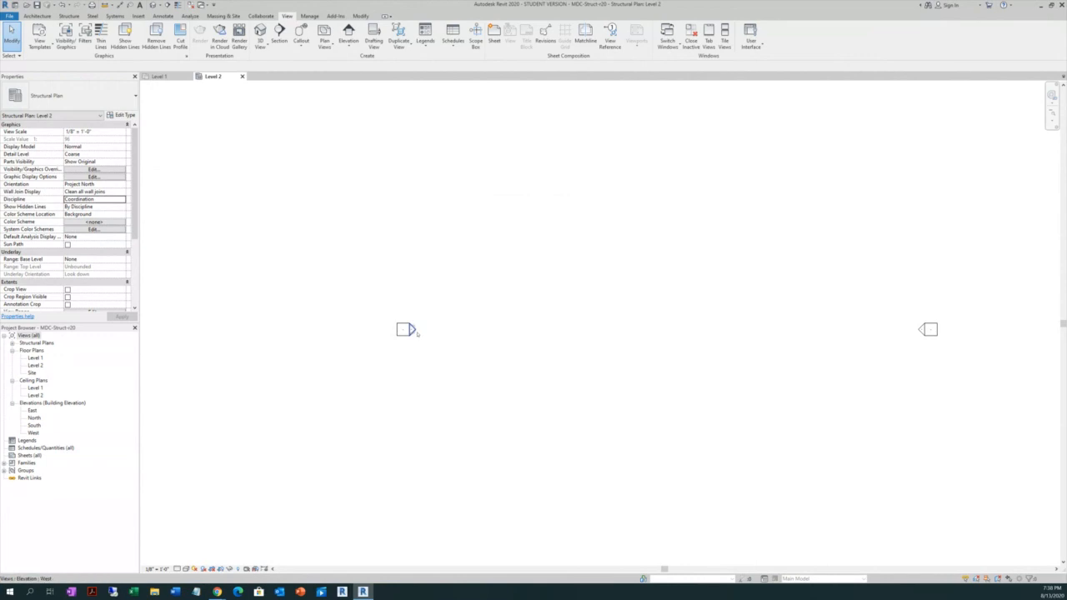
{"action": "scroll", "coordinate": [414, 332], "scroll_direction": "down", "scroll_amount": 3}
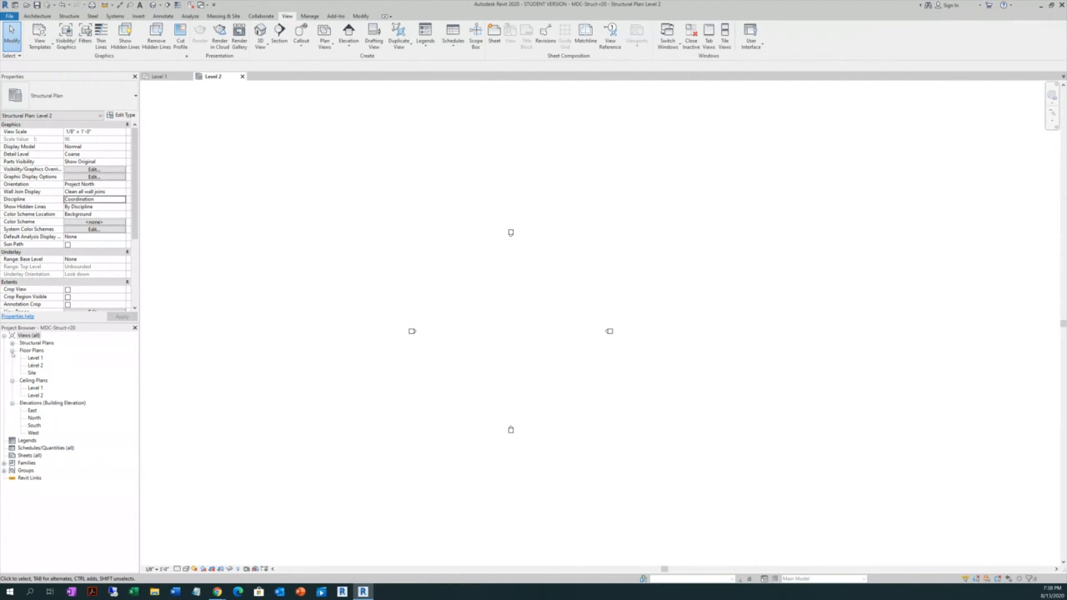
{"action": "left_click", "coordinate": [12, 351]}
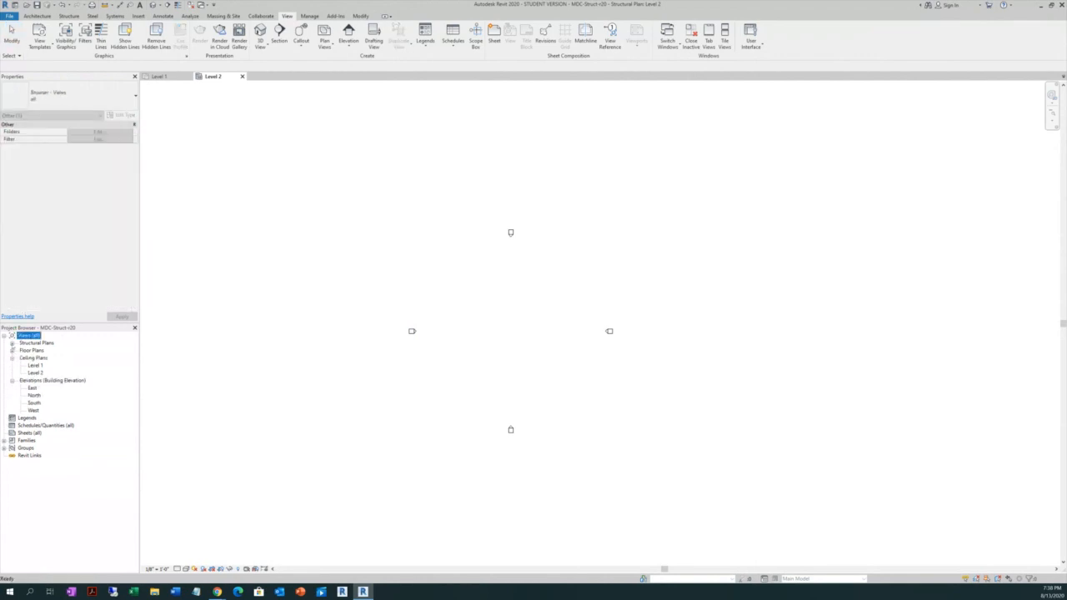
Open the Level 1 structural plan and set its detail level to Fine
{"action": "left_click", "coordinate": [12, 343]}
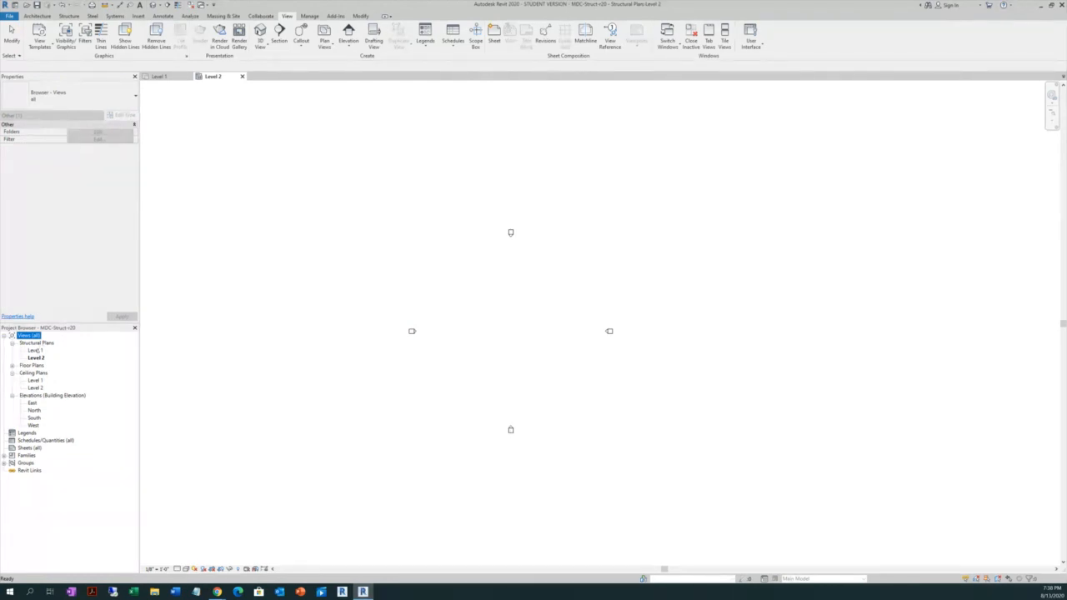
{"action": "double_click", "coordinate": [42, 348]}
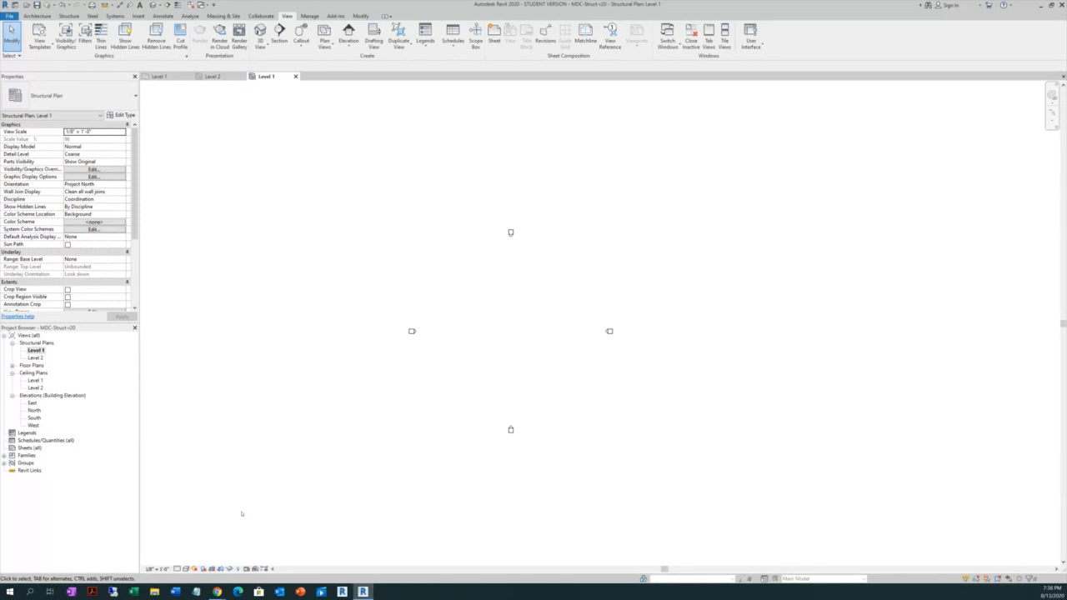
{"action": "left_click", "coordinate": [176, 569]}
{"action": "left_click", "coordinate": [189, 563]}
Change the discipline of the Level 1 structural plan to Structural
{"action": "left_click", "coordinate": [114, 199]}
{"action": "left_click", "coordinate": [122, 201]}
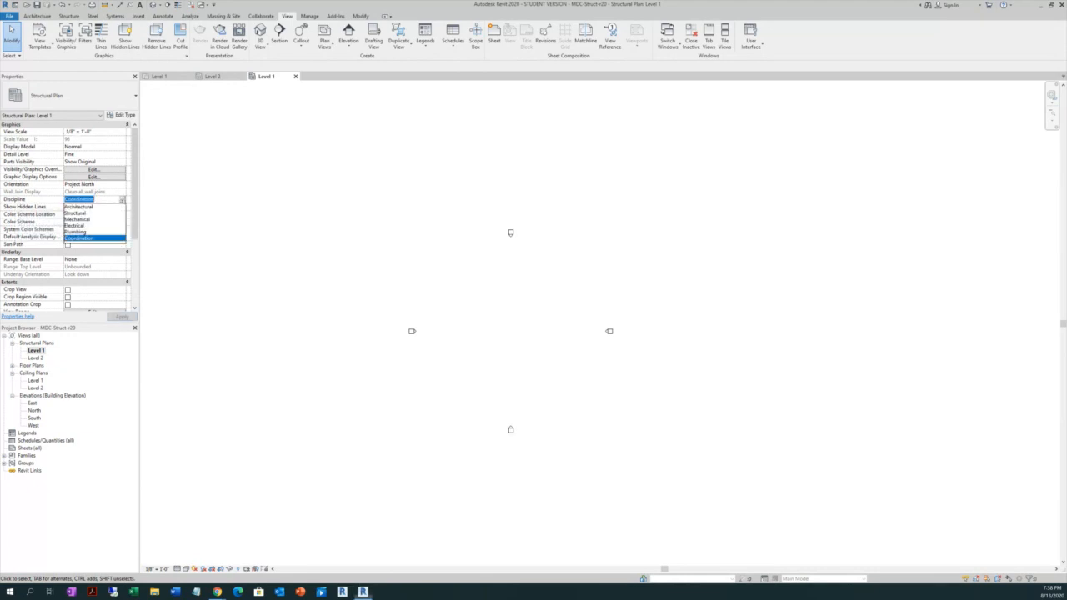
{"action": "left_click", "coordinate": [84, 213]}
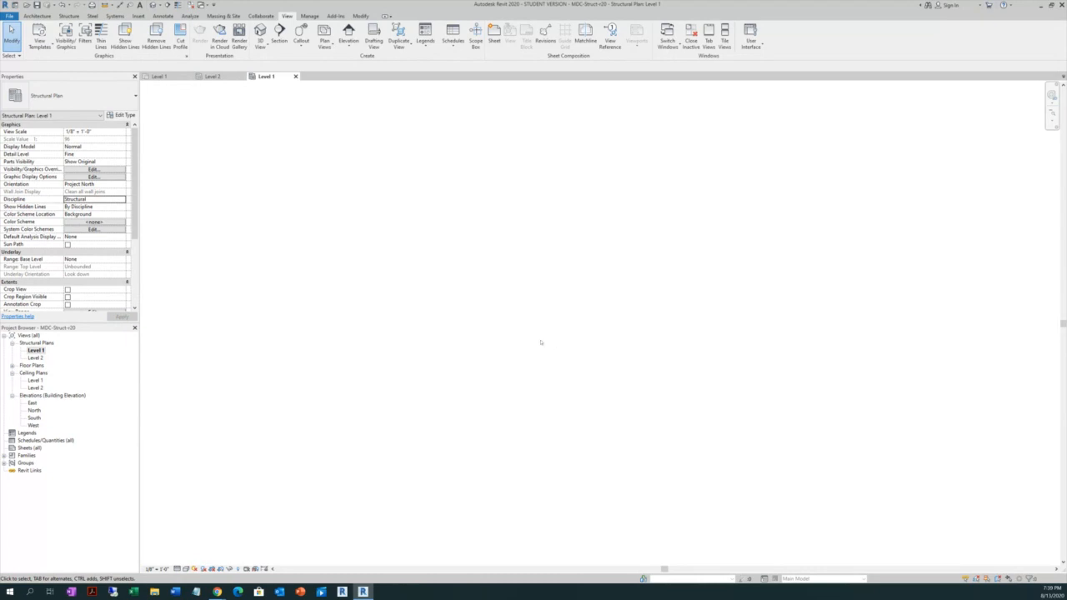
Return the discipline of the Level 1 structural plan to Coordination
{"action": "left_click_drag", "start_coordinate": [134, 216], "coordinate": [144, 298]}
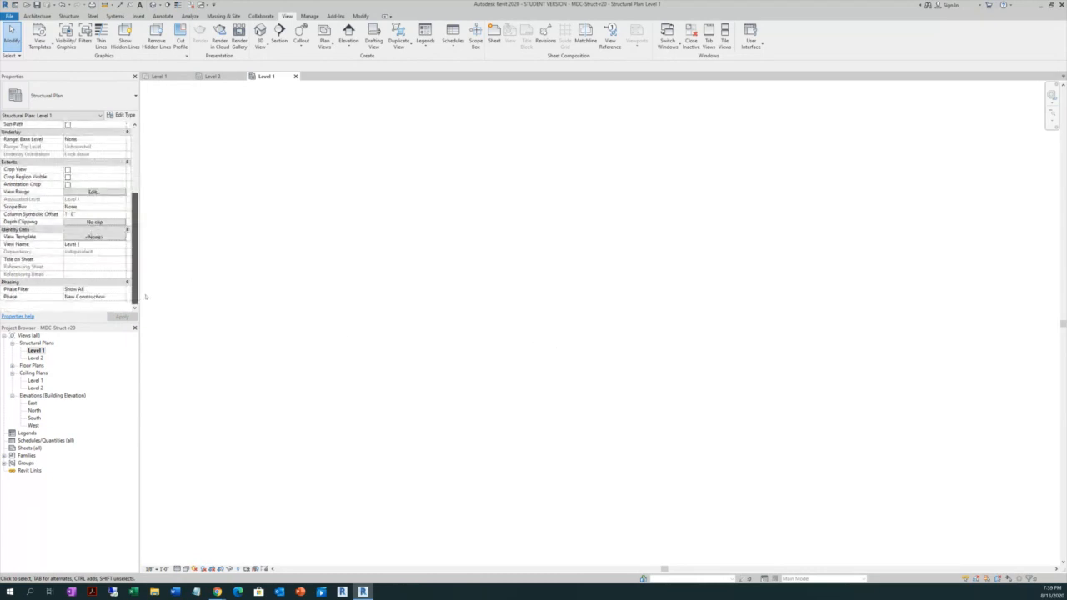
{"action": "left_click_drag", "start_coordinate": [149, 250], "coordinate": [154, 190]}
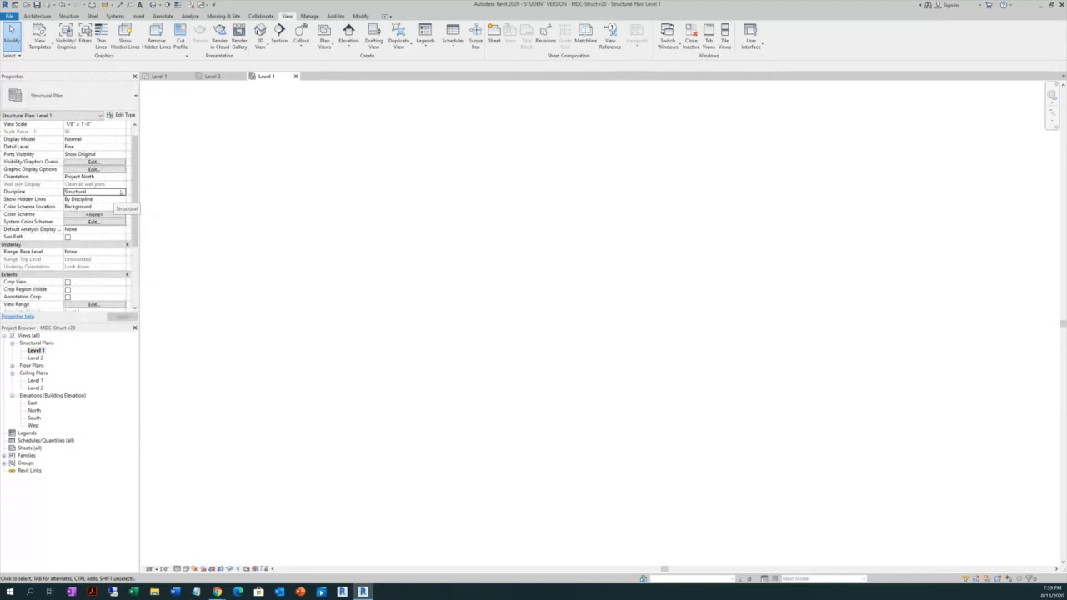
{"action": "left_click", "coordinate": [117, 193]}
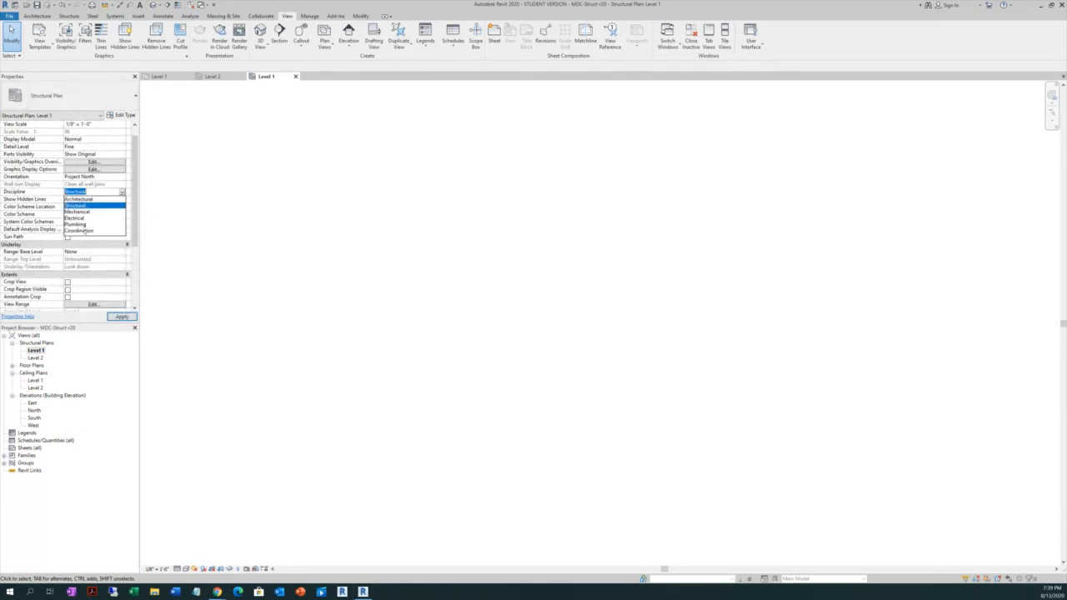
{"action": "left_click", "coordinate": [83, 231]}
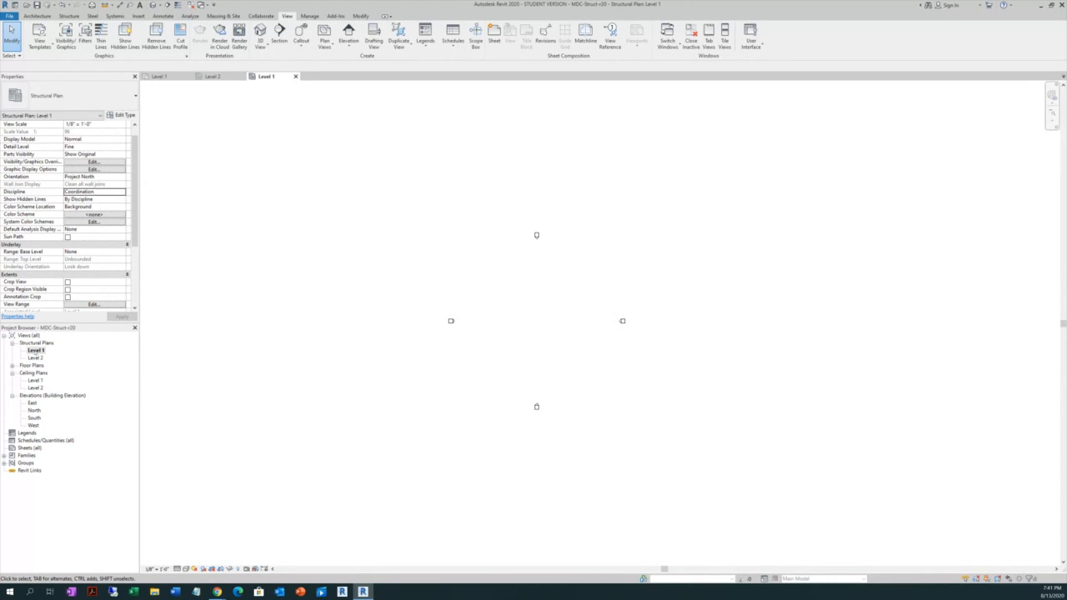
Open the South elevation and set the Level 2 elevation to 12 feet
{"action": "double_click", "coordinate": [34, 419]}
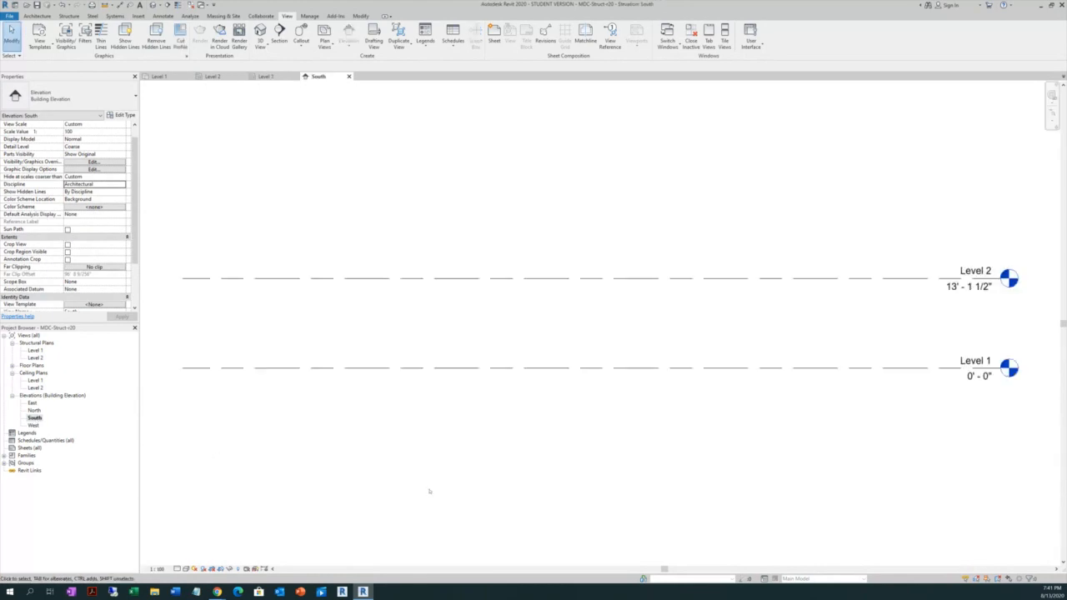
{"action": "left_click", "coordinate": [962, 286]}
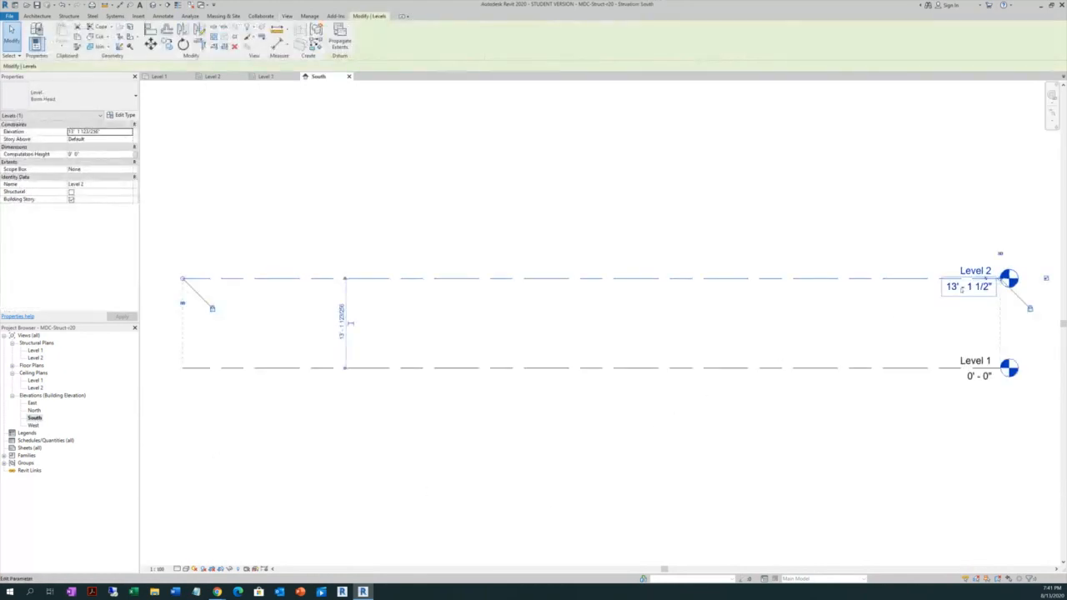
{"action": "left_click", "coordinate": [962, 286]}
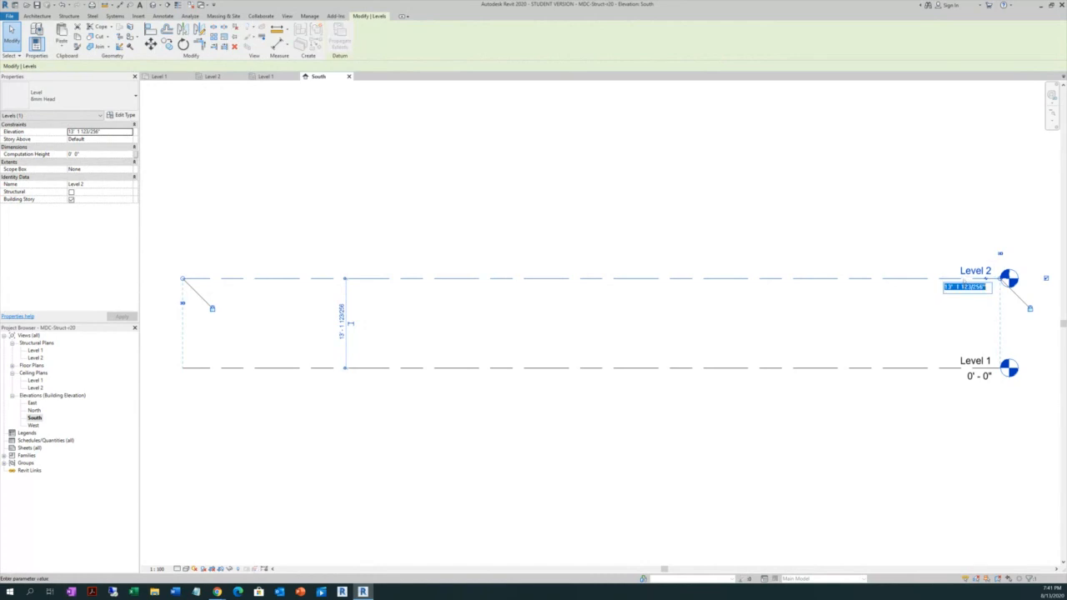
{"action": "key", "text": "BackSpace"}
{"action": "type", "text": "12"}
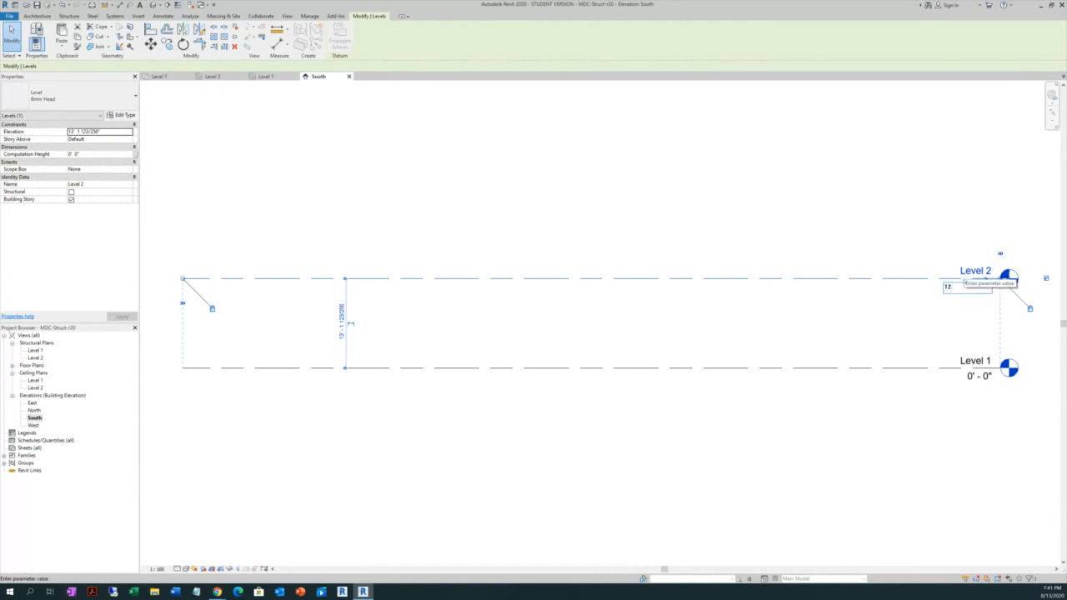
{"action": "key", "text": "Return"}
{"action": "left_click", "coordinate": [640, 448]}
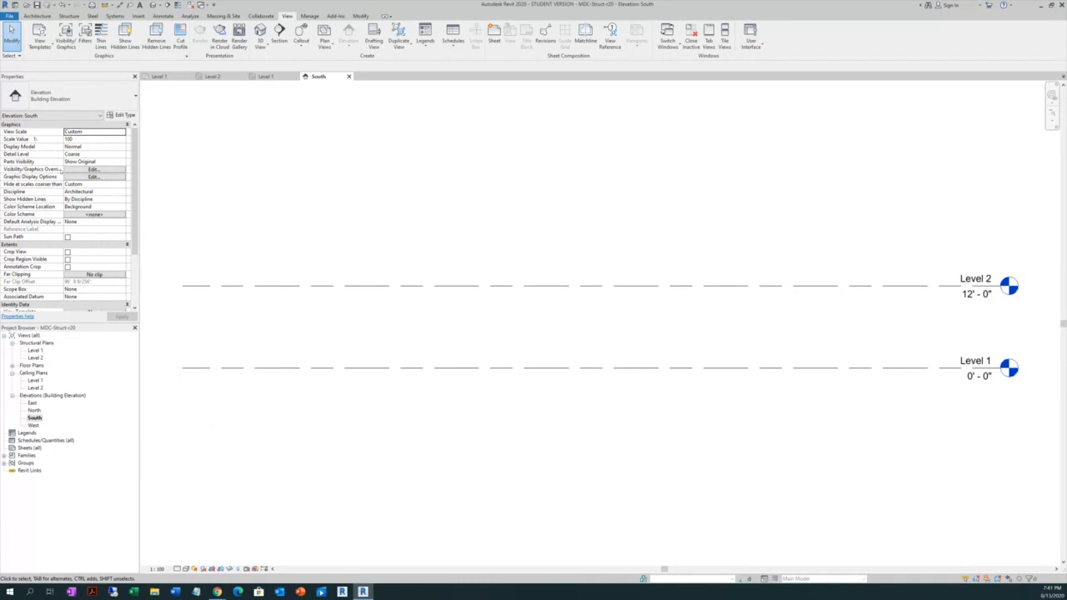
{"action": "scroll", "coordinate": [450, 408], "scroll_direction": "down", "scroll_amount": 3}
{"action": "scroll", "coordinate": [696, 362], "scroll_direction": "up", "scroll_amount": 2}
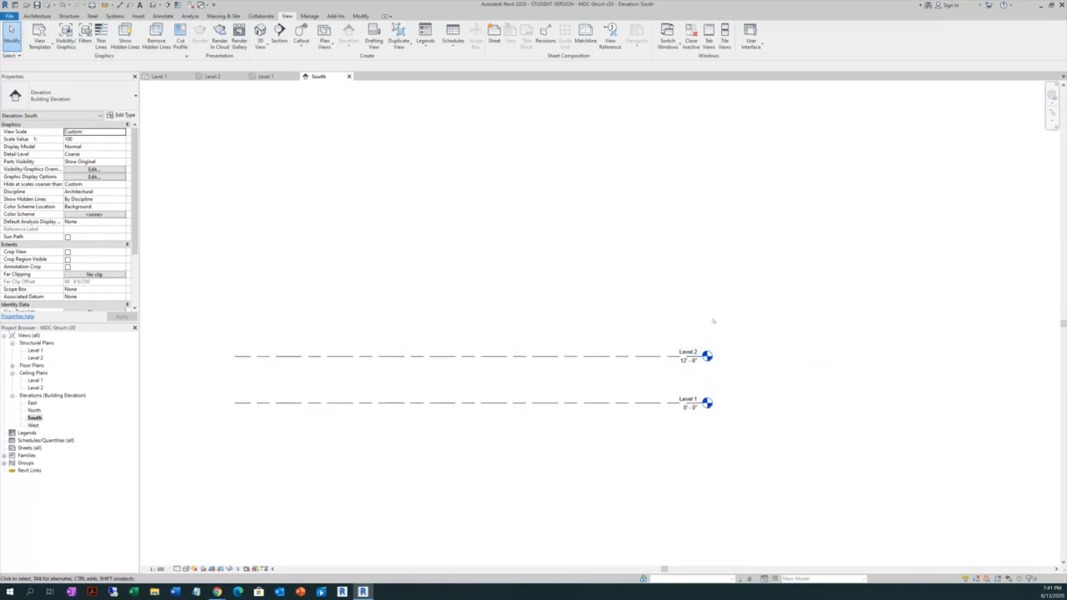
Reopen the Level 1 structural plan and look at the options for inserting content from a file
{"action": "double_click", "coordinate": [34, 350]}
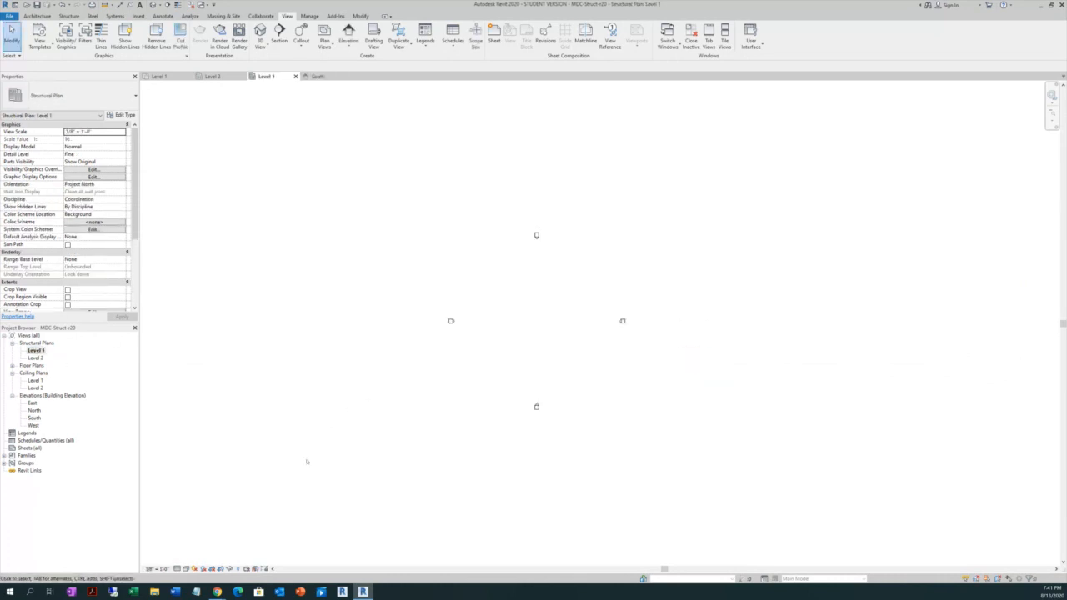
{"action": "scroll", "coordinate": [627, 265], "scroll_direction": "up", "scroll_amount": 2}
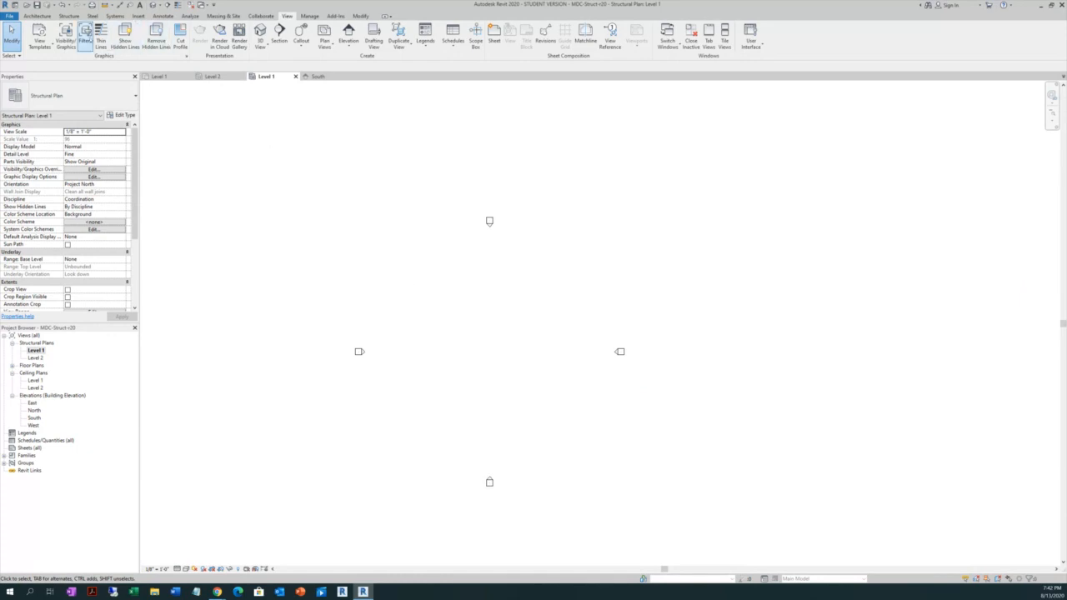
{"action": "left_click", "coordinate": [138, 15]}
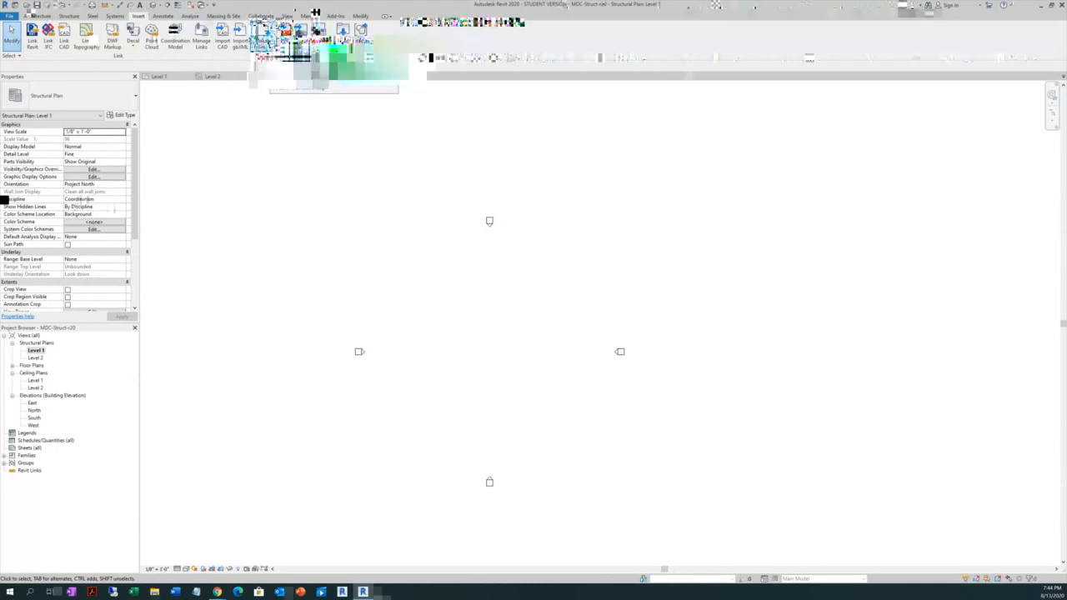
{"action": "left_click", "coordinate": [264, 40]}
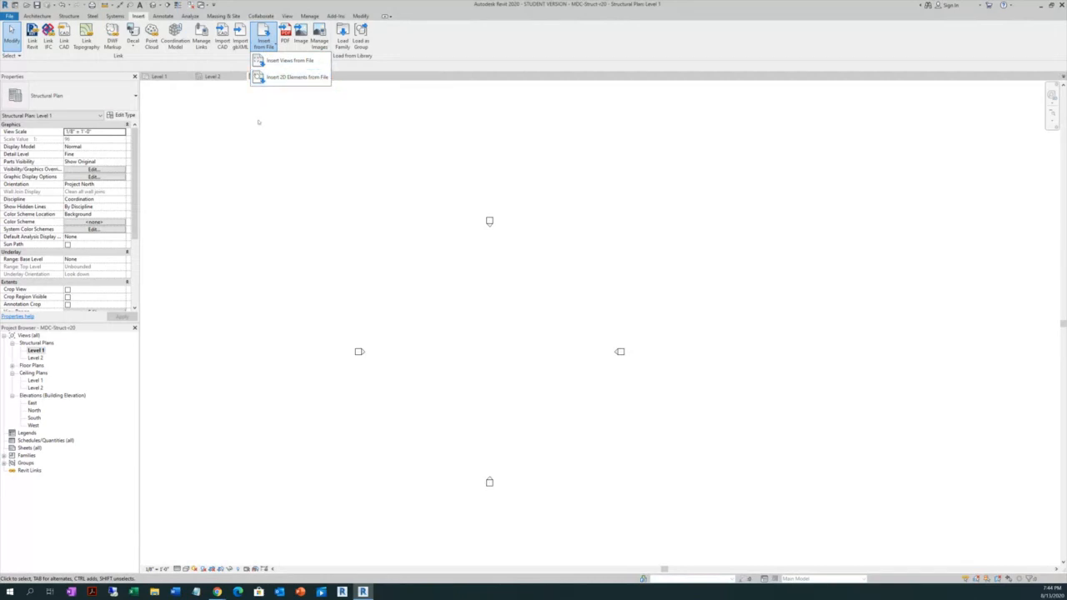
{"action": "left_click", "coordinate": [270, 108]}
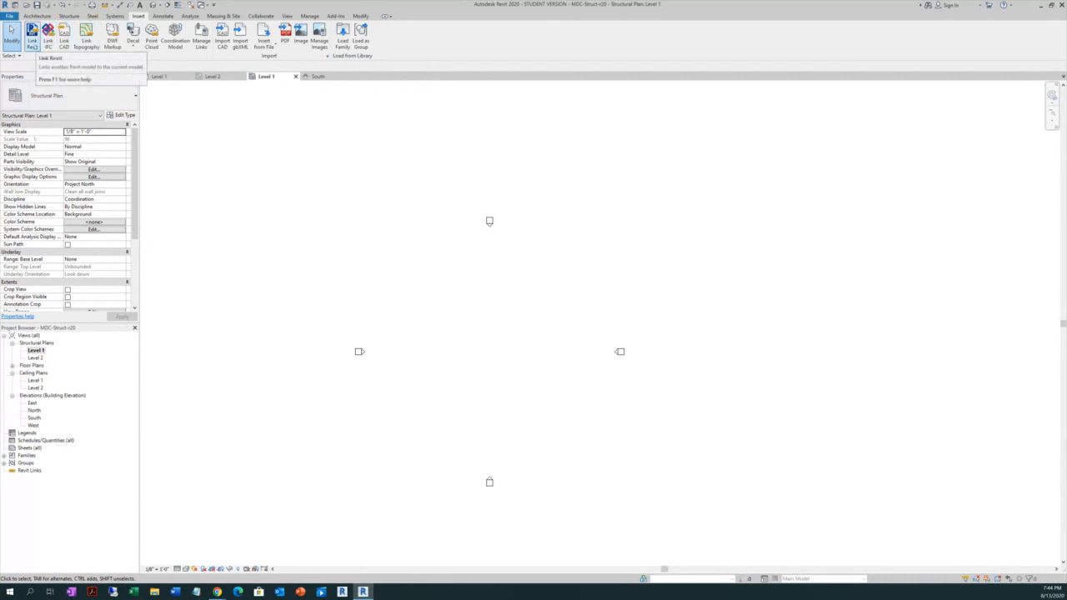
Link the Revit model MDC-Arch-r20.rvt from the Student folder with Auto - Origin to Origin positioning
{"action": "left_click", "coordinate": [32, 39]}
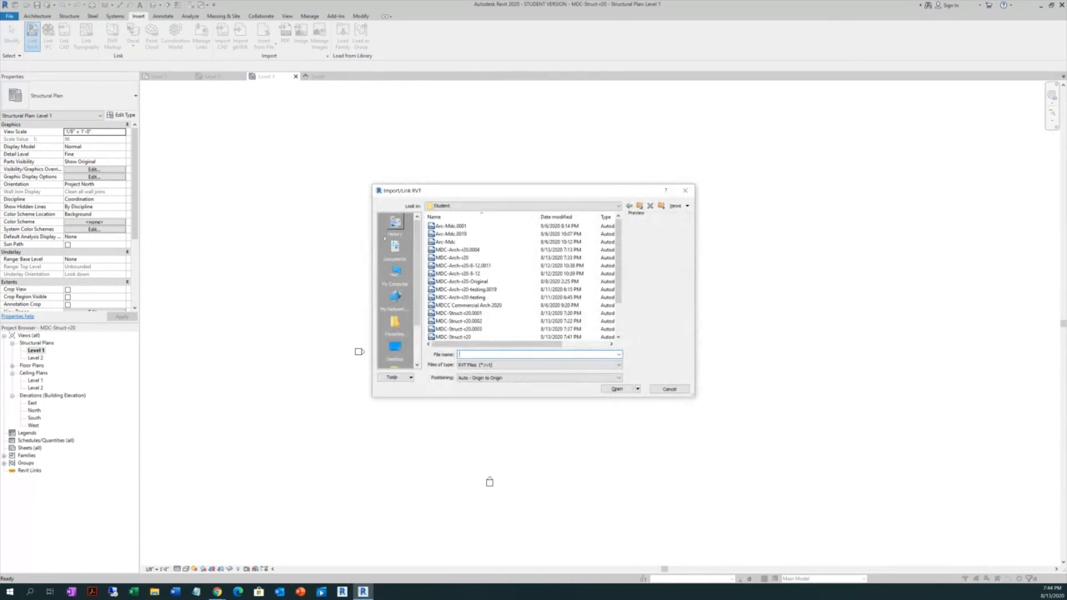
{"action": "left_click_drag", "start_coordinate": [483, 193], "coordinate": [623, 203]}
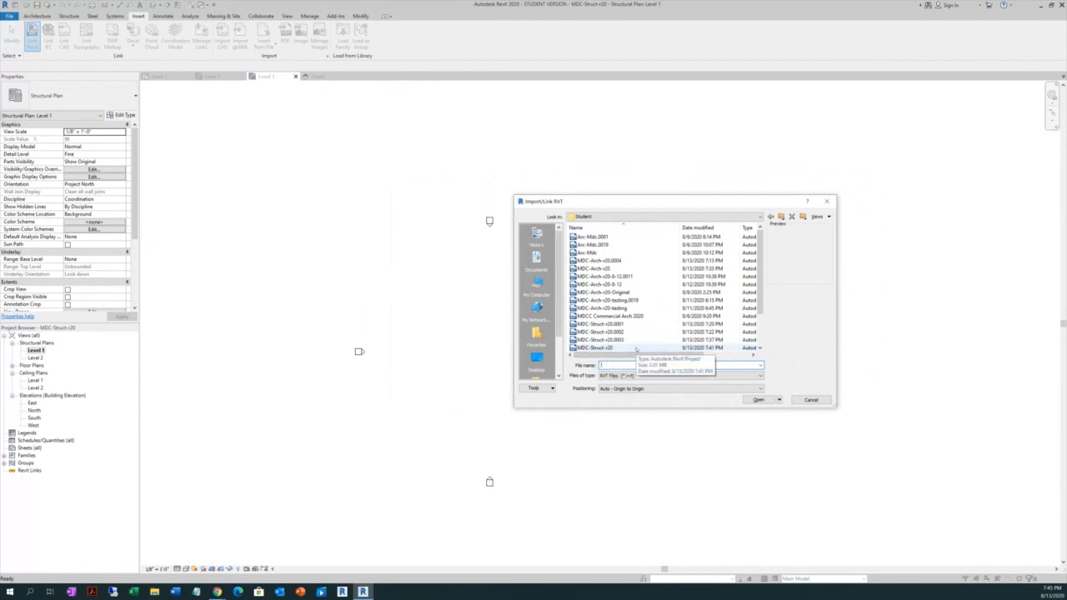
{"action": "left_click", "coordinate": [636, 348]}
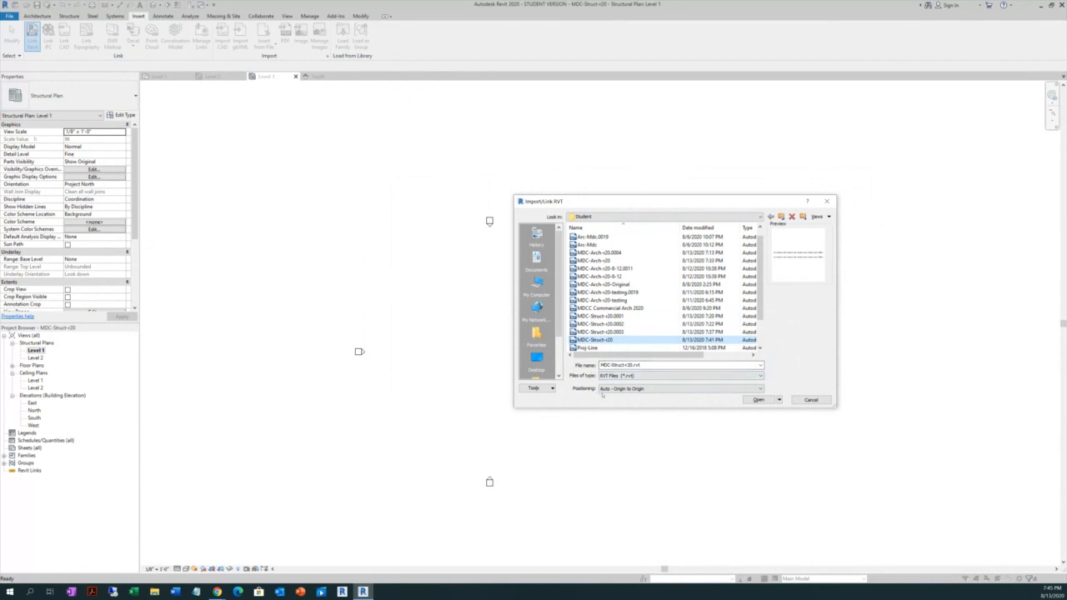
{"action": "left_click", "coordinate": [613, 260]}
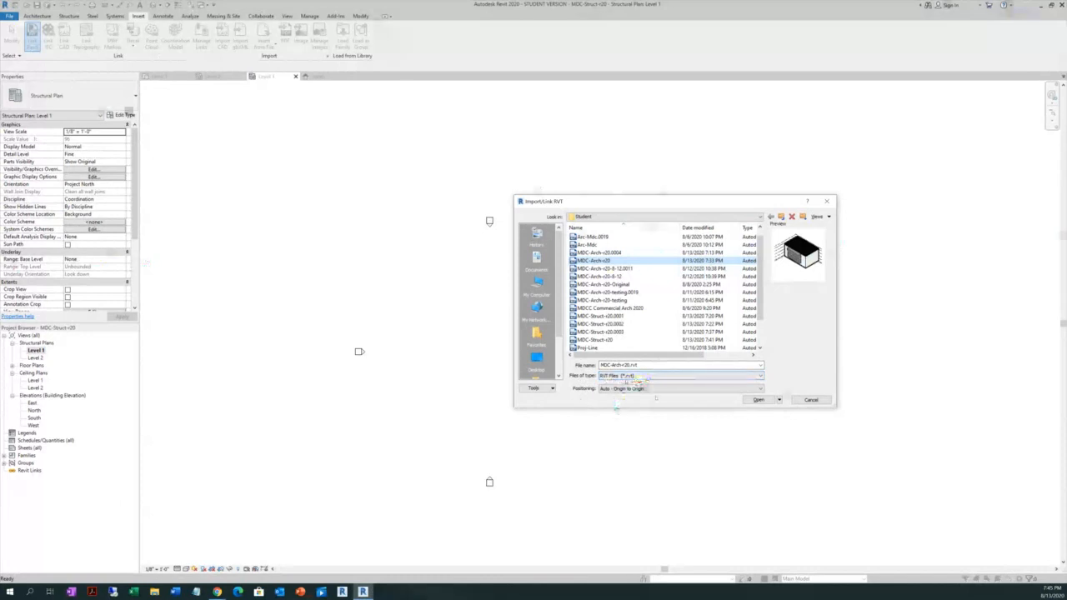
{"action": "left_click", "coordinate": [760, 390]}
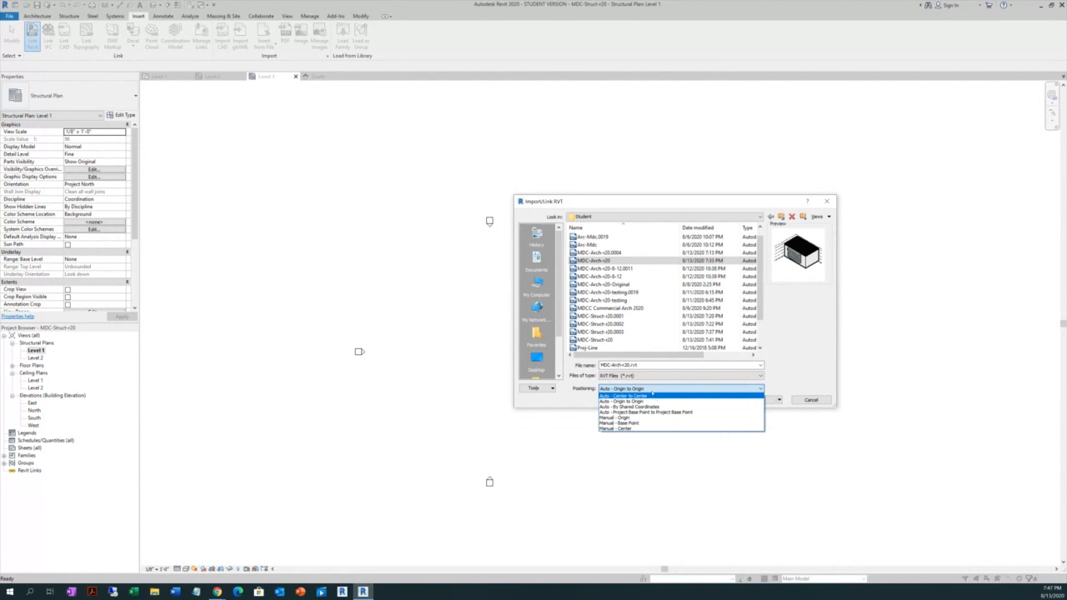
{"action": "left_click", "coordinate": [653, 389]}
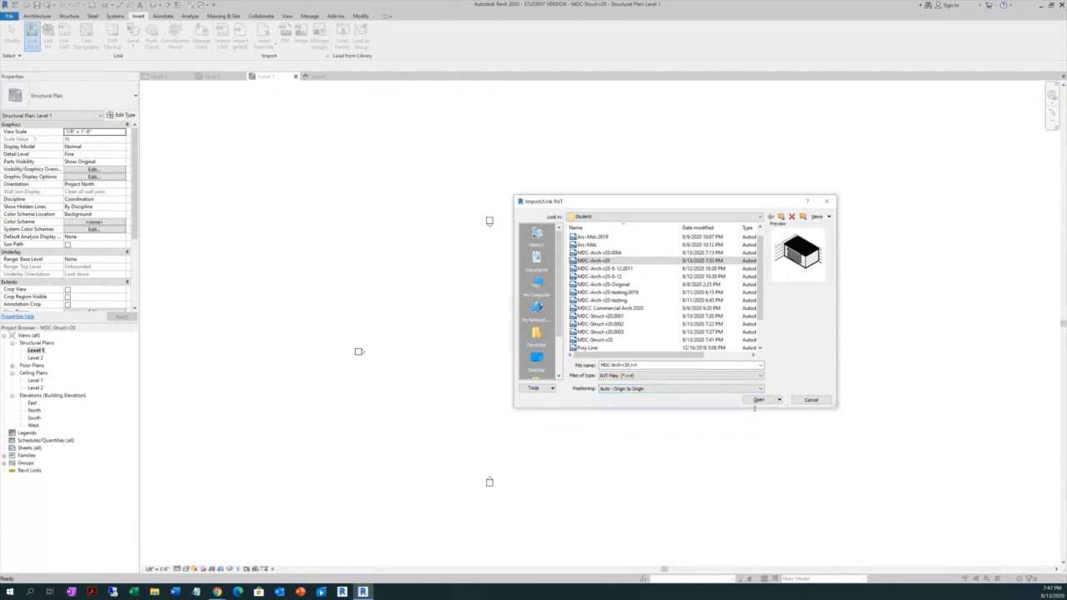
{"action": "left_click", "coordinate": [758, 400]}
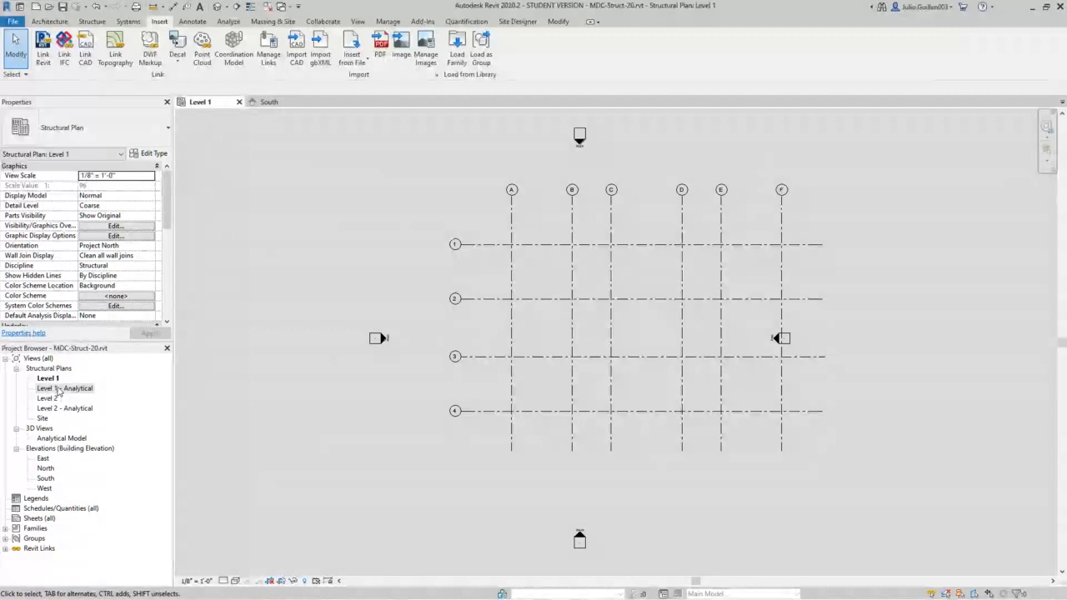
Delete the Level 1 - Analytical, Level 2 - Analytical and Site views from the structural plans
{"action": "right_click", "coordinate": [59, 389]}
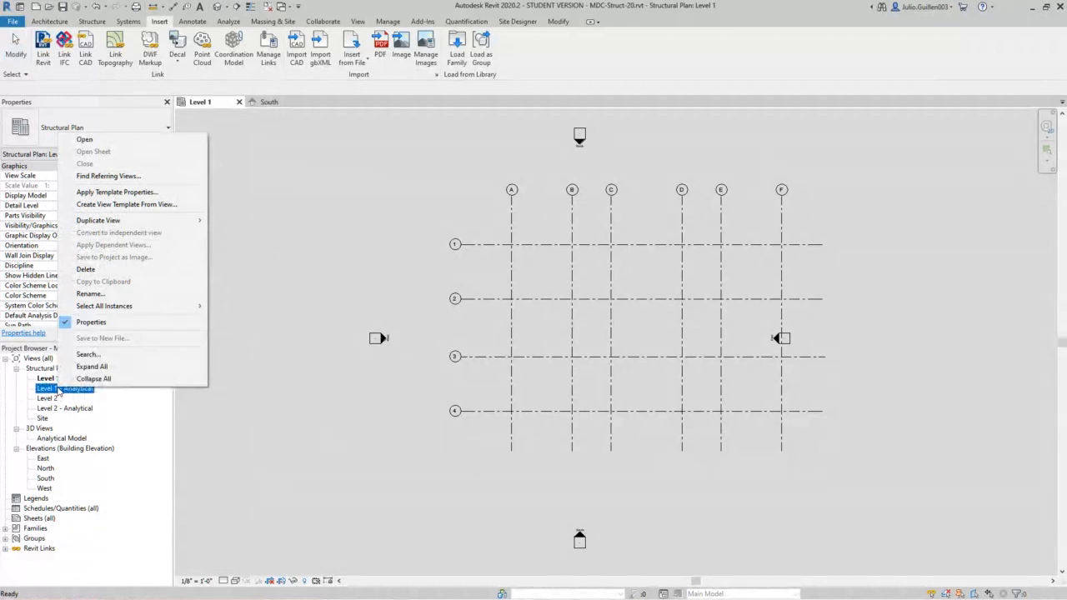
{"action": "left_click", "coordinate": [86, 270]}
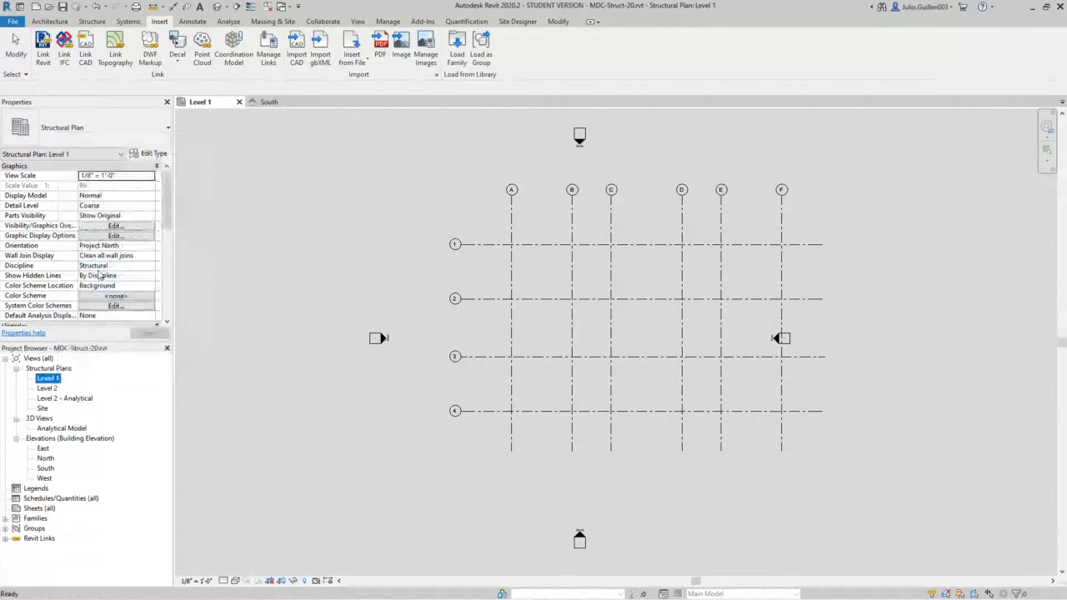
{"action": "left_click", "coordinate": [69, 398]}
{"action": "right_click", "coordinate": [68, 400]}
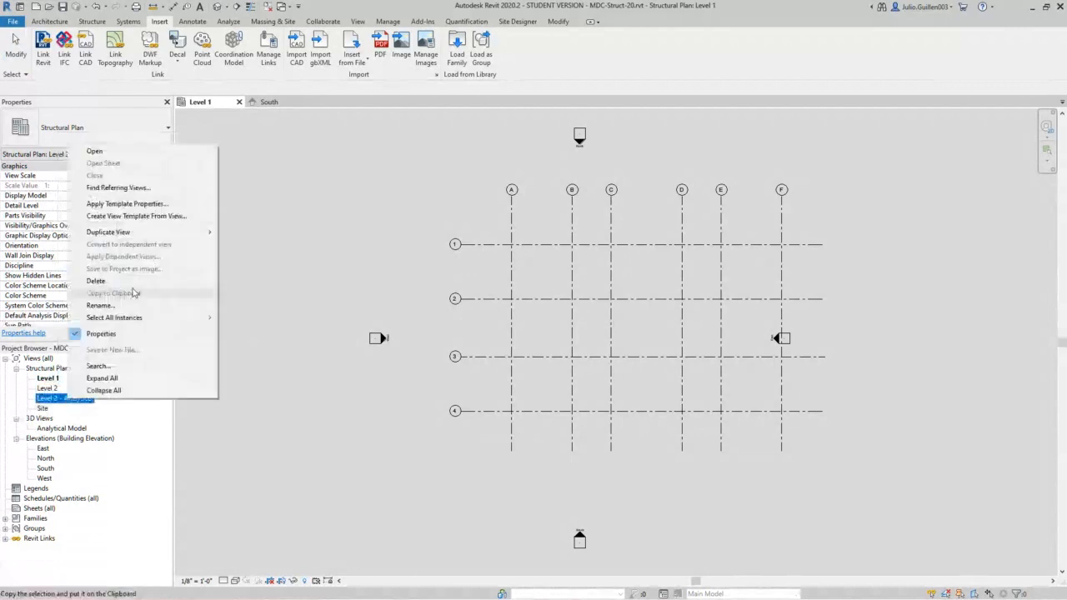
{"action": "left_click", "coordinate": [125, 281]}
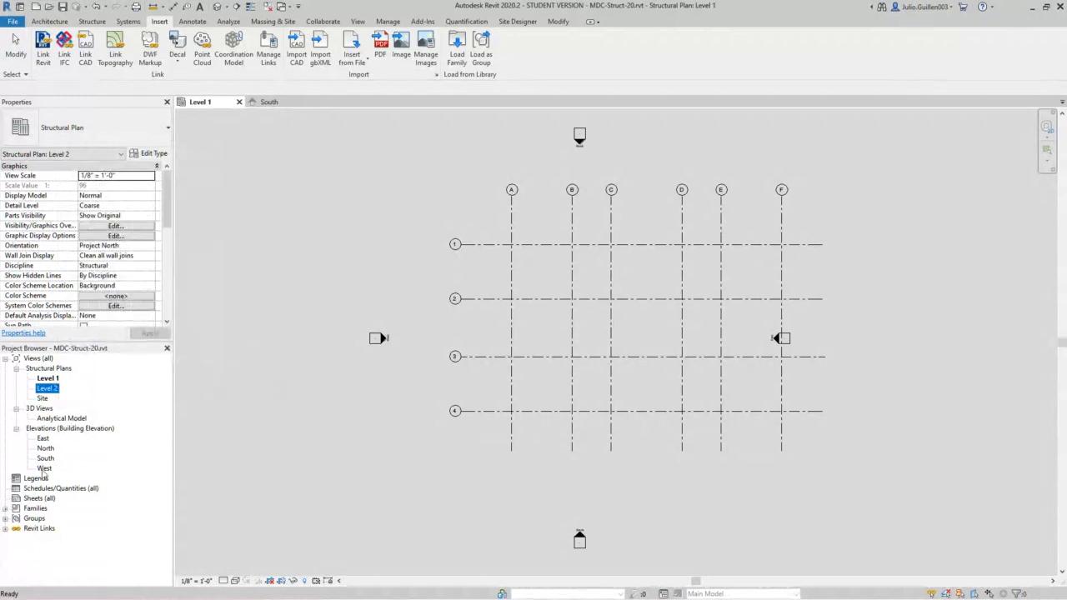
{"action": "right_click", "coordinate": [43, 401]}
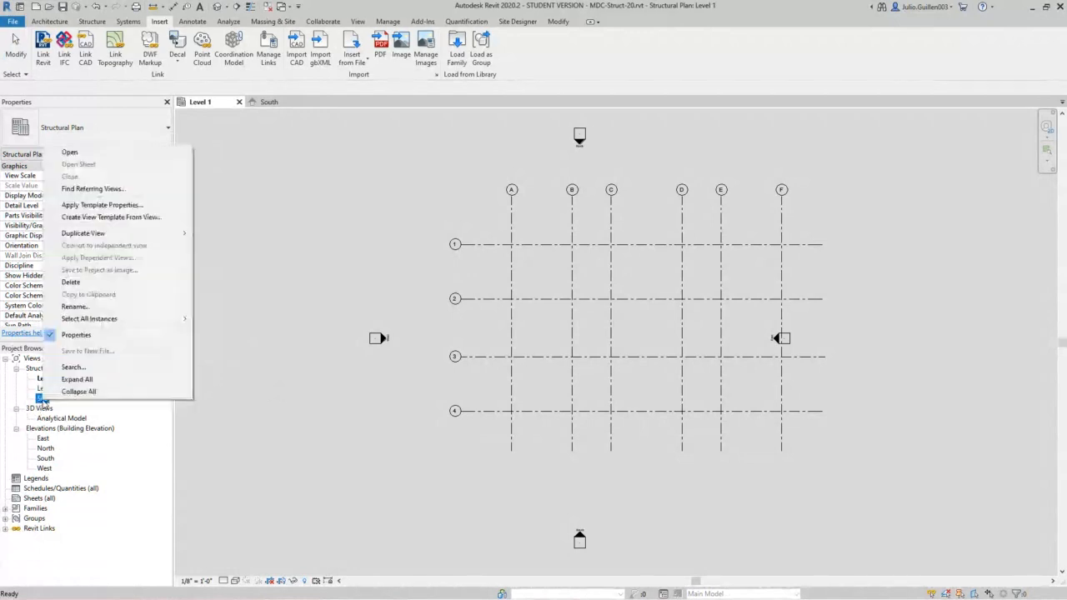
{"action": "left_click", "coordinate": [91, 286]}
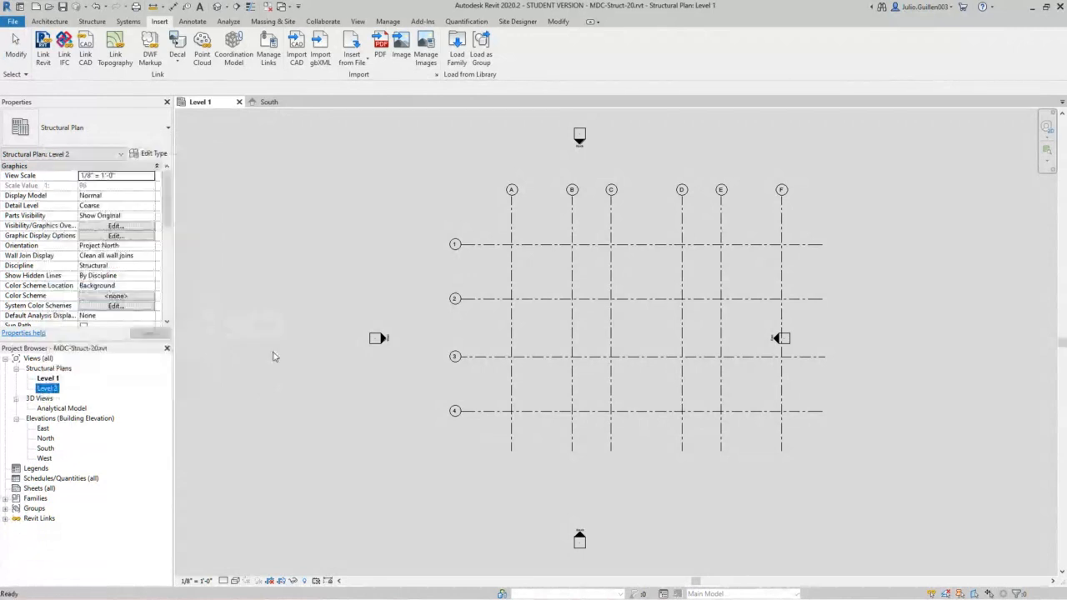
Move the east elevation marker in the Level 1 structural plan outward, past the ends of the numbered grid lines
{"action": "left_click", "coordinate": [49, 378]}
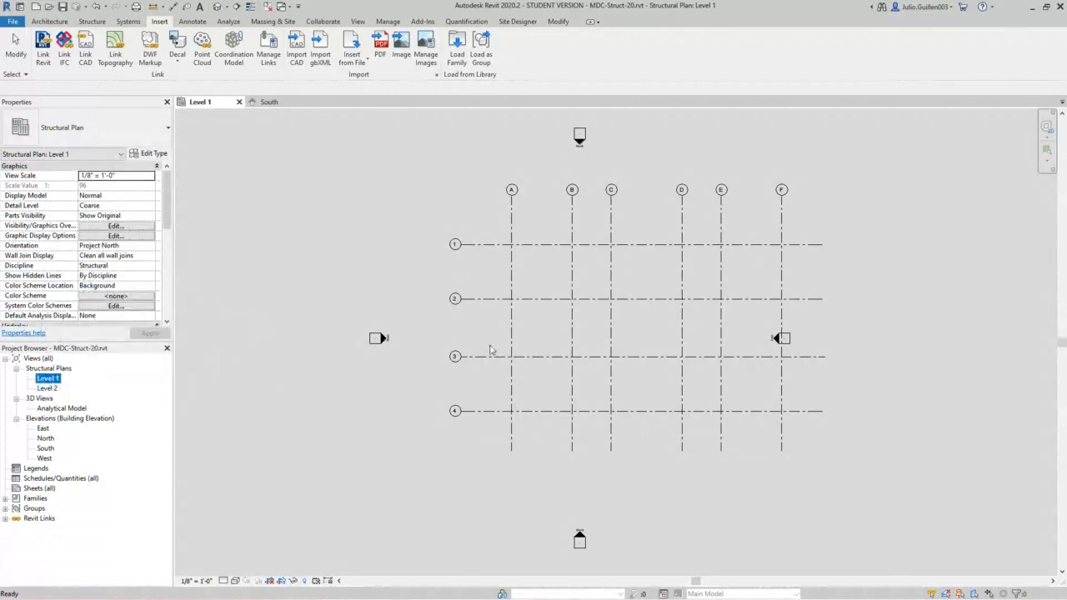
{"action": "left_click", "coordinate": [533, 248]}
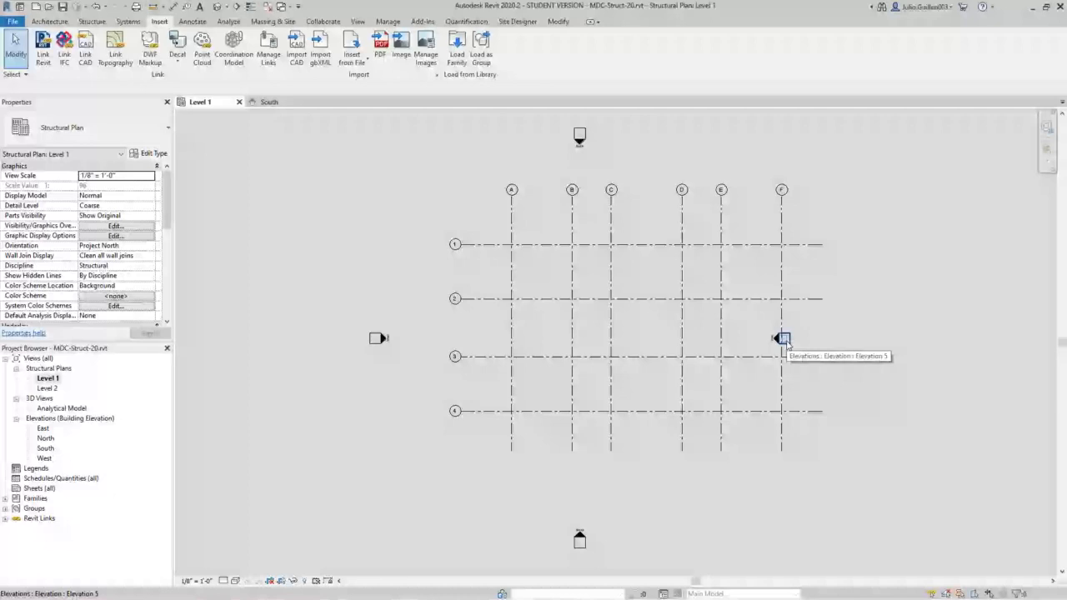
{"action": "left_click_drag", "start_coordinate": [784, 340], "coordinate": [864, 340]}
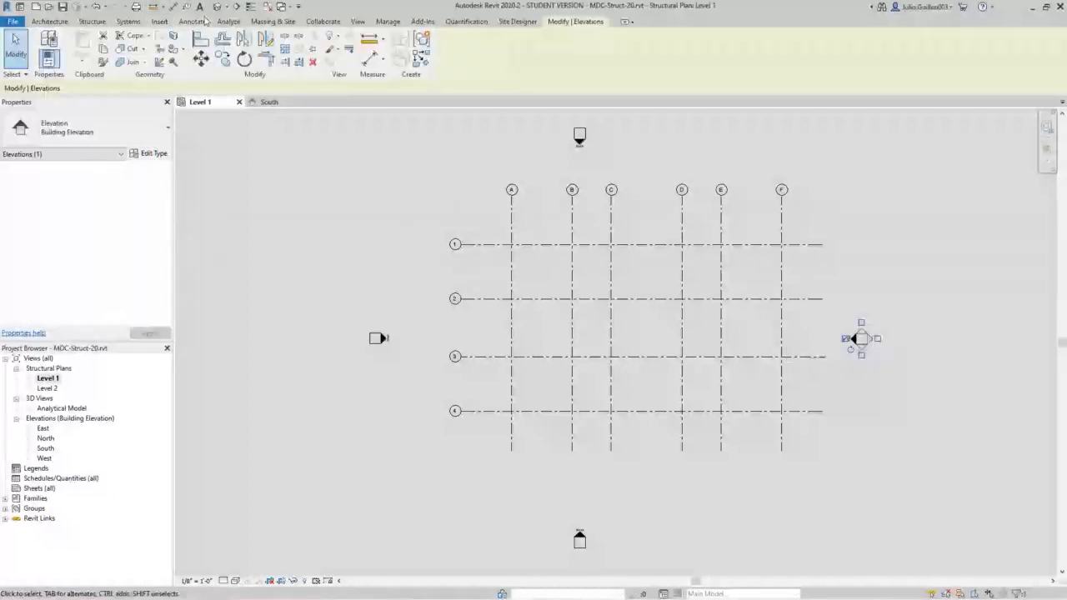
Undo and redo the east elevation marker's move so it sits past the ends of the numbered grid lines, and save the project
{"action": "left_click", "coordinate": [96, 6]}
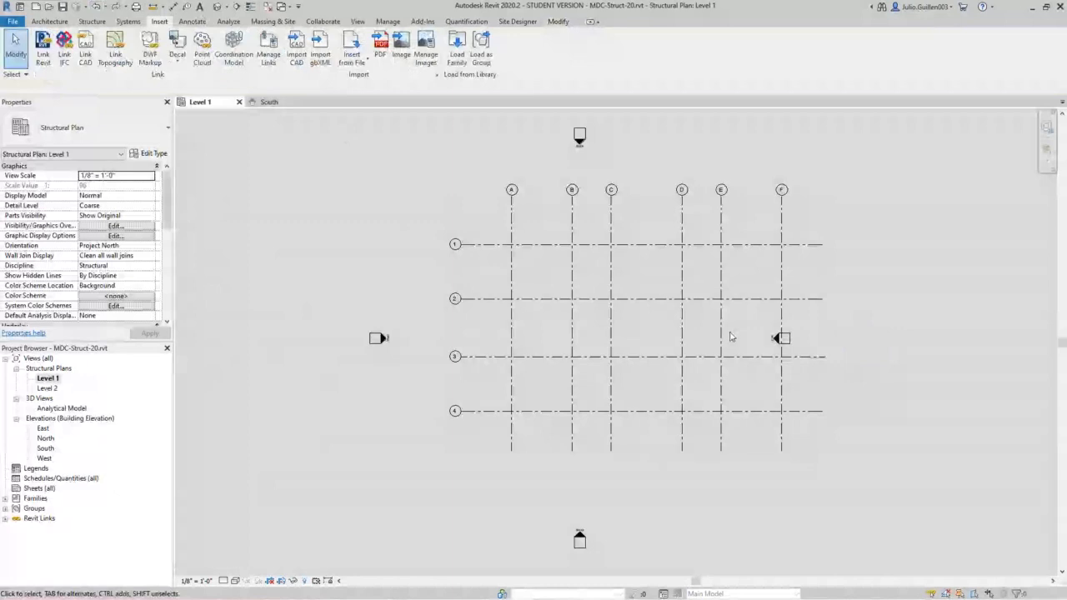
{"action": "left_click_drag", "start_coordinate": [784, 337], "coordinate": [865, 343]}
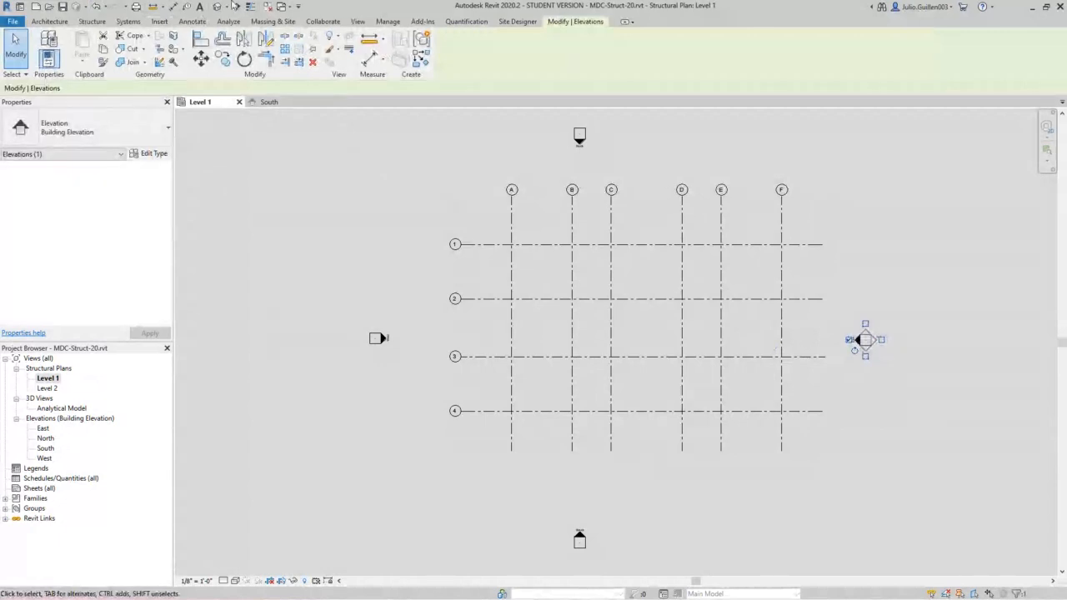
{"action": "left_click", "coordinate": [62, 7]}
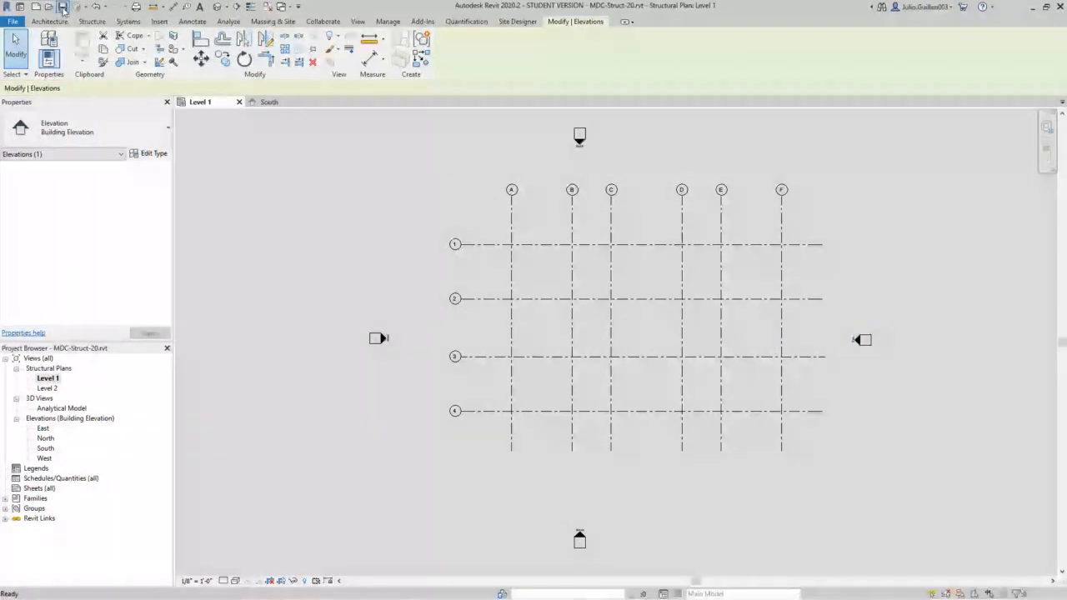
{"action": "key", "text": "Escape"}
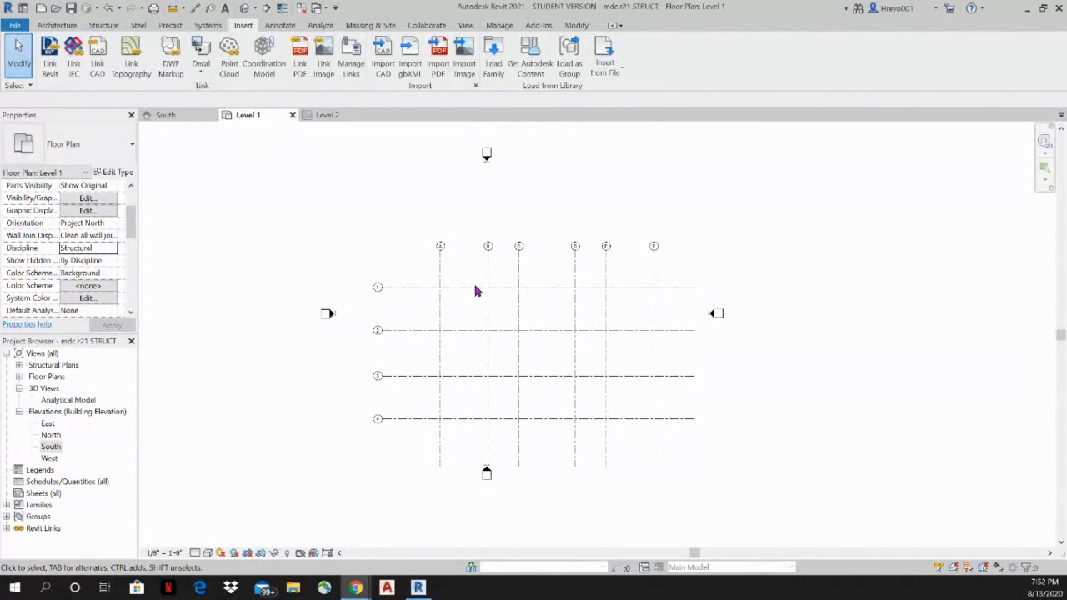
Select the south elevation marker's arrow in the Level 1 floor plan and examine the extent of its view line
{"action": "scroll", "coordinate": [475, 288], "scroll_direction": "down", "scroll_amount": 1}
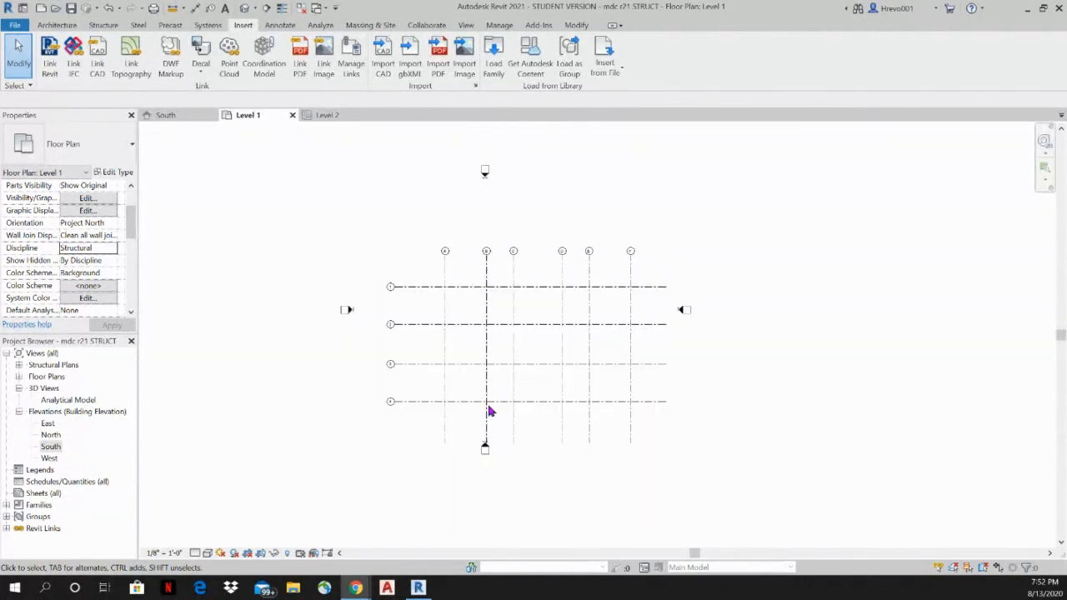
{"action": "left_click", "coordinate": [486, 448]}
{"action": "scroll", "coordinate": [479, 454], "scroll_direction": "up", "scroll_amount": 3}
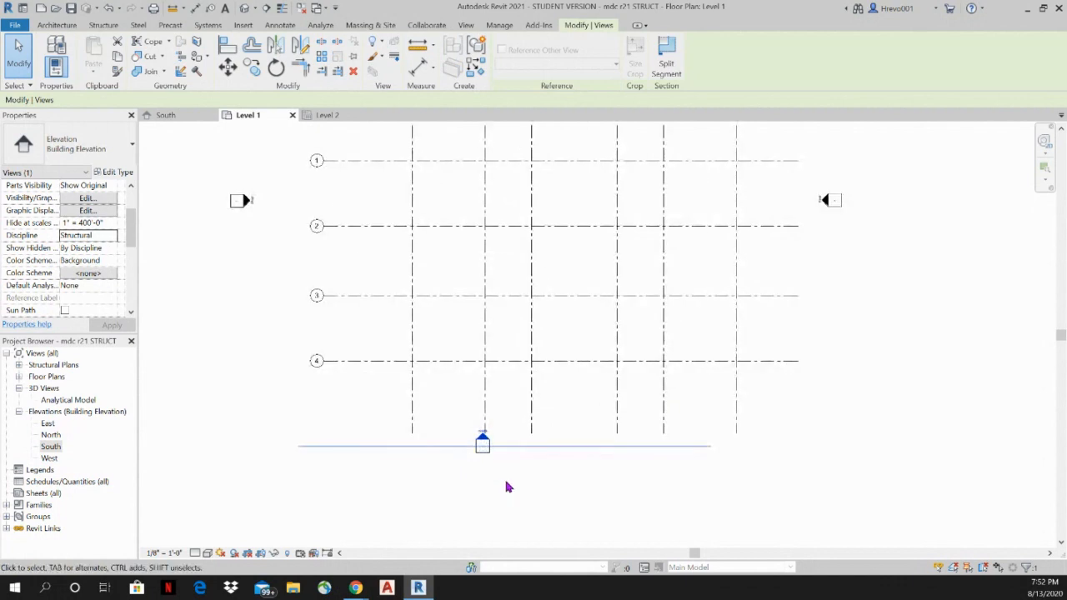
{"action": "left_click", "coordinate": [504, 473]}
{"action": "scroll", "coordinate": [502, 466], "scroll_direction": "up", "scroll_amount": 2}
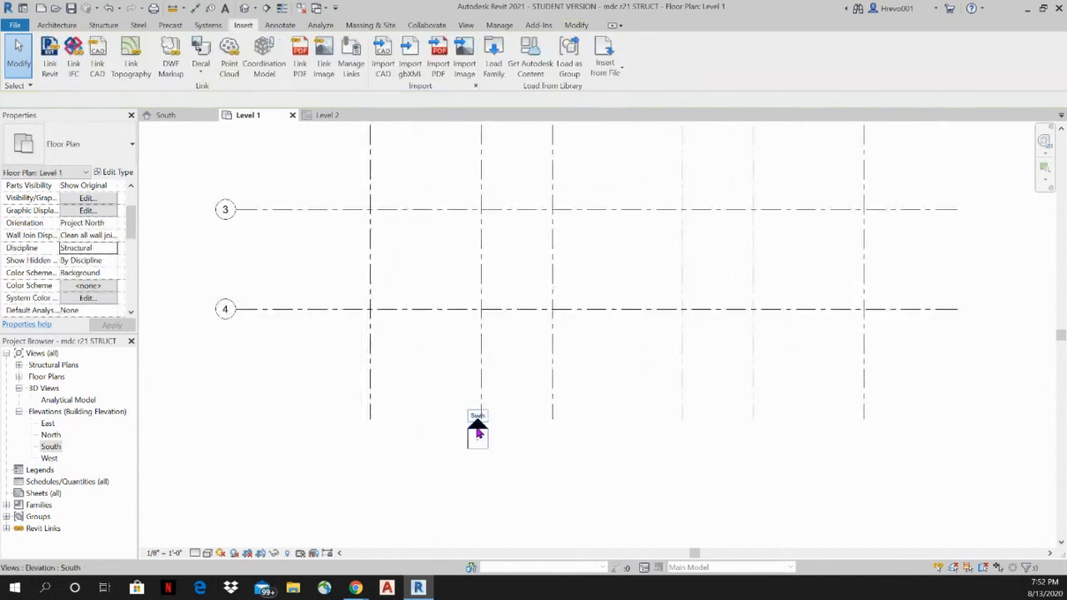
{"action": "left_click", "coordinate": [478, 431]}
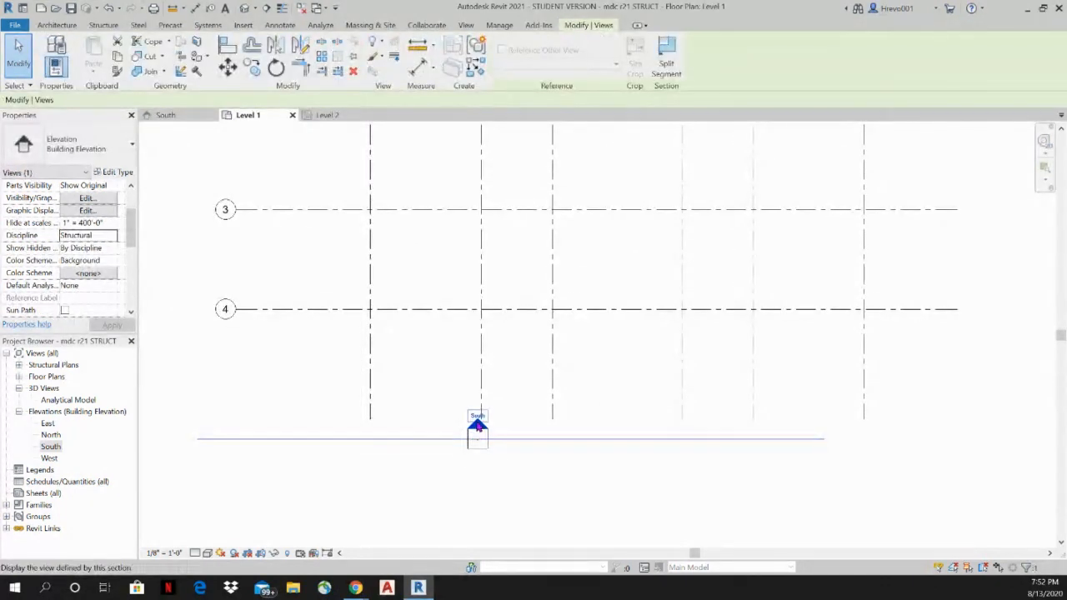
{"action": "left_click", "coordinate": [488, 487]}
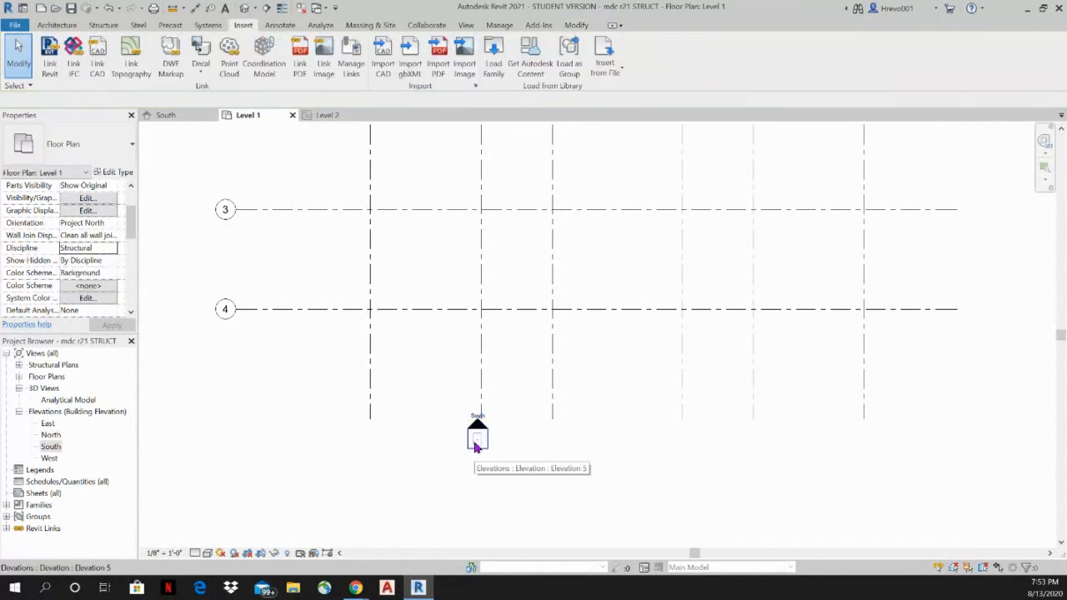
Try to move the complete south elevation marker outward to a spot below the grids between C and D
{"action": "left_click_drag", "start_coordinate": [535, 472], "coordinate": [451, 430]}
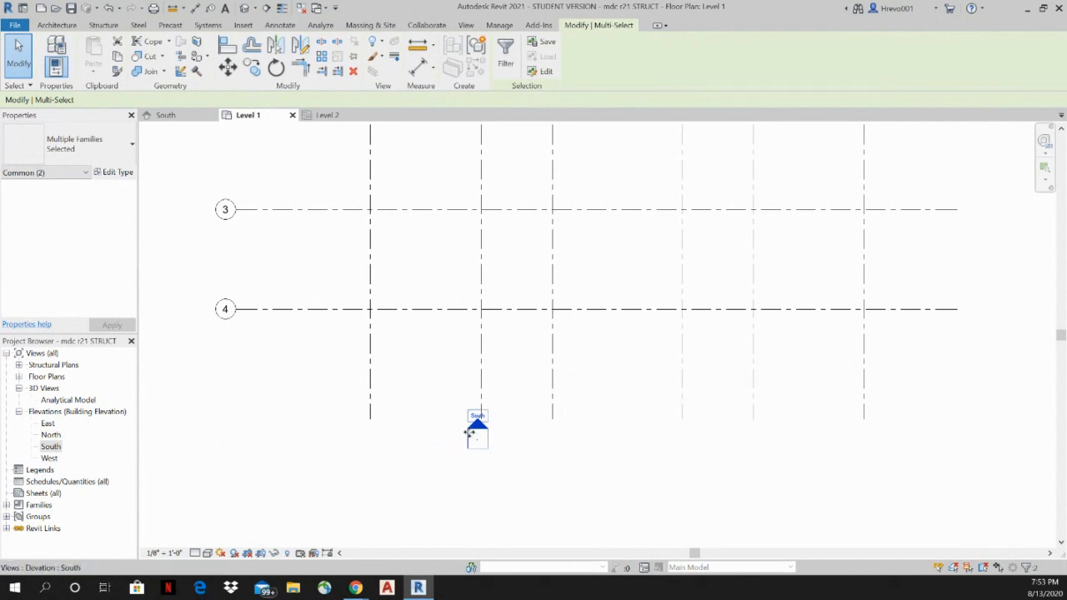
{"action": "mouse_move", "coordinate": [478, 436]}
{"action": "left_mouse_down"}
{"action": "mouse_move", "coordinate": [555, 466]}
{"action": "mouse_move", "coordinate": [628, 474]}
{"action": "left_mouse_up"}
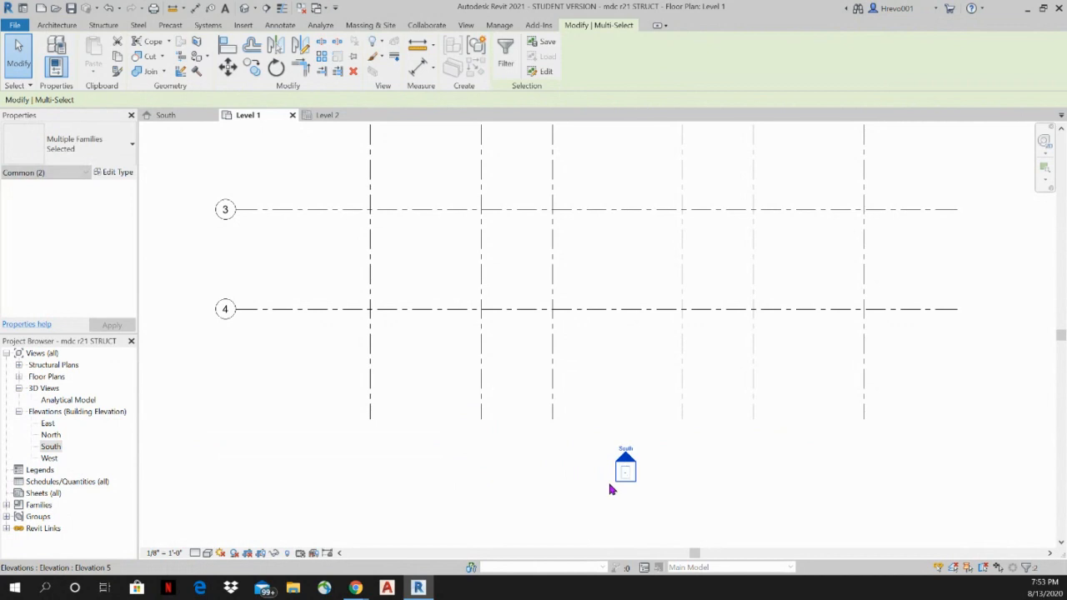
{"action": "scroll", "coordinate": [546, 502], "scroll_direction": "down", "scroll_amount": 3}
{"action": "scroll", "coordinate": [546, 502], "scroll_direction": "down", "scroll_amount": 2}
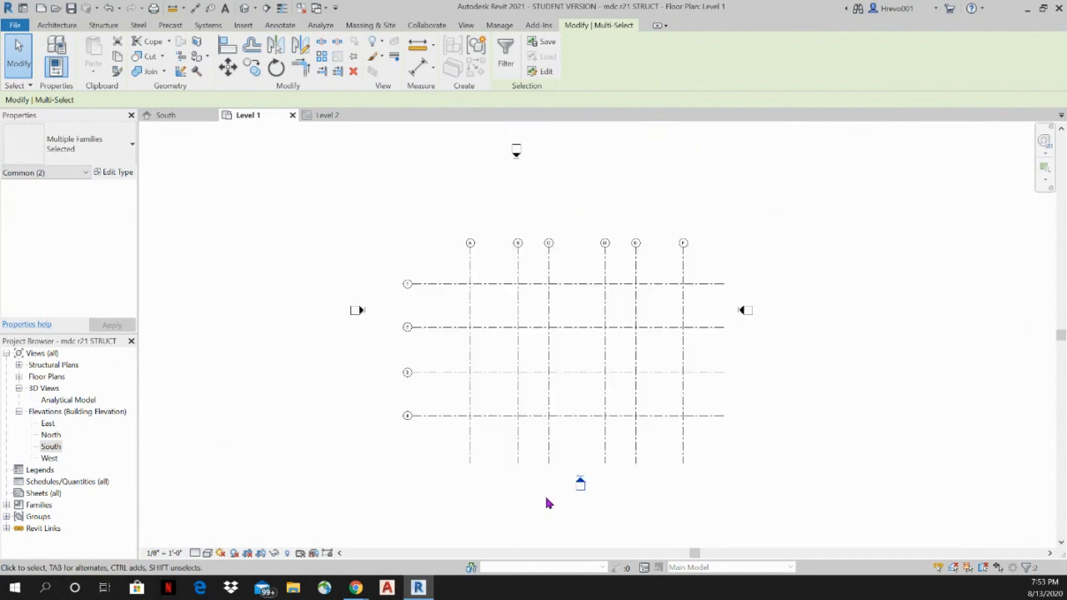
{"action": "scroll", "coordinate": [500, 450], "scroll_direction": "down", "scroll_amount": 1}
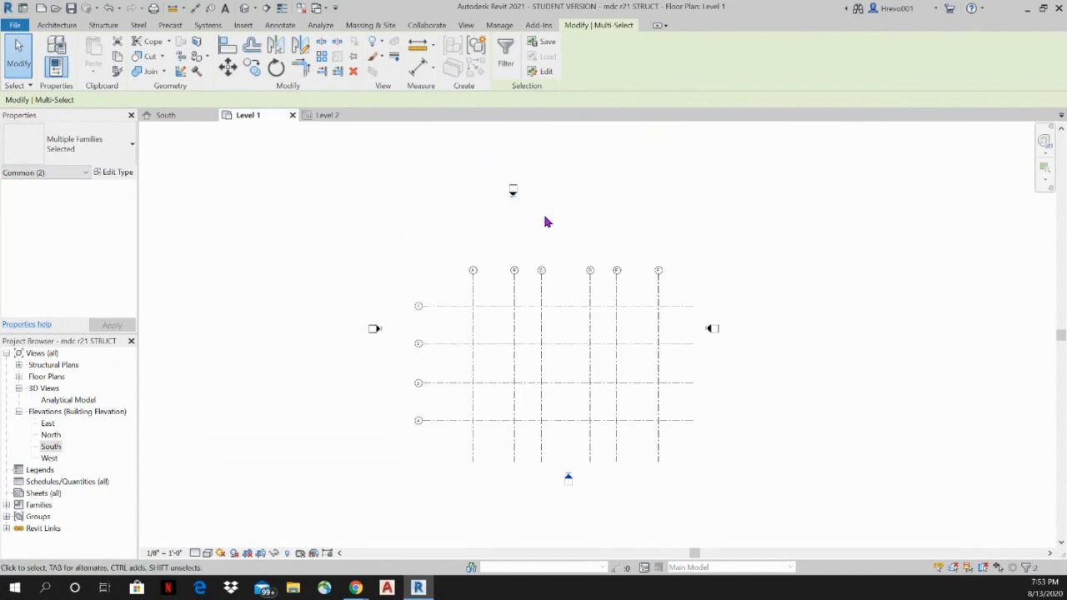
{"action": "mouse_move", "coordinate": [544, 216]}
{"action": "left_mouse_down"}
{"action": "mouse_move", "coordinate": [496, 170]}
{"action": "mouse_move", "coordinate": [550, 212]}
{"action": "mouse_move", "coordinate": [556, 236]}
{"action": "left_mouse_up"}
{"action": "left_click", "coordinate": [109, 10]}
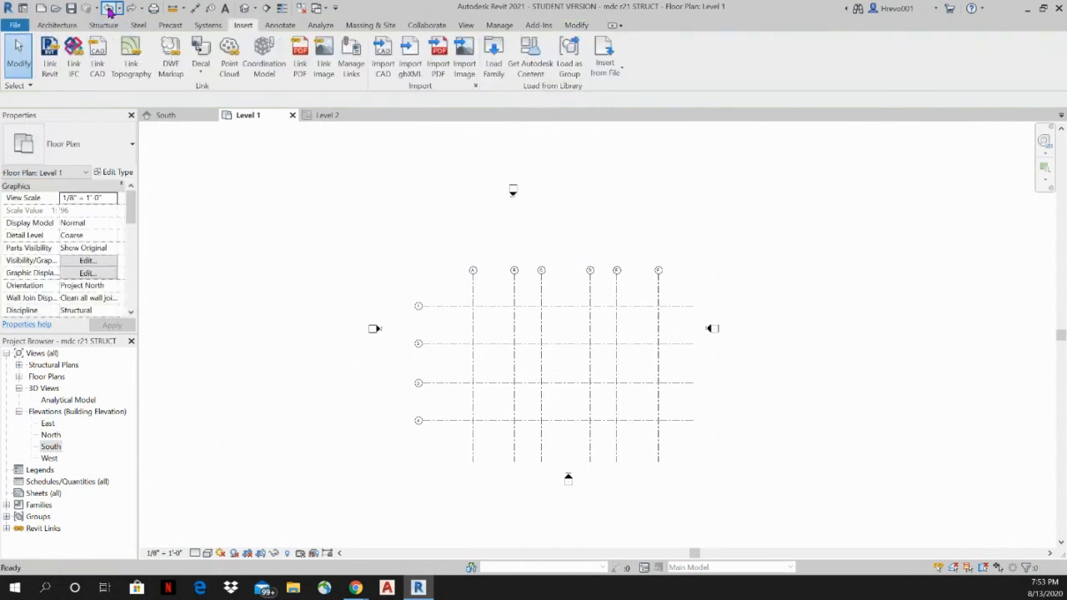
Select the complete south and north elevation markers together and nudge both east to between grids C and D, and slightly south
{"action": "scroll", "coordinate": [282, 369], "scroll_direction": "down", "scroll_amount": 5}
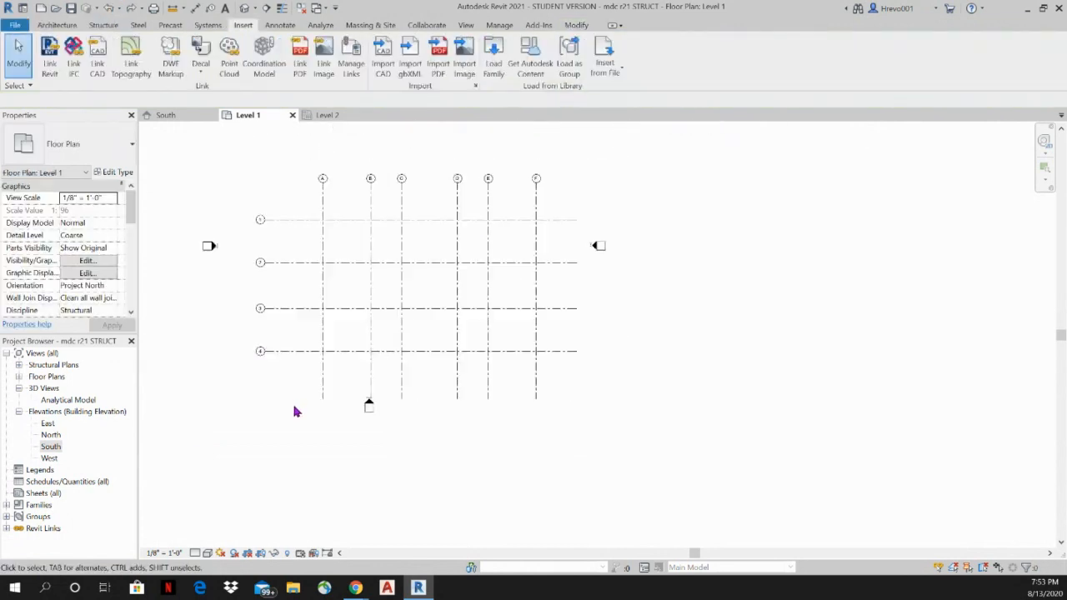
{"action": "scroll", "coordinate": [378, 402], "scroll_direction": "up", "scroll_amount": 3}
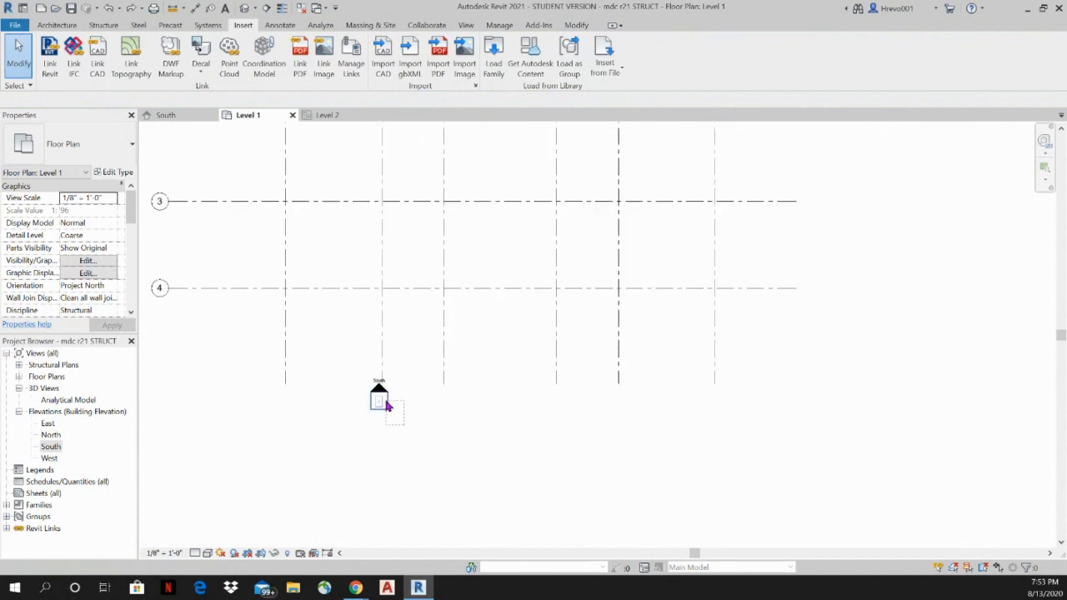
{"action": "left_click_drag", "start_coordinate": [374, 398], "coordinate": [375, 386]}
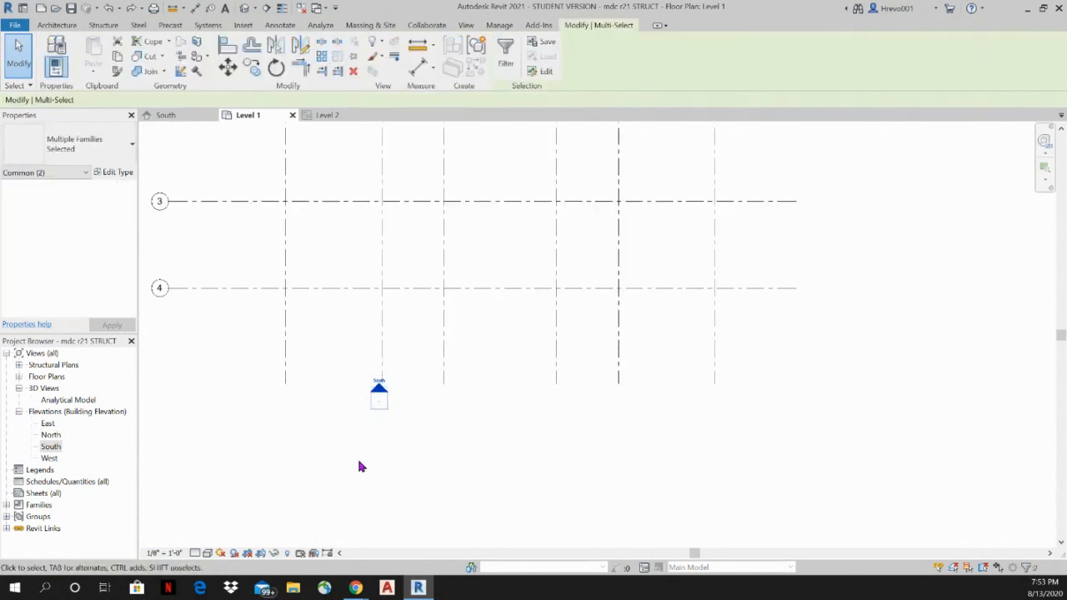
{"action": "scroll", "coordinate": [471, 454], "scroll_direction": "down", "scroll_amount": 4}
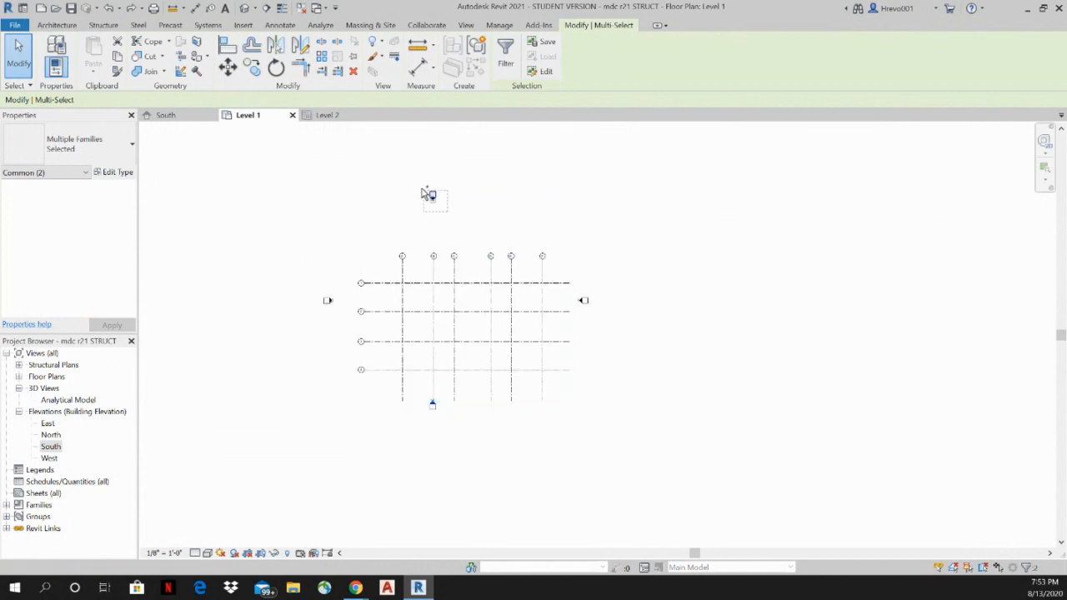
{"action": "left_click", "coordinate": [429, 194], "text": "ctrl"}
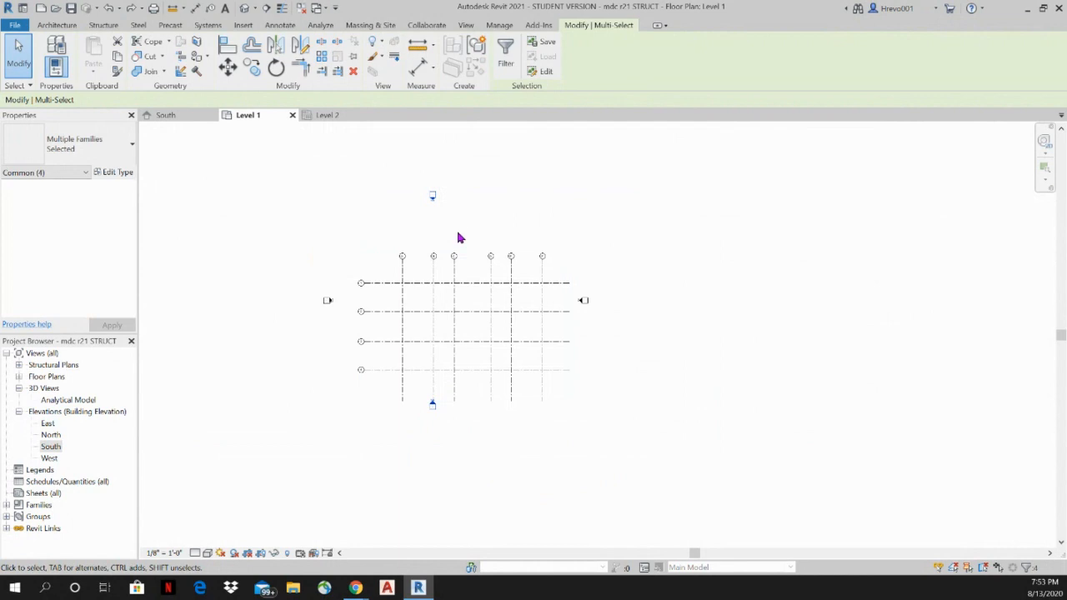
{"action": "key", "text": "Right"}
{"action": "key", "text": "Right"}
{"action": "key", "text": "Right"}
{"action": "key", "text": "Right"}
{"action": "key", "text": "Right"}
{"action": "key", "text": "Right"}
{"action": "key", "text": "Right"}
{"action": "key", "text": "Right"}
{"action": "key", "text": "Right"}
{"action": "key", "text": "Right"}
{"action": "key", "text": "Right"}
{"action": "key", "text": "Right"}
{"action": "key", "text": "Right"}
{"action": "key", "text": "Right"}
{"action": "key", "text": "Right"}
{"action": "key", "text": "Down"}
{"action": "key", "text": "Down"}
{"action": "key", "text": "Down"}
{"action": "key", "text": "Down"}
{"action": "key", "text": "Down"}
{"action": "key", "text": "Down"}
{"action": "key", "text": "Down"}
{"action": "key", "text": "Escape"}
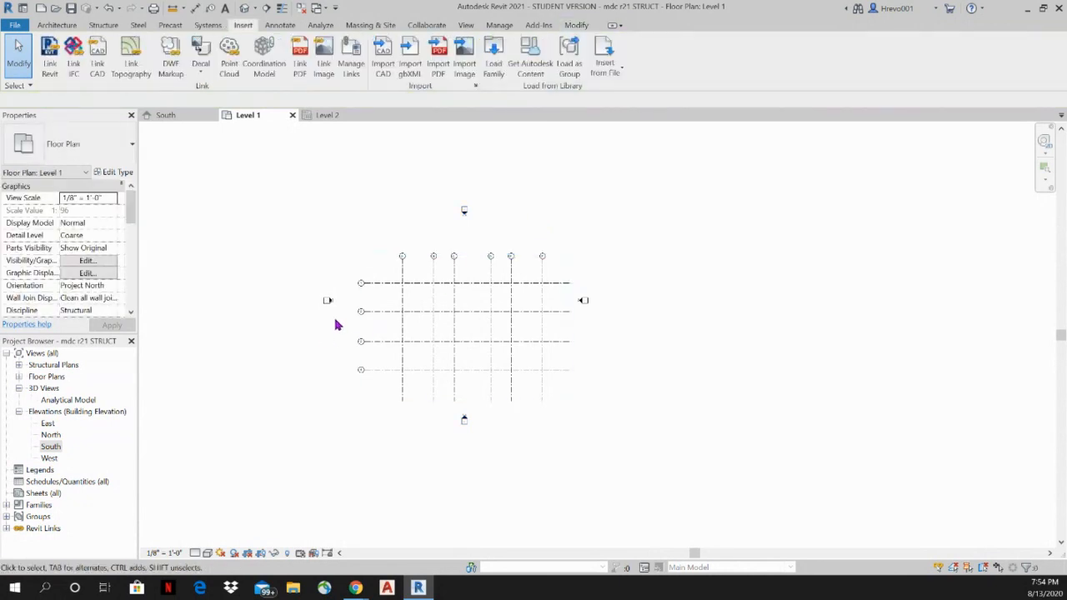
Examine the project and linked levels with the grids in the South elevation, and return to the Level 1 plan
{"action": "left_click", "coordinate": [170, 115]}
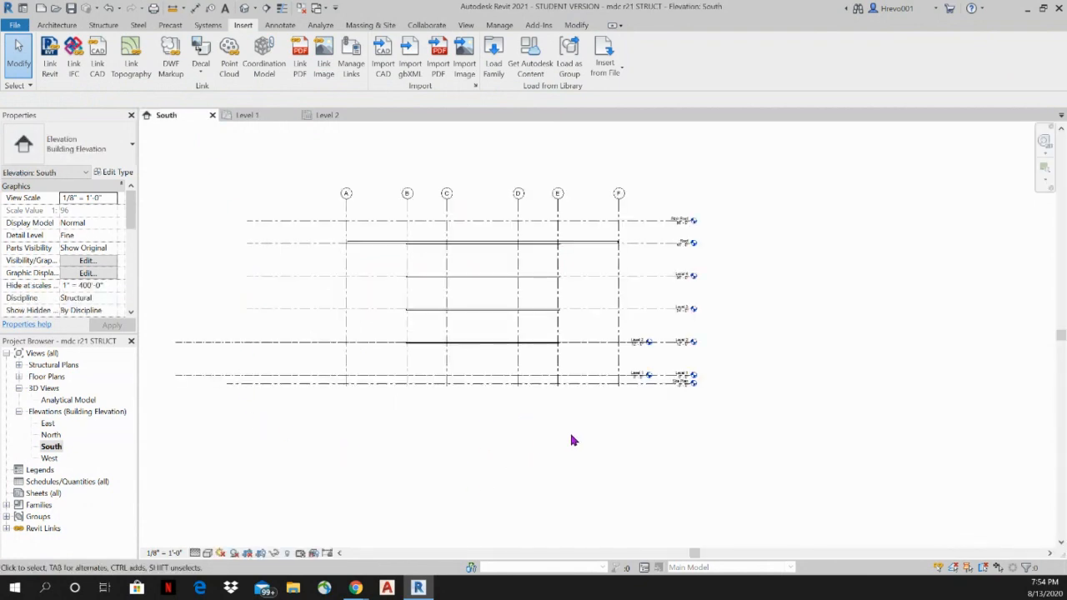
{"action": "scroll", "coordinate": [648, 395], "scroll_direction": "up", "scroll_amount": 2}
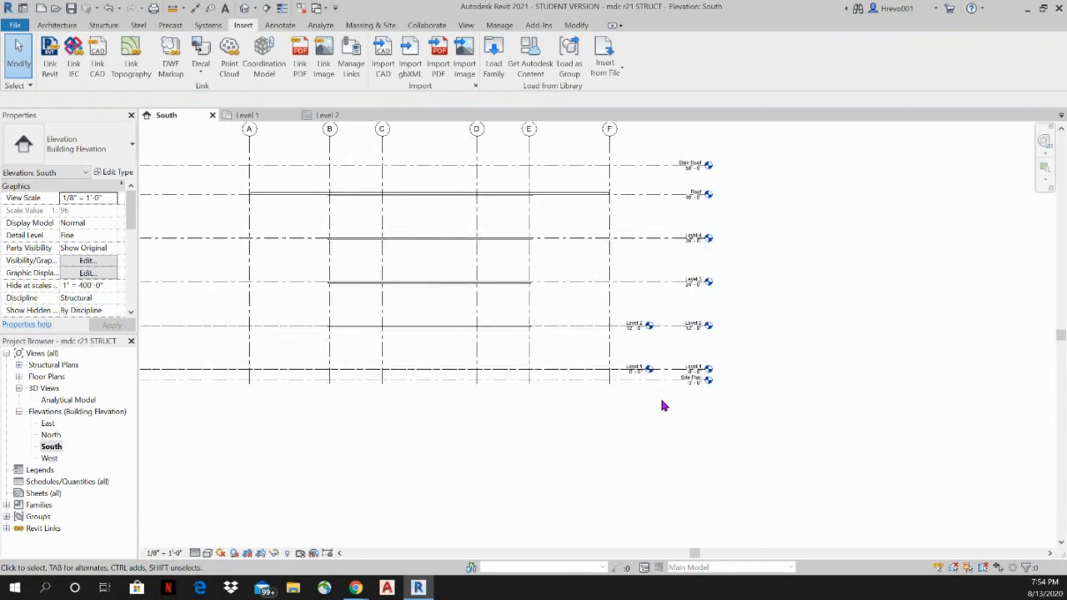
{"action": "scroll", "coordinate": [671, 408], "scroll_direction": "down", "scroll_amount": 1}
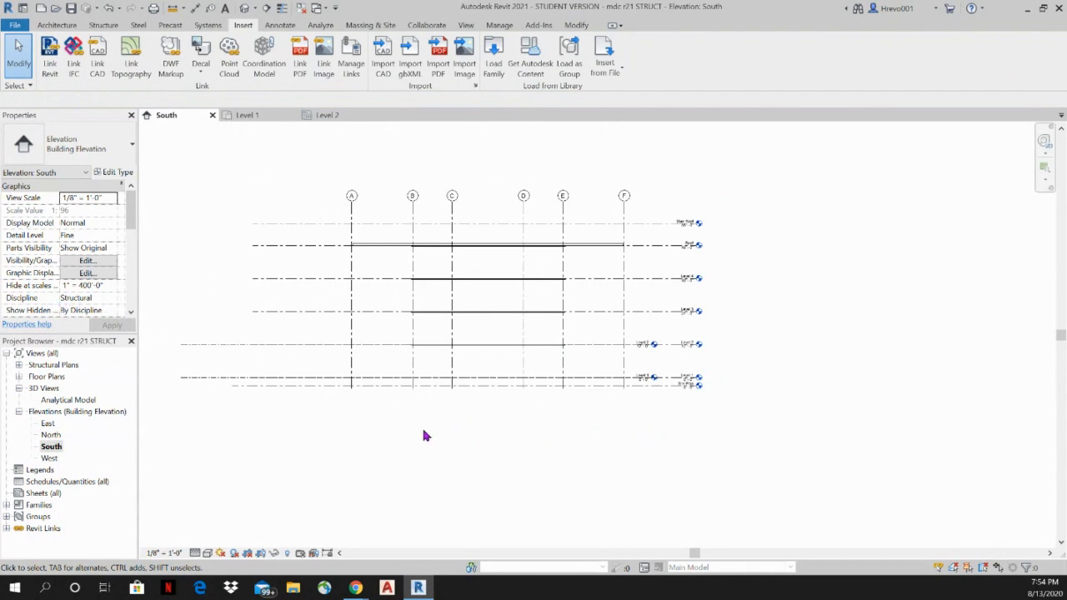
{"action": "scroll", "coordinate": [673, 374], "scroll_direction": "up", "scroll_amount": 2}
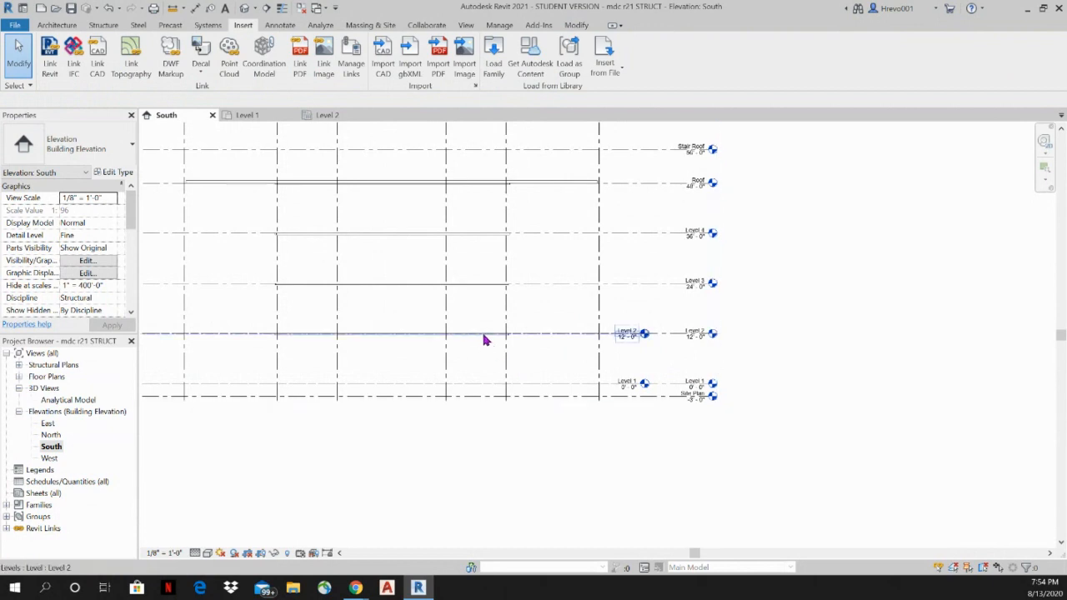
{"action": "scroll", "coordinate": [728, 460], "scroll_direction": "down", "scroll_amount": 2}
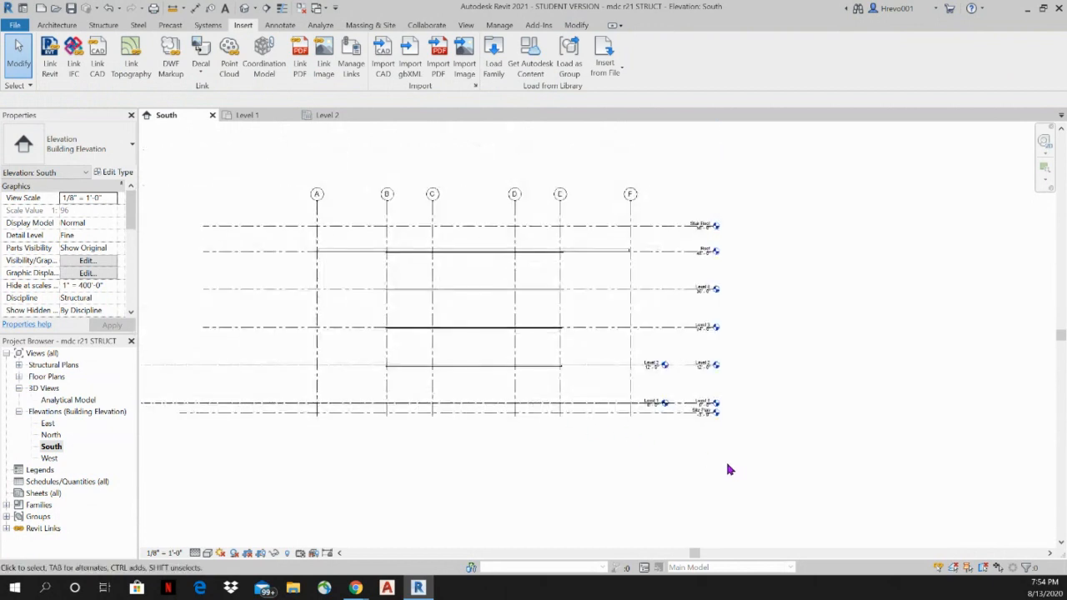
{"action": "scroll", "coordinate": [729, 469], "scroll_direction": "down", "scroll_amount": 1}
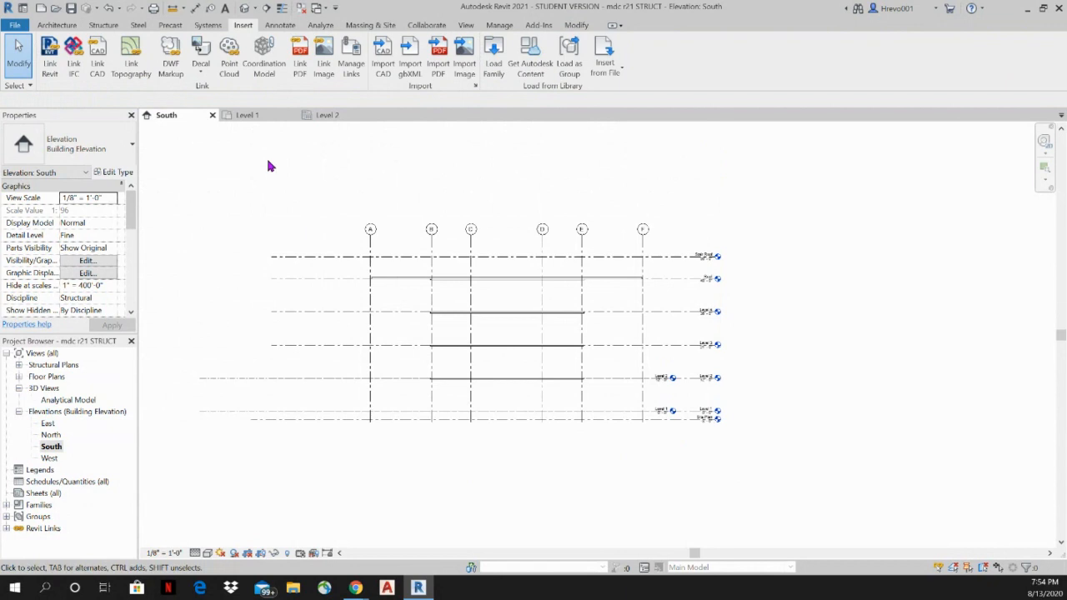
{"action": "left_click", "coordinate": [268, 116]}
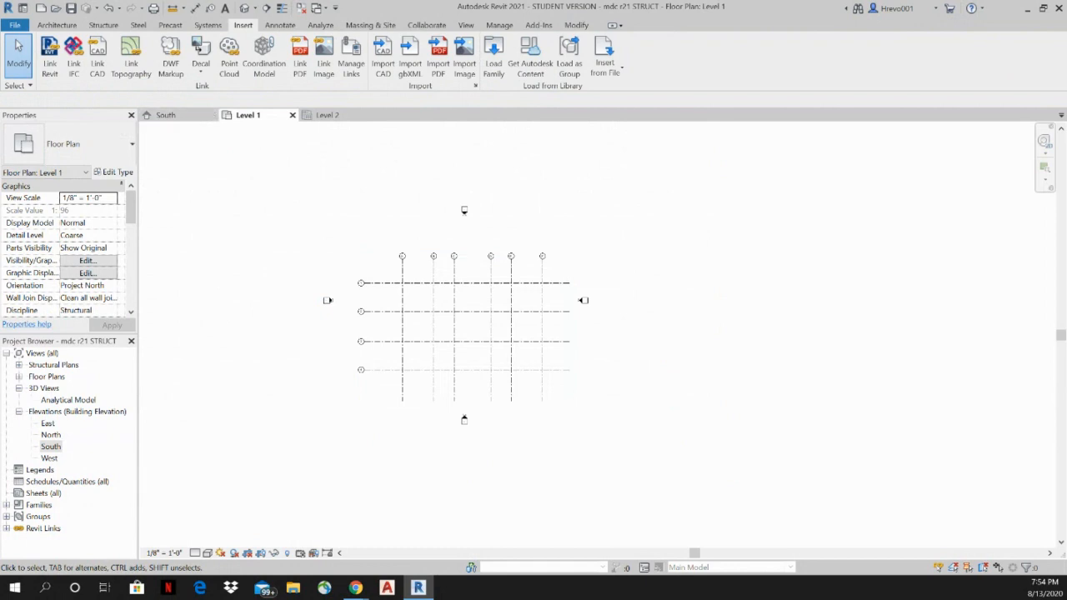
Select the complete north and south elevation markers together in the MDC-Struct-r20 Level 1 plan and nudge them east to just past grid C
{"action": "key", "text": "alt+Tab"}
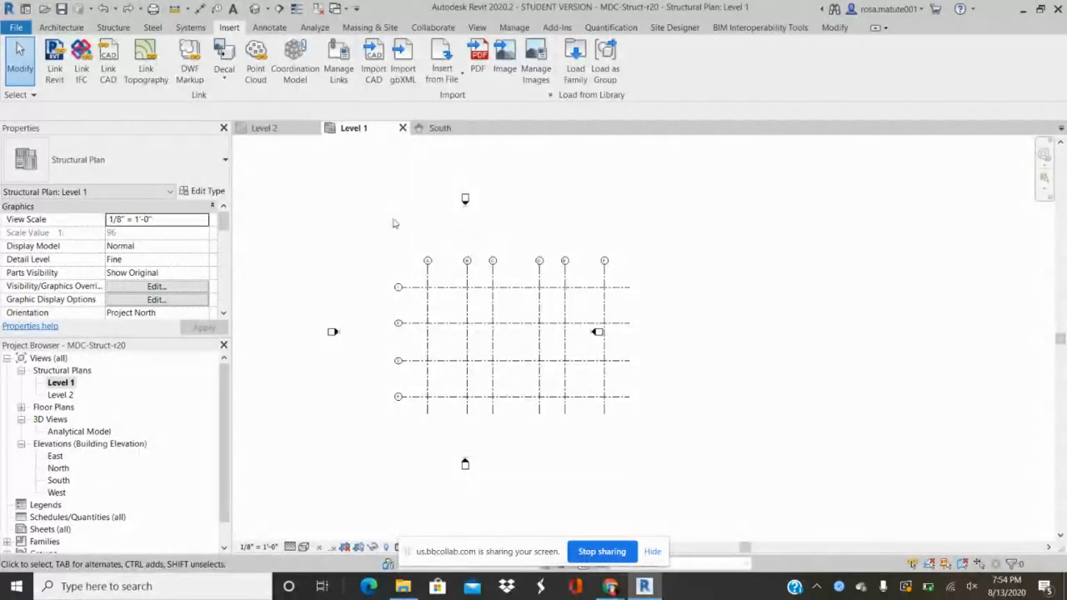
{"action": "left_click_drag", "start_coordinate": [448, 172], "coordinate": [504, 245]}
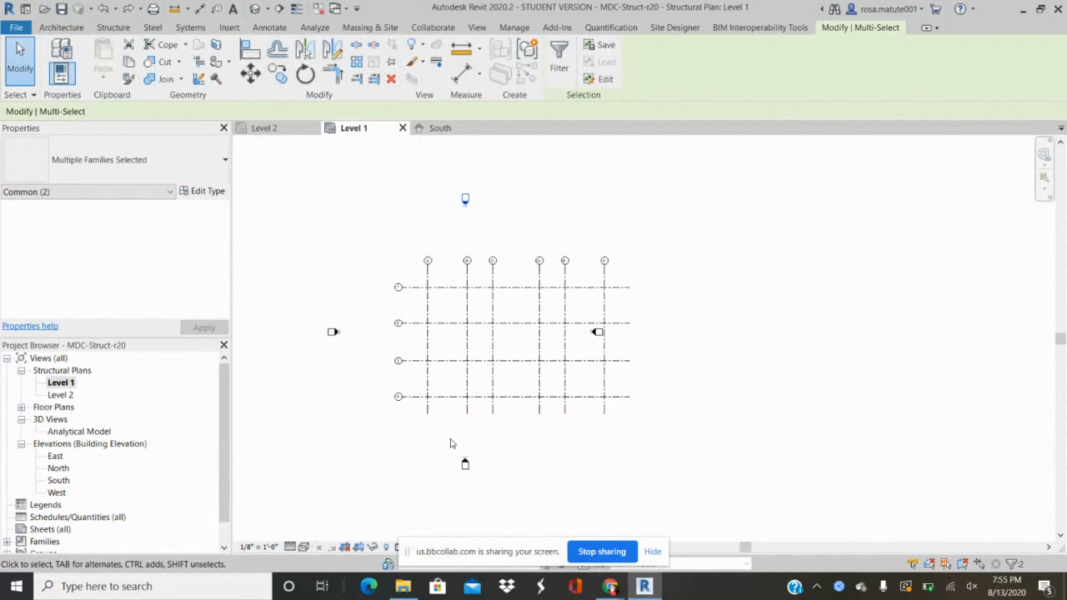
{"action": "left_click", "coordinate": [491, 487]}
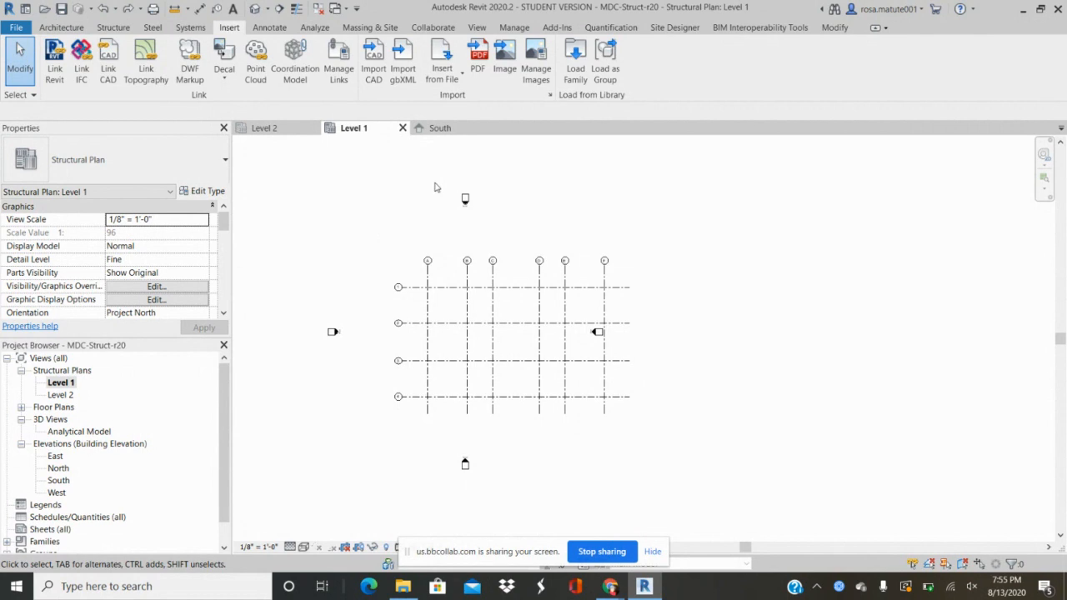
{"action": "left_click_drag", "start_coordinate": [435, 187], "coordinate": [497, 227]}
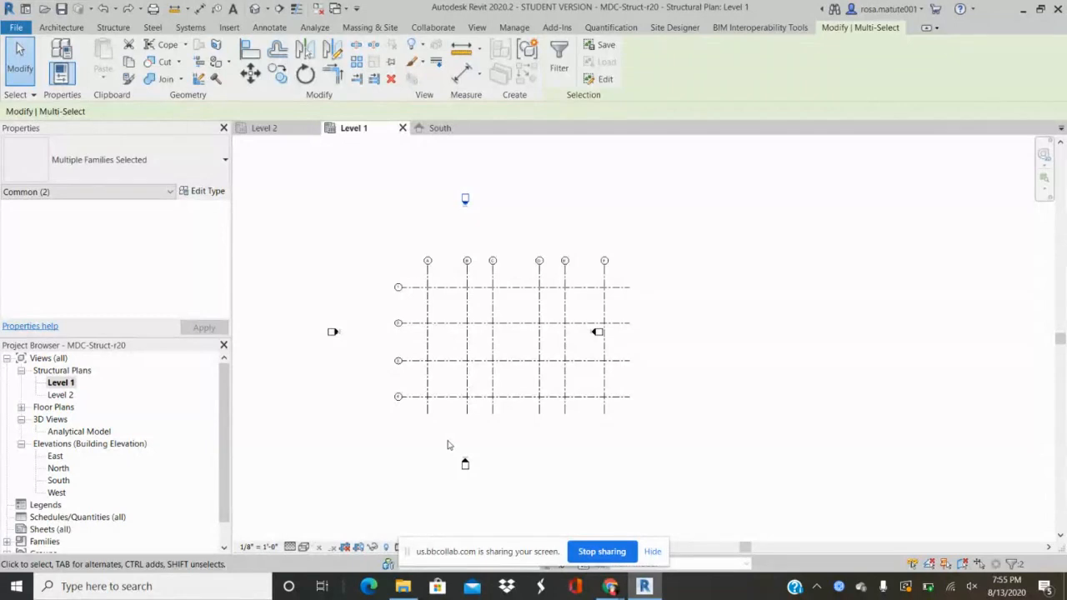
{"action": "left_click", "coordinate": [449, 445]}
{"action": "left_click_drag", "start_coordinate": [481, 213], "coordinate": [444, 186]}
{"action": "key", "text": "Right"}
{"action": "key", "text": "Right"}
{"action": "key", "text": "Right"}
{"action": "key", "text": "Right"}
{"action": "key", "text": "Right"}
{"action": "key", "text": "Right"}
{"action": "key", "text": "Right"}
{"action": "key", "text": "Right"}
{"action": "key", "text": "Right"}
{"action": "key", "text": "Right"}
{"action": "key", "text": "Right"}
{"action": "key", "text": "Right"}
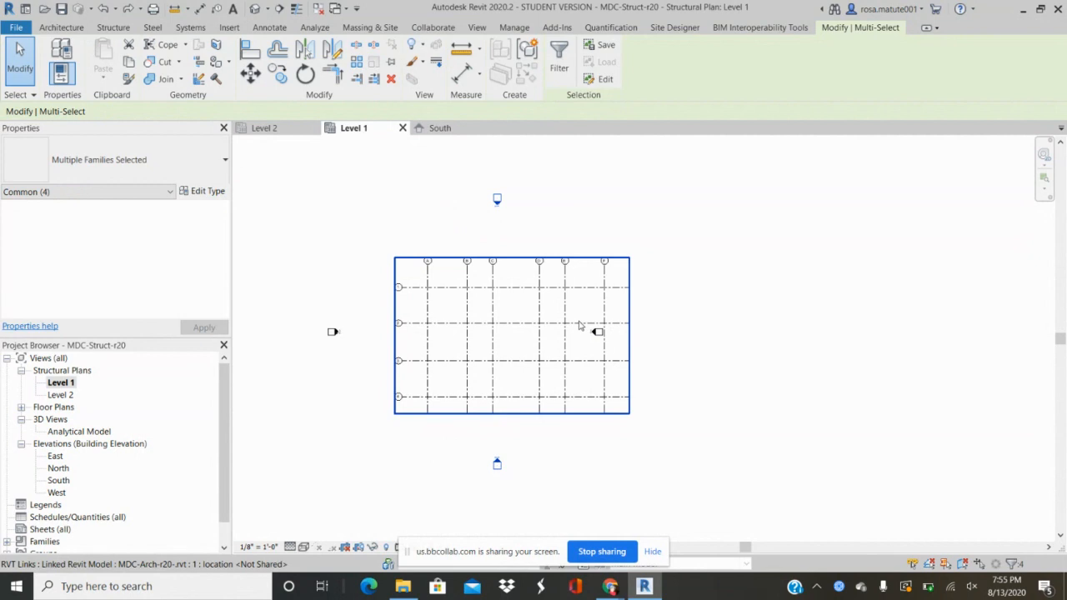
{"action": "key", "text": "Escape"}
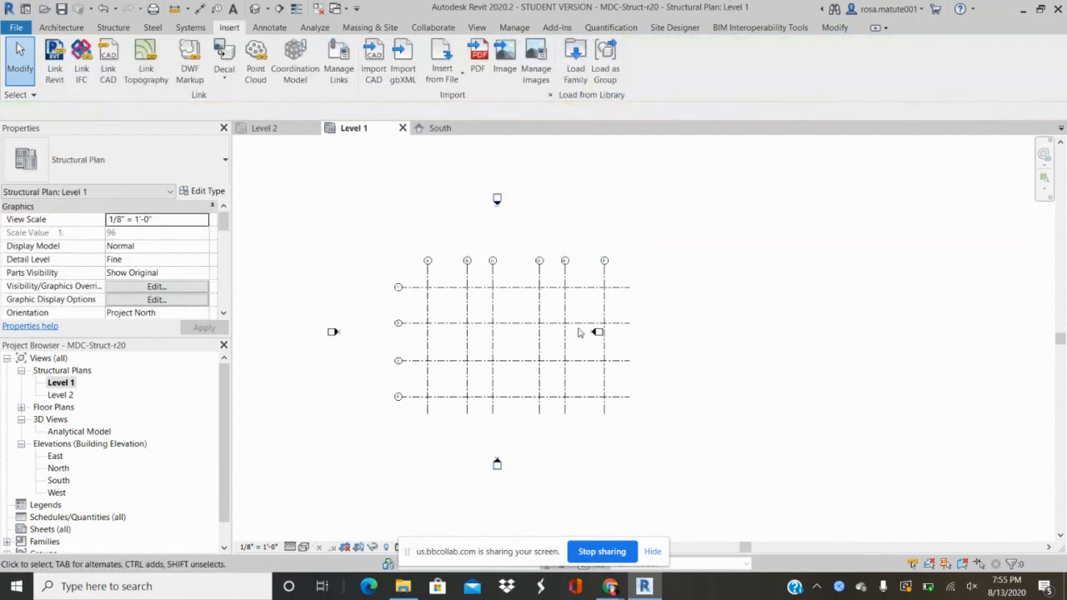
Select the complete east elevation marker, nudge it slightly east, and check that the selection filter includes both Elevations and Views
{"action": "left_click_drag", "start_coordinate": [577, 315], "coordinate": [625, 353]}
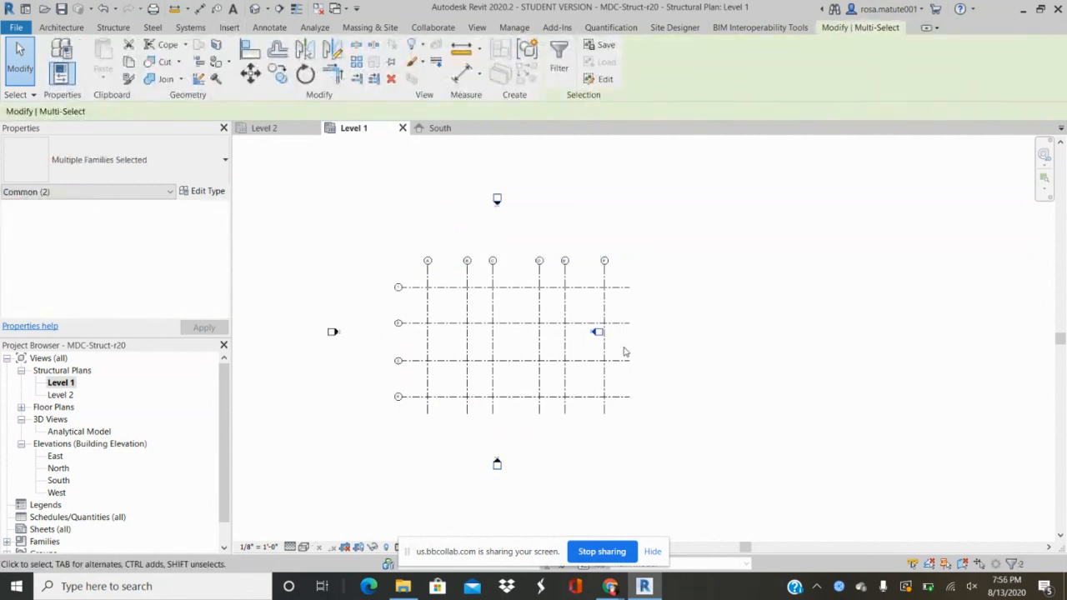
{"action": "key", "text": "Right"}
{"action": "left_click", "coordinate": [556, 60]}
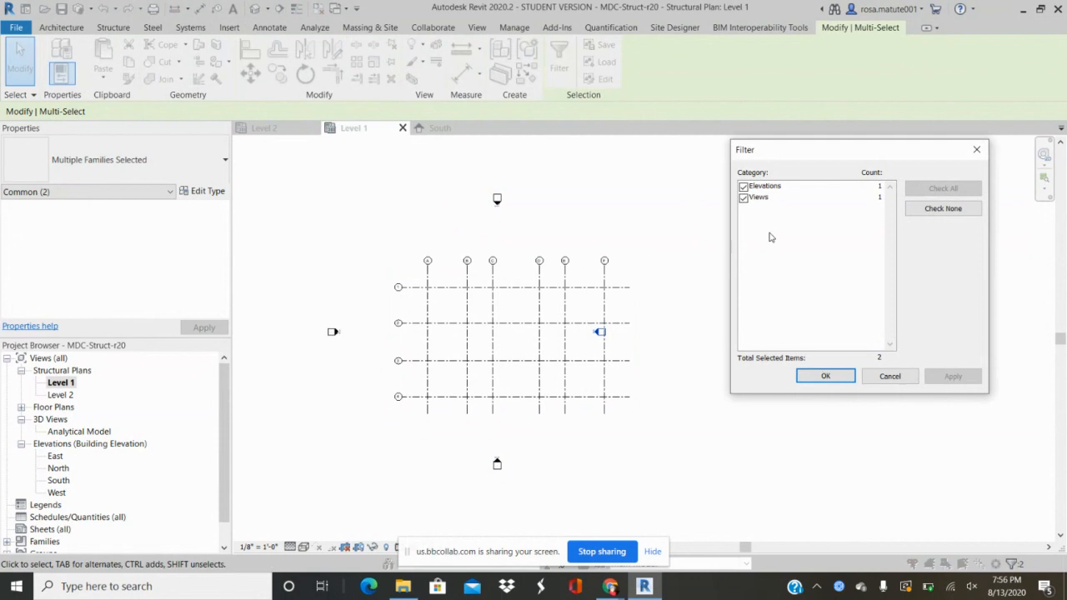
{"action": "left_click", "coordinate": [826, 376]}
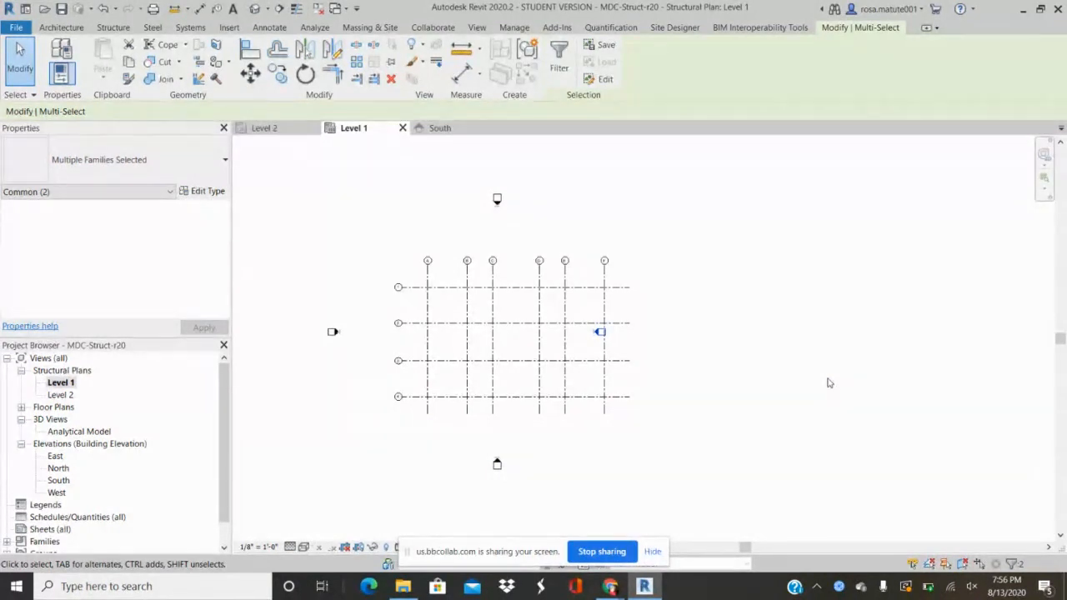
{"action": "key", "text": "Escape"}
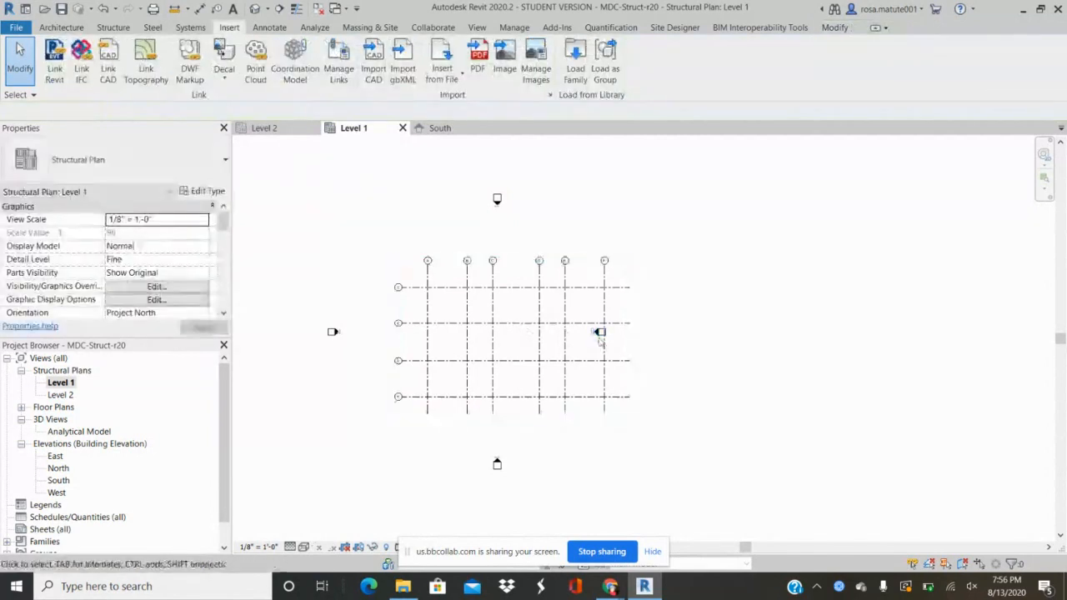
Reselect the complete east elevation marker and nudge it east until it sits outside the grids, beyond grid F
{"action": "left_click_drag", "start_coordinate": [585, 313], "coordinate": [628, 350]}
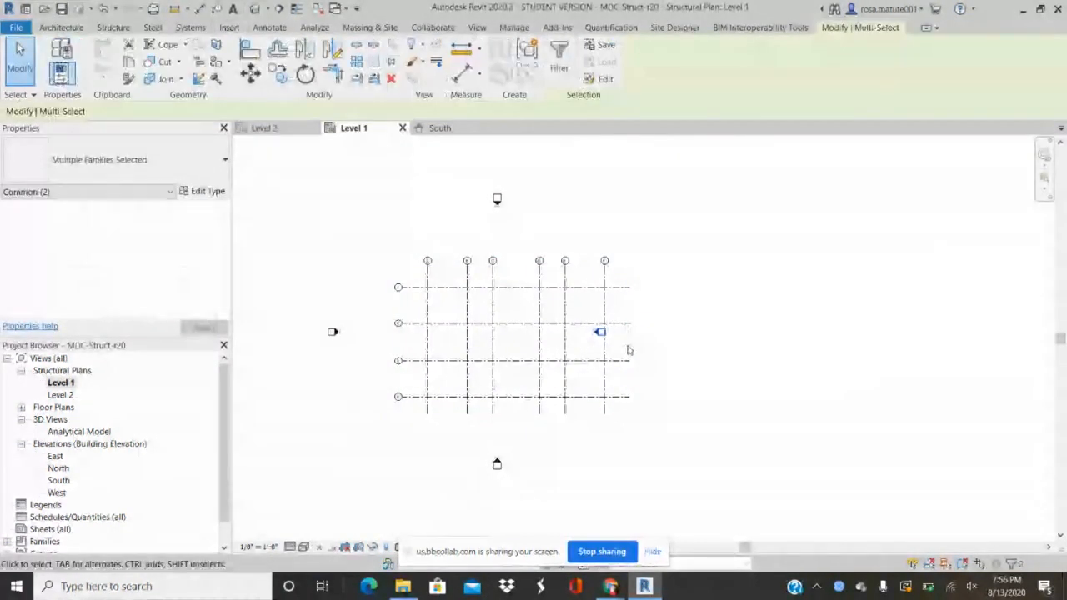
{"action": "key", "text": "Right"}
{"action": "key", "text": "Right"}
{"action": "key", "text": "Right"}
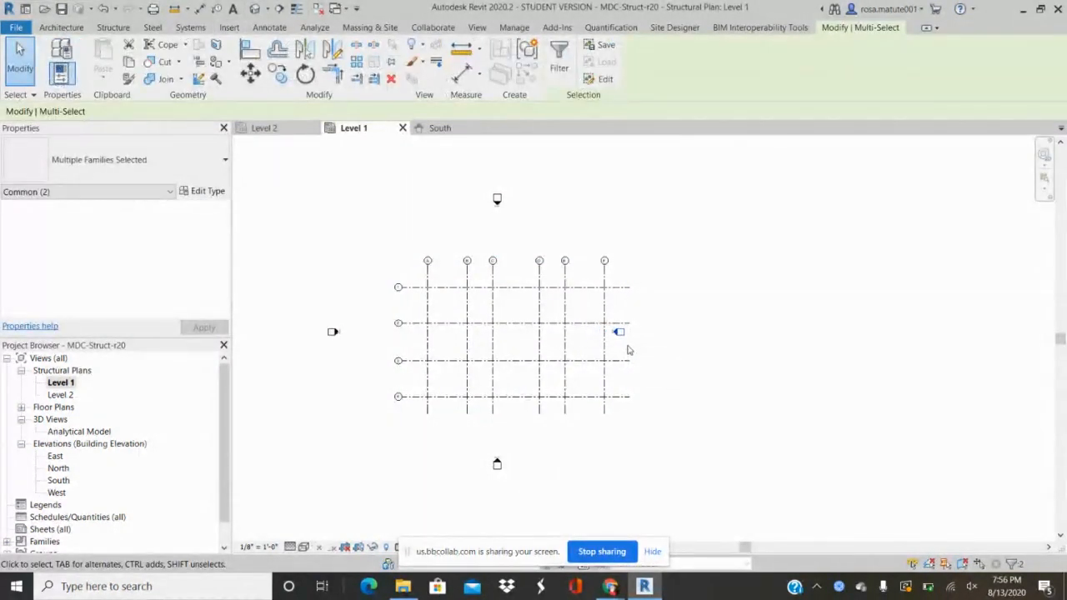
{"action": "key", "text": "Right"}
{"action": "key", "text": "Right"}
{"action": "key", "text": "Right"}
{"action": "key", "text": "Right"}
{"action": "key", "text": "Right"}
{"action": "key", "text": "Right"}
{"action": "key", "text": "Right"}
{"action": "key", "text": "Right"}
{"action": "key", "text": "Right"}
{"action": "key", "text": "Right"}
{"action": "key", "text": "Right"}
{"action": "key", "text": "Right"}
{"action": "key", "text": "Right"}
{"action": "key", "text": "Right"}
{"action": "key", "text": "Right"}
{"action": "key", "text": "Right"}
{"action": "key", "text": "Right"}
{"action": "key", "text": "Right"}
{"action": "left_click", "coordinate": [466, 158]}
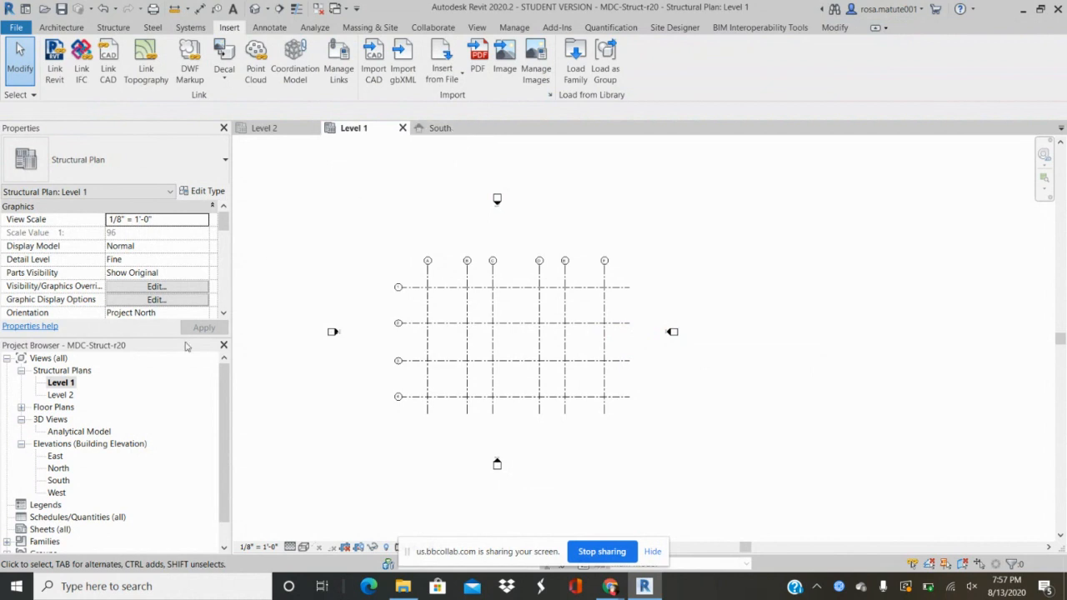
Check the Level 1 plan's Discipline setting, and examine the full extent of the levels and grids in the South elevation
{"action": "scroll", "coordinate": [150, 277], "scroll_direction": "down", "scroll_amount": 1}
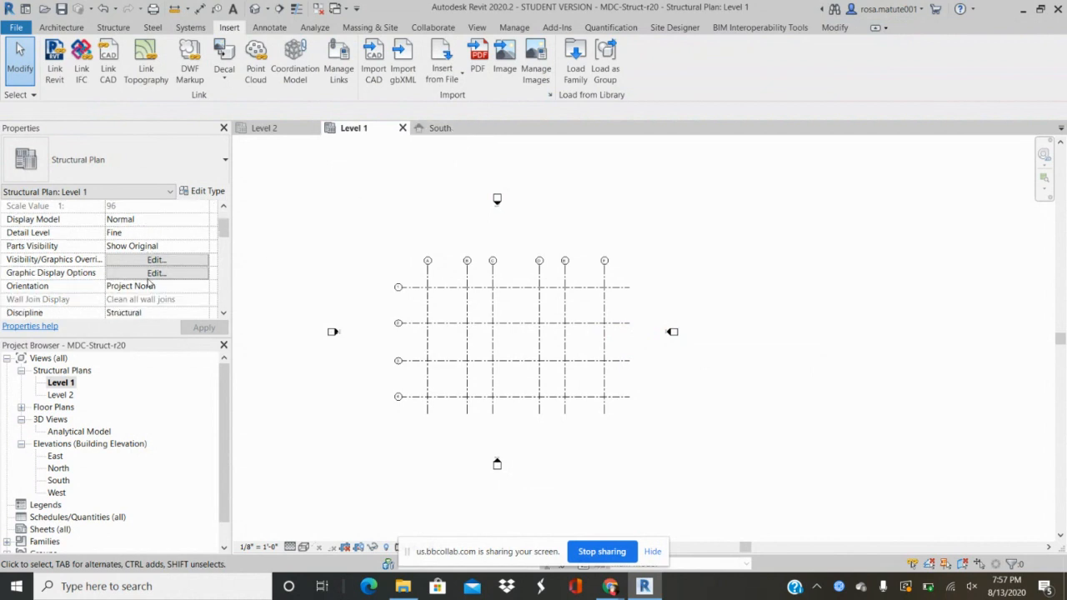
{"action": "left_click", "coordinate": [151, 312]}
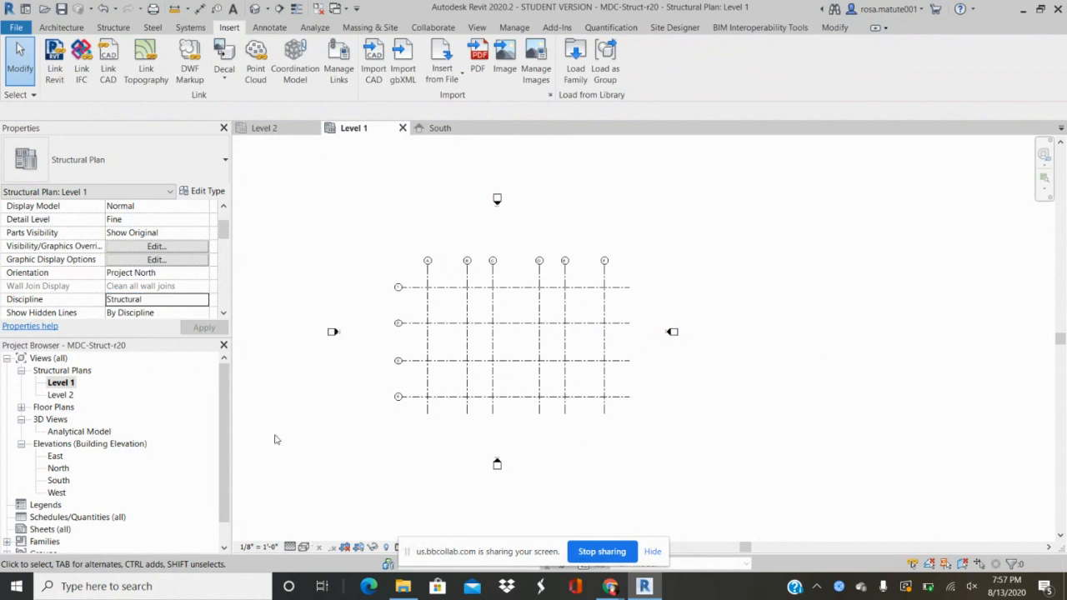
{"action": "left_click", "coordinate": [438, 127]}
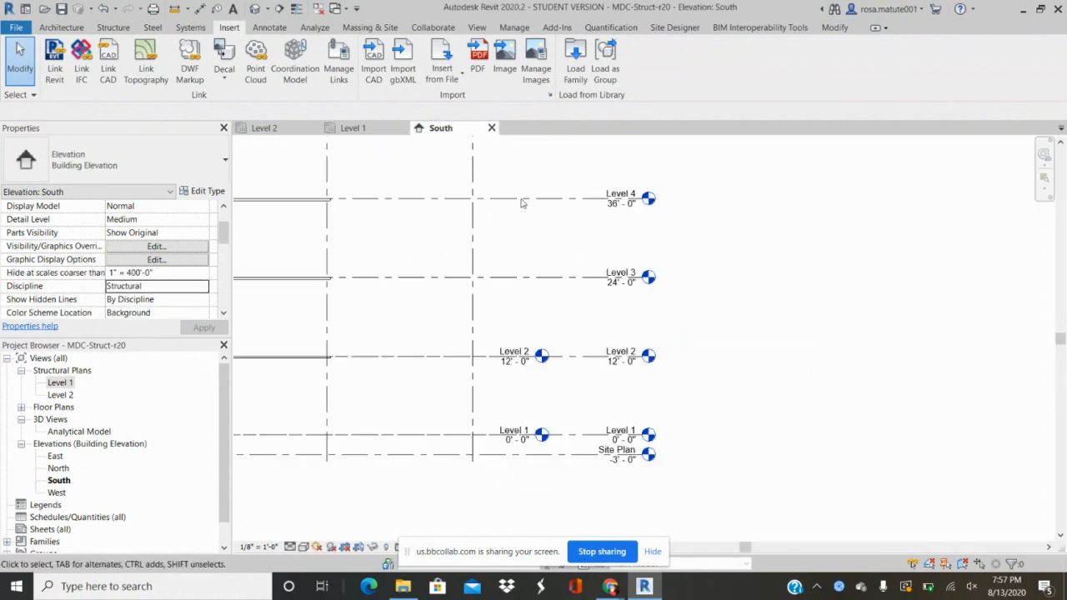
{"action": "scroll", "coordinate": [721, 310], "scroll_direction": "down", "scroll_amount": 3}
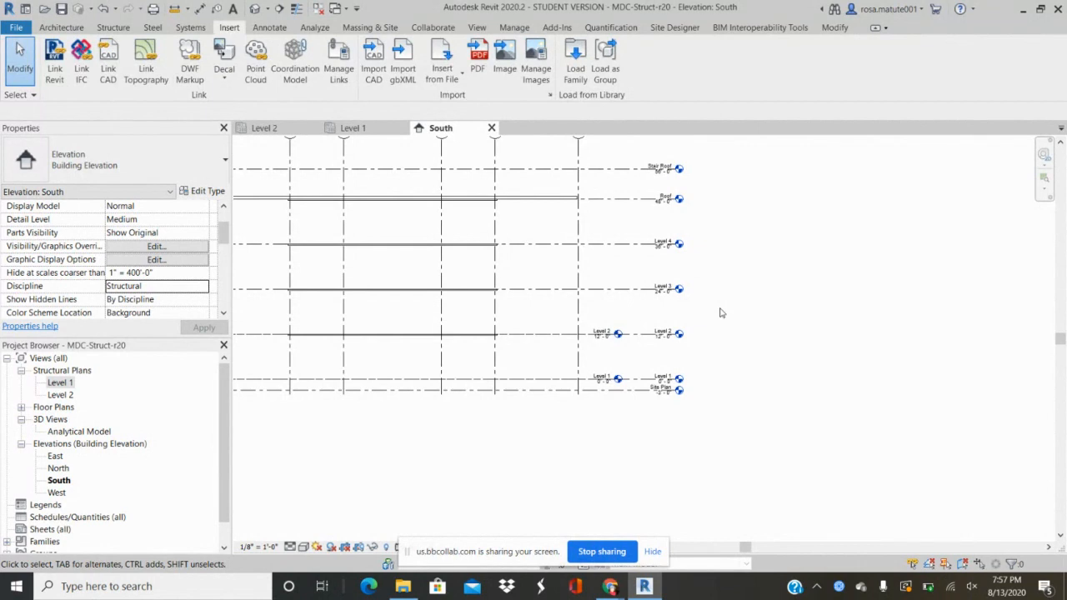
{"action": "scroll", "coordinate": [721, 313], "scroll_direction": "down", "scroll_amount": 2}
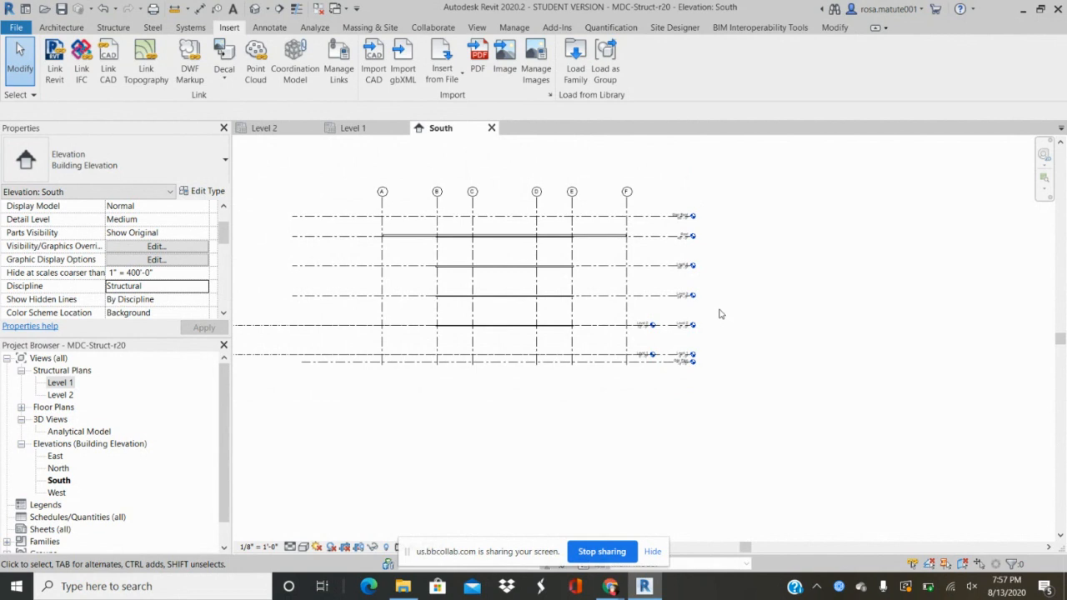
{"action": "scroll", "coordinate": [721, 313], "scroll_direction": "down", "scroll_amount": 2}
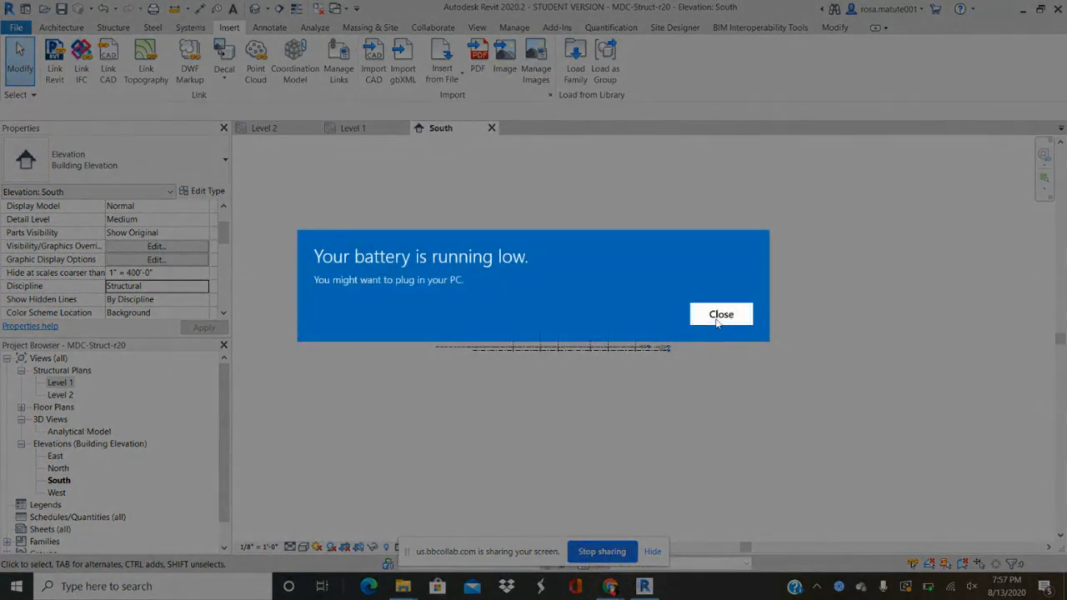
{"action": "left_click", "coordinate": [718, 318]}
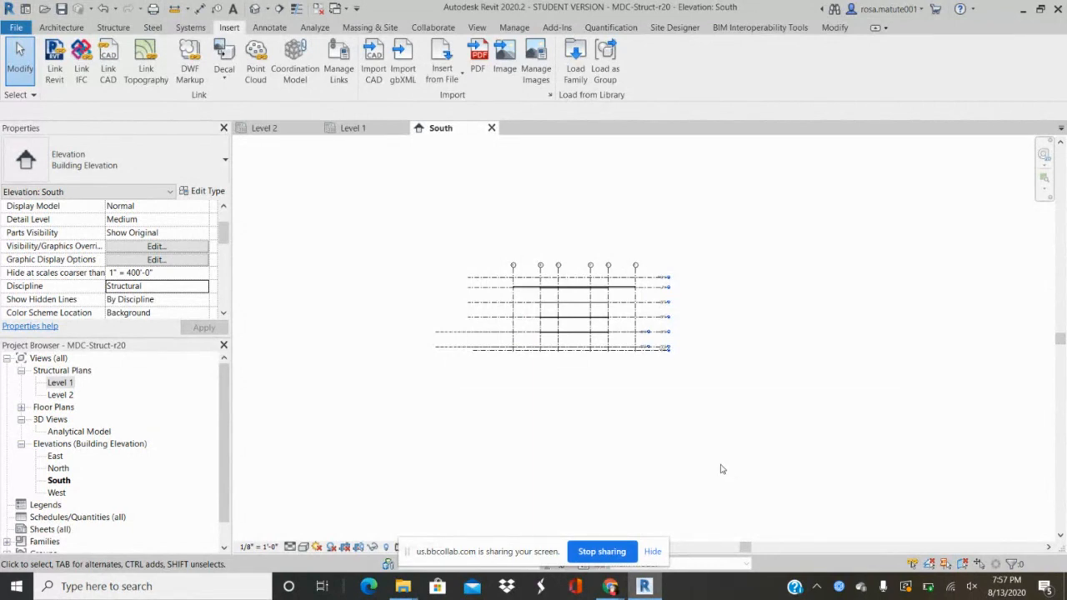
{"action": "scroll", "coordinate": [723, 466], "scroll_direction": "up", "scroll_amount": 1}
{"action": "scroll", "coordinate": [723, 459], "scroll_direction": "up", "scroll_amount": 1}
{"action": "mouse_move", "coordinate": [591, 354]}
{"action": "middle_mouse_down"}
{"action": "mouse_move", "coordinate": [636, 423]}
{"action": "mouse_move", "coordinate": [660, 434]}
{"action": "middle_mouse_up"}
{"action": "scroll", "coordinate": [666, 411], "scroll_direction": "up", "scroll_amount": 1}
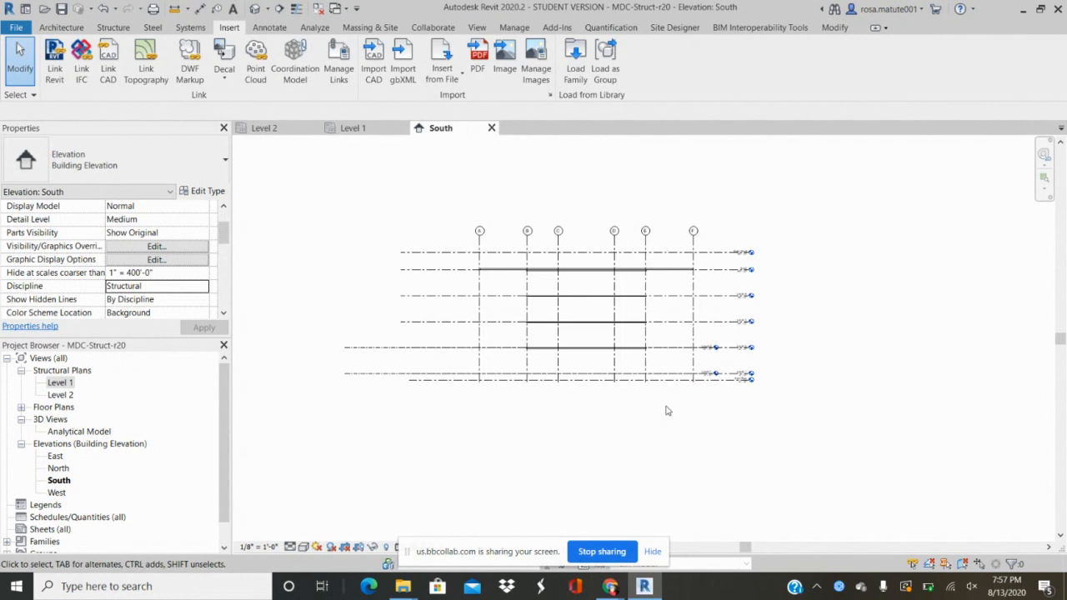
{"action": "scroll", "coordinate": [666, 411], "scroll_direction": "up", "scroll_amount": 1}
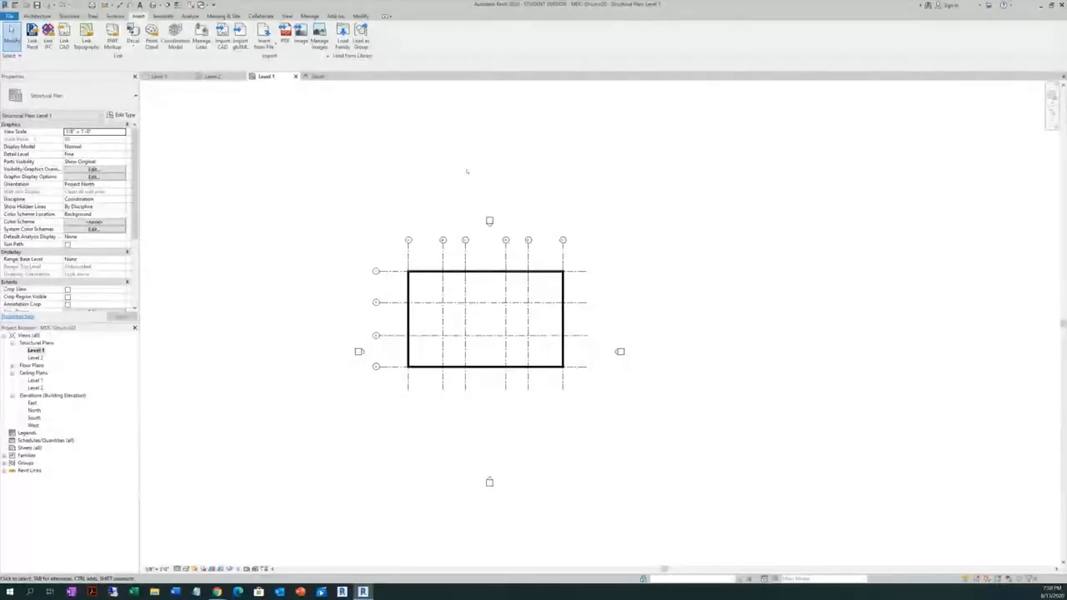
Select the complete north and south elevation markers together in the MDC-Struct-r20 Level 1 plan and nudge both north
{"action": "left_click_drag", "start_coordinate": [467, 162], "coordinate": [534, 520]}
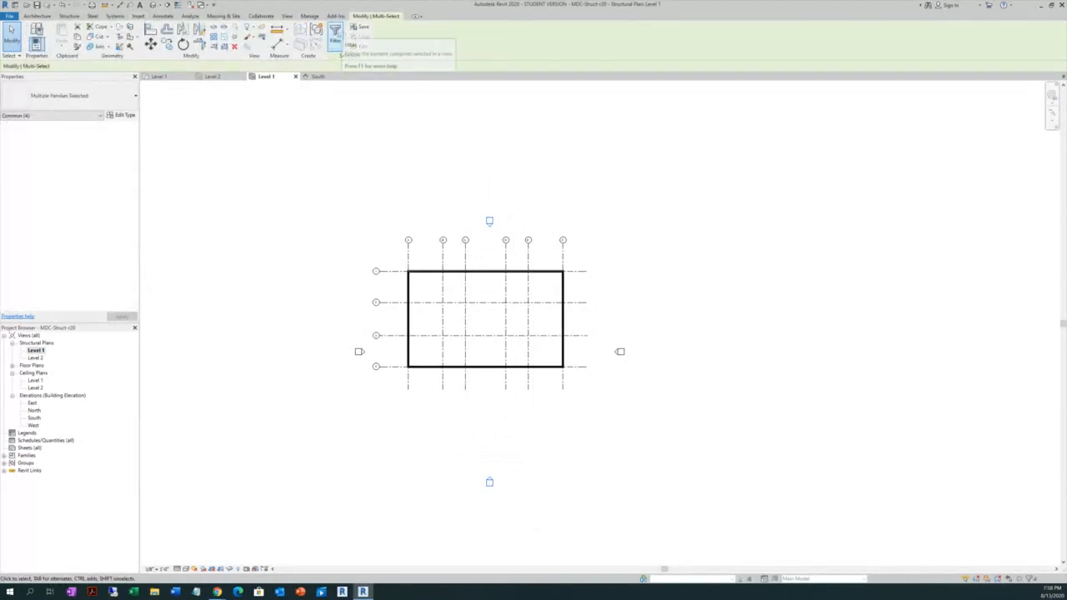
{"action": "left_click", "coordinate": [335, 35]}
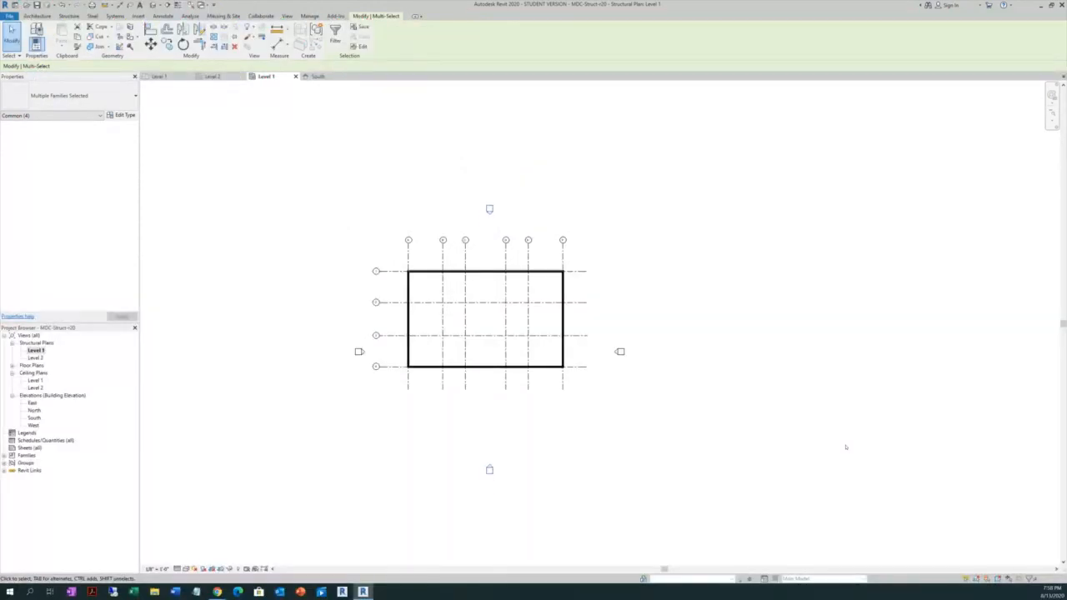
{"action": "key", "text": "Up"}
{"action": "key", "text": "Up"}
{"action": "key", "text": "Up"}
{"action": "key", "text": "Up"}
{"action": "key", "text": "Up"}
{"action": "key", "text": "Up"}
{"action": "key", "text": "Up"}
{"action": "key", "text": "Up"}
{"action": "key", "text": "Up"}
{"action": "key", "text": "Up"}
{"action": "key", "text": "Up"}
{"action": "key", "text": "Up"}
{"action": "key", "text": "Up"}
{"action": "left_click", "coordinate": [597, 150]}
Select the linked model with the north, south and west markers, filter the selection to Elevations and Views only, and clear it
{"action": "left_click_drag", "start_coordinate": [583, 143], "coordinate": [271, 478]}
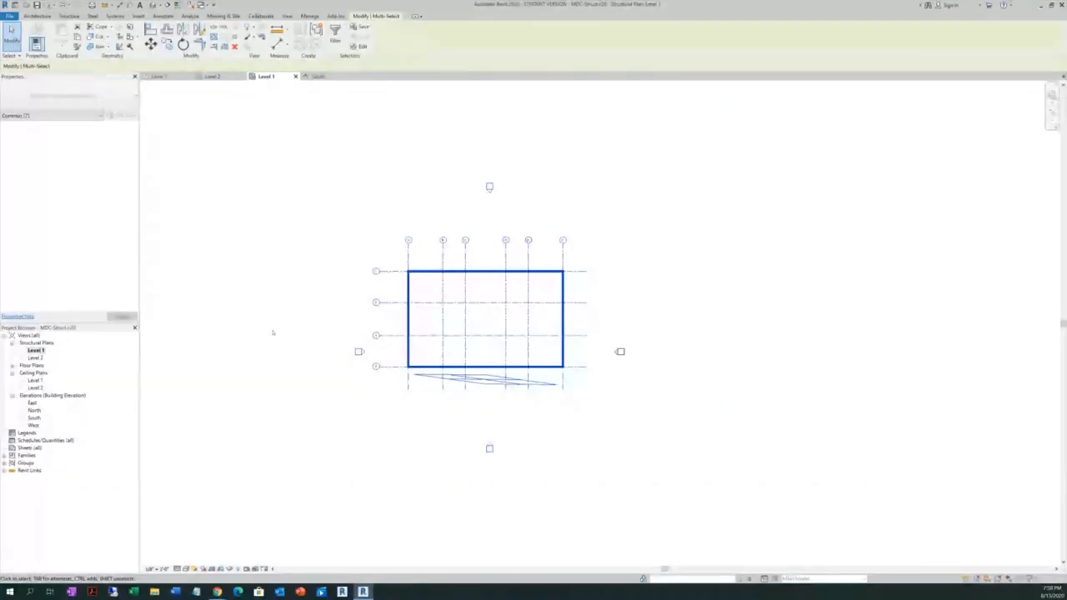
{"action": "left_click", "coordinate": [335, 34]}
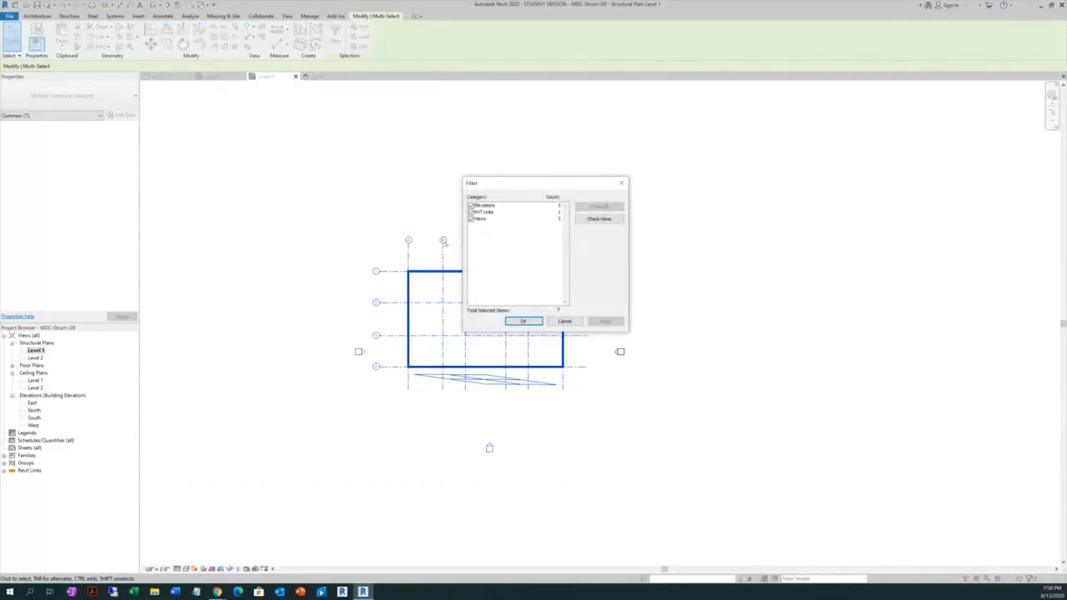
{"action": "left_click", "coordinate": [598, 218]}
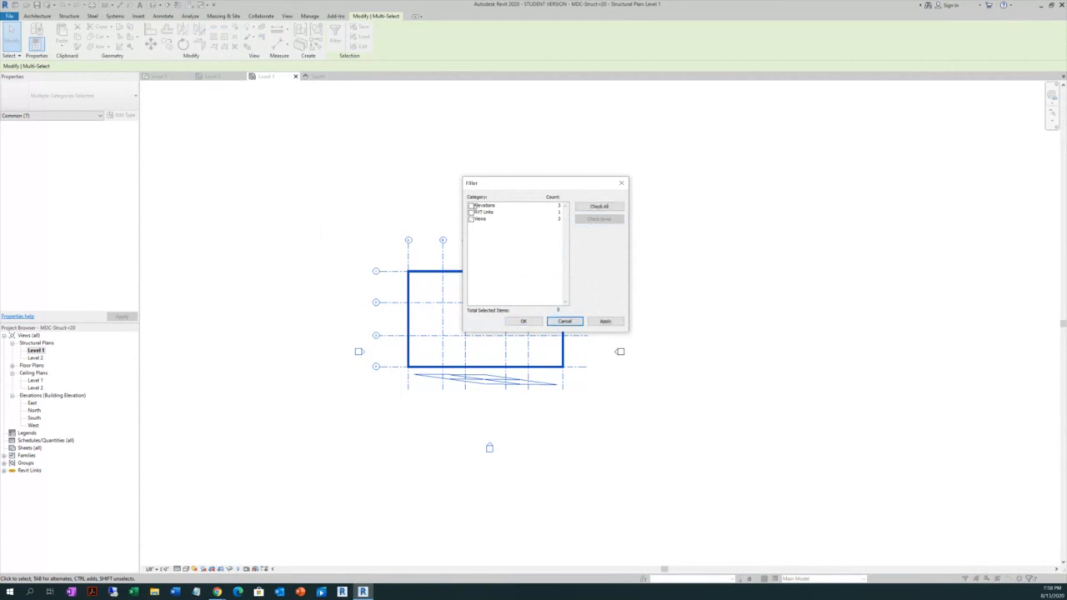
{"action": "left_click", "coordinate": [477, 205]}
{"action": "left_click", "coordinate": [470, 206]}
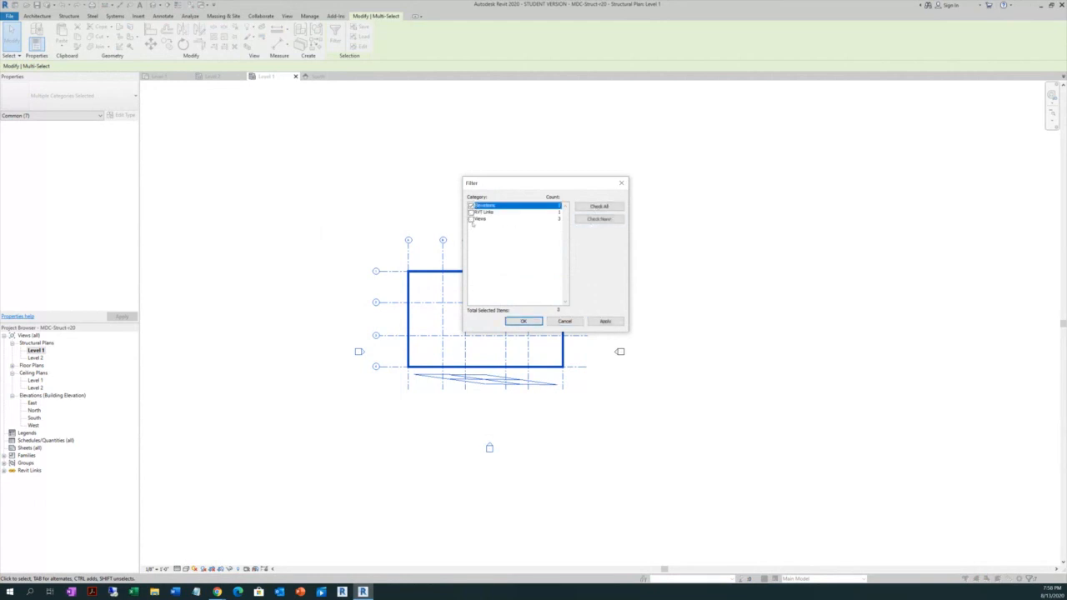
{"action": "left_click", "coordinate": [471, 219]}
{"action": "left_click", "coordinate": [523, 321]}
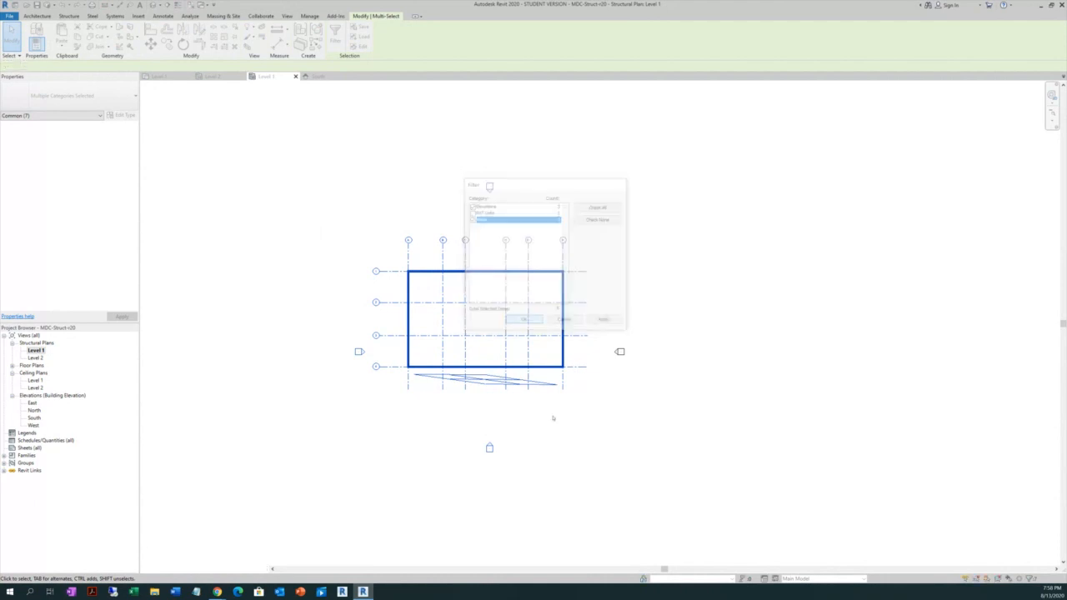
{"action": "left_click", "coordinate": [650, 431]}
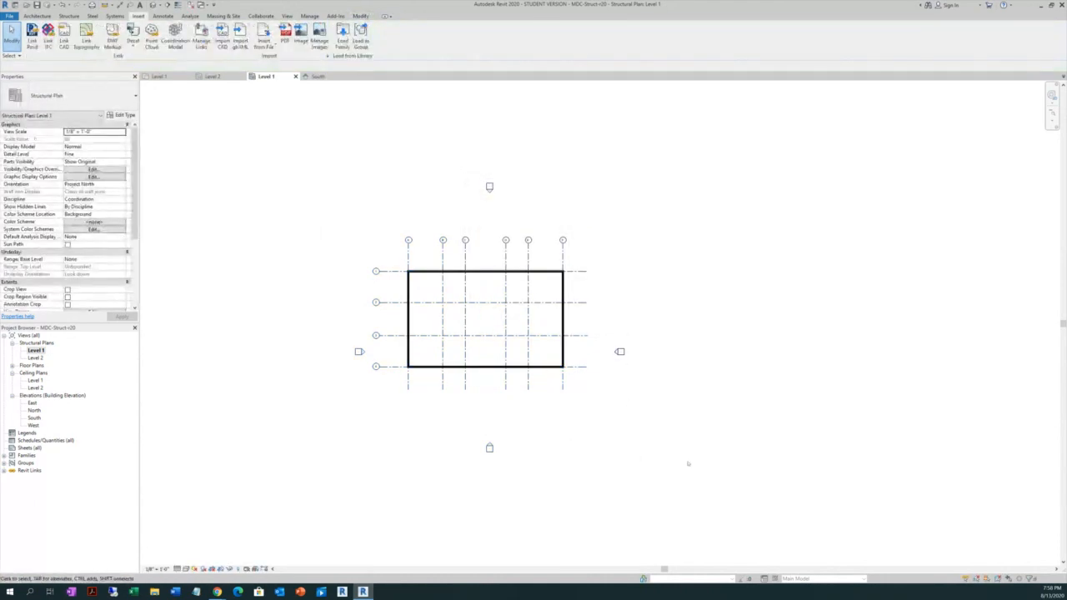
Pin the linked MDC-Arch-r20.rvt model in place in the Level 1 plan
{"action": "scroll", "coordinate": [540, 258], "scroll_direction": "up", "scroll_amount": 2}
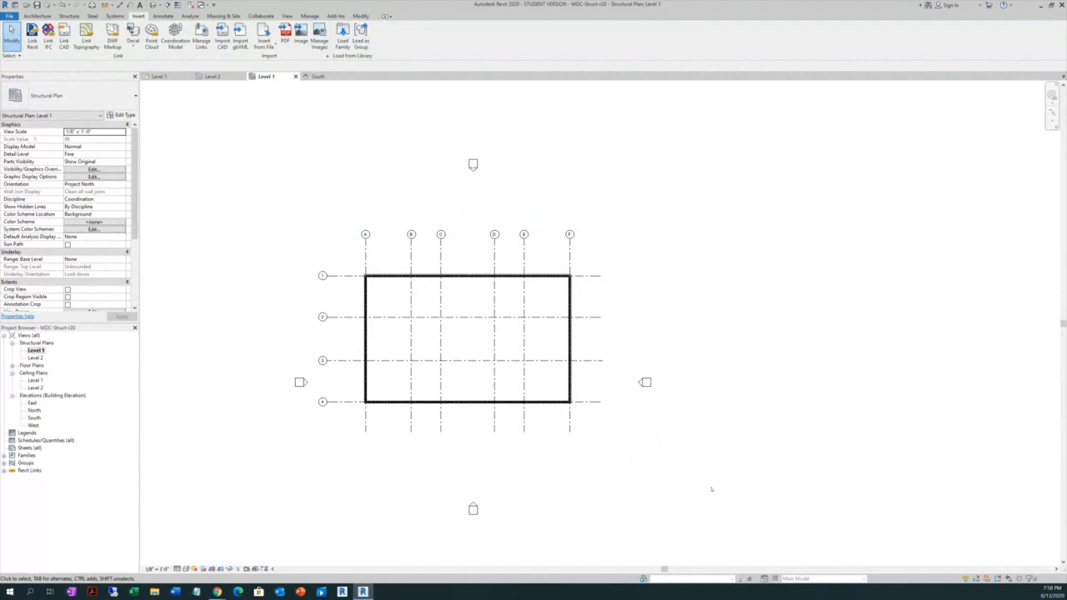
{"action": "scroll", "coordinate": [532, 358], "scroll_direction": "up", "scroll_amount": 1}
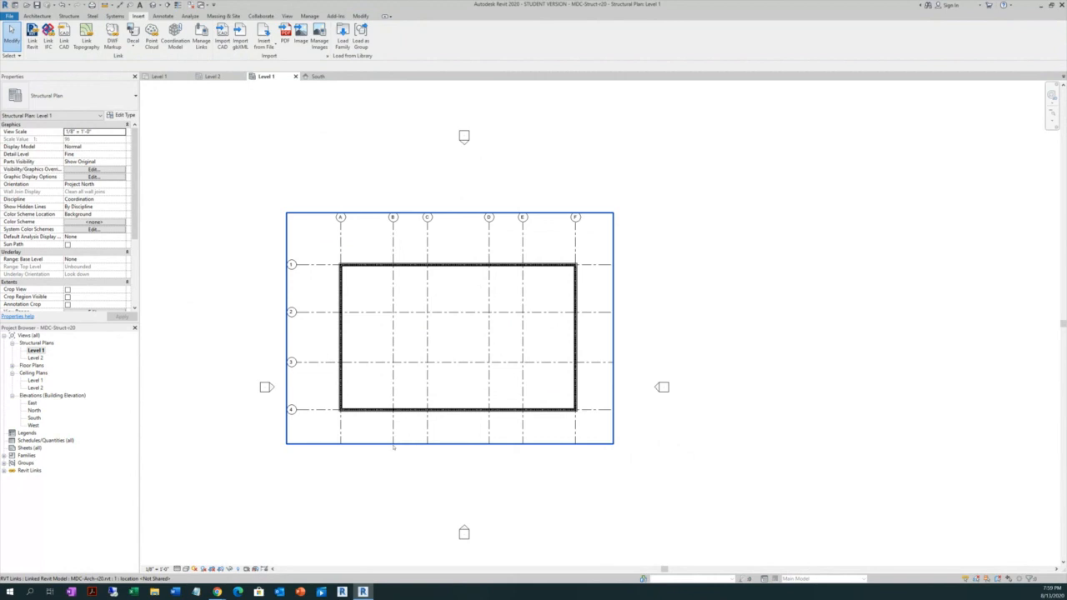
{"action": "left_click", "coordinate": [393, 446]}
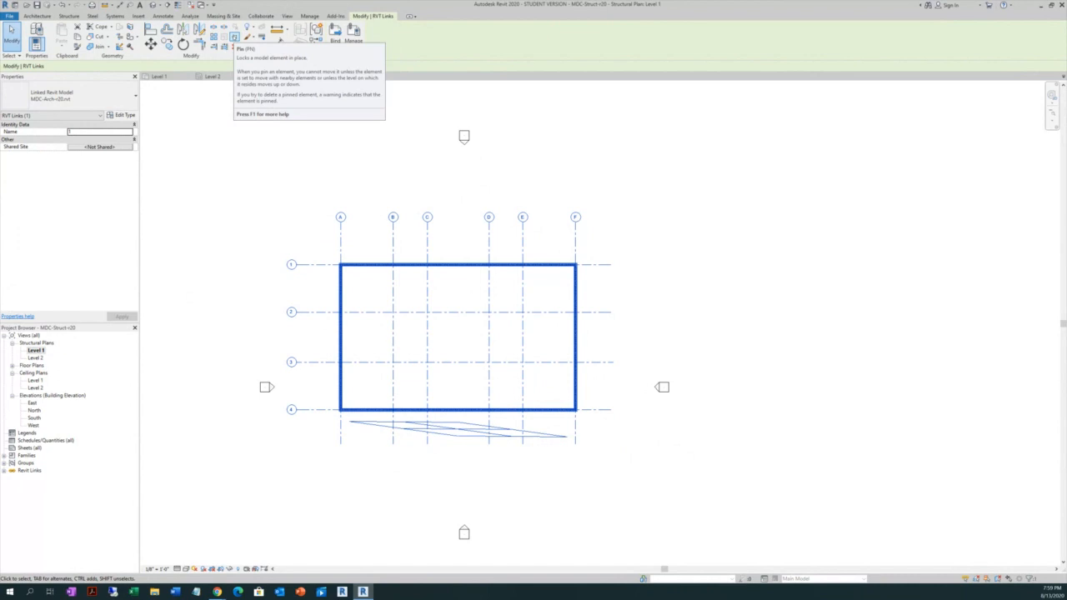
{"action": "left_click", "coordinate": [234, 36]}
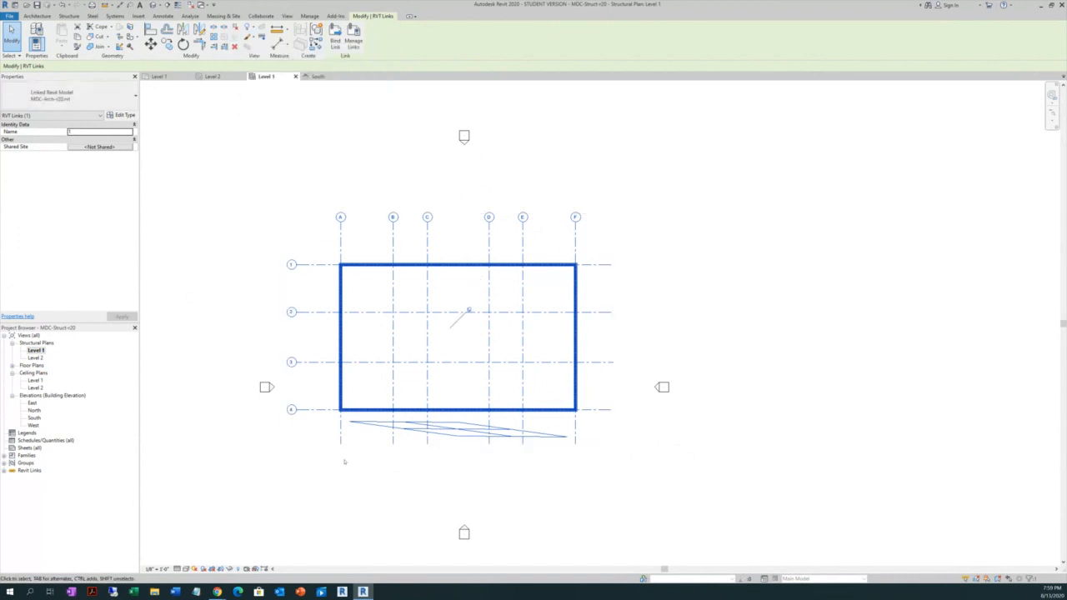
{"action": "left_click", "coordinate": [284, 498]}
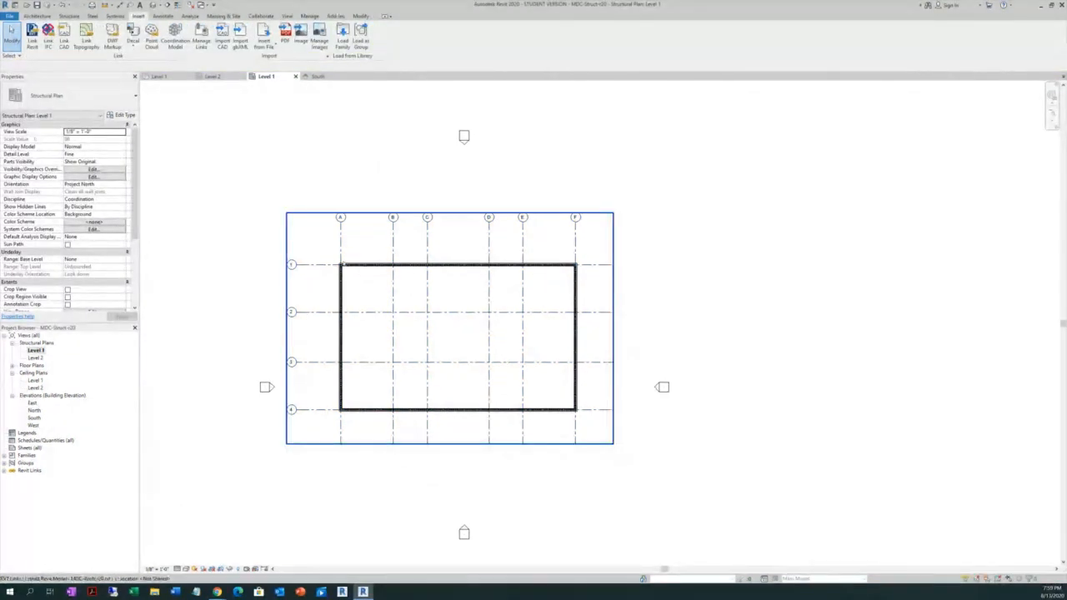
Review the selection options for links and pinned elements, and select the pinned architectural link in the plan
{"action": "left_click", "coordinate": [18, 56]}
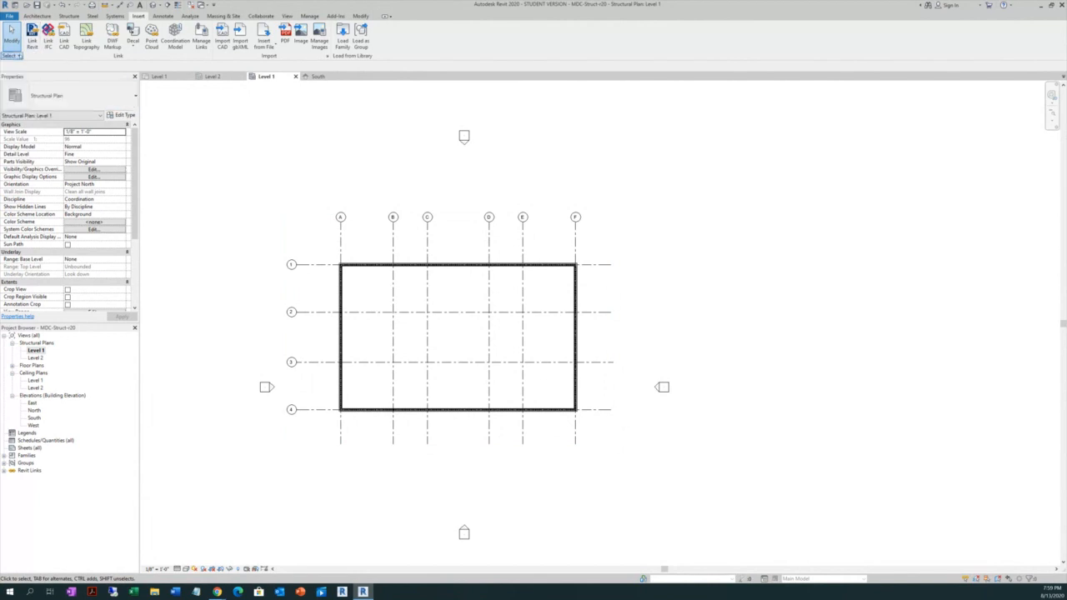
{"action": "left_click", "coordinate": [15, 55]}
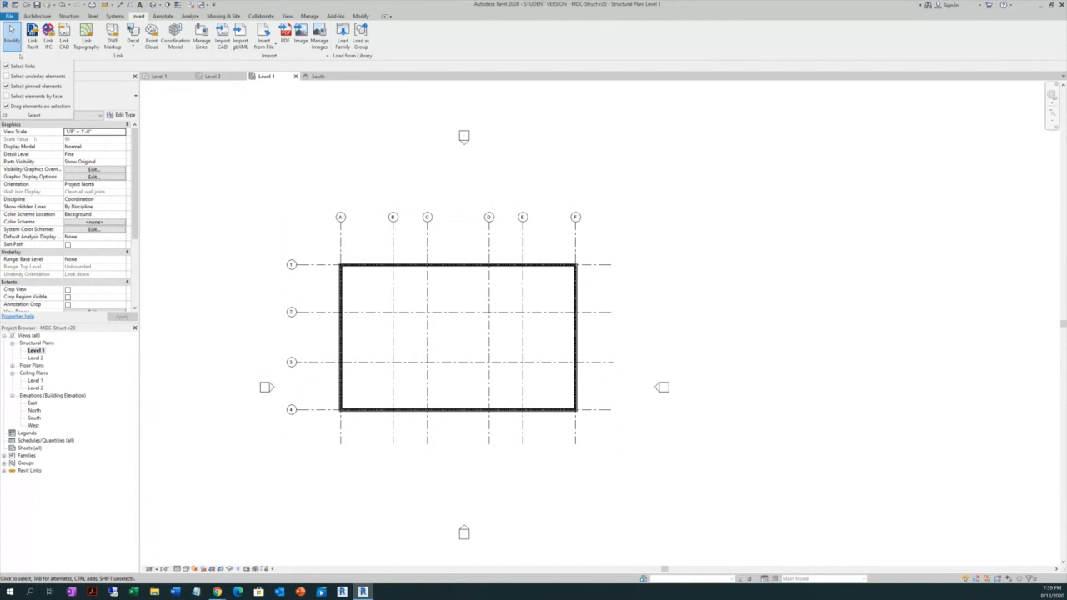
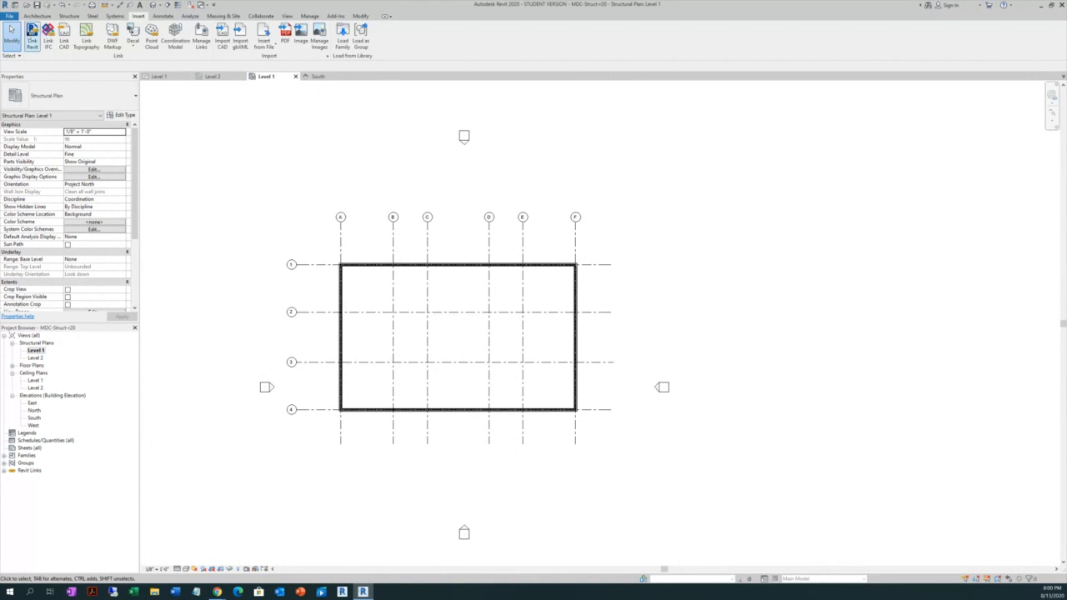
{"action": "left_click", "coordinate": [19, 56]}
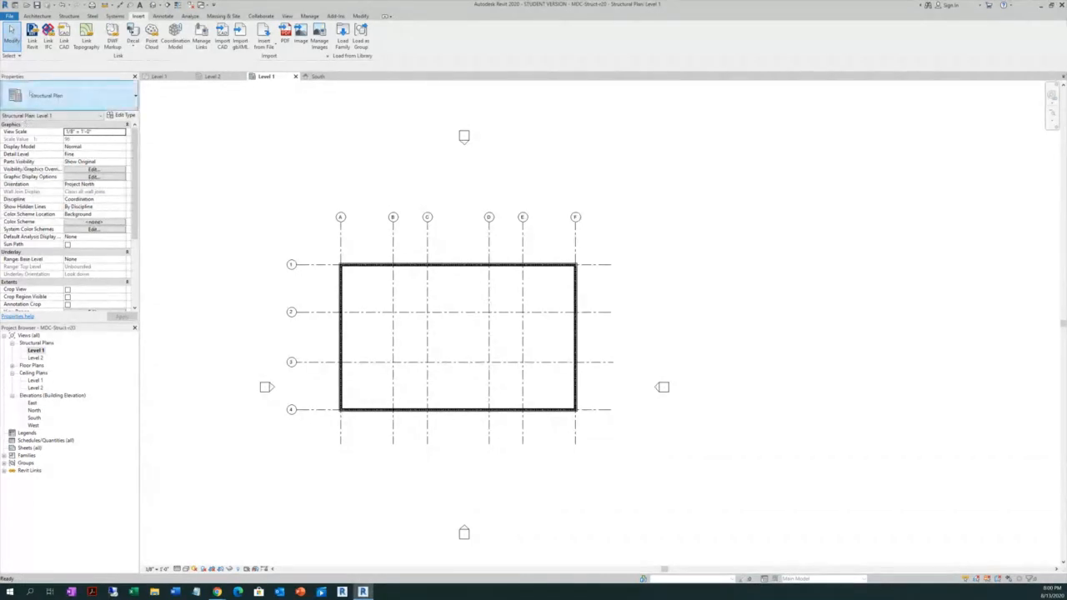
{"action": "left_click", "coordinate": [12, 56]}
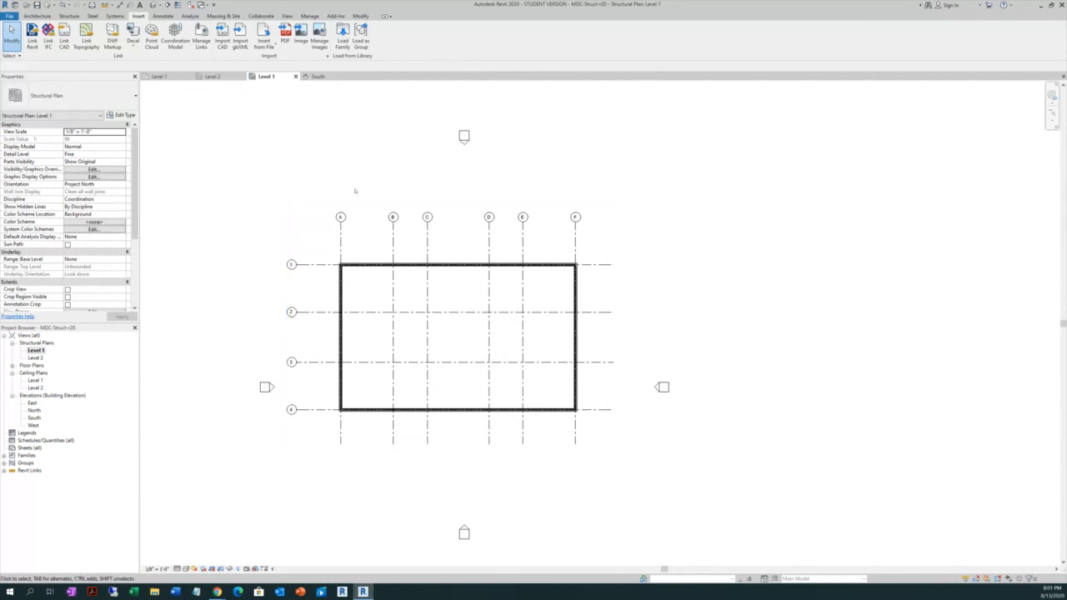
{"action": "left_click", "coordinate": [354, 269]}
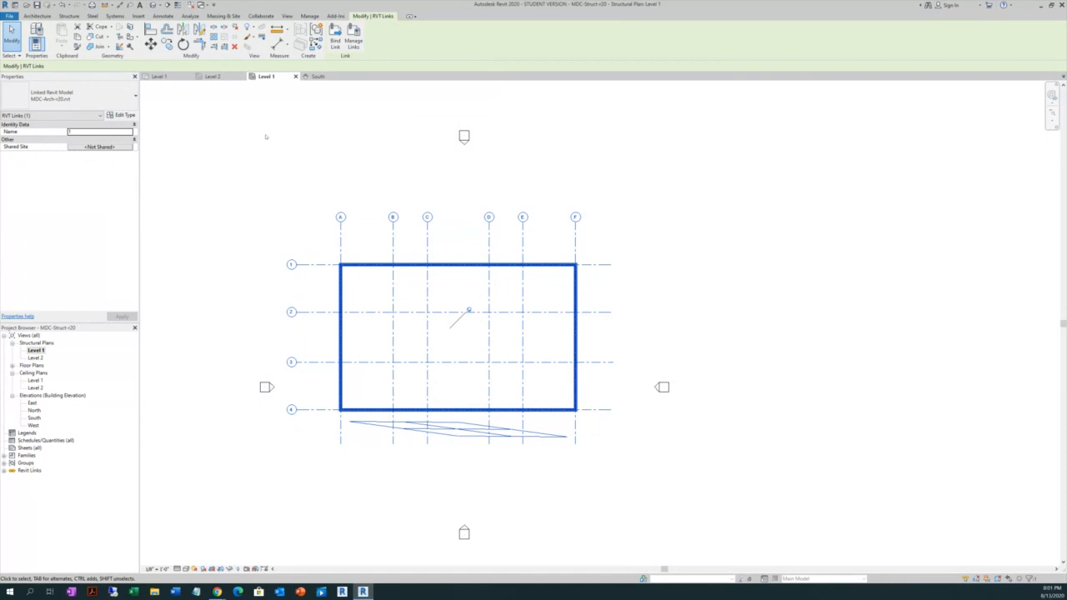
Review the path type options for the MDC-Arch-r20.rvt link in Manage Links, keeping it set to Relative
{"action": "left_click", "coordinate": [353, 40]}
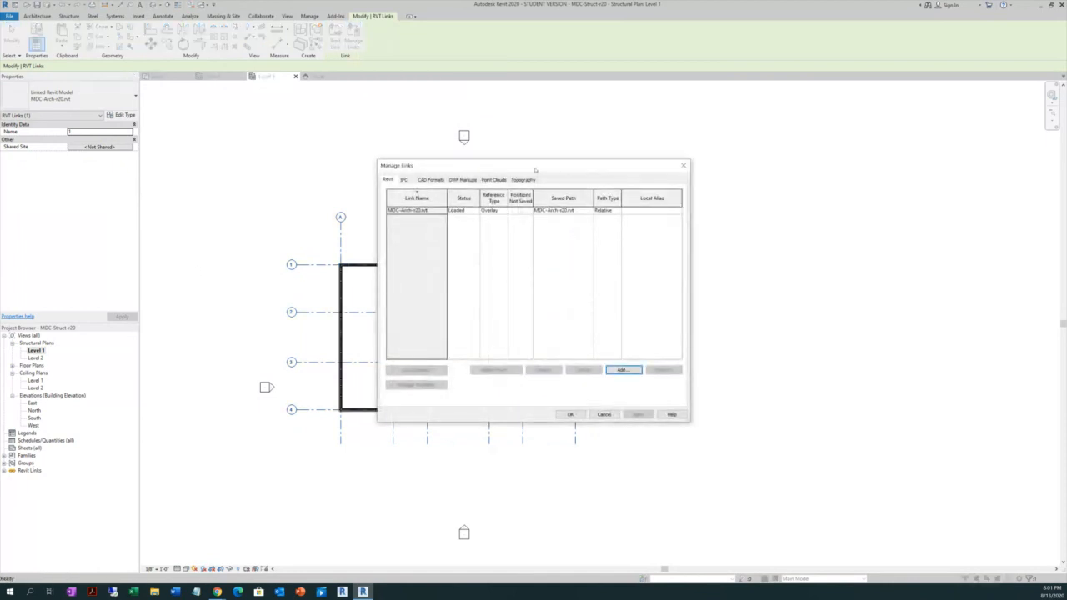
{"action": "left_click_drag", "start_coordinate": [620, 164], "coordinate": [836, 194]}
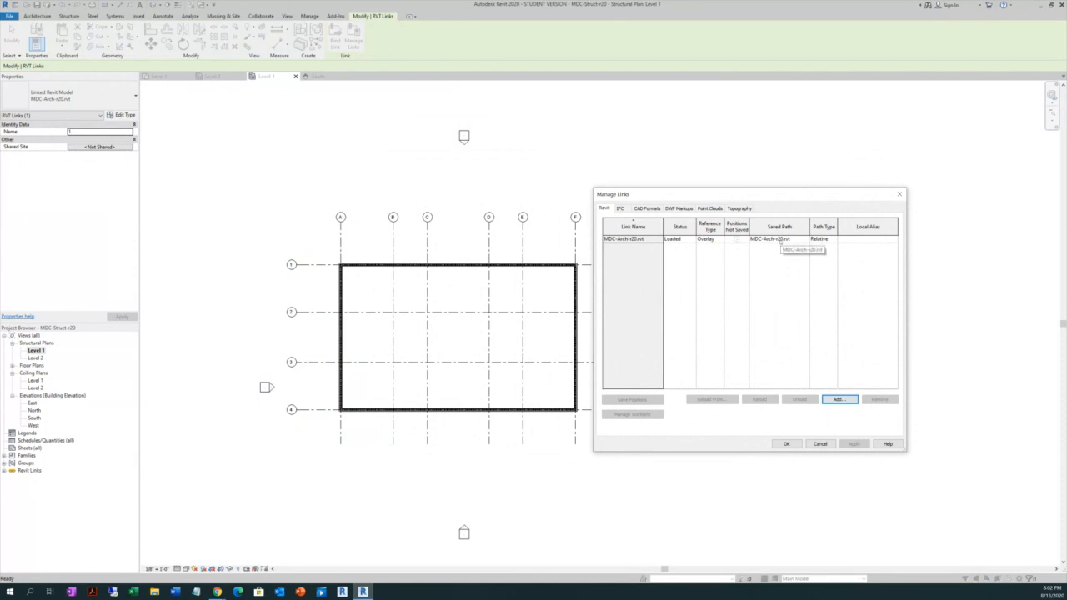
{"action": "left_click", "coordinate": [833, 240]}
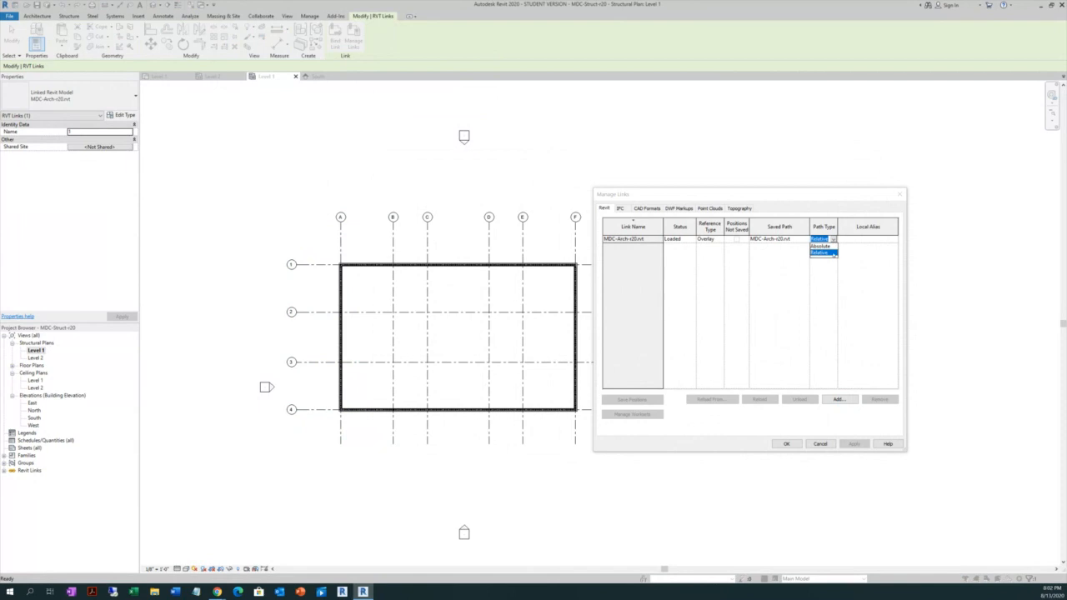
{"action": "left_click", "coordinate": [833, 253]}
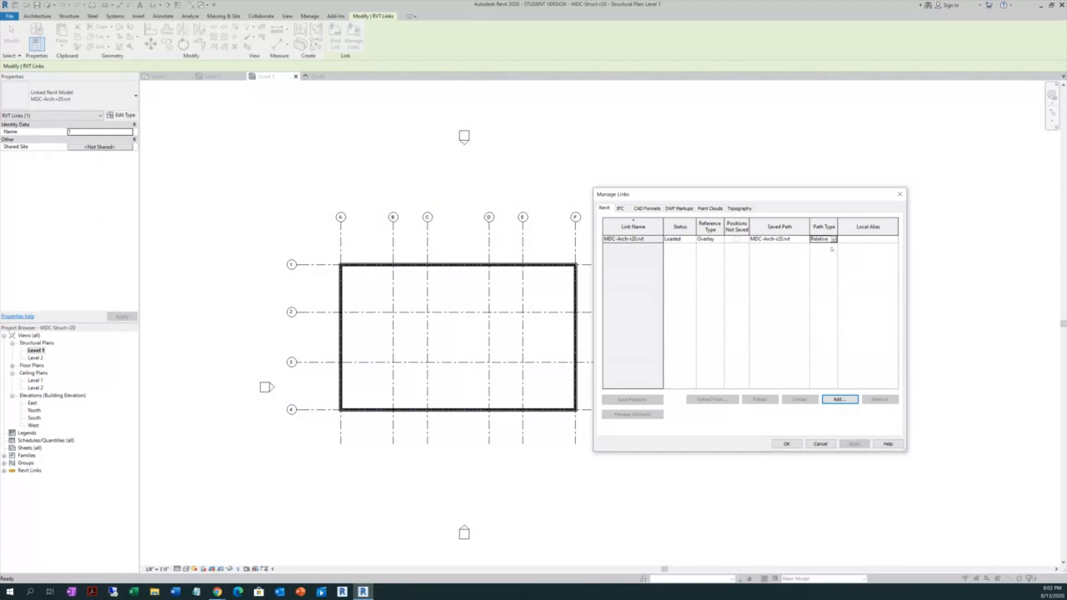
{"action": "left_click", "coordinate": [833, 239]}
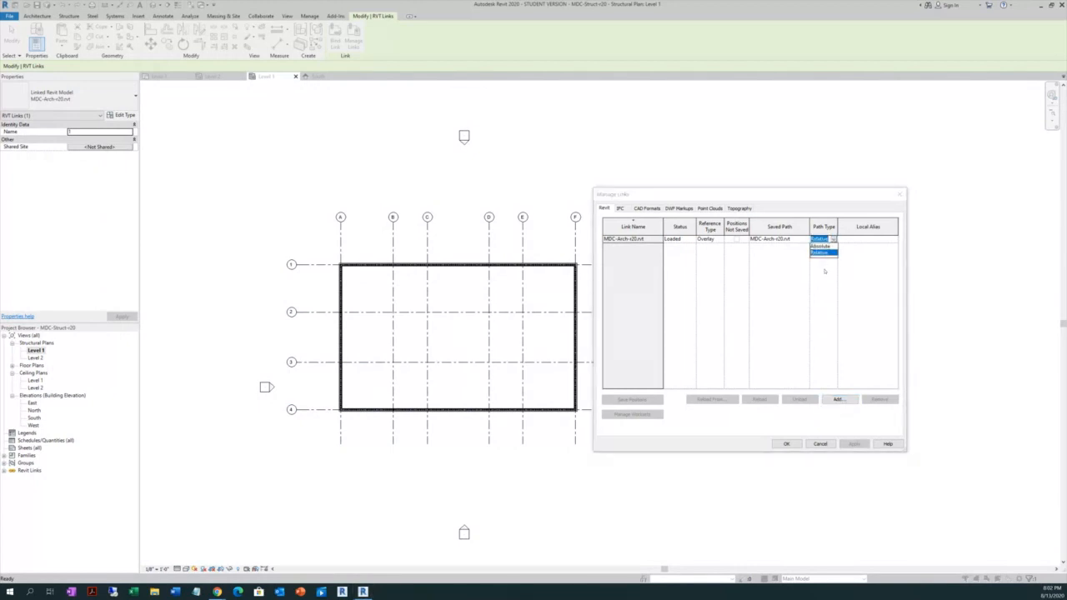
{"action": "left_click", "coordinate": [825, 252]}
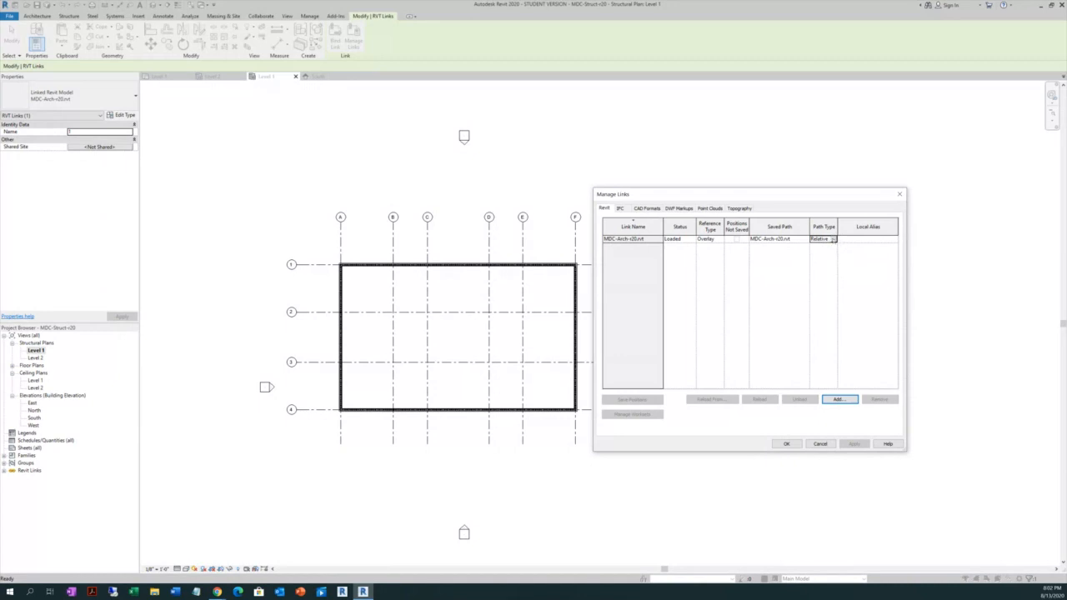
{"action": "left_click", "coordinate": [833, 239]}
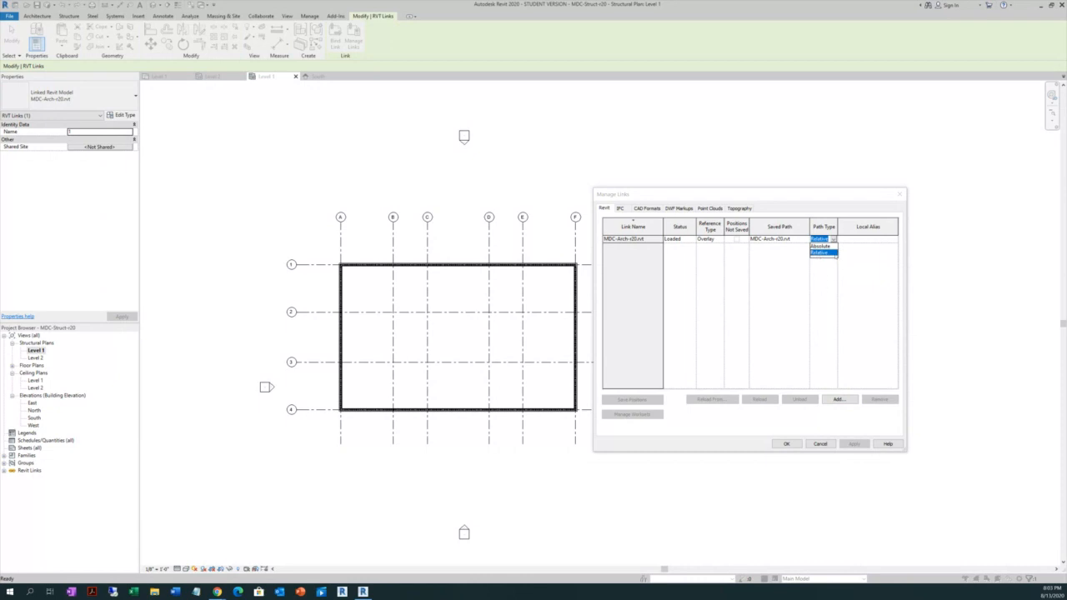
{"action": "left_click", "coordinate": [835, 253]}
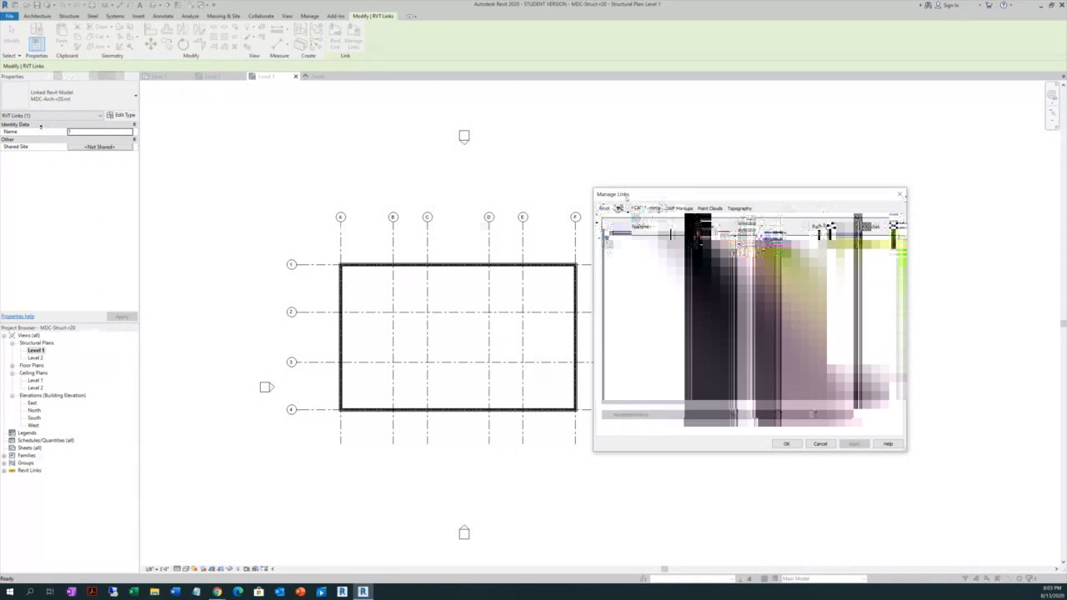
Examine the CAD Formats links and the MDC-Arch-r20.rvt entry among the Revit links, and close Manage Links
{"action": "left_click", "coordinate": [646, 209]}
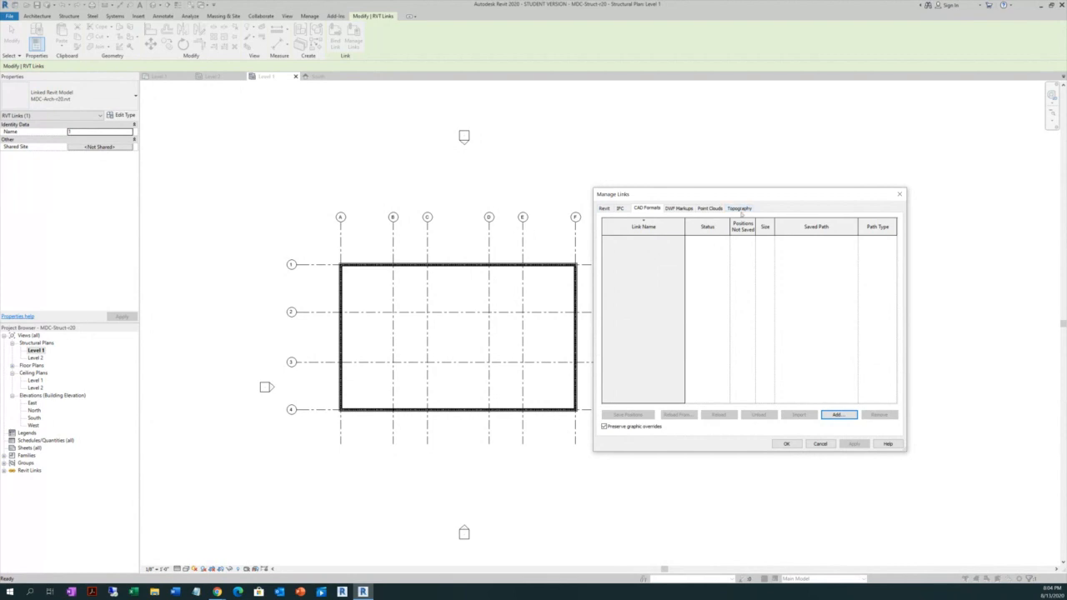
{"action": "left_click", "coordinate": [605, 209]}
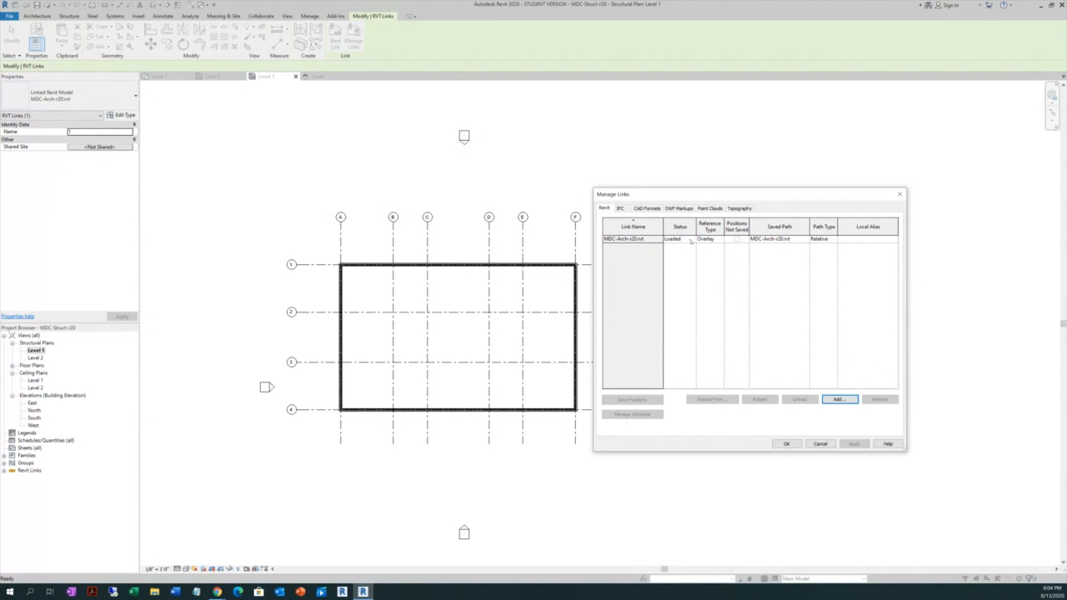
{"action": "left_click", "coordinate": [692, 241]}
{"action": "left_click", "coordinate": [630, 241]}
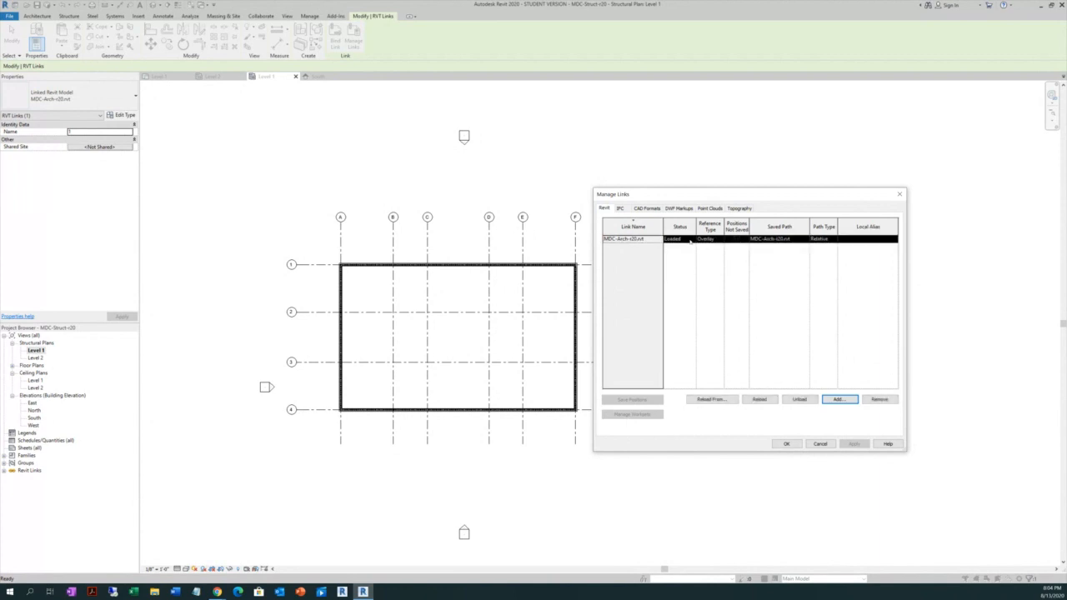
{"action": "left_click", "coordinate": [690, 241]}
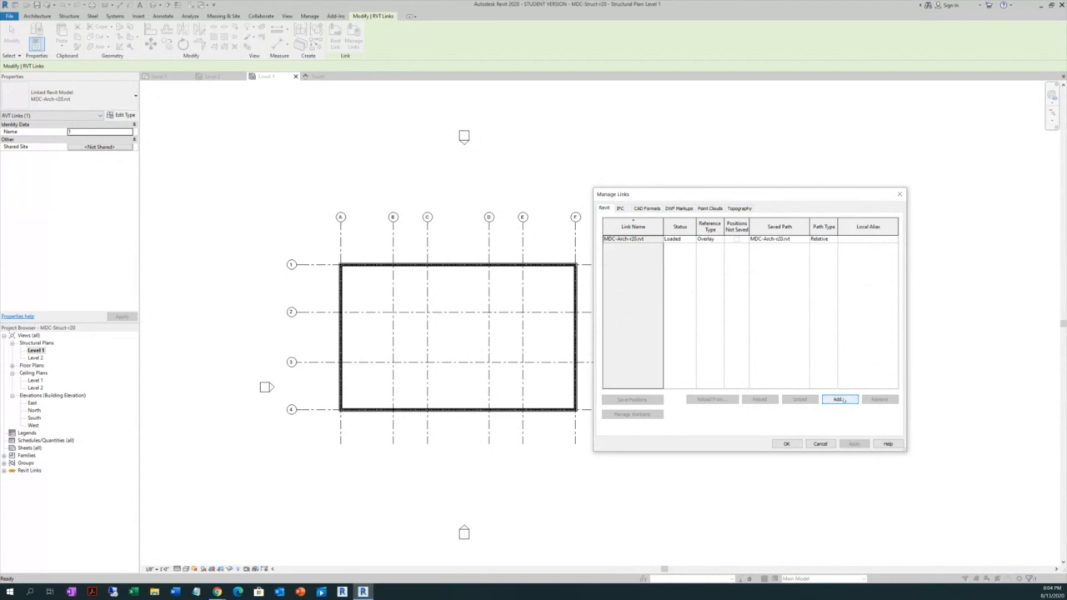
{"action": "left_click", "coordinate": [786, 444]}
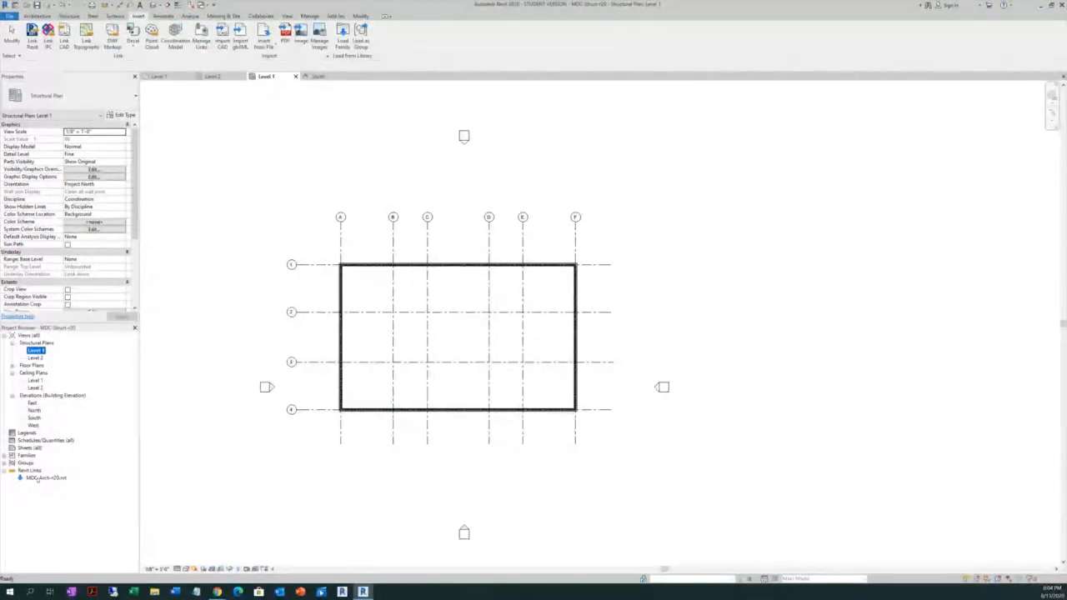
Unload the linked MDC-Arch-r20.rvt model from the structural project and accept that this cannot be undone
{"action": "left_click", "coordinate": [42, 478]}
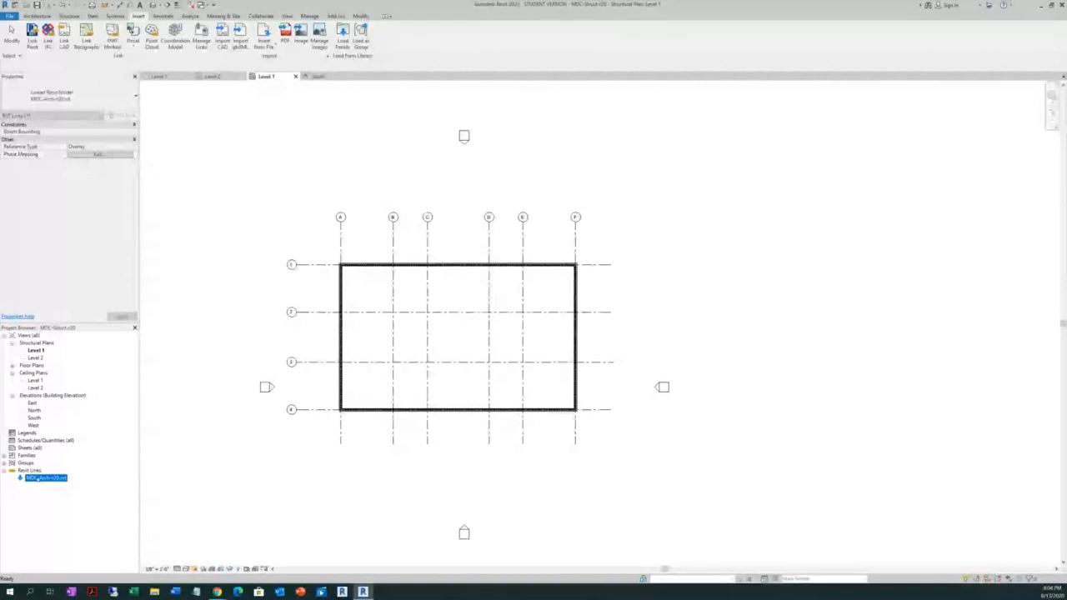
{"action": "right_click", "coordinate": [38, 479]}
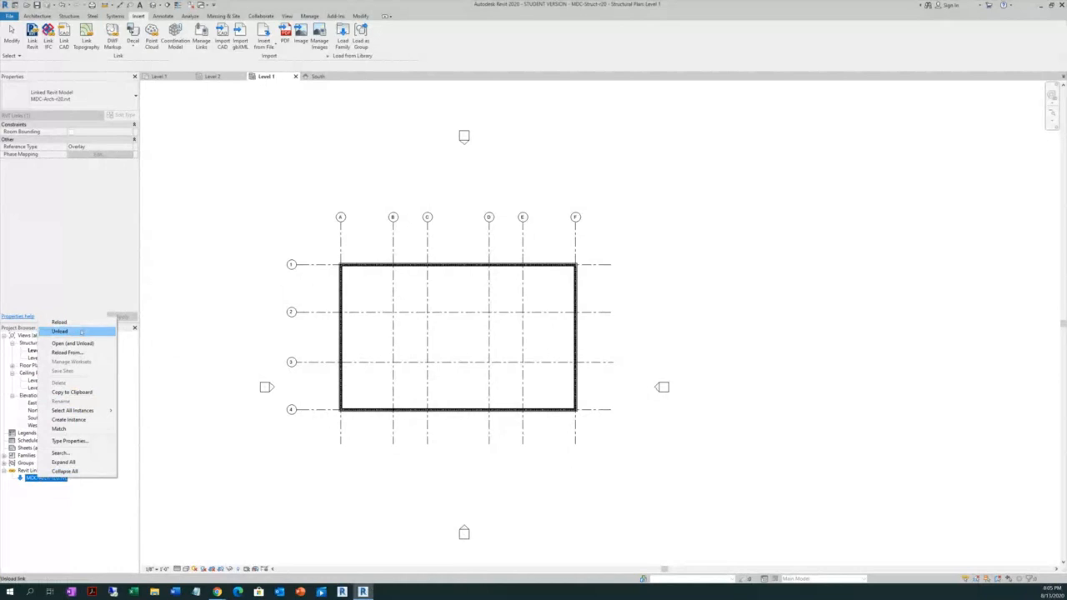
{"action": "left_click", "coordinate": [60, 331]}
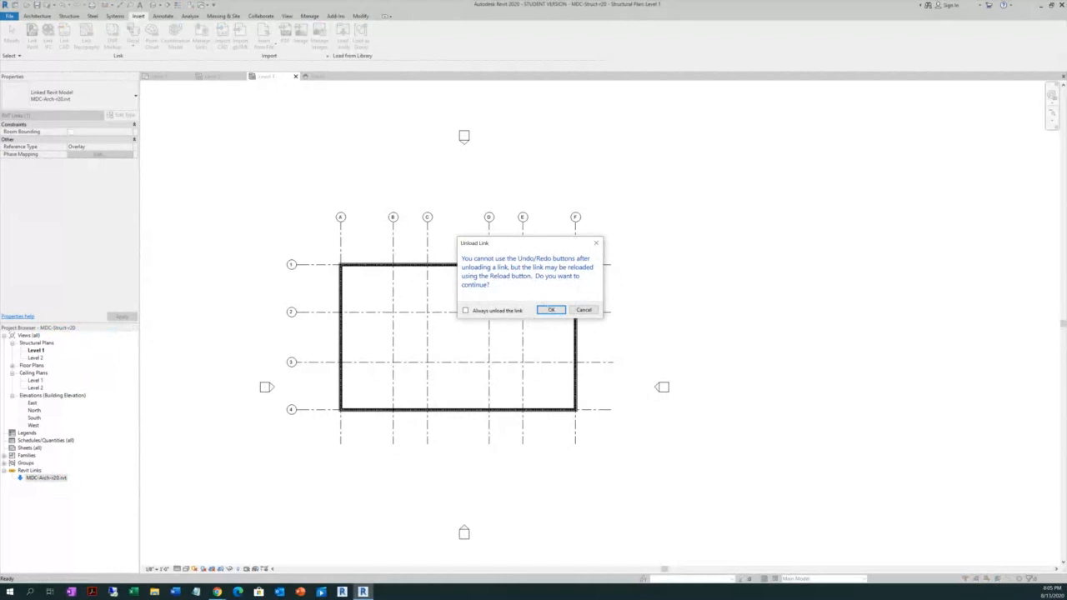
{"action": "left_click", "coordinate": [550, 310]}
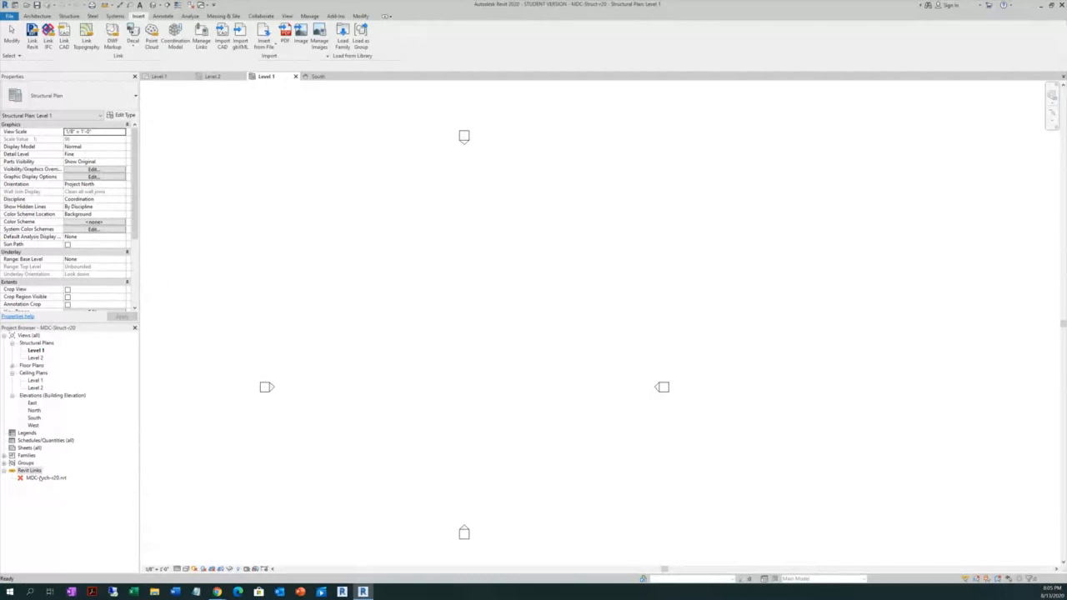
Reload the unloaded MDC-Arch-r20.rvt link so the architectural model is back in the Level 1 structural plan
{"action": "left_click", "coordinate": [43, 478]}
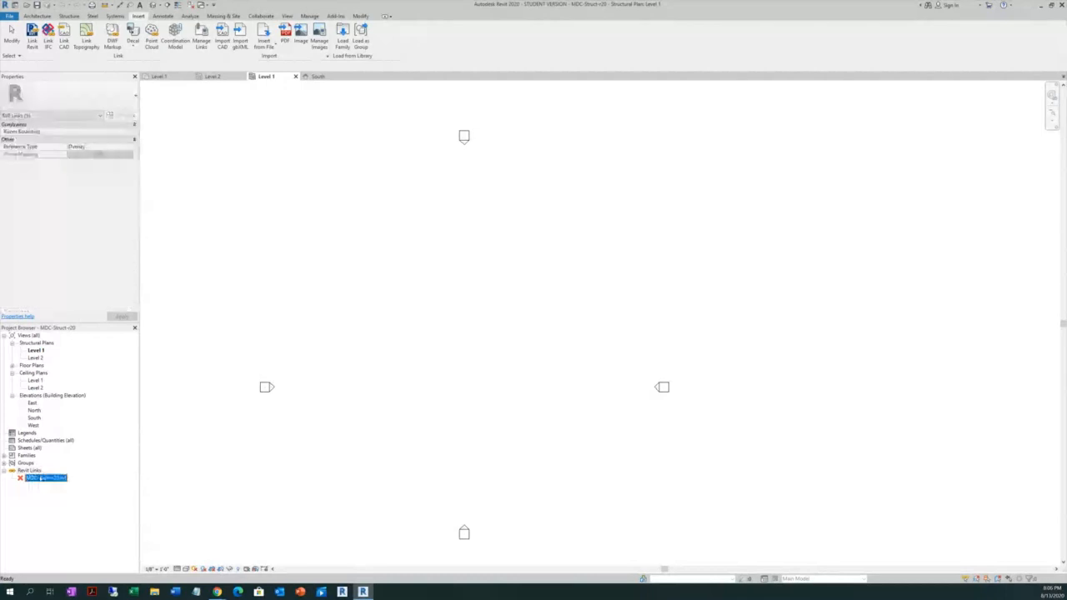
{"action": "right_click", "coordinate": [40, 478]}
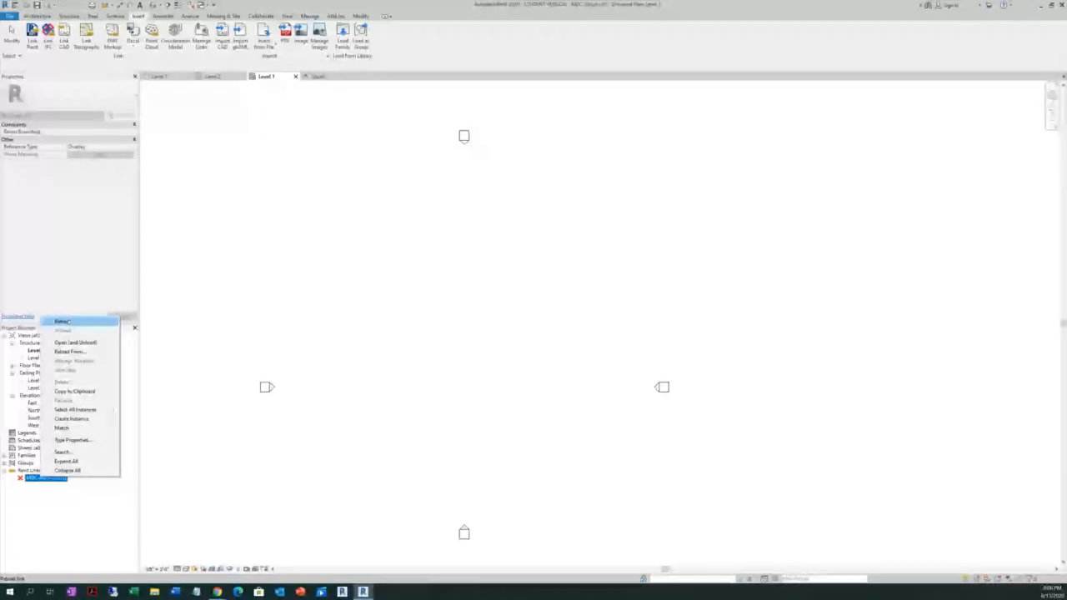
{"action": "left_click", "coordinate": [66, 322]}
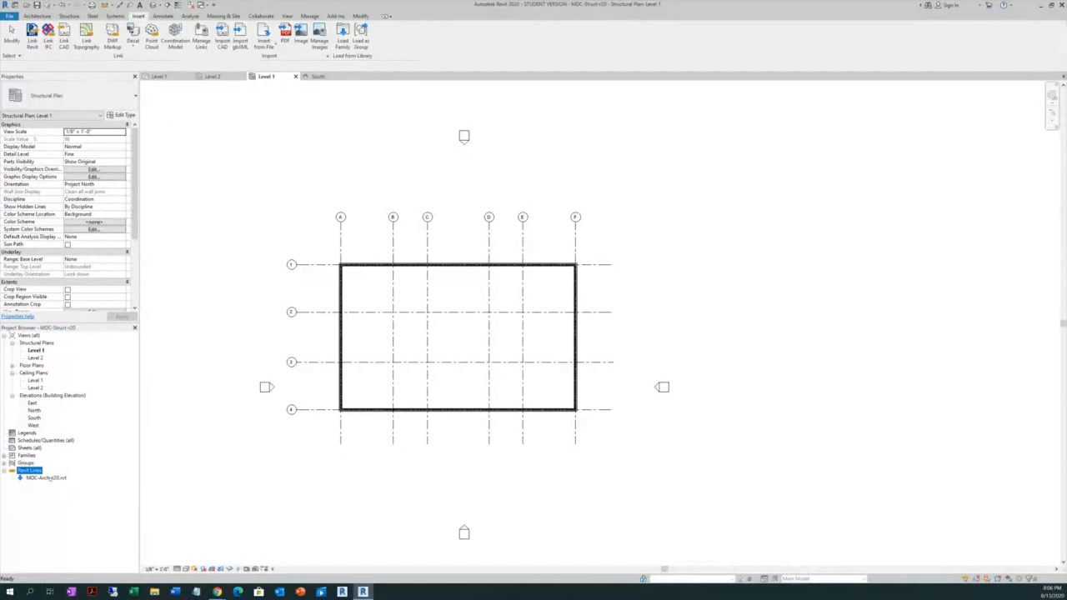
Reload the architectural link from the MDC-Arch-r20 file in the Student folder
{"action": "right_click", "coordinate": [50, 479]}
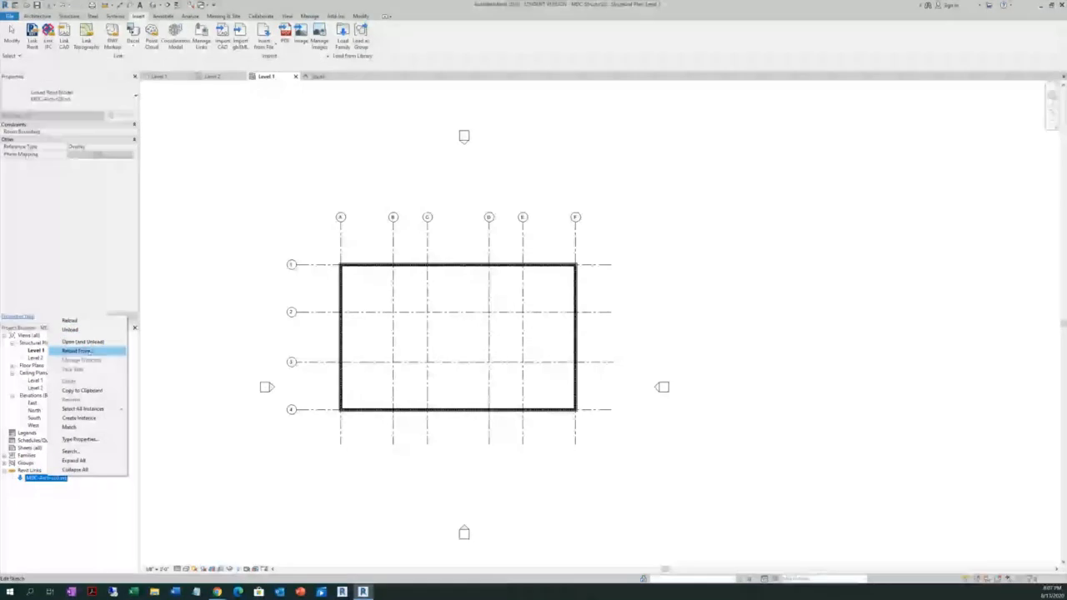
{"action": "left_click", "coordinate": [83, 350]}
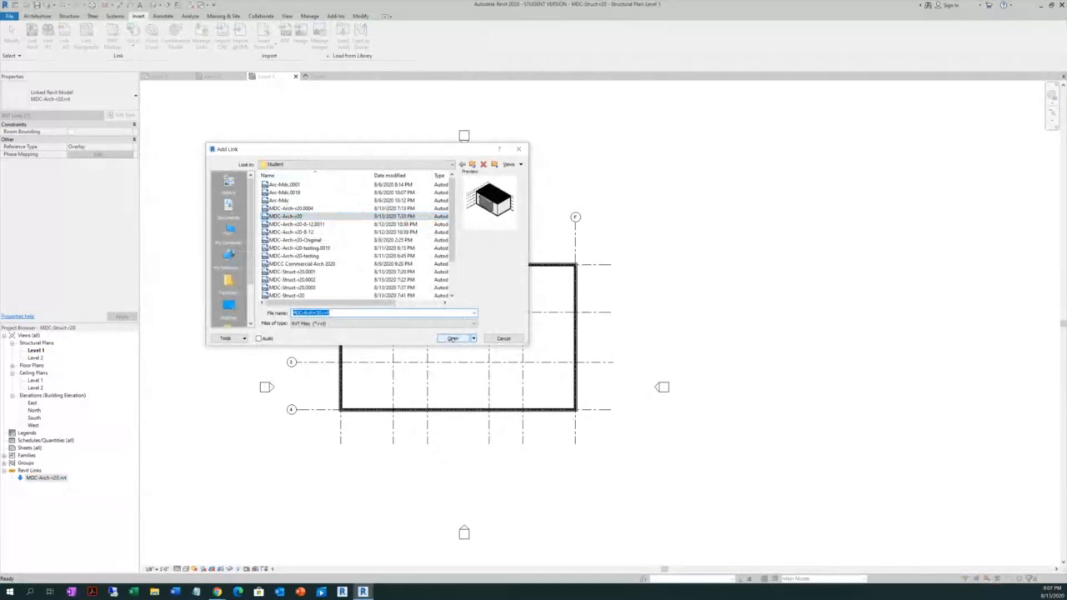
{"action": "left_click", "coordinate": [452, 338]}
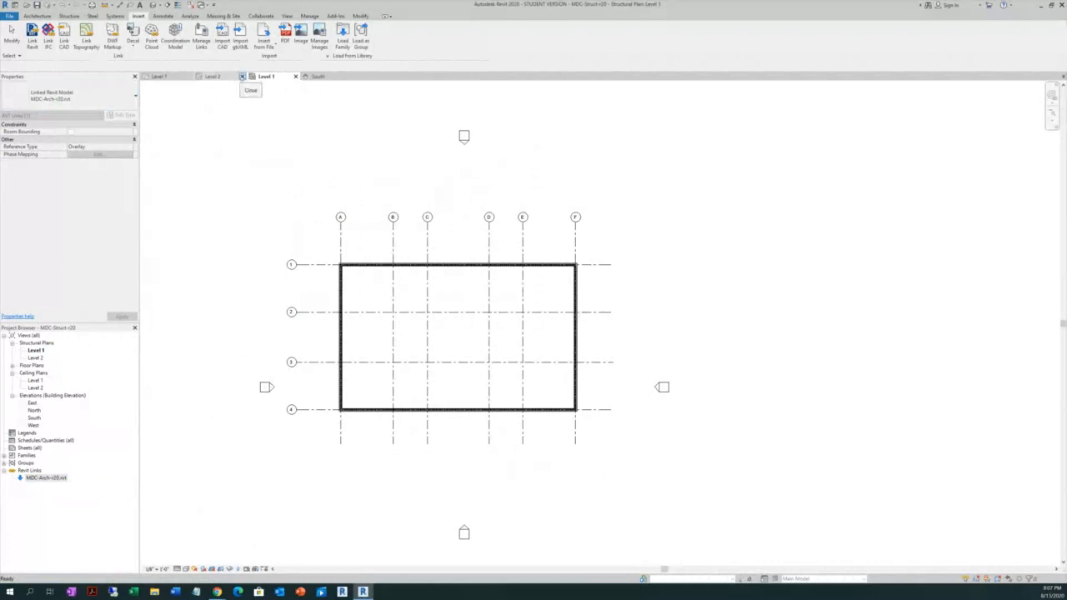
Close the extra Level 2 and Level 1 views, keeping the Level 1 structural plan, and switch to the South elevation
{"action": "left_click", "coordinate": [241, 77]}
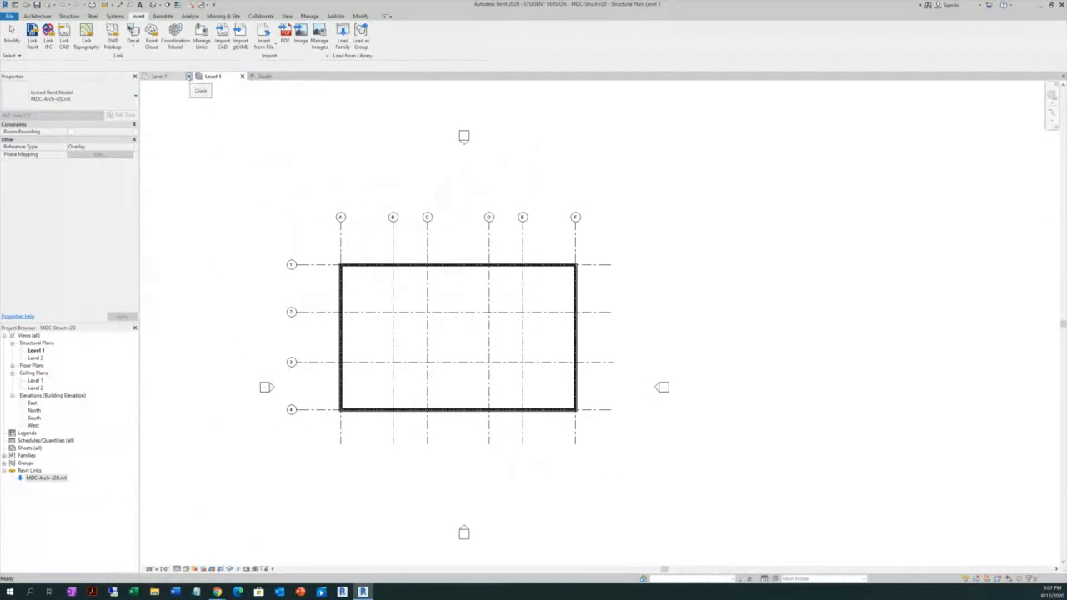
{"action": "left_click", "coordinate": [188, 77]}
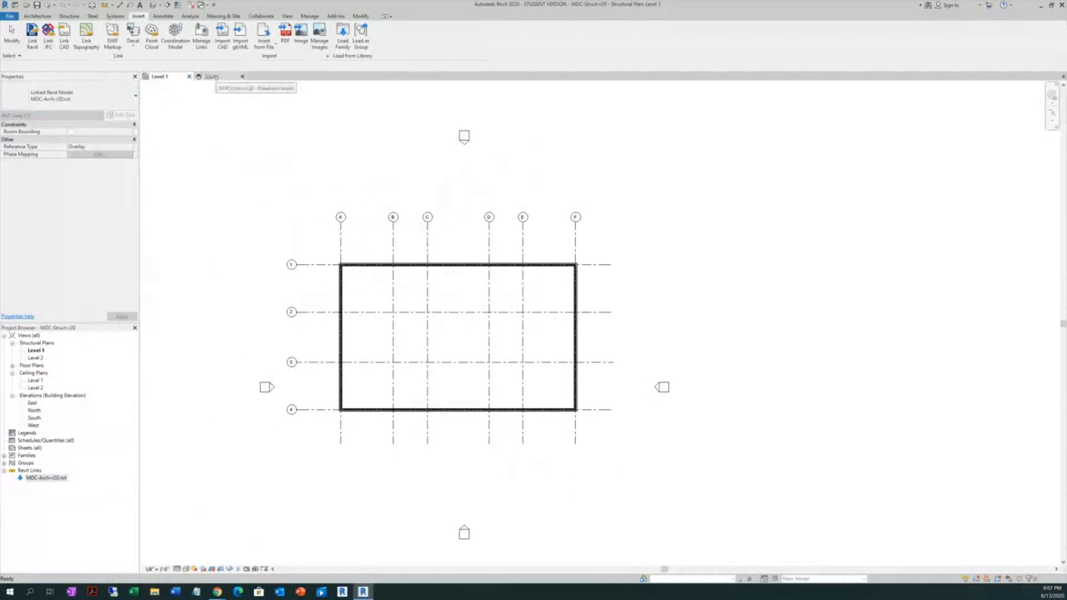
{"action": "left_click", "coordinate": [211, 77]}
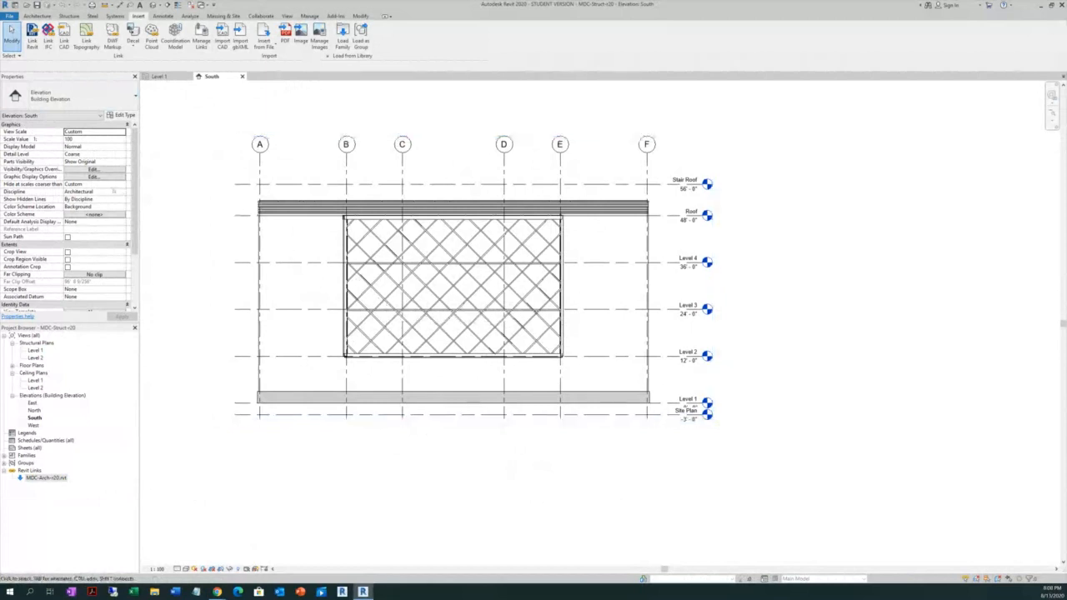
Set the South elevation's discipline to Structural
{"action": "left_click", "coordinate": [100, 192]}
{"action": "left_click", "coordinate": [121, 192]}
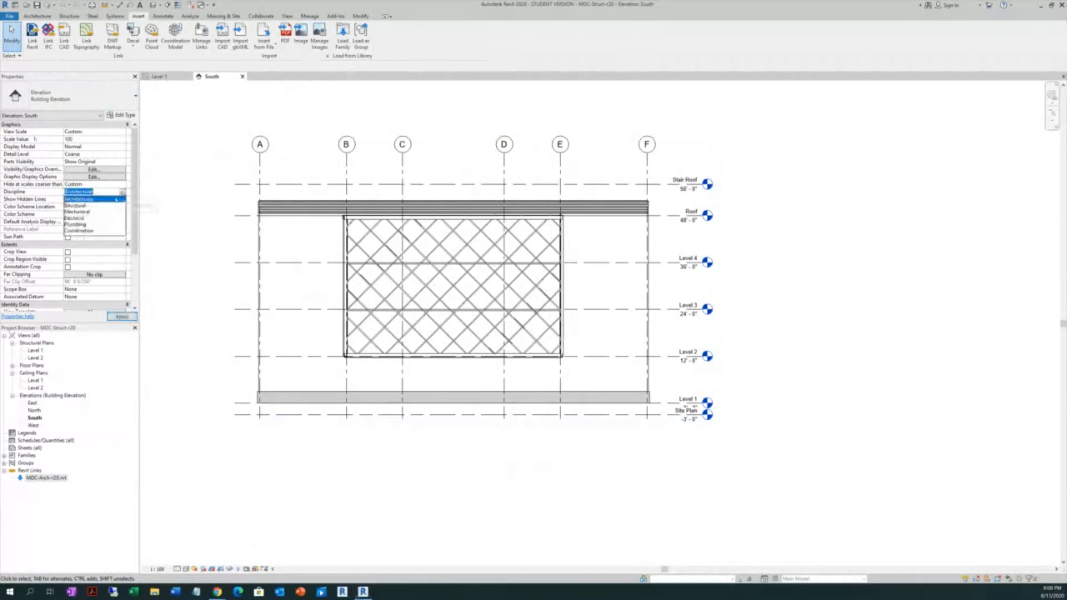
{"action": "left_click", "coordinate": [79, 205]}
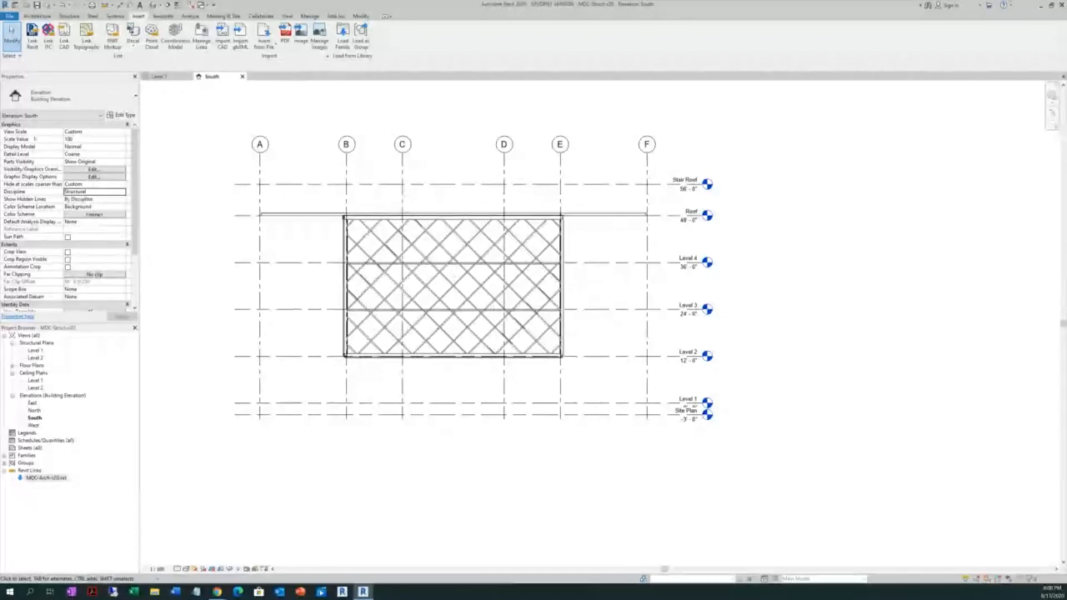
Set the South elevation's view scale to 1/8" = 1'-0" and its detail level to Fine
{"action": "left_click", "coordinate": [158, 569]}
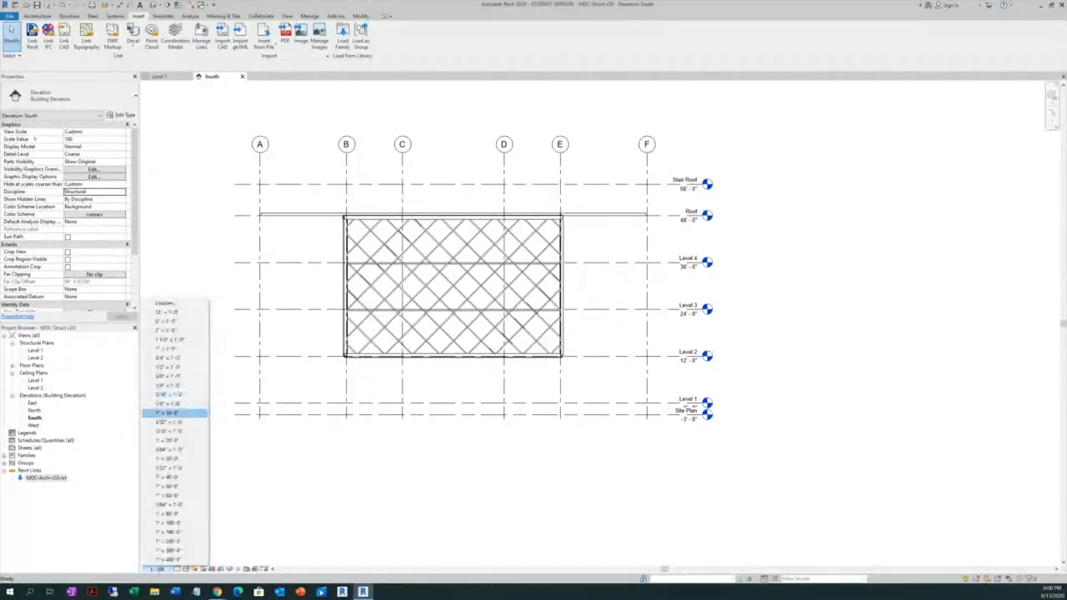
{"action": "left_click", "coordinate": [165, 404]}
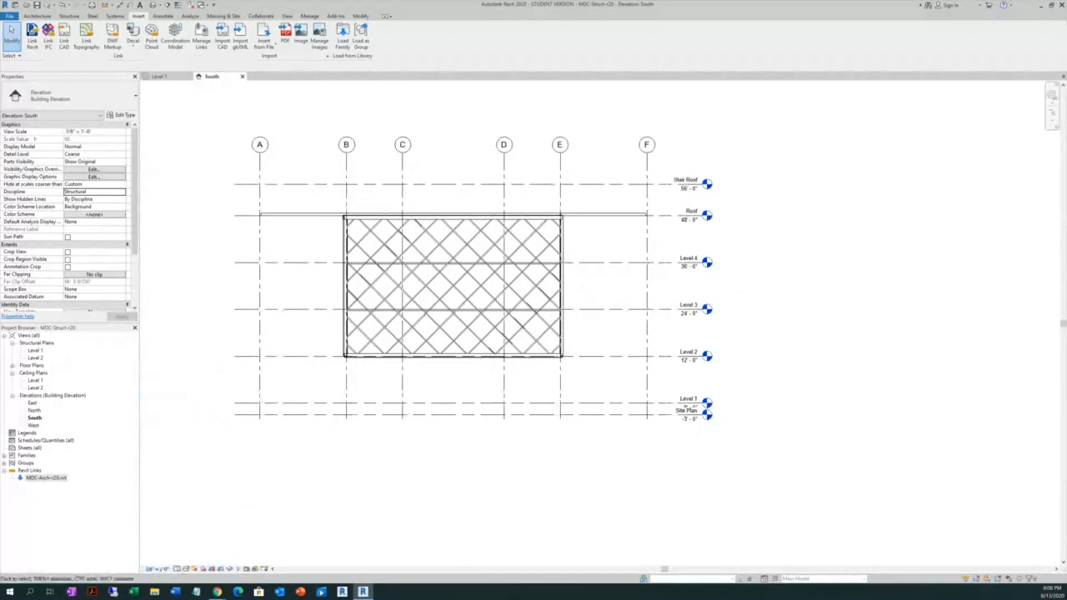
{"action": "left_click", "coordinate": [177, 569]}
{"action": "left_click", "coordinate": [188, 560]}
Extend the aligned Level 1 and Level 2 ends in the South elevation eastward, clear of the linked model's level heads
{"action": "scroll", "coordinate": [750, 372], "scroll_direction": "up", "scroll_amount": 1}
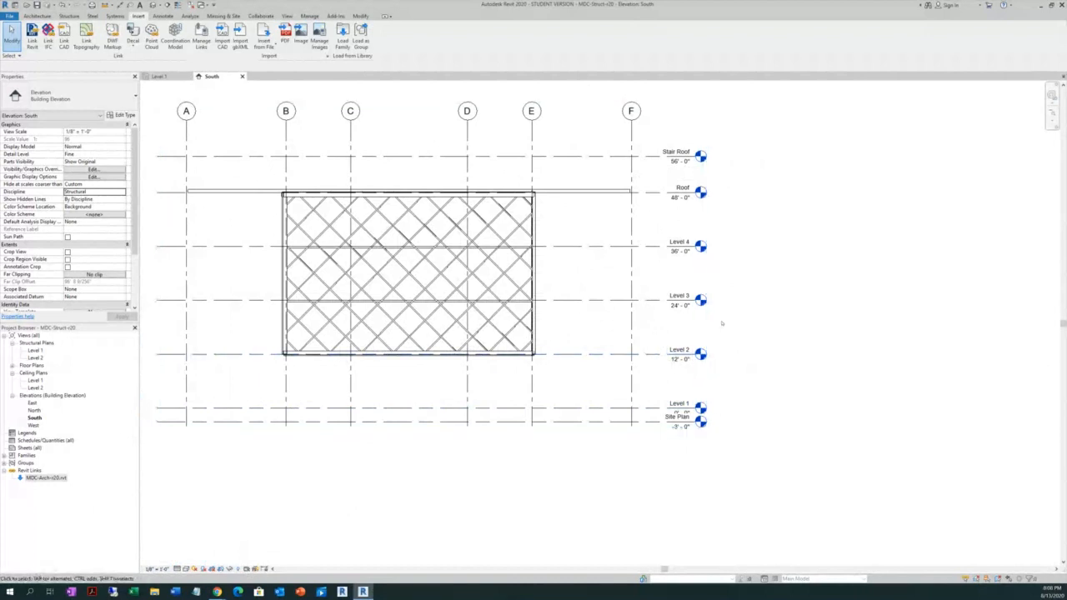
{"action": "scroll", "coordinate": [722, 323], "scroll_direction": "up", "scroll_amount": 1}
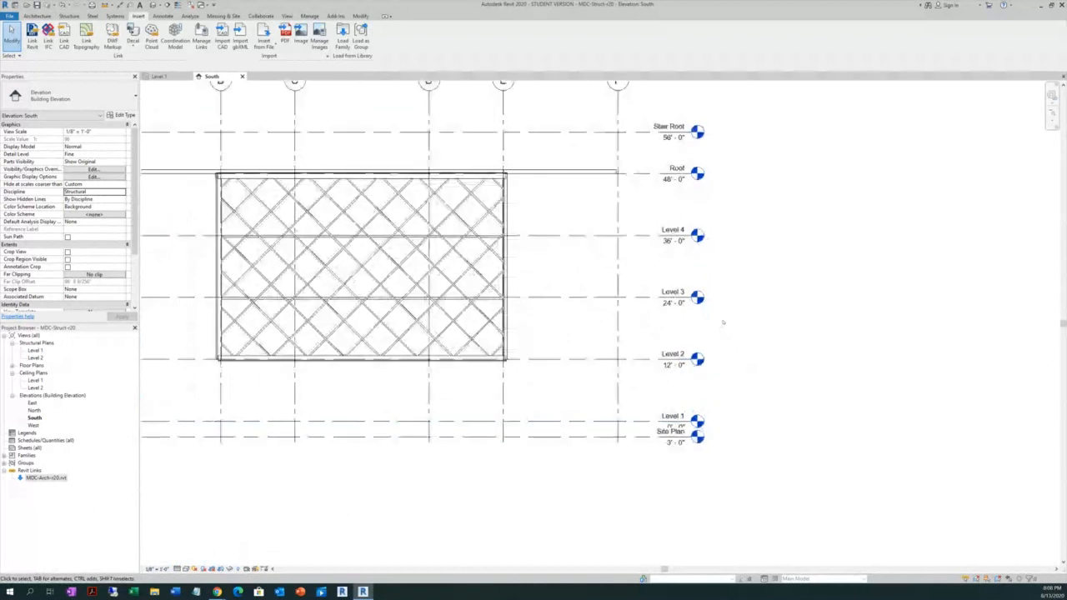
{"action": "scroll", "coordinate": [722, 322], "scroll_direction": "up", "scroll_amount": 1}
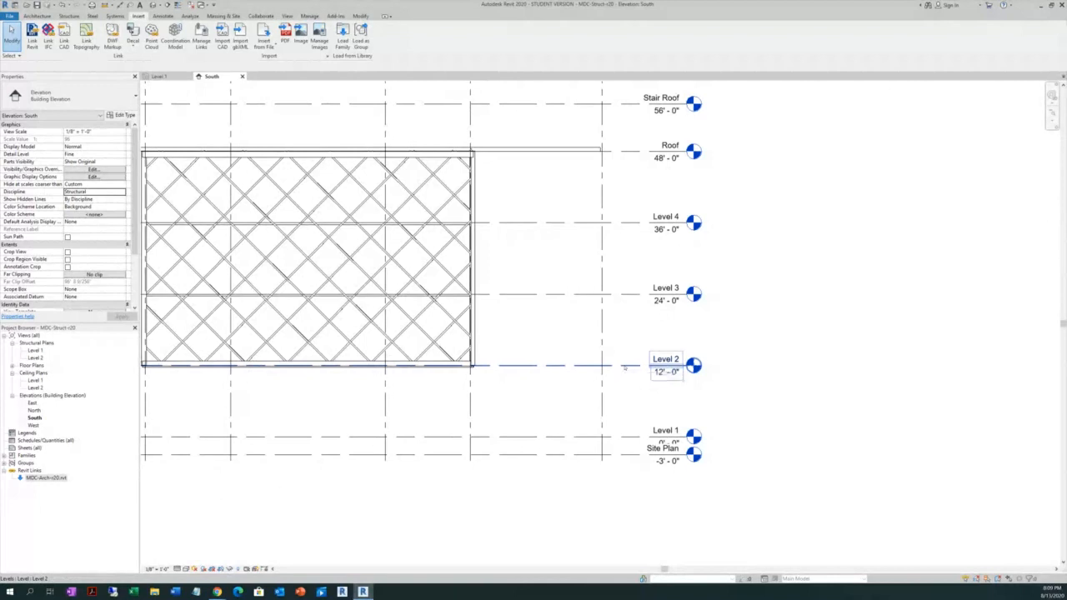
{"action": "left_click", "coordinate": [625, 367]}
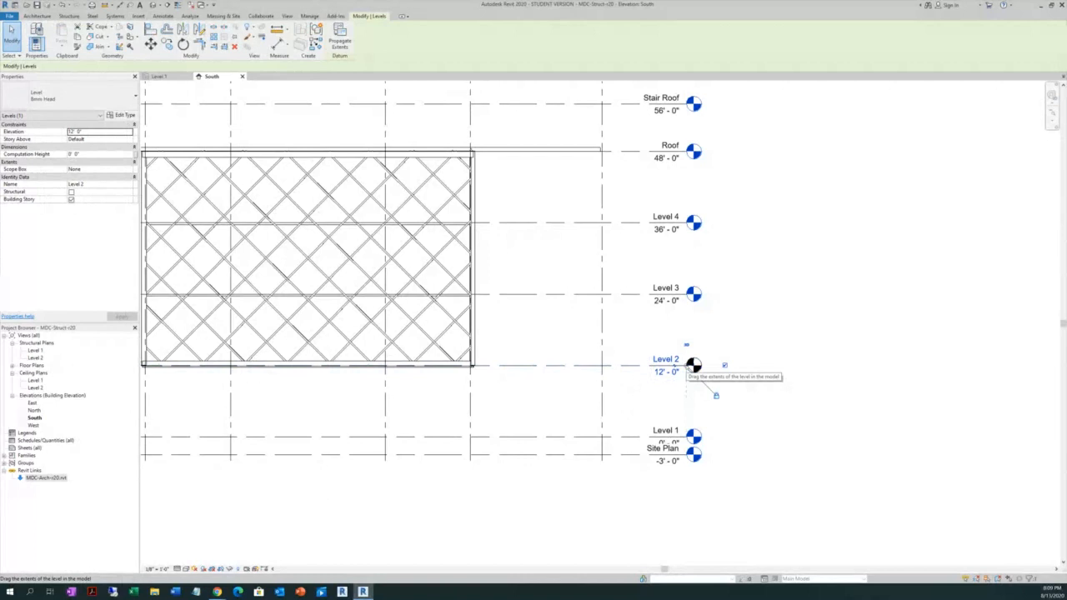
{"action": "left_click_drag", "start_coordinate": [693, 365], "coordinate": [863, 365]}
{"action": "left_click", "coordinate": [781, 480]}
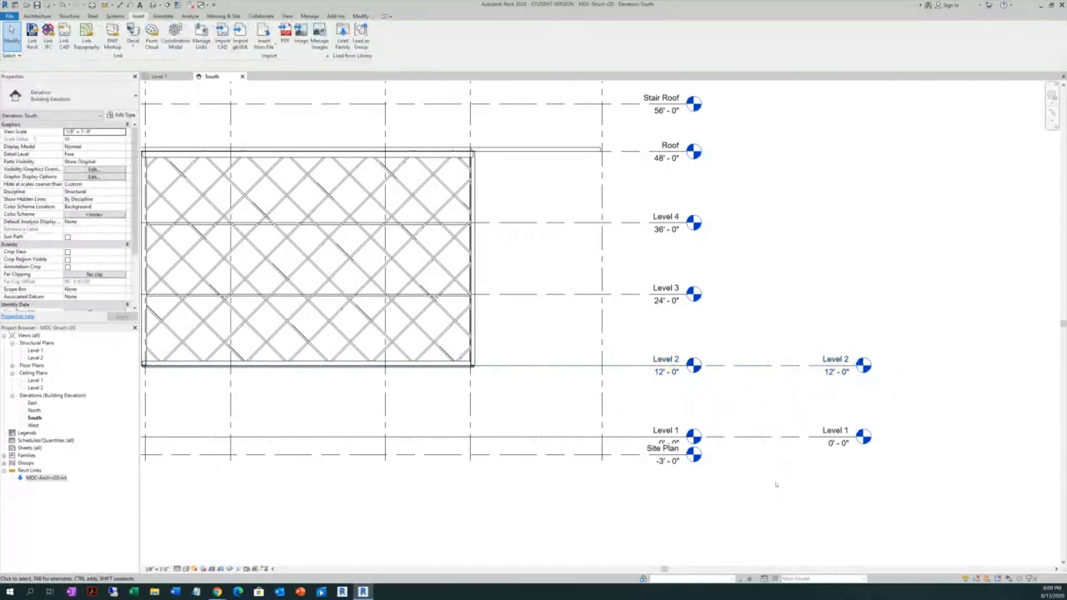
{"action": "scroll", "coordinate": [707, 492], "scroll_direction": "down", "scroll_amount": 1}
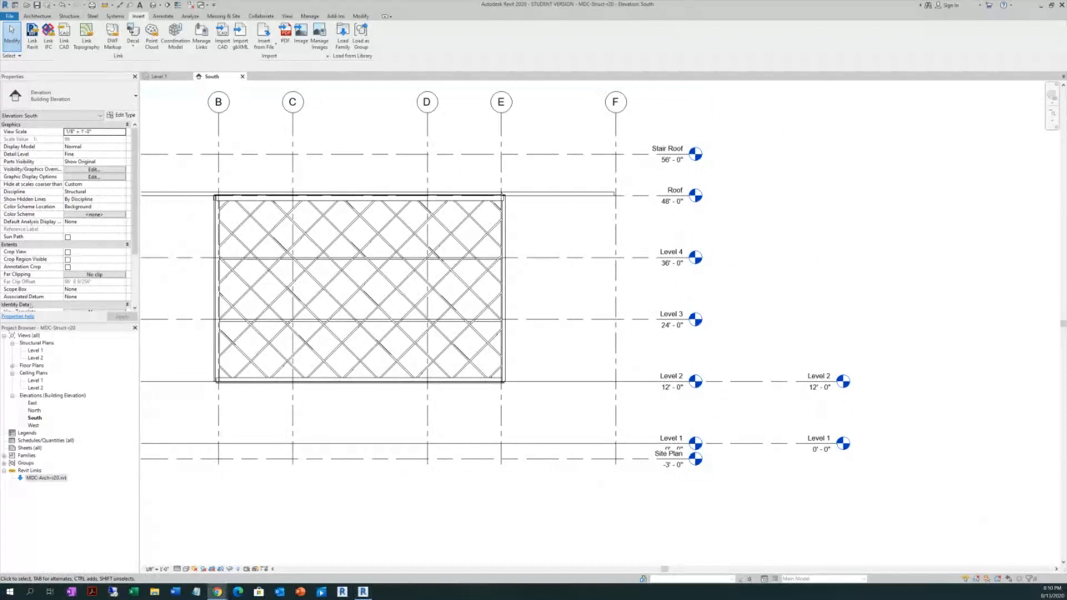
{"action": "scroll", "coordinate": [685, 399], "scroll_direction": "down", "scroll_amount": 1}
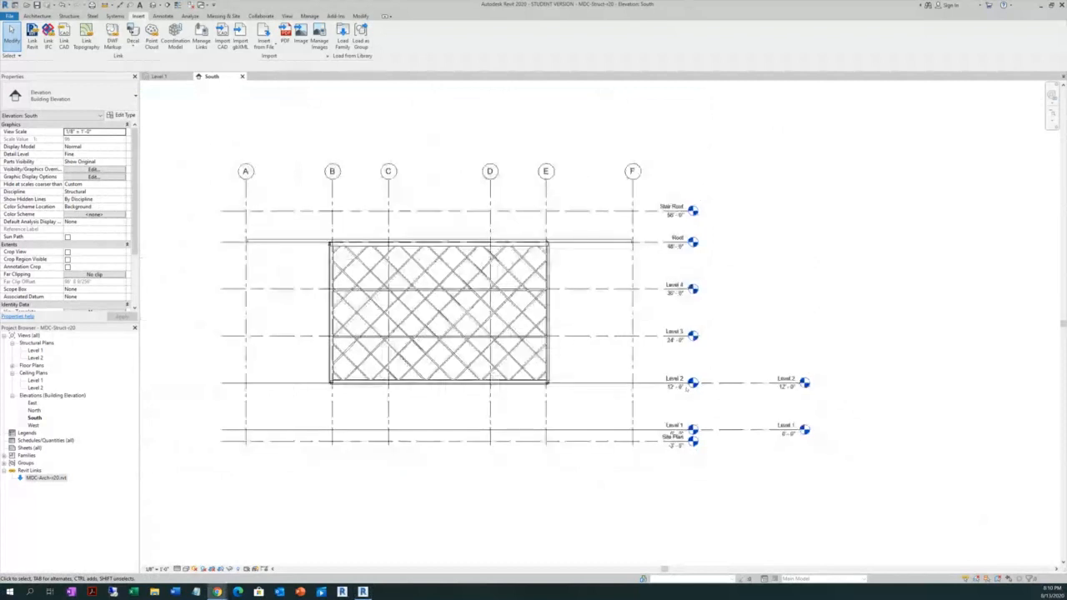
{"action": "scroll", "coordinate": [686, 471], "scroll_direction": "up", "scroll_amount": 1}
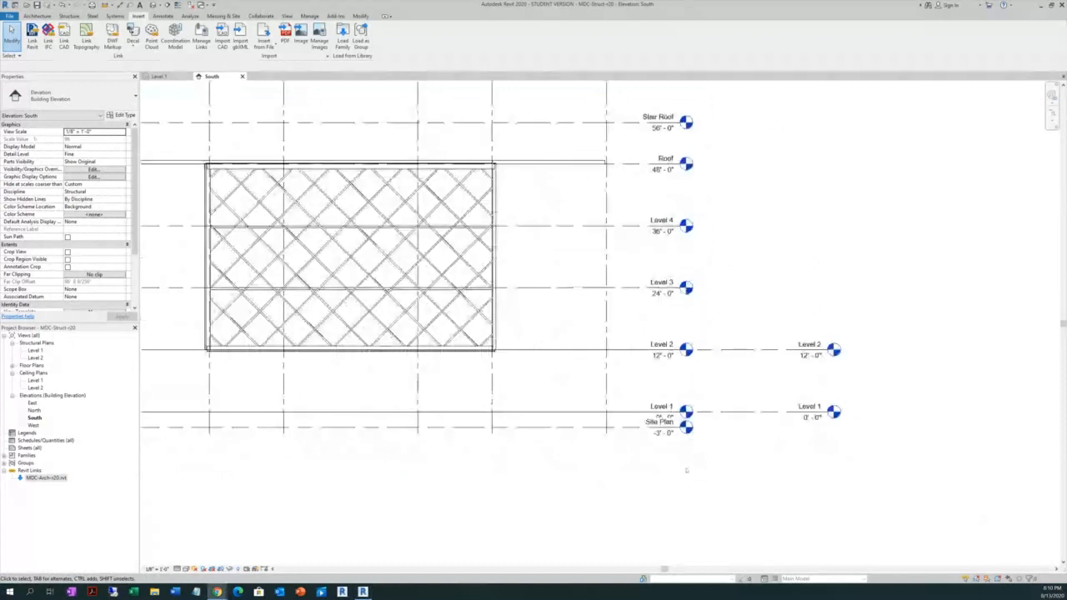
{"action": "scroll", "coordinate": [686, 471], "scroll_direction": "down", "scroll_amount": 1}
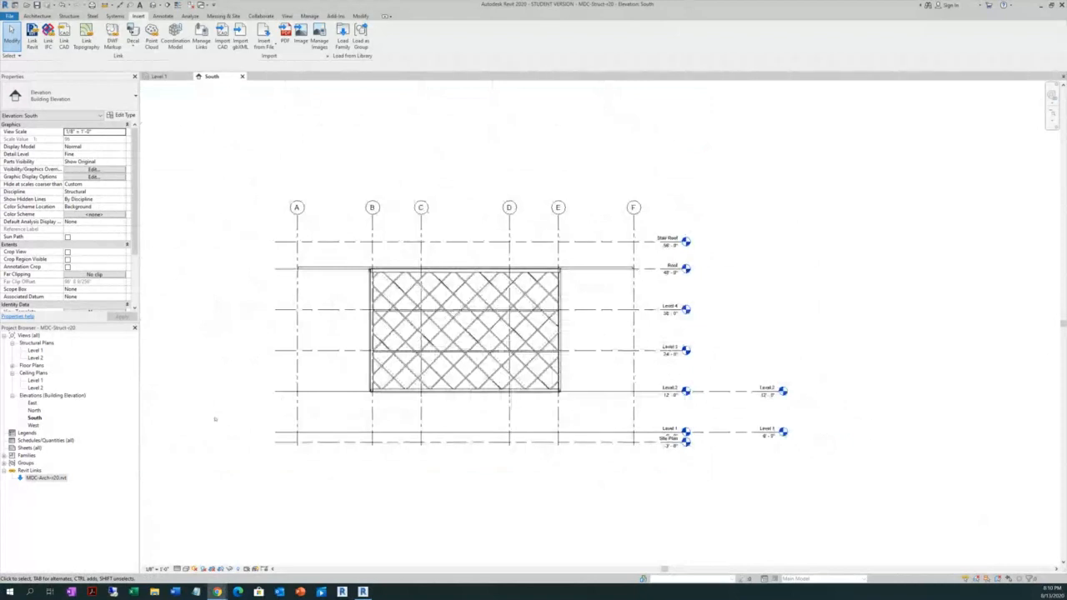
{"action": "scroll", "coordinate": [352, 189], "scroll_direction": "up", "scroll_amount": 1}
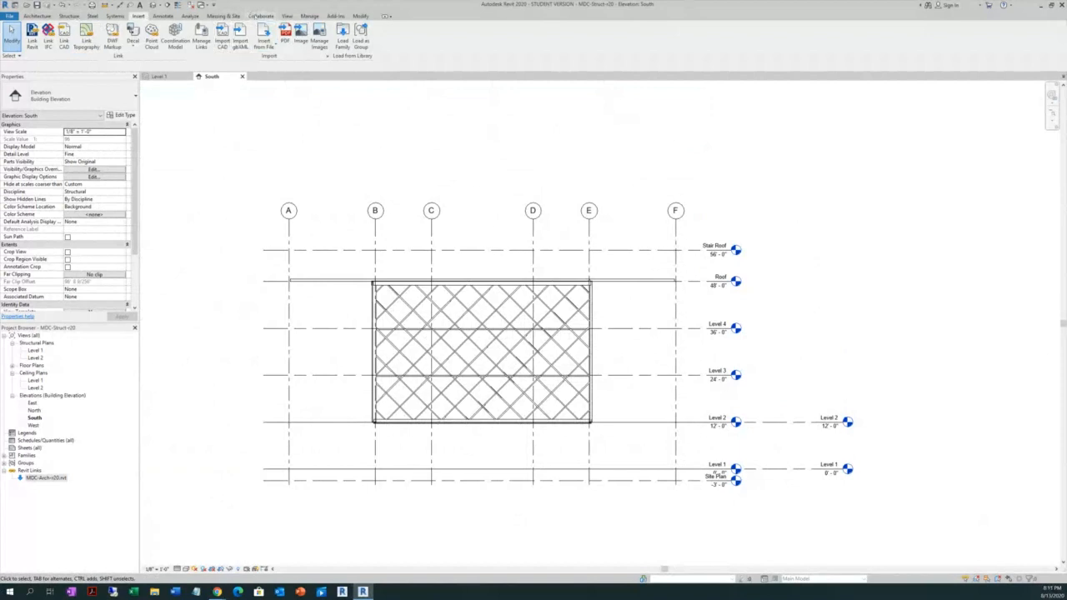
Start Copy/Monitor on the linked architectural model from the South elevation
{"action": "left_click", "coordinate": [258, 15]}
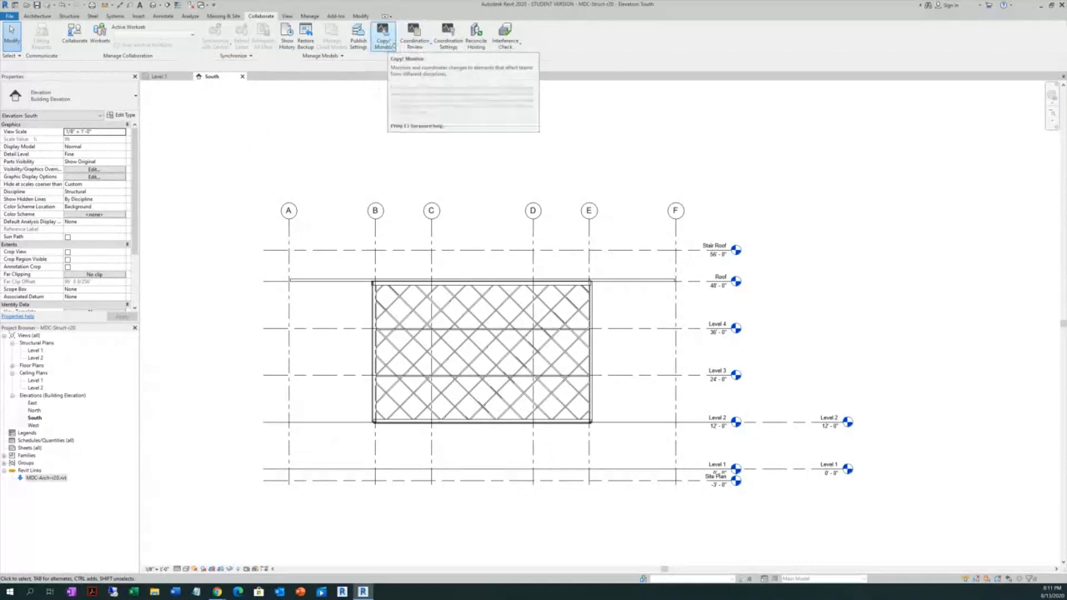
{"action": "left_click", "coordinate": [393, 45]}
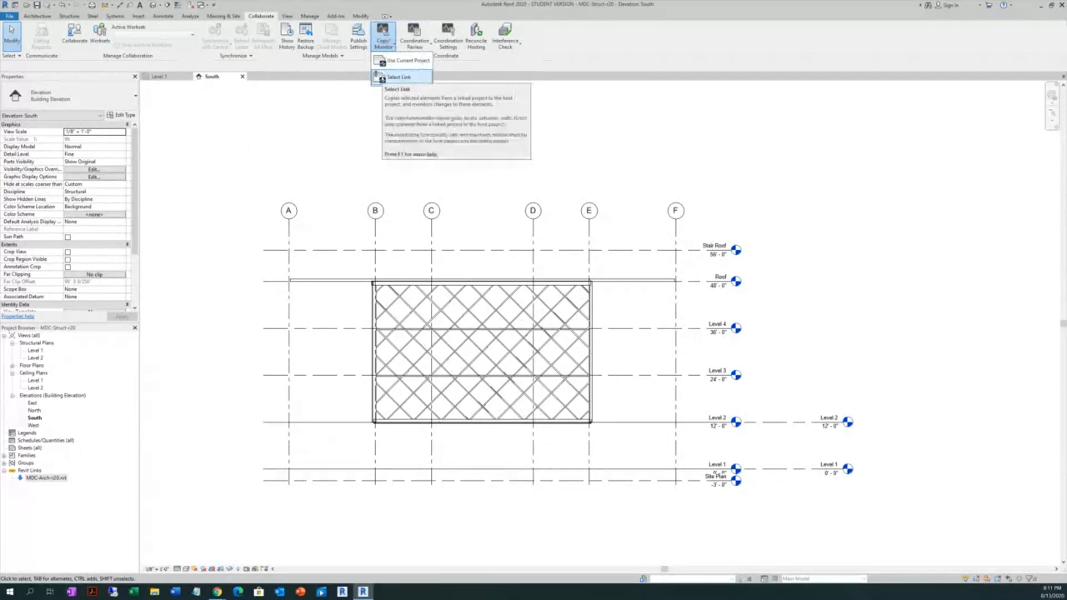
{"action": "left_click", "coordinate": [379, 38]}
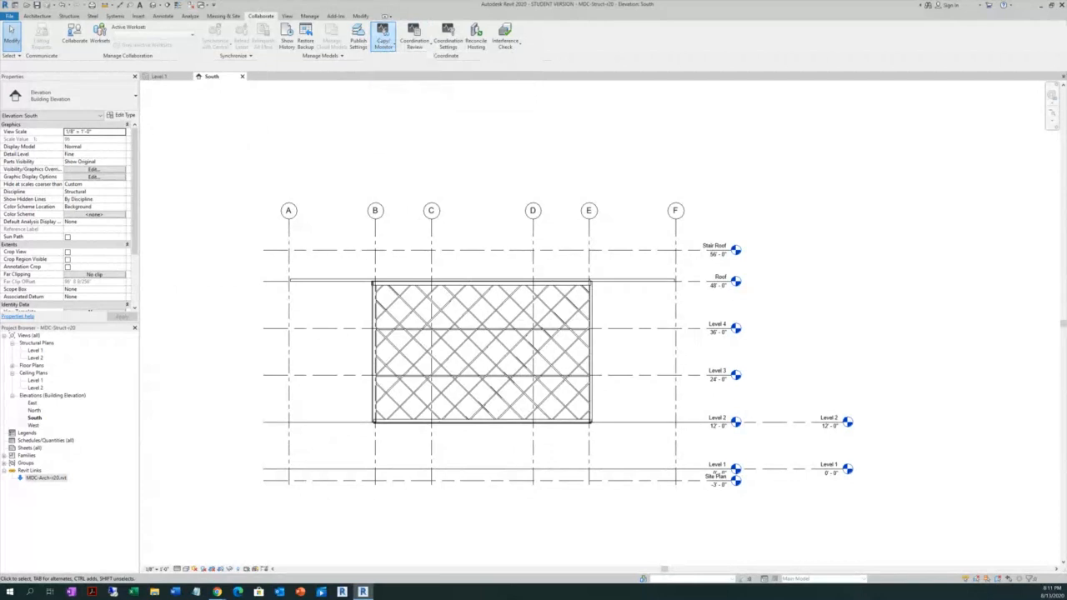
{"action": "left_click", "coordinate": [384, 43]}
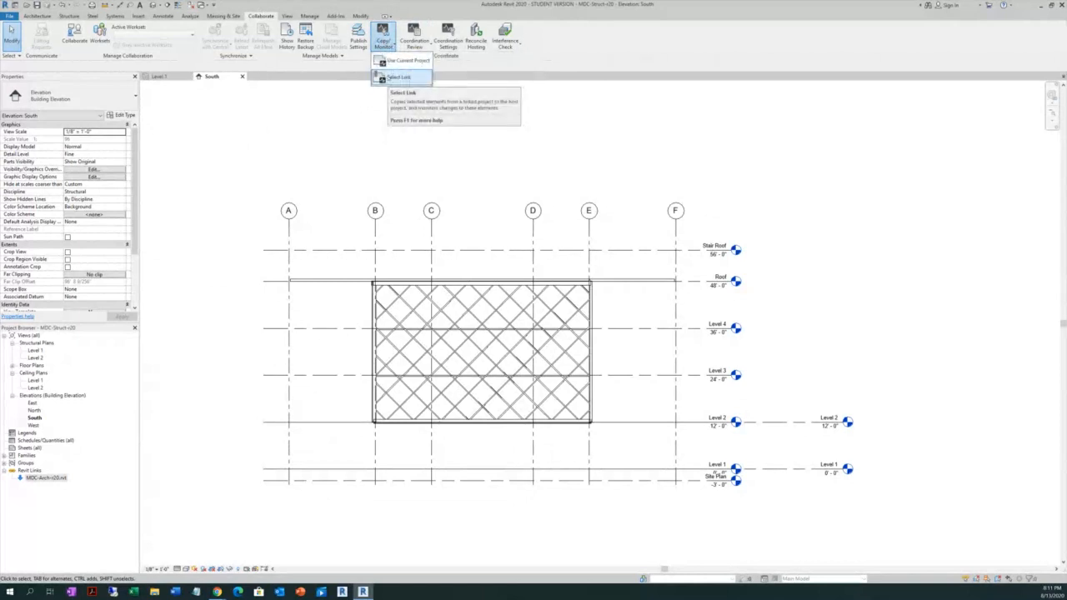
{"action": "left_click", "coordinate": [397, 77]}
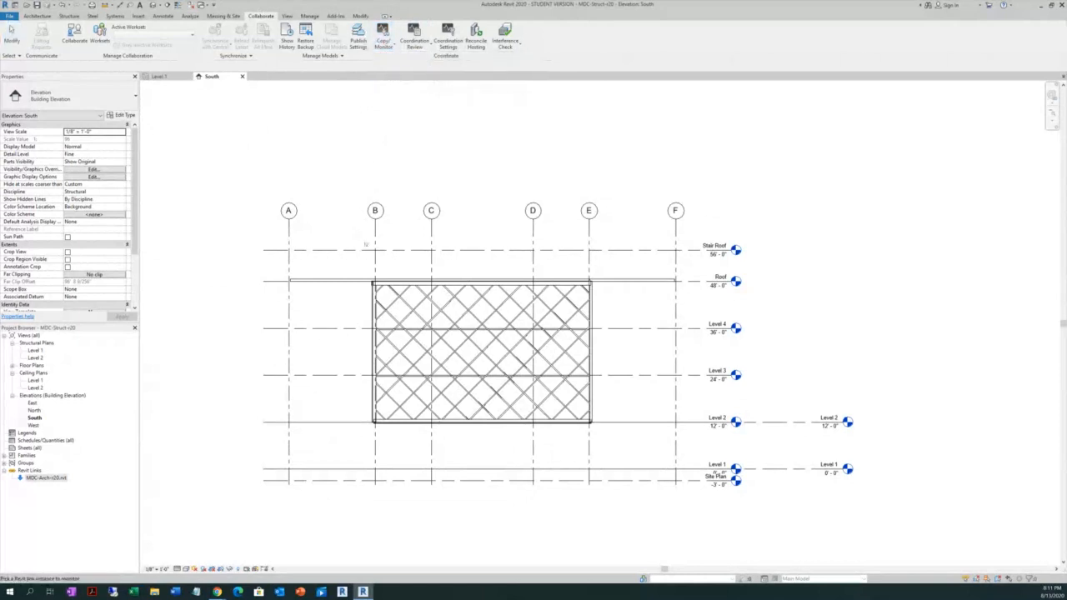
{"action": "left_click", "coordinate": [355, 252]}
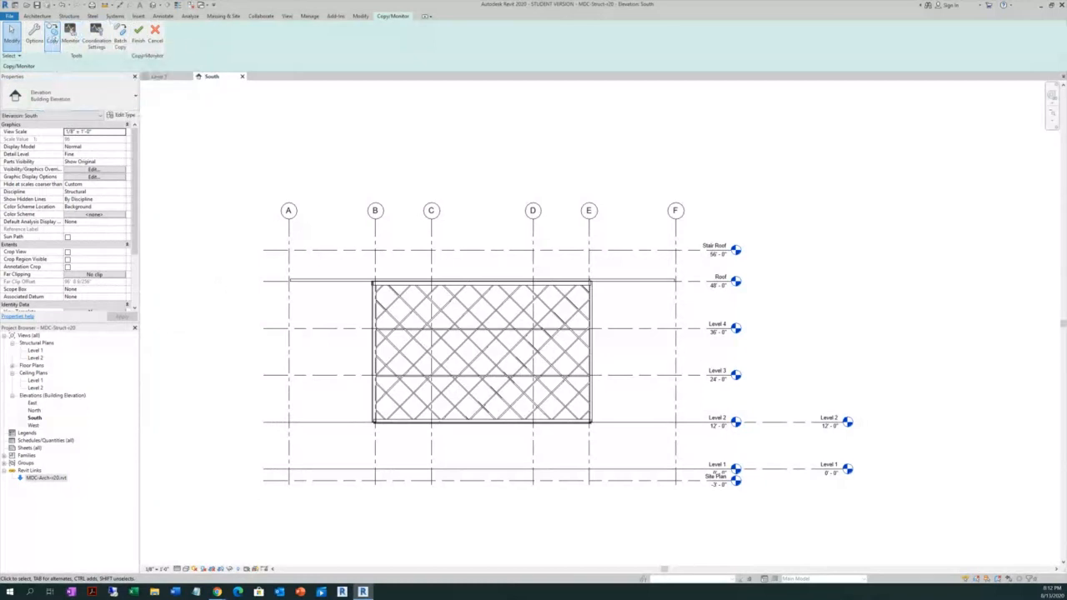
Begin a multiple-element Copy and select everything in the linked model across the whole South elevation
{"action": "left_click", "coordinate": [52, 38]}
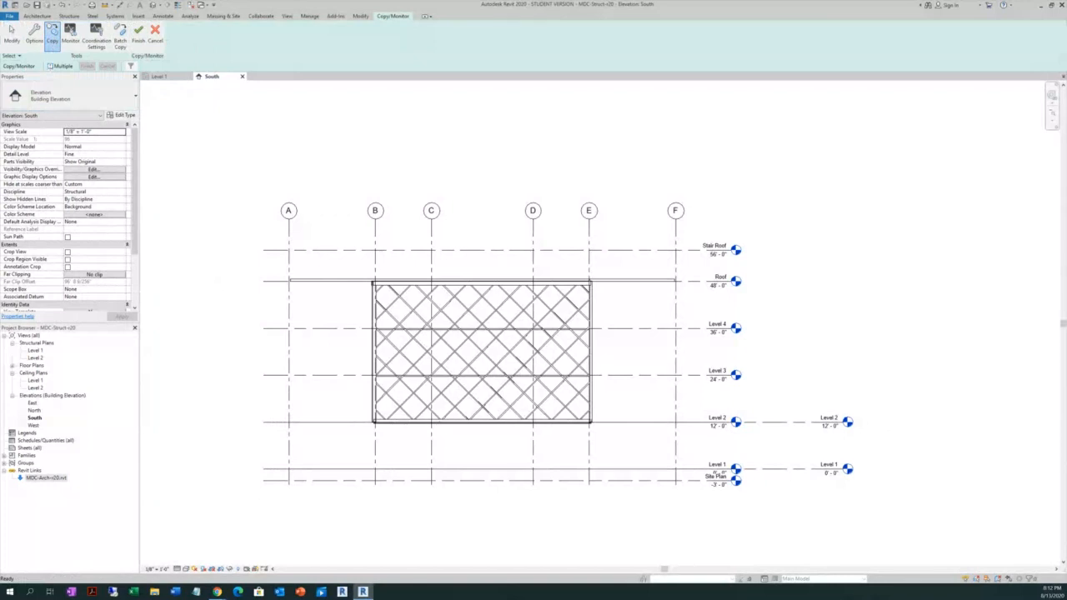
{"action": "left_click", "coordinate": [50, 66]}
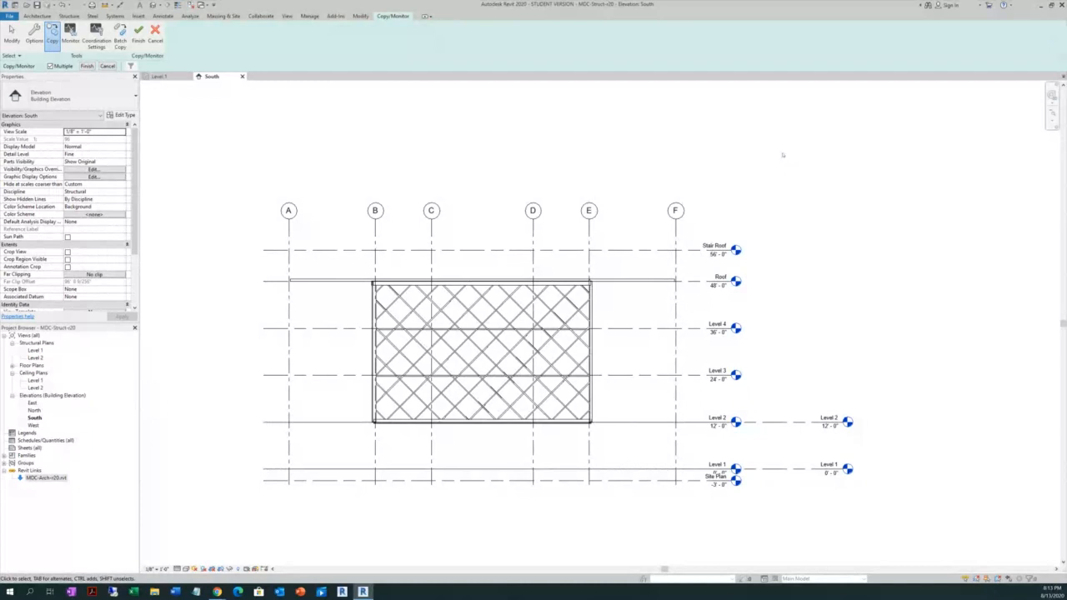
{"action": "left_click_drag", "start_coordinate": [781, 154], "coordinate": [217, 540]}
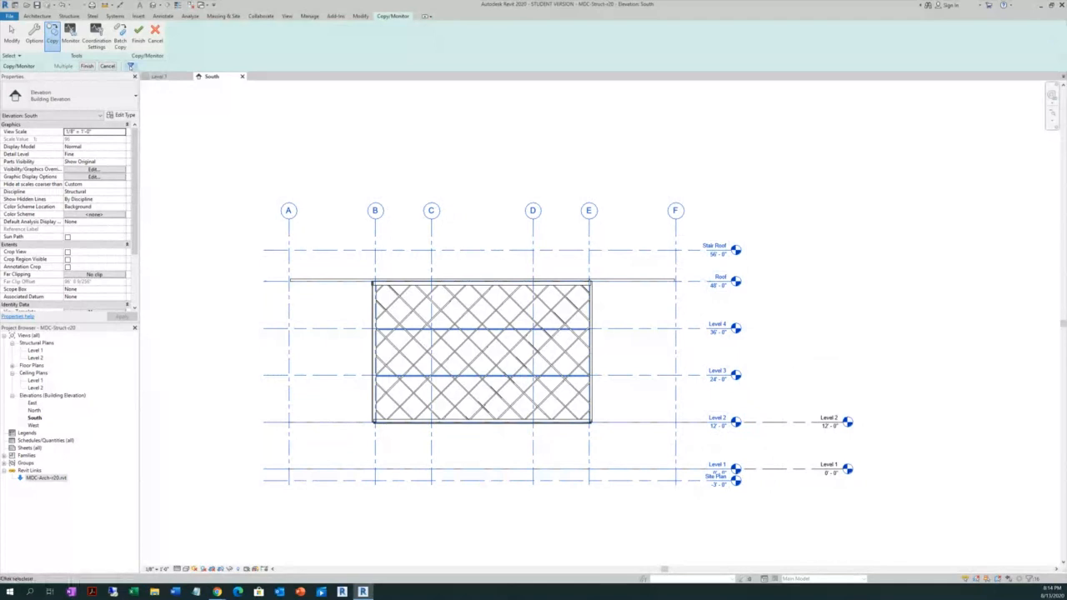
Filter the Copy selection to the Grids and Levels categories only, leaving out Floors
{"action": "left_click", "coordinate": [130, 66]}
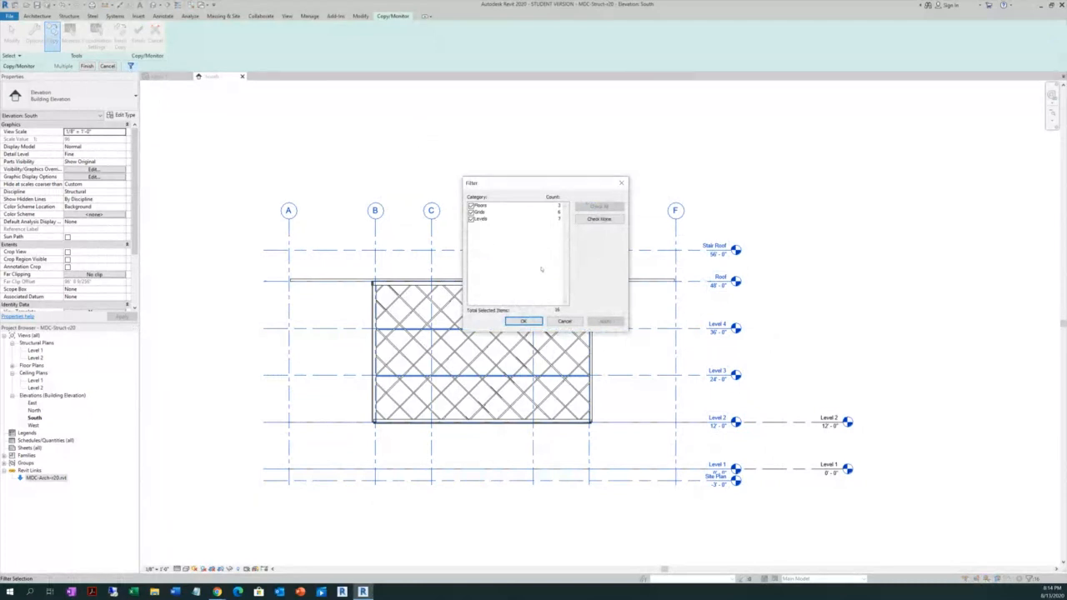
{"action": "left_click", "coordinate": [606, 219]}
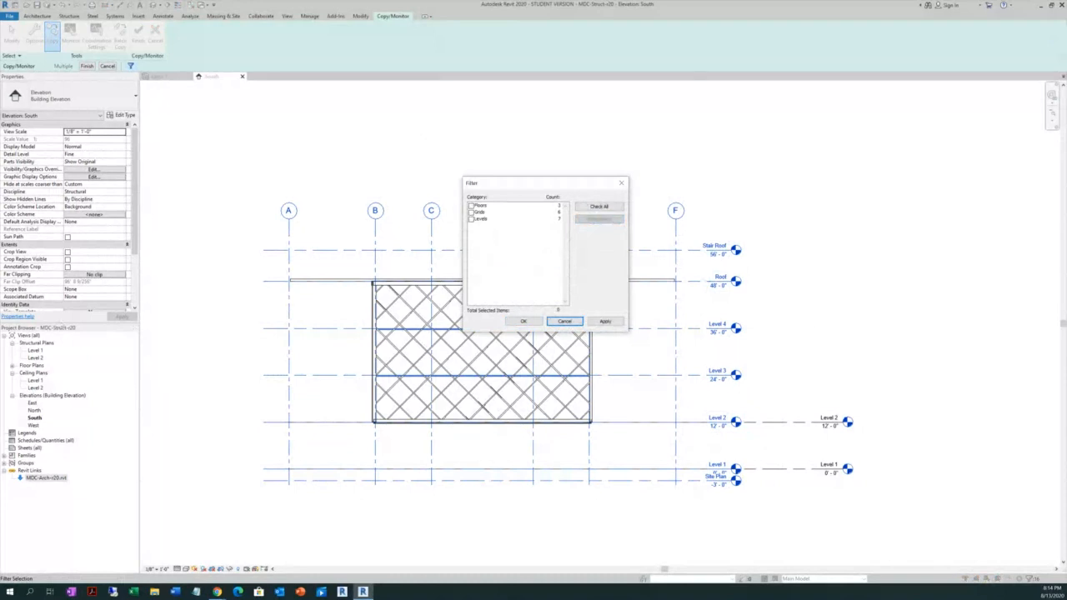
{"action": "key", "text": "alt+Tab"}
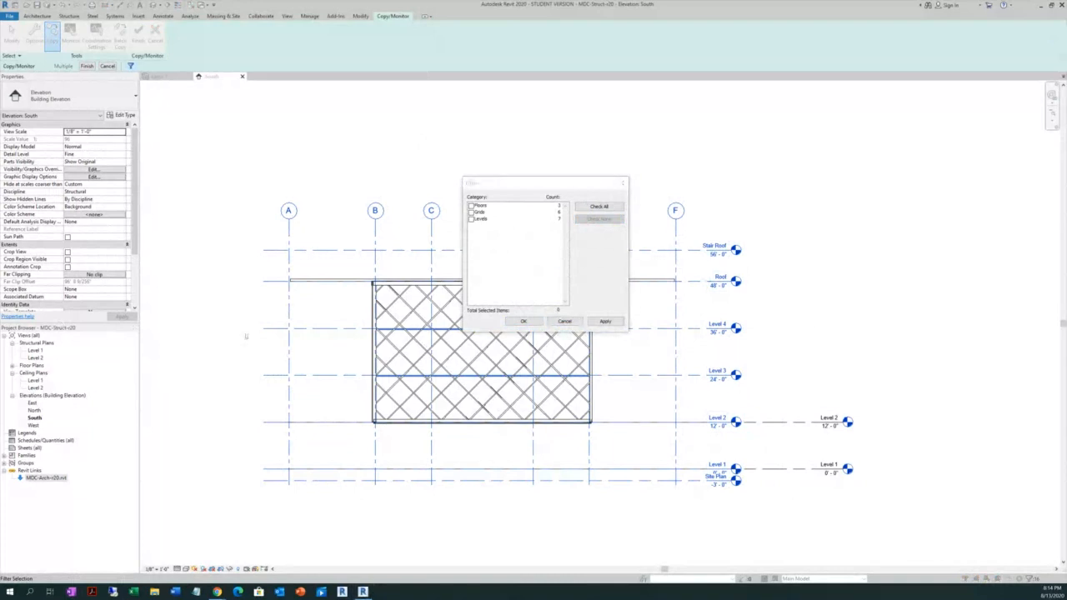
{"action": "key", "text": "alt+Tab"}
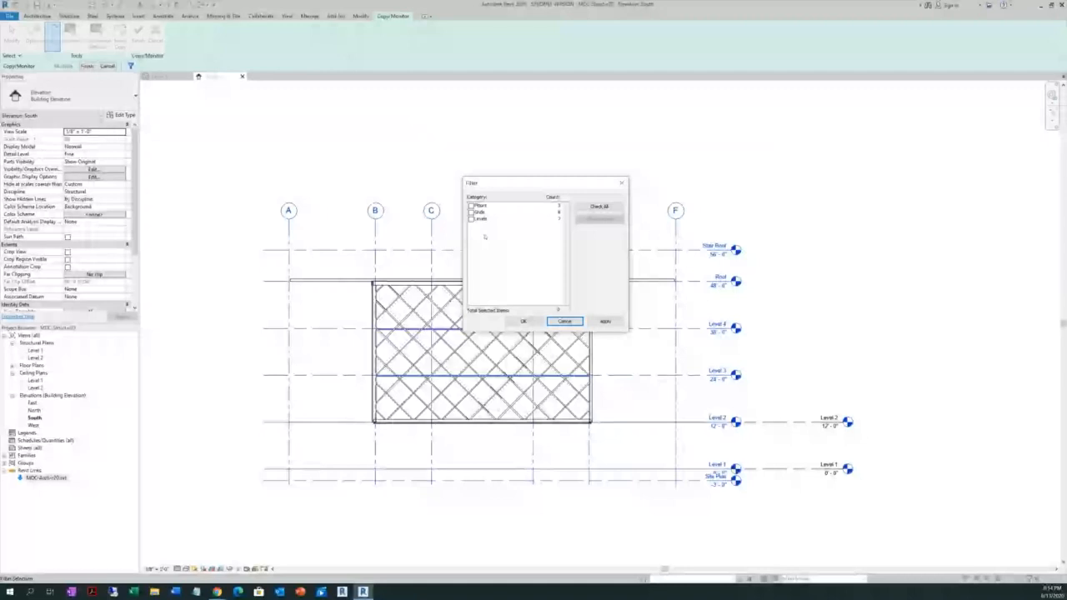
{"action": "left_click", "coordinate": [471, 212]}
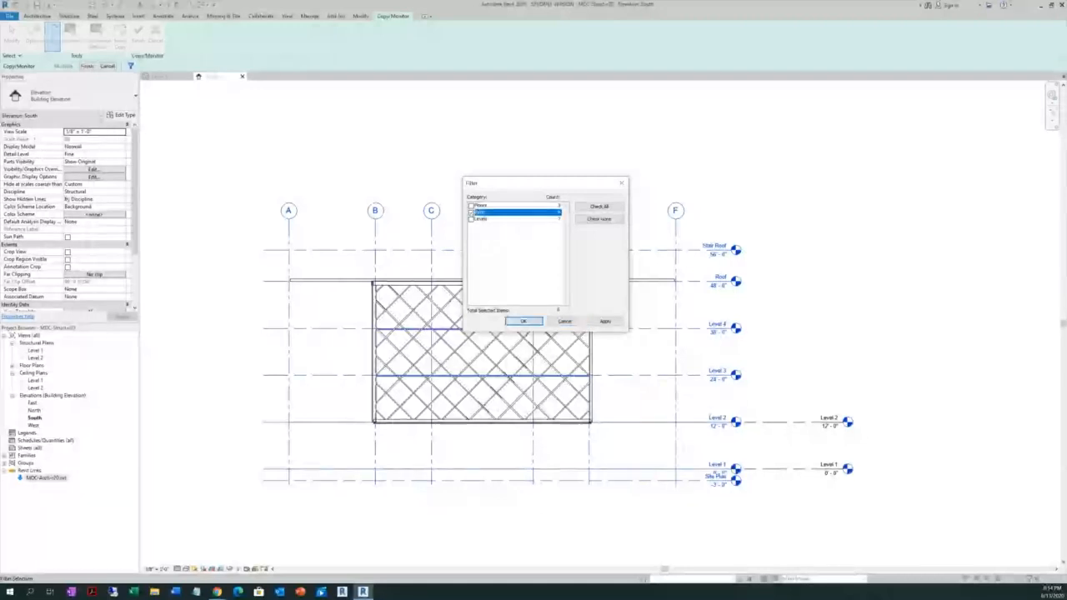
{"action": "left_click", "coordinate": [471, 213]}
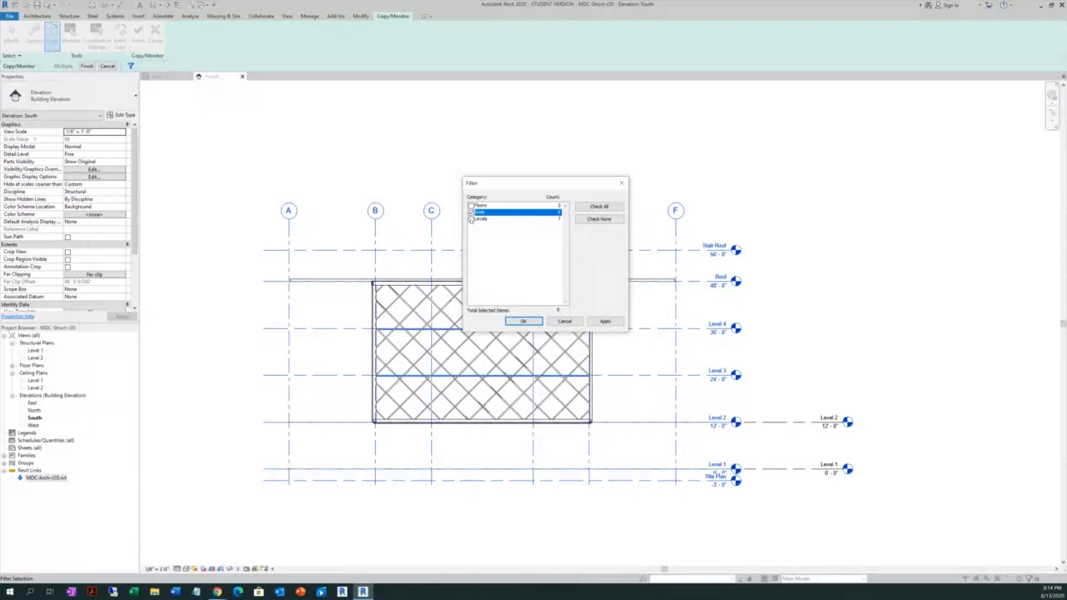
{"action": "left_click", "coordinate": [471, 219]}
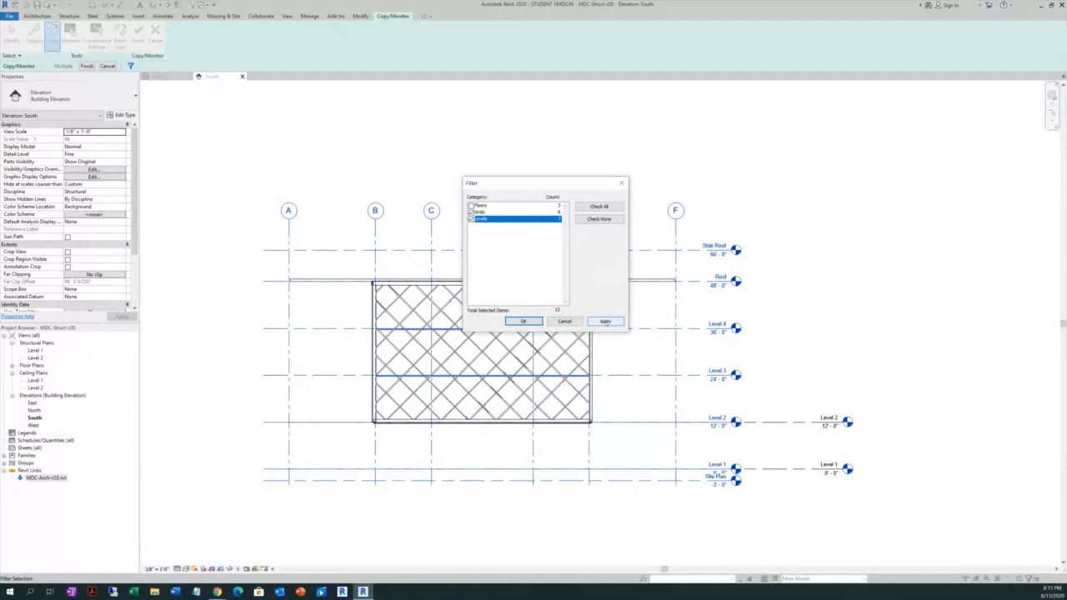
{"action": "left_click", "coordinate": [606, 322]}
{"action": "left_click", "coordinate": [523, 321]}
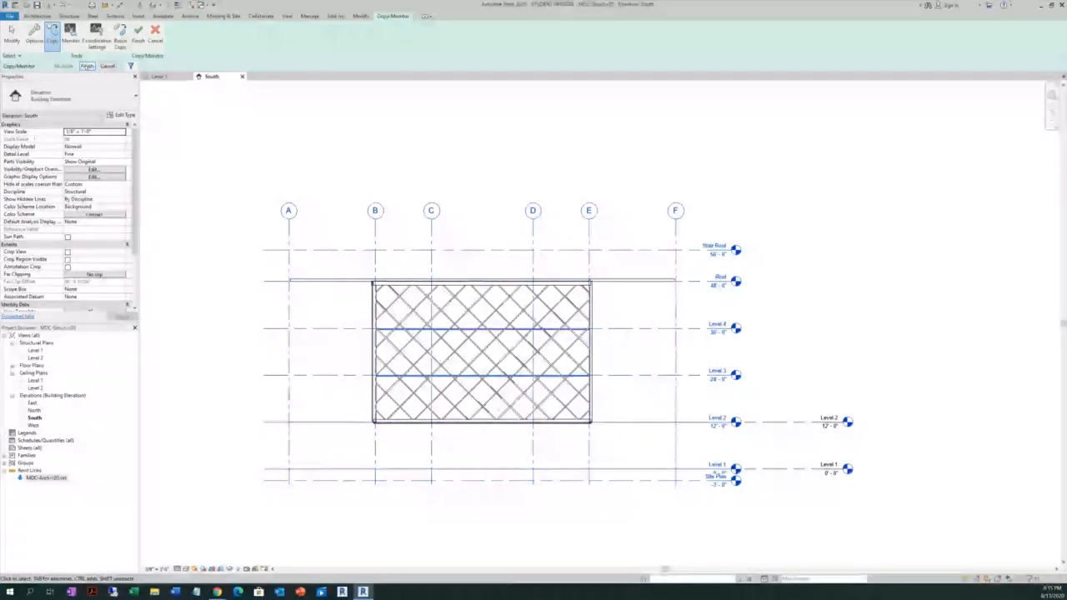
Copy and monitor the filtered grids and levels, and finish the Copy/Monitor session
{"action": "left_click", "coordinate": [86, 66]}
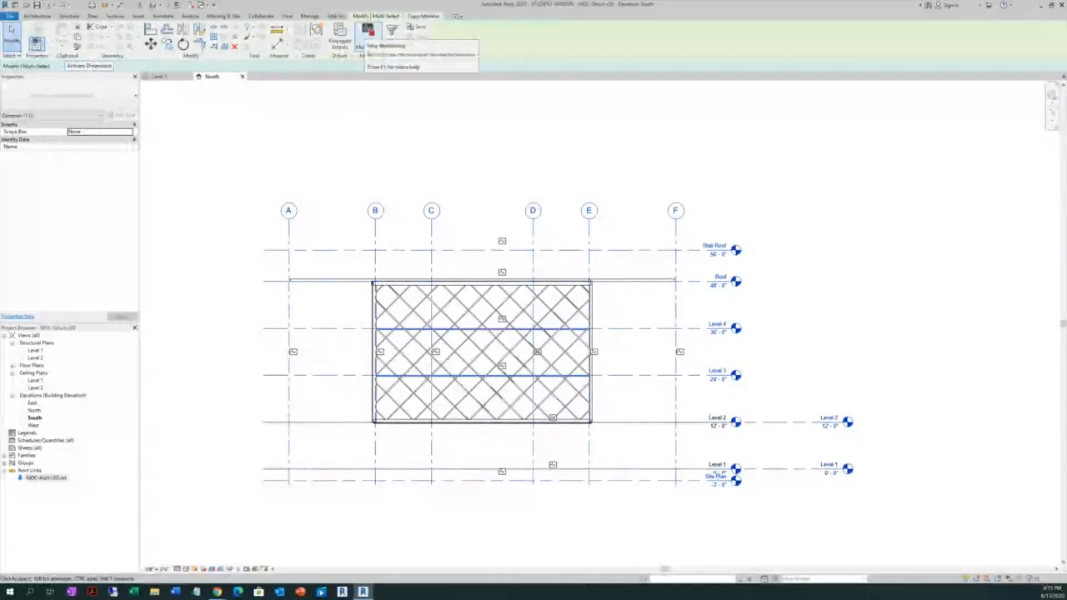
{"action": "left_click", "coordinate": [367, 32]}
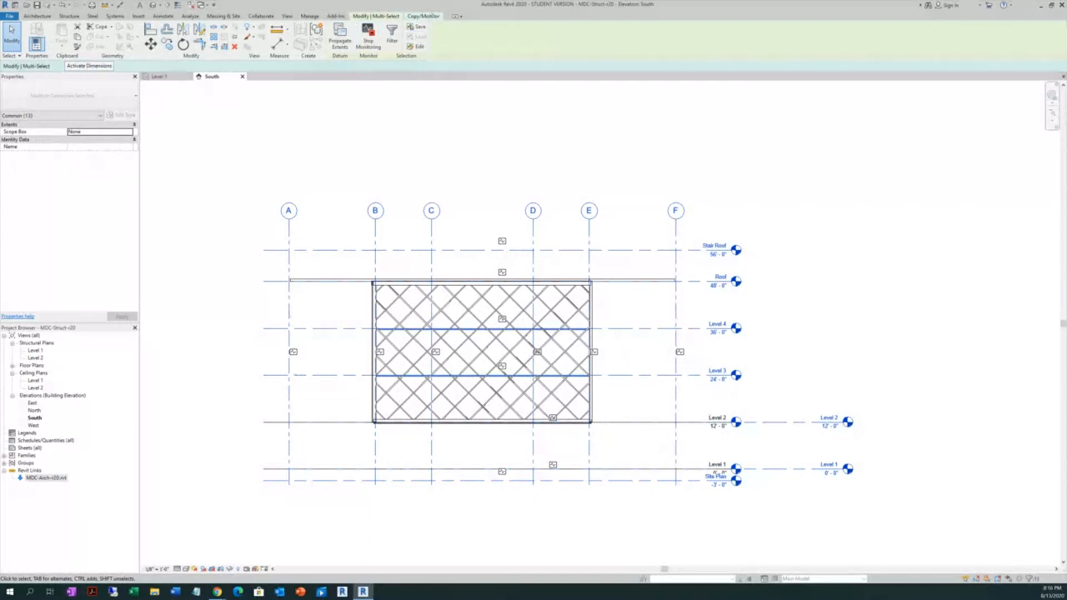
{"action": "left_click", "coordinate": [425, 15]}
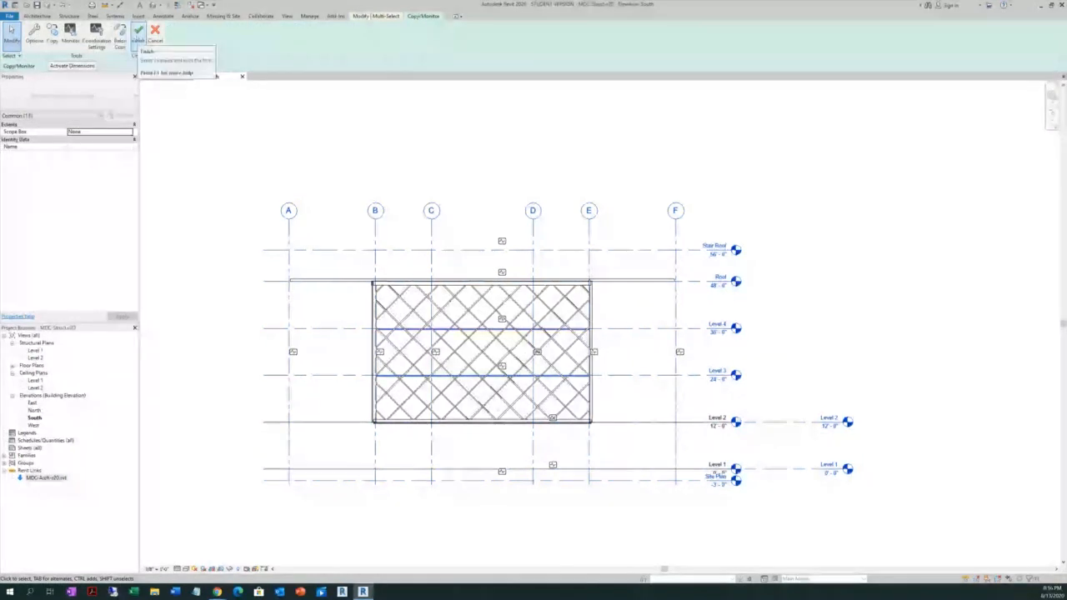
{"action": "left_click", "coordinate": [137, 33]}
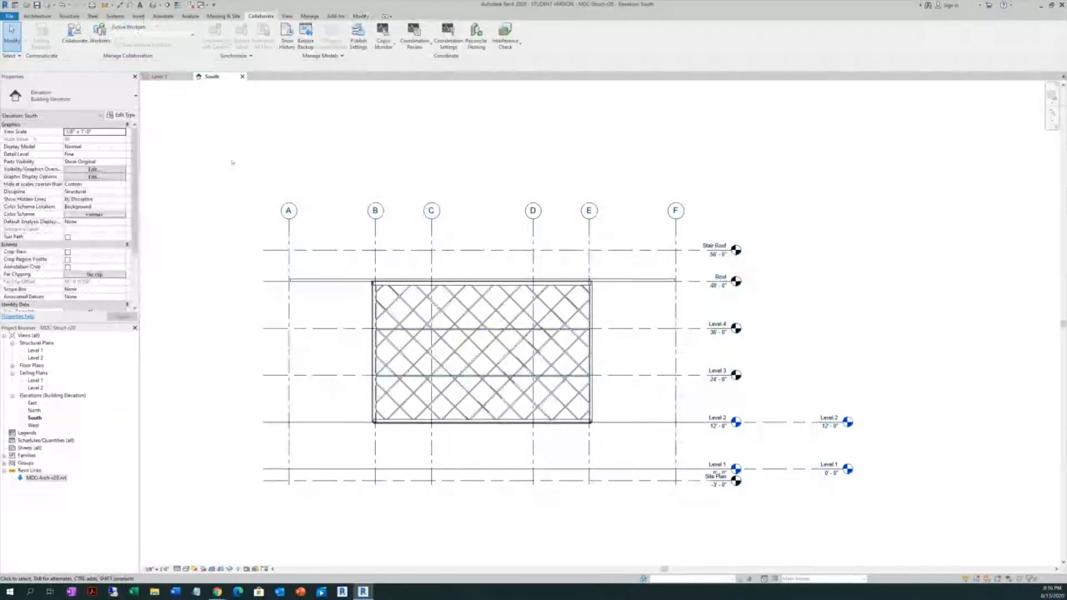
Extend the aligned ends of the copied Stair Roof, Roof, Level 4, Level 3 and Site Plan levels eastward, clear of the linked level heads
{"action": "left_click", "coordinate": [311, 250]}
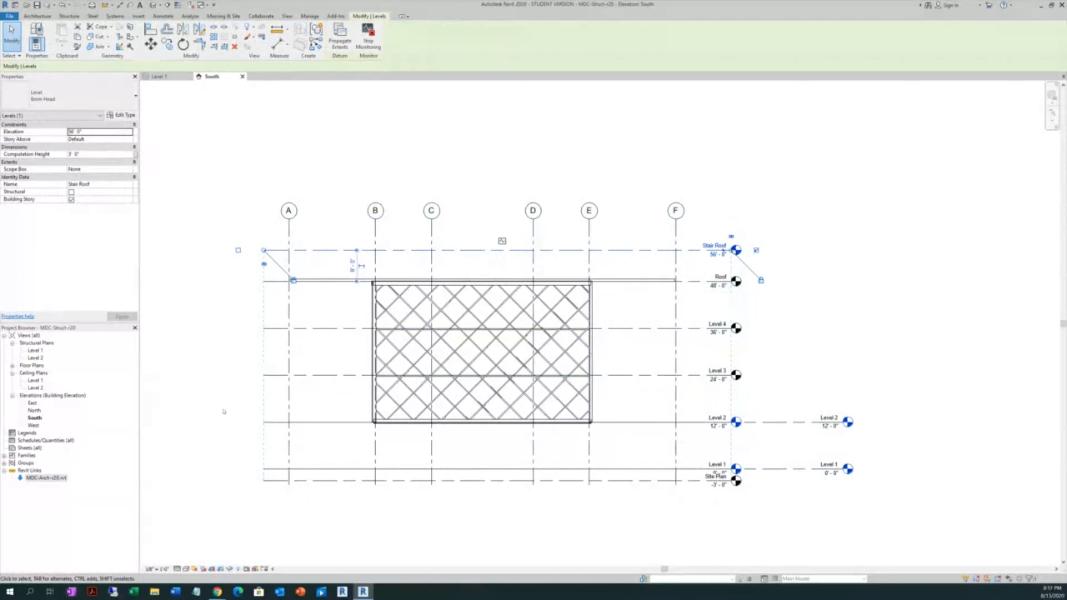
{"action": "left_click", "coordinate": [223, 411]}
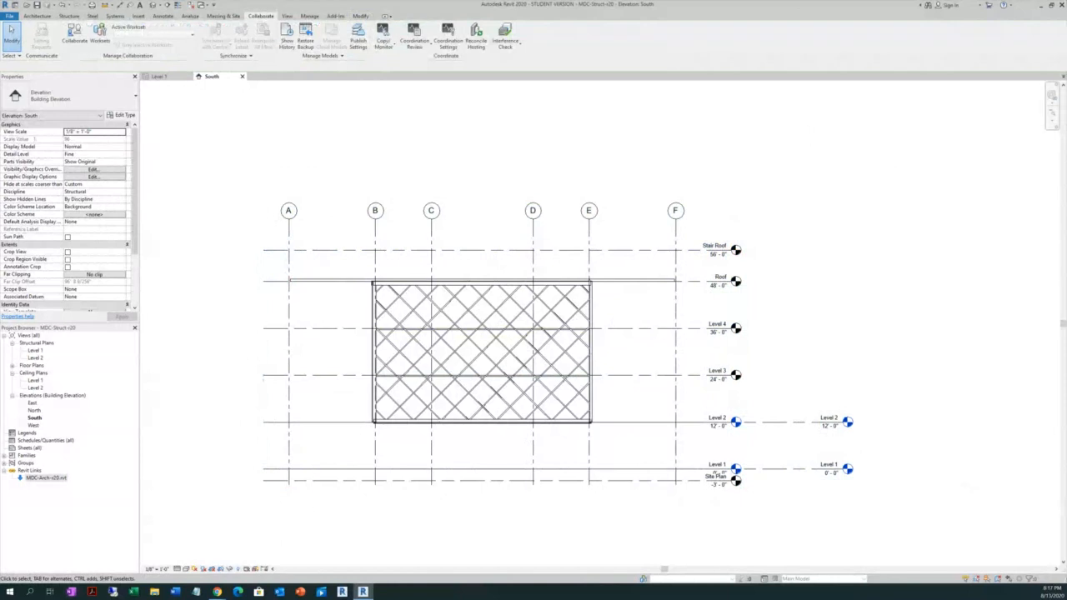
{"action": "scroll", "coordinate": [674, 497], "scroll_direction": "down", "scroll_amount": 1}
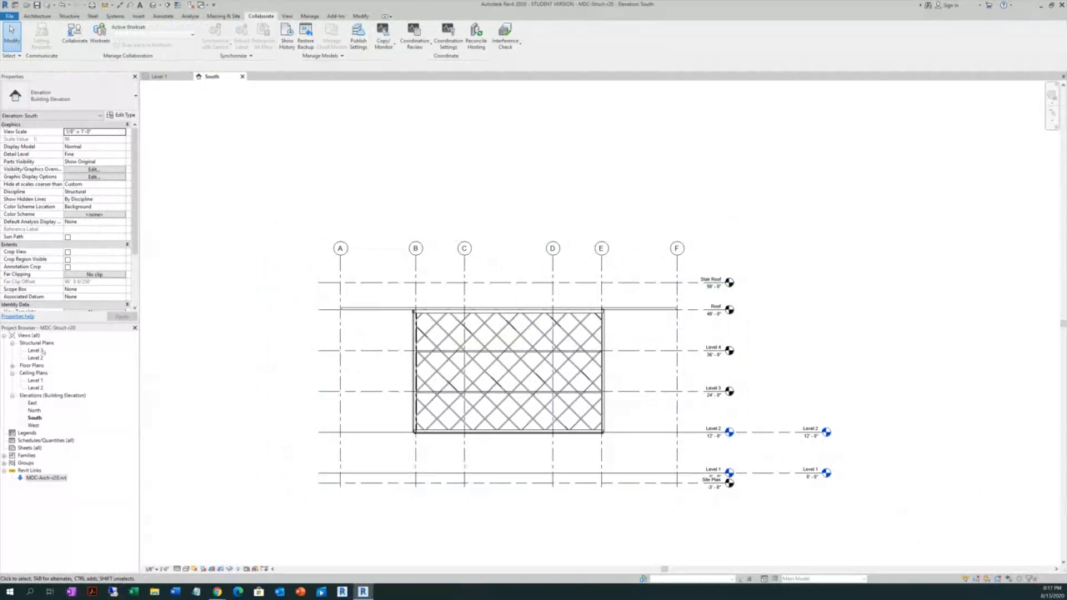
{"action": "left_click", "coordinate": [41, 352]}
{"action": "left_click", "coordinate": [688, 285]}
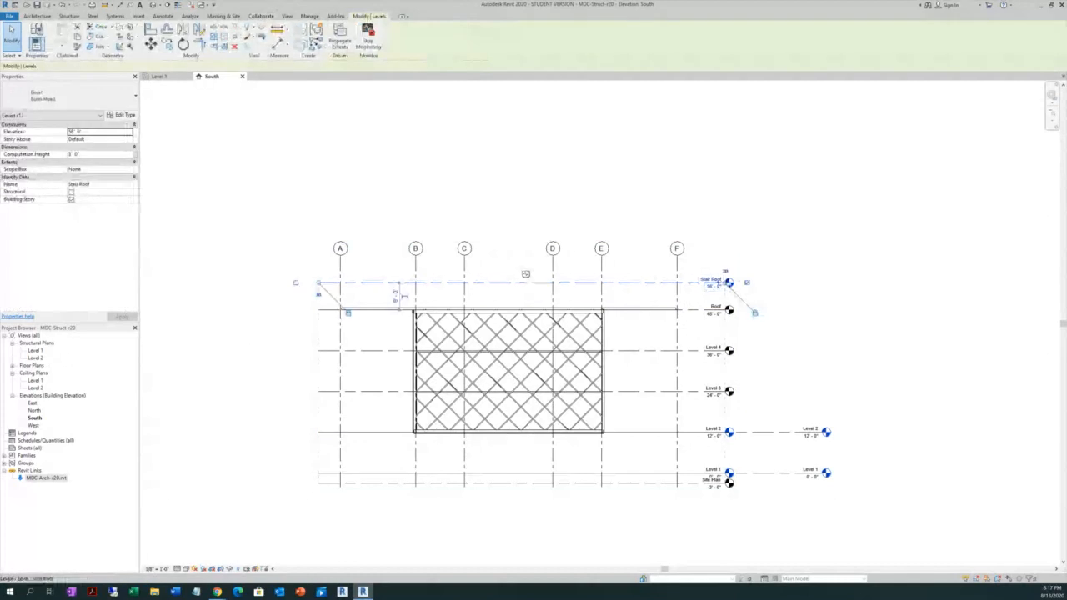
{"action": "left_click_drag", "start_coordinate": [730, 283], "coordinate": [792, 283]}
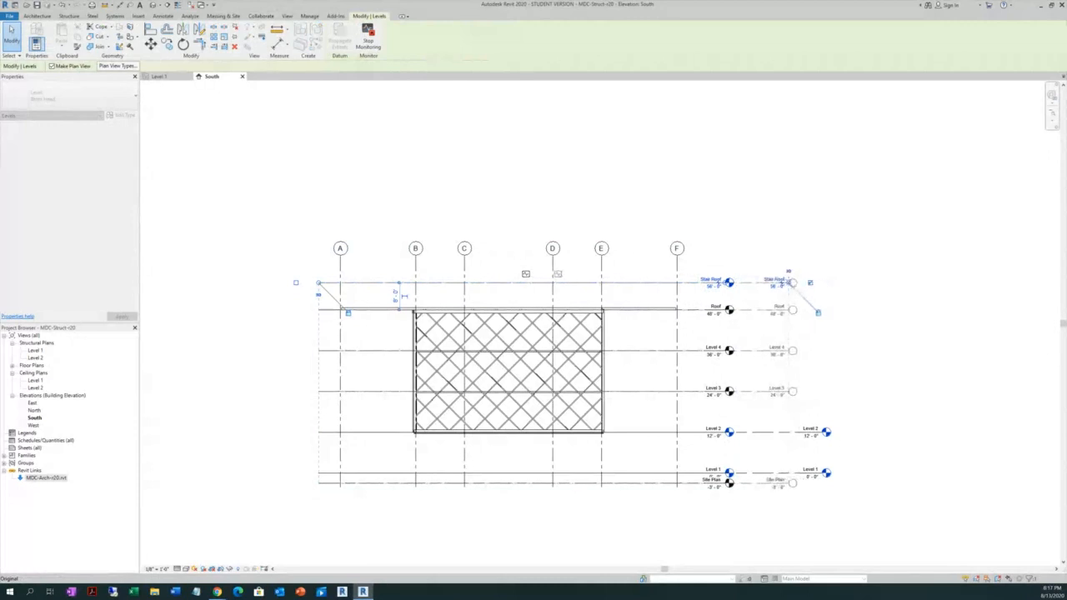
{"action": "left_click", "coordinate": [893, 309]}
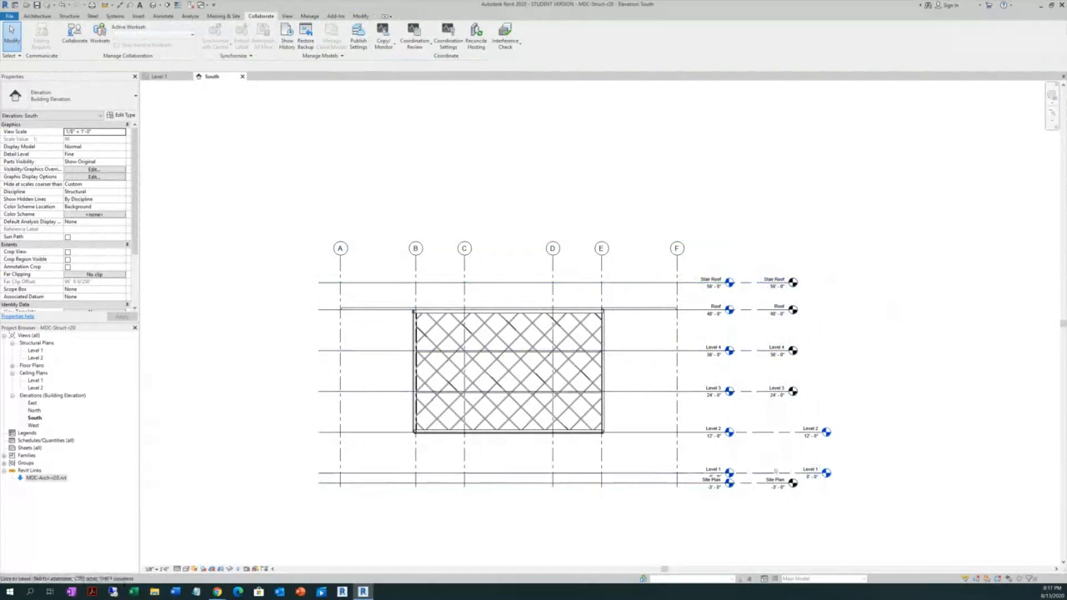
Create structural plan views for Level 3, Level 4, Roof, Site Plan and Stair Roof without duplicating existing views
{"action": "scroll", "coordinate": [771, 469], "scroll_direction": "up", "scroll_amount": 1}
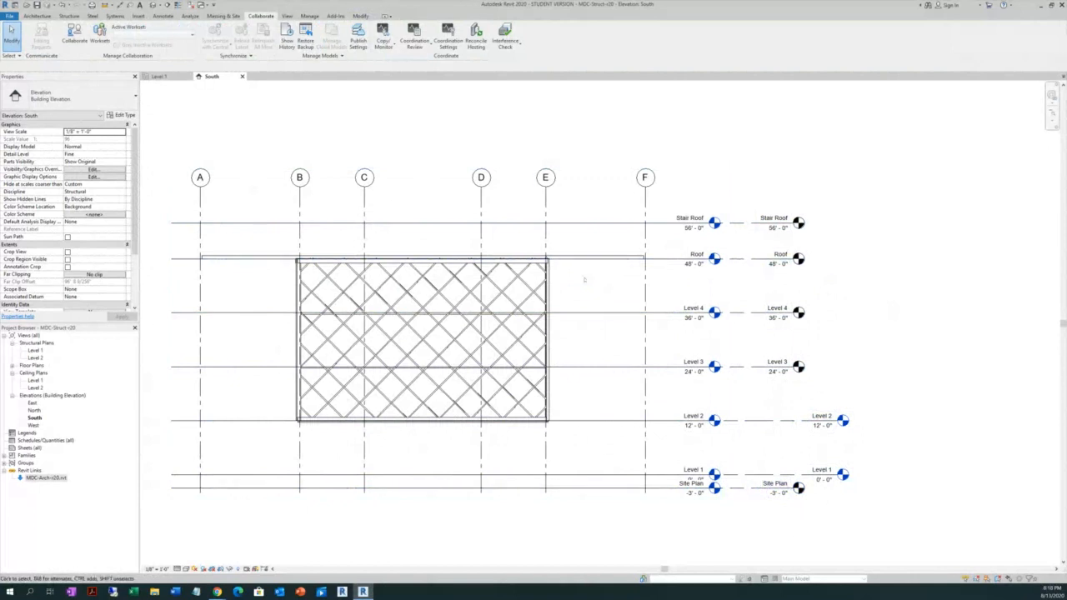
{"action": "scroll", "coordinate": [549, 375], "scroll_direction": "down", "scroll_amount": 2}
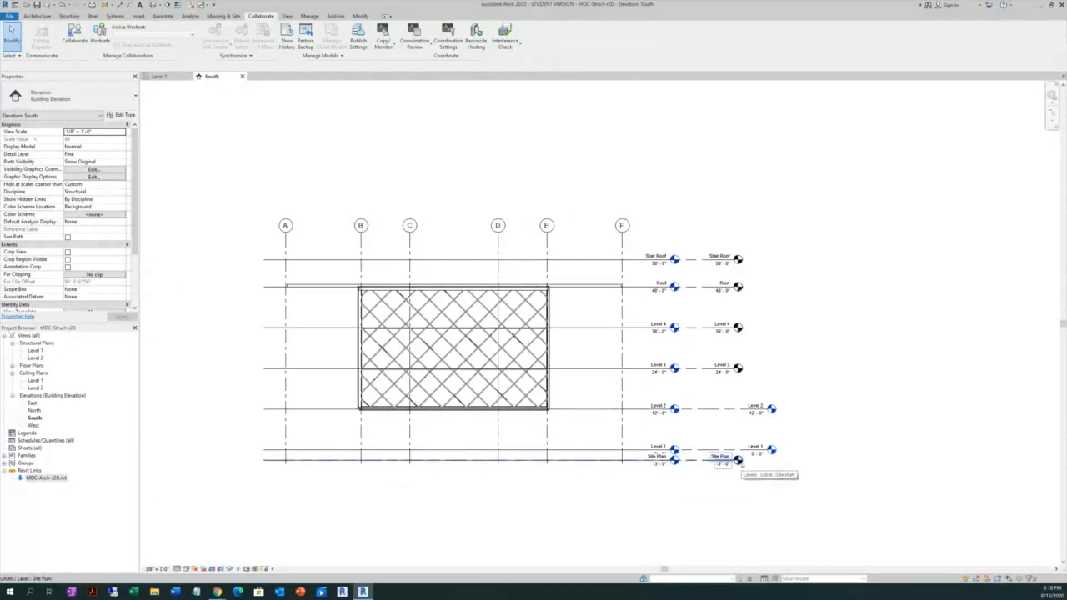
{"action": "left_click", "coordinate": [287, 16]}
{"action": "left_click", "coordinate": [325, 42]}
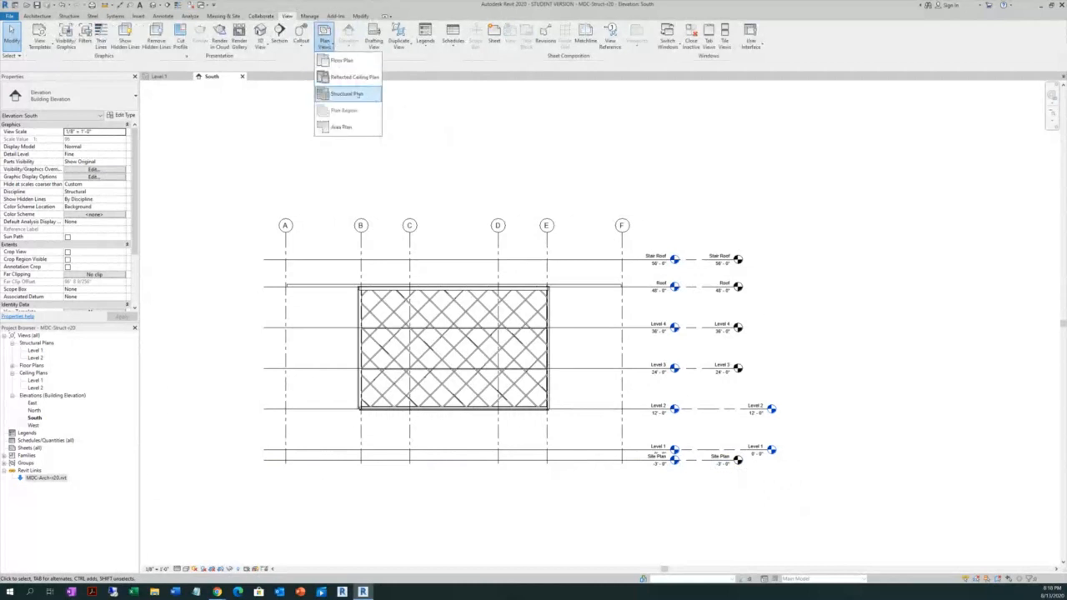
{"action": "left_click", "coordinate": [346, 94]}
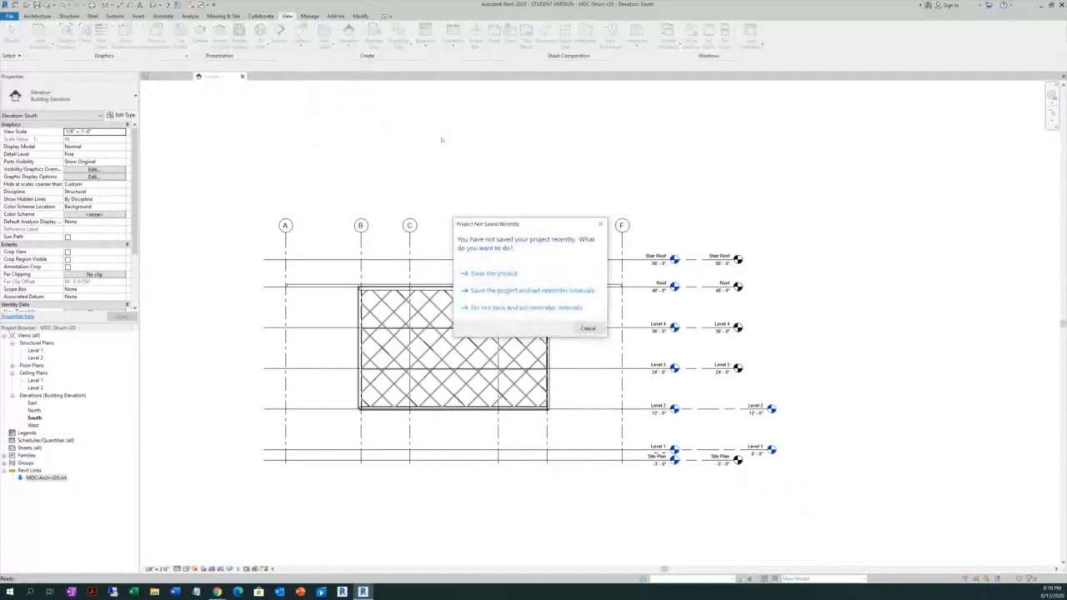
{"action": "left_click", "coordinate": [599, 224]}
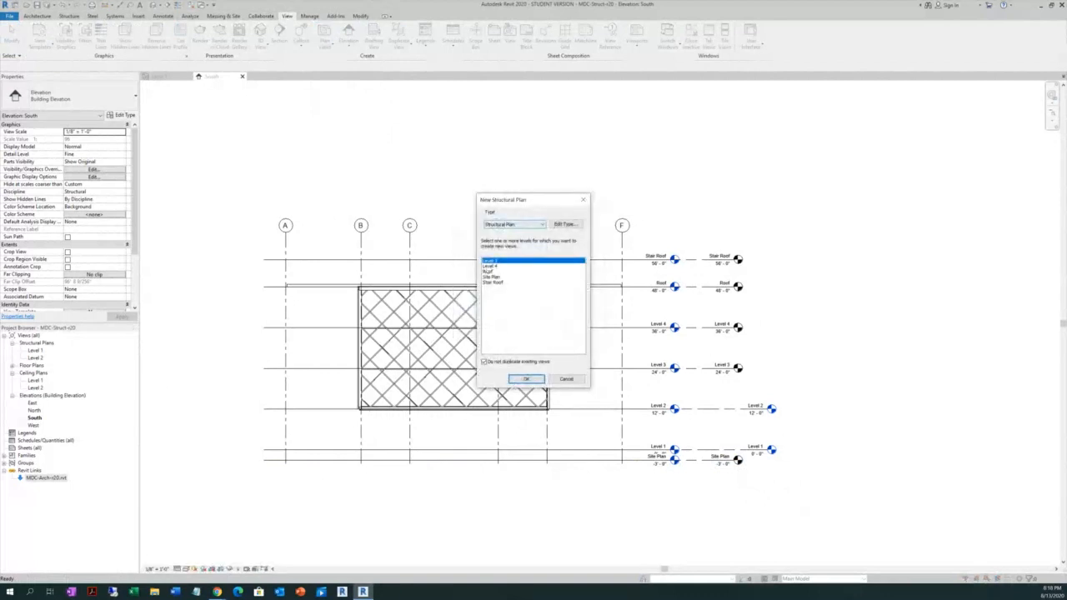
{"action": "left_click", "coordinate": [500, 267], "text": "shift"}
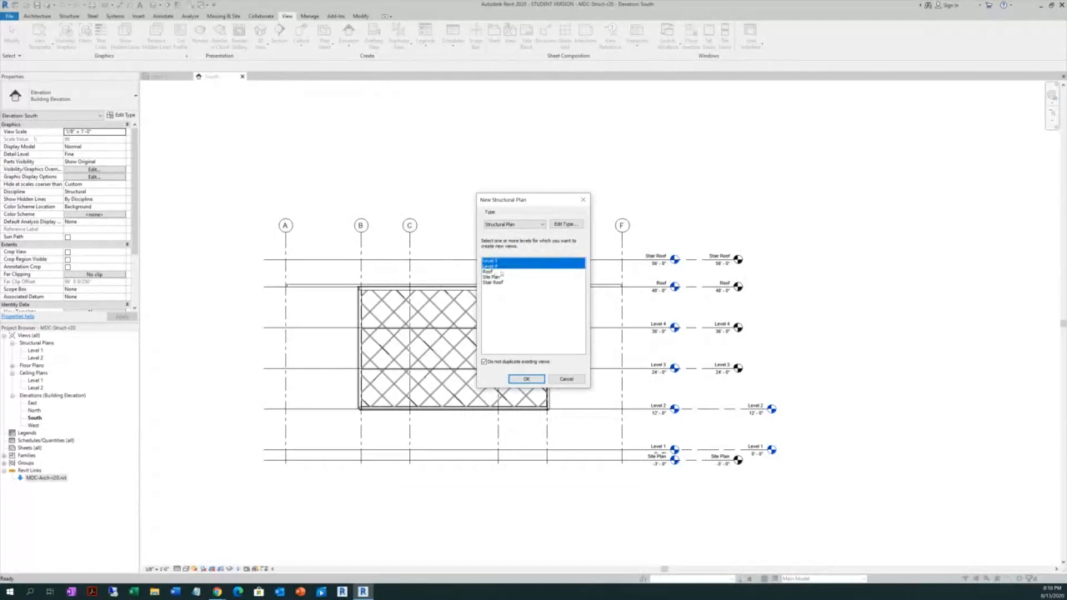
{"action": "left_click", "coordinate": [492, 271], "text": "shift"}
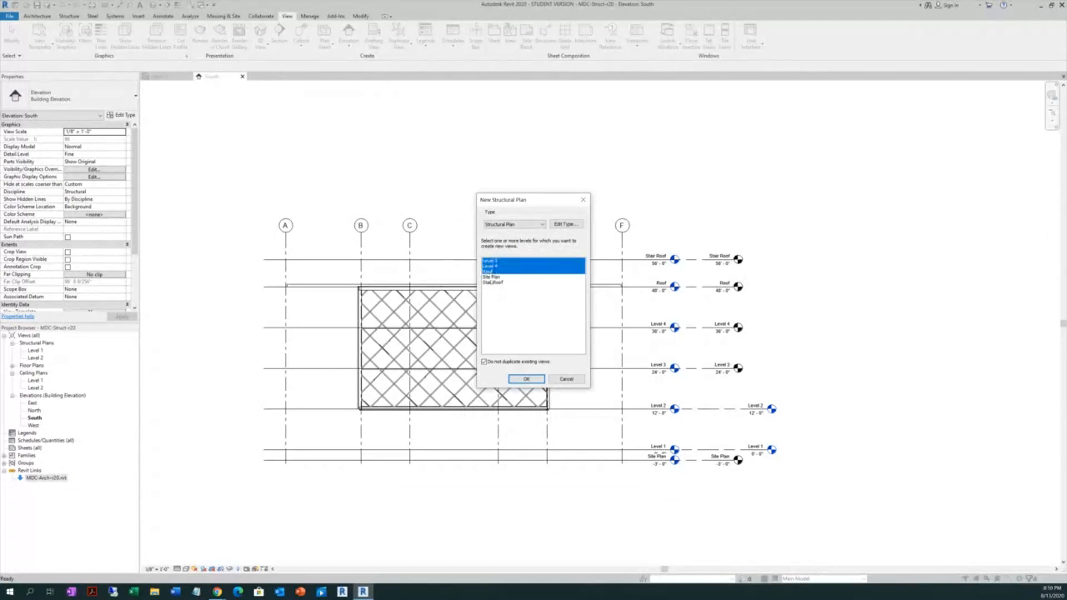
{"action": "left_click", "coordinate": [493, 276], "text": "shift"}
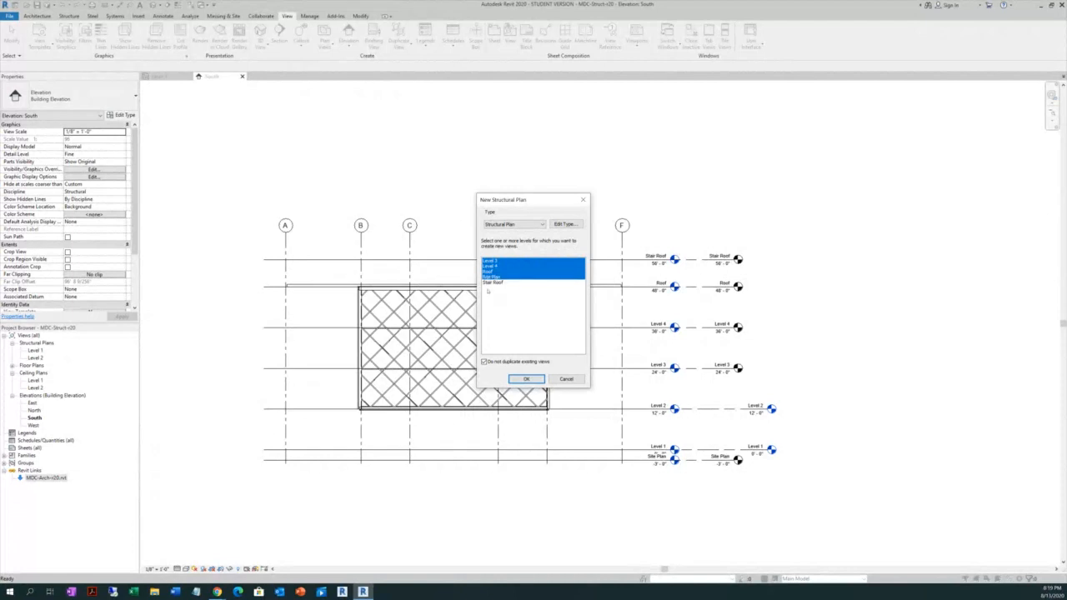
{"action": "left_click", "coordinate": [493, 284], "text": "shift"}
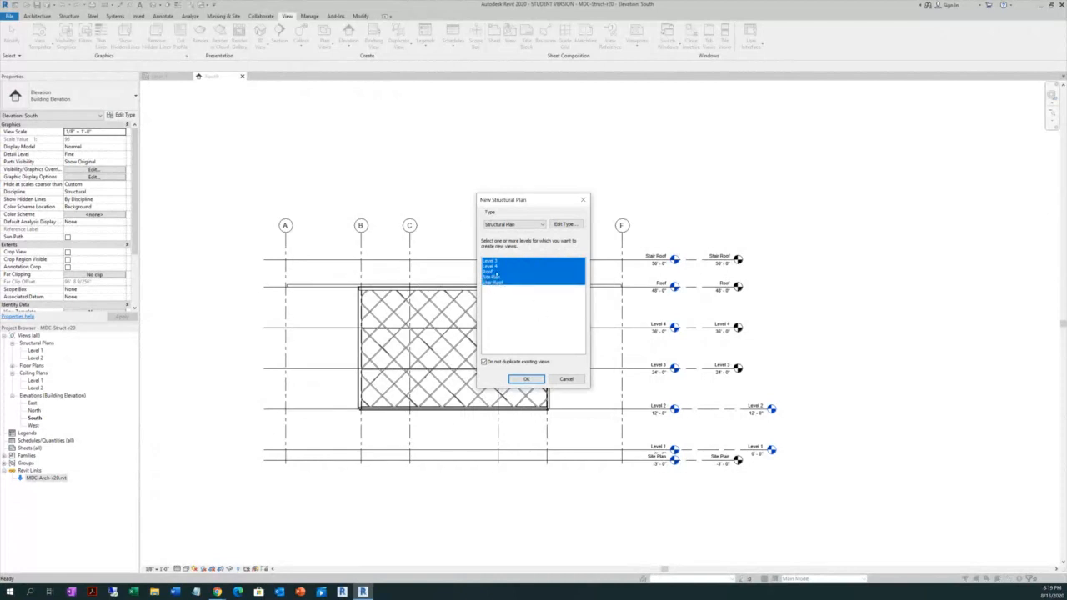
{"action": "left_click", "coordinate": [528, 379]}
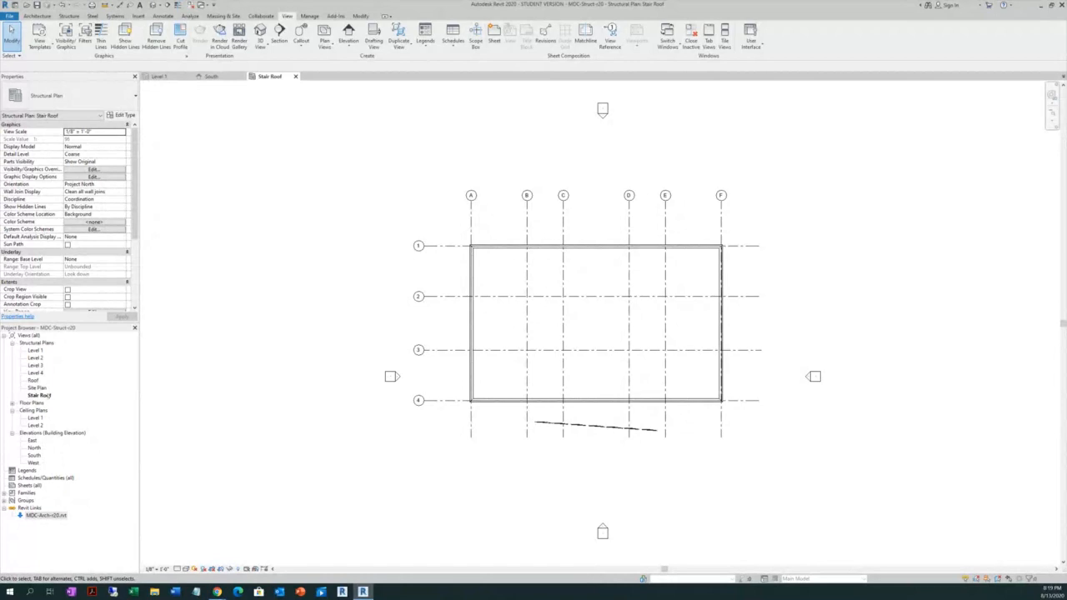
Return to the South elevation and pull the host Level 1 and Level 2 heads back in line with the other copied level heads
{"action": "double_click", "coordinate": [34, 455]}
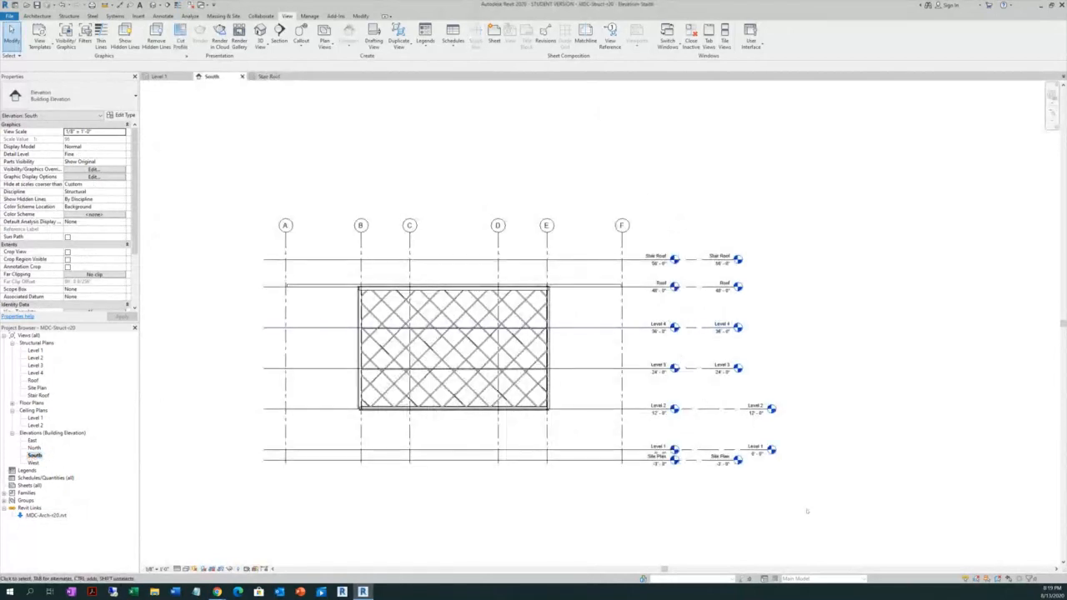
{"action": "scroll", "coordinate": [807, 511], "scroll_direction": "up", "scroll_amount": 2}
{"action": "left_click", "coordinate": [634, 380]}
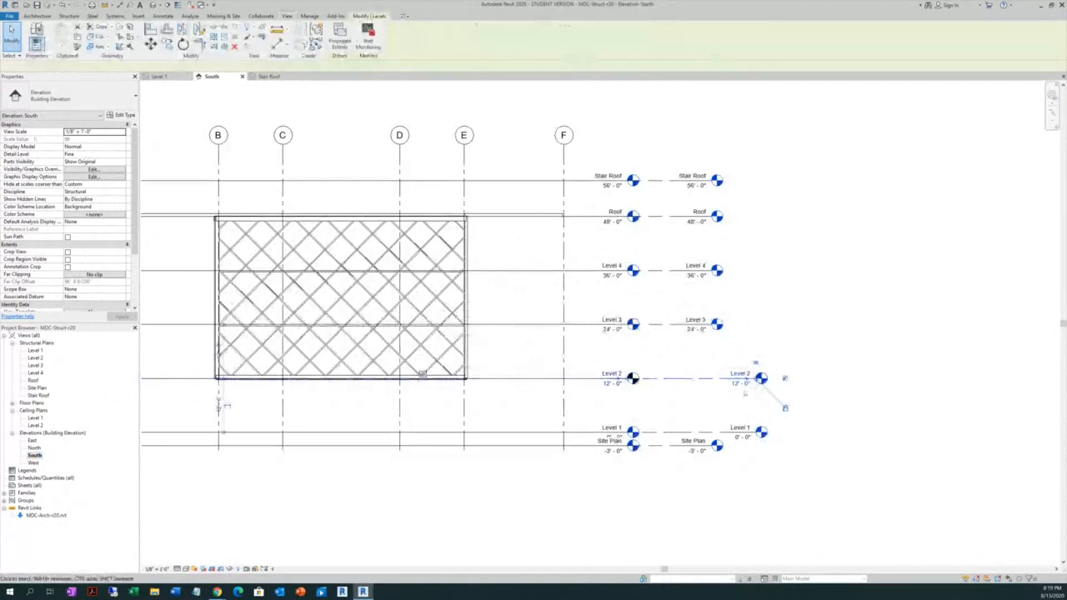
{"action": "left_click_drag", "start_coordinate": [755, 379], "coordinate": [711, 378]}
{"action": "left_click", "coordinate": [819, 464]}
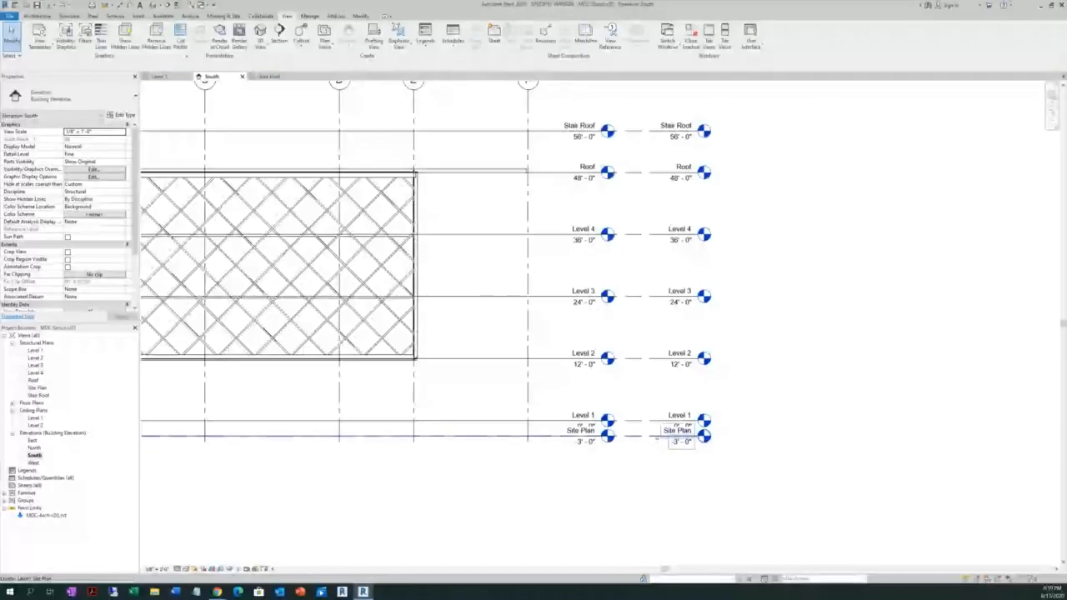
Add an elbow to the copied Site Plan level and shape it so its head sits below the Level 1 head
{"action": "left_click", "coordinate": [679, 437]}
{"action": "scroll", "coordinate": [697, 444], "scroll_direction": "up", "scroll_amount": 3}
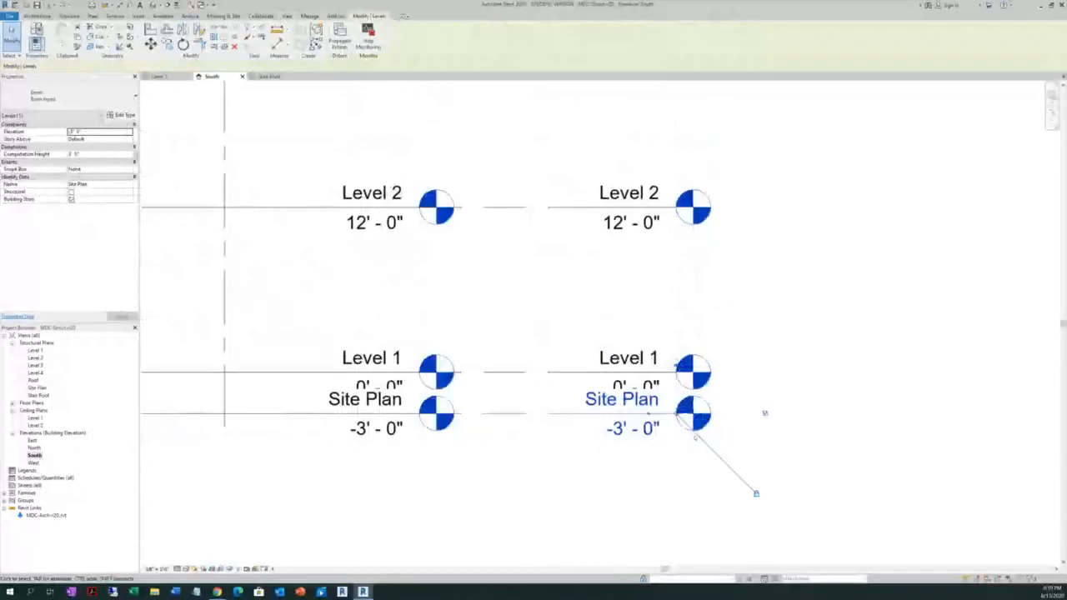
{"action": "scroll", "coordinate": [694, 436], "scroll_direction": "up", "scroll_amount": 2}
{"action": "left_click", "coordinate": [595, 394]}
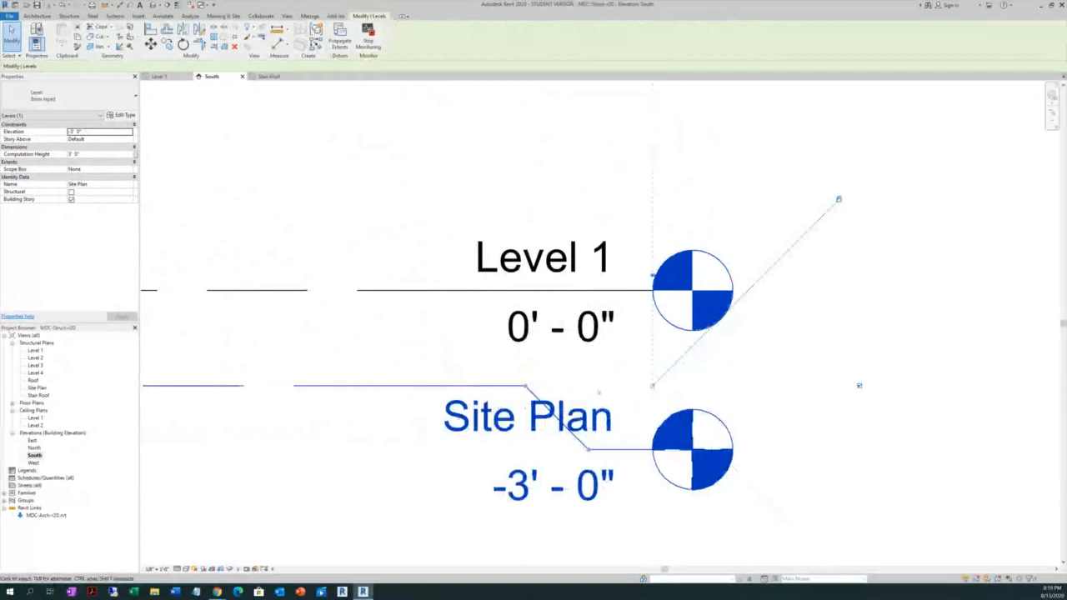
{"action": "scroll", "coordinate": [598, 392], "scroll_direction": "down", "scroll_amount": 3}
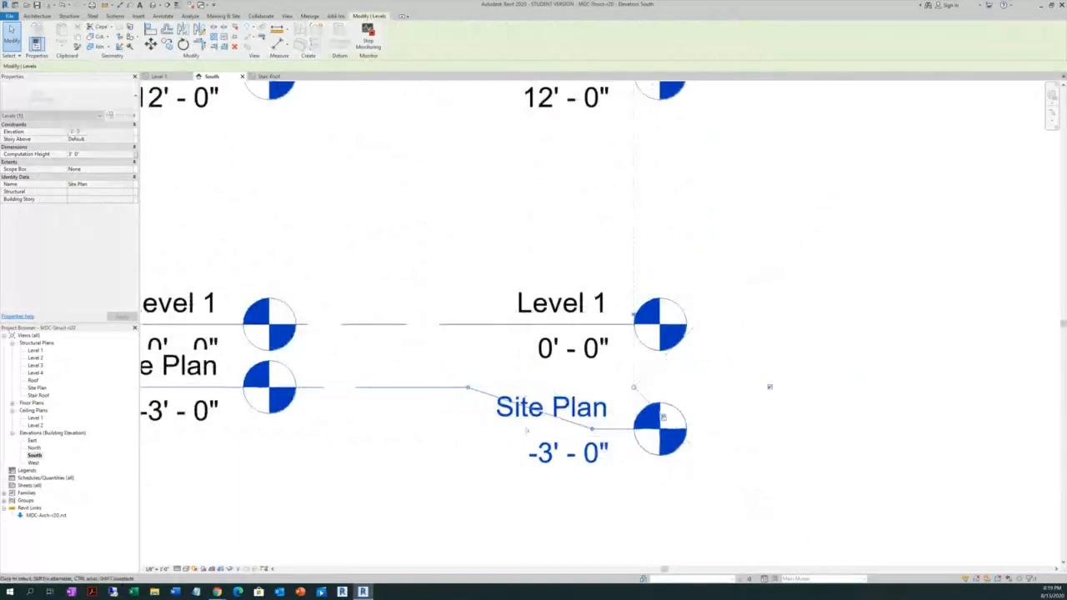
{"action": "left_click_drag", "start_coordinate": [592, 429], "coordinate": [492, 450]}
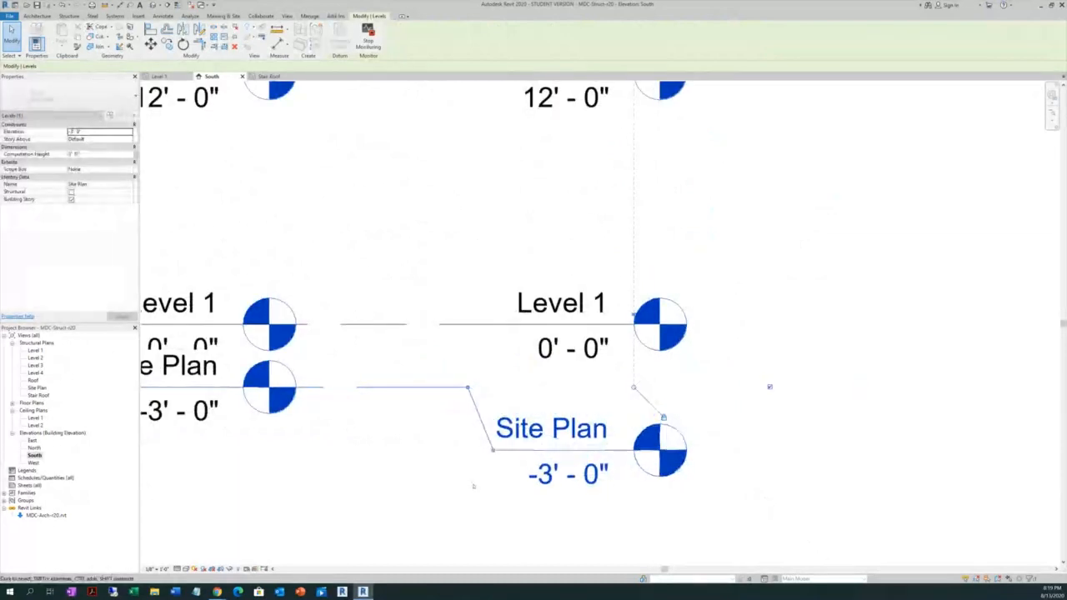
{"action": "left_click", "coordinate": [769, 387]}
Extend the aligned upper ends of copied grids A through F upward, clear of the linked grid bubbles
{"action": "scroll", "coordinate": [769, 386], "scroll_direction": "down", "scroll_amount": 4}
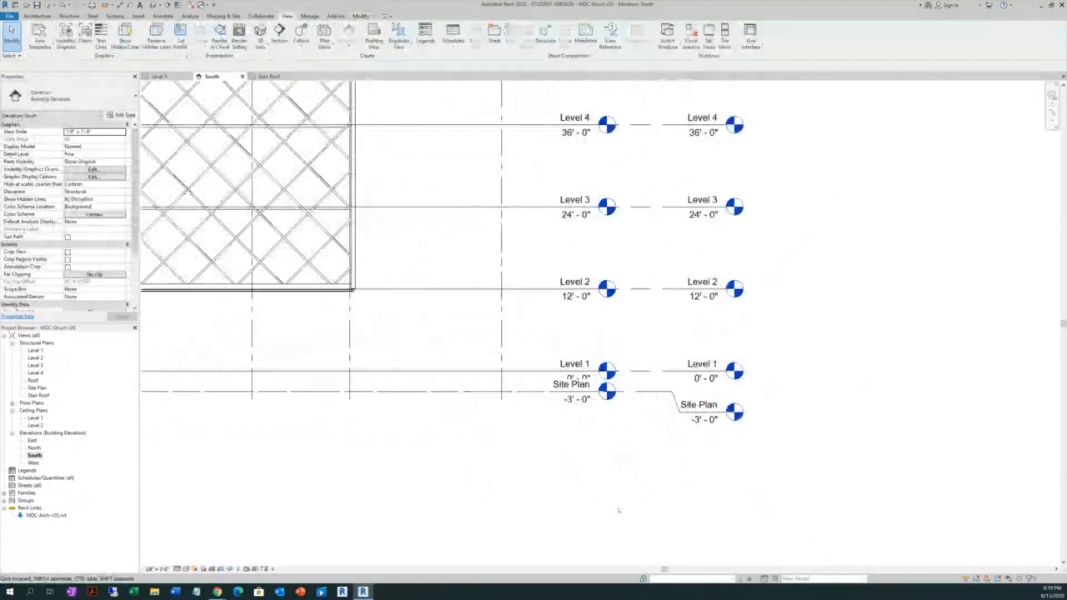
{"action": "scroll", "coordinate": [634, 458], "scroll_direction": "down", "scroll_amount": 2}
{"action": "scroll", "coordinate": [637, 456], "scroll_direction": "down", "scroll_amount": 2}
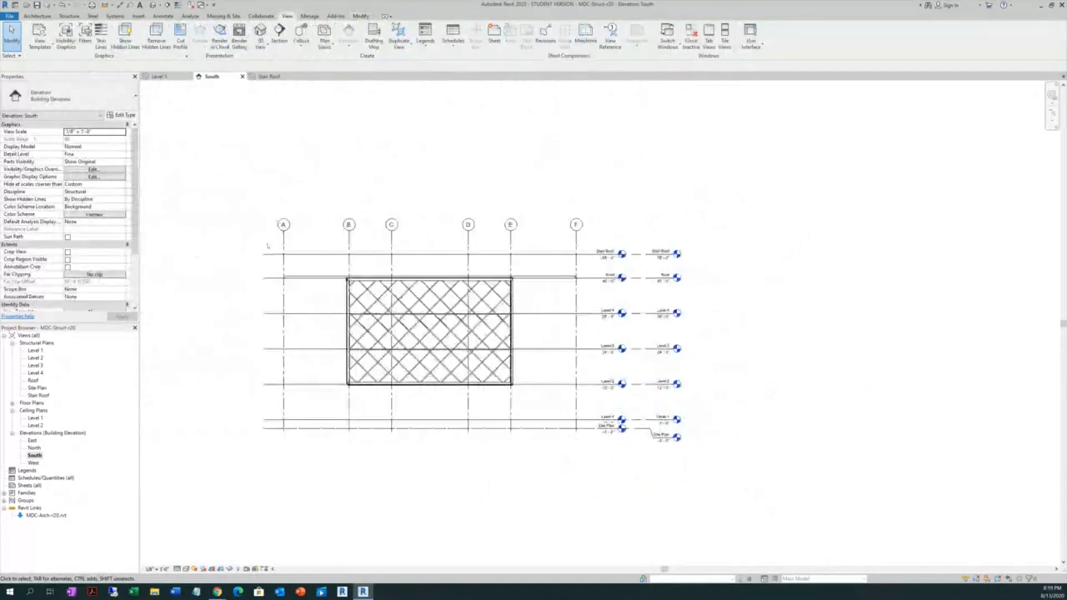
{"action": "scroll", "coordinate": [277, 239], "scroll_direction": "up", "scroll_amount": 1}
{"action": "scroll", "coordinate": [278, 239], "scroll_direction": "up", "scroll_amount": 1}
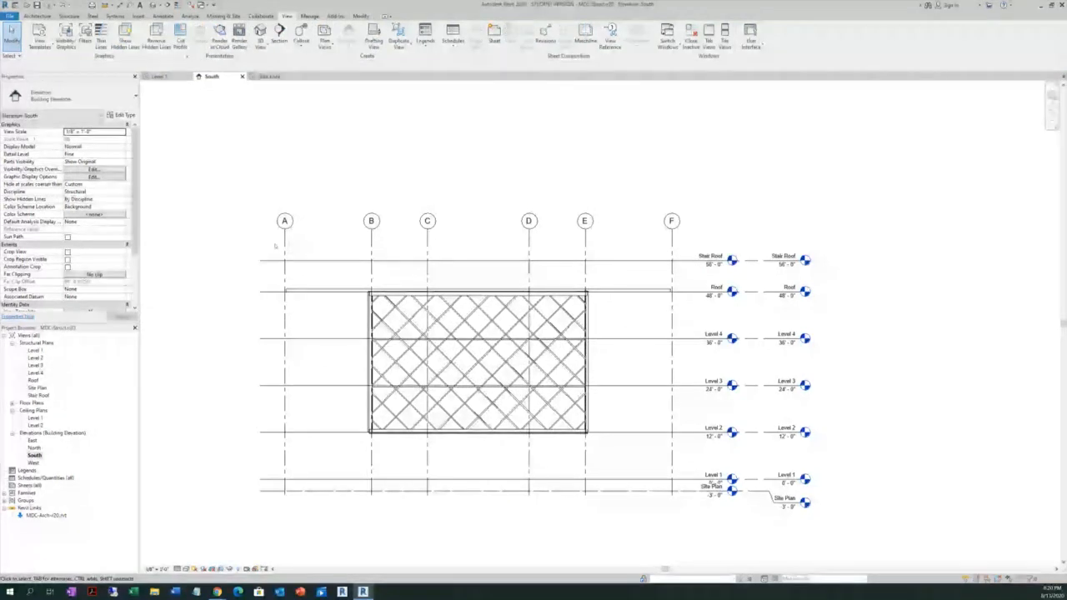
{"action": "left_click", "coordinate": [283, 243]}
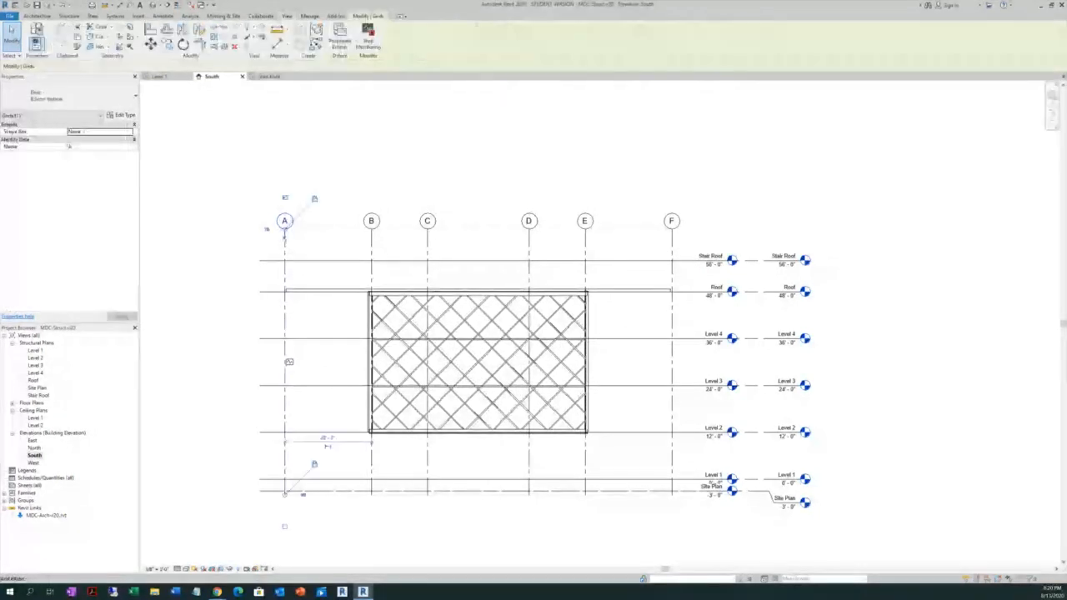
{"action": "left_click_drag", "start_coordinate": [285, 220], "coordinate": [284, 178]}
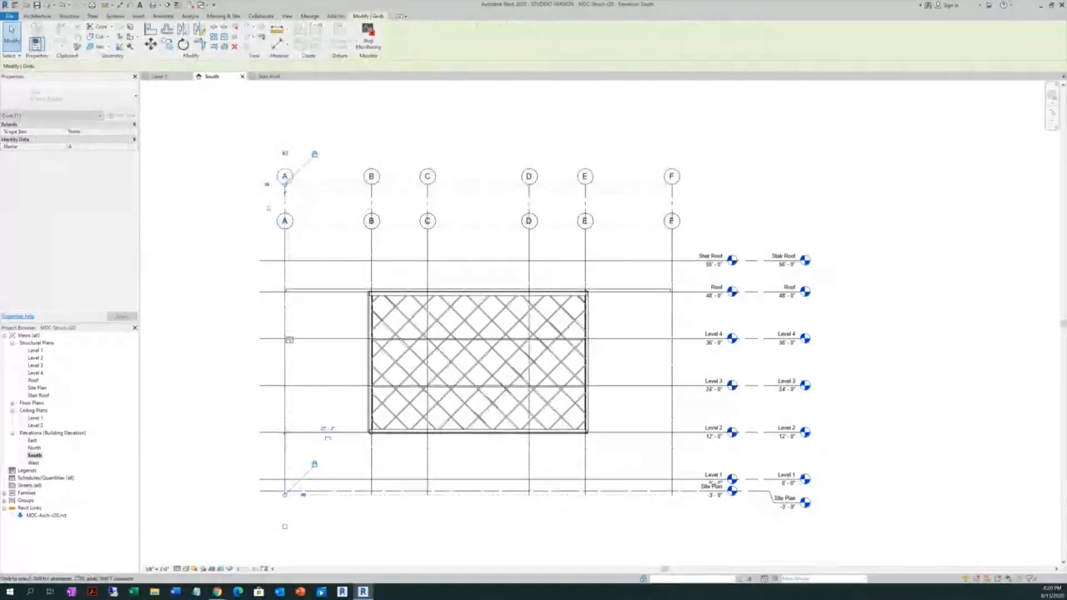
{"action": "left_click", "coordinate": [233, 253]}
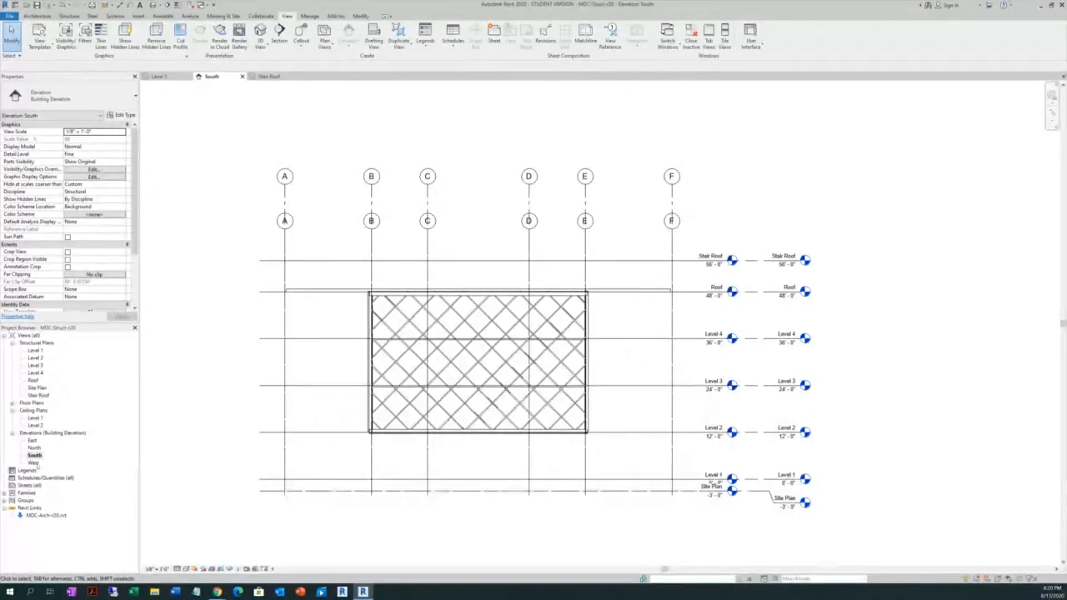
Open the West elevation and set its view scale to 1/8" = 1'-0"
{"action": "double_click", "coordinate": [34, 462]}
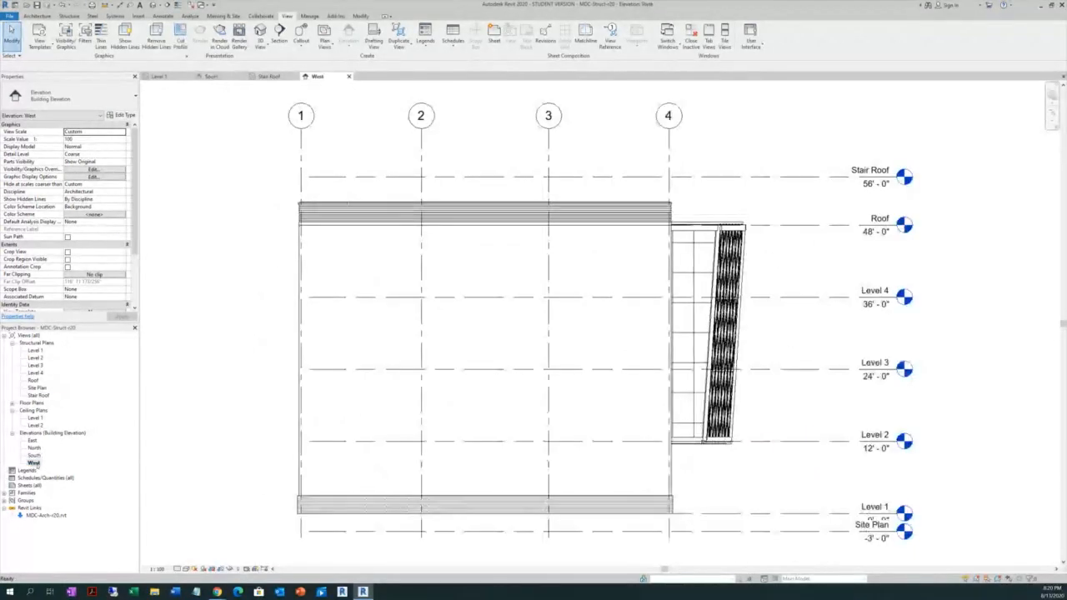
{"action": "scroll", "coordinate": [266, 391], "scroll_direction": "down", "scroll_amount": 3}
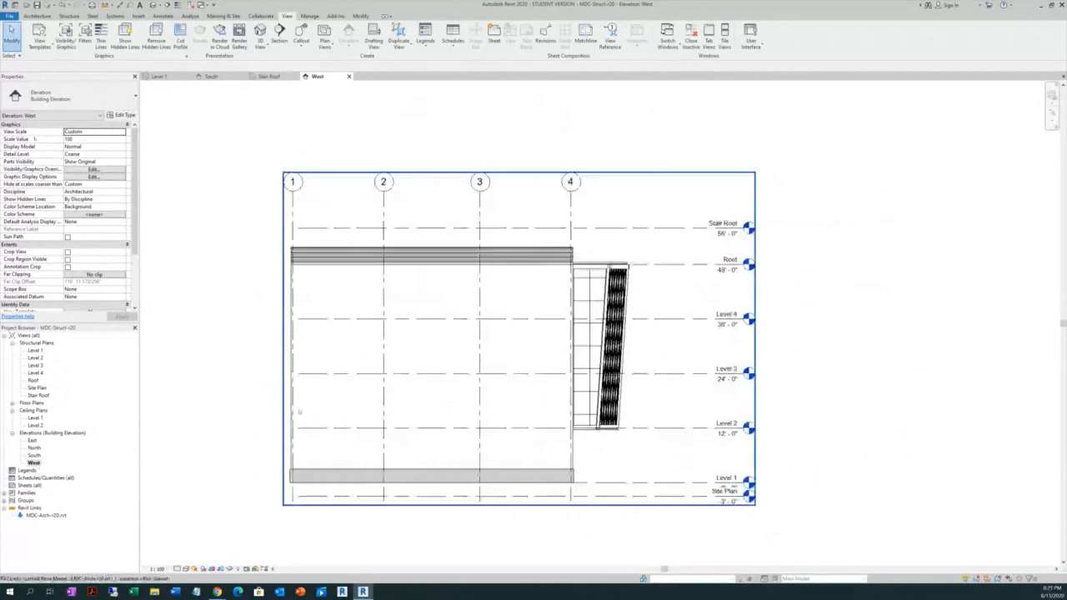
{"action": "left_click", "coordinate": [156, 568]}
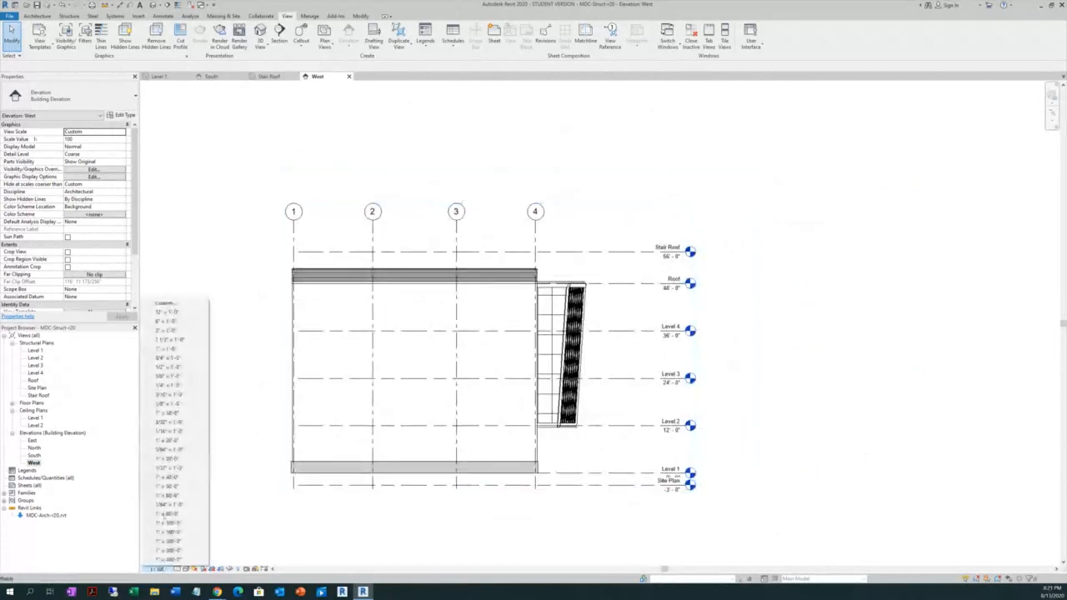
{"action": "left_click", "coordinate": [167, 404]}
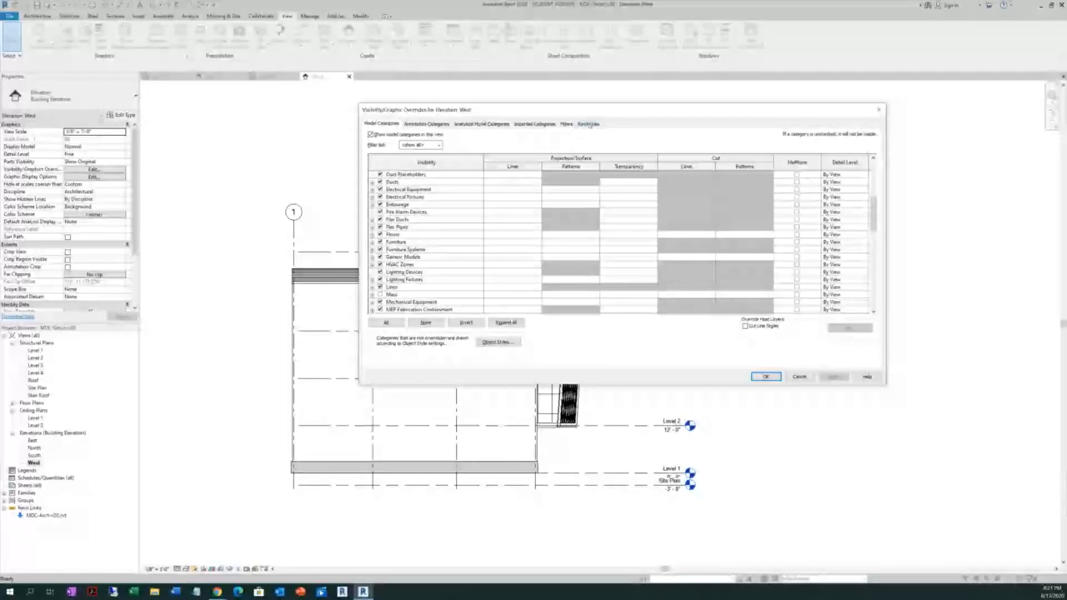
Display the linked MDC-Arch-v20.rvt model in halftone in the West elevation's visibility/graphic overrides
{"action": "left_click", "coordinate": [589, 123]}
{"action": "left_click", "coordinate": [371, 162]}
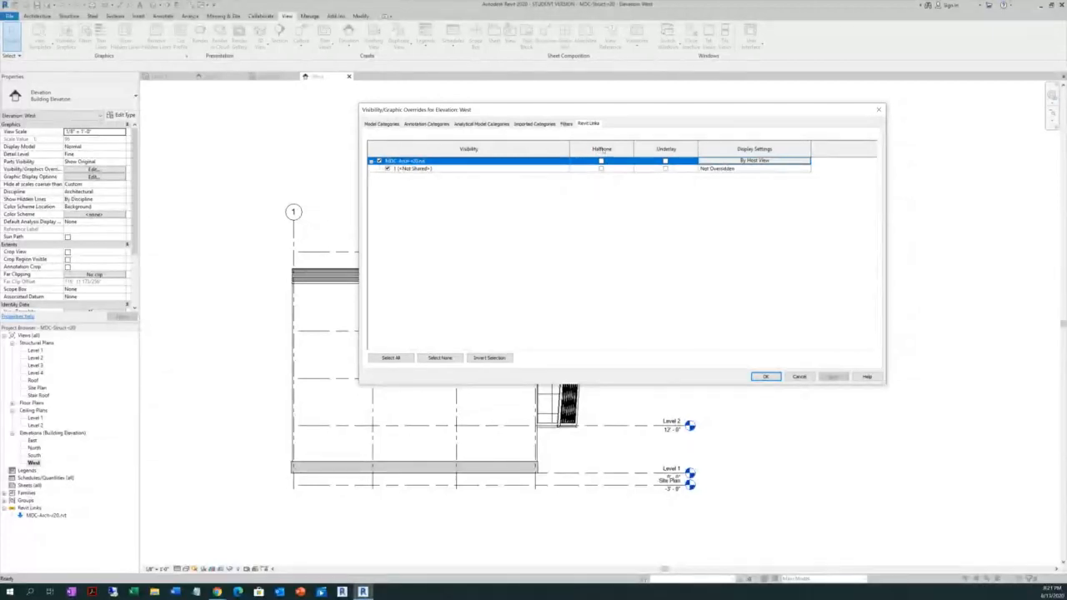
{"action": "left_click", "coordinate": [601, 160]}
{"action": "left_click", "coordinate": [833, 376]}
{"action": "left_click", "coordinate": [765, 376]}
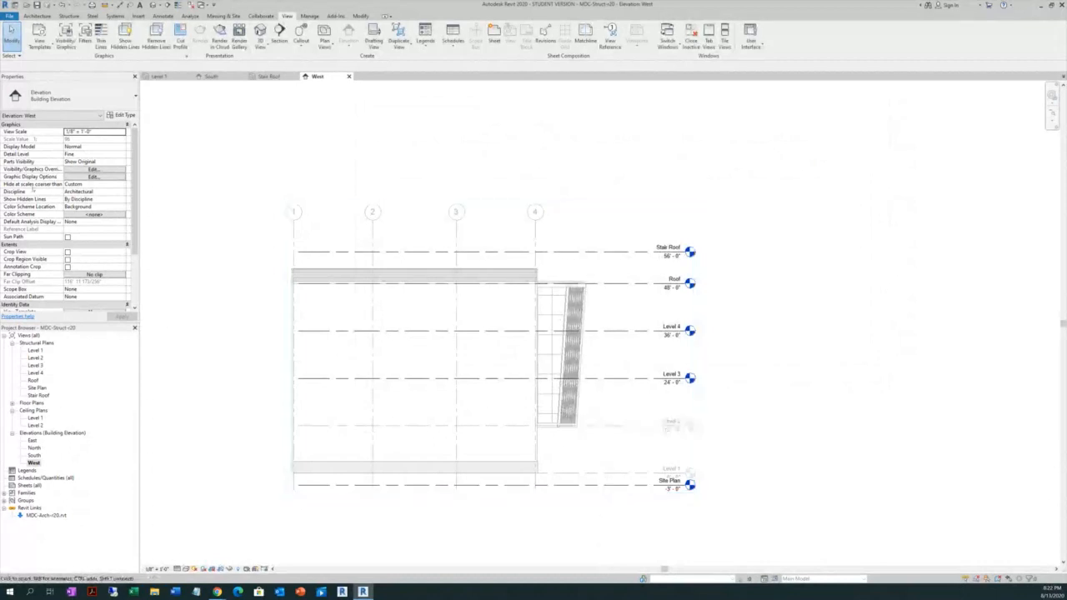
Set the West elevation's discipline to Structural
{"action": "left_click", "coordinate": [111, 191]}
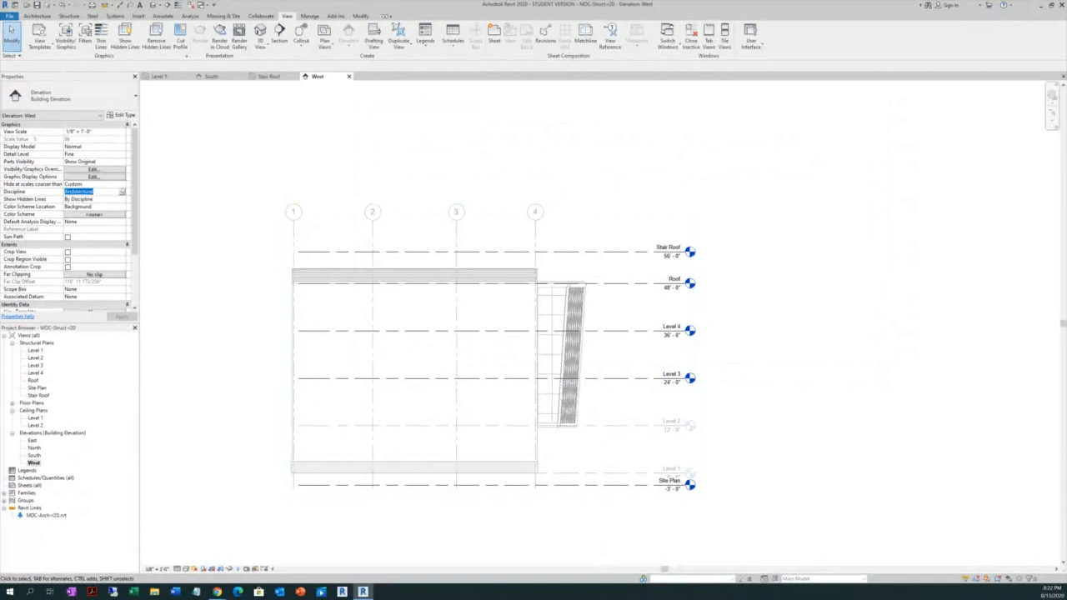
{"action": "left_click", "coordinate": [122, 192]}
{"action": "left_click", "coordinate": [84, 207]}
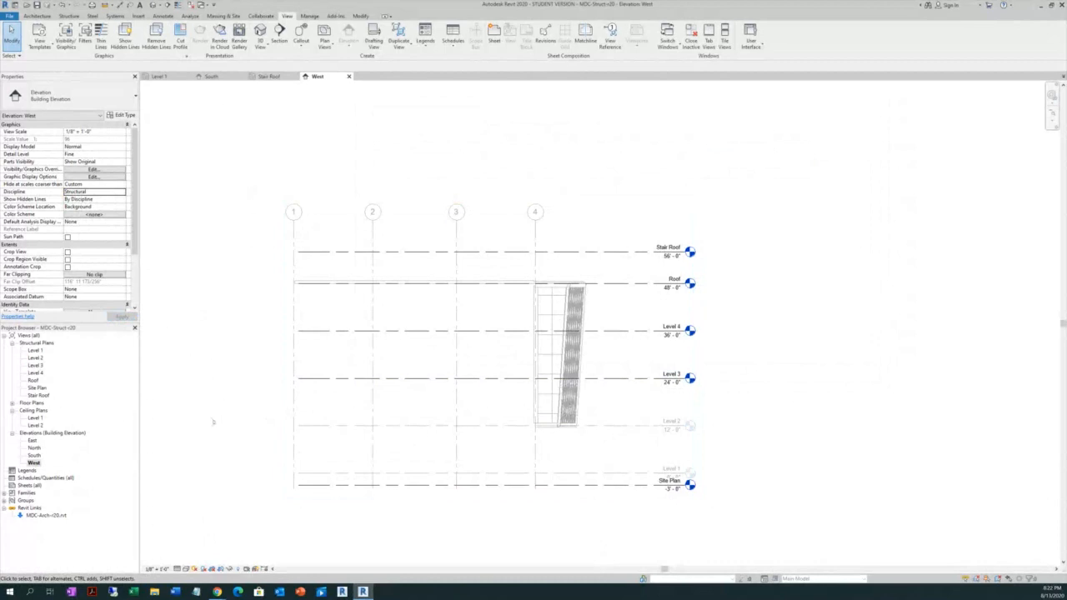
Review the custom display options for the linked MDC-Arch-v20.rvt model in the West elevation's visibility/graphic overrides
{"action": "left_click", "coordinate": [65, 34]}
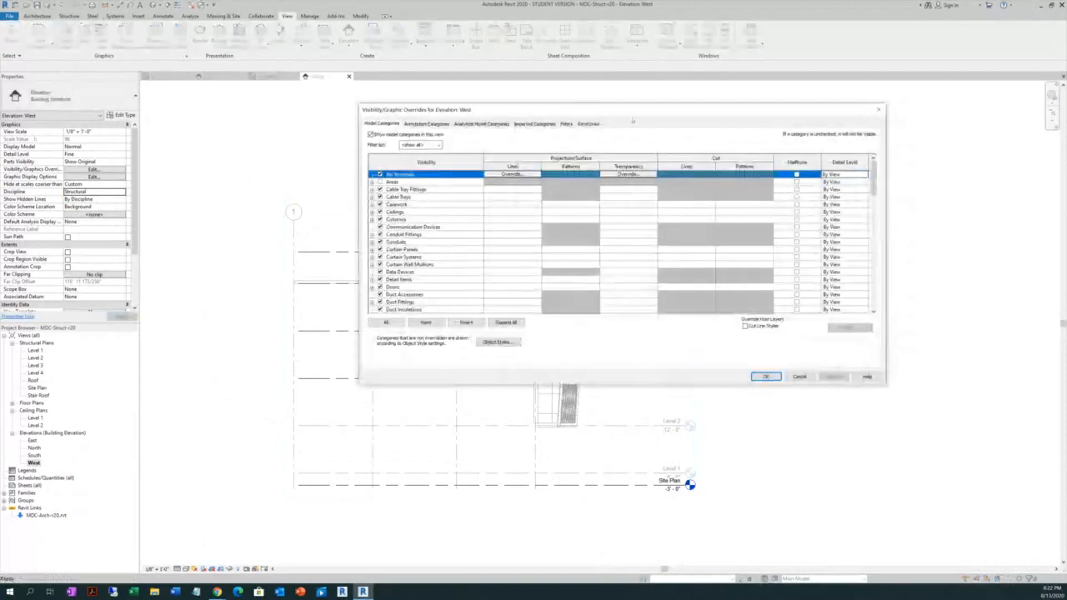
{"action": "left_click_drag", "start_coordinate": [636, 112], "coordinate": [620, 131]}
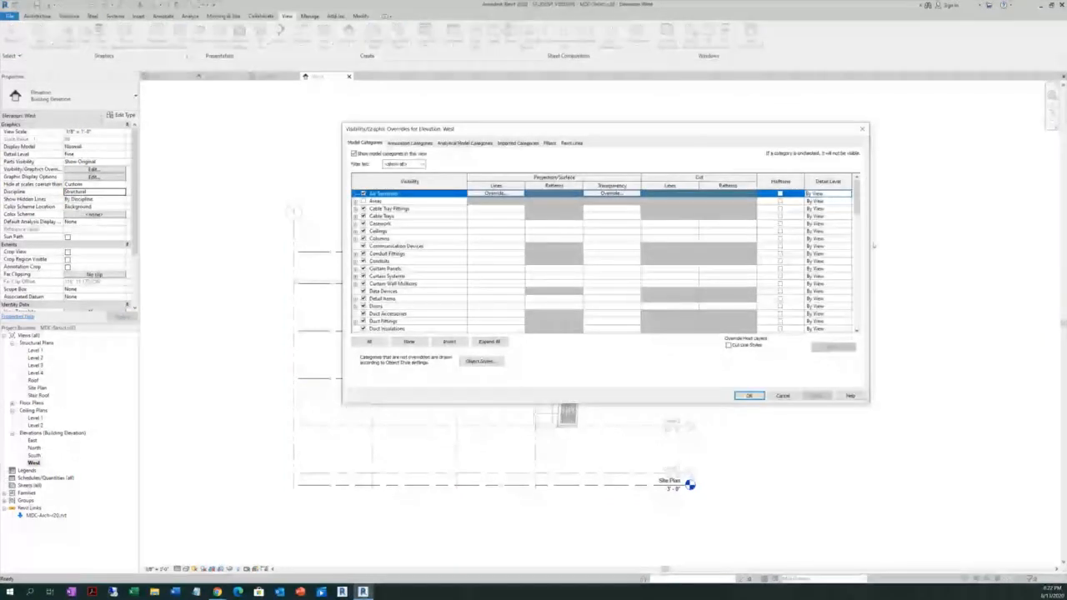
{"action": "left_click_drag", "start_coordinate": [873, 245], "coordinate": [688, 245]}
{"action": "left_click_drag", "start_coordinate": [637, 132], "coordinate": [925, 137]}
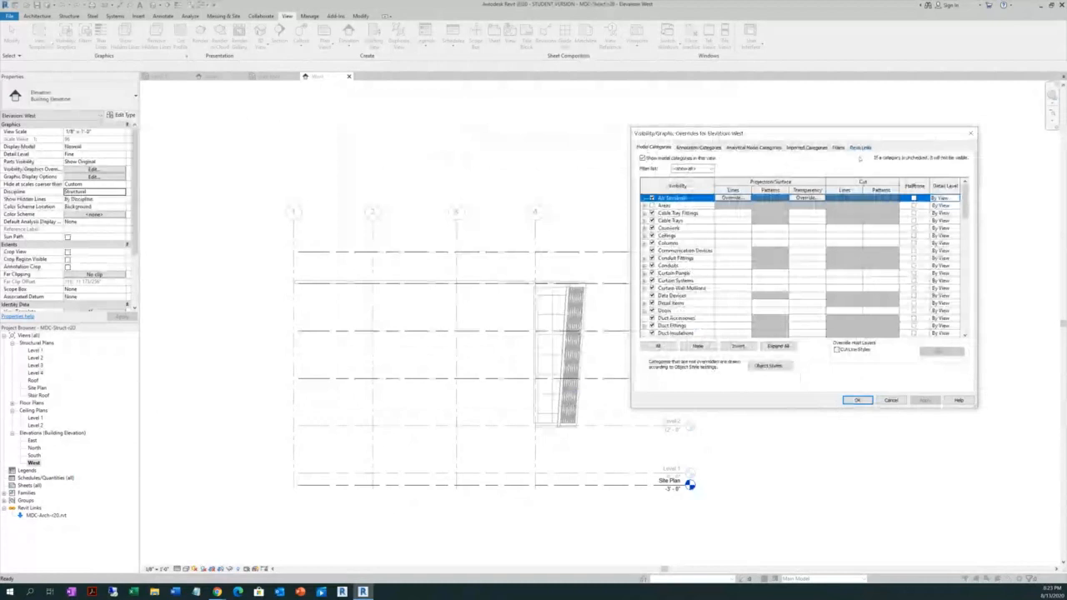
{"action": "left_click", "coordinate": [860, 148]}
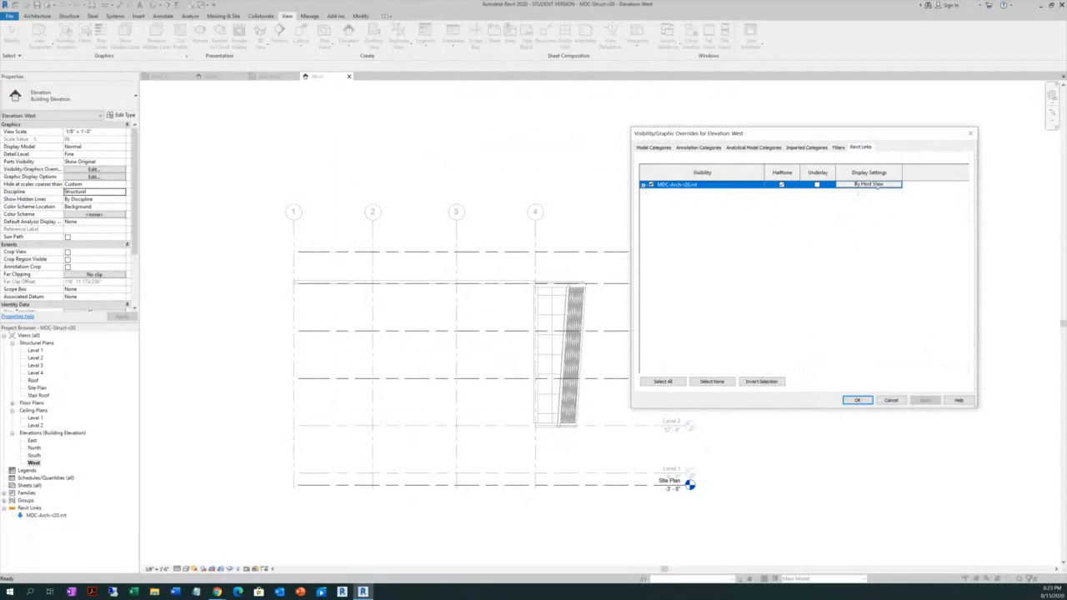
{"action": "left_click", "coordinate": [876, 184]}
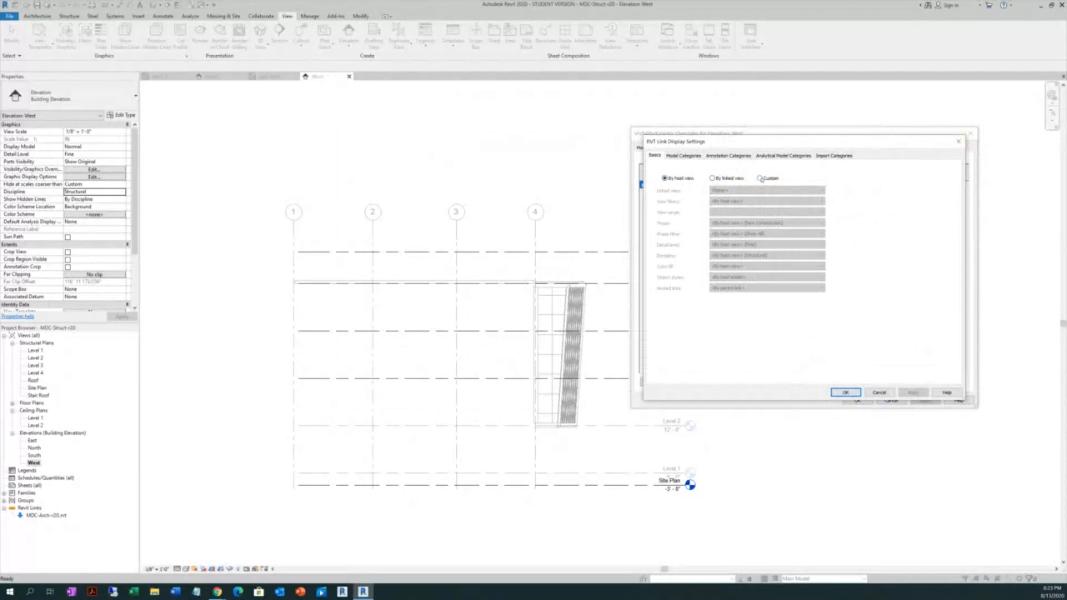
{"action": "left_click", "coordinate": [760, 178]}
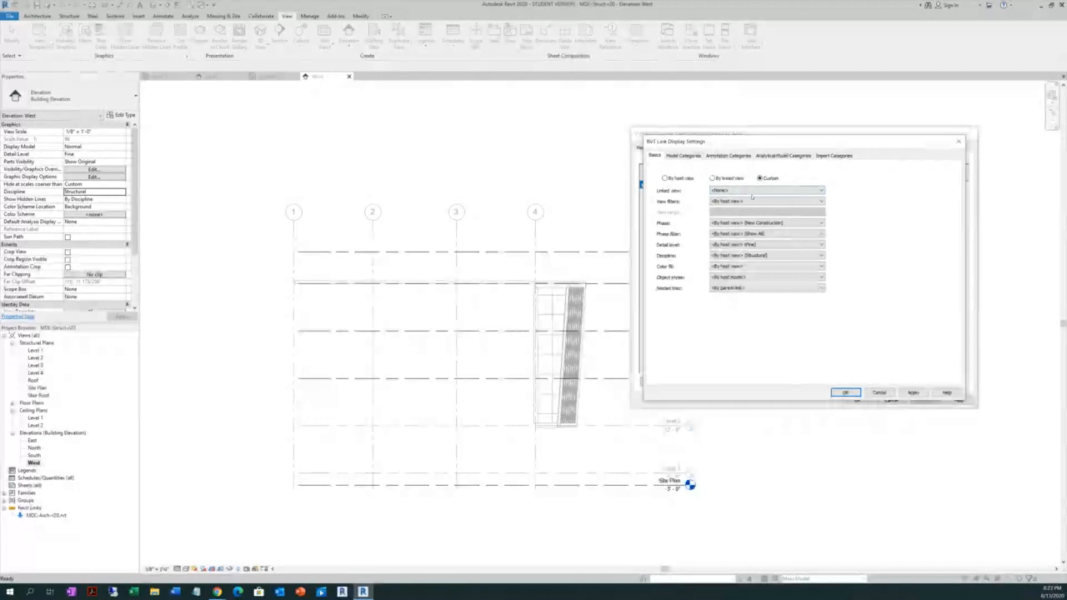
{"action": "left_click", "coordinate": [845, 392]}
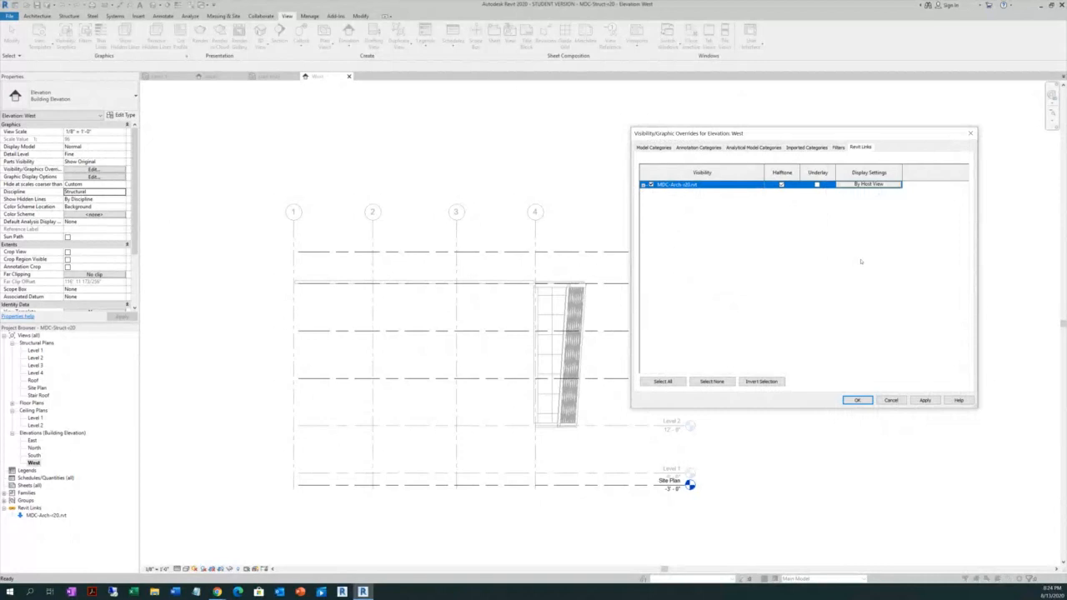
{"action": "left_click_drag", "start_coordinate": [885, 137], "coordinate": [896, 166]}
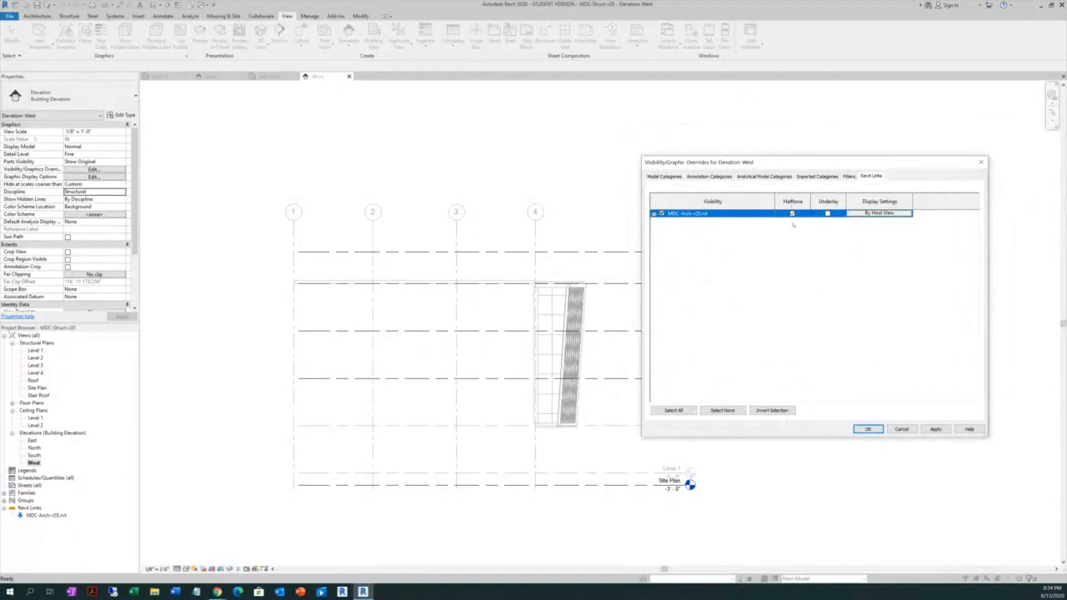
{"action": "left_click", "coordinate": [867, 428]}
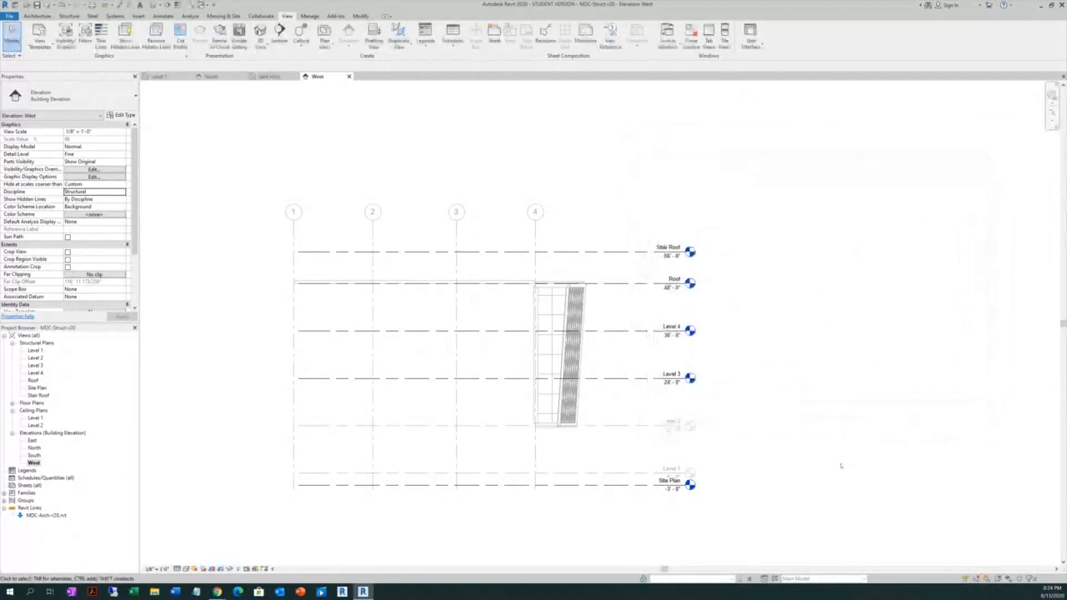
Extend the aligned head ends of all copied levels in the West elevation outward, clear of the linked level heads
{"action": "scroll", "coordinate": [767, 398], "scroll_direction": "down", "scroll_amount": 3}
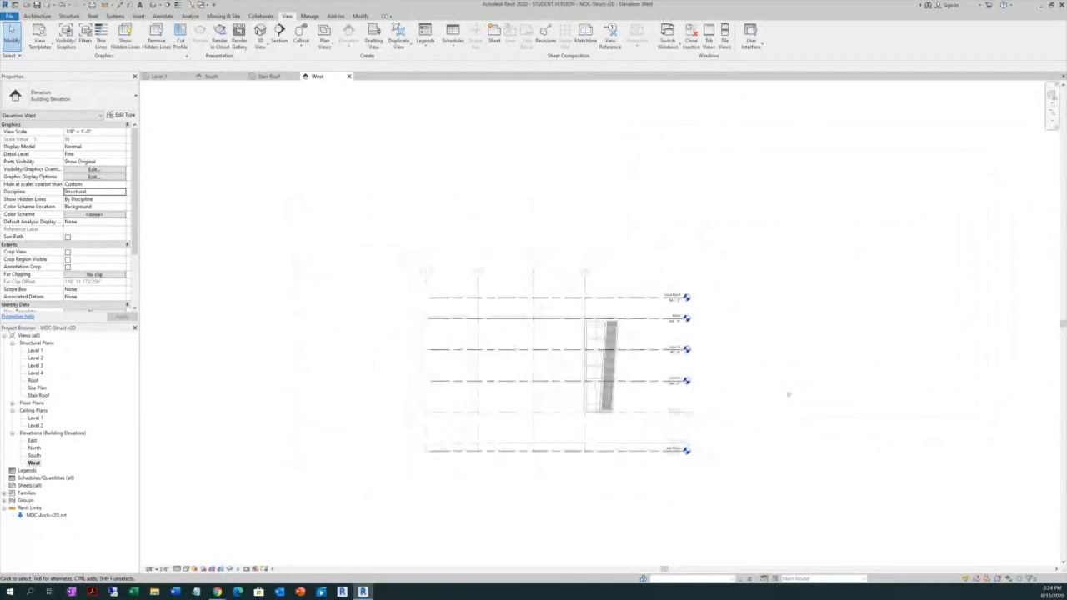
{"action": "scroll", "coordinate": [788, 393], "scroll_direction": "up", "scroll_amount": 2}
{"action": "scroll", "coordinate": [788, 393], "scroll_direction": "up", "scroll_amount": 1}
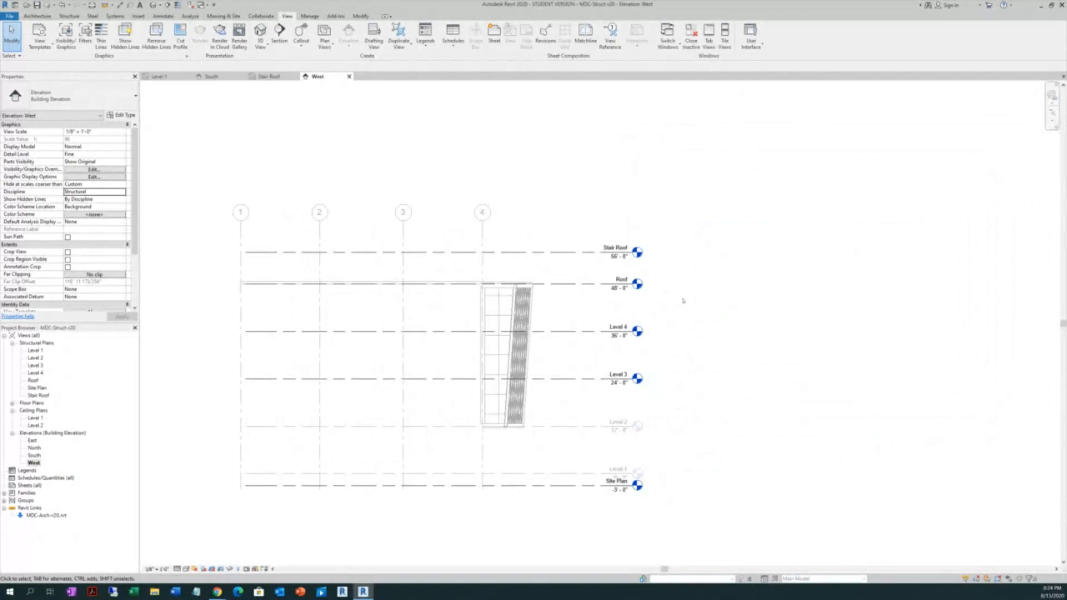
{"action": "scroll", "coordinate": [594, 182], "scroll_direction": "down", "scroll_amount": 1}
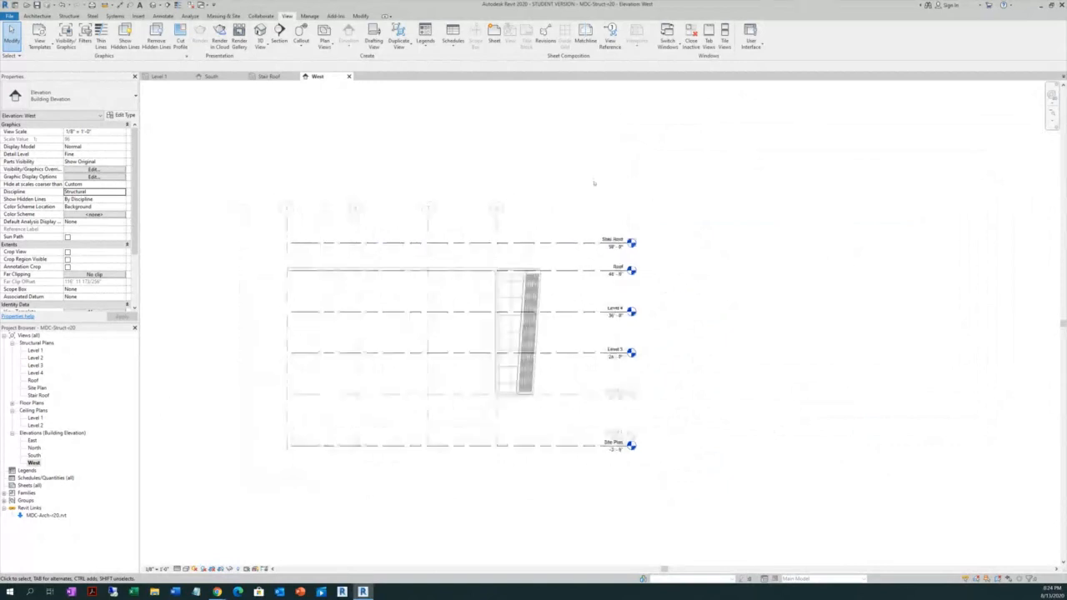
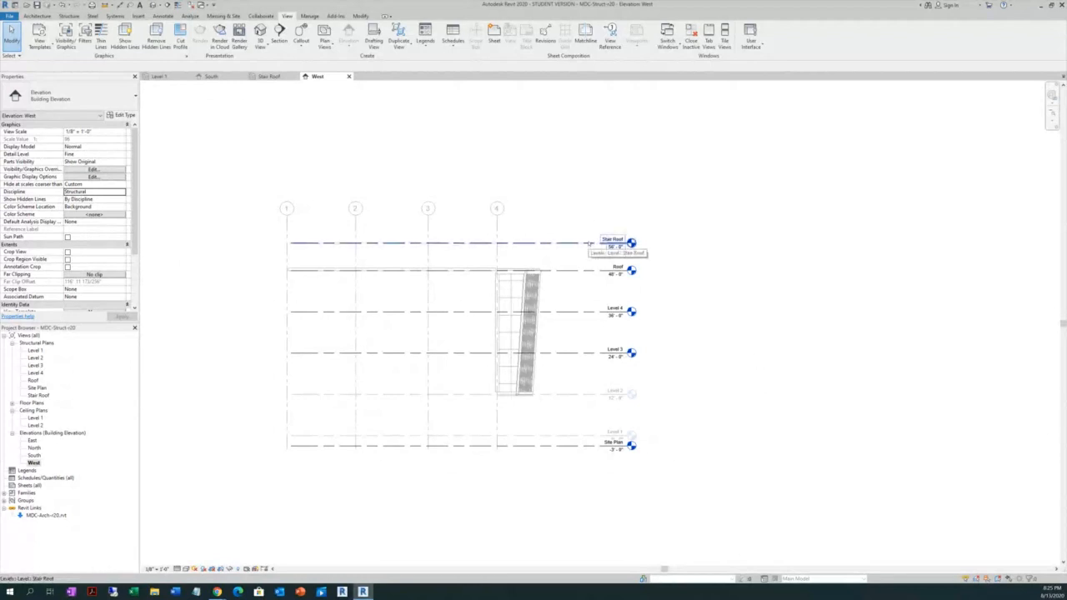
{"action": "left_click", "coordinate": [589, 243]}
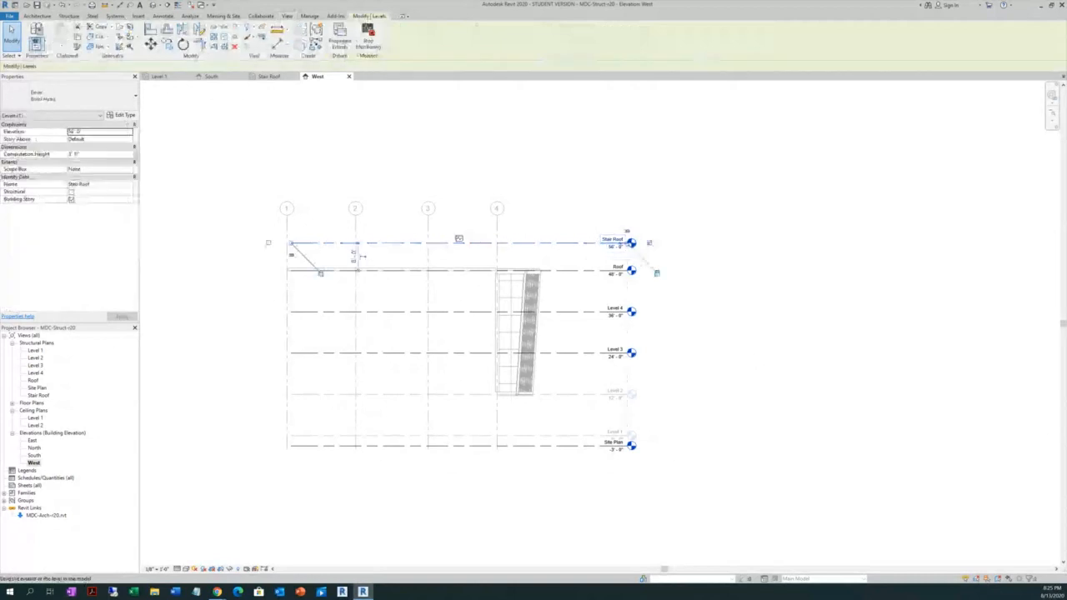
{"action": "left_click_drag", "start_coordinate": [626, 243], "coordinate": [699, 242]}
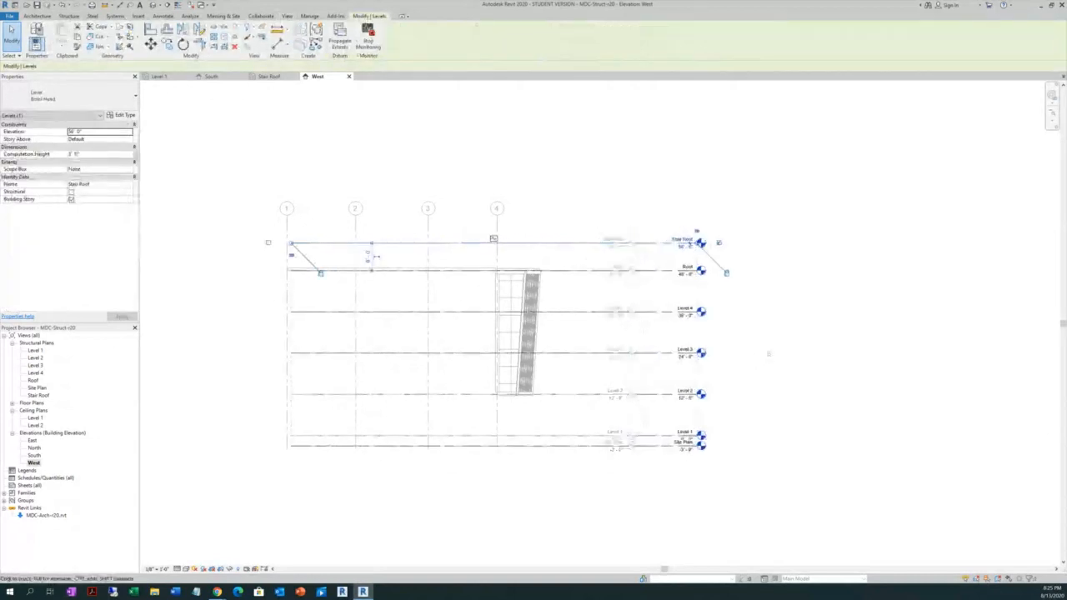
{"action": "left_click", "coordinate": [768, 354]}
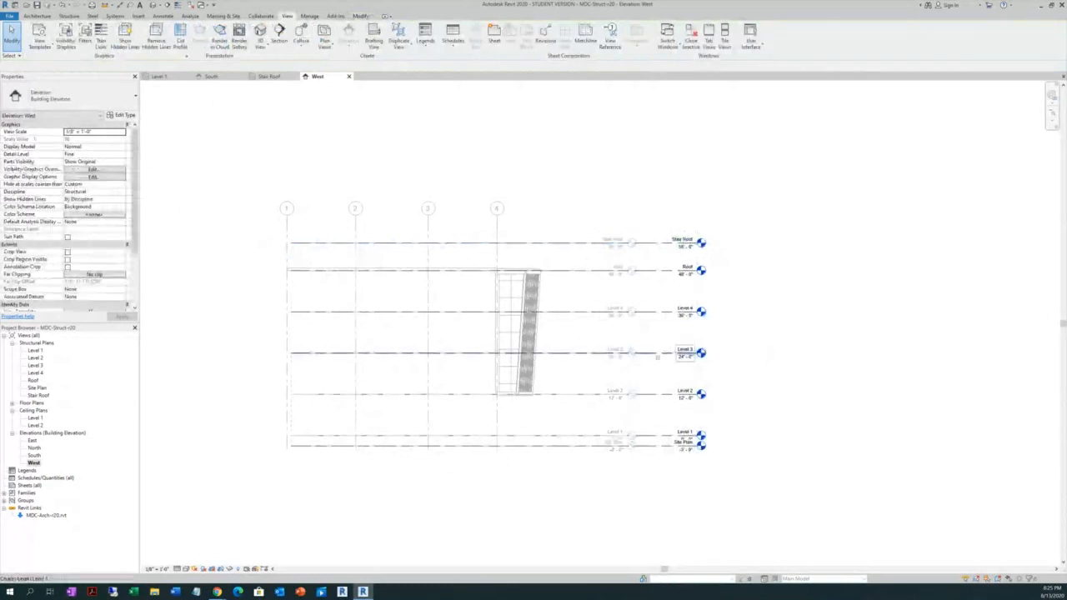
{"action": "left_click", "coordinate": [657, 355]}
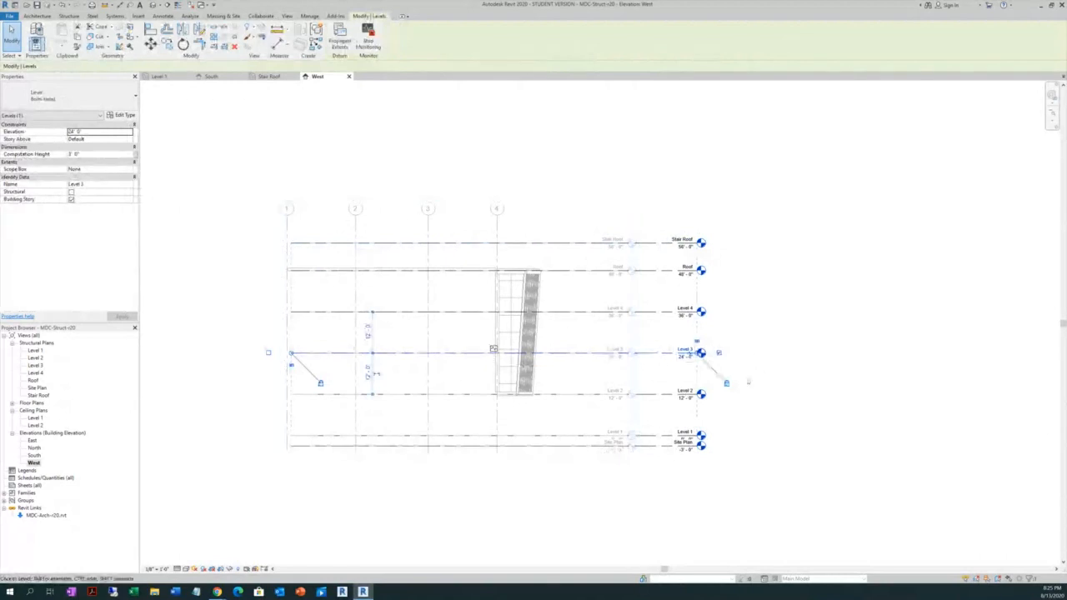
{"action": "key", "text": "Escape"}
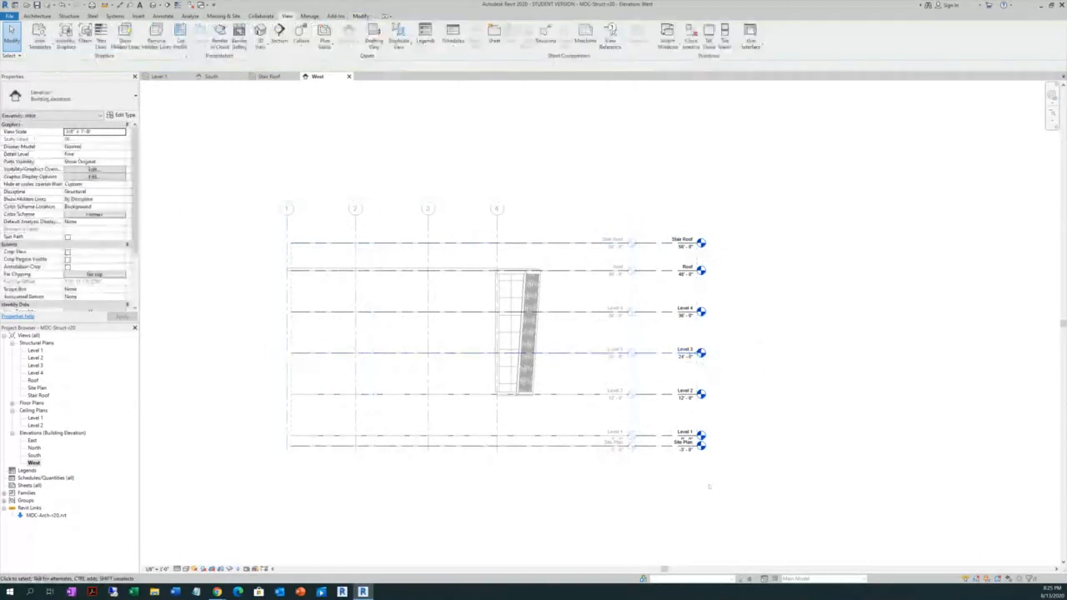
Add an elbow to the Site Plan level and offset its head downward, clear of the Level 1 head
{"action": "scroll", "coordinate": [706, 481], "scroll_direction": "up", "scroll_amount": 2}
{"action": "scroll", "coordinate": [758, 442], "scroll_direction": "down", "scroll_amount": 1}
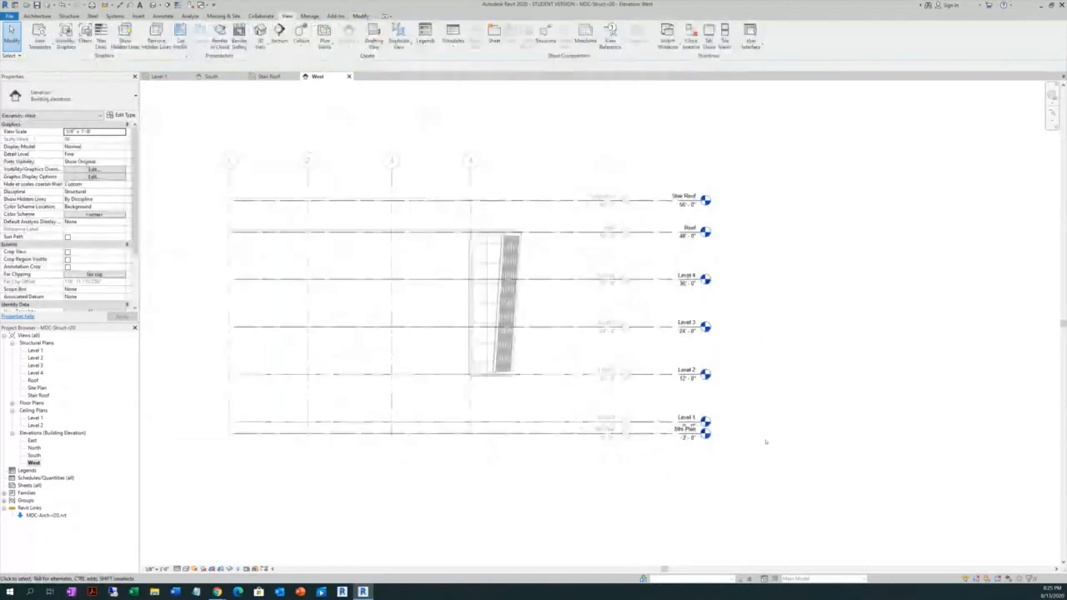
{"action": "scroll", "coordinate": [760, 341], "scroll_direction": "up", "scroll_amount": 1}
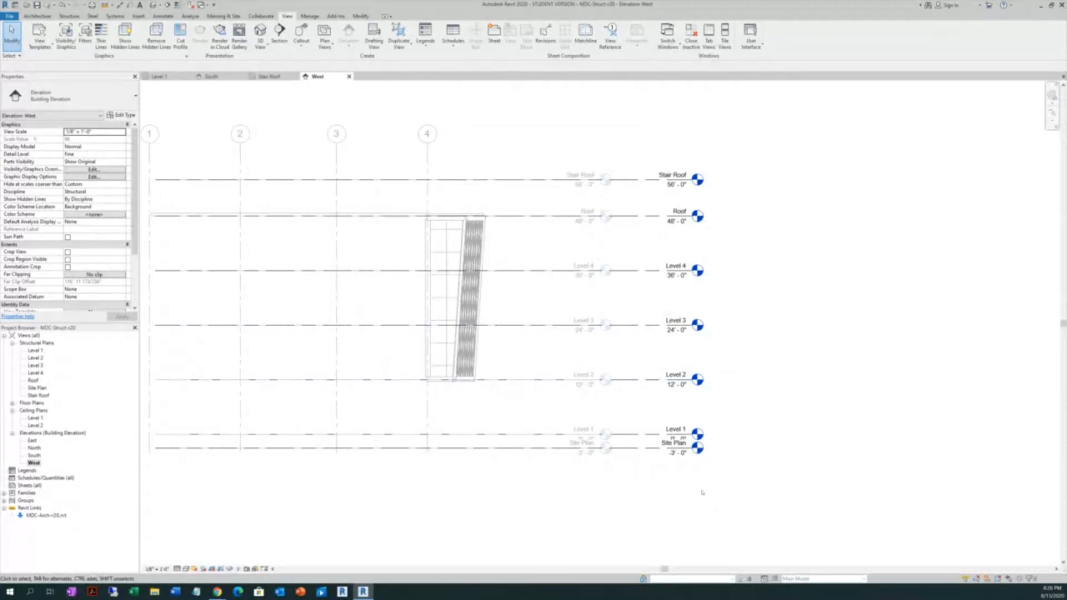
{"action": "left_click", "coordinate": [625, 449]}
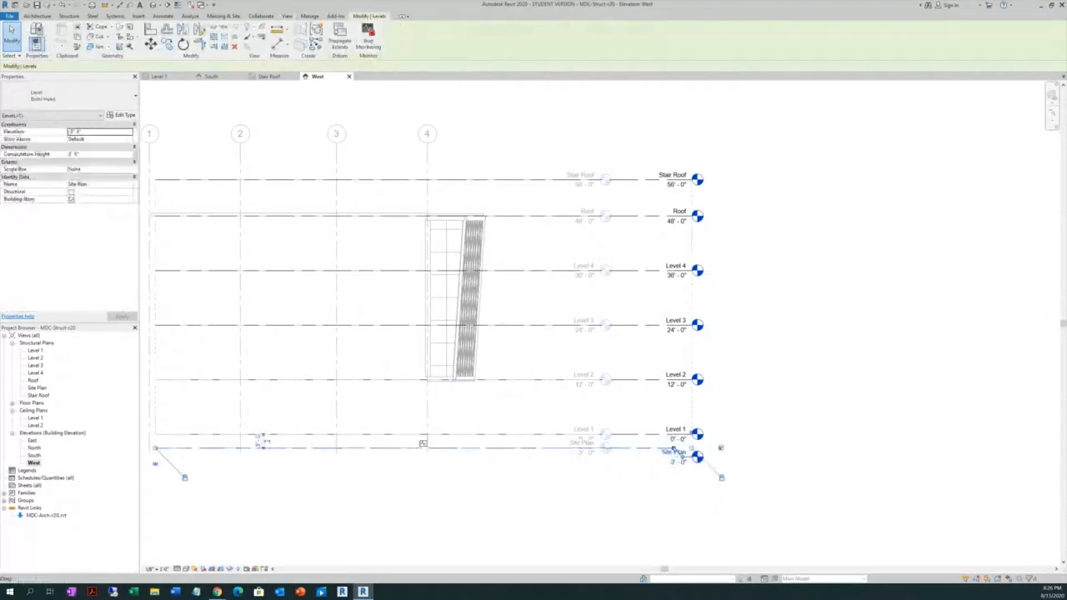
{"action": "mouse_move", "coordinate": [673, 448]}
{"action": "left_mouse_down"}
{"action": "mouse_move", "coordinate": [648, 448]}
{"action": "mouse_move", "coordinate": [657, 460]}
{"action": "left_mouse_up"}
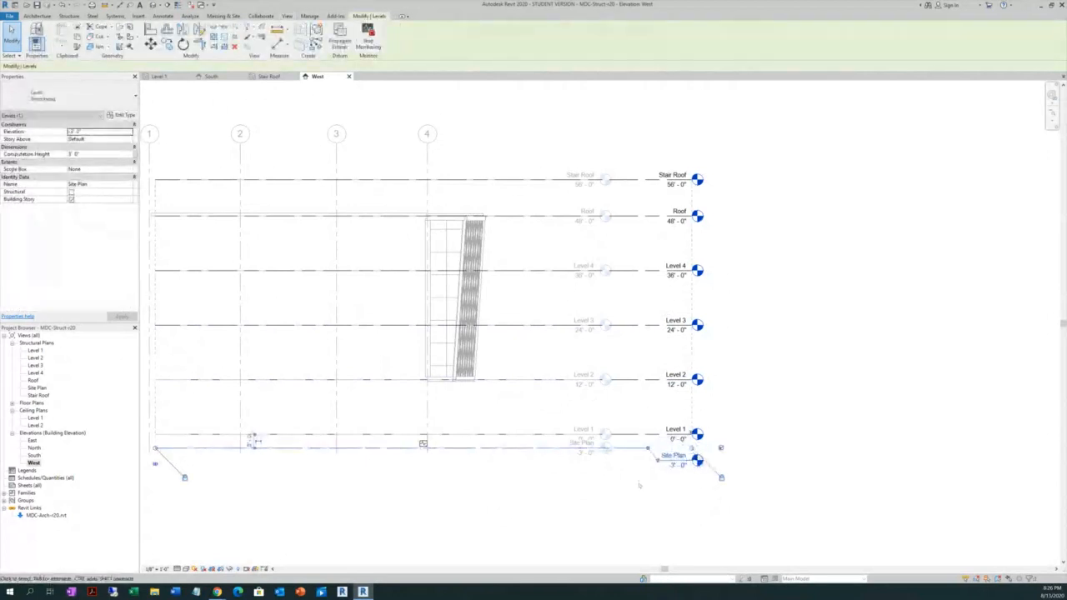
{"action": "left_click", "coordinate": [639, 485]}
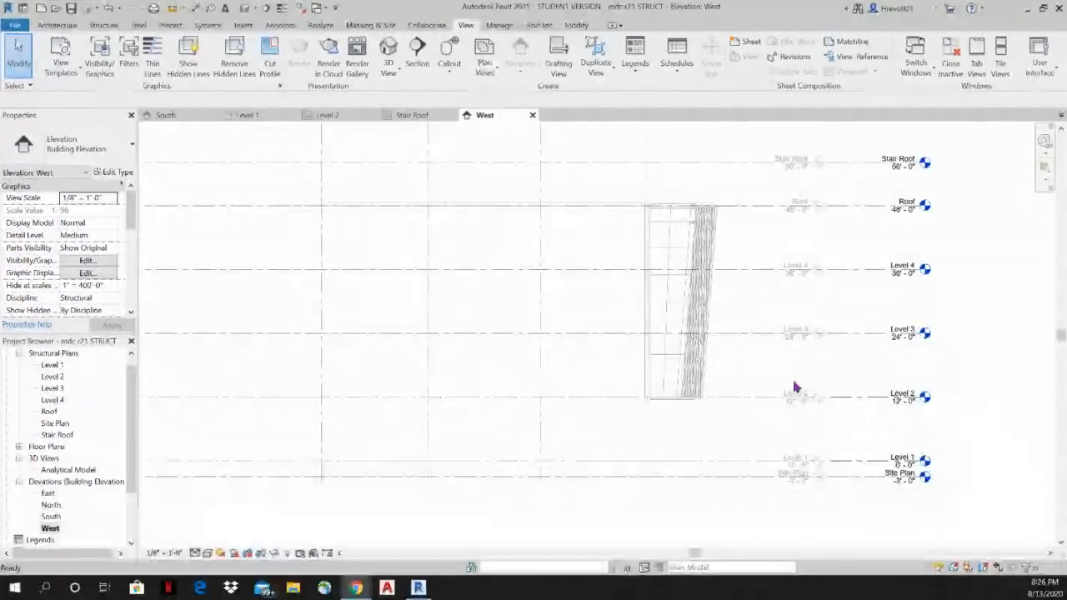
In the mdc r21 STRUCT project's West elevation, add an elbow to the Site Plan level and reposition both bends to clear its lowered label
{"action": "scroll", "coordinate": [813, 421], "scroll_direction": "down", "scroll_amount": 1}
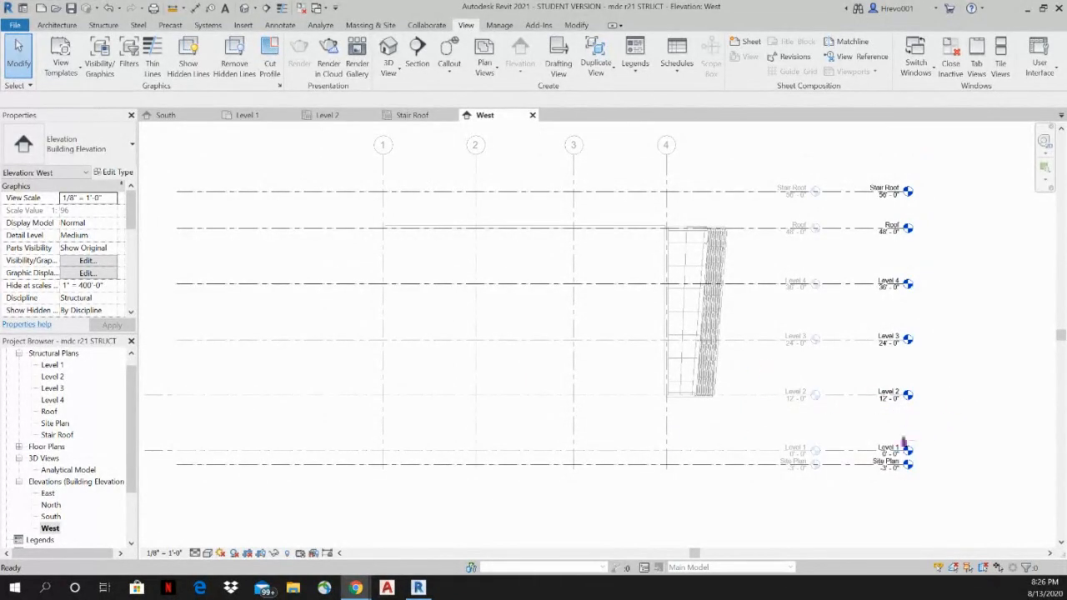
{"action": "scroll", "coordinate": [884, 480], "scroll_direction": "down", "scroll_amount": 3}
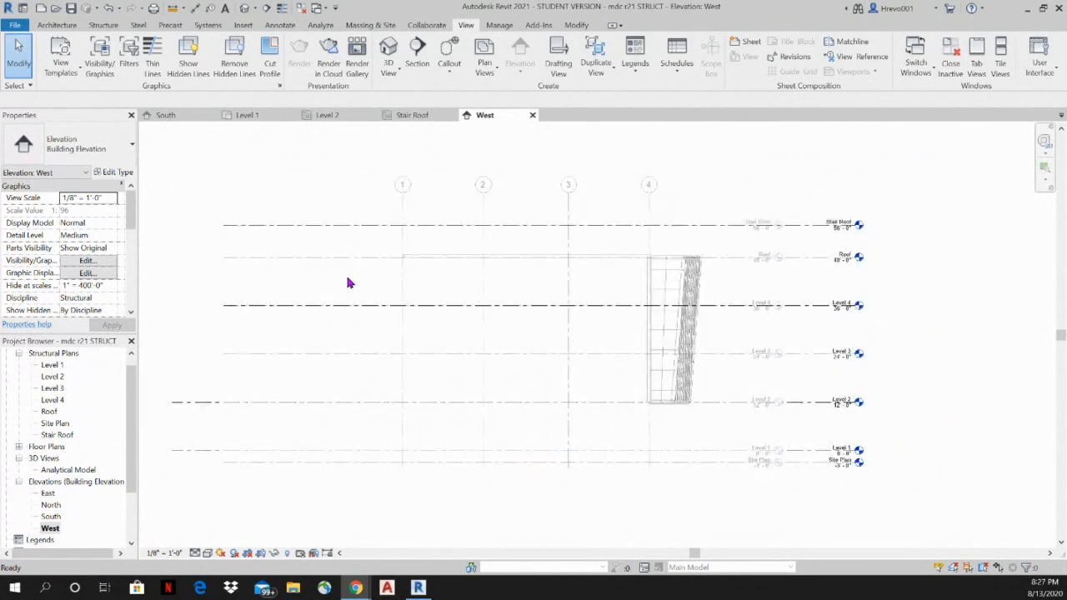
{"action": "scroll", "coordinate": [861, 481], "scroll_direction": "up", "scroll_amount": 6}
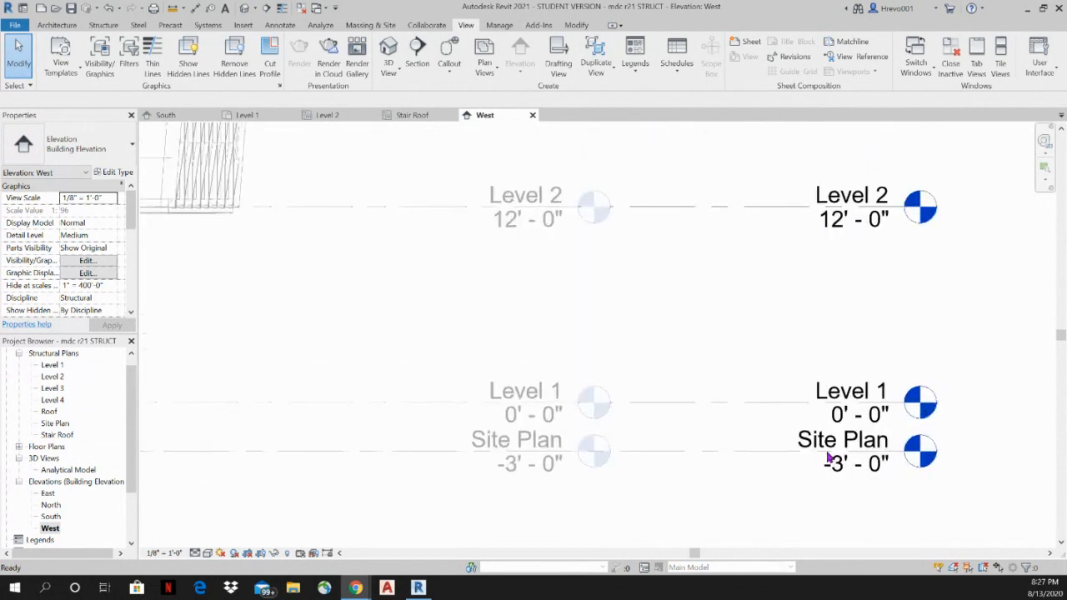
{"action": "left_click", "coordinate": [775, 458]}
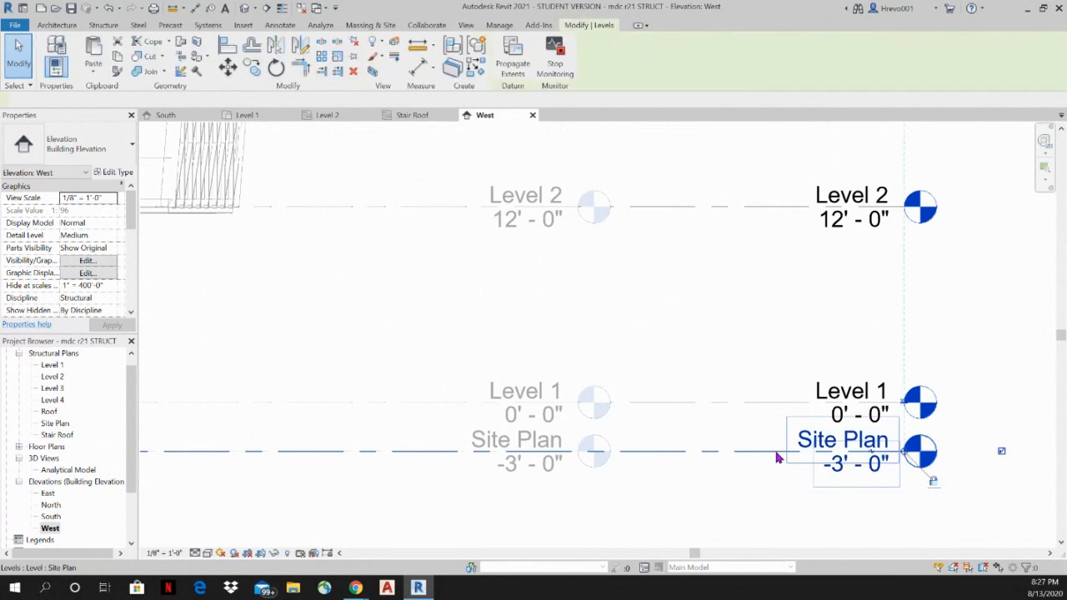
{"action": "left_click", "coordinate": [872, 458]}
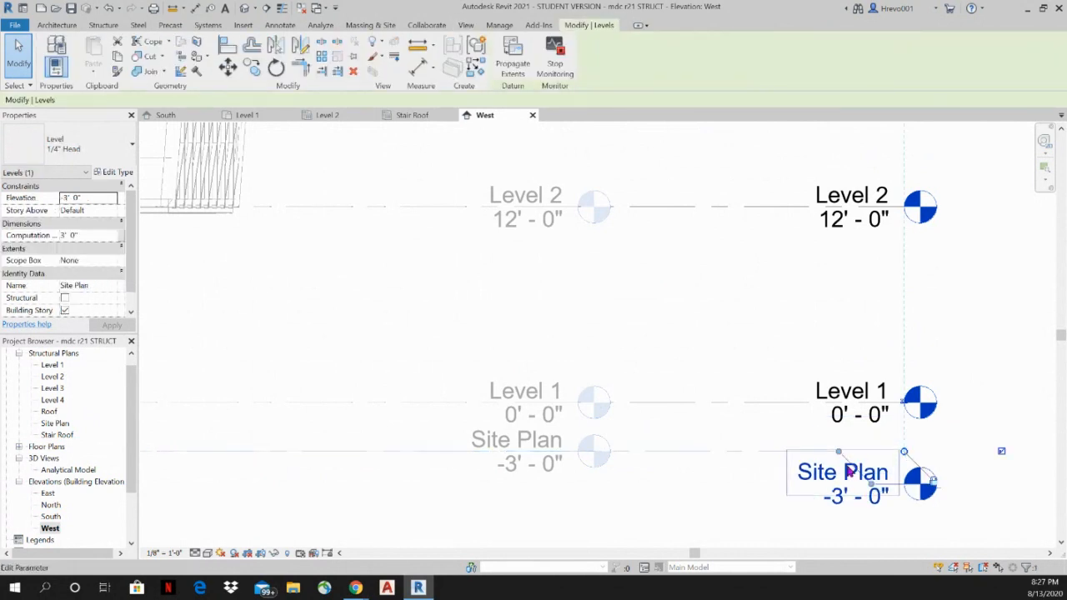
{"action": "left_click_drag", "start_coordinate": [838, 452], "coordinate": [747, 452]}
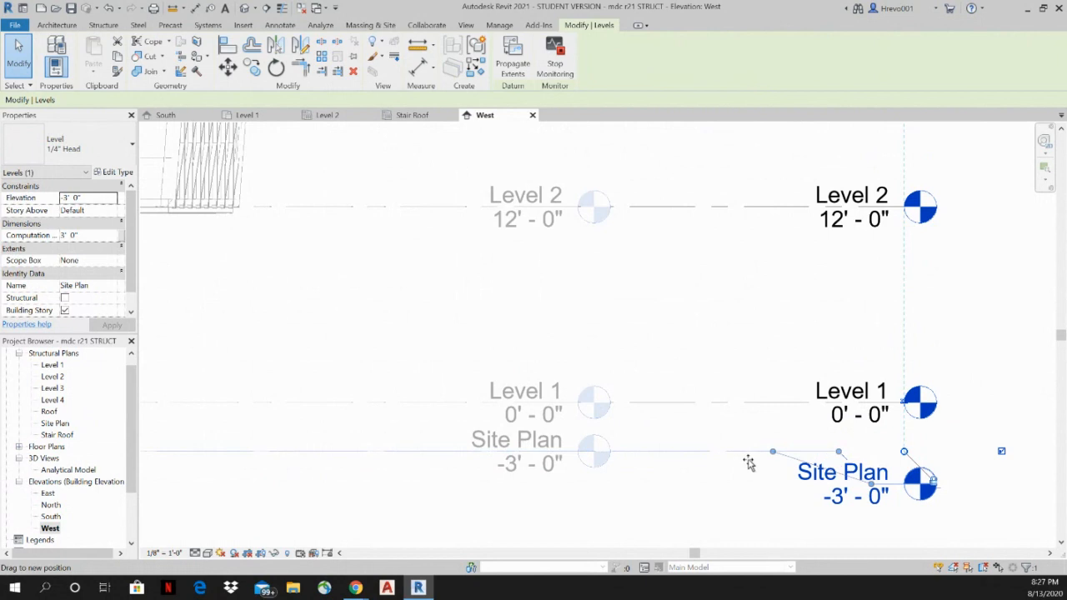
{"action": "left_click_drag", "start_coordinate": [873, 495], "coordinate": [785, 498]}
{"action": "left_click", "coordinate": [728, 510]}
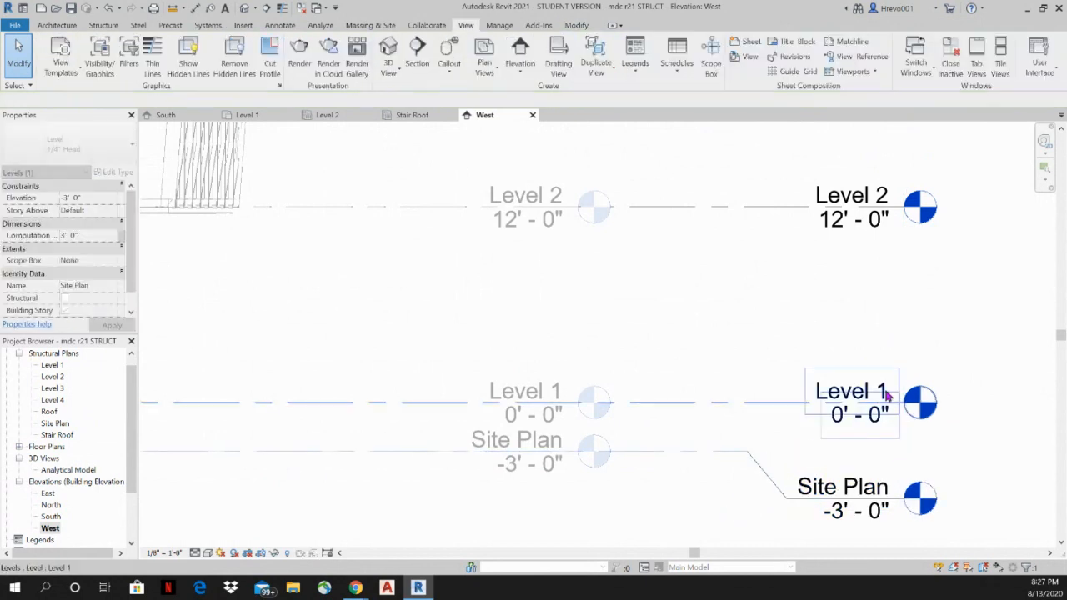
Shorten the aligned tail ends of Level 1 and Level 2 to line up with the tail ends of the other levels
{"action": "scroll", "coordinate": [887, 403], "scroll_direction": "down", "scroll_amount": 2}
{"action": "scroll", "coordinate": [766, 448], "scroll_direction": "down", "scroll_amount": 4}
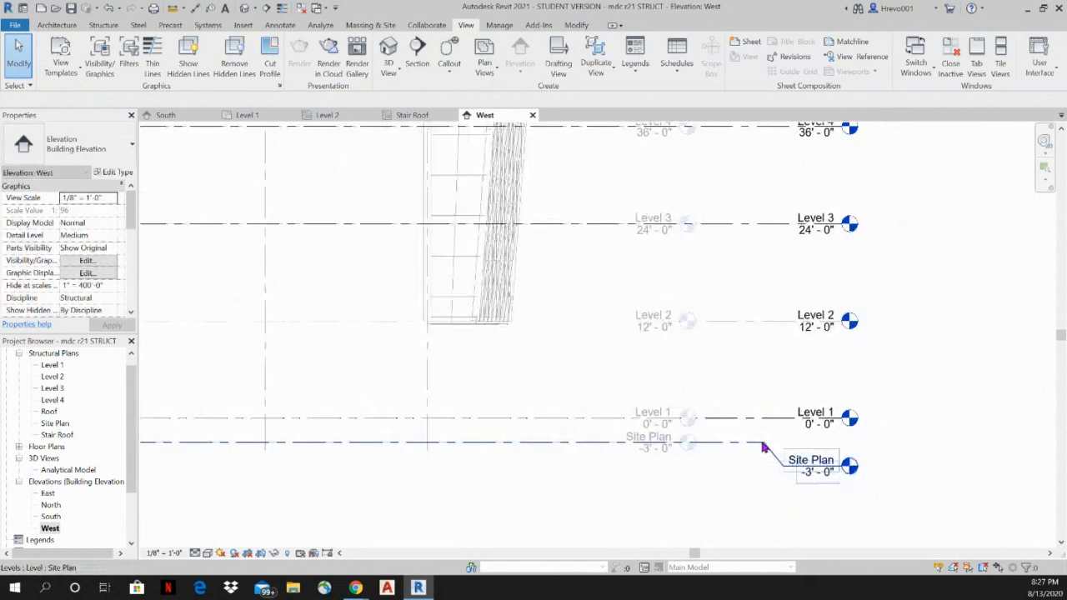
{"action": "scroll", "coordinate": [786, 436], "scroll_direction": "down", "scroll_amount": 3}
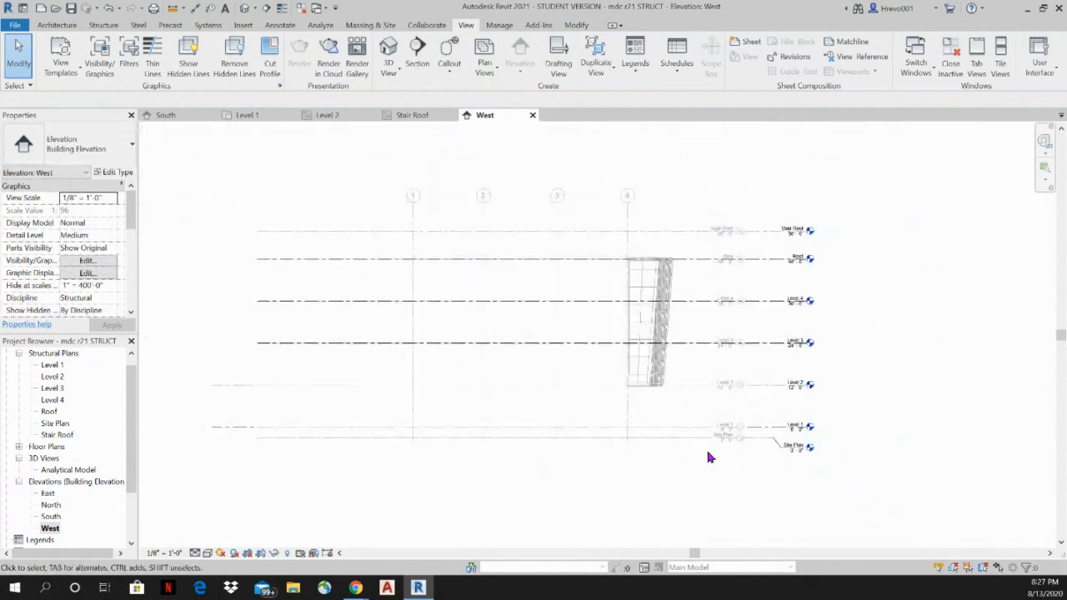
{"action": "scroll", "coordinate": [283, 448], "scroll_direction": "up", "scroll_amount": 2}
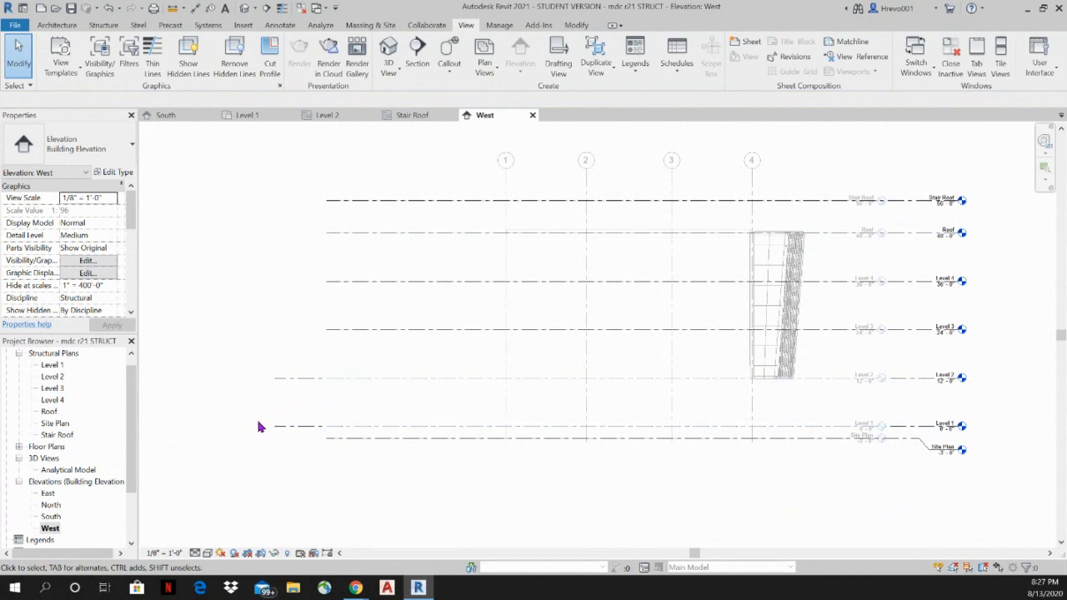
{"action": "left_click", "coordinate": [285, 378]}
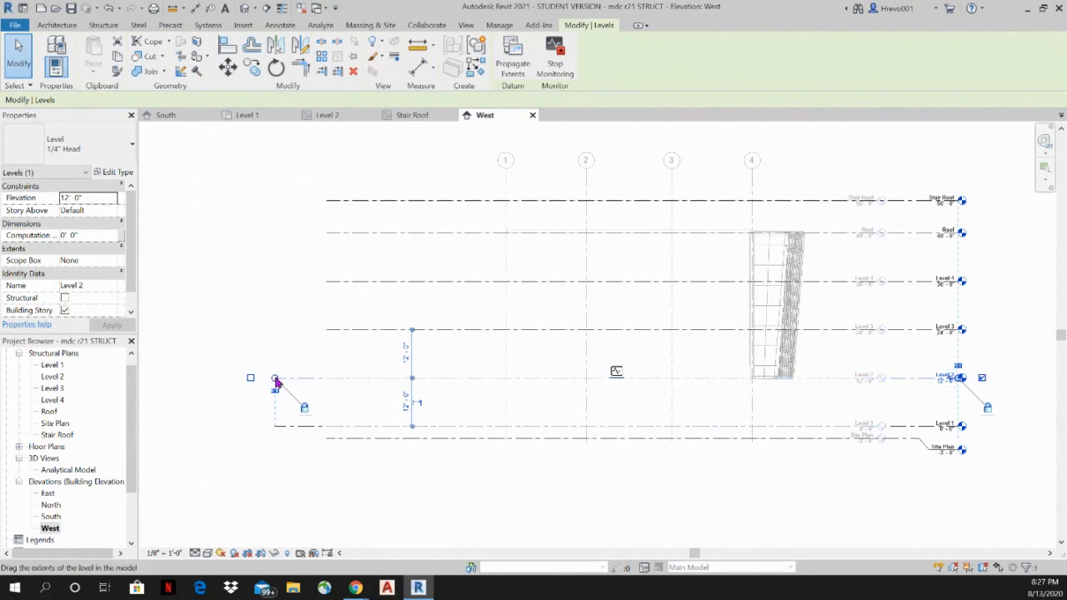
{"action": "left_click_drag", "start_coordinate": [276, 380], "coordinate": [328, 377]}
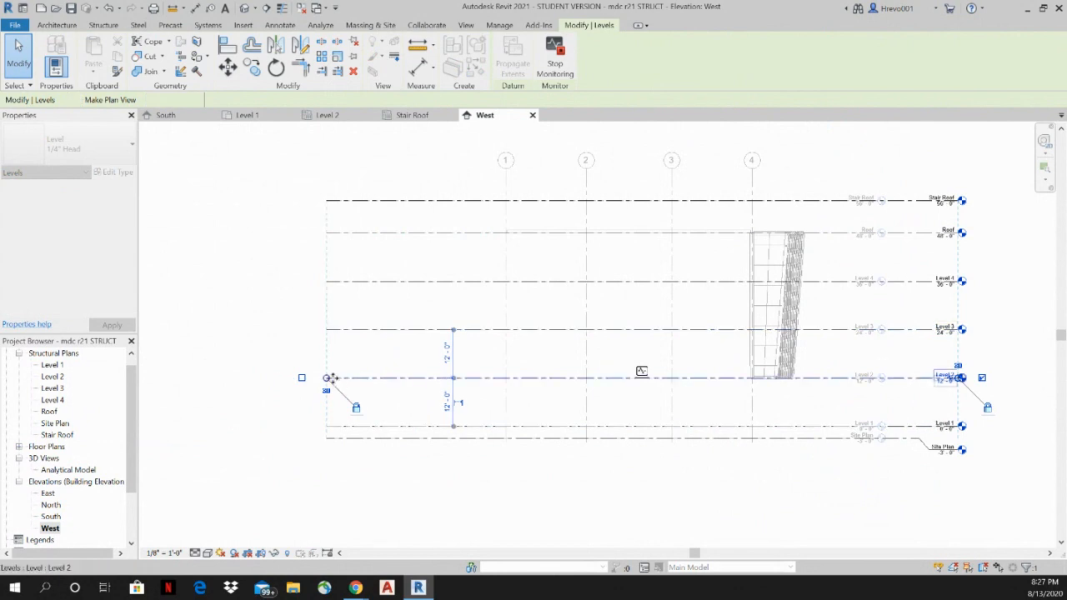
Deselect the level and save the structural project
{"action": "left_click", "coordinate": [295, 435]}
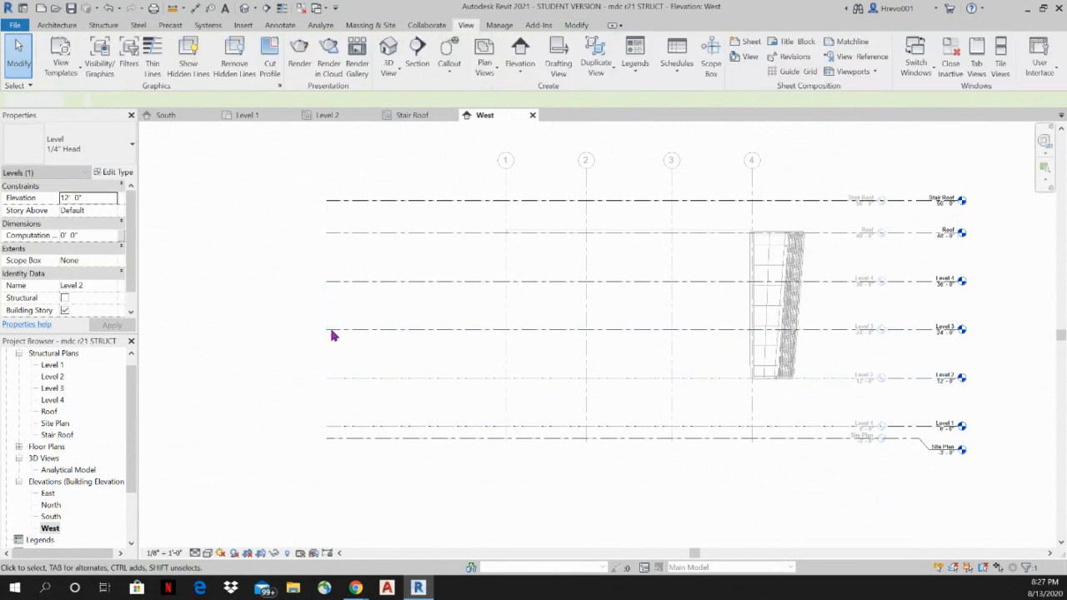
{"action": "left_click", "coordinate": [410, 451]}
{"action": "left_click", "coordinate": [71, 8]}
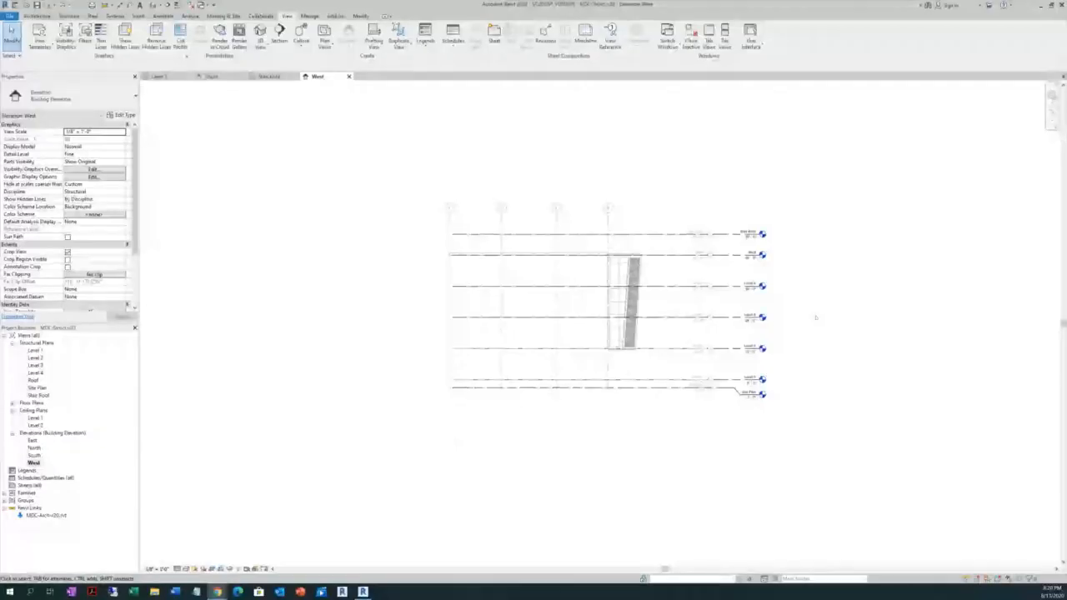
Switch to the MDC-Struct-r20 project and start a Copy/Monitor session on the linked MDC-Arch-r20 model in the West elevation
{"action": "scroll", "coordinate": [813, 275], "scroll_direction": "up", "scroll_amount": 1}
{"action": "scroll", "coordinate": [812, 275], "scroll_direction": "up", "scroll_amount": 1}
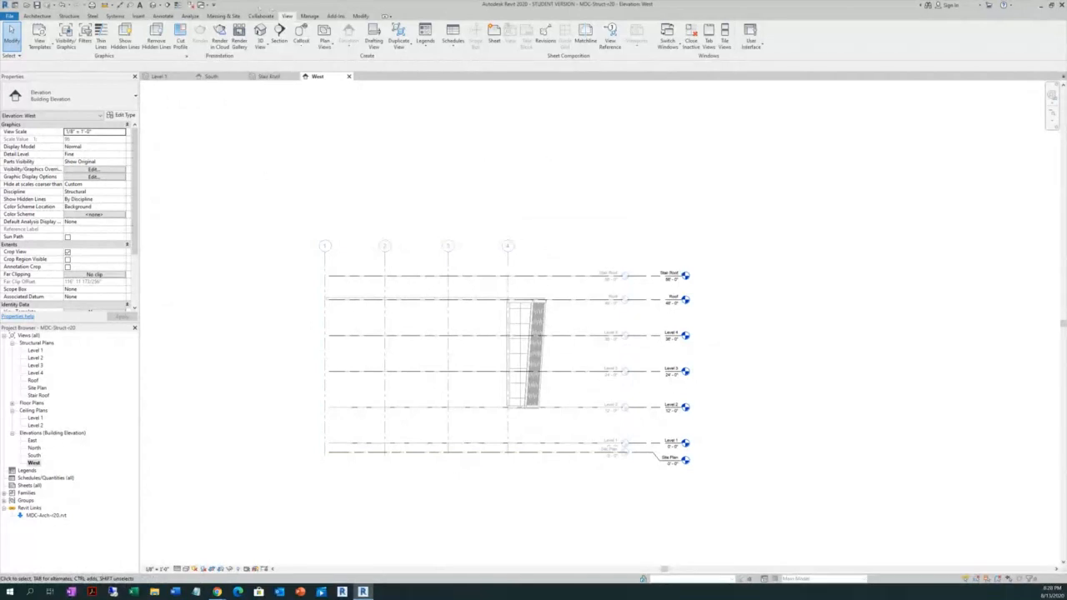
{"action": "left_click", "coordinate": [260, 15]}
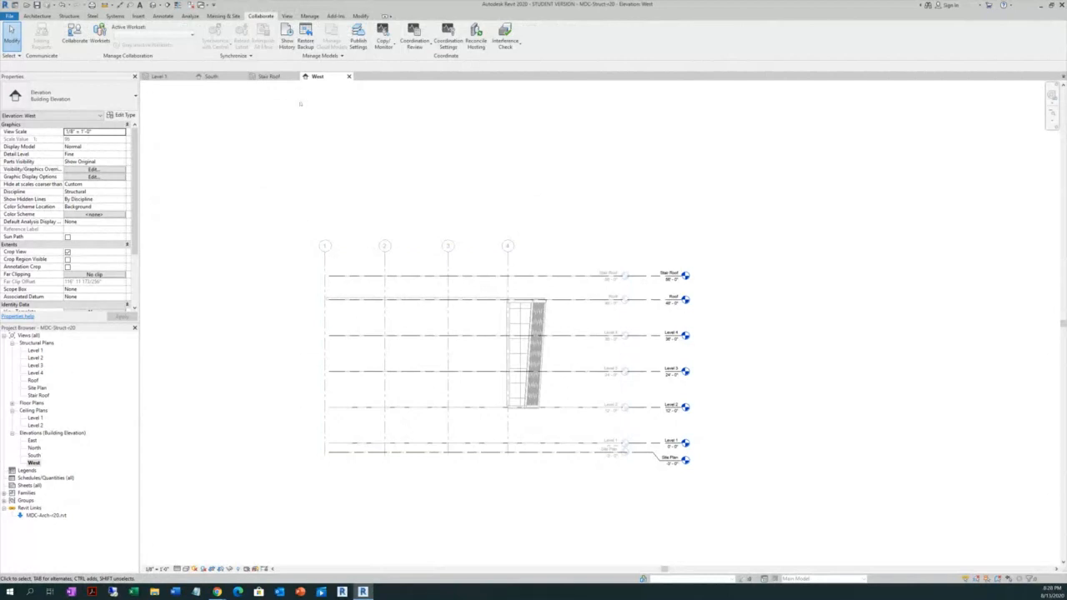
{"action": "left_click", "coordinate": [385, 46]}
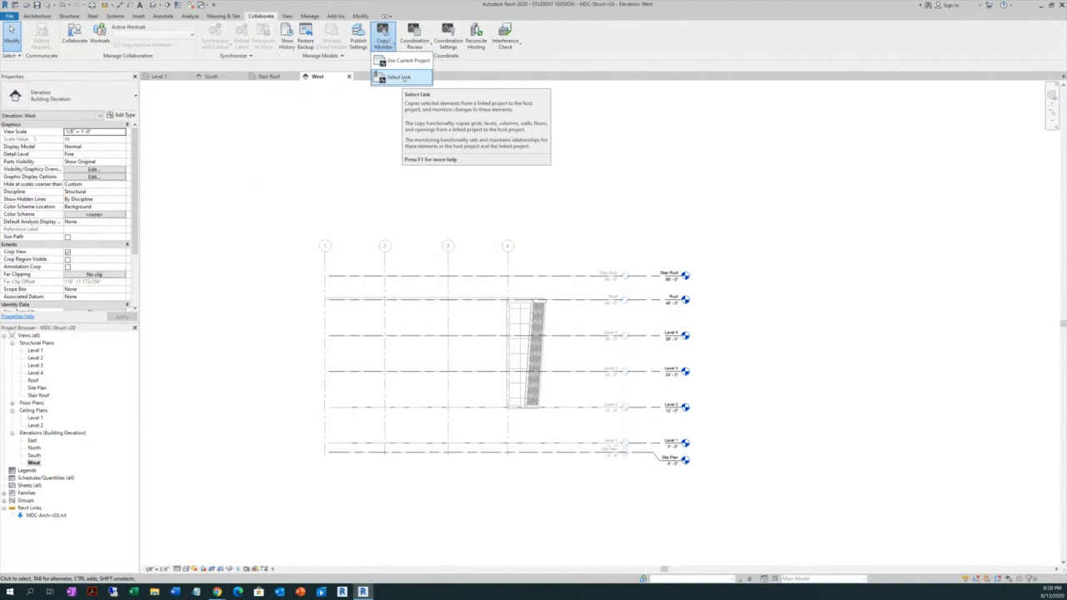
{"action": "left_click", "coordinate": [405, 78]}
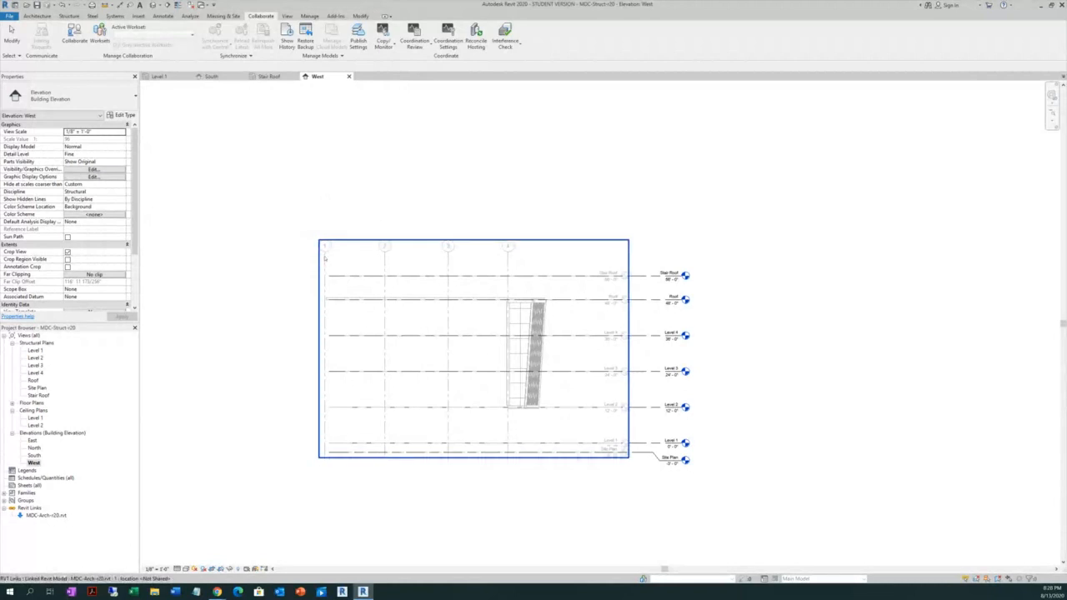
{"action": "left_click", "coordinate": [325, 258]}
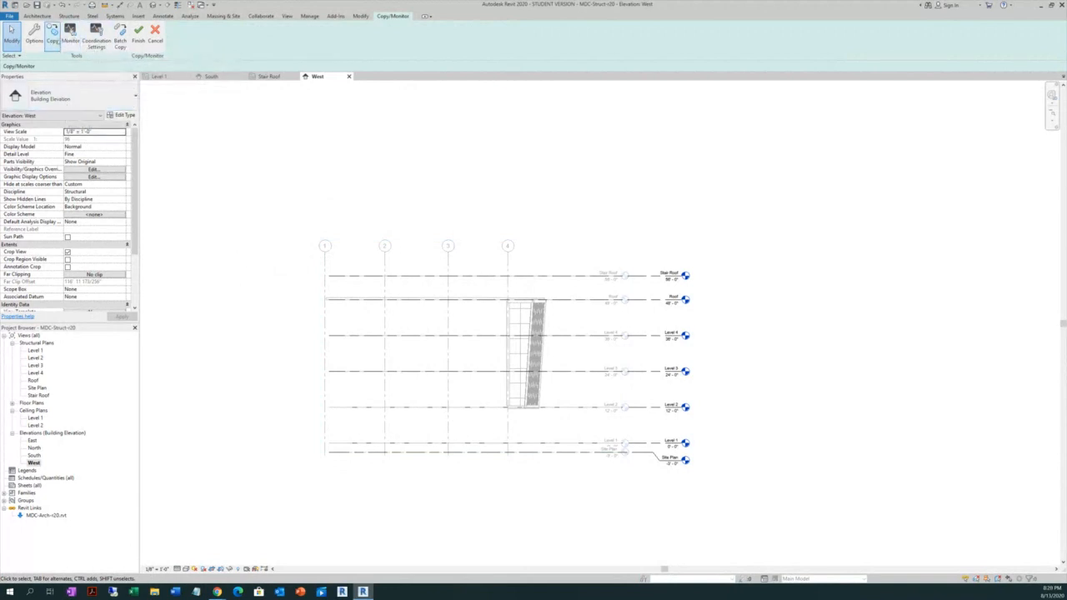
Copy and monitor linked grids 1 to 4 together, filtering the multiple selection to Grids only, and finish the Copy/Monitor session
{"action": "left_click", "coordinate": [52, 37]}
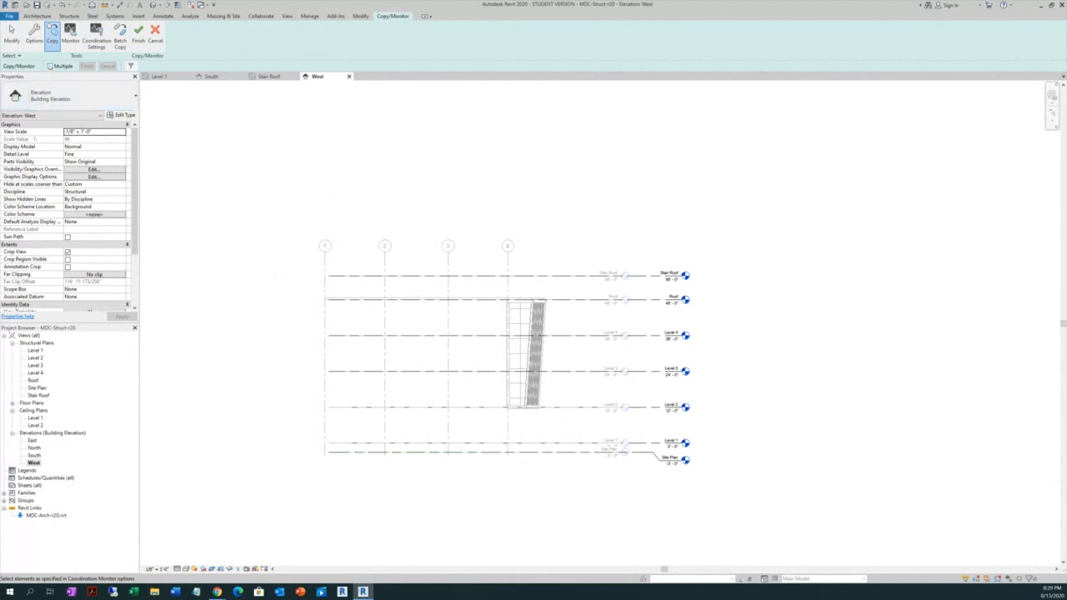
{"action": "left_click", "coordinate": [49, 65]}
{"action": "left_click_drag", "start_coordinate": [526, 224], "coordinate": [297, 265]}
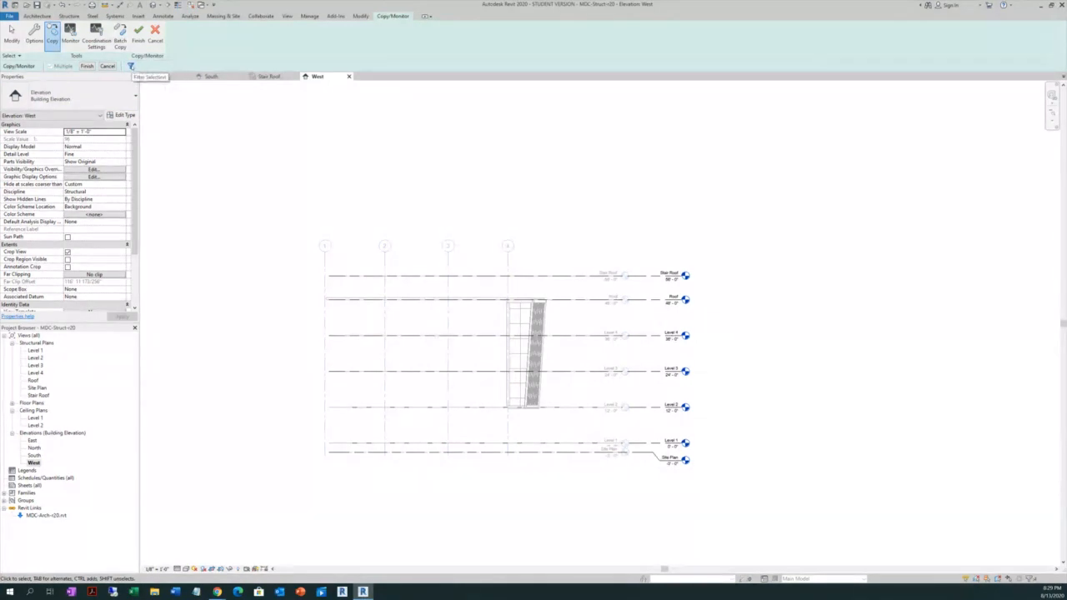
{"action": "left_click", "coordinate": [130, 66]}
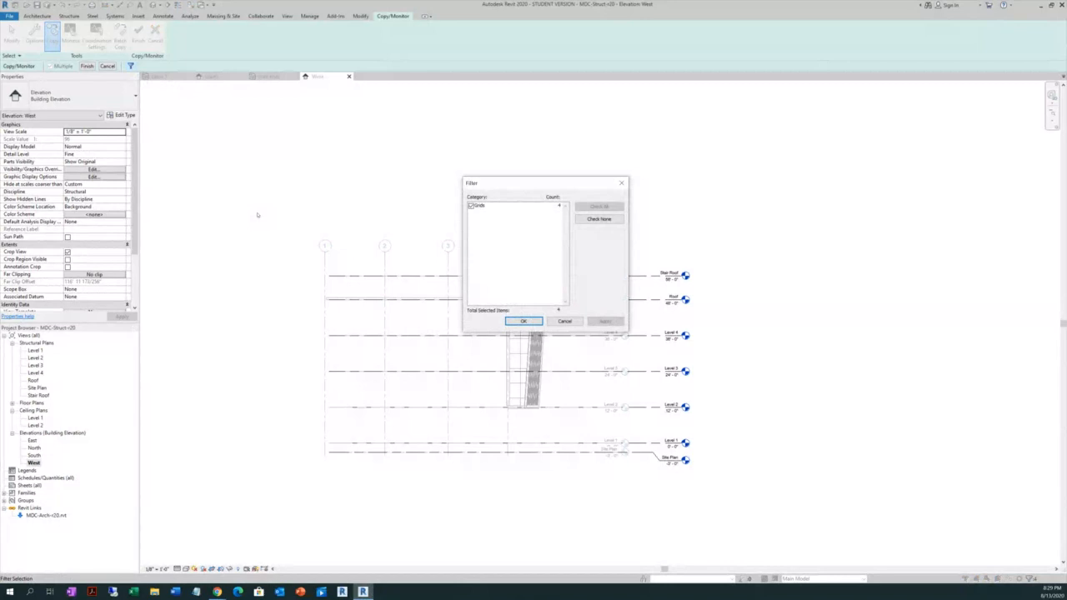
{"action": "left_click_drag", "start_coordinate": [541, 186], "coordinate": [650, 186]}
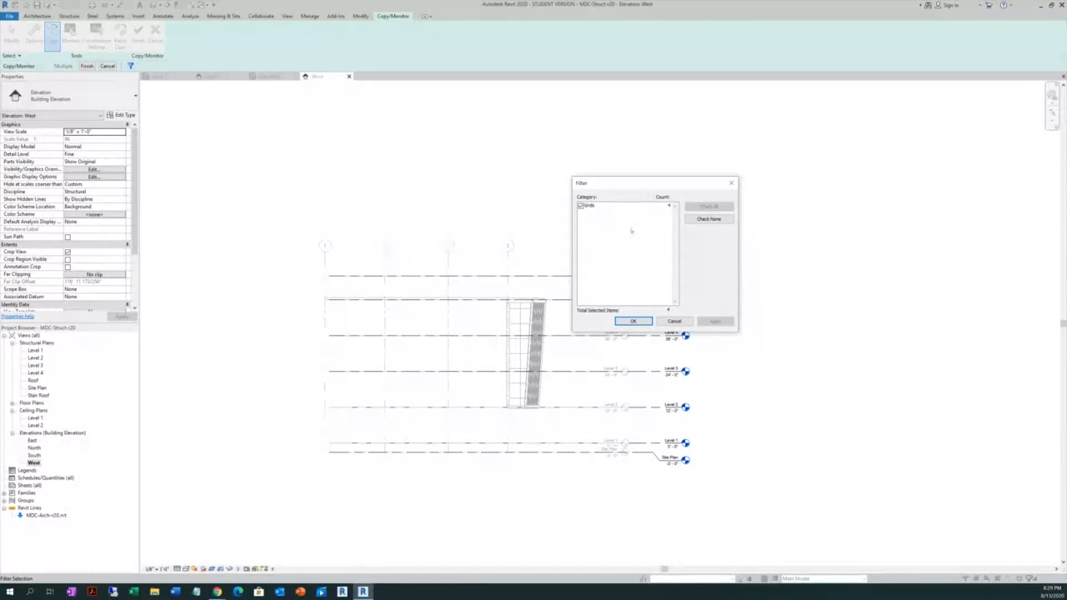
{"action": "left_click", "coordinate": [633, 322]}
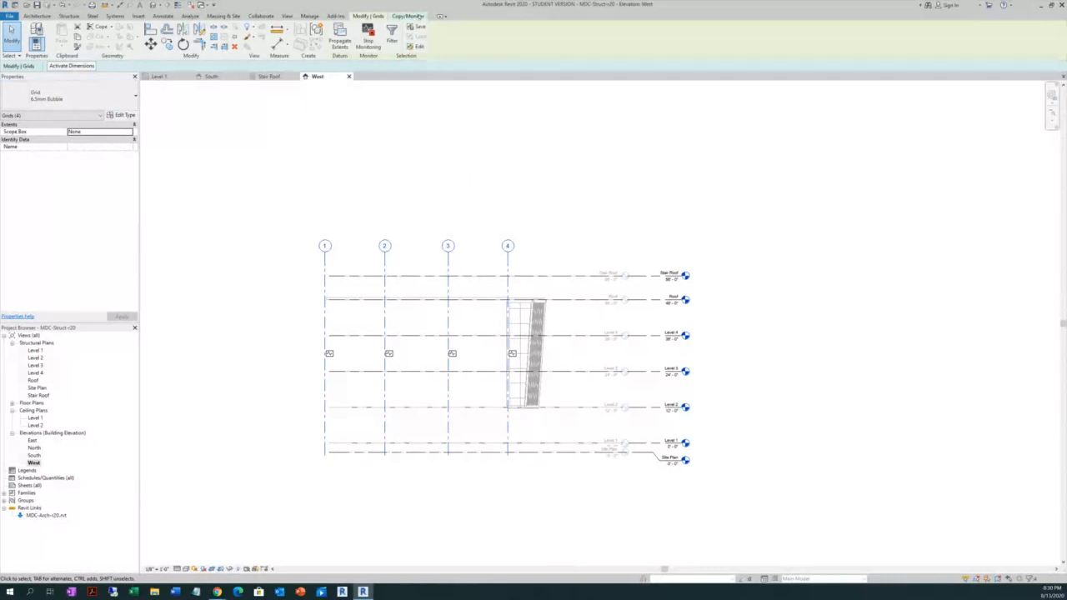
{"action": "left_click", "coordinate": [419, 16]}
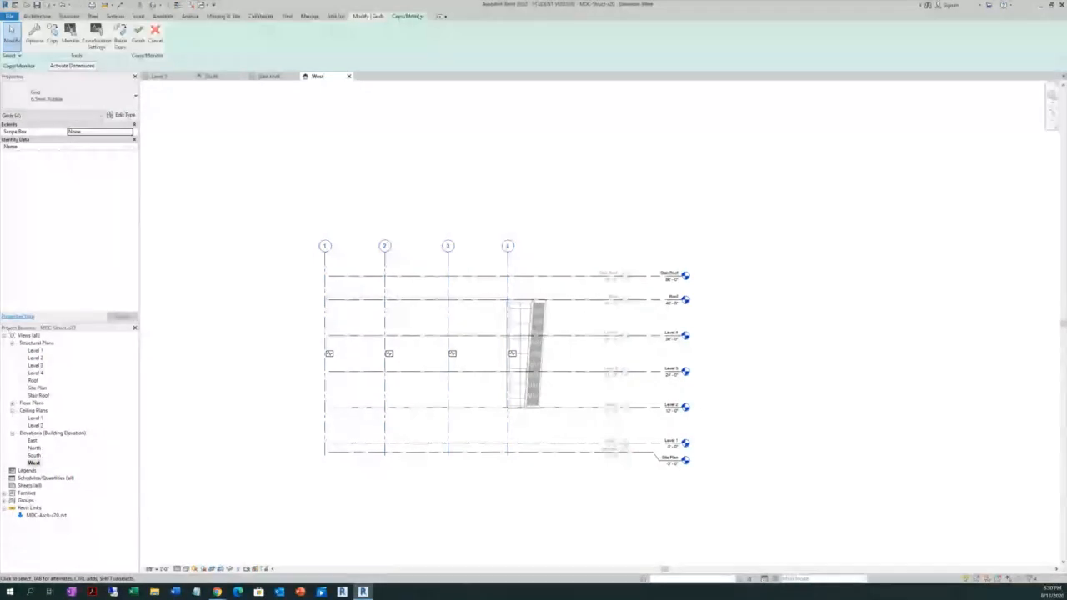
{"action": "left_click", "coordinate": [137, 35]}
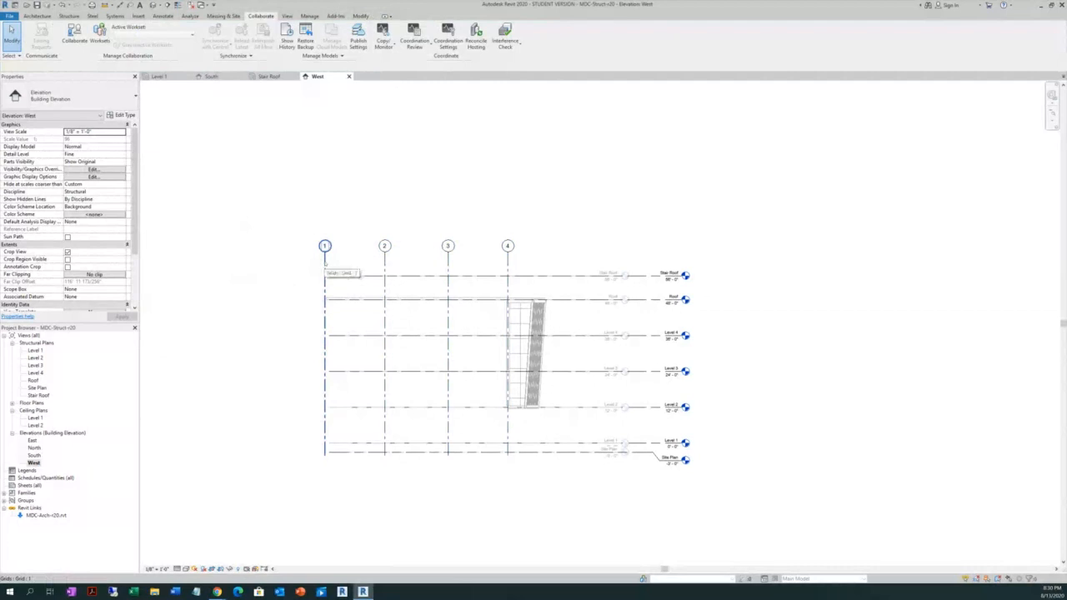
Extend the aligned heads of the copied grids 1 to 4 upward, clear of the linked grid bubbles
{"action": "left_click", "coordinate": [325, 263]}
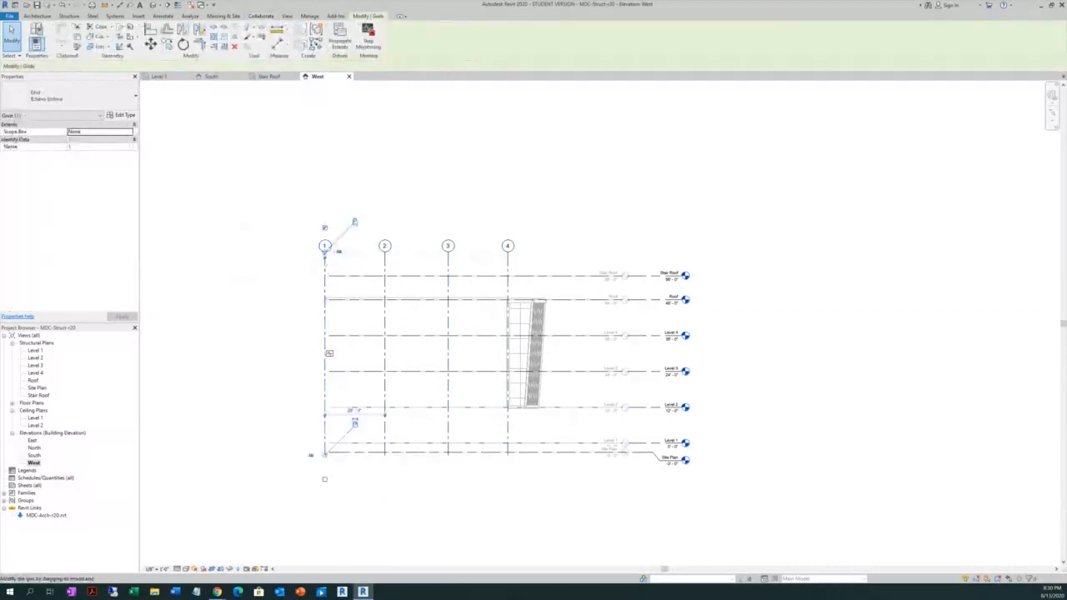
{"action": "left_click_drag", "start_coordinate": [325, 252], "coordinate": [325, 214]}
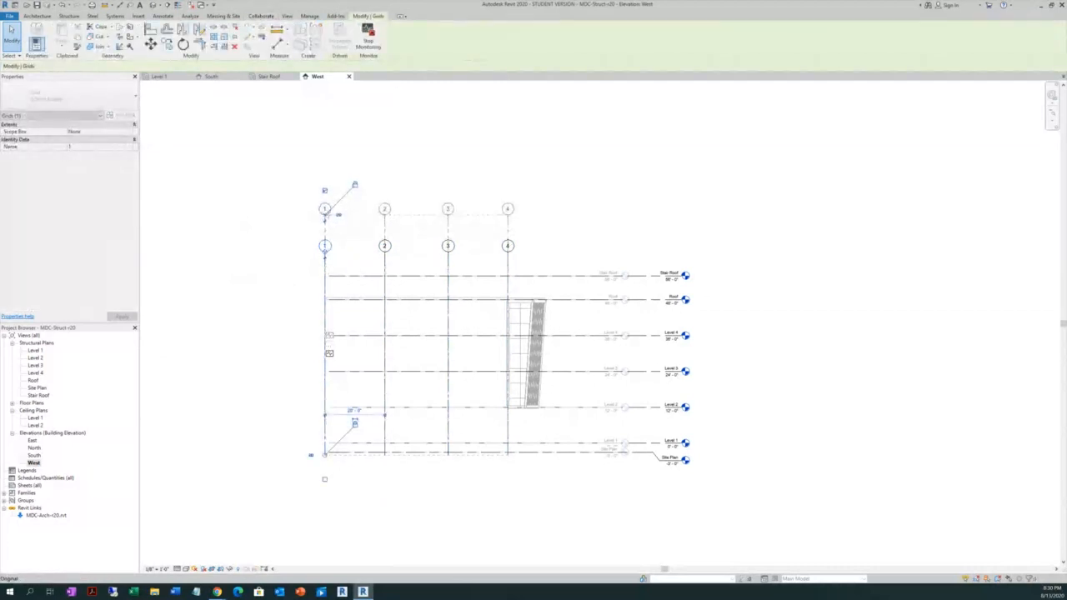
{"action": "left_click", "coordinate": [263, 261]}
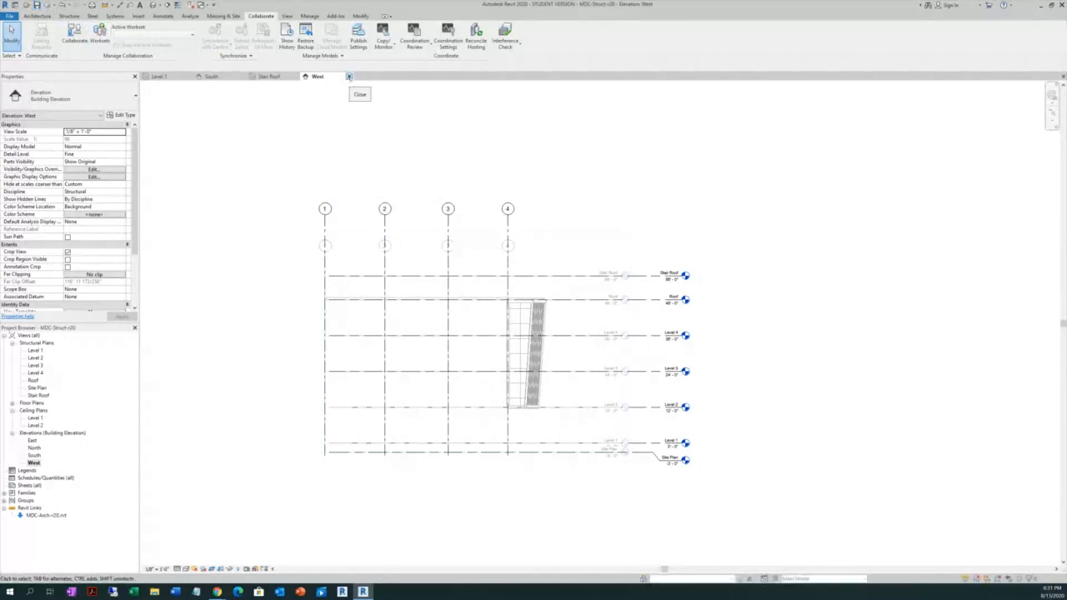
Close the West, South, Stair Roof and Level 1 views to close the MDC-Struct-r20 project
{"action": "left_click", "coordinate": [349, 75]}
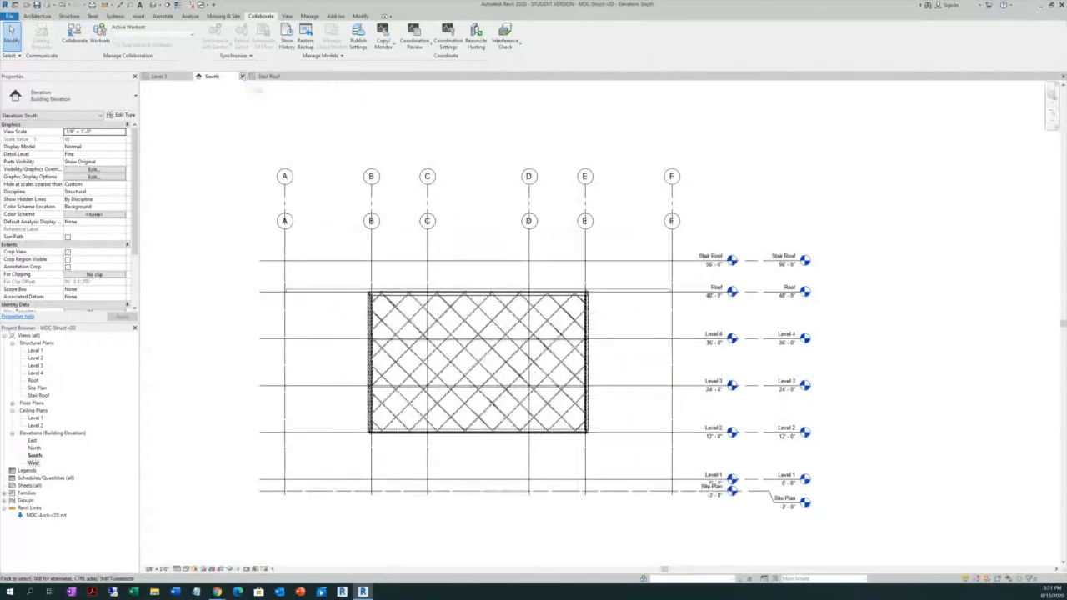
{"action": "left_click", "coordinate": [242, 76]}
{"action": "left_click", "coordinate": [242, 76]}
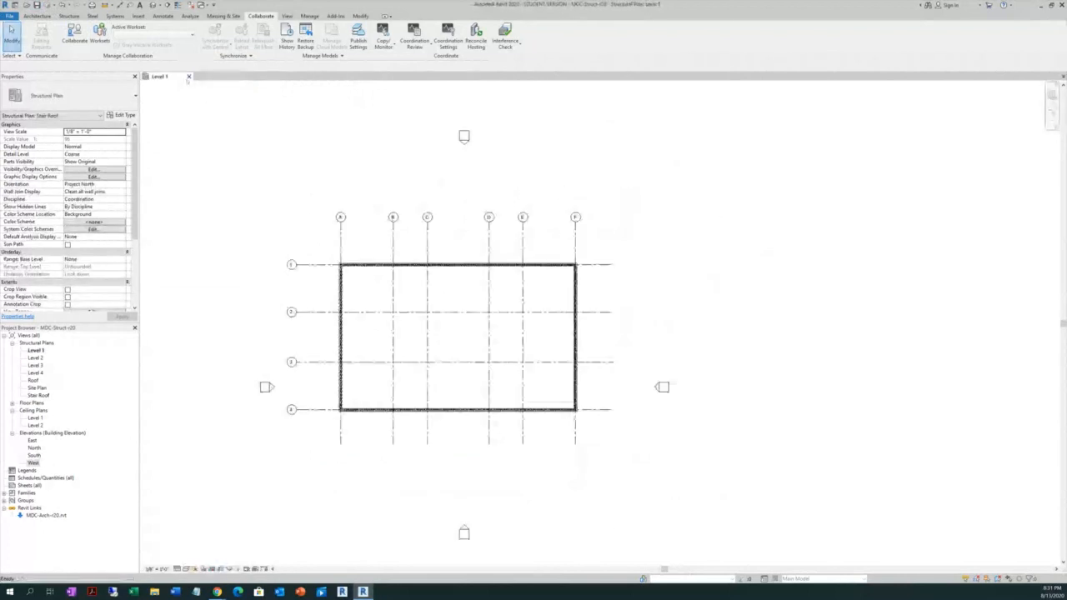
{"action": "left_click", "coordinate": [189, 77]}
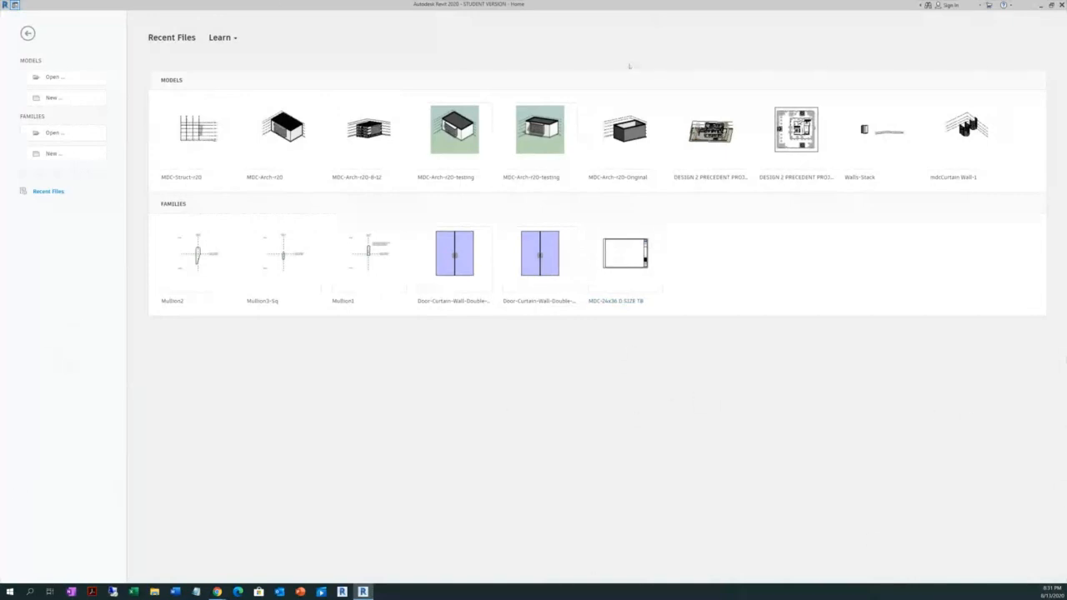
Open the MDC-Arch-r20 architectural project and display its South elevation
{"action": "left_click", "coordinate": [271, 164]}
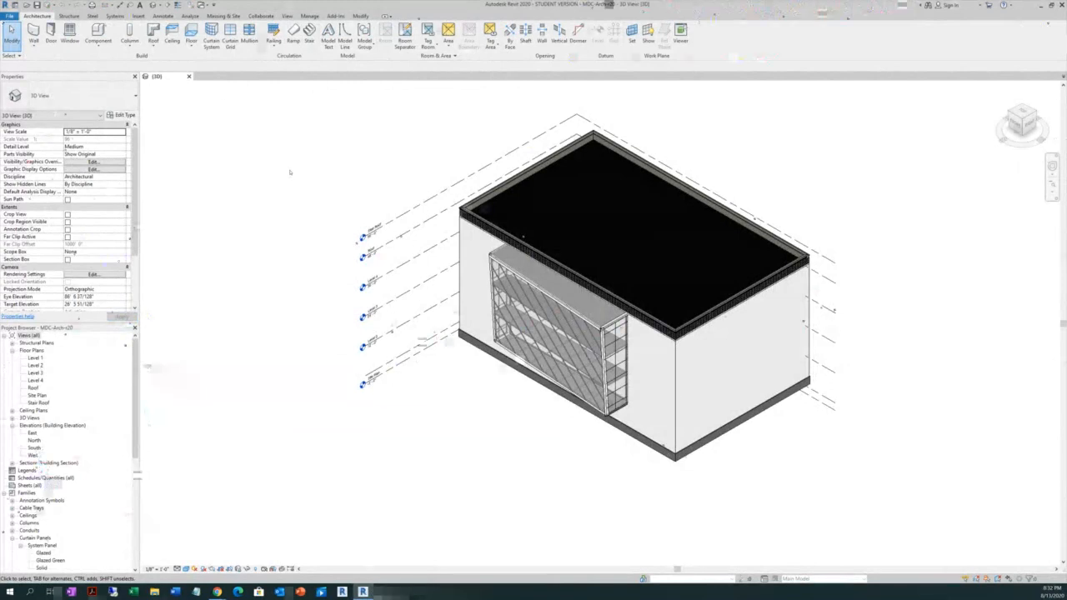
{"action": "left_click", "coordinate": [33, 448]}
{"action": "double_click", "coordinate": [33, 448]}
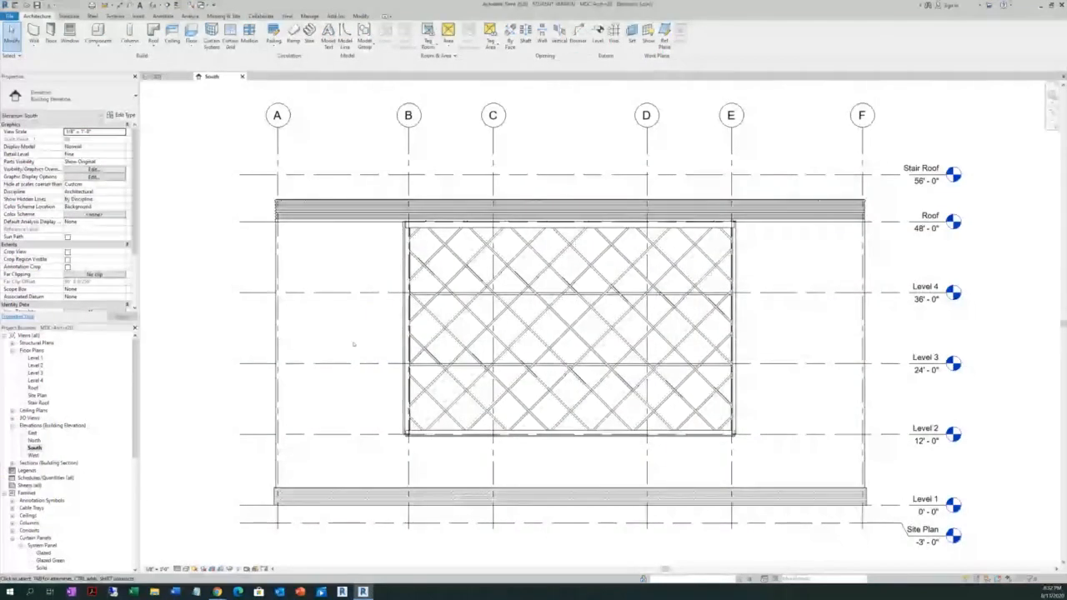
{"action": "scroll", "coordinate": [354, 344], "scroll_direction": "down", "scroll_amount": 1}
{"action": "scroll", "coordinate": [406, 428], "scroll_direction": "up", "scroll_amount": 1}
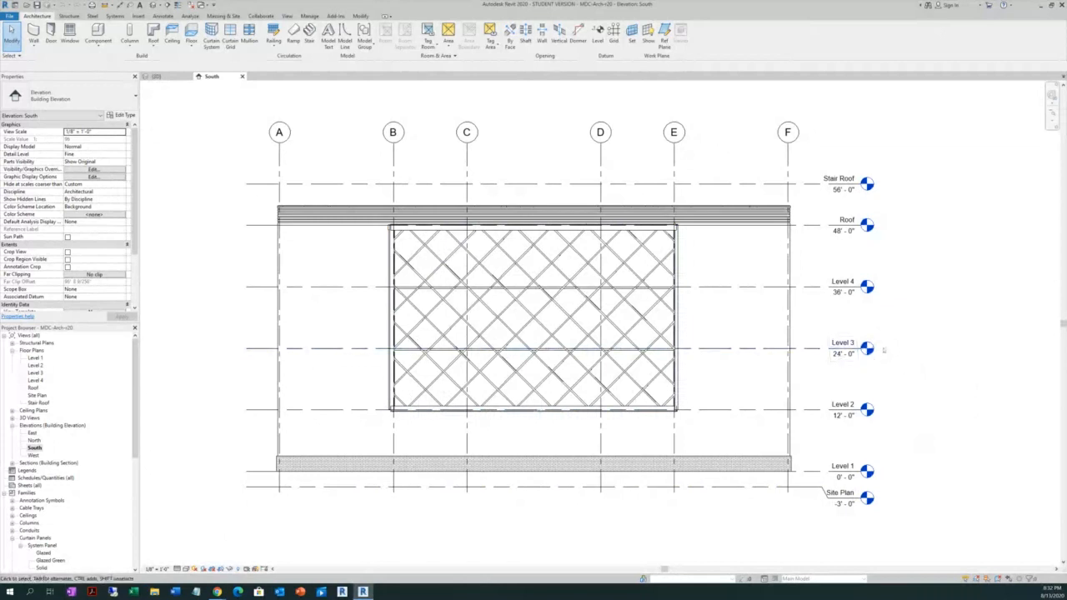
Set the elevation of Level 3 to 26' in the architectural model's South elevation
{"action": "scroll", "coordinate": [882, 351], "scroll_direction": "up", "scroll_amount": 1}
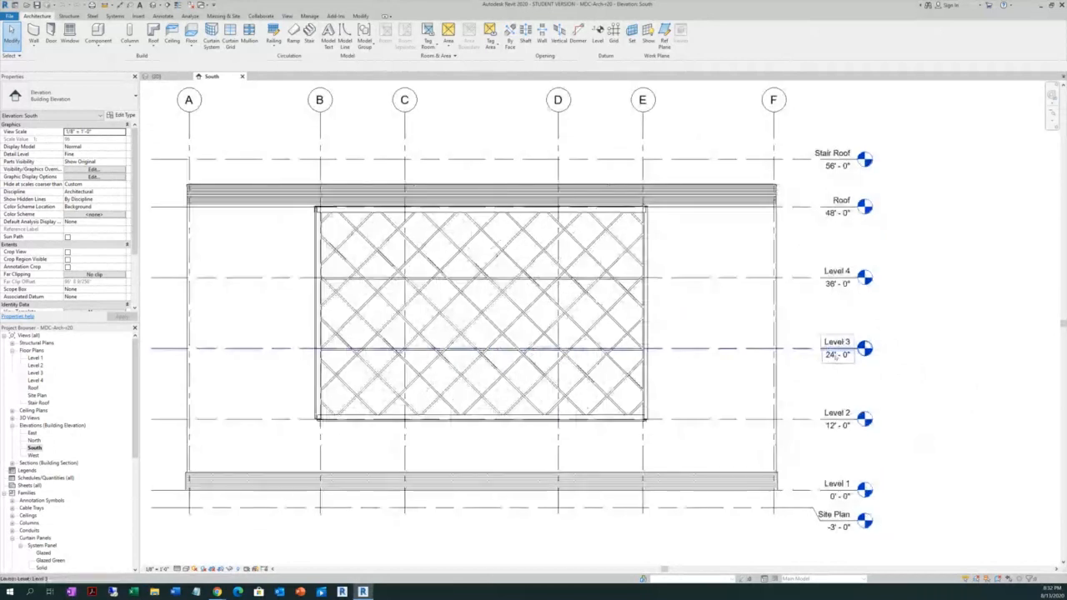
{"action": "left_click", "coordinate": [836, 354]}
{"action": "left_click", "coordinate": [835, 354]}
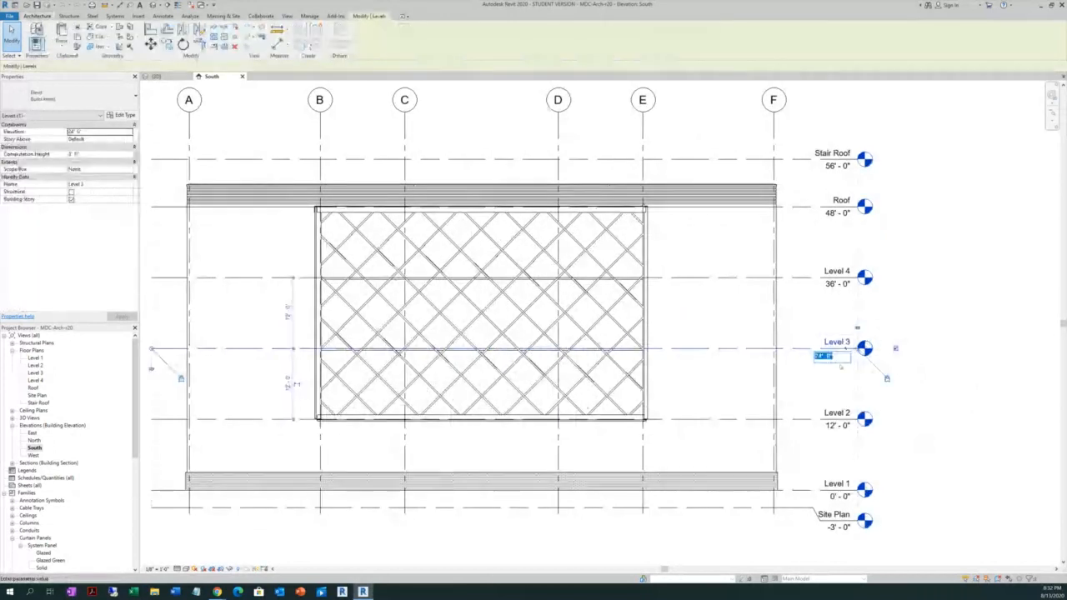
{"action": "key", "text": "BackSpace"}
{"action": "type", "text": "26"}
{"action": "key", "text": "Return"}
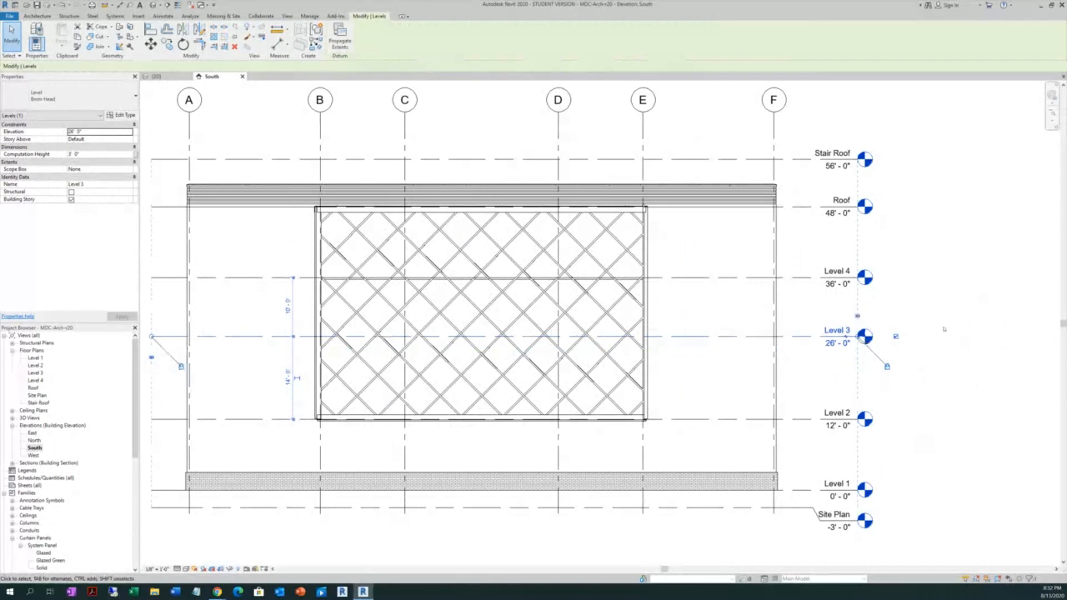
{"action": "key", "text": "Escape"}
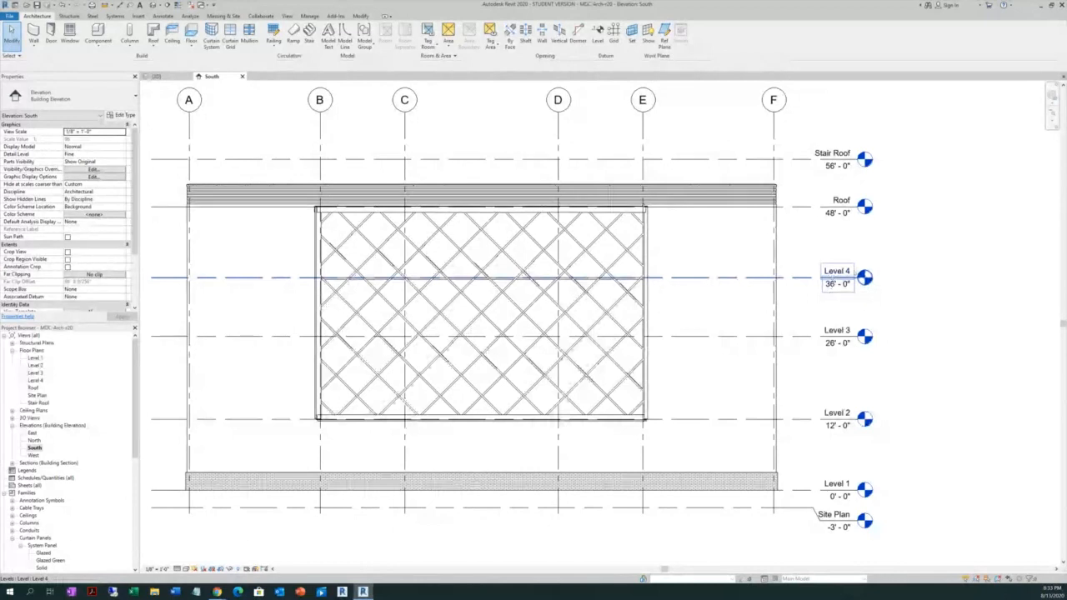
Set the elevation of Level 4 to 38' in the South elevation
{"action": "left_click", "coordinate": [835, 283]}
{"action": "left_click", "coordinate": [836, 283]}
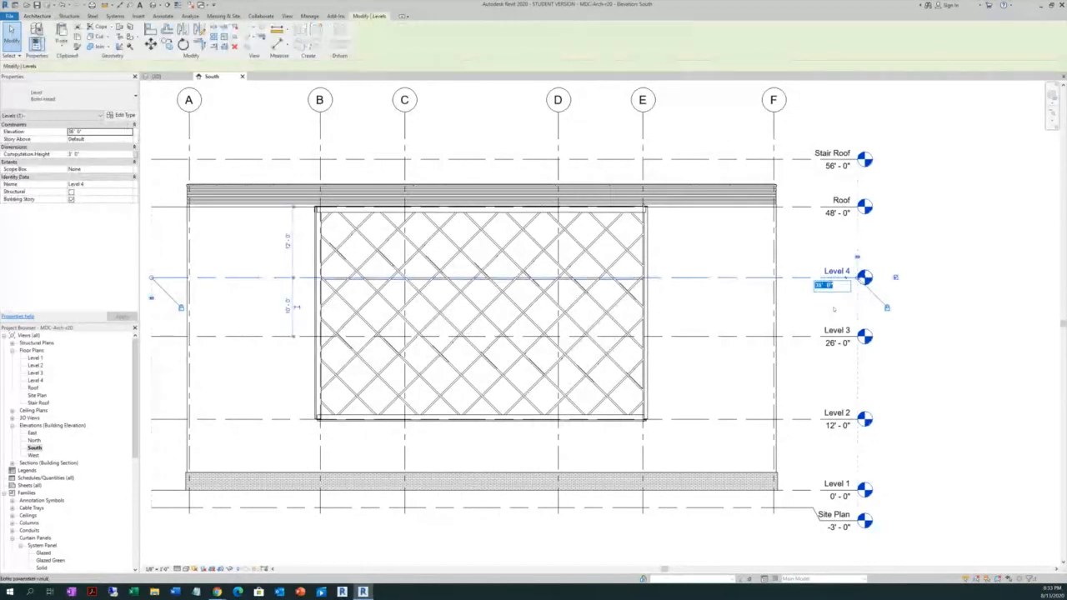
{"action": "key", "text": "BackSpace"}
{"action": "type", "text": "3"}
{"action": "type", "text": "0"}
{"action": "key", "text": "Return"}
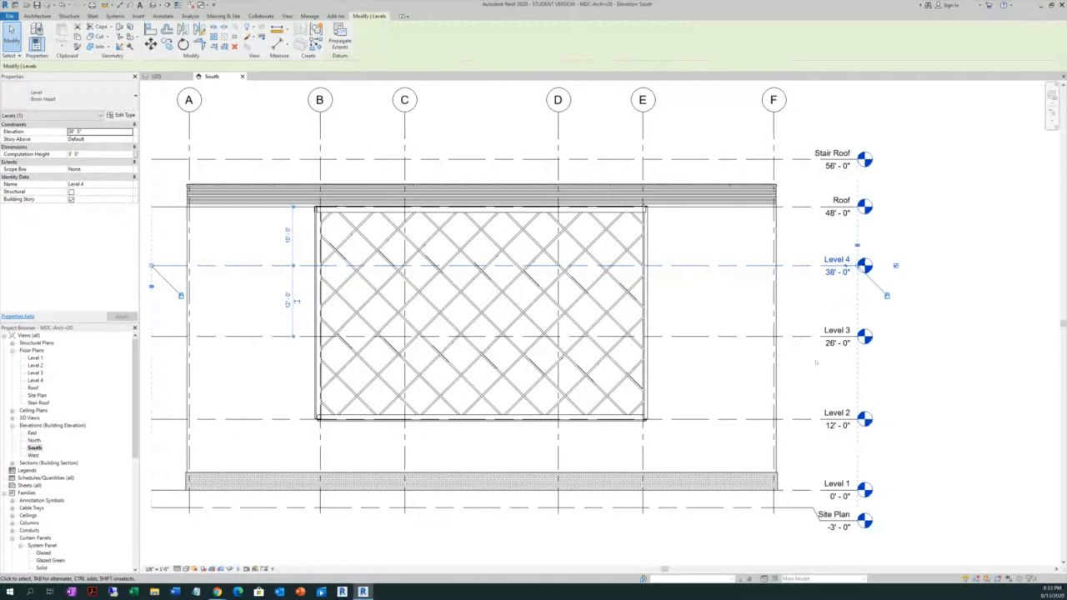
{"action": "left_click", "coordinate": [896, 360]}
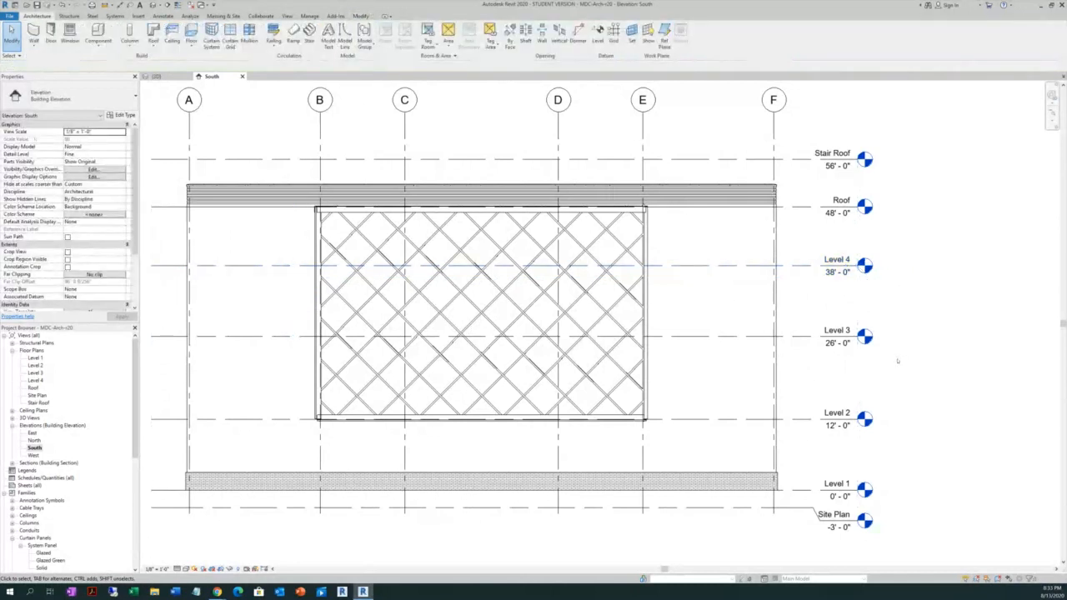
Save the architectural project and close its South elevation and 3D view
{"action": "scroll", "coordinate": [898, 360], "scroll_direction": "down", "scroll_amount": 1}
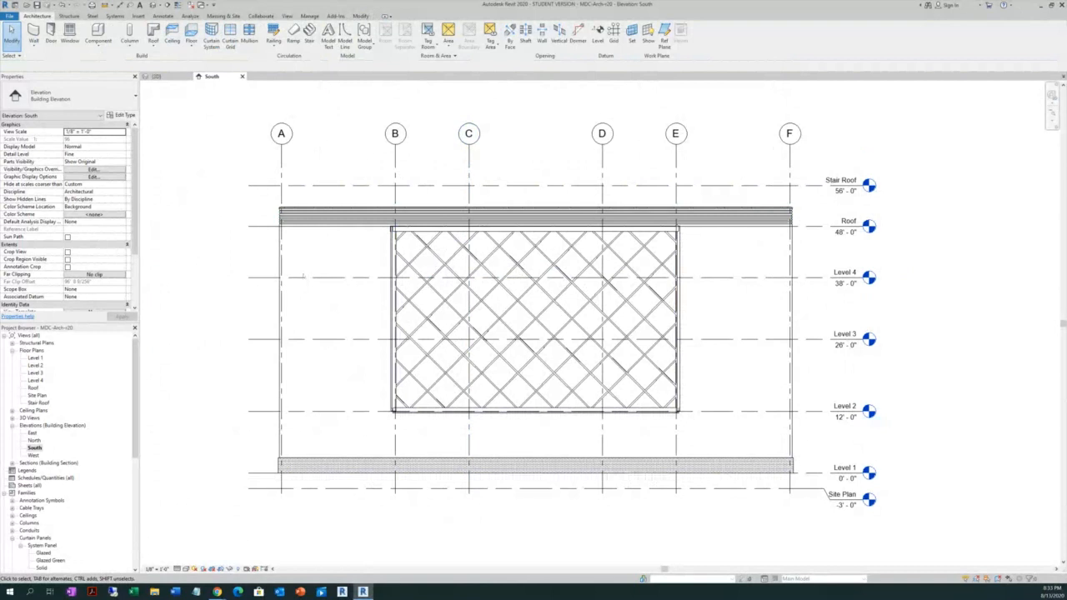
{"action": "left_click", "coordinate": [37, 6]}
{"action": "left_click", "coordinate": [241, 75]}
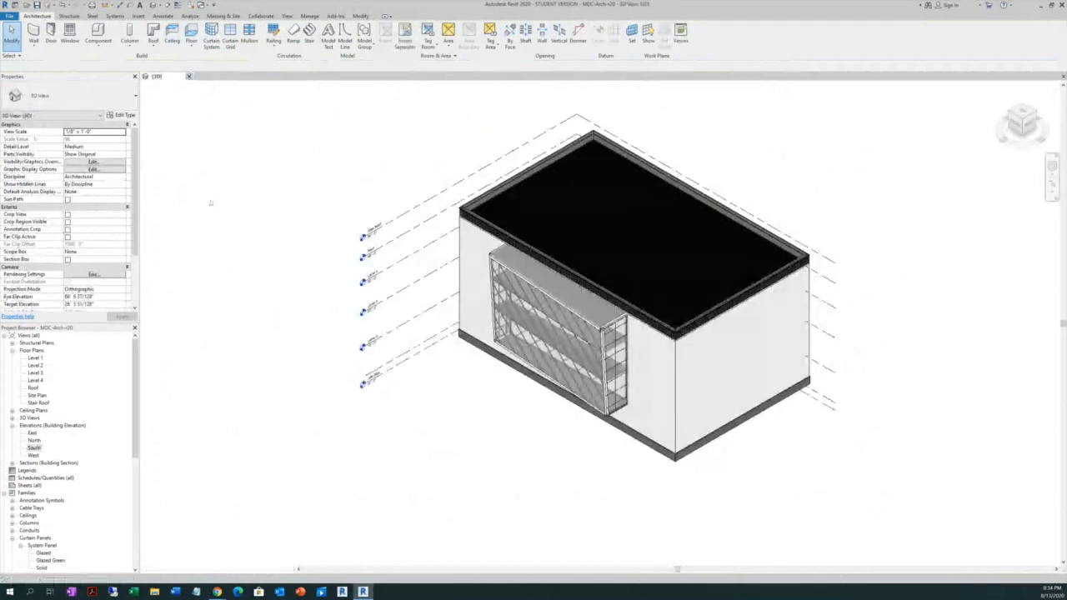
{"action": "left_click", "coordinate": [188, 76]}
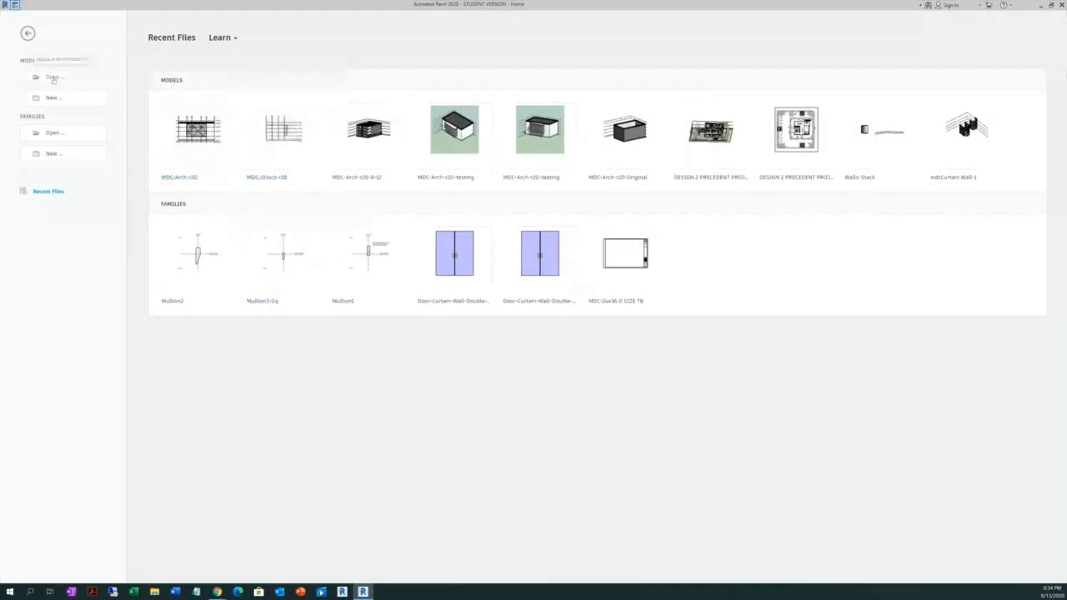
Open the MDC-Struct-r20 structural project, expanding the coordination review warning to its linked element and accepting it
{"action": "left_click", "coordinate": [276, 154]}
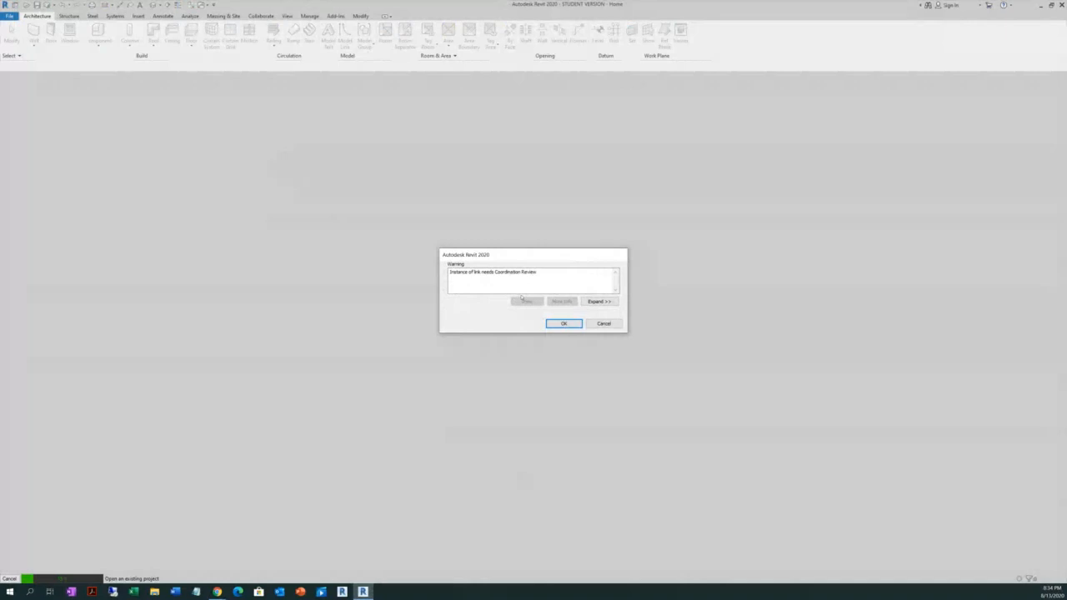
{"action": "left_click", "coordinate": [597, 302]}
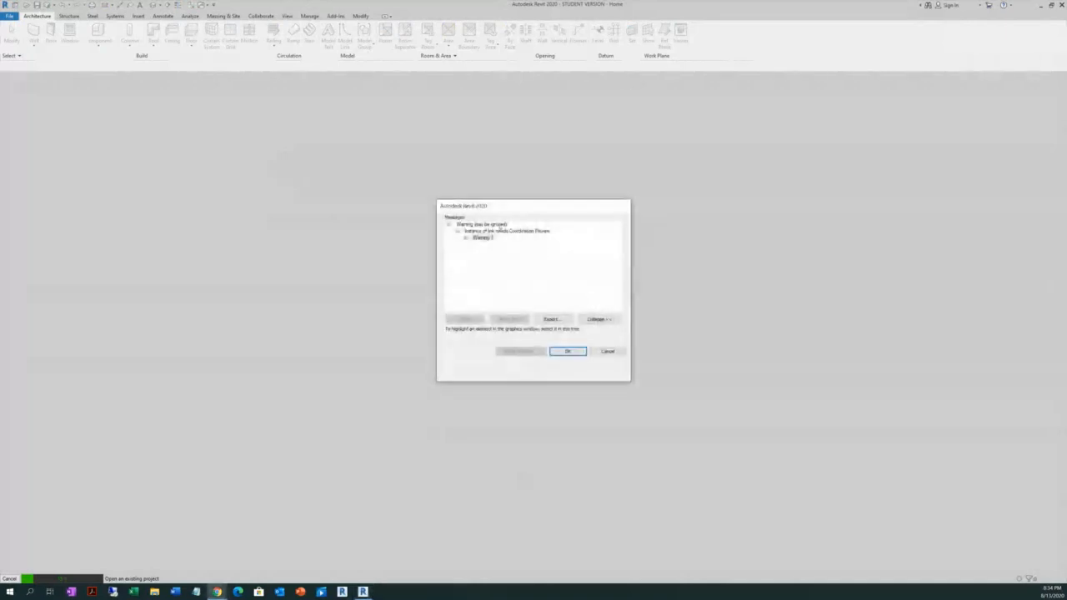
{"action": "left_click", "coordinate": [466, 240]}
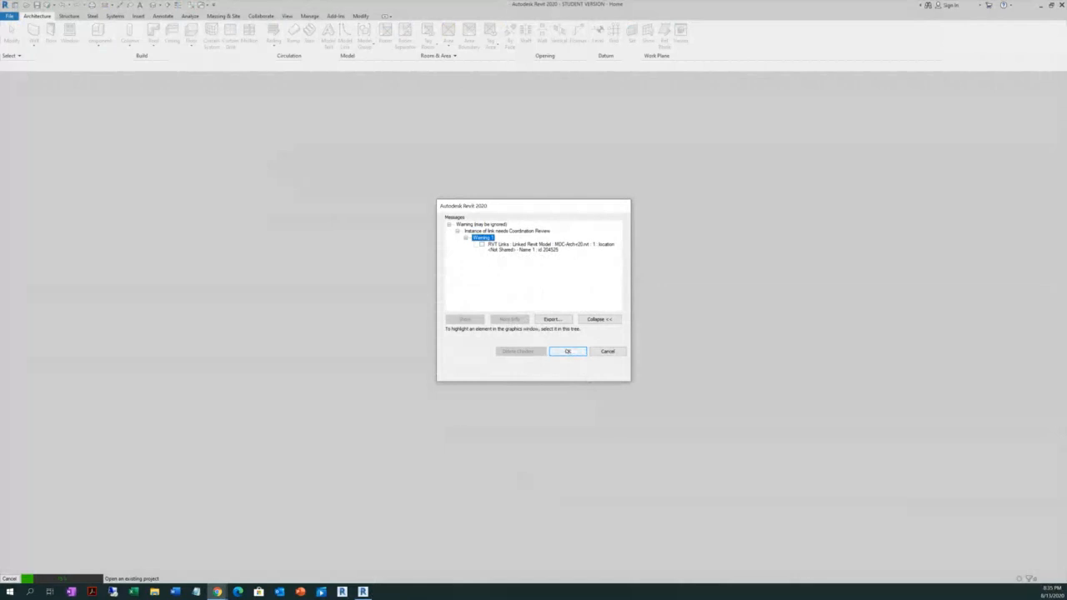
{"action": "left_click", "coordinate": [567, 351]}
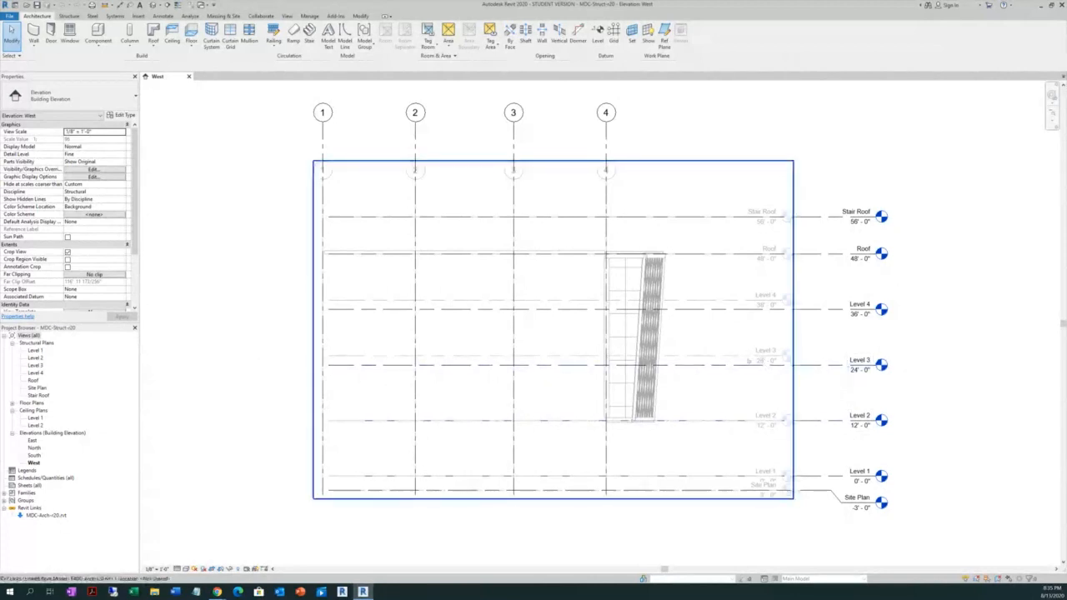
Compare the level heights in the West elevation, inspect the first moved-level entry in the link's Coordination Review, and dismiss the review
{"action": "scroll", "coordinate": [747, 360], "scroll_direction": "up", "scroll_amount": 5}
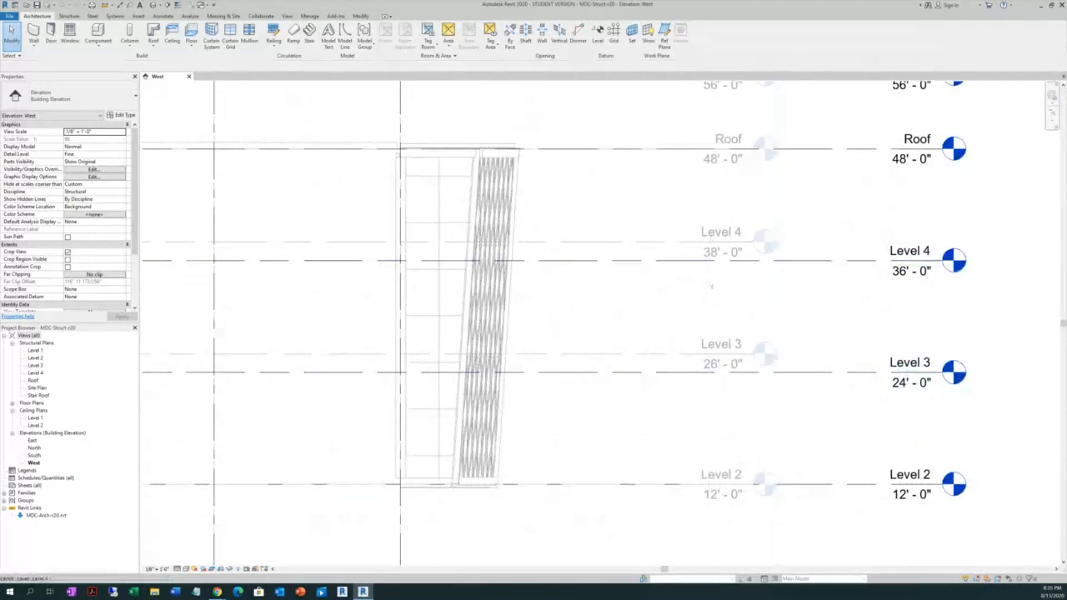
{"action": "scroll", "coordinate": [678, 356], "scroll_direction": "down", "scroll_amount": 3}
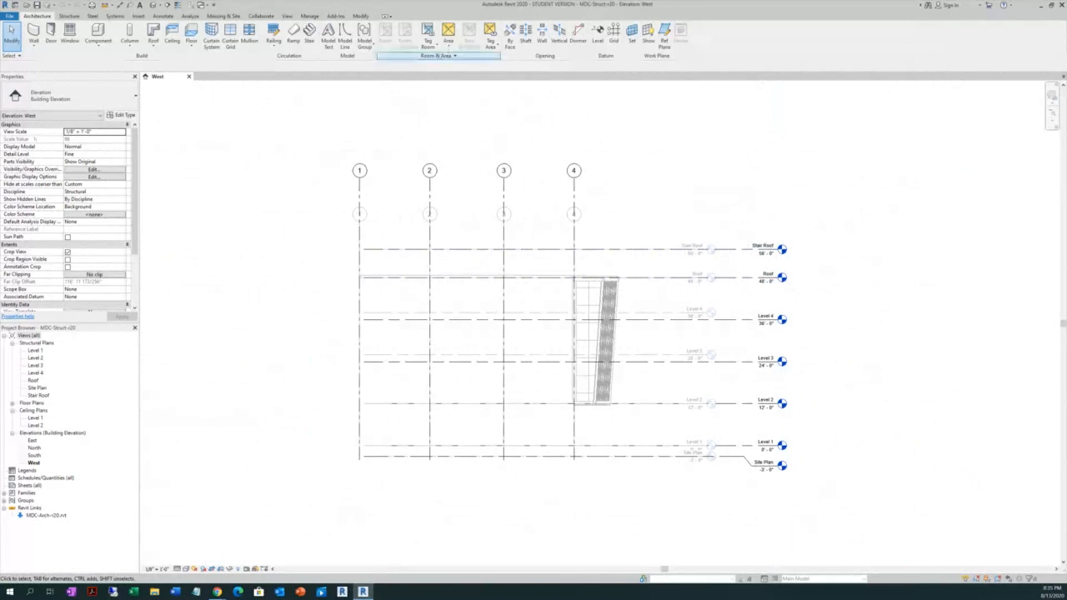
{"action": "left_click", "coordinate": [265, 18]}
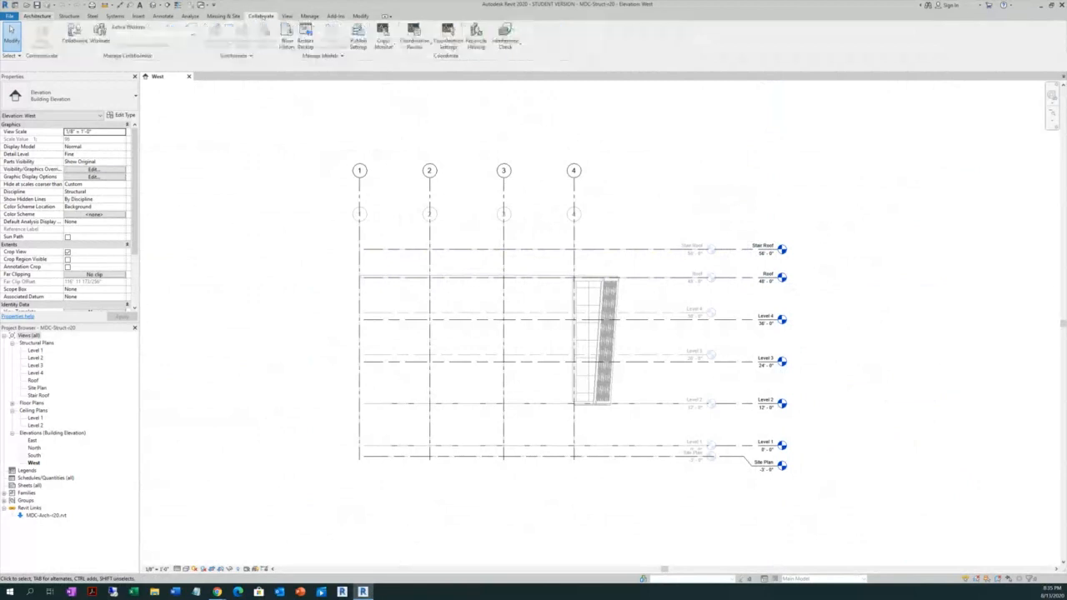
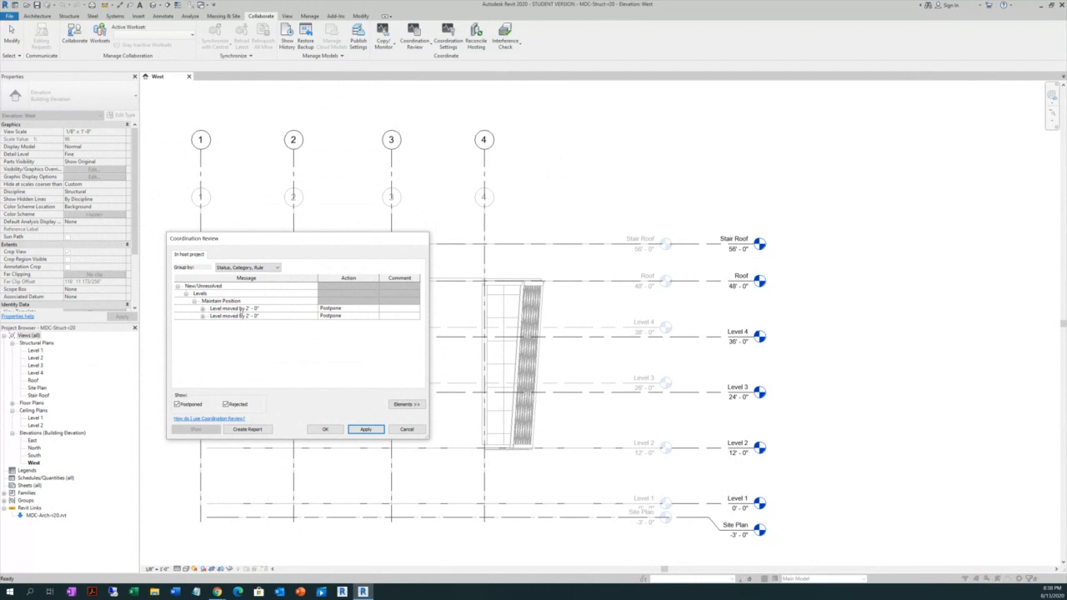
{"action": "left_click", "coordinate": [203, 309]}
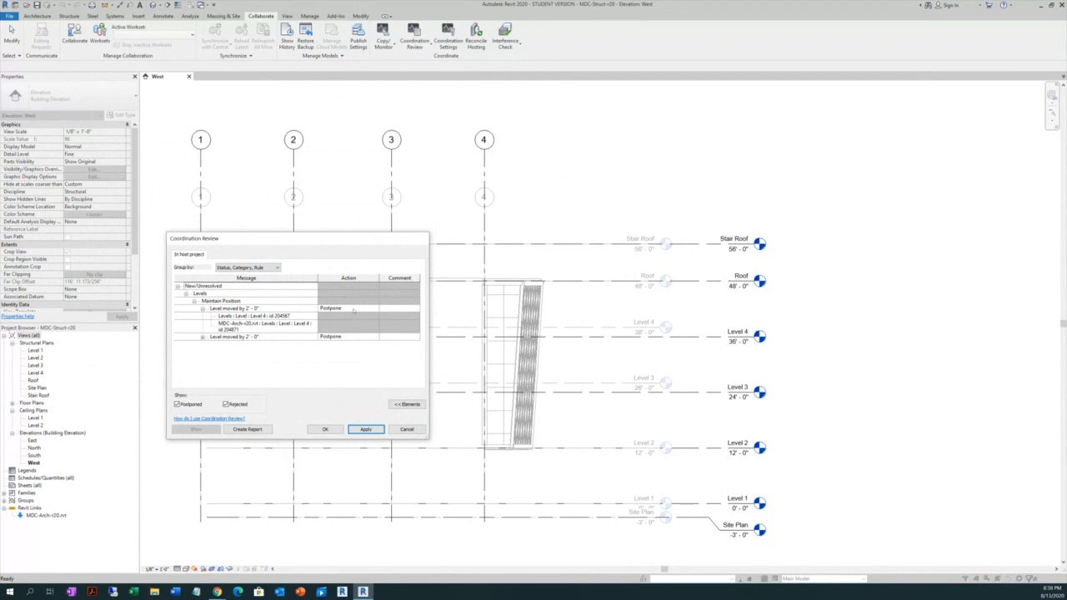
{"action": "left_click", "coordinate": [406, 429]}
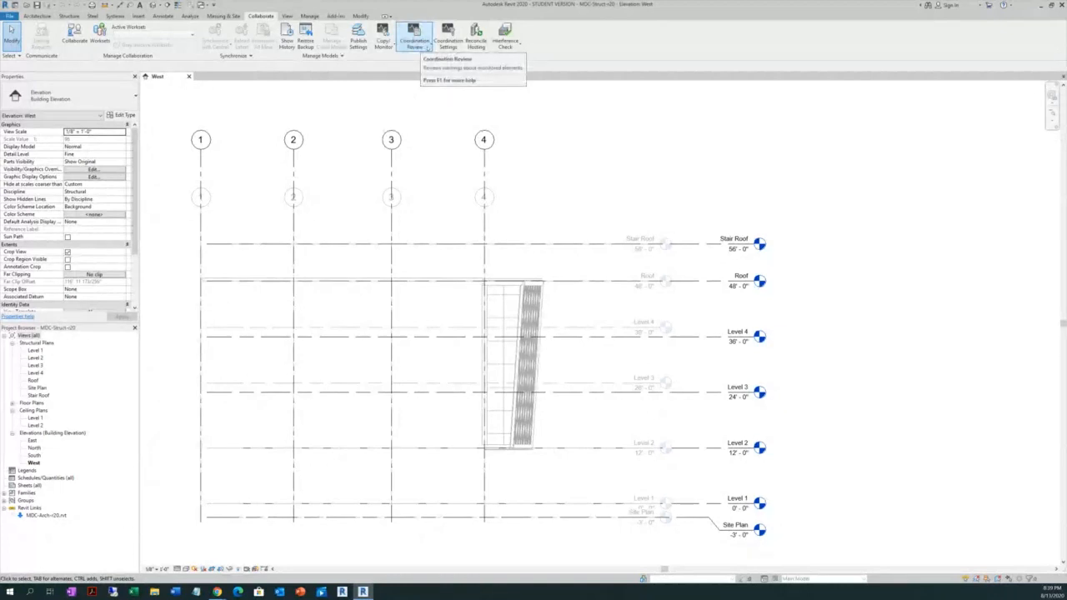
Run Coordination Review on the linked MDC-Arch-r20 model, read the level messages and their actions, and close it without applying changes
{"action": "left_click", "coordinate": [426, 47]}
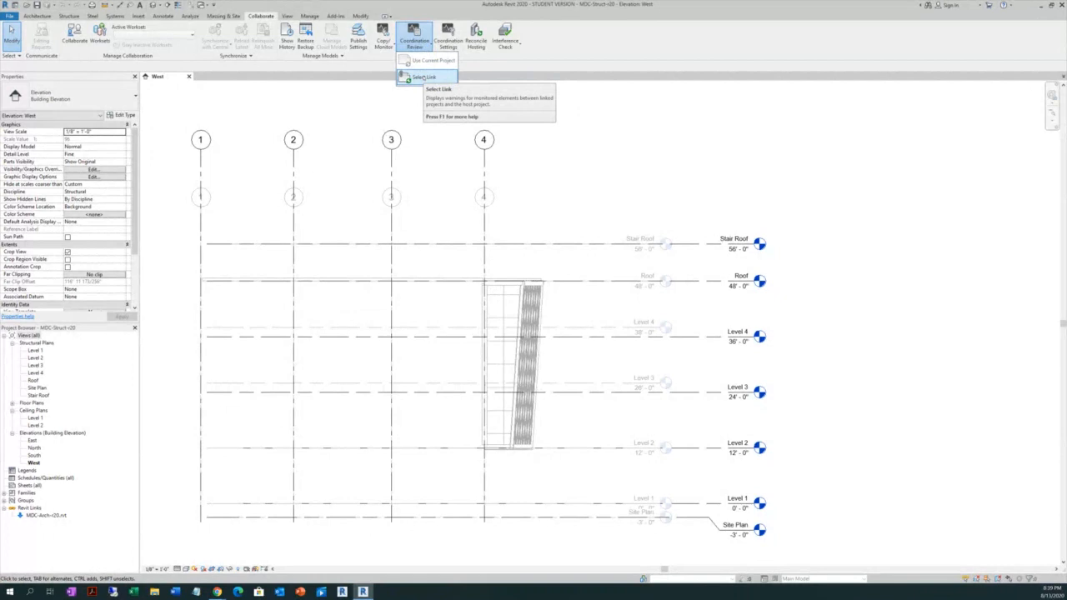
{"action": "left_click", "coordinate": [424, 77]}
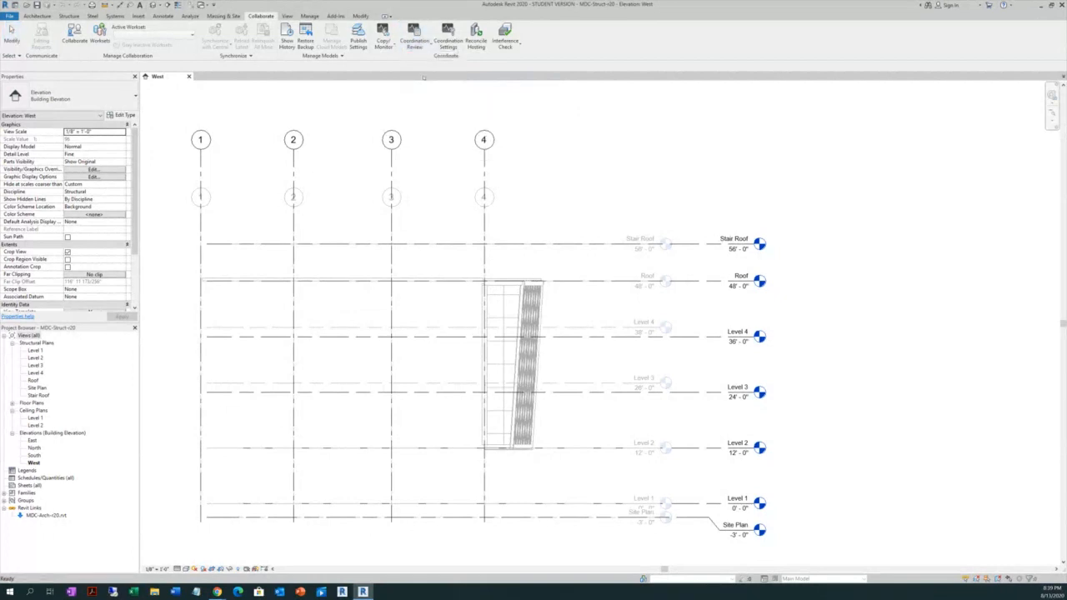
{"action": "left_click", "coordinate": [390, 213]}
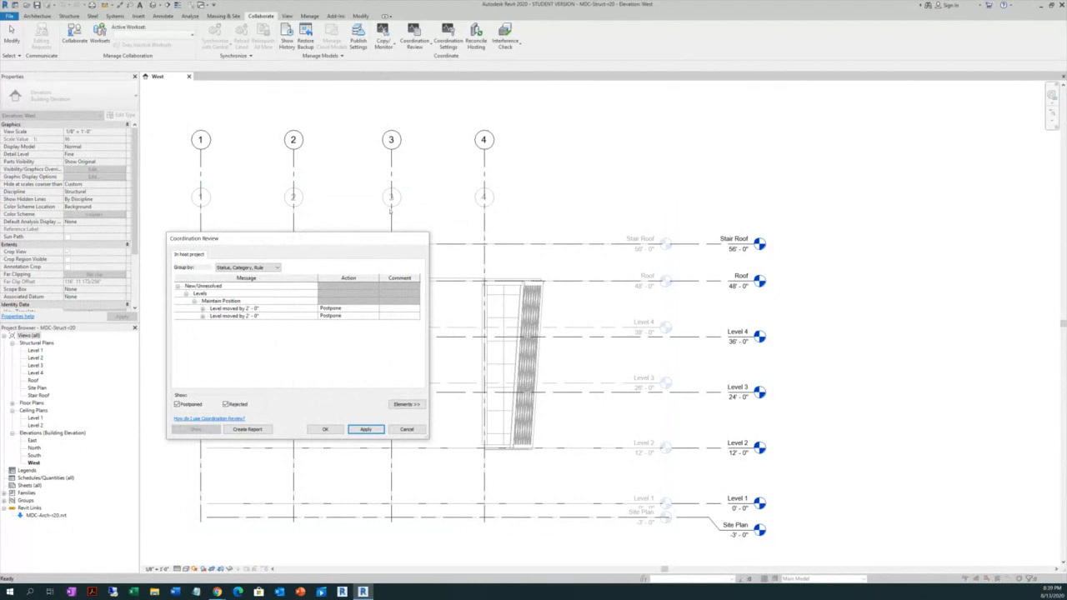
{"action": "left_click", "coordinate": [408, 429]}
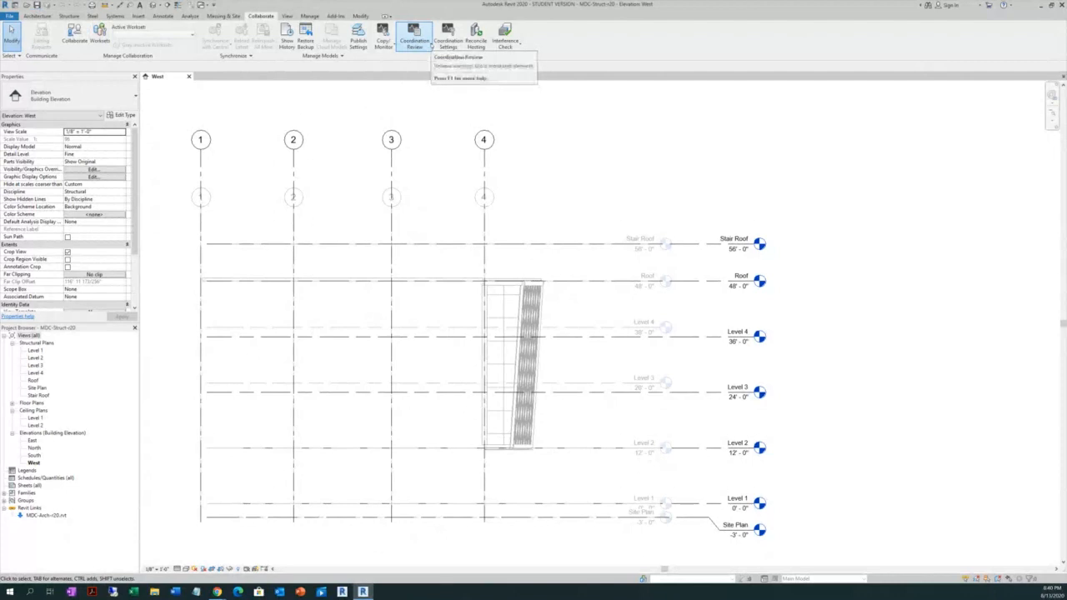
Reopen the Coordination Review for the linked architectural model in the West elevation
{"action": "left_click", "coordinate": [431, 48]}
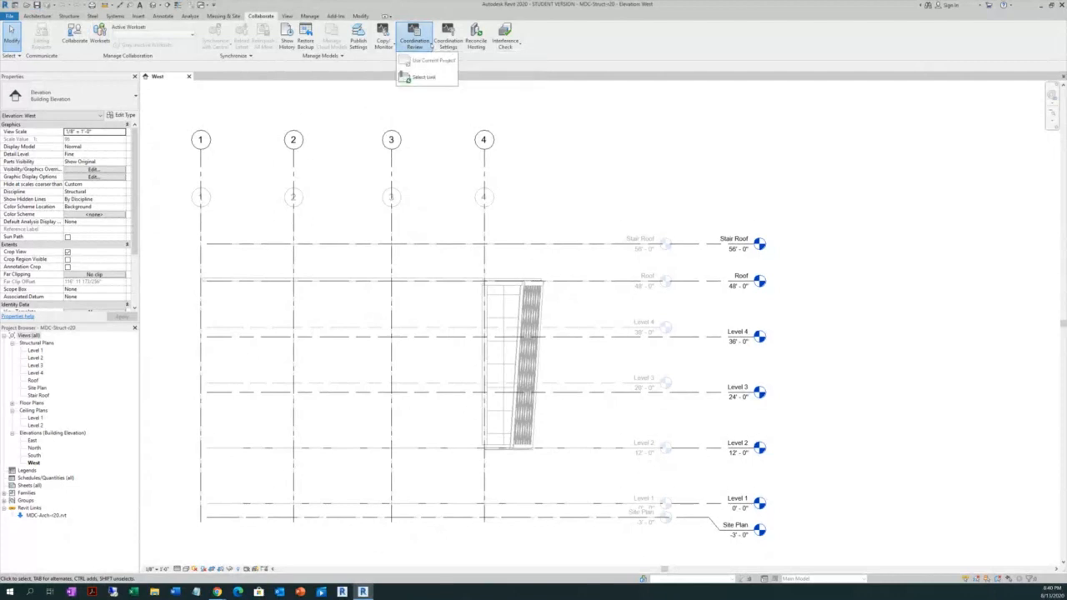
{"action": "left_click", "coordinate": [420, 78]}
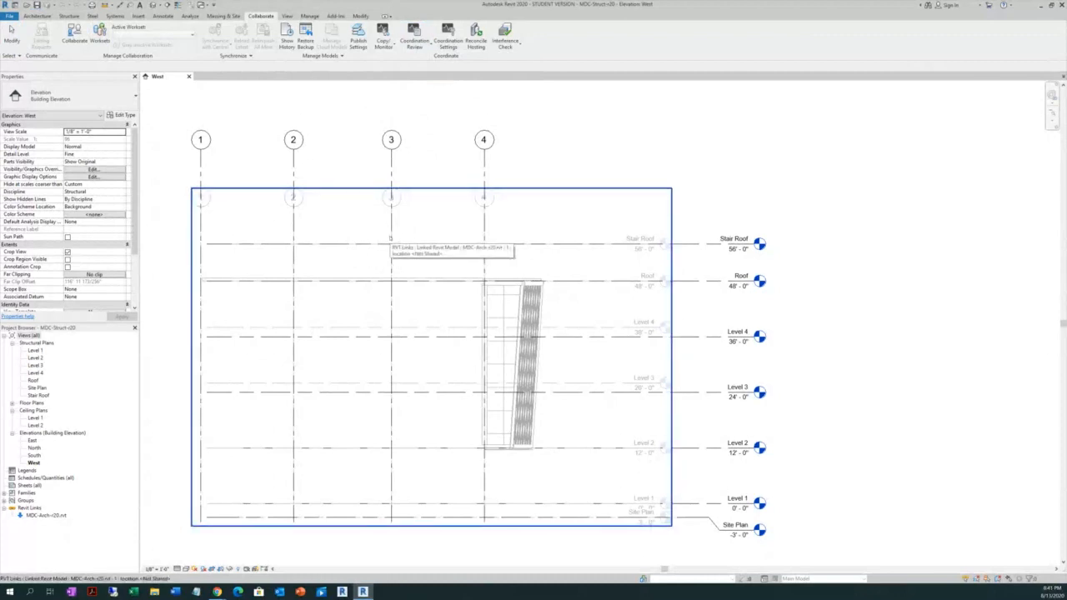
{"action": "left_click", "coordinate": [389, 237]}
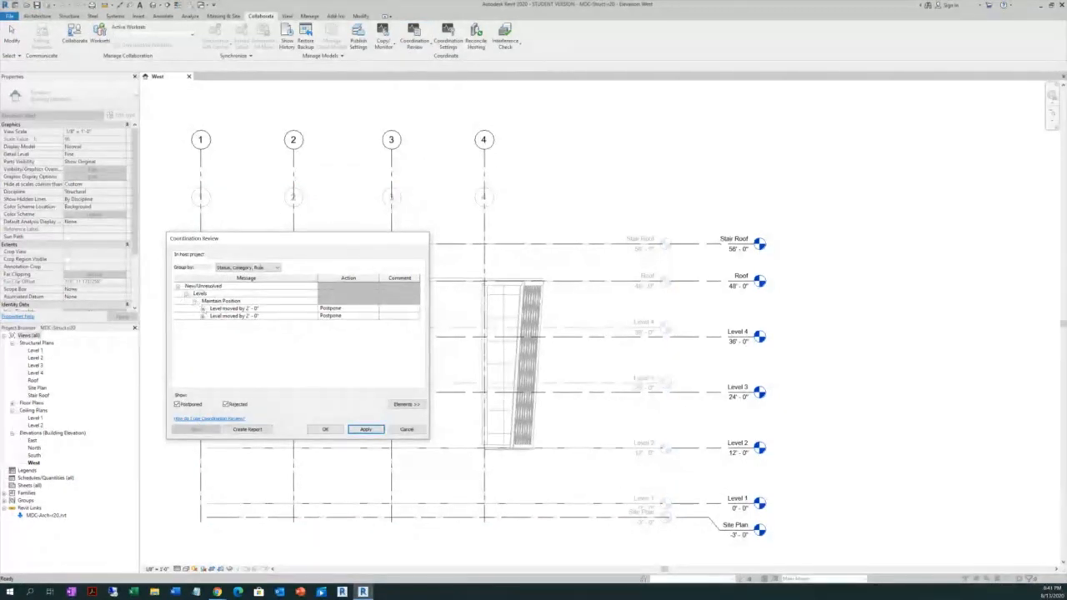
Expand both moved-level messages in the Coordination Review and set the Level 4 message's action to Move Level 'Level 4'
{"action": "left_click", "coordinate": [202, 308]}
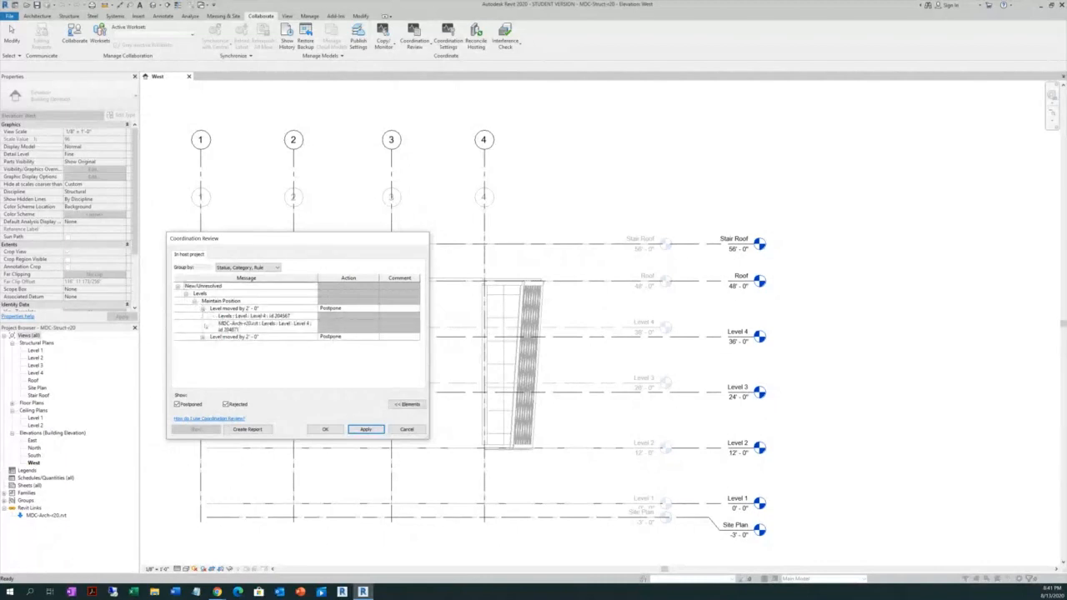
{"action": "left_click", "coordinate": [202, 337]}
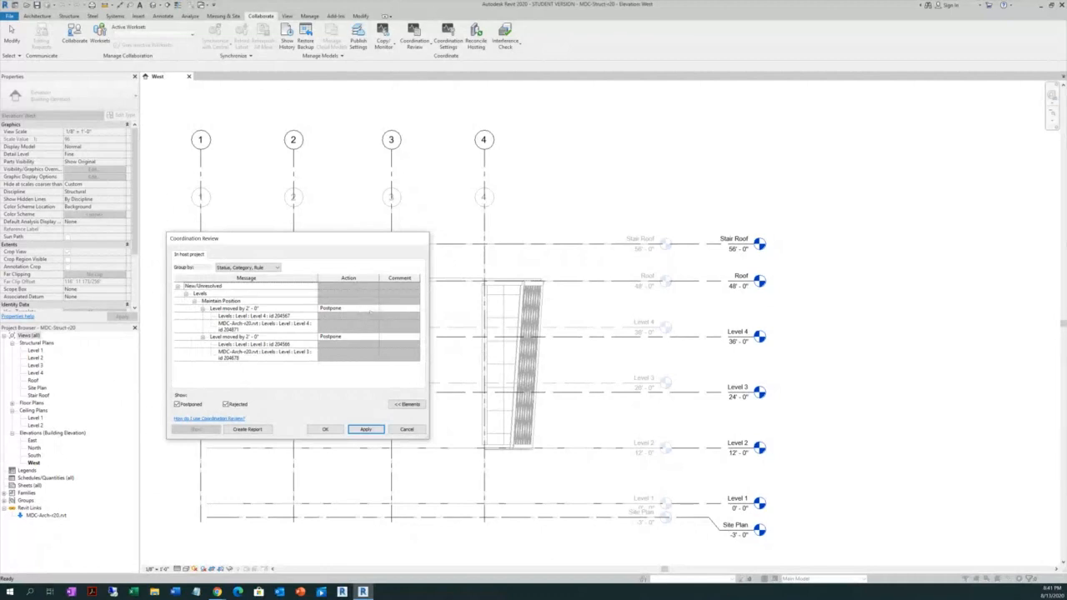
{"action": "left_click", "coordinate": [369, 309]}
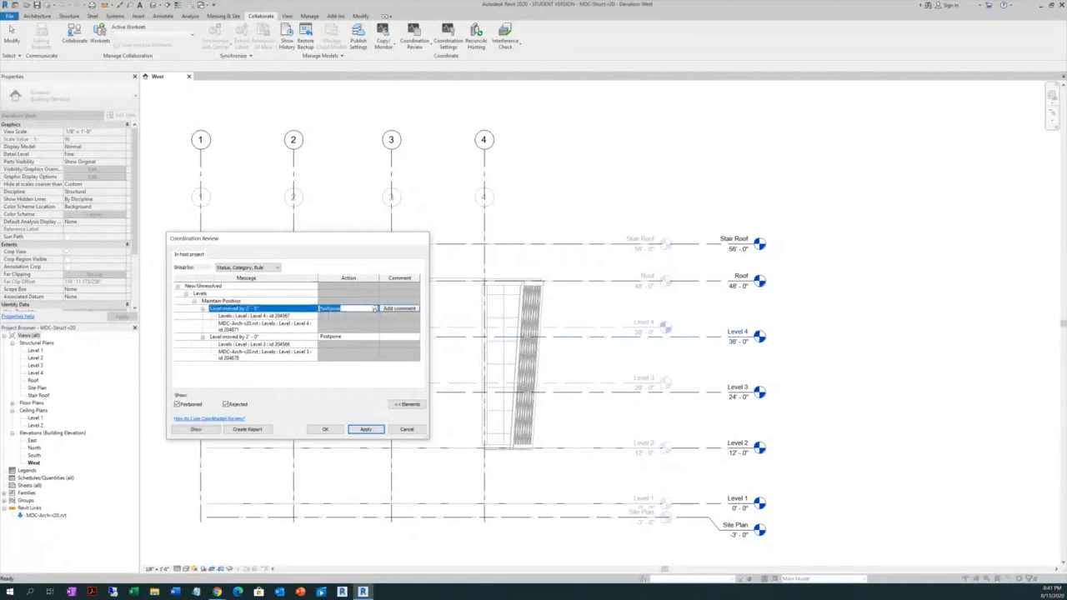
{"action": "left_click", "coordinate": [373, 309]}
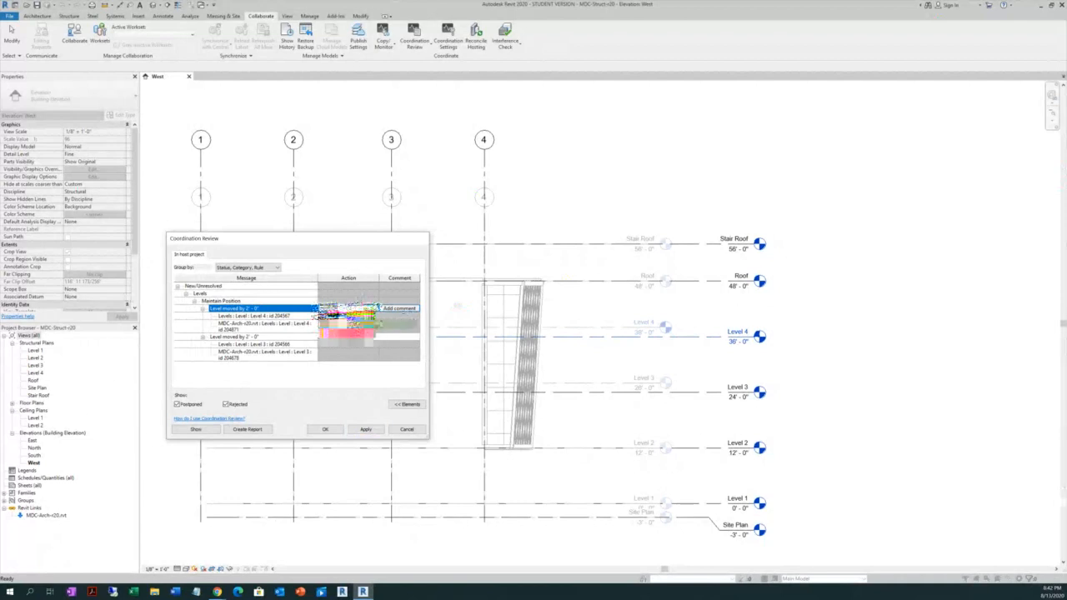
{"action": "left_click", "coordinate": [347, 334]}
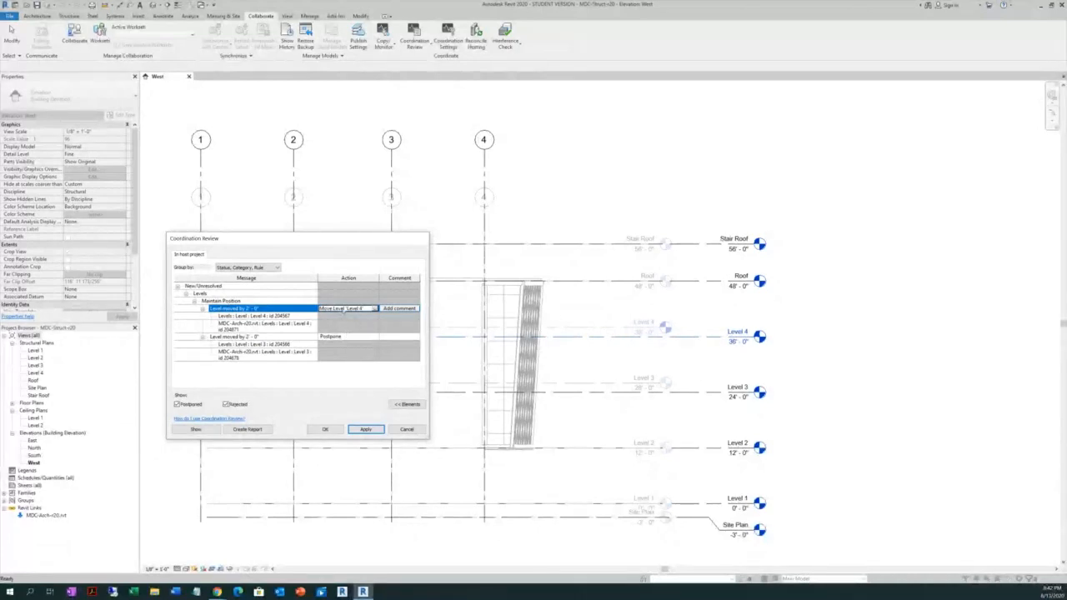
{"action": "left_click", "coordinate": [374, 308]}
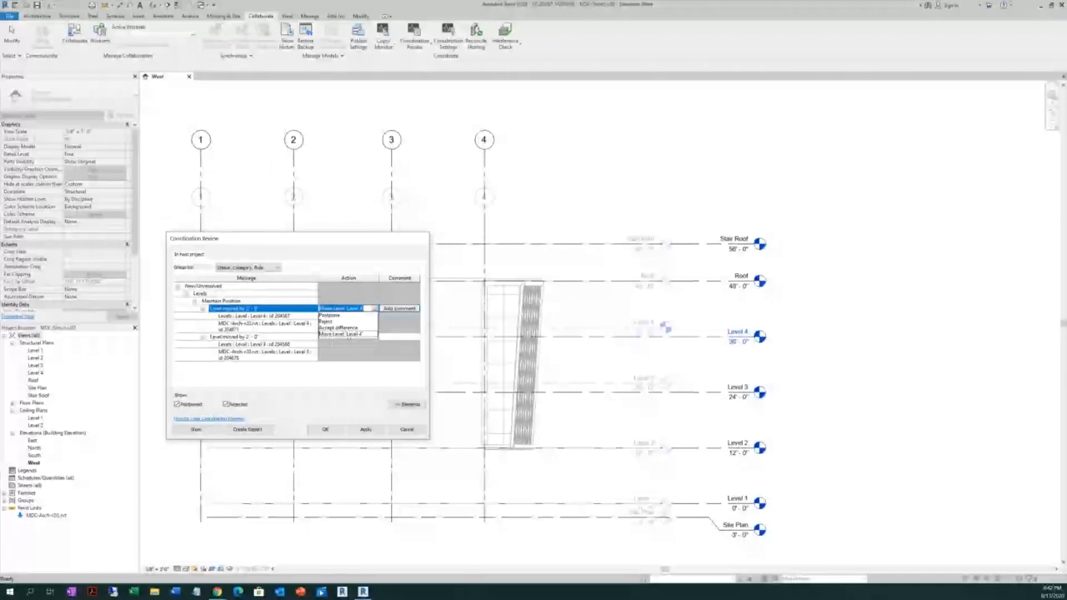
{"action": "left_click", "coordinate": [365, 333]}
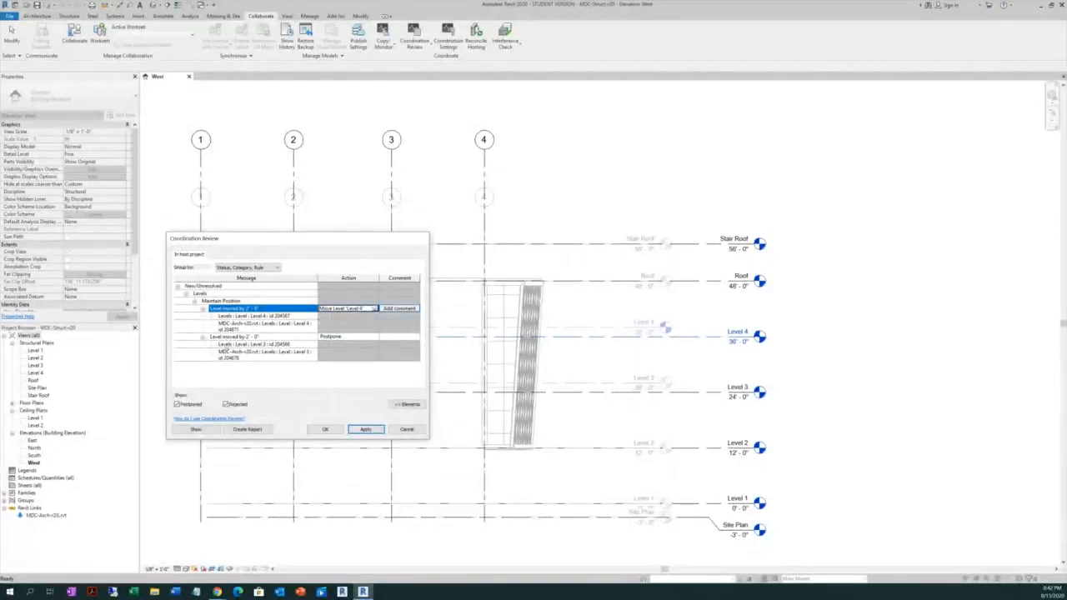
Set the Level 3 message's action to Move Level 'Level 3', apply the changes and close the Coordination Review
{"action": "left_click", "coordinate": [365, 338]}
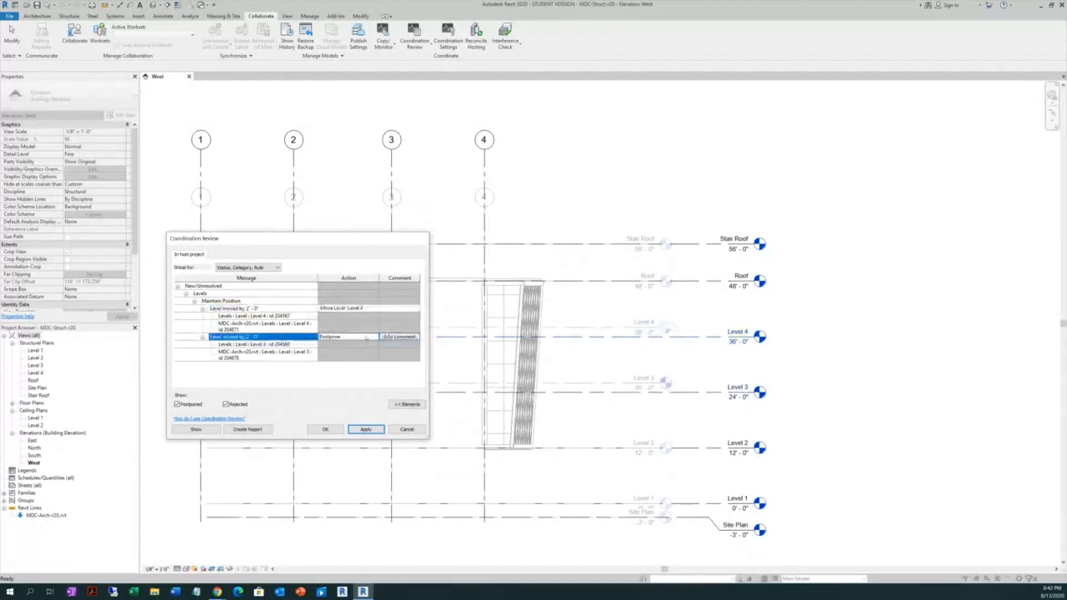
{"action": "left_click", "coordinate": [371, 338]}
{"action": "left_click", "coordinate": [375, 338]}
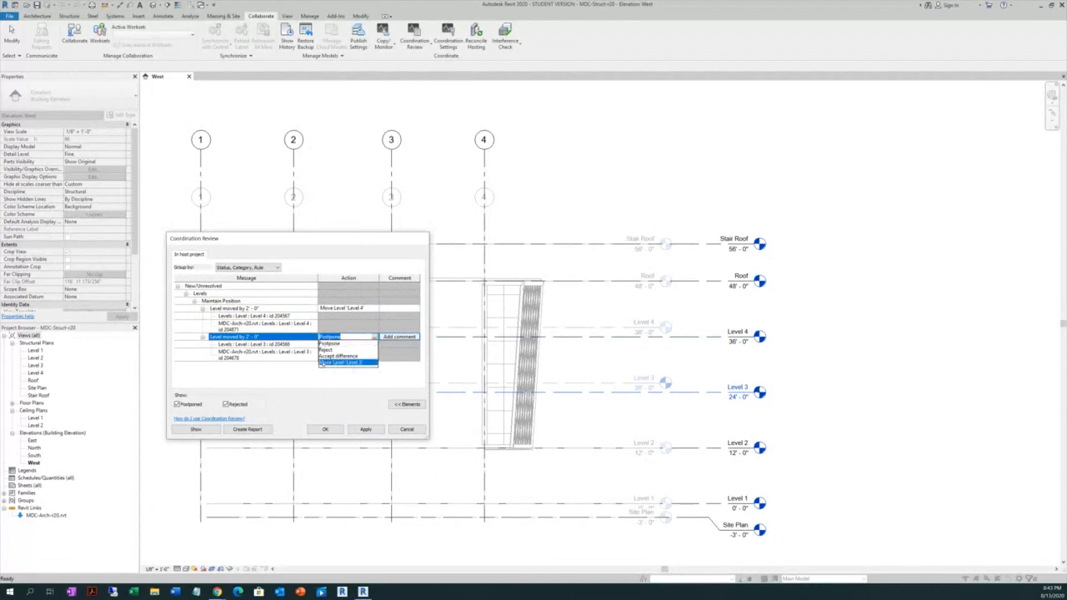
{"action": "left_click", "coordinate": [324, 362]}
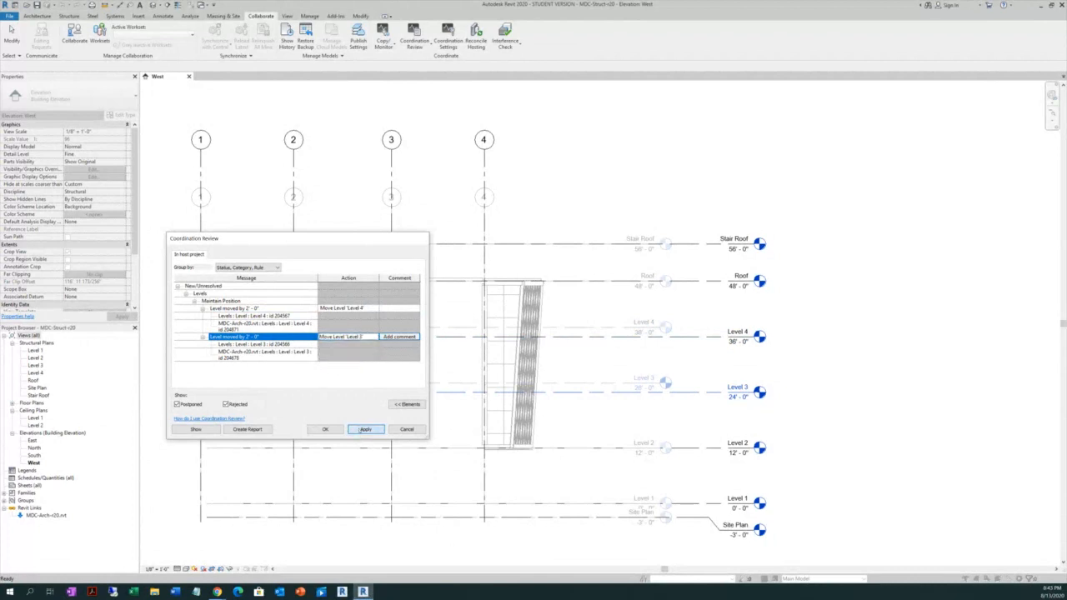
{"action": "left_click", "coordinate": [360, 429]}
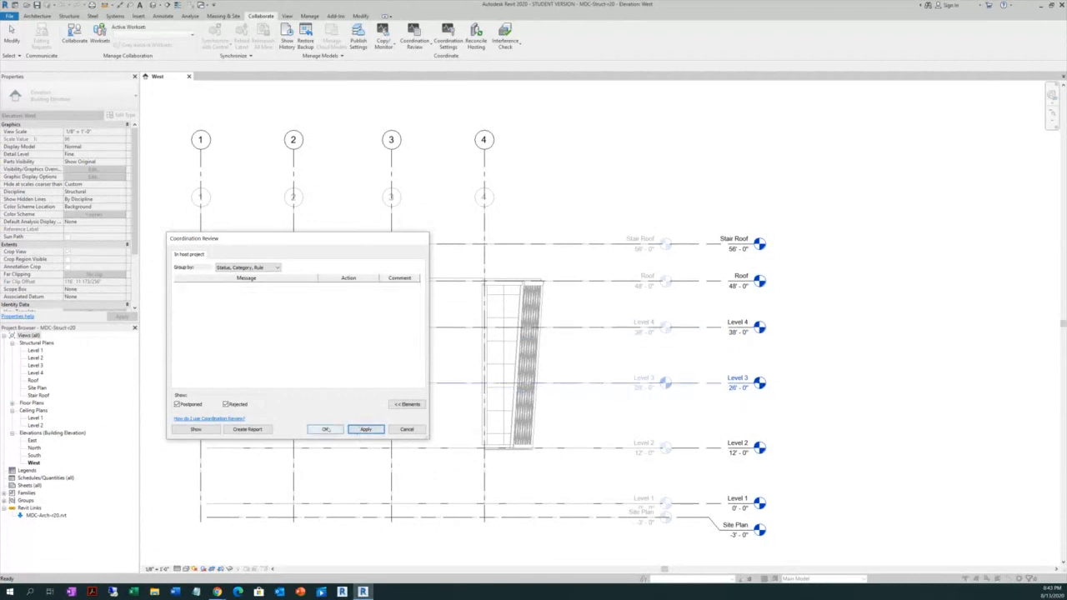
{"action": "left_click", "coordinate": [325, 429]}
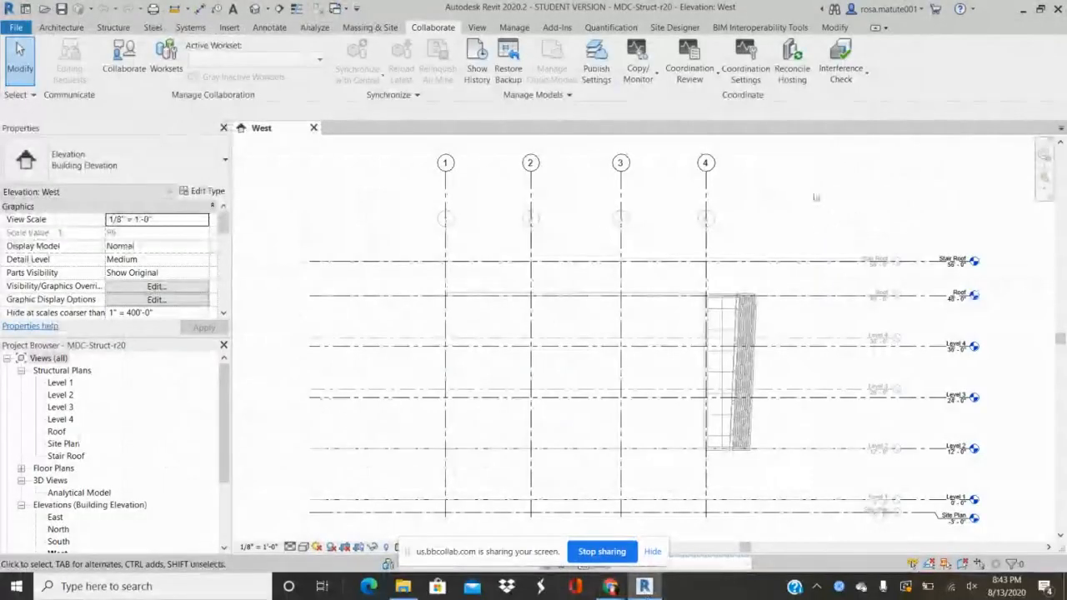
Start a Coordination Review of the linked model in the West elevation and turn off showing Postponed and Rejected items
{"action": "left_click", "coordinate": [702, 76]}
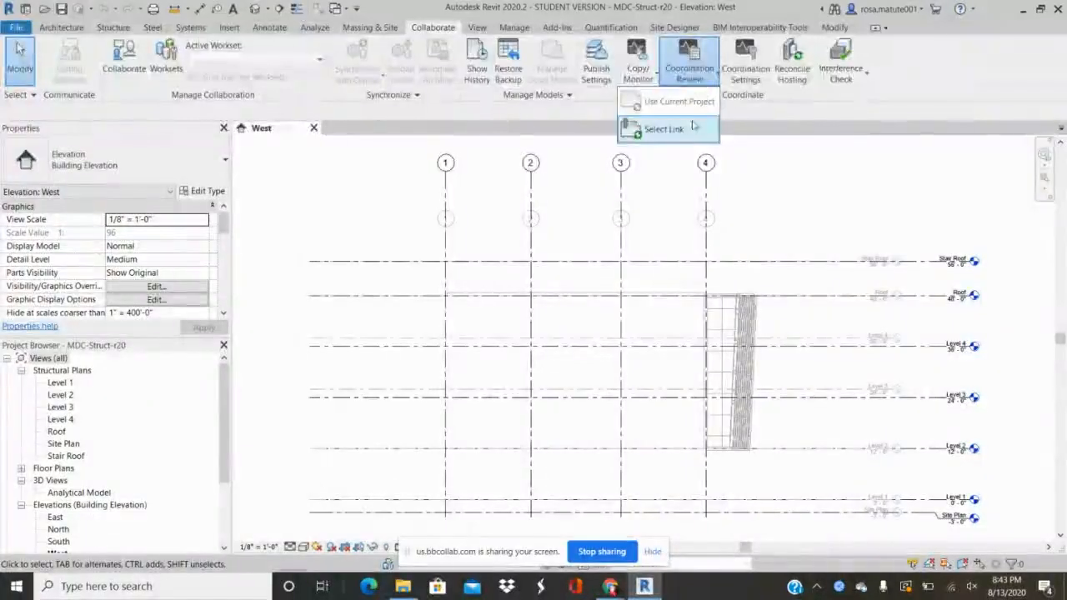
{"action": "left_click", "coordinate": [692, 127]}
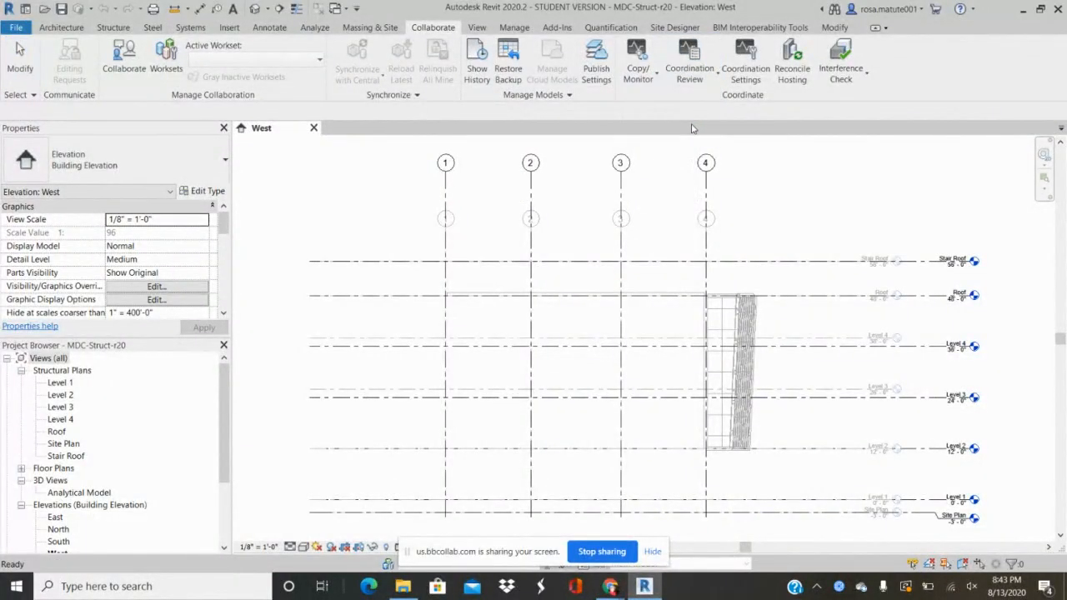
{"action": "left_click", "coordinate": [575, 267]}
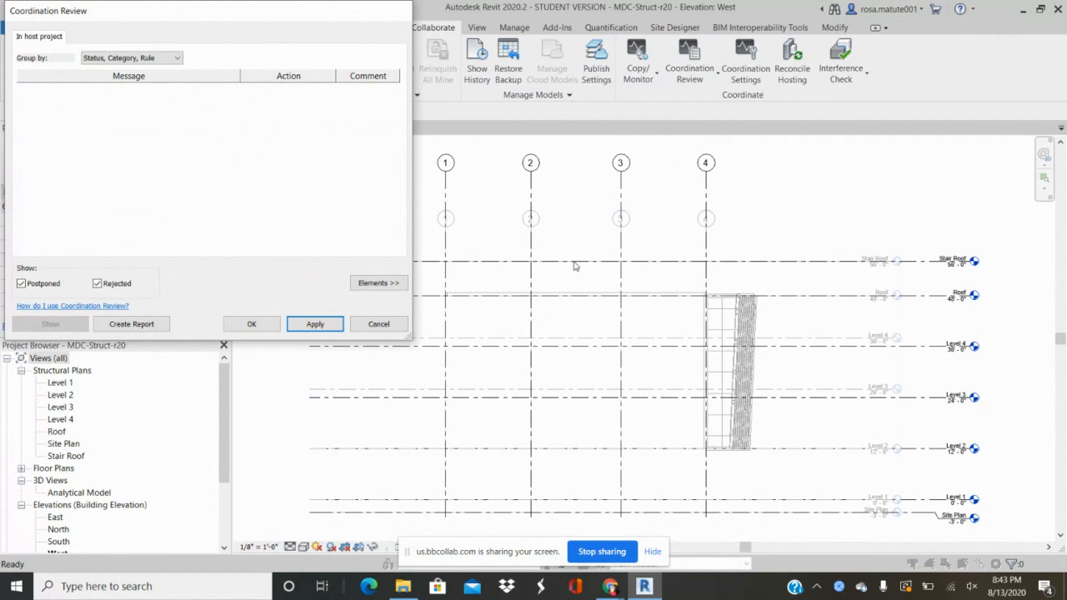
{"action": "left_click", "coordinate": [21, 283]}
{"action": "left_click", "coordinate": [99, 284]}
{"action": "left_click", "coordinate": [161, 63]}
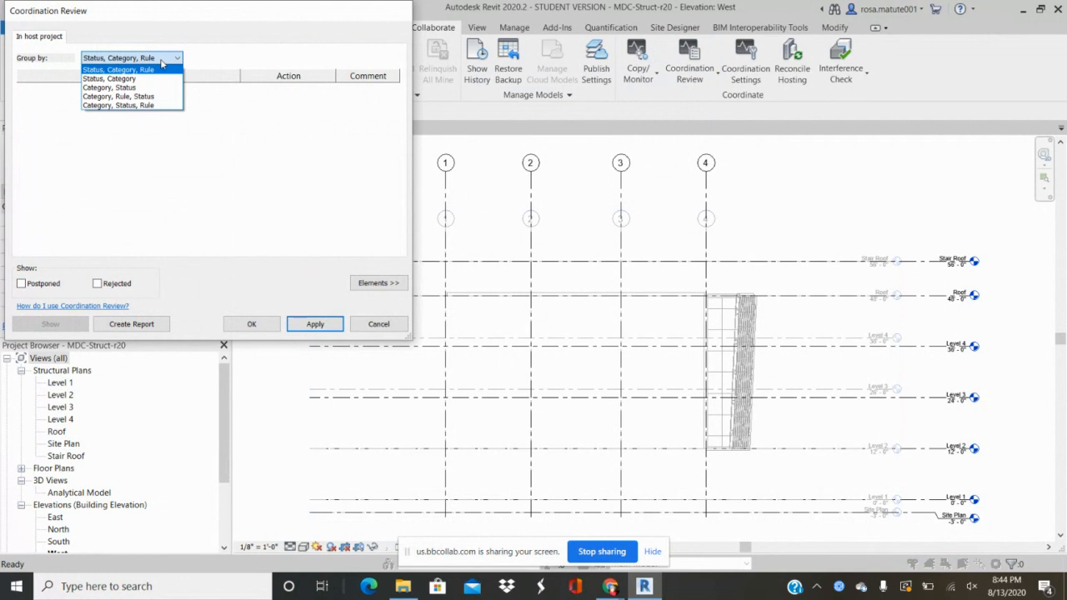
{"action": "left_click", "coordinate": [216, 60]}
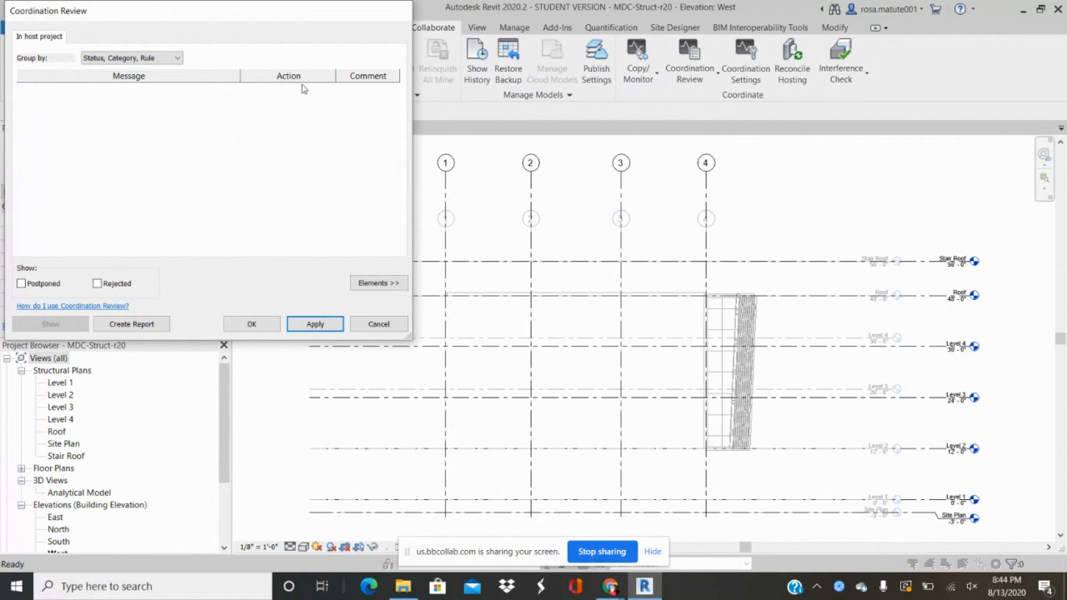
Cancel out of the coordination report export, then apply the review and close the Coordination Review dialog
{"action": "left_click", "coordinate": [140, 324]}
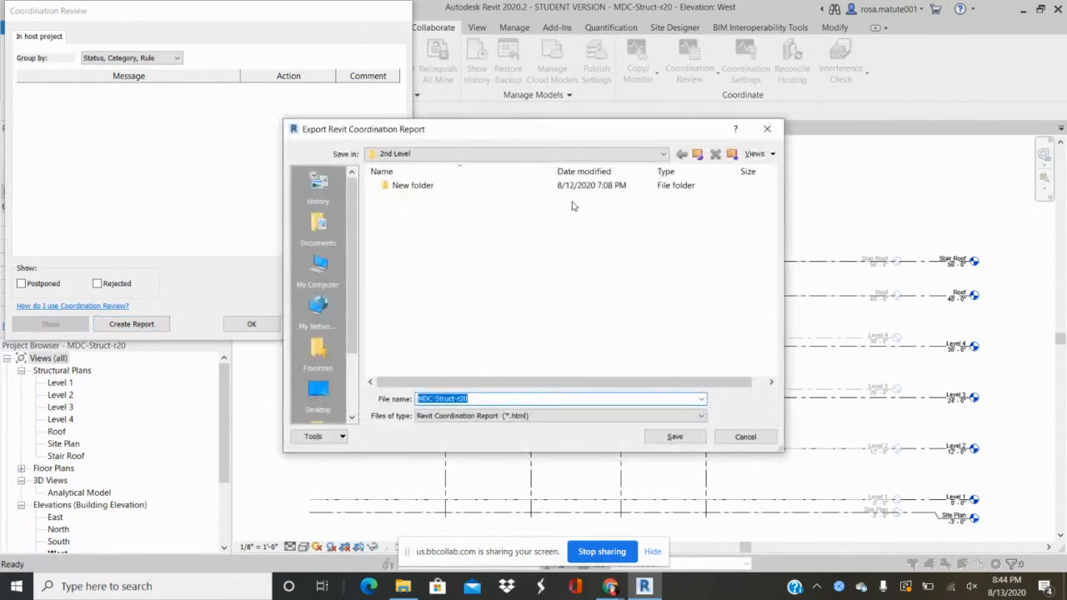
{"action": "left_click", "coordinate": [744, 438]}
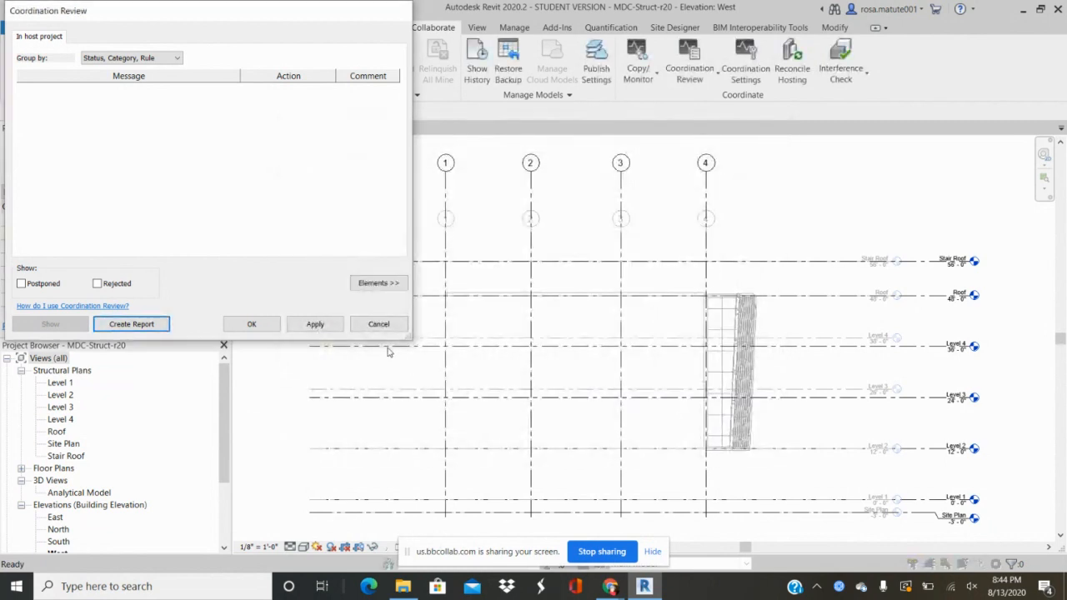
{"action": "left_click", "coordinate": [311, 325]}
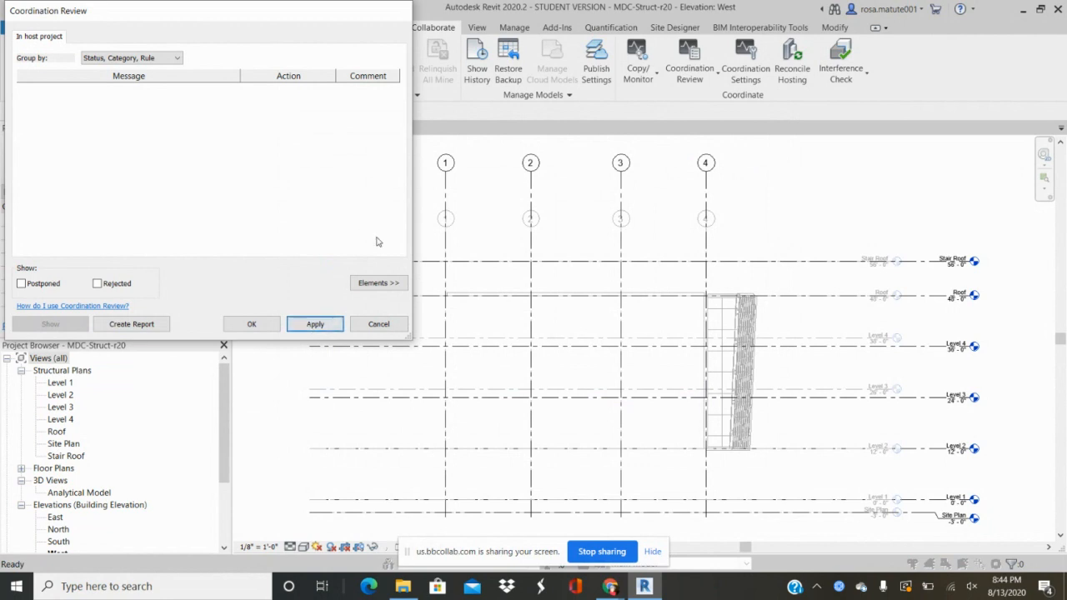
{"action": "left_click", "coordinate": [315, 324]}
{"action": "left_click", "coordinate": [325, 325]}
{"action": "left_click", "coordinate": [252, 324]}
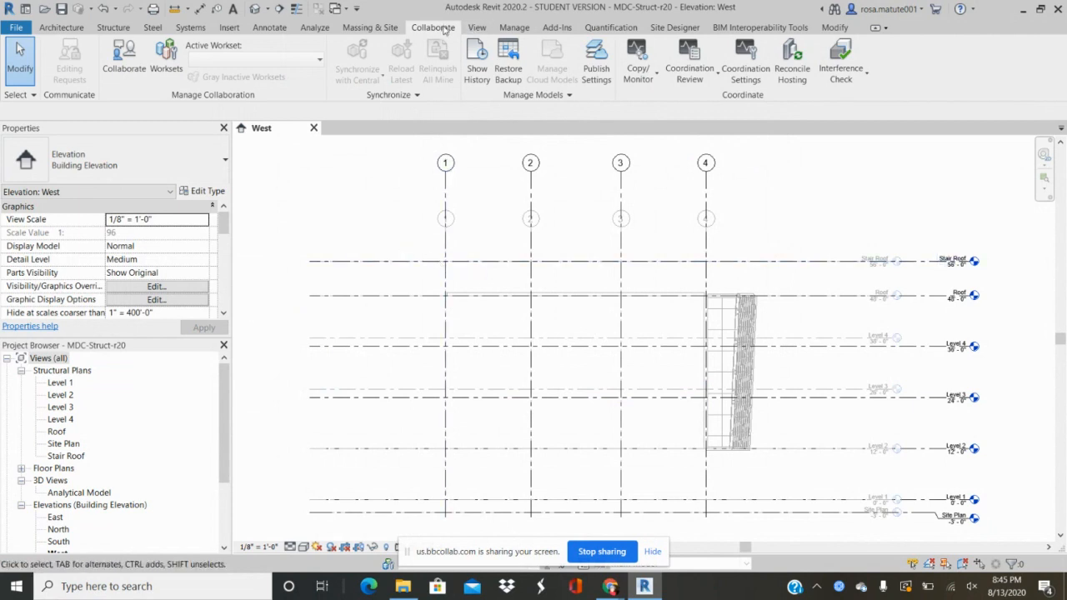
Run the Coordination Review on the linked model again, check its element details and close it
{"action": "left_click", "coordinate": [685, 79]}
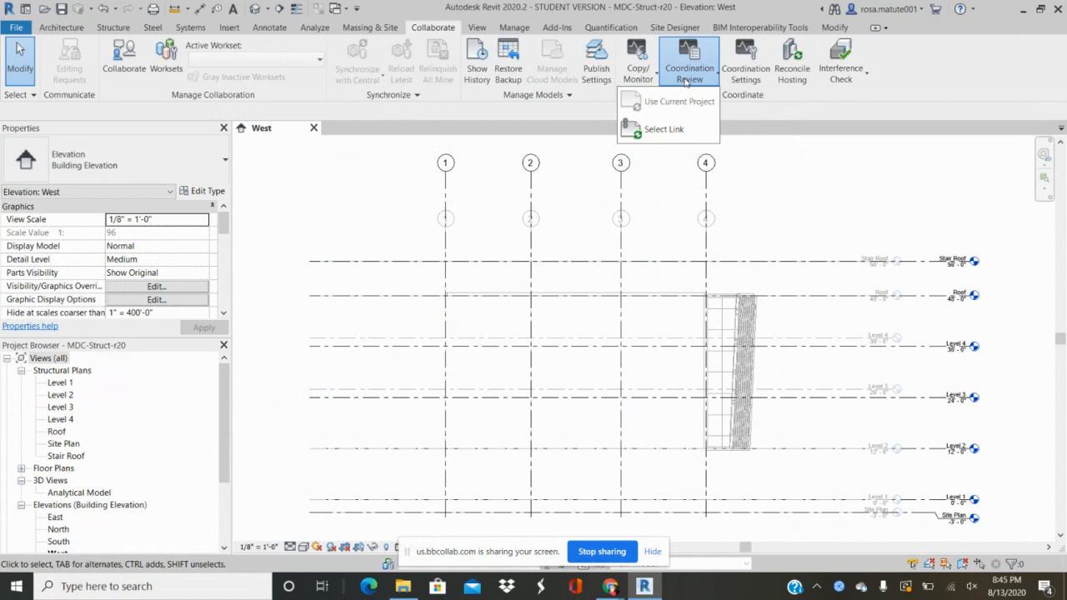
{"action": "left_click", "coordinate": [690, 127]}
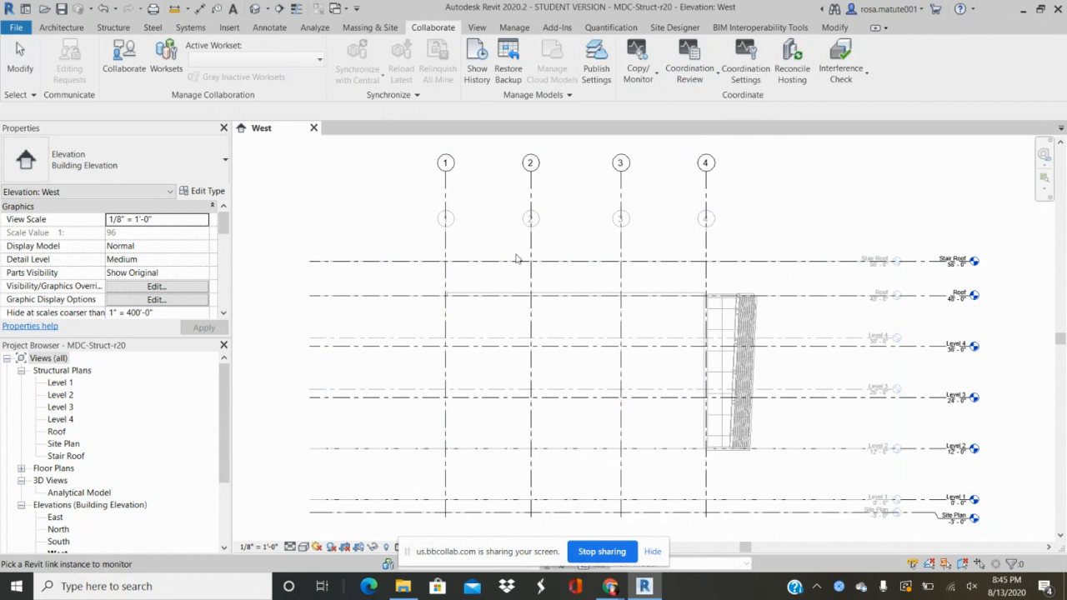
{"action": "left_click", "coordinate": [448, 247]}
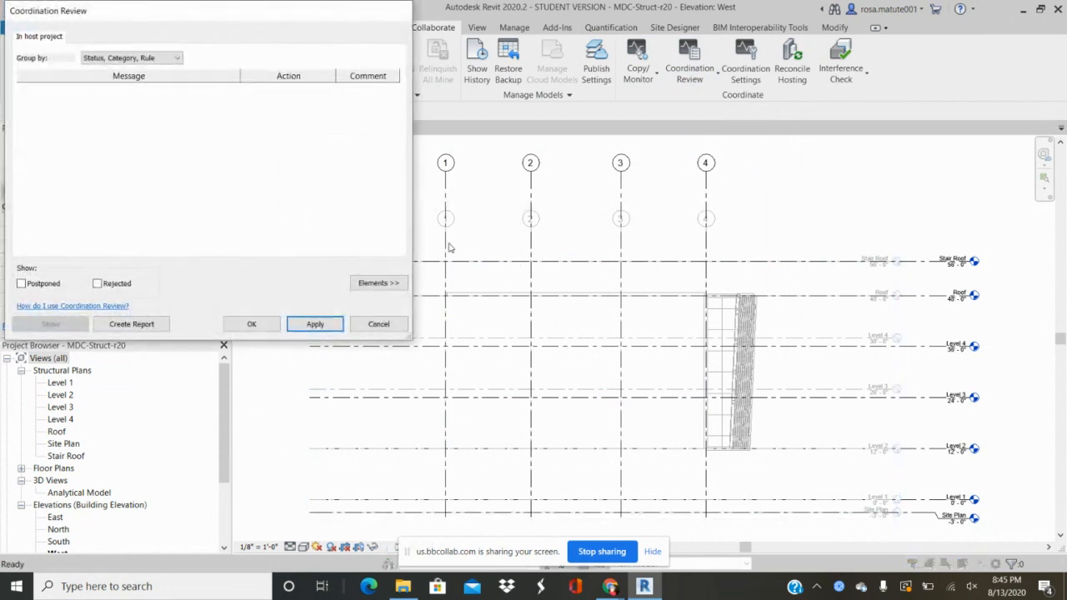
{"action": "left_click", "coordinate": [373, 284]}
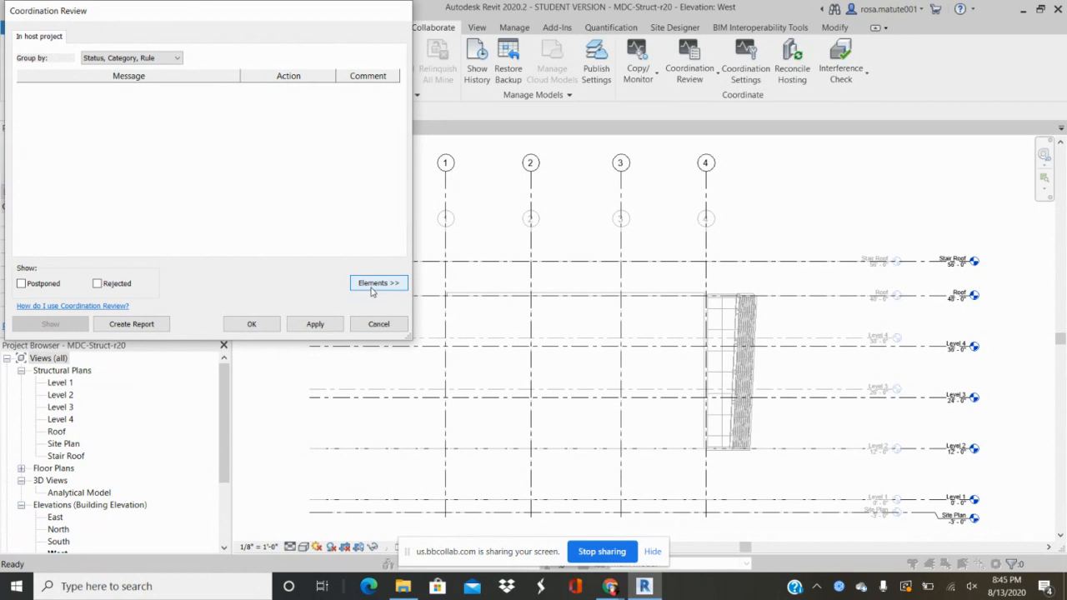
{"action": "left_click", "coordinate": [374, 287]}
{"action": "left_click", "coordinate": [385, 286]}
{"action": "left_click", "coordinate": [251, 324]}
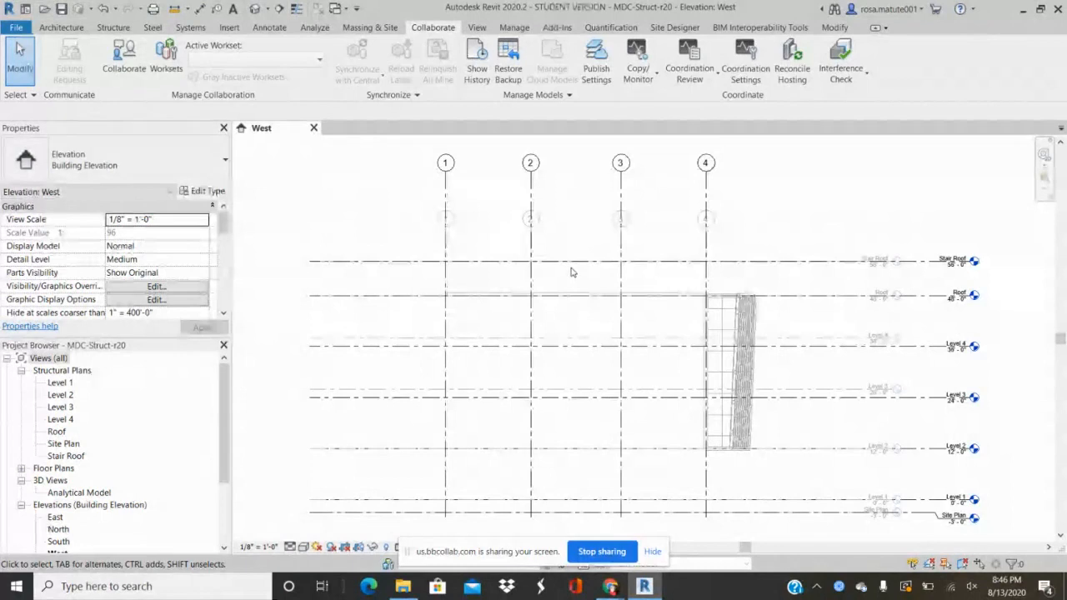
Inspect the project's Coordination Settings for new links and close them without saving
{"action": "left_click", "coordinate": [834, 28]}
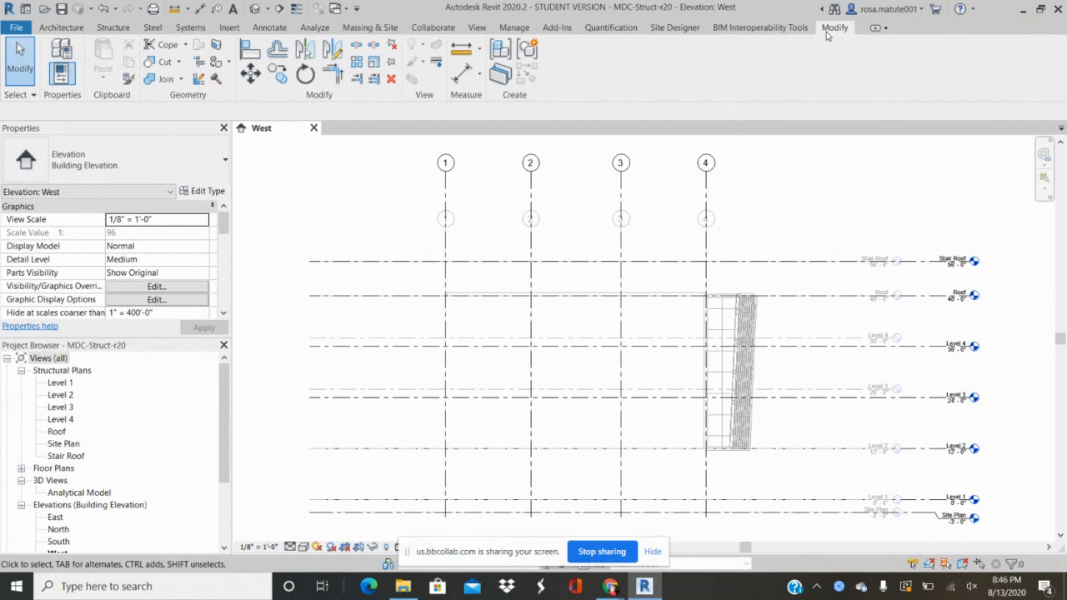
{"action": "left_click", "coordinate": [425, 30]}
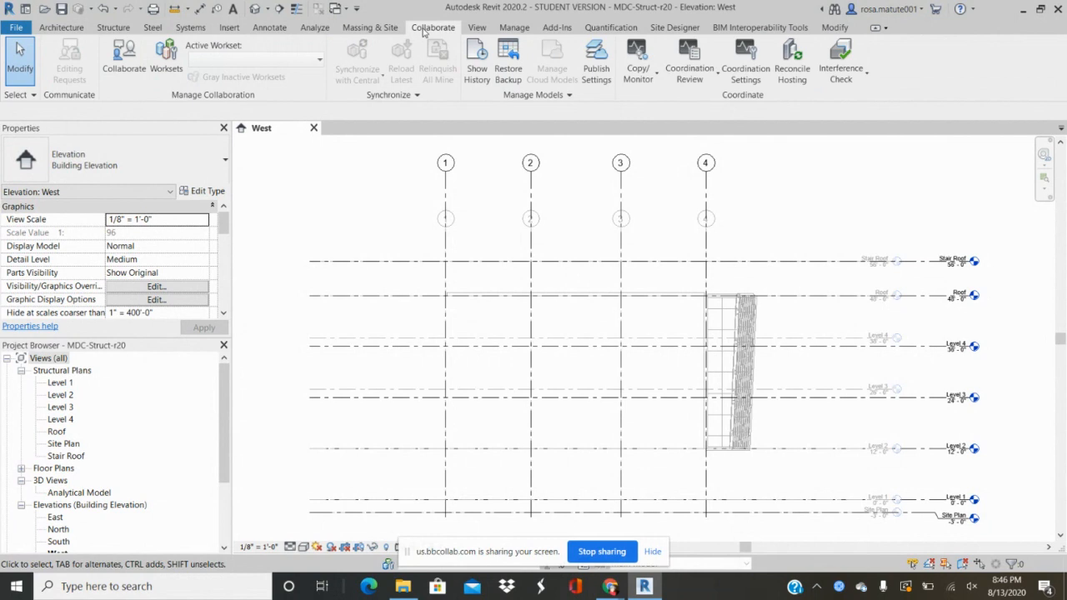
{"action": "left_click", "coordinate": [745, 73]}
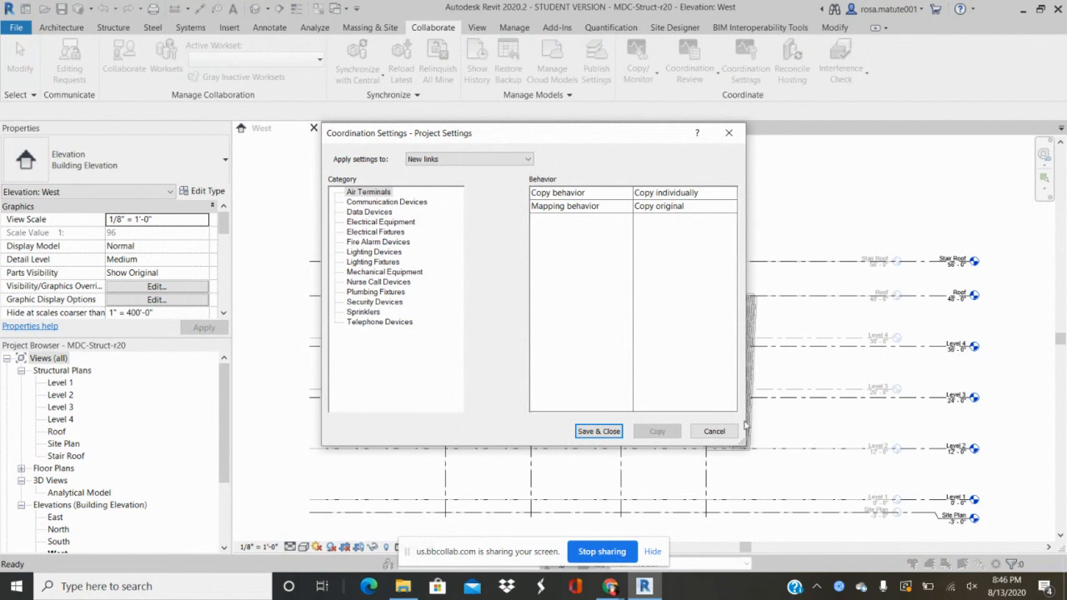
{"action": "left_click", "coordinate": [714, 431]}
{"action": "left_click", "coordinate": [715, 432]}
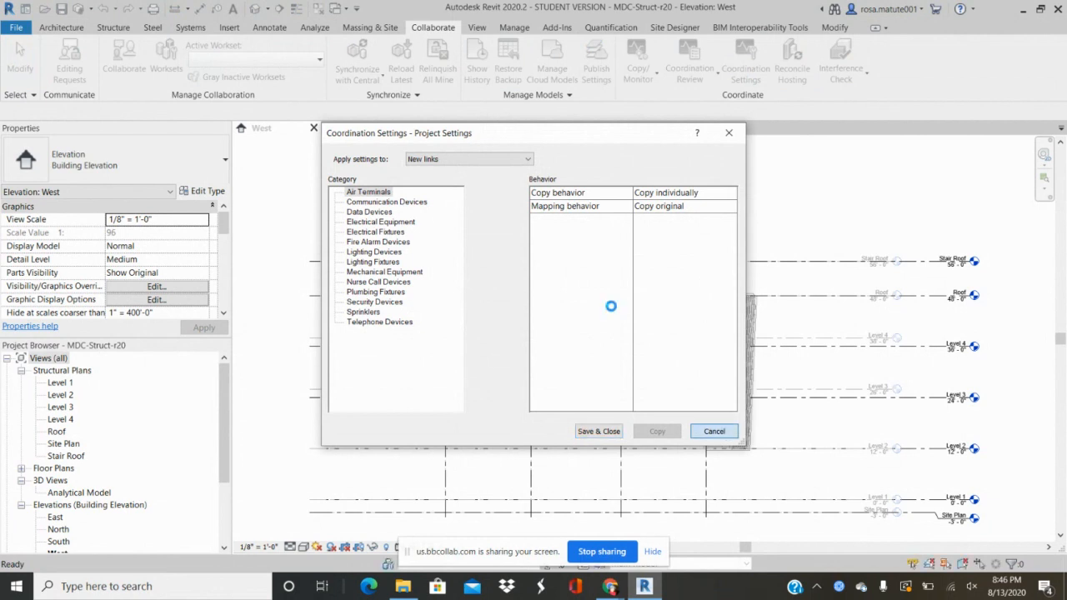
Align the structural Level 4 and Level 3 lines with the matching levels of the linked architectural model in the West elevation
{"action": "left_click", "coordinate": [833, 27]}
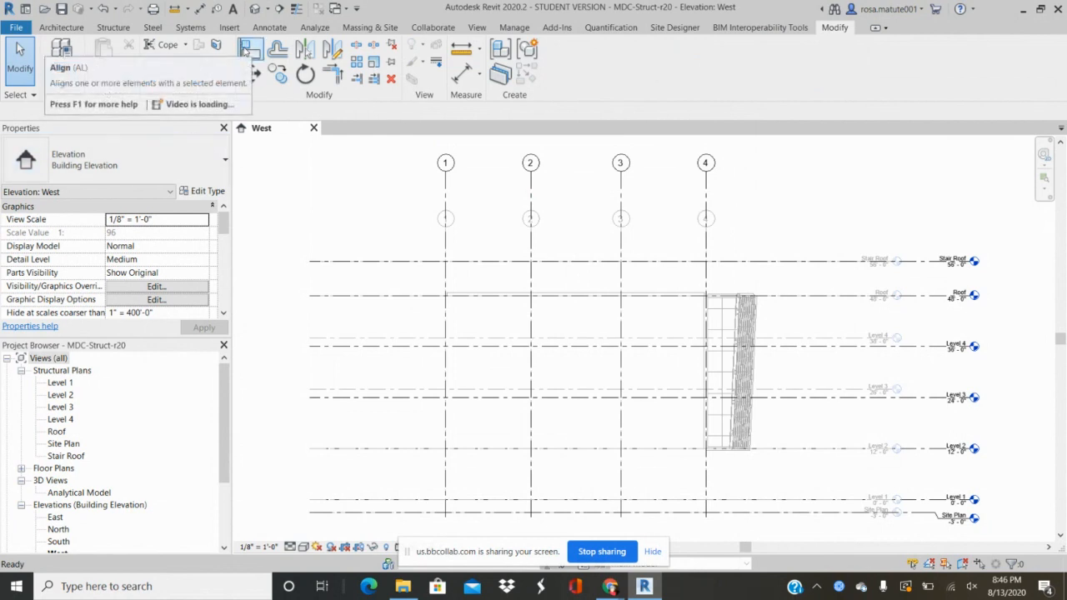
{"action": "left_click", "coordinate": [247, 51]}
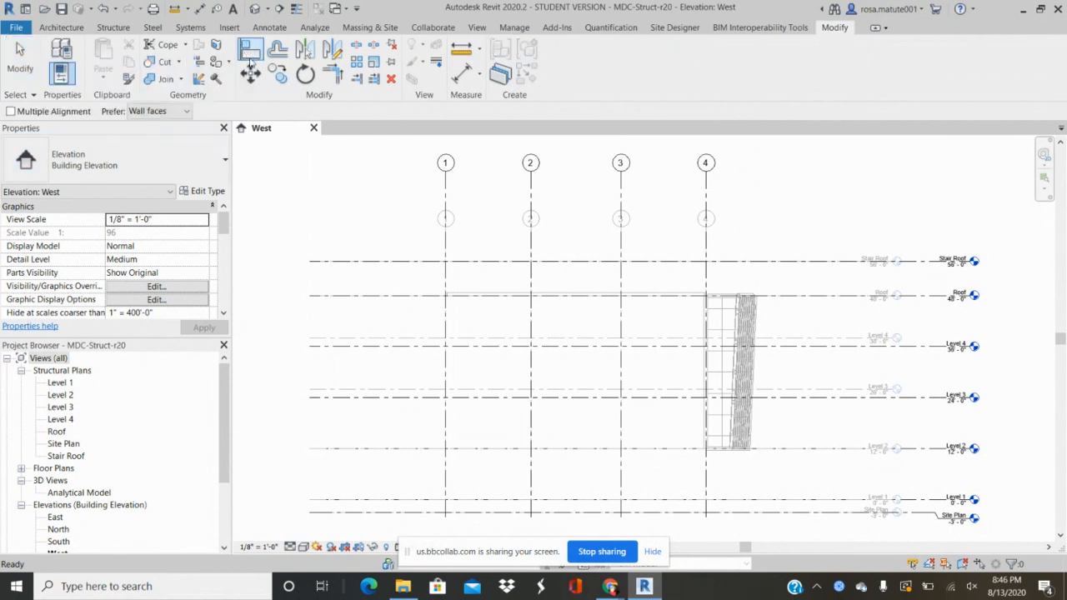
{"action": "left_click", "coordinate": [863, 340]}
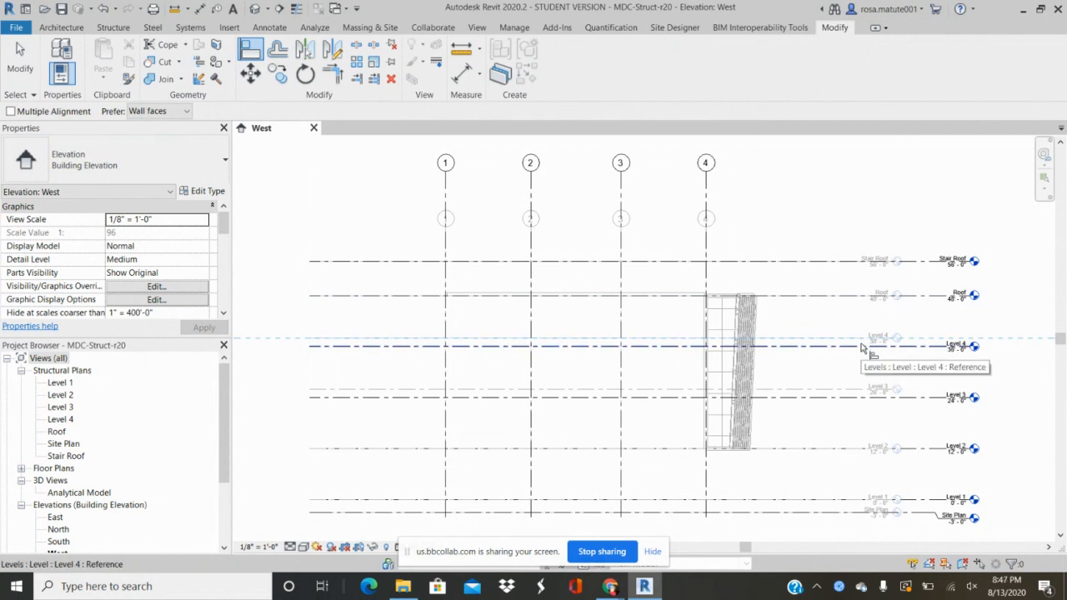
{"action": "left_click", "coordinate": [863, 345]}
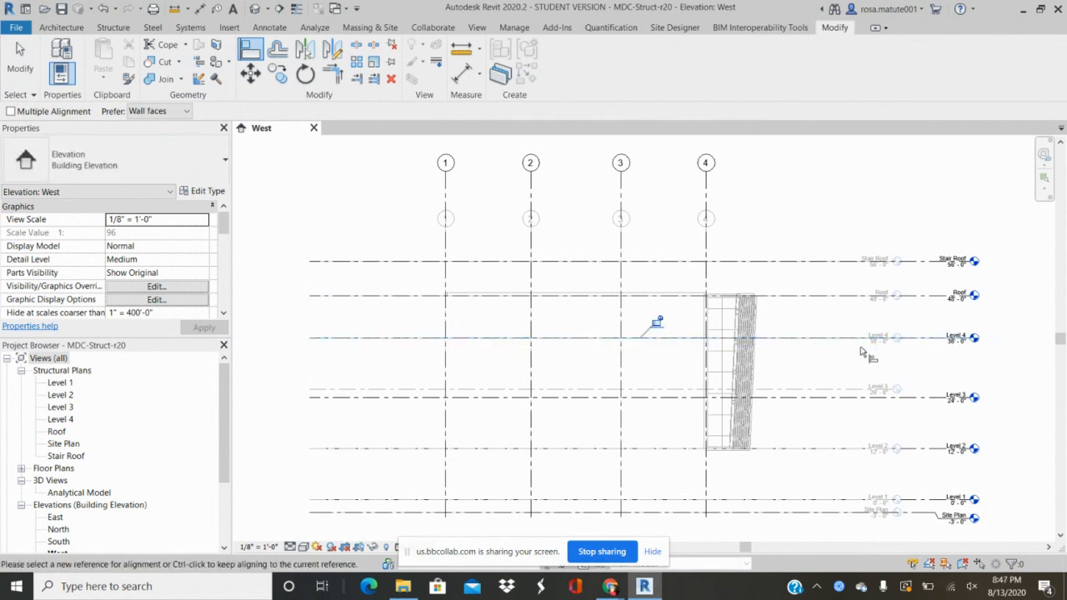
{"action": "left_click", "coordinate": [863, 392]}
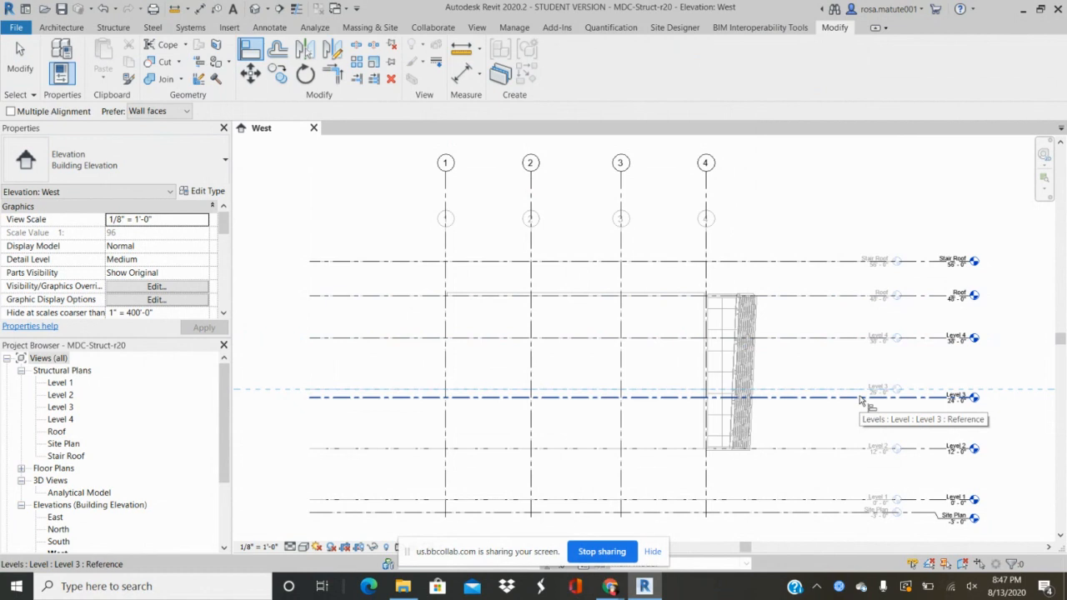
{"action": "left_click", "coordinate": [862, 398]}
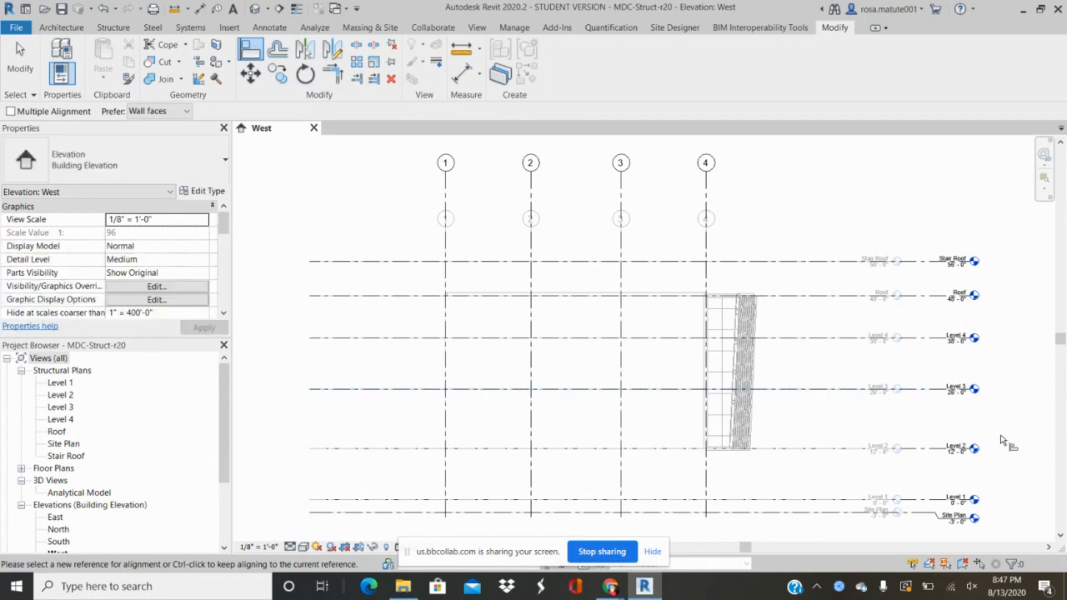
{"action": "key", "text": "Escape"}
{"action": "key", "text": "Escape"}
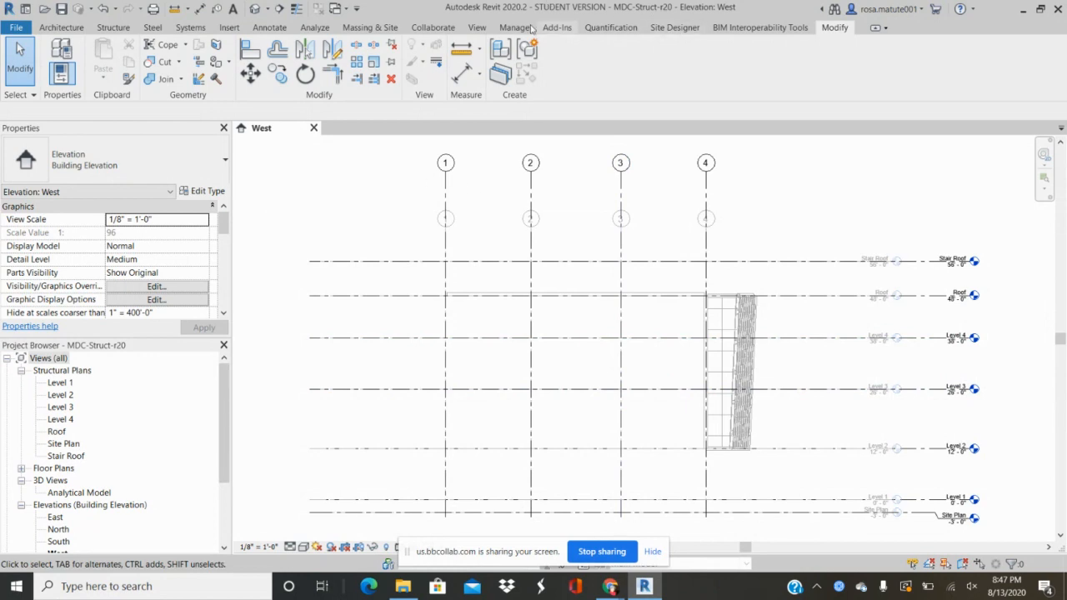
Use Copy/Monitor on the linked model to monitor Level 4 and Level 3 against their linked counterparts, then finish
{"action": "left_click", "coordinate": [431, 29]}
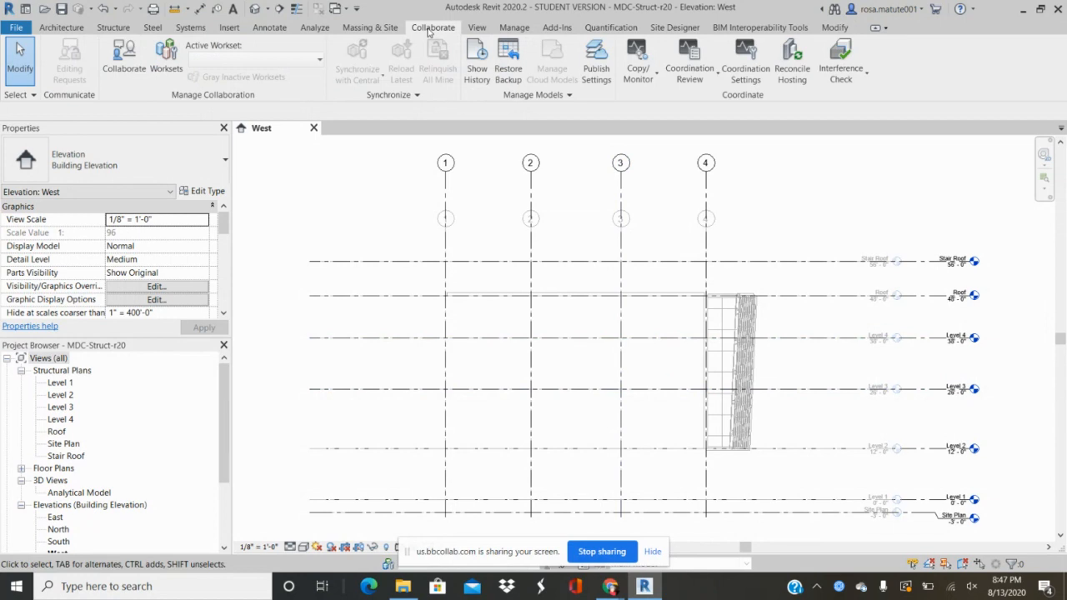
{"action": "left_click", "coordinate": [640, 79]}
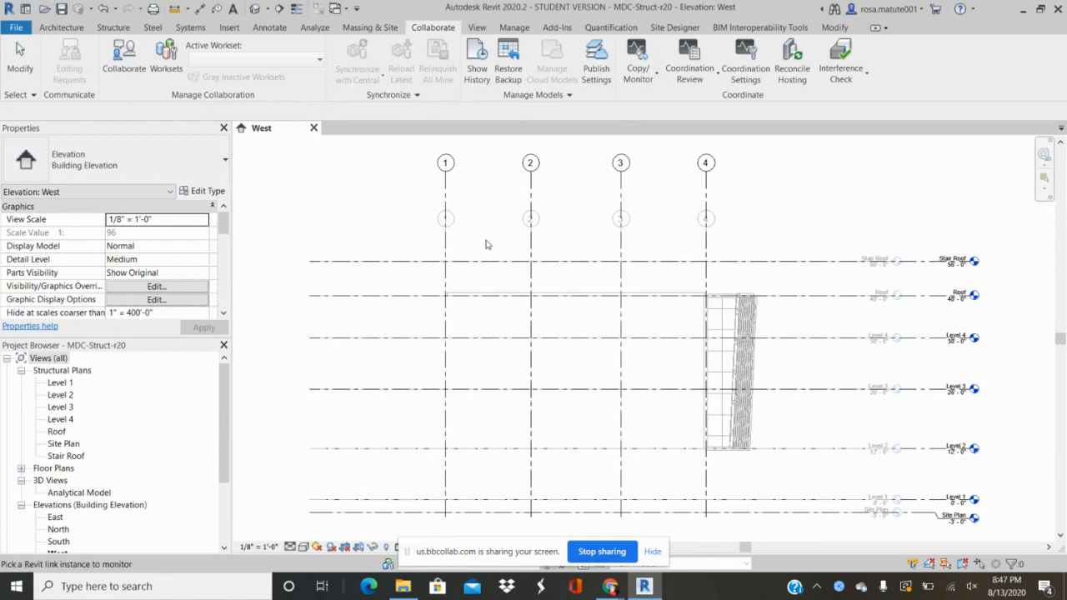
{"action": "left_click", "coordinate": [447, 247]}
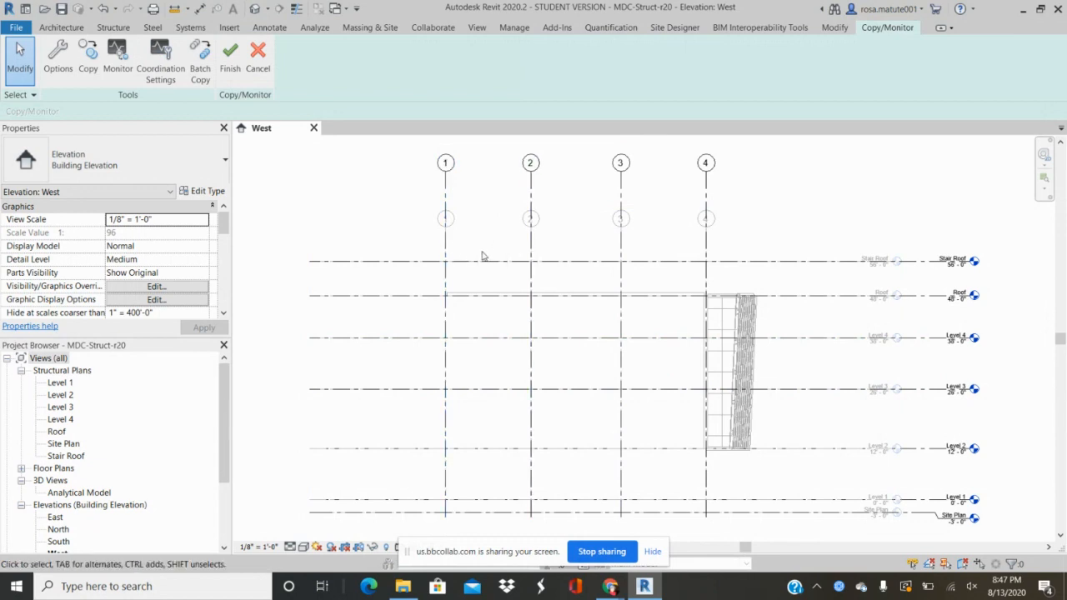
{"action": "left_click", "coordinate": [118, 58]}
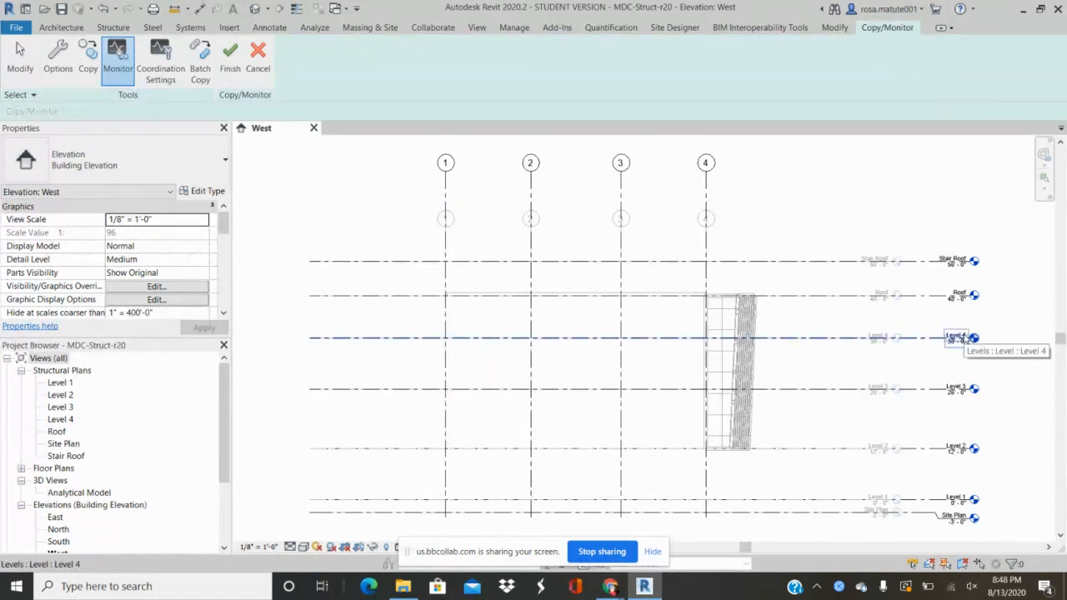
{"action": "left_click", "coordinate": [958, 340]}
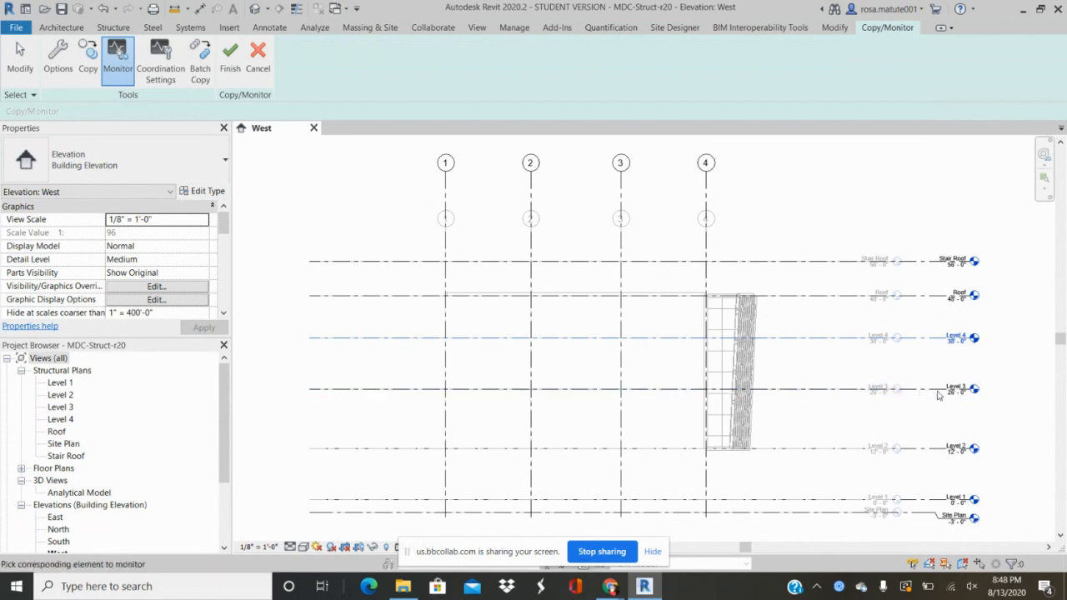
{"action": "left_click", "coordinate": [885, 339]}
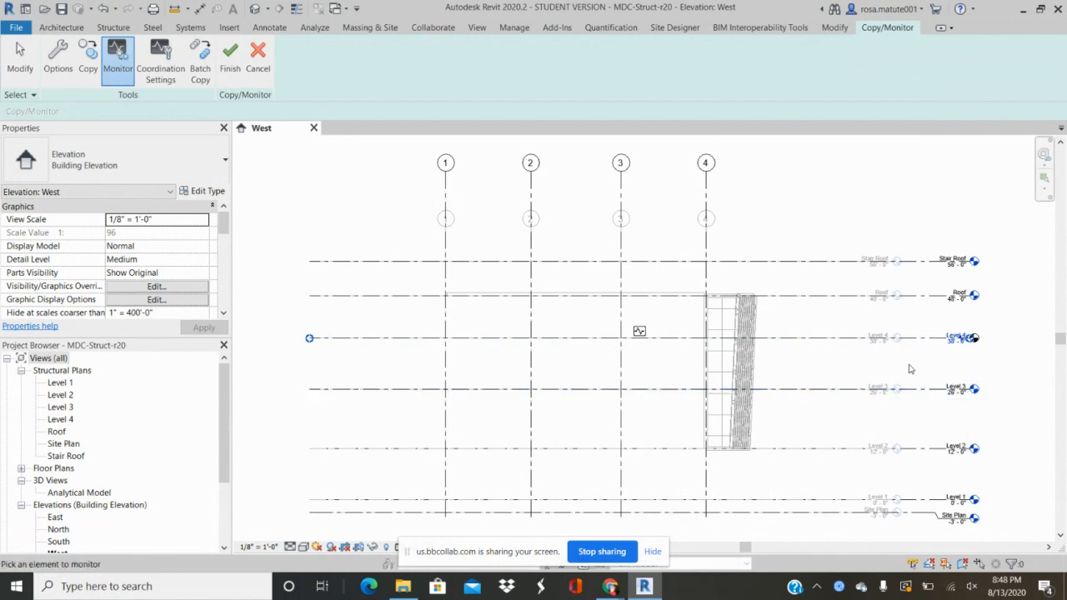
{"action": "left_click", "coordinate": [960, 390]}
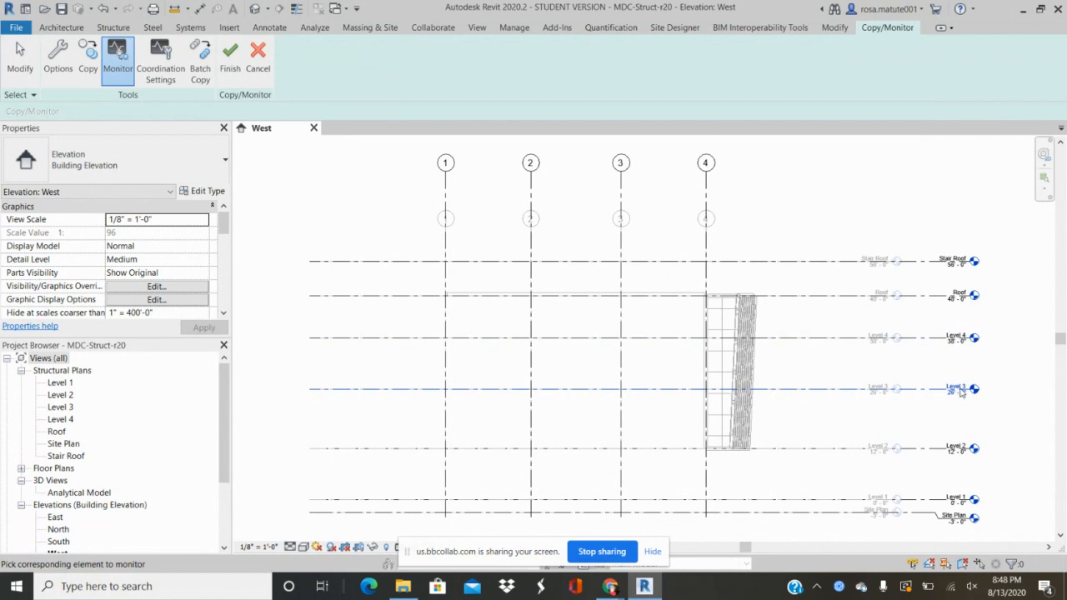
{"action": "left_click", "coordinate": [886, 391]}
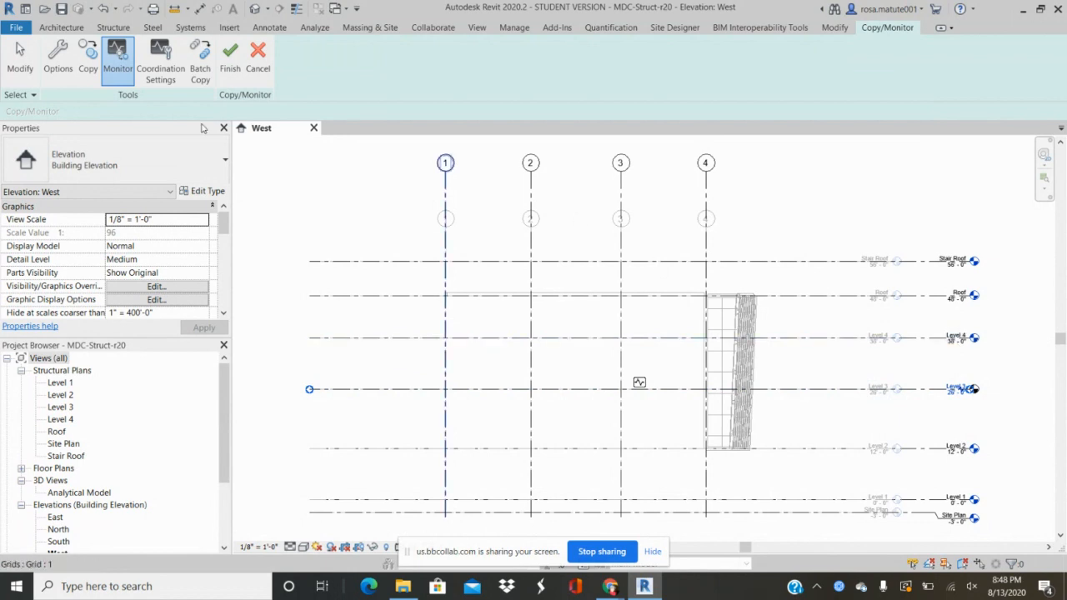
{"action": "left_click", "coordinate": [230, 67]}
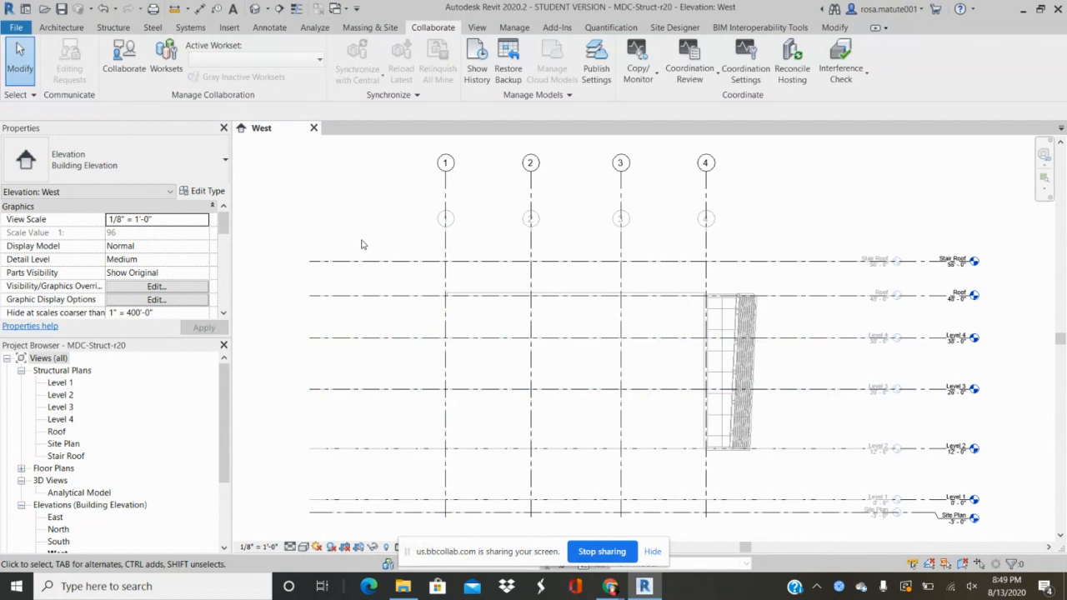
{"action": "scroll", "coordinate": [362, 244], "scroll_direction": "down", "scroll_amount": 1}
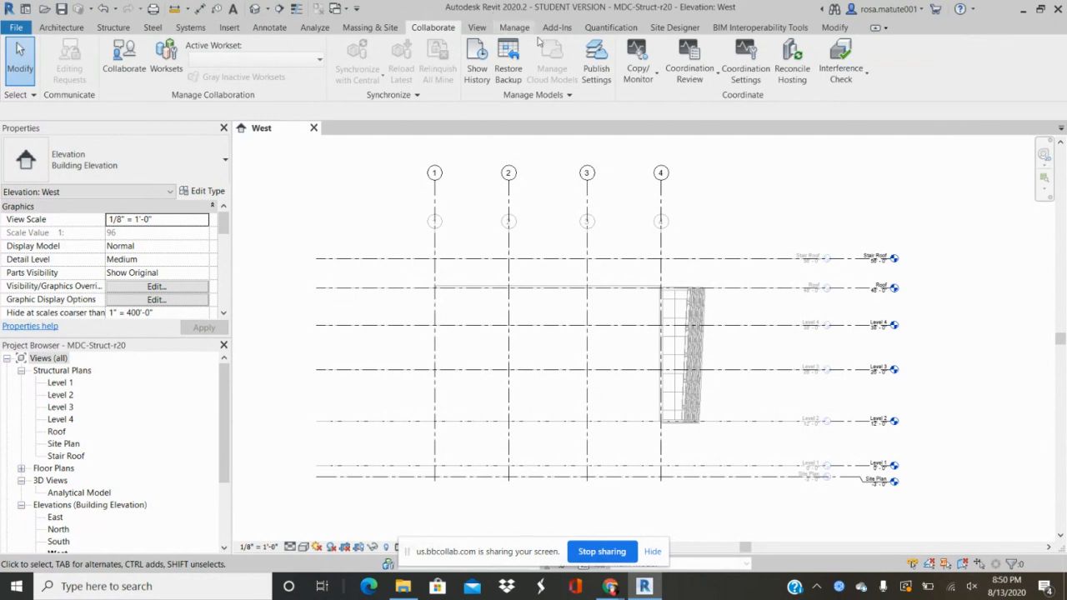
{"action": "left_click", "coordinate": [582, 556]}
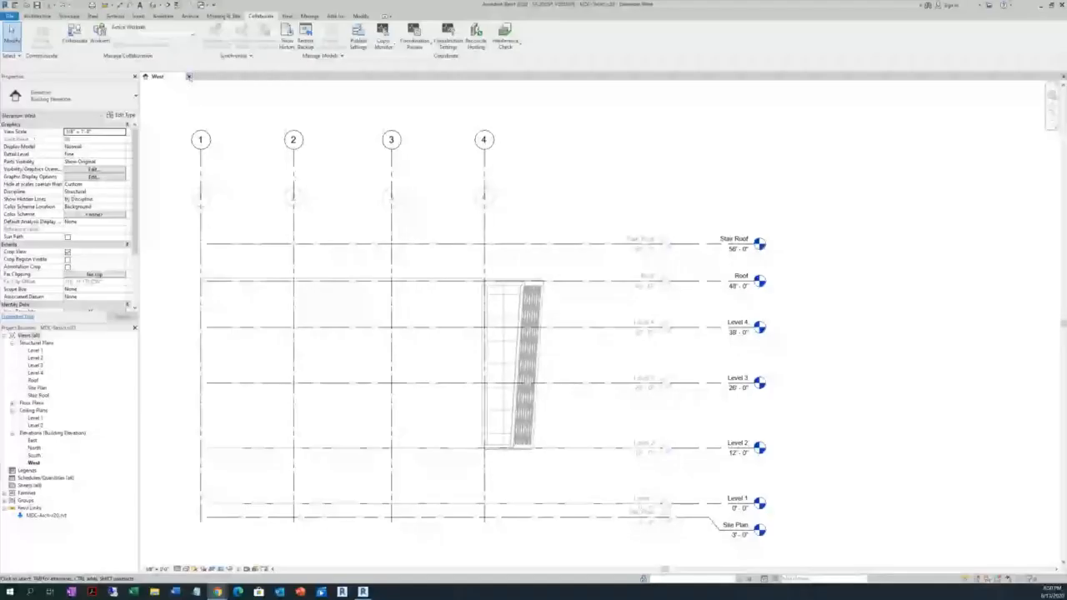
Close the structural model and open the architectural model MDC-Arch-r20
{"action": "left_click", "coordinate": [188, 77]}
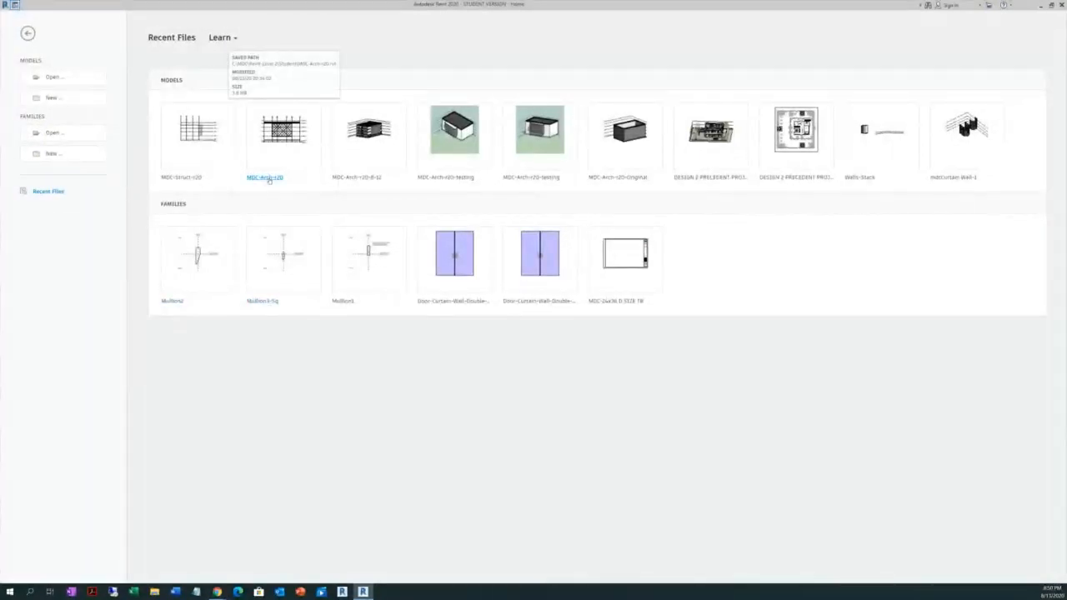
{"action": "left_click", "coordinate": [267, 178]}
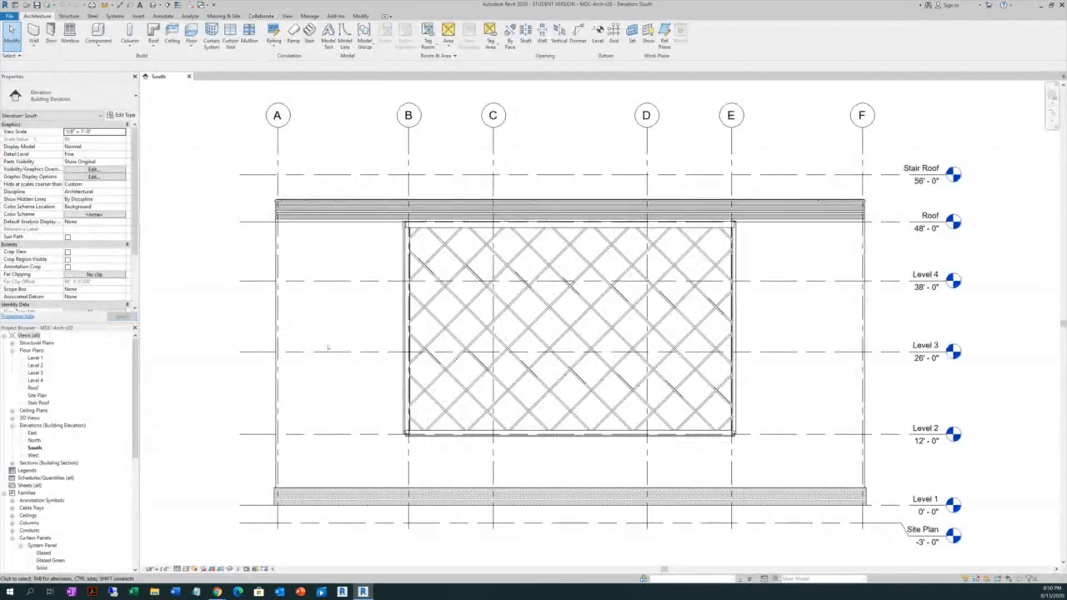
Set the elevation of Level 3 to 24' in the architectural model's South elevation
{"action": "scroll", "coordinate": [293, 367], "scroll_direction": "down", "scroll_amount": 3}
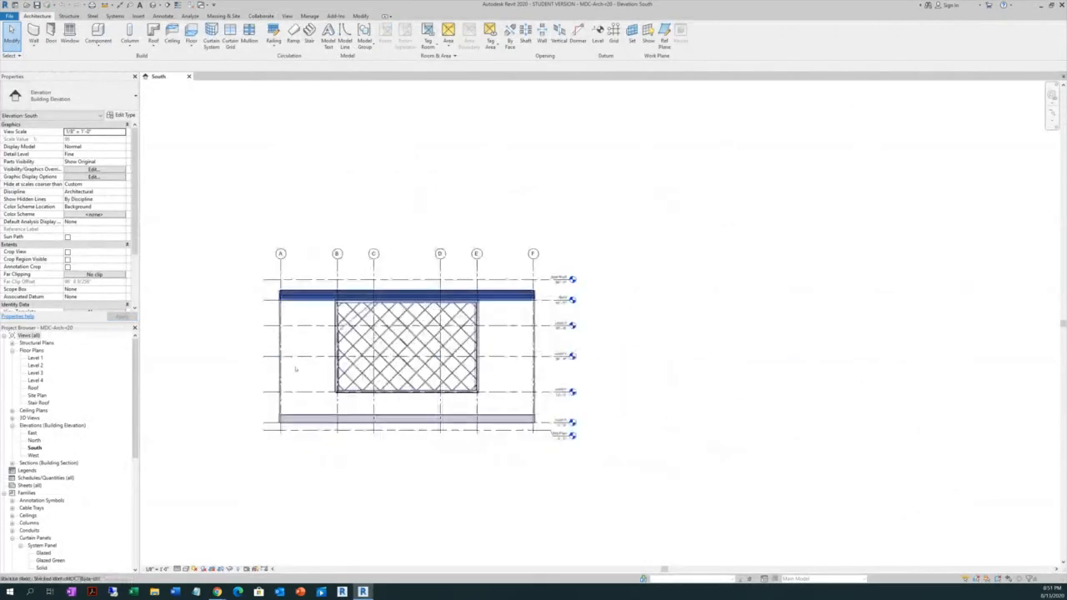
{"action": "scroll", "coordinate": [501, 381], "scroll_direction": "up", "scroll_amount": 1}
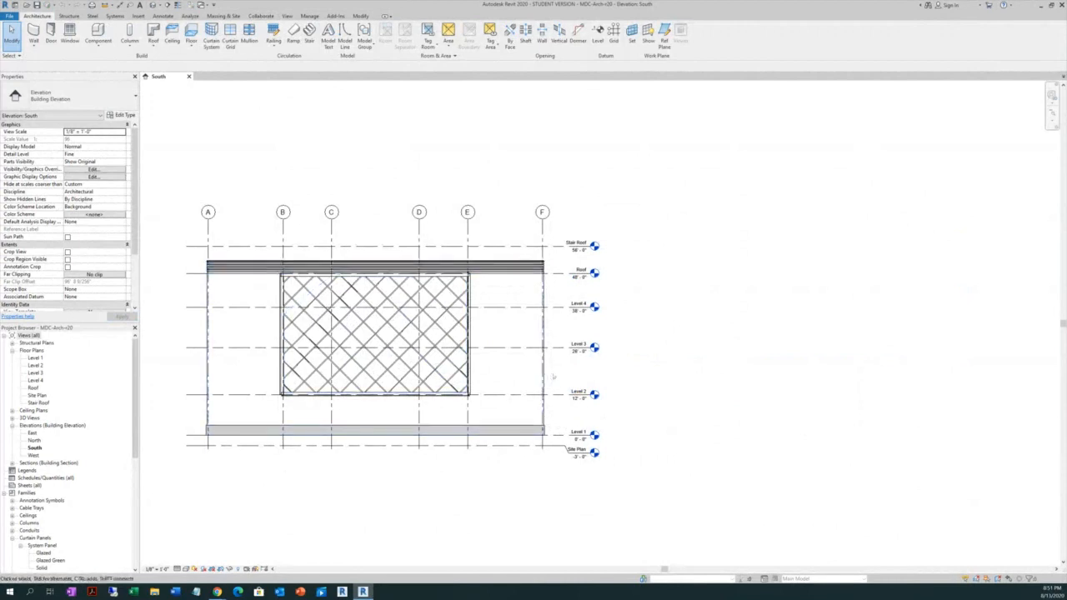
{"action": "scroll", "coordinate": [553, 375], "scroll_direction": "up", "scroll_amount": 2}
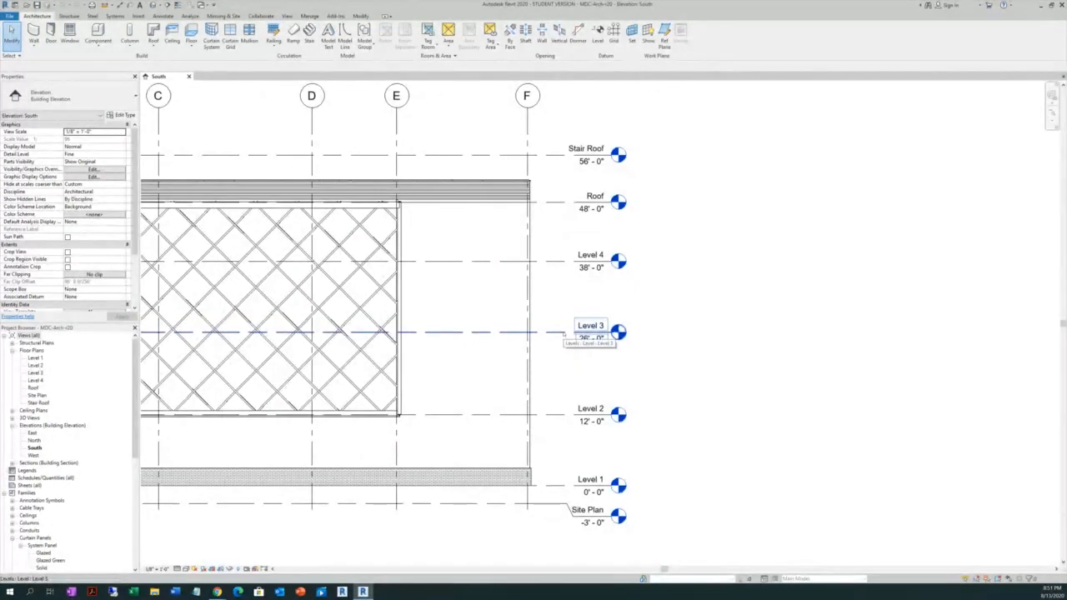
{"action": "left_click", "coordinate": [565, 332]}
{"action": "left_click", "coordinate": [587, 339]}
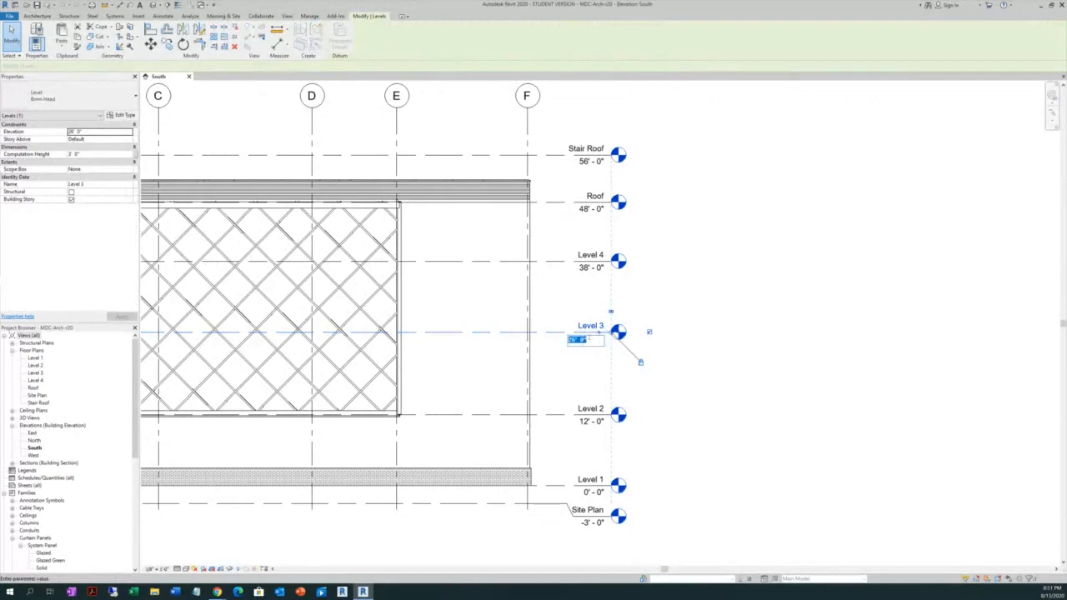
{"action": "key", "text": "BackSpace"}
{"action": "type", "text": "24"}
{"action": "key", "text": "Return"}
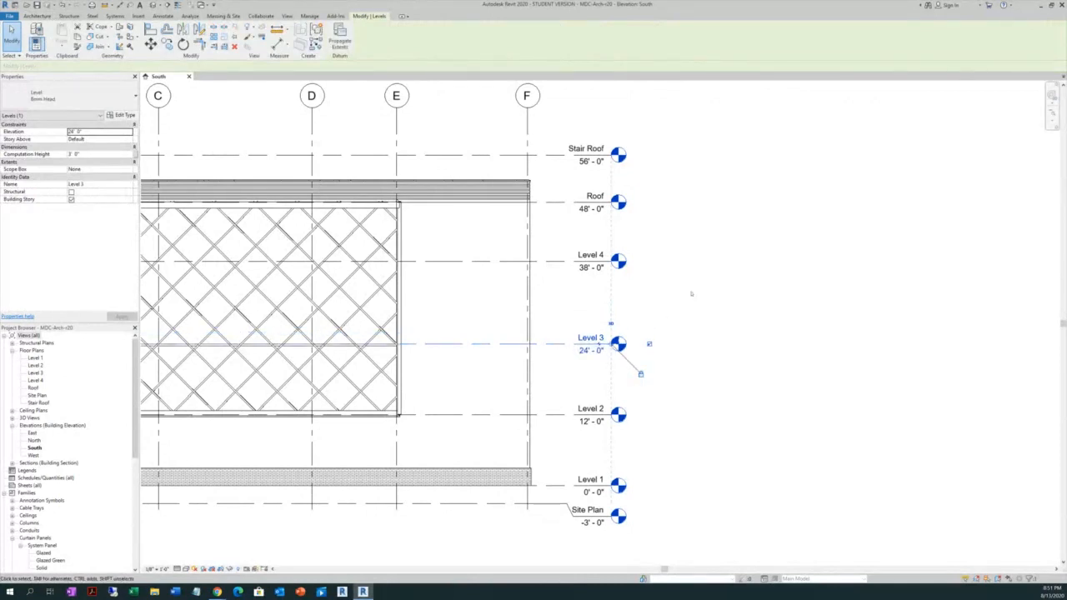
{"action": "key", "text": "Escape"}
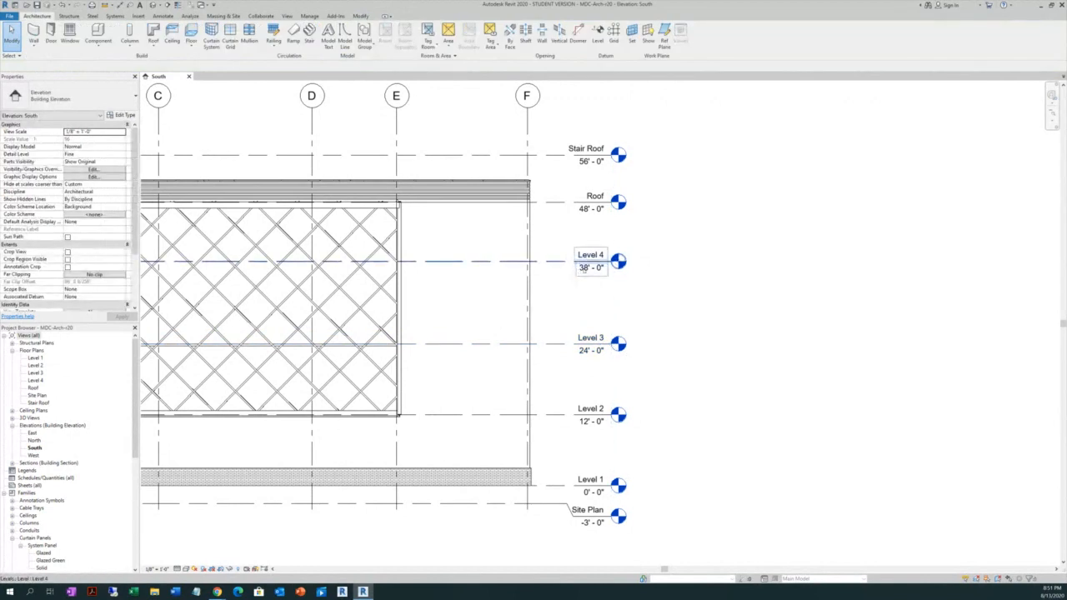
Set the elevation of Level 4 to 36' in the South elevation and clear the selection
{"action": "left_click", "coordinate": [580, 268]}
{"action": "left_click", "coordinate": [584, 268]}
{"action": "key", "text": "BackSpace"}
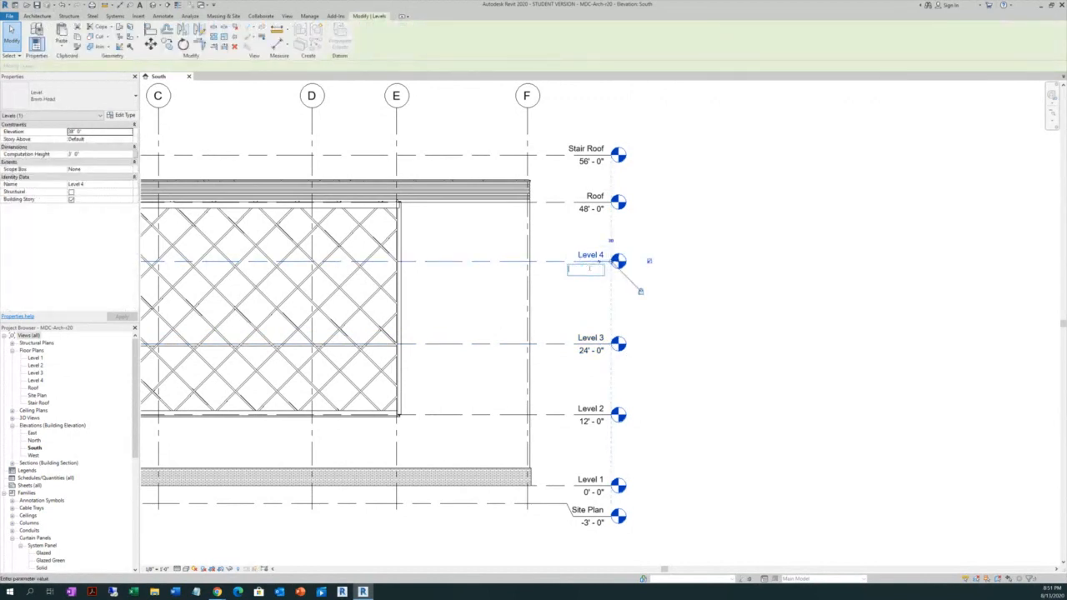
{"action": "type", "text": "36"}
{"action": "key", "text": "Return"}
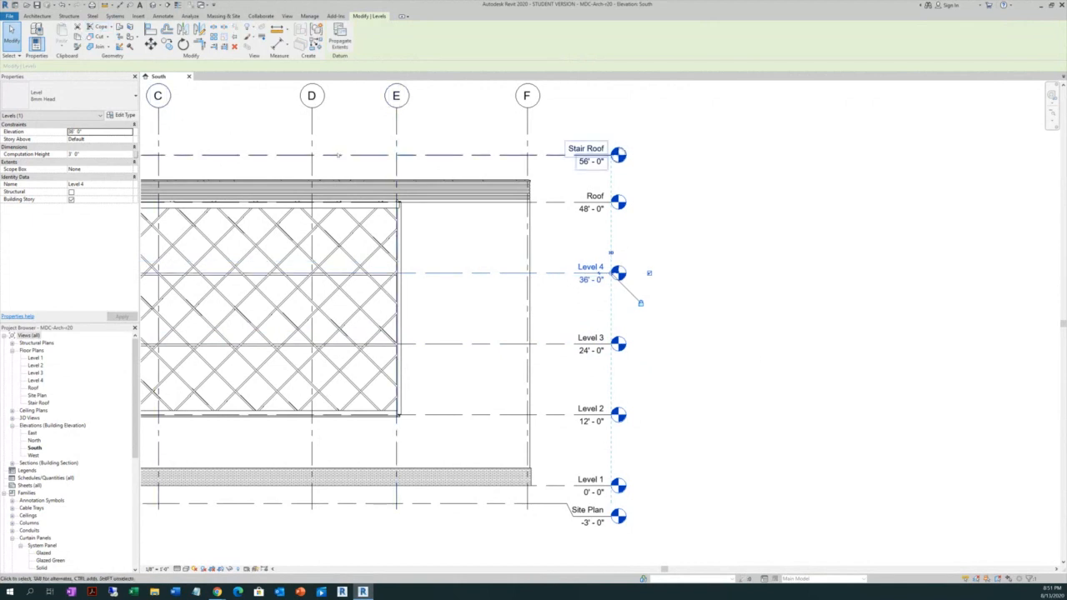
{"action": "left_click", "coordinate": [359, 136]}
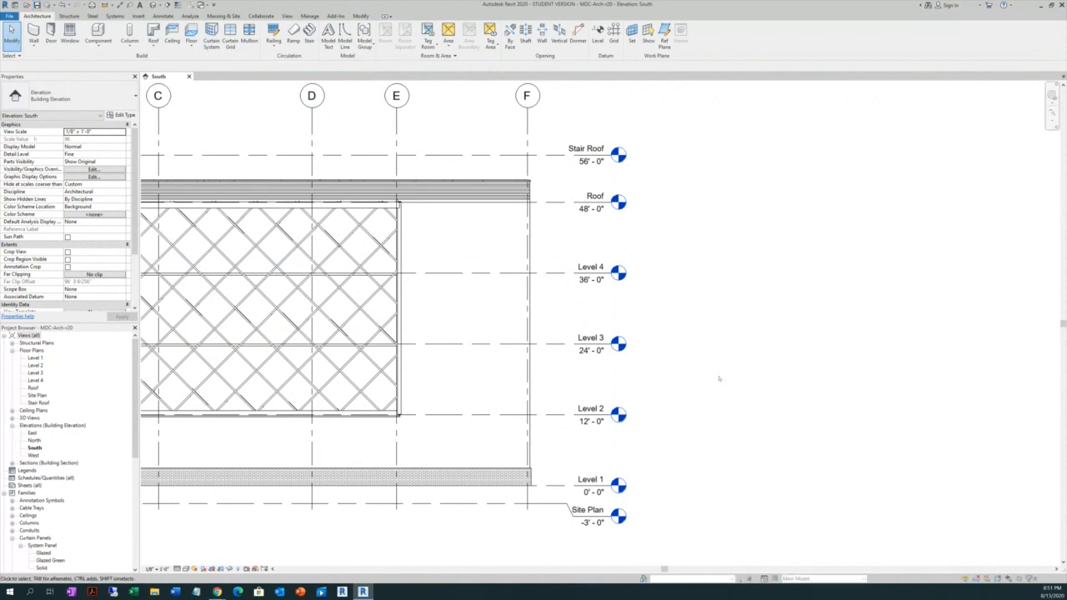
Look over the revised levels in the South elevation and close the architectural model
{"action": "scroll", "coordinate": [715, 384], "scroll_direction": "down", "scroll_amount": 3}
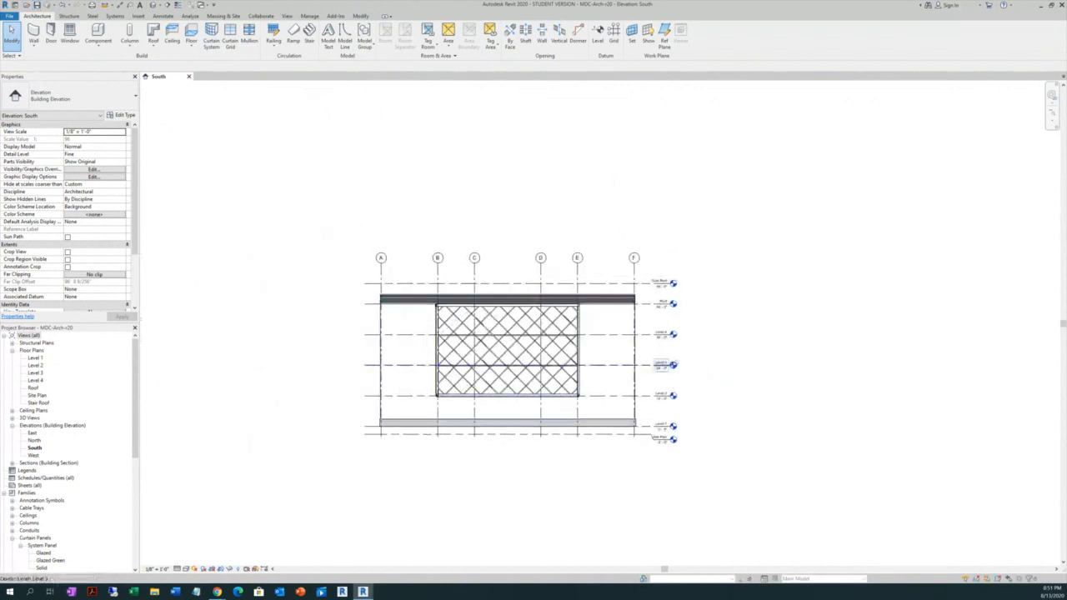
{"action": "scroll", "coordinate": [701, 394], "scroll_direction": "up", "scroll_amount": 2}
{"action": "scroll", "coordinate": [702, 394], "scroll_direction": "up", "scroll_amount": 1}
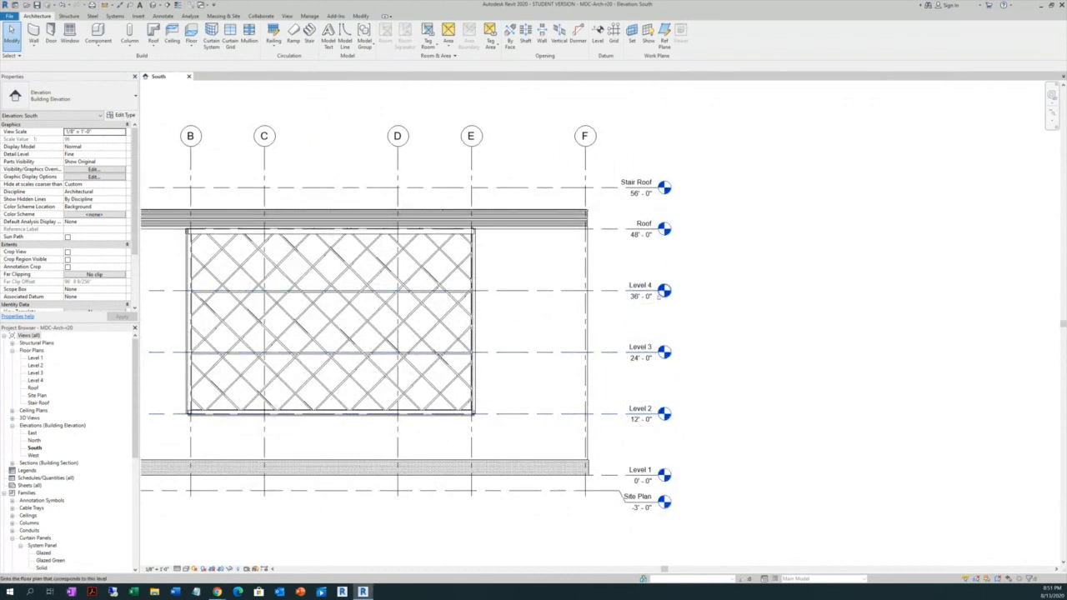
{"action": "scroll", "coordinate": [687, 292], "scroll_direction": "down", "scroll_amount": 1}
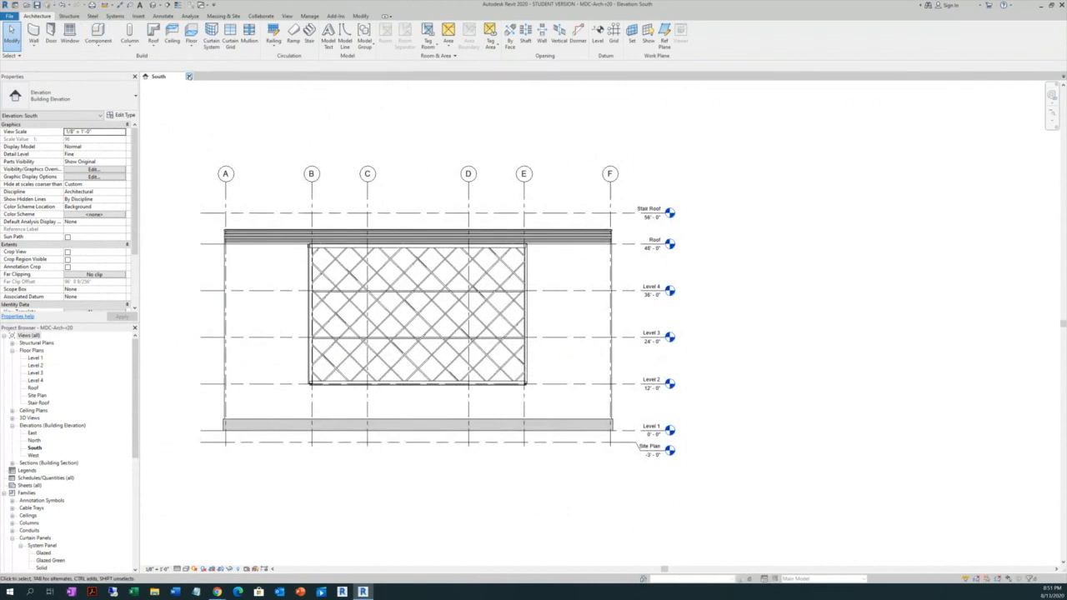
{"action": "left_click", "coordinate": [188, 76]}
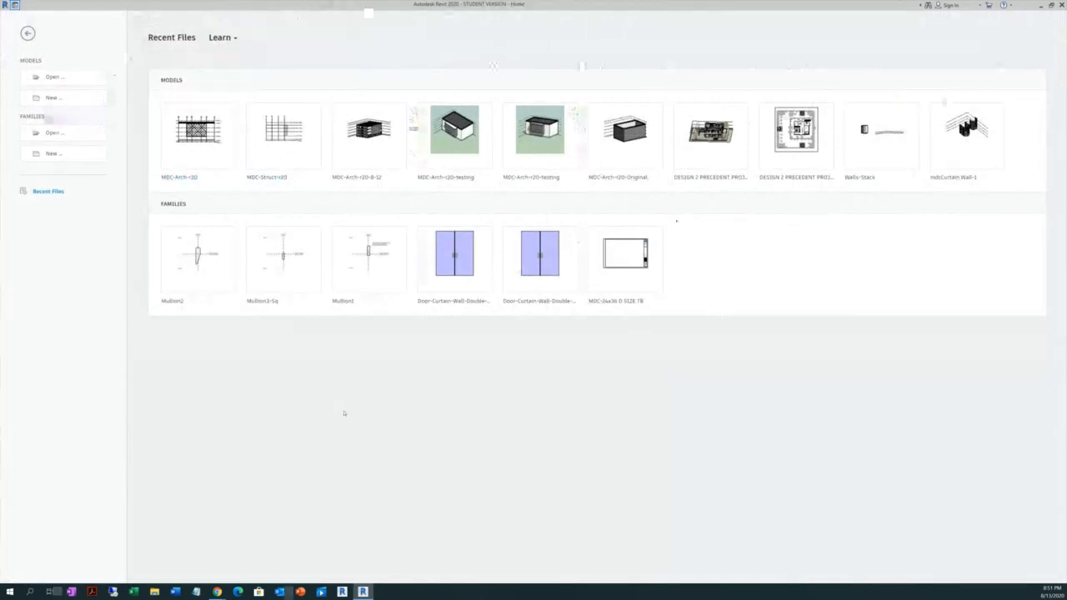
Reopen MDC-Arch-r20 to check its level elevations in the South elevation, and close it again
{"action": "left_click", "coordinate": [191, 159]}
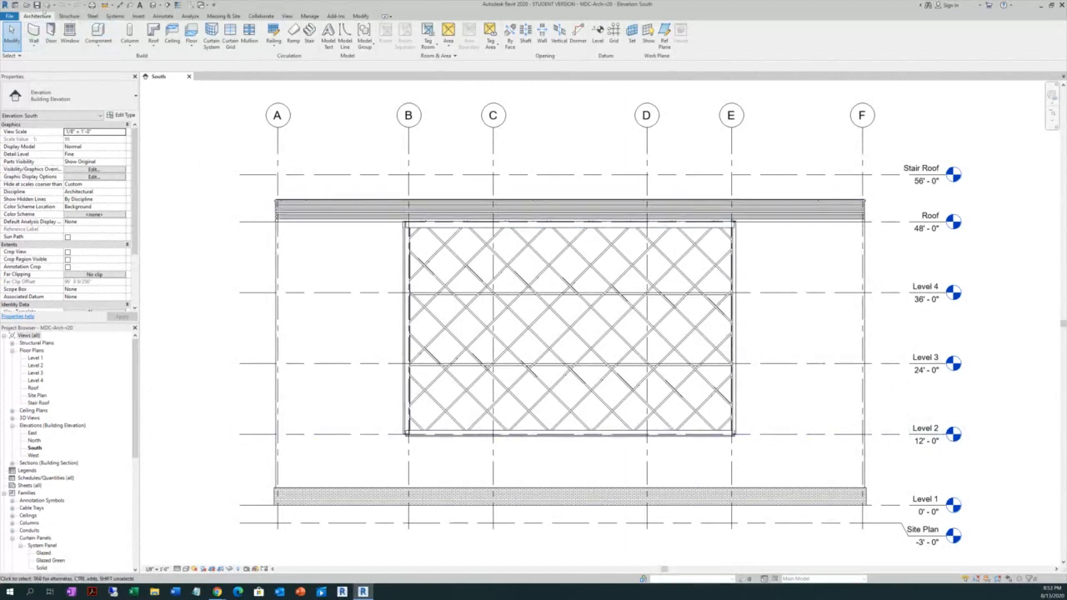
{"action": "left_click", "coordinate": [188, 75]}
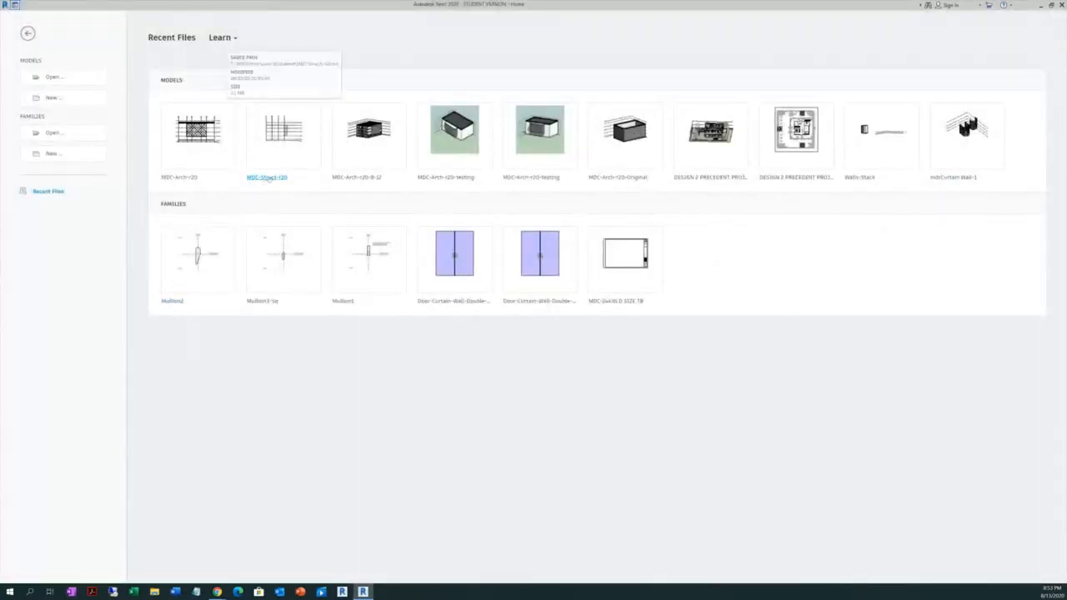
Open the MDC-Struct-r20 structural model and accept the link coordination warning
{"action": "left_click", "coordinate": [270, 178]}
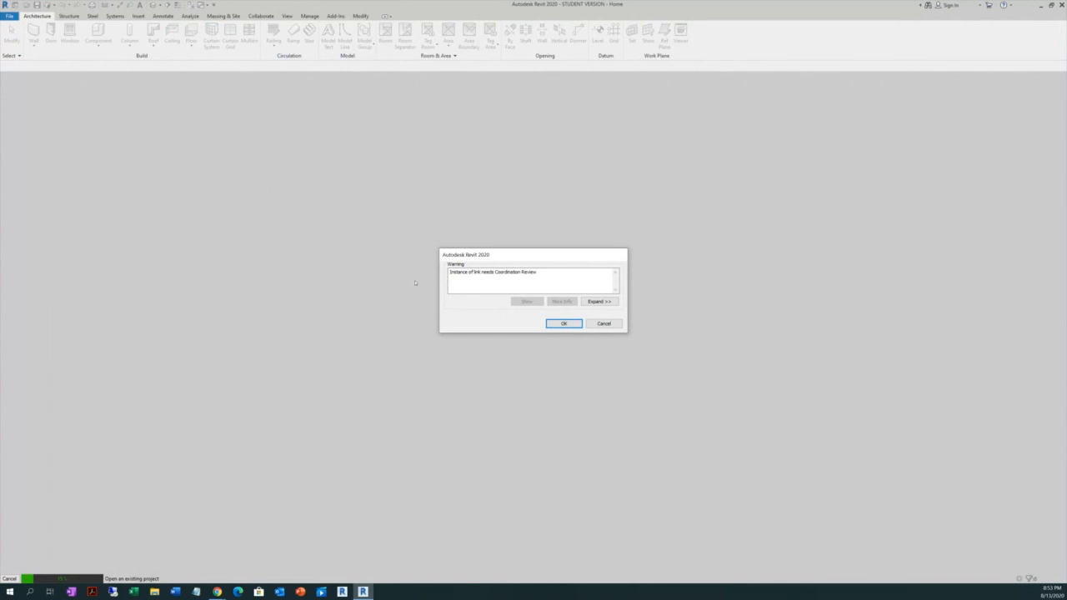
{"action": "left_click", "coordinate": [563, 324]}
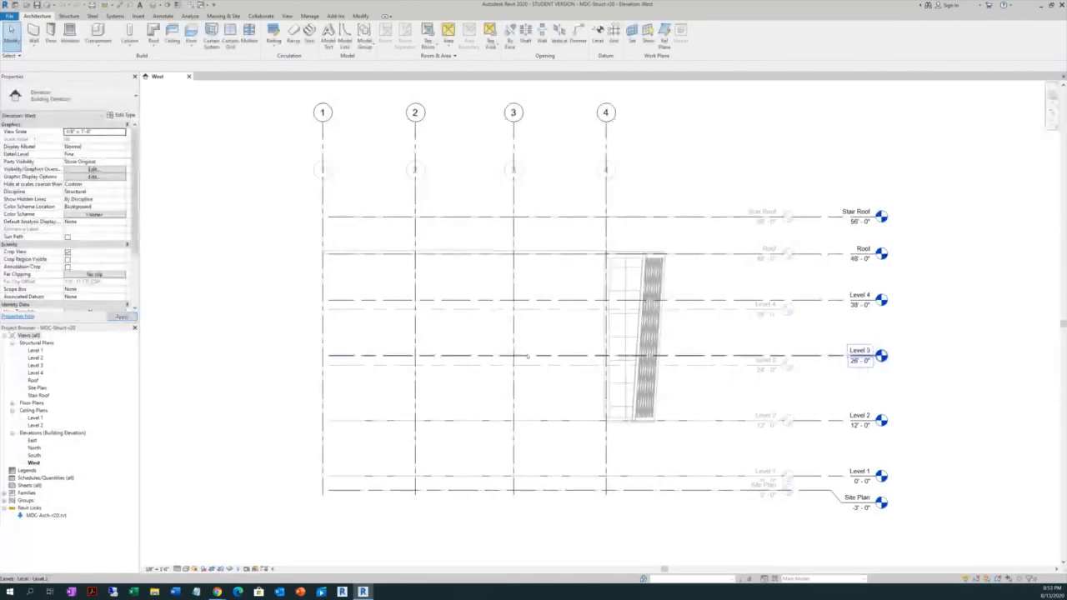
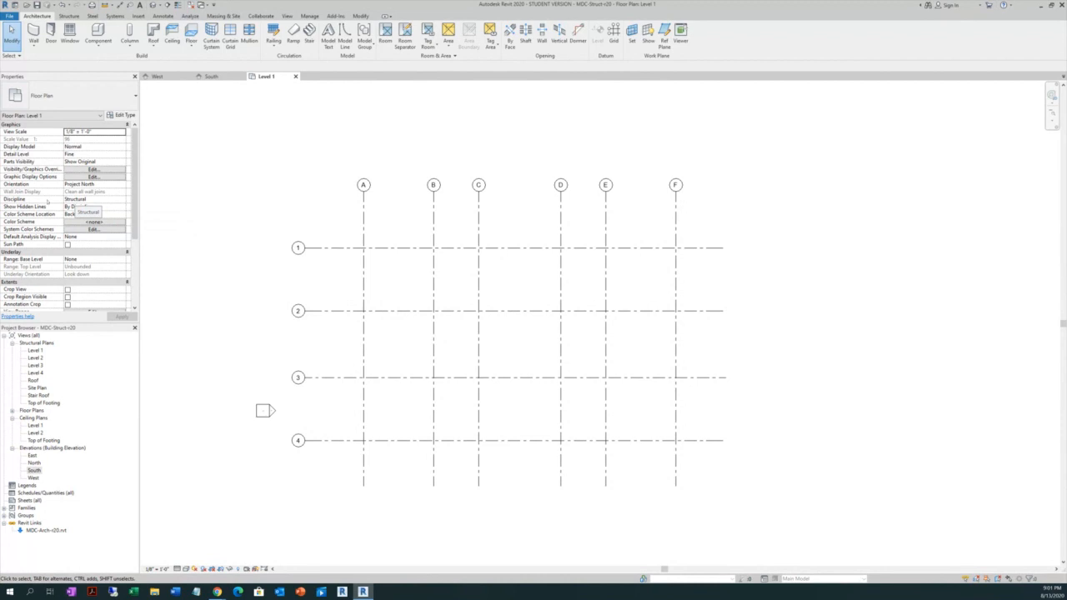
Set the discipline of the Level 1 floor plan to Coordination
{"action": "left_click", "coordinate": [123, 200]}
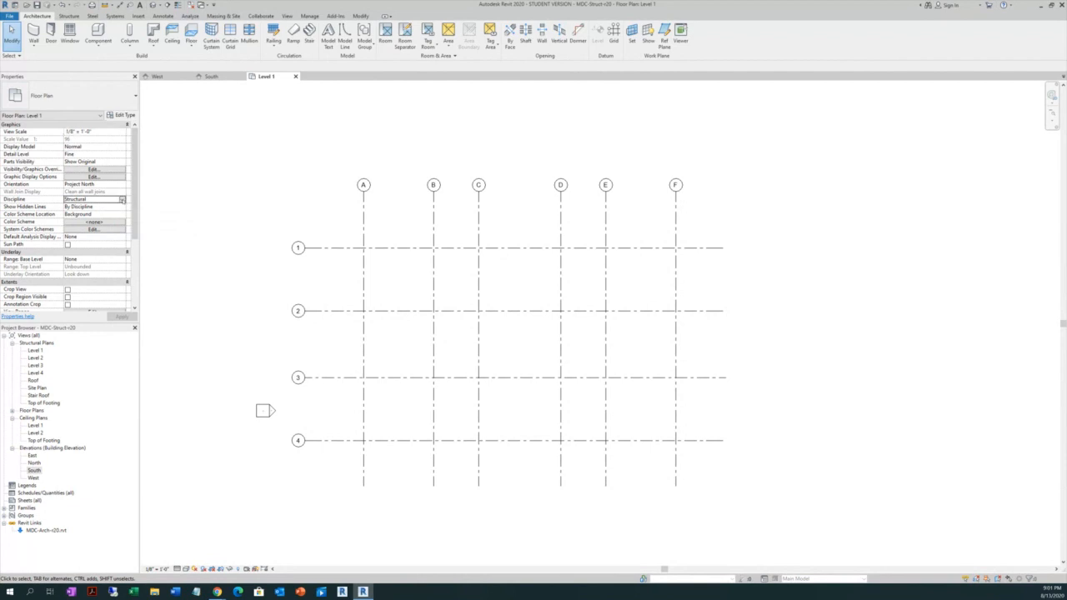
{"action": "left_click", "coordinate": [121, 200]}
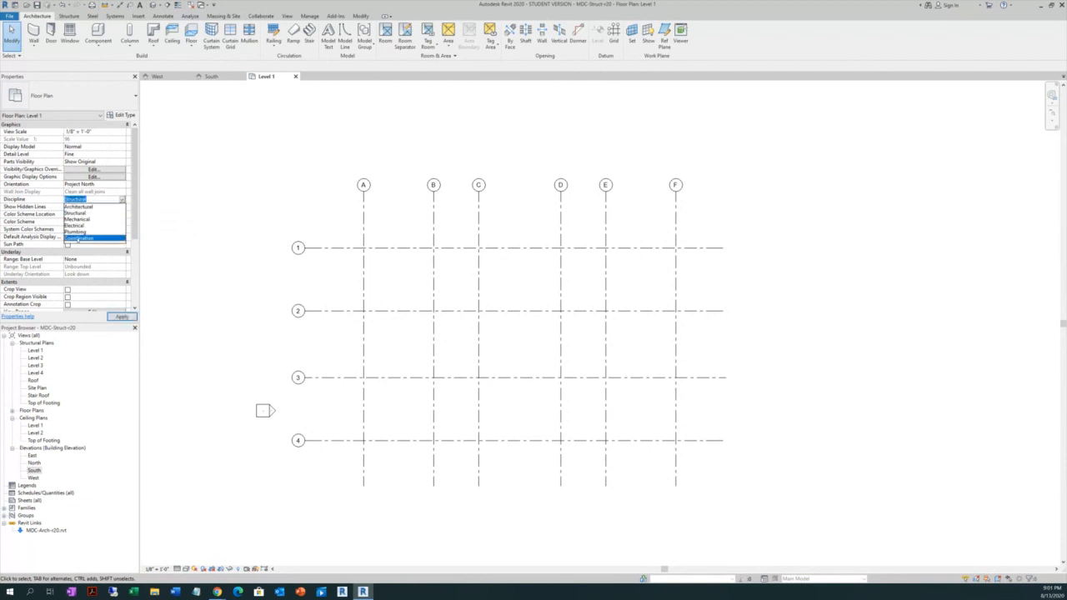
{"action": "left_click", "coordinate": [77, 239]}
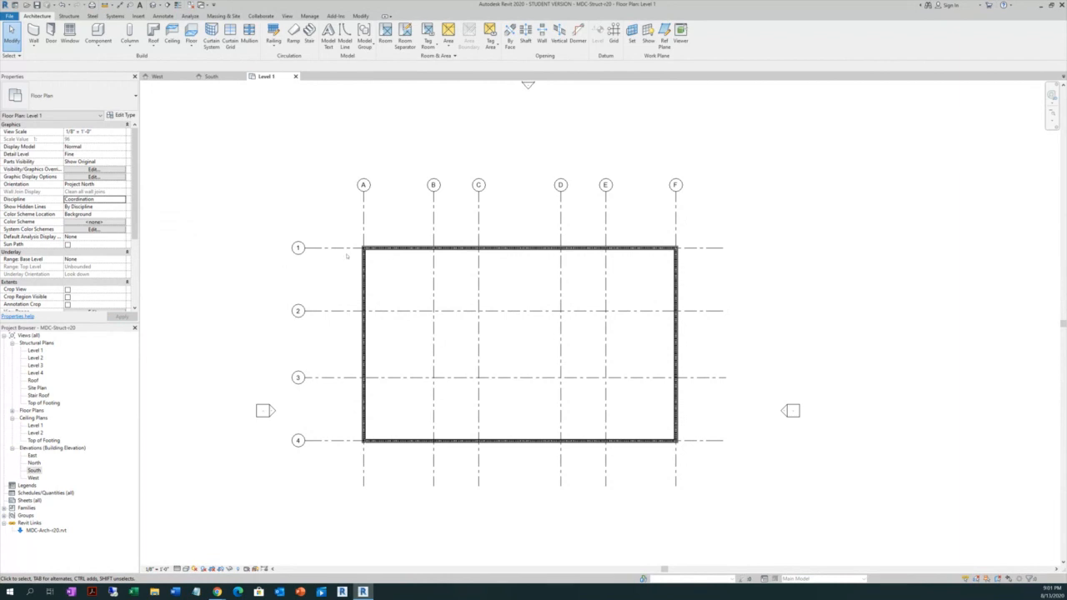
Examine how the linked architectural walls sit on the grid lines in the Level 1 floor plan, especially around the grid A/1 corner
{"action": "scroll", "coordinate": [425, 274], "scroll_direction": "up", "scroll_amount": 1}
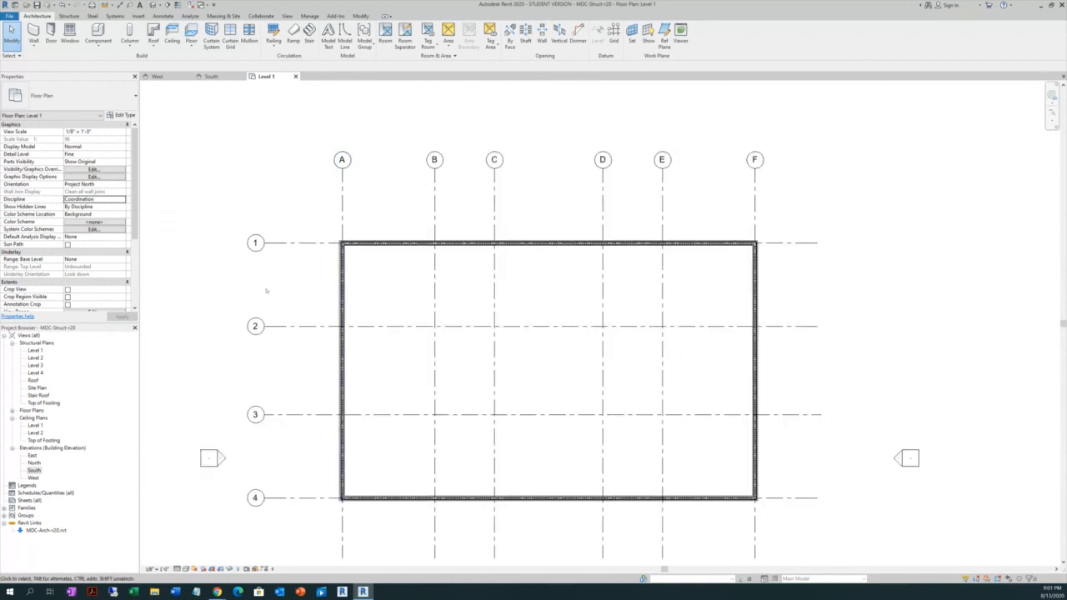
{"action": "scroll", "coordinate": [269, 282], "scroll_direction": "down", "scroll_amount": 1}
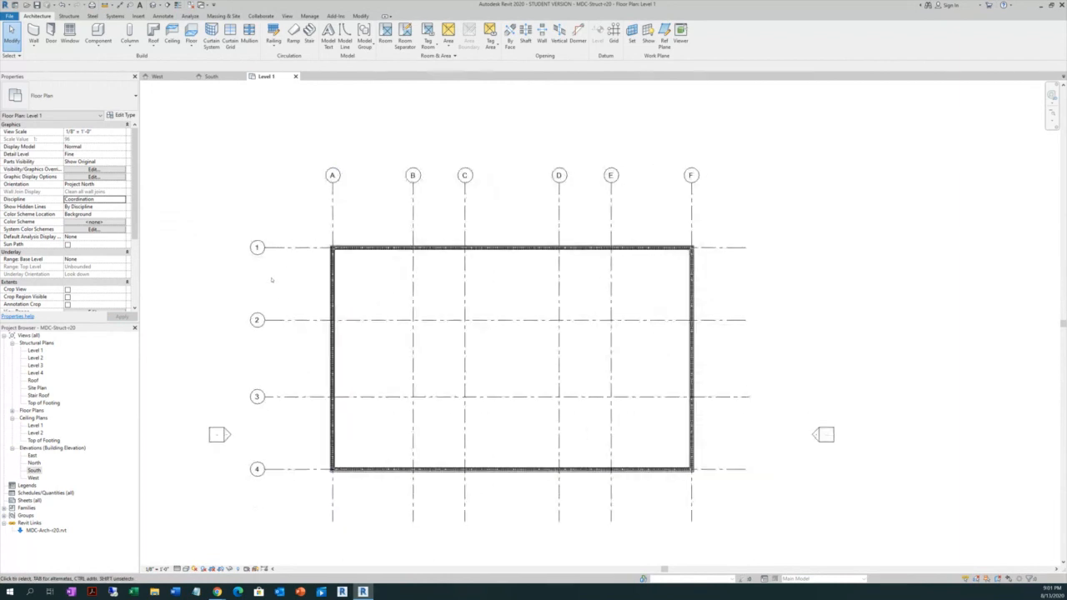
{"action": "scroll", "coordinate": [319, 253], "scroll_direction": "up", "scroll_amount": 4}
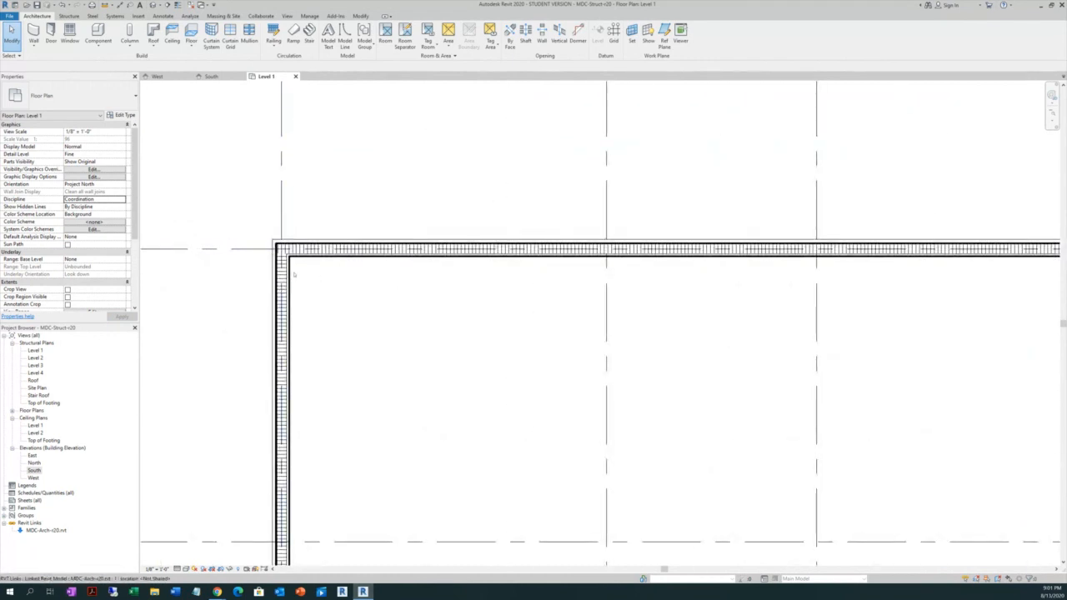
{"action": "scroll", "coordinate": [290, 286], "scroll_direction": "down", "scroll_amount": 2}
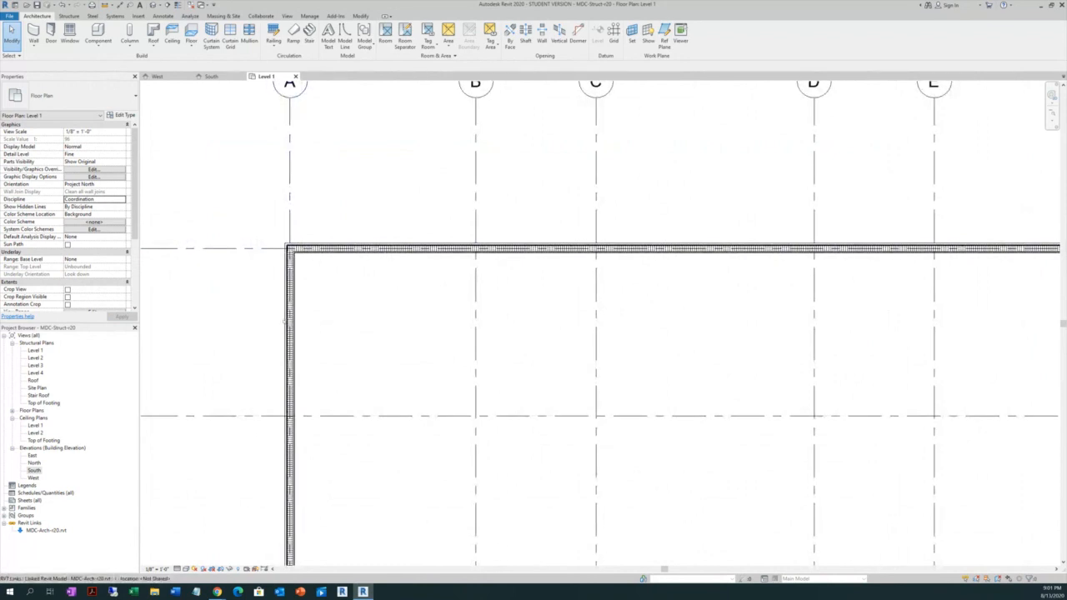
{"action": "scroll", "coordinate": [289, 318], "scroll_direction": "down", "scroll_amount": 2}
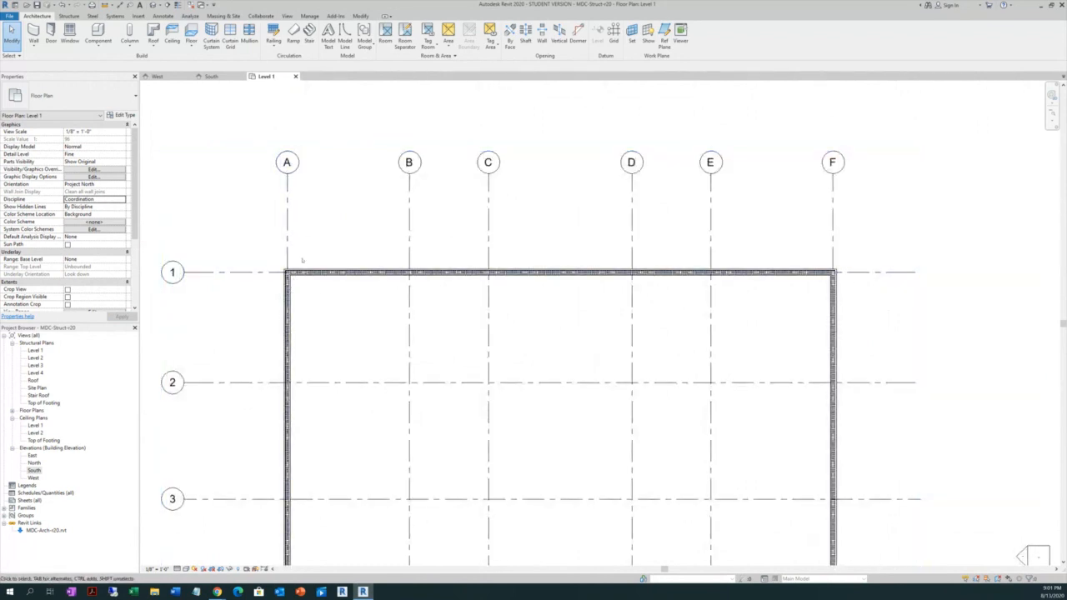
{"action": "scroll", "coordinate": [294, 259], "scroll_direction": "down", "scroll_amount": 2}
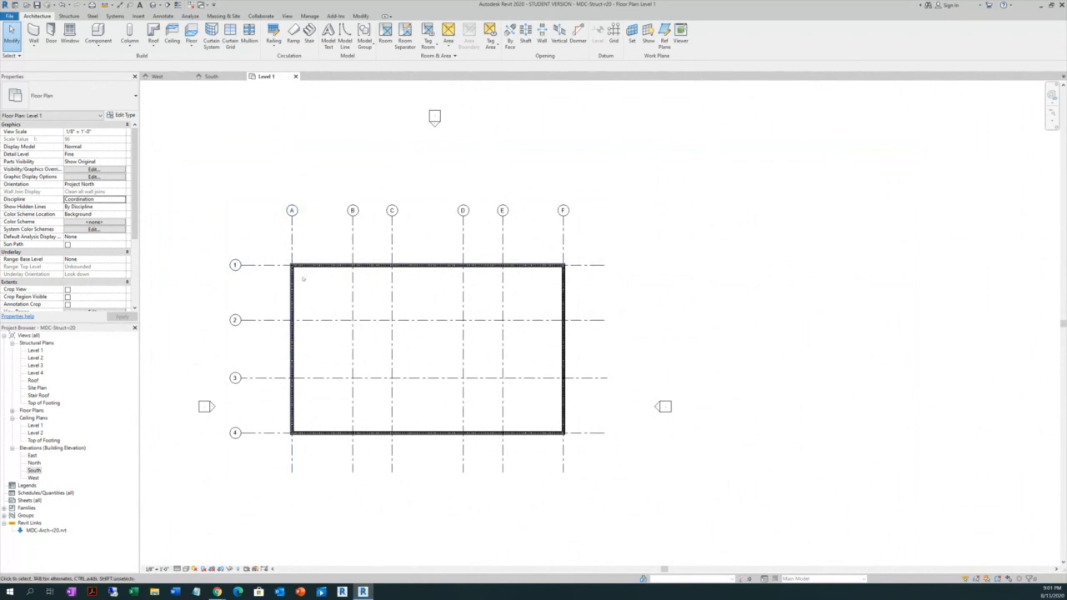
{"action": "scroll", "coordinate": [297, 279], "scroll_direction": "up", "scroll_amount": 1}
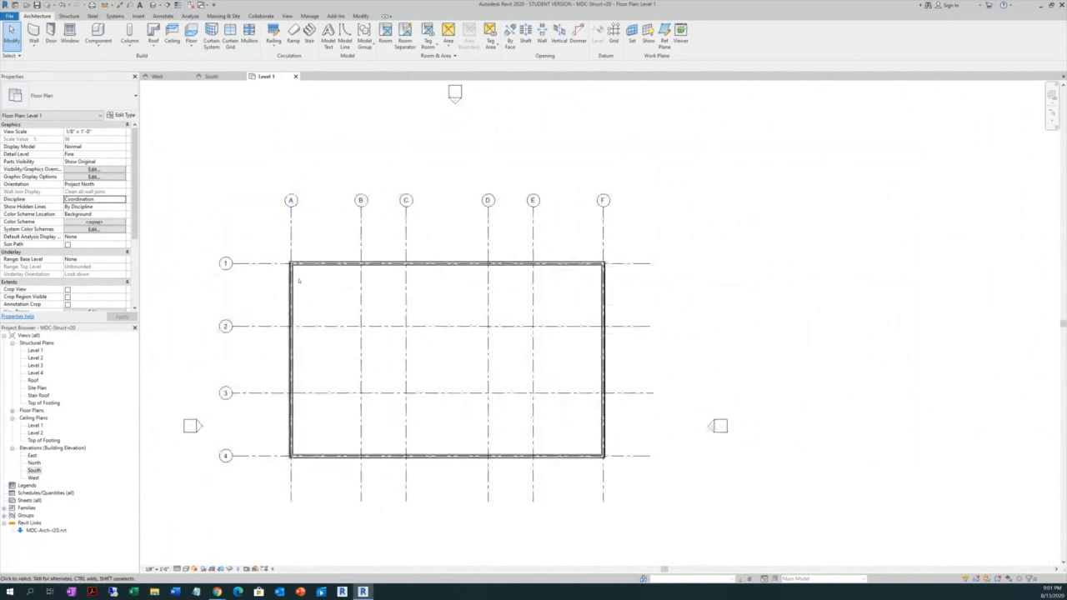
{"action": "scroll", "coordinate": [298, 281], "scroll_direction": "up", "scroll_amount": 1}
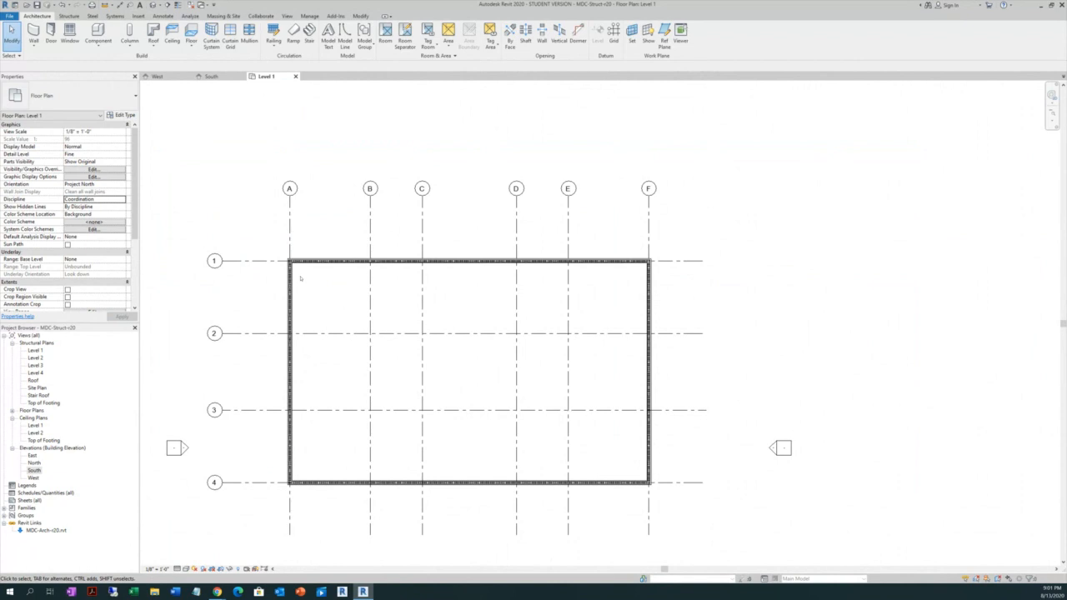
Override the MDC-Arch-r20 link to display as halftone in the Level 1 floor plan
{"action": "key", "text": "v"}
{"action": "key", "text": "g"}
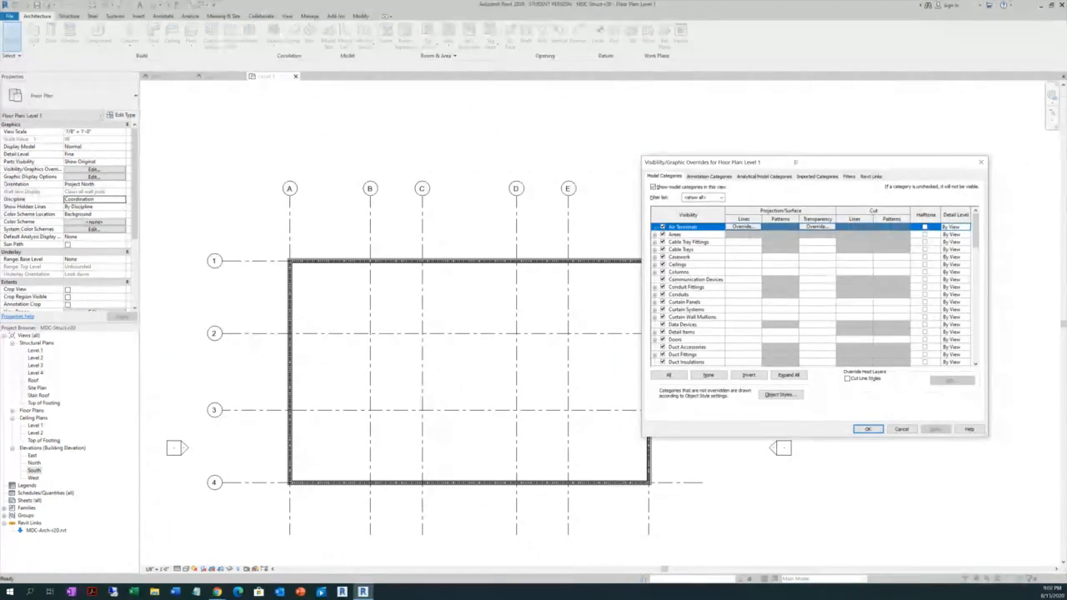
{"action": "left_click_drag", "start_coordinate": [809, 163], "coordinate": [749, 197]}
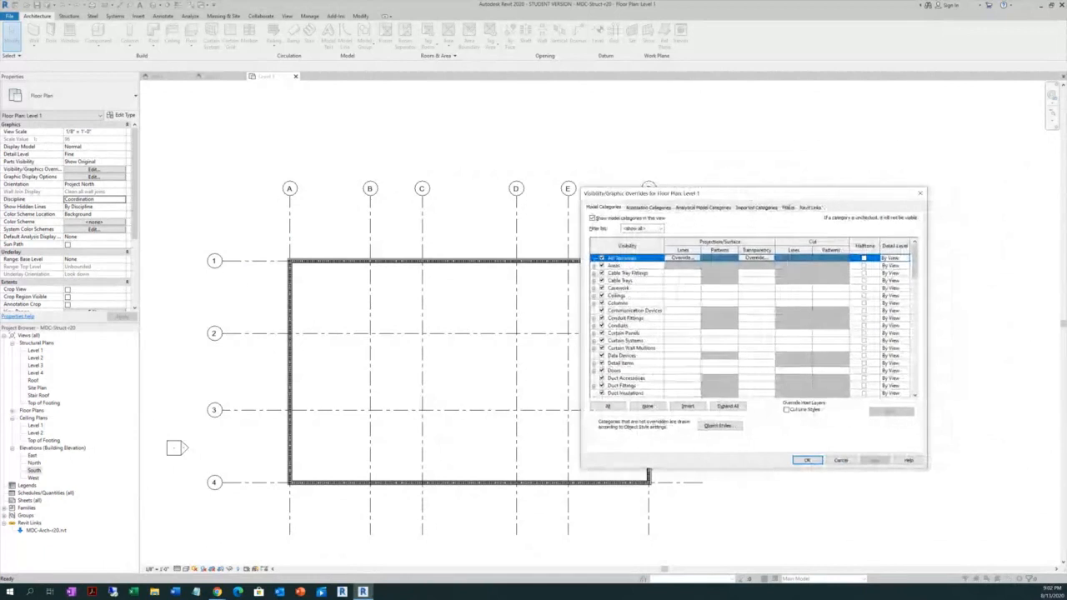
{"action": "left_click", "coordinate": [809, 208]}
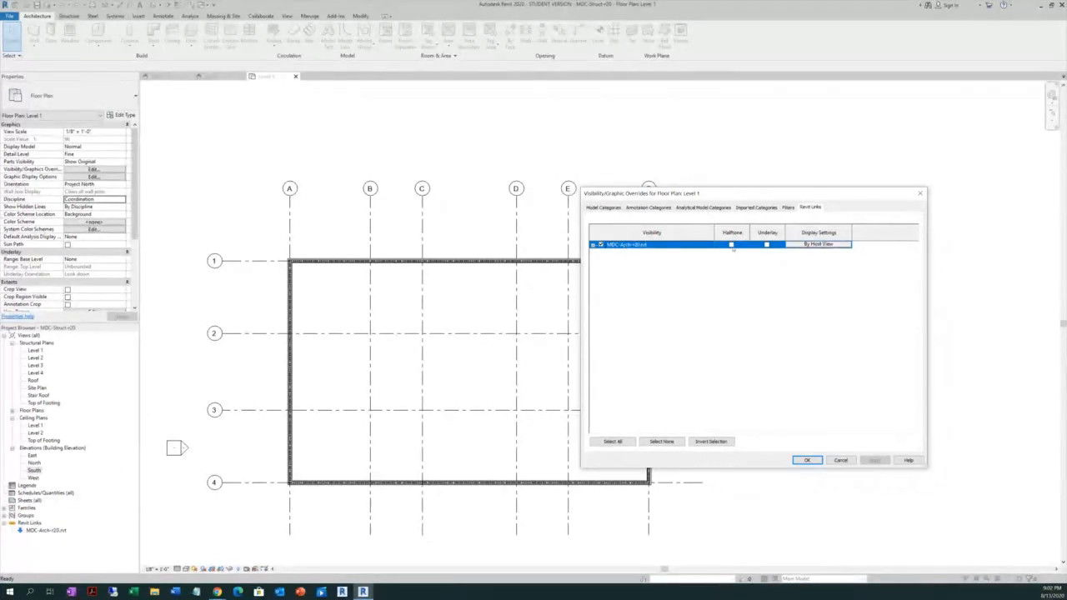
{"action": "left_click", "coordinate": [731, 244]}
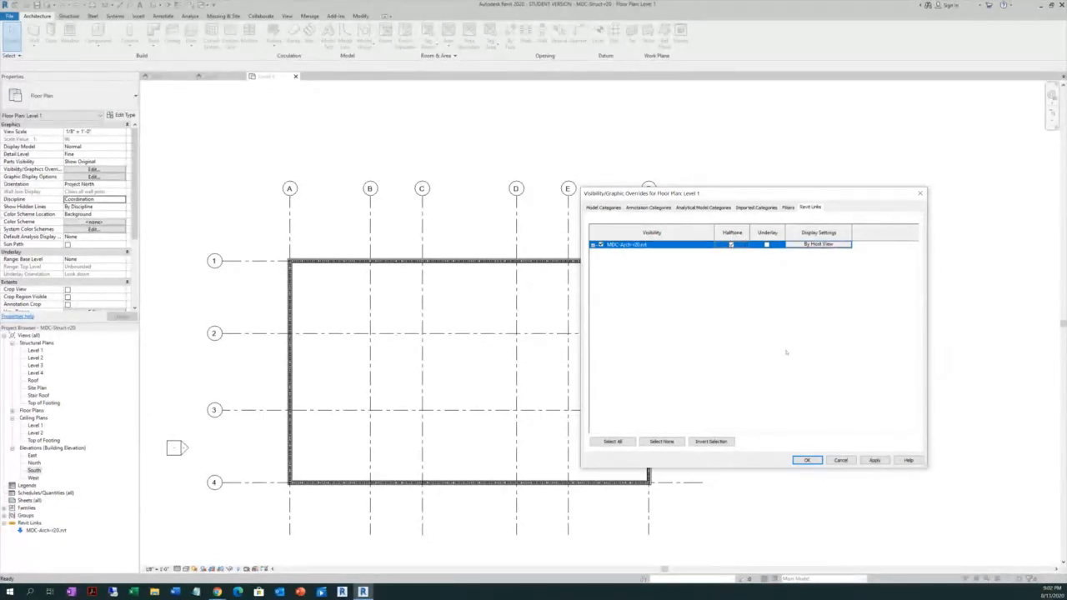
{"action": "left_click", "coordinate": [874, 460]}
{"action": "left_click", "coordinate": [806, 461]}
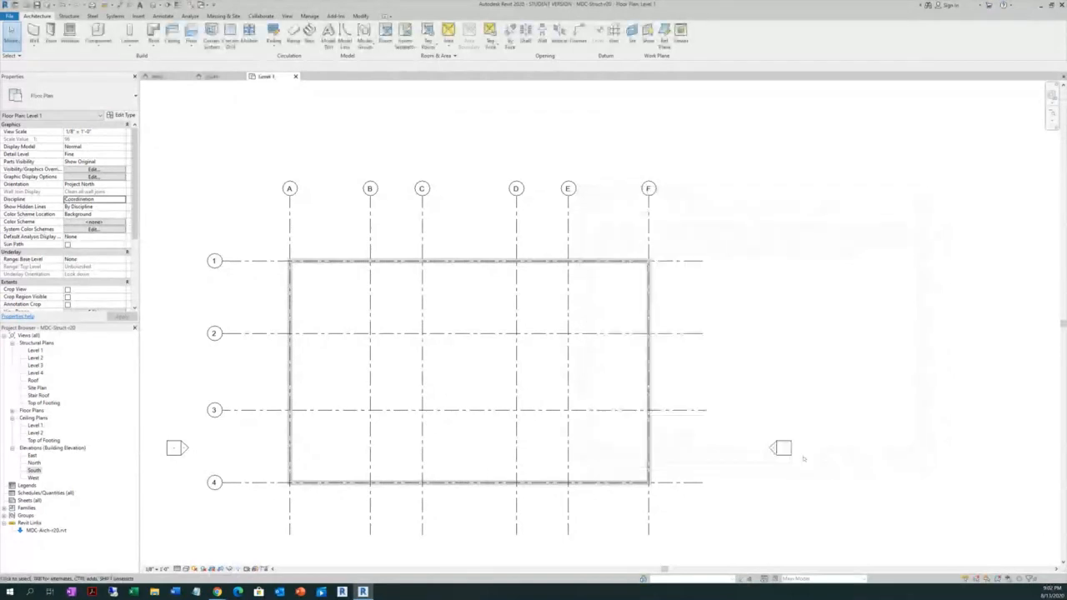
Inspect the halftoned architectural walls against the grids, focusing on the wall corner at grids A and 4
{"action": "scroll", "coordinate": [325, 288], "scroll_direction": "up", "scroll_amount": 3}
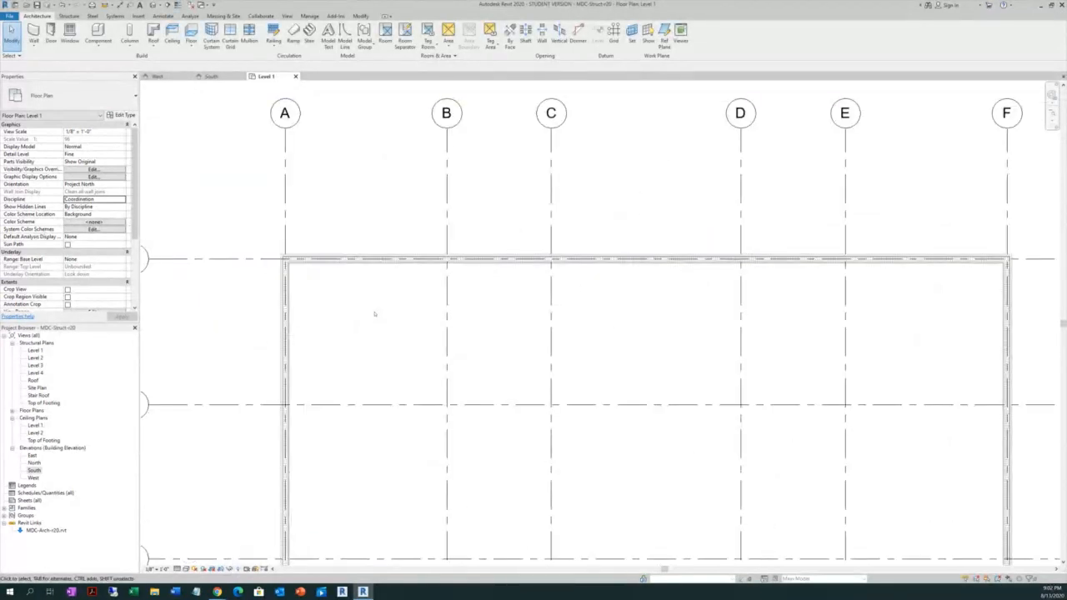
{"action": "scroll", "coordinate": [333, 281], "scroll_direction": "down", "scroll_amount": 4}
{"action": "scroll", "coordinate": [350, 337], "scroll_direction": "up", "scroll_amount": 2}
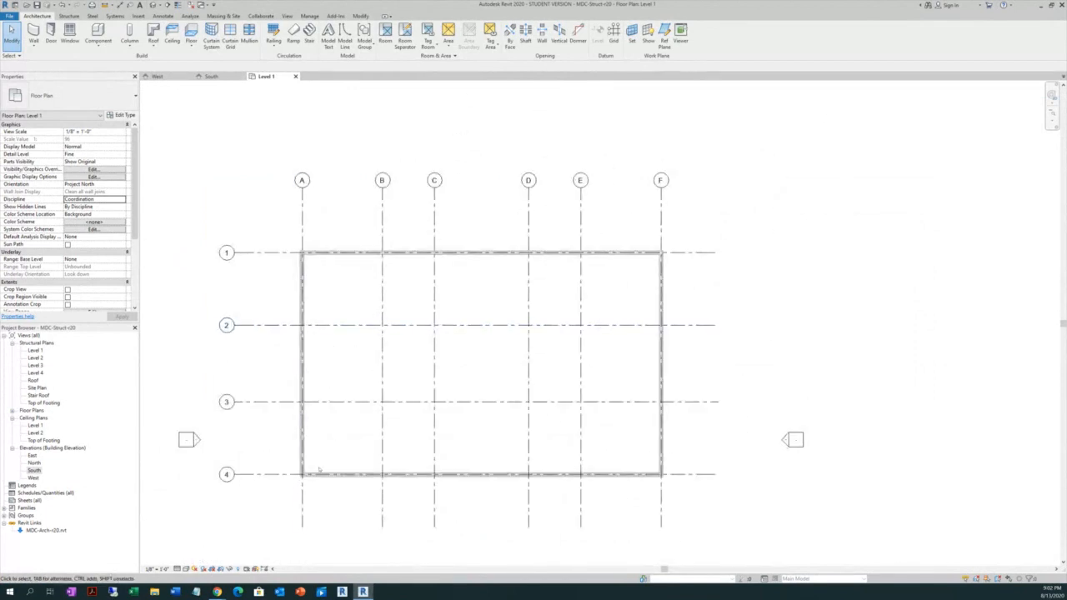
{"action": "scroll", "coordinate": [313, 479], "scroll_direction": "up", "scroll_amount": 4}
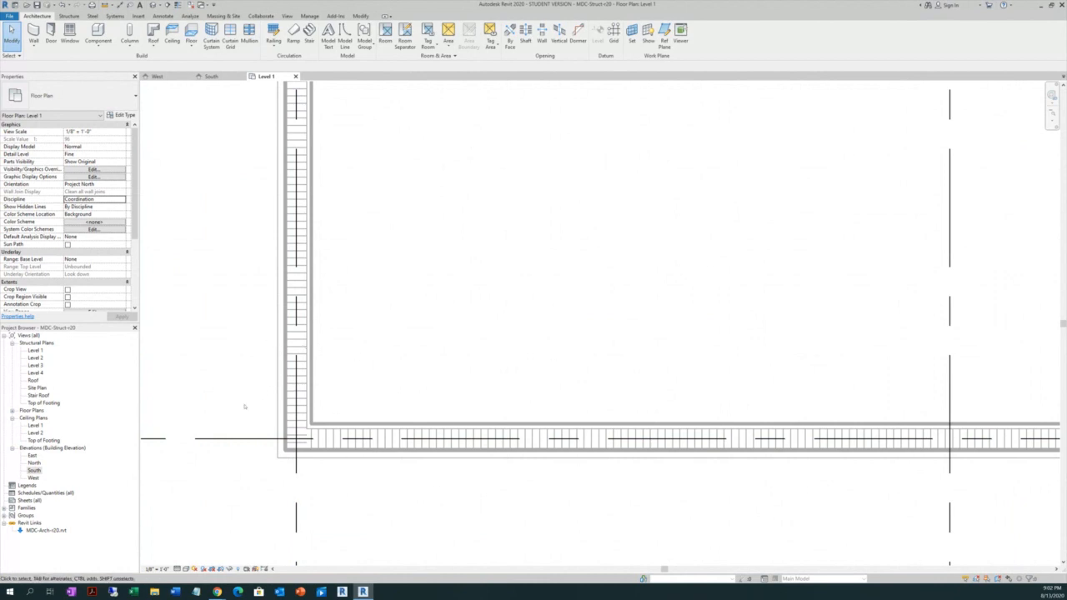
{"action": "scroll", "coordinate": [275, 403], "scroll_direction": "up", "scroll_amount": 2}
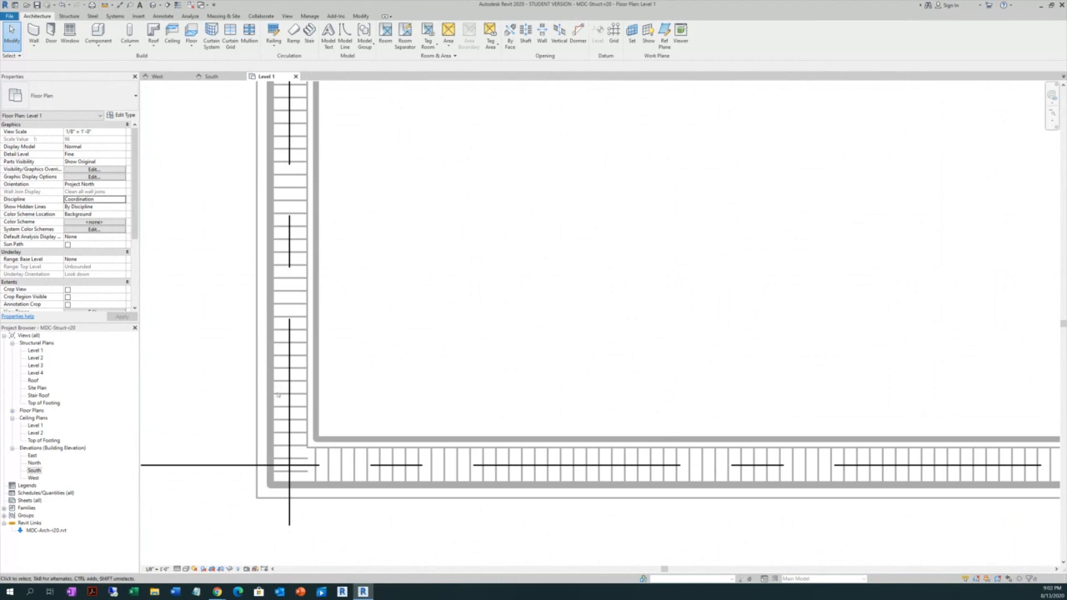
{"action": "scroll", "coordinate": [278, 395], "scroll_direction": "down", "scroll_amount": 5}
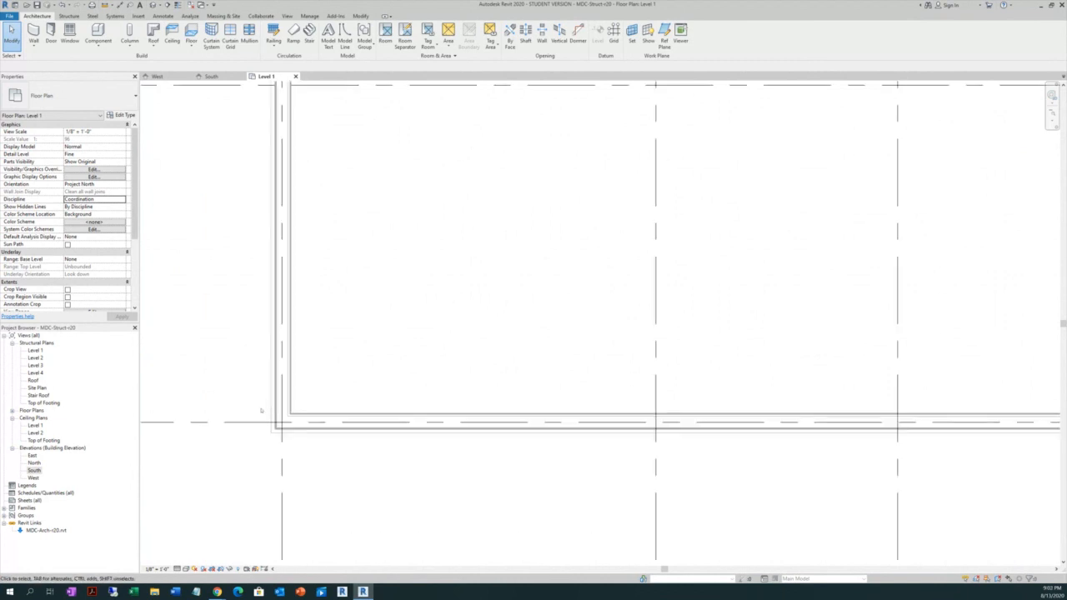
{"action": "scroll", "coordinate": [292, 204], "scroll_direction": "up", "scroll_amount": 2}
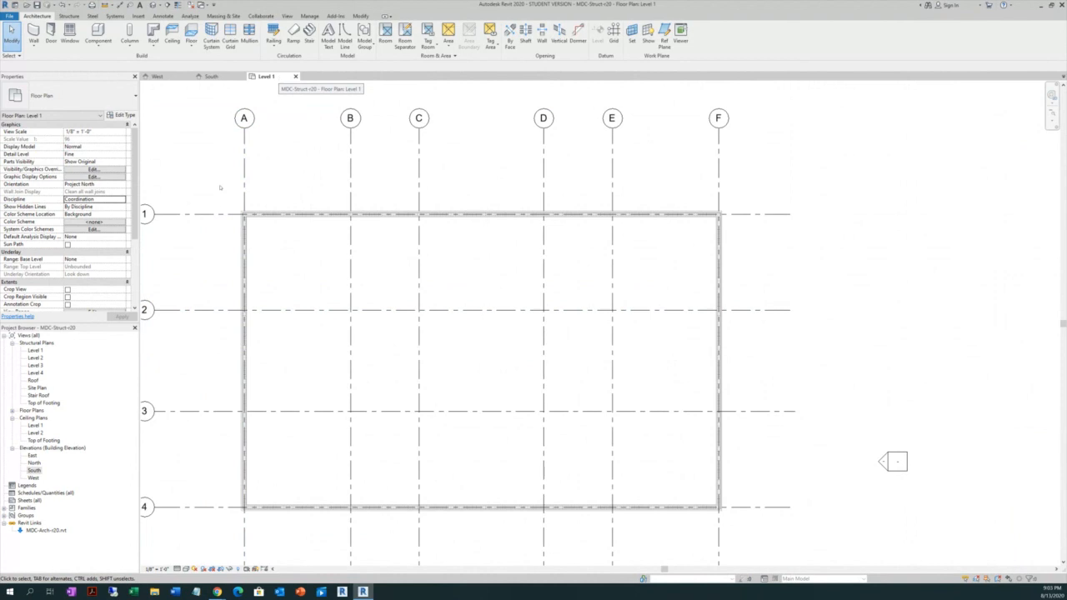
Open the Level 1 structural plan, set the MDC-Arch-r20 link to halftone there, and close the Level 1 floor plan
{"action": "double_click", "coordinate": [35, 350]}
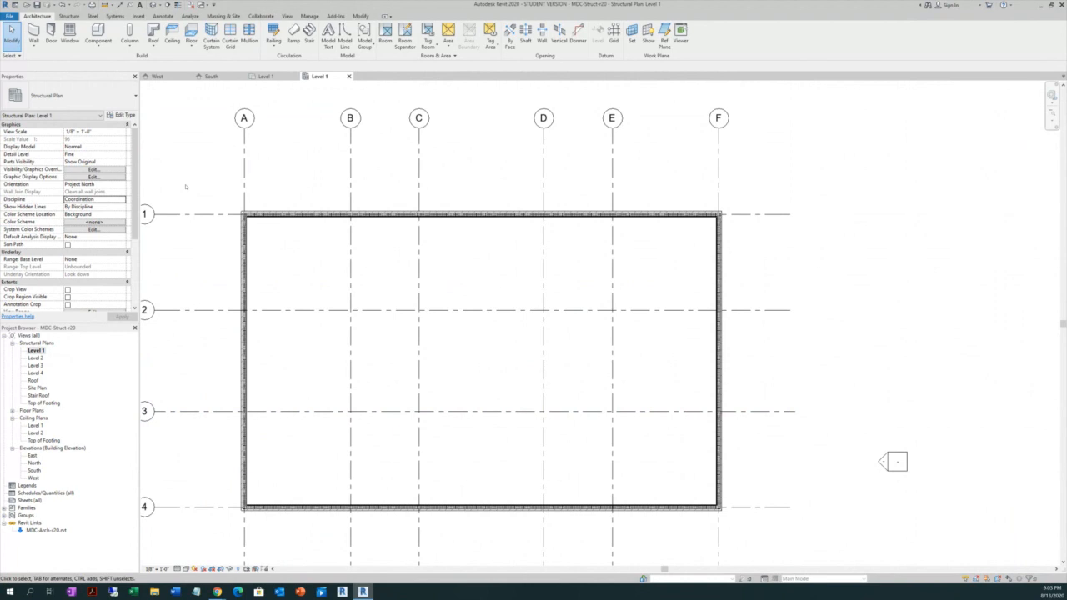
{"action": "key", "text": "v"}
{"action": "key", "text": "g"}
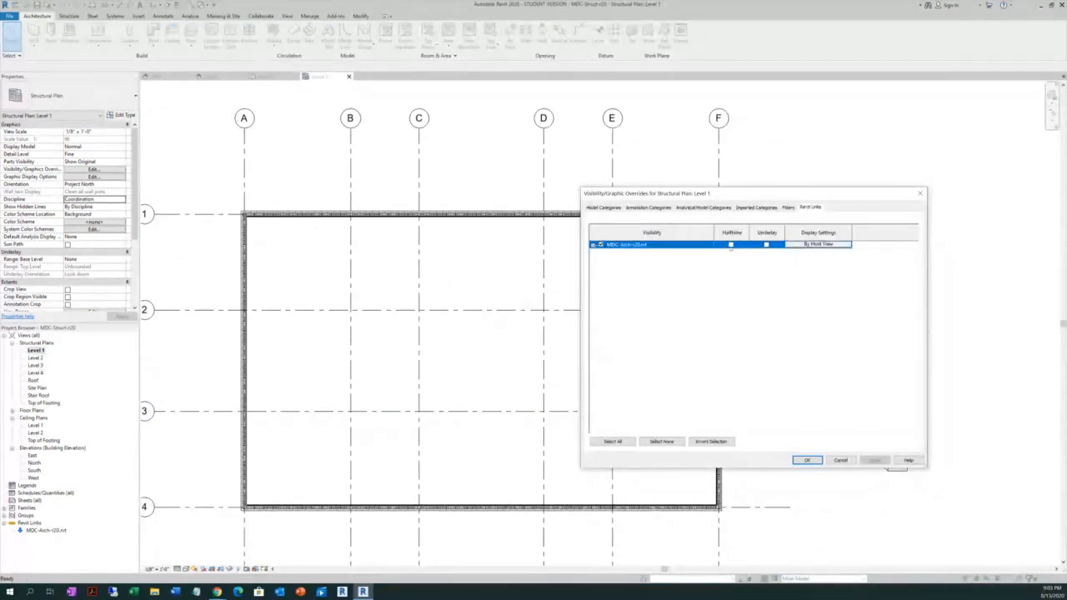
{"action": "left_click", "coordinate": [731, 244]}
{"action": "left_click", "coordinate": [806, 460]}
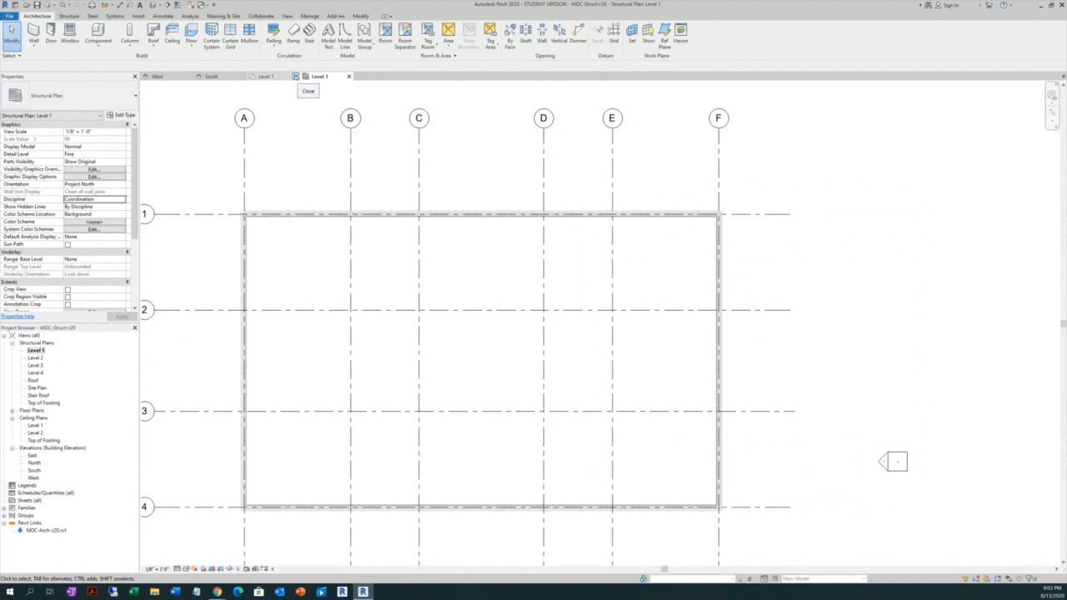
{"action": "left_click", "coordinate": [295, 75]}
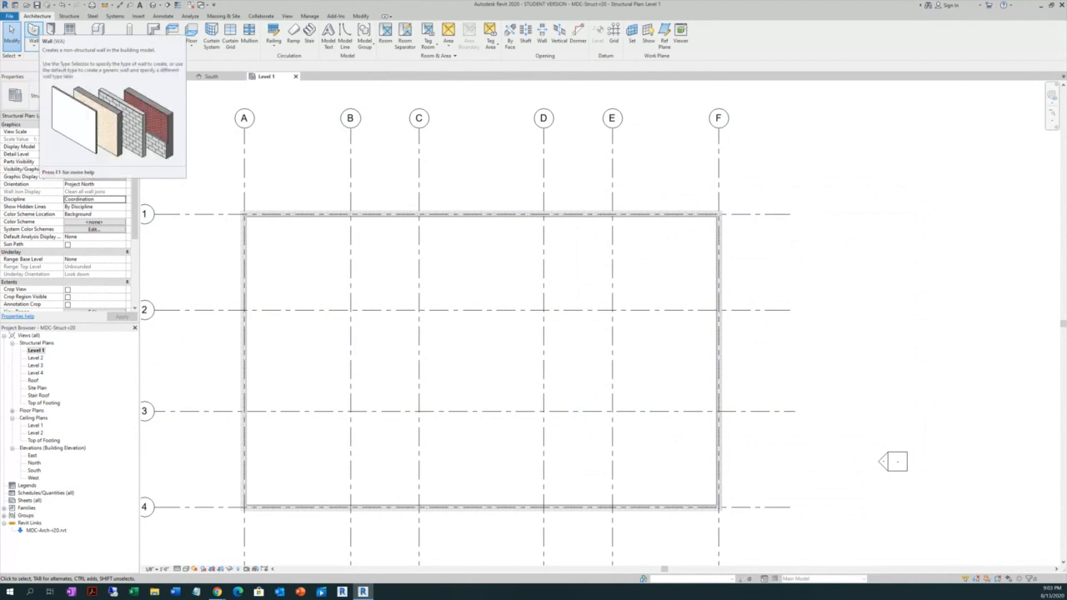
Start an architectural wall in the Level 1 structural plan using the Foundation - 300mm Concrete type
{"action": "left_click", "coordinate": [34, 33]}
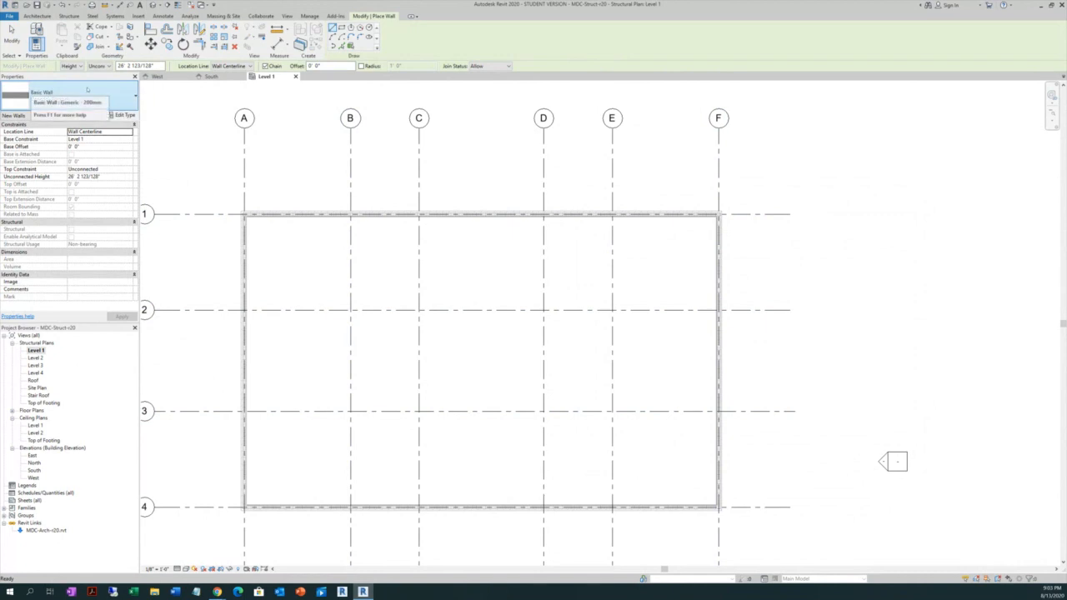
{"action": "left_click", "coordinate": [87, 89]}
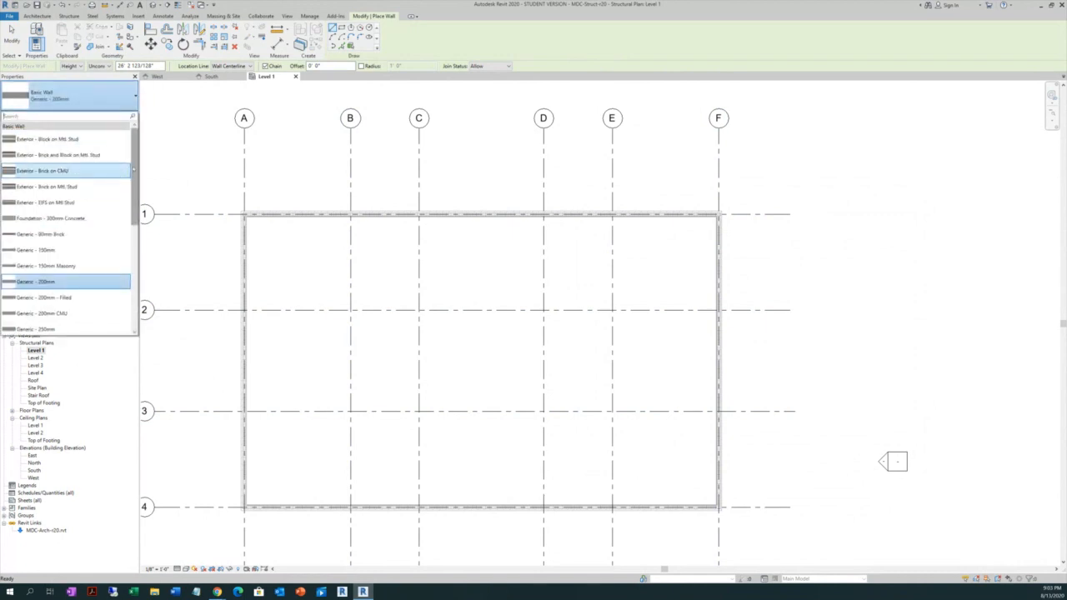
{"action": "mouse_move", "coordinate": [135, 168]}
{"action": "left_mouse_down"}
{"action": "mouse_move", "coordinate": [142, 272]}
{"action": "mouse_move", "coordinate": [137, 179]}
{"action": "left_mouse_up"}
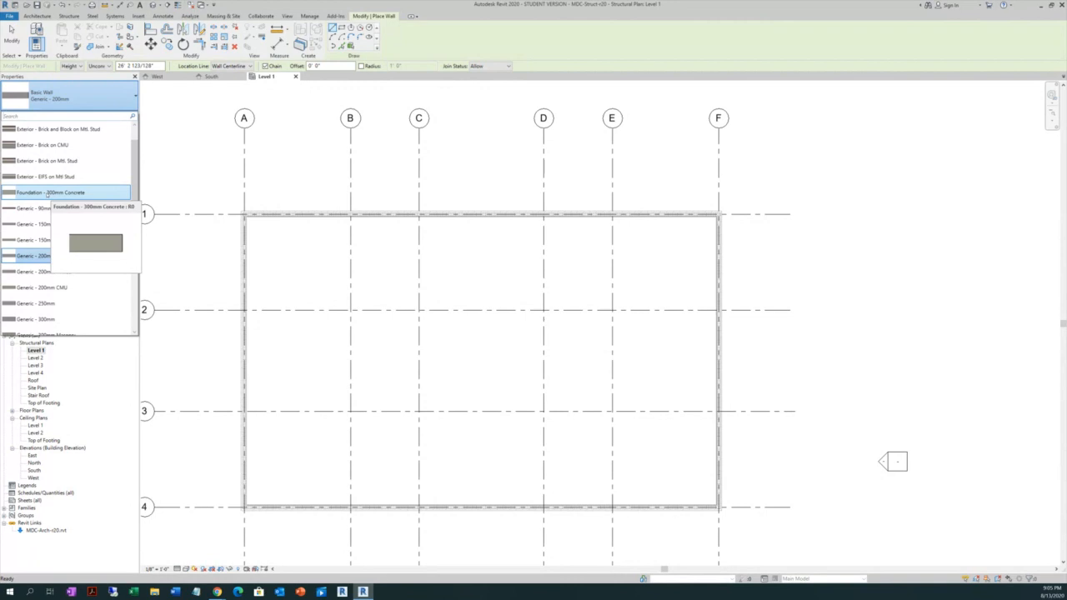
{"action": "left_click", "coordinate": [45, 194]}
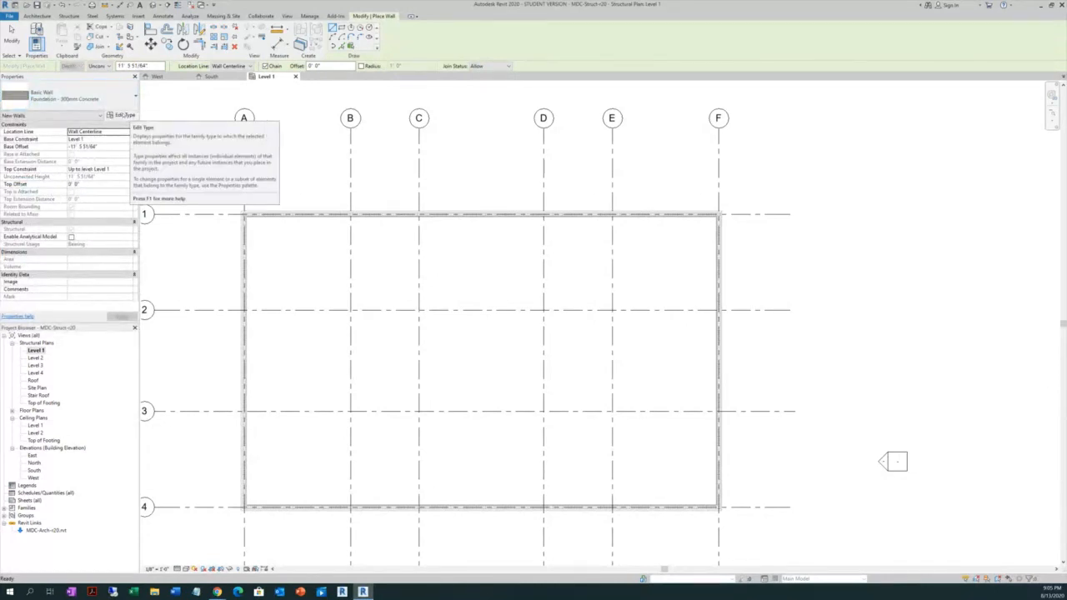
Duplicate the foundation wall type under the name MDC 12" Found-Conc
{"action": "left_click", "coordinate": [121, 115]}
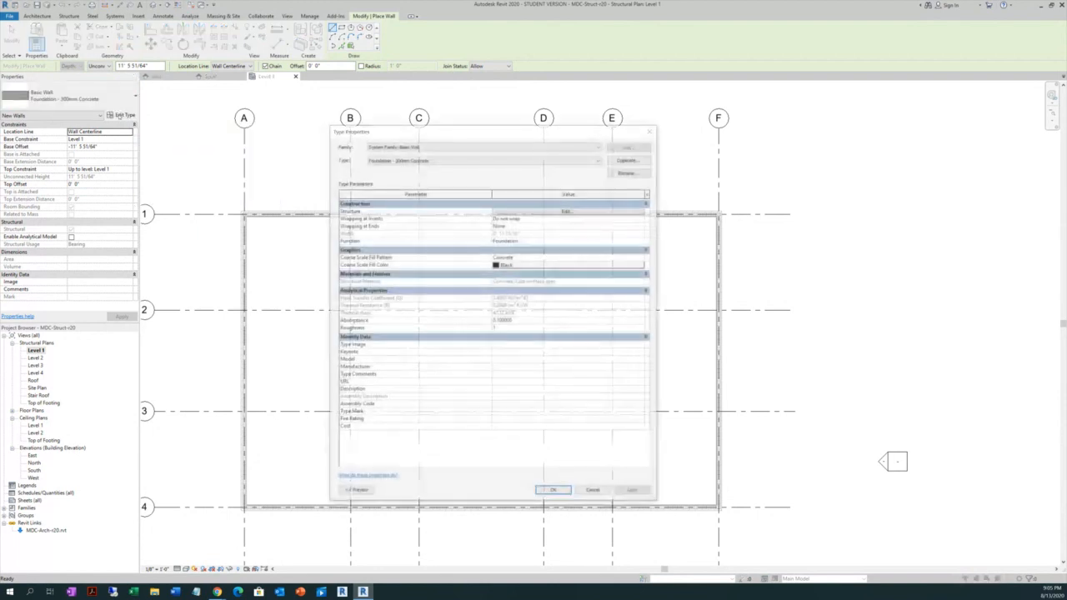
{"action": "left_click", "coordinate": [629, 160]}
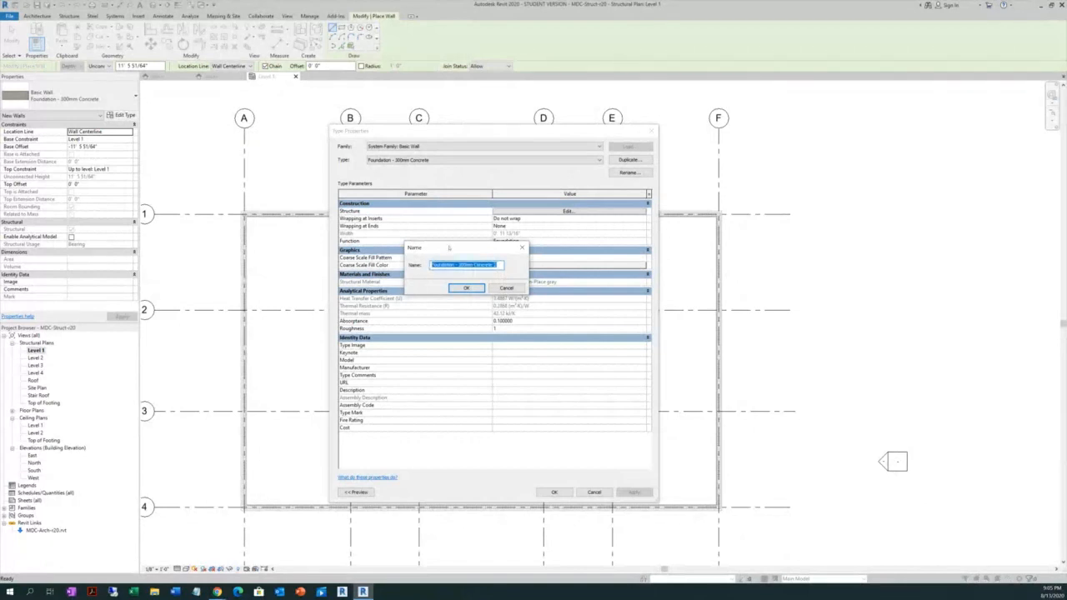
{"action": "type", "text": "M"}
{"action": "type", "text": "DC 12' C"}
{"action": "type", "text": "Fo"}
{"action": "type", "text": "und-Conc"}
{"action": "left_click", "coordinate": [468, 289]}
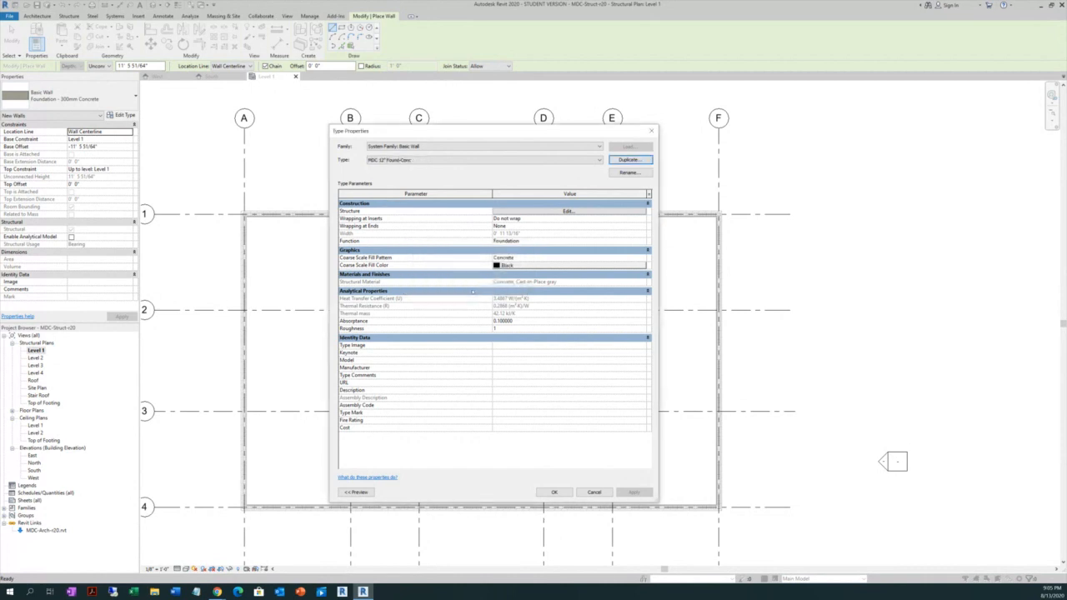
Set the thickness of the structure layer in the MDC 12" Found-Conc wall assembly to 1' 0"
{"action": "left_click", "coordinate": [564, 212]}
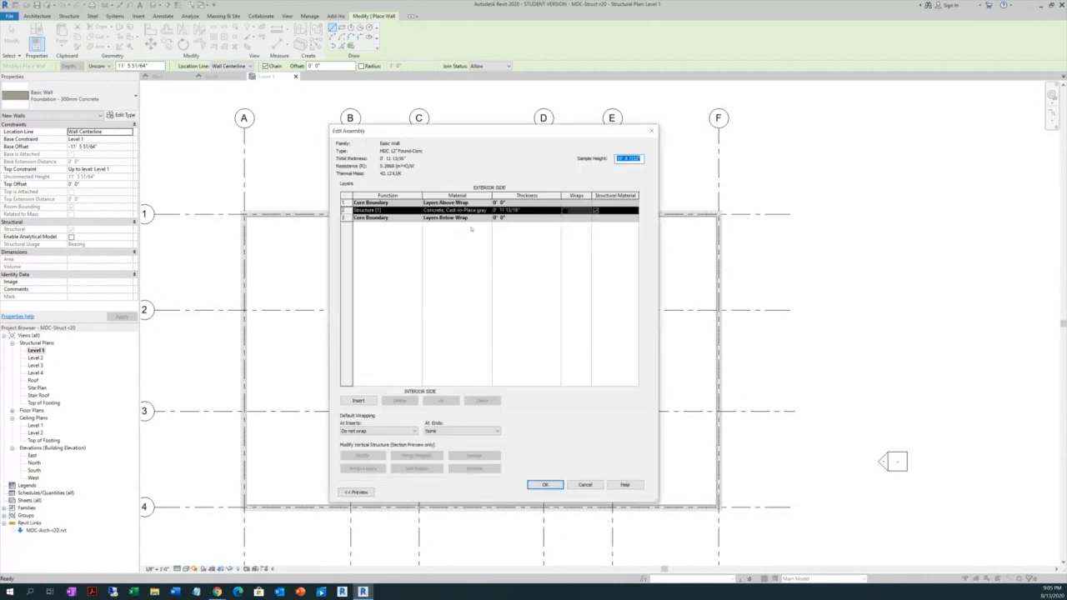
{"action": "left_click", "coordinate": [524, 210]}
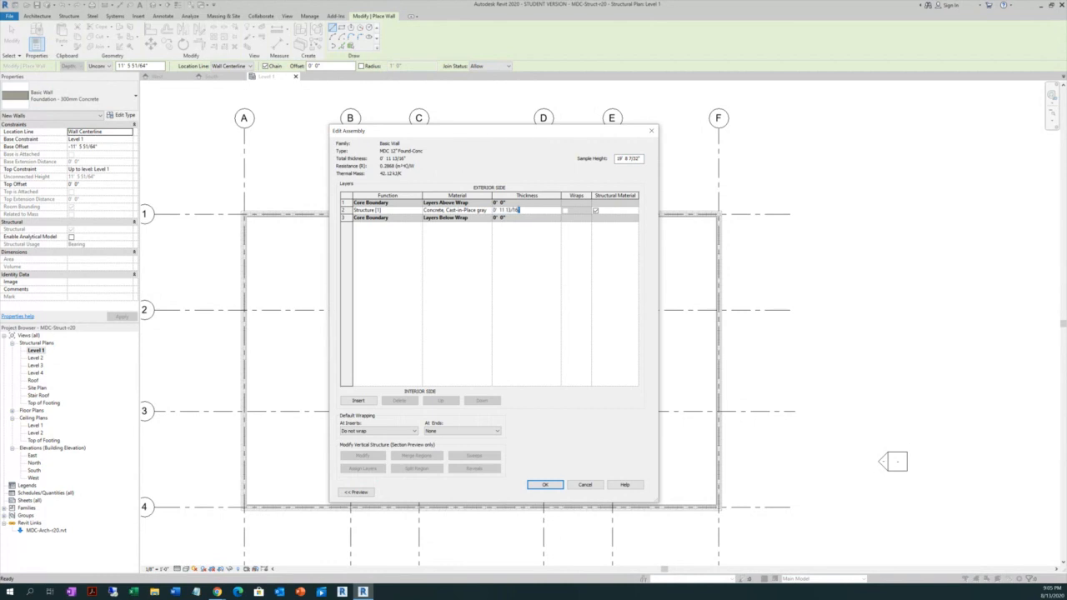
{"action": "left_click_drag", "start_coordinate": [523, 209], "coordinate": [500, 210]}
{"action": "key", "text": "BackSpace"}
Keep Concrete, Cast-in-Place gray as the structure layer's material and accept the wall assembly and type properties
{"action": "left_click", "coordinate": [488, 210]}
{"action": "left_click", "coordinate": [488, 210]}
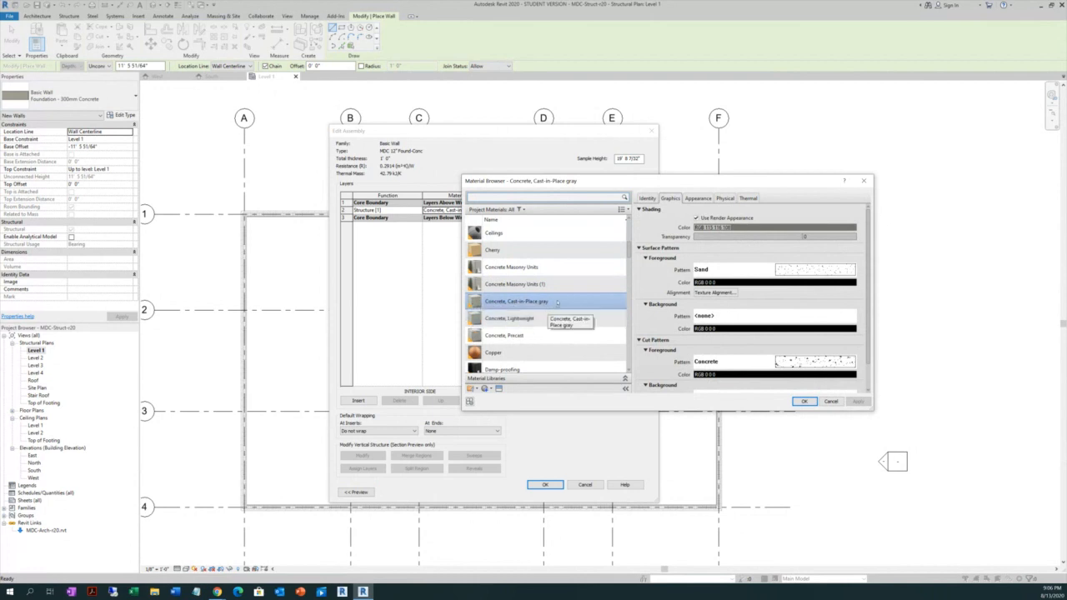
{"action": "left_click_drag", "start_coordinate": [620, 182], "coordinate": [675, 180]}
{"action": "scroll", "coordinate": [600, 350], "scroll_direction": "down", "scroll_amount": 1}
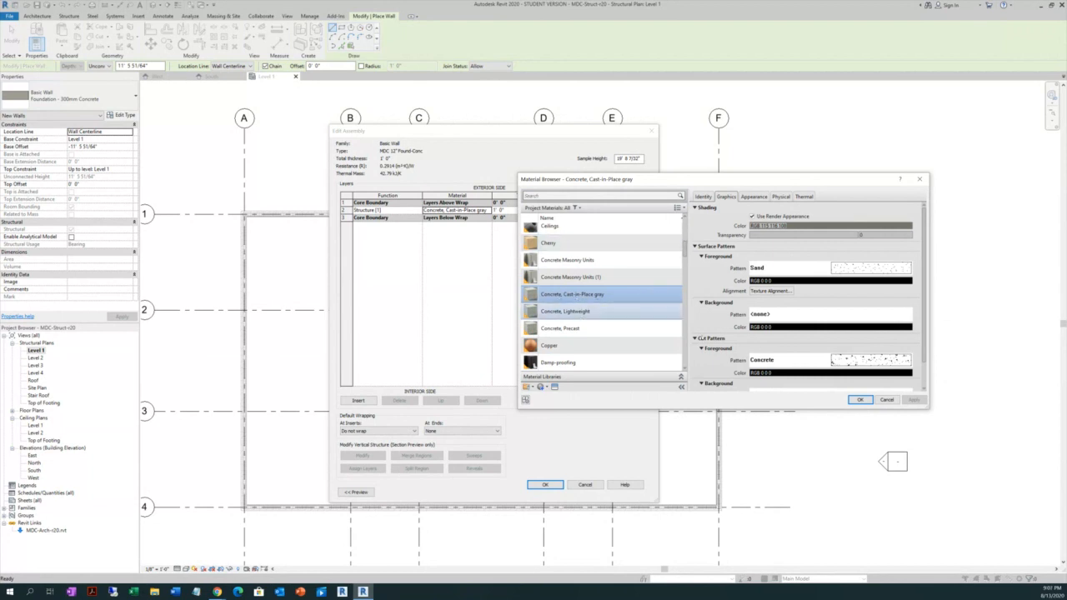
{"action": "left_click", "coordinate": [860, 400]}
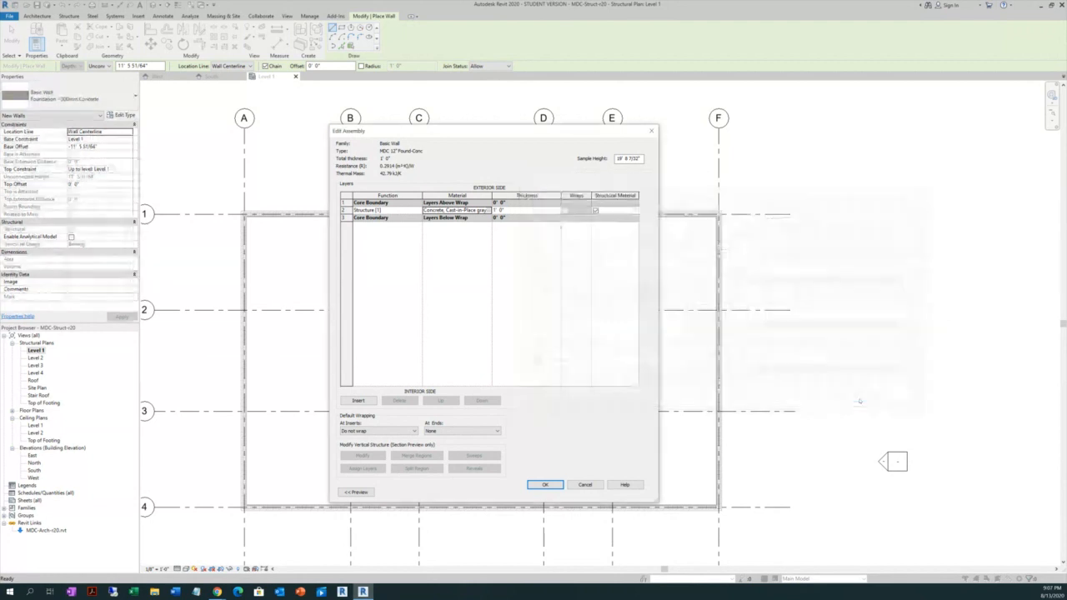
{"action": "left_click", "coordinate": [544, 484]}
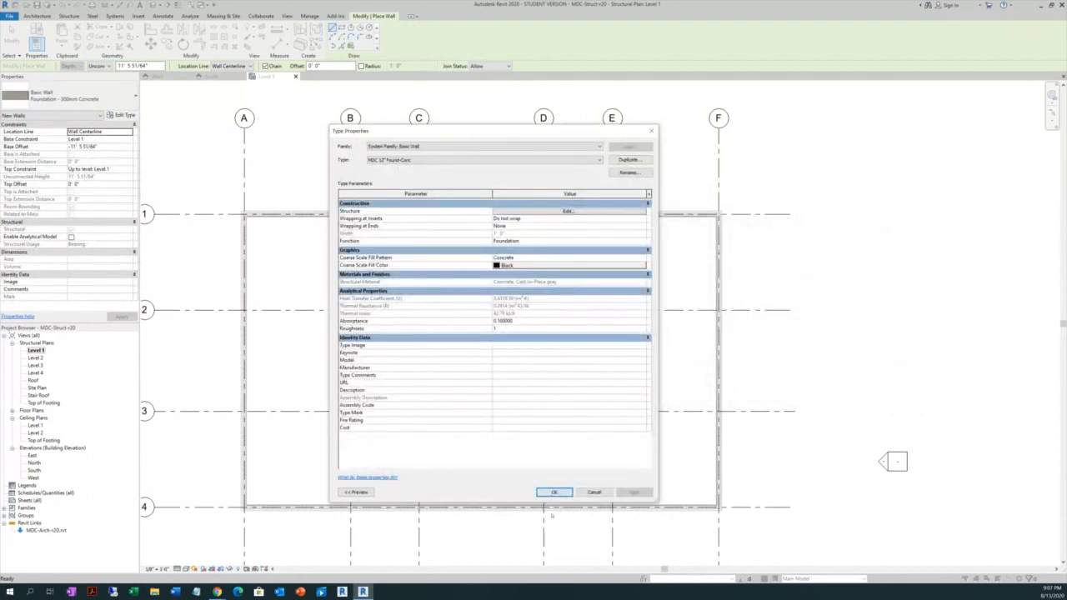
{"action": "left_click", "coordinate": [554, 491]}
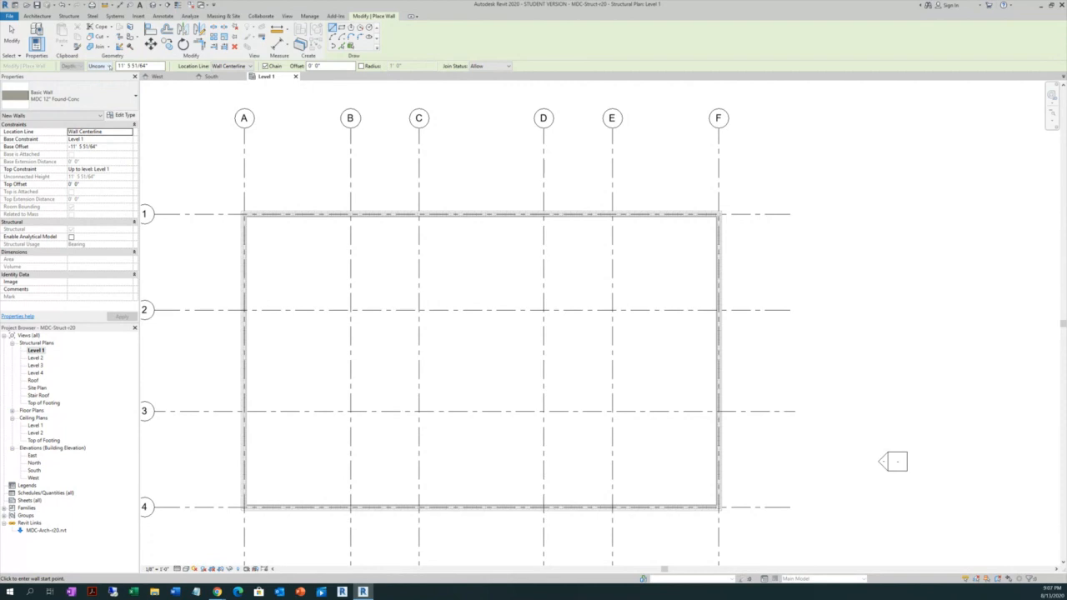
Set the new wall's depth to Top of Footing and its location line to Core Centerline
{"action": "left_click", "coordinate": [109, 66]}
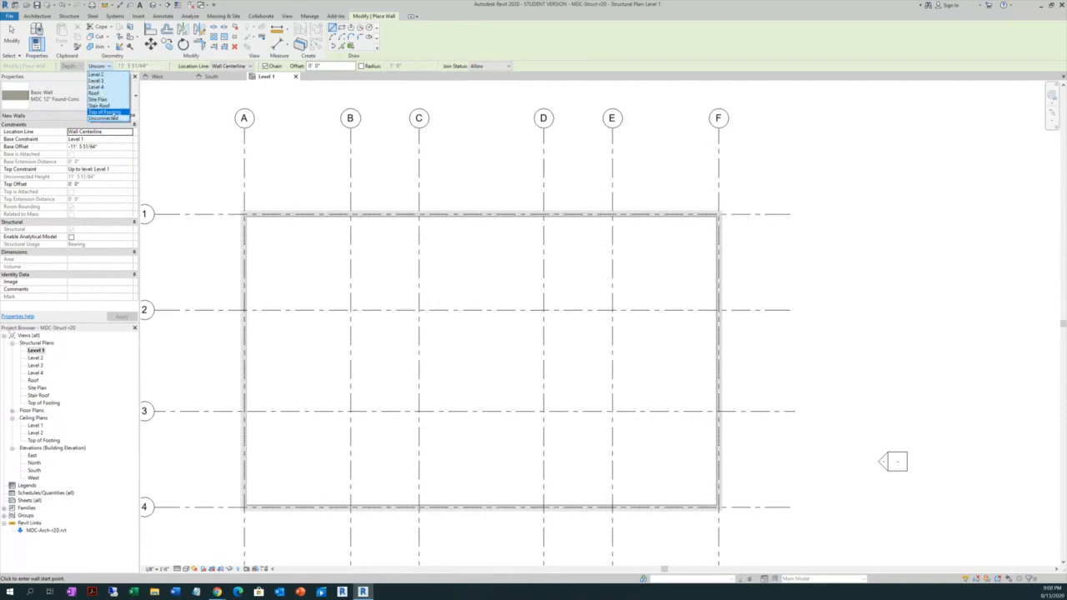
{"action": "left_click", "coordinate": [103, 111]}
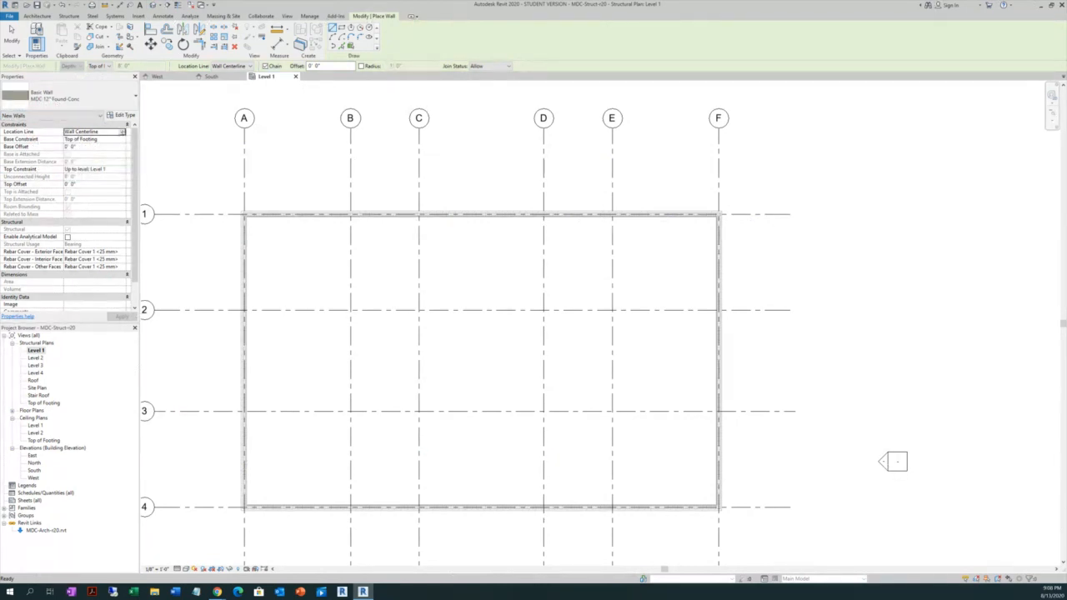
{"action": "left_click", "coordinate": [123, 132]}
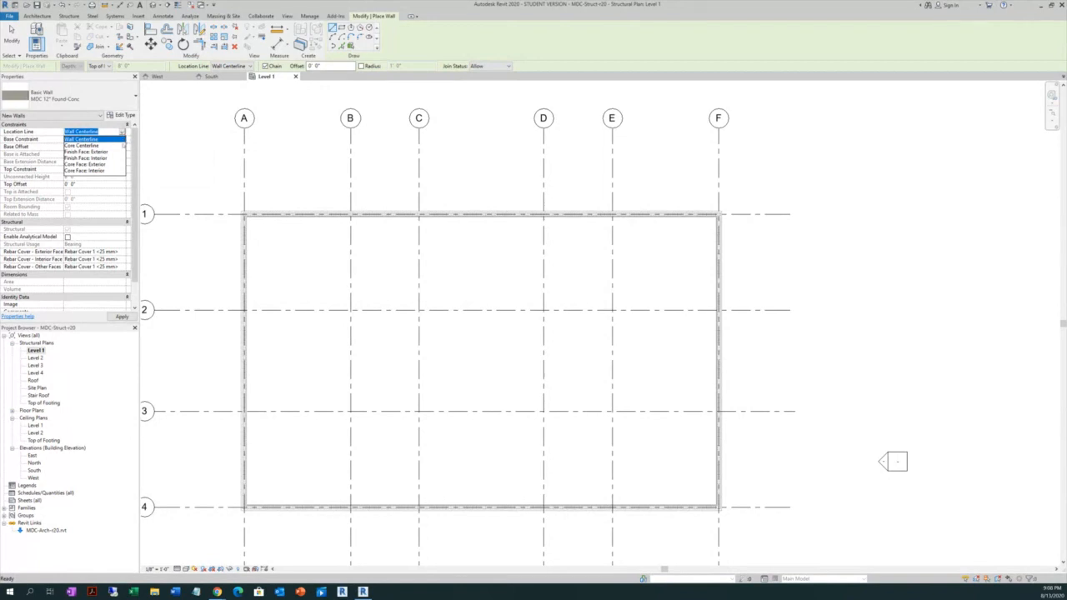
{"action": "left_click", "coordinate": [93, 146]}
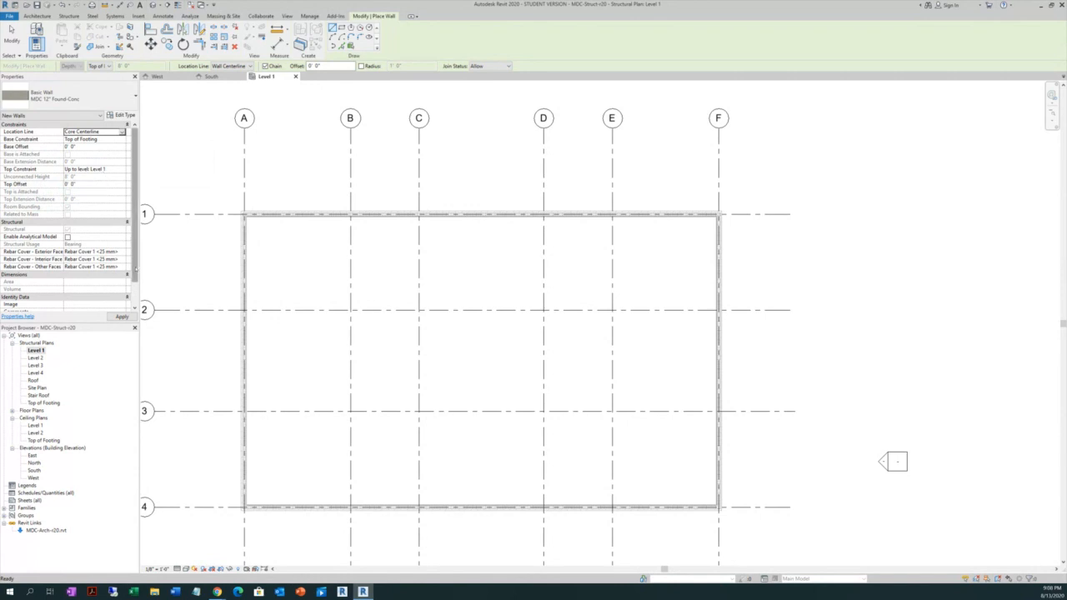
{"action": "scroll", "coordinate": [104, 284], "scroll_direction": "down", "scroll_amount": 1}
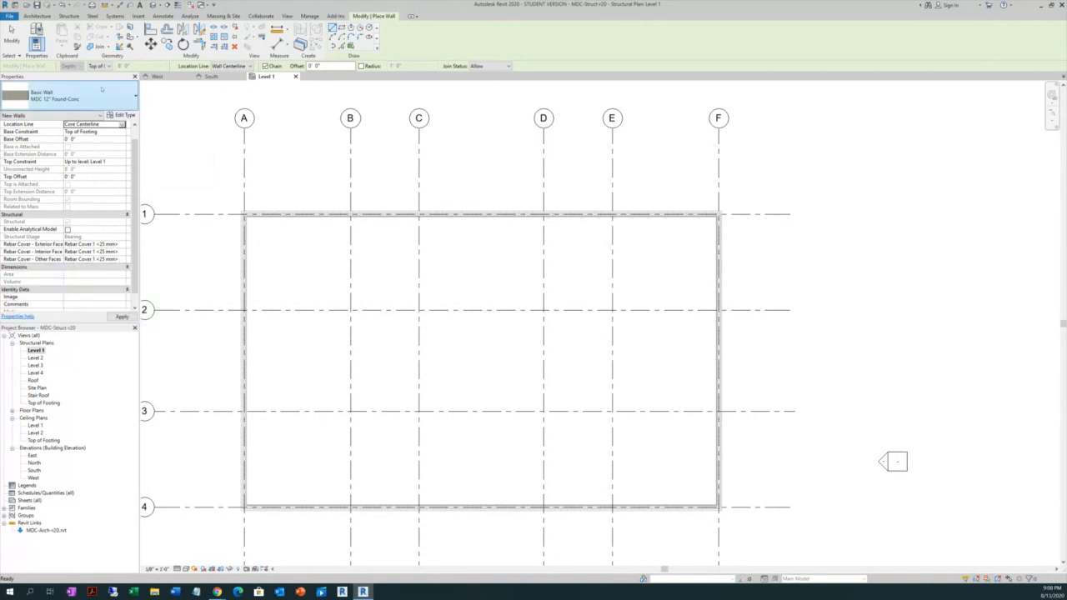
{"action": "left_click", "coordinate": [122, 316]}
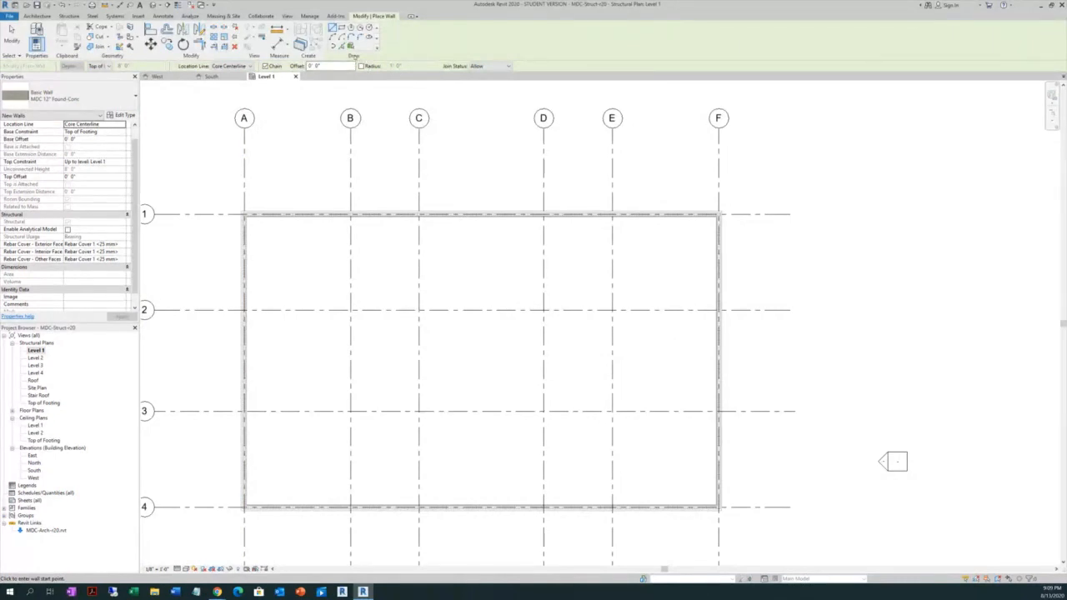
Draw a rectangle of foundation walls from grid intersection A/1 to grid intersection F/4, and end the wall command
{"action": "left_click", "coordinate": [341, 28]}
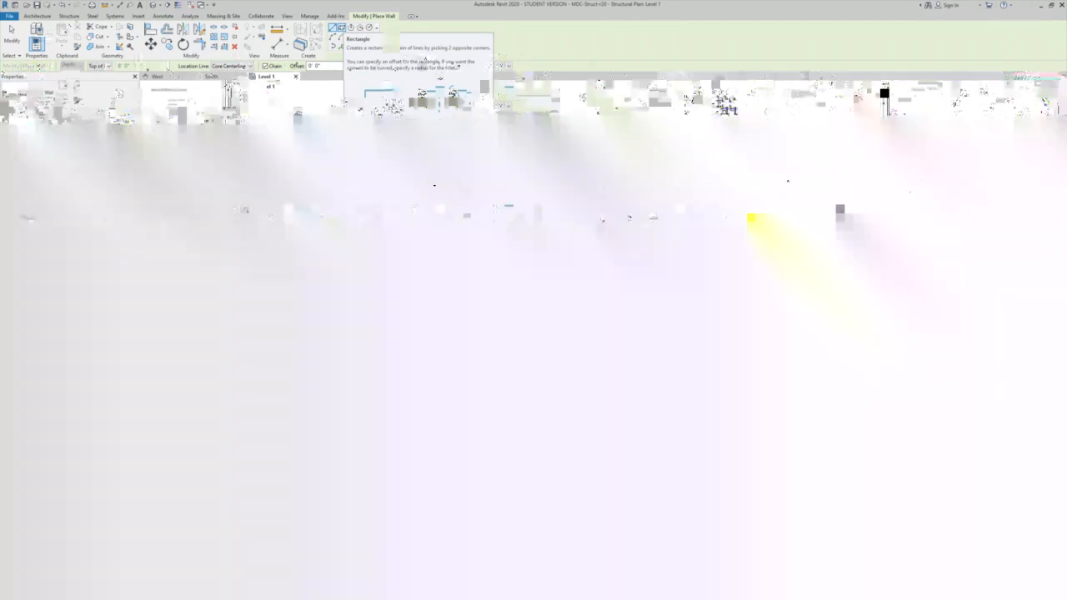
{"action": "left_click", "coordinate": [341, 27]}
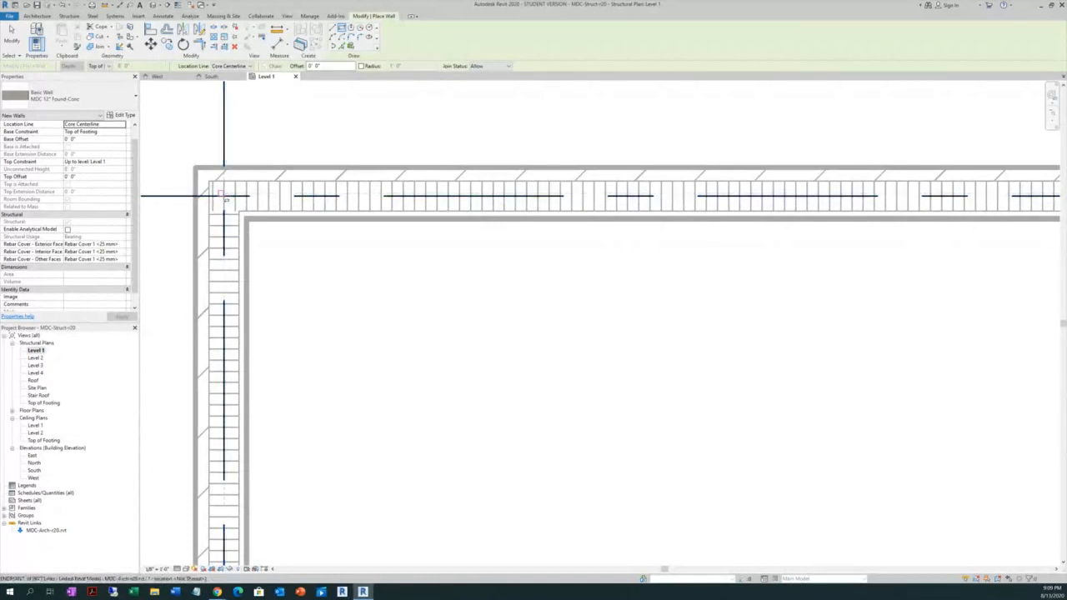
{"action": "scroll", "coordinate": [225, 199], "scroll_direction": "up", "scroll_amount": 3}
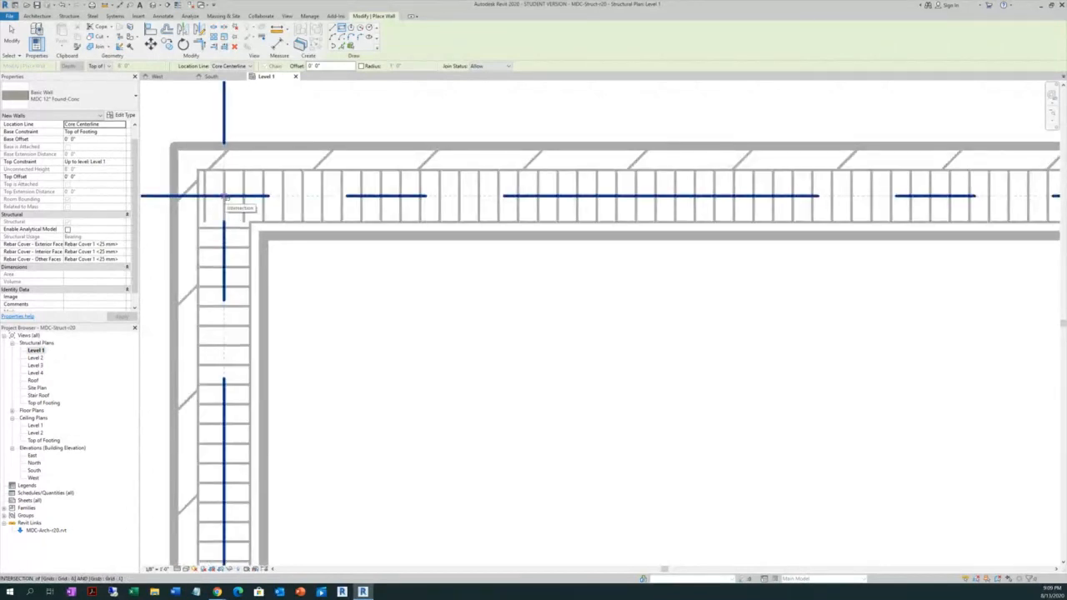
{"action": "left_click", "coordinate": [225, 198]}
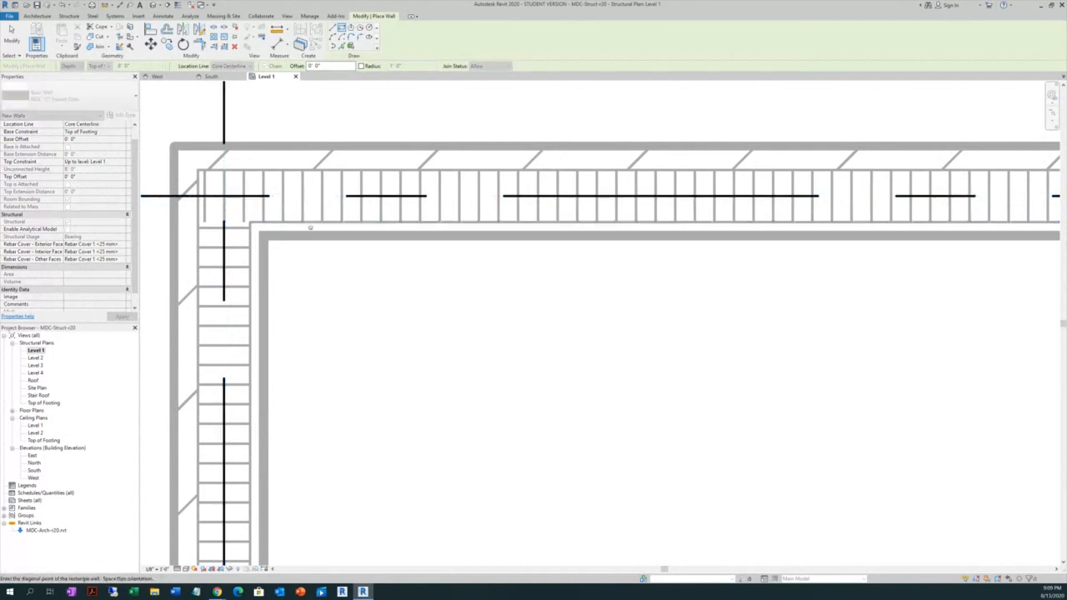
{"action": "scroll", "coordinate": [309, 228], "scroll_direction": "down", "scroll_amount": 4}
{"action": "scroll", "coordinate": [308, 221], "scroll_direction": "down", "scroll_amount": 6}
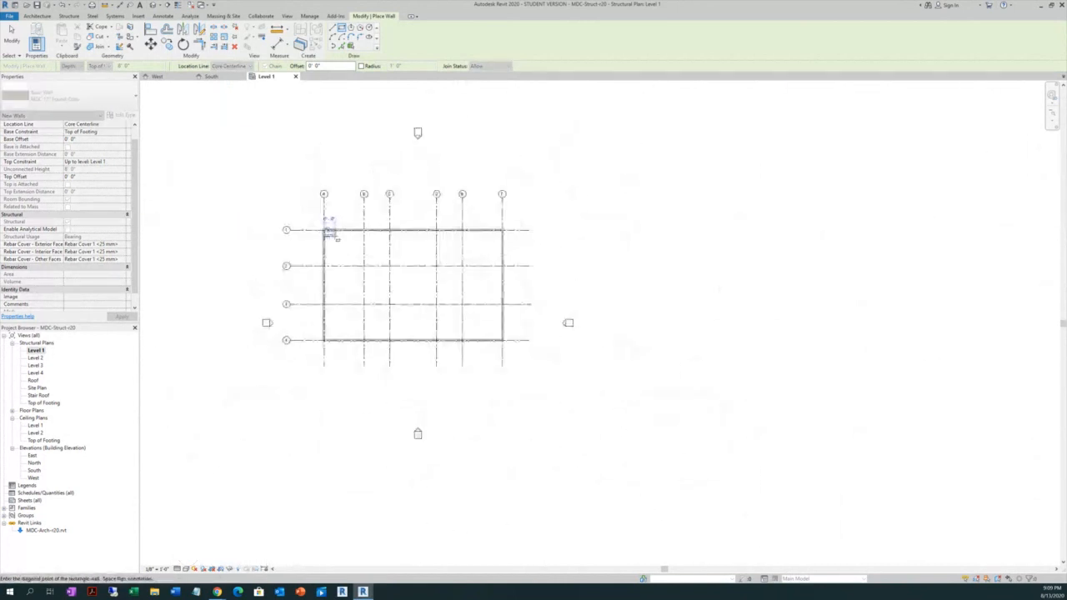
{"action": "scroll", "coordinate": [494, 343], "scroll_direction": "up", "scroll_amount": 8}
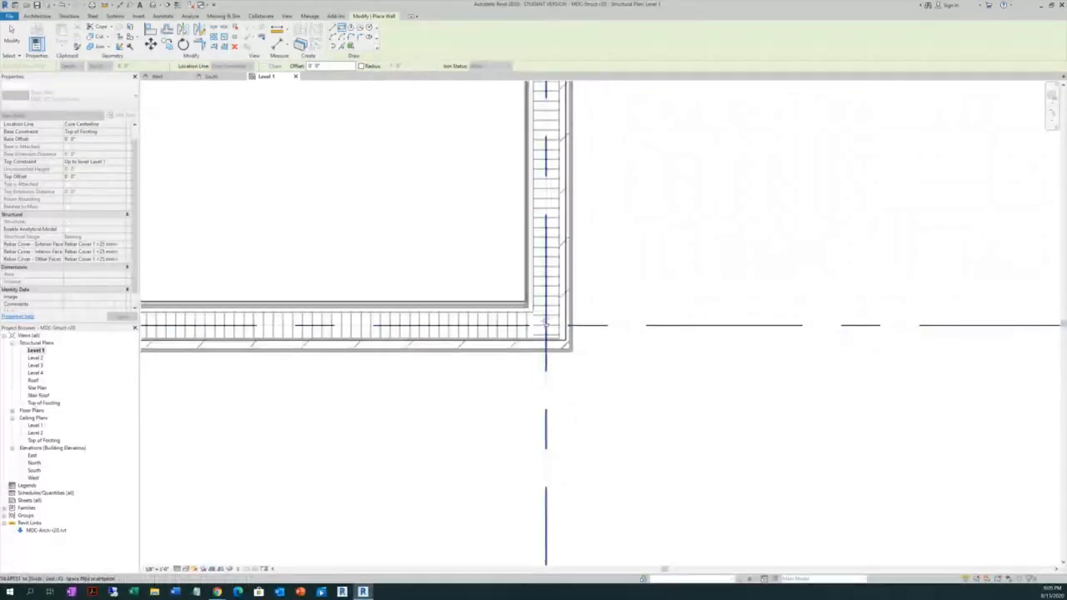
{"action": "scroll", "coordinate": [542, 323], "scroll_direction": "up", "scroll_amount": 3}
{"action": "left_click", "coordinate": [542, 324]}
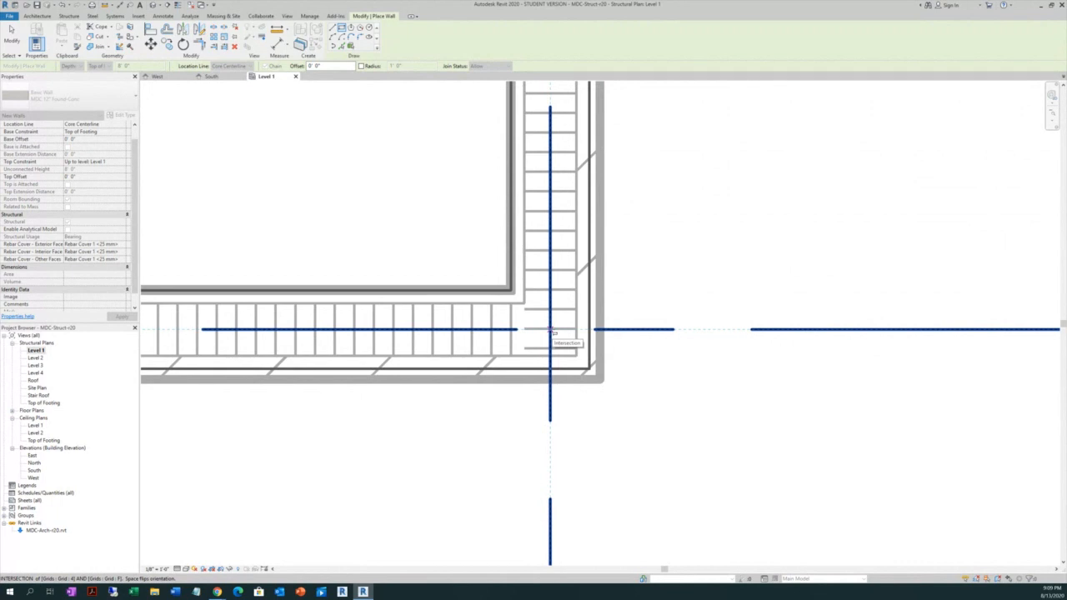
{"action": "right_click", "coordinate": [691, 267]}
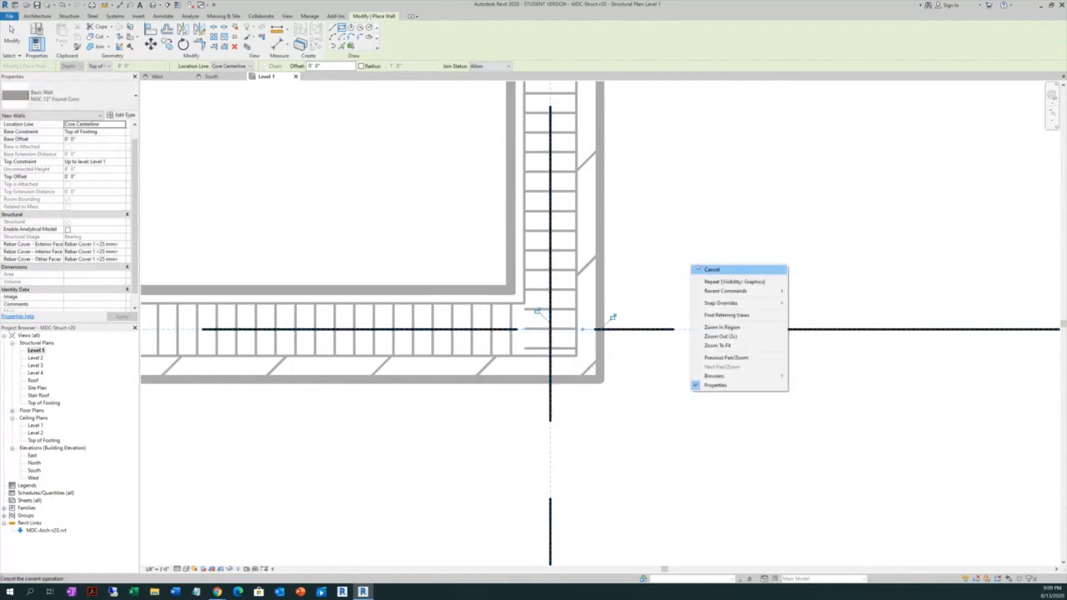
{"action": "left_click", "coordinate": [704, 269]}
{"action": "right_click", "coordinate": [706, 274]}
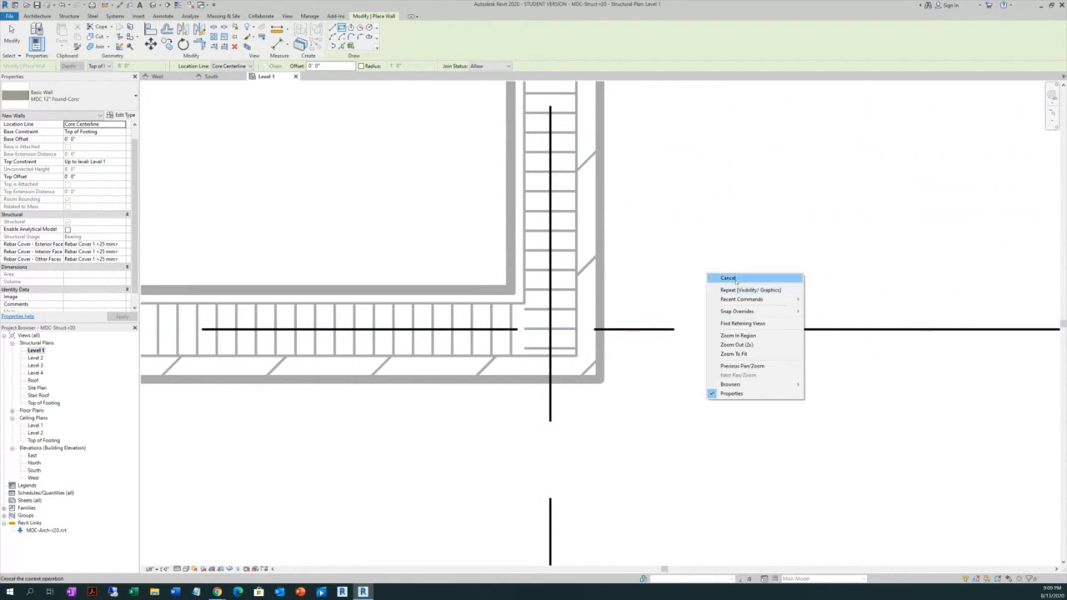
{"action": "left_click", "coordinate": [733, 279]}
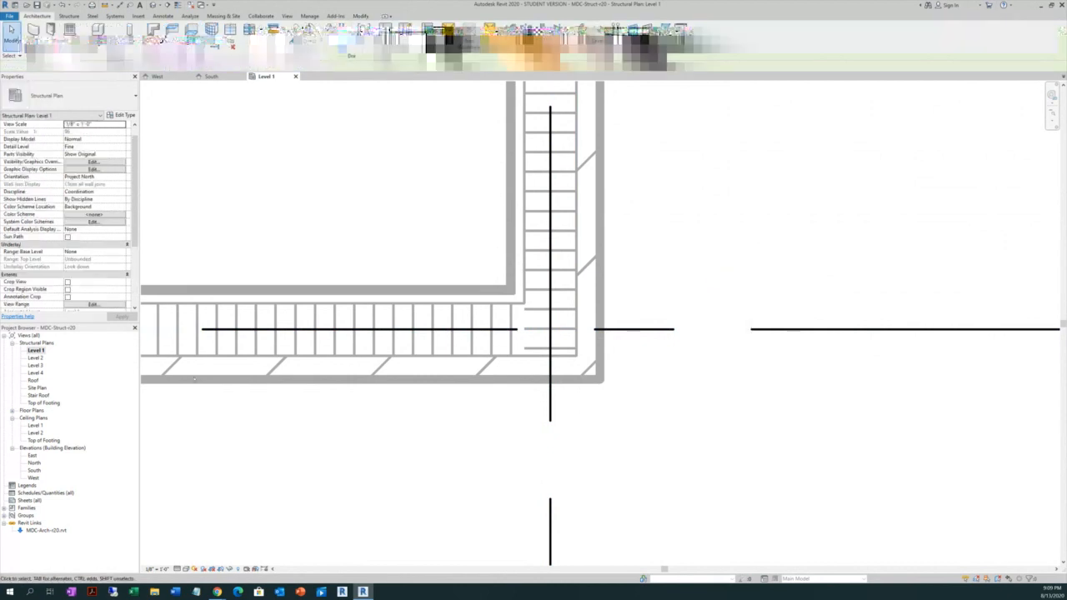
Place a Building Section between grids 2 and 3, running from just outside grid A to just outside grid F, and clear the selection
{"action": "scroll", "coordinate": [815, 364], "scroll_direction": "down", "scroll_amount": 3}
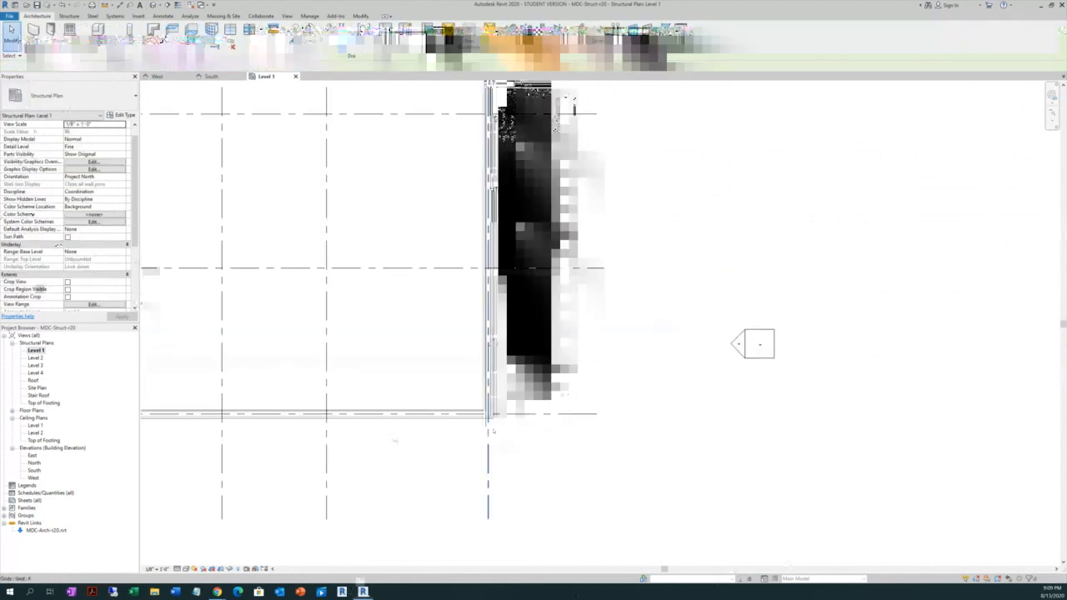
{"action": "scroll", "coordinate": [509, 423], "scroll_direction": "down", "scroll_amount": 3}
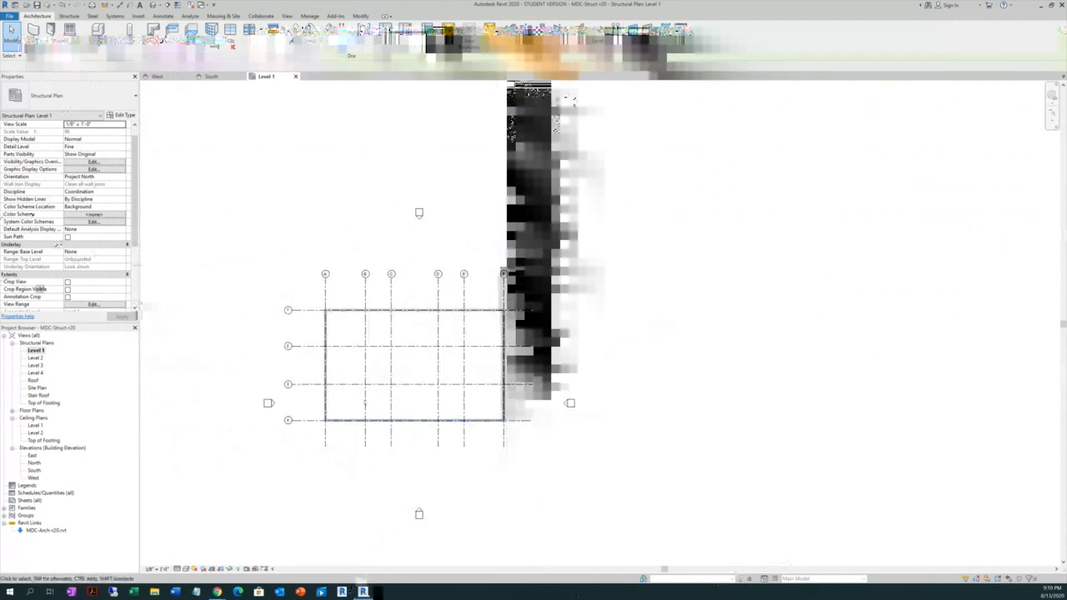
{"action": "scroll", "coordinate": [365, 403], "scroll_direction": "up", "scroll_amount": 3}
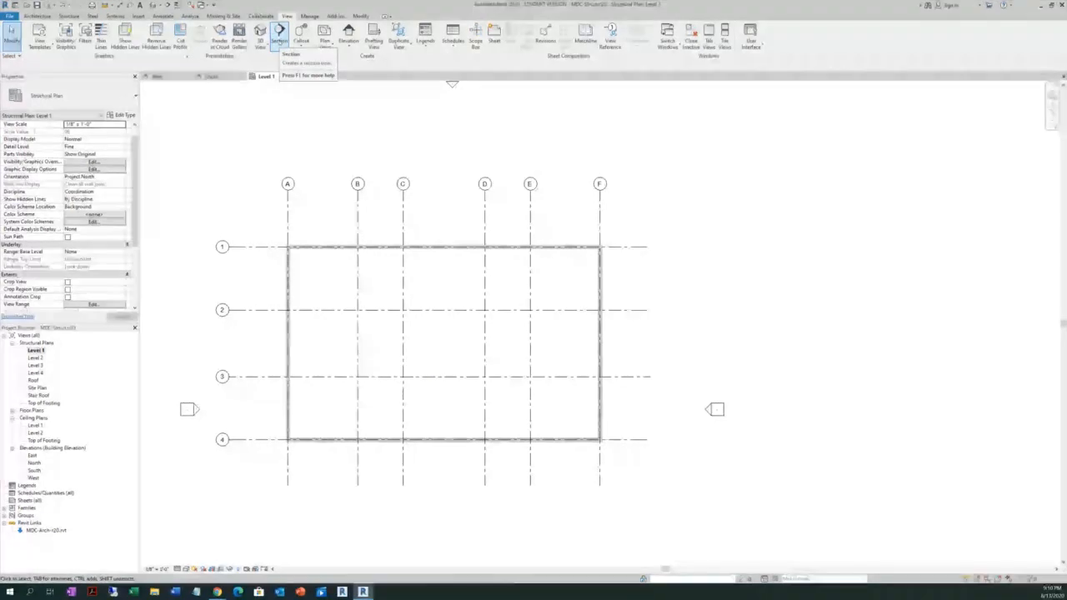
{"action": "left_click", "coordinate": [279, 40]}
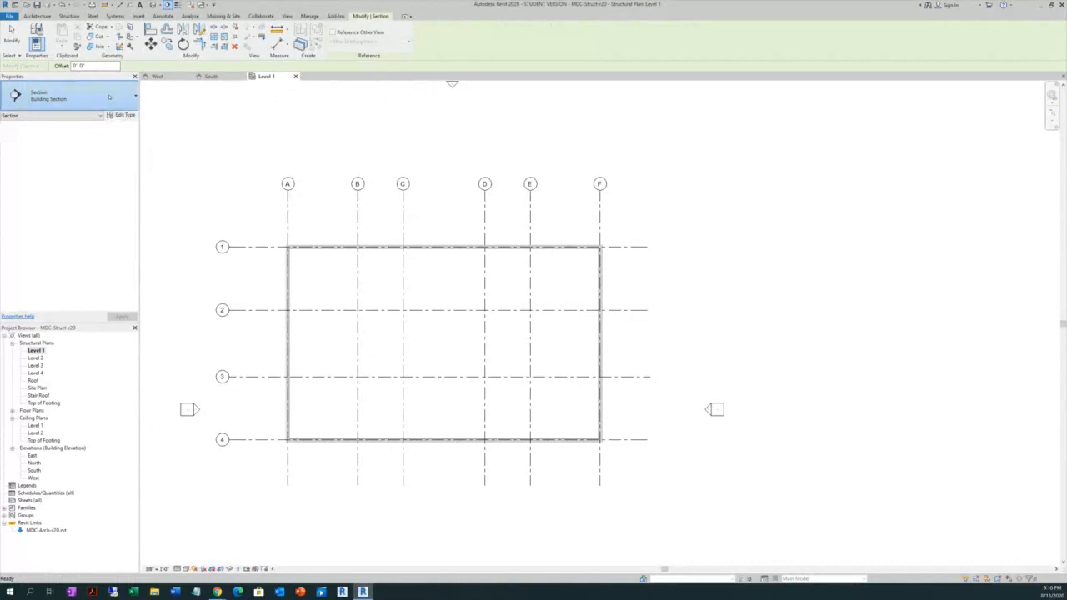
{"action": "left_click", "coordinate": [108, 96]}
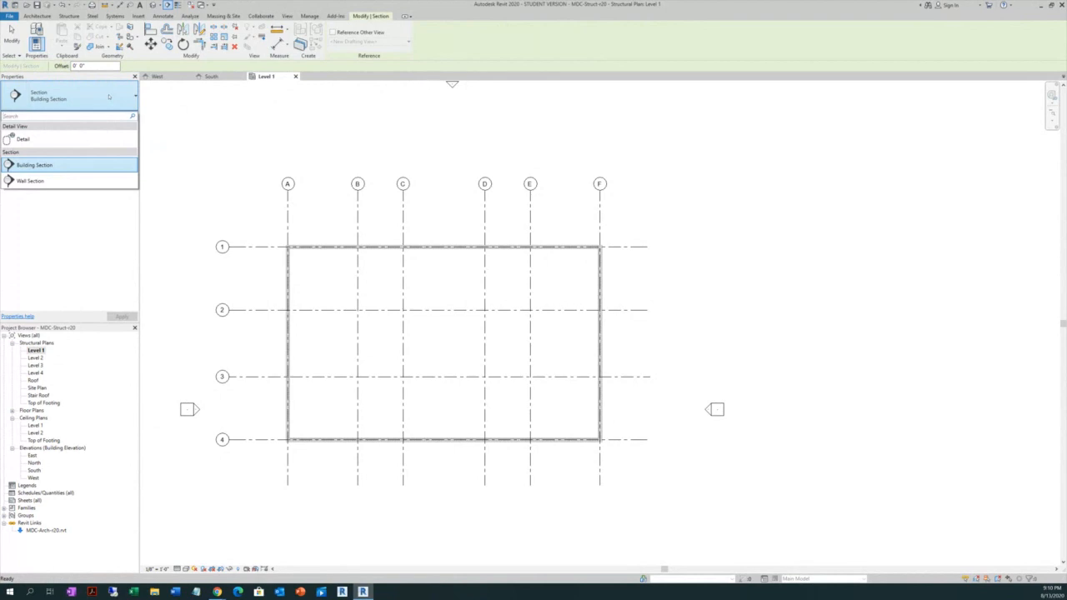
{"action": "left_click", "coordinate": [108, 97]}
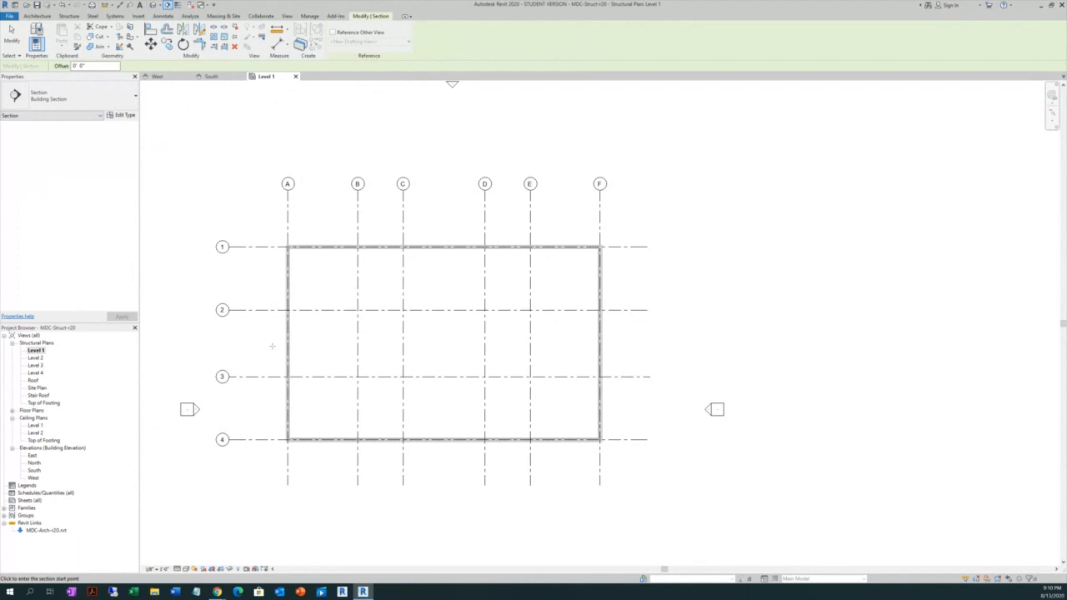
{"action": "left_click", "coordinate": [266, 345]}
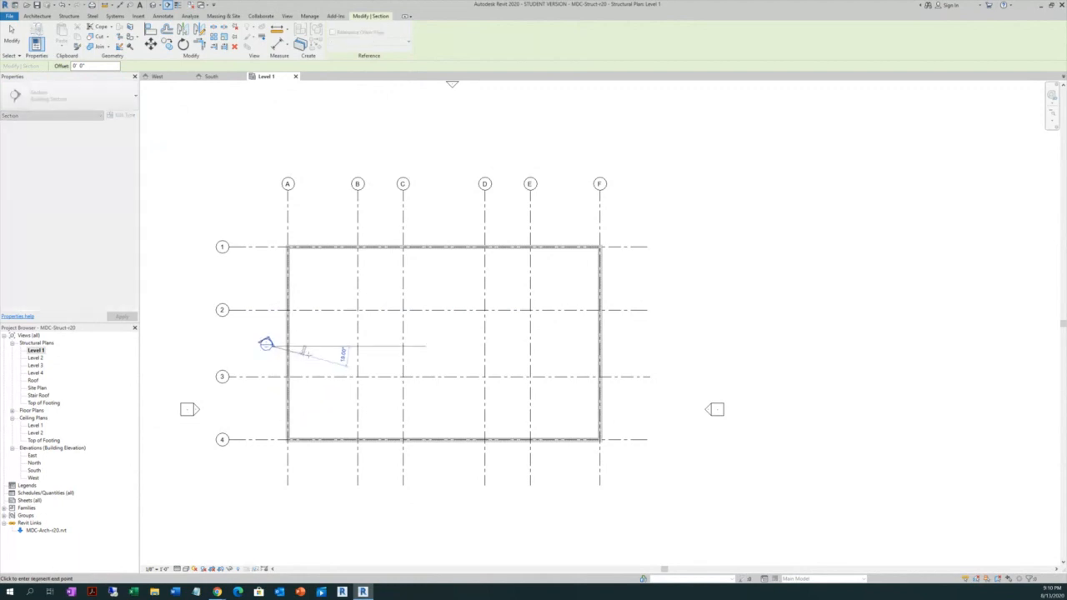
{"action": "left_click", "coordinate": [614, 344]}
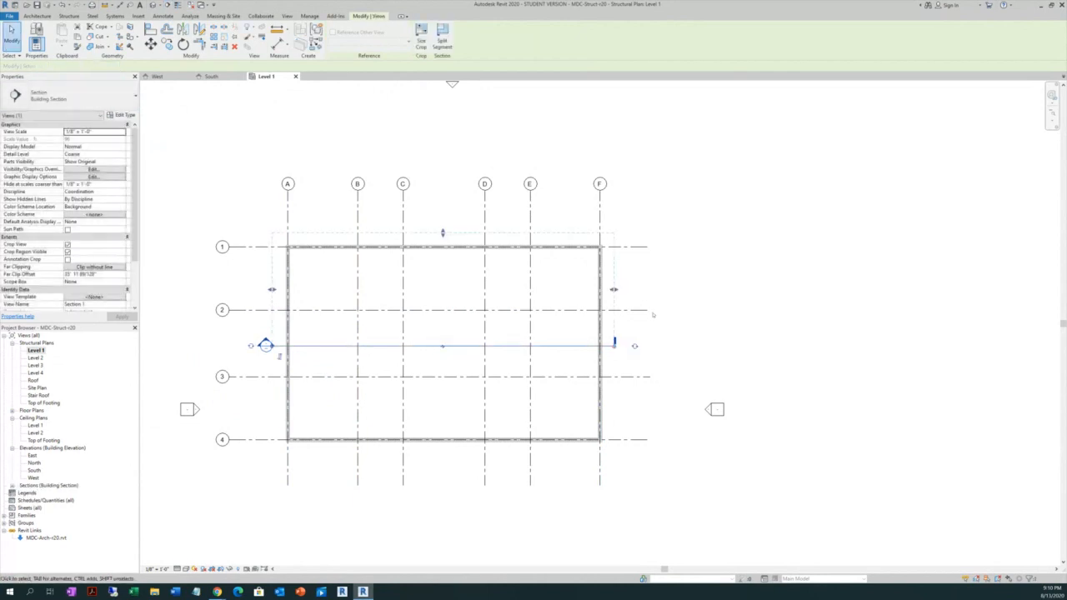
{"action": "right_click", "coordinate": [637, 207]}
{"action": "left_click", "coordinate": [646, 209]}
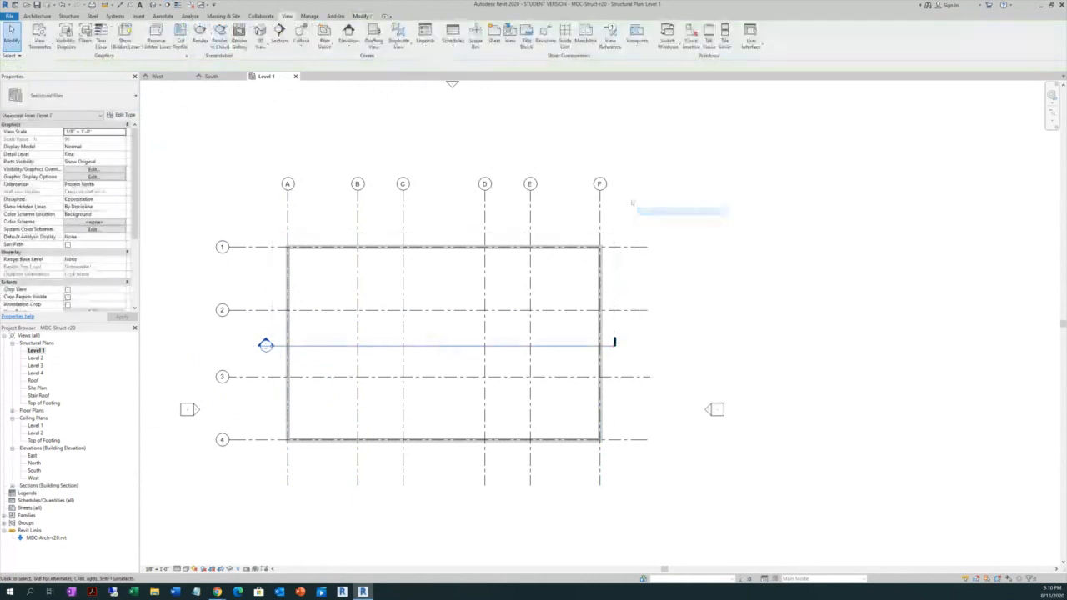
{"action": "right_click", "coordinate": [634, 202]}
{"action": "left_click", "coordinate": [654, 207]}
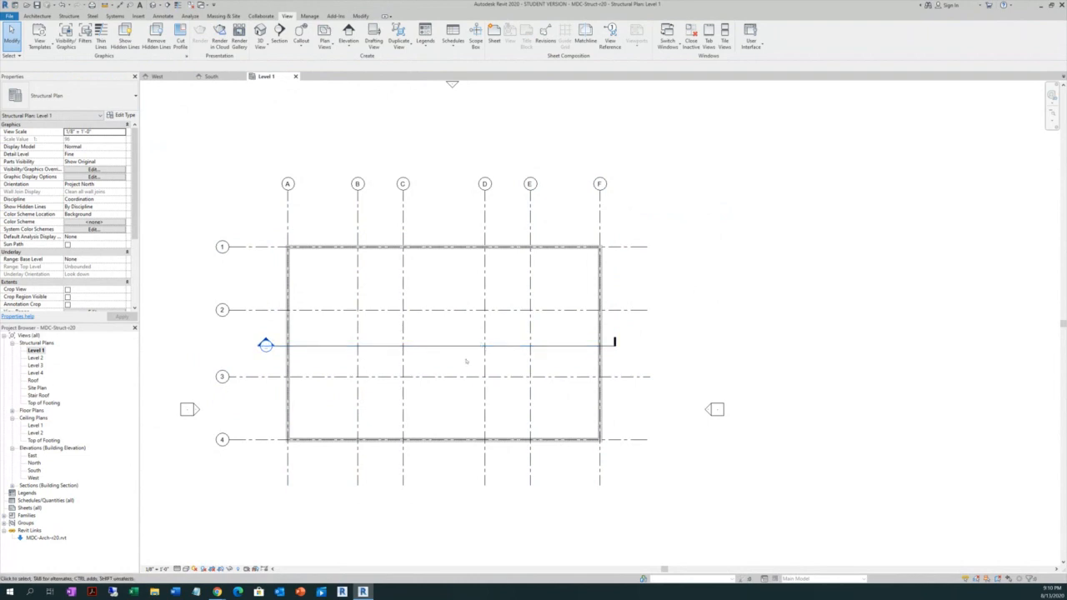
Add a gap to the section line and shorten both segments to end just inside the foundation walls at grids A and F
{"action": "scroll", "coordinate": [454, 350], "scroll_direction": "up", "scroll_amount": 2}
{"action": "left_click", "coordinate": [428, 344]}
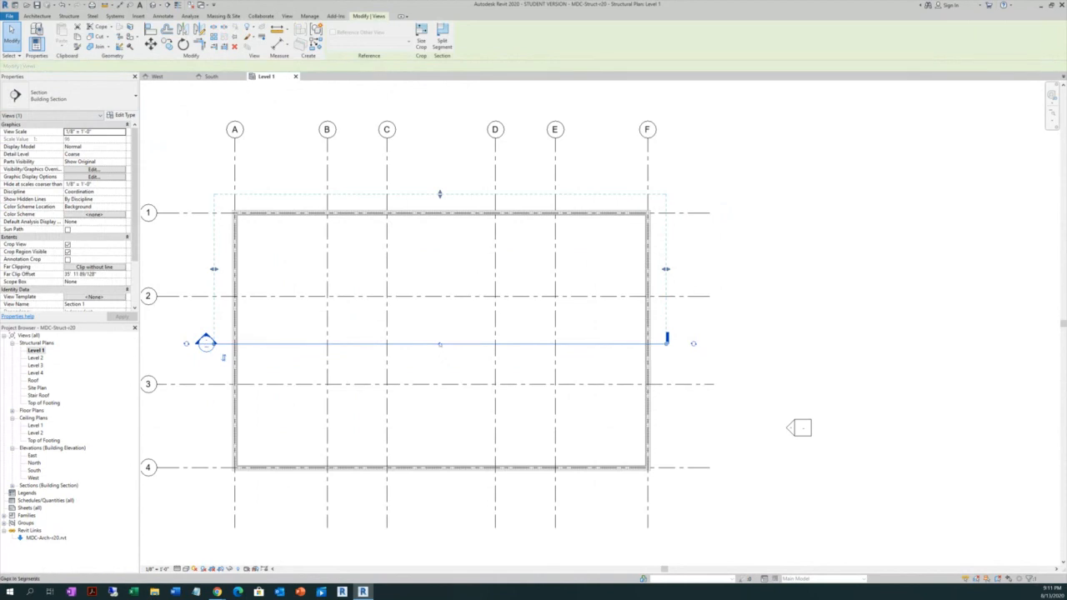
{"action": "left_click", "coordinate": [439, 344]}
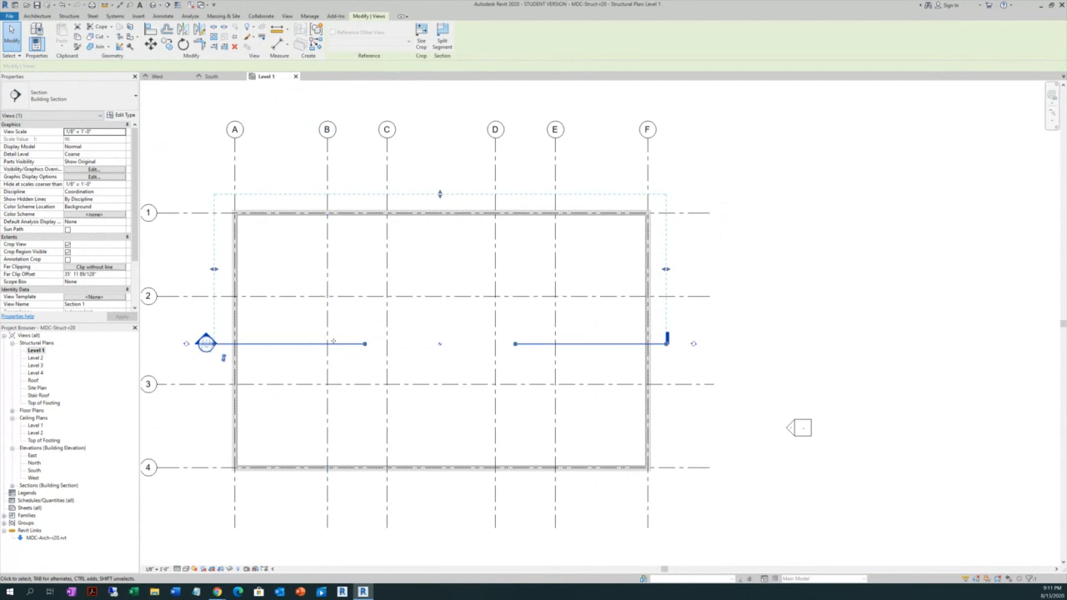
{"action": "left_click_drag", "start_coordinate": [365, 345], "coordinate": [248, 346]}
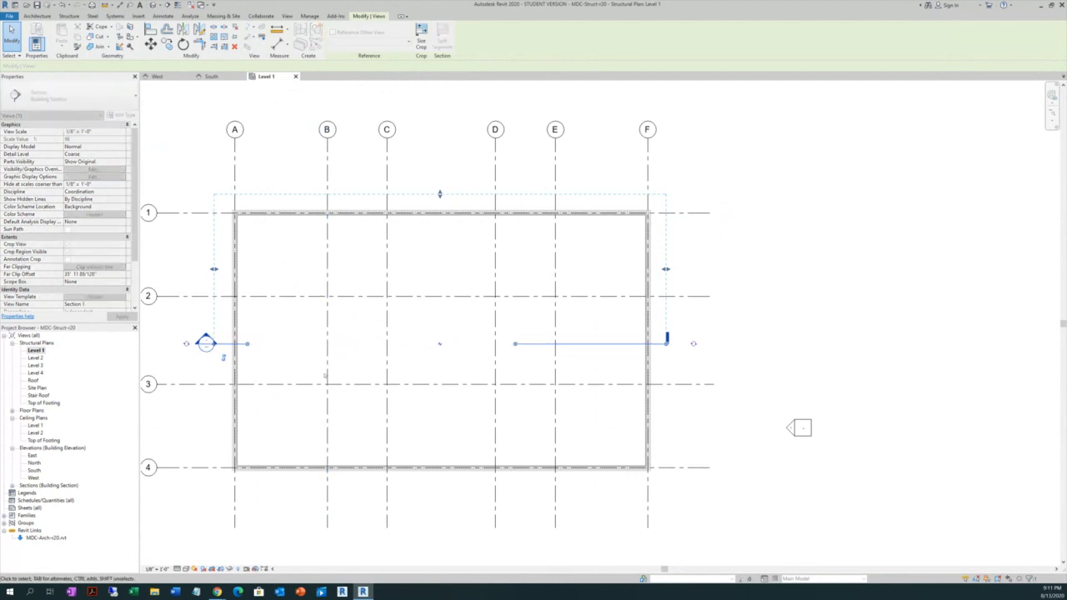
{"action": "left_click_drag", "start_coordinate": [516, 345], "coordinate": [636, 347]}
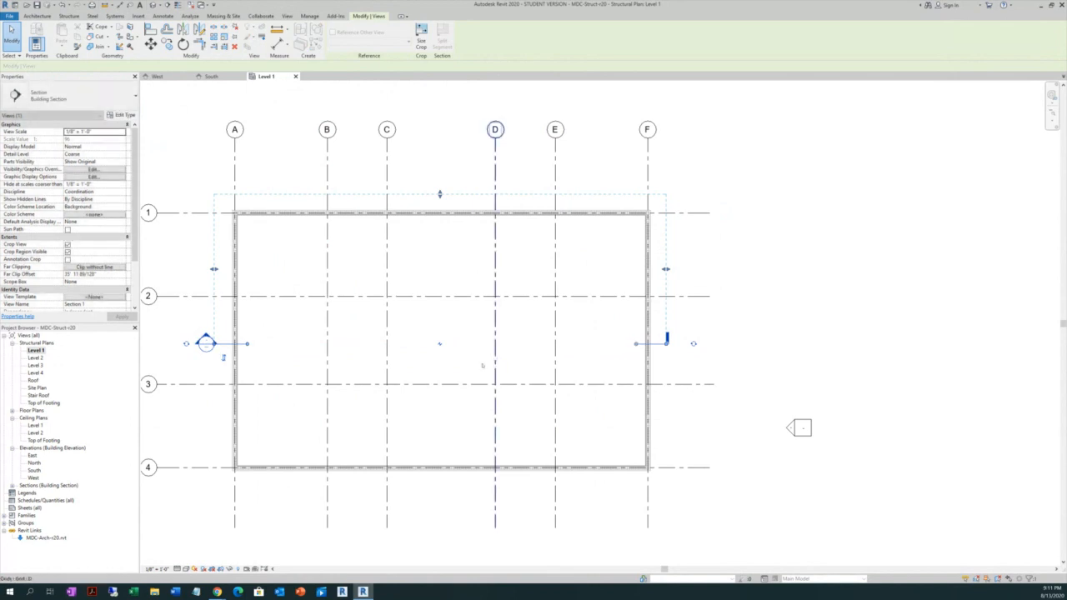
{"action": "left_click", "coordinate": [408, 363]}
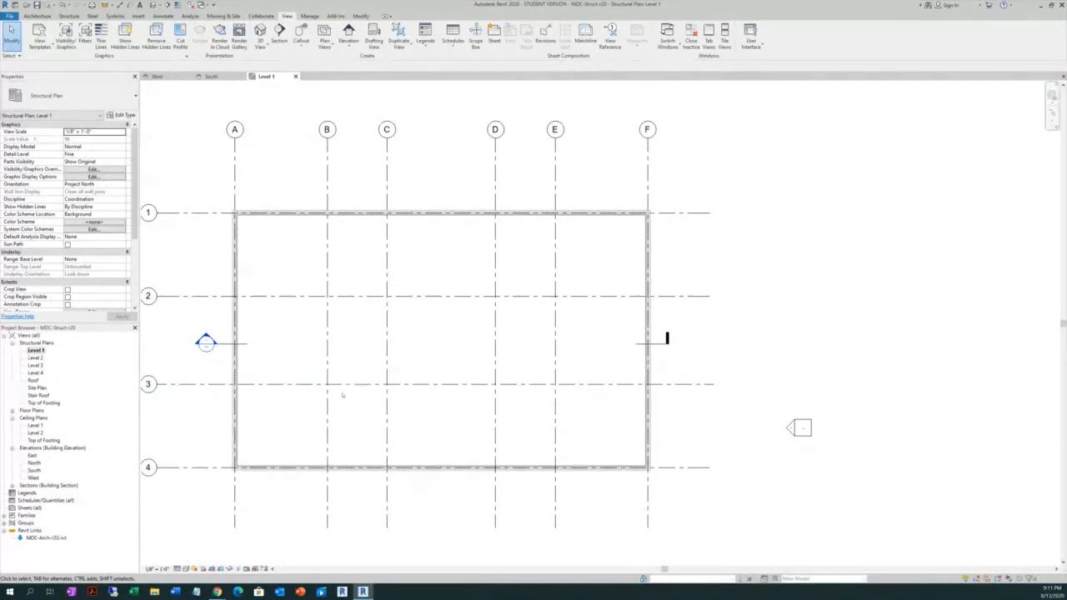
Open the view defined by the new section and set its detail level to Fine
{"action": "scroll", "coordinate": [369, 350], "scroll_direction": "down", "scroll_amount": 1}
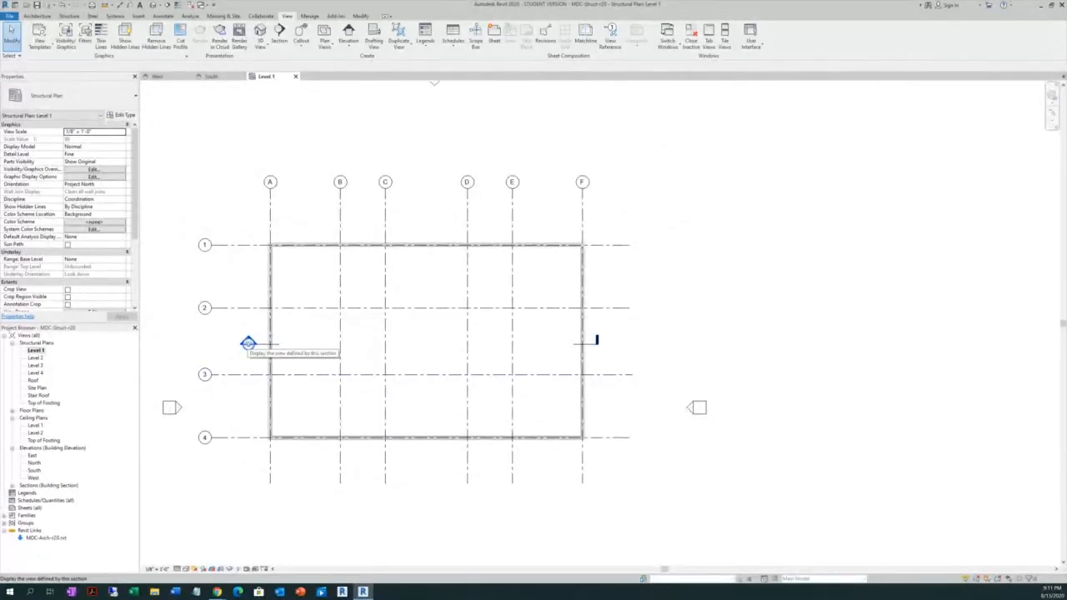
{"action": "double_click", "coordinate": [248, 343]}
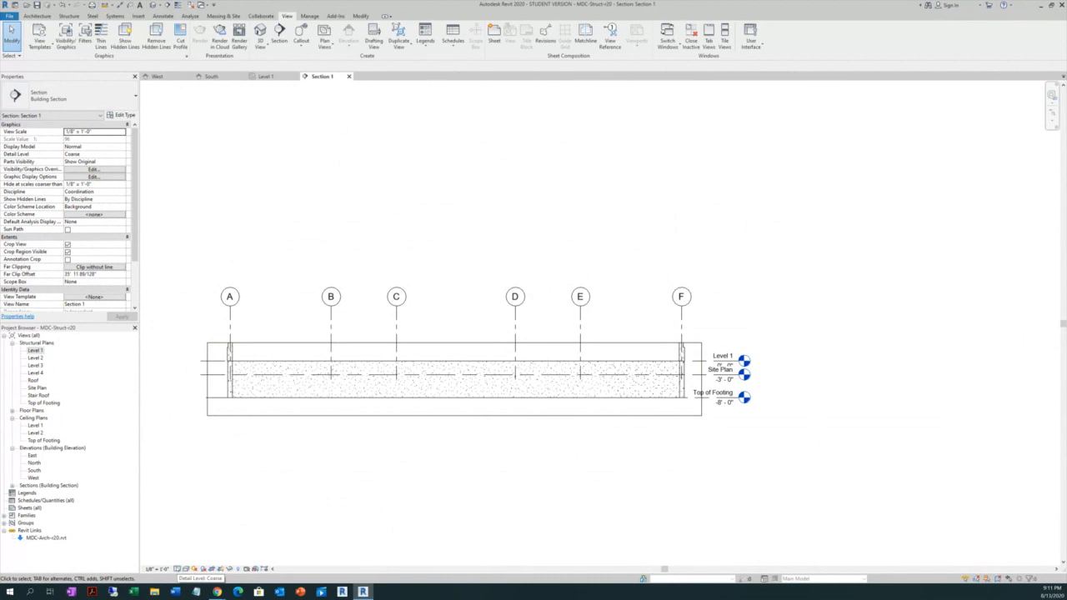
{"action": "left_click", "coordinate": [178, 568]}
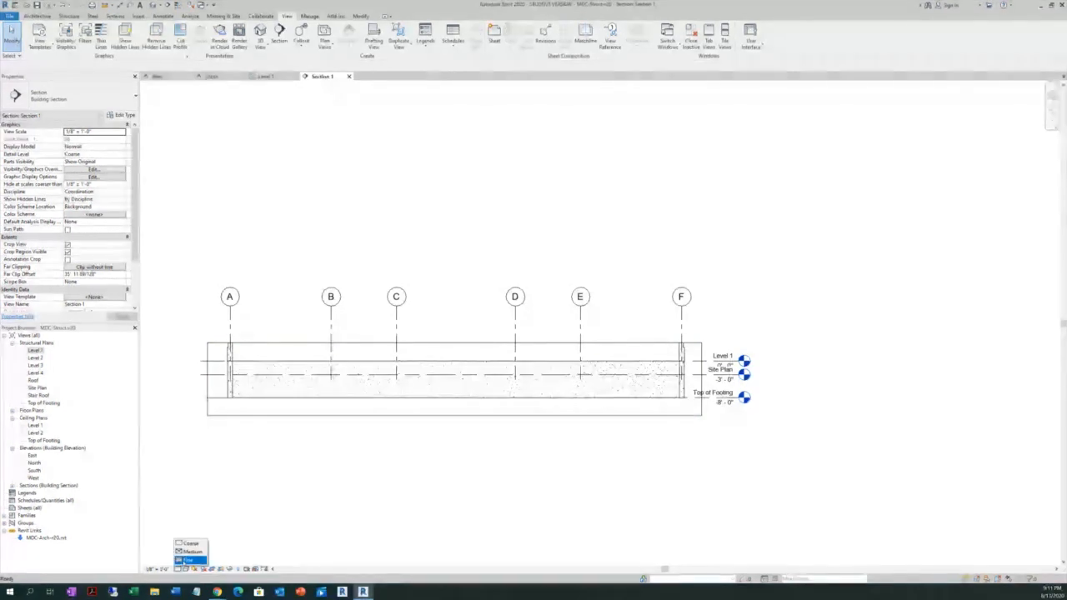
{"action": "left_click", "coordinate": [190, 559]}
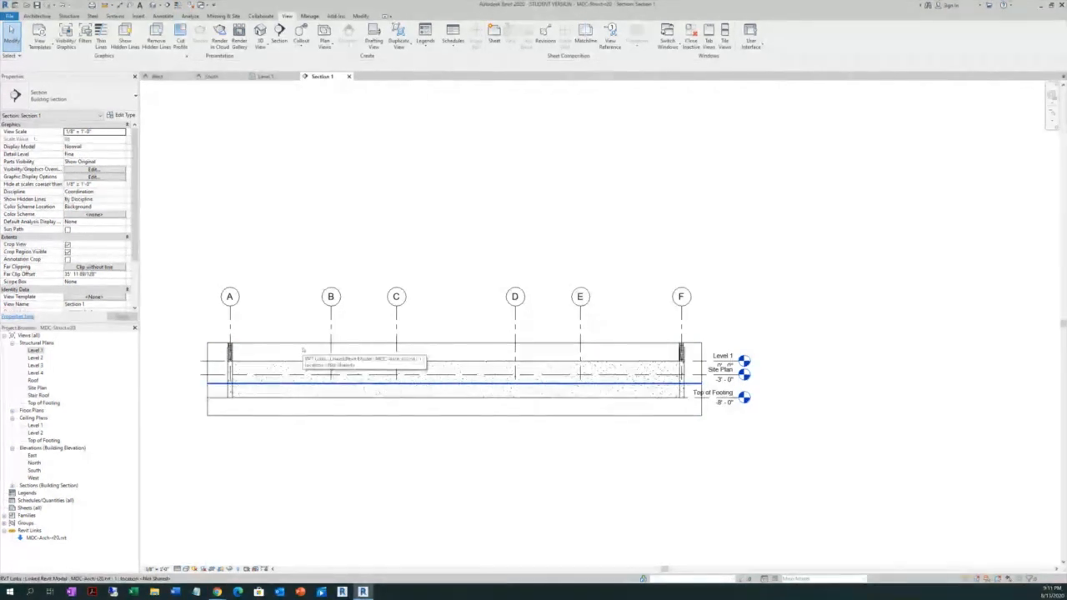
Raise the upper edge of the section's crop region above the Stair Roof level
{"action": "left_click", "coordinate": [304, 345]}
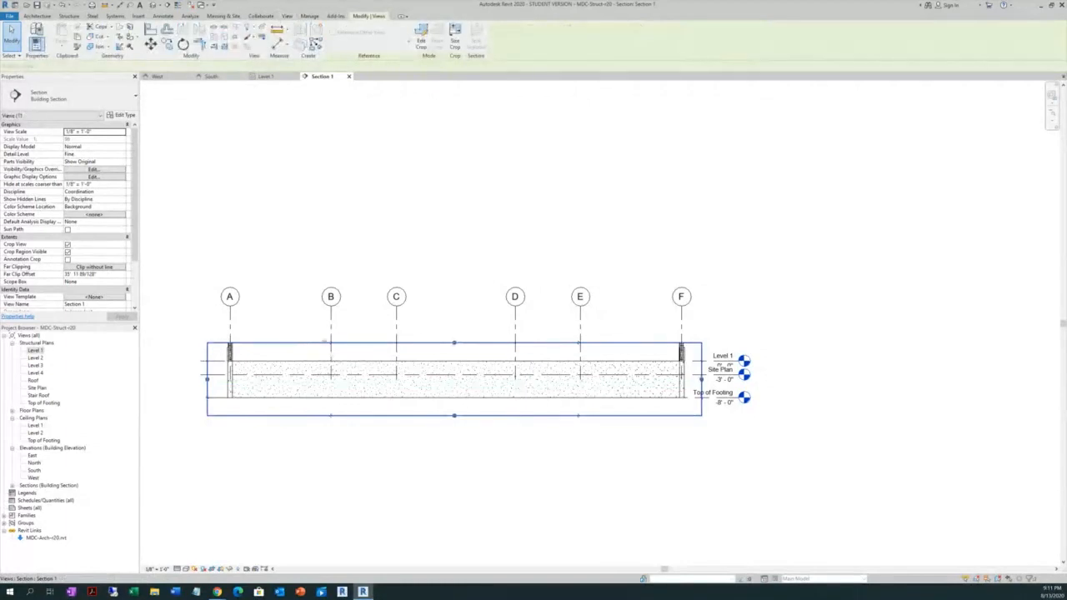
{"action": "left_click_drag", "start_coordinate": [454, 343], "coordinate": [453, 143]}
{"action": "scroll", "coordinate": [409, 463], "scroll_direction": "down", "scroll_amount": 2}
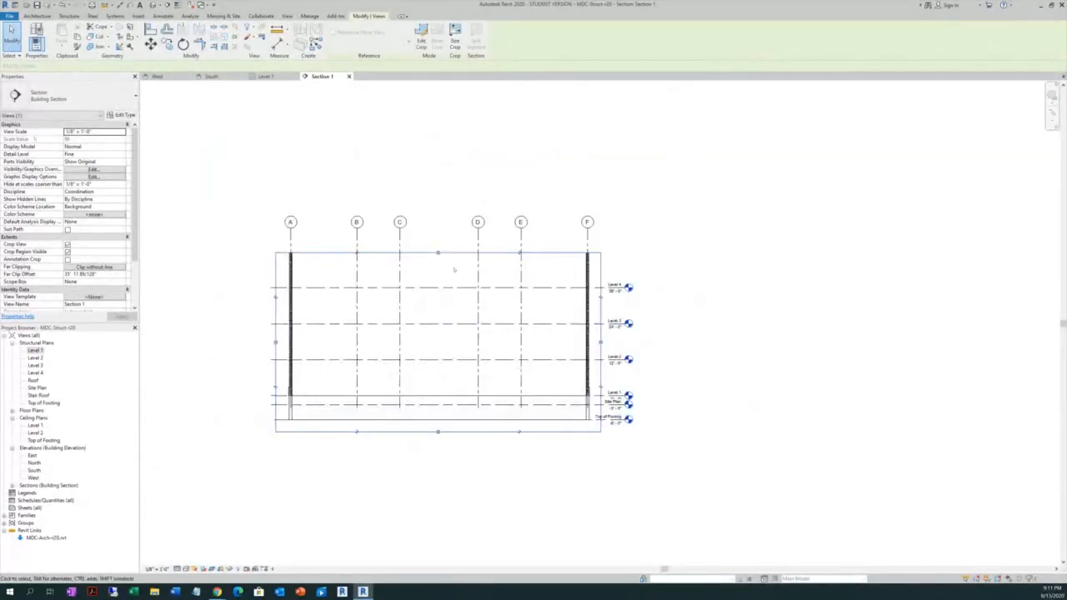
{"action": "left_click_drag", "start_coordinate": [445, 236], "coordinate": [448, 182]}
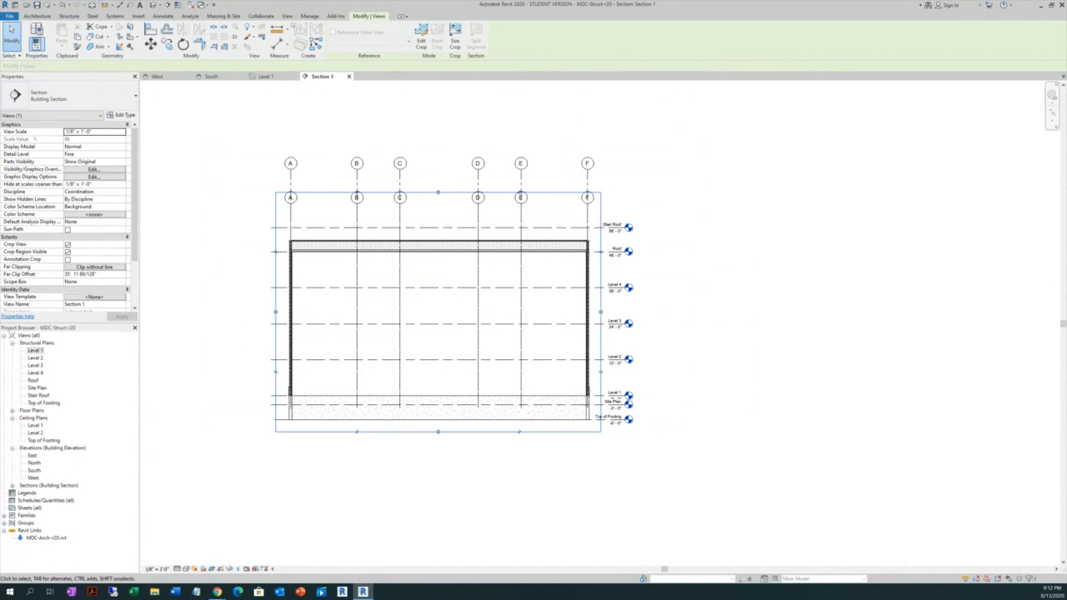
Unload the linked architectural model MDC-Arch-v20.rvt and accept that this cannot be undone
{"action": "left_click", "coordinate": [309, 16]}
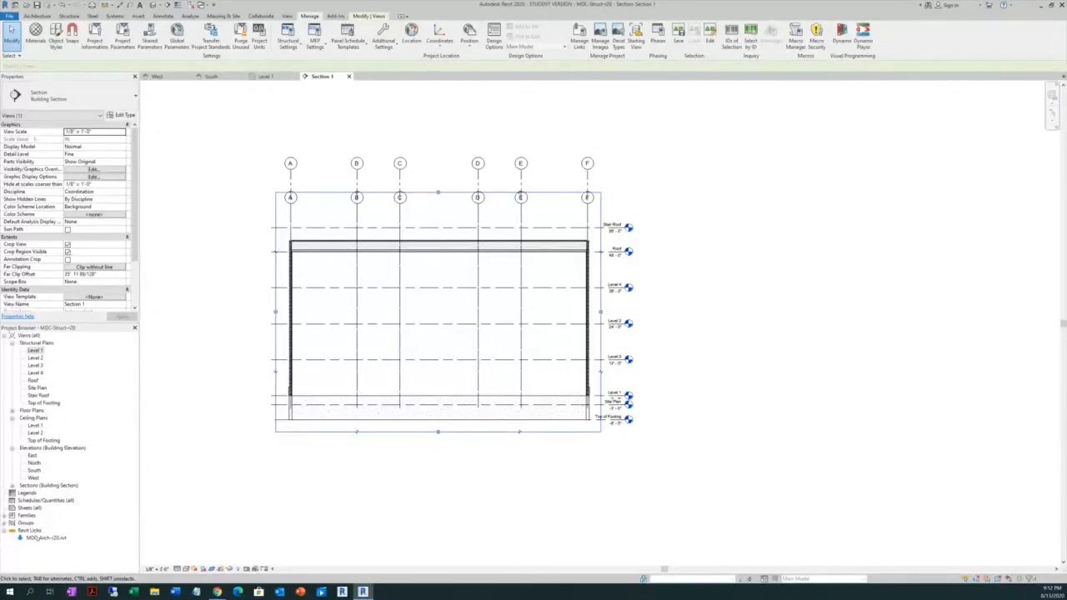
{"action": "right_click", "coordinate": [39, 538]}
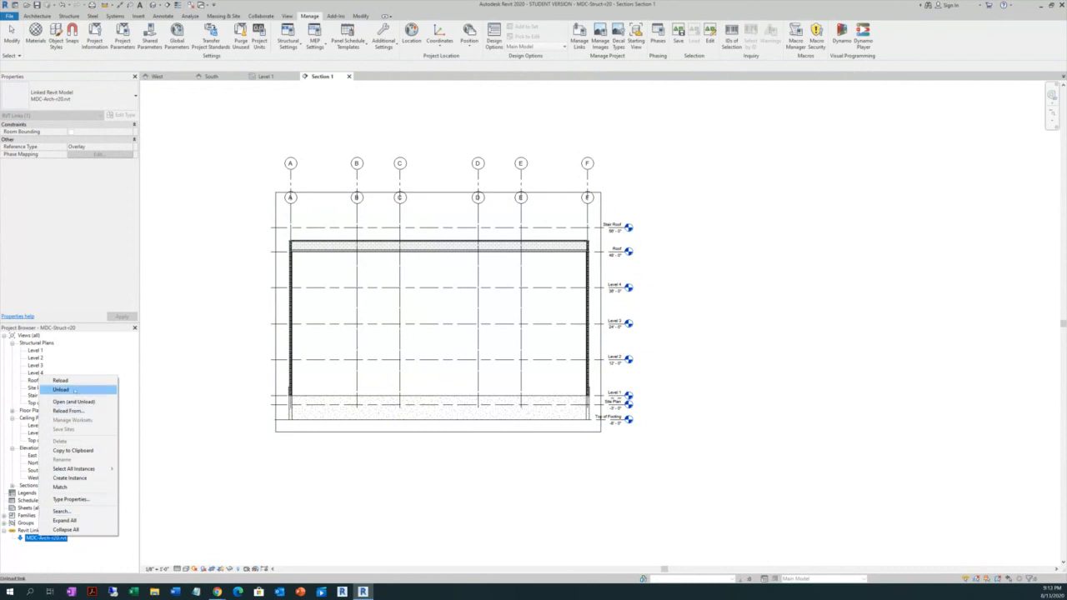
{"action": "left_click", "coordinate": [75, 390]}
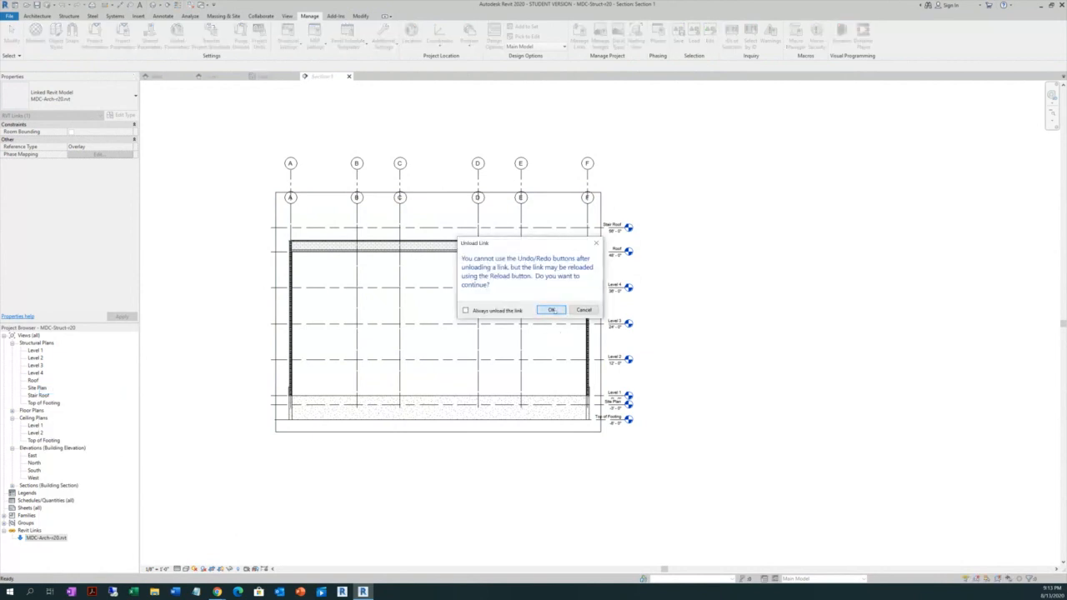
{"action": "left_click", "coordinate": [550, 310]}
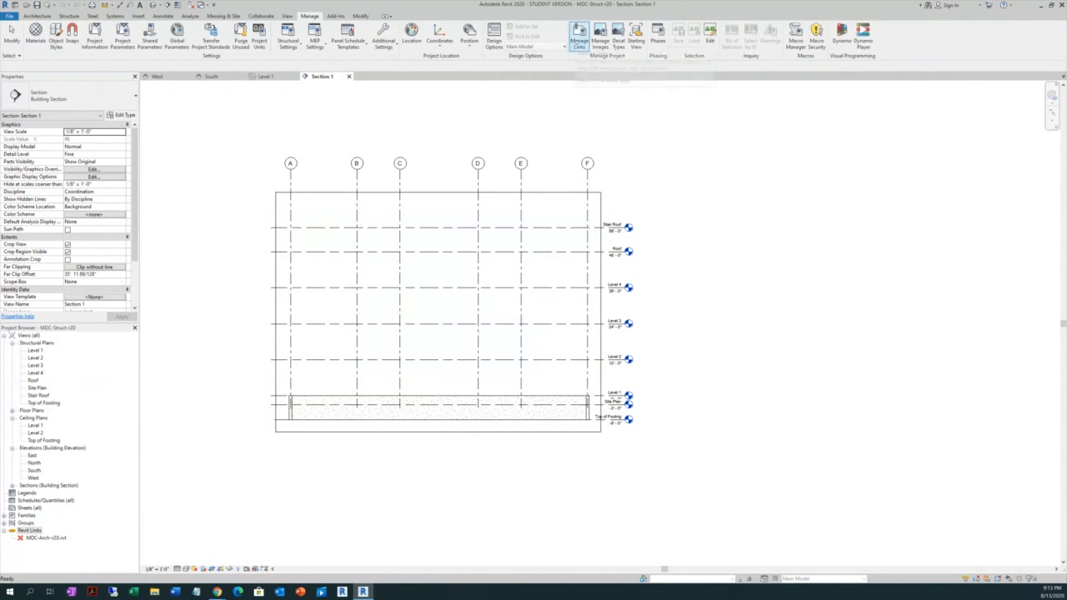
Review the MDC-Arch-v20.rvt entry and its link options in Manage Links, and close the dialog without changes
{"action": "left_click", "coordinate": [579, 38]}
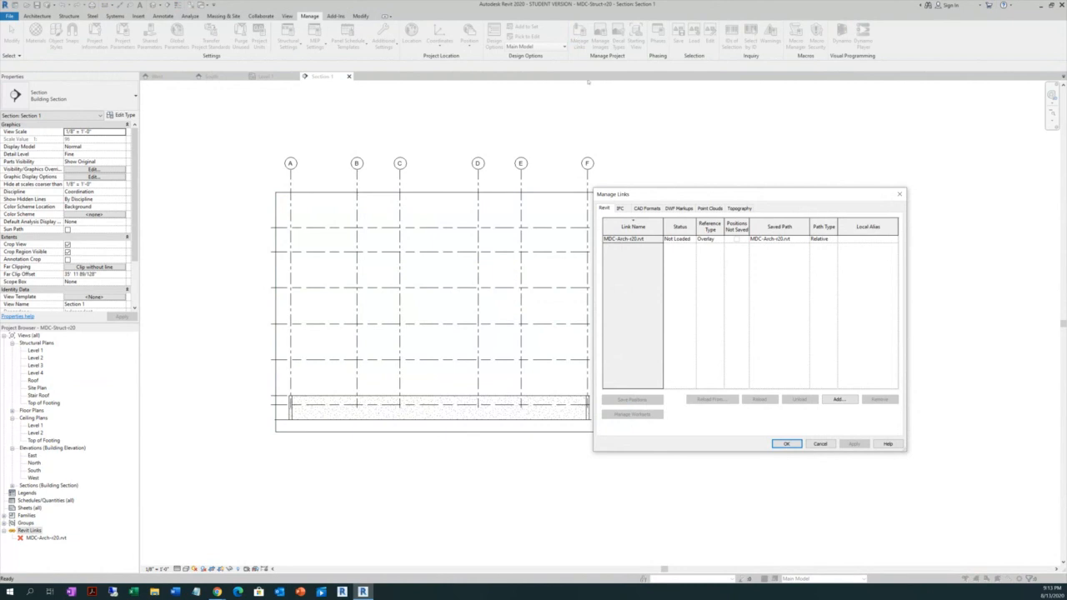
{"action": "left_click", "coordinate": [615, 239]}
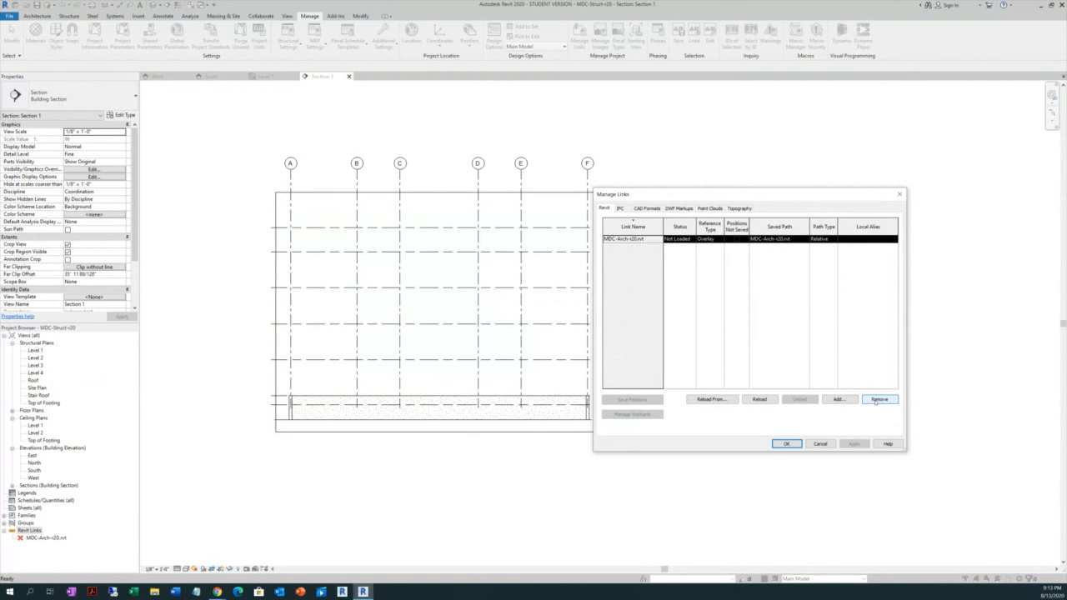
{"action": "left_click", "coordinate": [785, 443]}
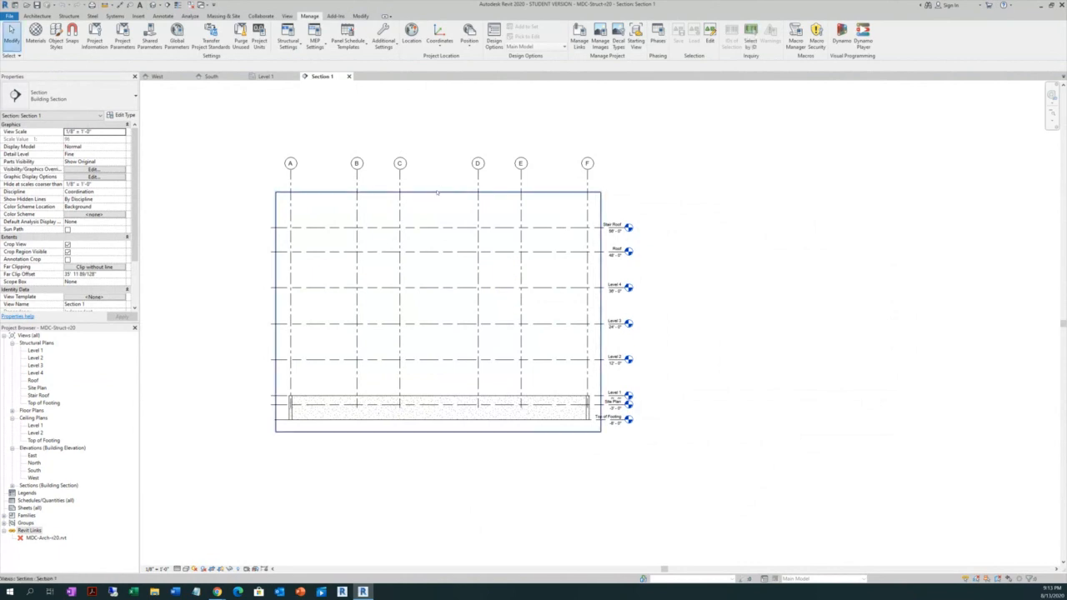
Raise the upper edge of the crop region above the grid bubbles and hide the crop region in the section view
{"action": "left_click", "coordinate": [438, 192]}
{"action": "left_click_drag", "start_coordinate": [438, 192], "coordinate": [438, 150]}
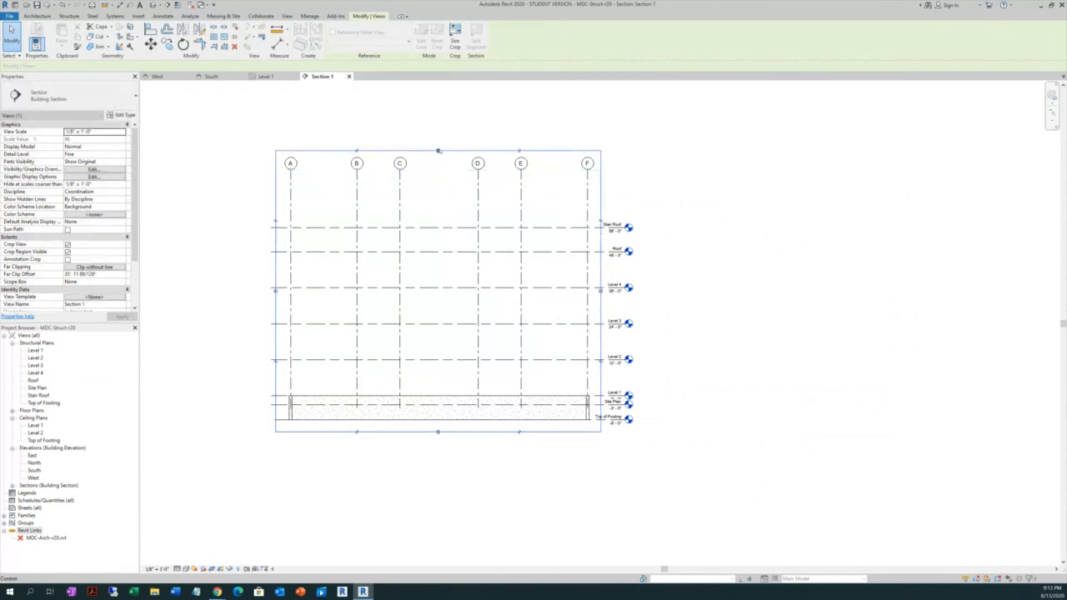
{"action": "left_click", "coordinate": [375, 529]}
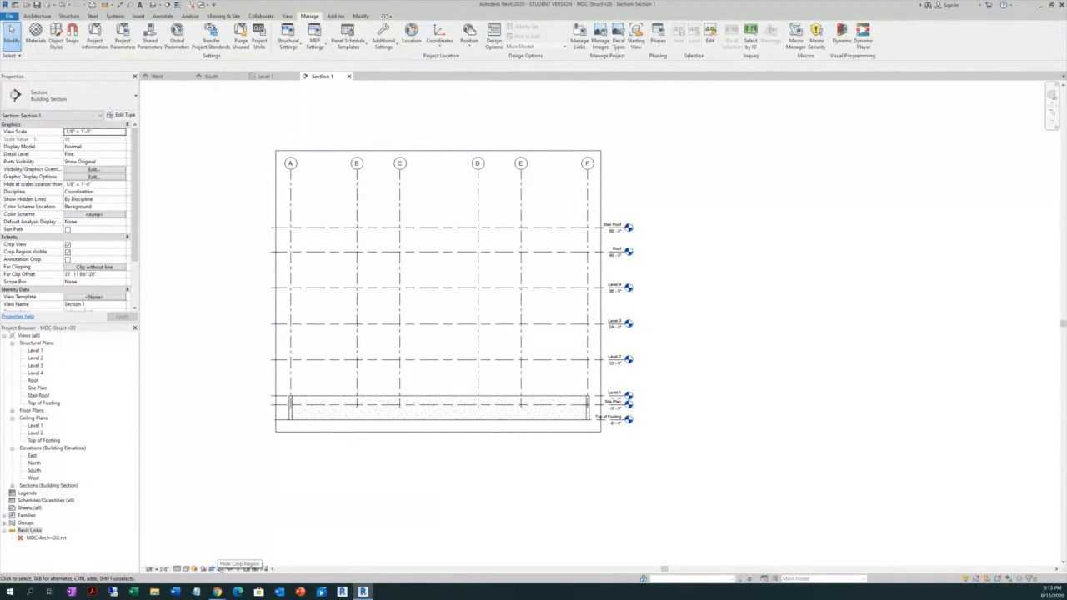
{"action": "left_click", "coordinate": [222, 569]}
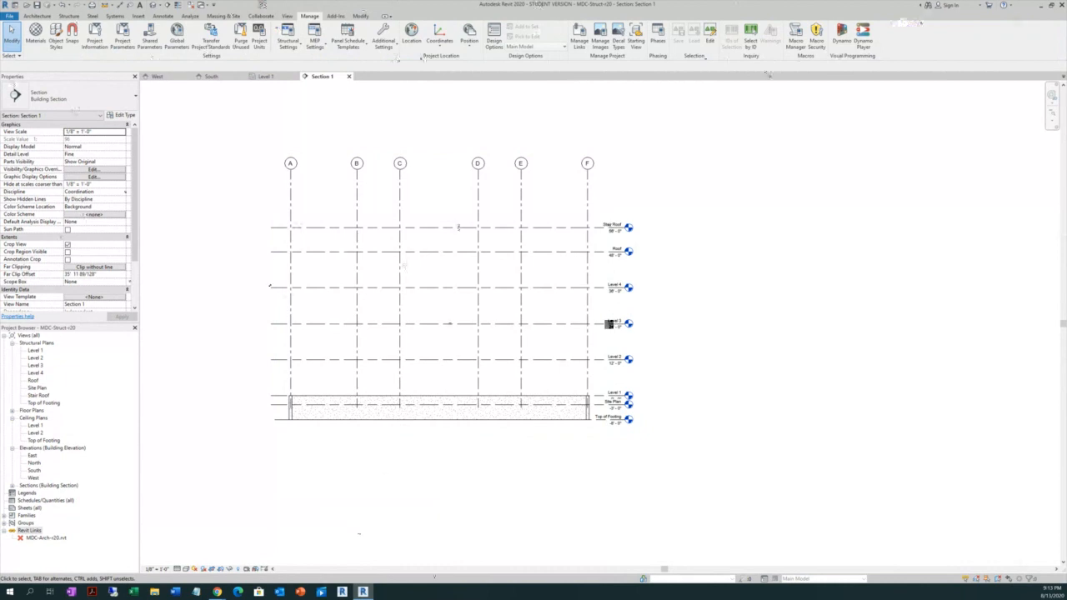
Examine the foundation walls in the section and open the default 3D view to see them
{"action": "scroll", "coordinate": [386, 456], "scroll_direction": "up", "scroll_amount": 2}
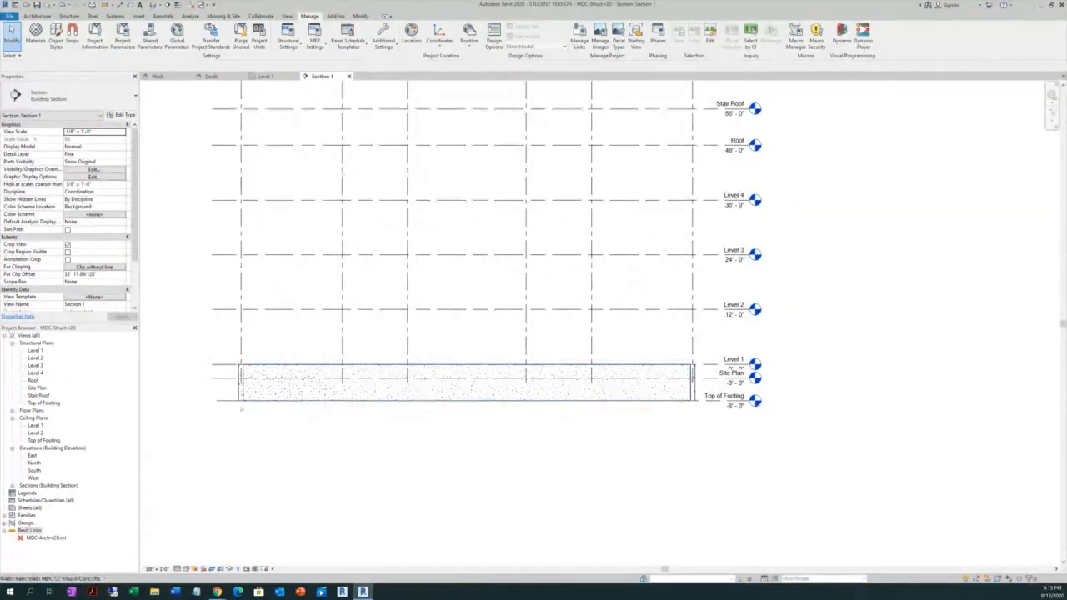
{"action": "scroll", "coordinate": [242, 407], "scroll_direction": "down", "scroll_amount": 2}
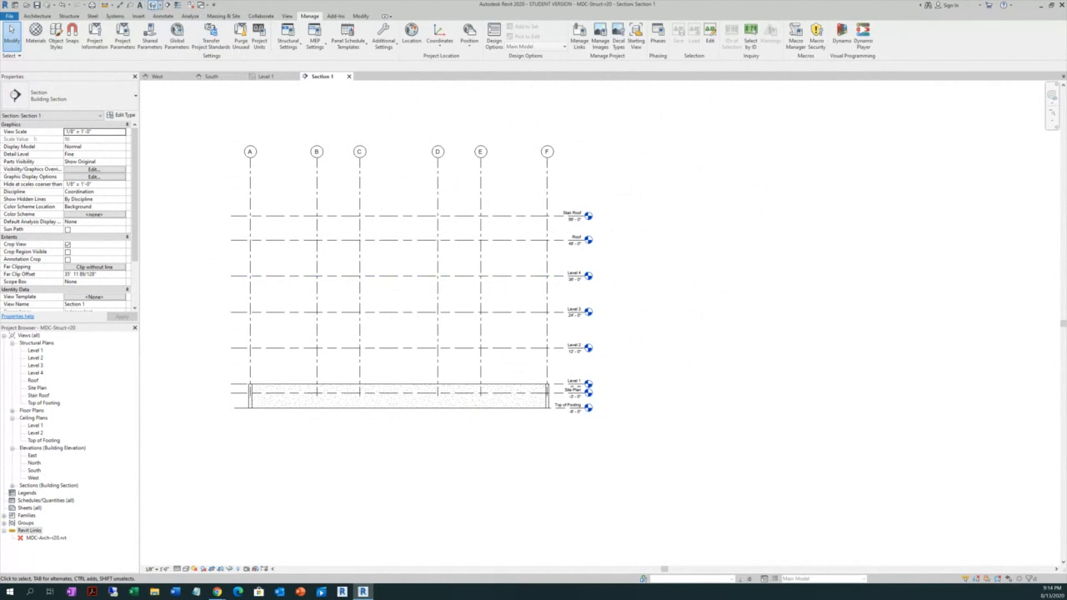
{"action": "left_click", "coordinate": [154, 5]}
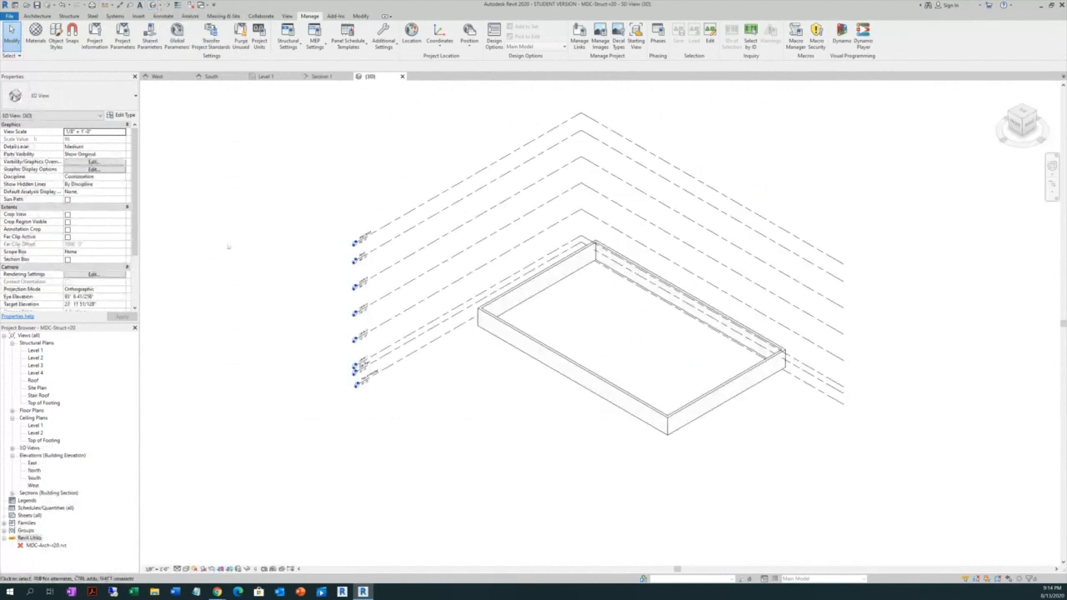
Return to the Level 1 structural plan and close all inactive views
{"action": "scroll", "coordinate": [223, 240], "scroll_direction": "down", "scroll_amount": 1}
{"action": "scroll", "coordinate": [837, 363], "scroll_direction": "up", "scroll_amount": 1}
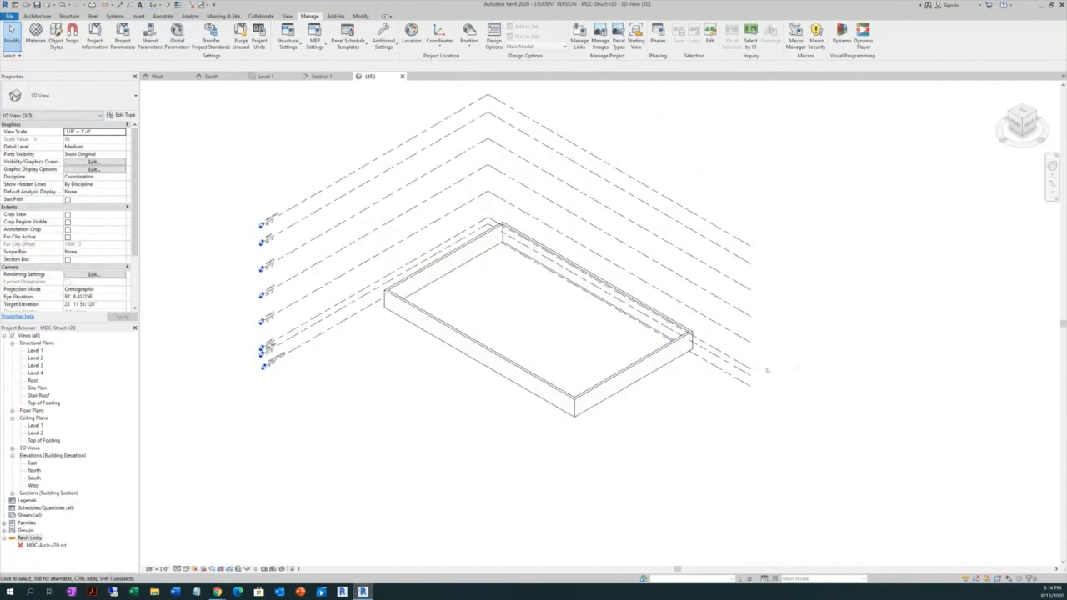
{"action": "scroll", "coordinate": [763, 368], "scroll_direction": "up", "scroll_amount": 1}
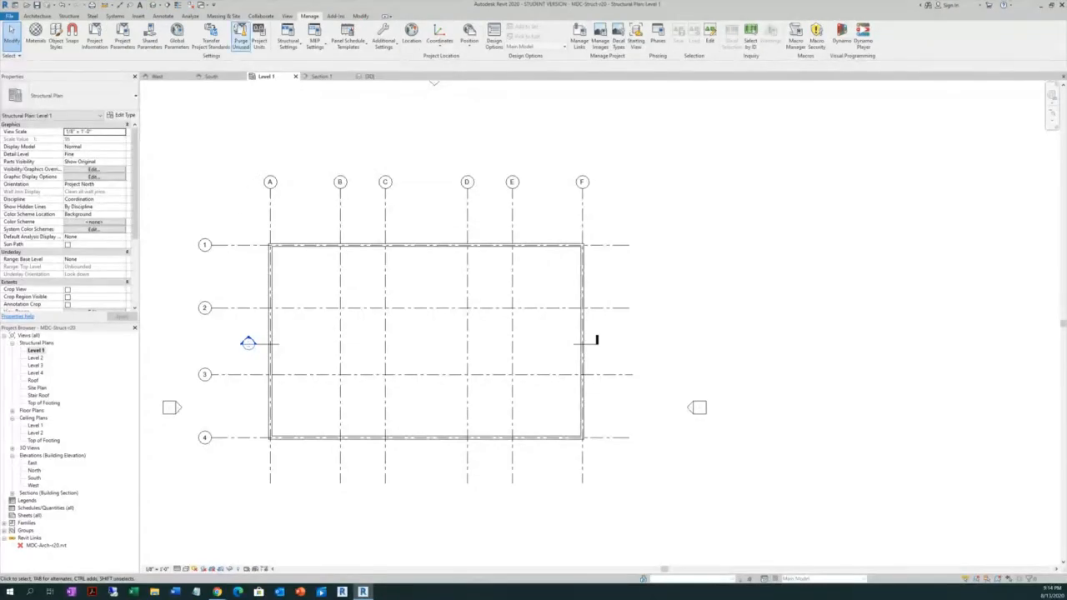
{"action": "left_click", "coordinate": [287, 16]}
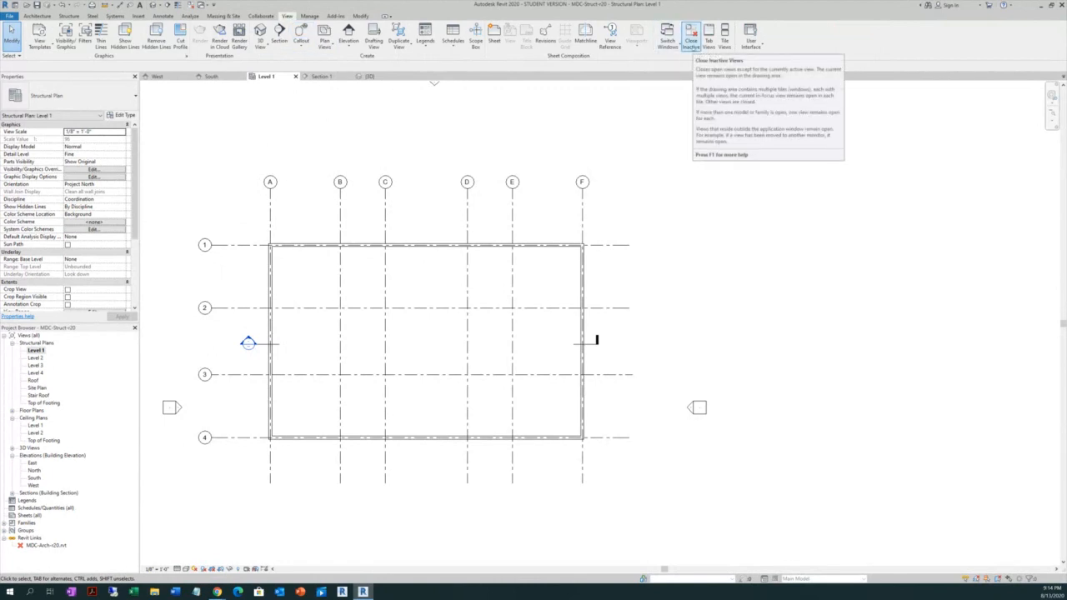
{"action": "left_click", "coordinate": [691, 39]}
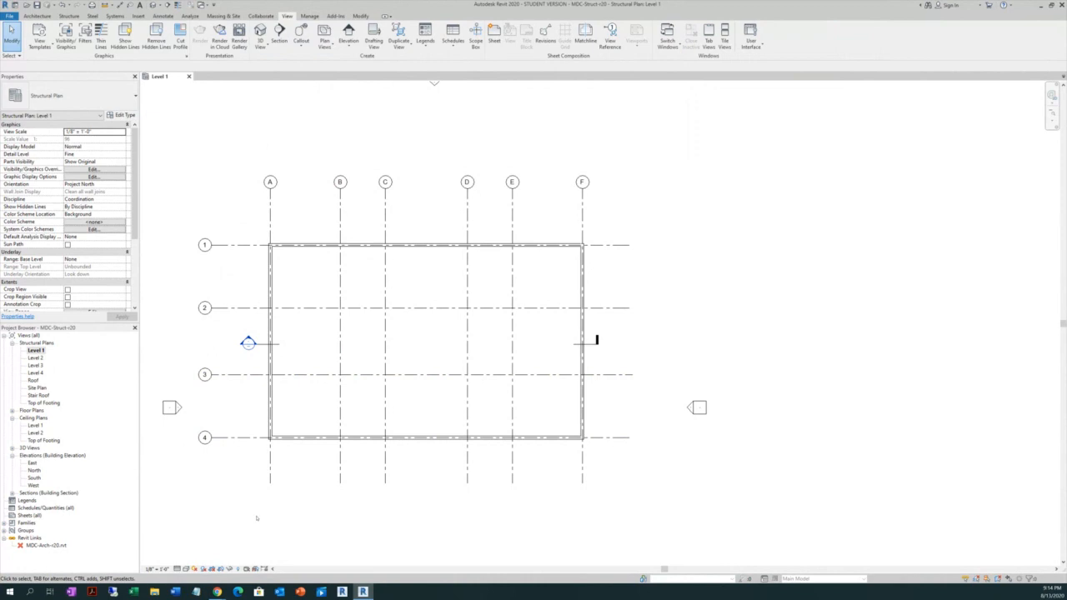
Check which structural column types are available in the project, and leave the column command without placing anything
{"action": "scroll", "coordinate": [241, 485], "scroll_direction": "up", "scroll_amount": 1}
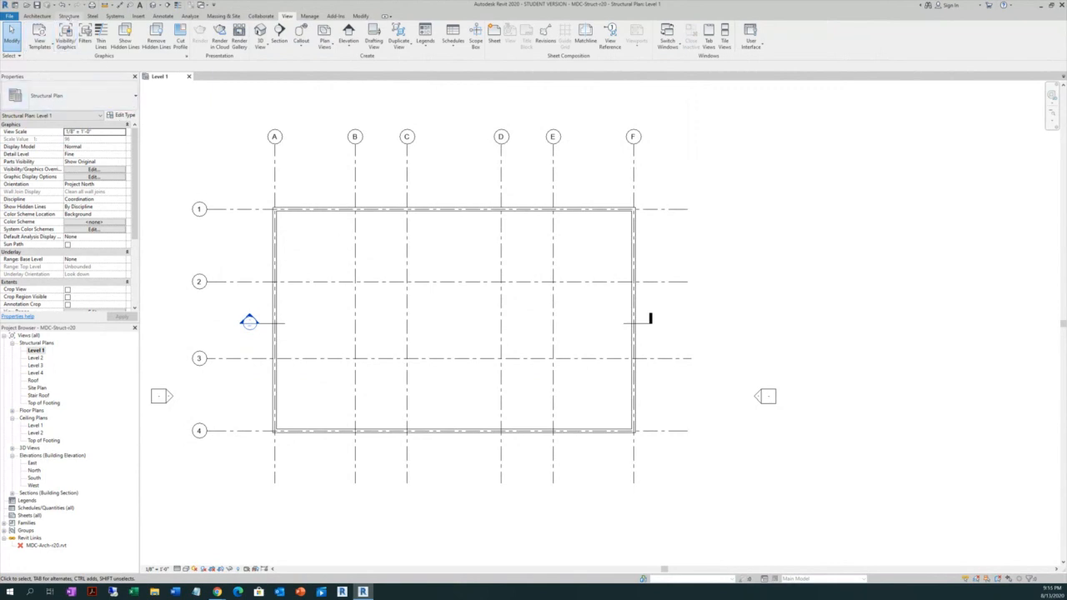
{"action": "left_click", "coordinate": [69, 16]}
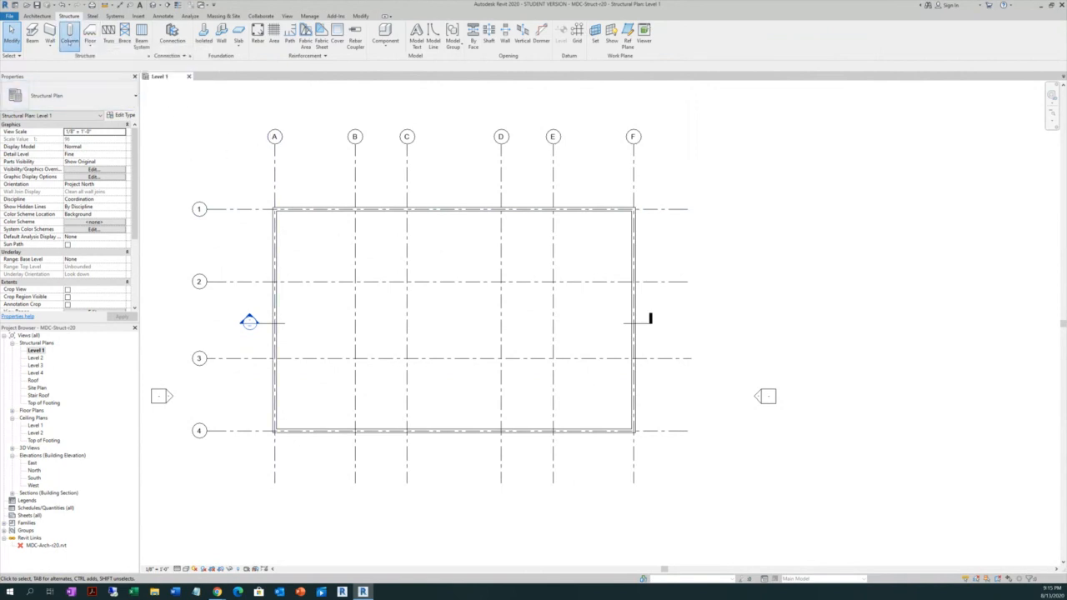
{"action": "left_click", "coordinate": [69, 33]}
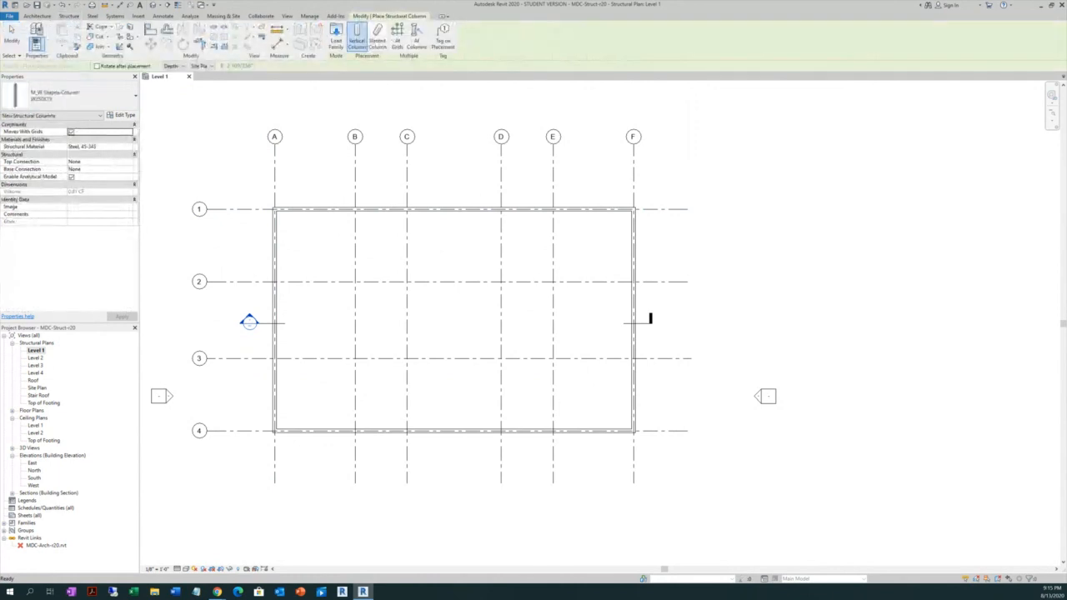
{"action": "left_click", "coordinate": [95, 96]}
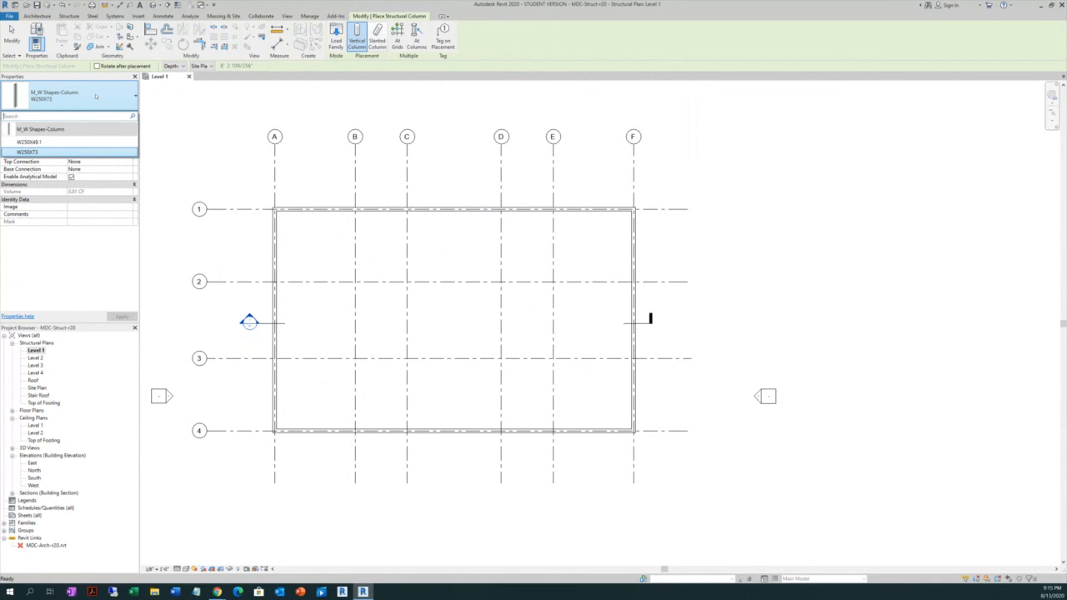
{"action": "left_click", "coordinate": [95, 95]}
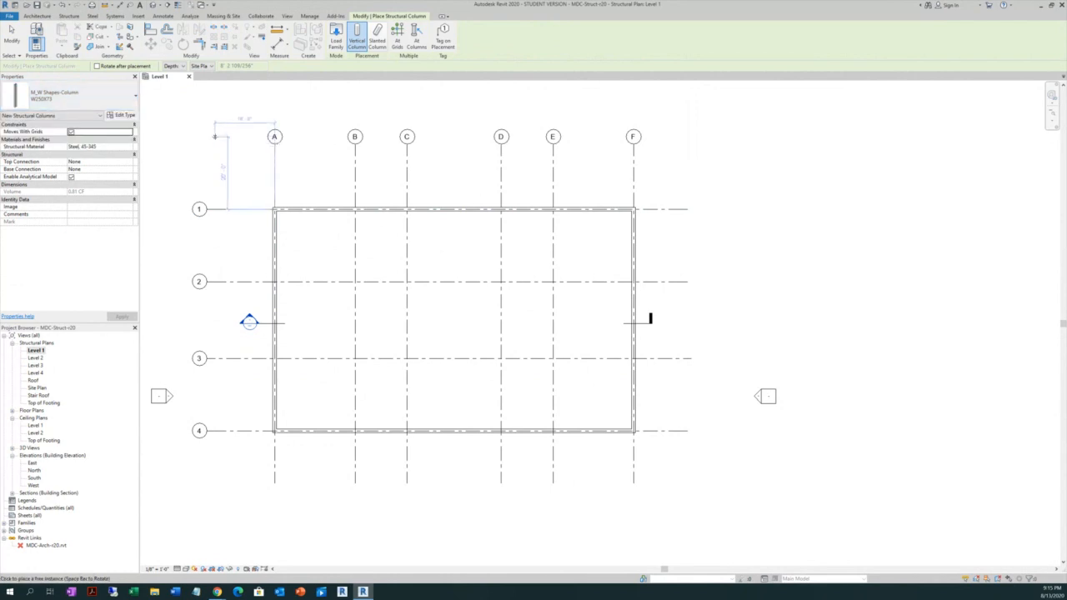
{"action": "key", "text": "Escape"}
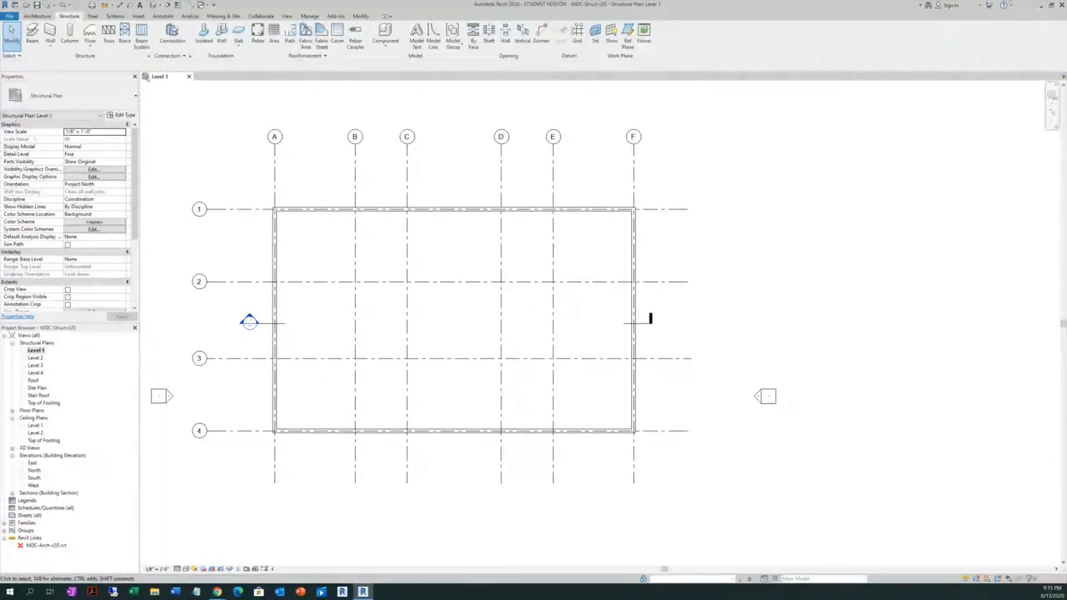
Start loading a family and browse the Libraries folder to US Imperial, Structural Columns, Steel
{"action": "left_click", "coordinate": [139, 16]}
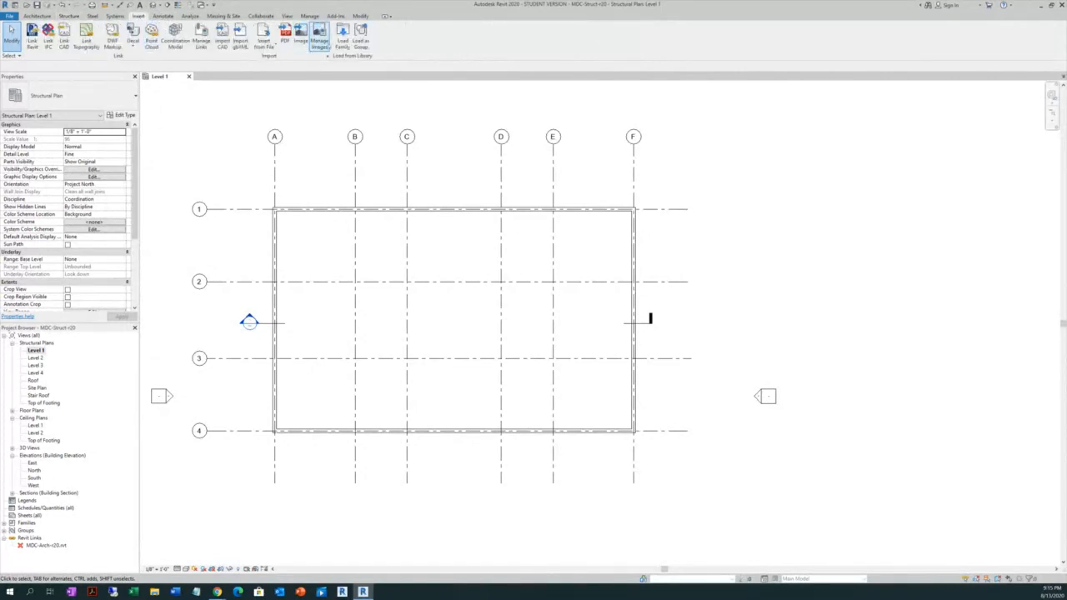
{"action": "left_click", "coordinate": [341, 40]}
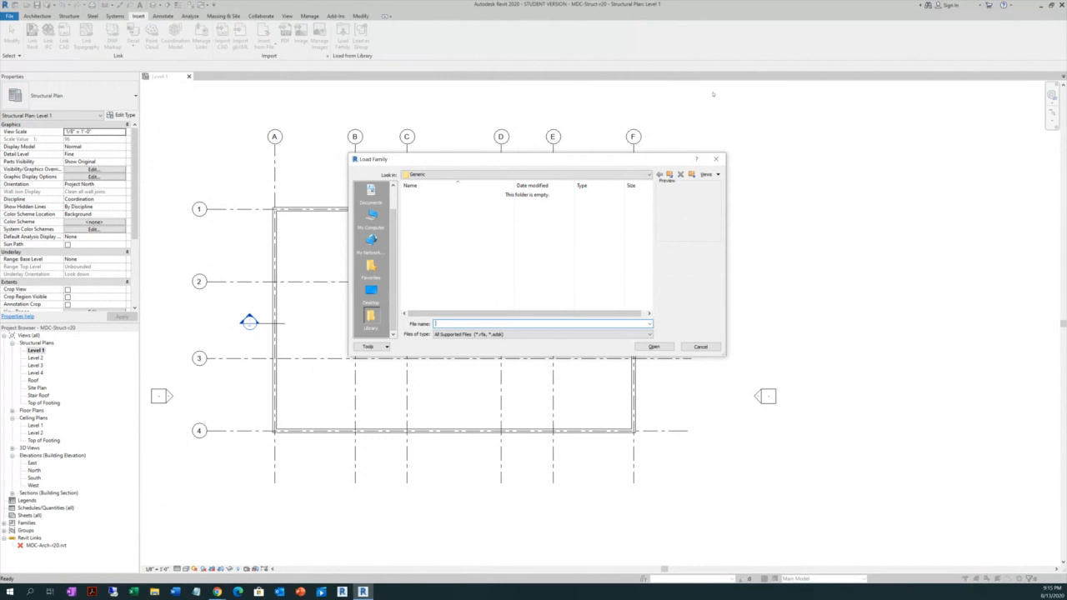
{"action": "left_click", "coordinate": [649, 174]}
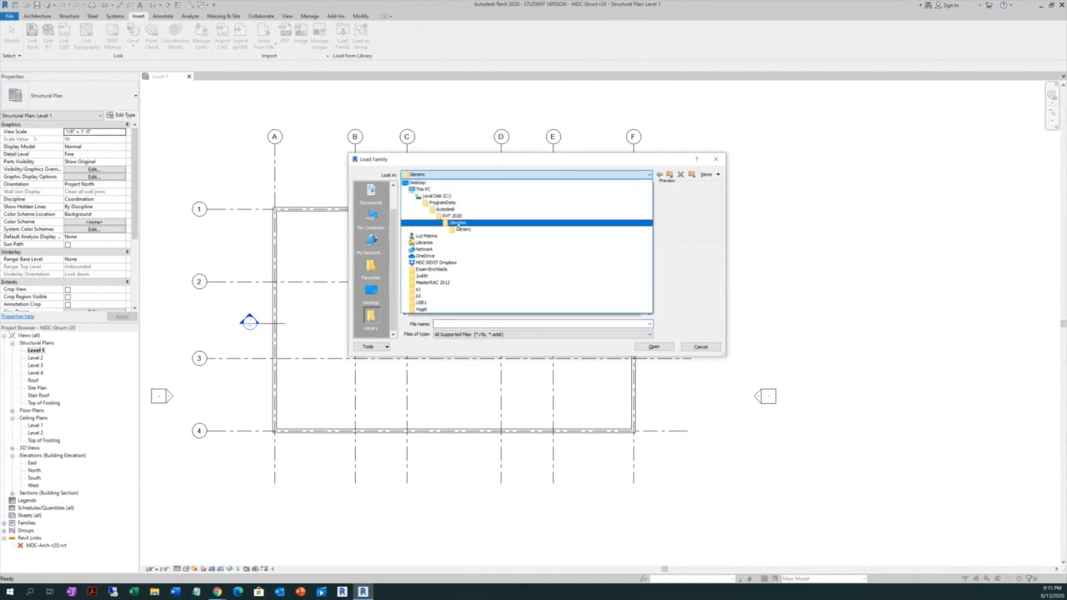
{"action": "left_click", "coordinate": [457, 223]}
{"action": "double_click", "coordinate": [424, 203]}
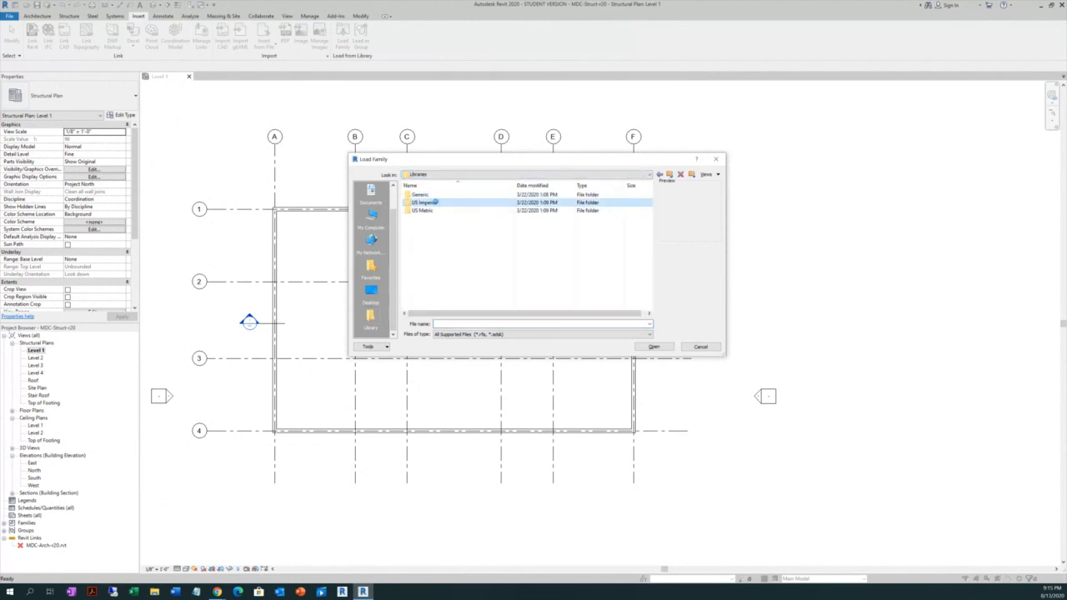
{"action": "scroll", "coordinate": [467, 252], "scroll_direction": "down", "scroll_amount": 5}
{"action": "scroll", "coordinate": [466, 251], "scroll_direction": "down", "scroll_amount": 4}
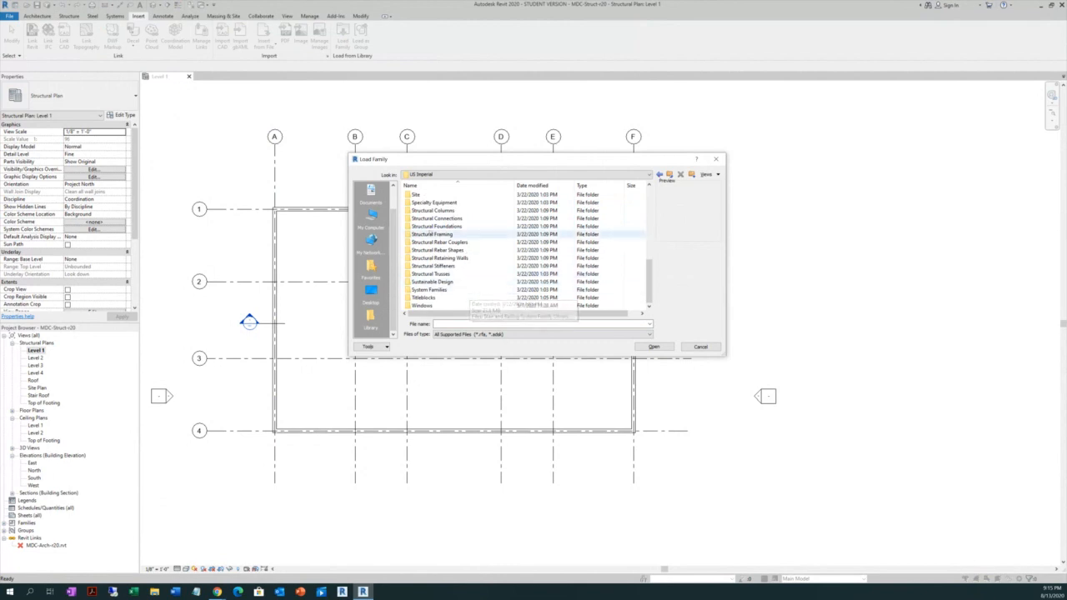
{"action": "left_click", "coordinate": [425, 212]}
{"action": "double_click", "coordinate": [423, 211]}
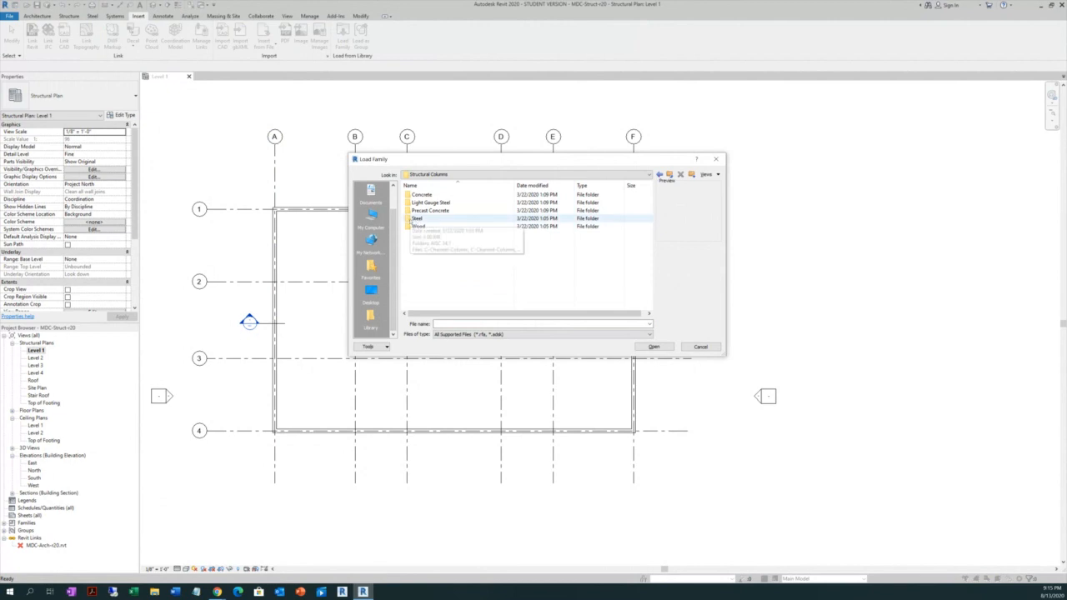
{"action": "left_click", "coordinate": [411, 218]}
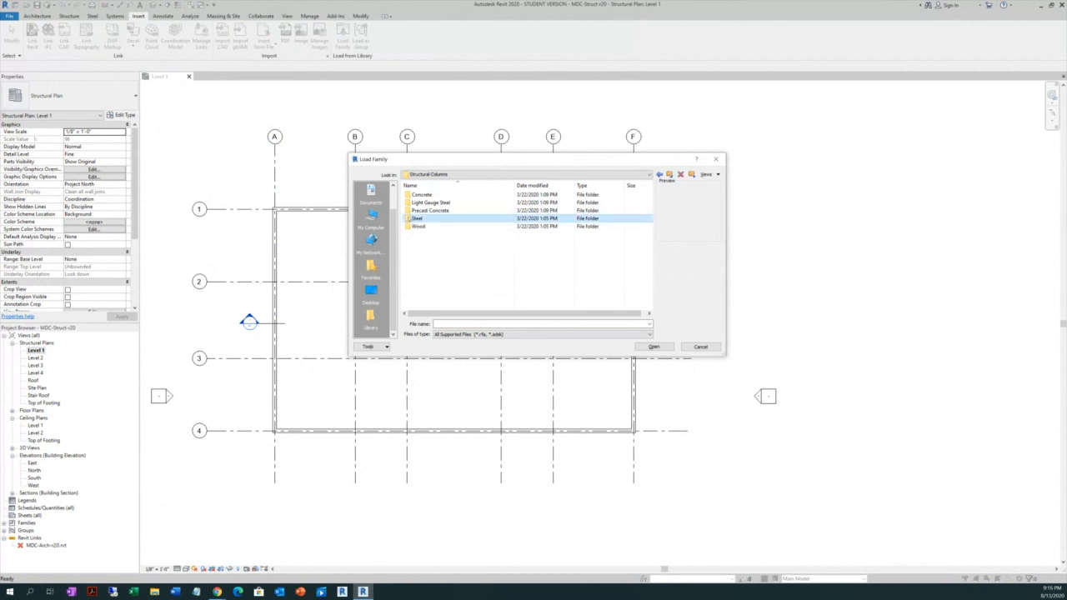
{"action": "double_click", "coordinate": [411, 218]}
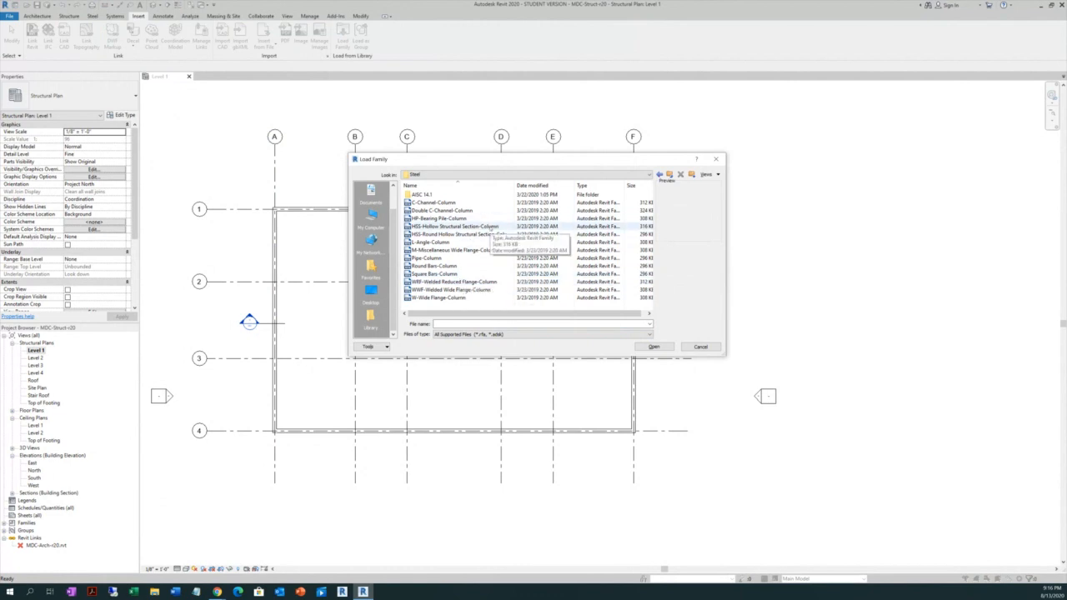
Load the HSS-Hollow Structural Section-Column family with only the HSS6X6X5/8 type
{"action": "left_click", "coordinate": [497, 227]}
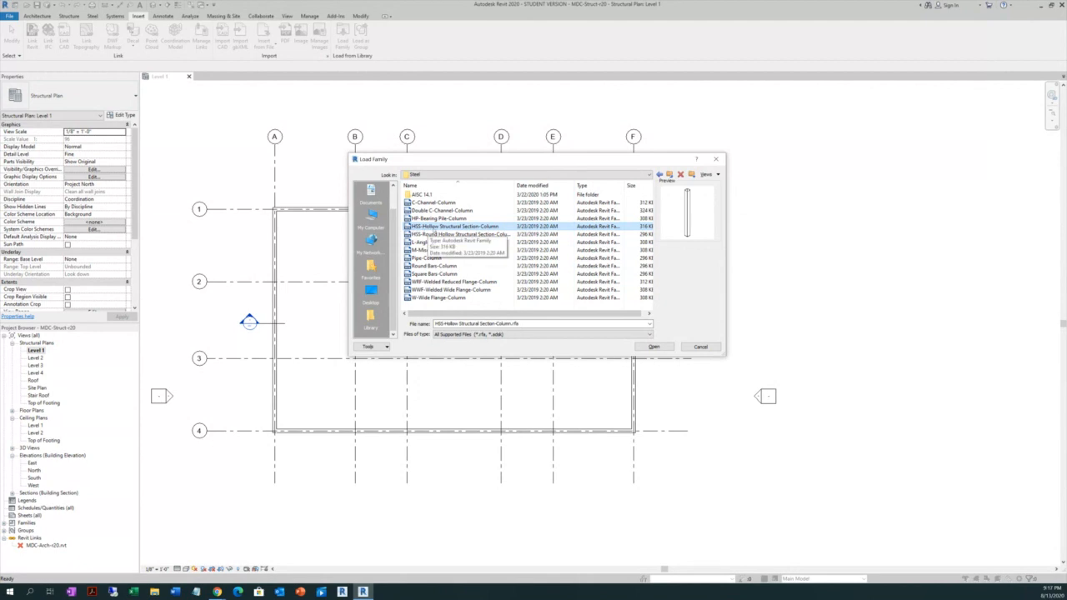
{"action": "left_click", "coordinate": [653, 346]}
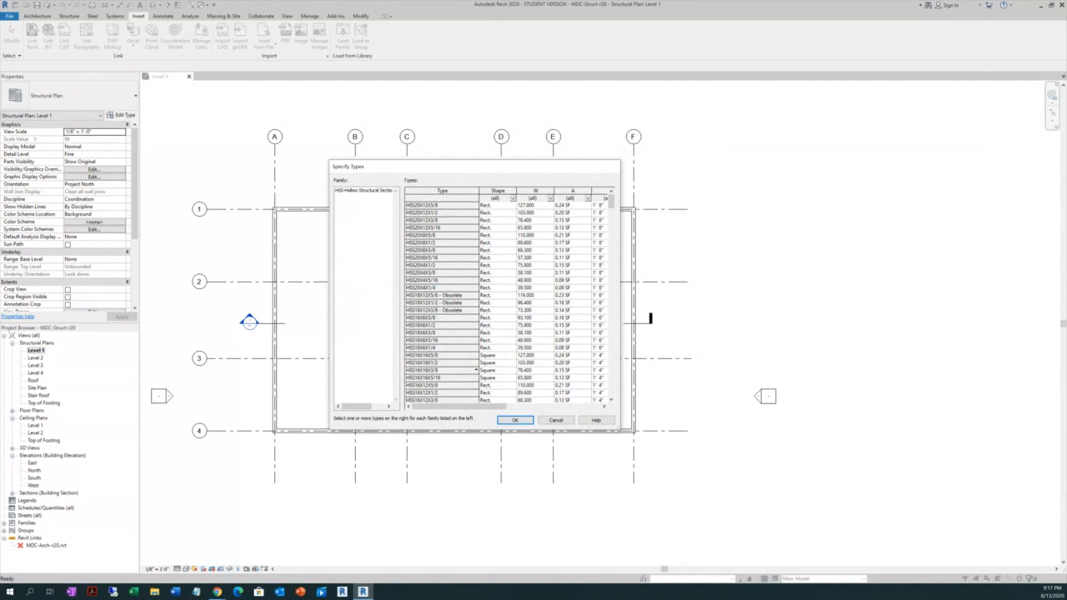
{"action": "scroll", "coordinate": [475, 369], "scroll_direction": "down", "scroll_amount": 15}
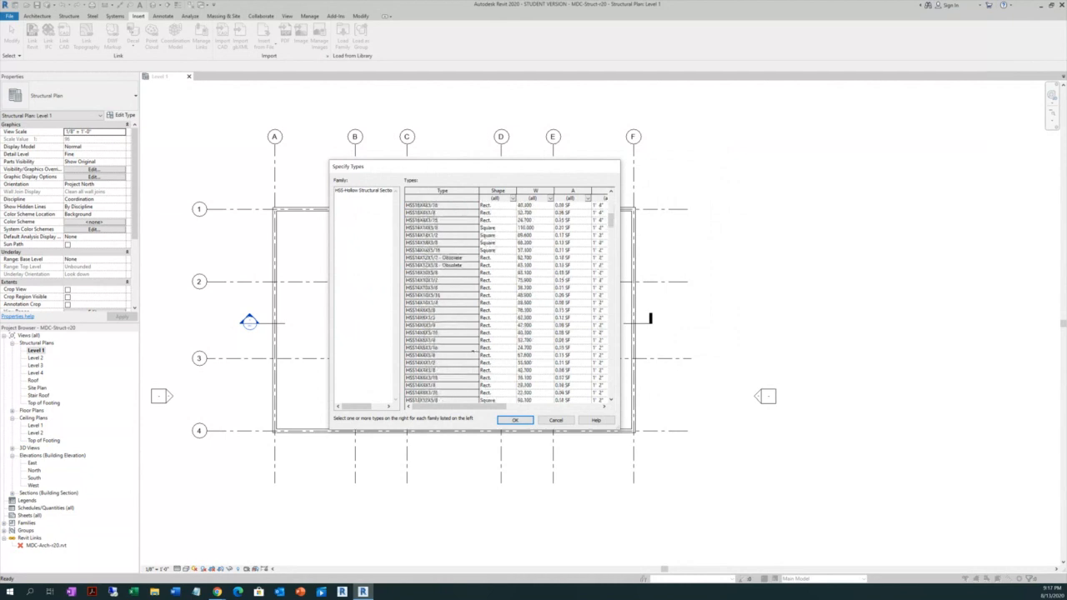
{"action": "scroll", "coordinate": [474, 347], "scroll_direction": "down", "scroll_amount": 15}
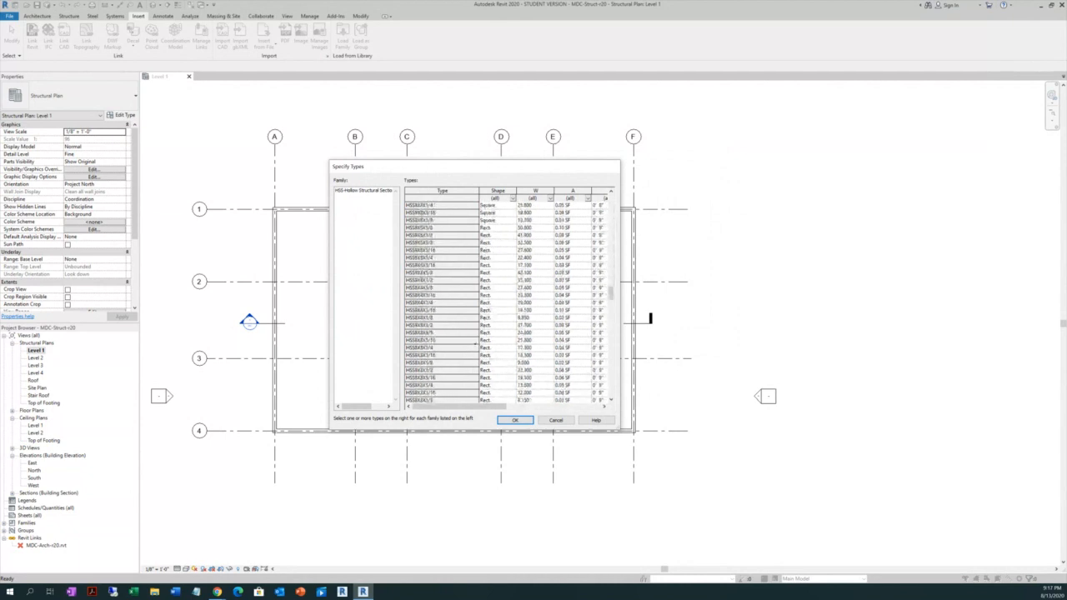
{"action": "scroll", "coordinate": [478, 342], "scroll_direction": "down", "scroll_amount": 2}
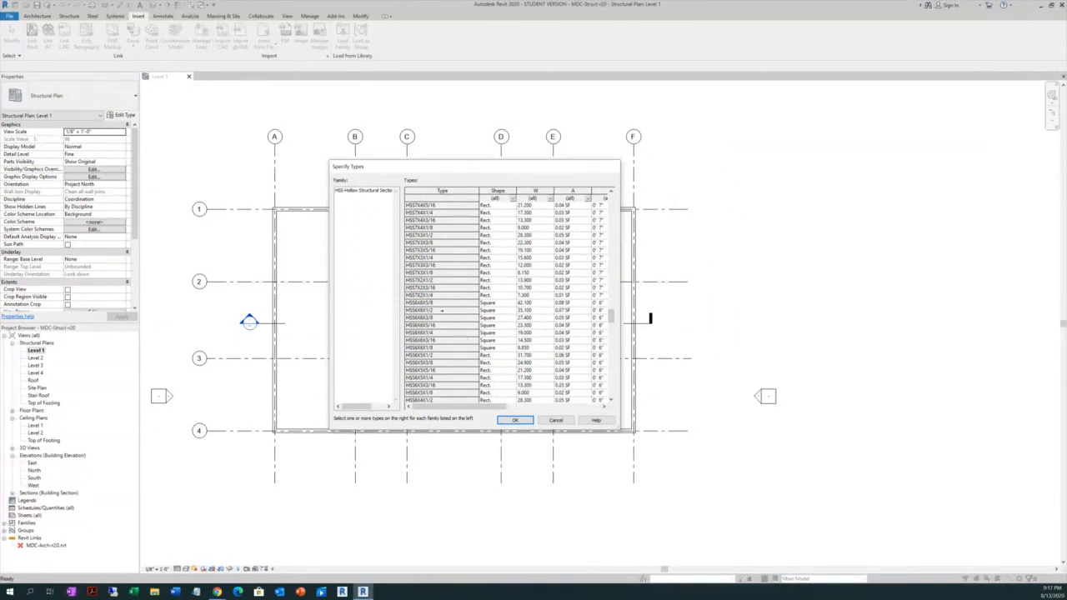
{"action": "left_click", "coordinate": [430, 303]}
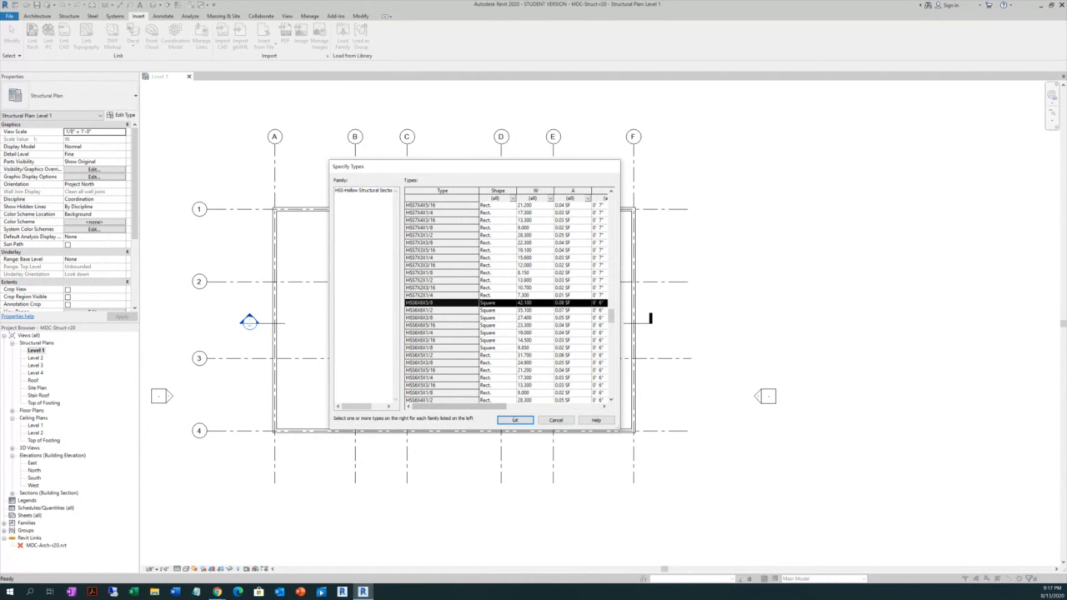
{"action": "left_click", "coordinate": [514, 419]}
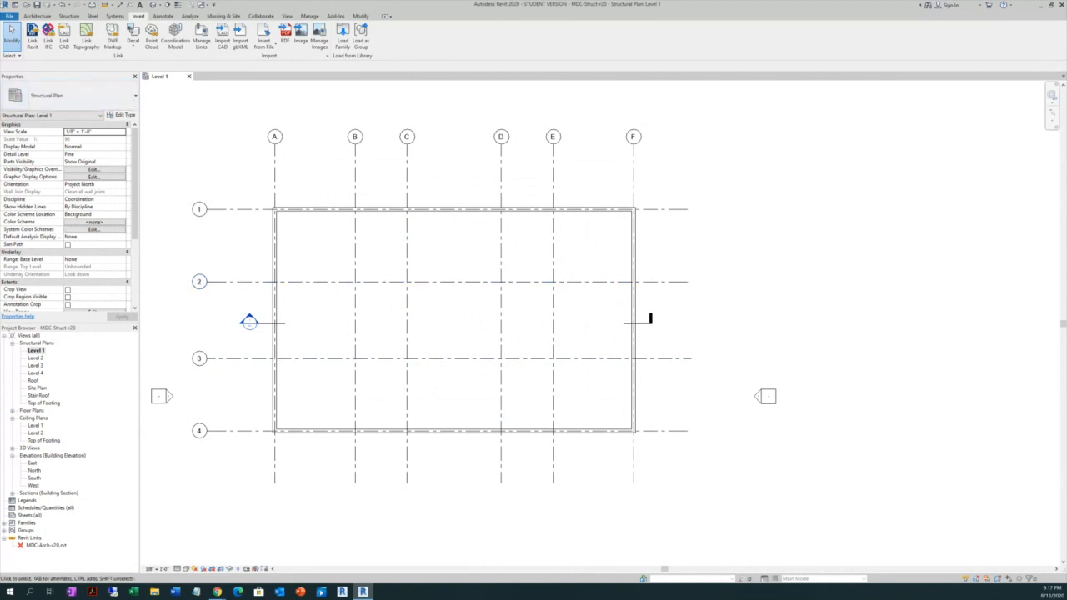
Start a vertical structural column of type HSS6X6X5/8, set by Height up to Level 2
{"action": "left_click", "coordinate": [70, 16]}
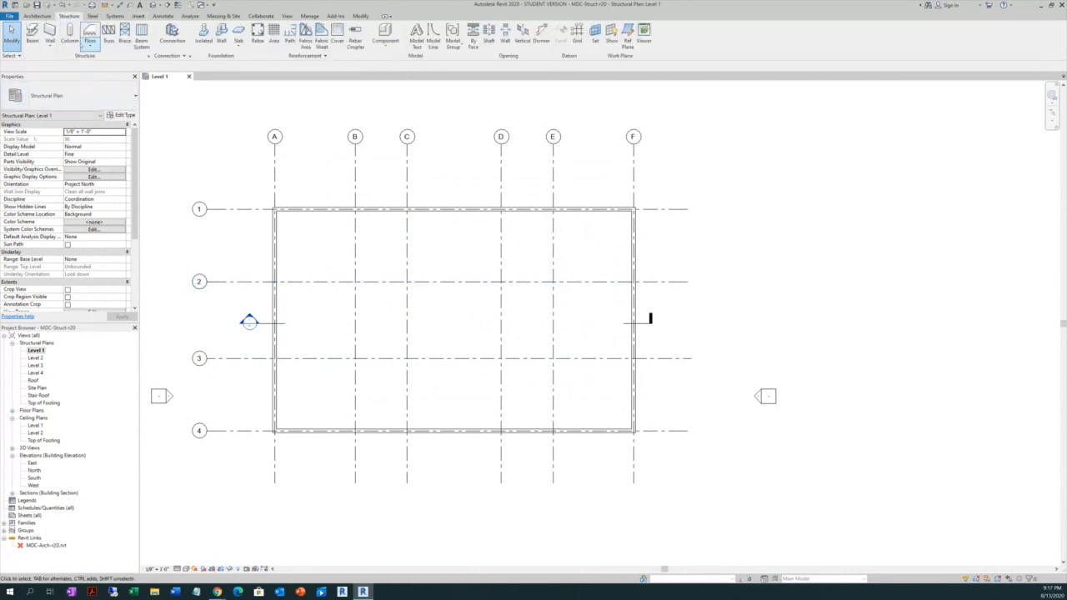
{"action": "left_click", "coordinate": [69, 33]}
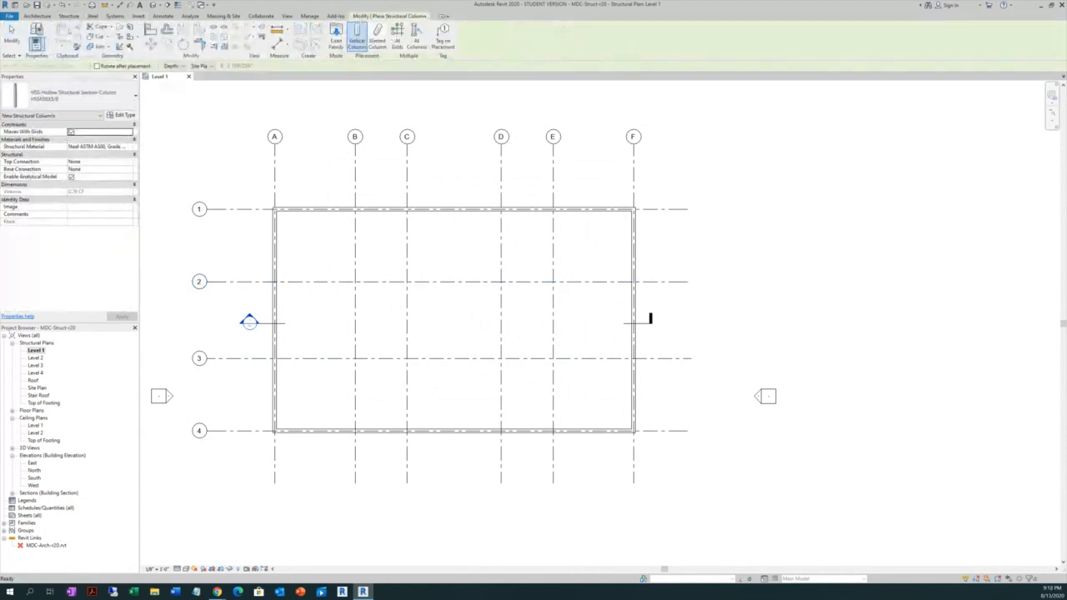
{"action": "left_click", "coordinate": [70, 16]}
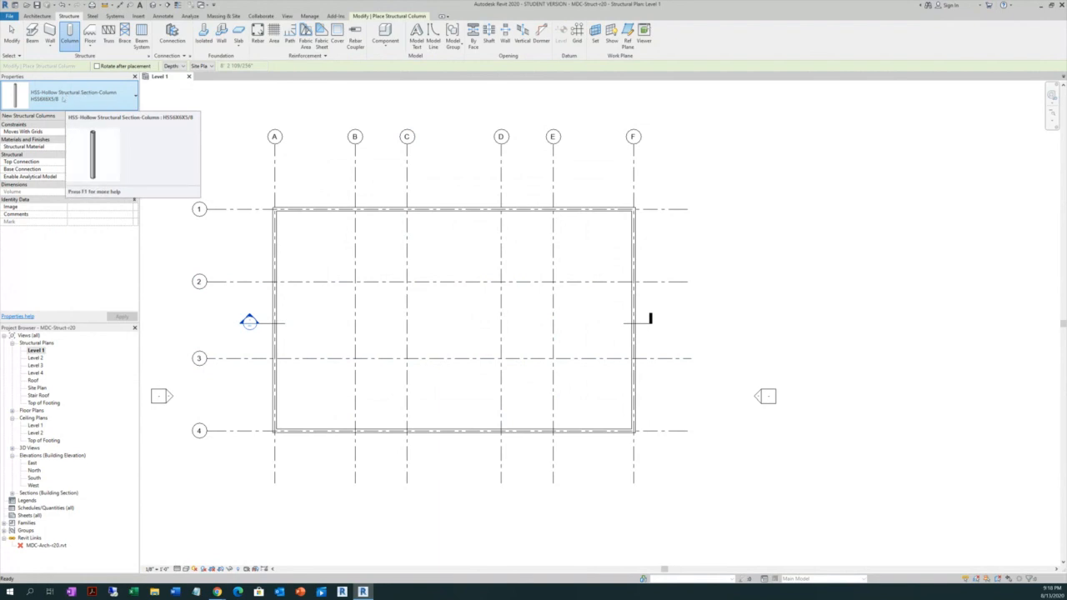
{"action": "left_click", "coordinate": [63, 98]}
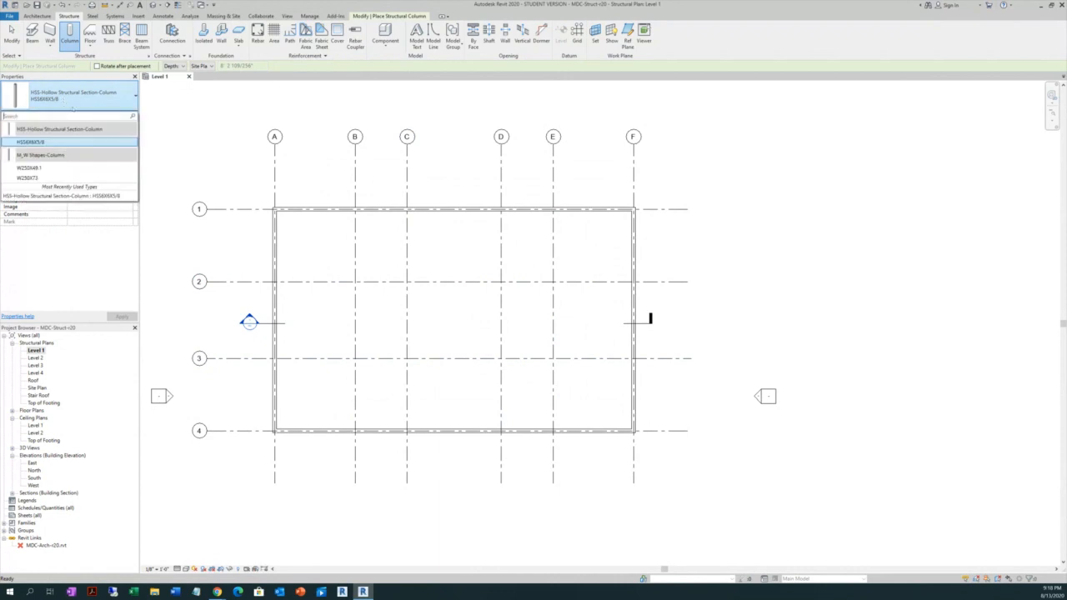
{"action": "left_click", "coordinate": [99, 98]}
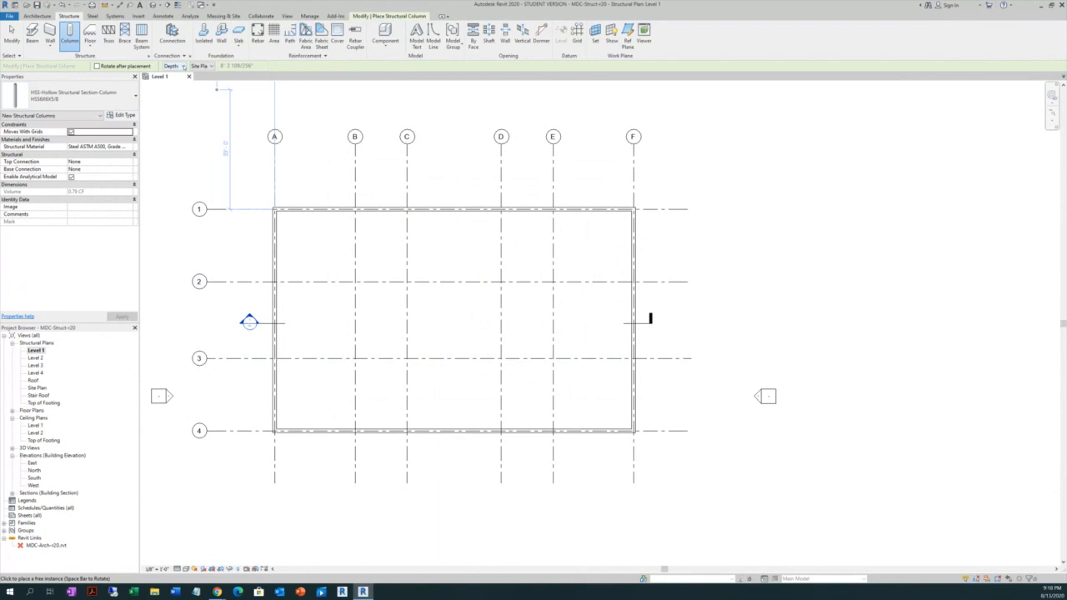
{"action": "left_click", "coordinate": [178, 66]}
{"action": "left_click", "coordinate": [173, 82]}
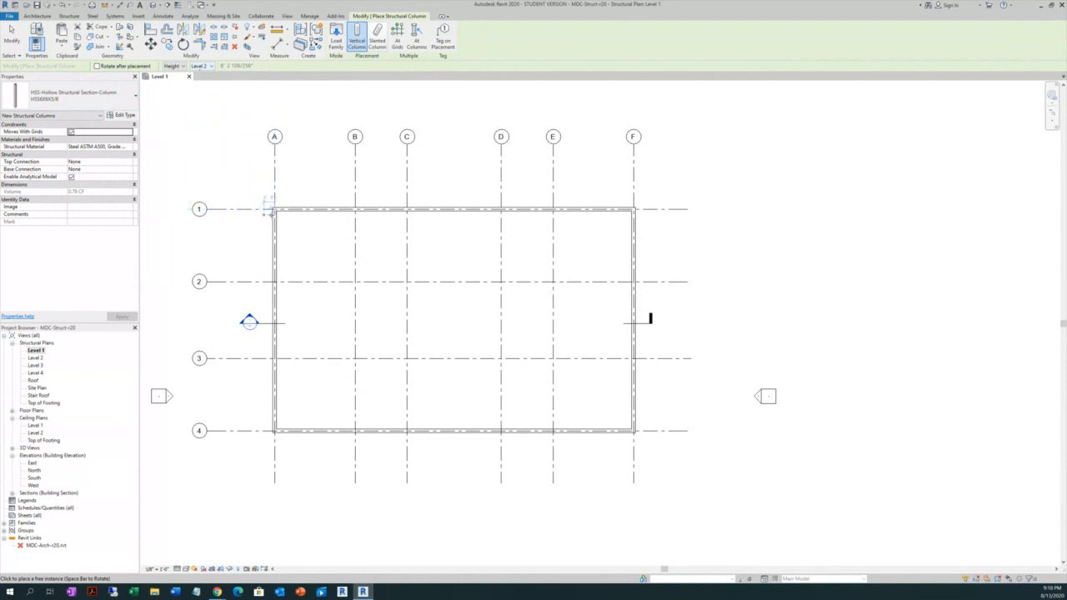
Place an HSS6X6X5/8 structural column at the intersection of grids A and 1, and end the column command
{"action": "scroll", "coordinate": [275, 208], "scroll_direction": "up", "scroll_amount": 5}
{"action": "scroll", "coordinate": [277, 207], "scroll_direction": "up", "scroll_amount": 3}
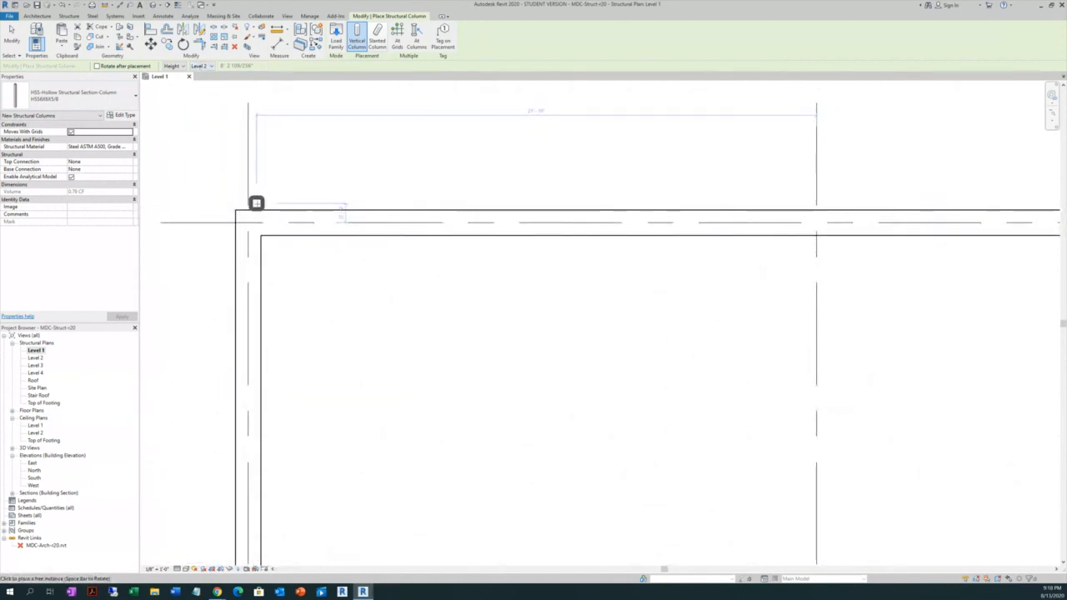
{"action": "scroll", "coordinate": [257, 203], "scroll_direction": "down", "scroll_amount": 1}
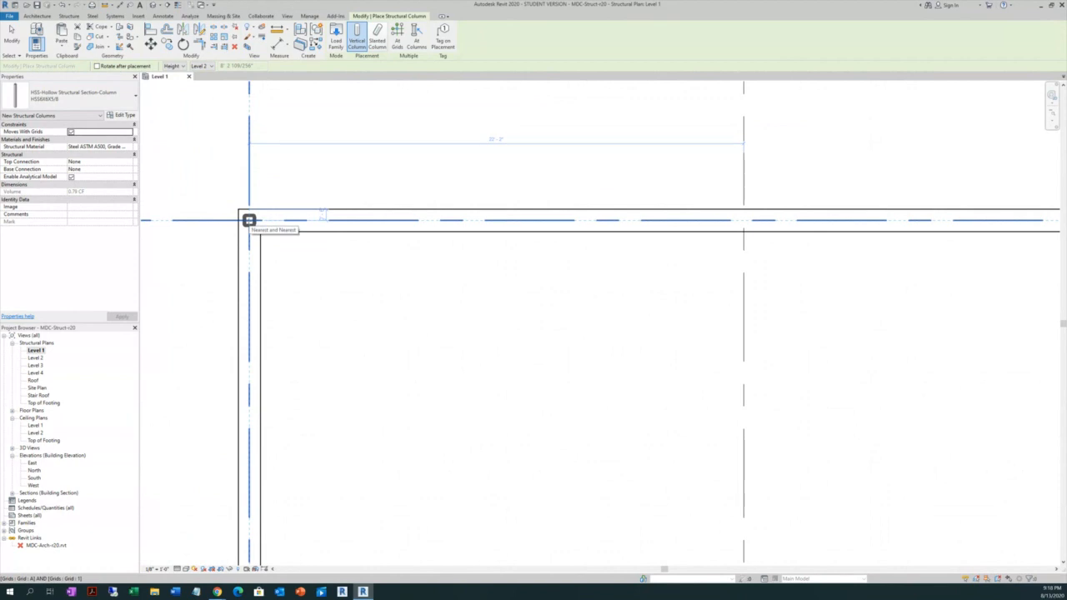
{"action": "left_click", "coordinate": [249, 220]}
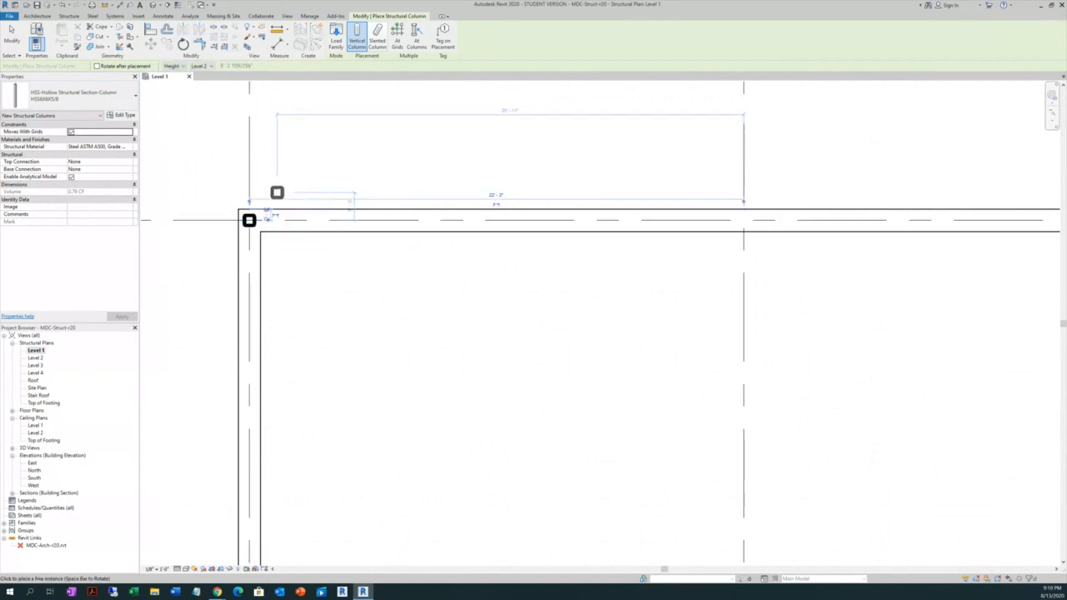
{"action": "right_click", "coordinate": [278, 188]}
{"action": "left_click", "coordinate": [300, 191]}
{"action": "right_click", "coordinate": [298, 185]}
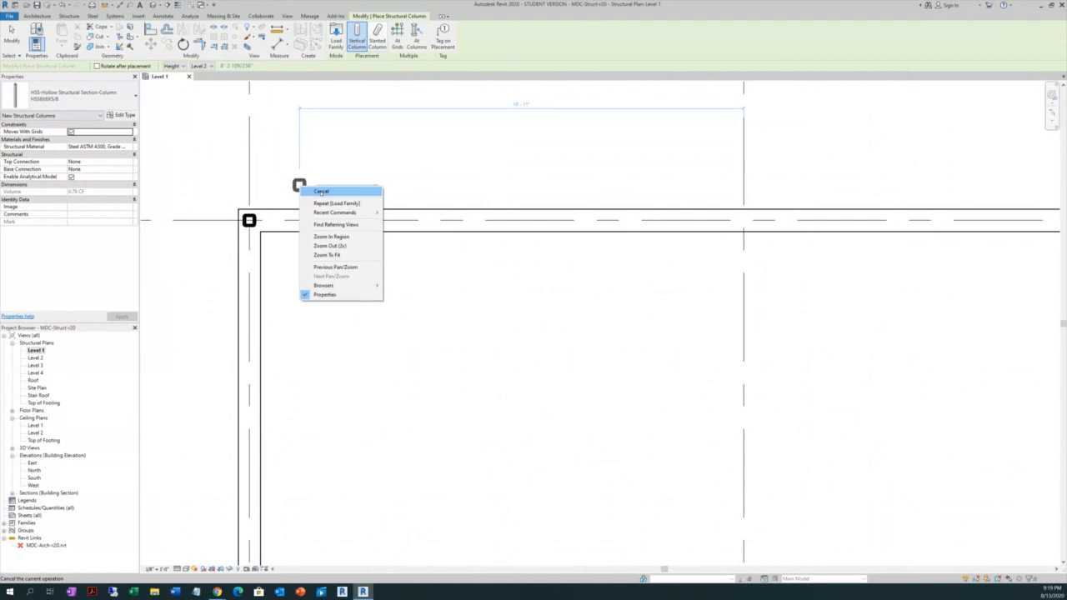
{"action": "left_click", "coordinate": [315, 192]}
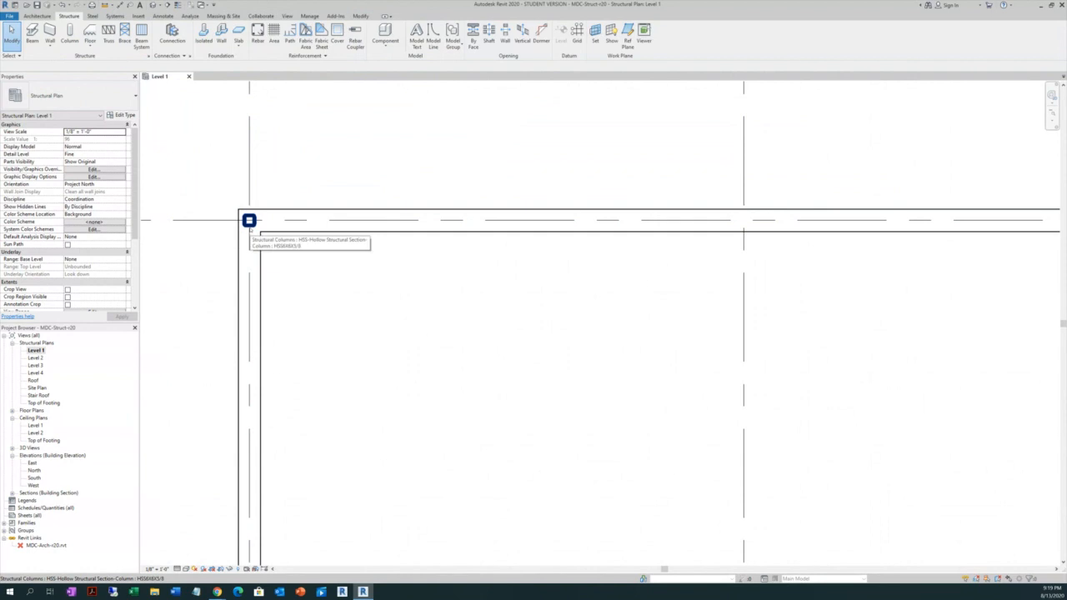
Open the family of the column at A-1 for editing and save it as HSS-Hollow Structural Section-Column.rfa in C:, MDC, Revit-Level 2, Student
{"action": "left_click", "coordinate": [249, 222]}
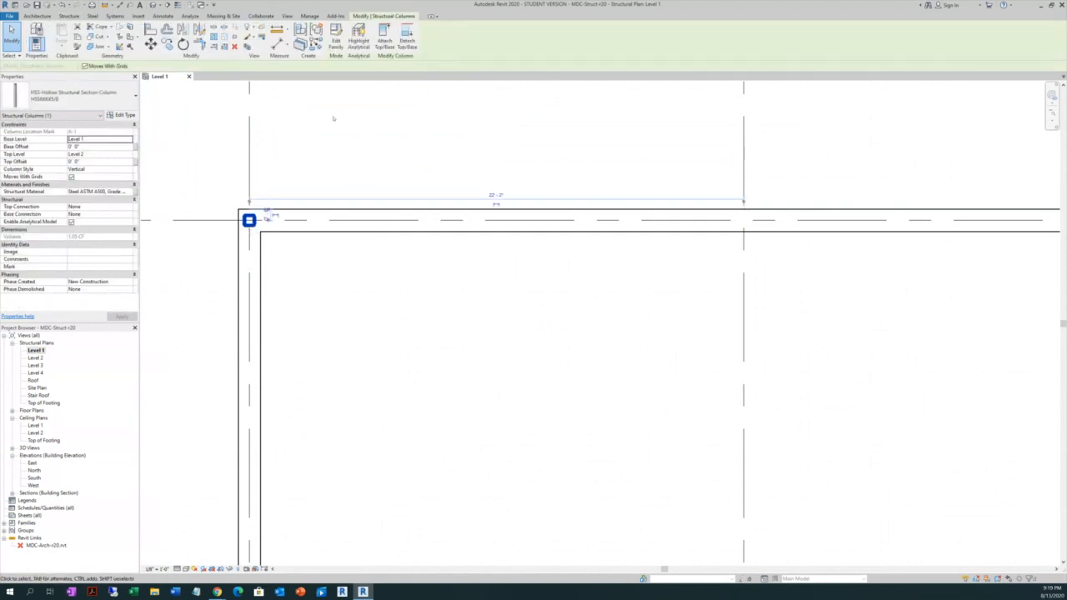
{"action": "left_click", "coordinate": [337, 43]}
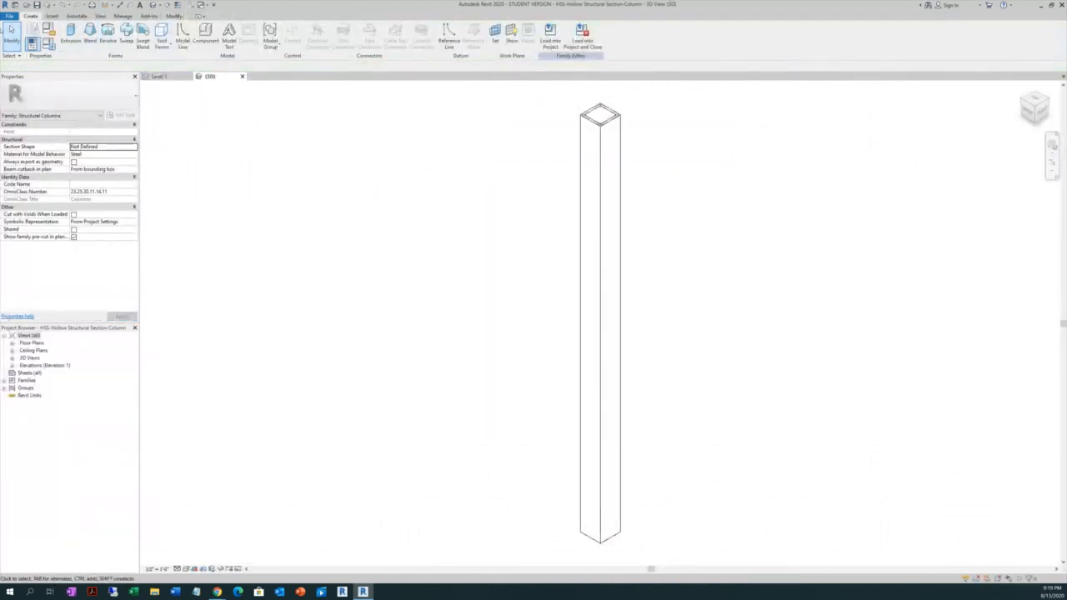
{"action": "left_click", "coordinate": [8, 16]}
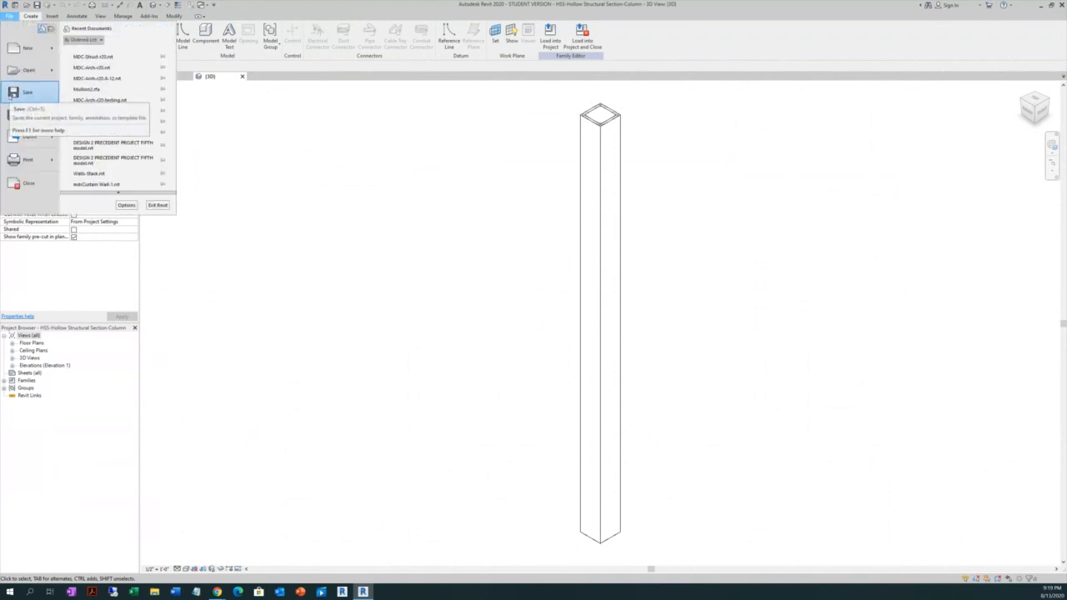
{"action": "mouse_move", "coordinate": [29, 115]}
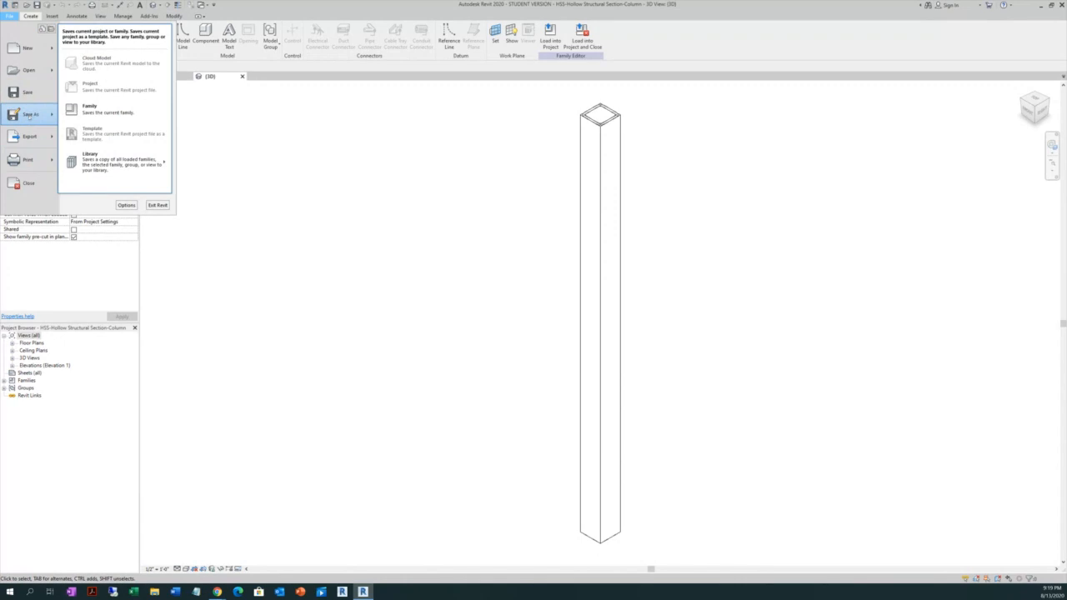
{"action": "left_click", "coordinate": [89, 108]}
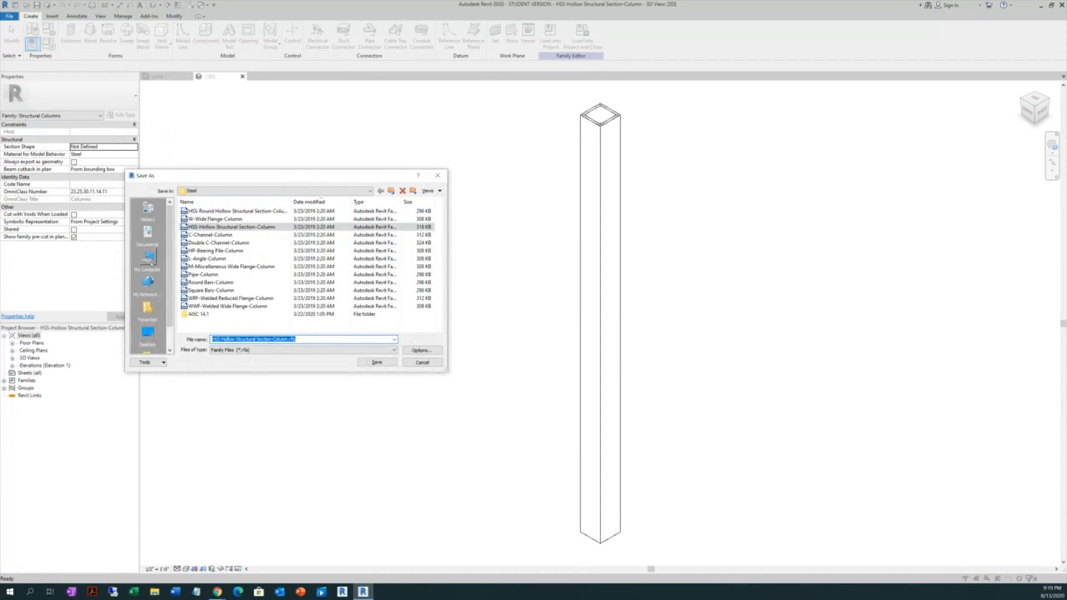
{"action": "left_click", "coordinate": [149, 259]}
{"action": "double_click", "coordinate": [202, 287]}
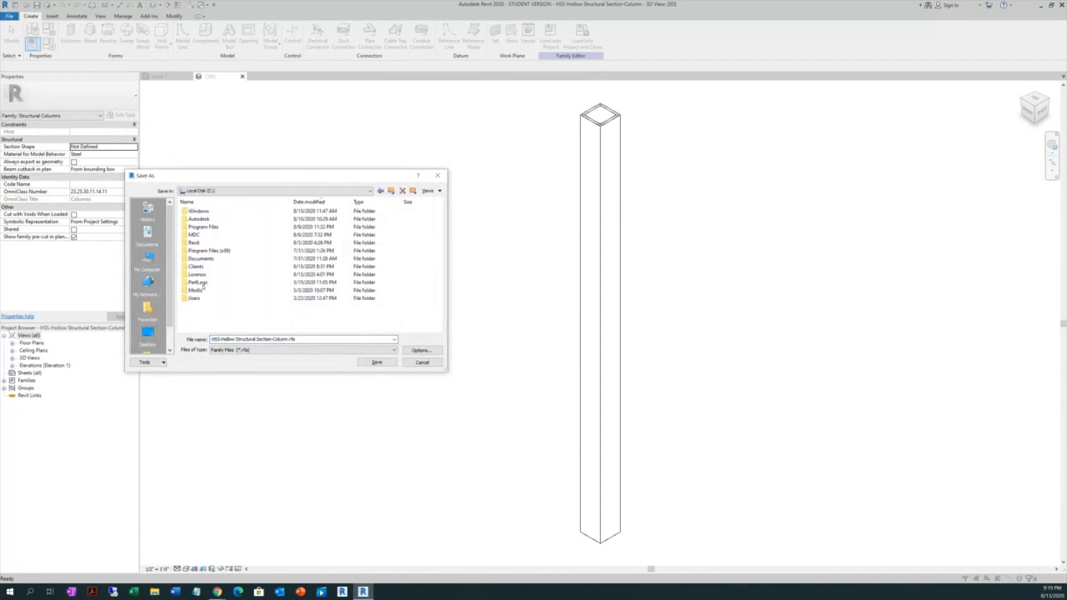
{"action": "double_click", "coordinate": [199, 235]}
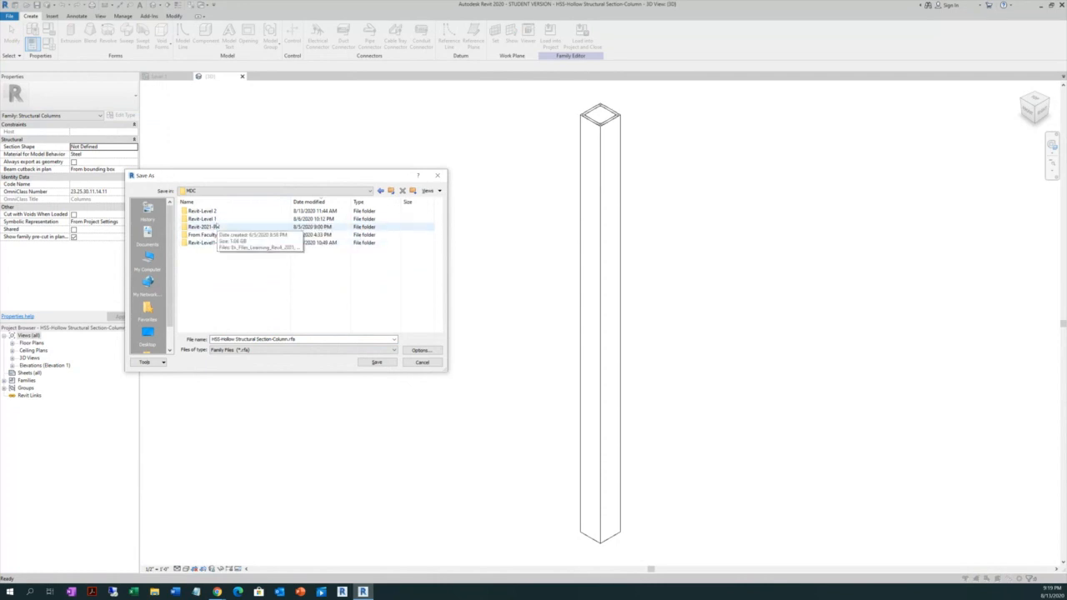
{"action": "double_click", "coordinate": [202, 210]}
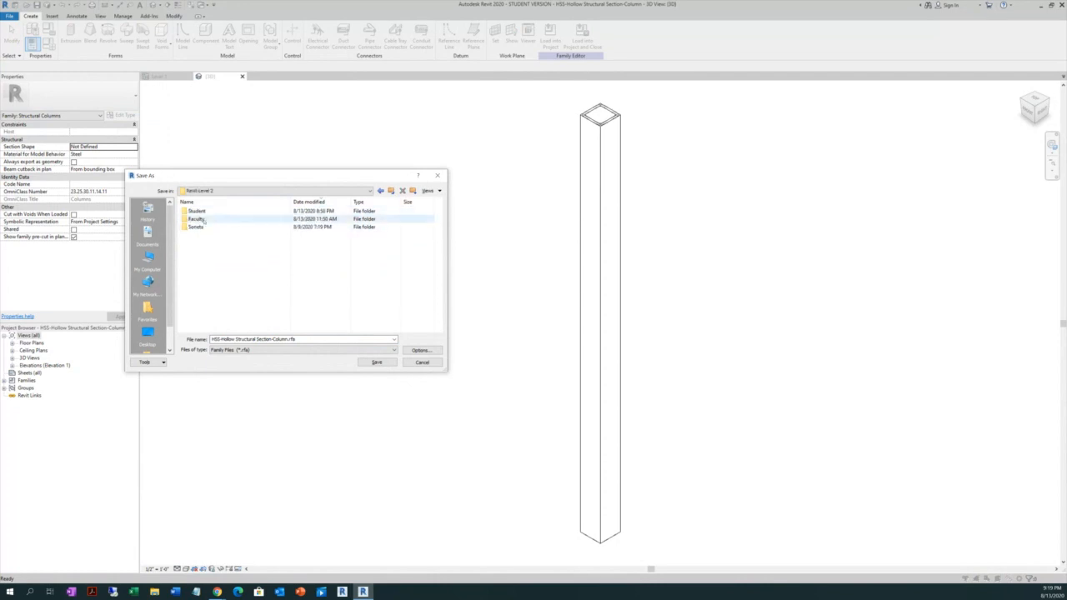
{"action": "double_click", "coordinate": [204, 211]}
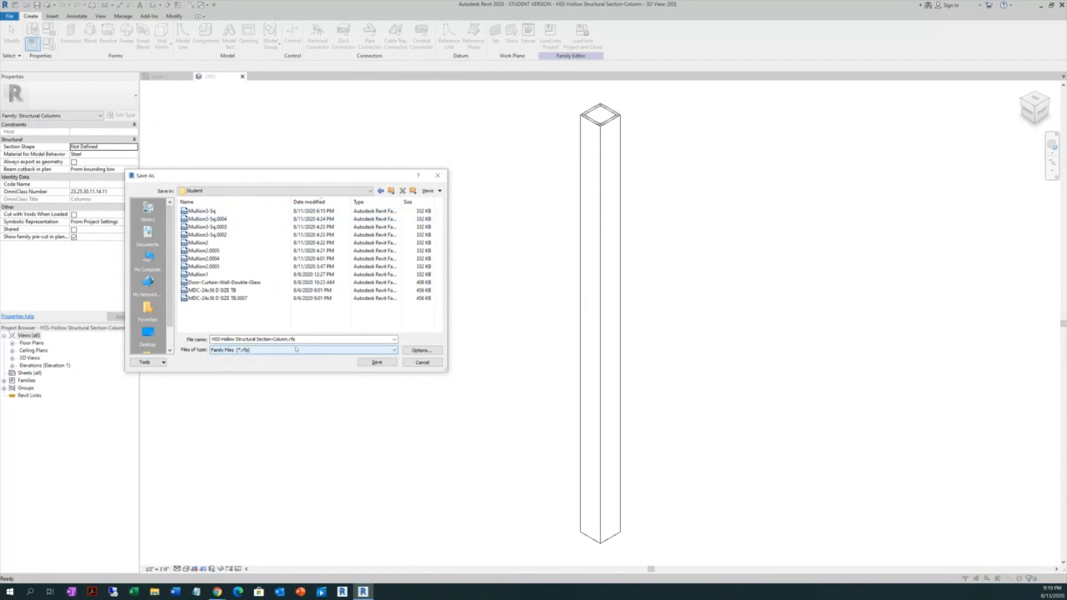
{"action": "left_click", "coordinate": [377, 363]}
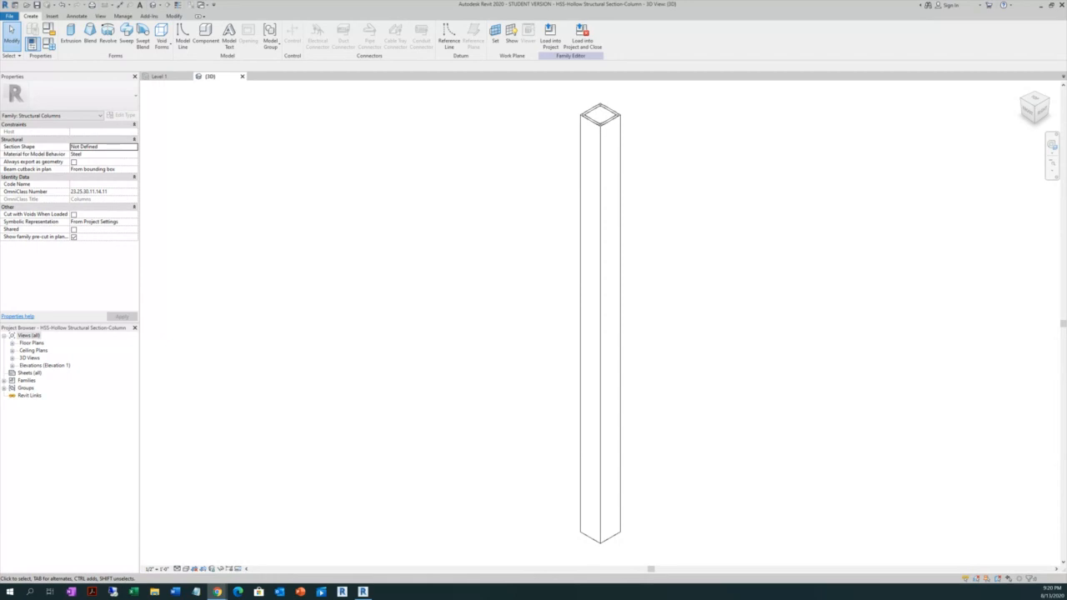
Close the column family's 3D view to return to the Level 1 plan, and save the structural project
{"action": "left_click", "coordinate": [398, 409]}
{"action": "left_click", "coordinate": [242, 76]}
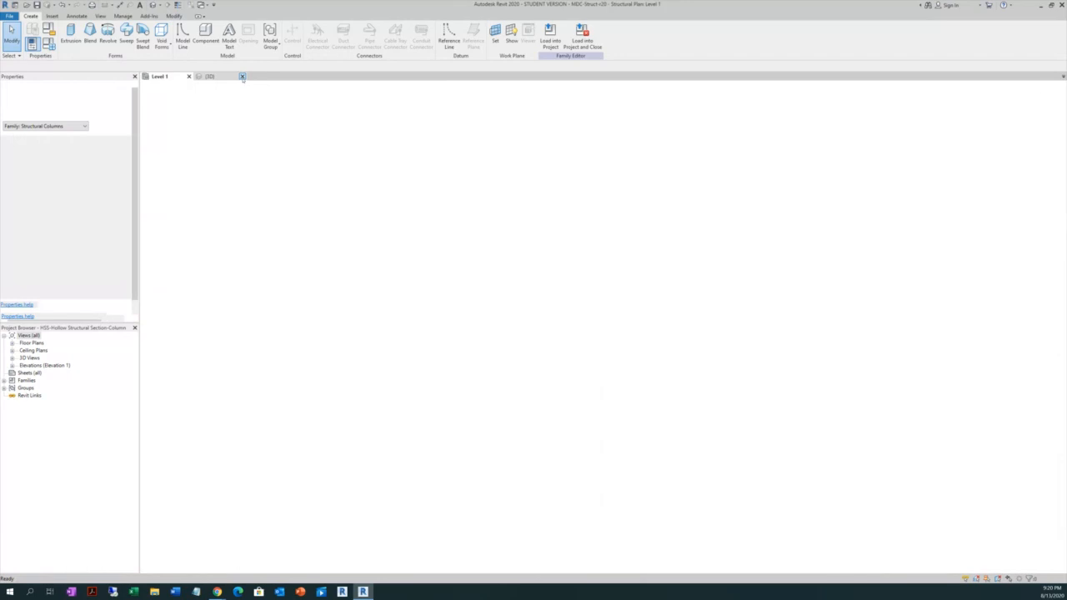
{"action": "scroll", "coordinate": [216, 291], "scroll_direction": "down", "scroll_amount": 5}
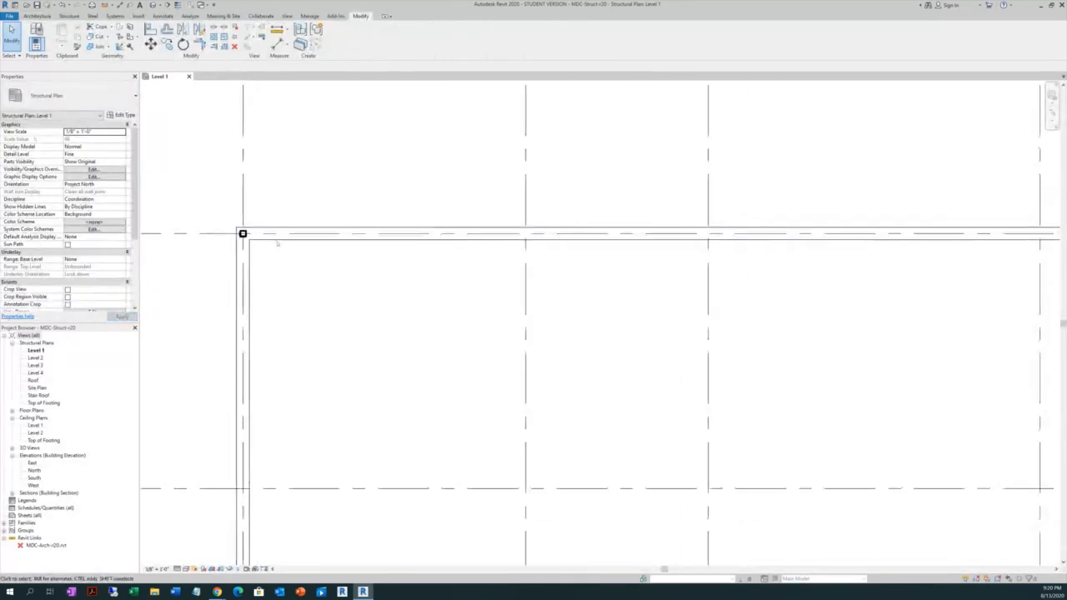
{"action": "scroll", "coordinate": [249, 286], "scroll_direction": "up", "scroll_amount": 1}
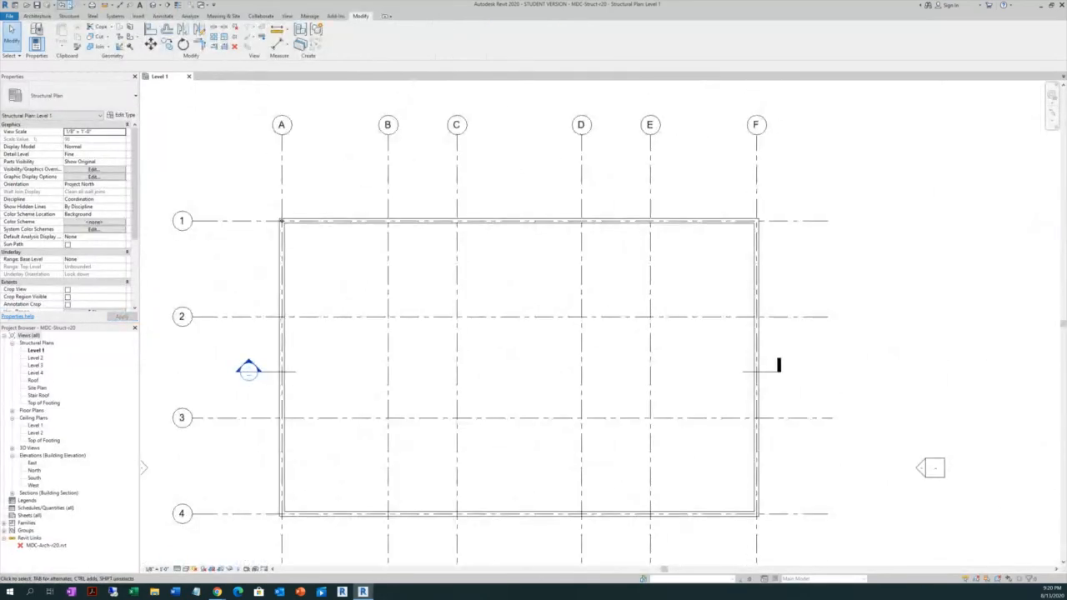
{"action": "left_click", "coordinate": [37, 5]}
Place vertical HSS6X6X5/8 structural columns with Height up to Level 2 at grid intersections B-1 and B-2
{"action": "scroll", "coordinate": [237, 202], "scroll_direction": "up", "scroll_amount": 1}
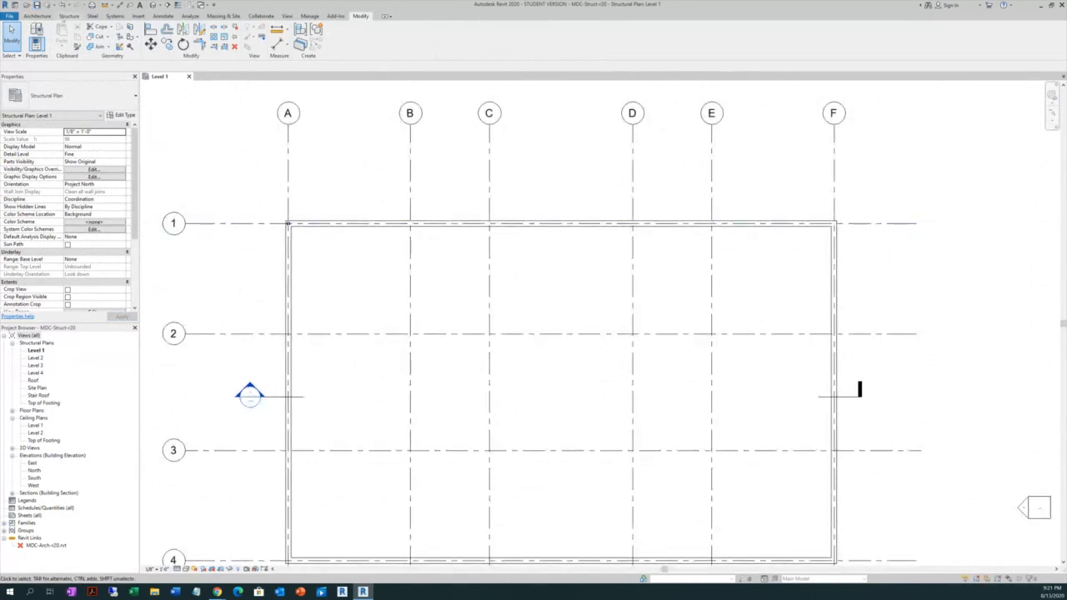
{"action": "left_click", "coordinate": [69, 16]}
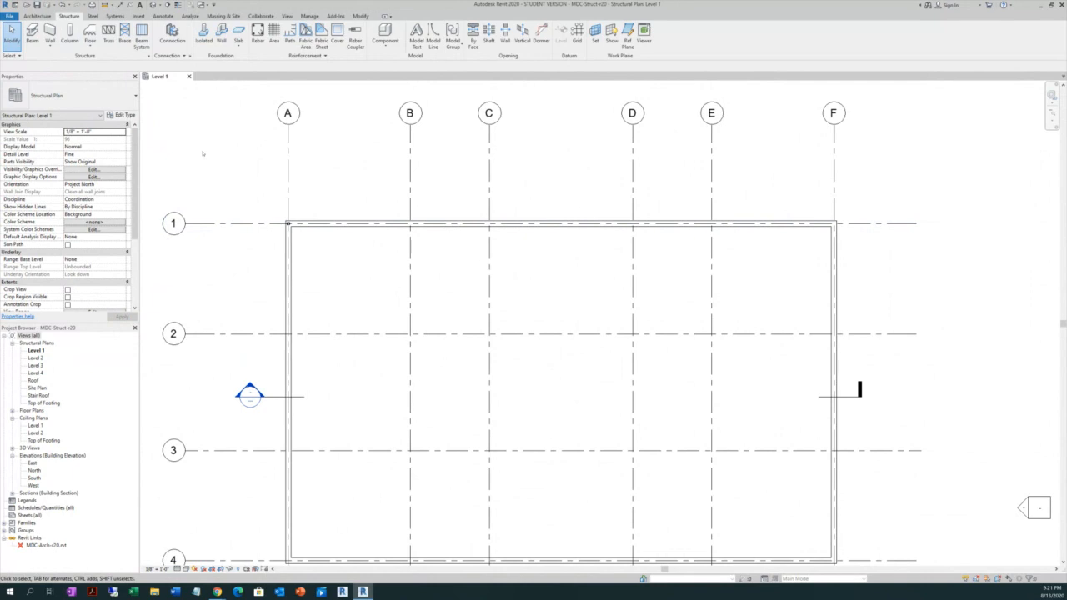
{"action": "left_click", "coordinate": [70, 35]}
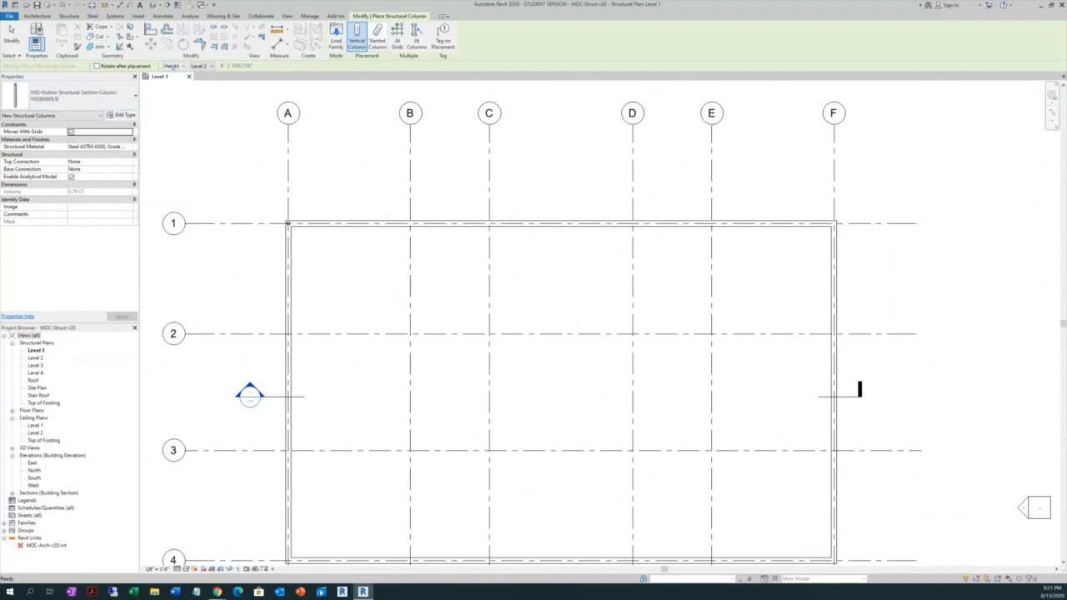
{"action": "scroll", "coordinate": [406, 224], "scroll_direction": "up", "scroll_amount": 3}
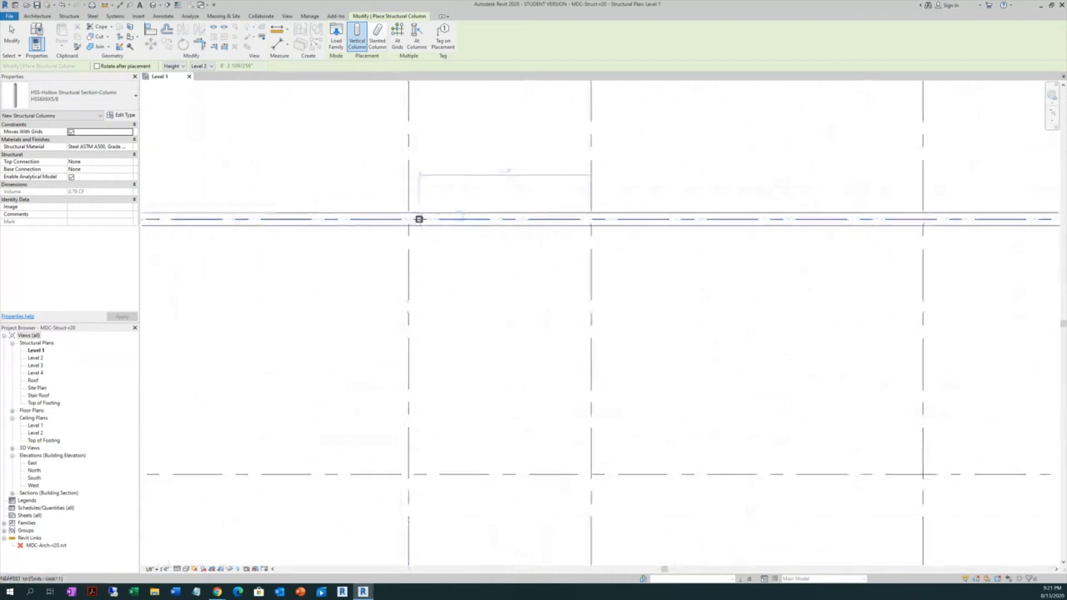
{"action": "scroll", "coordinate": [402, 222], "scroll_direction": "down", "scroll_amount": 3}
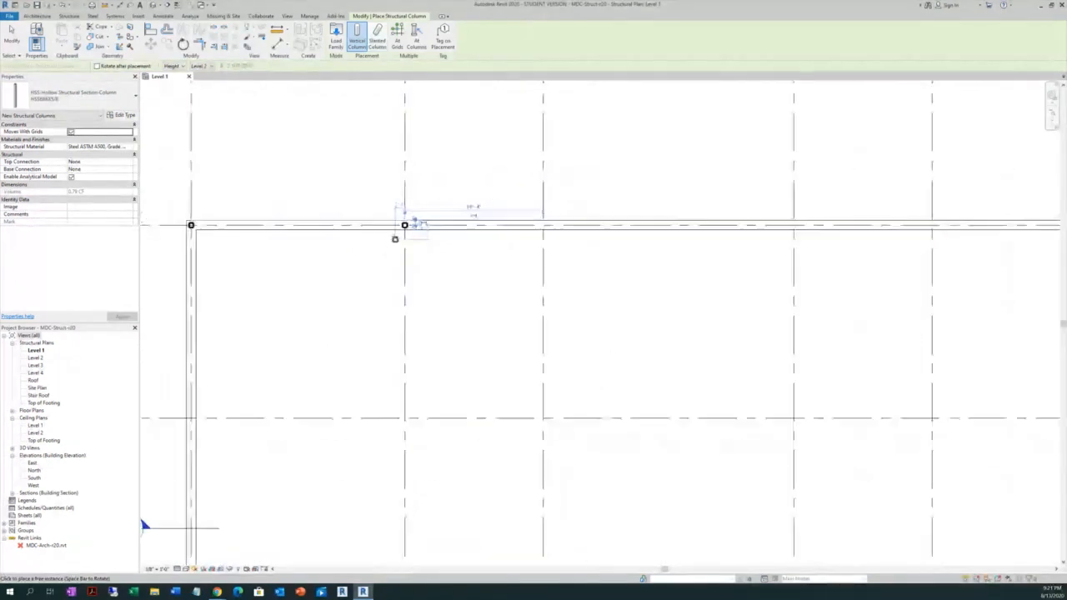
{"action": "scroll", "coordinate": [399, 226], "scroll_direction": "up", "scroll_amount": 3}
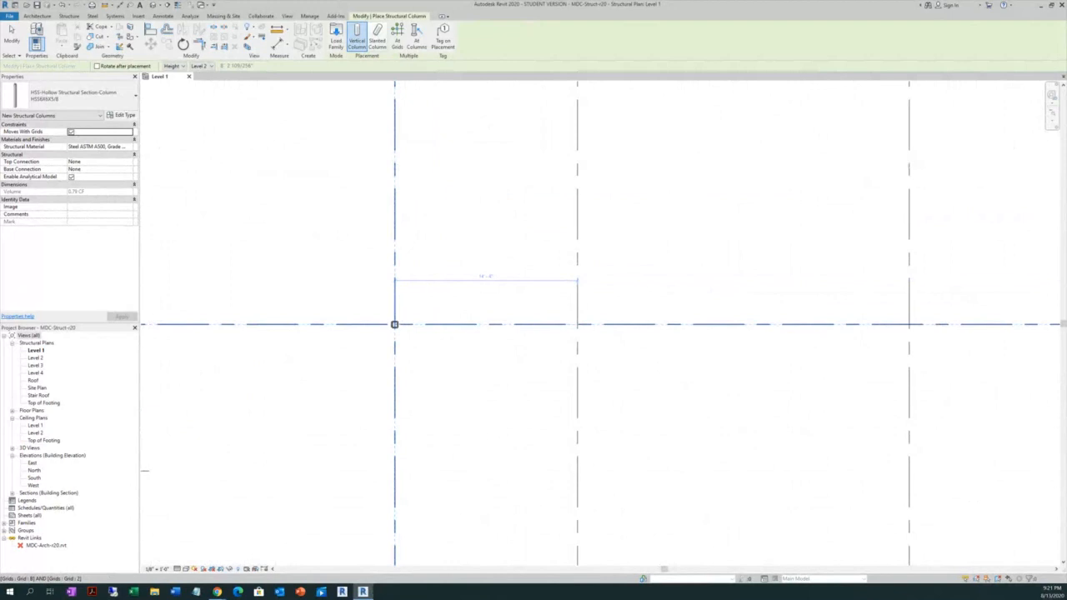
{"action": "scroll", "coordinate": [394, 324], "scroll_direction": "down", "scroll_amount": 3}
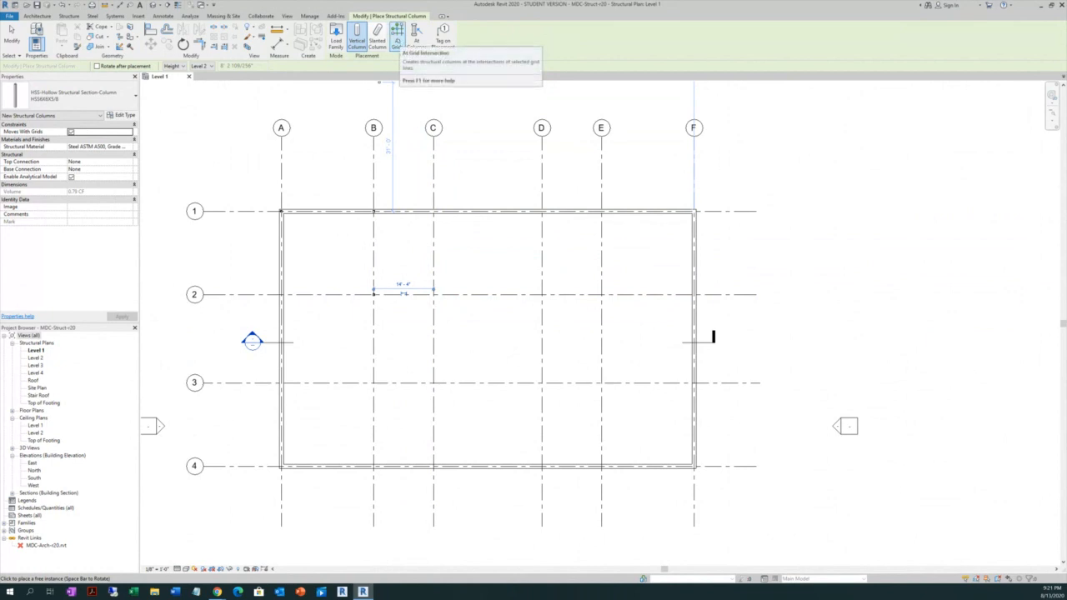
Place HSS6X6X5/8 columns at all intersections of grids A to F and 1 to 4, and view them in 3D
{"action": "left_click", "coordinate": [398, 38]}
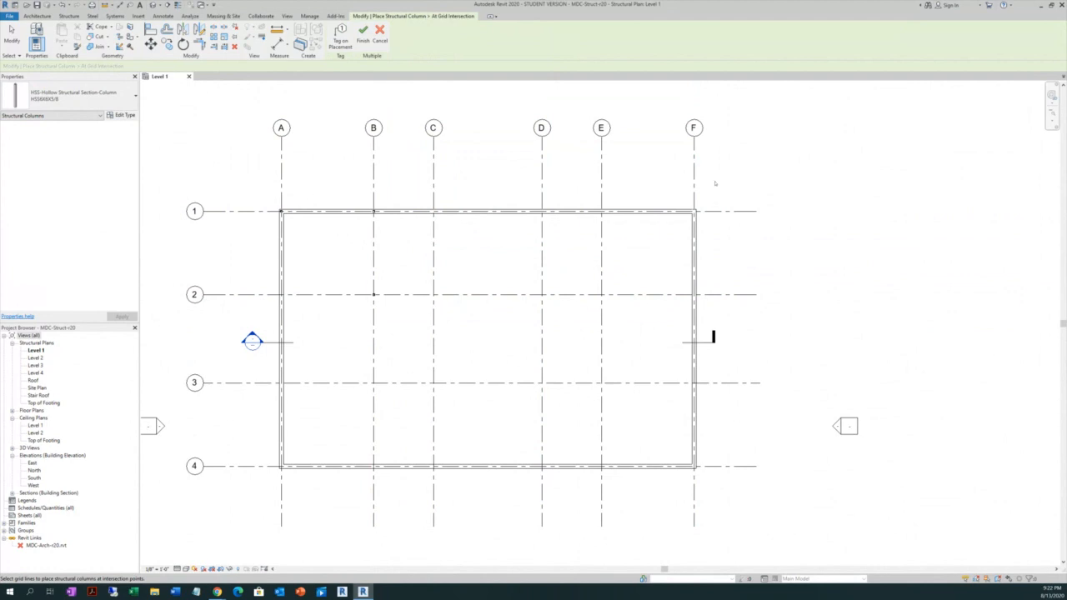
{"action": "left_click_drag", "start_coordinate": [720, 171], "coordinate": [246, 493]}
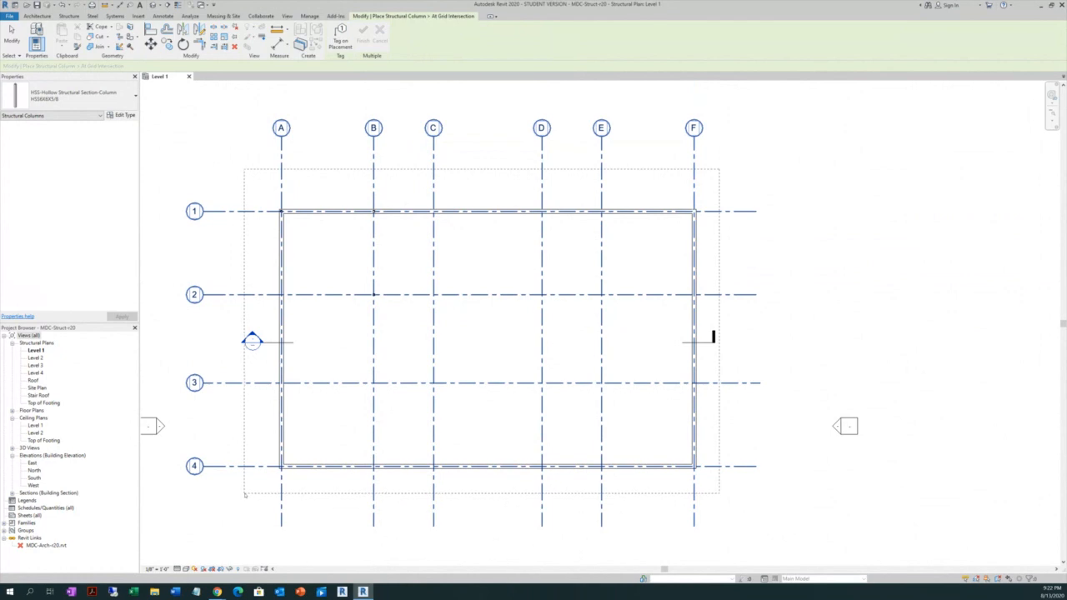
{"action": "left_click_drag", "start_coordinate": [245, 494], "coordinate": [245, 494]}
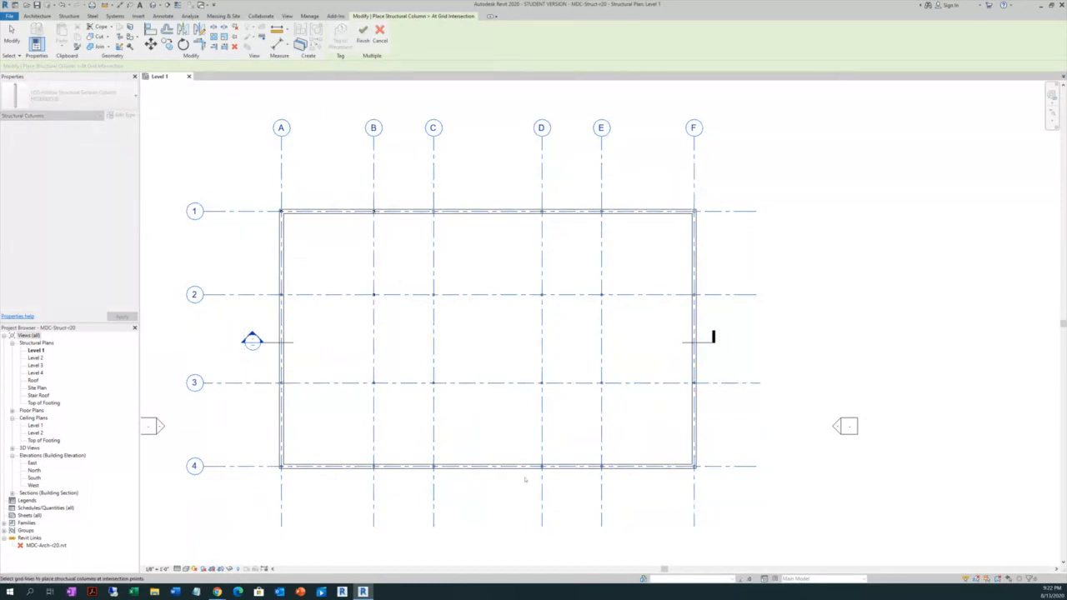
{"action": "left_click", "coordinate": [362, 35]}
{"action": "right_click", "coordinate": [316, 121]}
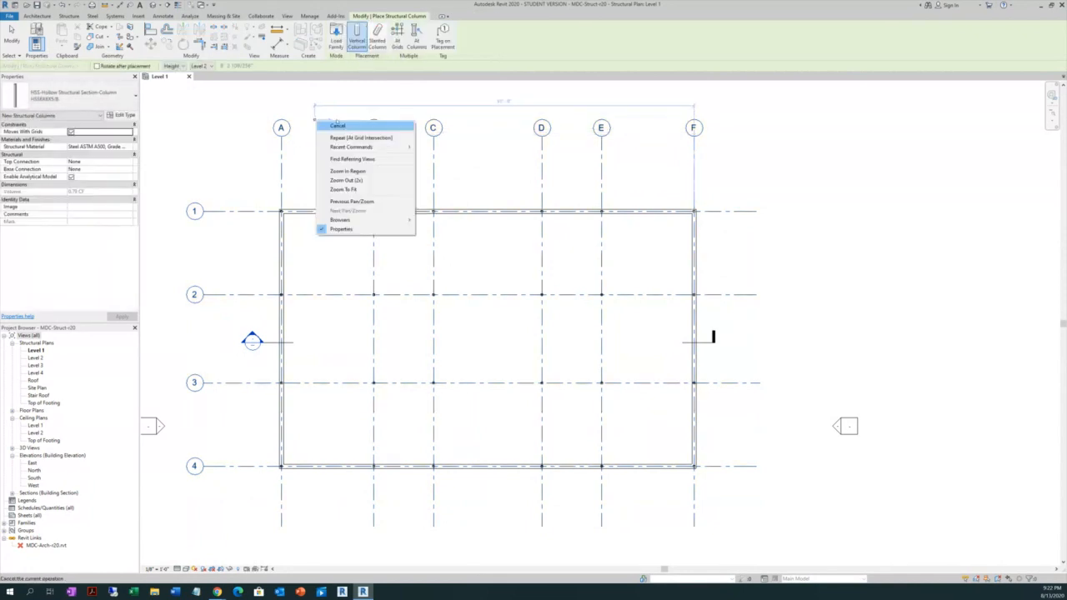
{"action": "left_click", "coordinate": [337, 125]}
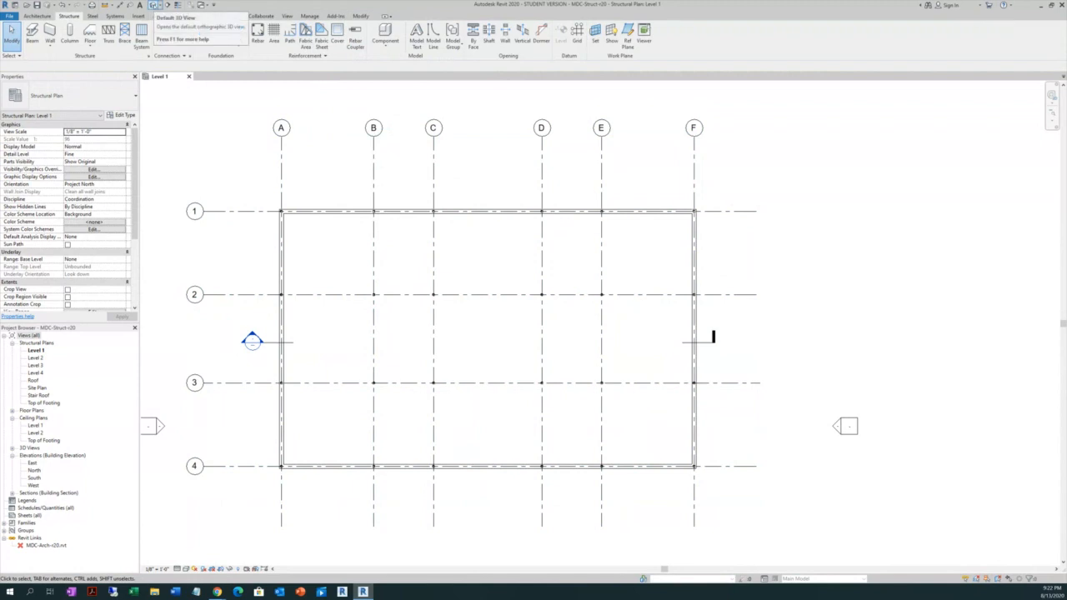
{"action": "left_click", "coordinate": [155, 6]}
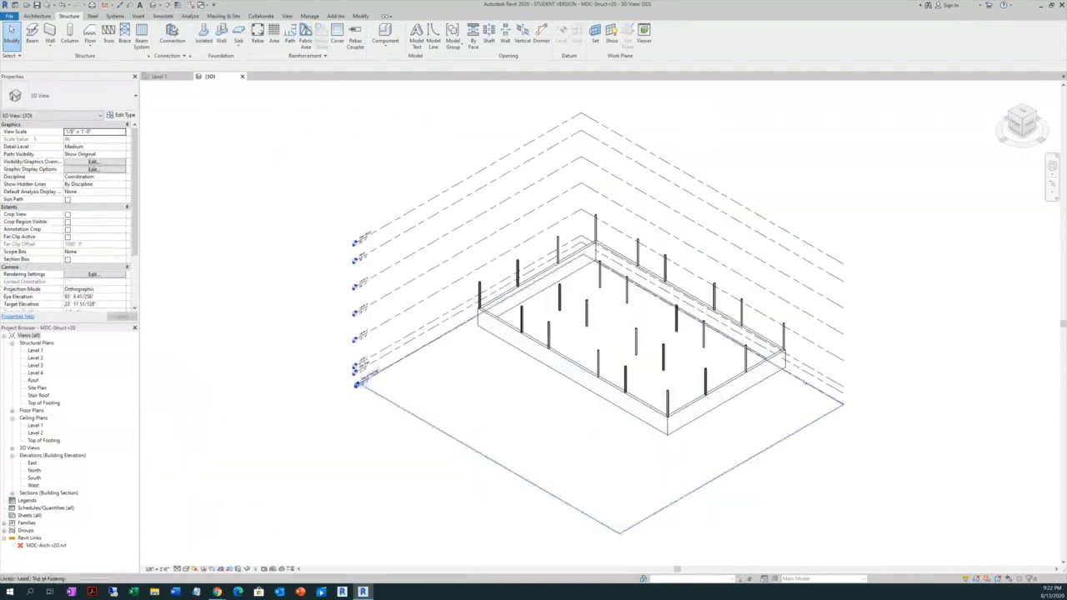
{"action": "scroll", "coordinate": [802, 388], "scroll_direction": "up", "scroll_amount": 2}
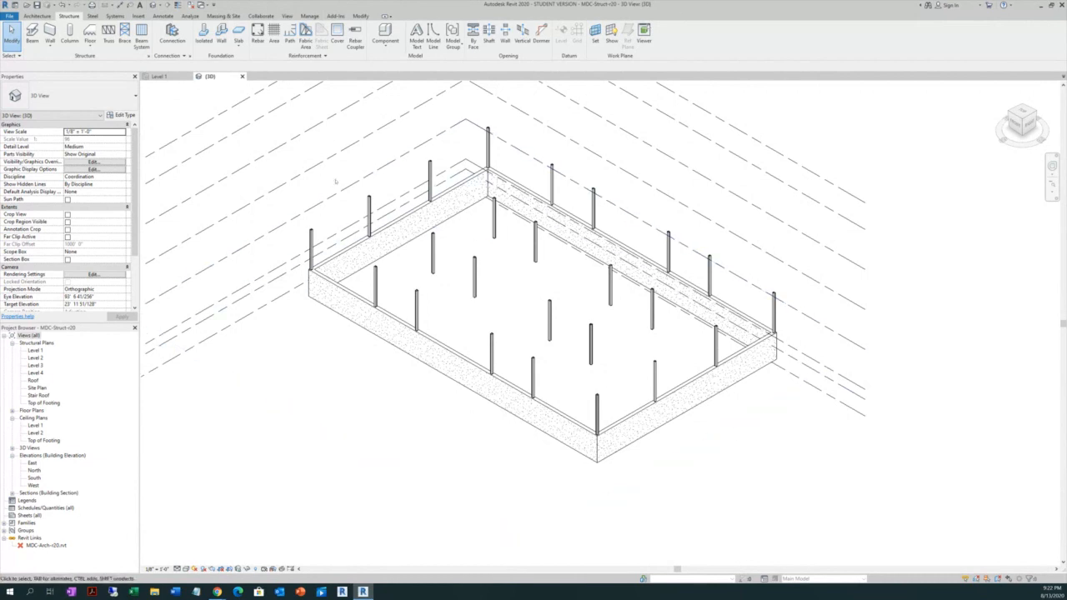
In the Level 1 structural plan, place vertical HSS6X6X5/8 structural columns at every intersection of grids A to F and 1 to 4
{"action": "double_click", "coordinate": [35, 351]}
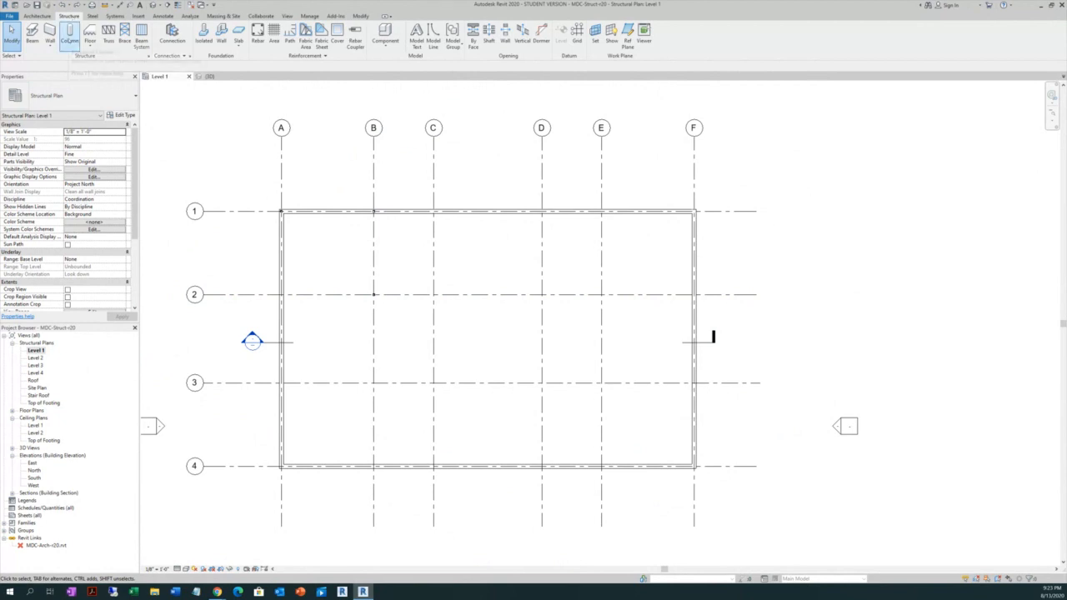
{"action": "left_click", "coordinate": [69, 33]}
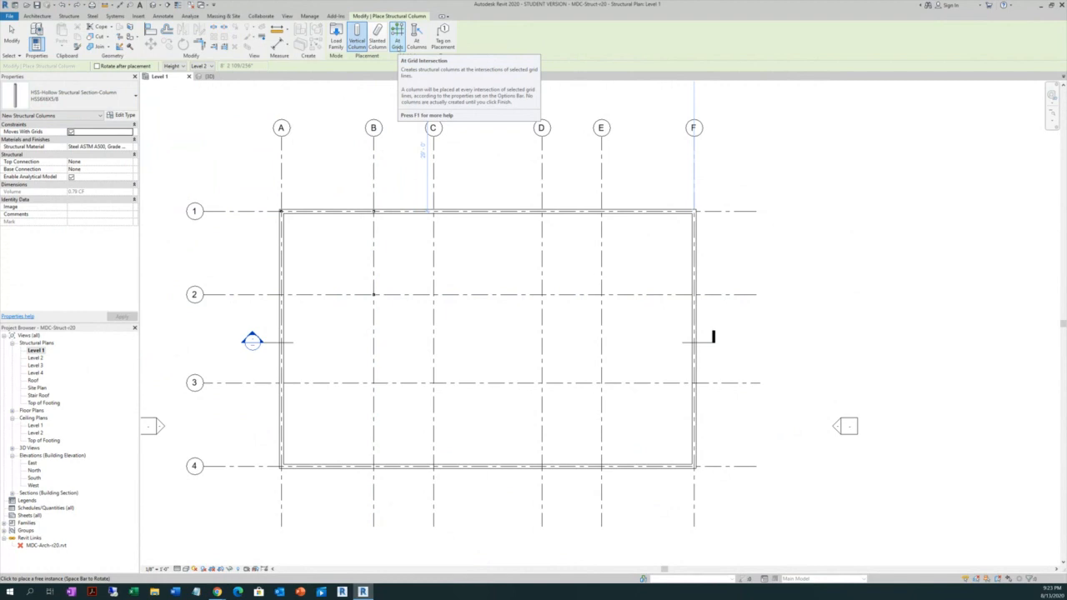
{"action": "left_click", "coordinate": [397, 40]}
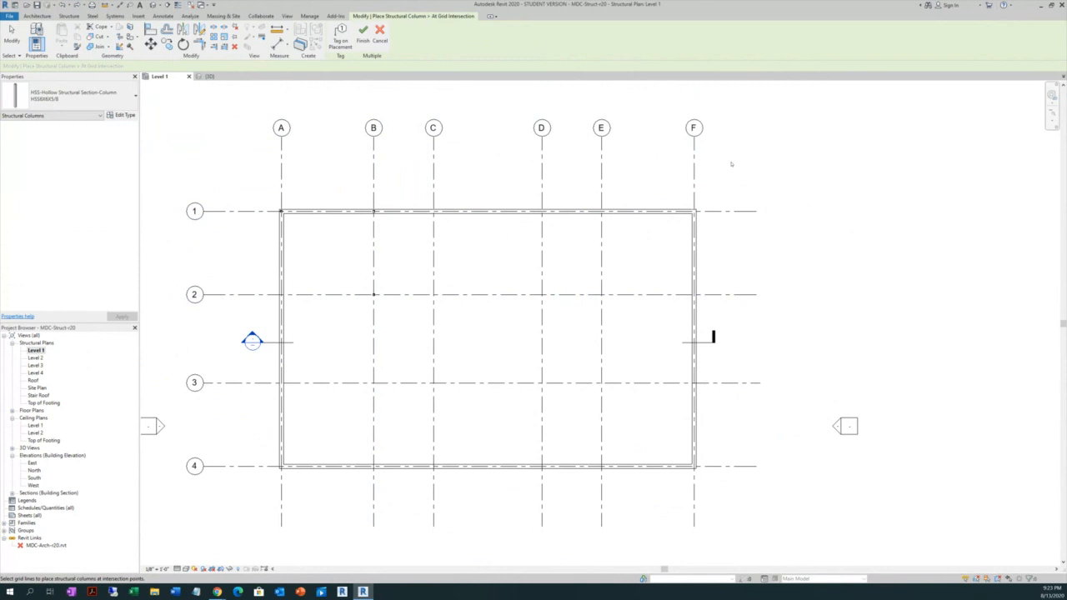
{"action": "left_click_drag", "start_coordinate": [726, 163], "coordinate": [236, 506]}
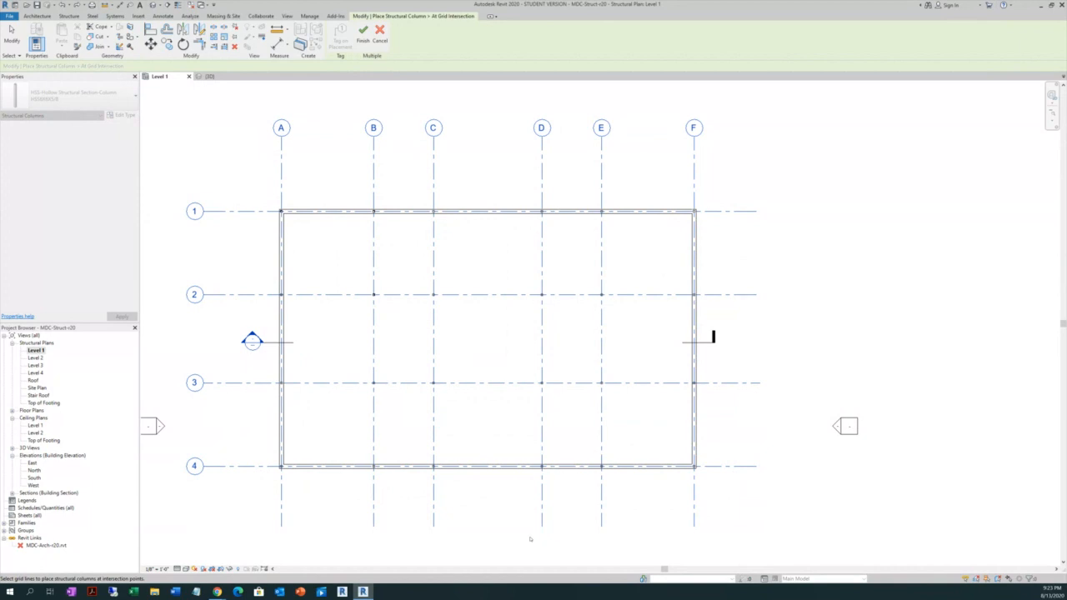
{"action": "left_click", "coordinate": [362, 33]}
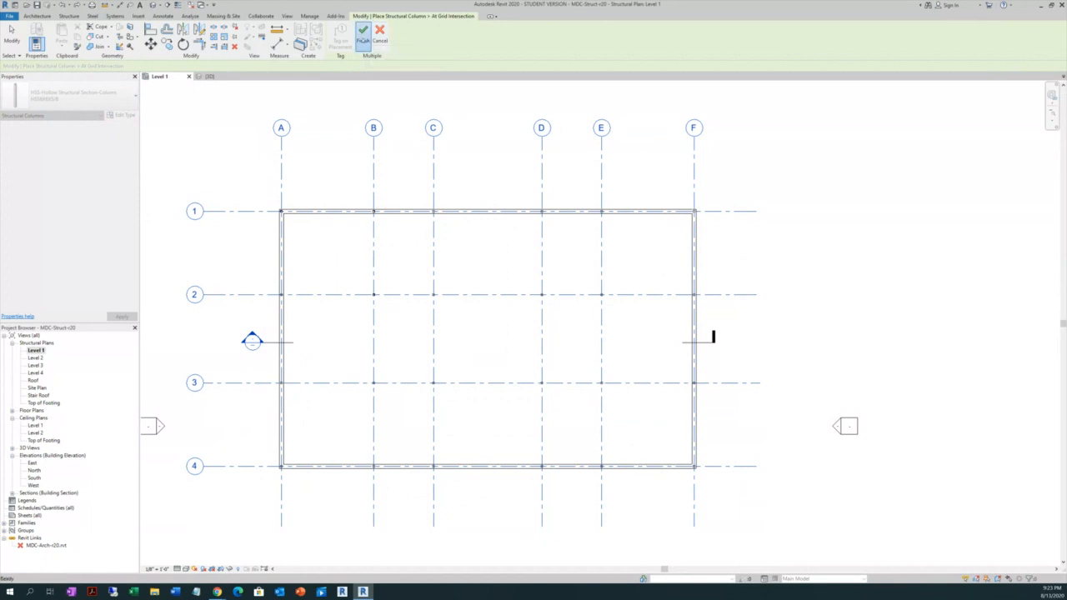
{"action": "right_click", "coordinate": [208, 142]}
{"action": "left_click", "coordinate": [210, 134]}
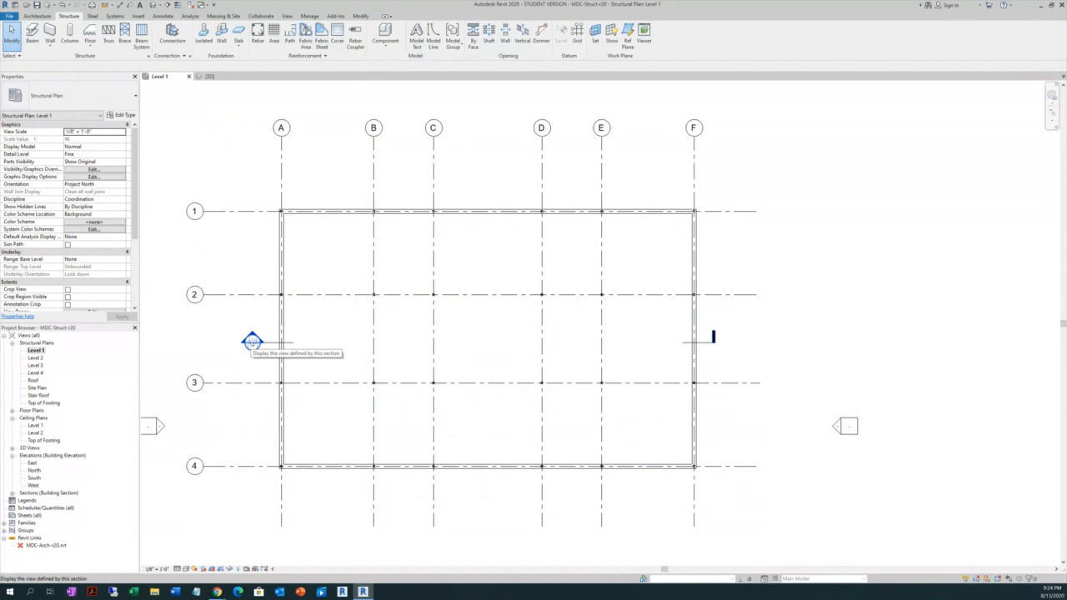
Examine the columns in Section 1 and the Level 1 floor plan, and return to the Level 1 structural plan with the floor plan closed
{"action": "double_click", "coordinate": [252, 341]}
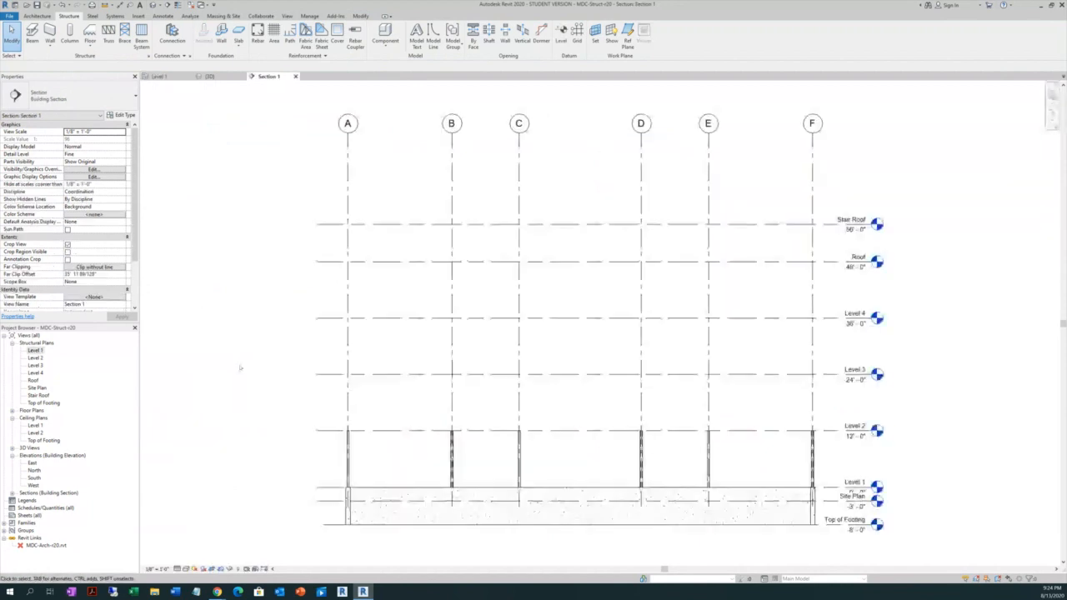
{"action": "scroll", "coordinate": [235, 375], "scroll_direction": "up", "scroll_amount": 4}
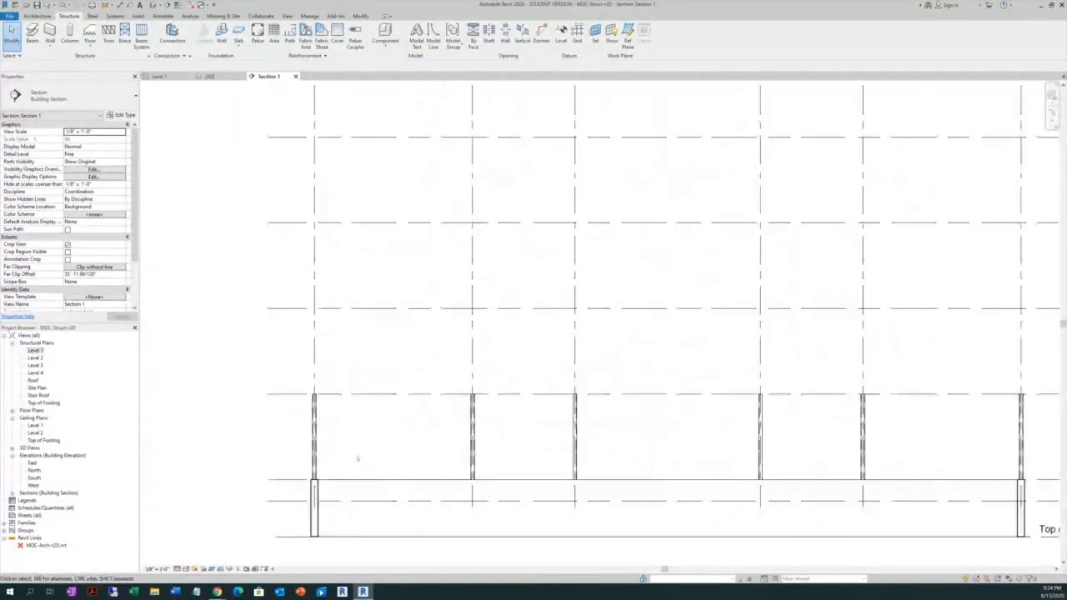
{"action": "scroll", "coordinate": [239, 393], "scroll_direction": "down", "scroll_amount": 3}
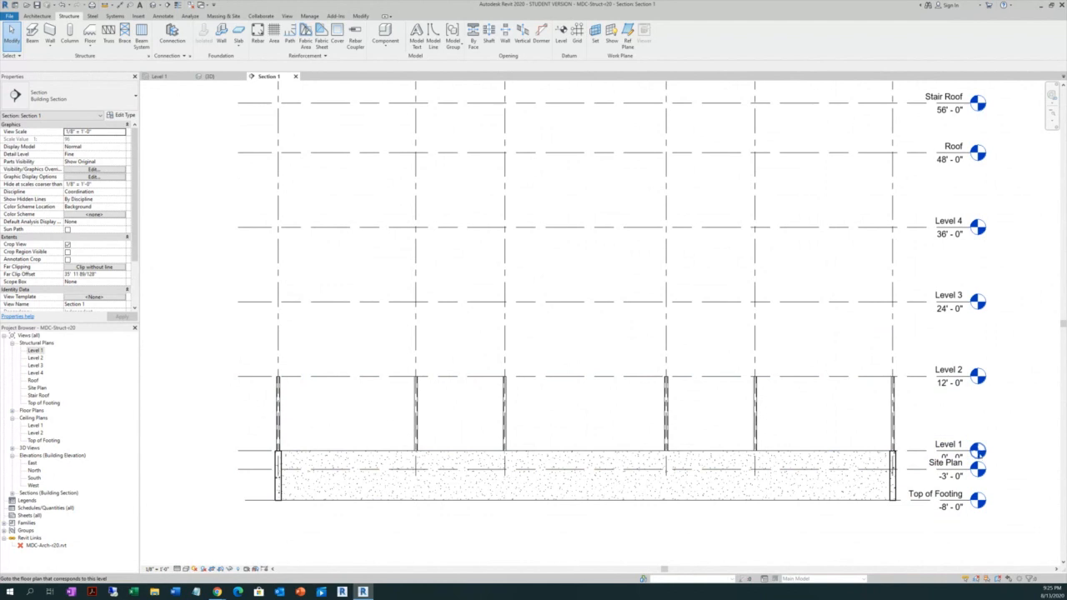
{"action": "double_click", "coordinate": [979, 454]}
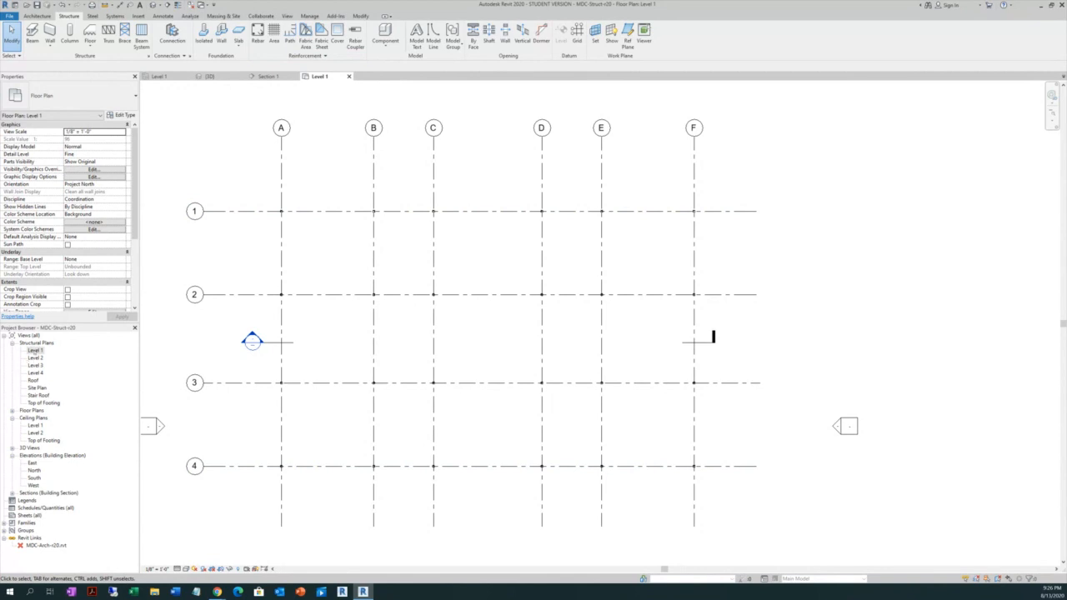
{"action": "double_click", "coordinate": [35, 350]}
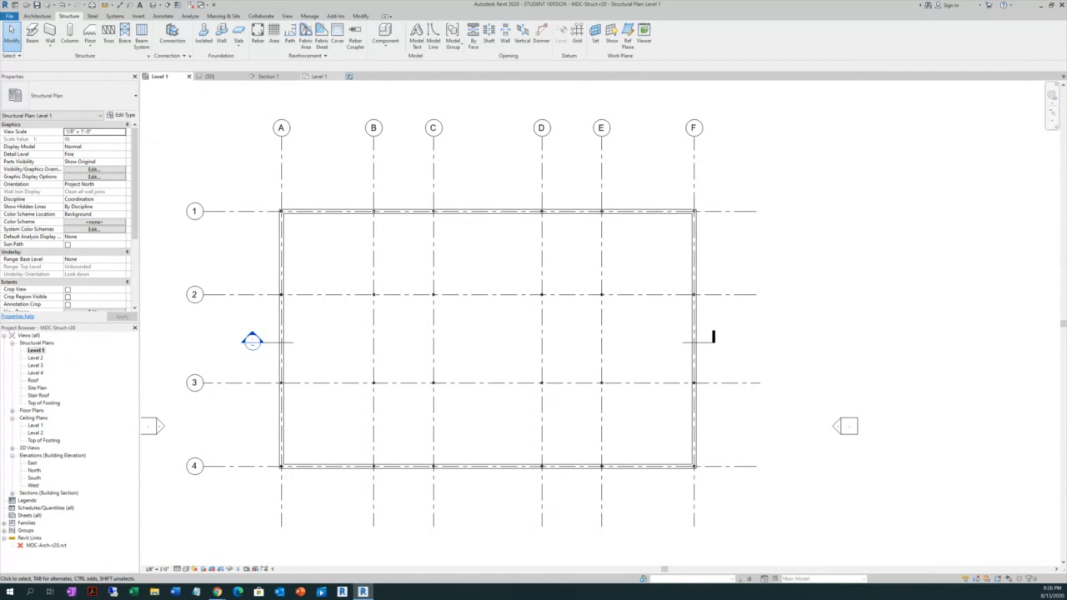
{"action": "left_click", "coordinate": [349, 76]}
{"action": "left_click", "coordinate": [12, 410]}
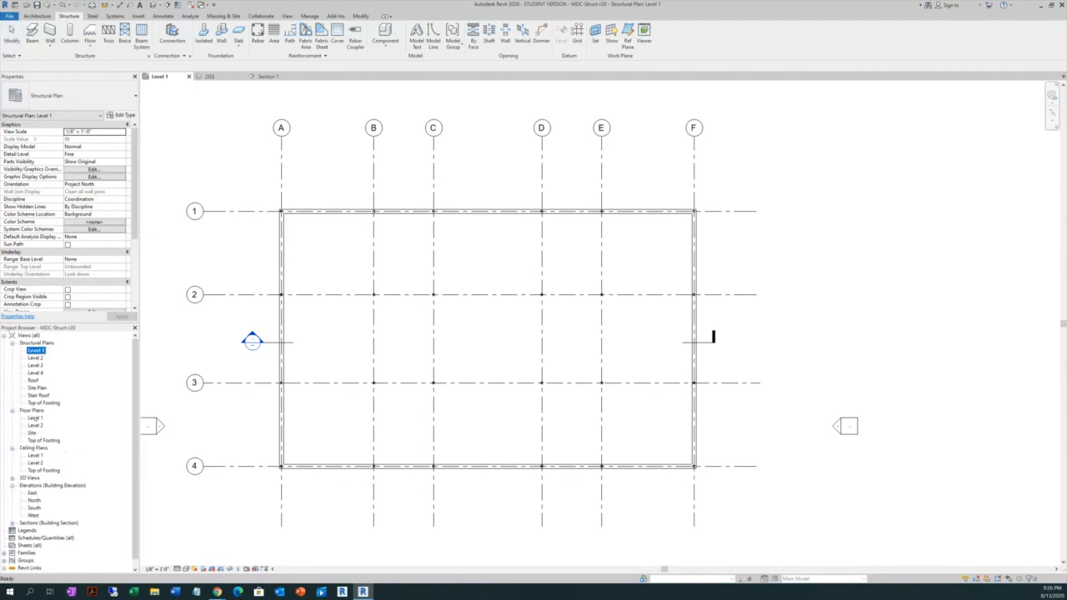
{"action": "right_click", "coordinate": [33, 419]}
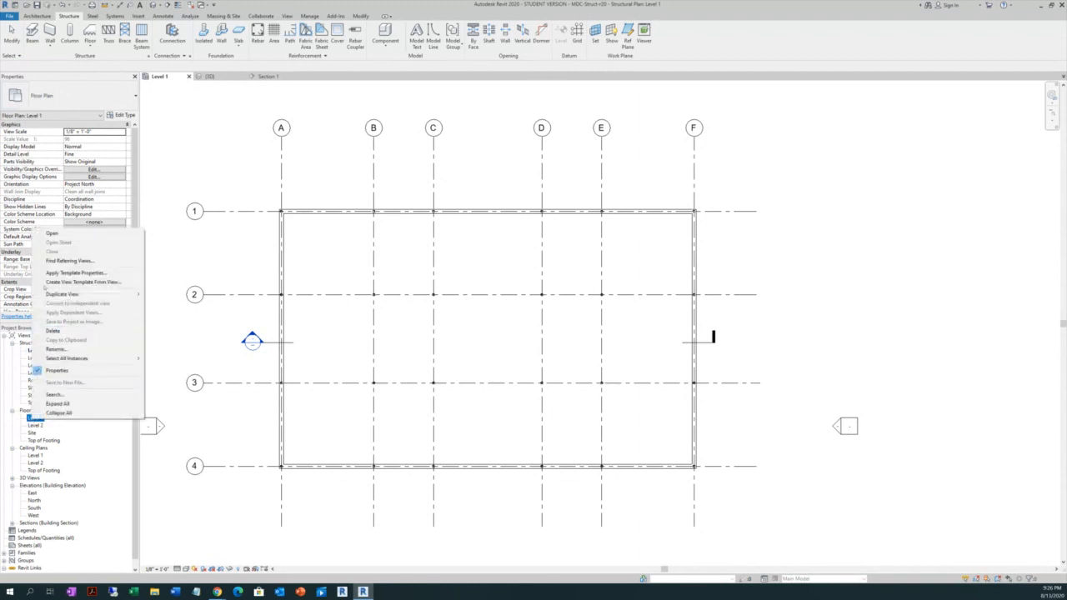
{"action": "left_click", "coordinate": [75, 452]}
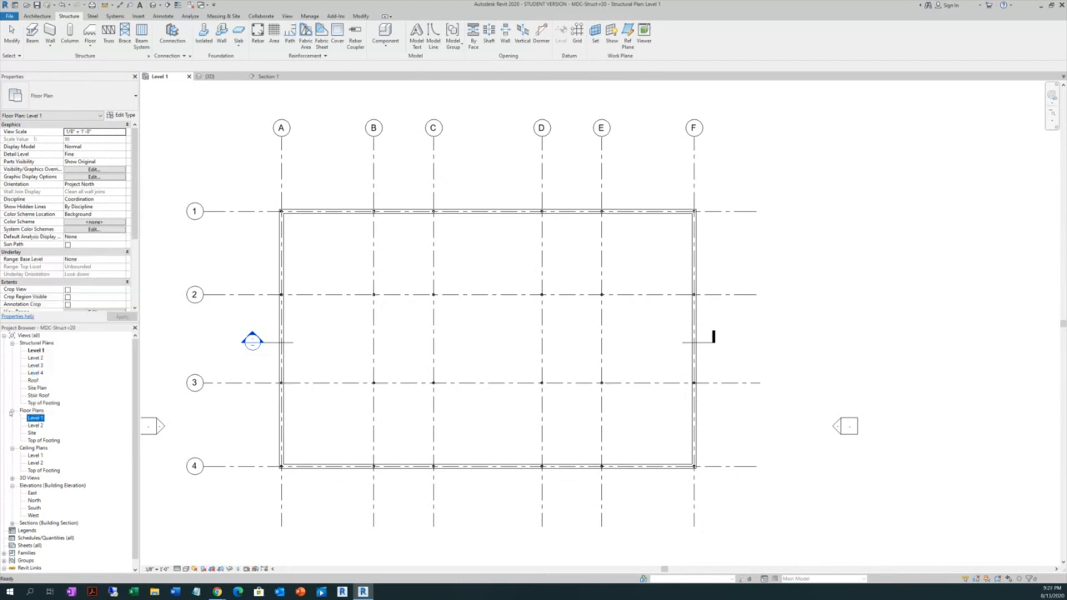
{"action": "left_click", "coordinate": [12, 411]}
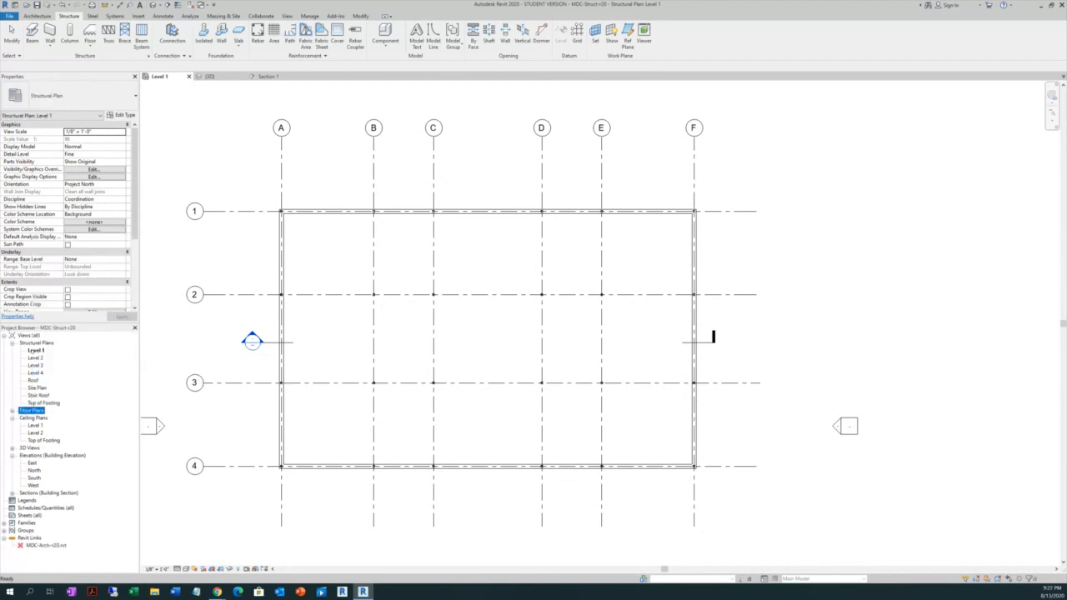
{"action": "left_click", "coordinate": [36, 350]}
{"action": "double_click", "coordinate": [36, 353]}
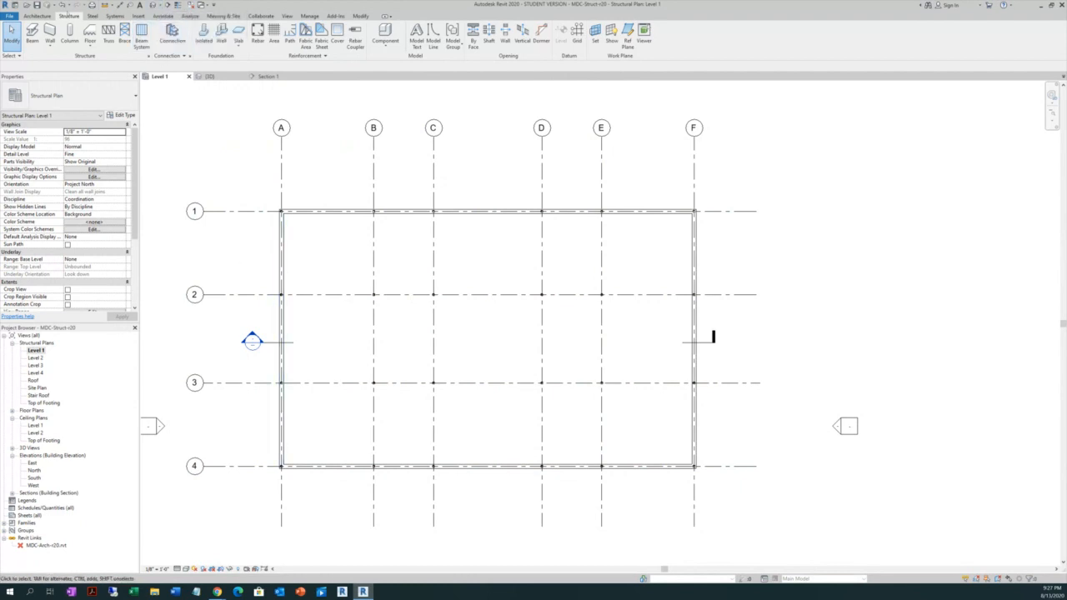
Start a wall foundation and duplicate the Bearing Footing - 900 x 300 type as Bearing Footing -36x12
{"action": "left_click", "coordinate": [221, 39]}
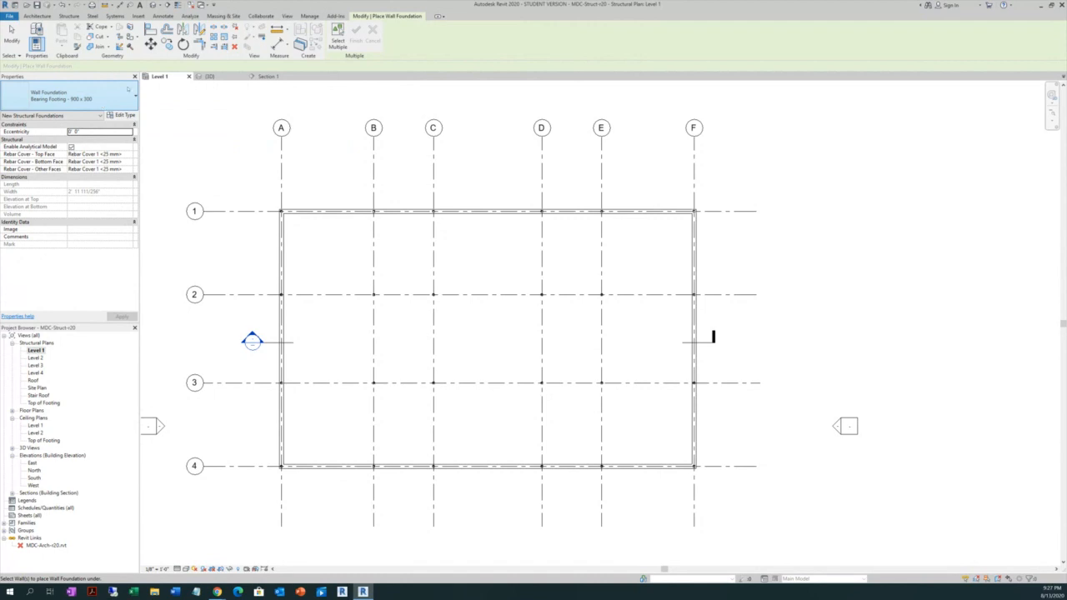
{"action": "left_click", "coordinate": [116, 99]}
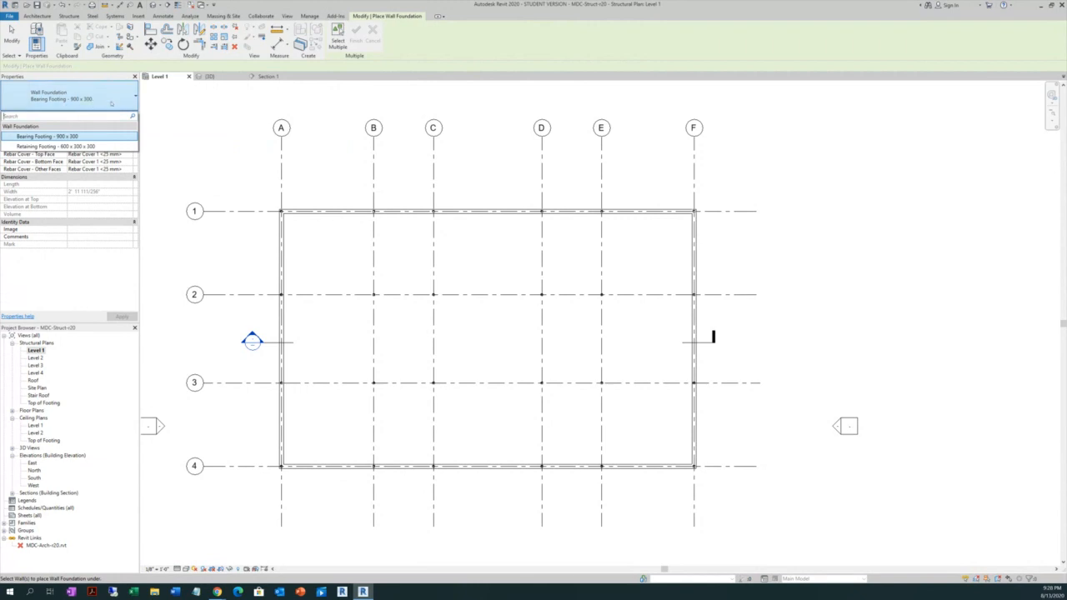
{"action": "left_click", "coordinate": [112, 101]}
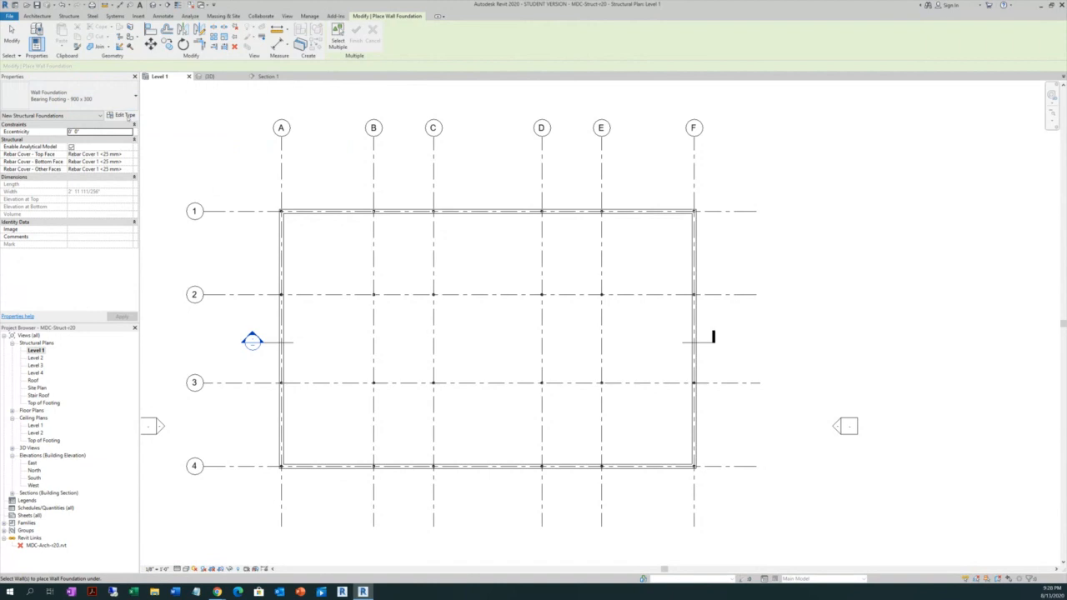
{"action": "left_click", "coordinate": [122, 115]}
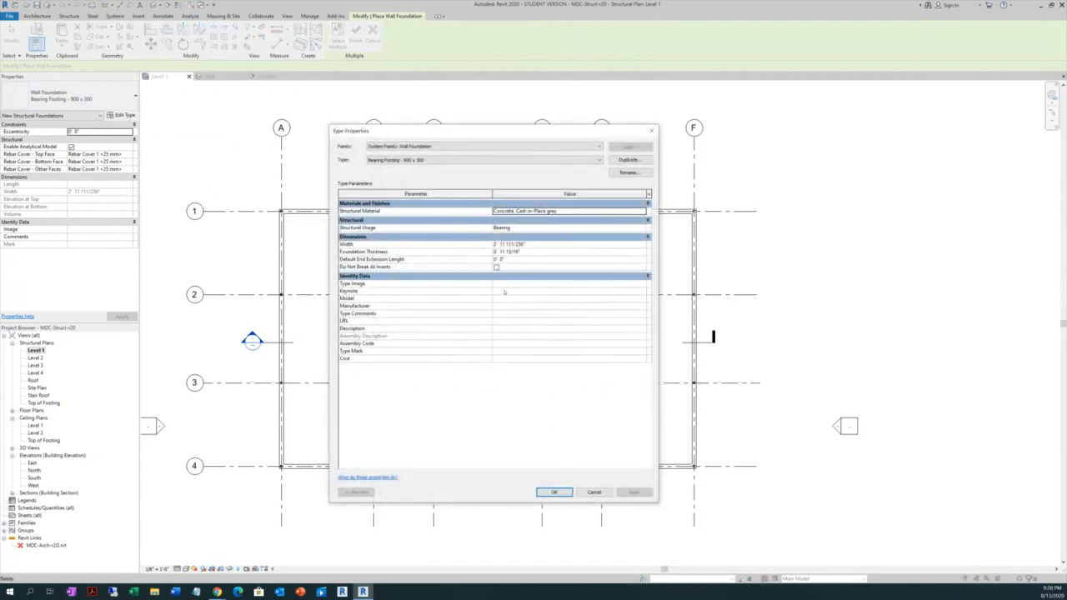
{"action": "left_click", "coordinate": [627, 160]}
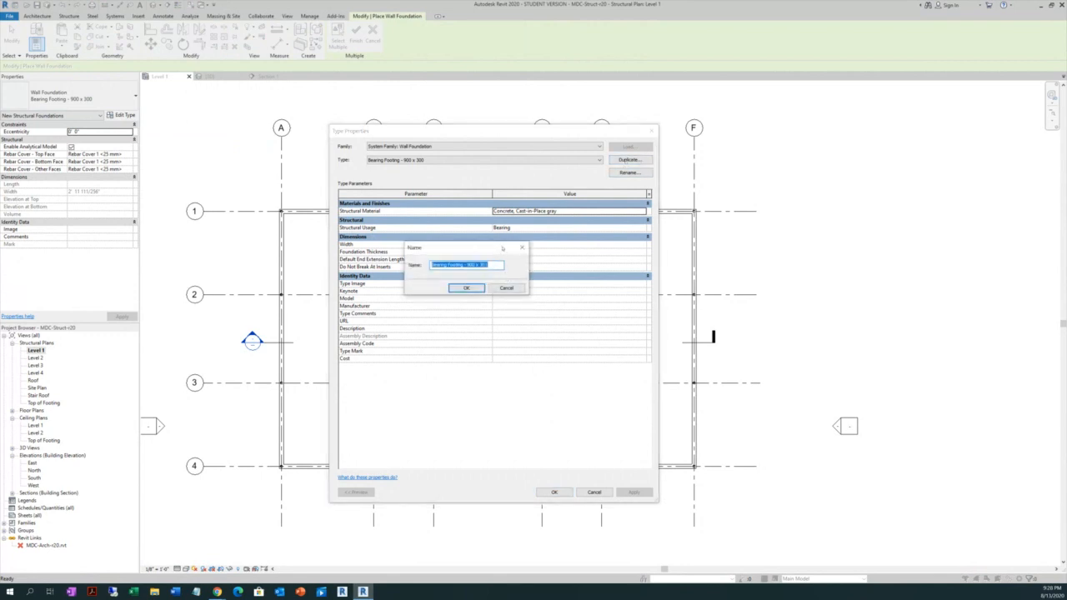
{"action": "left_click_drag", "start_coordinate": [502, 248], "coordinate": [624, 280]}
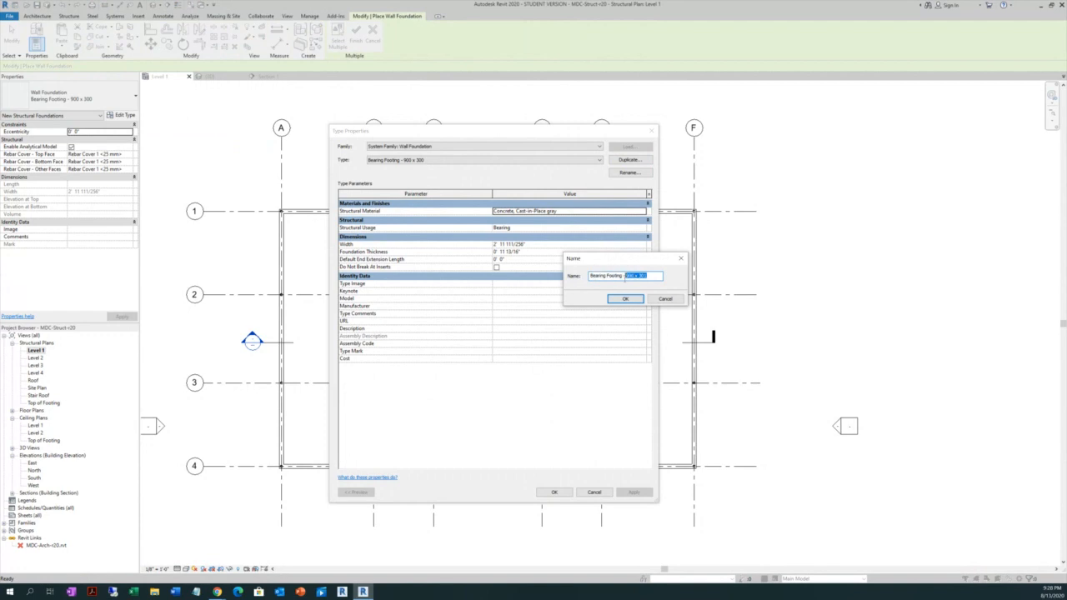
{"action": "key", "text": "BackSpace"}
{"action": "type", "text": "36x12"}
{"action": "left_click", "coordinate": [626, 300]}
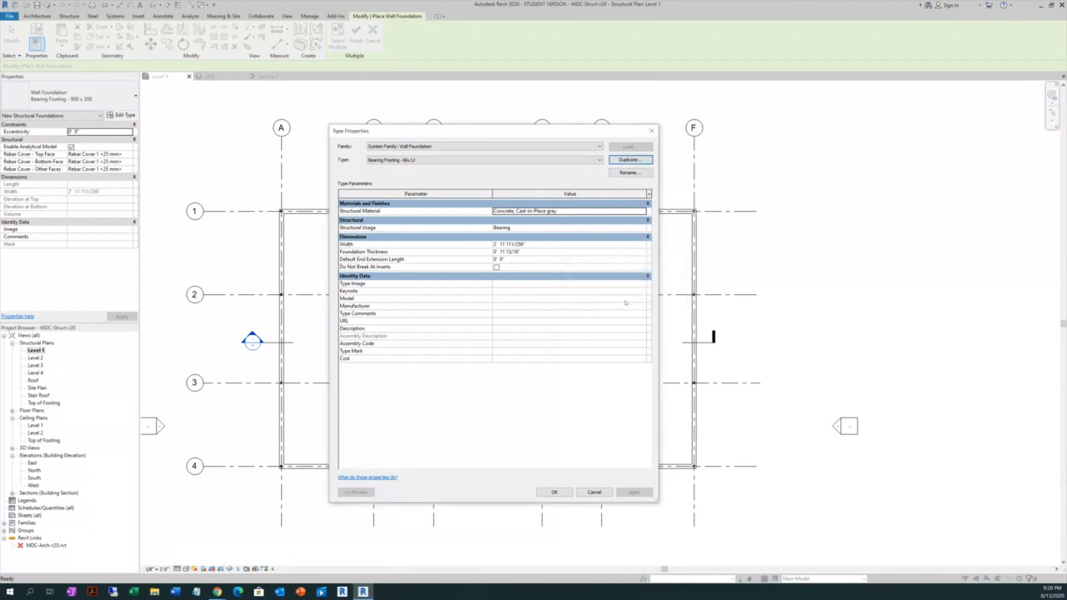
Set the new footing type's width to 3' and its foundation thickness to 1'
{"action": "left_click", "coordinate": [537, 245]}
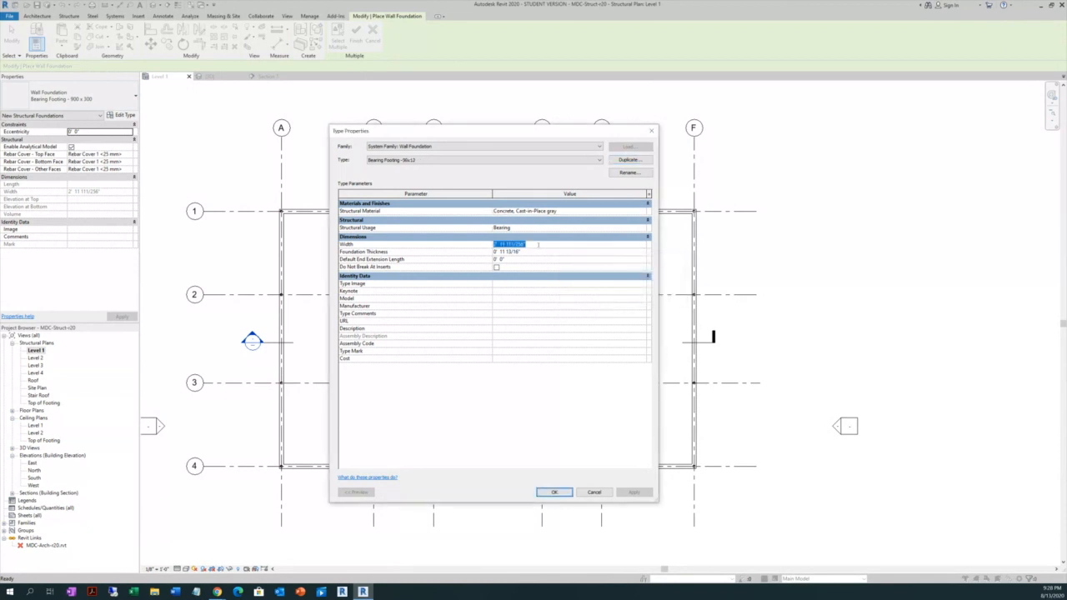
{"action": "type", "text": "3"}
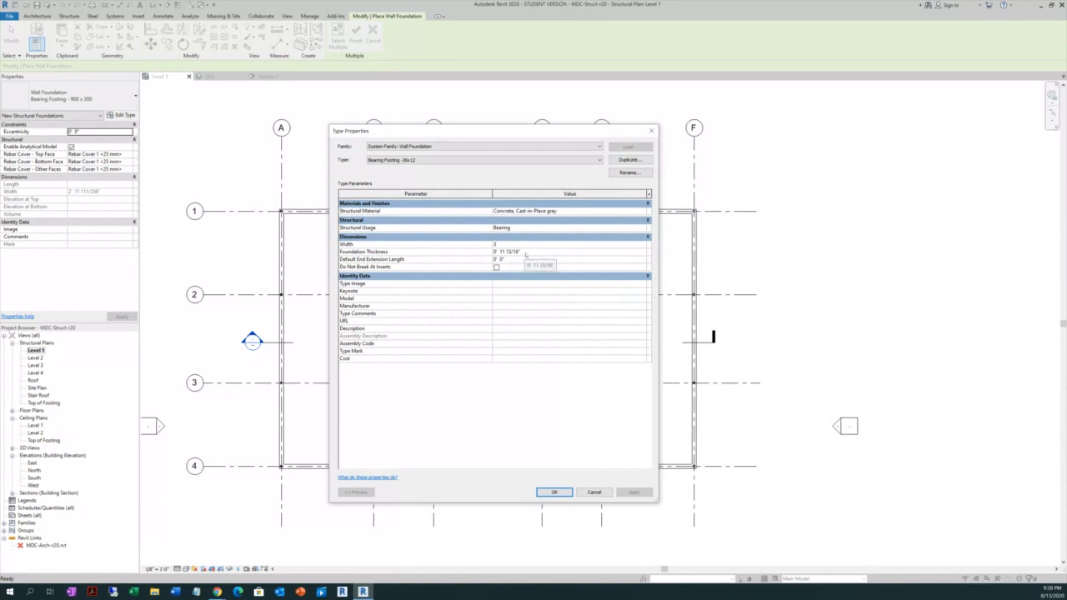
{"action": "left_click", "coordinate": [525, 251]}
{"action": "key", "text": "BackSpace"}
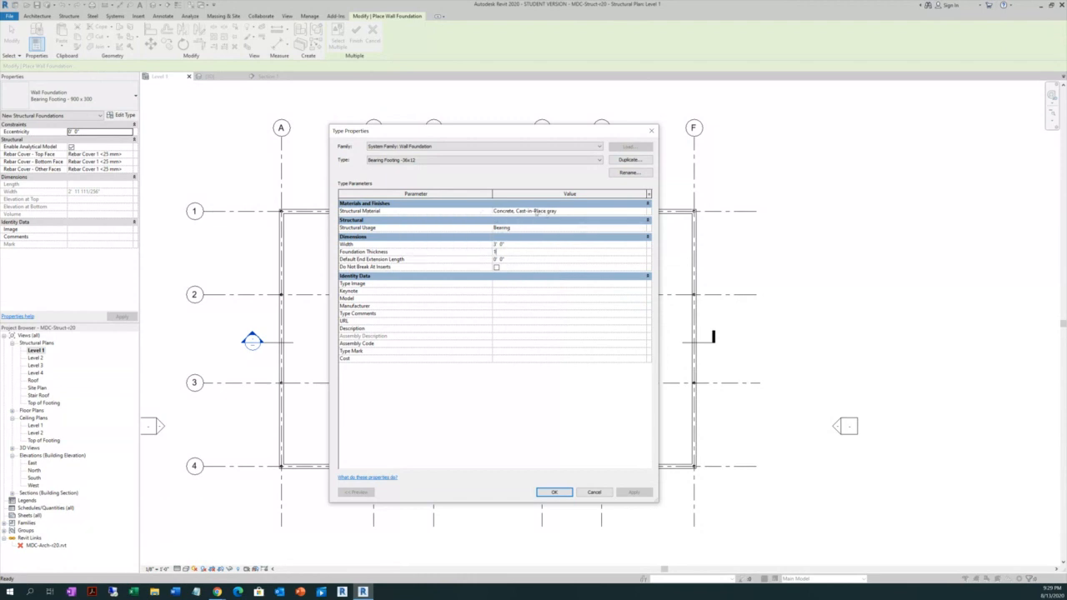
{"action": "left_click", "coordinate": [554, 493]}
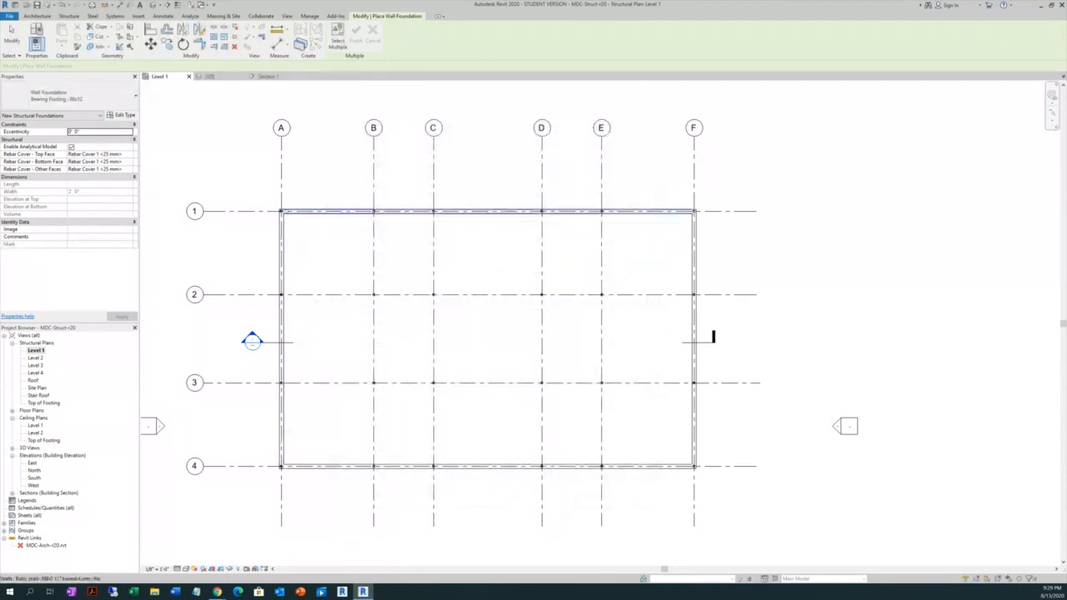
Place the Bearing Footing -36x12 wall foundation under the whole chain of 12" foundation walls, and view it in 3D
{"action": "scroll", "coordinate": [284, 215], "scroll_direction": "up", "scroll_amount": 4}
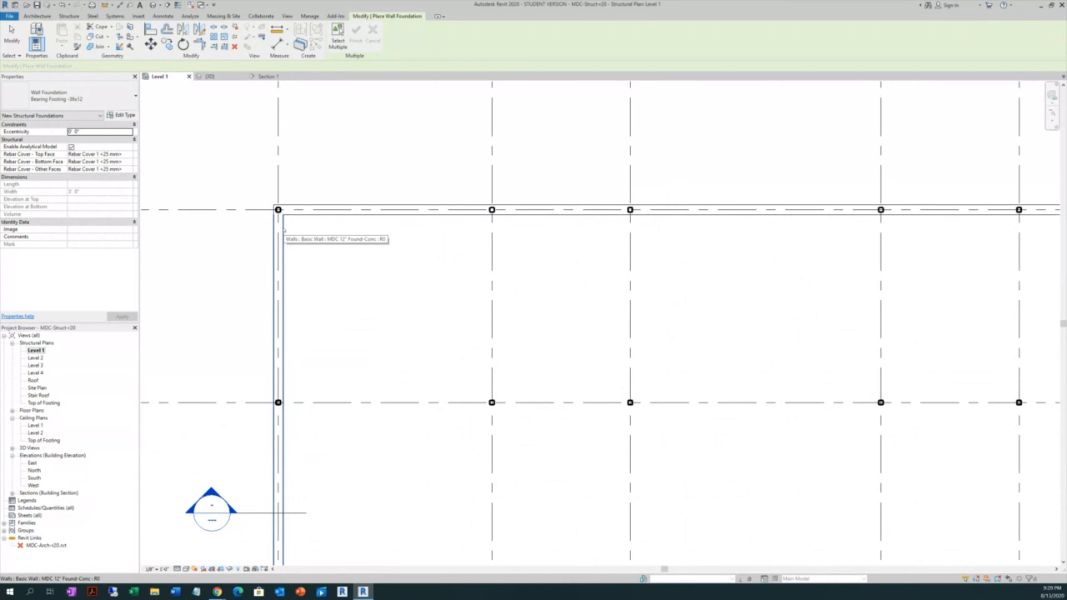
{"action": "key", "text": "Tab"}
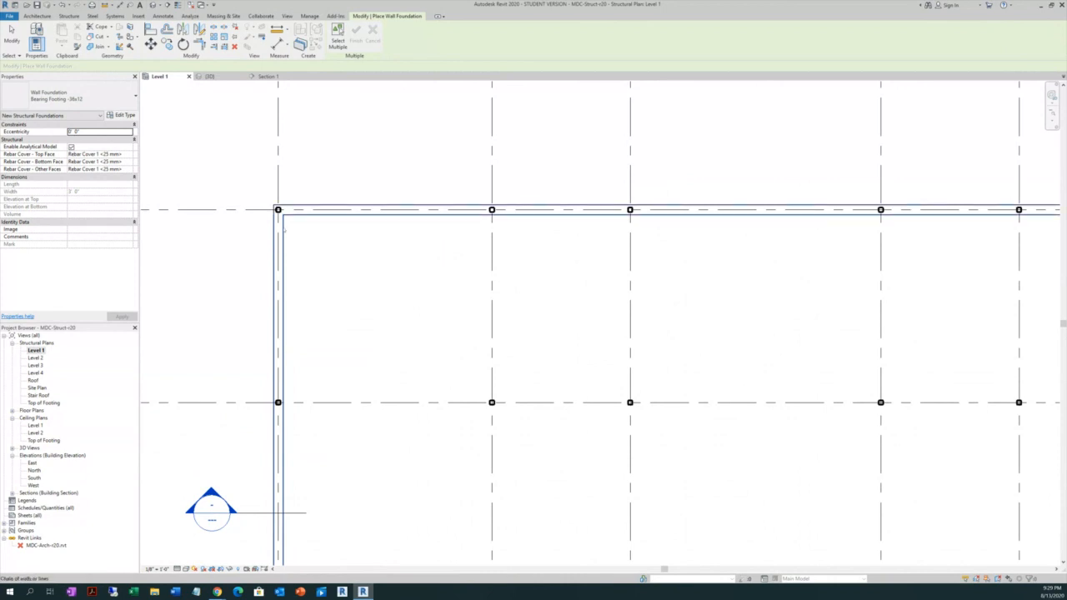
{"action": "scroll", "coordinate": [283, 230], "scroll_direction": "down", "scroll_amount": 2}
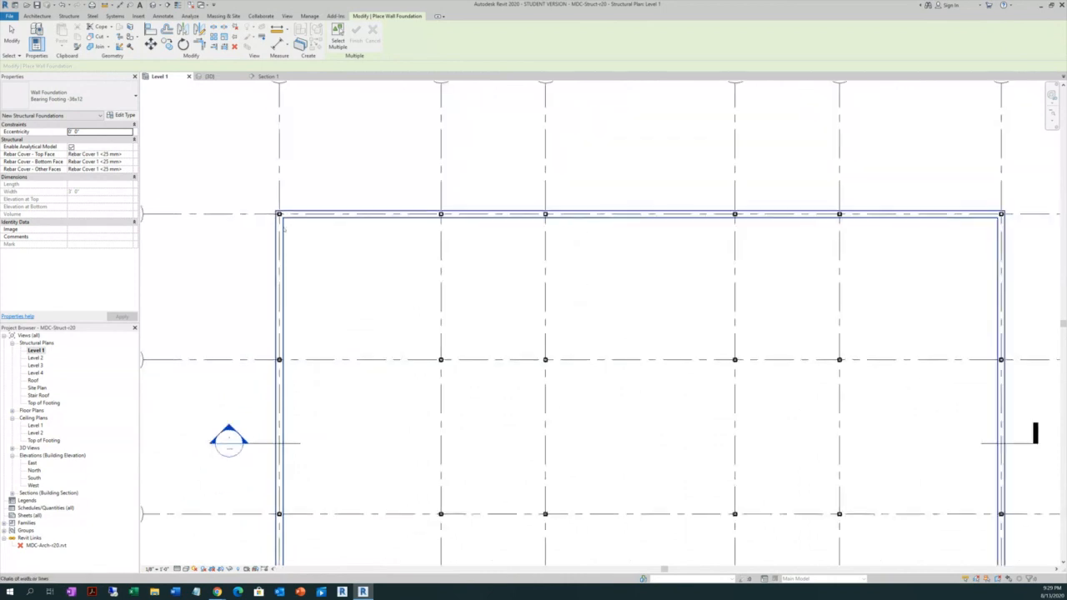
{"action": "scroll", "coordinate": [283, 231], "scroll_direction": "down", "scroll_amount": 1}
{"action": "scroll", "coordinate": [283, 231], "scroll_direction": "down", "scroll_amount": 1}
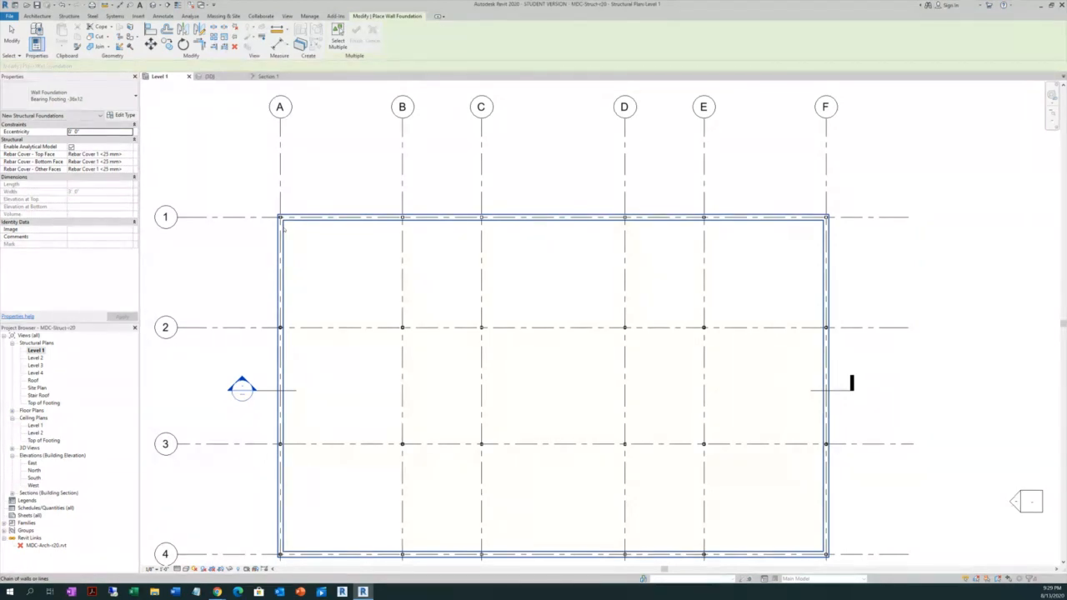
{"action": "left_click", "coordinate": [283, 228]}
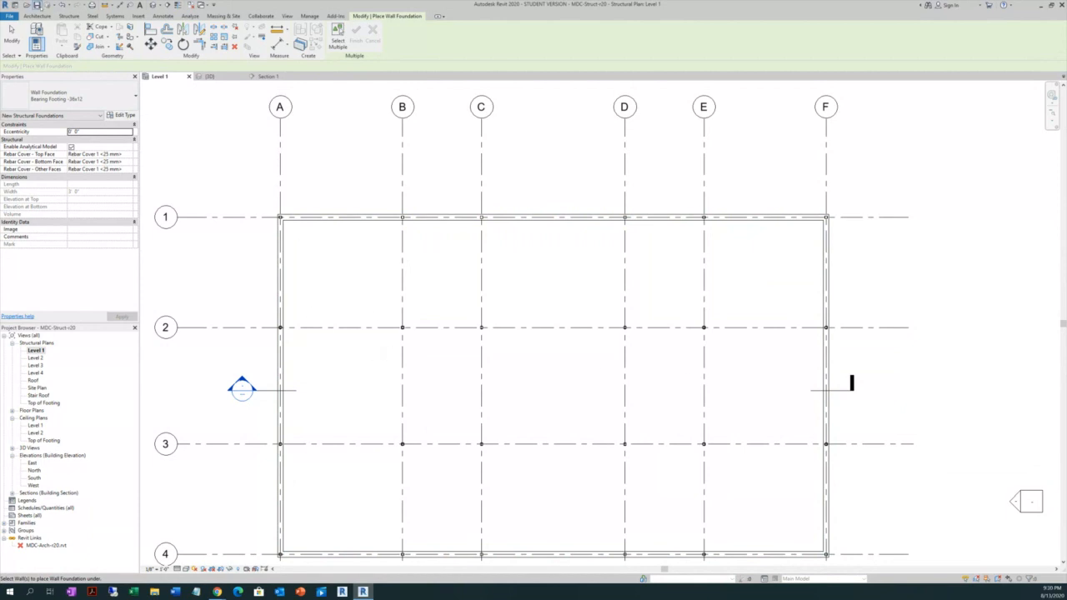
{"action": "left_click", "coordinate": [154, 5]}
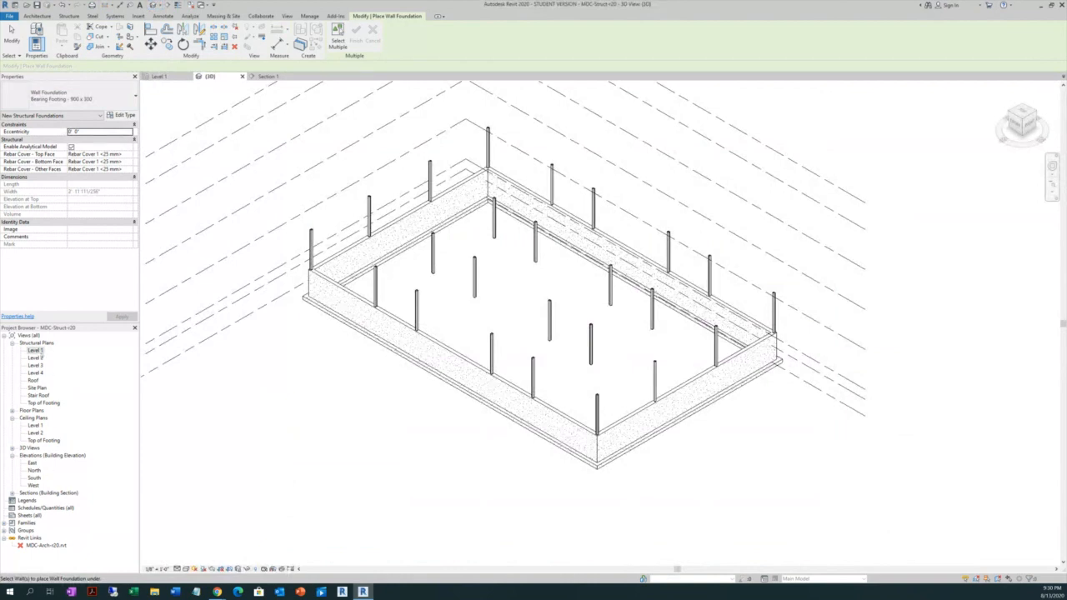
Undo the wall foundation placement from the Level 1 structural plan, and check the foundation walls in 3D
{"action": "double_click", "coordinate": [35, 350]}
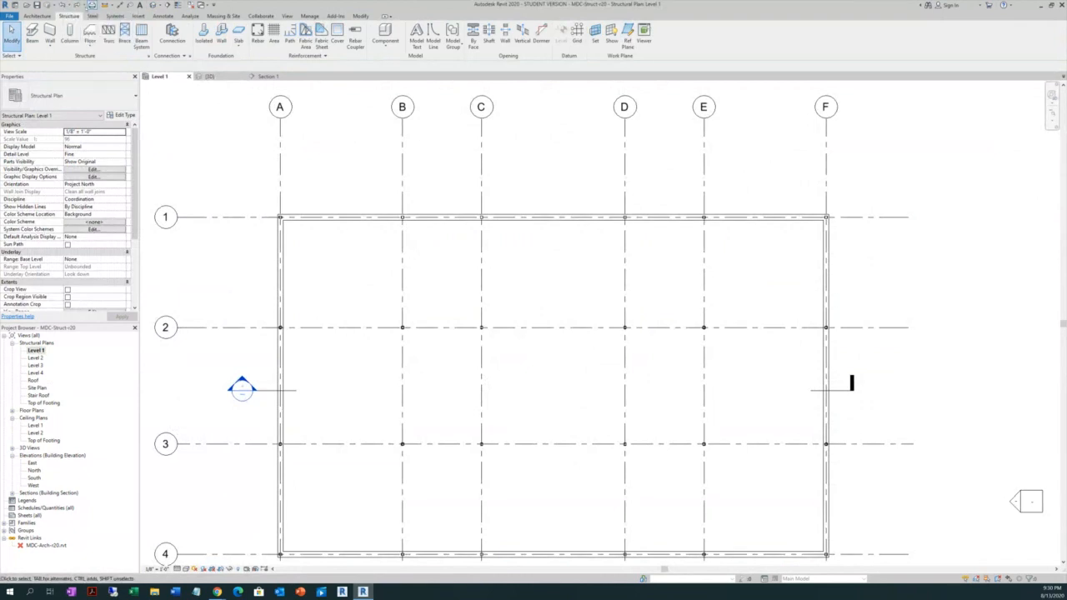
{"action": "left_click", "coordinate": [153, 5]}
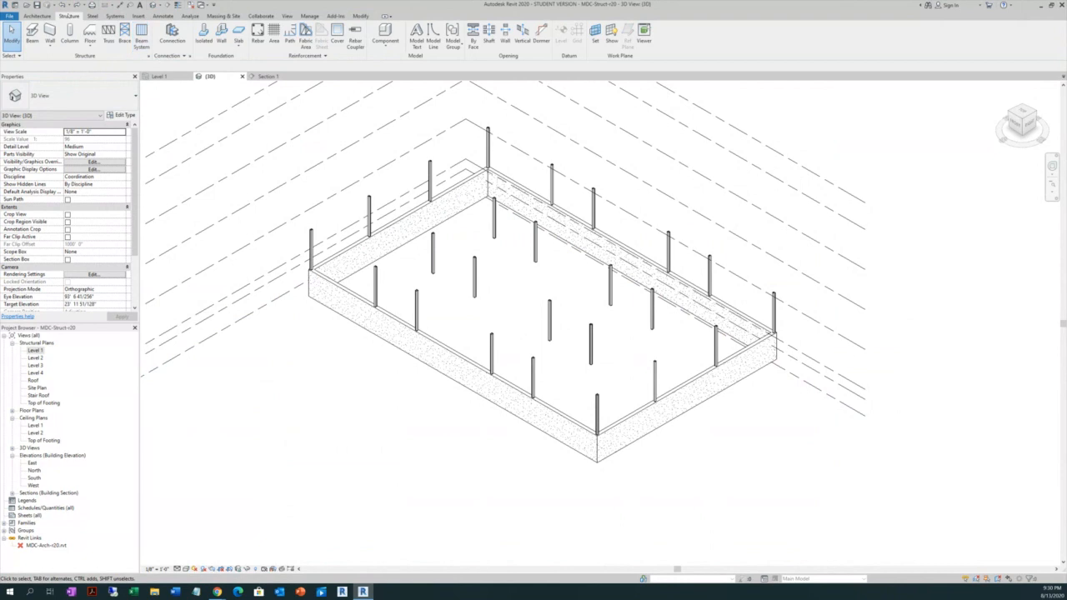
Place the Bearing Footing -36x12 wall foundation under the whole chain of foundation walls in 3D and save the project
{"action": "left_click", "coordinate": [221, 33]}
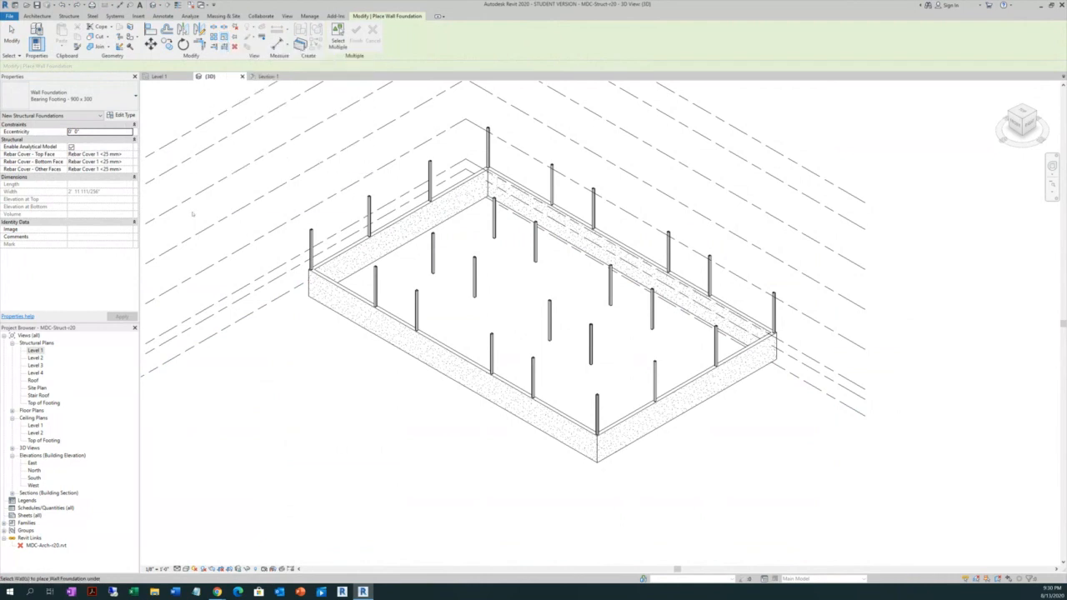
{"action": "left_click", "coordinate": [75, 95]}
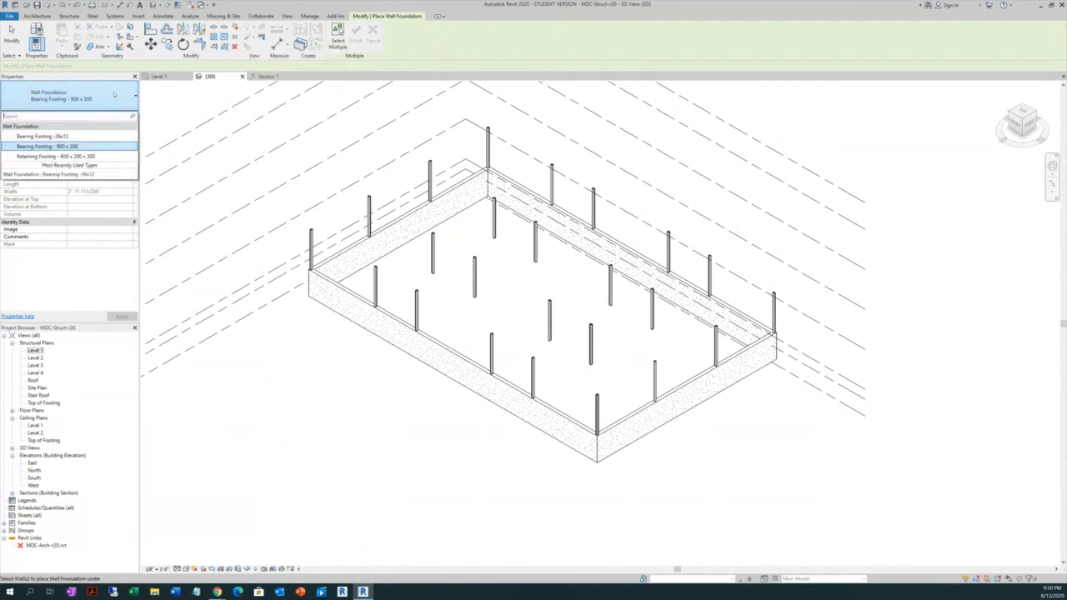
{"action": "left_click", "coordinate": [86, 136]}
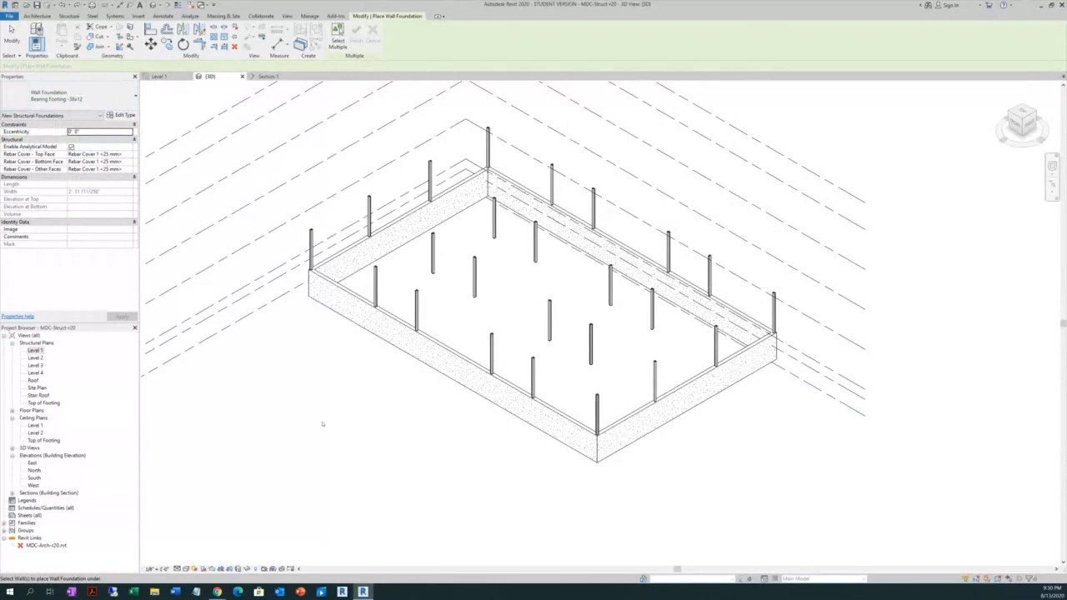
{"action": "key", "text": "Tab"}
{"action": "left_click", "coordinate": [350, 278]}
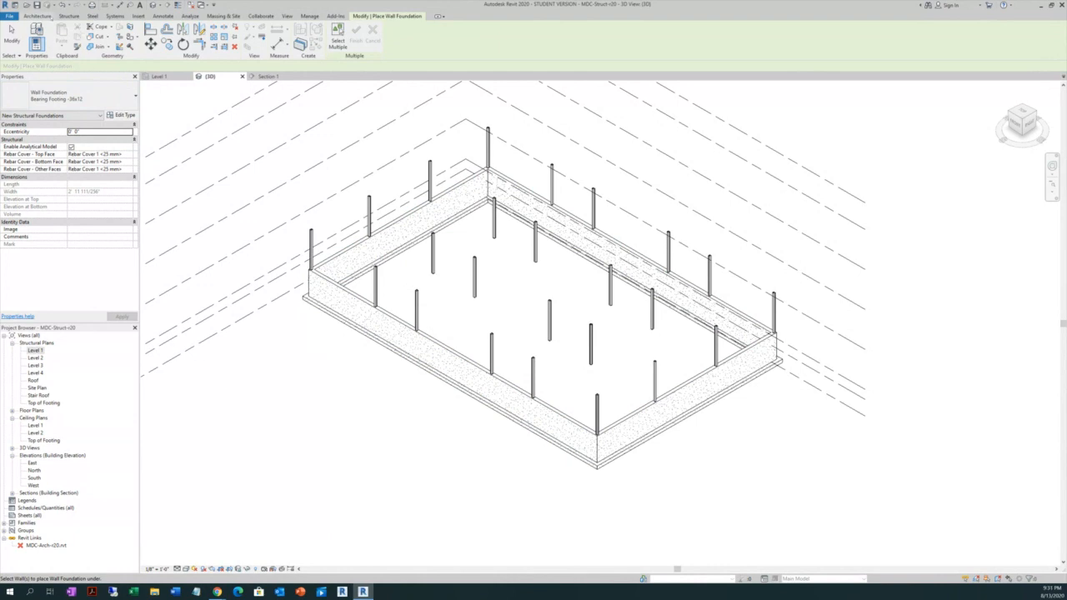
{"action": "left_click", "coordinate": [37, 5]}
Open the Level 1 structural plan and start an isolated foundation, dismissing the offer to load a foundation family
{"action": "double_click", "coordinate": [36, 350]}
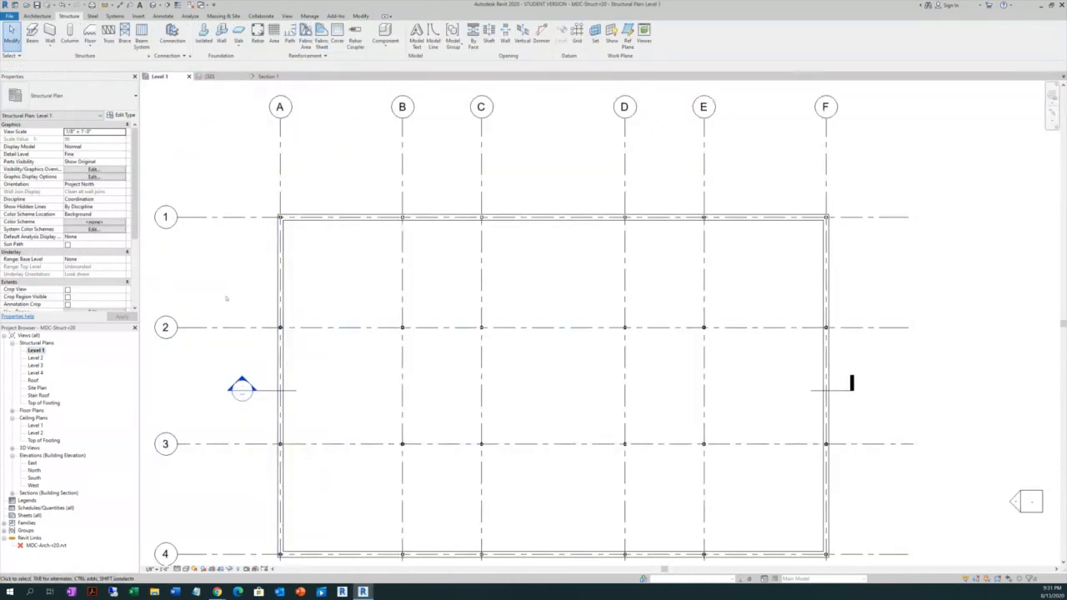
{"action": "scroll", "coordinate": [226, 298], "scroll_direction": "down", "scroll_amount": 2}
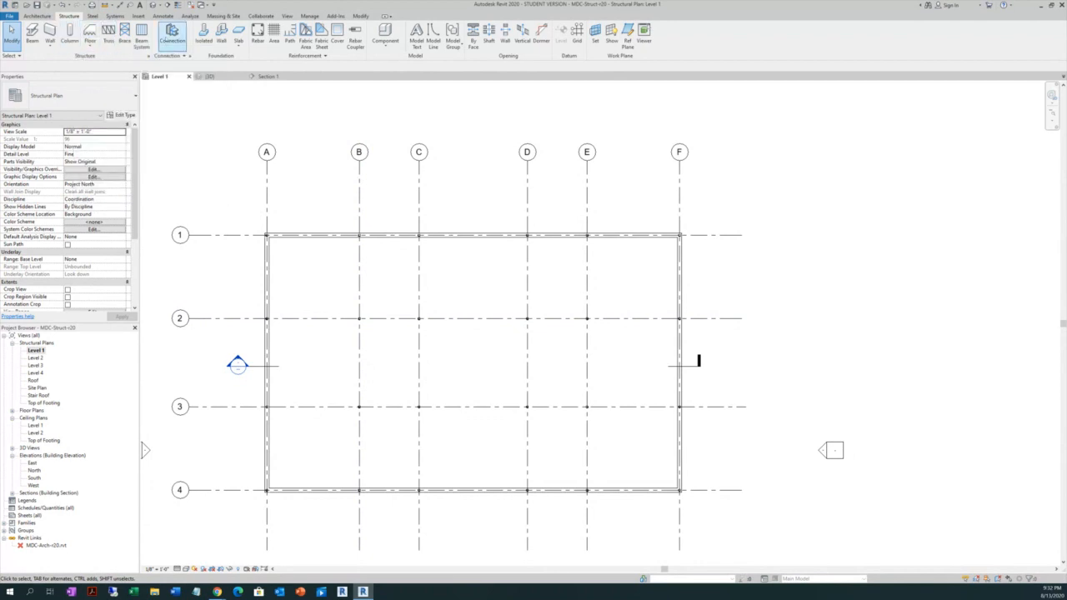
{"action": "left_click", "coordinate": [204, 42]}
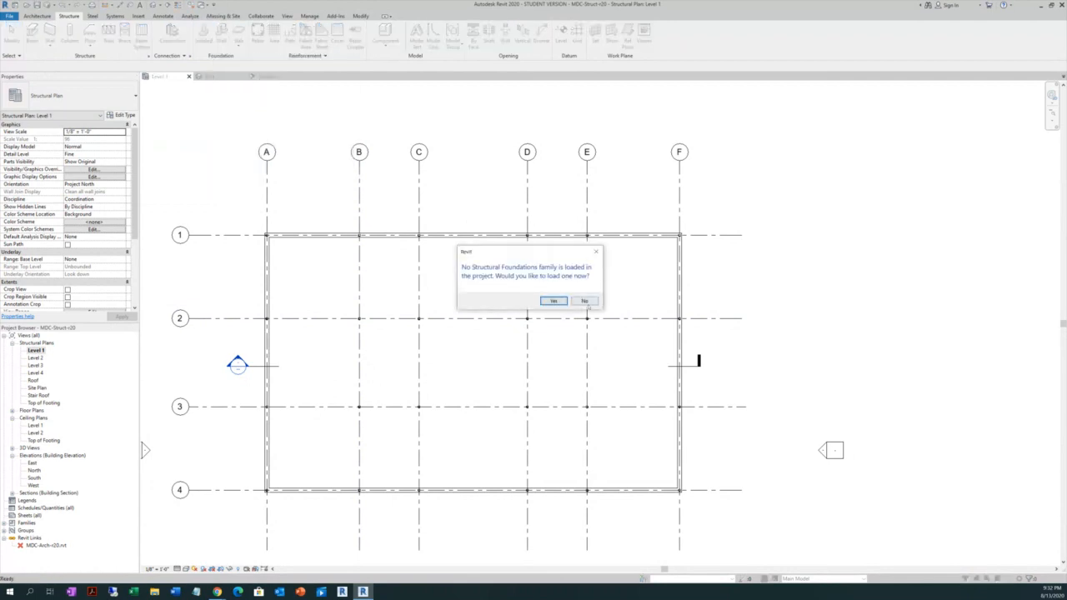
{"action": "left_click", "coordinate": [595, 251]}
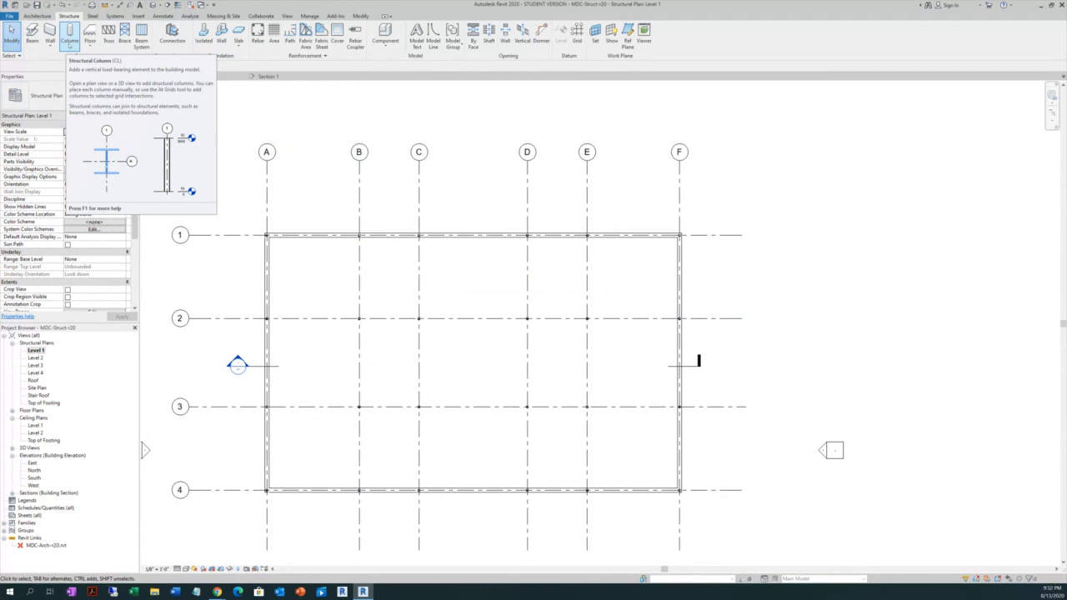
Review the structural column types loaded in the project for a concrete column
{"action": "left_click", "coordinate": [69, 37]}
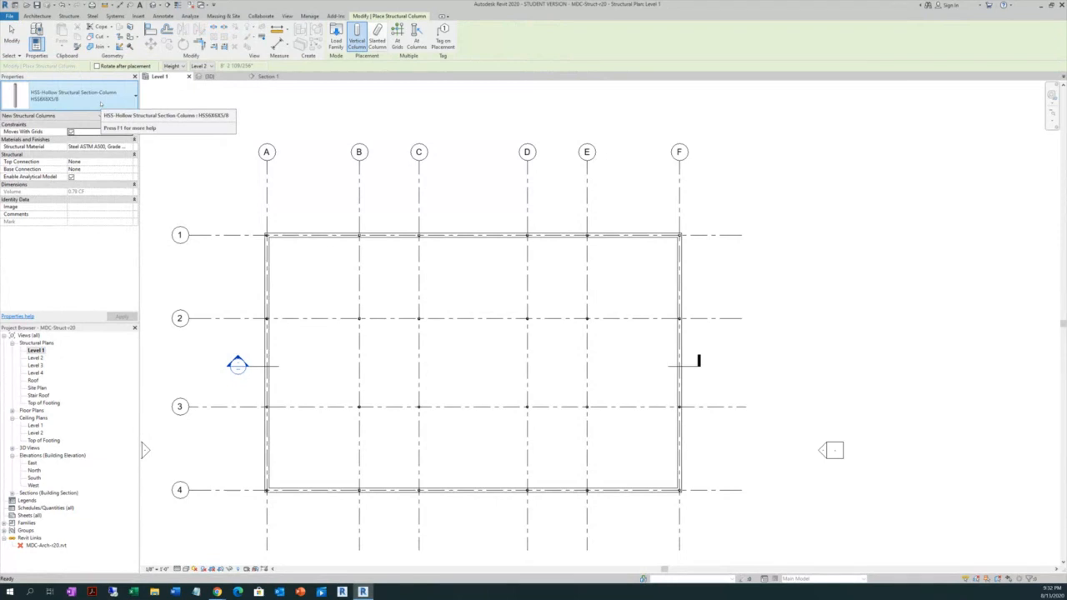
{"action": "left_click", "coordinate": [101, 104]}
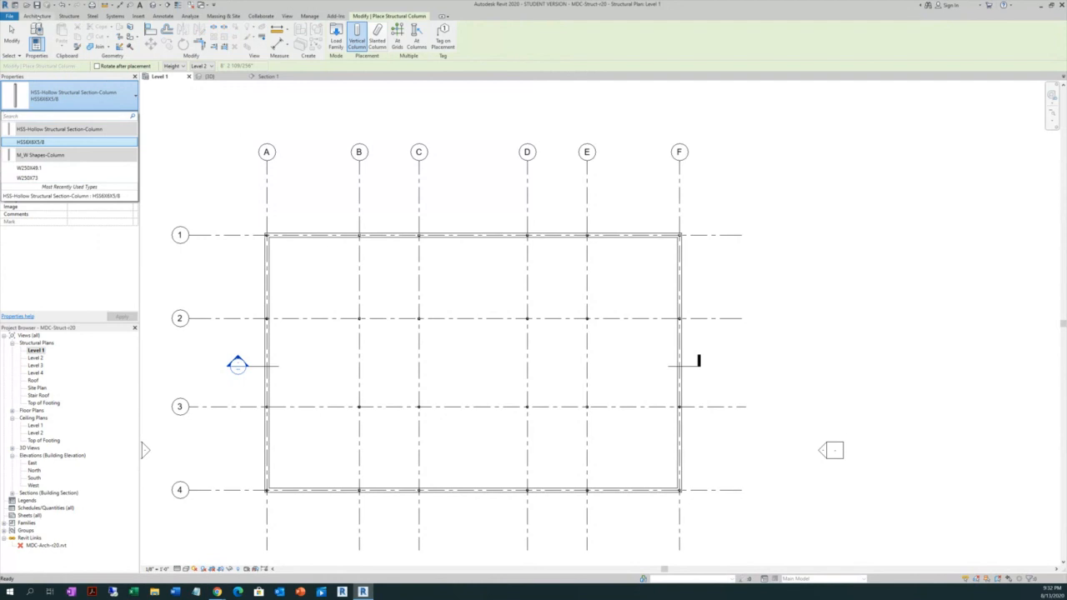
{"action": "left_click", "coordinate": [36, 16]}
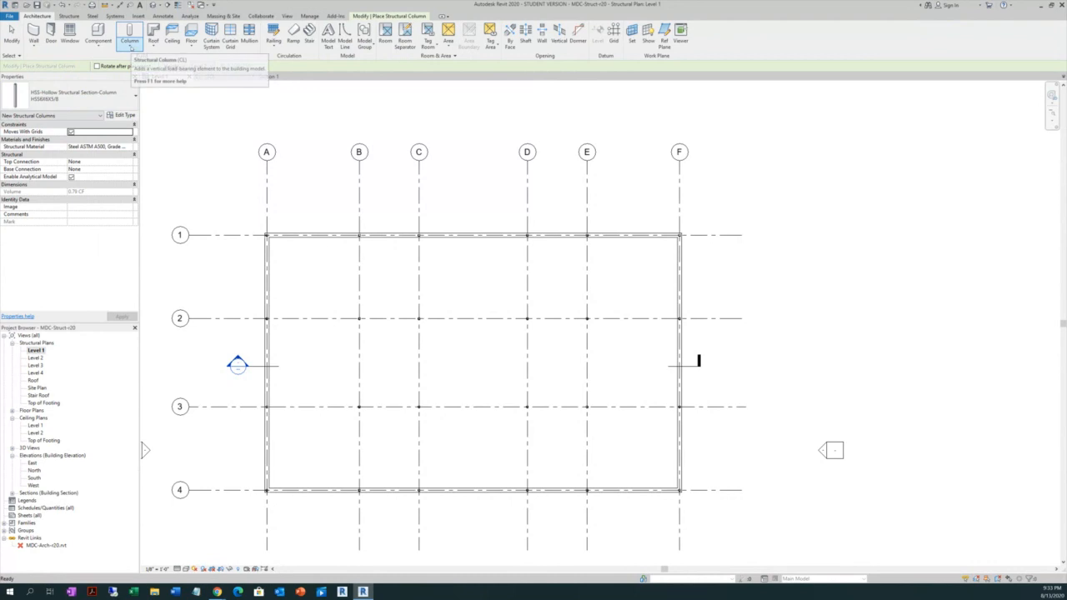
{"action": "left_click", "coordinate": [130, 47]}
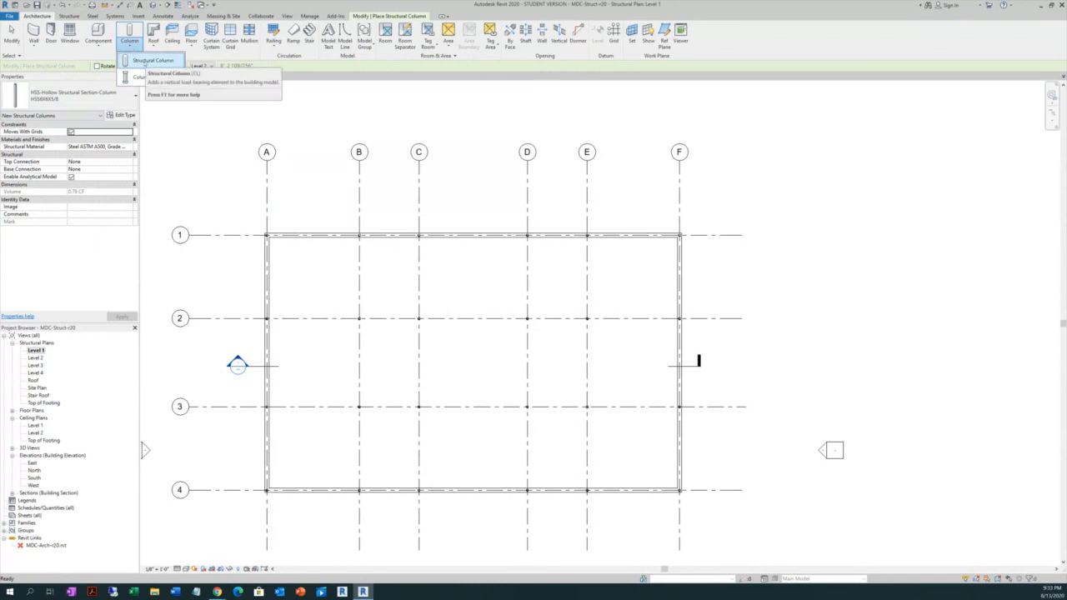
{"action": "left_click", "coordinate": [144, 64]}
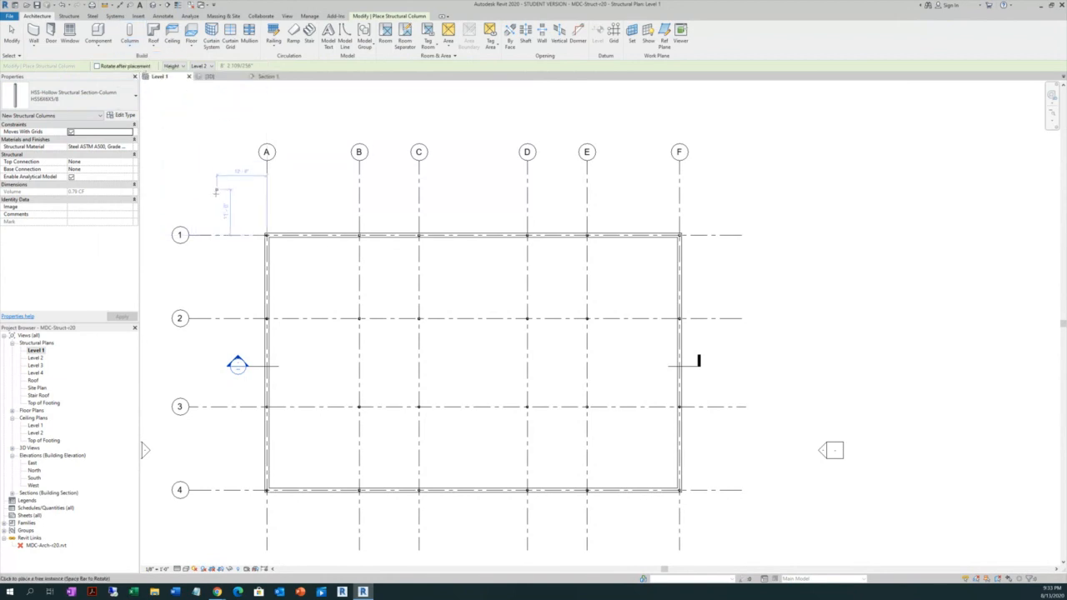
{"action": "left_click", "coordinate": [78, 103]}
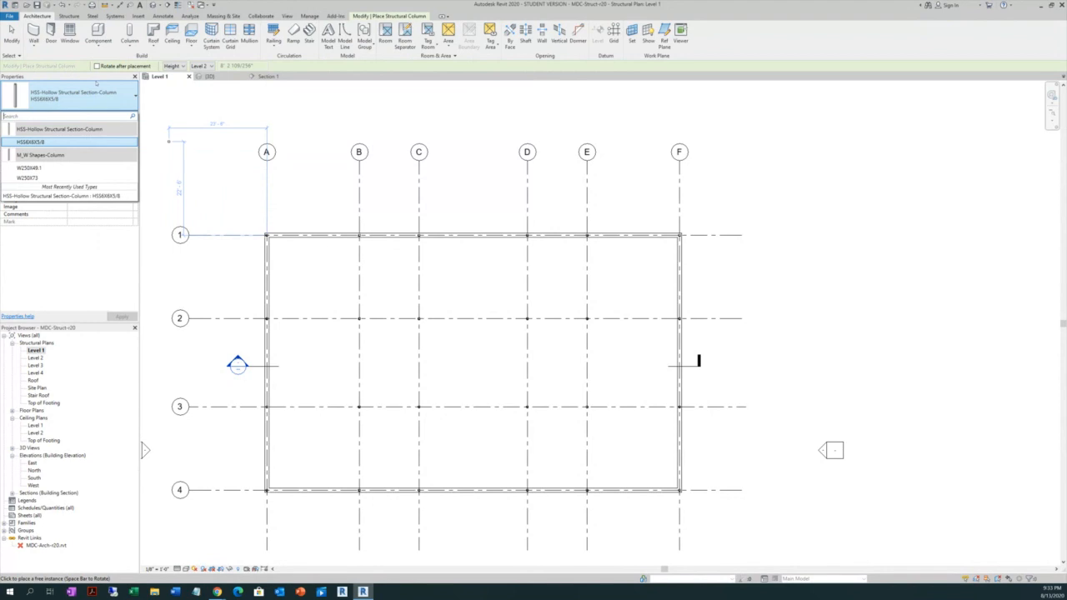
{"action": "mouse_move", "coordinate": [72, 132]}
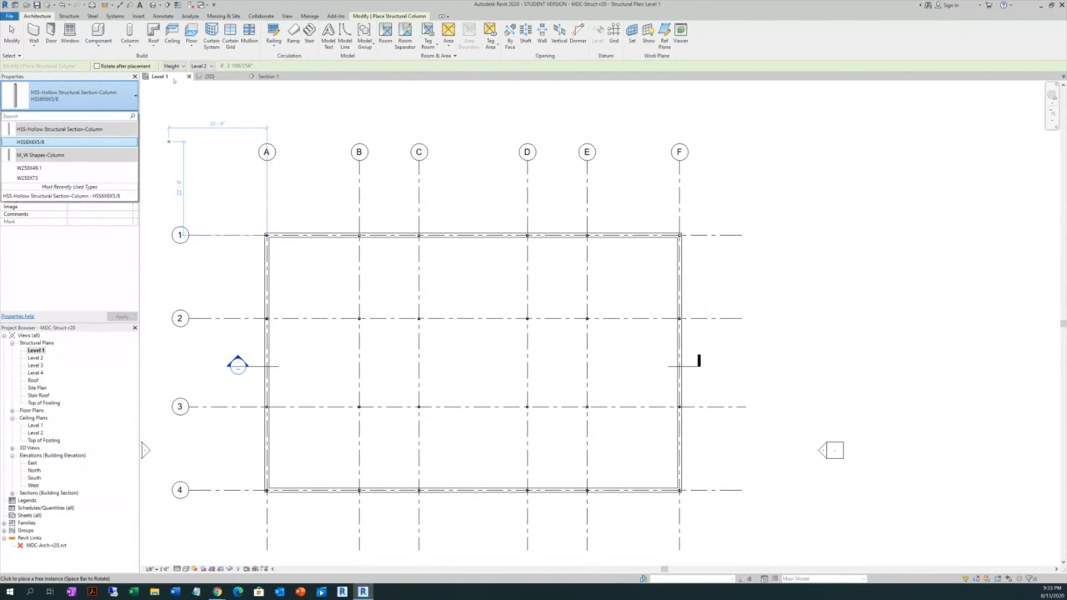
{"action": "key", "text": "Escape"}
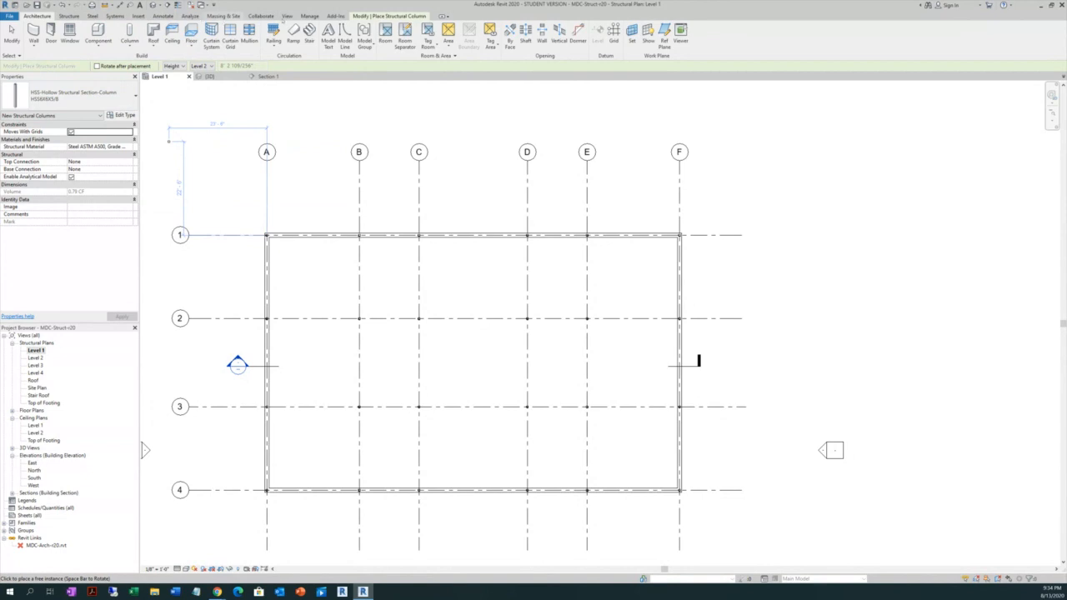
Load the Concrete-Square-Column family from the US Imperial library's Structural Columns > Concrete folder
{"action": "left_click", "coordinate": [139, 16]}
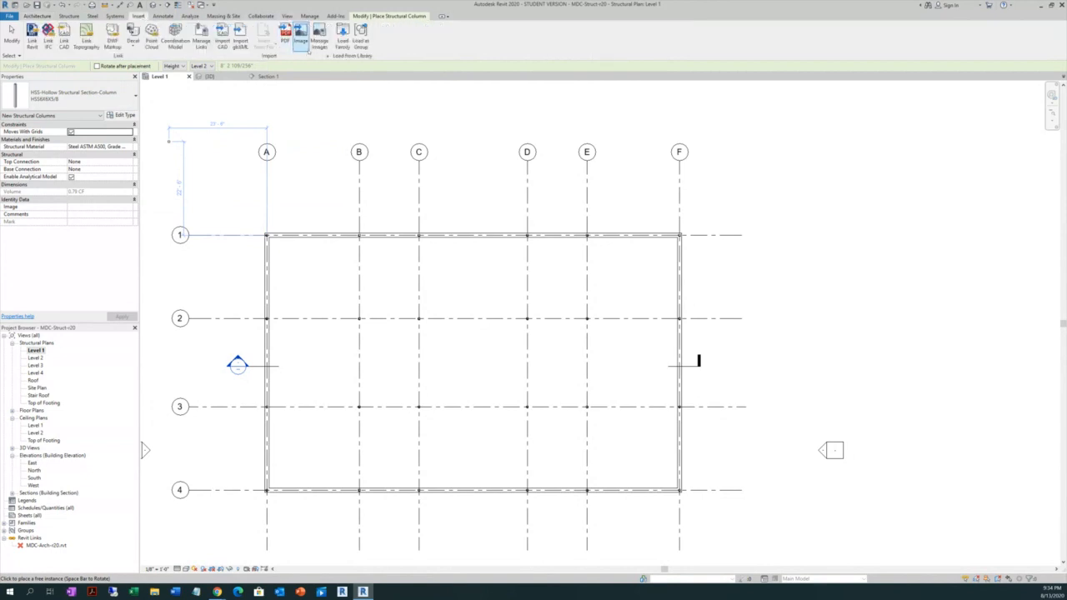
{"action": "left_click", "coordinate": [343, 40]}
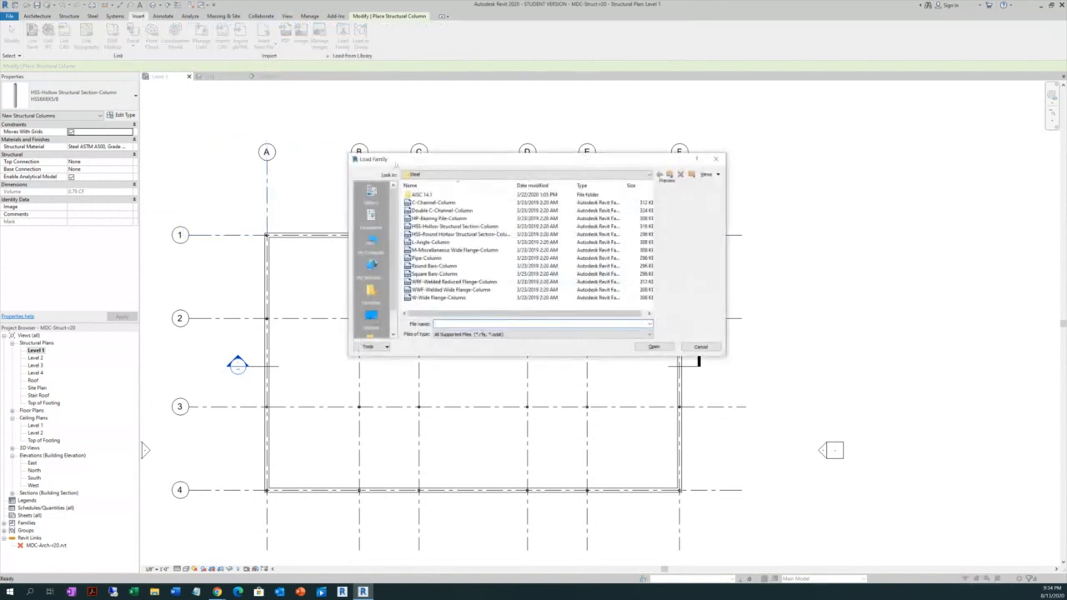
{"action": "left_click", "coordinate": [620, 175]}
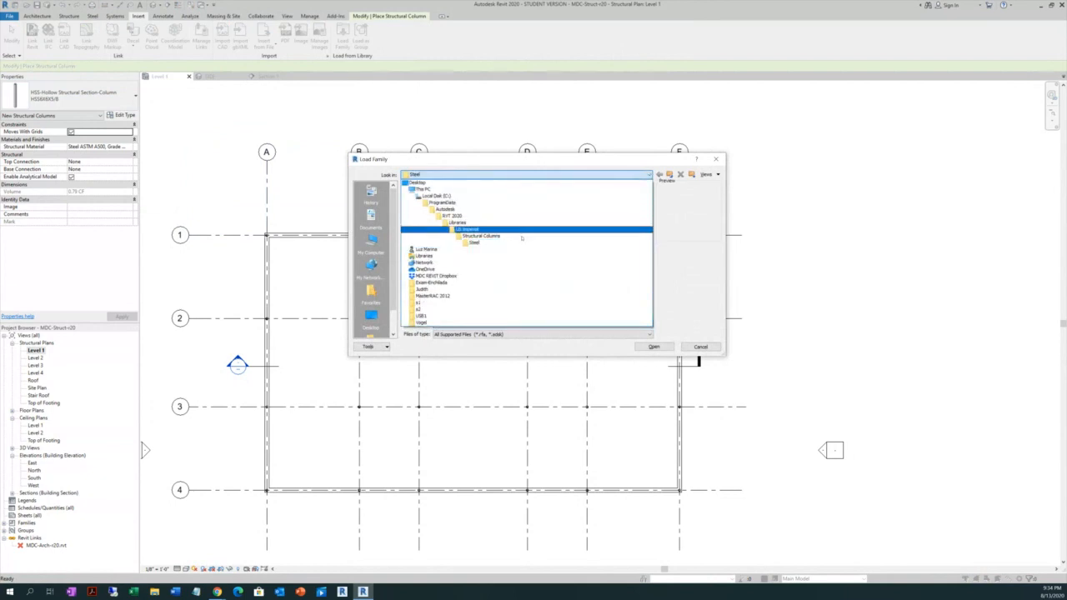
{"action": "left_click", "coordinate": [498, 230]}
{"action": "scroll", "coordinate": [450, 266], "scroll_direction": "down", "scroll_amount": 5}
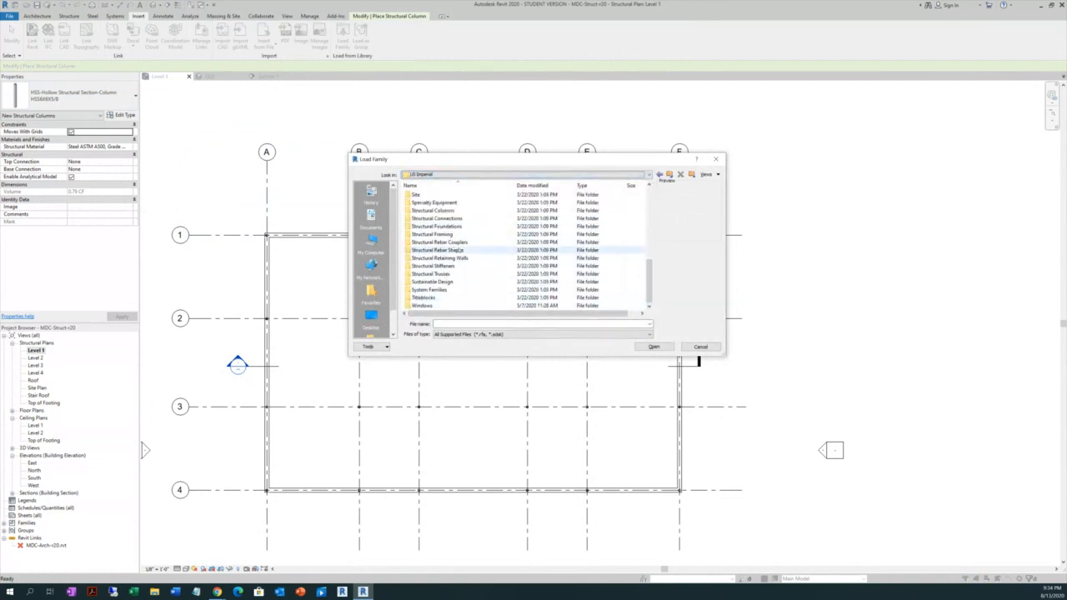
{"action": "double_click", "coordinate": [433, 210]}
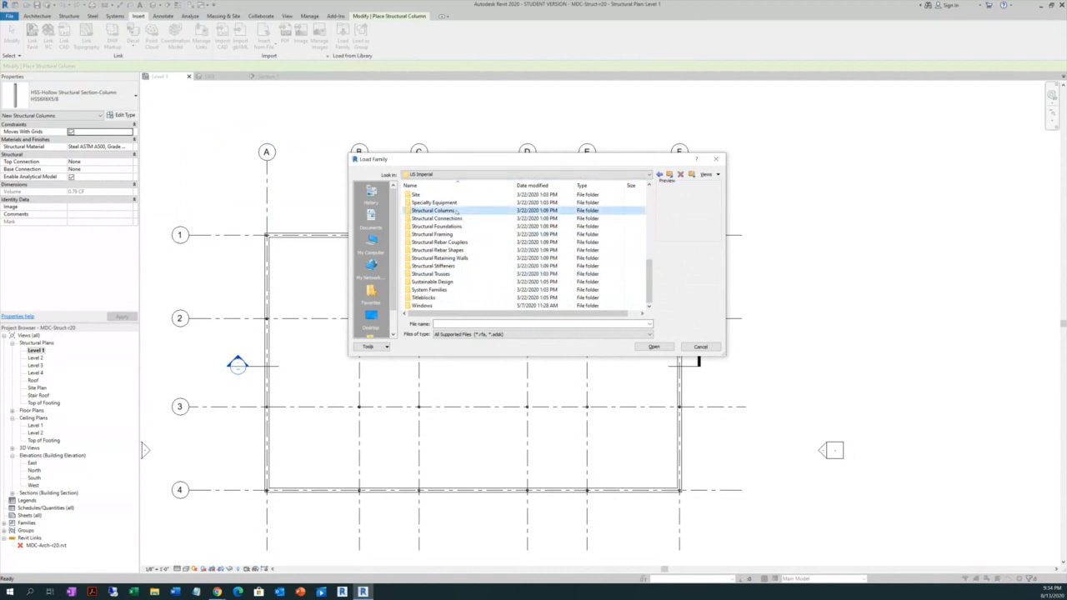
{"action": "double_click", "coordinate": [434, 194]}
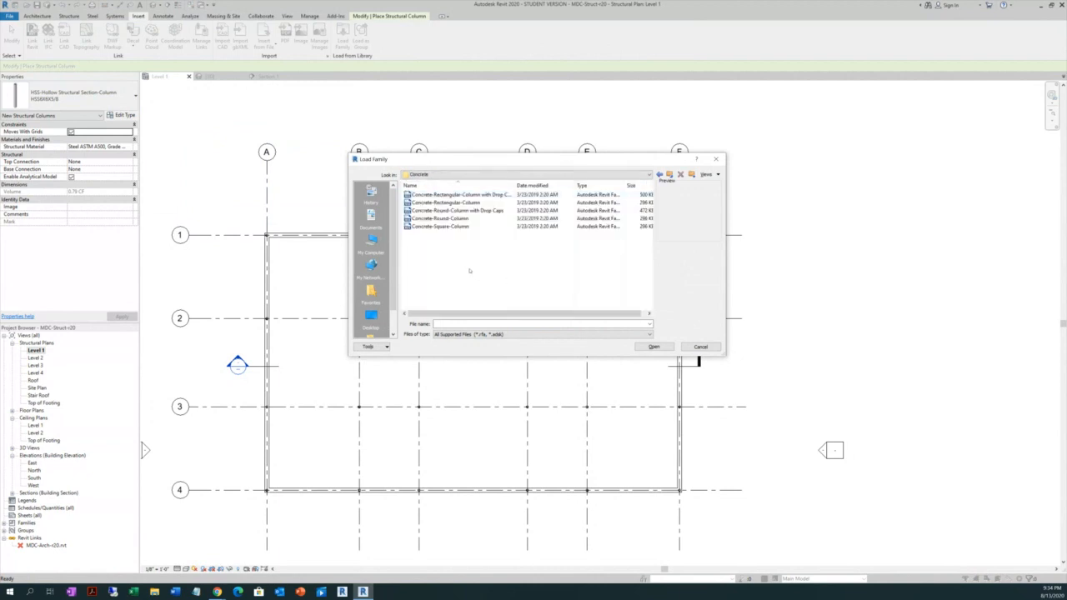
{"action": "left_click", "coordinate": [442, 227]}
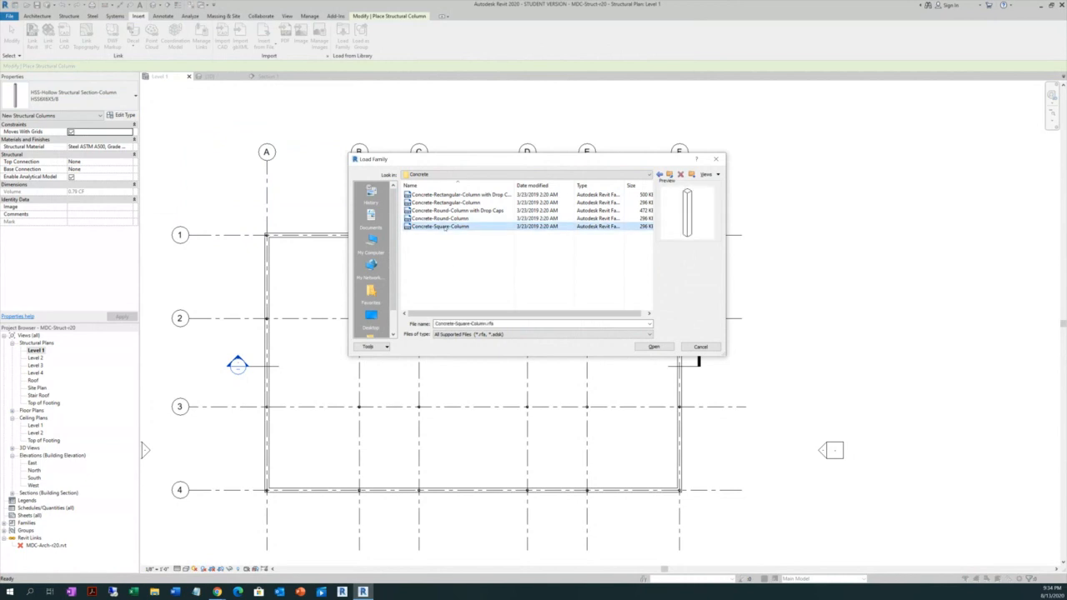
{"action": "left_click", "coordinate": [643, 347]}
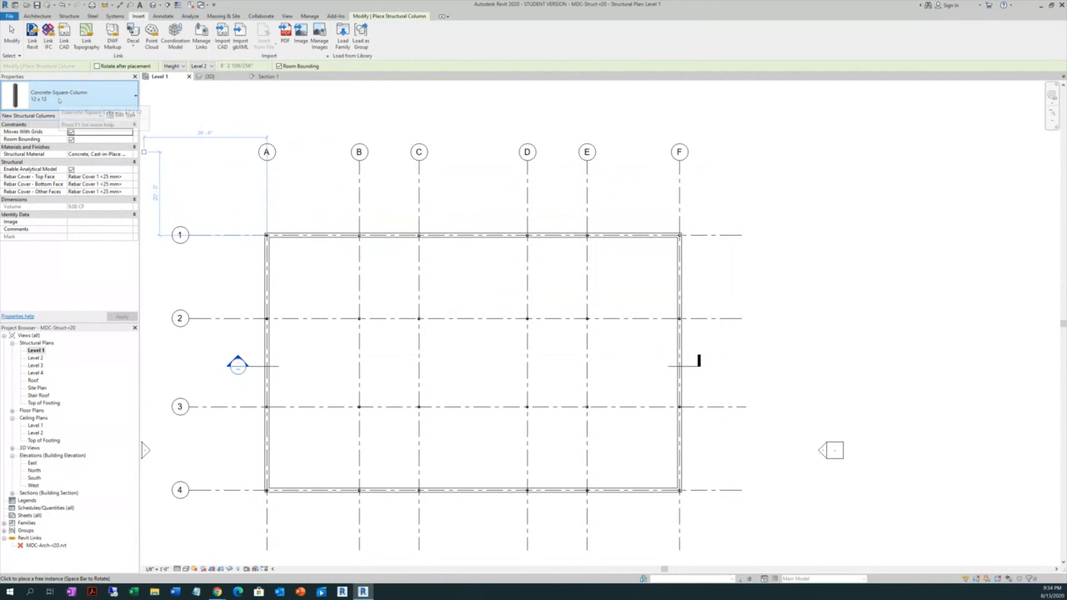
Place one 12 x 12 concrete square column outside the building, about 19' left of grid A and 16'-6" above grid 1
{"action": "right_click", "coordinate": [206, 158]}
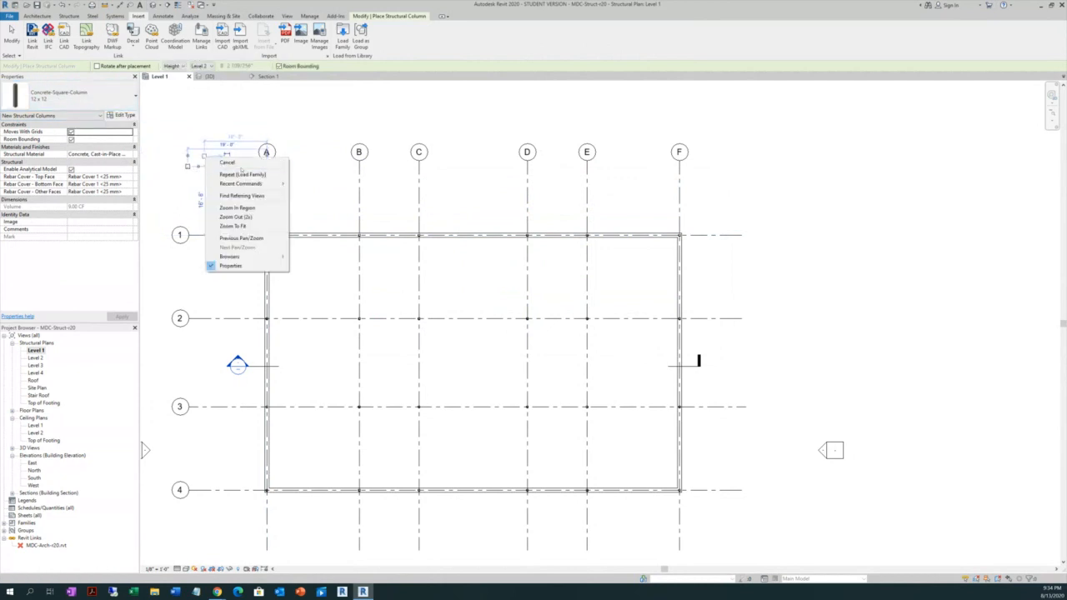
{"action": "left_click", "coordinate": [235, 163]}
{"action": "key", "text": "Escape"}
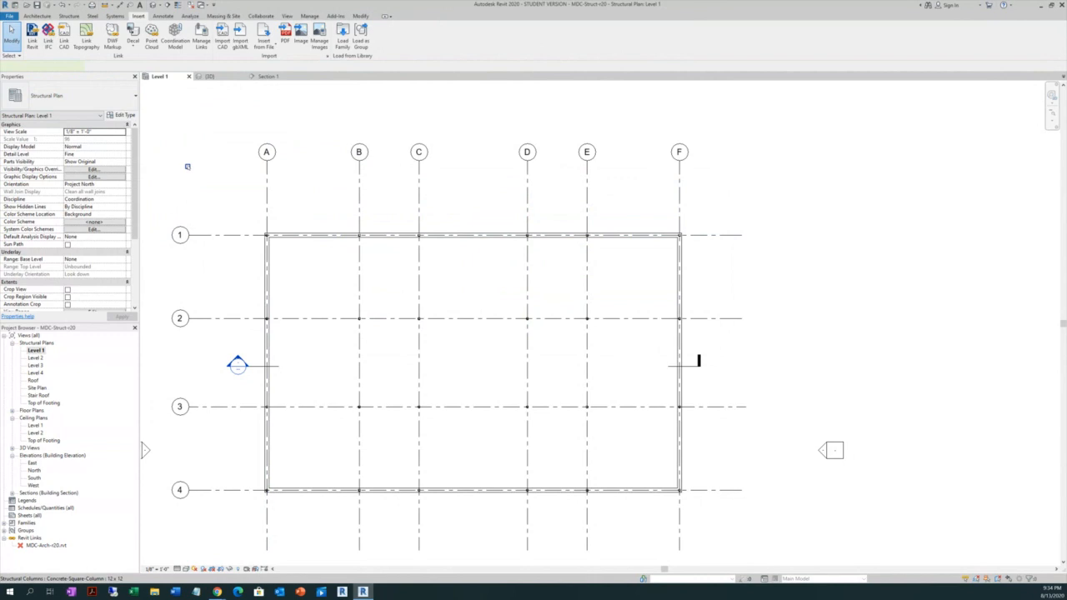
Switch the concrete column outside the grid to the 18 x 18 type and duplicate that type as 12ax12
{"action": "left_click", "coordinate": [187, 166]}
{"action": "left_click", "coordinate": [102, 99]}
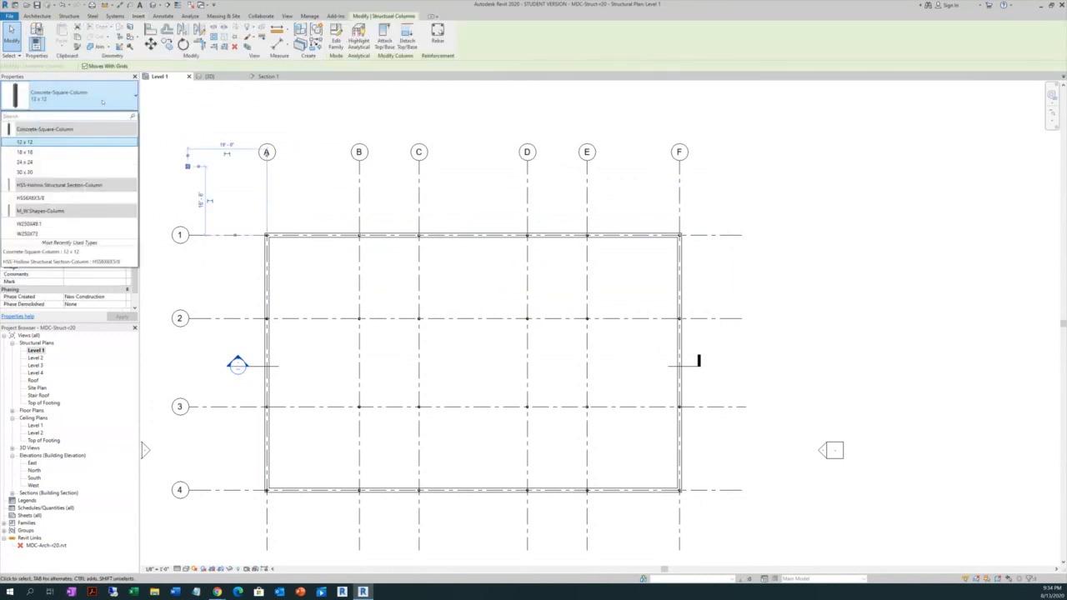
{"action": "left_click", "coordinate": [42, 154]}
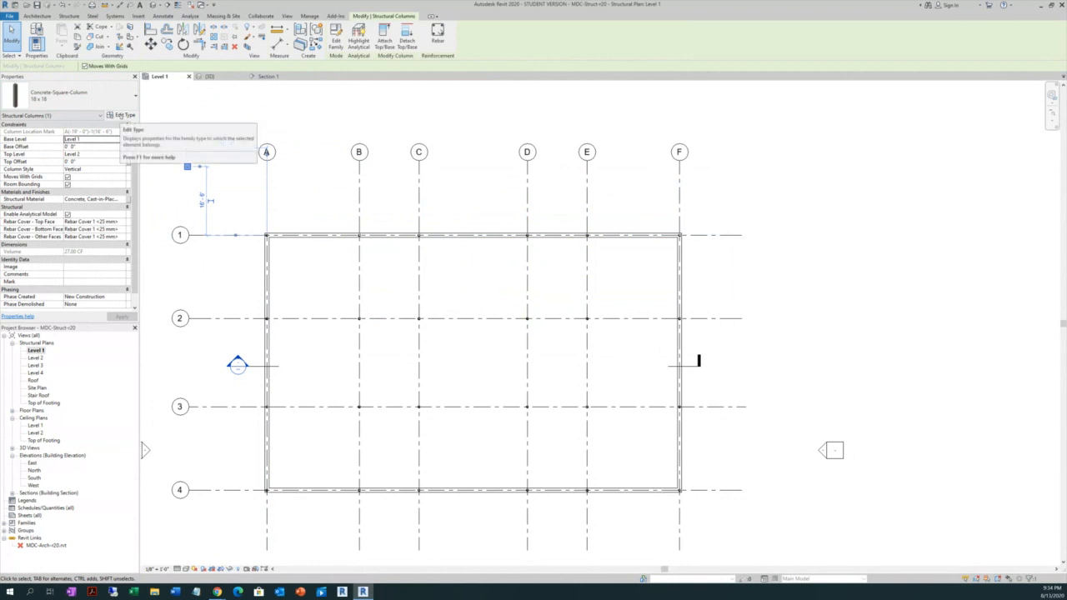
{"action": "left_click", "coordinate": [122, 115]}
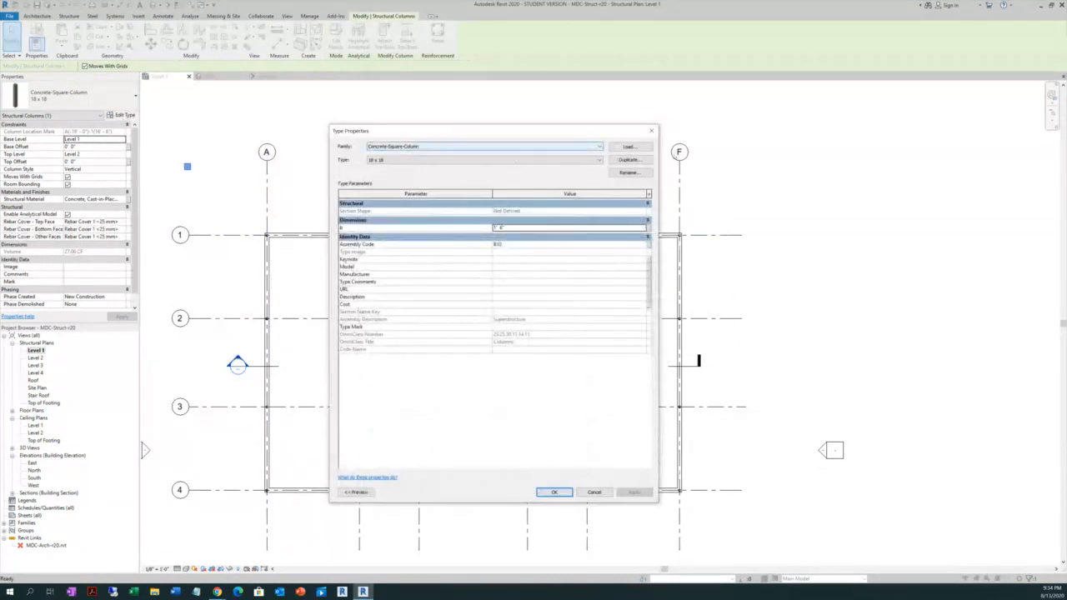
{"action": "left_click", "coordinate": [628, 159]}
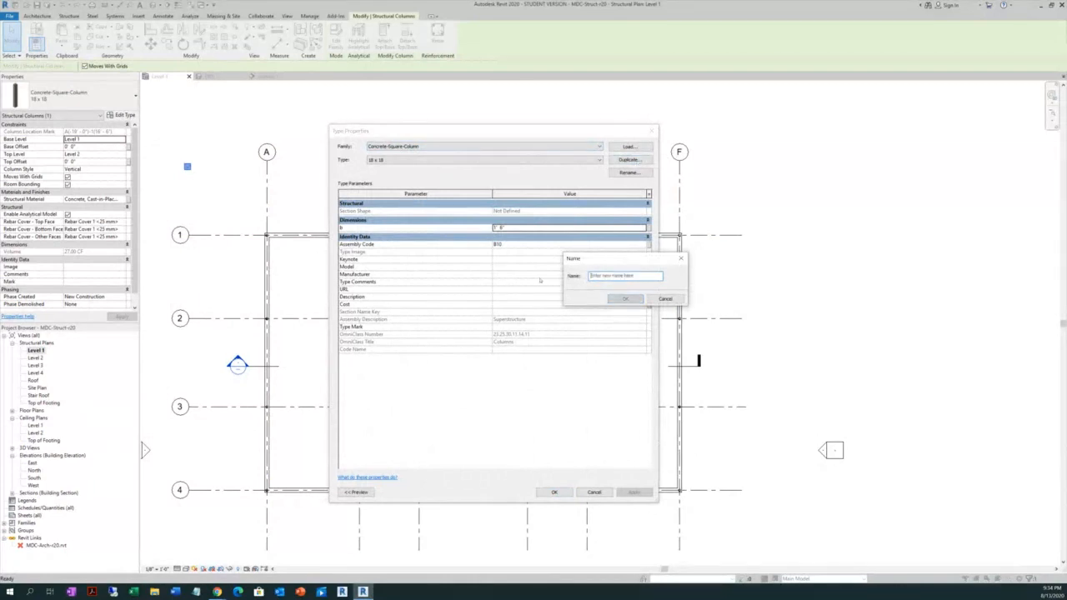
{"action": "type", "text": "12ax12"}
{"action": "left_click", "coordinate": [625, 298]}
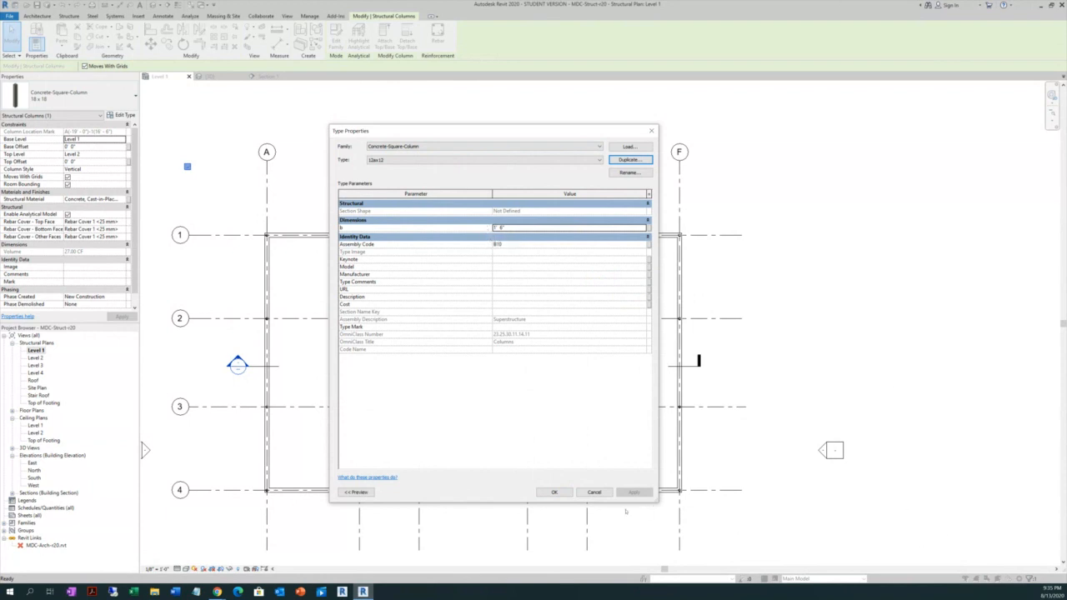
{"action": "left_click", "coordinate": [553, 492]}
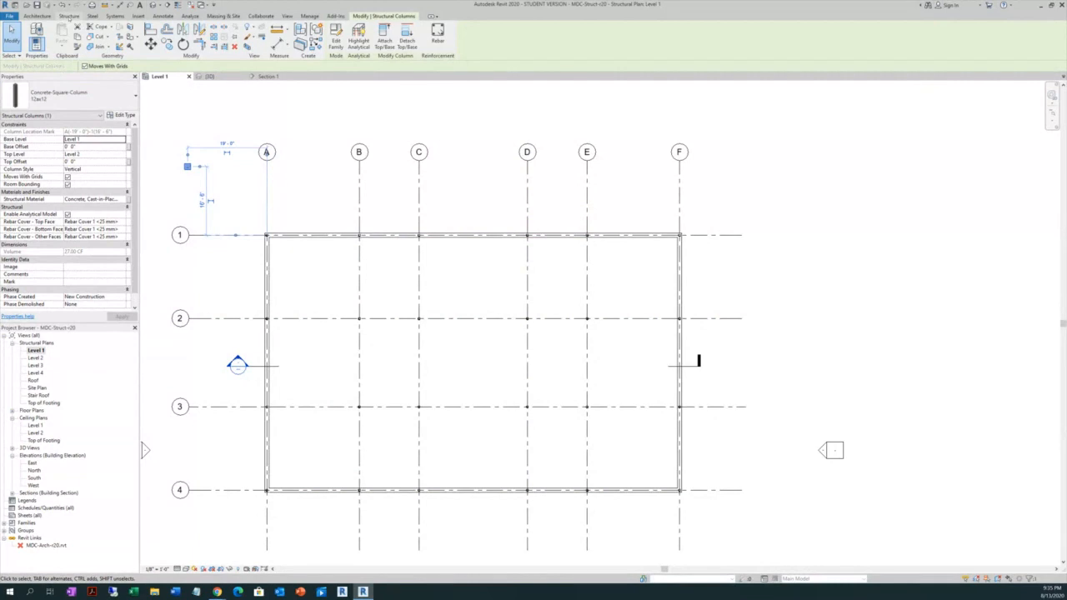
Start a 12 x 12 concrete square structural column on Level 1 and set its depth down to Top of Footing
{"action": "left_click", "coordinate": [69, 16]}
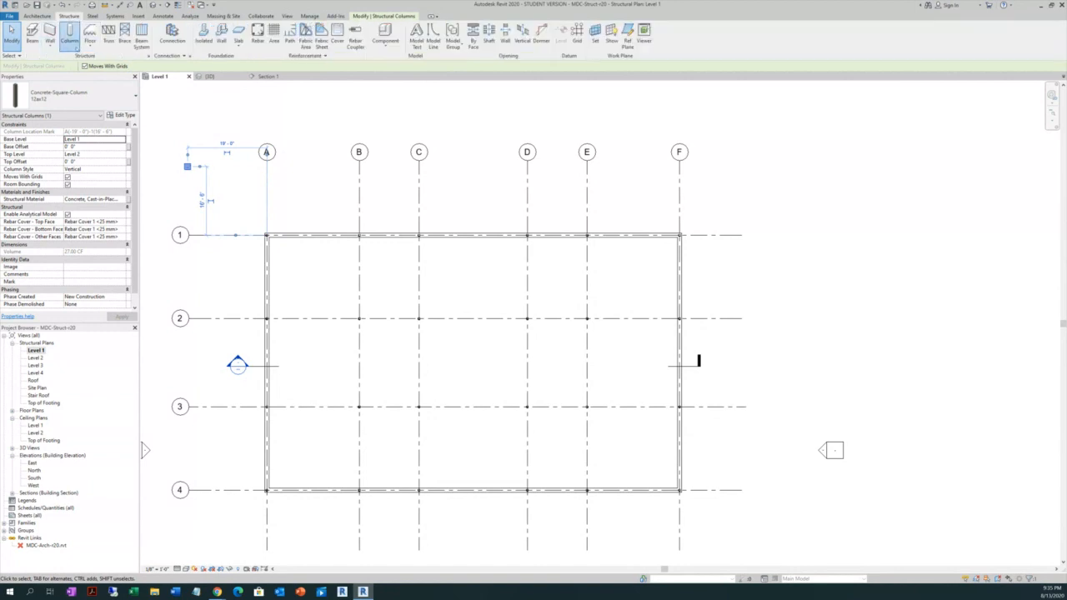
{"action": "left_click", "coordinate": [69, 35]}
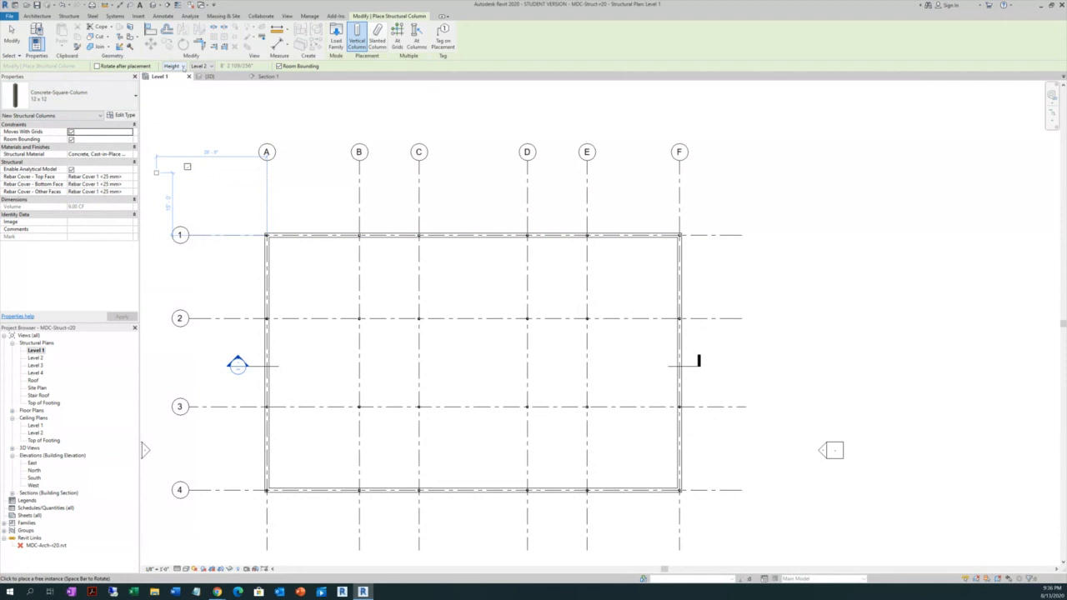
{"action": "left_click", "coordinate": [183, 67]}
{"action": "left_click", "coordinate": [181, 74]}
{"action": "left_click", "coordinate": [211, 66]}
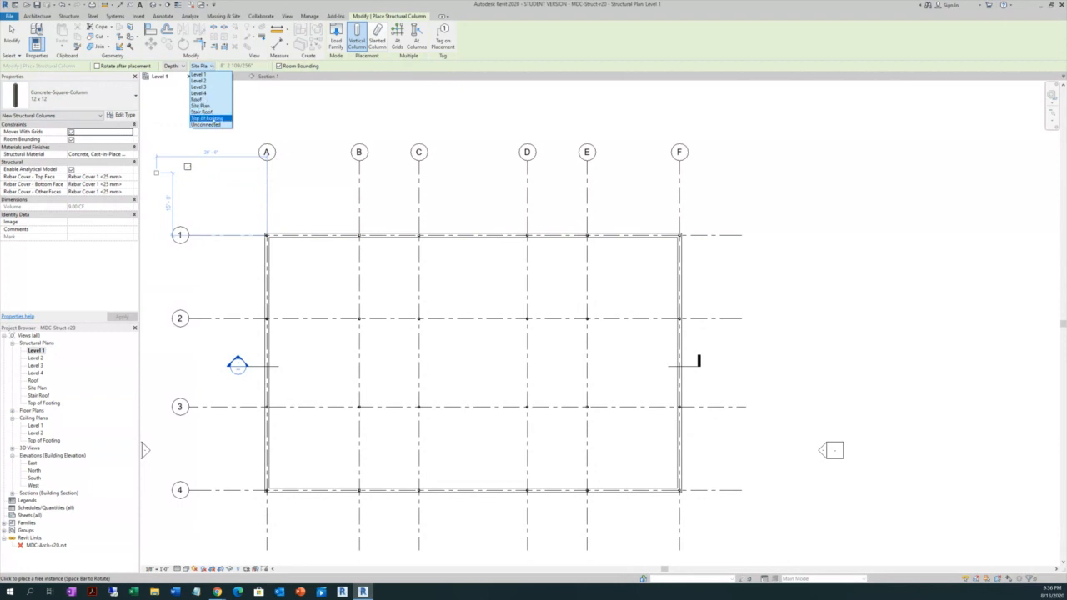
{"action": "left_click", "coordinate": [208, 120]}
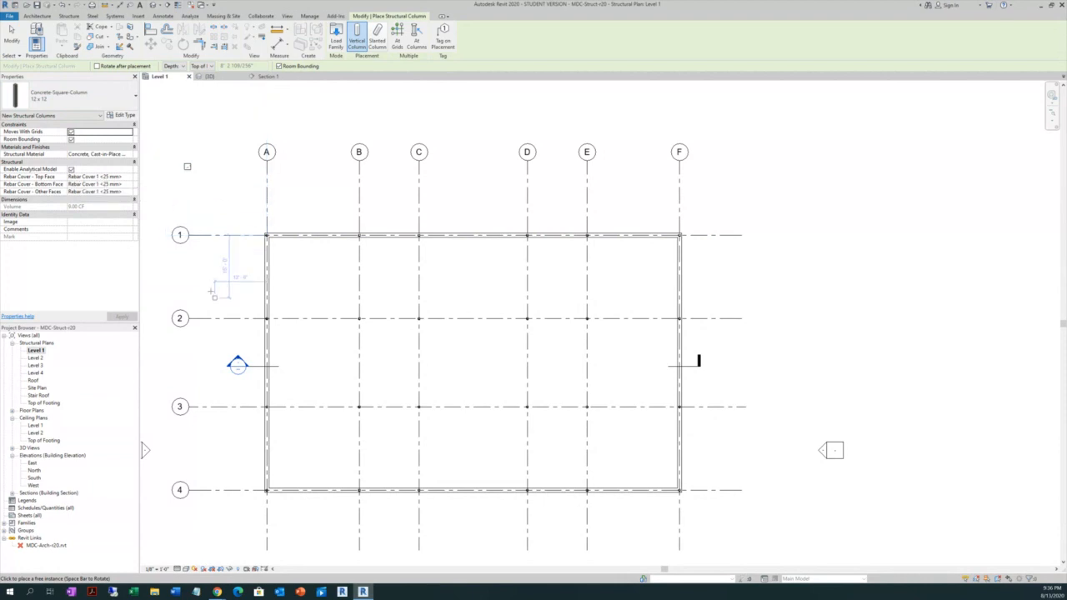
Place a single 12 x 12 concrete square column at the intersection of grids A and 1
{"action": "scroll", "coordinate": [250, 229], "scroll_direction": "up", "scroll_amount": 5}
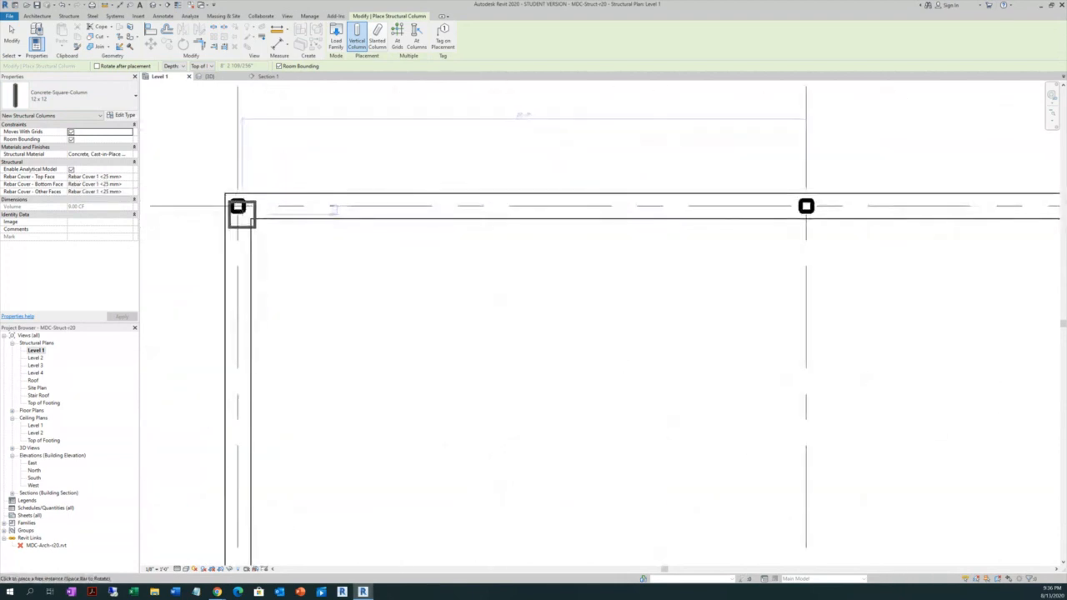
{"action": "left_click", "coordinate": [238, 208]}
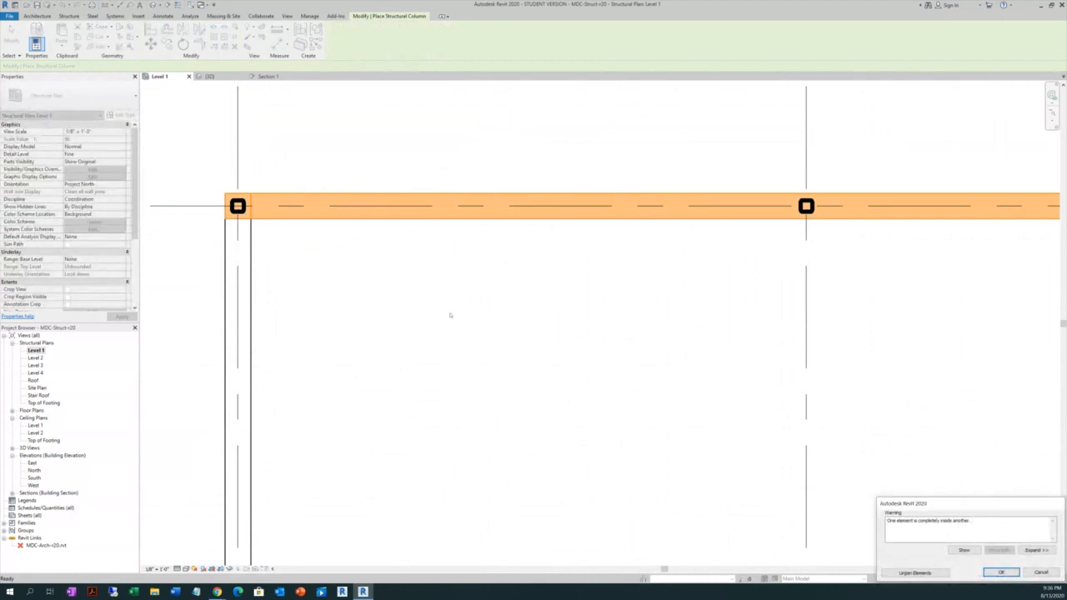
{"action": "scroll", "coordinate": [450, 315], "scroll_direction": "down", "scroll_amount": 4}
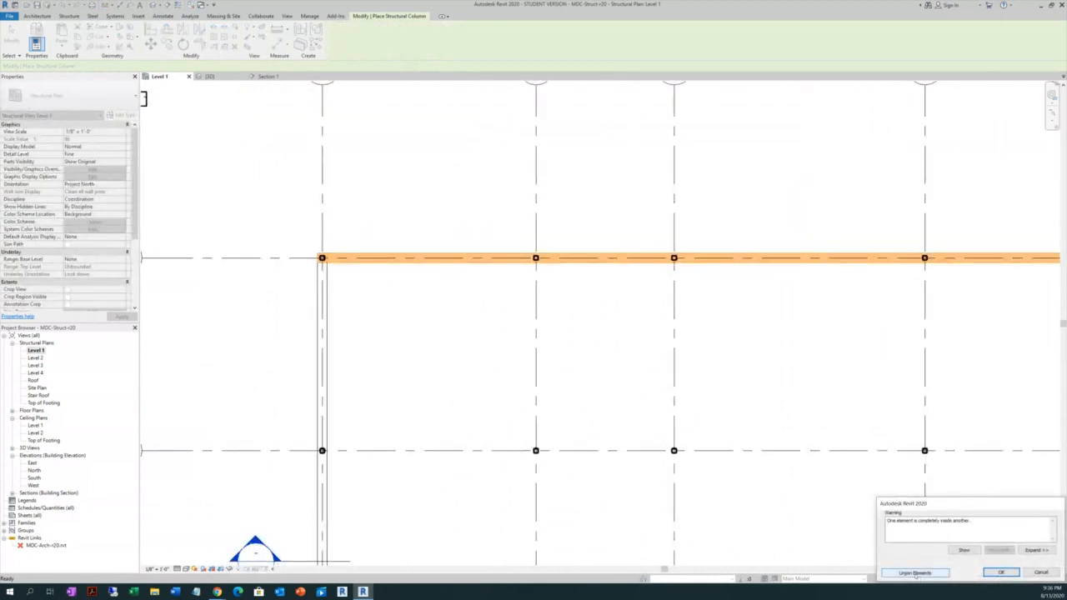
{"action": "left_click", "coordinate": [1001, 572]}
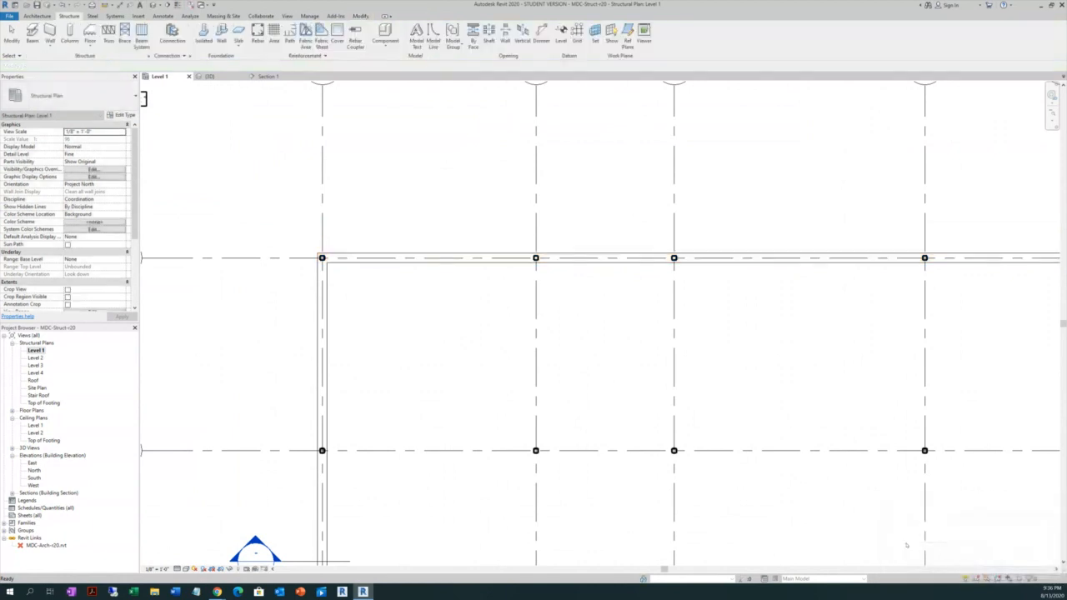
{"action": "scroll", "coordinate": [276, 231], "scroll_direction": "down", "scroll_amount": 2}
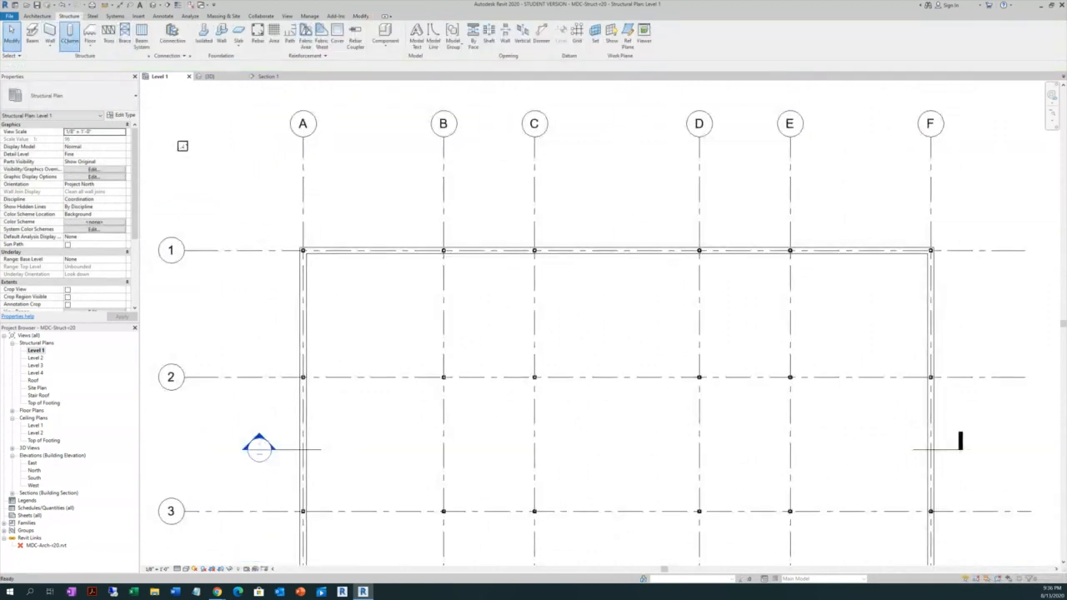
Place 12 x 12 concrete square columns at every intersection of grids A to F and 1 to 4
{"action": "left_click", "coordinate": [69, 33]}
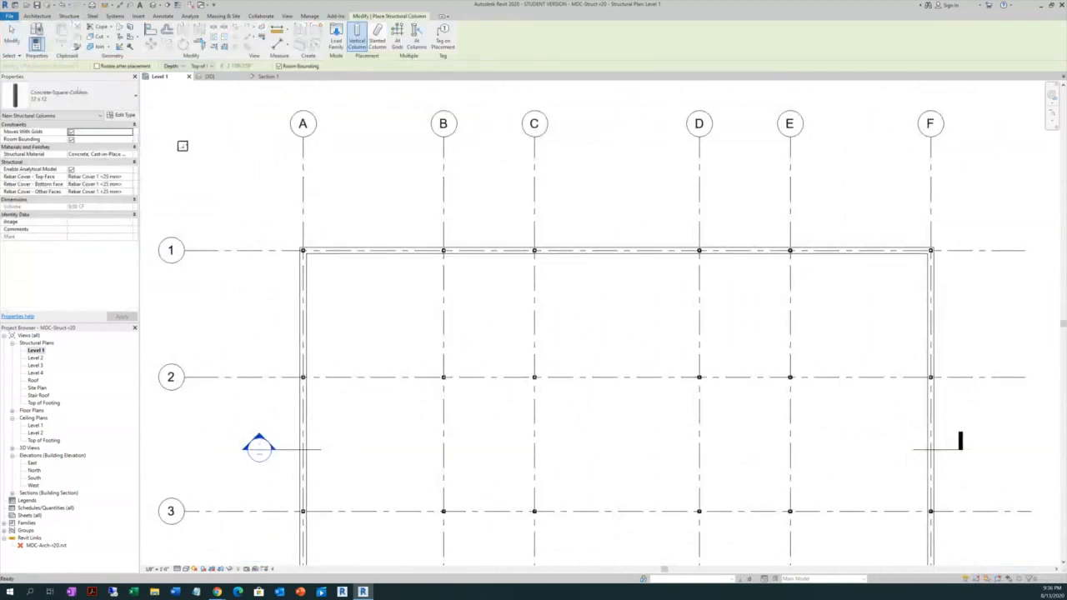
{"action": "left_click", "coordinate": [74, 99]}
{"action": "left_click", "coordinate": [40, 144]}
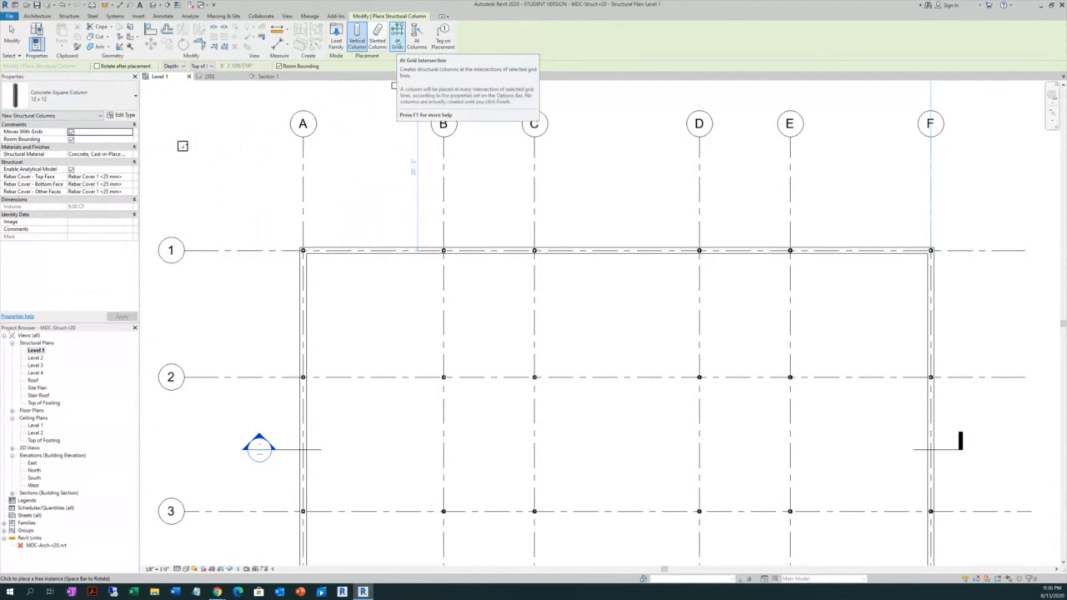
{"action": "left_click", "coordinate": [396, 40]}
{"action": "scroll", "coordinate": [328, 190], "scroll_direction": "down", "scroll_amount": 4}
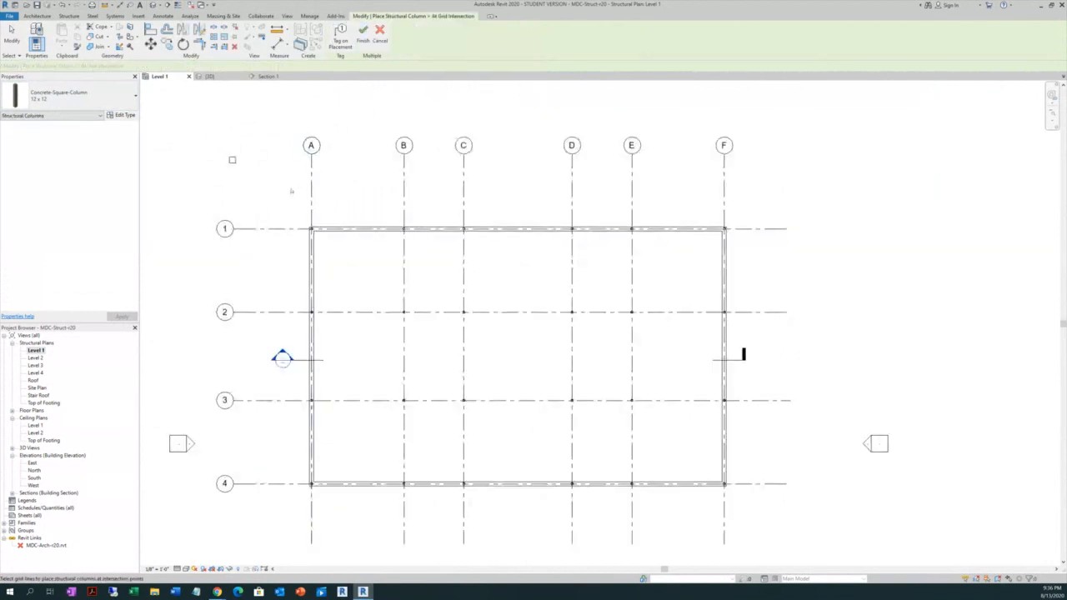
{"action": "left_click_drag", "start_coordinate": [589, 203], "coordinate": [288, 399]}
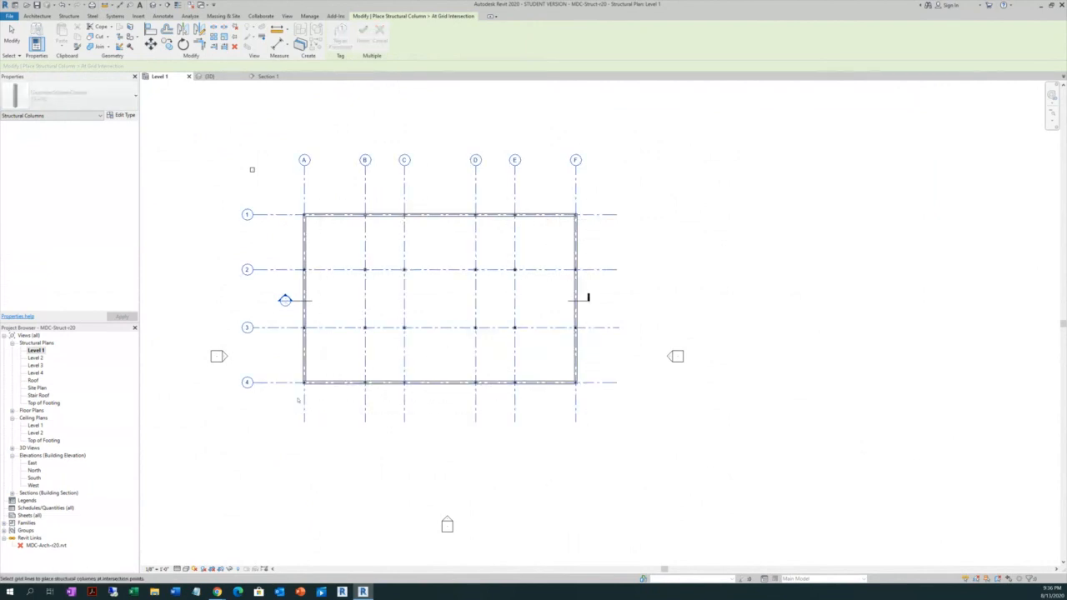
{"action": "left_click", "coordinate": [359, 33]}
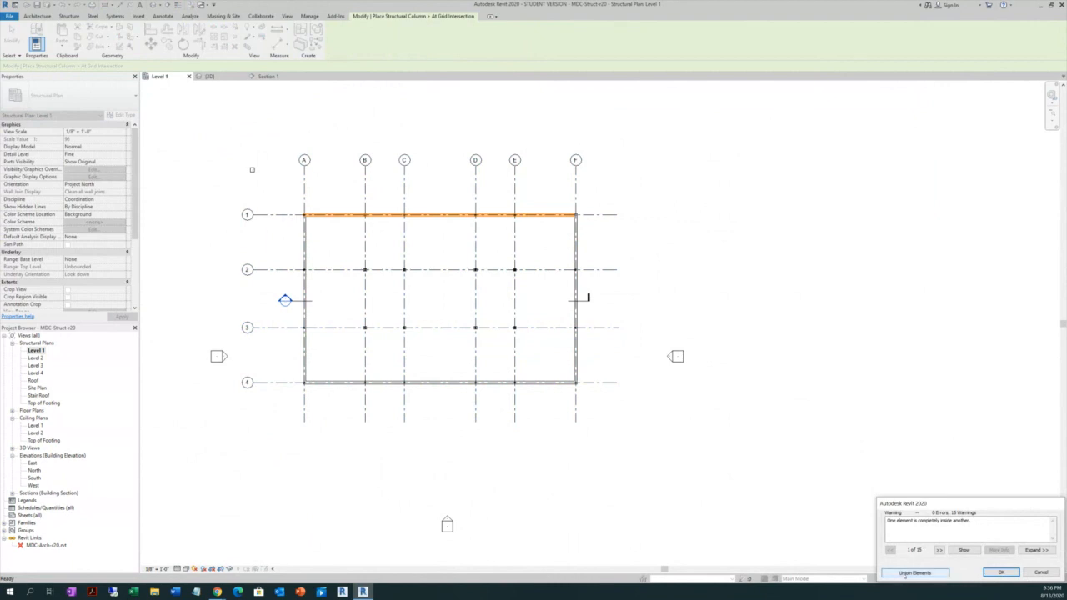
{"action": "left_click", "coordinate": [1001, 573]}
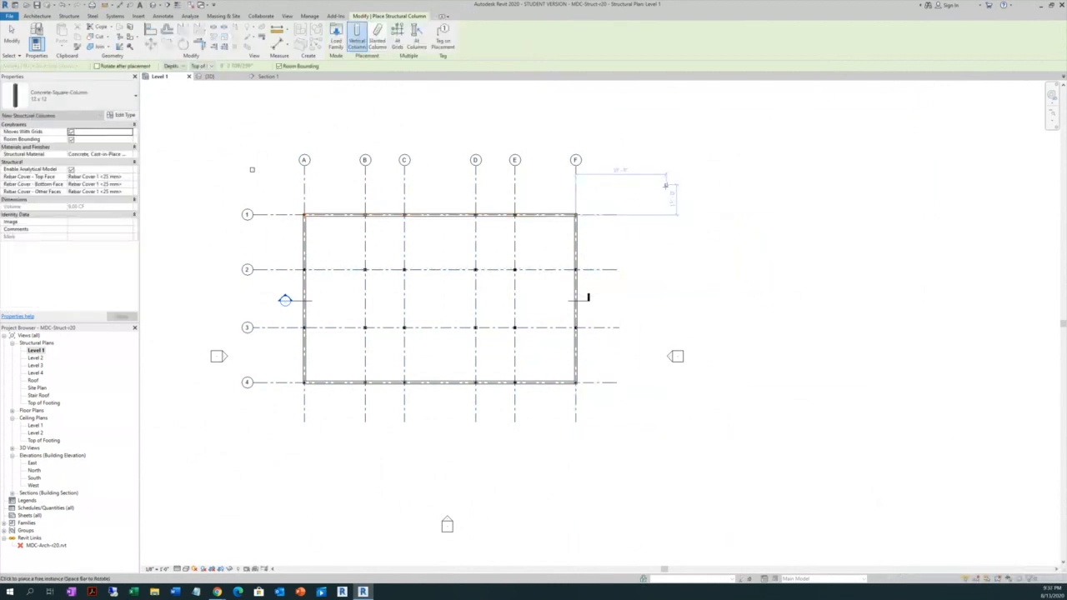
{"action": "scroll", "coordinate": [583, 174], "scroll_direction": "up", "scroll_amount": 2}
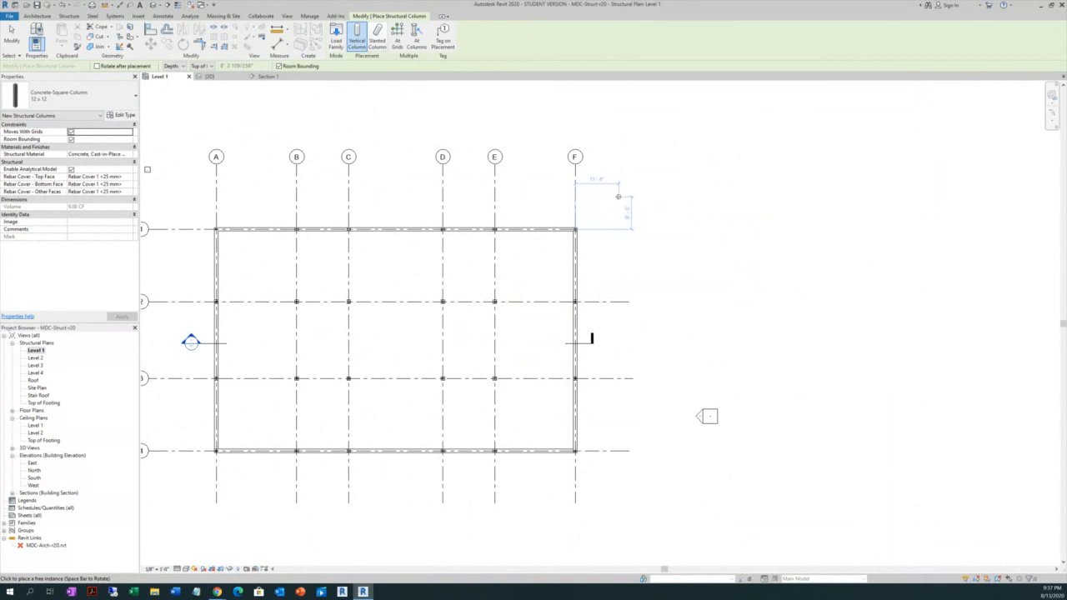
{"action": "right_click", "coordinate": [618, 196]}
{"action": "left_click", "coordinate": [644, 206]}
{"action": "right_click", "coordinate": [626, 203]}
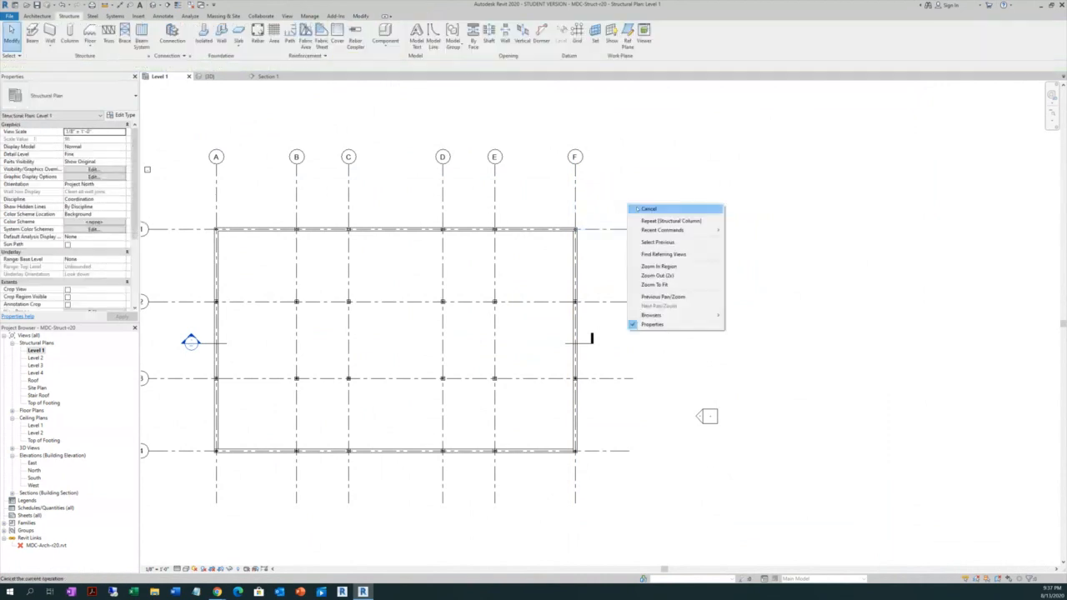
{"action": "left_click", "coordinate": [646, 208]}
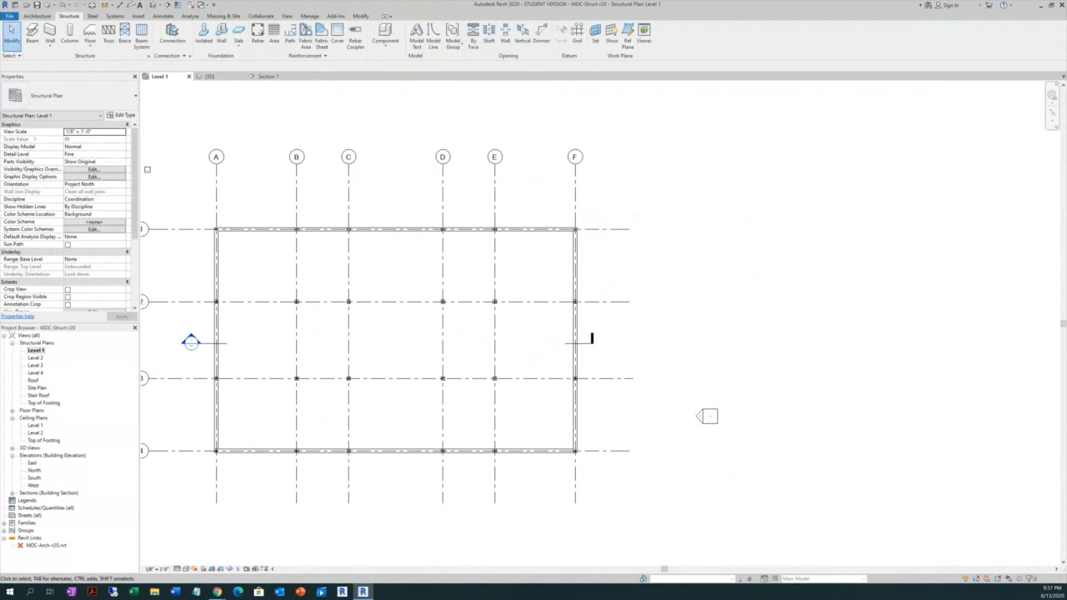
Inspect the columns in the 3D view, undo the concrete column placements, and delete the lone 12ax12 column outside the grid
{"action": "left_click", "coordinate": [153, 5]}
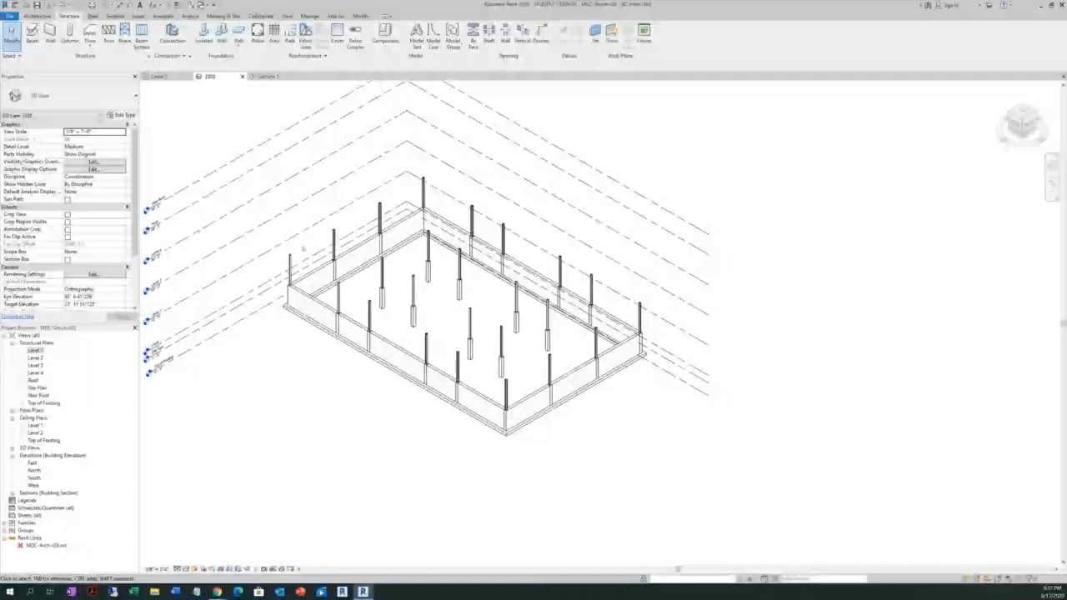
{"action": "scroll", "coordinate": [302, 248], "scroll_direction": "up", "scroll_amount": 1}
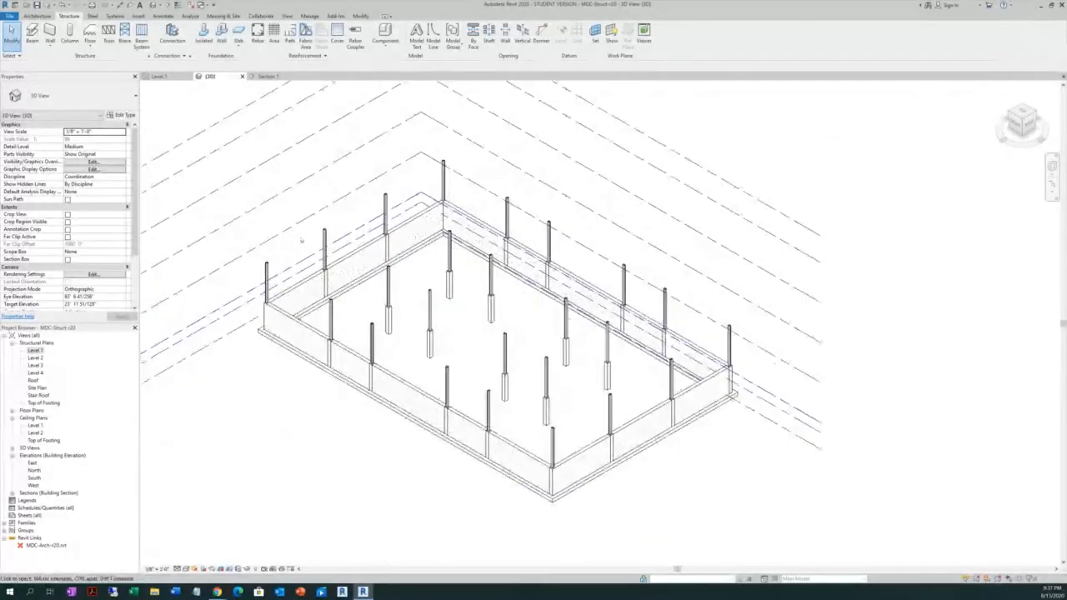
{"action": "scroll", "coordinate": [305, 314], "scroll_direction": "down", "scroll_amount": 1}
{"action": "scroll", "coordinate": [537, 429], "scroll_direction": "up", "scroll_amount": 1}
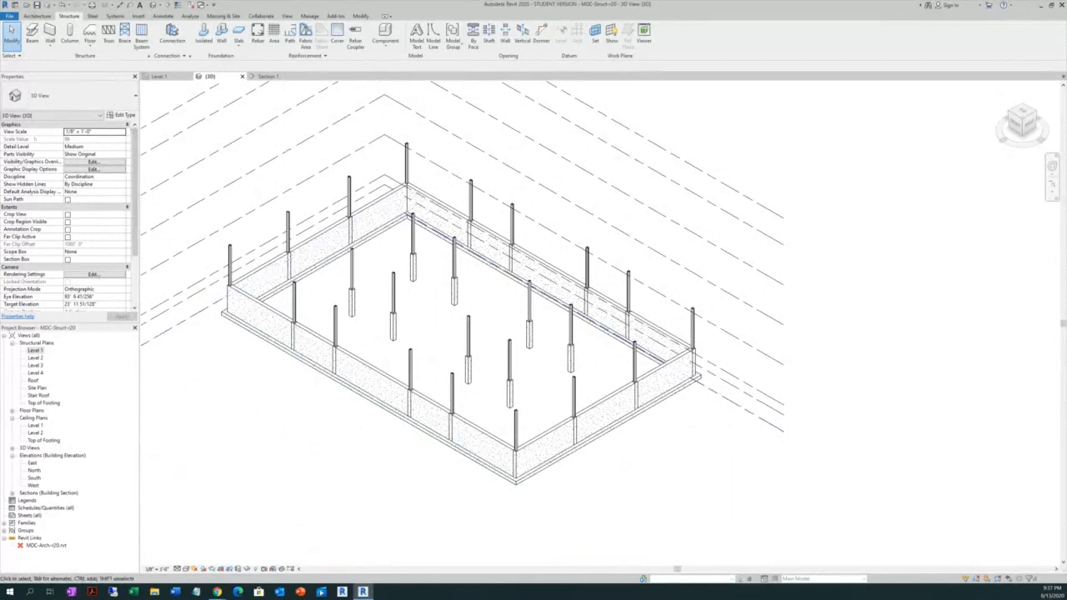
{"action": "left_click", "coordinate": [63, 5]}
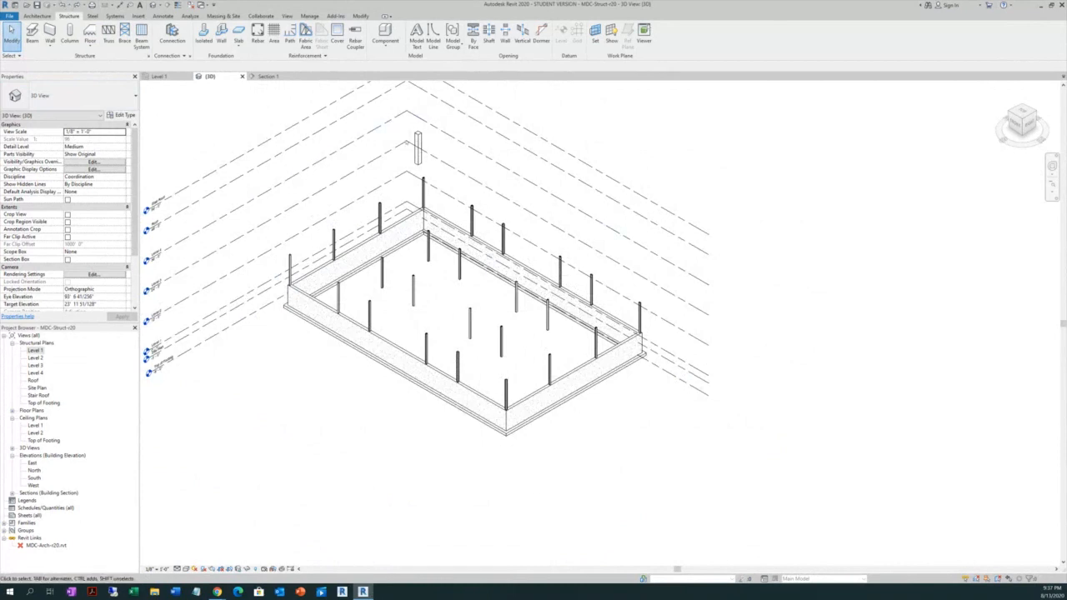
{"action": "left_click", "coordinate": [417, 148]}
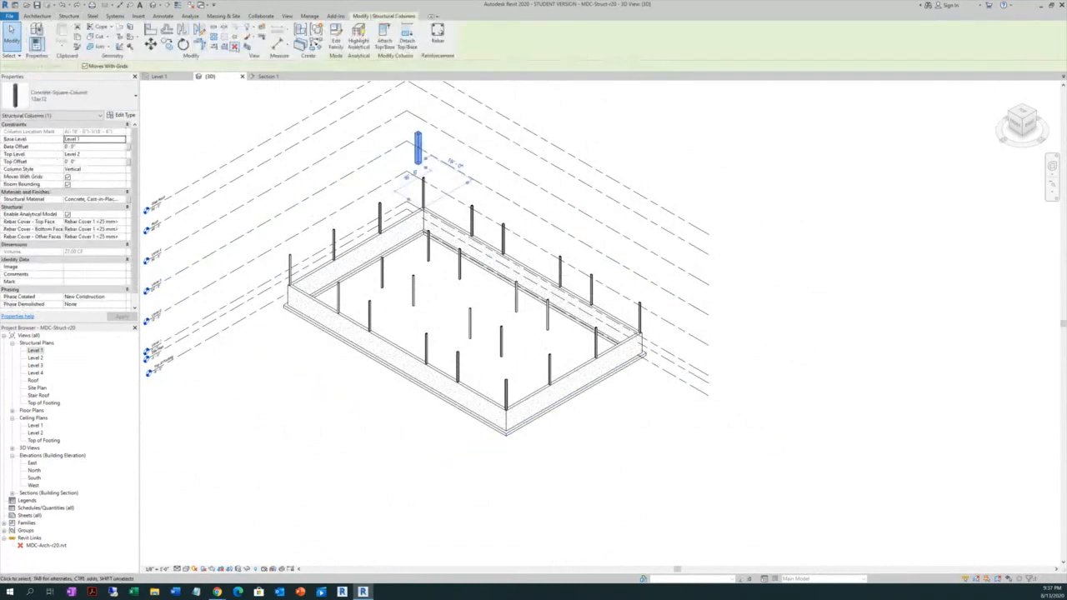
{"action": "left_click", "coordinate": [234, 46]}
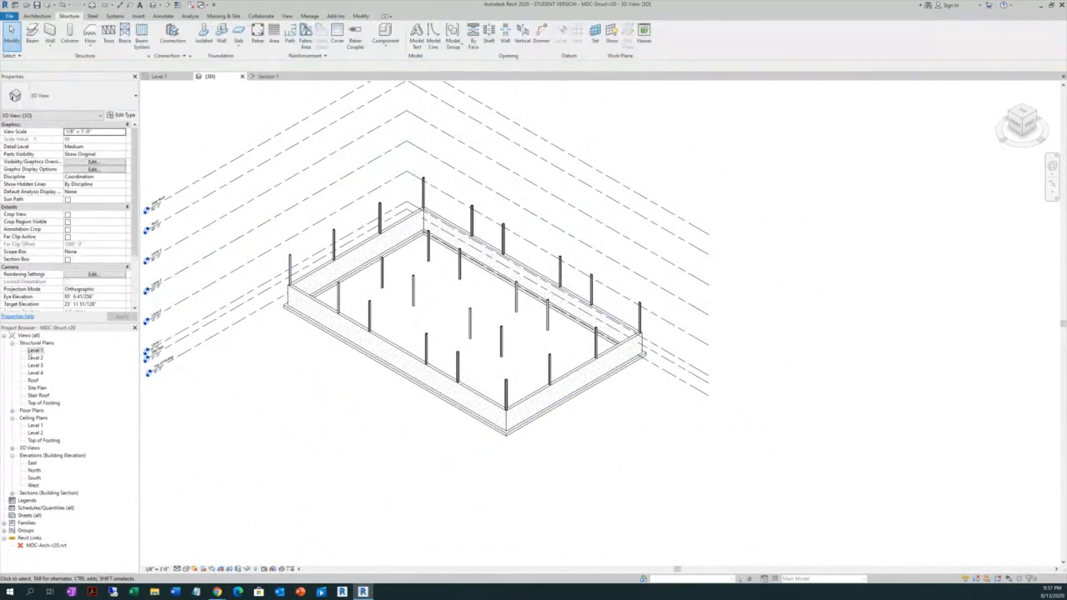
Start a vertical 12 x 12 concrete square structural column on the Level 1 plan with its depth set to Top of Footing
{"action": "double_click", "coordinate": [35, 350]}
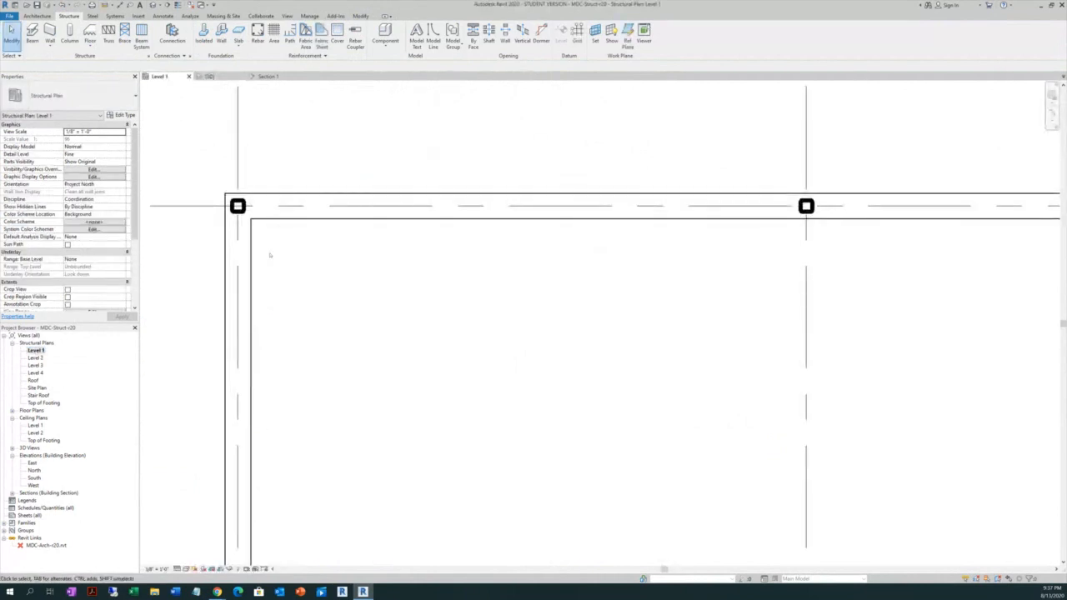
{"action": "scroll", "coordinate": [271, 253], "scroll_direction": "down", "scroll_amount": 3}
{"action": "scroll", "coordinate": [271, 253], "scroll_direction": "down", "scroll_amount": 3}
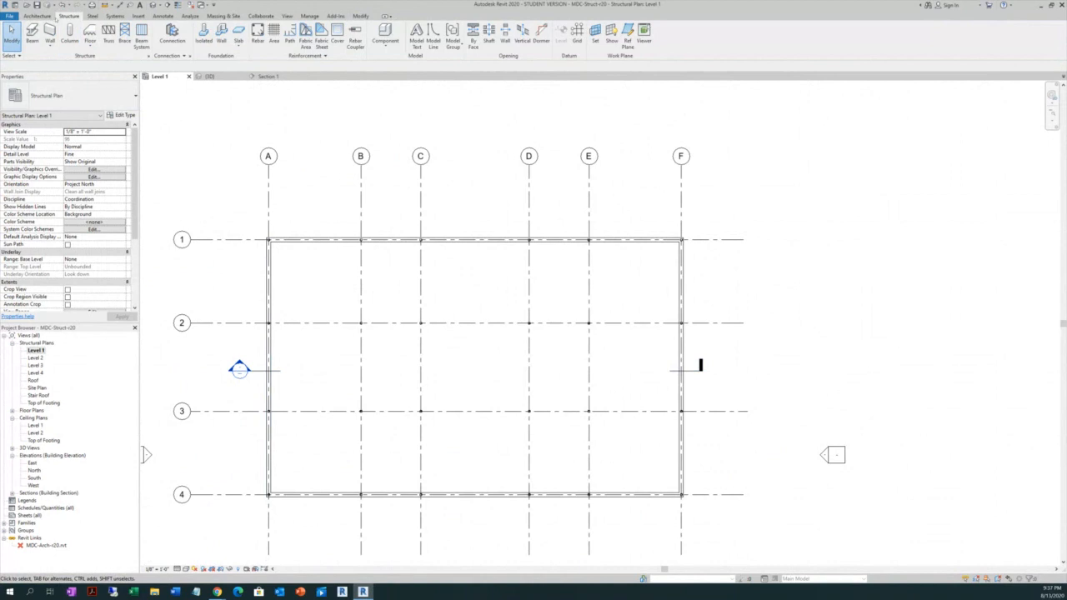
{"action": "left_click", "coordinate": [69, 37]}
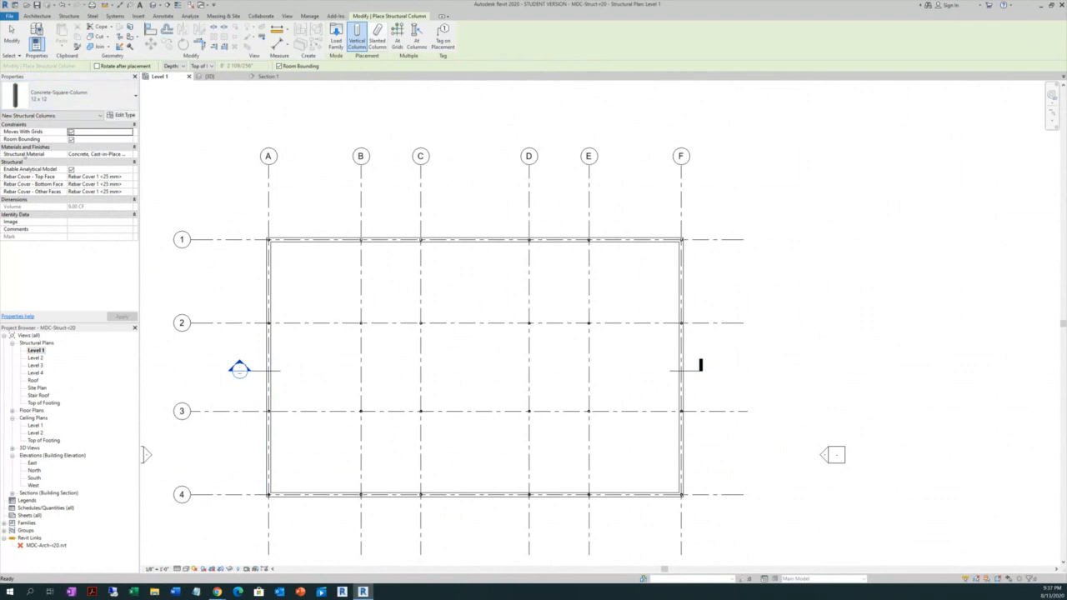
{"action": "left_click", "coordinate": [55, 98]}
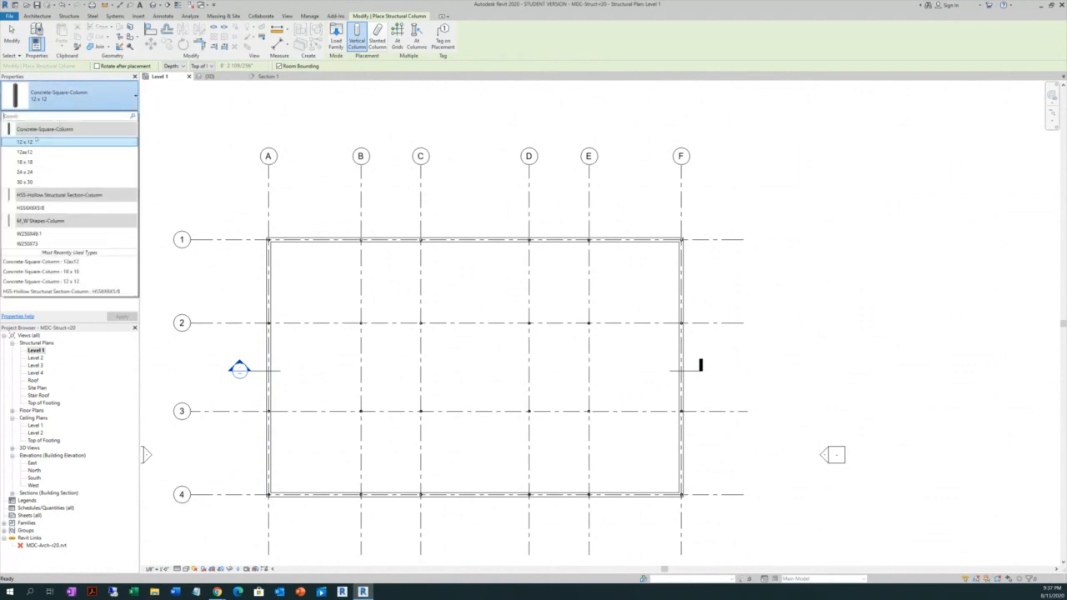
{"action": "left_click", "coordinate": [36, 141]}
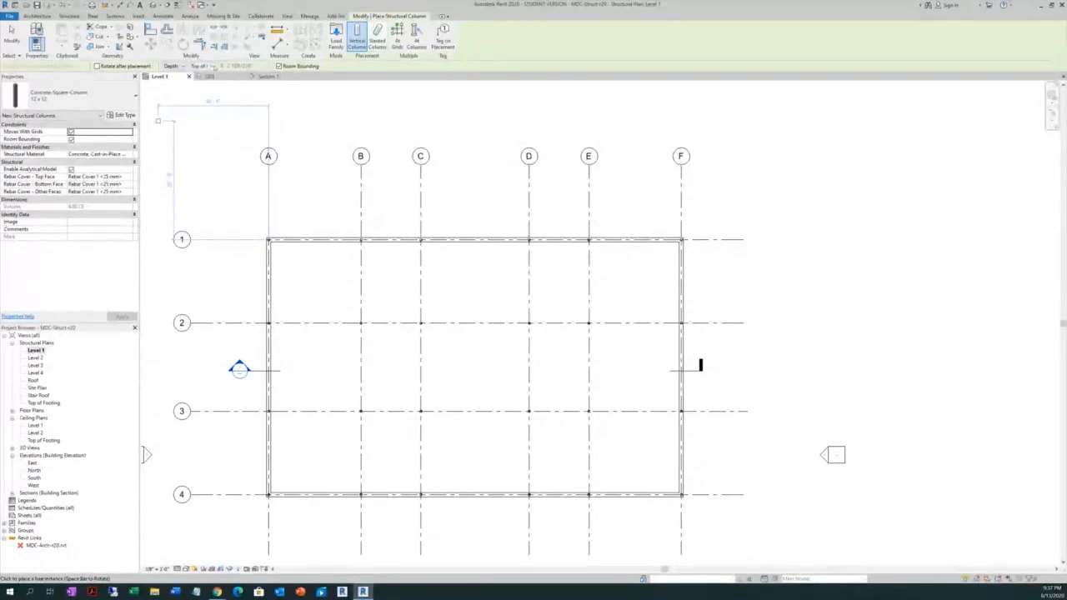
{"action": "left_click", "coordinate": [211, 65]}
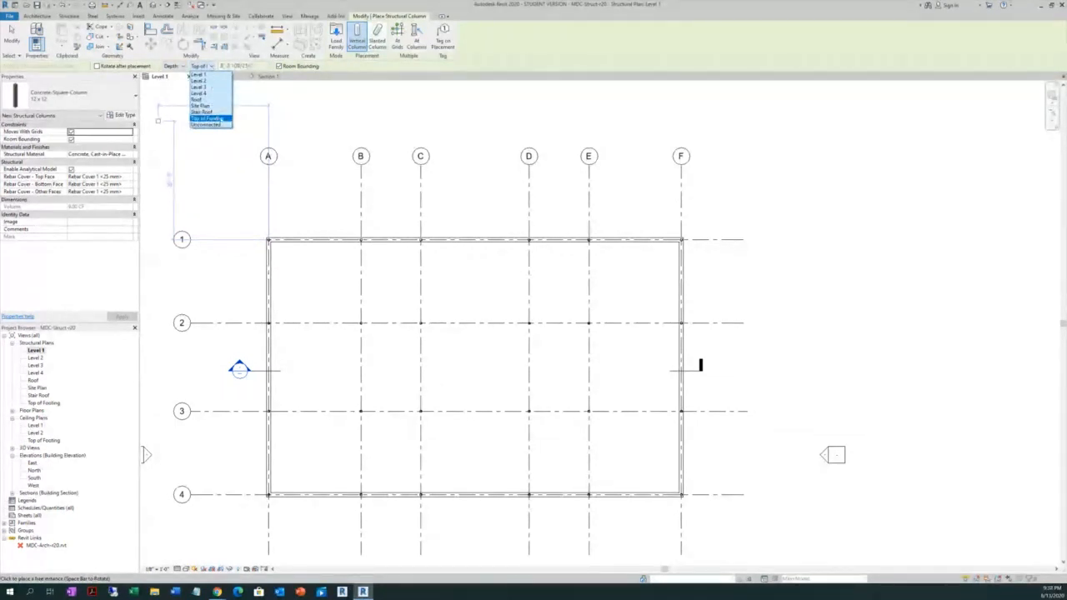
{"action": "left_click", "coordinate": [207, 119]}
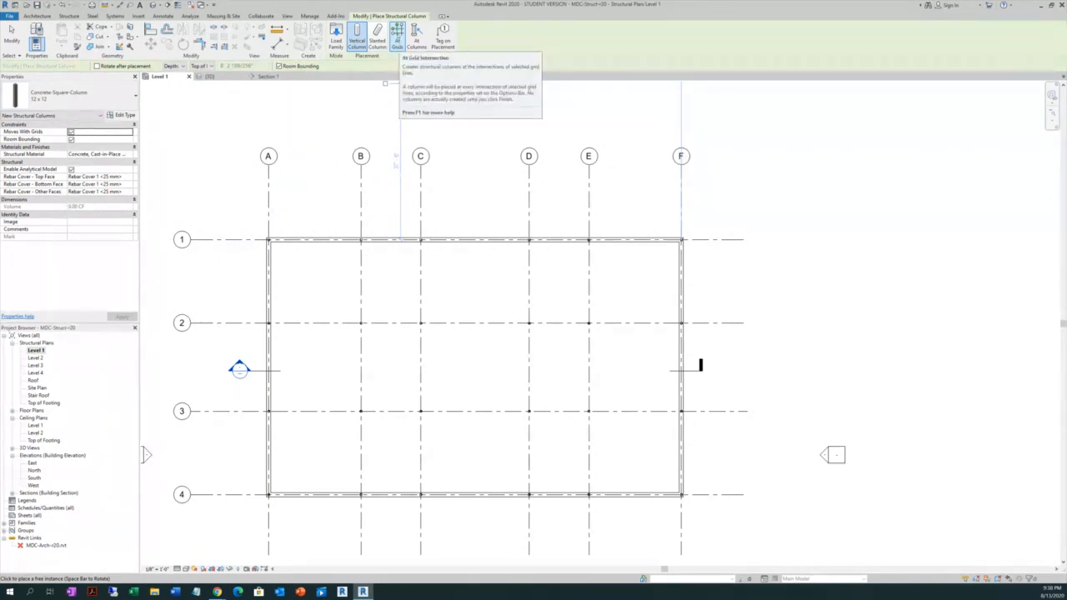
Place the concrete columns at all intersections of grids A to F and 1 to 4, unjoining the overlapping elements
{"action": "left_click", "coordinate": [396, 38]}
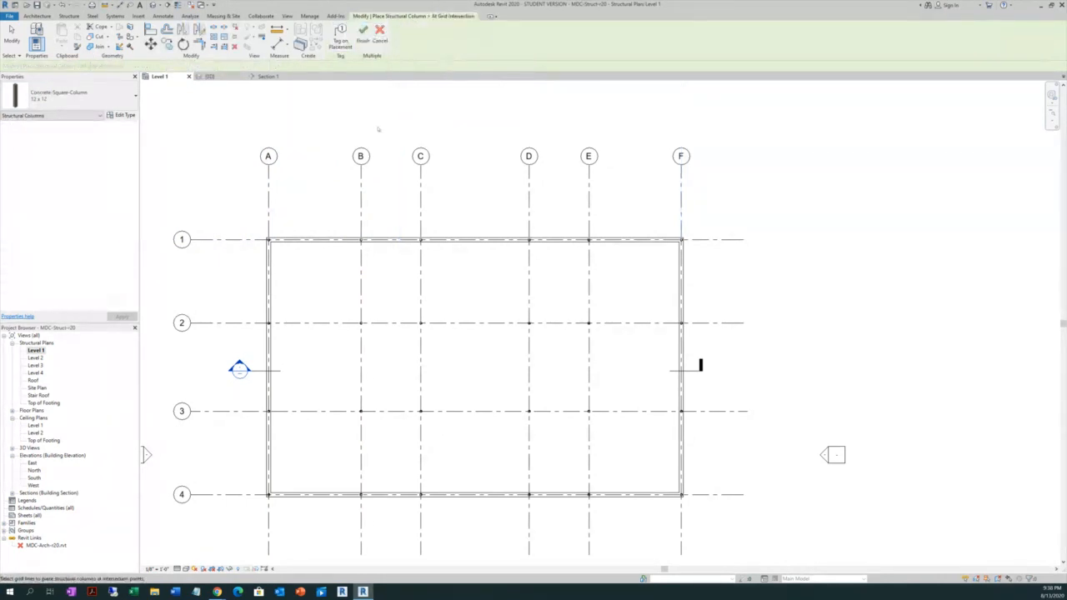
{"action": "scroll", "coordinate": [375, 127], "scroll_direction": "down", "scroll_amount": 2}
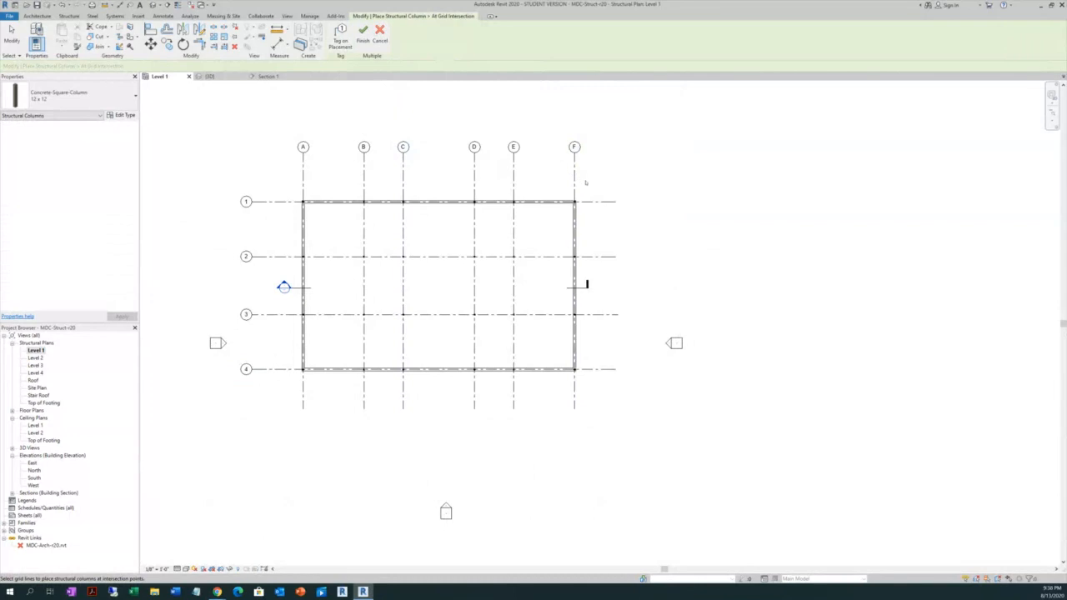
{"action": "left_click_drag", "start_coordinate": [594, 180], "coordinate": [282, 400]}
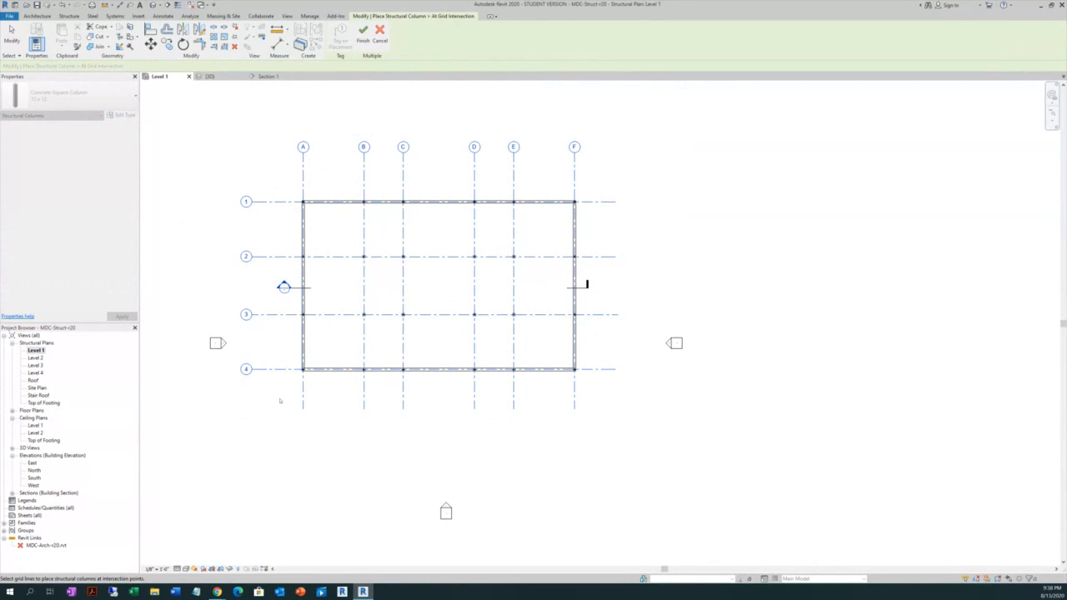
{"action": "left_click", "coordinate": [363, 35]}
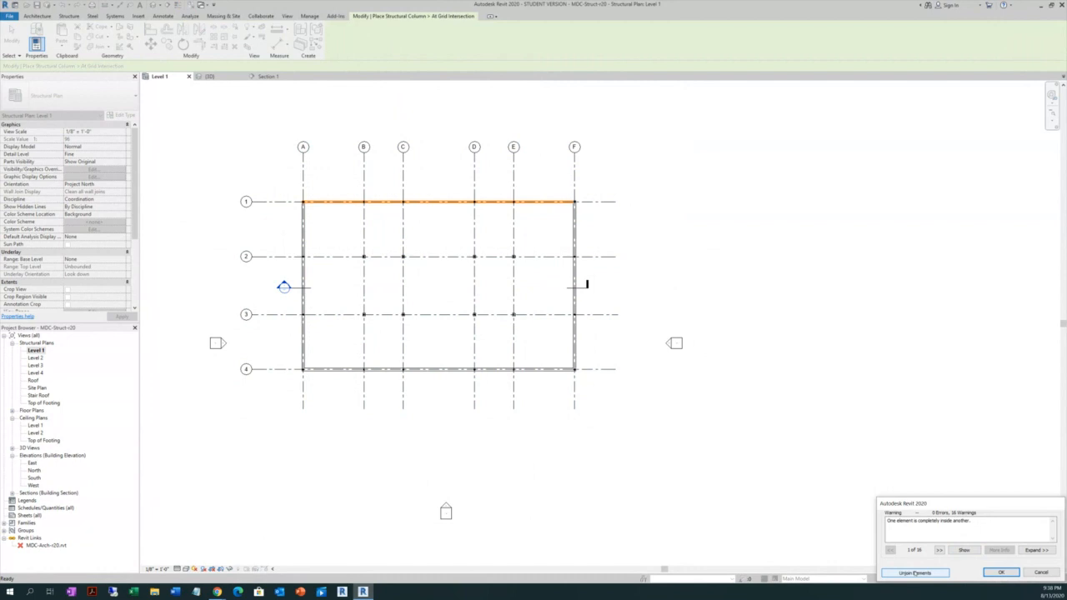
{"action": "left_click", "coordinate": [911, 573]}
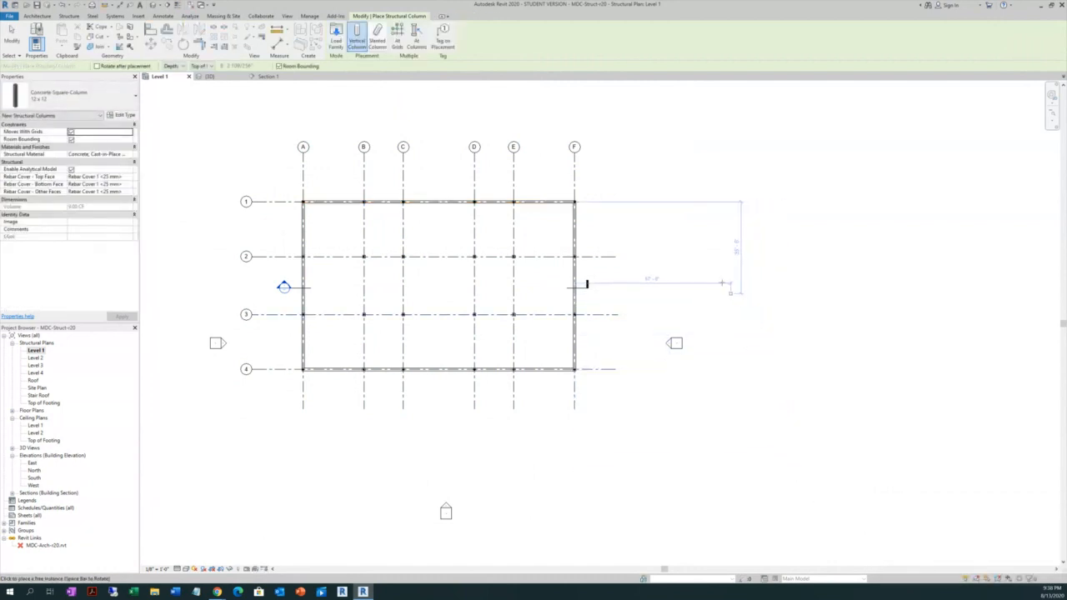
{"action": "right_click", "coordinate": [700, 238]}
{"action": "left_click", "coordinate": [711, 242]}
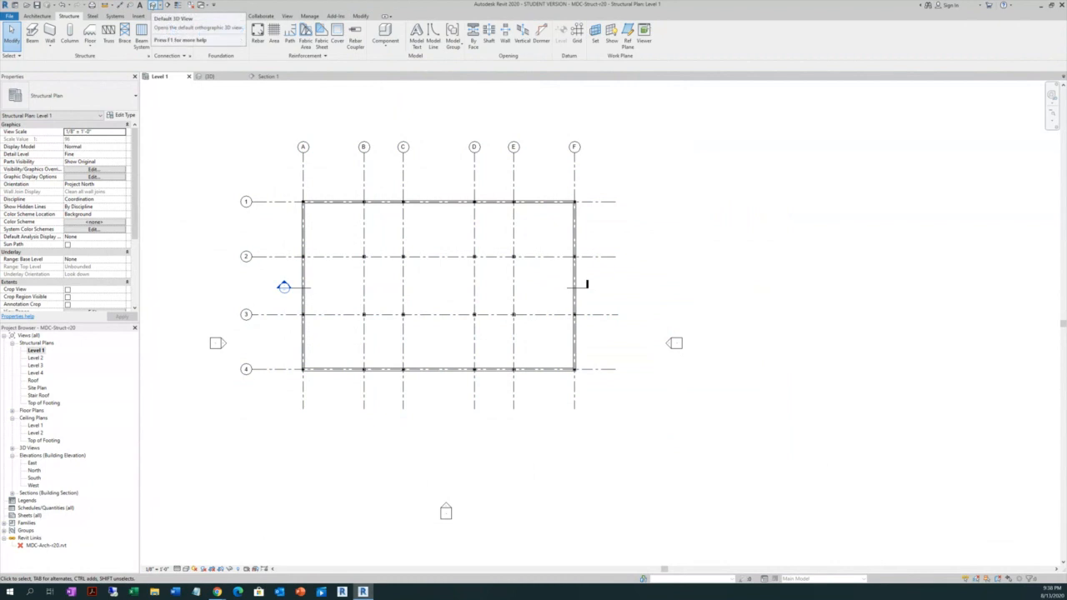
Open the default 3D view, close the Section 1 view, and tile the 3D view beside the Level 1 plan
{"action": "left_click", "coordinate": [155, 5]}
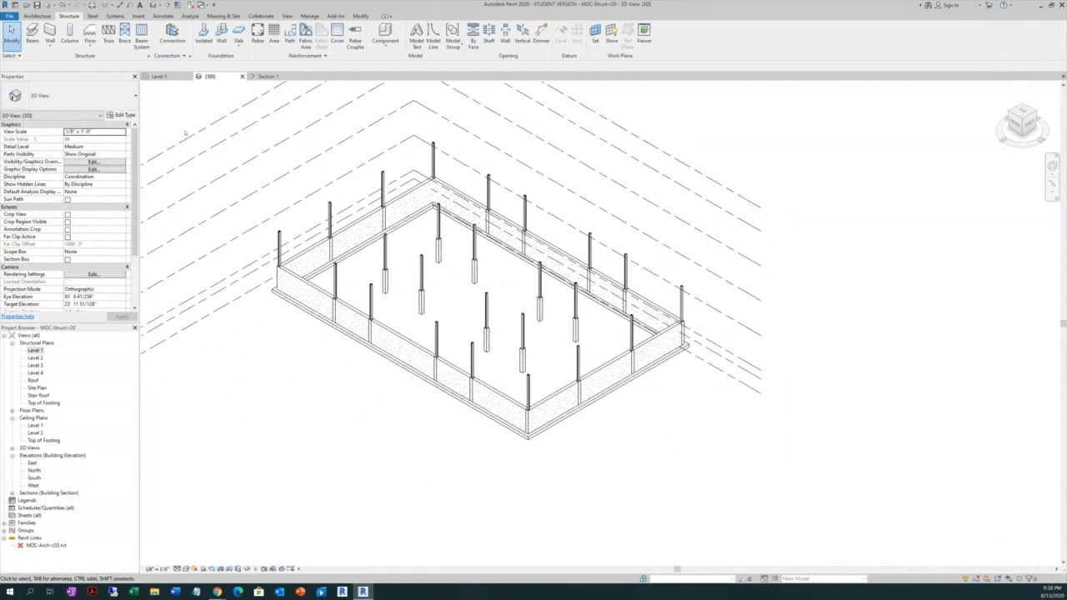
{"action": "left_click", "coordinate": [295, 75]}
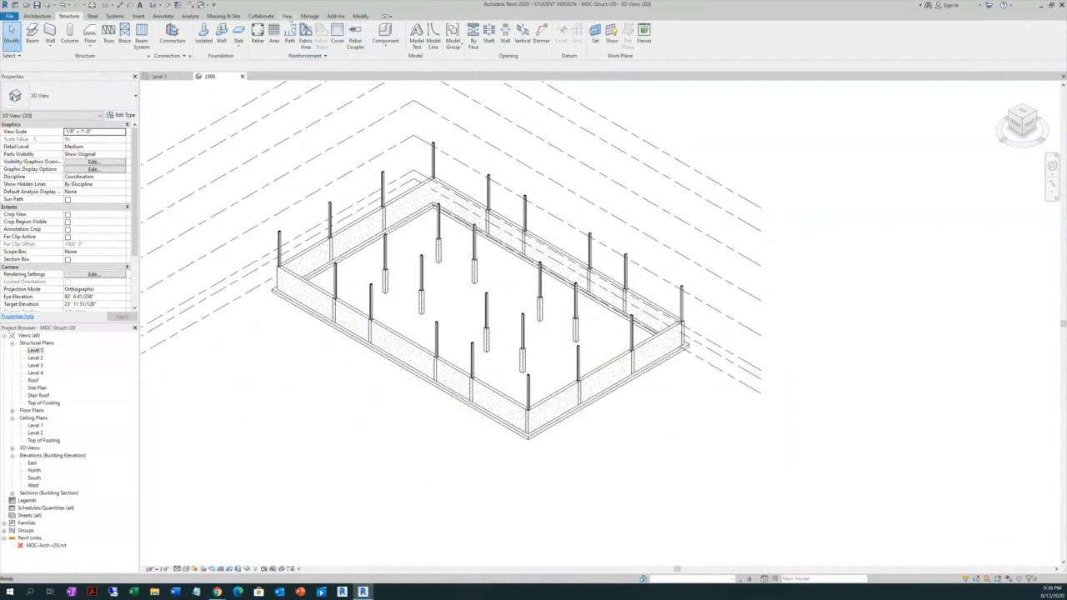
{"action": "left_click", "coordinate": [287, 15]}
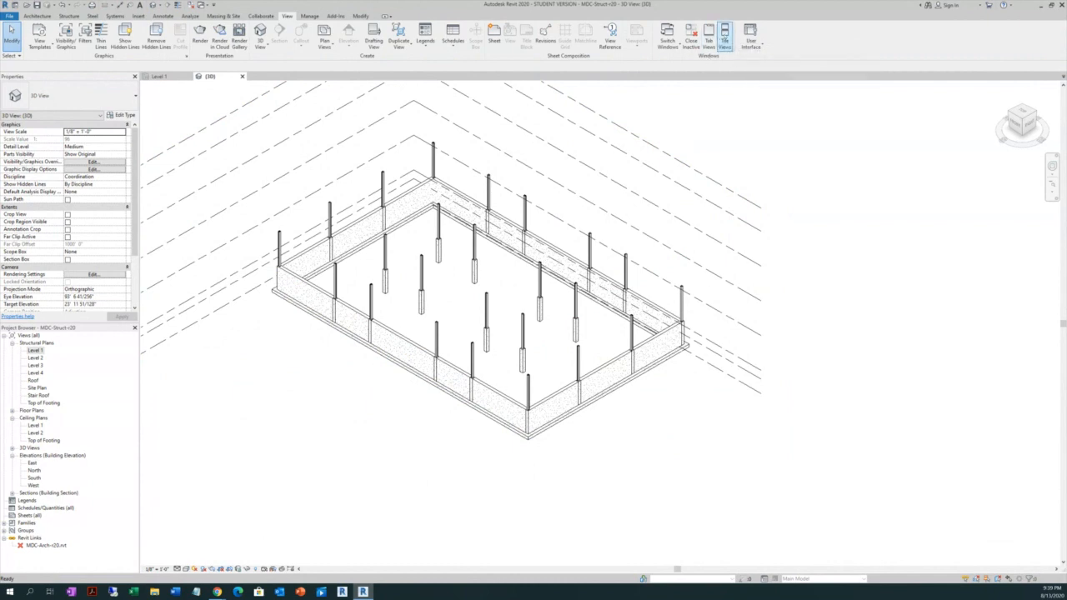
{"action": "left_click", "coordinate": [724, 39]}
{"action": "scroll", "coordinate": [275, 292], "scroll_direction": "down", "scroll_amount": 3}
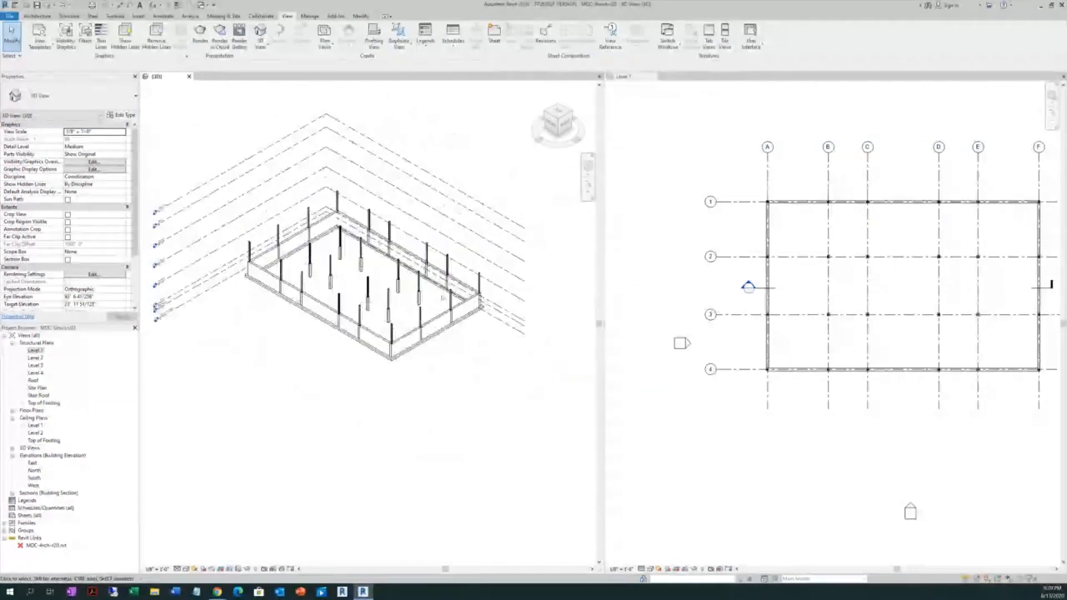
{"action": "scroll", "coordinate": [448, 260], "scroll_direction": "up", "scroll_amount": 2}
{"action": "scroll", "coordinate": [447, 258], "scroll_direction": "up", "scroll_amount": 2}
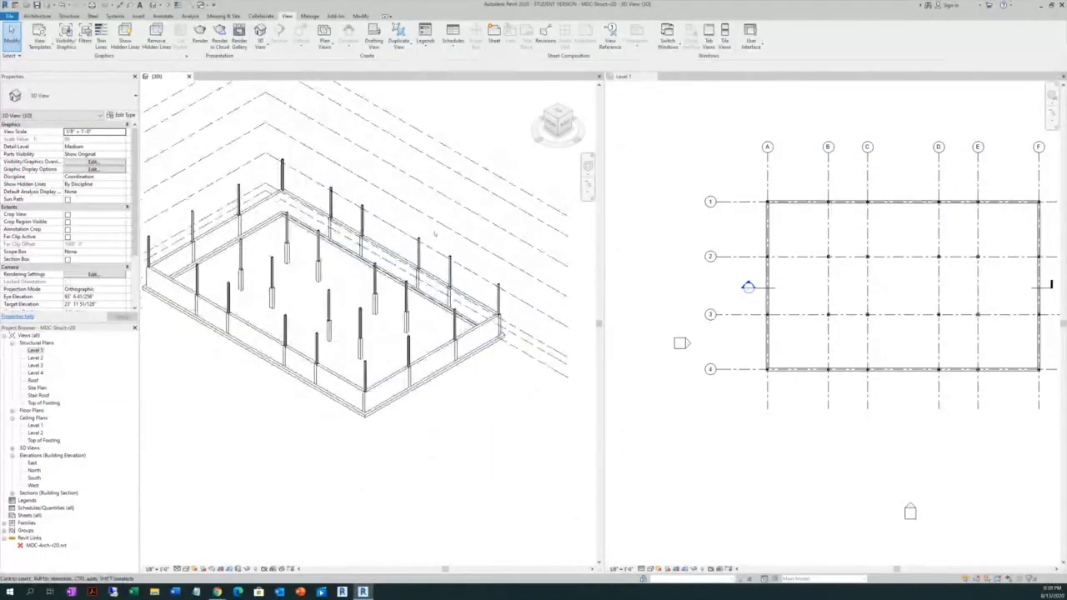
{"action": "scroll", "coordinate": [453, 250], "scroll_direction": "down", "scroll_amount": 1}
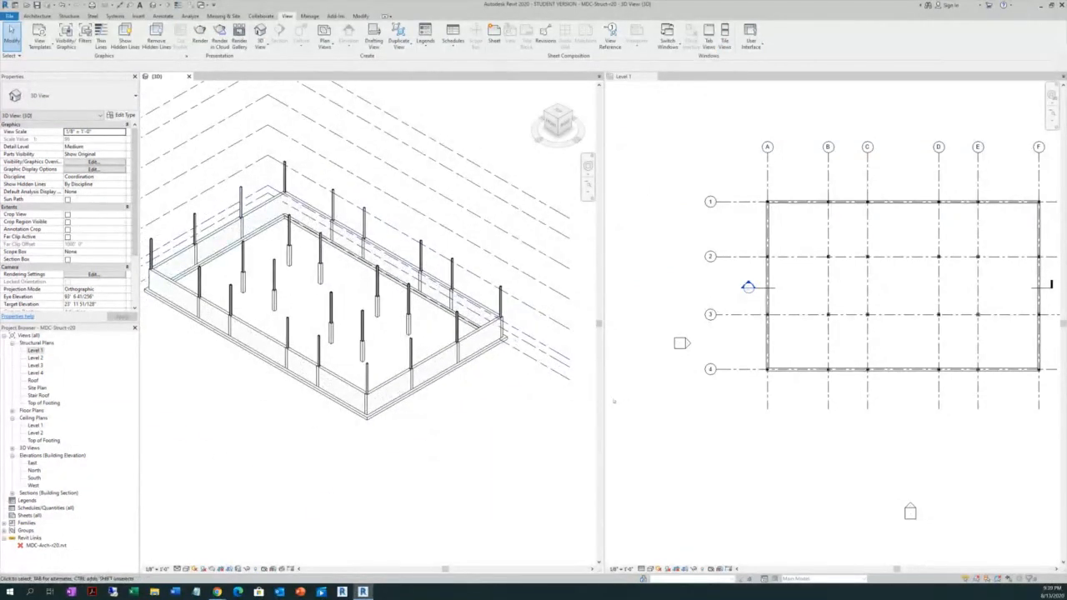
{"action": "left_click", "coordinate": [653, 413]}
{"action": "scroll", "coordinate": [865, 356], "scroll_direction": "down", "scroll_amount": 3}
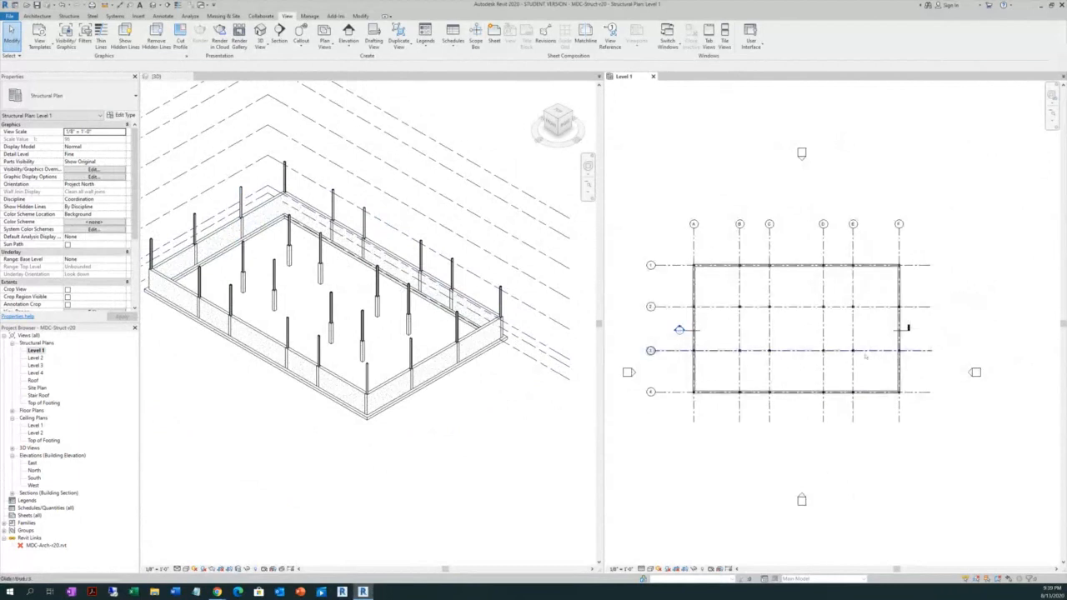
{"action": "scroll", "coordinate": [679, 345], "scroll_direction": "up", "scroll_amount": 2}
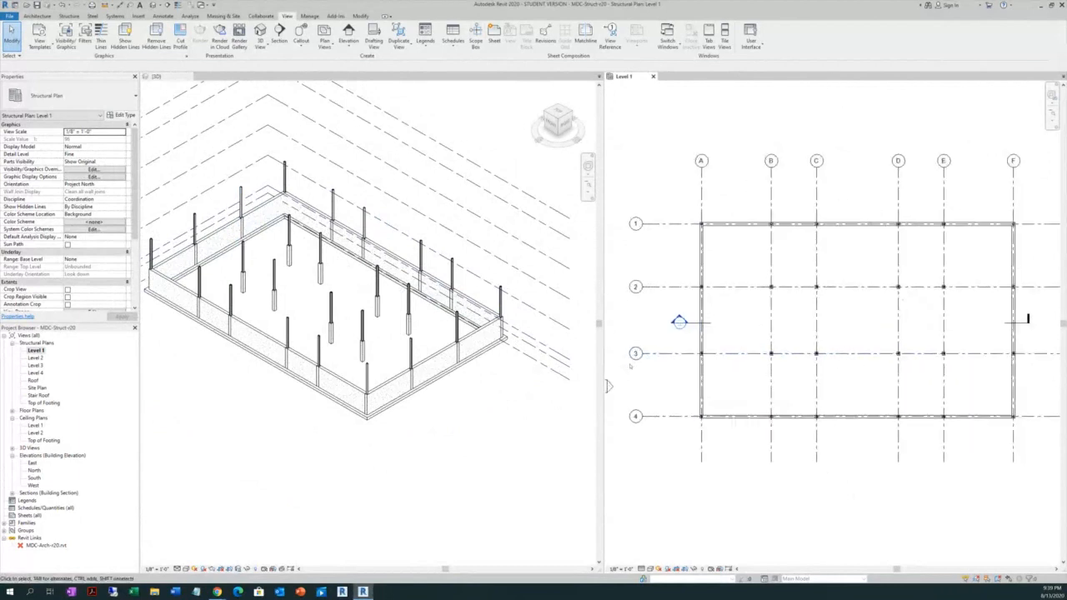
Float the 3D view in its own window, dock it back, and tile it with the Level 1 plan again
{"action": "left_click", "coordinate": [506, 130]}
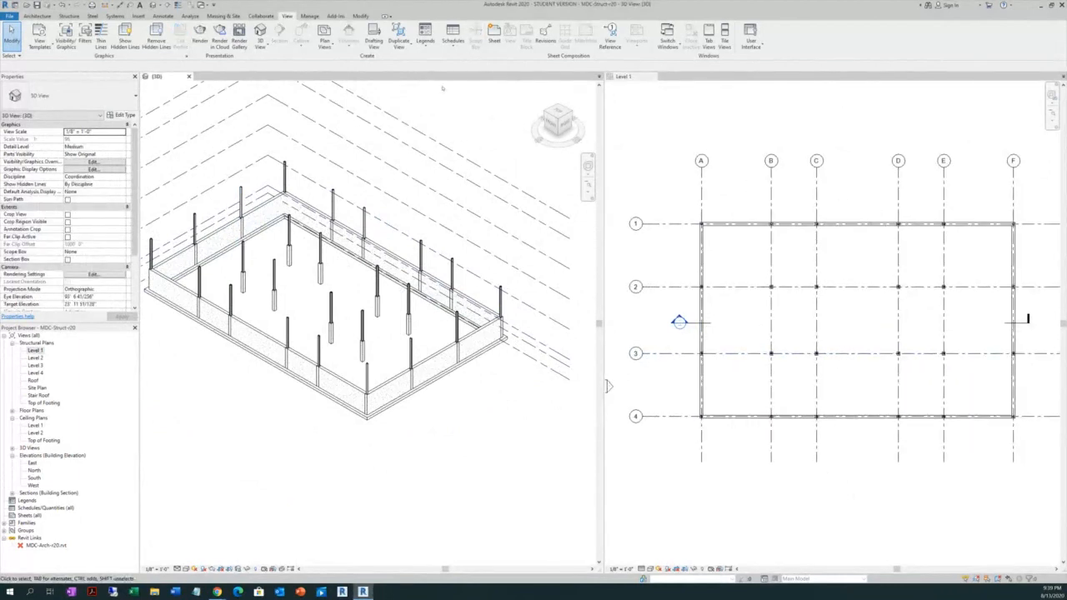
{"action": "left_click_drag", "start_coordinate": [156, 76], "coordinate": [632, 96]}
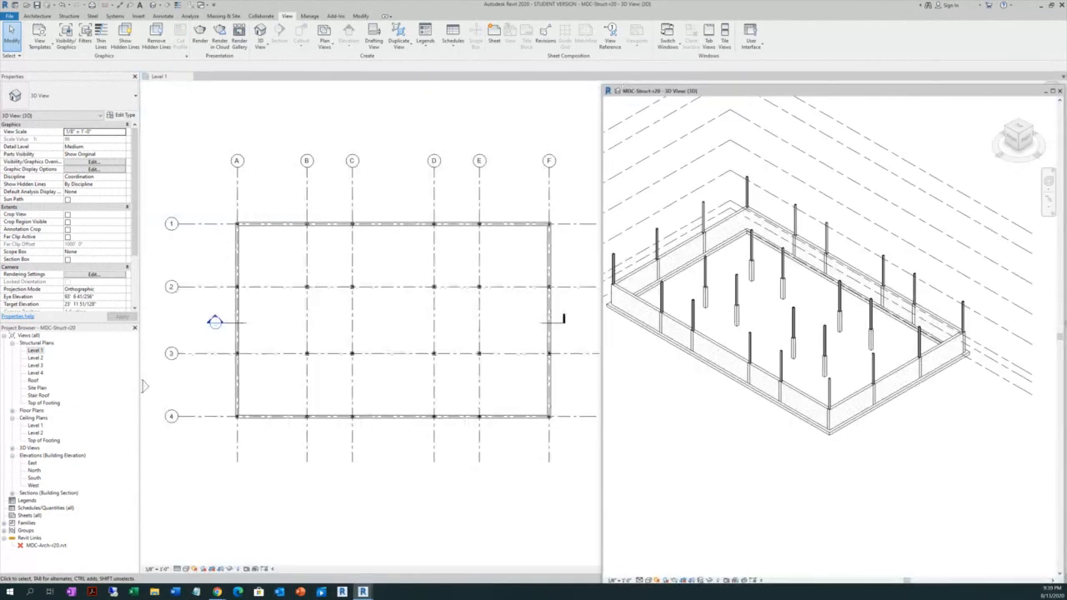
{"action": "left_click_drag", "start_coordinate": [720, 90], "coordinate": [721, 85]}
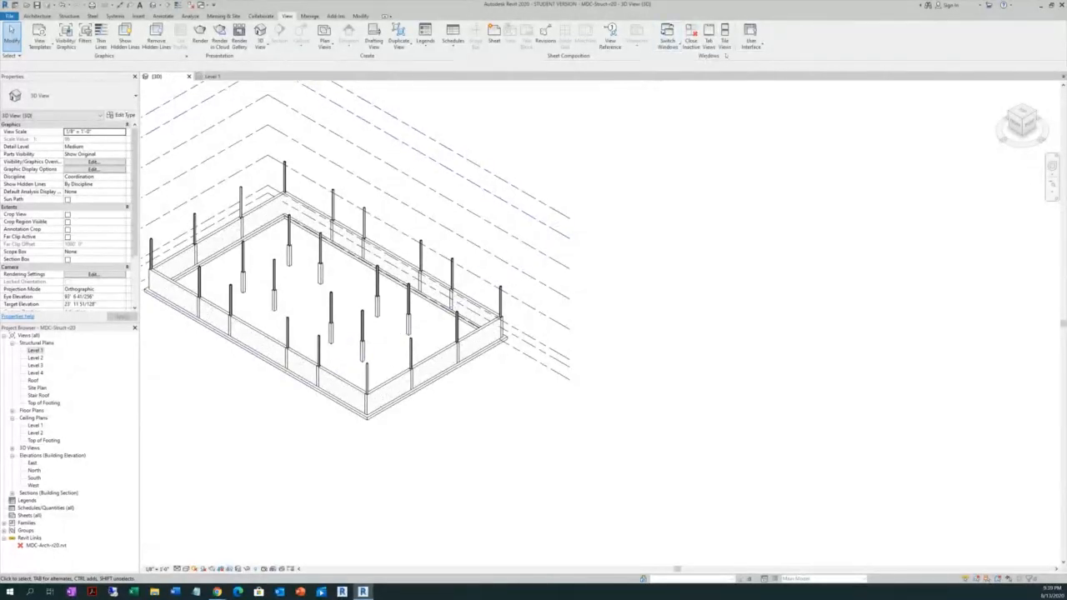
{"action": "left_click", "coordinate": [724, 39]}
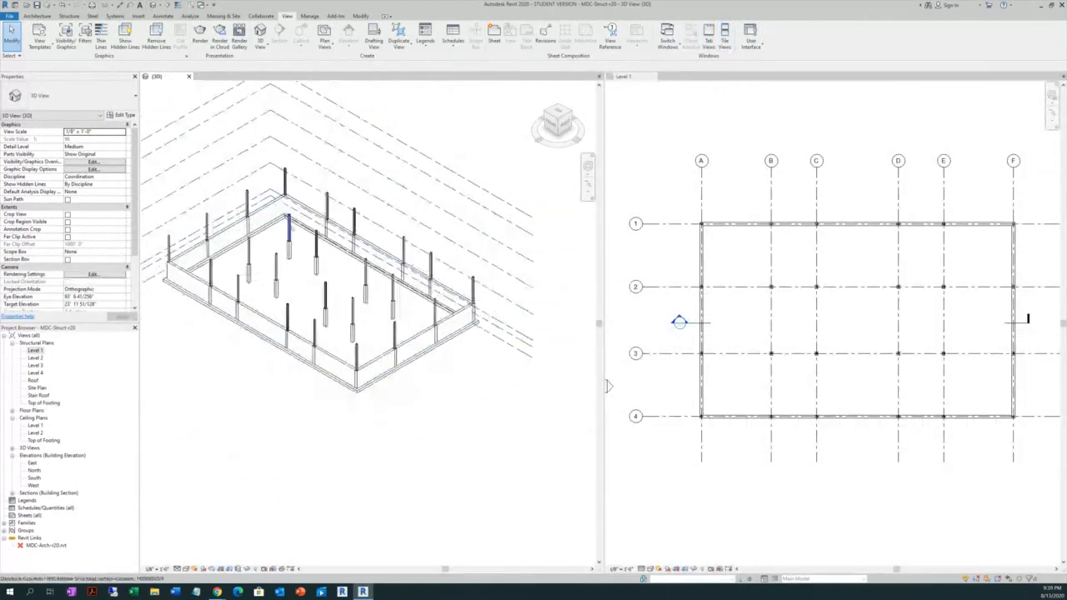
{"action": "middle_click_drag", "start_coordinate": [263, 226], "coordinate": [270, 223]}
{"action": "scroll", "coordinate": [270, 224], "scroll_direction": "up", "scroll_amount": 2}
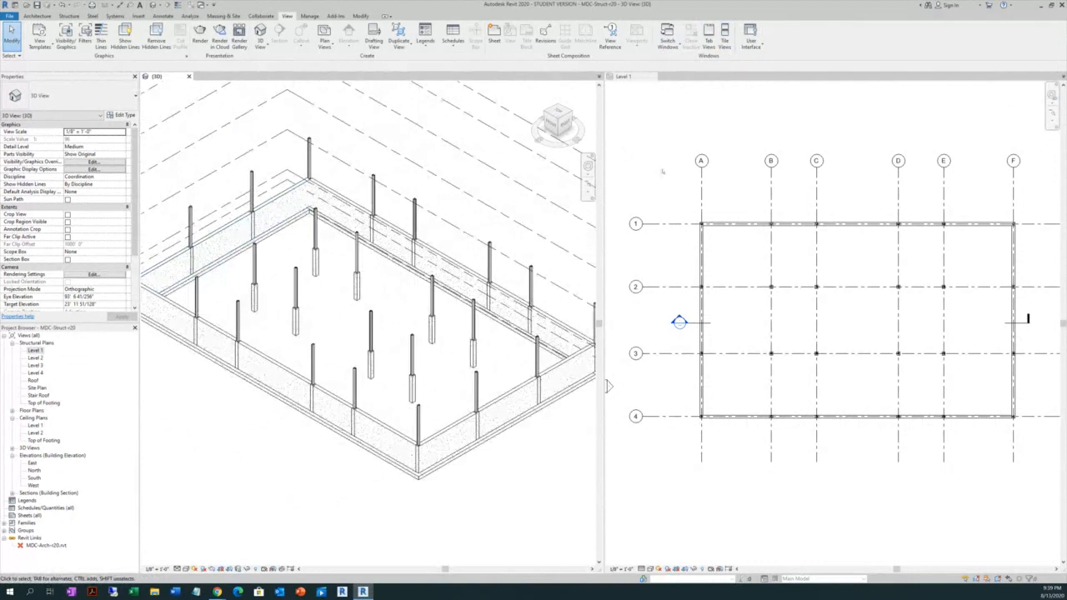
Float the Level 1 plan in its own window, close the 3D view, and dock the plan back
{"action": "left_click", "coordinate": [654, 74]}
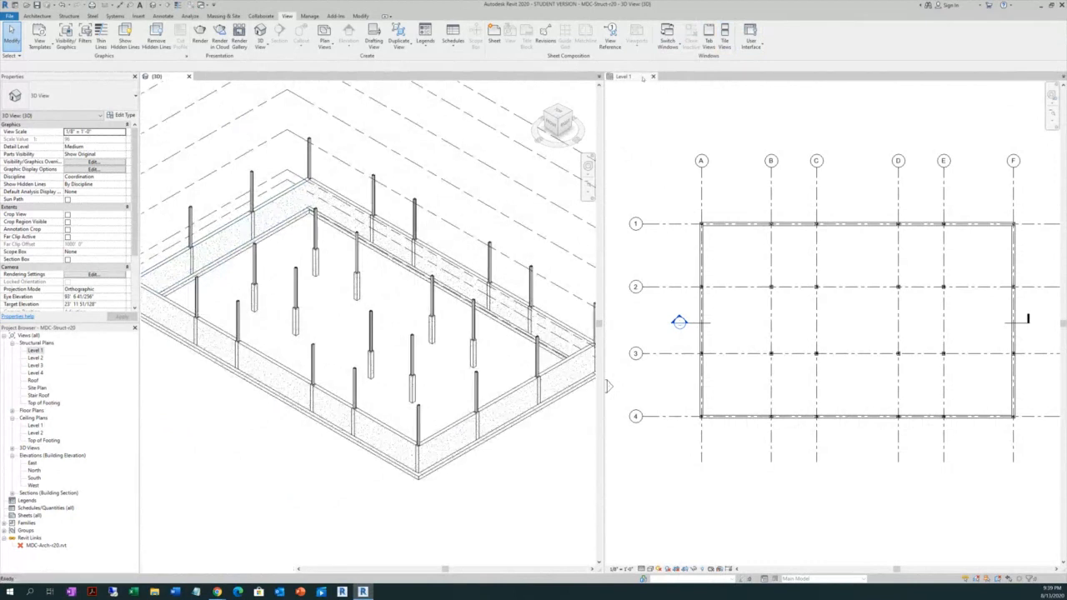
{"action": "left_click_drag", "start_coordinate": [634, 76], "coordinate": [227, 133]}
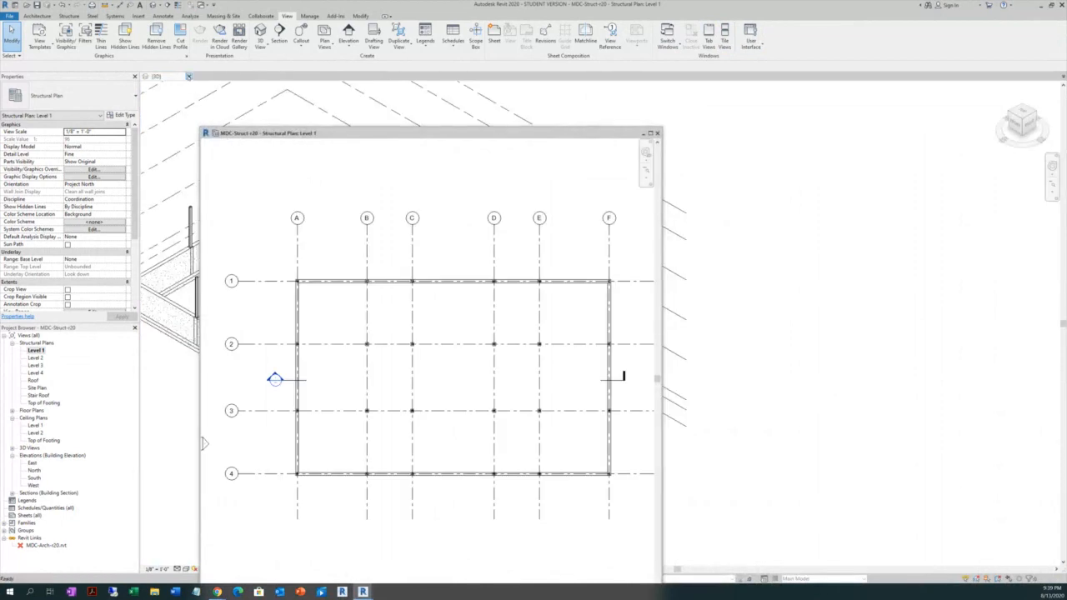
{"action": "left_click", "coordinate": [187, 77]}
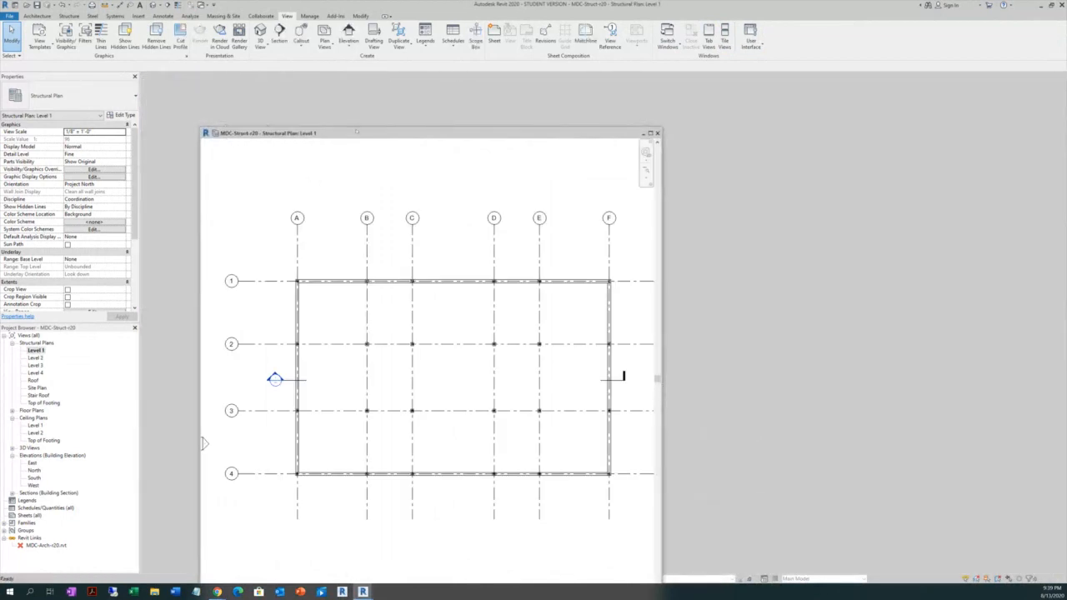
{"action": "left_click_drag", "start_coordinate": [355, 133], "coordinate": [301, 79]}
Reopen the default 3D view and tile it beside the Level 1 plan with the whole column layout in view
{"action": "left_click", "coordinate": [155, 5]}
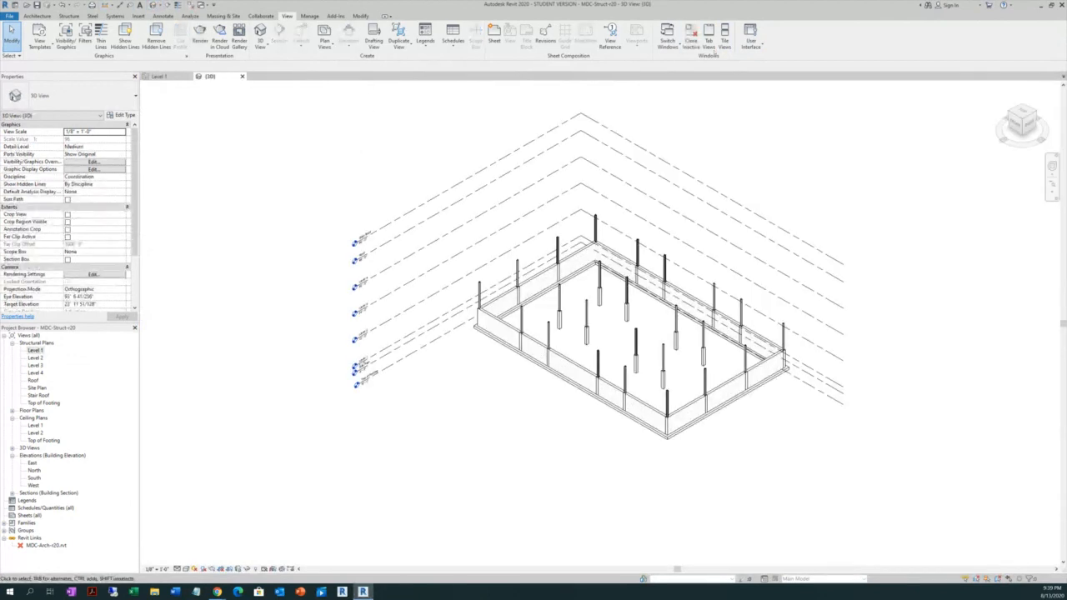
{"action": "left_click", "coordinate": [725, 37]}
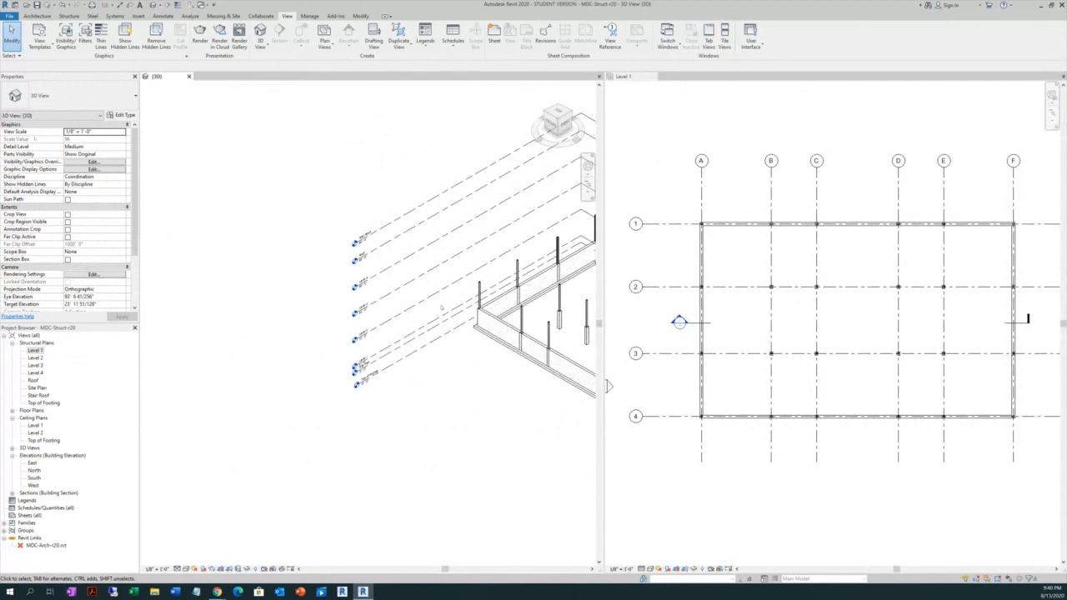
{"action": "scroll", "coordinate": [333, 327], "scroll_direction": "down", "scroll_amount": 6}
{"action": "scroll", "coordinate": [472, 300], "scroll_direction": "up", "scroll_amount": 1}
{"action": "scroll", "coordinate": [499, 306], "scroll_direction": "up", "scroll_amount": 5}
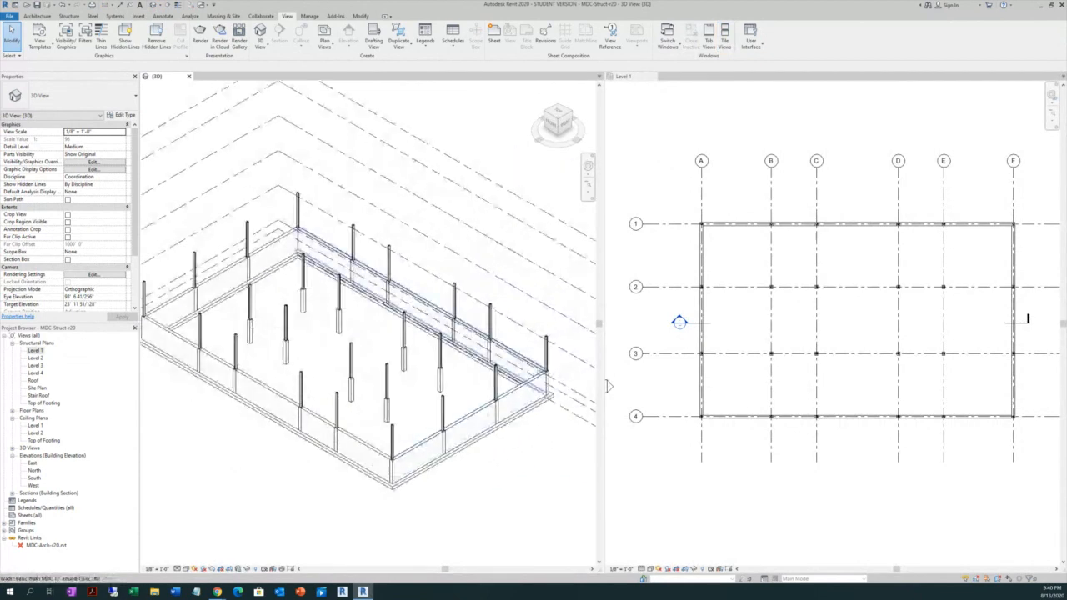
{"action": "scroll", "coordinate": [362, 320], "scroll_direction": "down", "scroll_amount": 1}
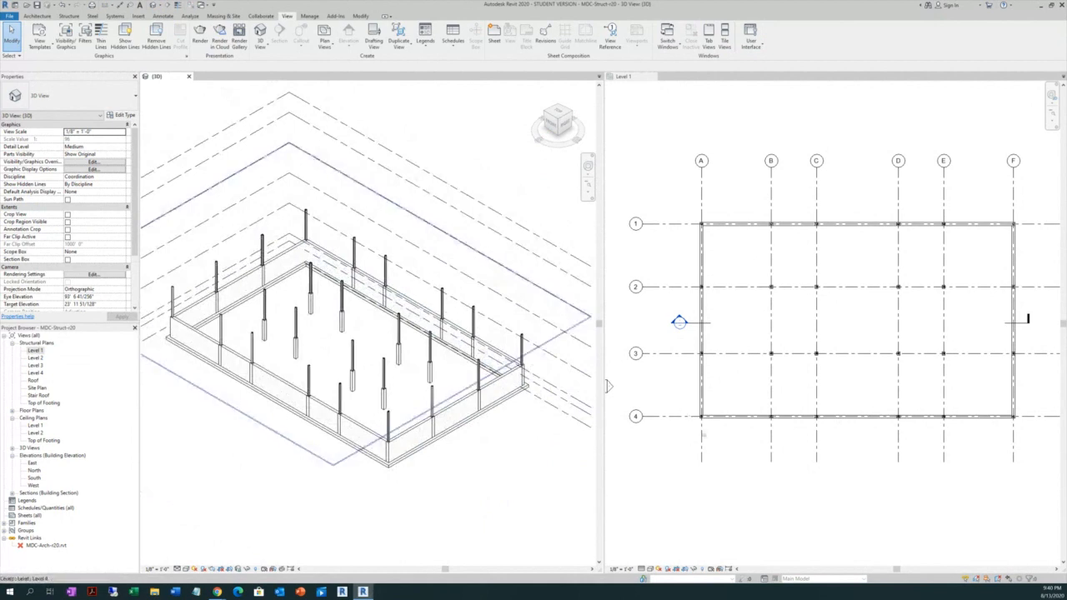
Open the Top of Footing structural plan in the same pane as the Level 1 plan, alongside the 3D view
{"action": "left_click", "coordinate": [926, 390]}
{"action": "scroll", "coordinate": [898, 353], "scroll_direction": "up", "scroll_amount": 1}
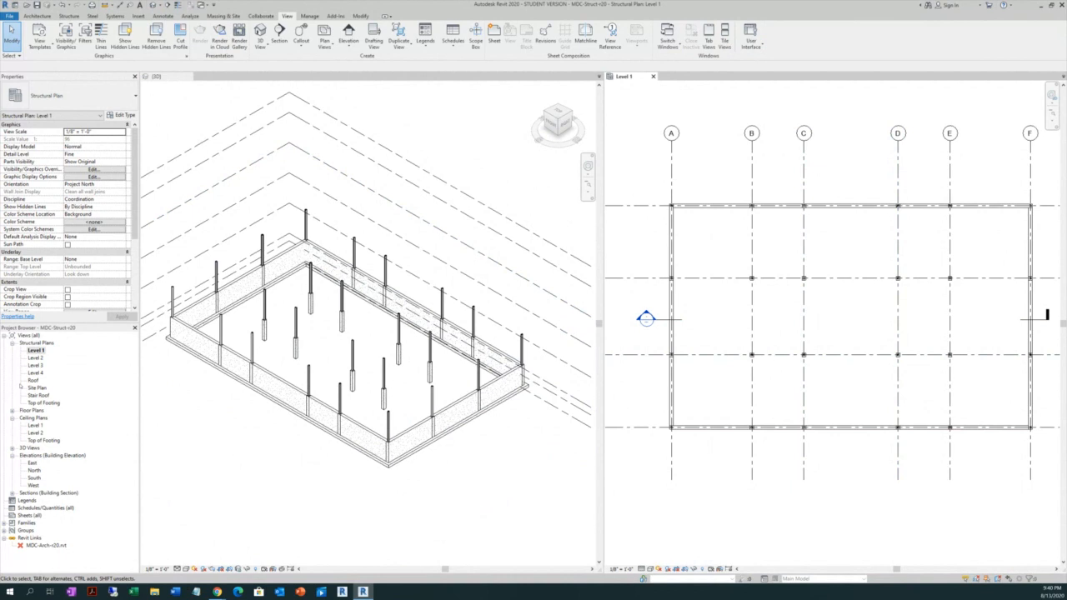
{"action": "double_click", "coordinate": [45, 403]}
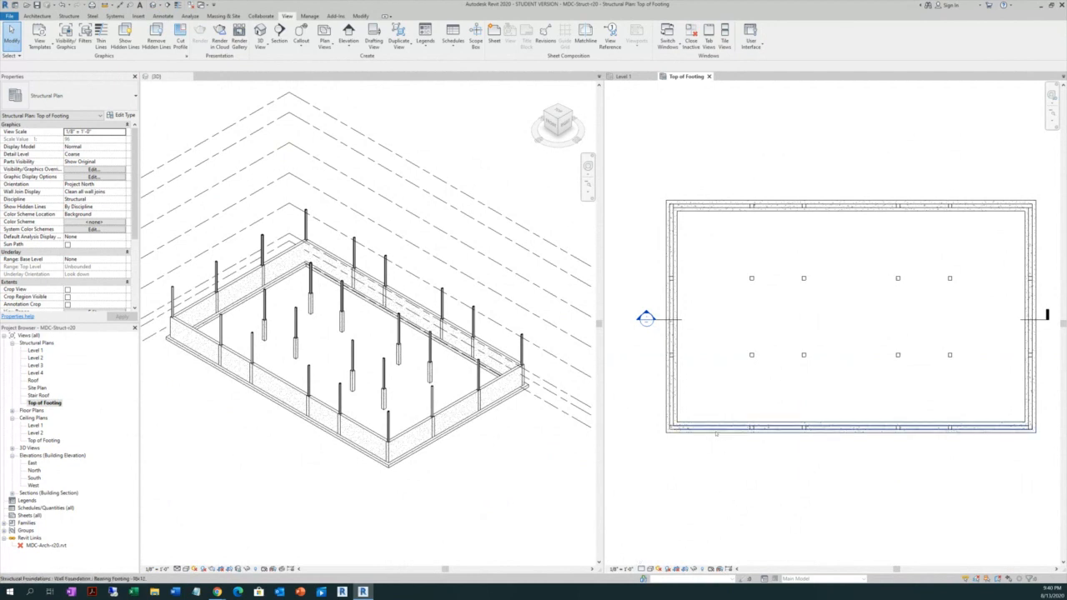
Set the Top of Footing plan's detail level to Fine and open Section 1 from its section marker
{"action": "left_click", "coordinate": [642, 569]}
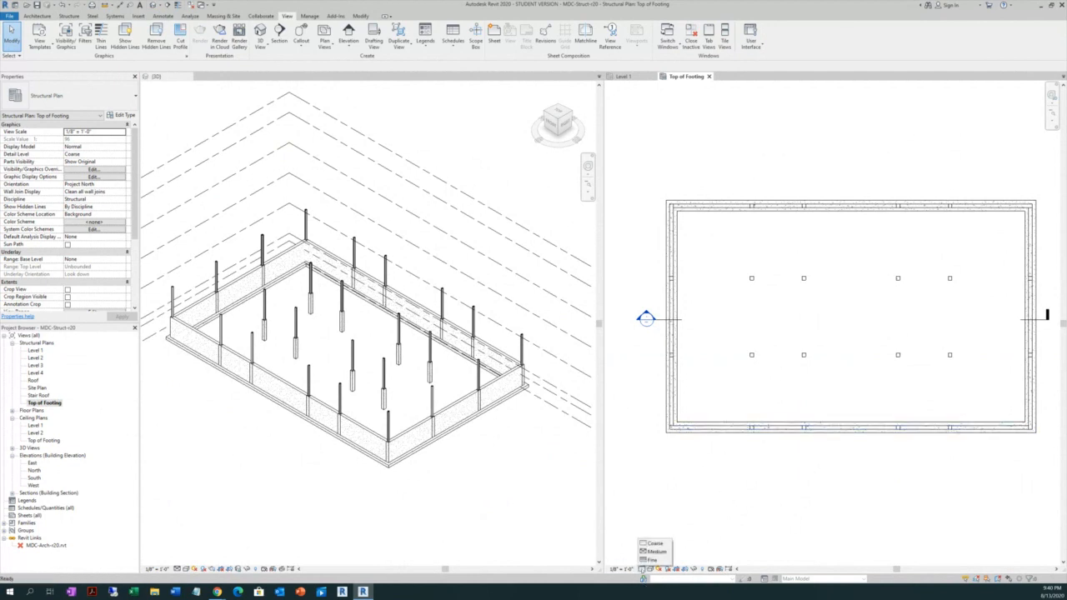
{"action": "left_click", "coordinate": [655, 565]}
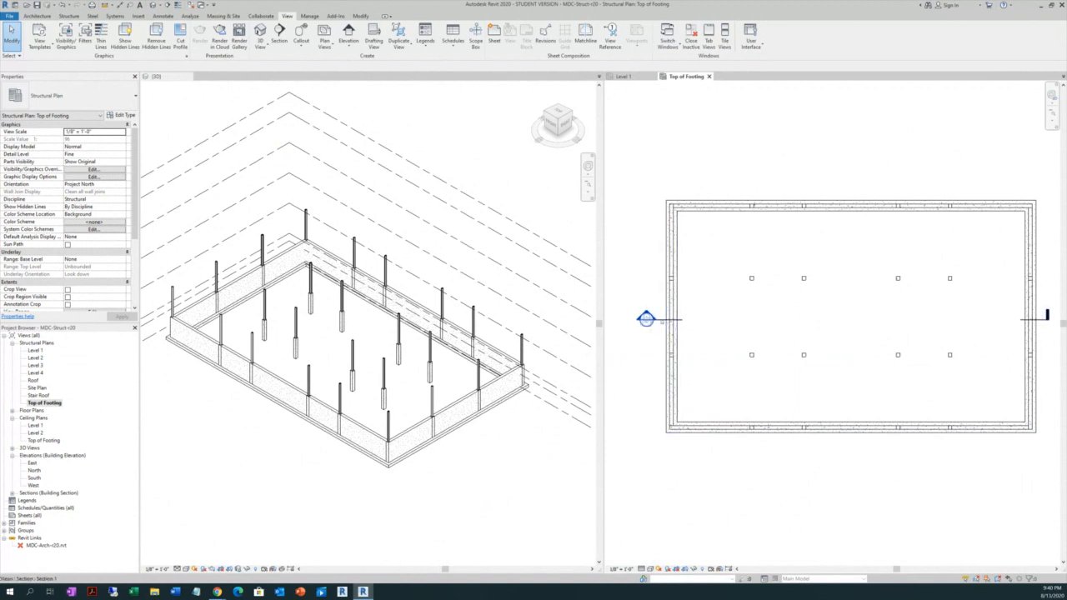
{"action": "double_click", "coordinate": [646, 317]}
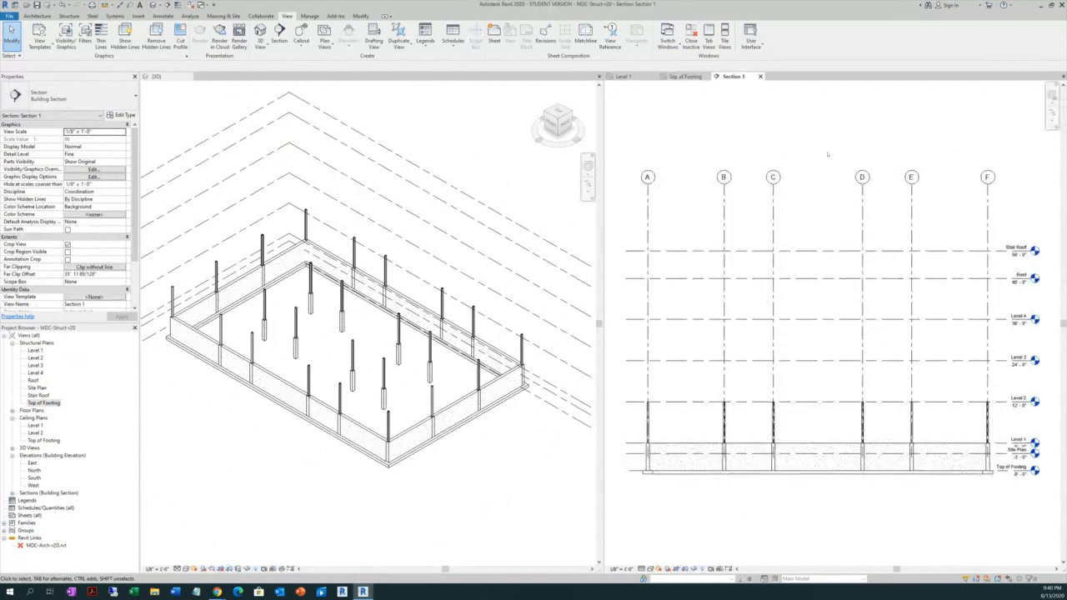
{"action": "scroll", "coordinate": [829, 182], "scroll_direction": "down", "scroll_amount": 3}
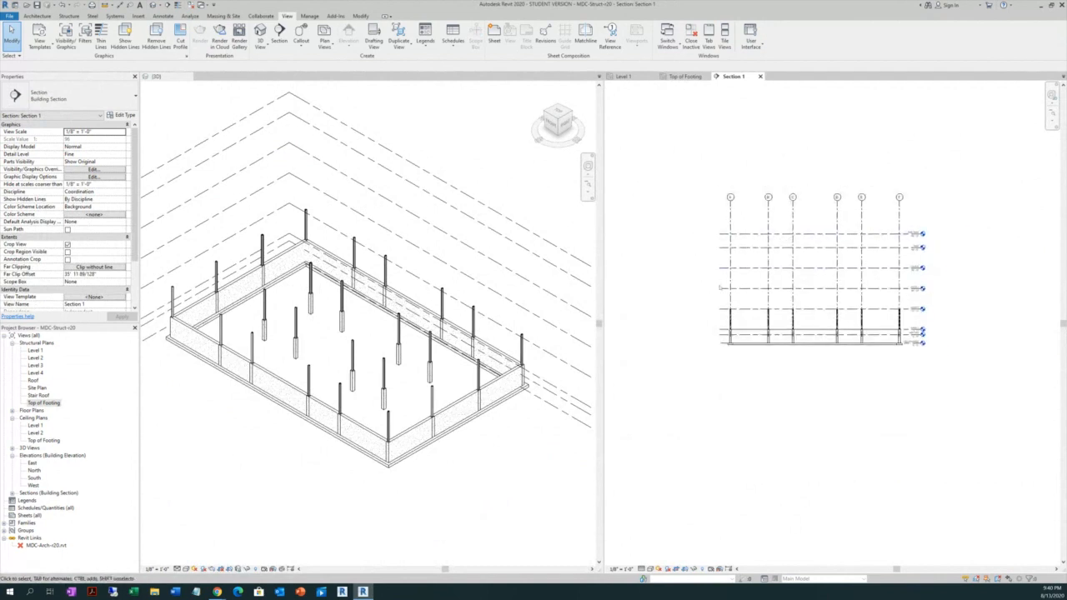
{"action": "scroll", "coordinate": [784, 247], "scroll_direction": "up", "scroll_amount": 1}
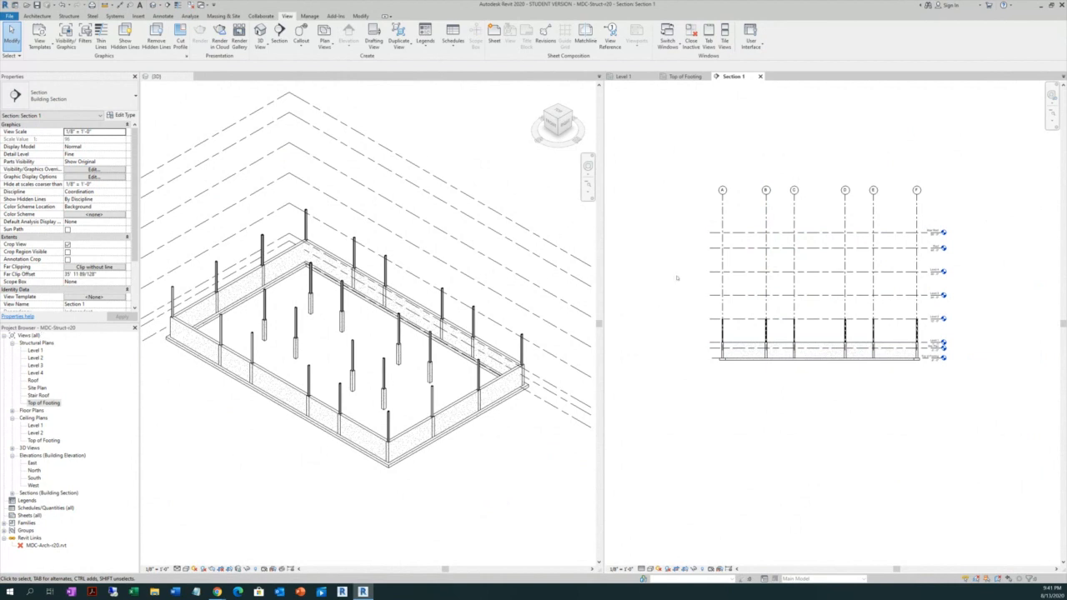
{"action": "scroll", "coordinate": [696, 209], "scroll_direction": "up", "scroll_amount": 1}
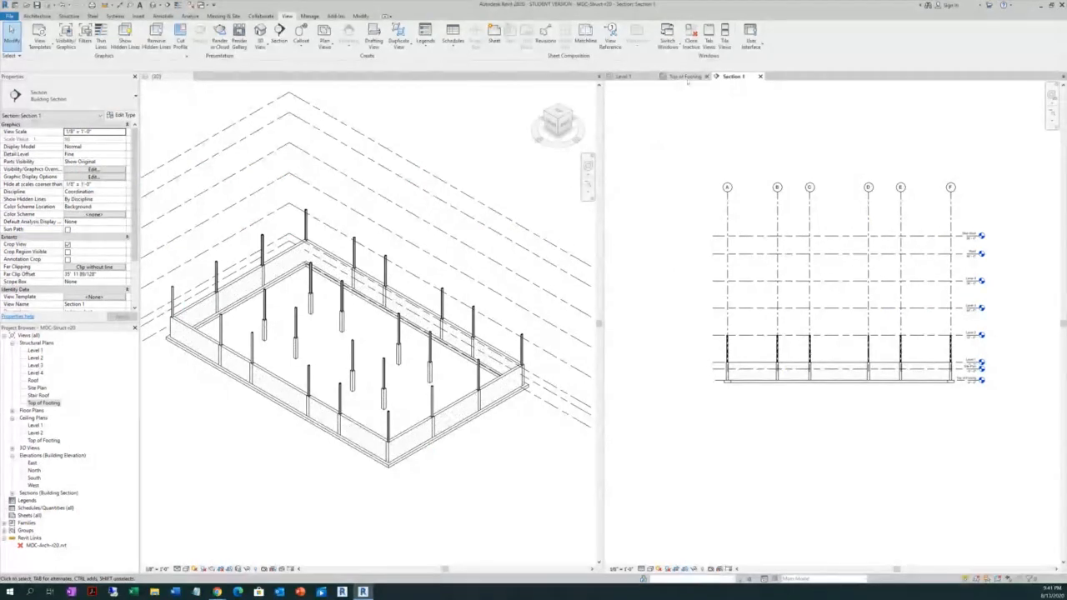
Inspect the view depth and side extents of the Section 1 line on the Top of Footing plan
{"action": "left_click", "coordinate": [685, 76]}
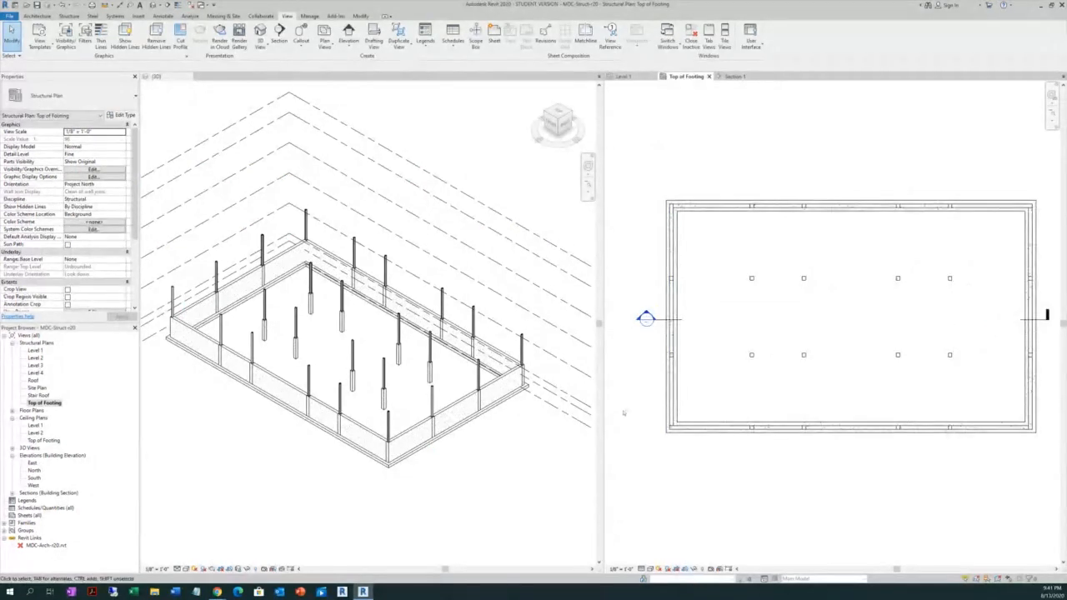
{"action": "left_click", "coordinate": [647, 319]}
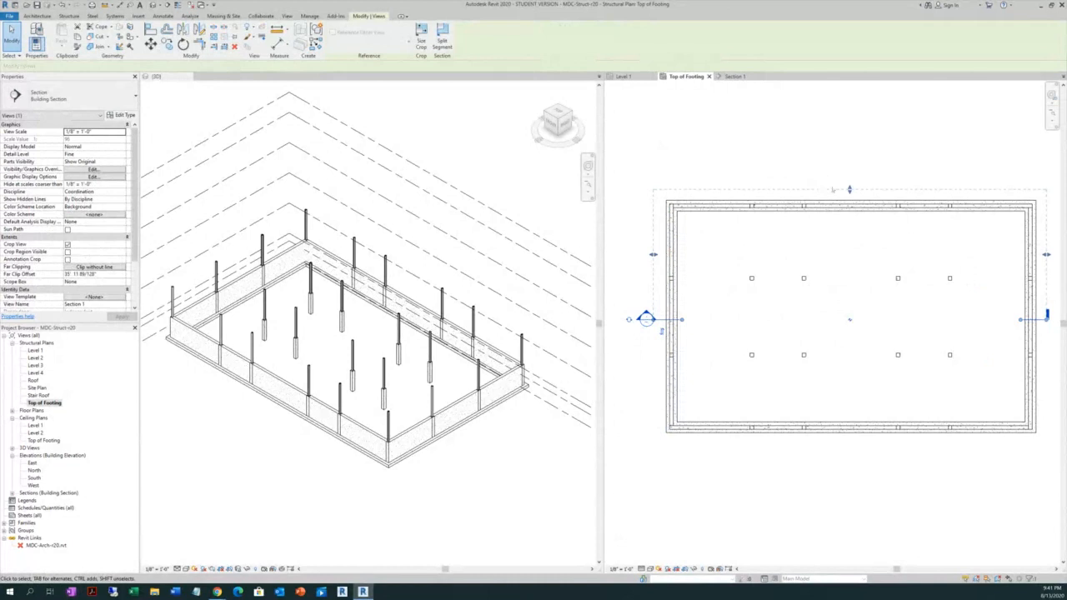
{"action": "left_click", "coordinate": [640, 469]}
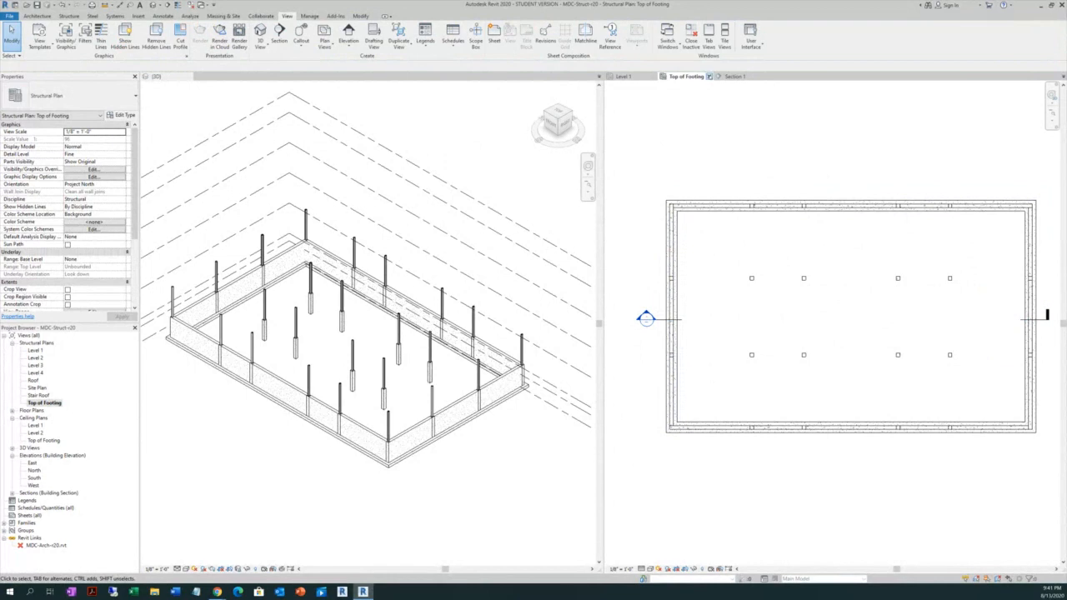
In Section 1, enlarge the crop region upward past the grid bubbles and outward on both sides, and hide its boundary
{"action": "left_click", "coordinate": [734, 76]}
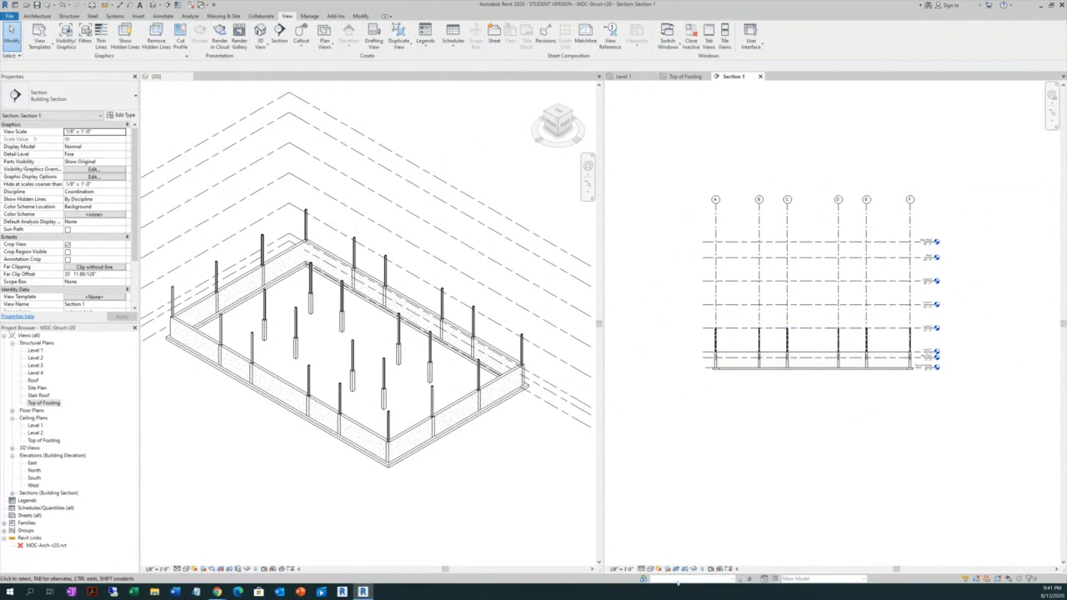
{"action": "left_click", "coordinate": [767, 380]}
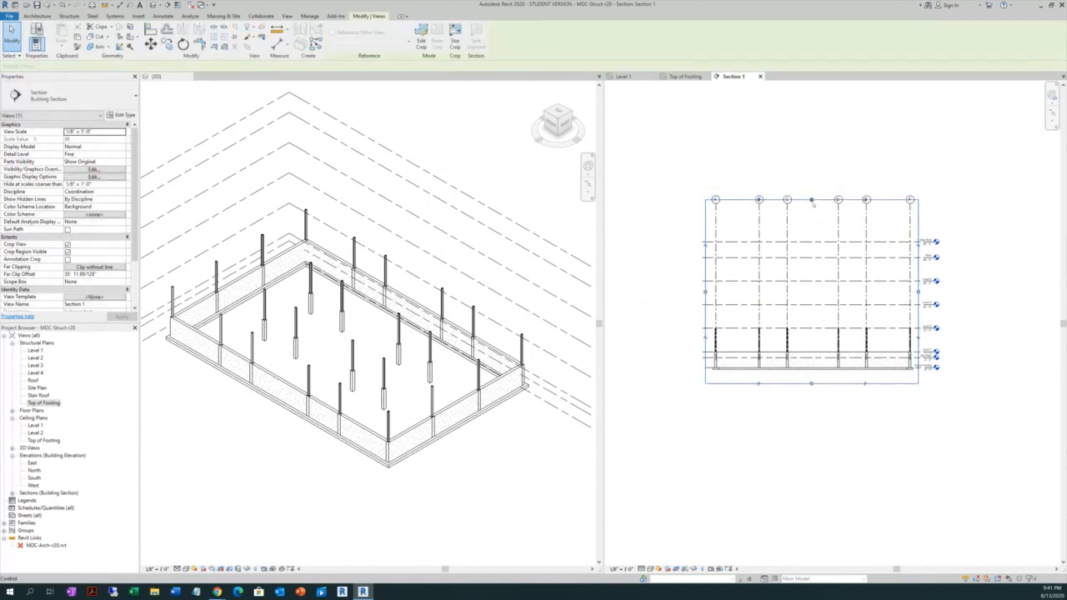
{"action": "left_click_drag", "start_coordinate": [812, 200], "coordinate": [811, 180]}
{"action": "left_click_drag", "start_coordinate": [705, 282], "coordinate": [657, 281]}
{"action": "left_click_drag", "start_coordinate": [917, 282], "coordinate": [948, 282]}
{"action": "left_click", "coordinate": [961, 457]}
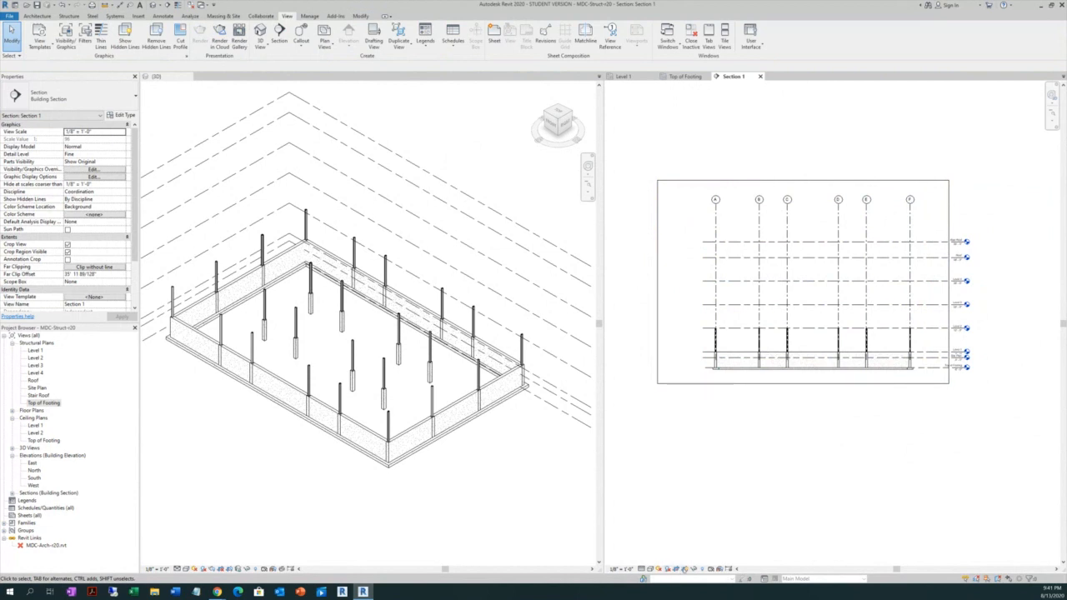
{"action": "left_click", "coordinate": [683, 568]}
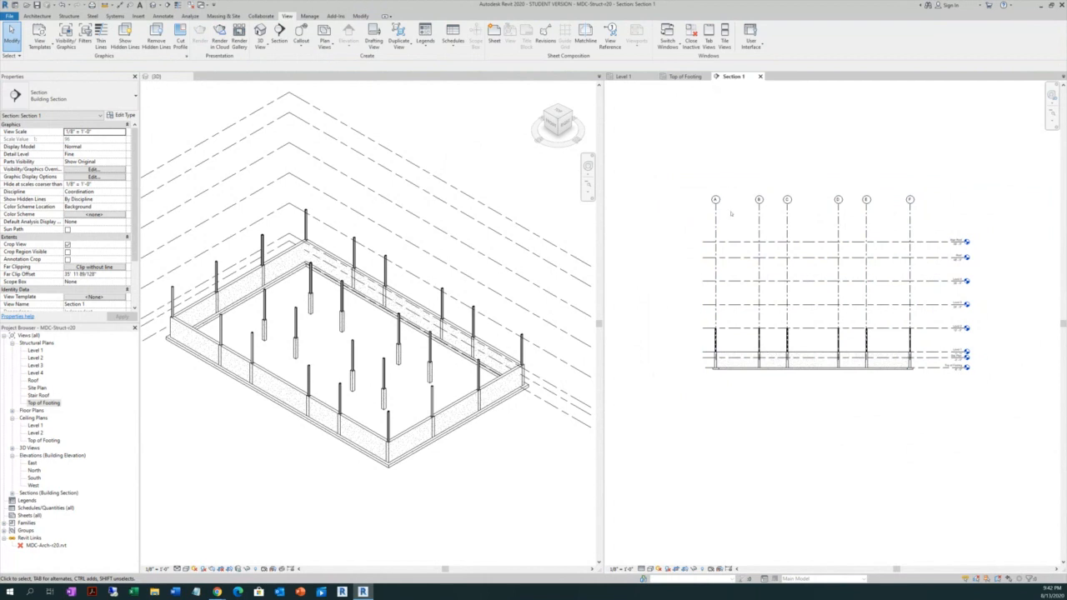
Extend the lower ends of grids A to F in Section 1 to just below the footings, without a lower bubble on grid A
{"action": "left_click", "coordinate": [715, 281]}
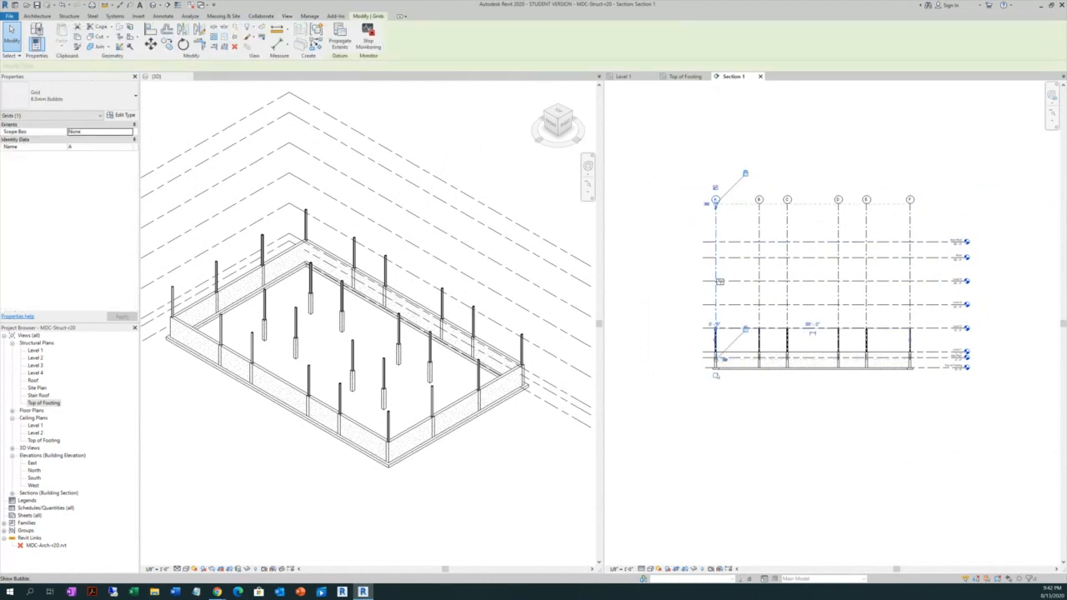
{"action": "scroll", "coordinate": [722, 359], "scroll_direction": "up", "scroll_amount": 4}
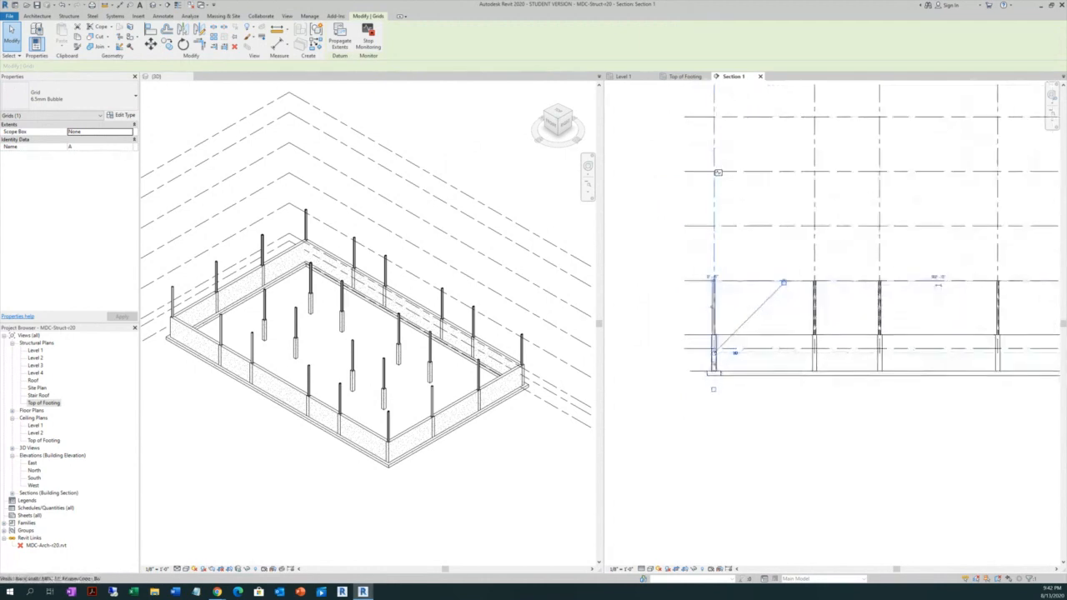
{"action": "scroll", "coordinate": [629, 360], "scroll_direction": "down", "scroll_amount": 1}
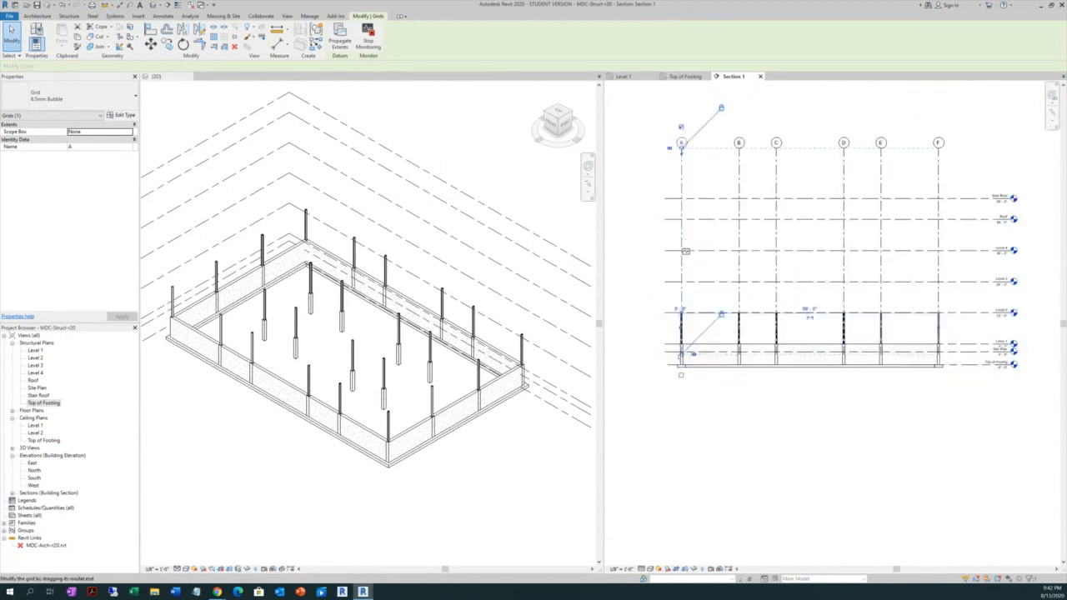
{"action": "left_click_drag", "start_coordinate": [681, 354], "coordinate": [676, 428]}
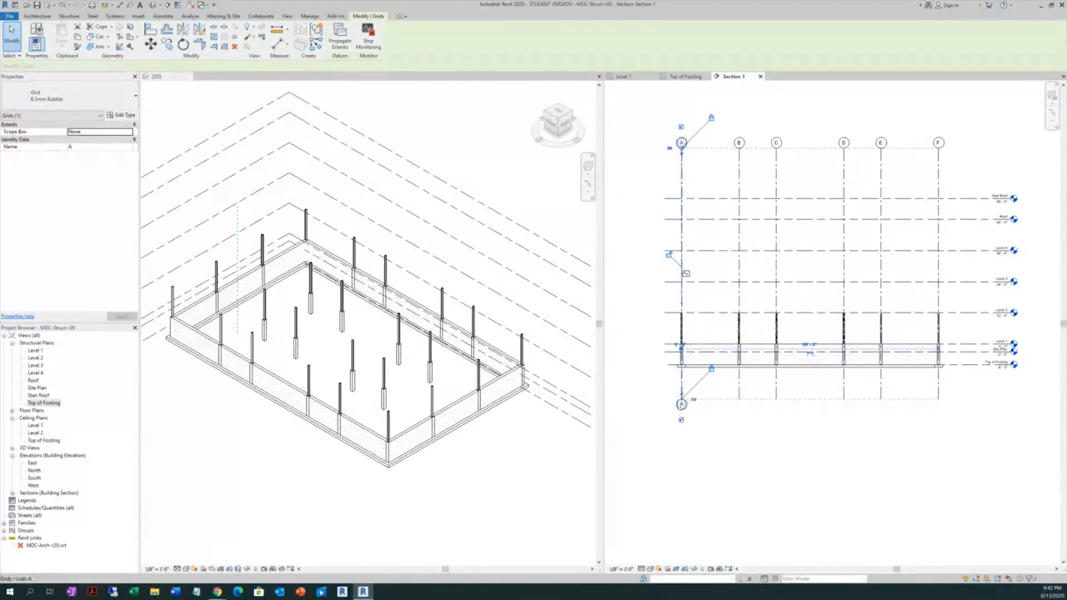
{"action": "left_click", "coordinate": [681, 419]}
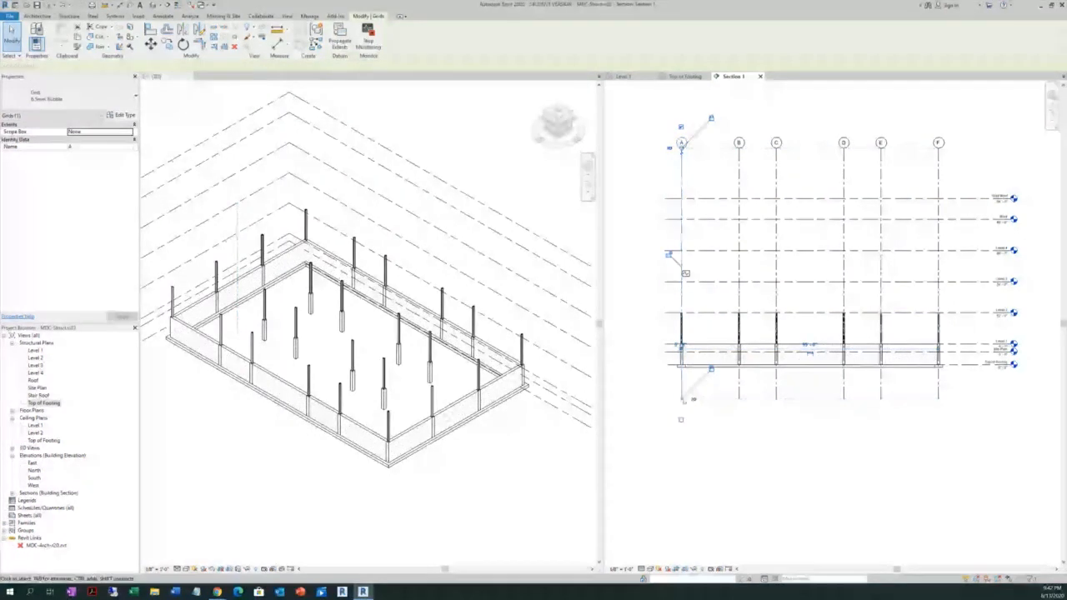
{"action": "left_click_drag", "start_coordinate": [684, 400], "coordinate": [681, 375]}
{"action": "left_click", "coordinate": [665, 431]}
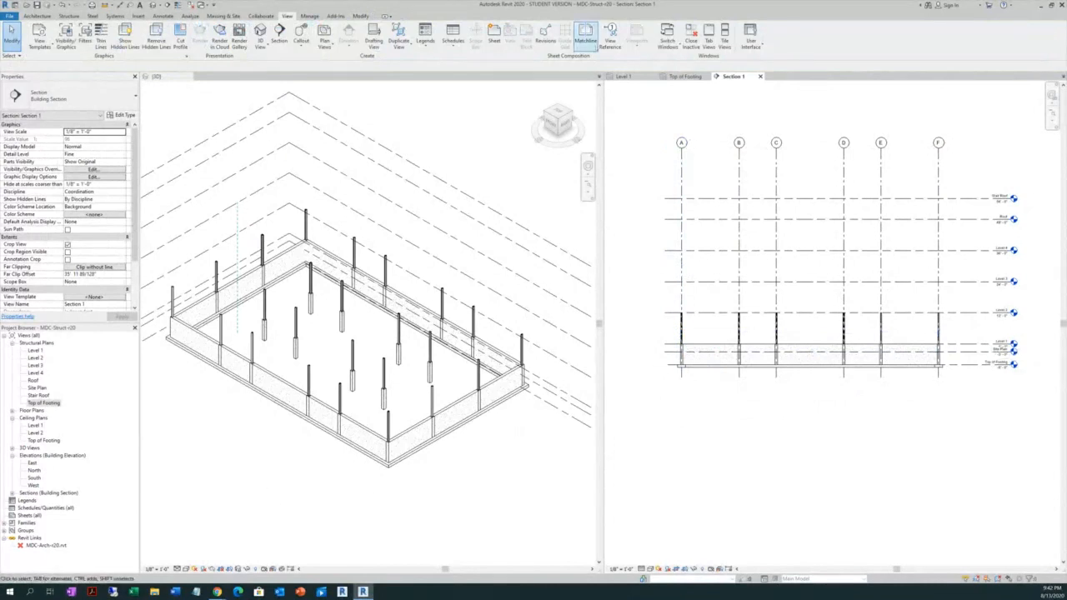
Check the Top of Footing plan to see which grid lines appear there
{"action": "left_click", "coordinate": [686, 76]}
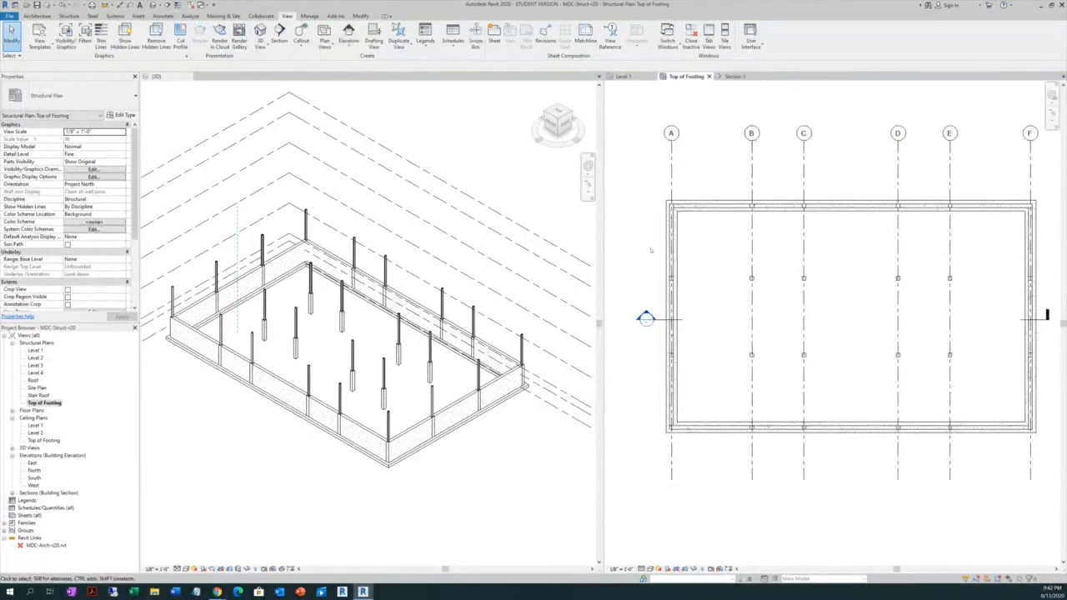
{"action": "scroll", "coordinate": [651, 250], "scroll_direction": "down", "scroll_amount": 1}
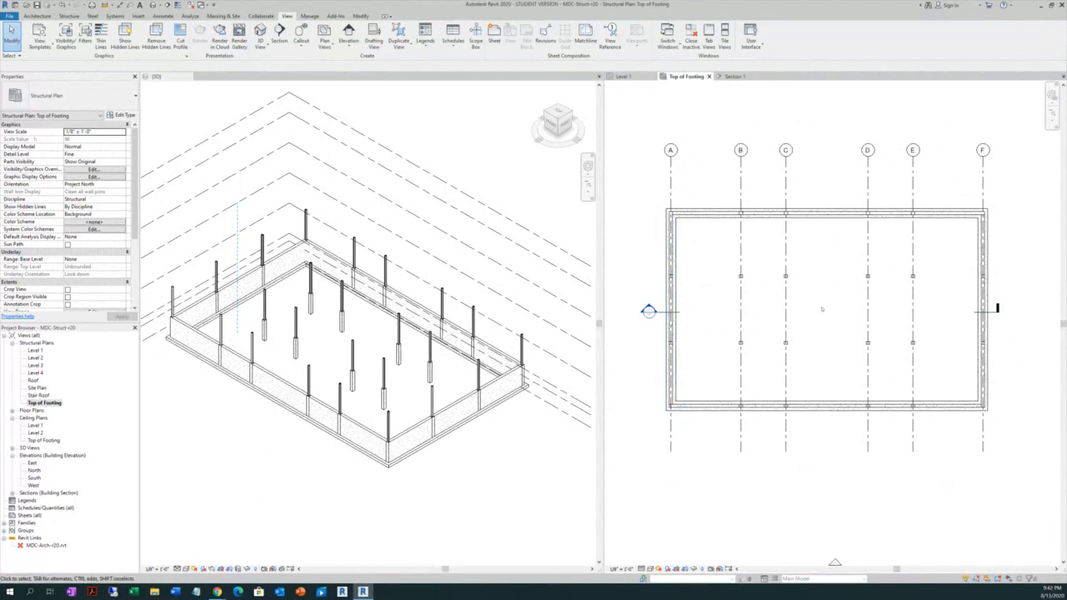
{"action": "scroll", "coordinate": [686, 287], "scroll_direction": "down", "scroll_amount": 2}
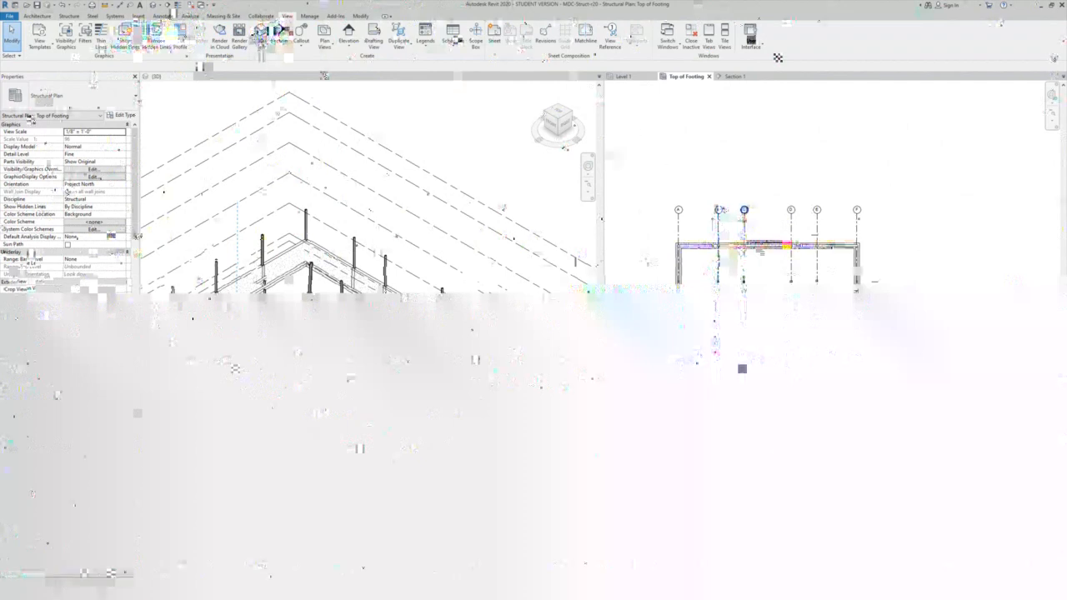
On the Level 1 plan, create a similar building section running vertically through the building between grids C and D, facing grid F
{"action": "left_click", "coordinate": [625, 76]}
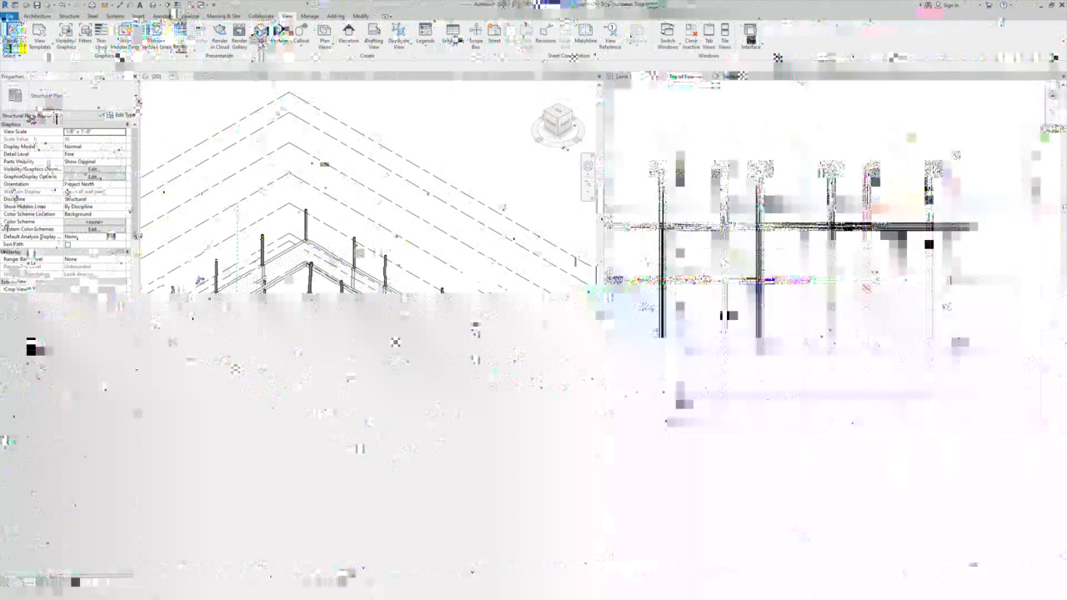
{"action": "right_click", "coordinate": [652, 312]}
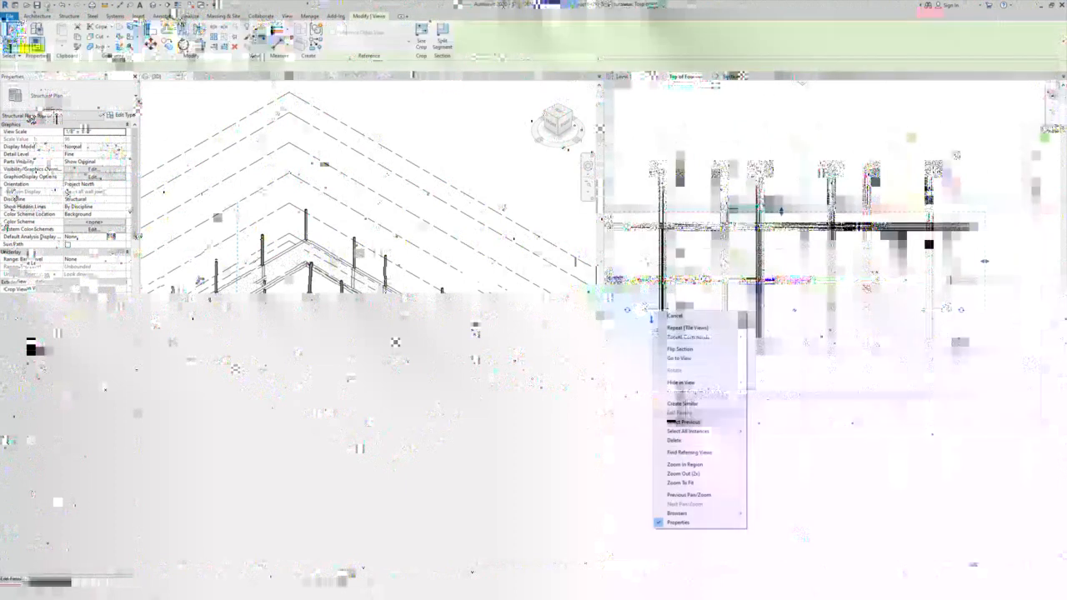
{"action": "left_click", "coordinate": [682, 403]}
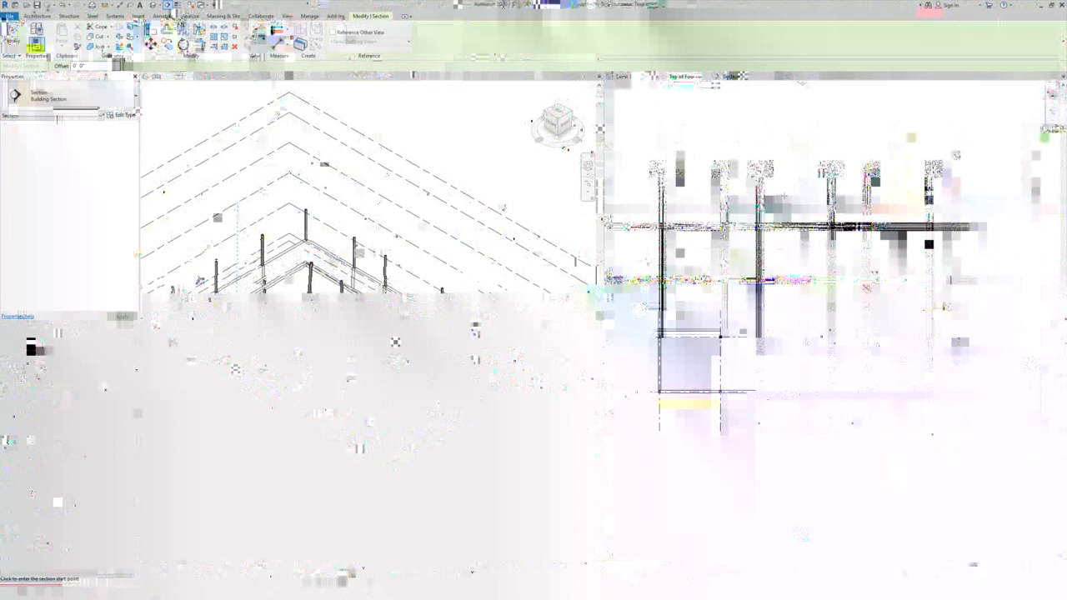
{"action": "left_click", "coordinate": [788, 177]}
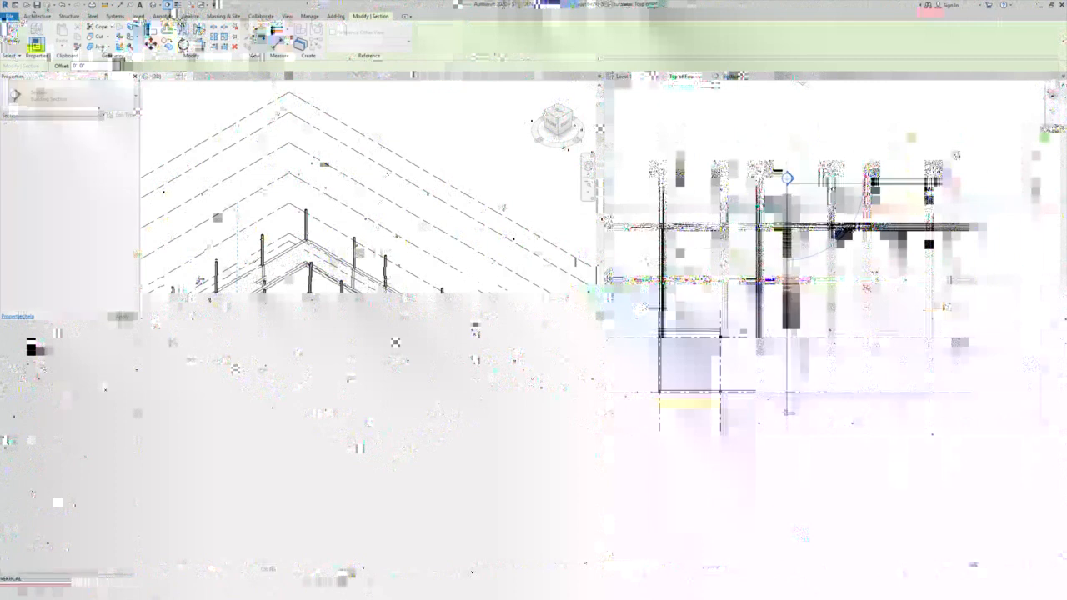
{"action": "left_click", "coordinate": [788, 414]}
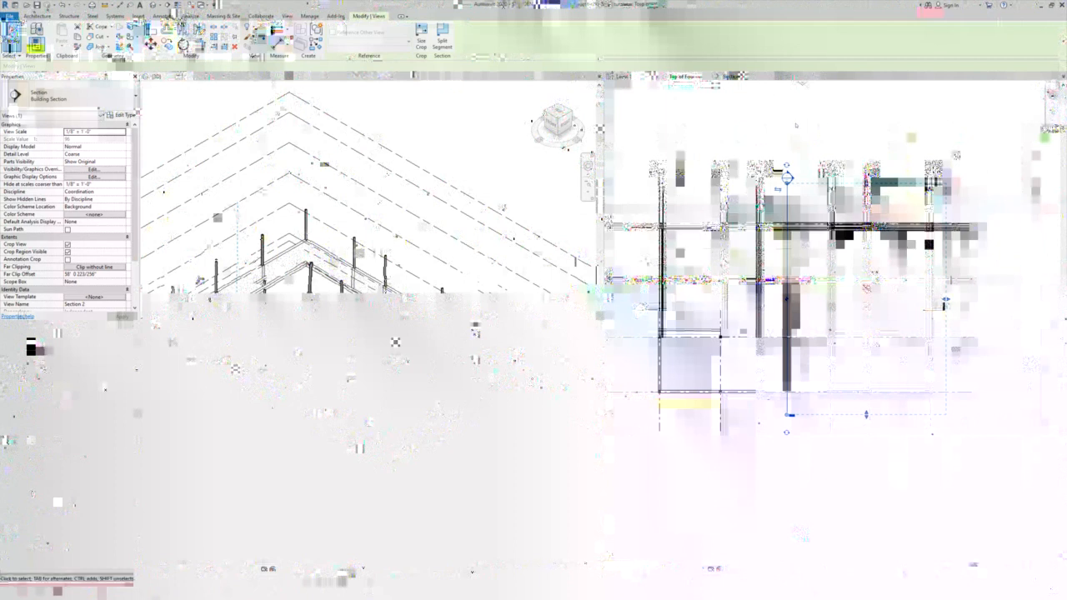
{"action": "key", "text": "Escape"}
Open the new Section 2 view from its marker and set its detail level to Fine
{"action": "double_click", "coordinate": [787, 178]}
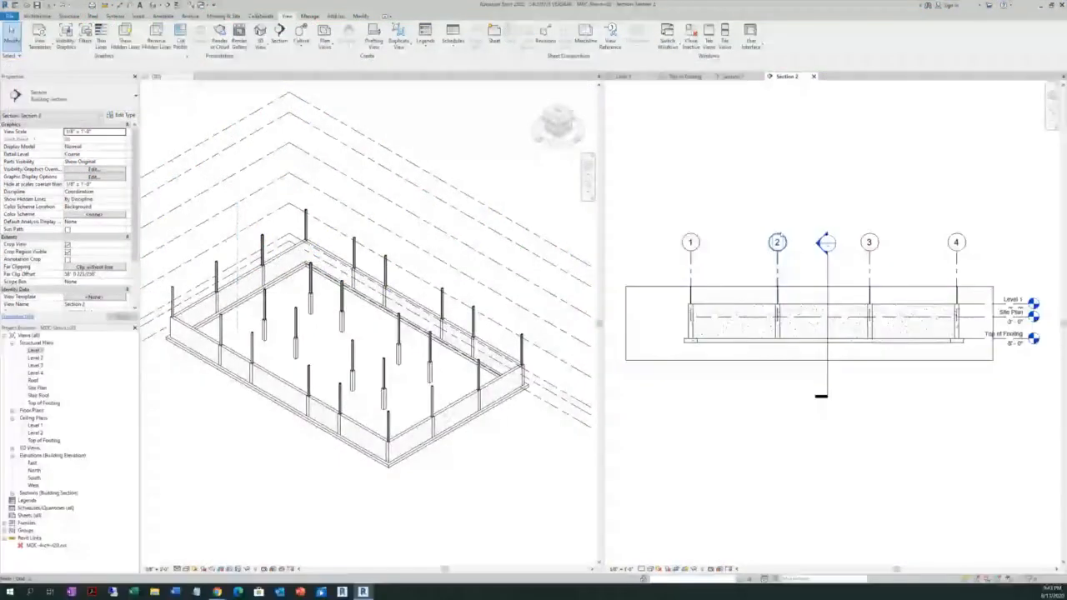
{"action": "scroll", "coordinate": [718, 244], "scroll_direction": "down", "scroll_amount": 2}
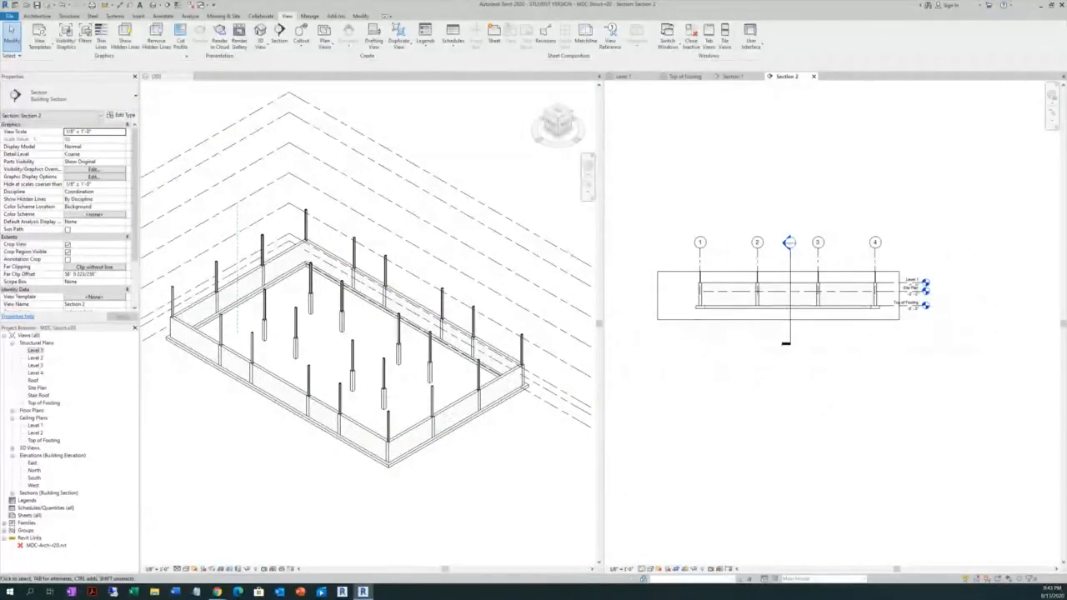
{"action": "left_click", "coordinate": [642, 568]}
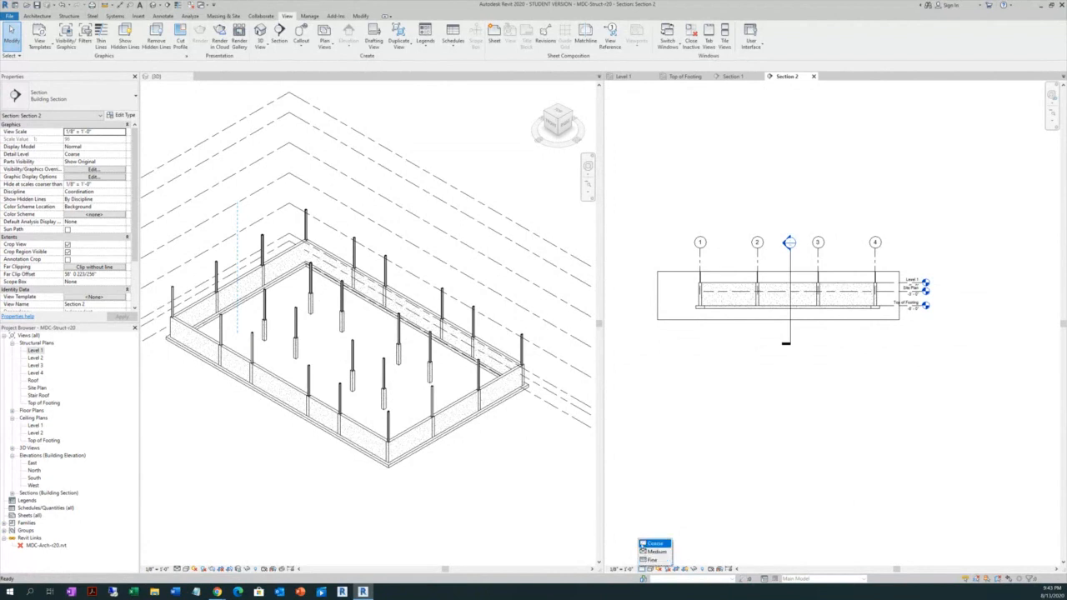
{"action": "left_click", "coordinate": [653, 559]}
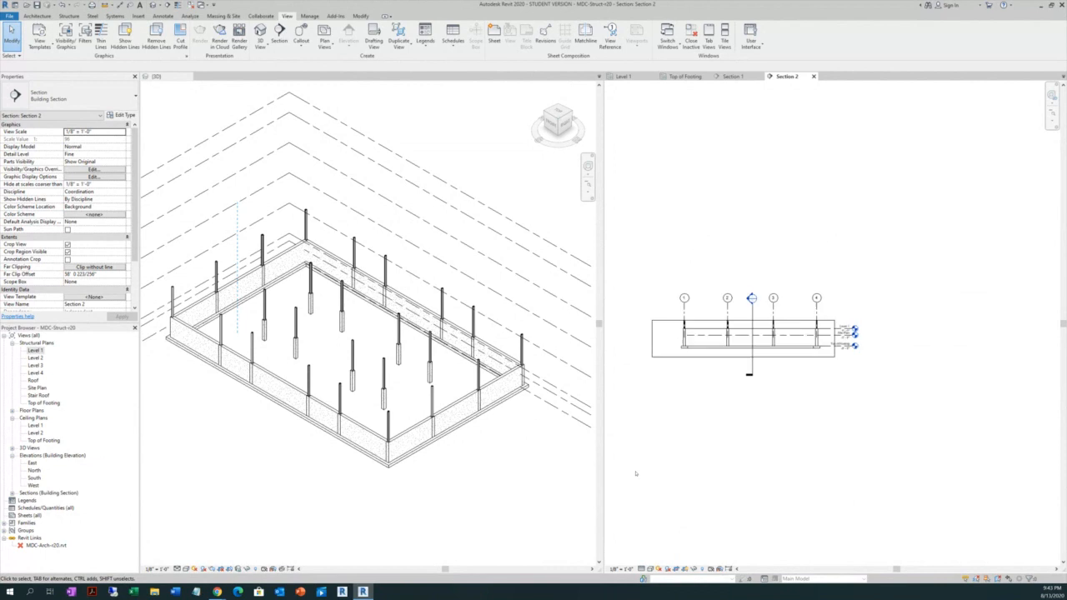
Enlarge the Section 2 crop region upward above the Stair Roof level and outward on the level-head side
{"action": "left_click", "coordinate": [708, 320]}
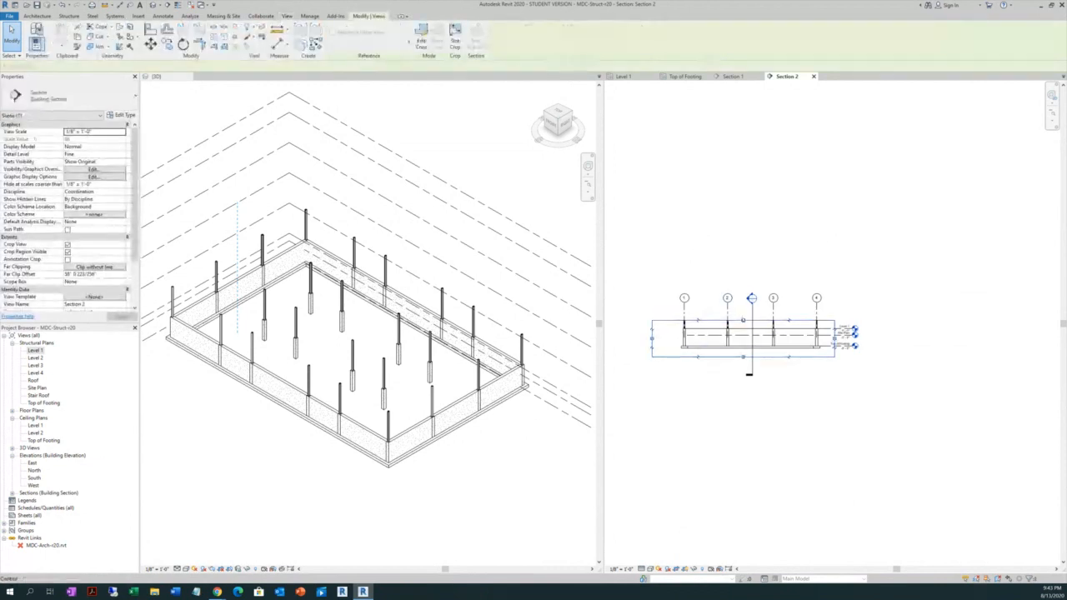
{"action": "left_click_drag", "start_coordinate": [743, 321], "coordinate": [742, 176]}
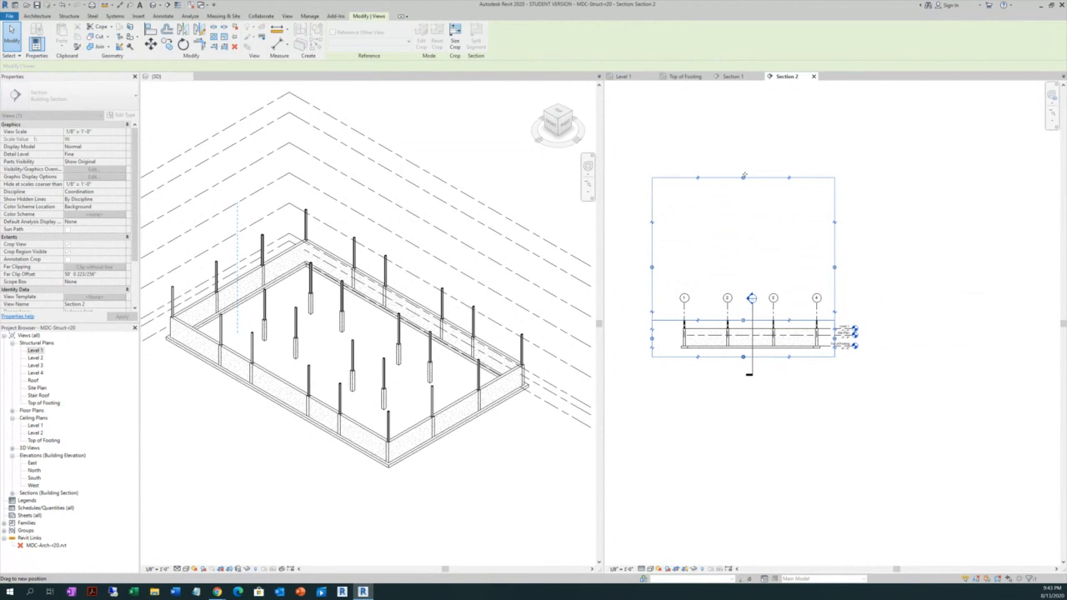
{"action": "left_click_drag", "start_coordinate": [744, 176], "coordinate": [743, 176]}
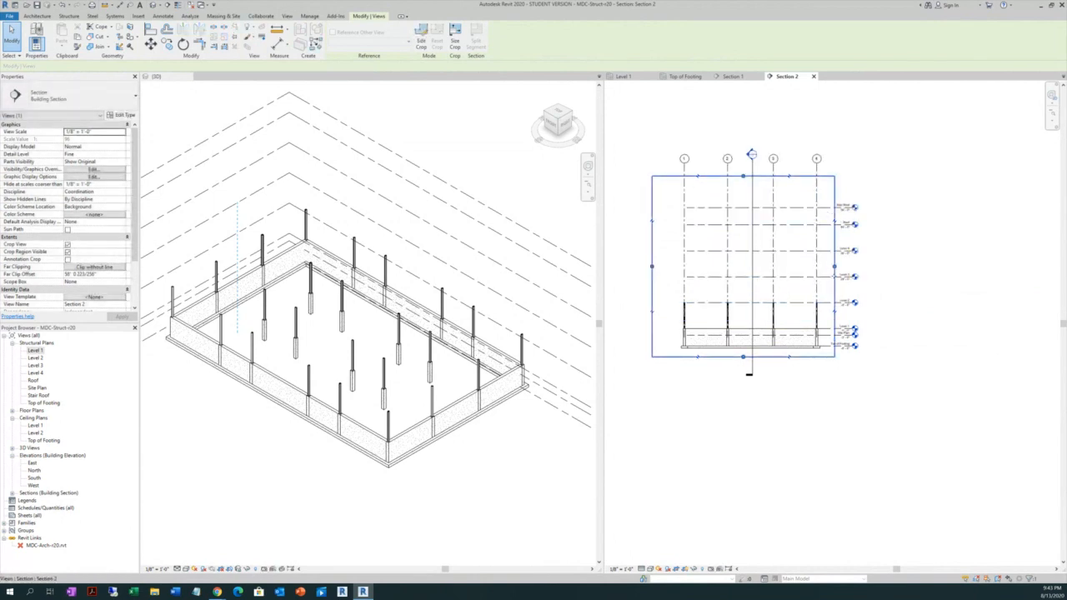
{"action": "left_click_drag", "start_coordinate": [834, 268], "coordinate": [854, 268]}
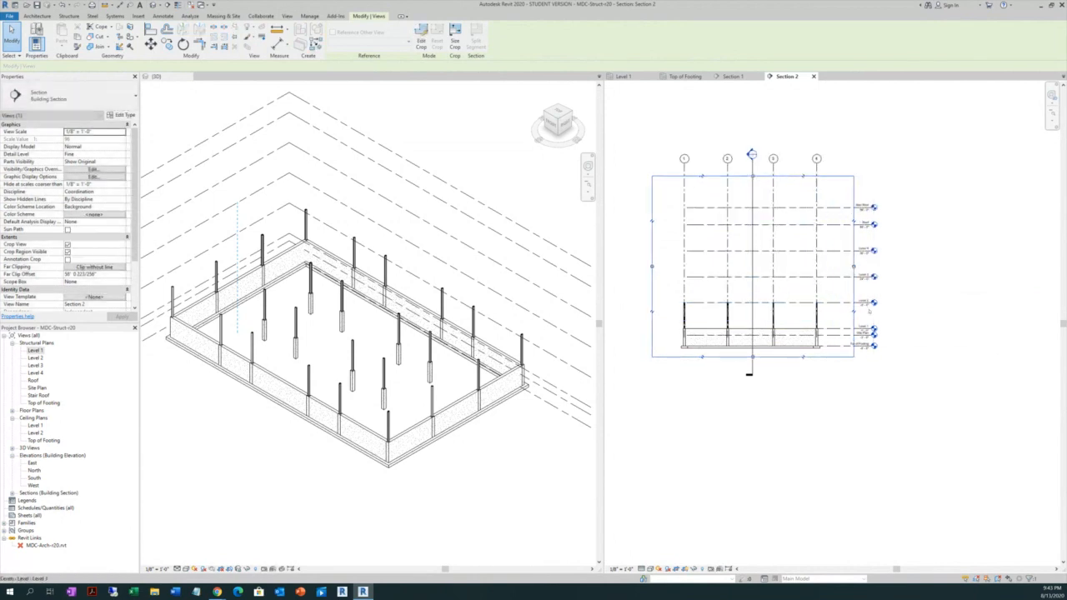
Extend the lower ends of grids 1 to 4 in Section 2 below the footings and hide the crop region
{"action": "left_click", "coordinate": [685, 244]}
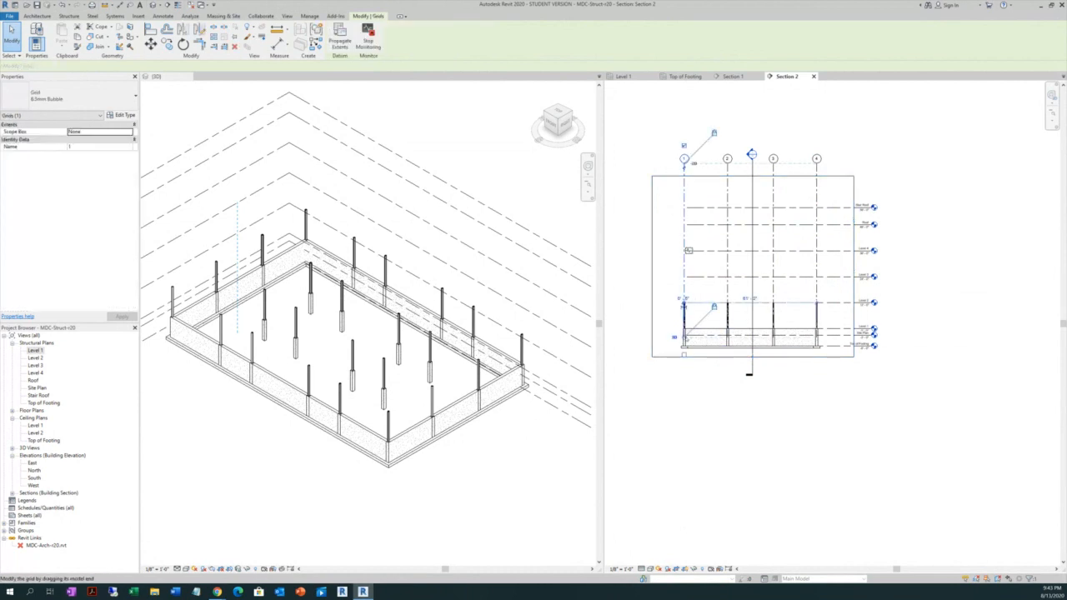
{"action": "left_click_drag", "start_coordinate": [683, 354], "coordinate": [682, 368]}
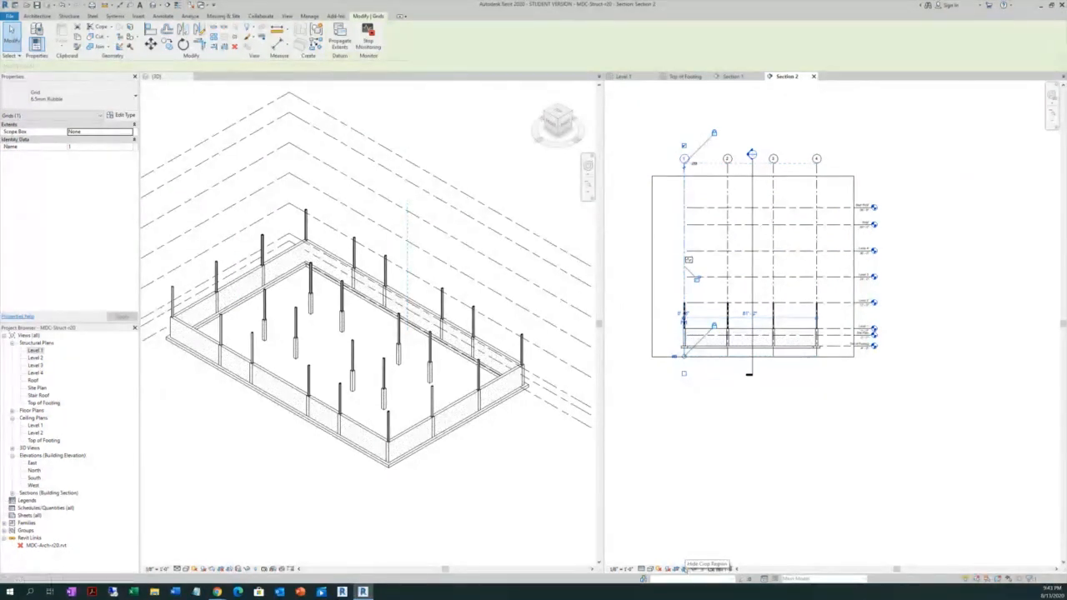
{"action": "left_click", "coordinate": [684, 569]}
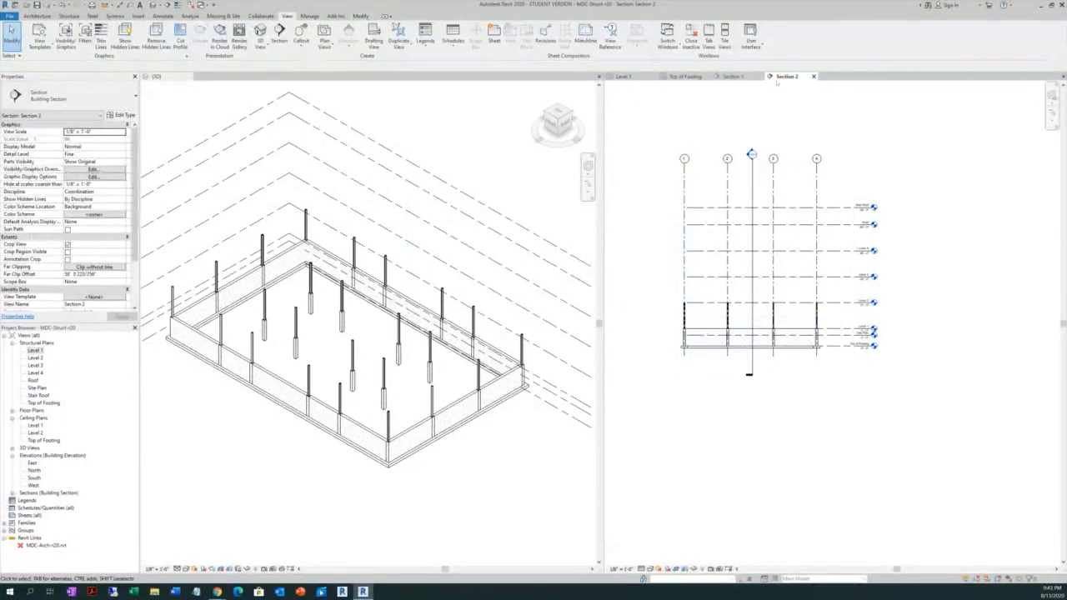
Close the Section 2 view and bring up the Top of Footing structural plan in a wider pane
{"action": "left_click", "coordinate": [814, 76]}
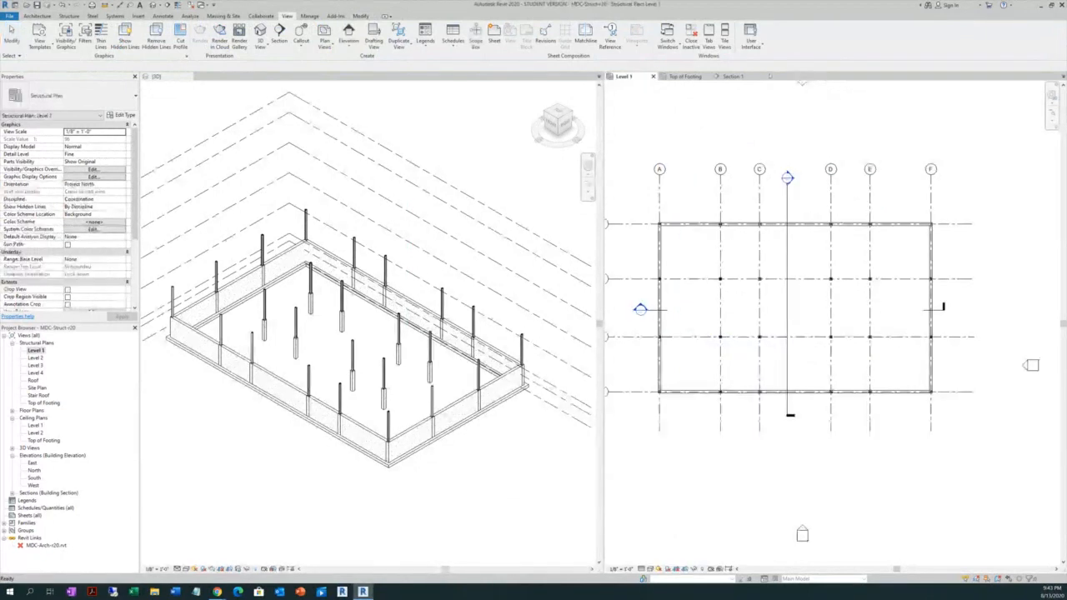
{"action": "left_click", "coordinate": [690, 76]}
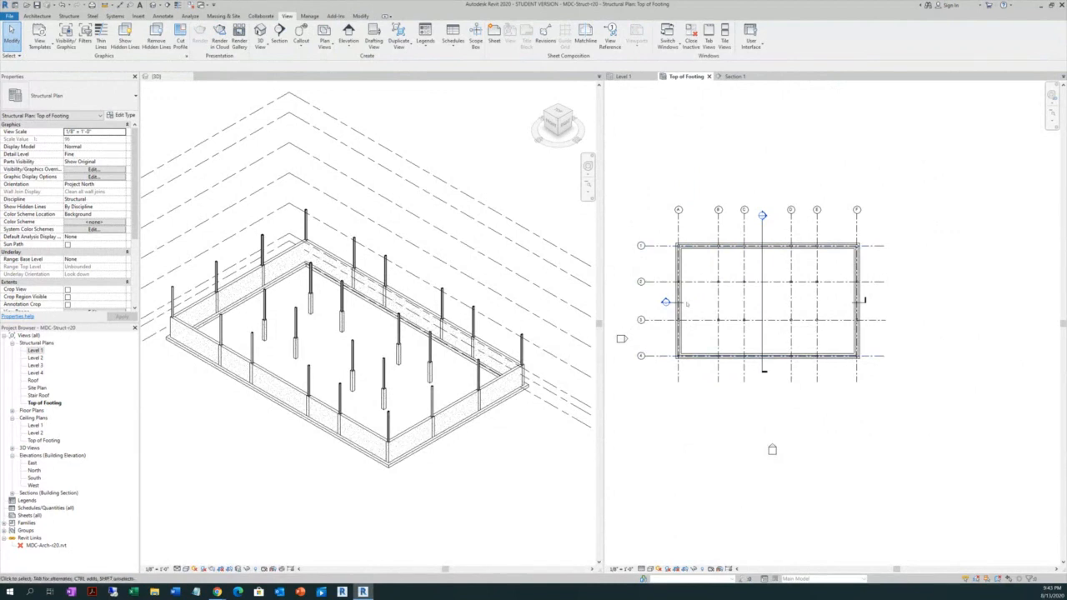
{"action": "scroll", "coordinate": [658, 256], "scroll_direction": "up", "scroll_amount": 5}
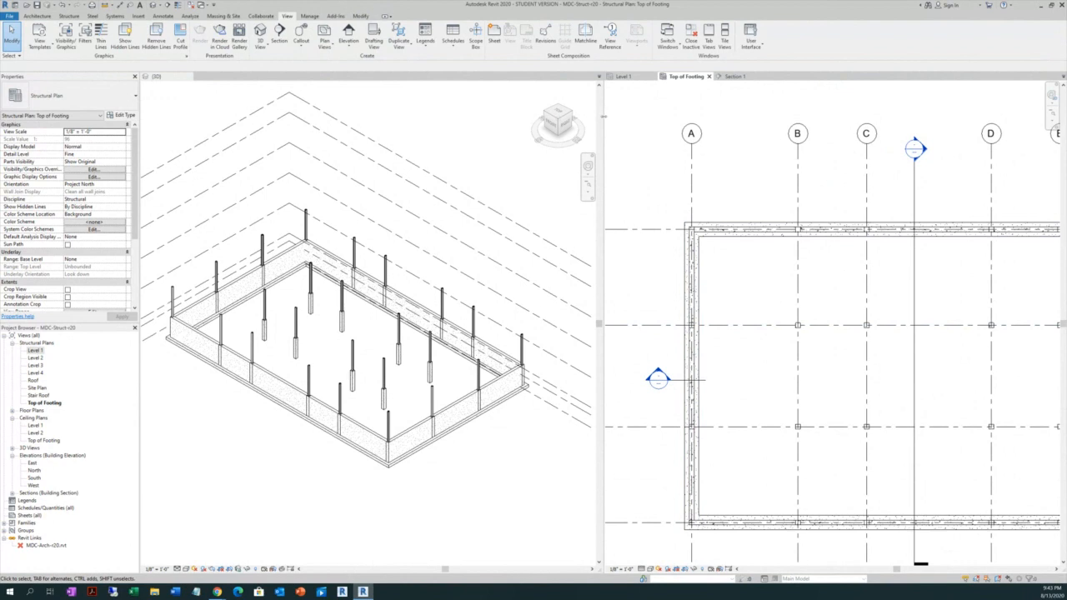
{"action": "left_click_drag", "start_coordinate": [606, 119], "coordinate": [564, 125]}
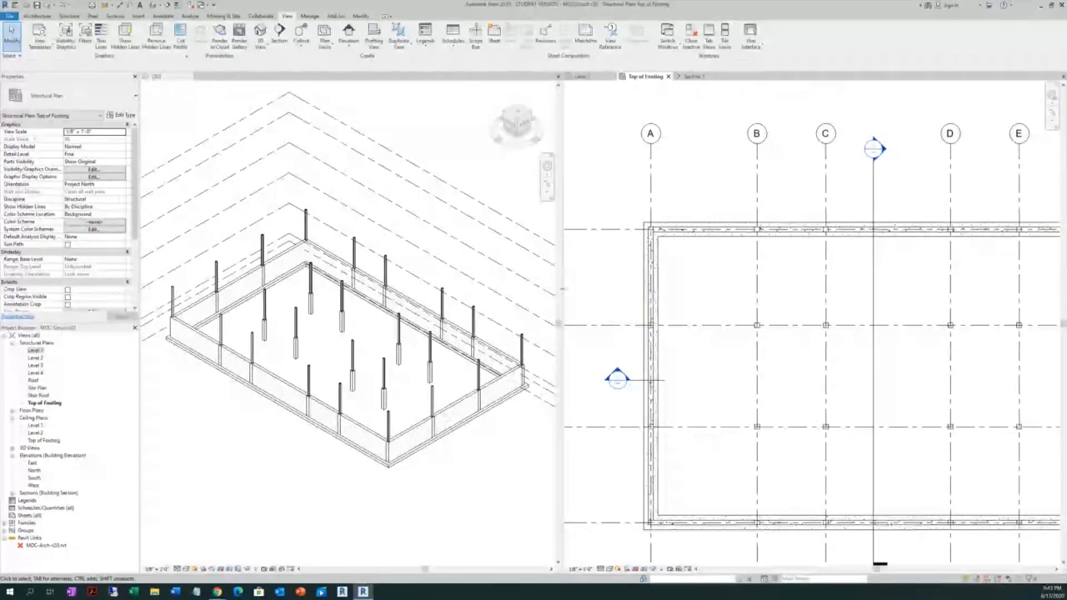
{"action": "scroll", "coordinate": [591, 298], "scroll_direction": "up", "scroll_amount": 2}
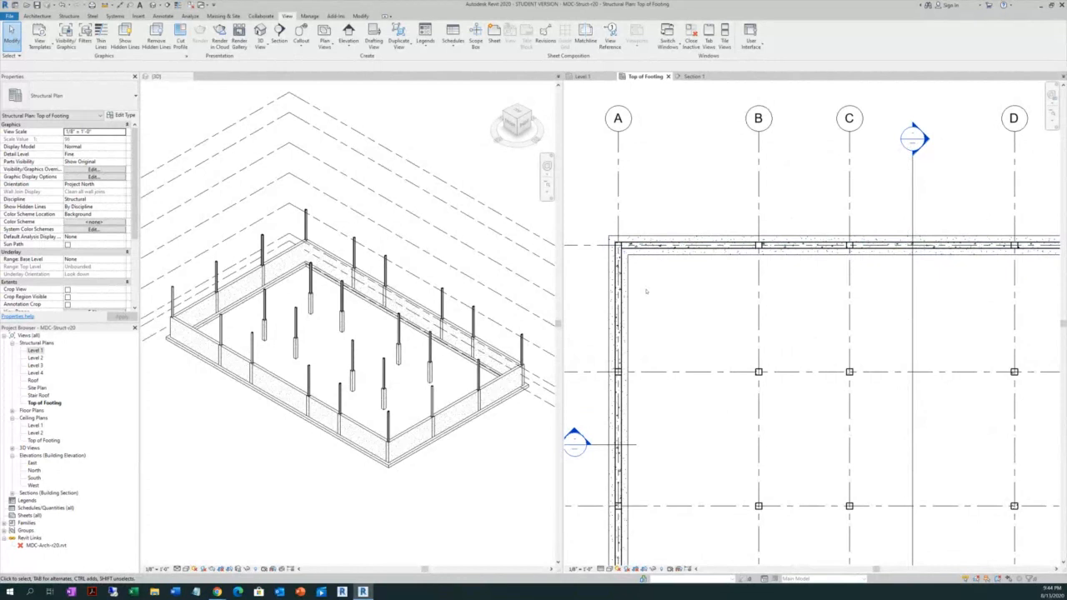
{"action": "scroll", "coordinate": [646, 291], "scroll_direction": "up", "scroll_amount": 1}
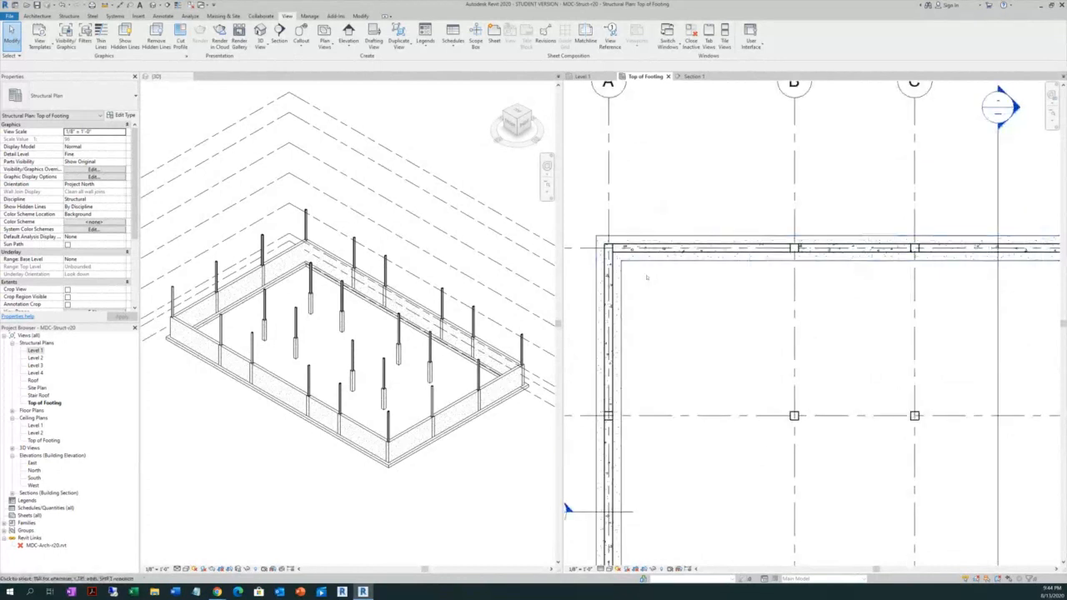
{"action": "scroll", "coordinate": [647, 279], "scroll_direction": "down", "scroll_amount": 4}
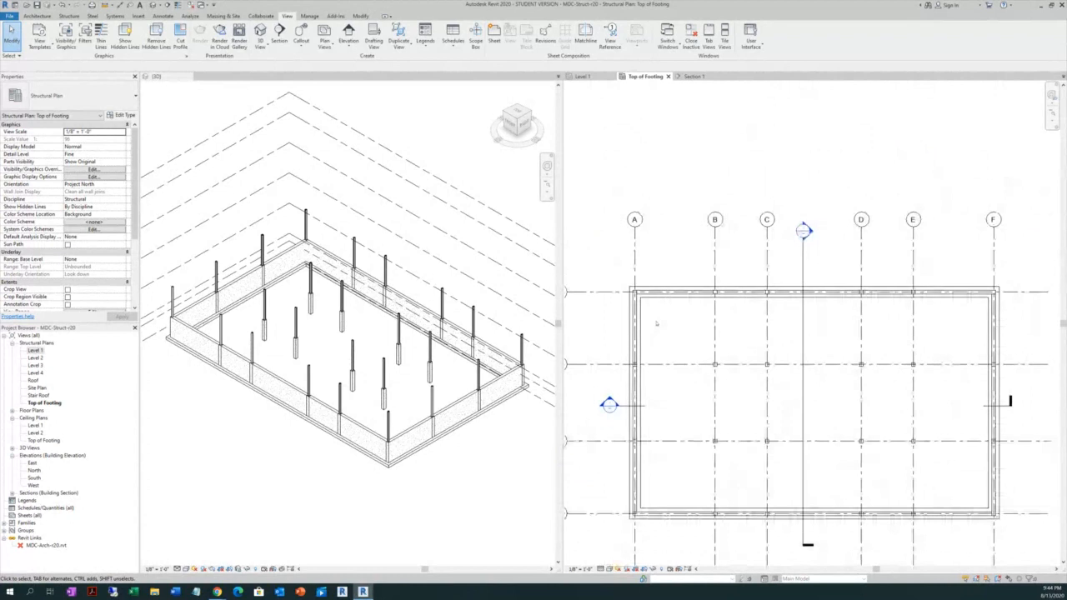
{"action": "scroll", "coordinate": [656, 324], "scroll_direction": "down", "scroll_amount": 2}
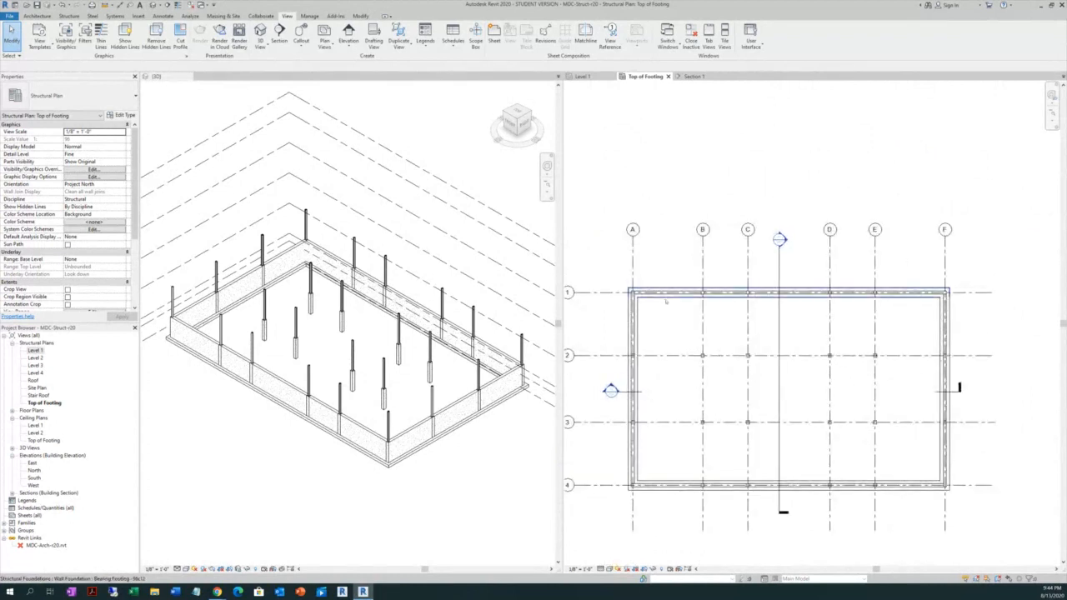
{"action": "scroll", "coordinate": [664, 303], "scroll_direction": "up", "scroll_amount": 2}
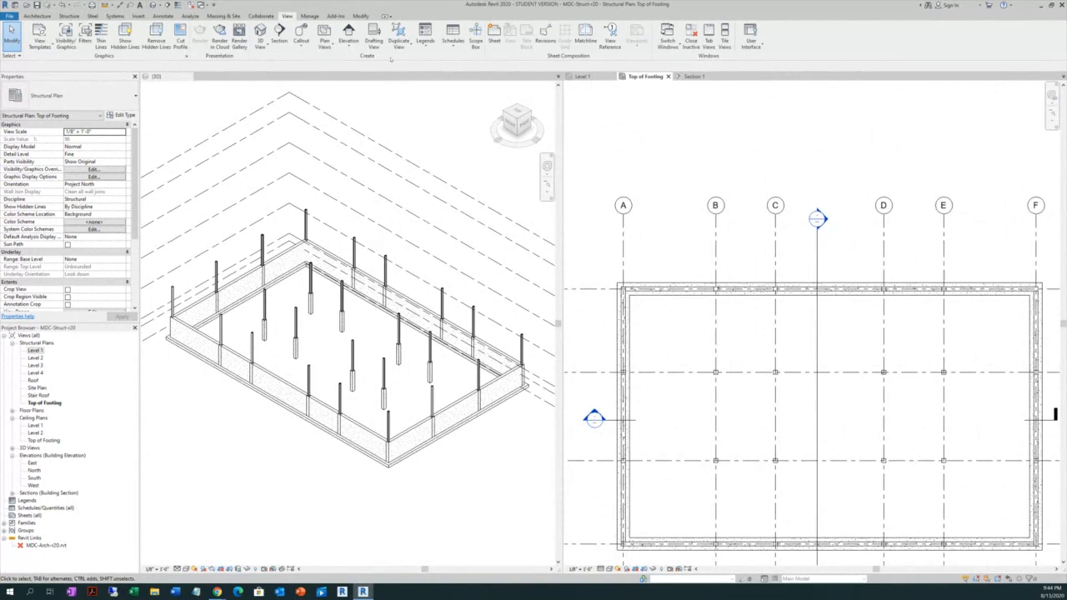
Open the project's Line Styles settings and set the <Beyond> line pattern to Dash
{"action": "left_click", "coordinate": [309, 16]}
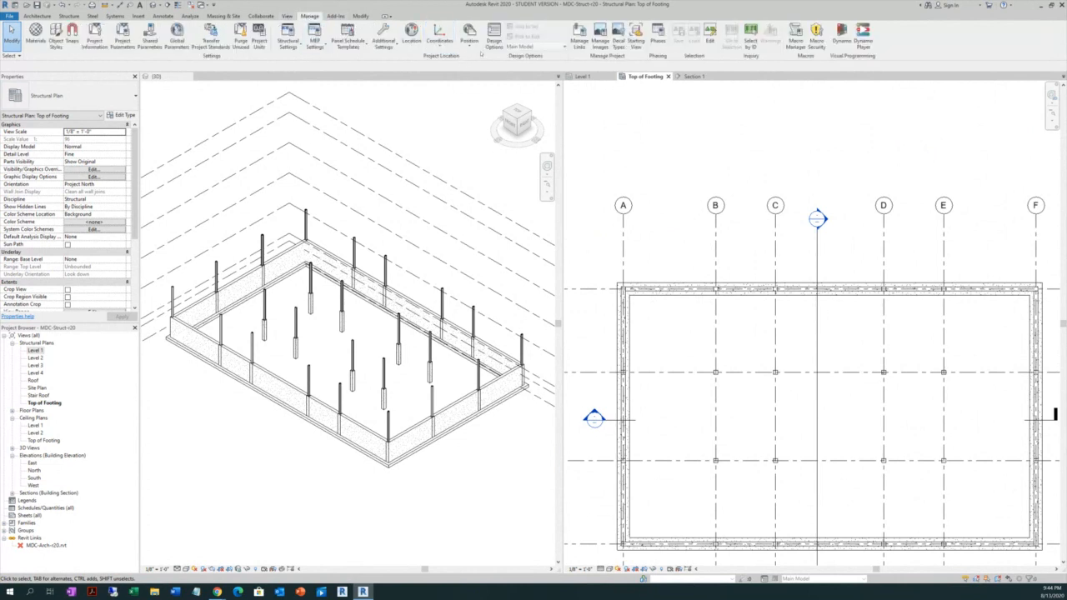
{"action": "left_click", "coordinate": [387, 47]}
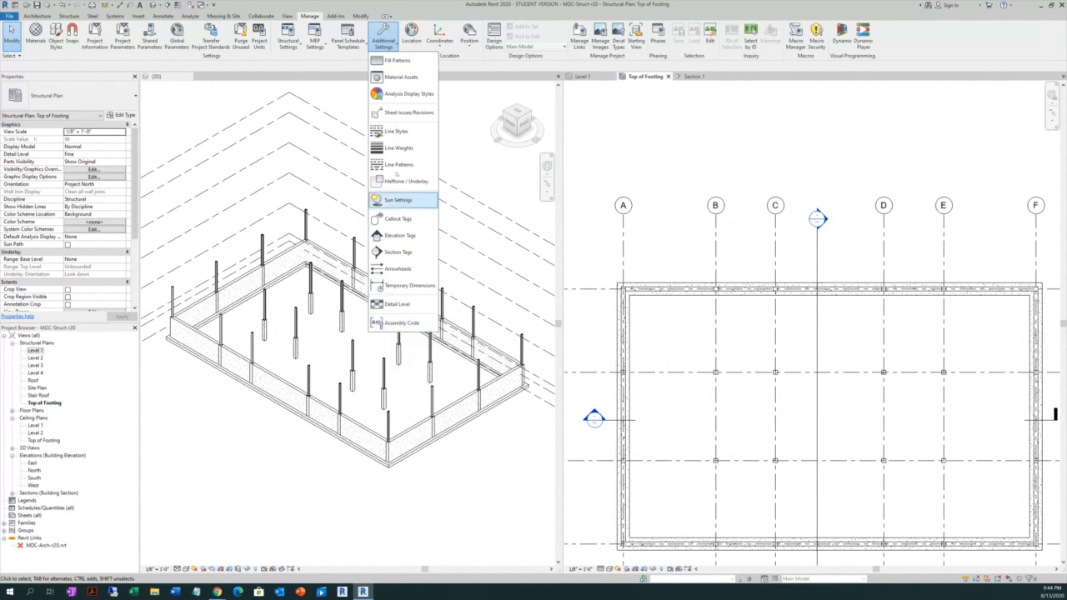
{"action": "left_click", "coordinate": [408, 136]}
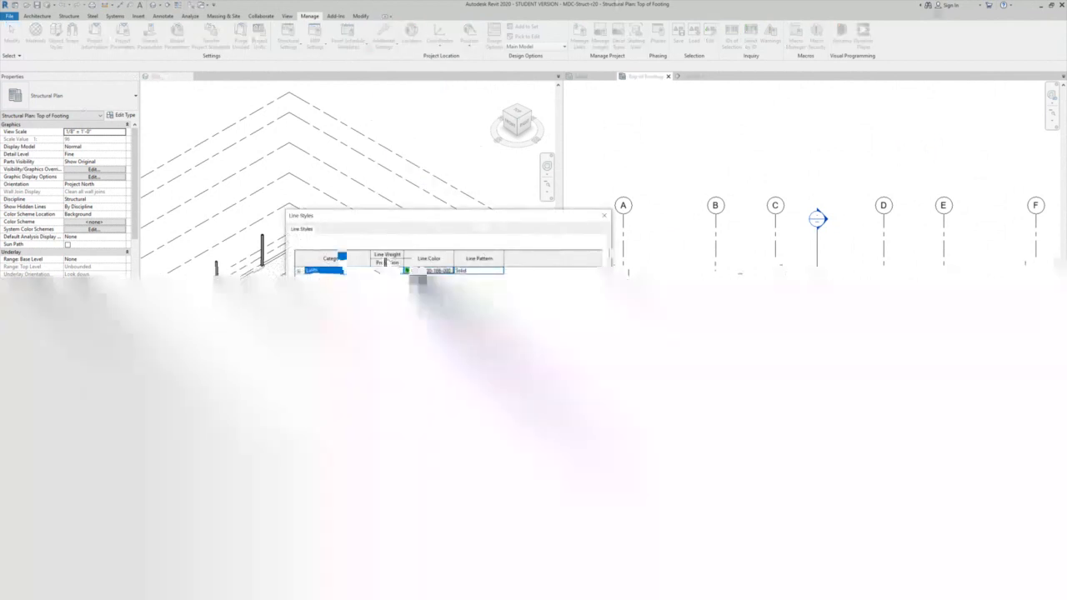
{"action": "left_click_drag", "start_coordinate": [348, 218], "coordinate": [280, 146]}
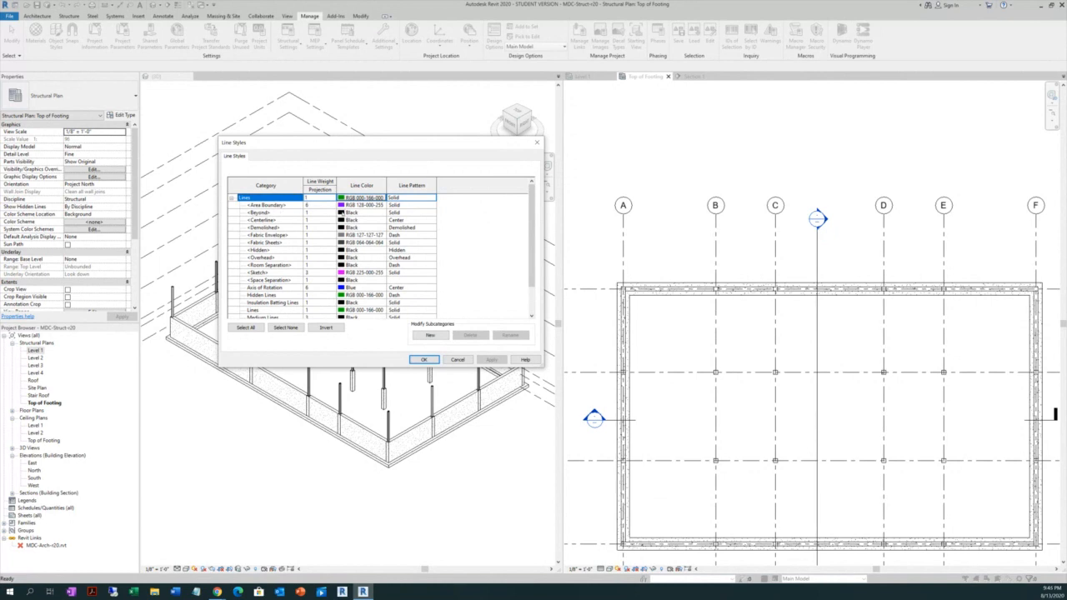
{"action": "left_click", "coordinate": [398, 214]}
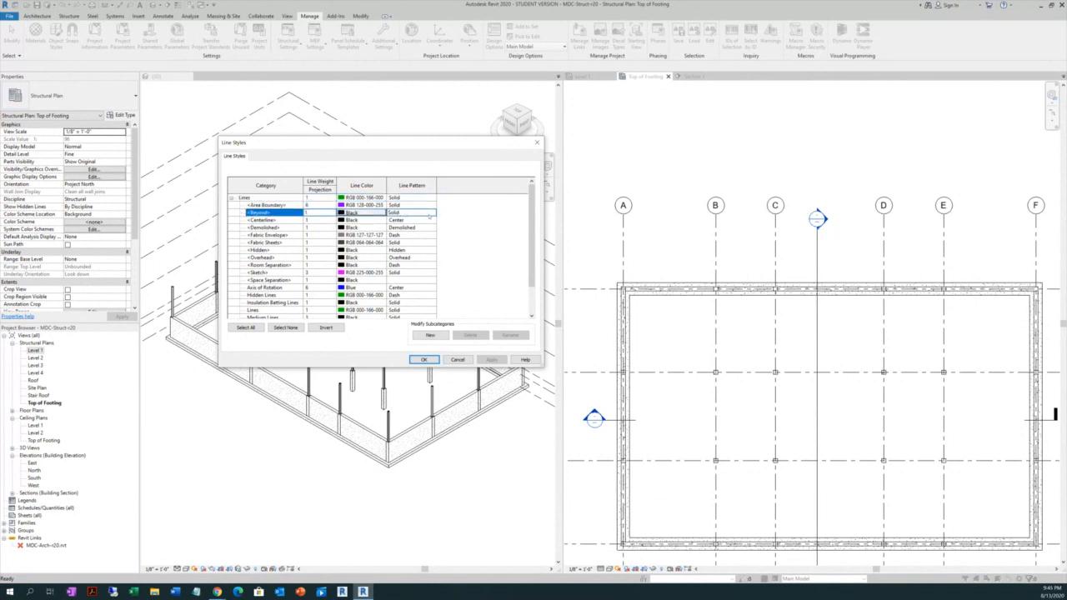
{"action": "left_click", "coordinate": [431, 213]}
{"action": "left_click", "coordinate": [432, 214]}
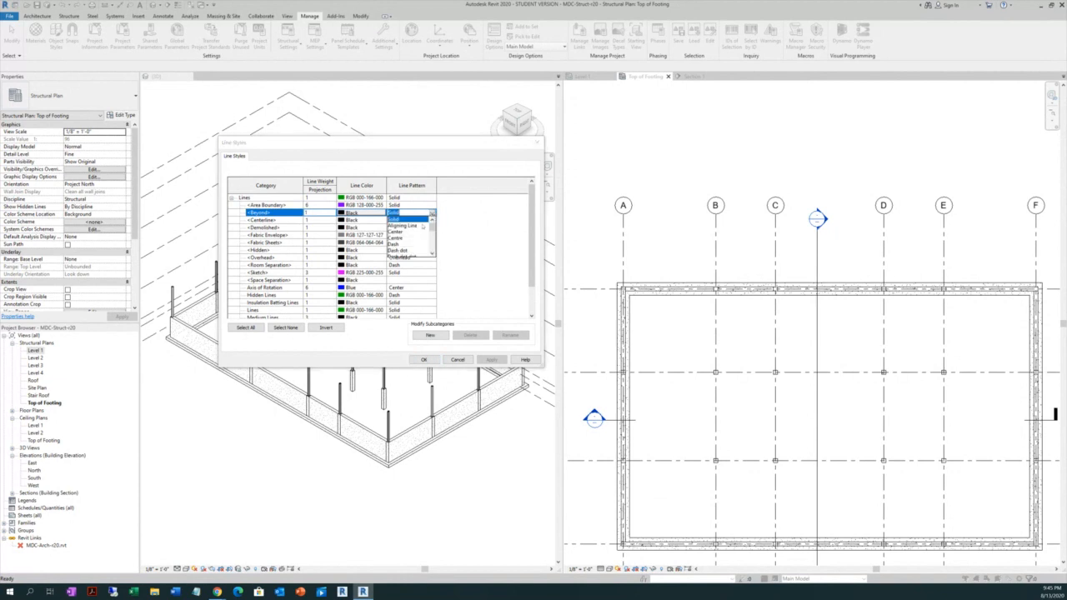
{"action": "left_click", "coordinate": [394, 244]}
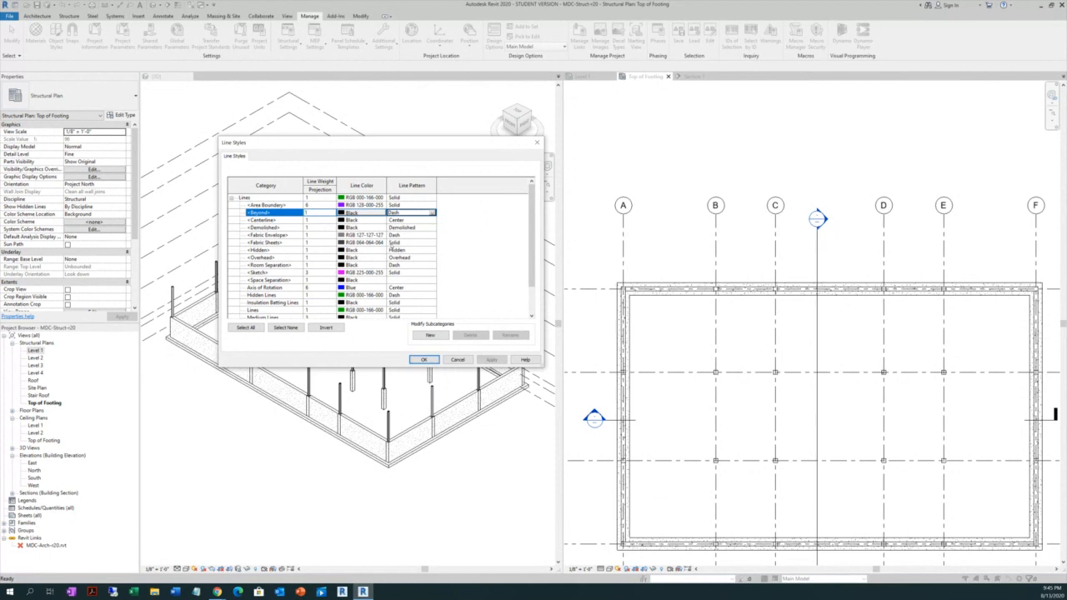
Set the <Beyond> line pattern to Hidden and accept the line style settings
{"action": "left_click", "coordinate": [432, 214]}
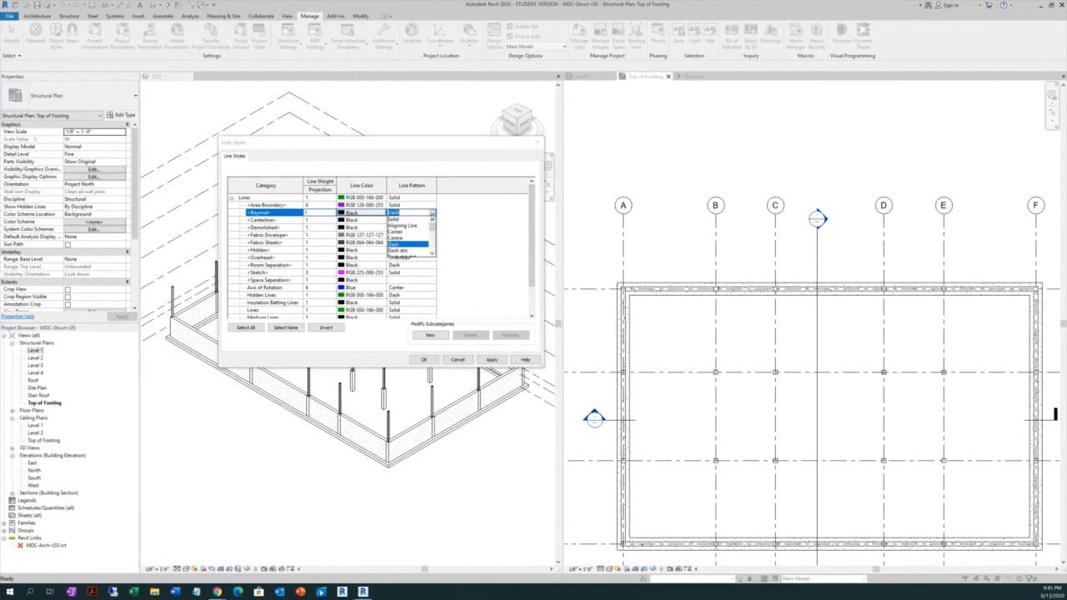
{"action": "left_click", "coordinate": [432, 253]}
{"action": "left_click", "coordinate": [432, 254]}
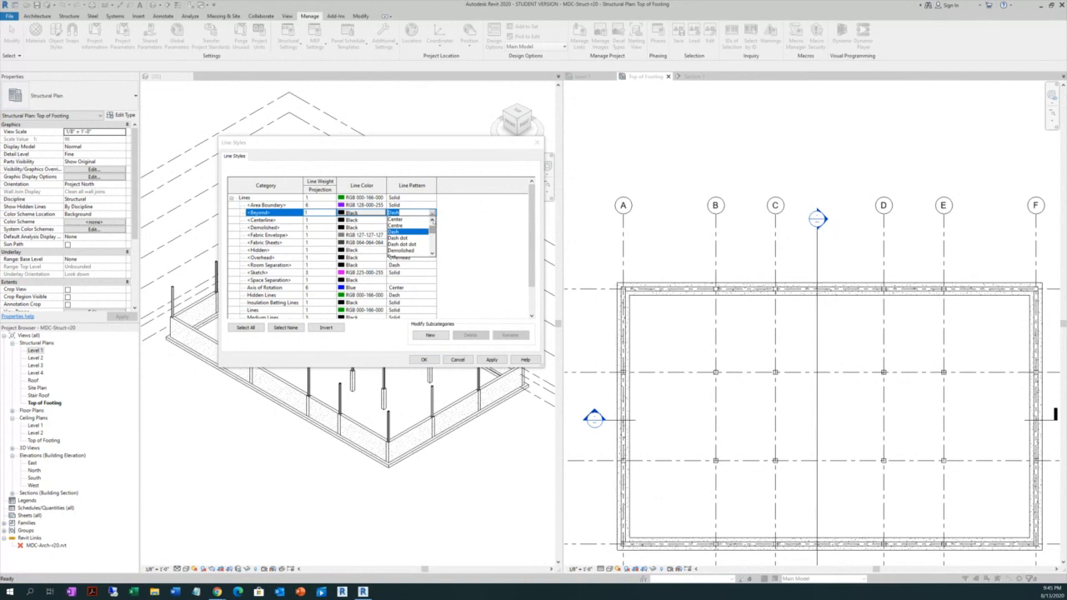
{"action": "left_click", "coordinate": [432, 217]}
{"action": "left_click", "coordinate": [432, 217]}
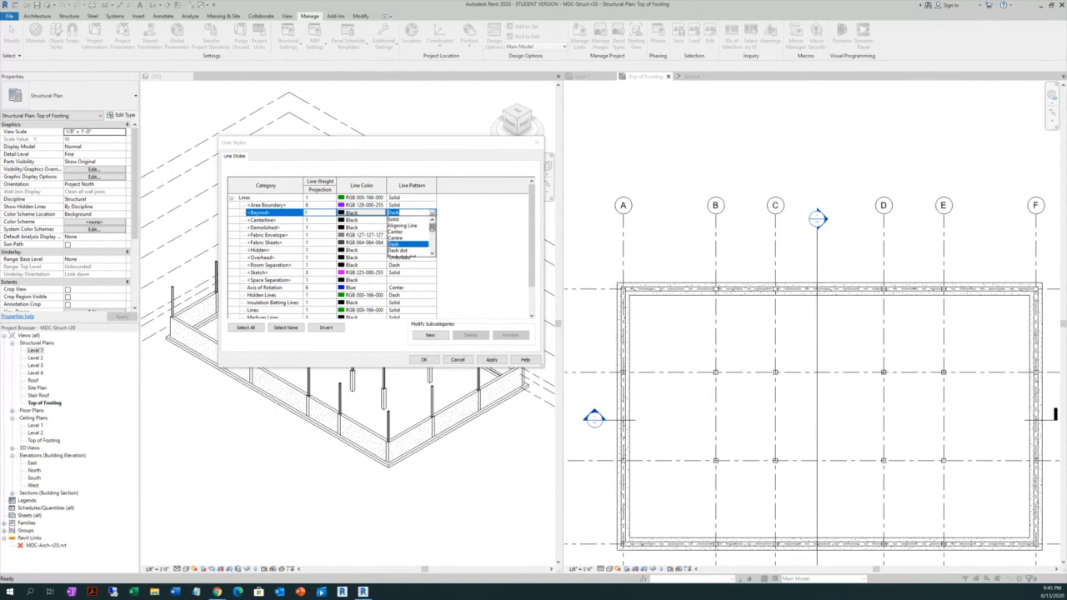
{"action": "left_click_drag", "start_coordinate": [432, 222], "coordinate": [432, 239]}
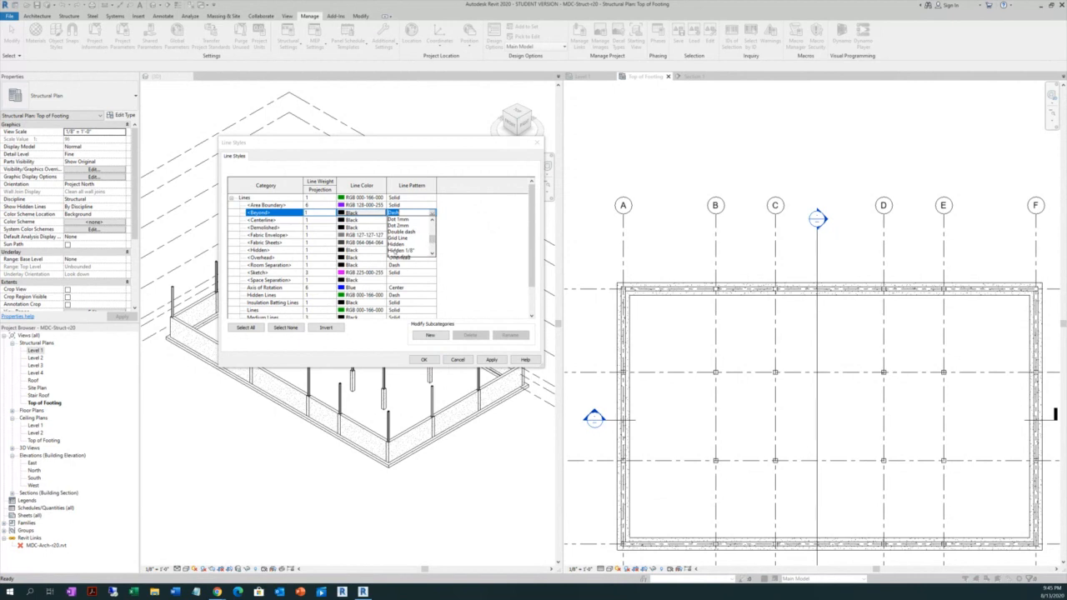
{"action": "left_click", "coordinate": [397, 245]}
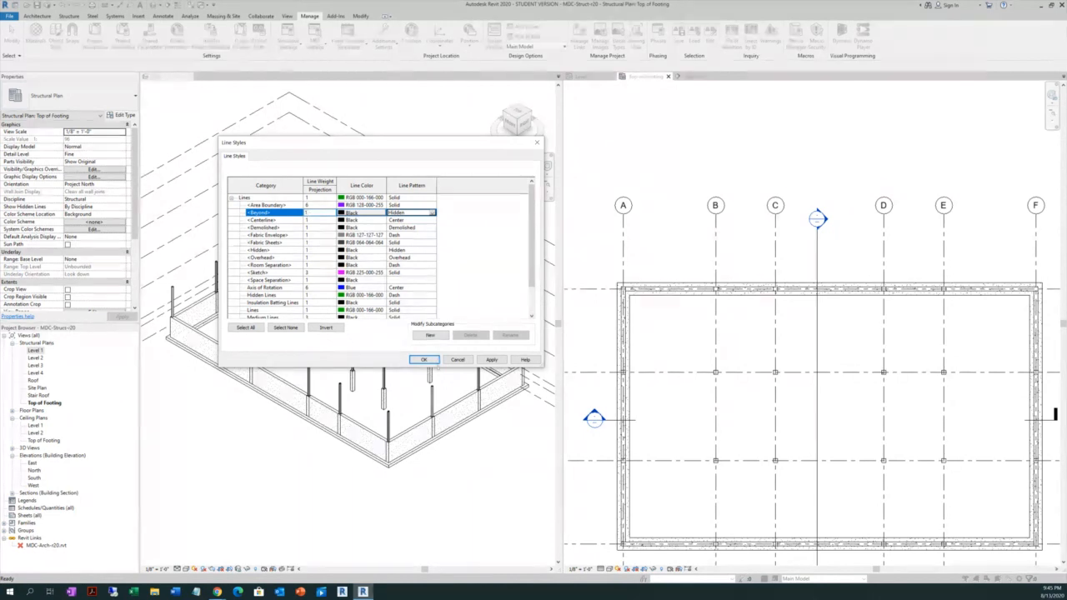
{"action": "left_click", "coordinate": [423, 359]}
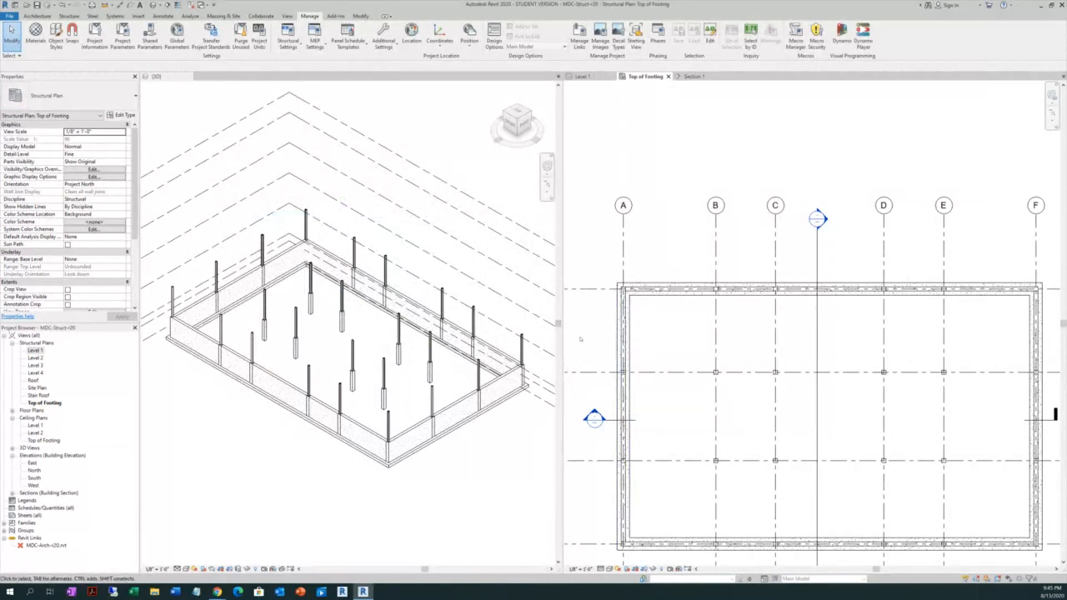
Set the Bottom offset of the Top of Footing plan's view range to -1' 0"
{"action": "scroll", "coordinate": [582, 338], "scroll_direction": "down", "scroll_amount": 1}
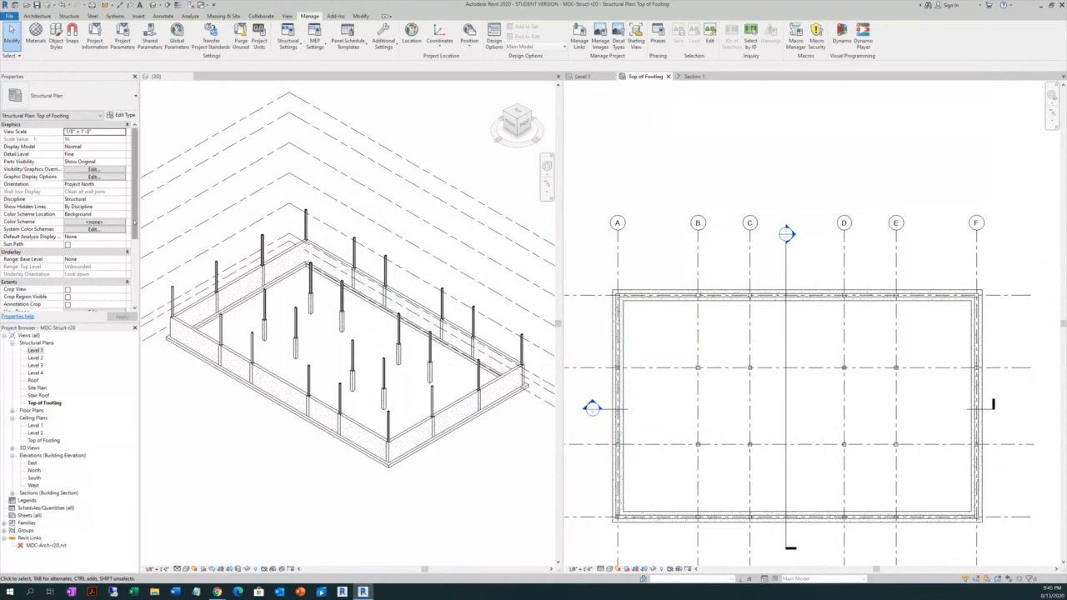
{"action": "scroll", "coordinate": [67, 217], "scroll_direction": "down", "scroll_amount": 4}
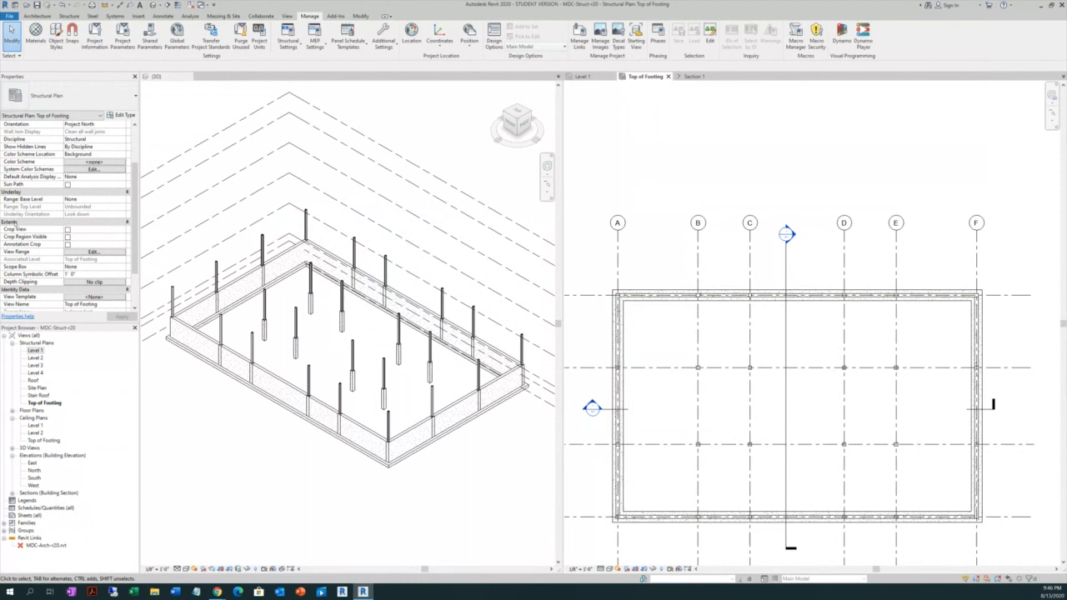
{"action": "left_click", "coordinate": [93, 252]}
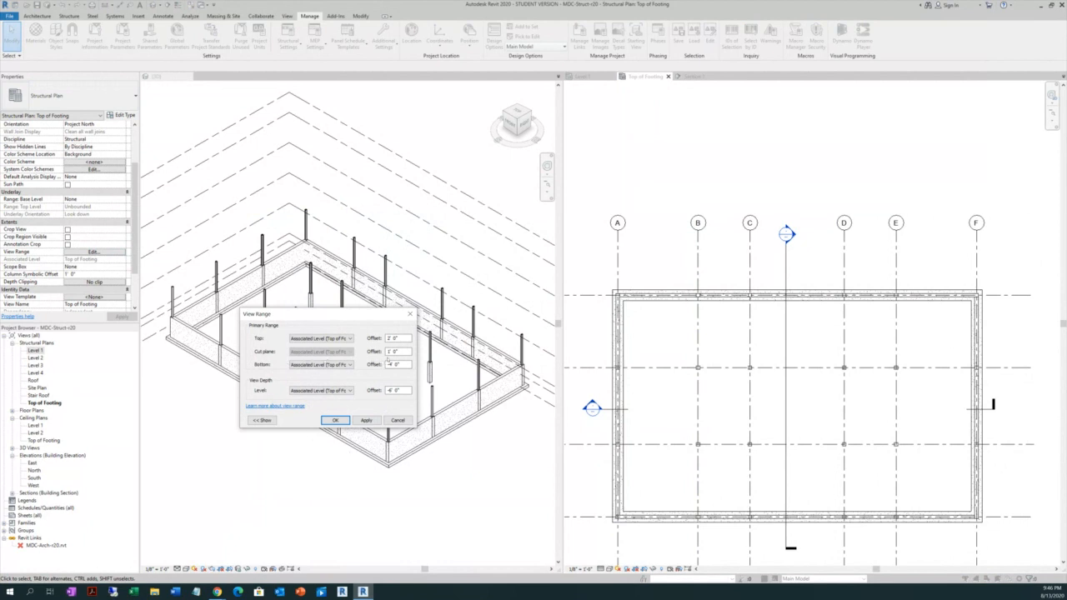
{"action": "left_click", "coordinate": [395, 351]}
{"action": "left_click", "coordinate": [389, 364]}
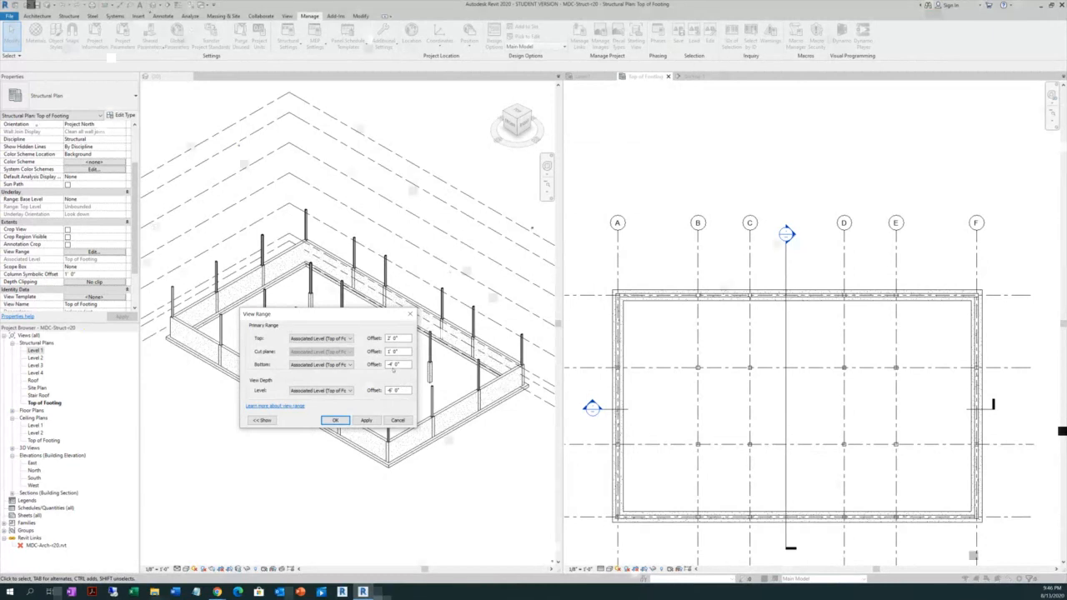
{"action": "left_click_drag", "start_coordinate": [394, 364], "coordinate": [389, 364]}
{"action": "type", "text": "3"}
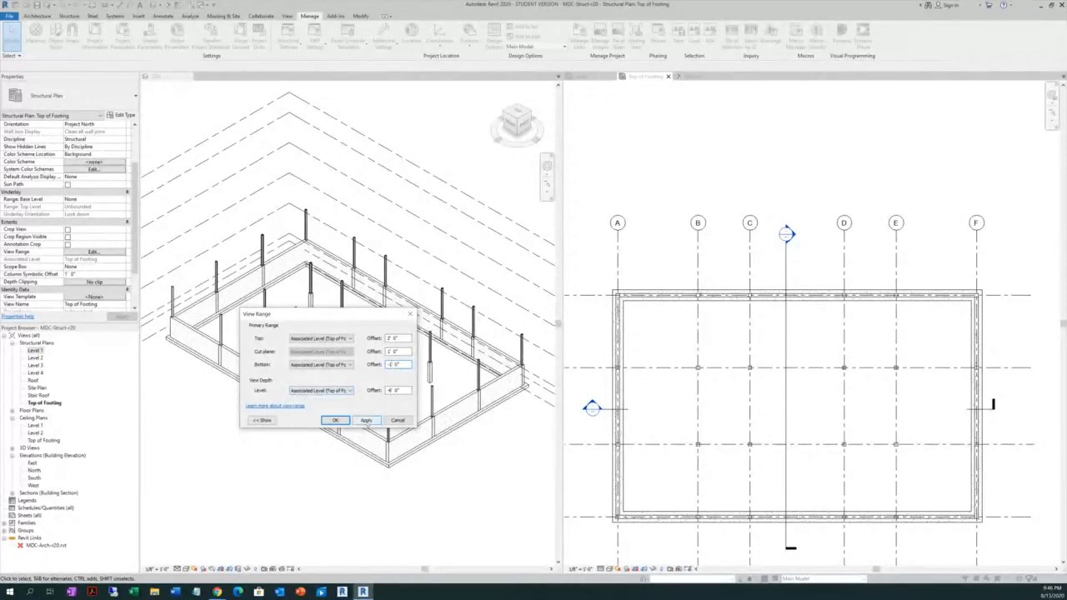
{"action": "left_click", "coordinate": [334, 420]}
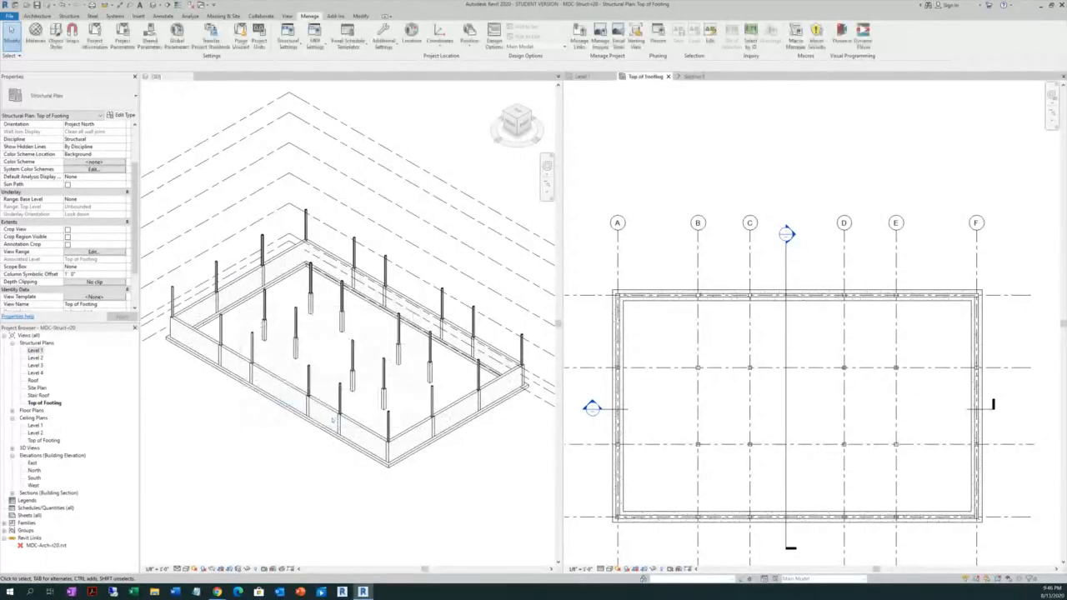
Set the Bottom offset of the Top of Footing plan's view range to -5' 0" and apply it
{"action": "scroll", "coordinate": [616, 293], "scroll_direction": "up", "scroll_amount": 5}
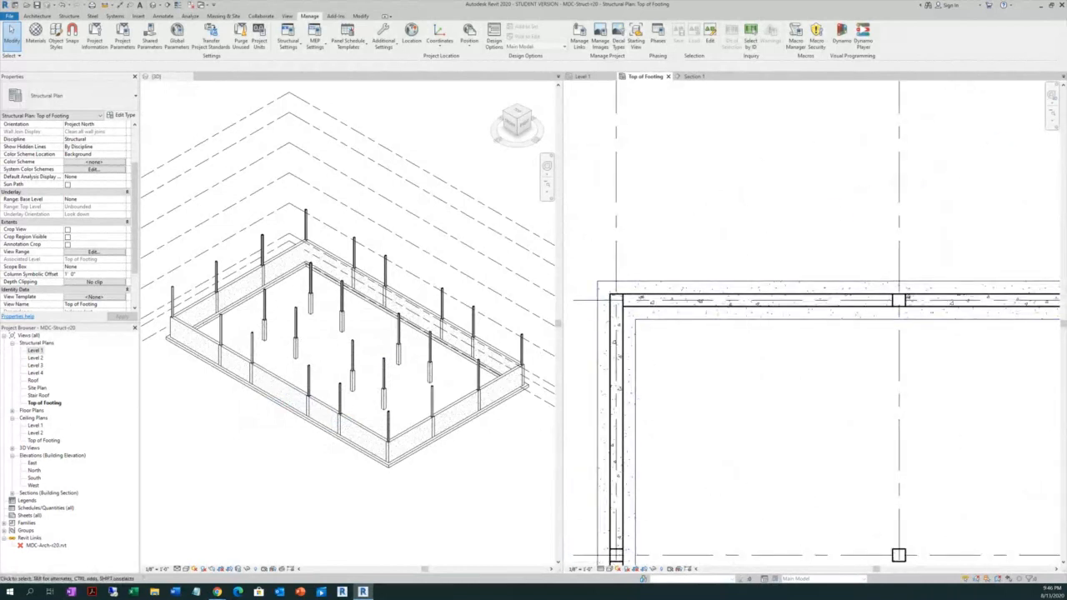
{"action": "left_click", "coordinate": [93, 251]}
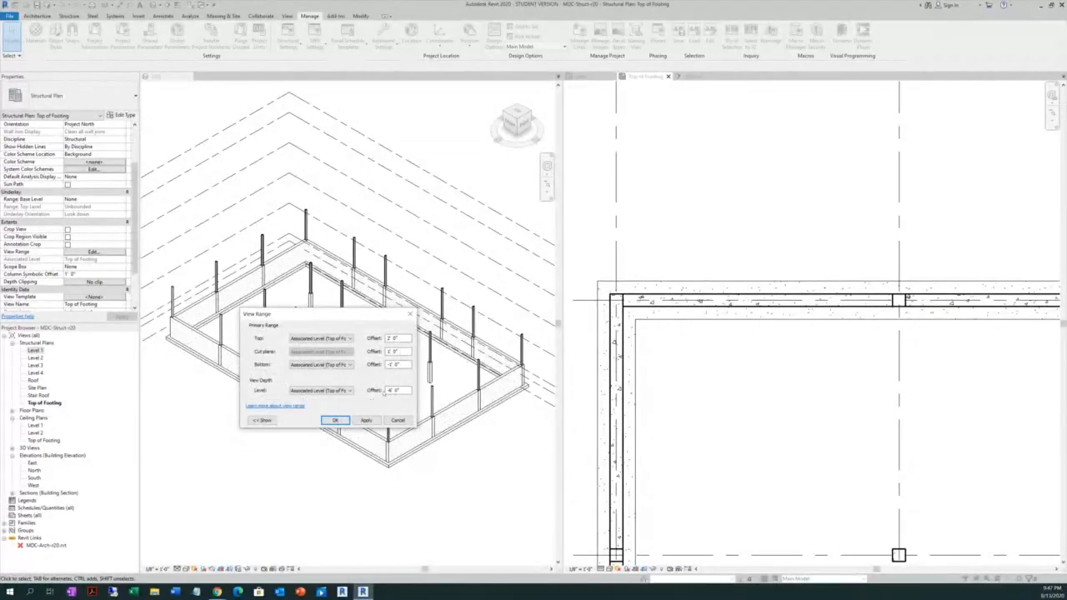
{"action": "left_click", "coordinate": [389, 364]}
{"action": "key", "text": "BackSpace"}
{"action": "type", "text": "4"}
{"action": "key", "text": "BackSpace"}
{"action": "type", "text": "5"}
{"action": "left_click", "coordinate": [365, 420]}
{"action": "left_click", "coordinate": [334, 420]}
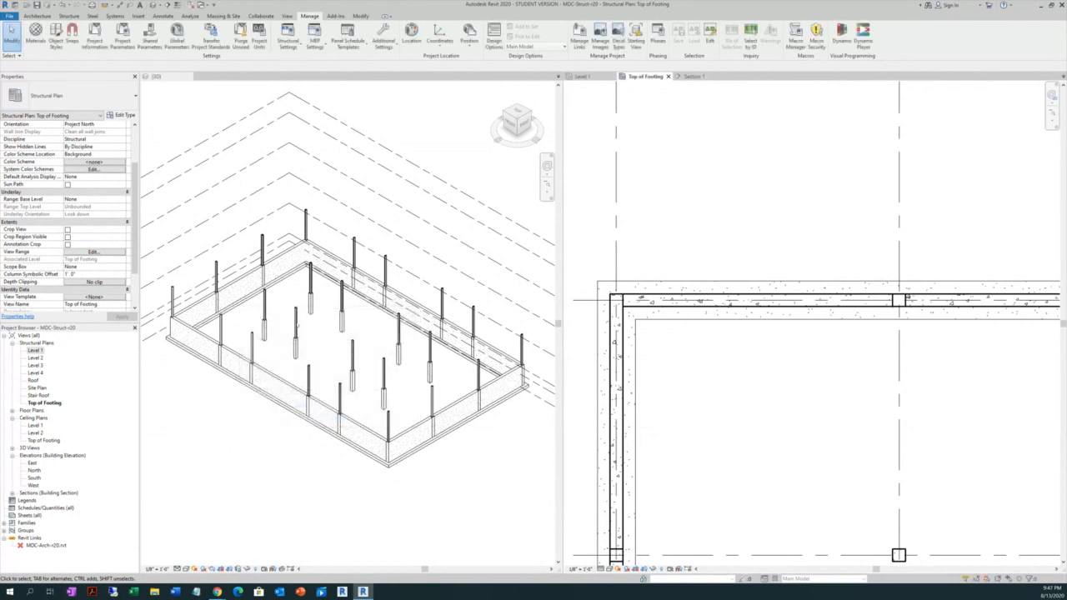
Review the View Depth level and offset in the Top of Footing plan's view range
{"action": "left_click", "coordinate": [94, 252]}
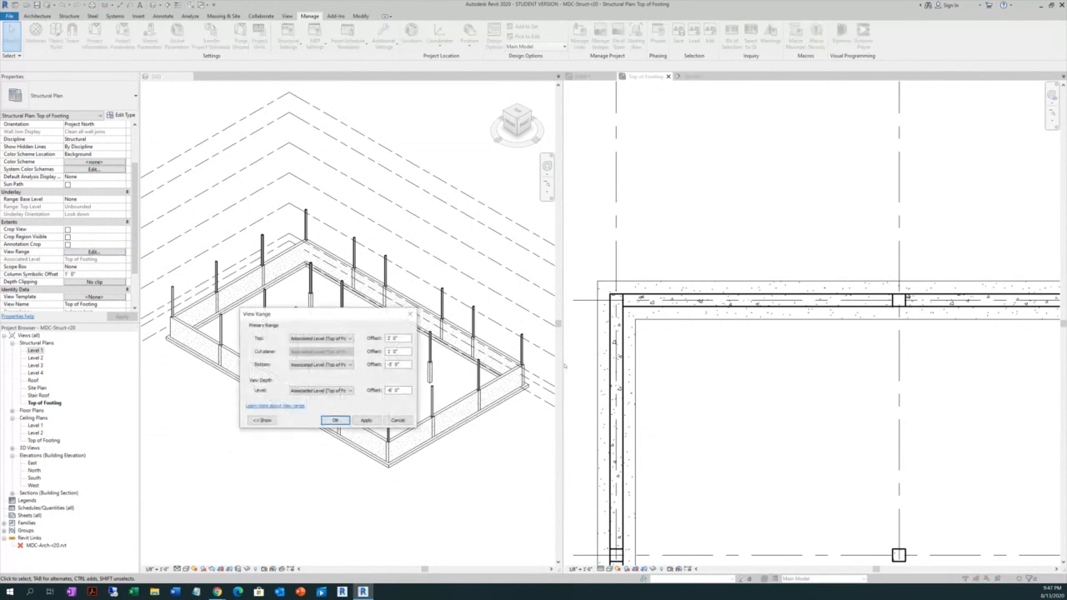
{"action": "left_click", "coordinate": [391, 390]}
{"action": "left_click", "coordinate": [336, 420]}
{"action": "left_click", "coordinate": [334, 420]}
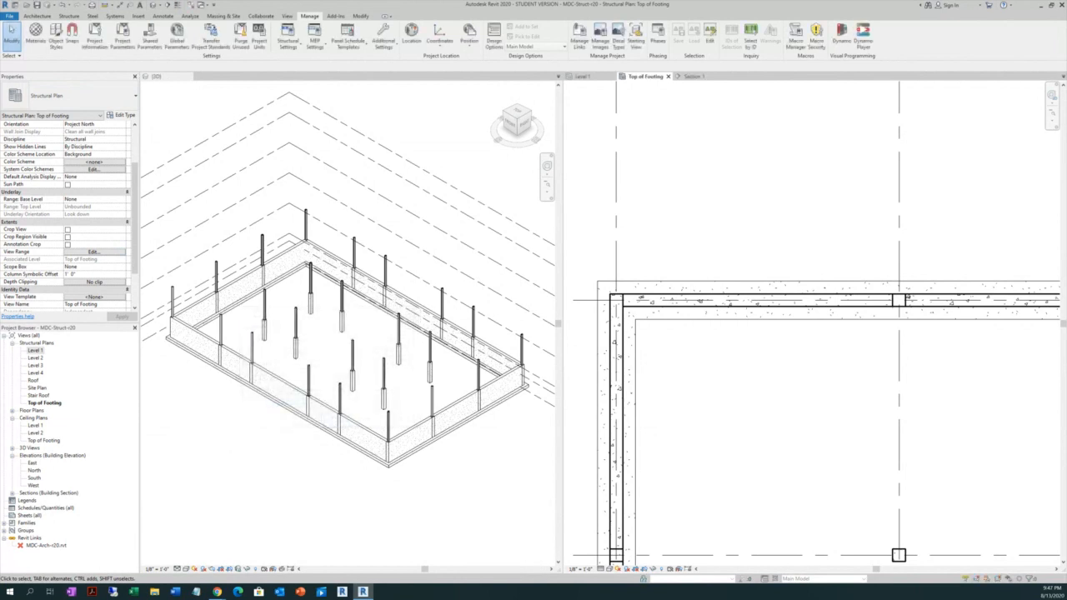
Open the Level 1 structural plan and set its view range Bottom offset to -1' 0"
{"action": "double_click", "coordinate": [35, 350]}
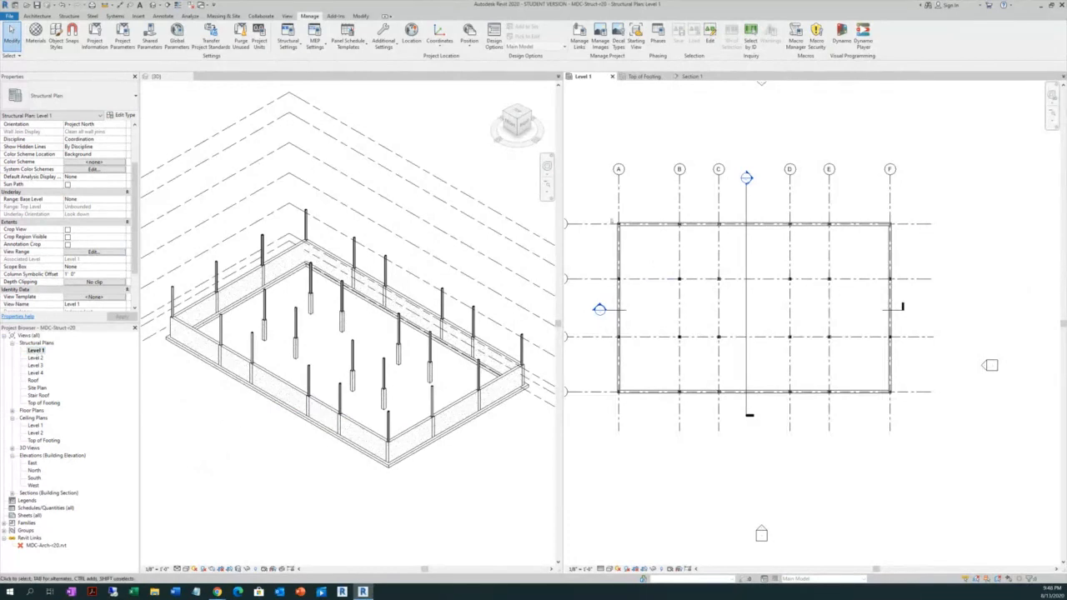
{"action": "scroll", "coordinate": [611, 220], "scroll_direction": "up", "scroll_amount": 4}
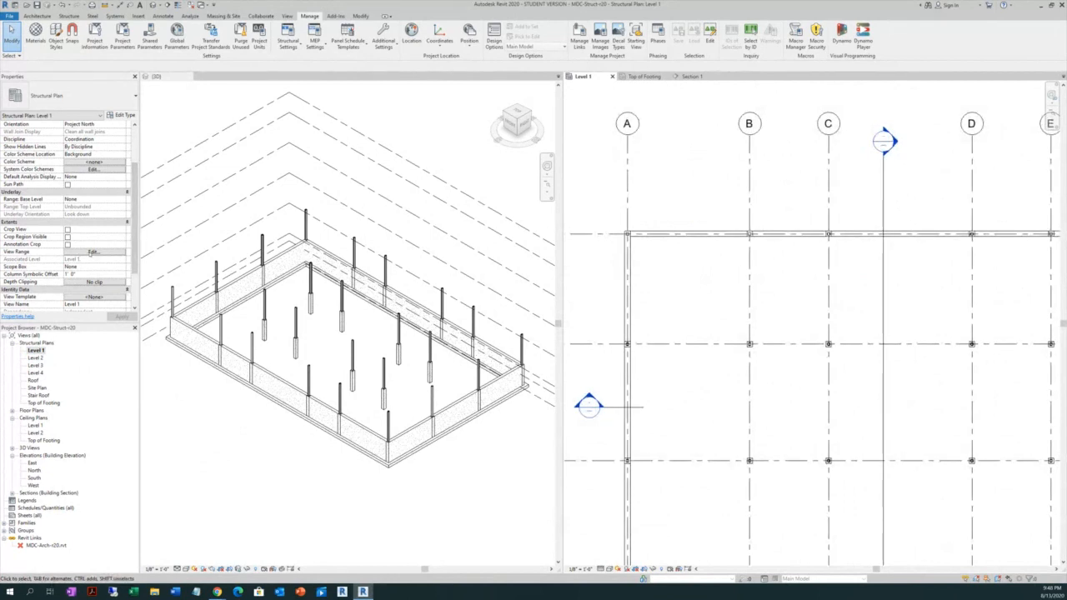
{"action": "left_click", "coordinate": [94, 252]}
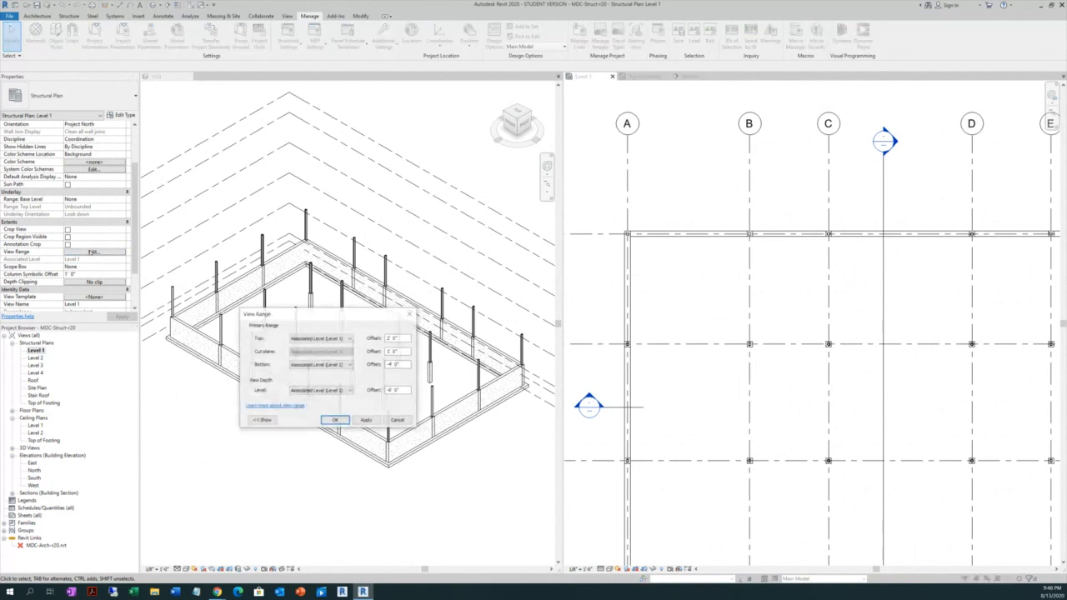
{"action": "double_click", "coordinate": [389, 364]}
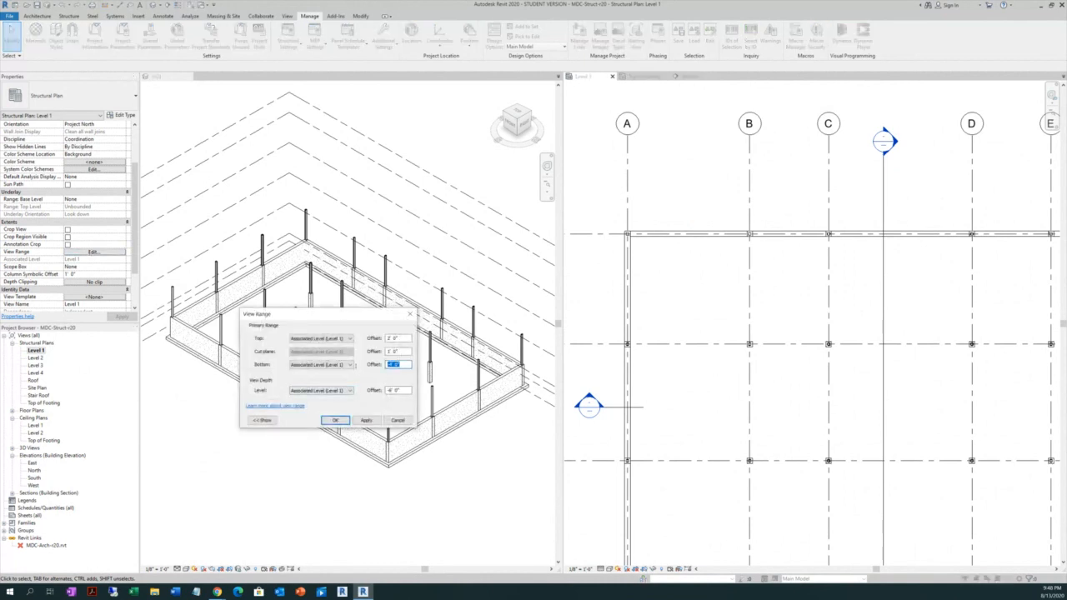
{"action": "key", "text": "BackSpace"}
{"action": "left_click", "coordinate": [366, 420]}
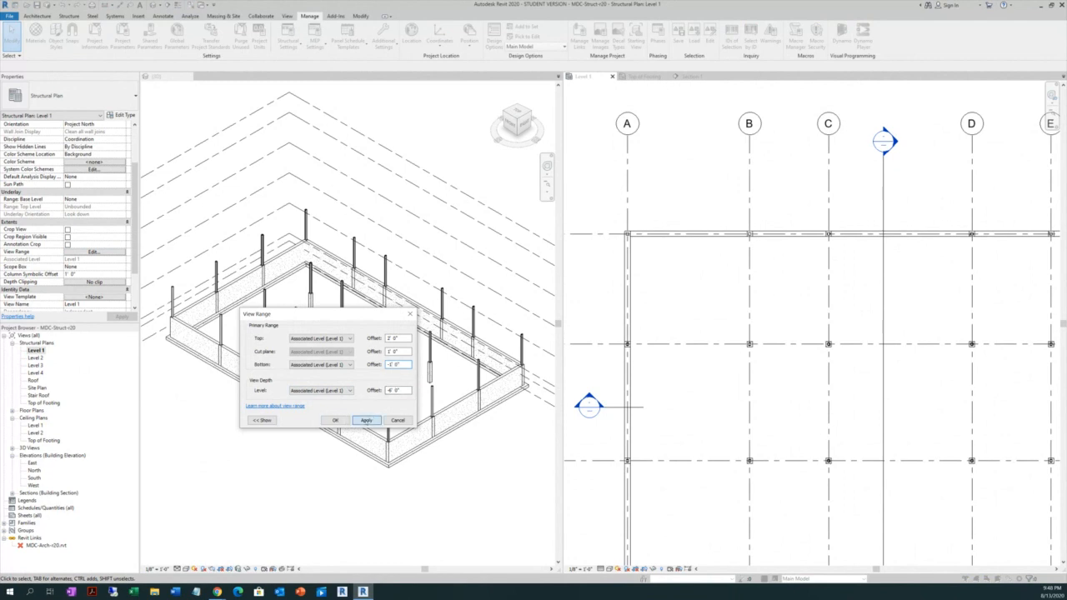
Set the View Depth offset of the Level 1 plan's view range to -5' 0" and apply it
{"action": "double_click", "coordinate": [397, 390]}
{"action": "key", "text": "BackSpace"}
{"action": "type", "text": "-5"}
{"action": "left_click", "coordinate": [367, 420]}
Keep the view range's Bottom on Associated Level (Level 1), set the View Depth level to Top of Footing, and apply it
{"action": "left_click", "coordinate": [349, 366]}
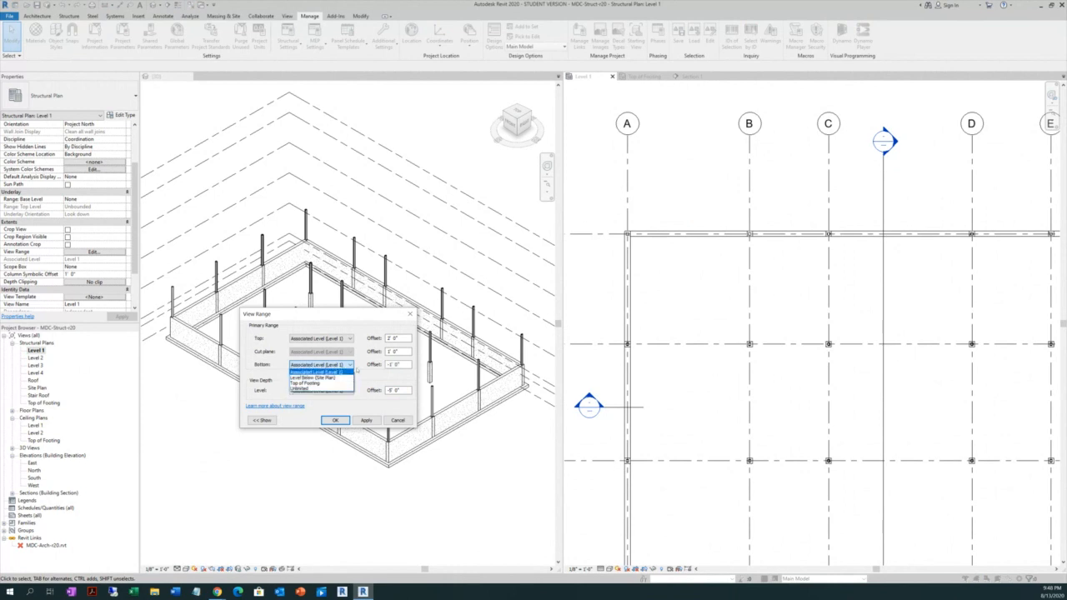
{"action": "left_click", "coordinate": [310, 372]}
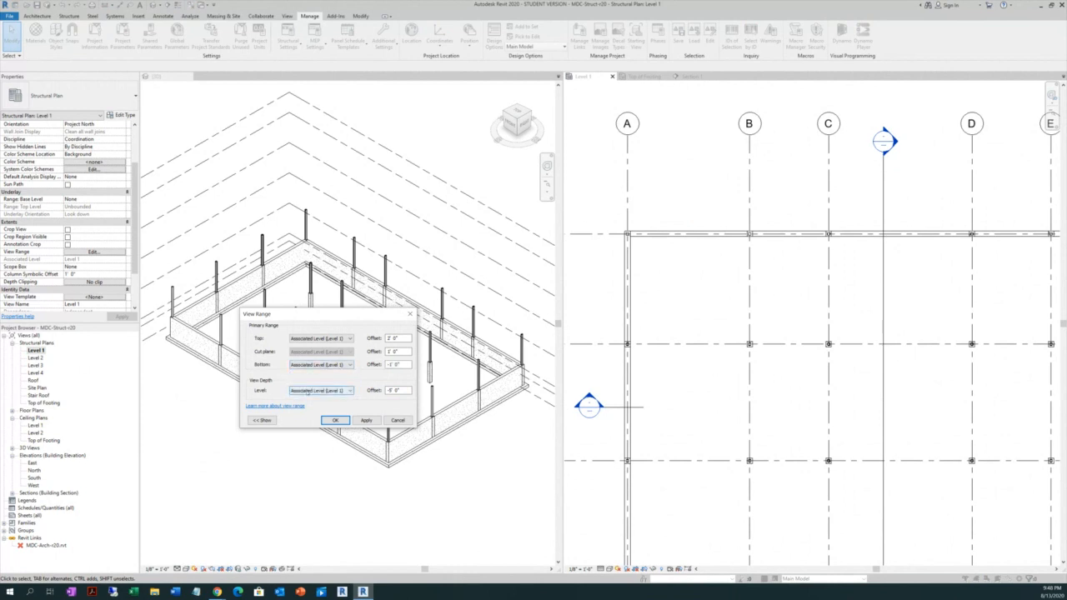
{"action": "left_click", "coordinate": [349, 391]}
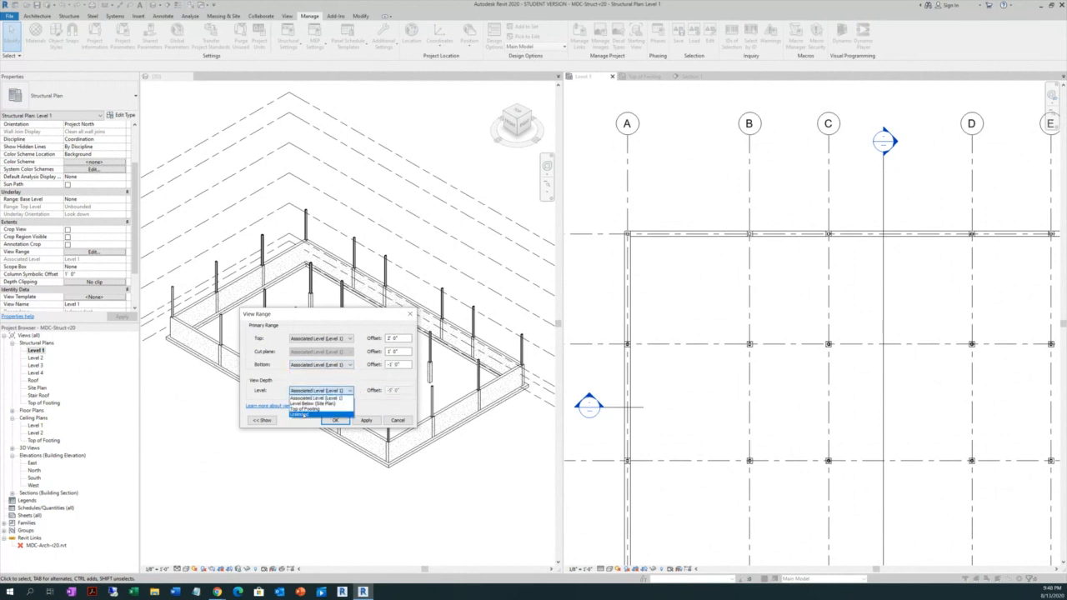
{"action": "left_click", "coordinate": [305, 409]}
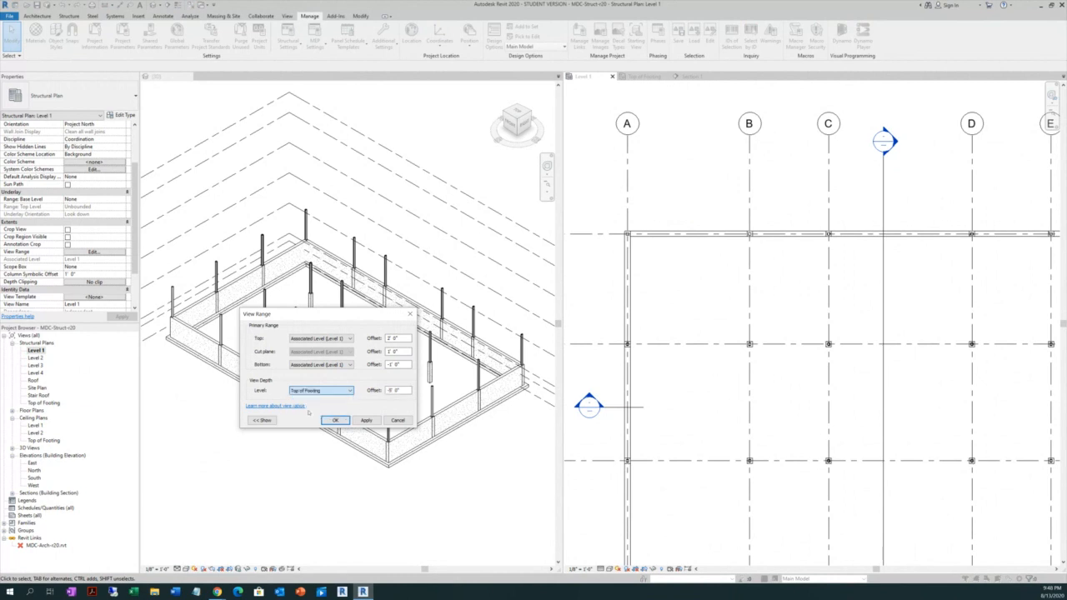
{"action": "left_click", "coordinate": [366, 420]}
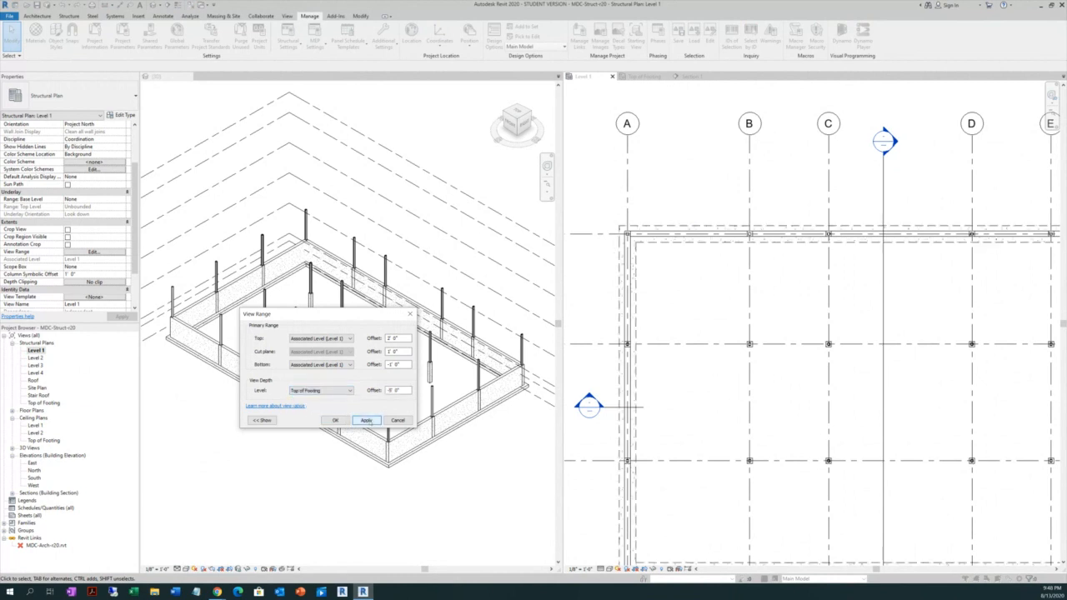
Set the View Depth level of the Level 1 plan to Unlimited and accept the view range
{"action": "left_click", "coordinate": [311, 391]}
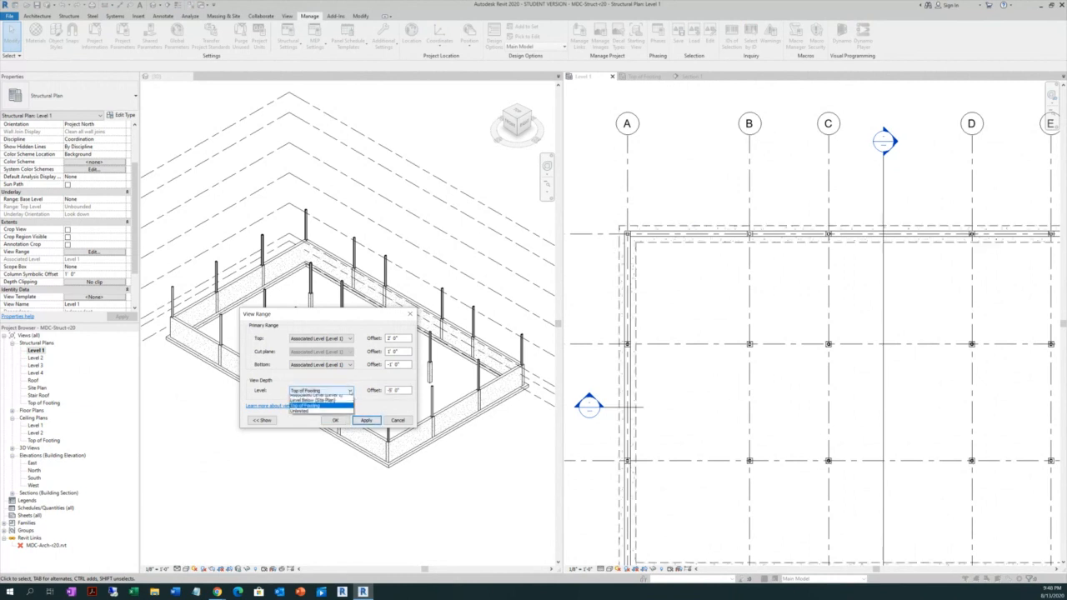
{"action": "left_click", "coordinate": [307, 414]}
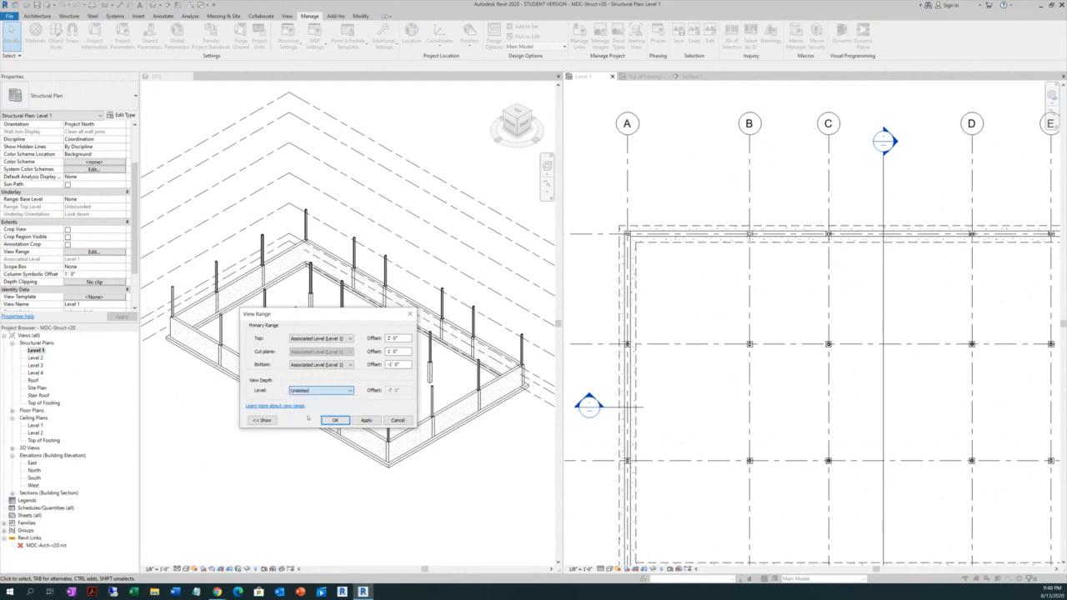
{"action": "left_click", "coordinate": [367, 420]}
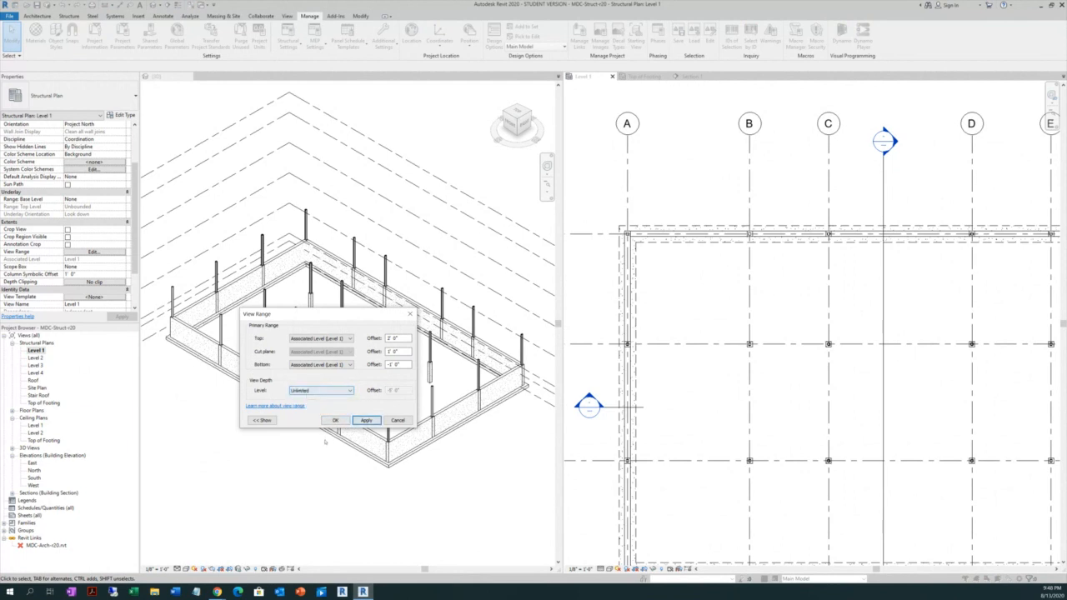
{"action": "left_click", "coordinate": [335, 420]}
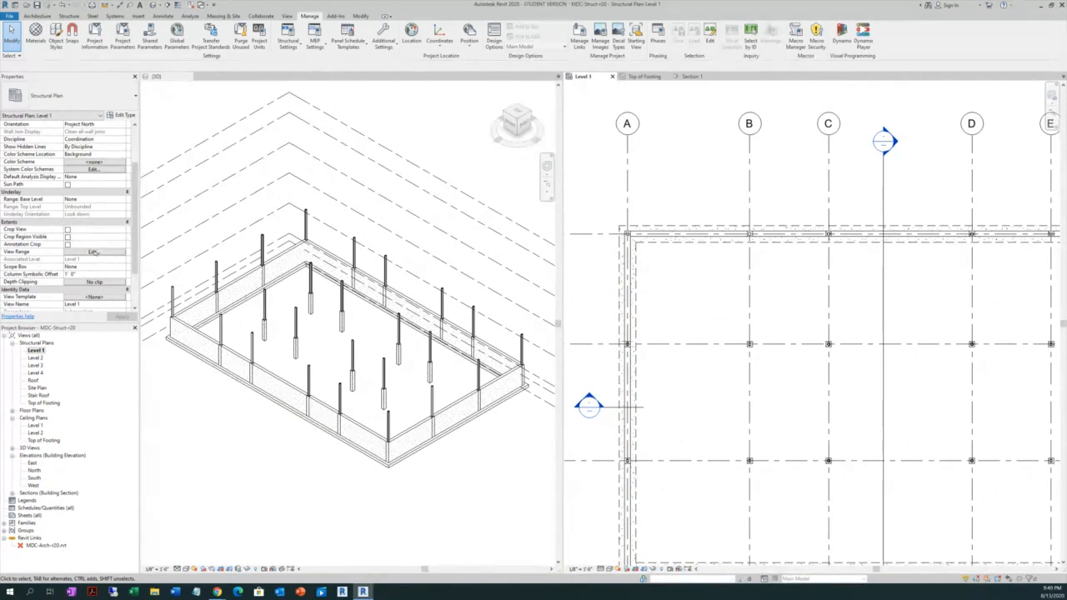
Return the Level 1 plan's View Depth level to Associated Level (Level 1) and accept the view range
{"action": "left_click", "coordinate": [93, 252]}
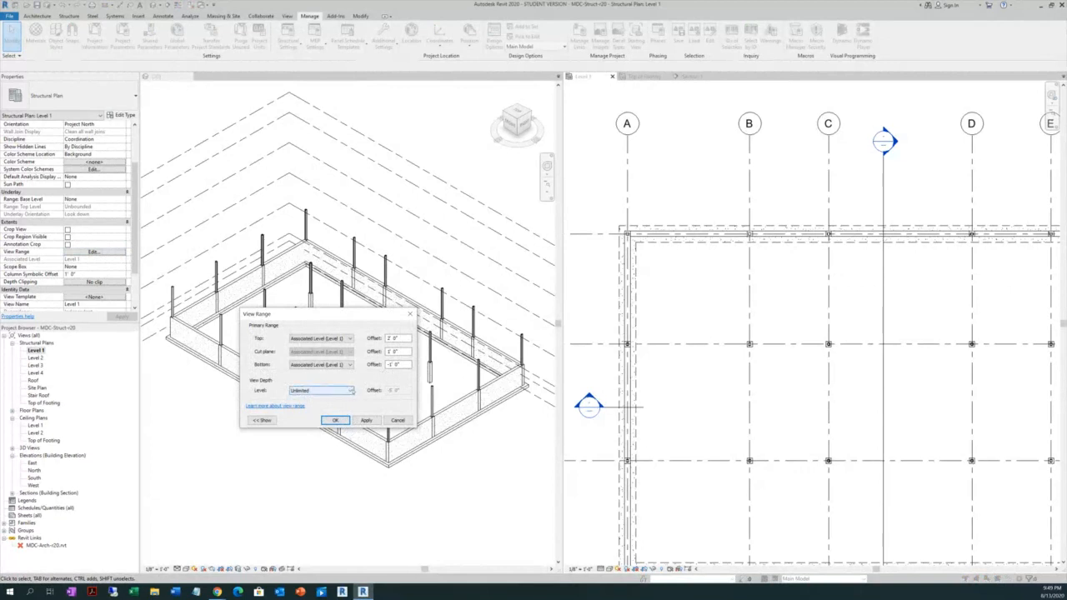
{"action": "left_click", "coordinate": [353, 392]}
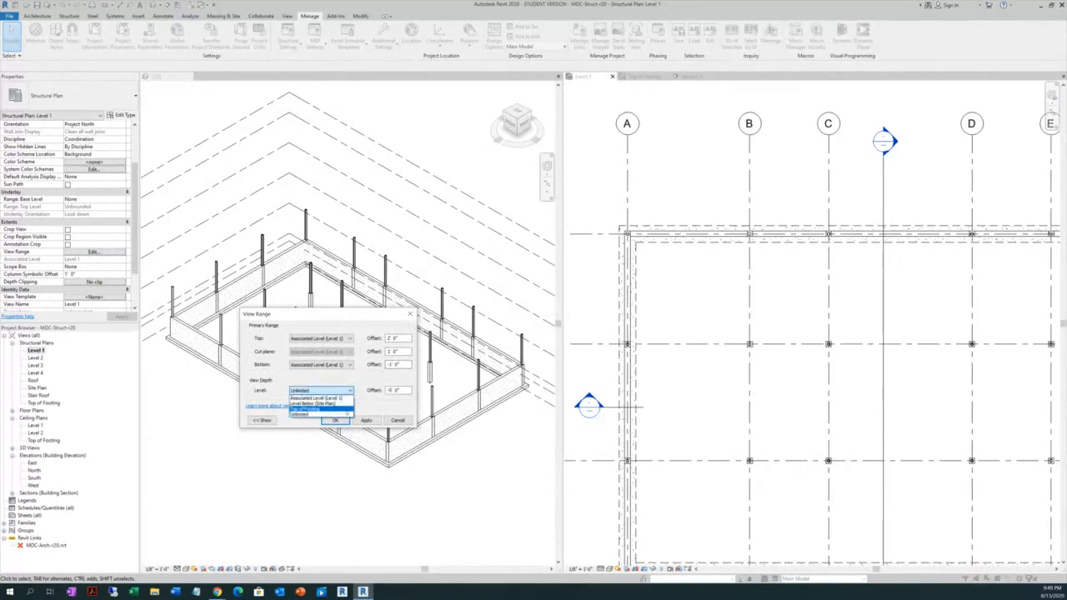
{"action": "left_click", "coordinate": [316, 397]}
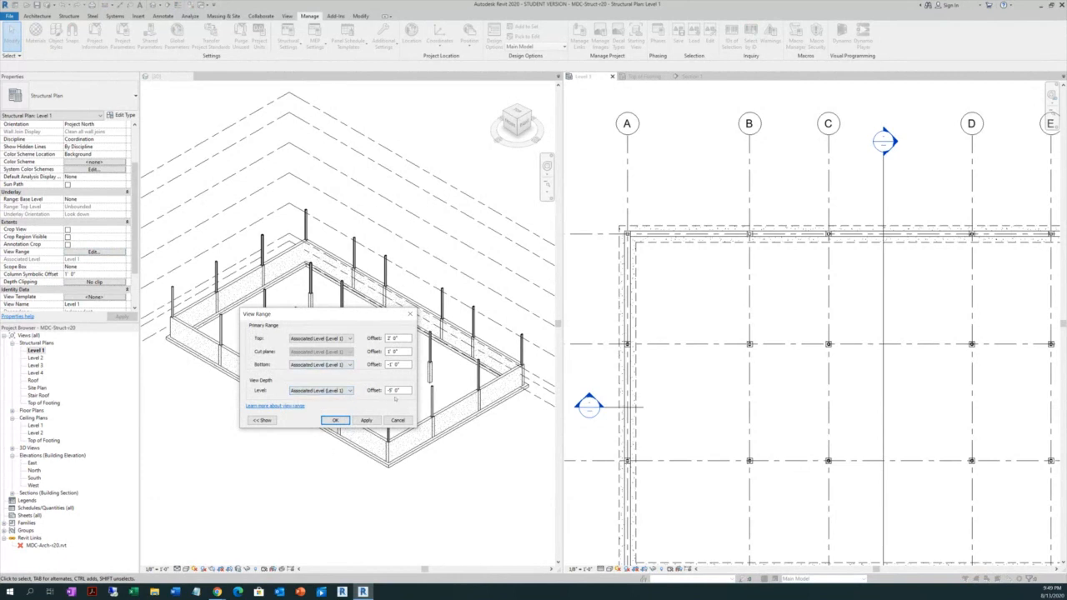
{"action": "left_click", "coordinate": [398, 364]}
{"action": "left_click", "coordinate": [335, 420]}
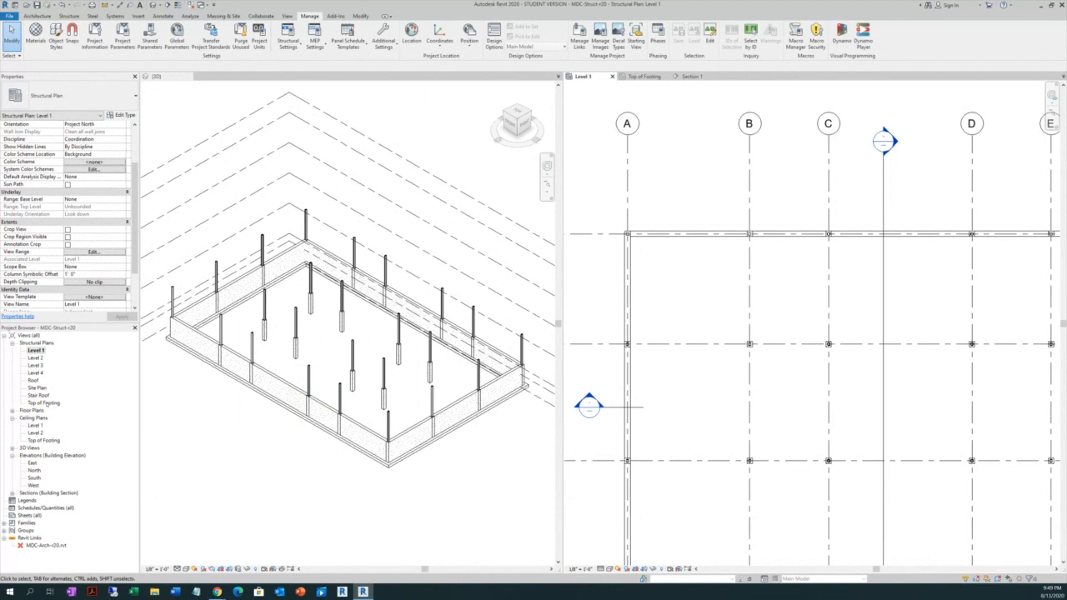
Open the Top of Footing structural plan with the foundation walls and grids A to F in view
{"action": "double_click", "coordinate": [44, 403]}
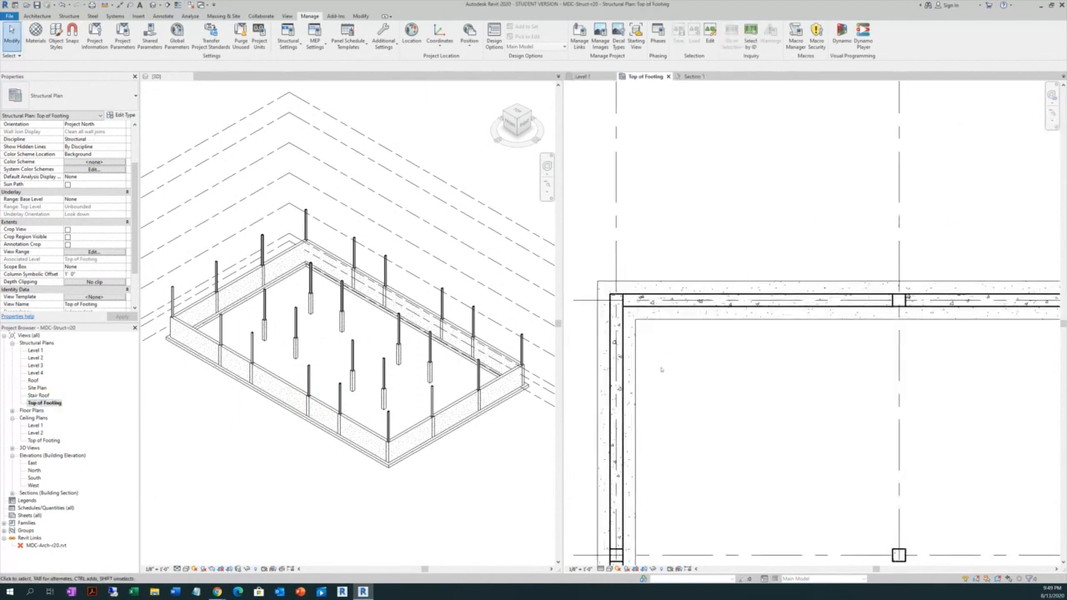
{"action": "scroll", "coordinate": [625, 333], "scroll_direction": "down", "scroll_amount": 5}
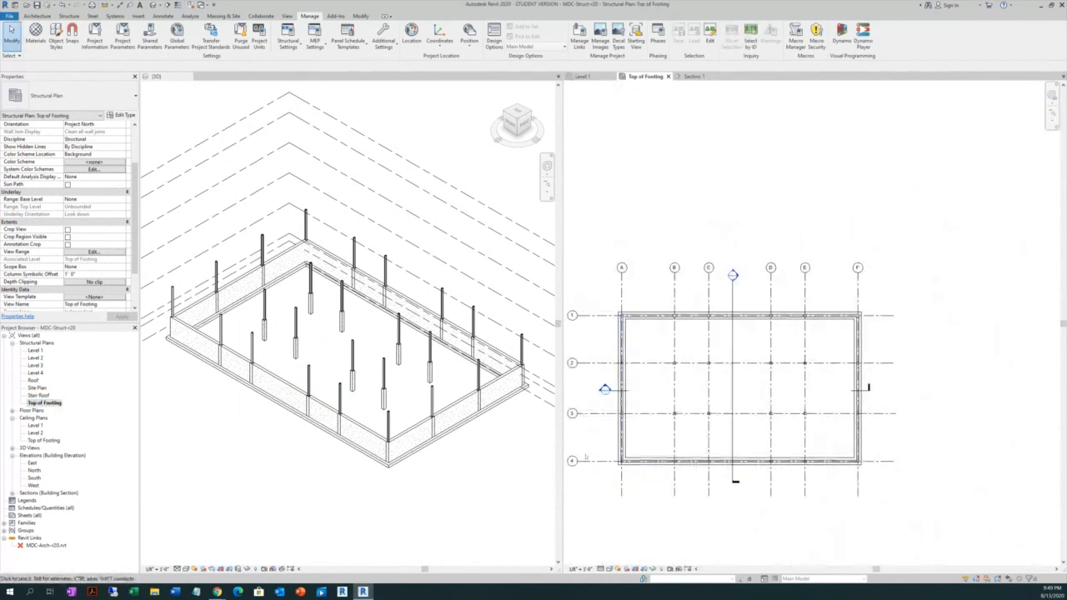
{"action": "scroll", "coordinate": [591, 438], "scroll_direction": "up", "scroll_amount": 1}
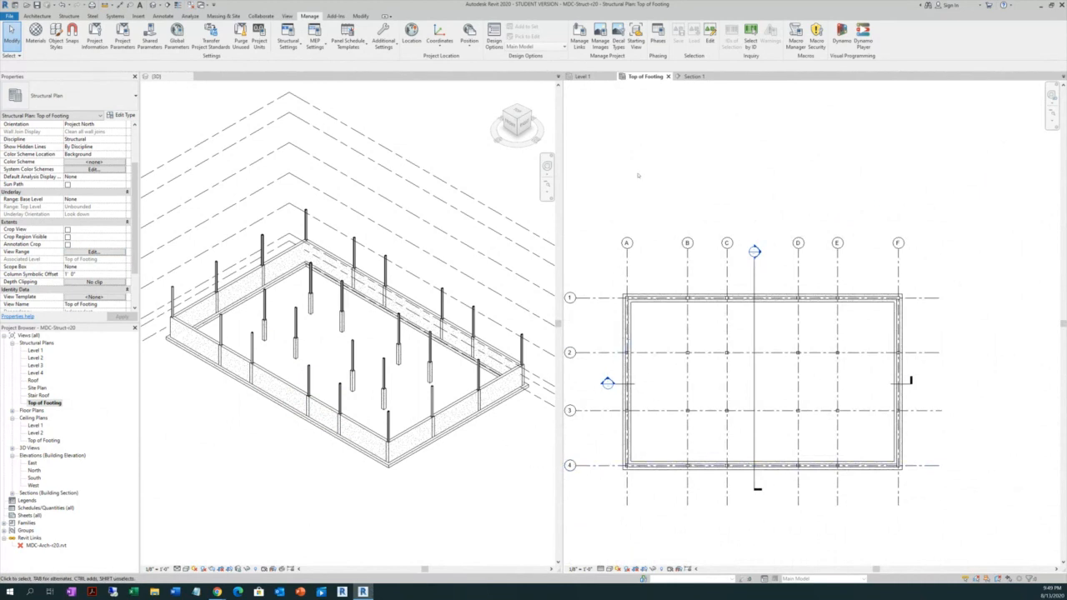
{"action": "scroll", "coordinate": [655, 341], "scroll_direction": "up", "scroll_amount": 2}
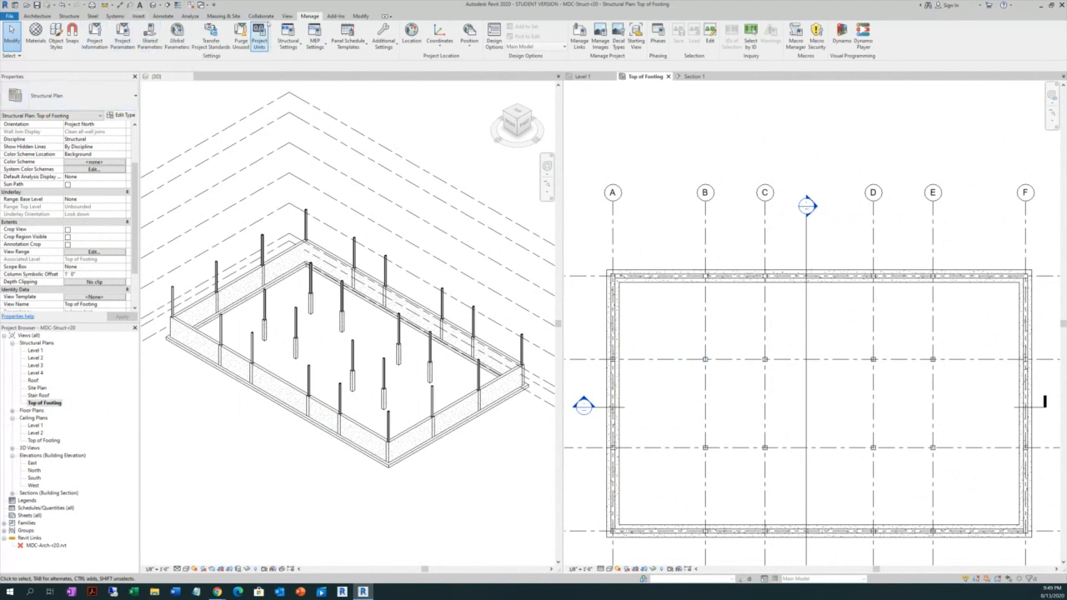
Start an isolated structural foundation, agree to load a family, and browse to the structural folders of the US Imperial library
{"action": "left_click", "coordinate": [70, 17]}
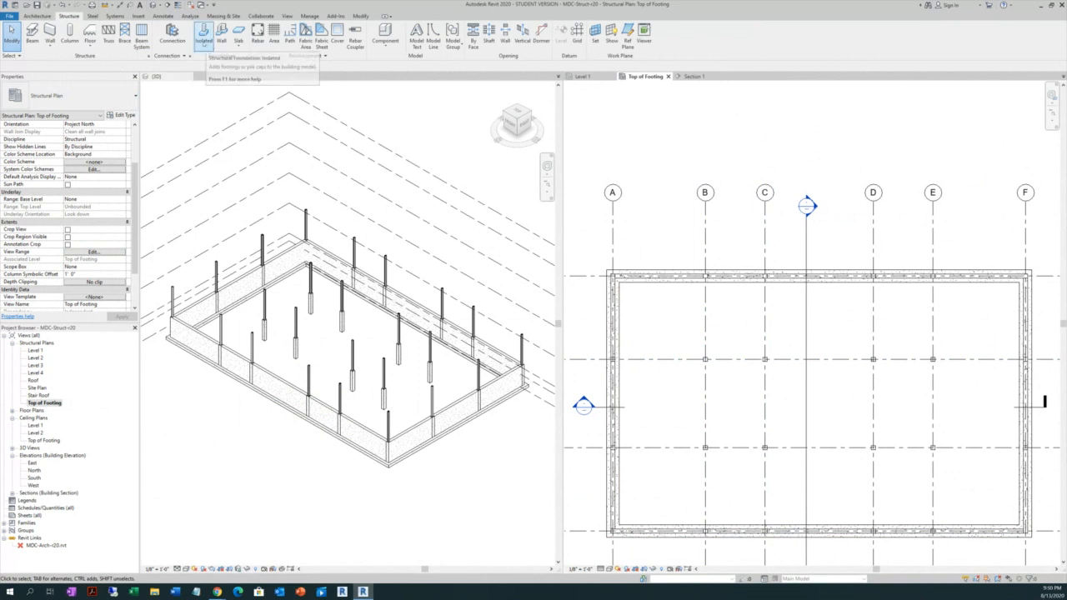
{"action": "left_click", "coordinate": [204, 40]}
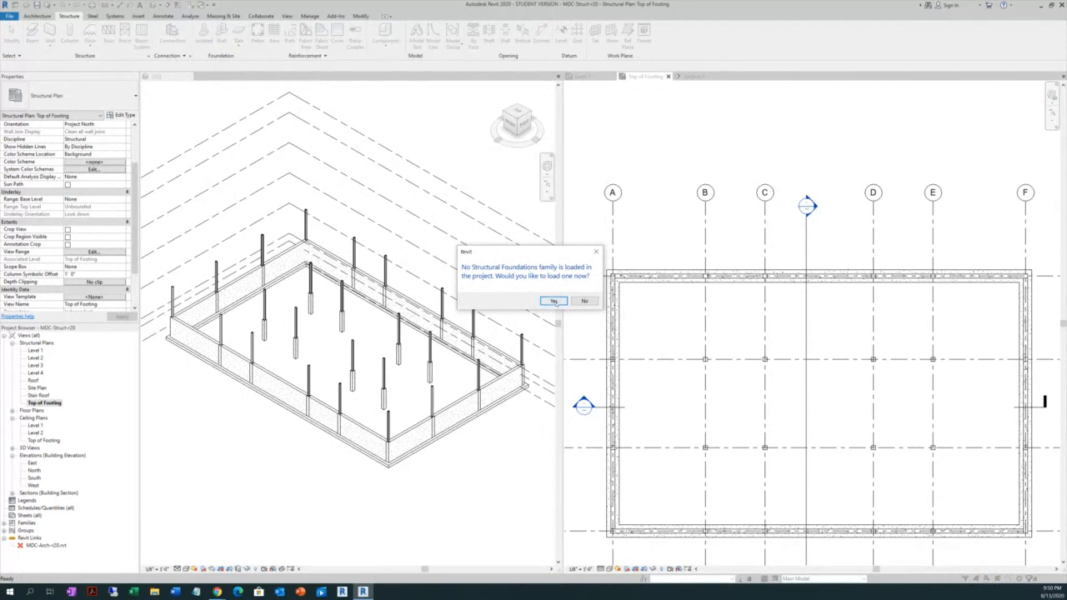
{"action": "left_click", "coordinate": [554, 301]}
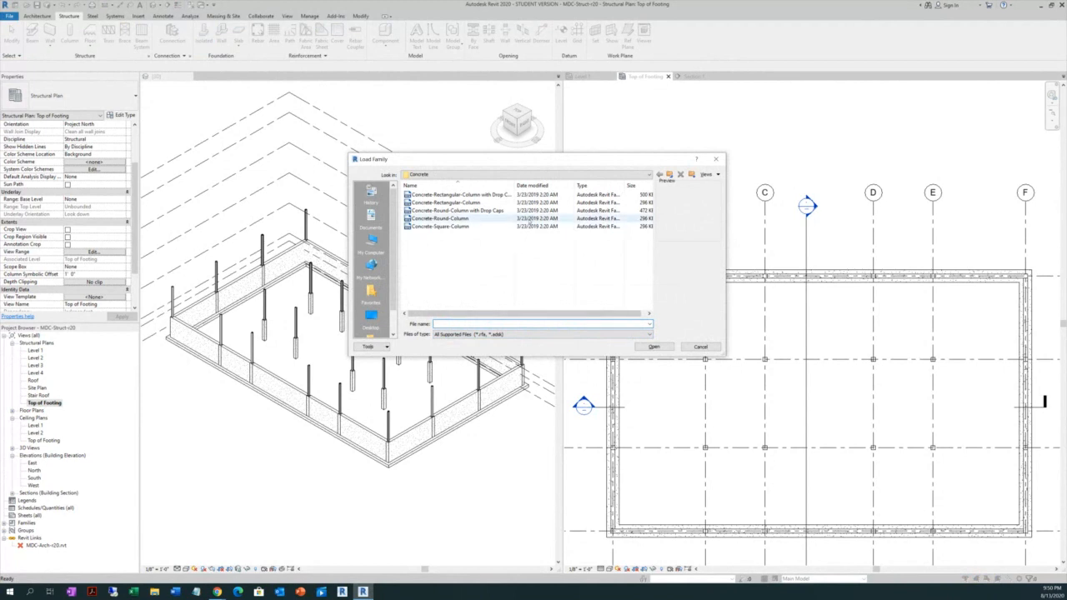
{"action": "left_click", "coordinate": [649, 175]}
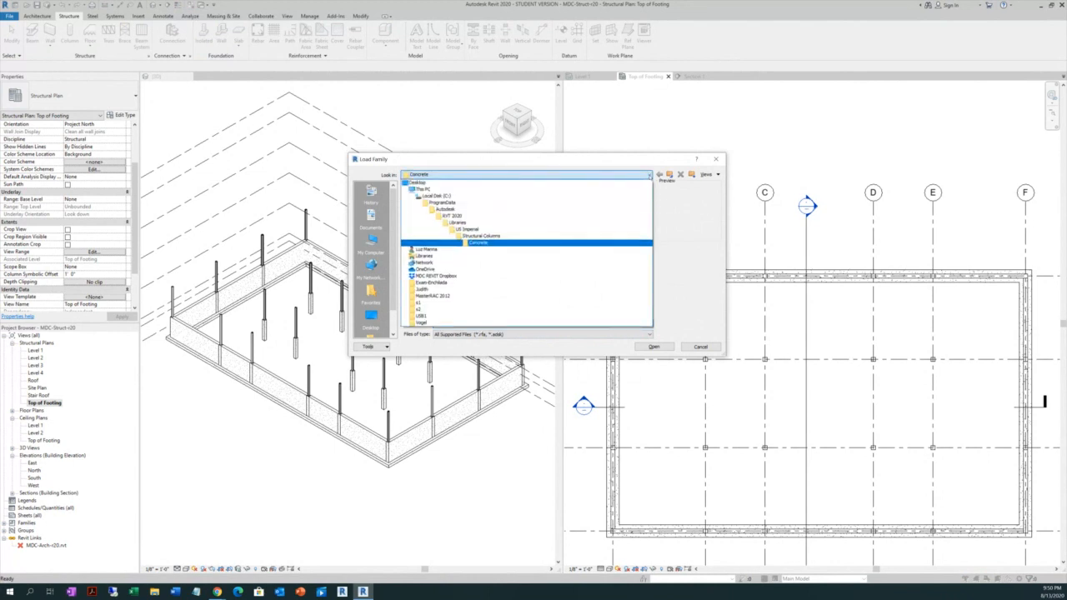
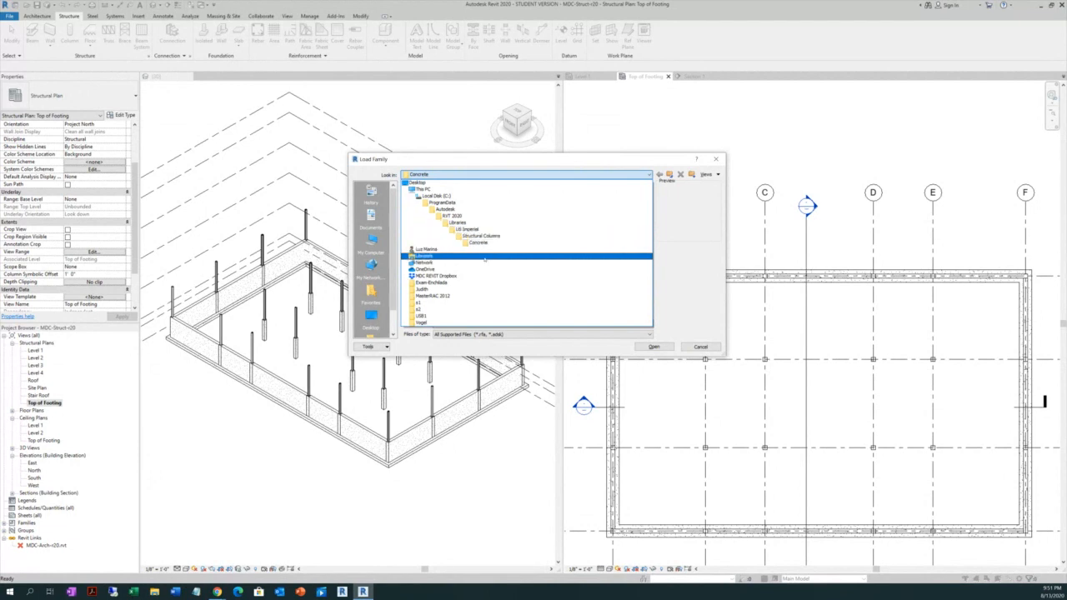
{"action": "left_click", "coordinate": [480, 229]}
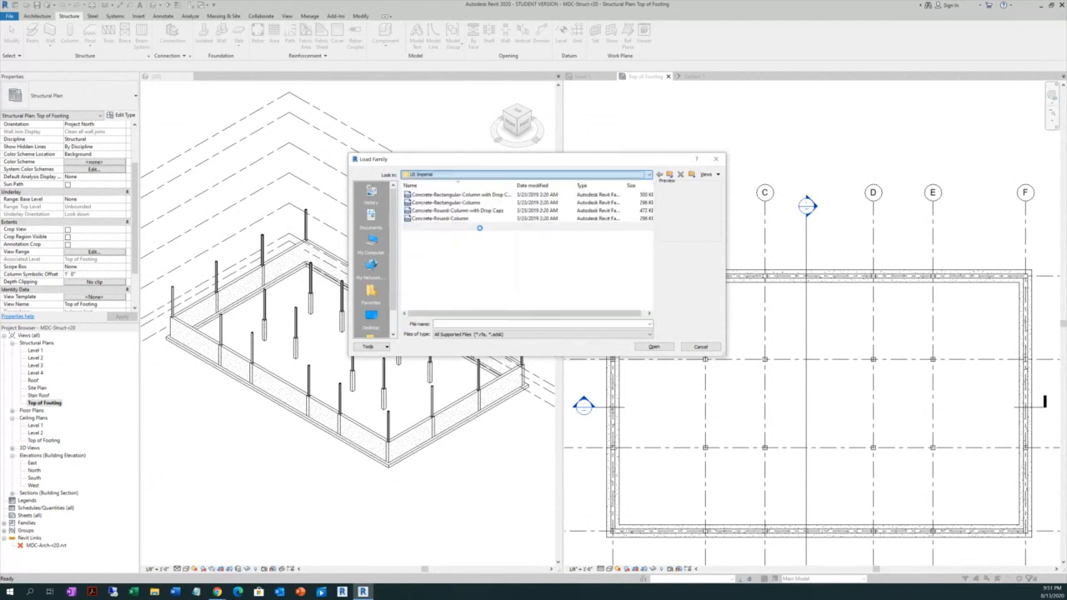
{"action": "scroll", "coordinate": [483, 254], "scroll_direction": "down", "scroll_amount": 3}
{"action": "scroll", "coordinate": [484, 255], "scroll_direction": "down", "scroll_amount": 3}
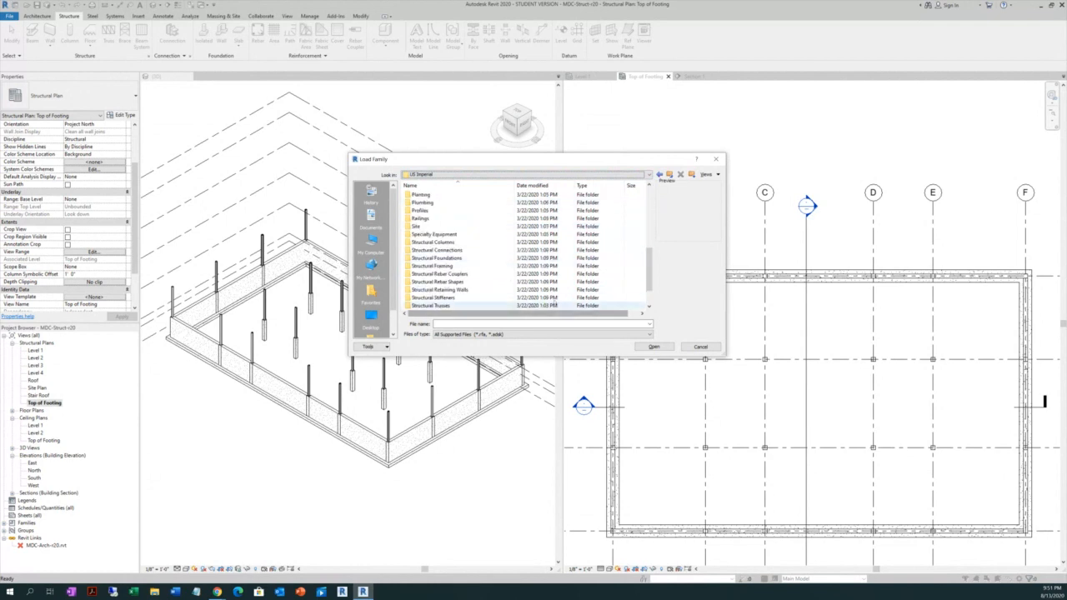
{"action": "scroll", "coordinate": [552, 286], "scroll_direction": "down", "scroll_amount": 1}
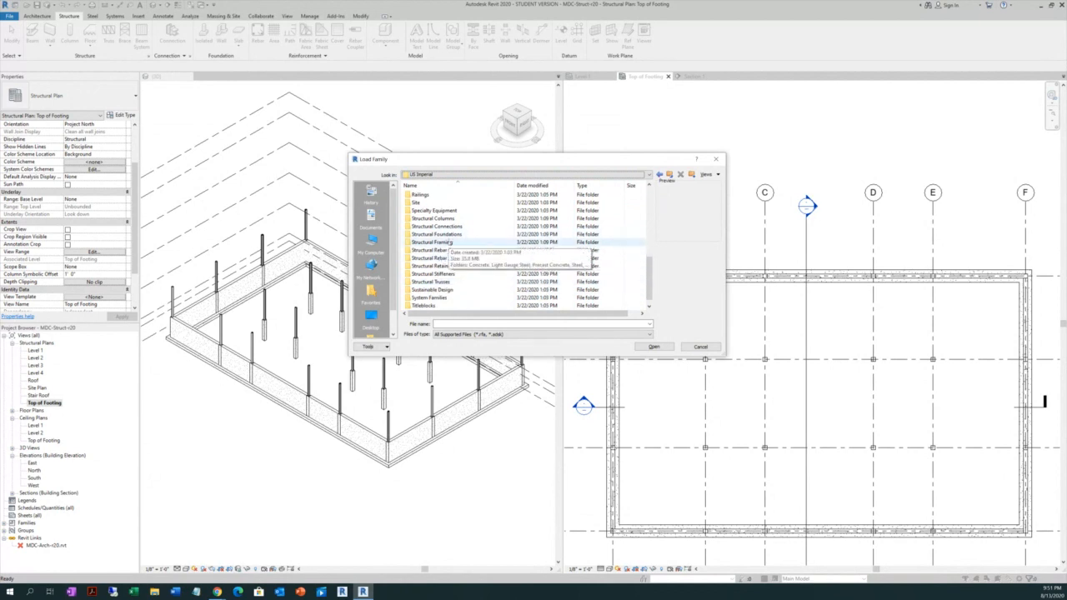
{"action": "double_click", "coordinate": [455, 243]}
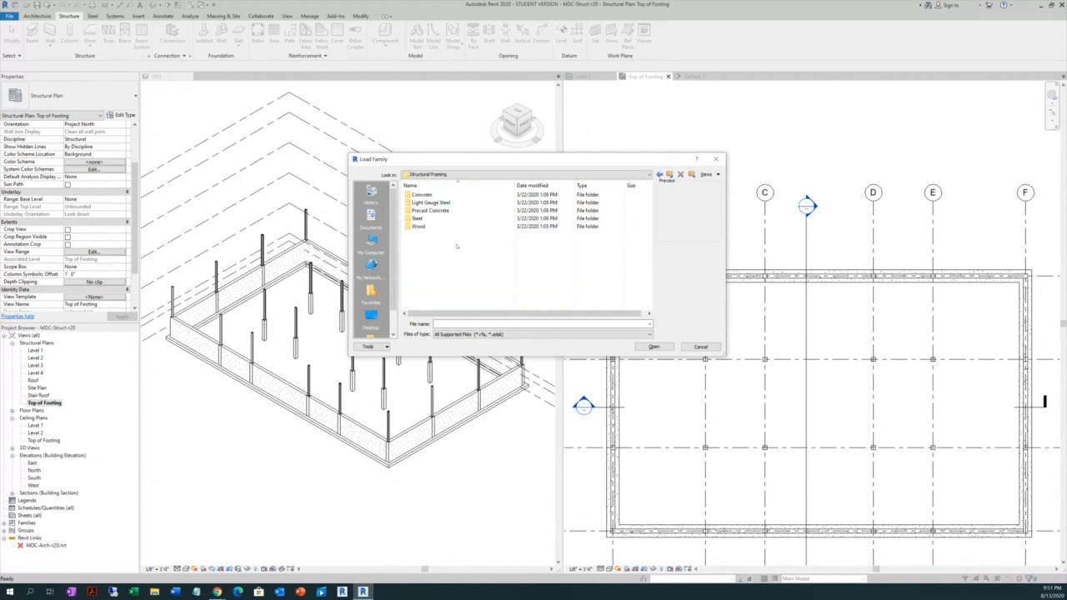
{"action": "double_click", "coordinate": [439, 195]}
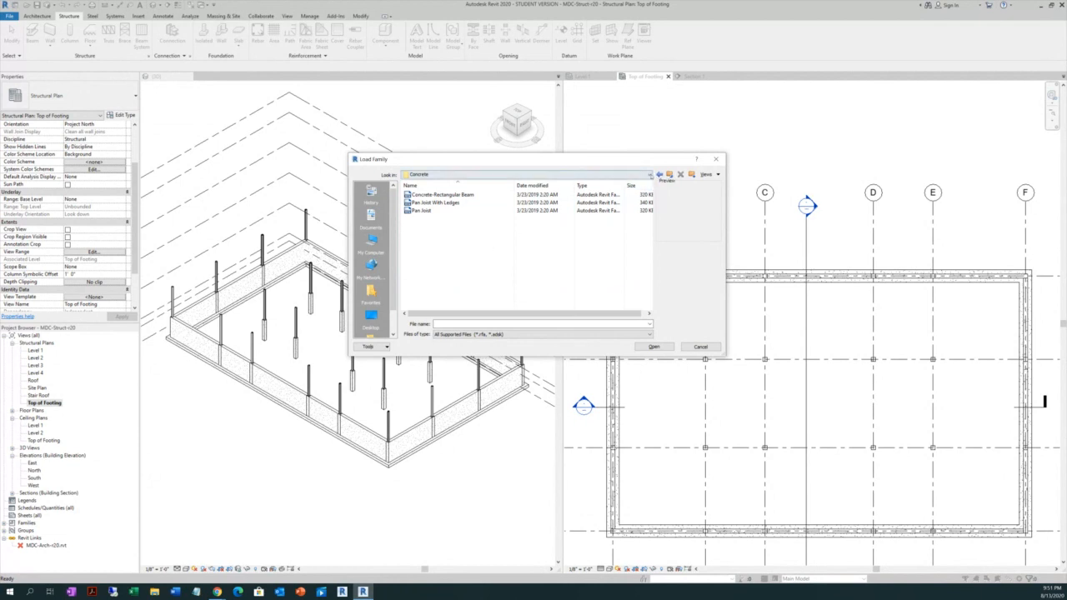
{"action": "left_click", "coordinate": [650, 174]}
{"action": "left_click", "coordinate": [467, 229]}
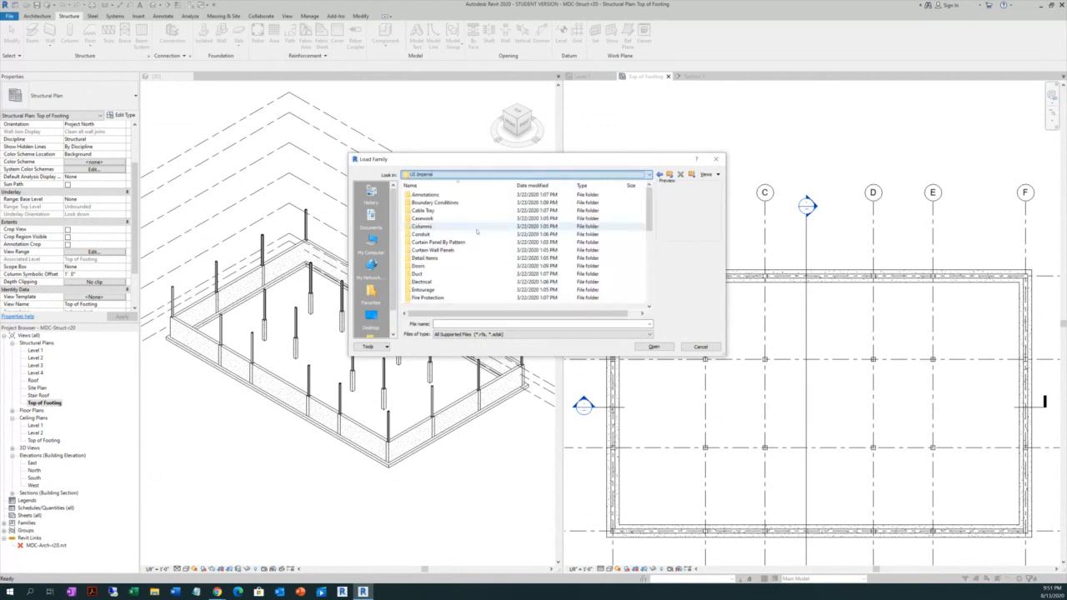
Load the Footing-Rectangular family from the Structural Foundations folder of the US Imperial library
{"action": "scroll", "coordinate": [485, 256], "scroll_direction": "down", "scroll_amount": 8}
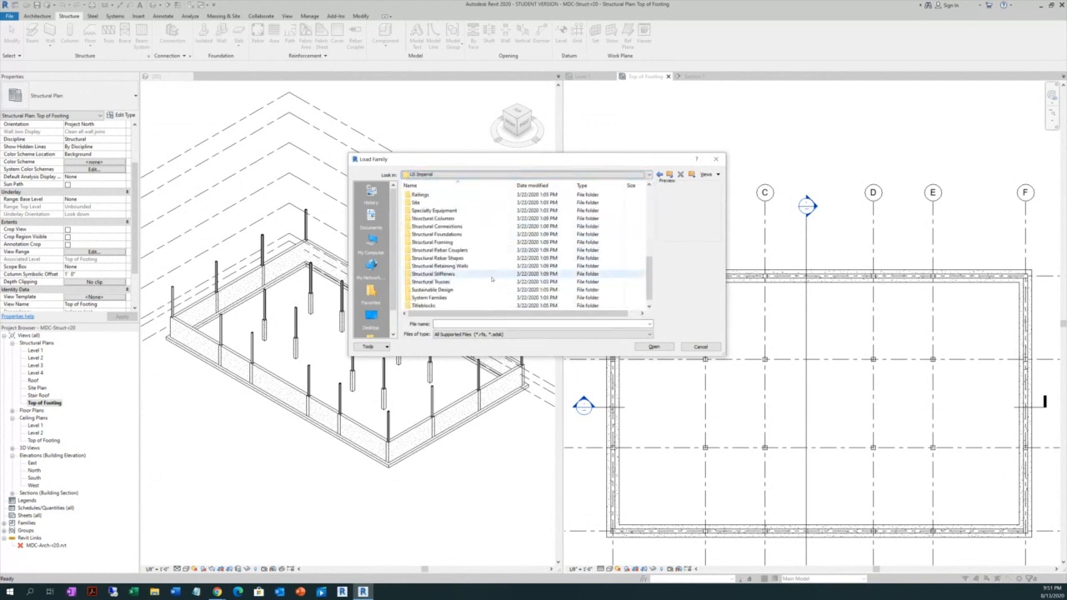
{"action": "double_click", "coordinate": [468, 236]}
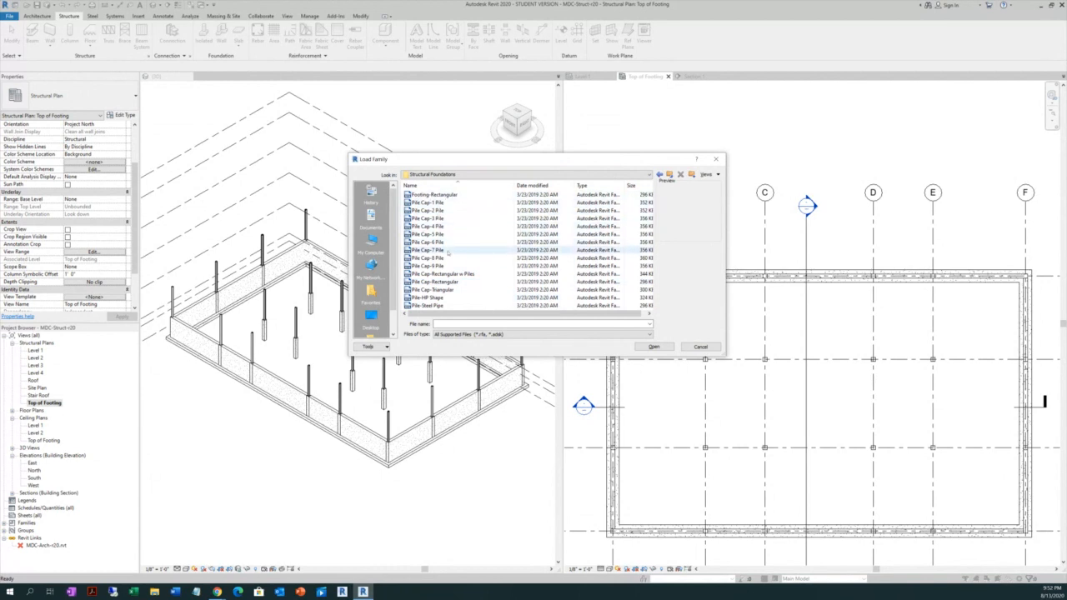
{"action": "left_click", "coordinate": [451, 194]}
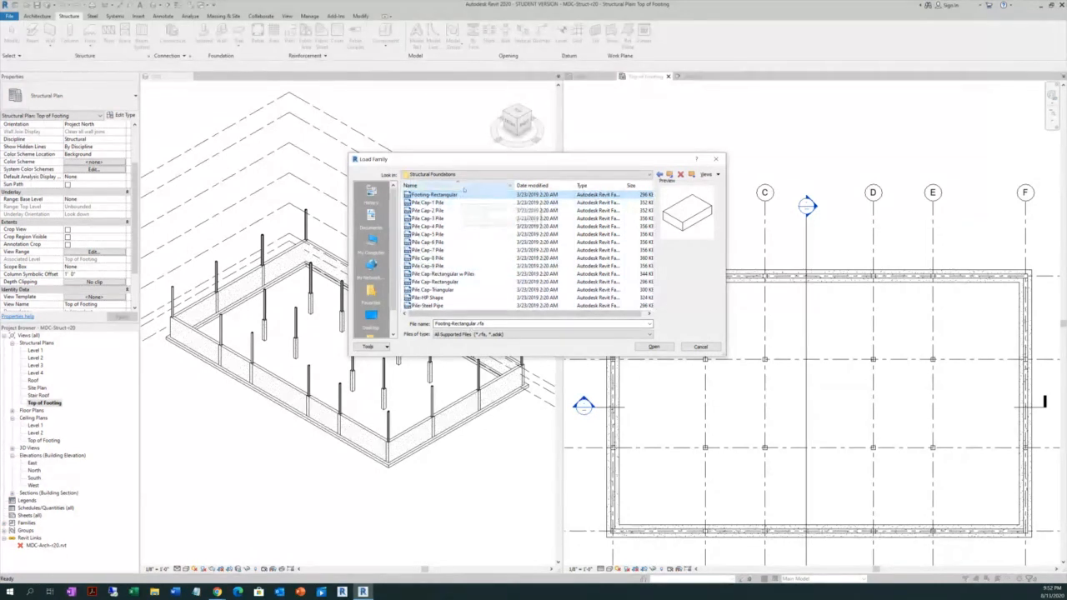
{"action": "left_click", "coordinate": [649, 175]}
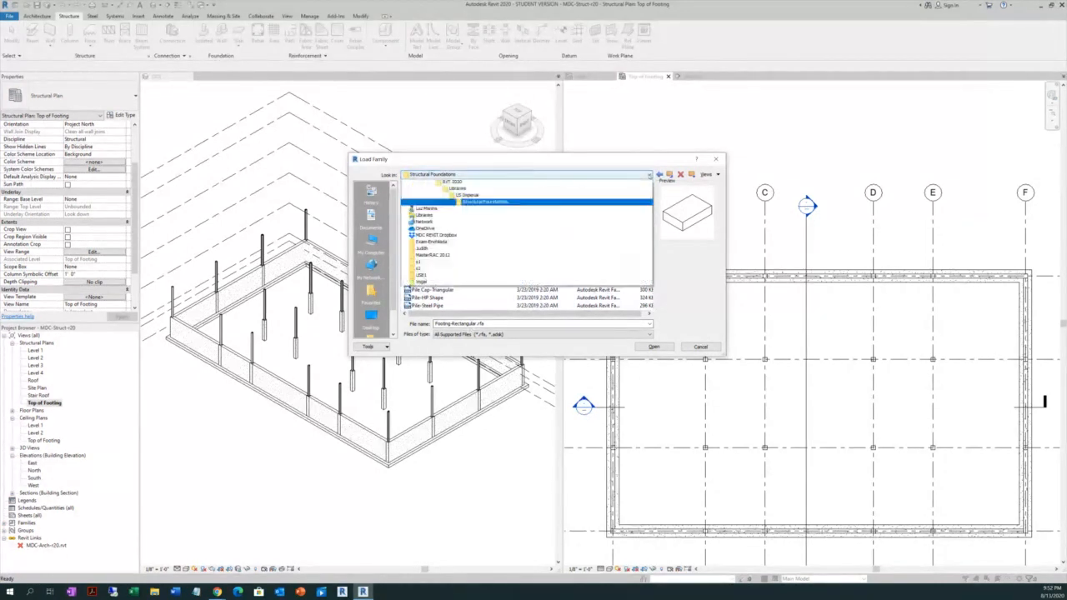
{"action": "left_click", "coordinate": [479, 230]}
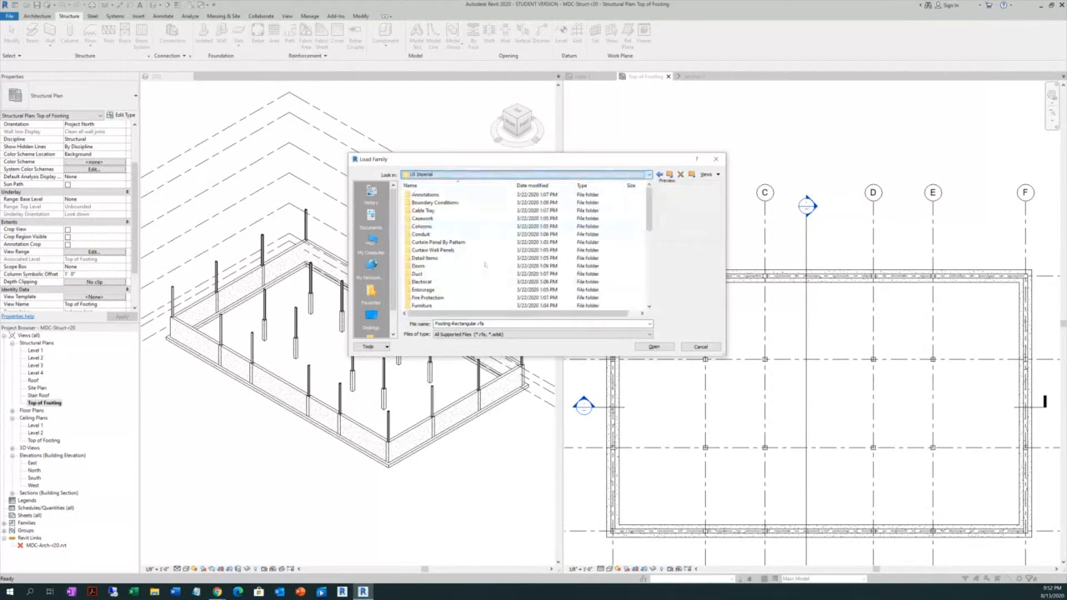
{"action": "scroll", "coordinate": [456, 265], "scroll_direction": "down", "scroll_amount": 3}
{"action": "scroll", "coordinate": [457, 265], "scroll_direction": "down", "scroll_amount": 5}
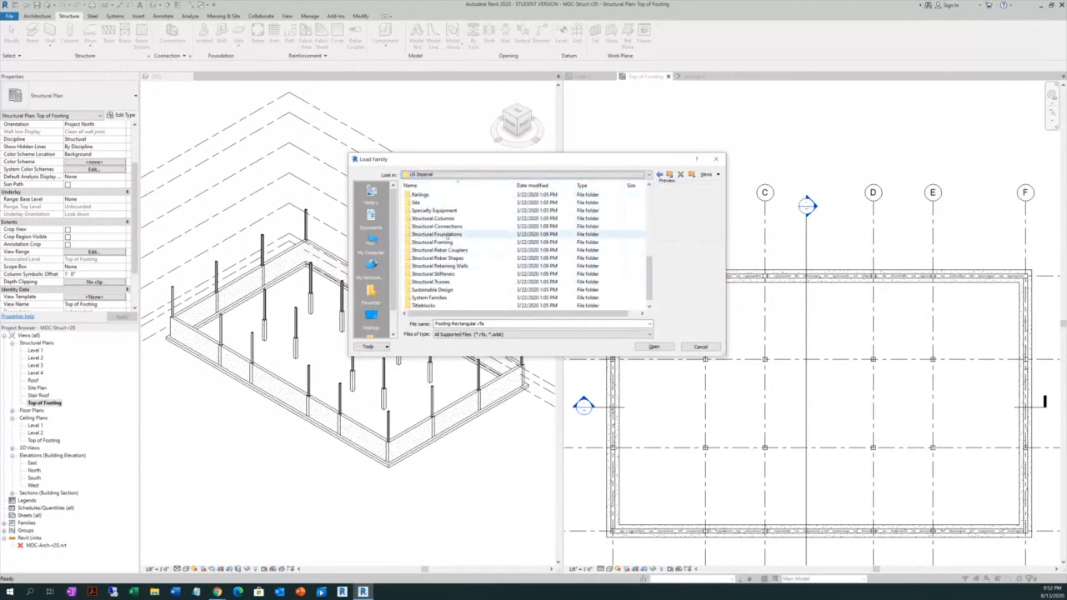
{"action": "double_click", "coordinate": [464, 234]}
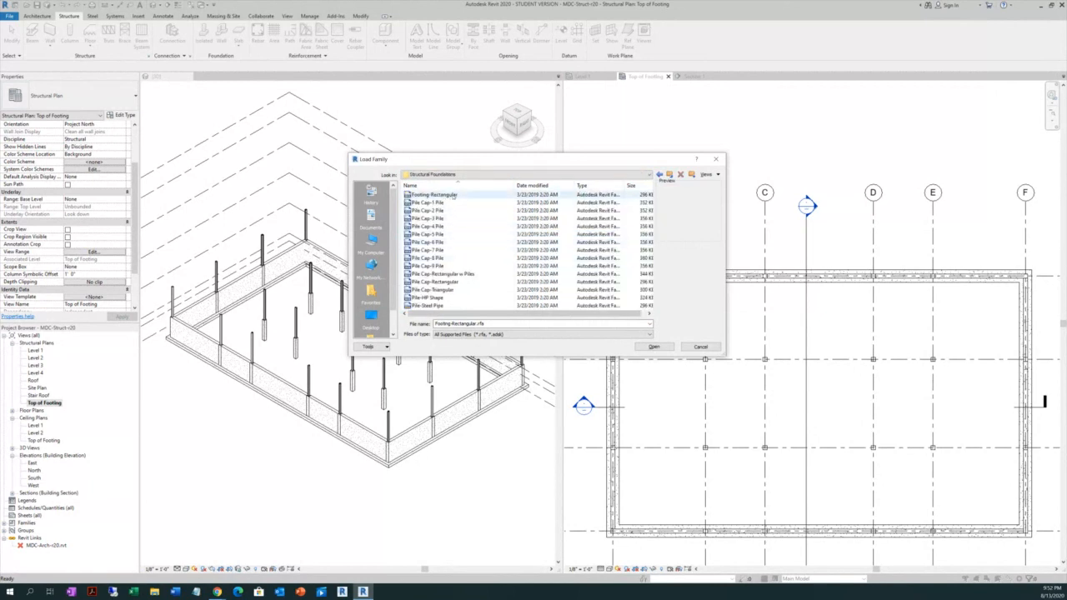
{"action": "left_click", "coordinate": [454, 195]}
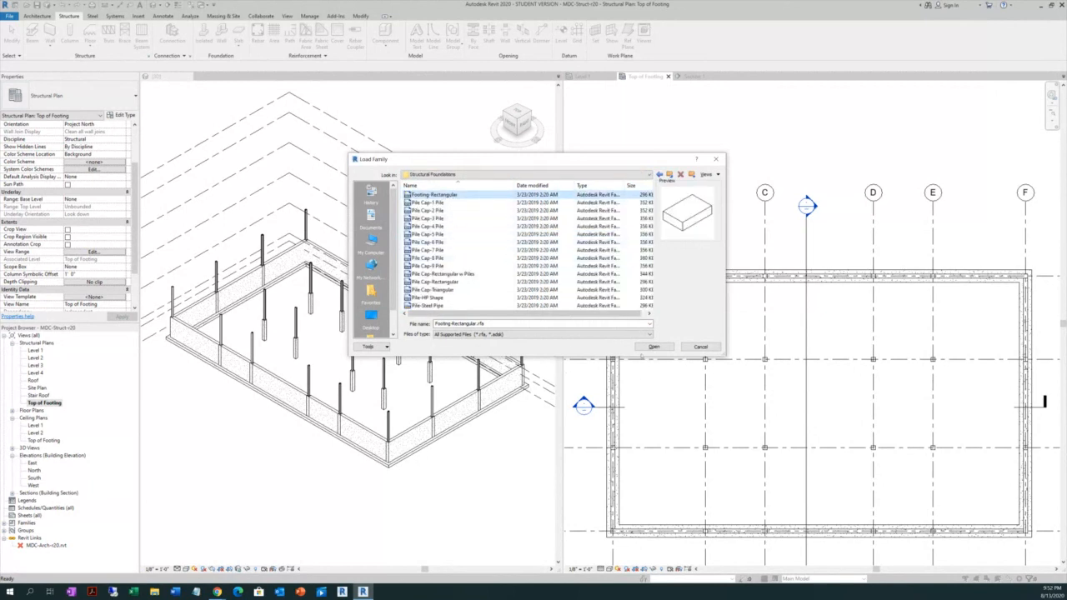
{"action": "left_click", "coordinate": [653, 347]}
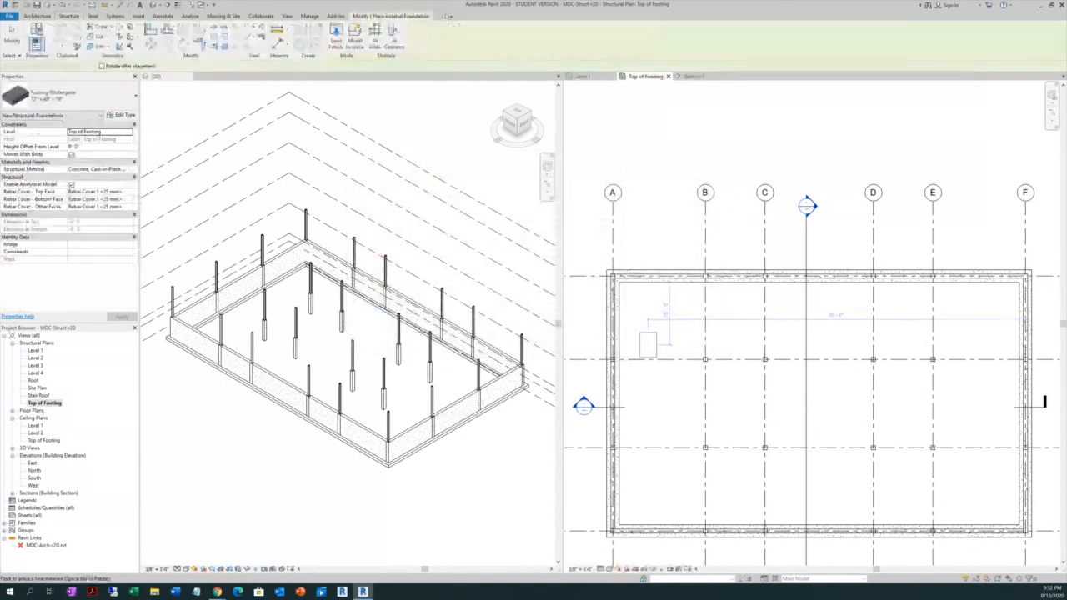
Choose the 72" x 48" x 18" rectangular footing type and duplicate it under the name 48x48x12
{"action": "left_click", "coordinate": [103, 98]}
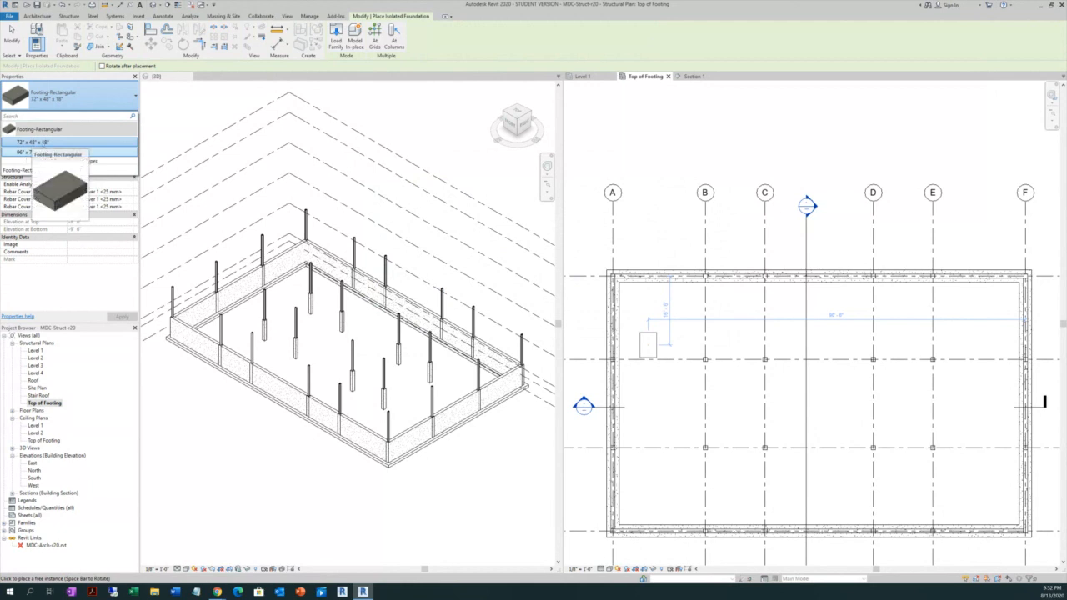
{"action": "left_click", "coordinate": [55, 143]}
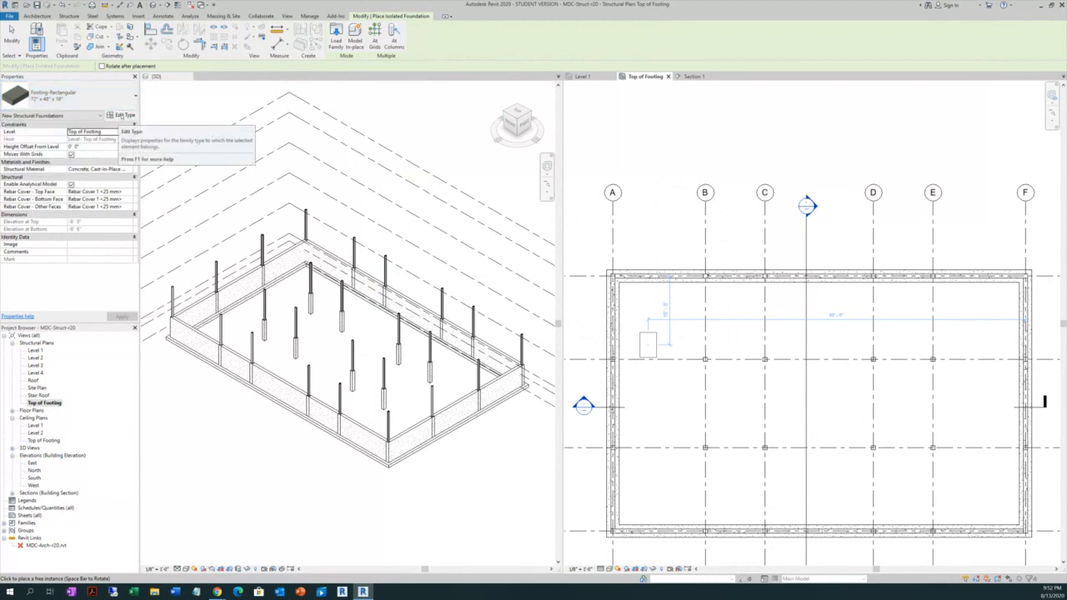
{"action": "left_click", "coordinate": [122, 115]}
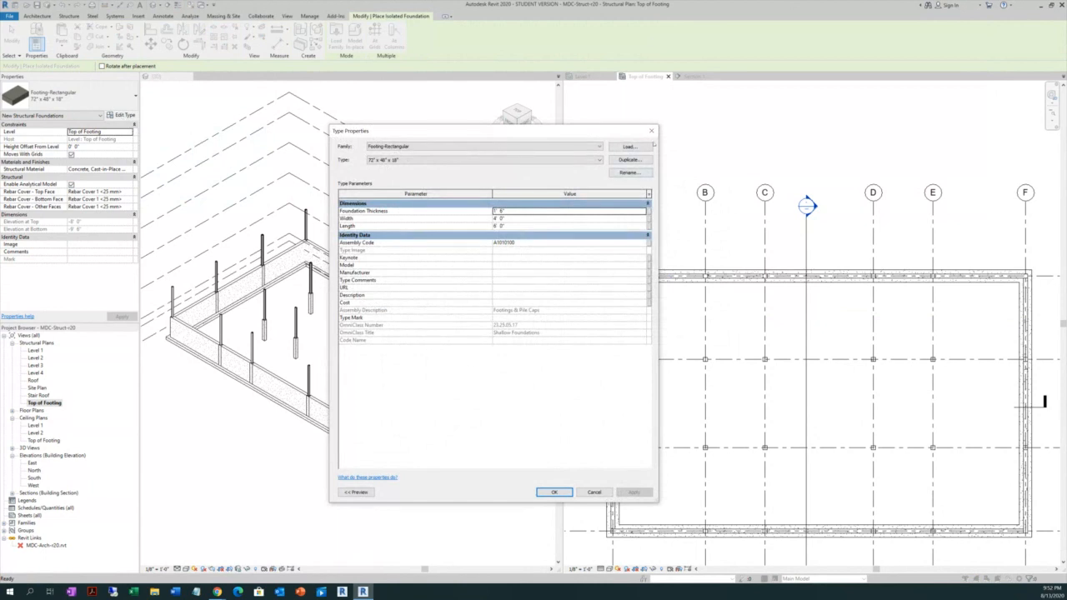
{"action": "left_click", "coordinate": [628, 160]}
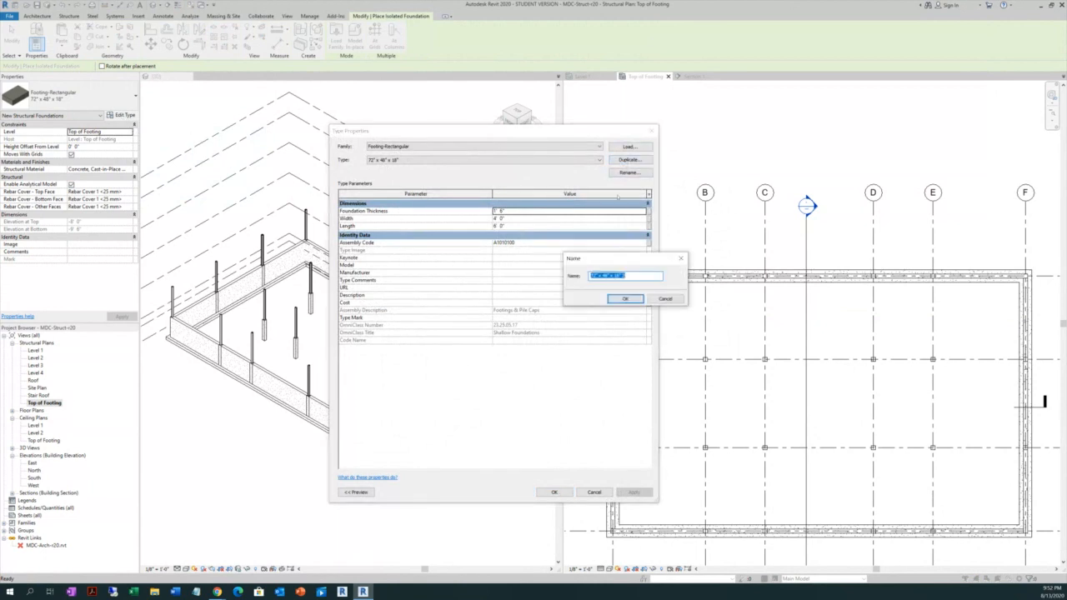
{"action": "left_click", "coordinate": [629, 276]}
{"action": "key", "text": "BackSpace"}
{"action": "key", "text": "BackSpace"}
{"action": "key", "text": "BackSpace"}
{"action": "key", "text": "BackSpace"}
{"action": "key", "text": "BackSpace"}
{"action": "key", "text": "BackSpace"}
{"action": "key", "text": "BackSpace"}
{"action": "key", "text": "BackSpace"}
{"action": "key", "text": "BackSpace"}
{"action": "key", "text": "BackSpace"}
{"action": "key", "text": "BackSpace"}
{"action": "key", "text": "BackSpace"}
{"action": "key", "text": "BackSpace"}
{"action": "key", "text": "BackSpace"}
{"action": "key", "text": "BackSpace"}
{"action": "key", "text": "BackSpace"}
{"action": "key", "text": "BackSpace"}
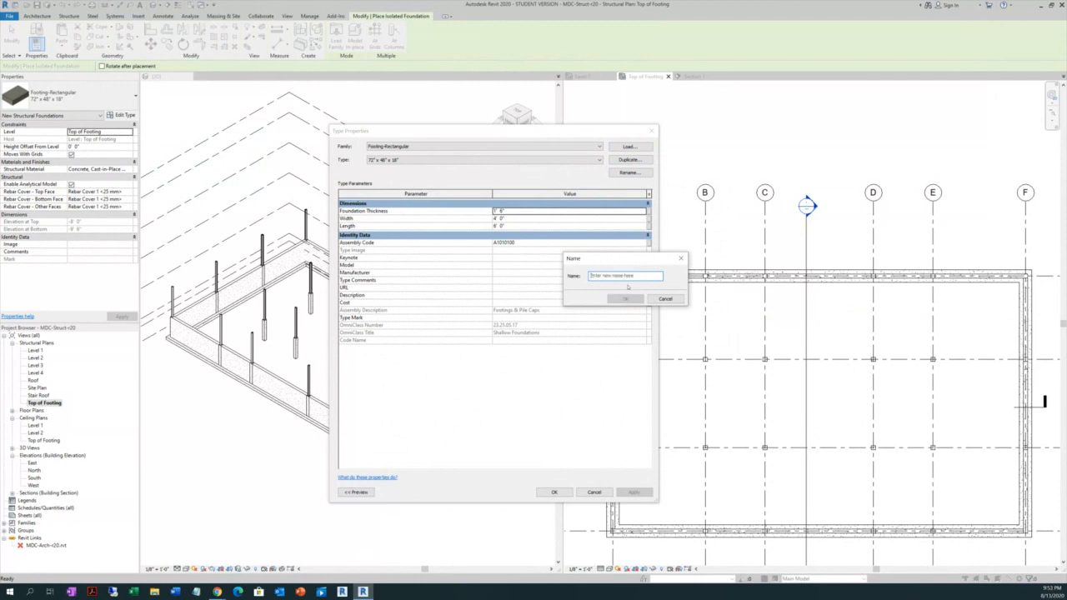
{"action": "type", "text": "48x48x12"}
{"action": "left_click", "coordinate": [623, 299]}
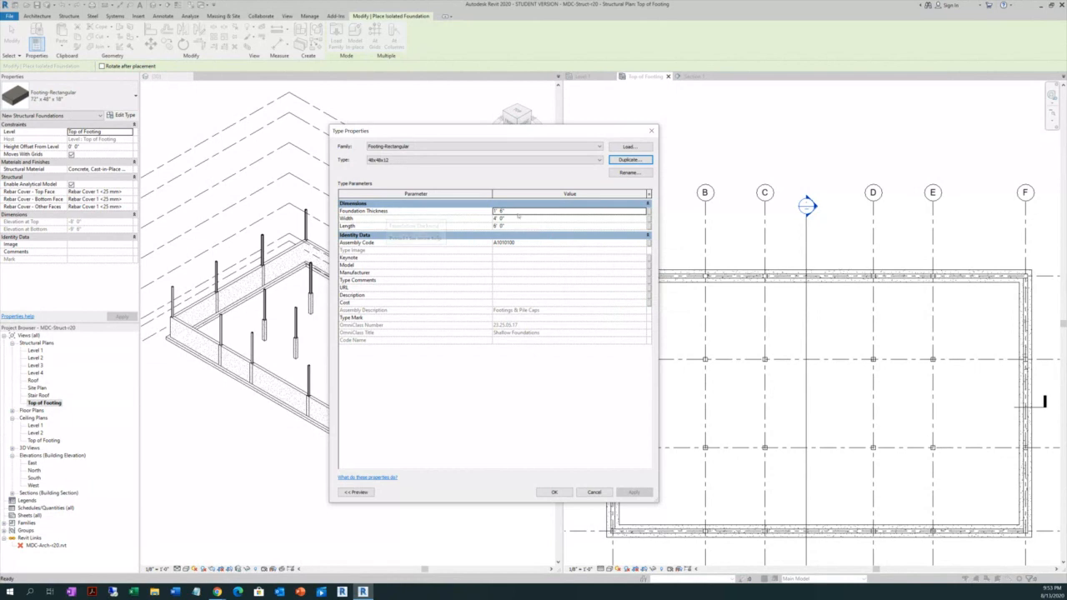
Change the foundation thickness and length of the 48x48x12 type to match its name and accept the type properties
{"action": "left_click", "coordinate": [518, 214]}
{"action": "double_click", "coordinate": [501, 211]}
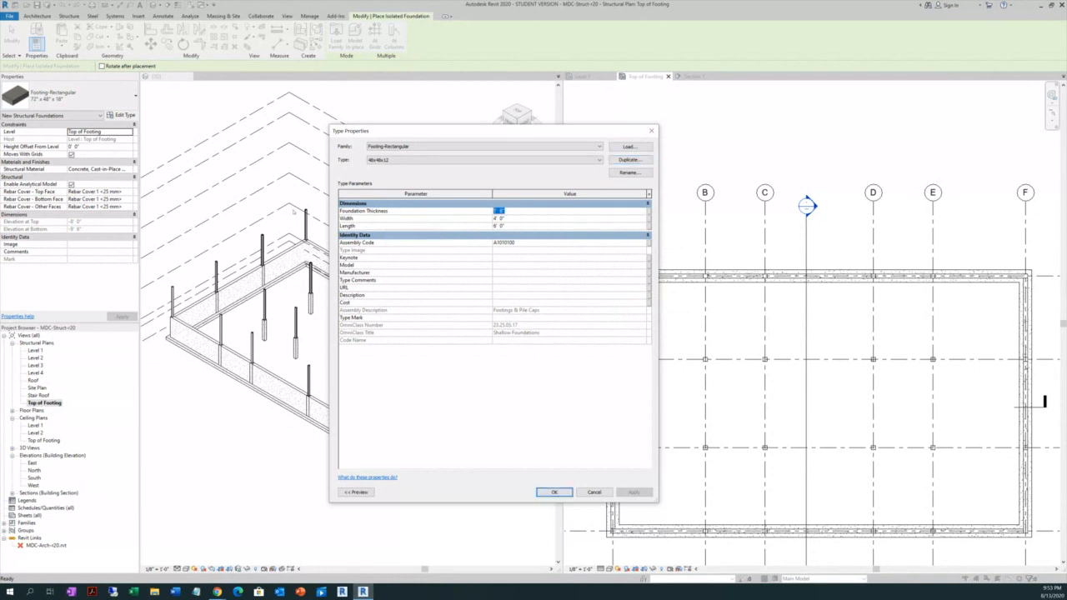
{"action": "key", "text": "BackSpace"}
{"action": "left_click", "coordinate": [514, 225]}
{"action": "key", "text": "BackSpace"}
{"action": "left_click", "coordinate": [553, 491]}
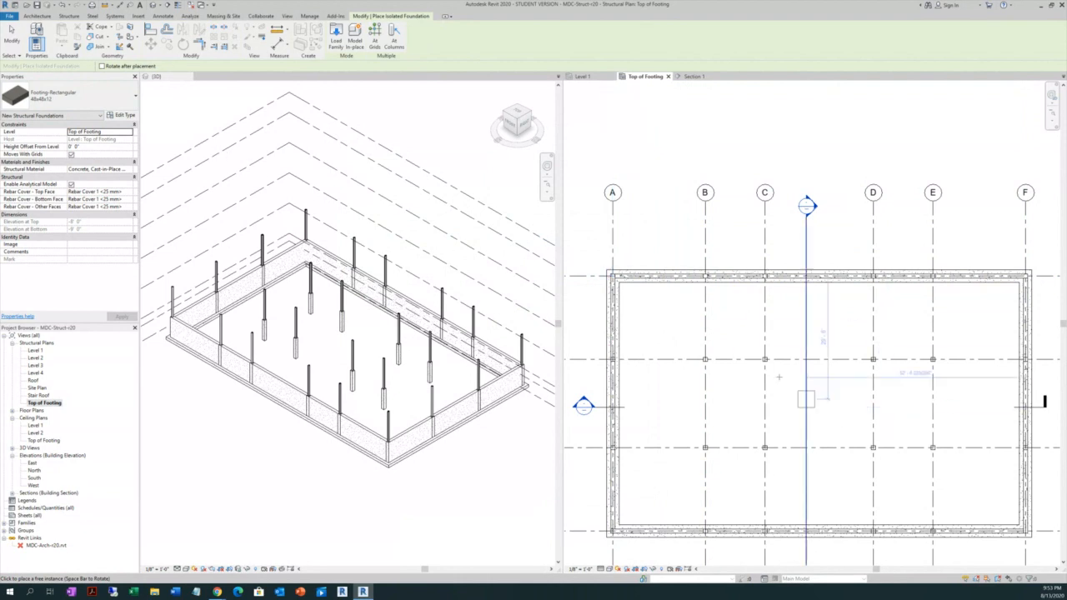
Place a 48x48x12 footing at the A-1 corner and footings at all intersections of grids A to F with grids 1 to 4
{"action": "scroll", "coordinate": [608, 281], "scroll_direction": "up", "scroll_amount": 5}
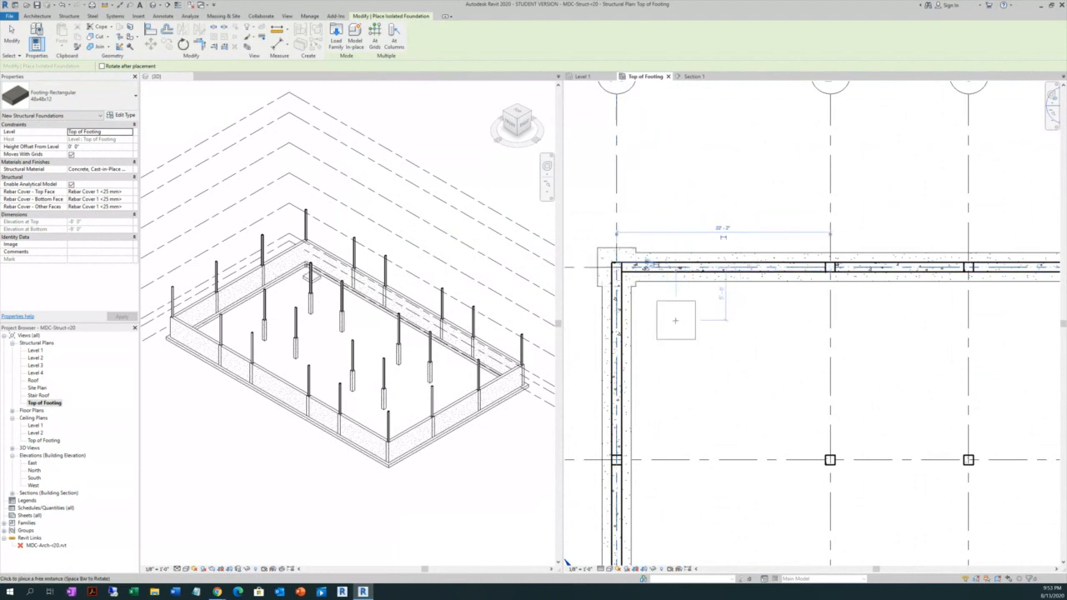
{"action": "scroll", "coordinate": [667, 317], "scroll_direction": "down", "scroll_amount": 5}
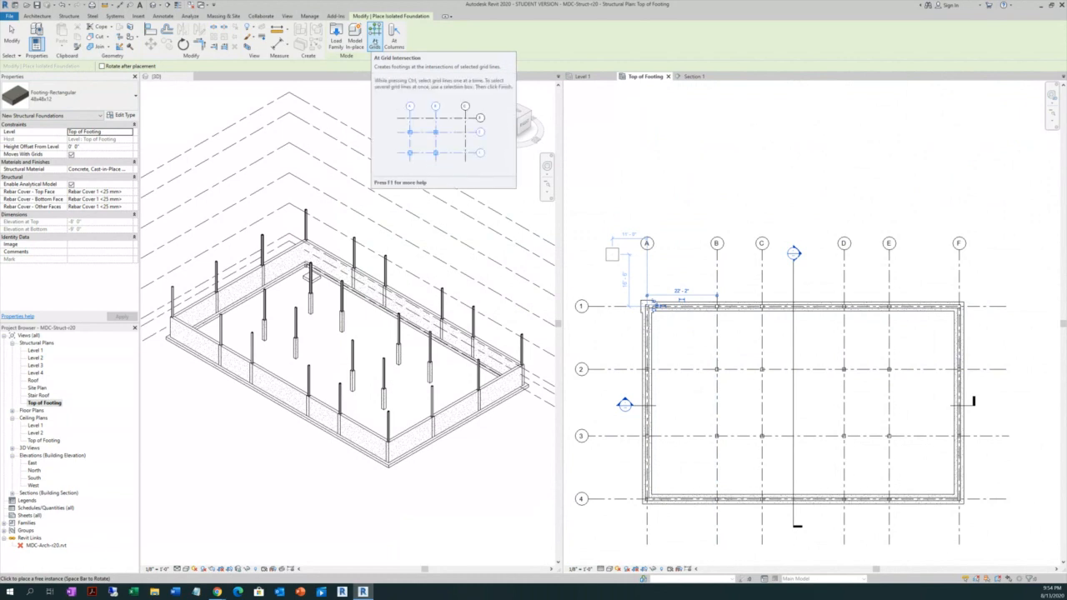
{"action": "left_click", "coordinate": [374, 39]}
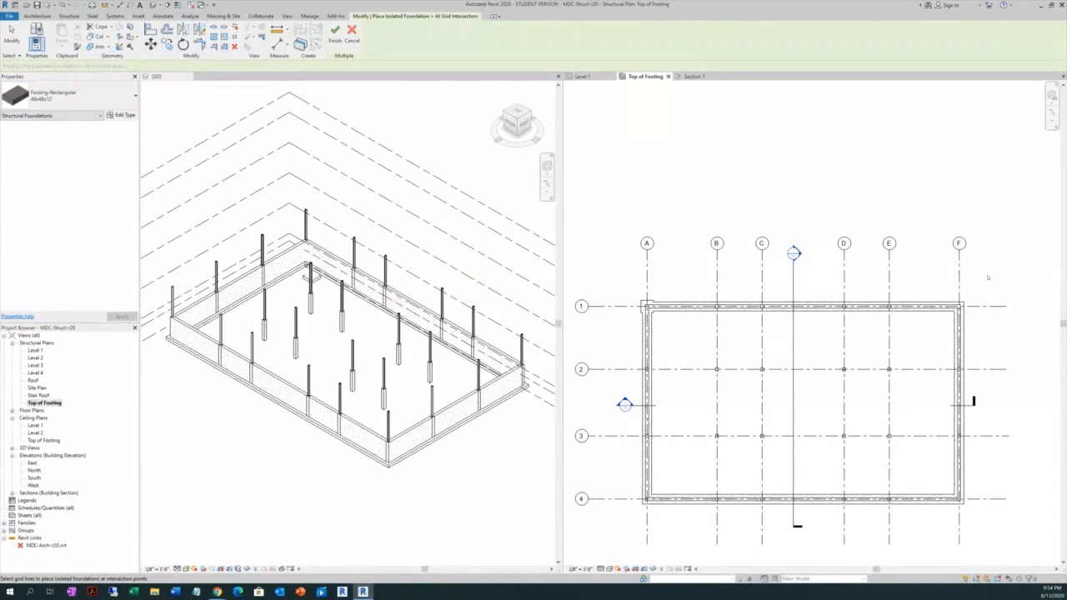
{"action": "left_click_drag", "start_coordinate": [988, 277], "coordinate": [611, 505]}
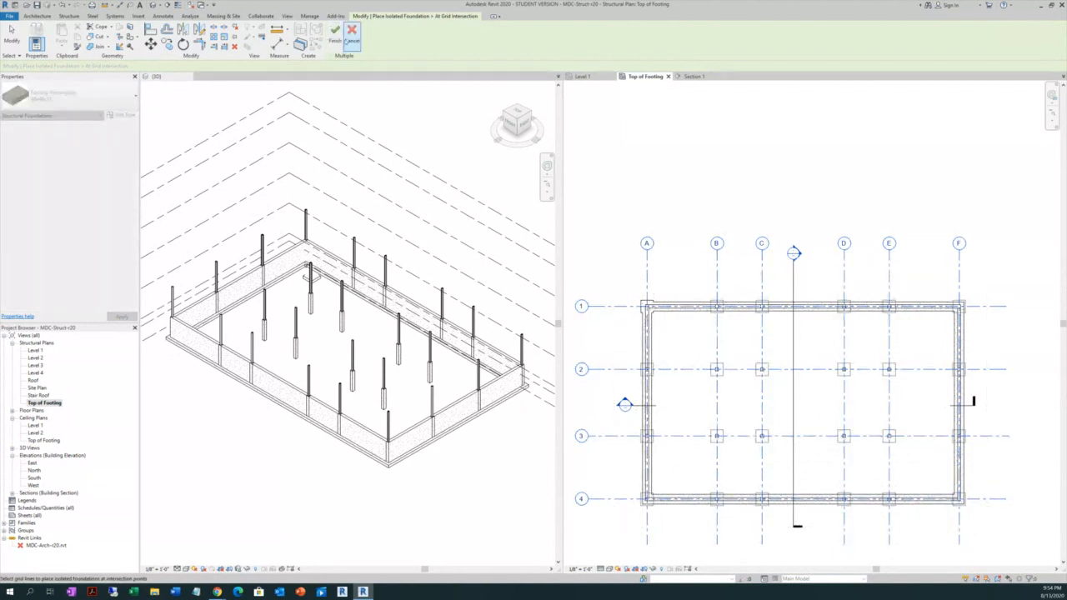
{"action": "left_click", "coordinate": [335, 40]}
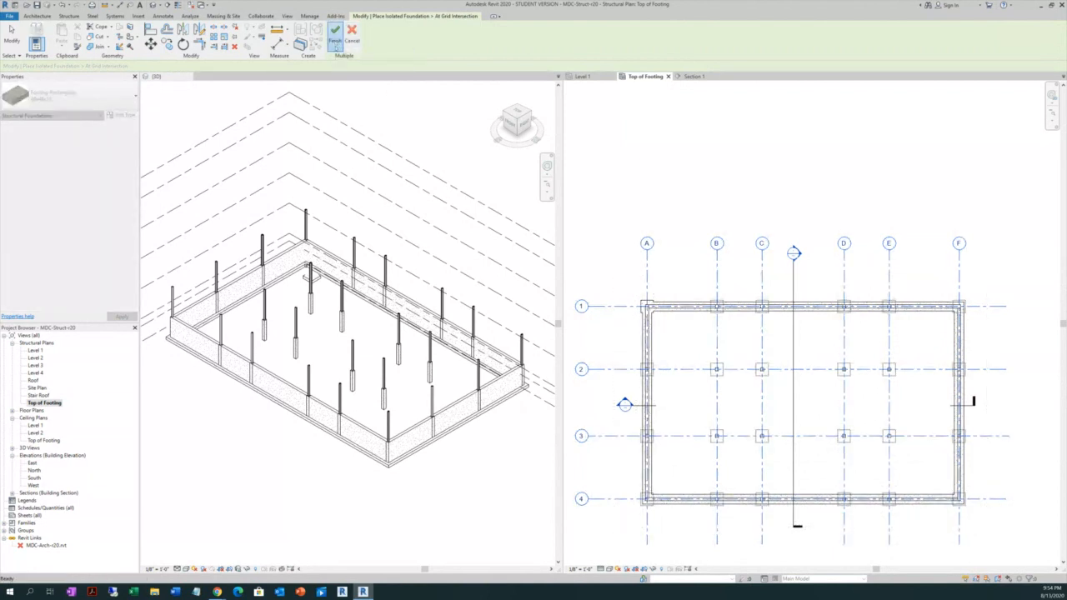
{"action": "right_click", "coordinate": [655, 153]}
{"action": "left_click", "coordinate": [678, 159]}
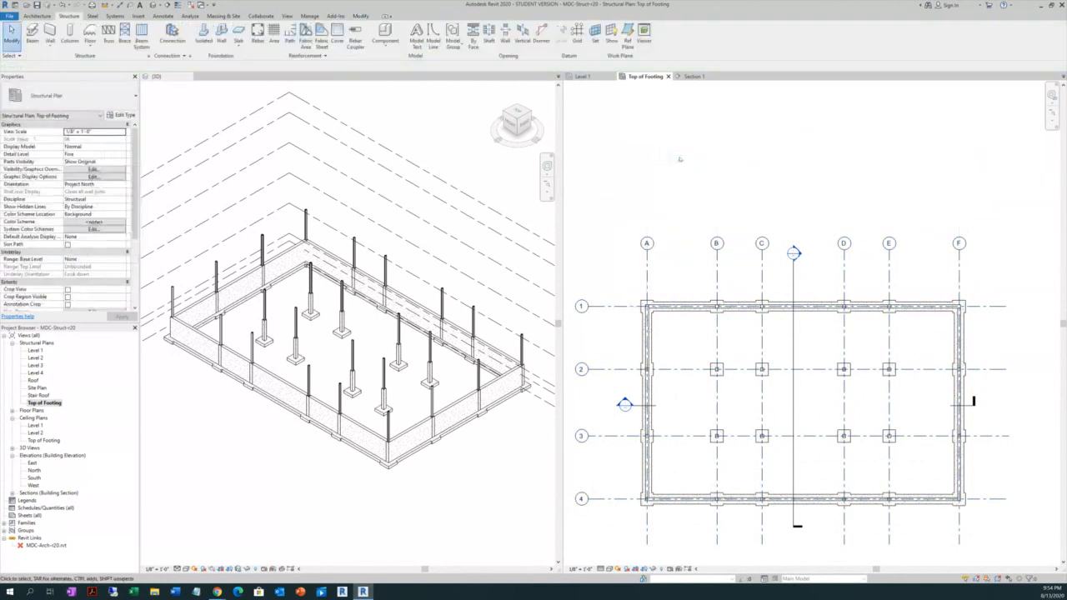
{"action": "right_click", "coordinate": [678, 158]}
{"action": "left_click", "coordinate": [690, 162]}
Open the West elevation and shorten the aligned grid lines so their lower ends stop just above Level 1
{"action": "double_click", "coordinate": [37, 486]}
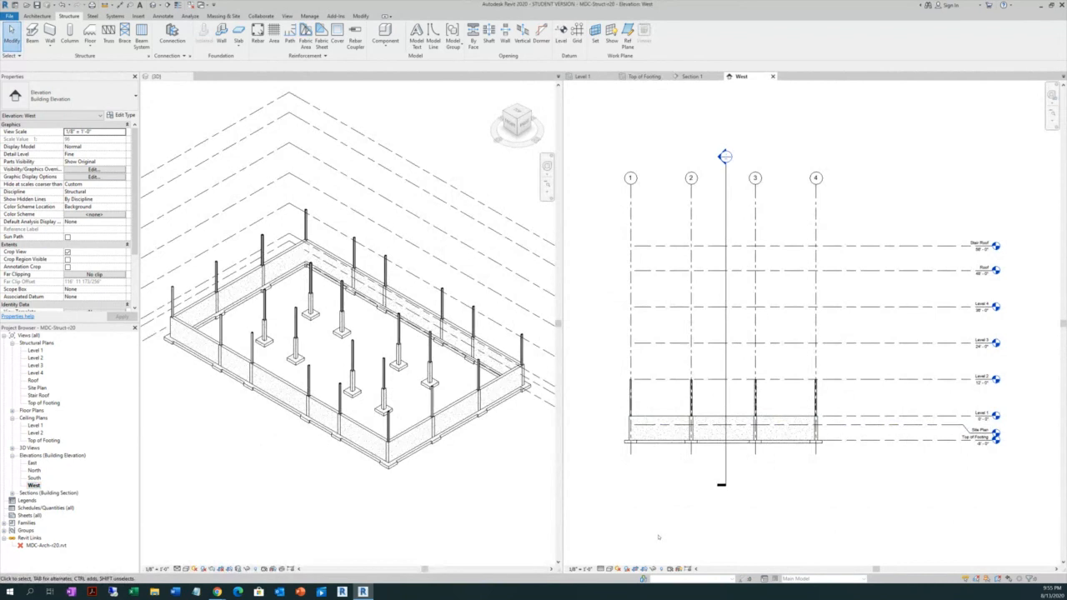
{"action": "left_click", "coordinate": [631, 319]}
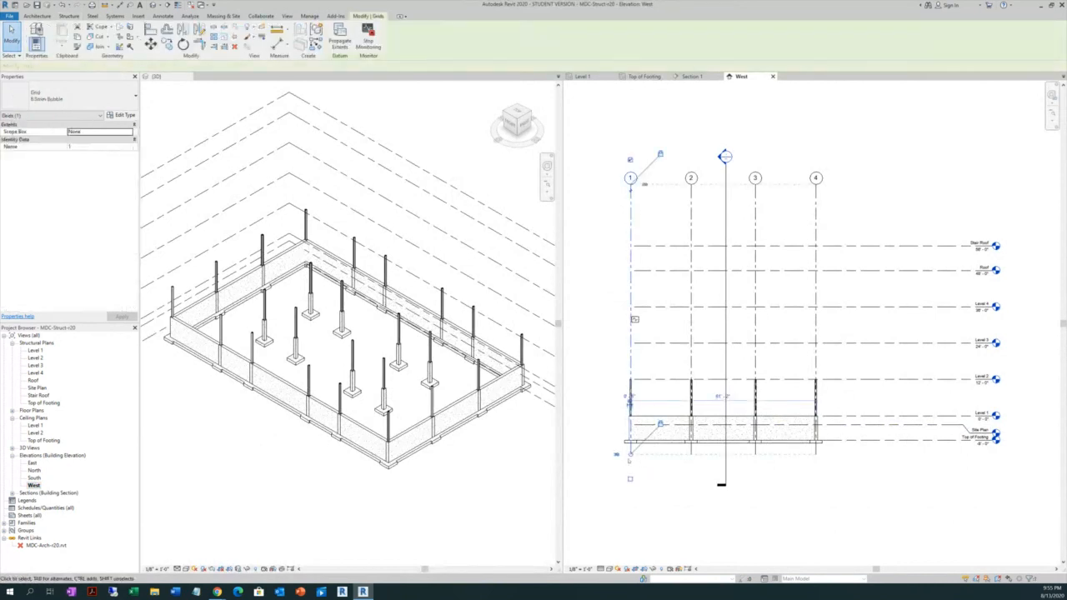
{"action": "left_click_drag", "start_coordinate": [616, 454], "coordinate": [616, 409]}
{"action": "left_click", "coordinate": [607, 451]}
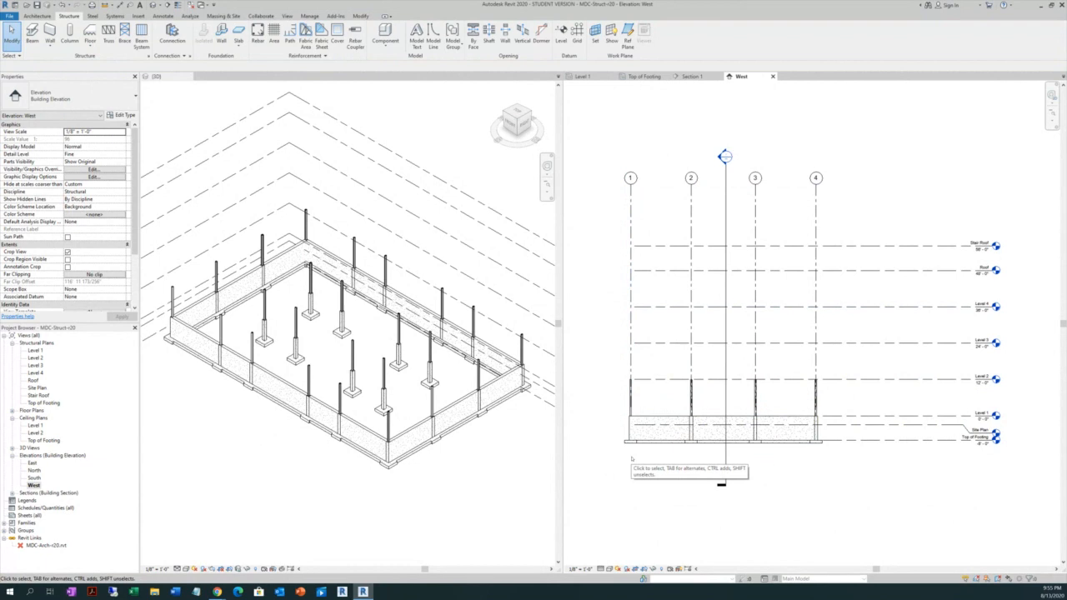
Extend the lower ends of the aligned grid lines below the footings and close the West elevation
{"action": "left_click", "coordinate": [631, 220]}
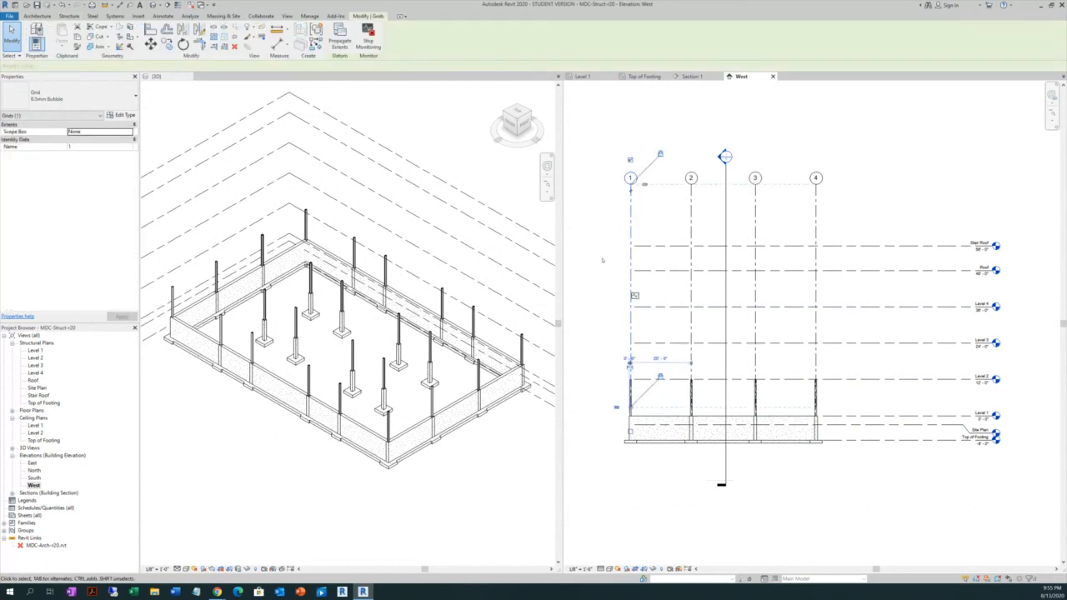
{"action": "scroll", "coordinate": [616, 407], "scroll_direction": "up", "scroll_amount": 4}
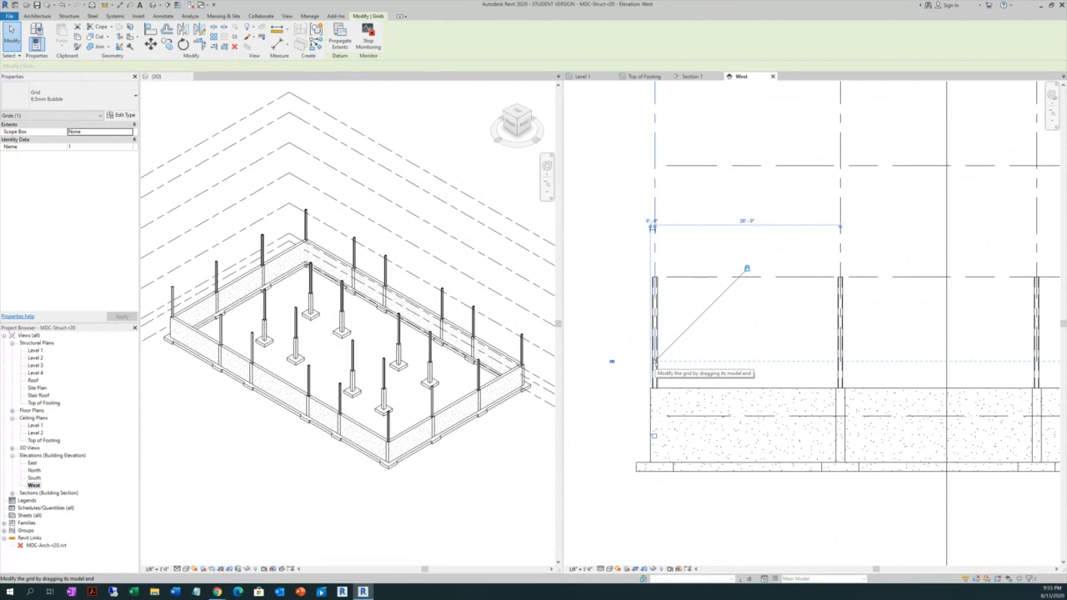
{"action": "scroll", "coordinate": [652, 360], "scroll_direction": "down", "scroll_amount": 4}
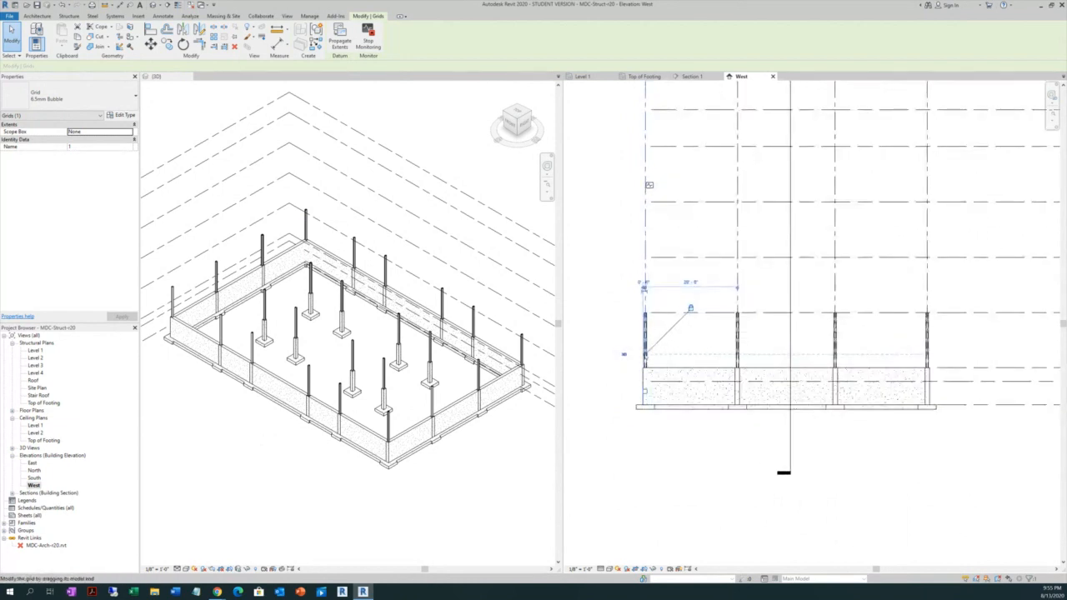
{"action": "left_click_drag", "start_coordinate": [646, 355], "coordinate": [645, 432]}
{"action": "left_click", "coordinate": [617, 478]}
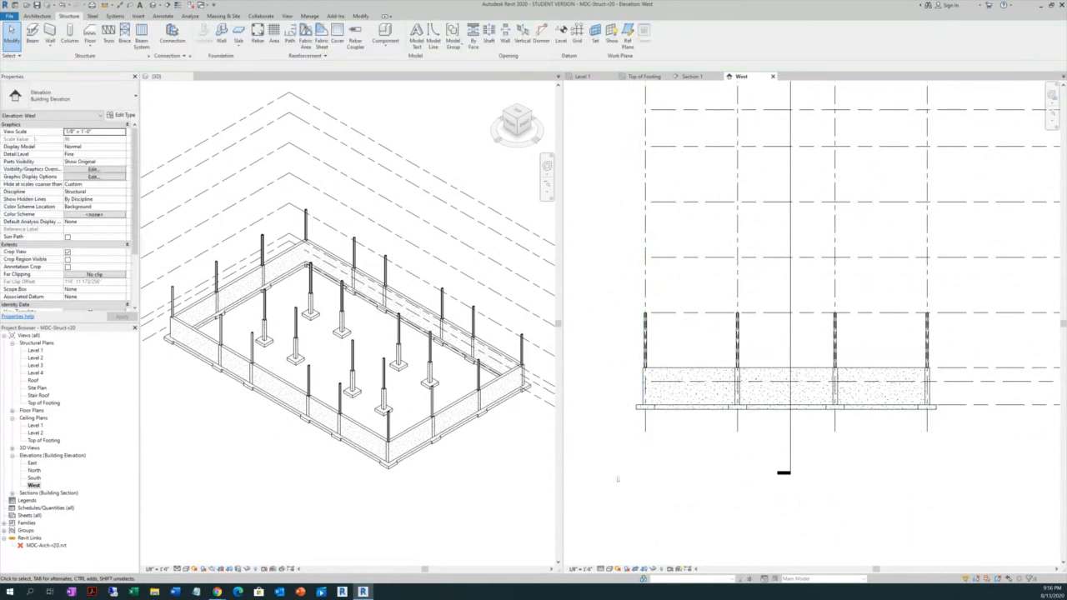
{"action": "scroll", "coordinate": [613, 458], "scroll_direction": "down", "scroll_amount": 3}
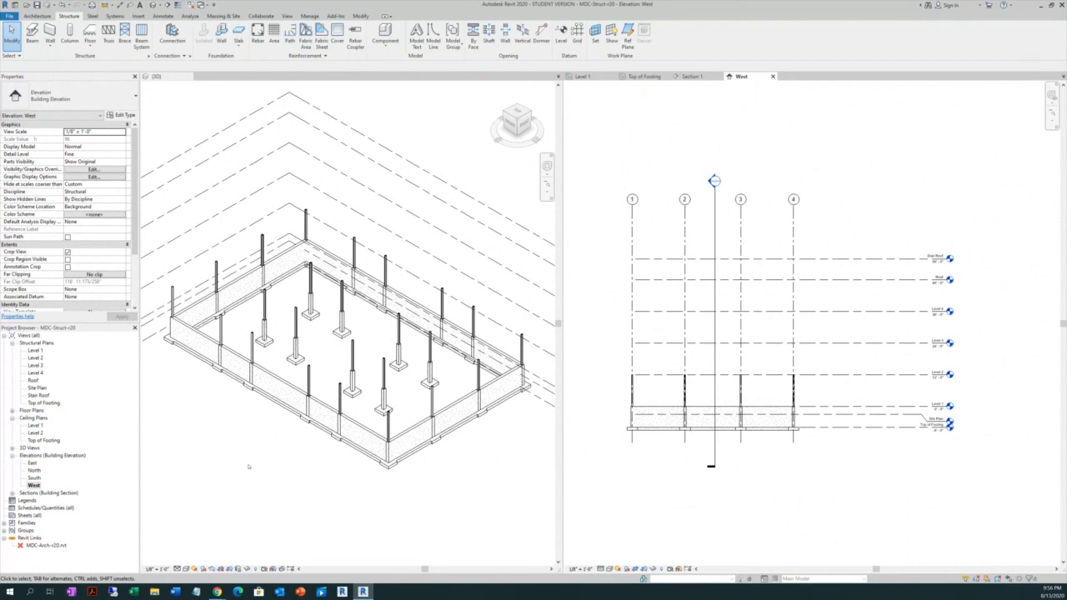
{"action": "left_click", "coordinate": [772, 76]}
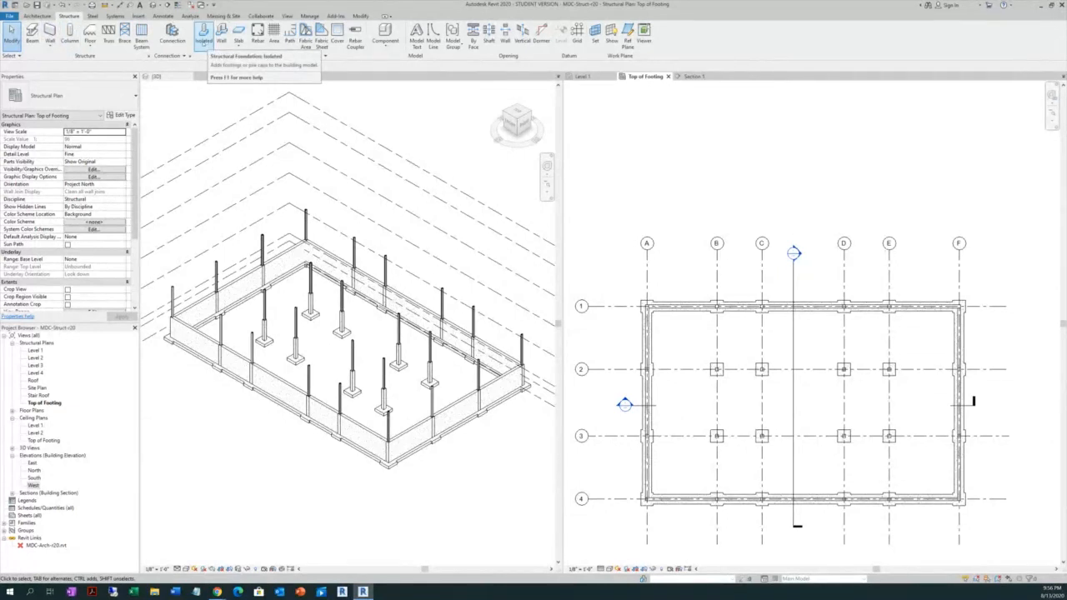
Select all instances of the 48x48x12 footing in the entire project and delete them
{"action": "left_click", "coordinate": [203, 37]}
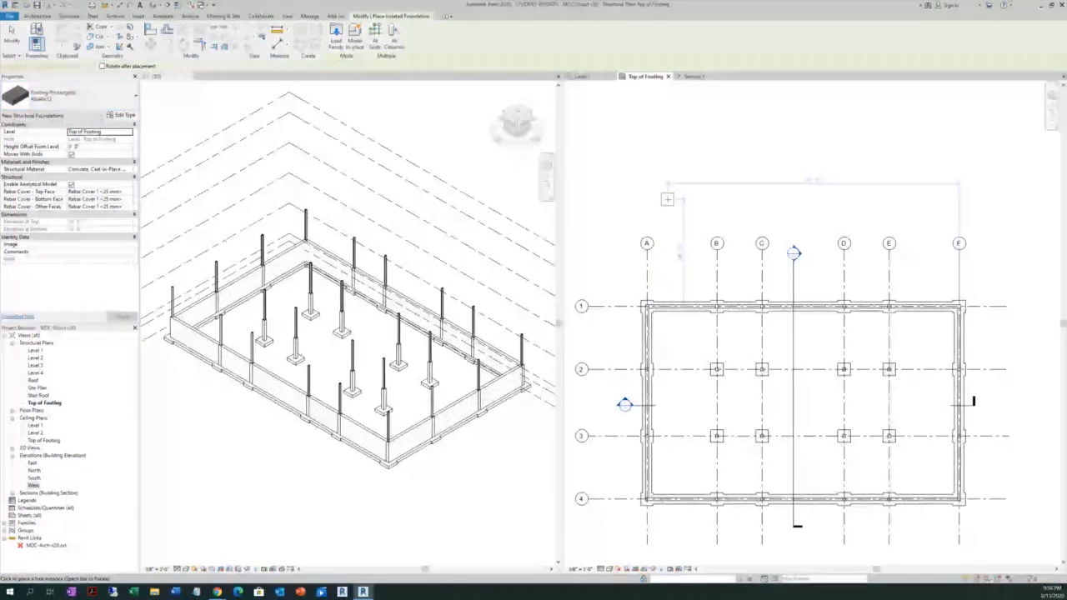
{"action": "key", "text": "Escape"}
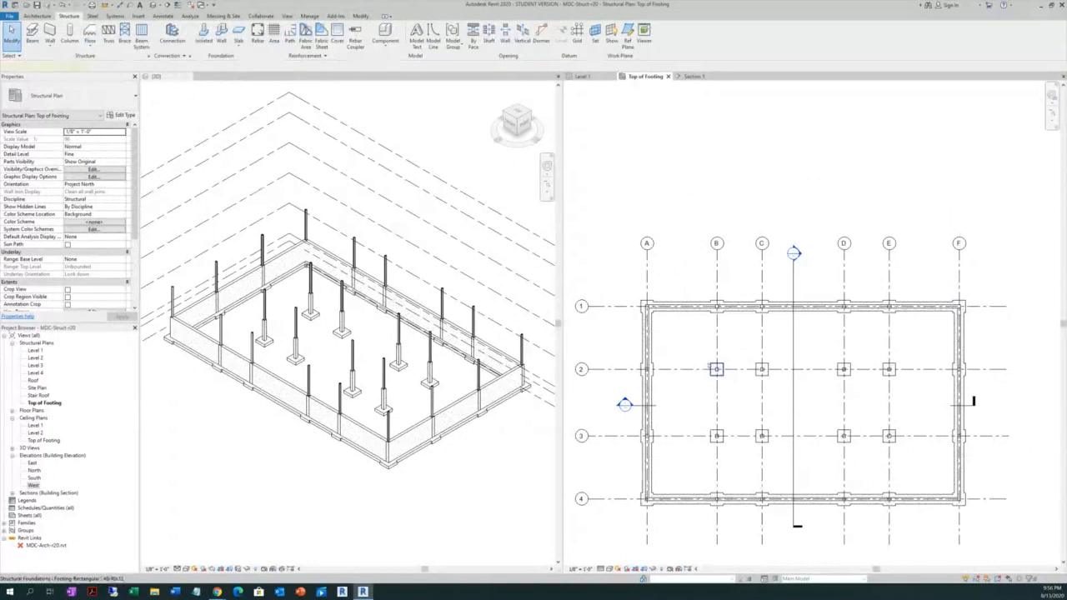
{"action": "left_click", "coordinate": [715, 369]}
{"action": "right_click", "coordinate": [709, 365]}
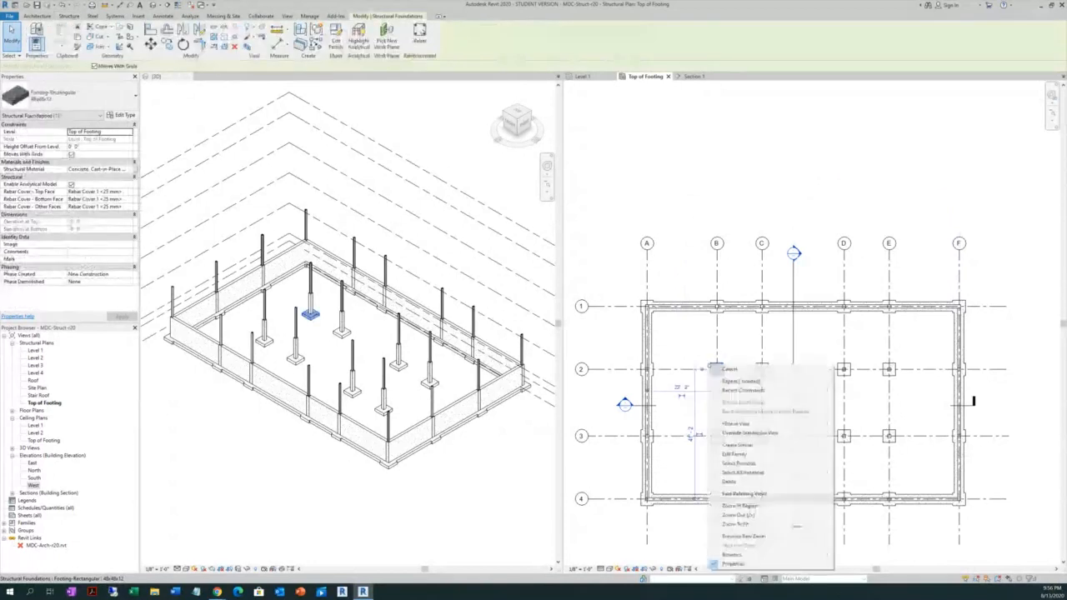
{"action": "mouse_move", "coordinate": [748, 472]}
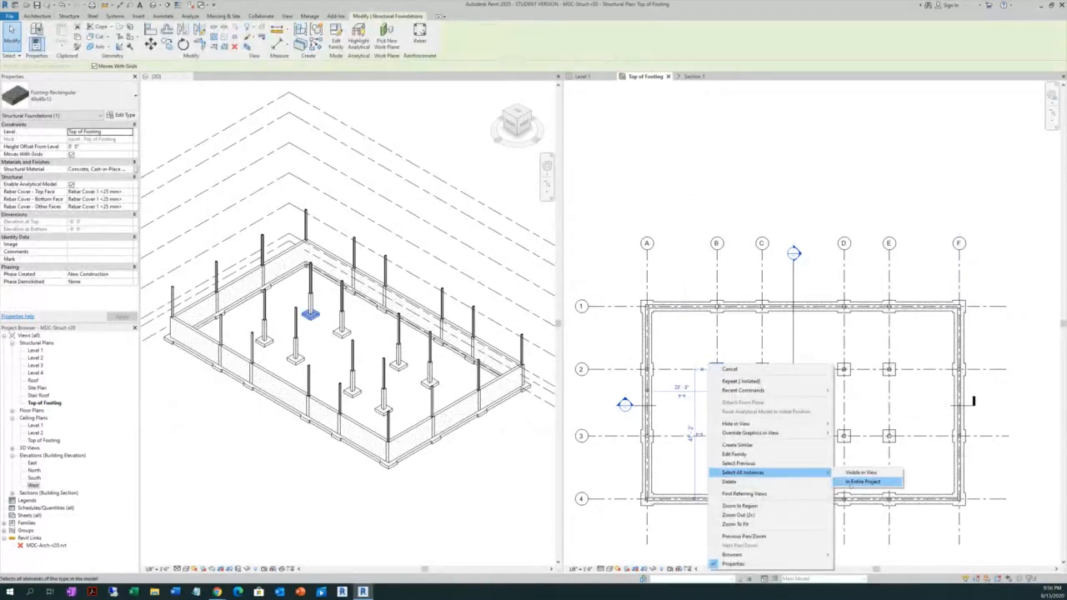
{"action": "left_click", "coordinate": [864, 482]}
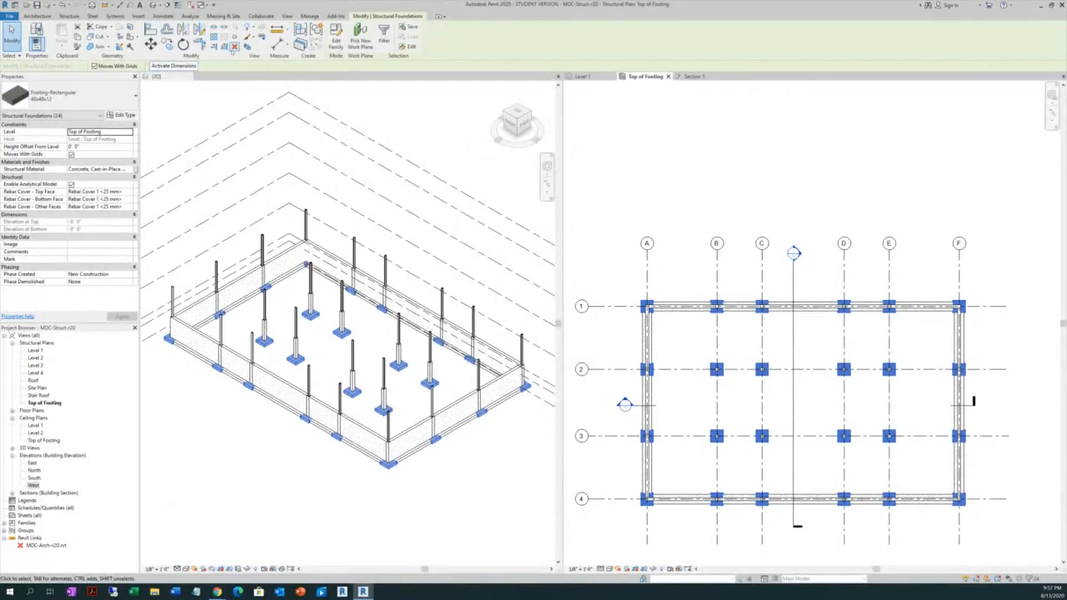
{"action": "left_click", "coordinate": [234, 46]}
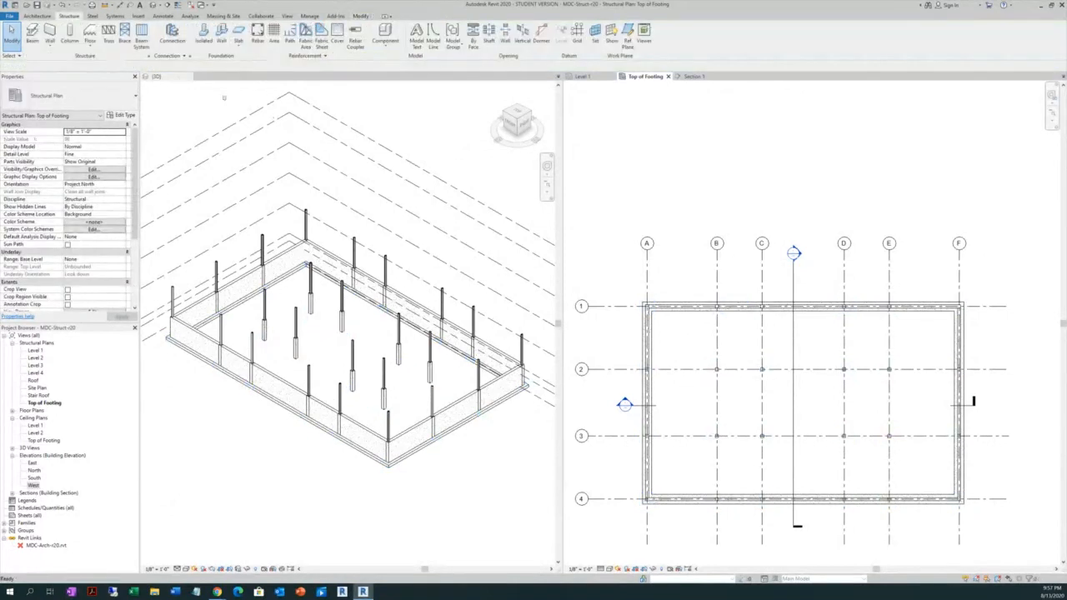
Place a 48x48x12 isolated footing at the intersection of grids A and 1 in the Top of Footing plan
{"action": "left_click", "coordinate": [204, 33]}
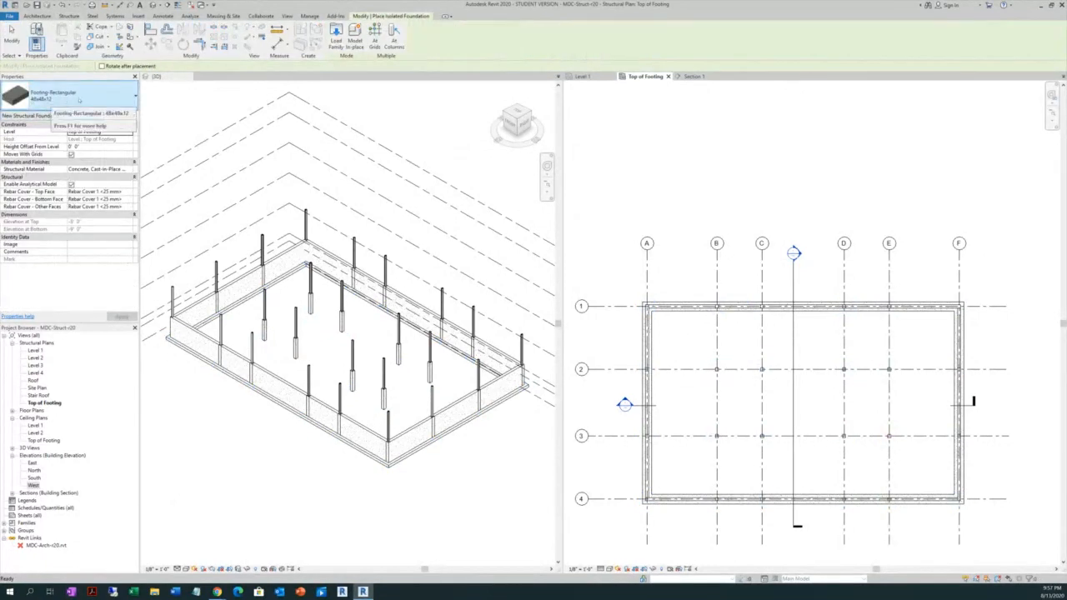
{"action": "left_click", "coordinate": [75, 96]}
{"action": "left_click", "coordinate": [48, 142]}
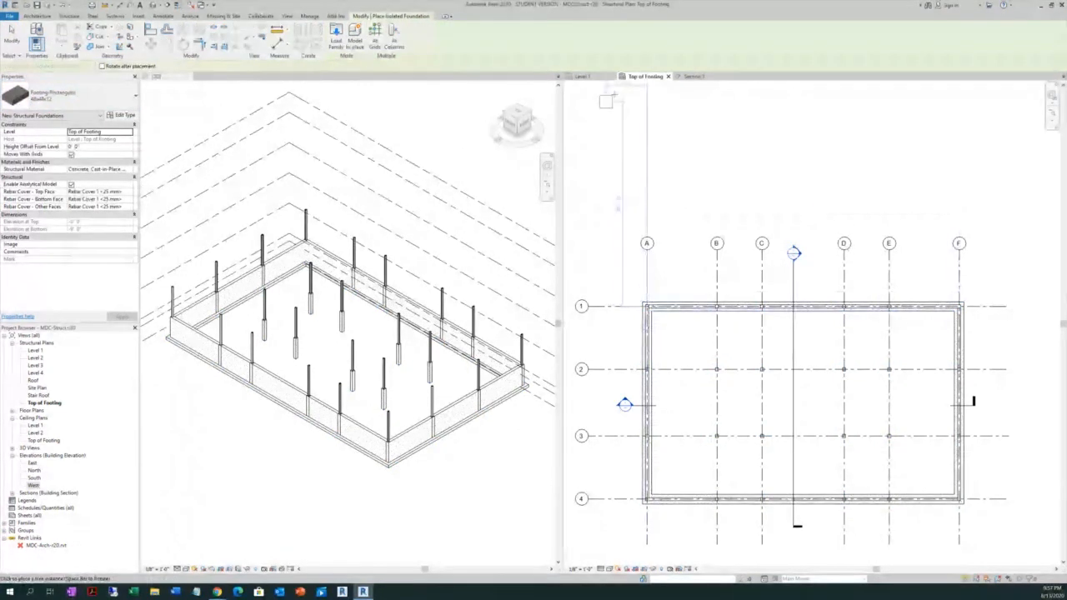
{"action": "scroll", "coordinate": [635, 311], "scroll_direction": "up", "scroll_amount": 5}
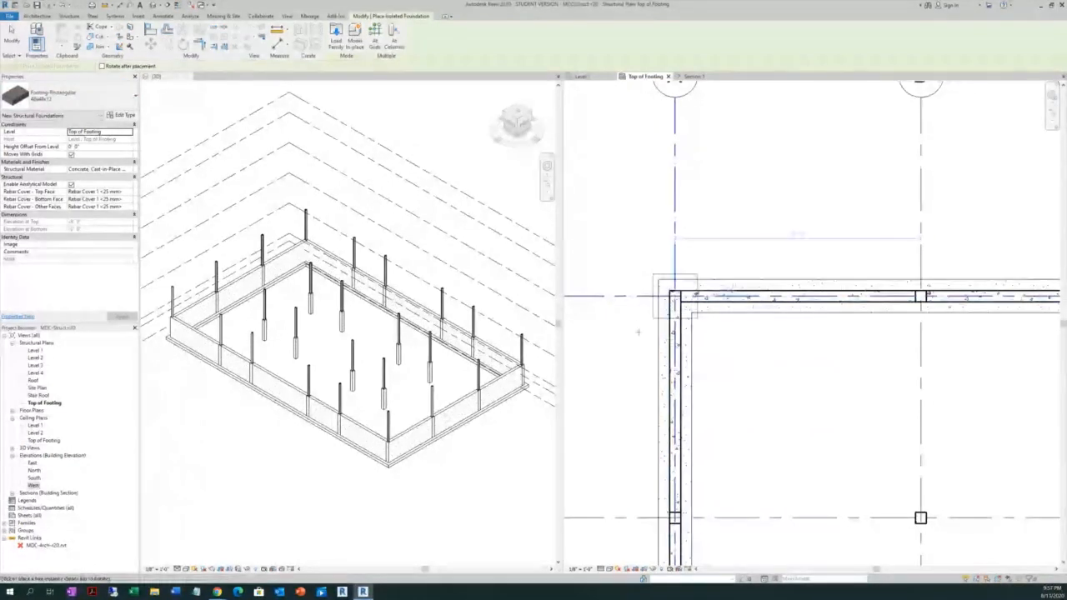
{"action": "scroll", "coordinate": [629, 301], "scroll_direction": "down", "scroll_amount": 7}
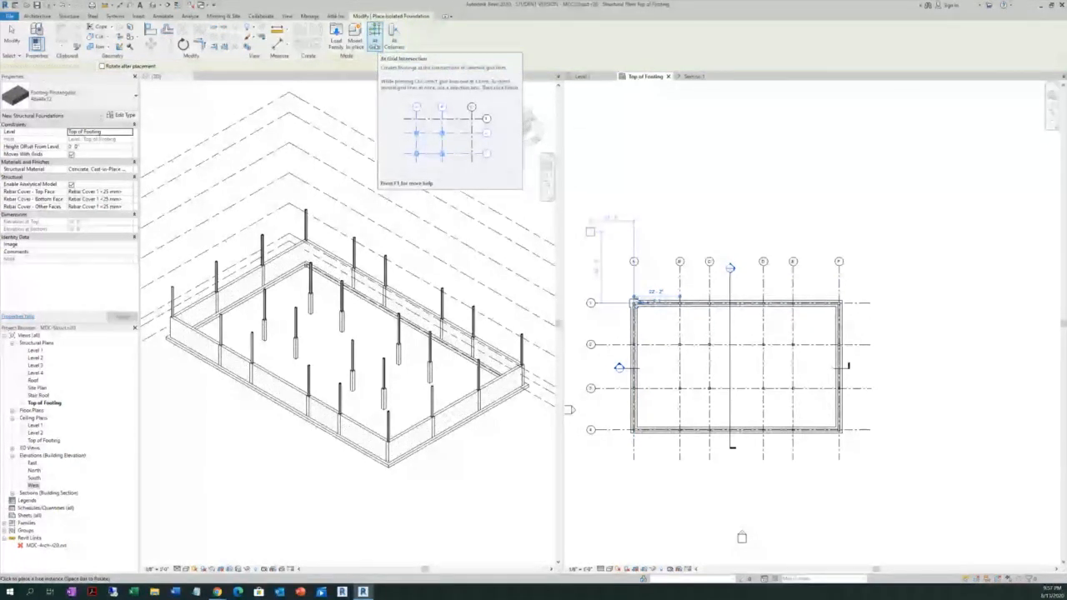
Place 48x48x12 footings at all intersections of grids A to F with grids 1 to 4 and end the command
{"action": "left_click", "coordinate": [374, 37]}
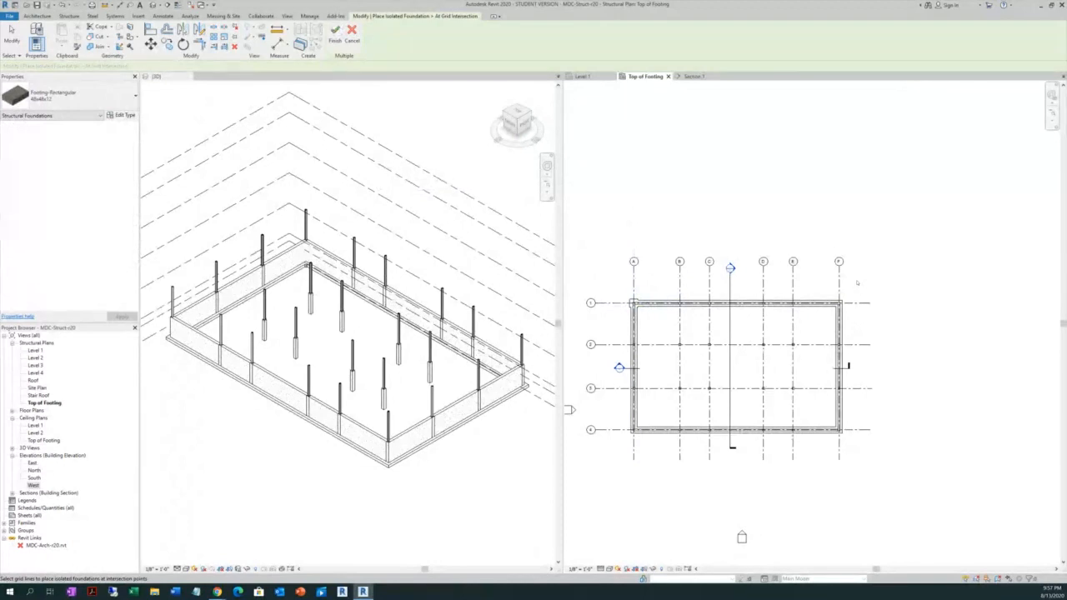
{"action": "left_click_drag", "start_coordinate": [855, 280], "coordinate": [615, 450]}
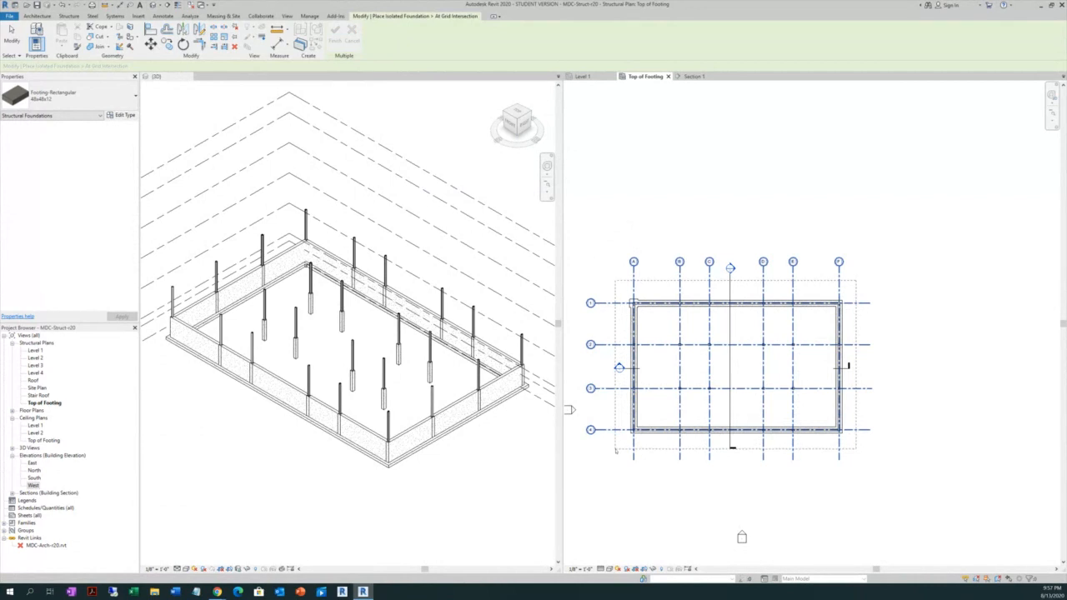
{"action": "left_click_drag", "start_coordinate": [616, 451], "coordinate": [617, 454]}
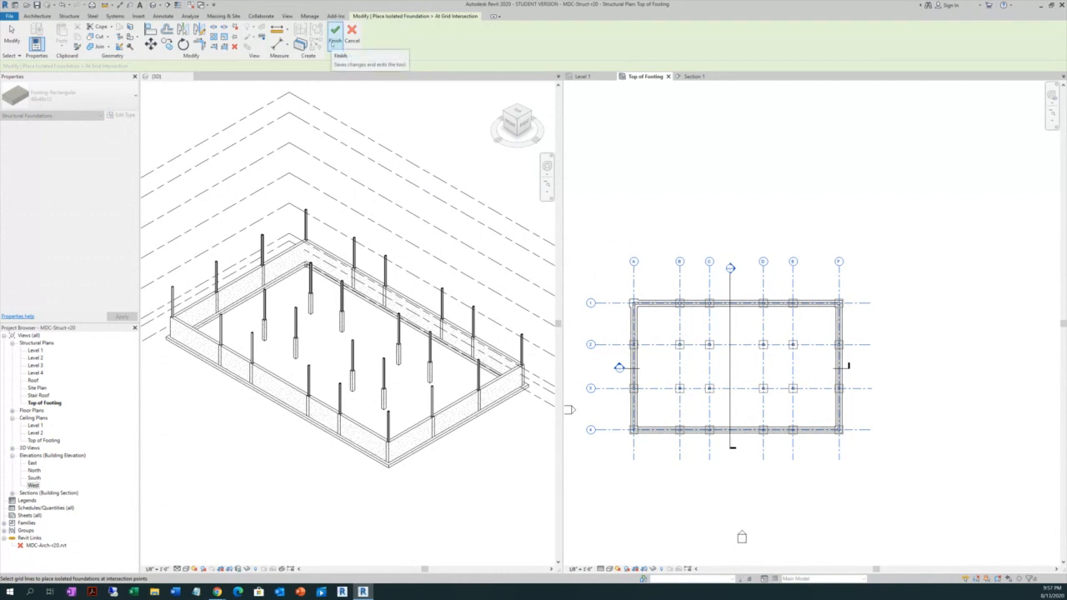
{"action": "left_click", "coordinate": [335, 36]}
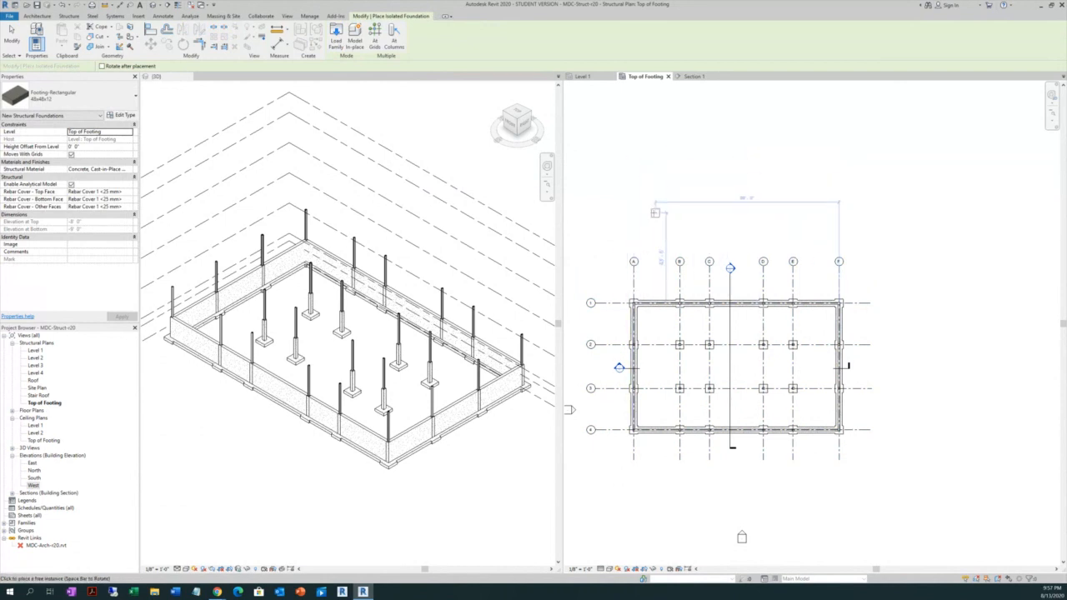
{"action": "right_click", "coordinate": [638, 160]}
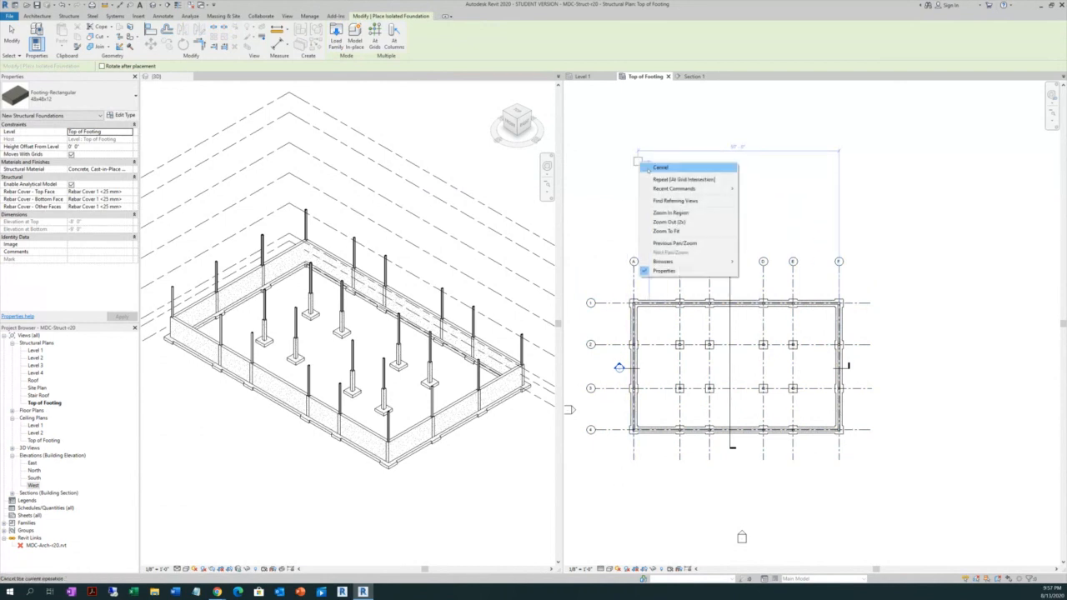
{"action": "left_click", "coordinate": [661, 168]}
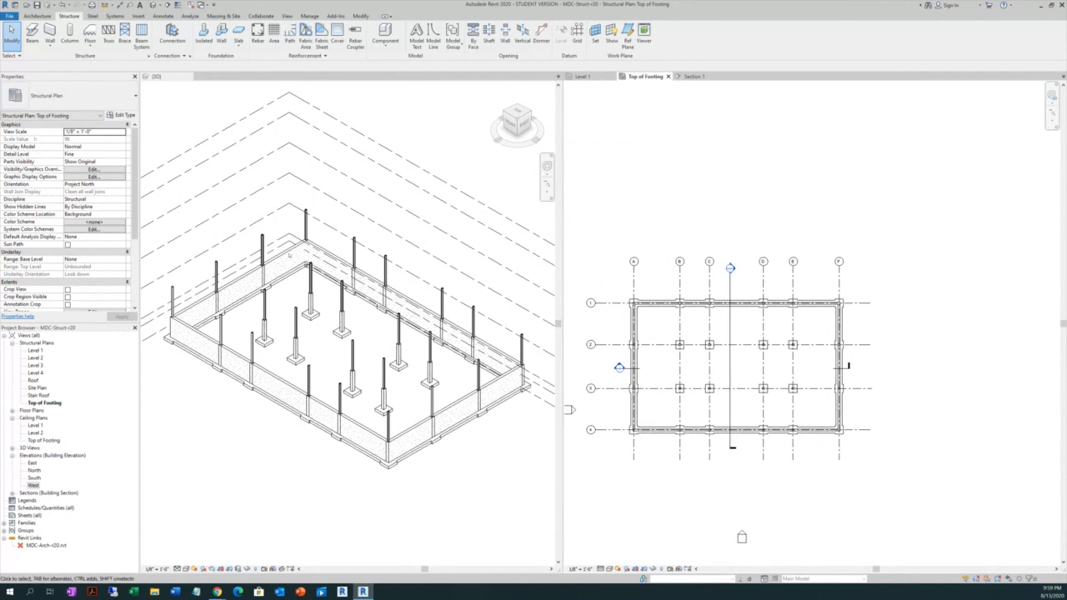
Close the Top of Footing plan and show the whole building in the remaining 3D and Level 1 views
{"action": "left_click", "coordinate": [267, 288]}
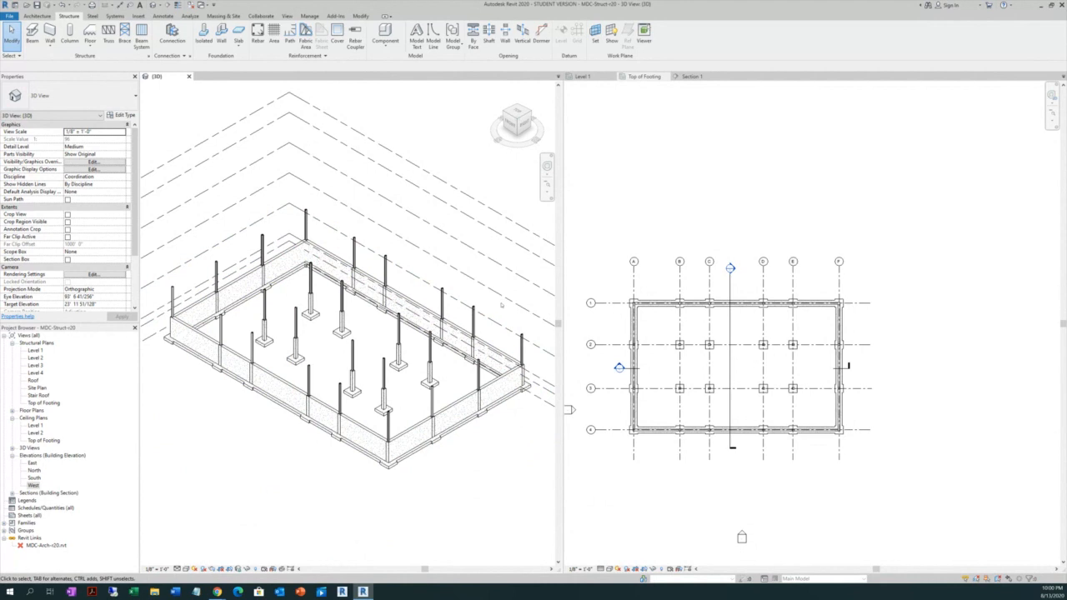
{"action": "left_click", "coordinate": [667, 495]}
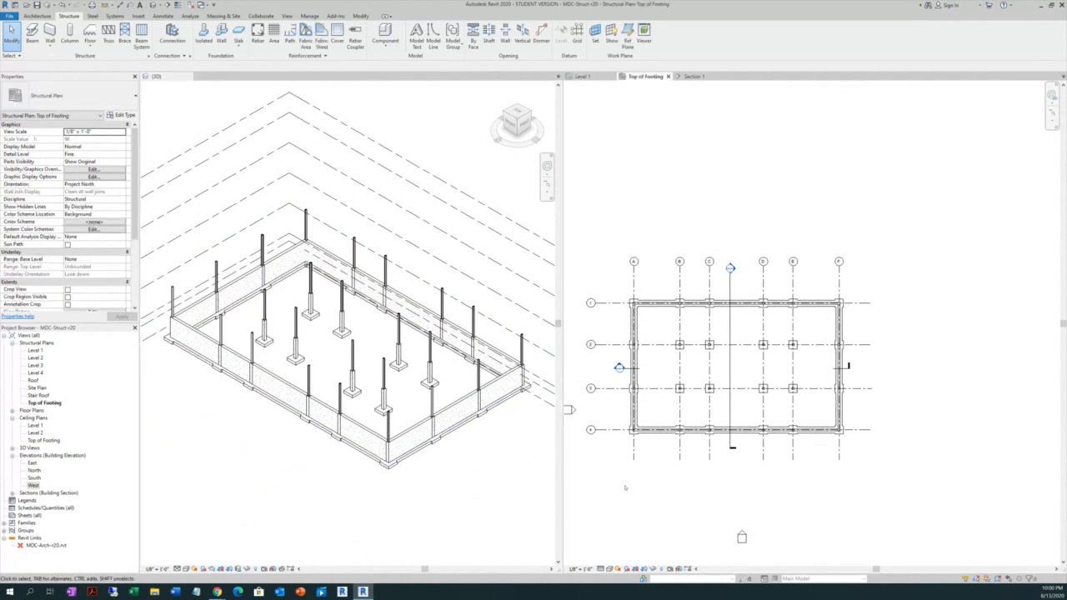
{"action": "scroll", "coordinate": [612, 485], "scroll_direction": "down", "scroll_amount": 2}
{"action": "scroll", "coordinate": [597, 445], "scroll_direction": "up", "scroll_amount": 2}
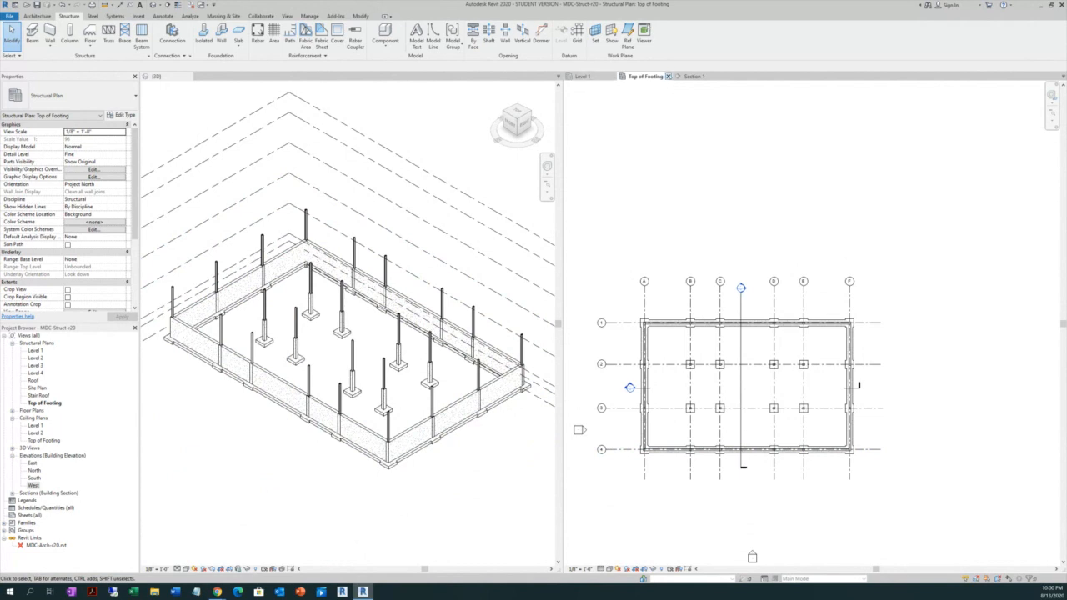
{"action": "left_click", "coordinate": [667, 76]}
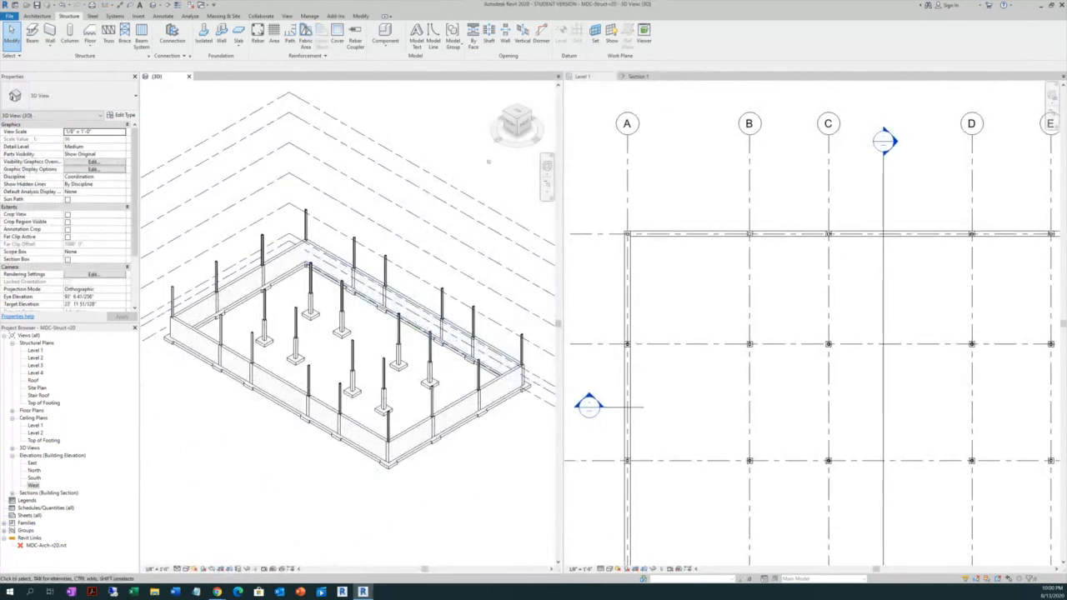
{"action": "scroll", "coordinate": [450, 264], "scroll_direction": "down", "scroll_amount": 5}
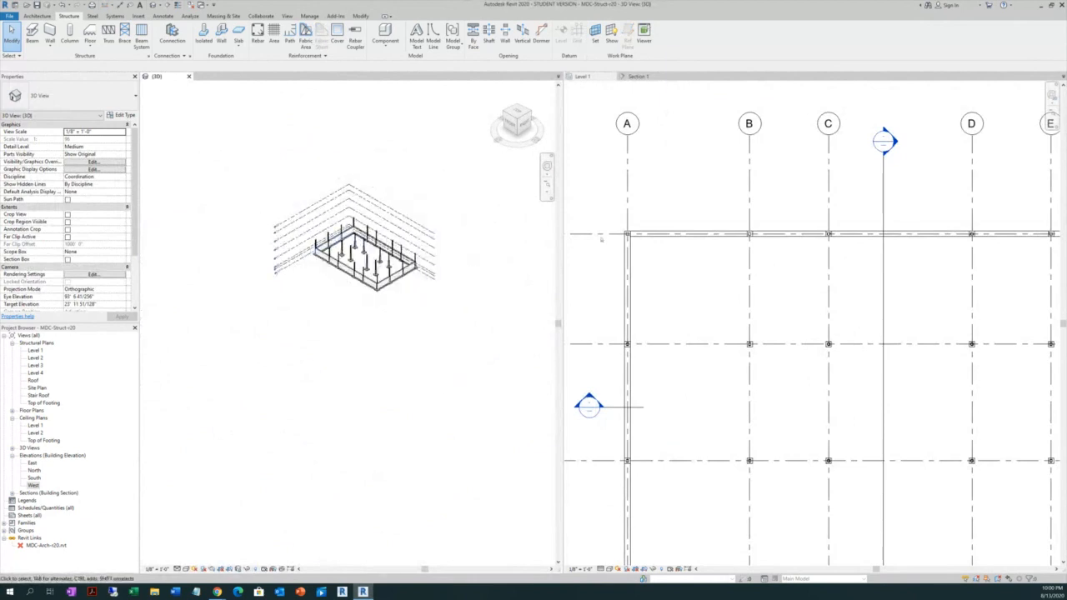
{"action": "scroll", "coordinate": [600, 238], "scroll_direction": "down", "scroll_amount": 1}
{"action": "scroll", "coordinate": [600, 233], "scroll_direction": "down", "scroll_amount": 3}
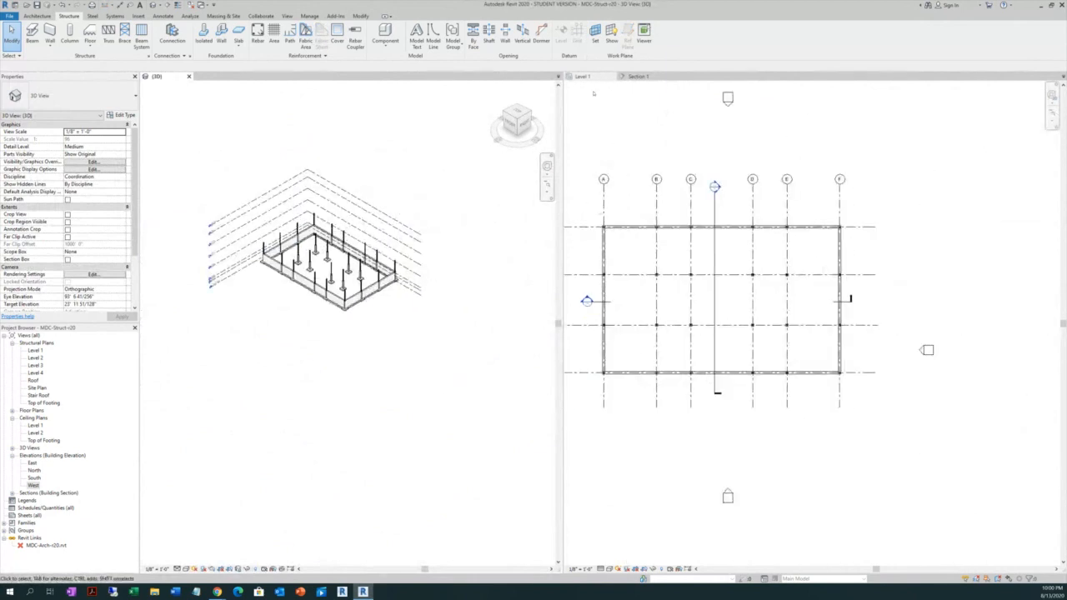
Close the Level 1 and Section 1 views and reopen the Level 1 structural plan as a full-size view
{"action": "double_click", "coordinate": [35, 350]}
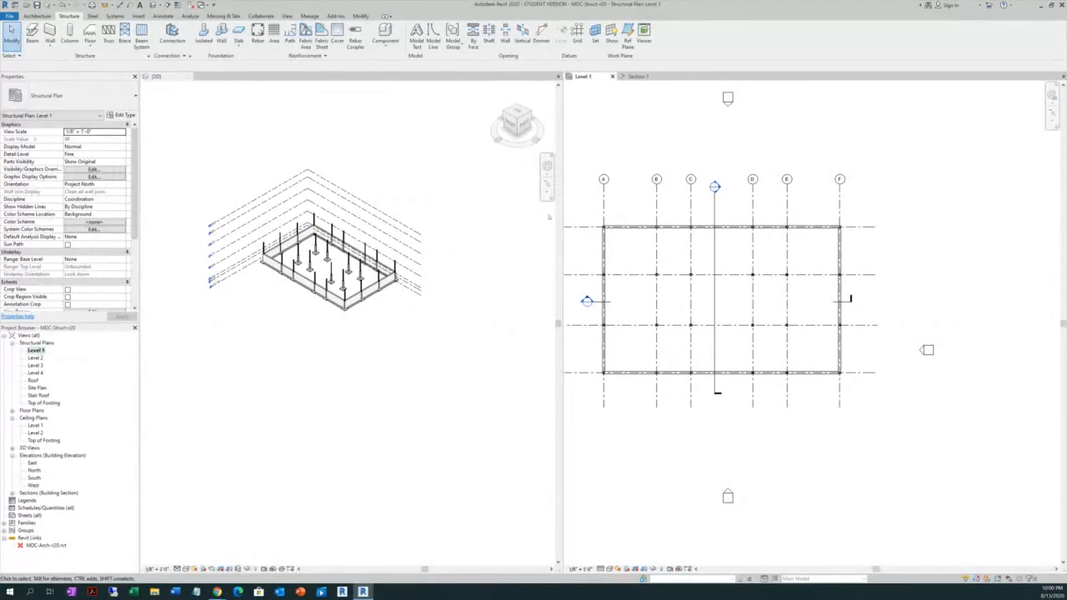
{"action": "left_click", "coordinate": [503, 433]}
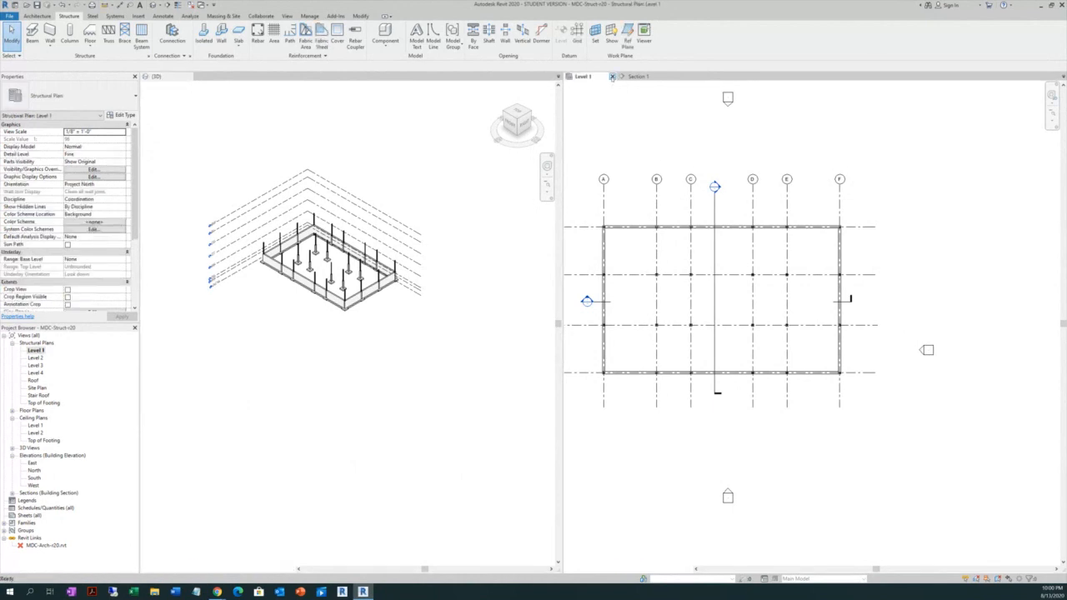
{"action": "left_click", "coordinate": [615, 76]}
{"action": "left_click", "coordinate": [615, 76]}
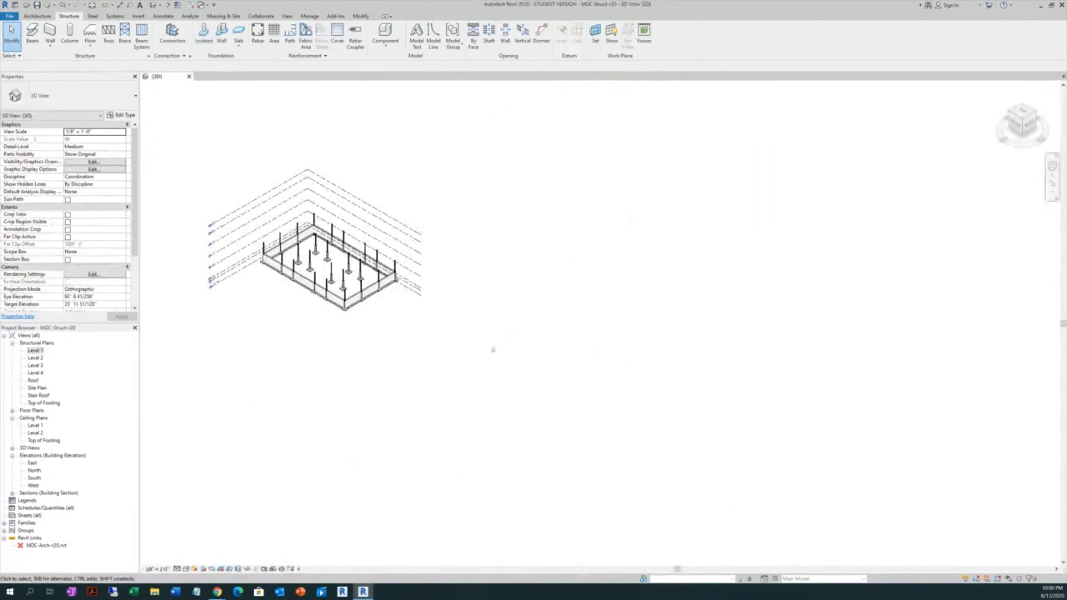
{"action": "double_click", "coordinate": [35, 350]}
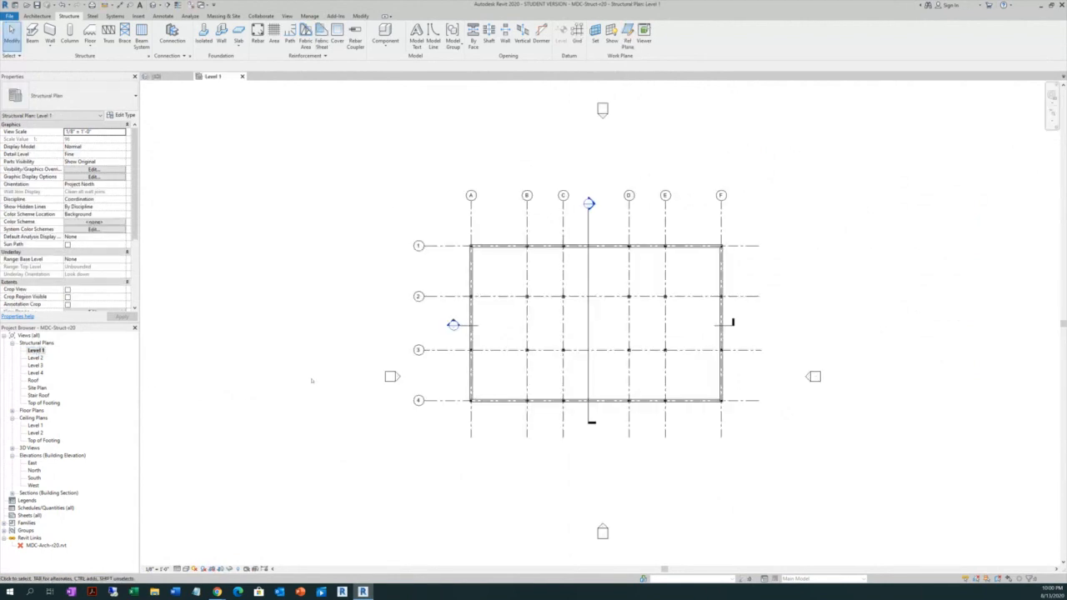
{"action": "scroll", "coordinate": [693, 324], "scroll_direction": "up", "scroll_amount": 4}
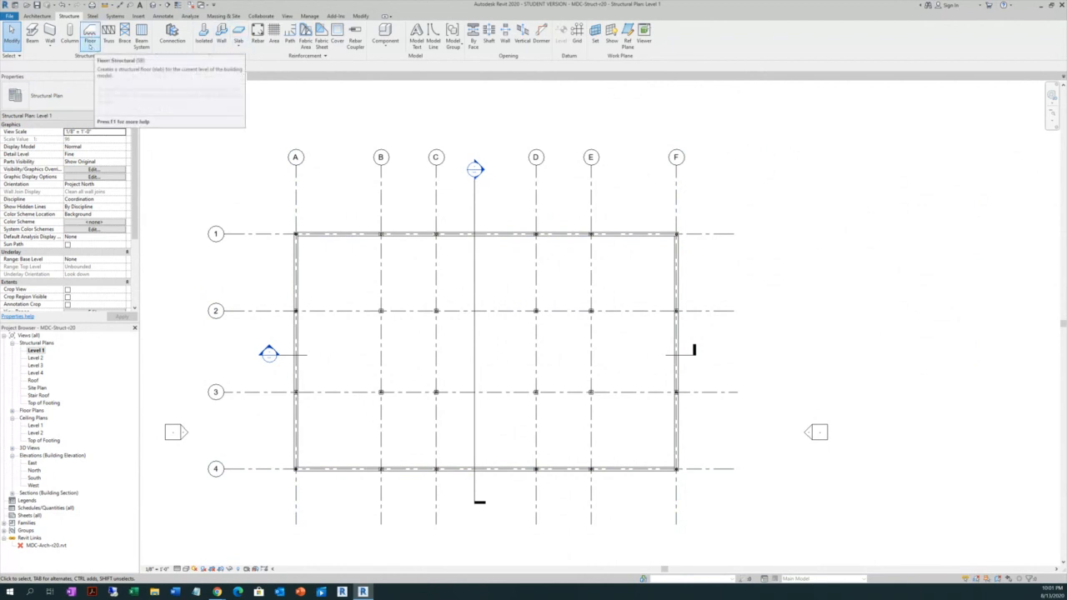
Start a structural floor on Level 1 using the Generic Floor - 400mm type
{"action": "left_click", "coordinate": [90, 47]}
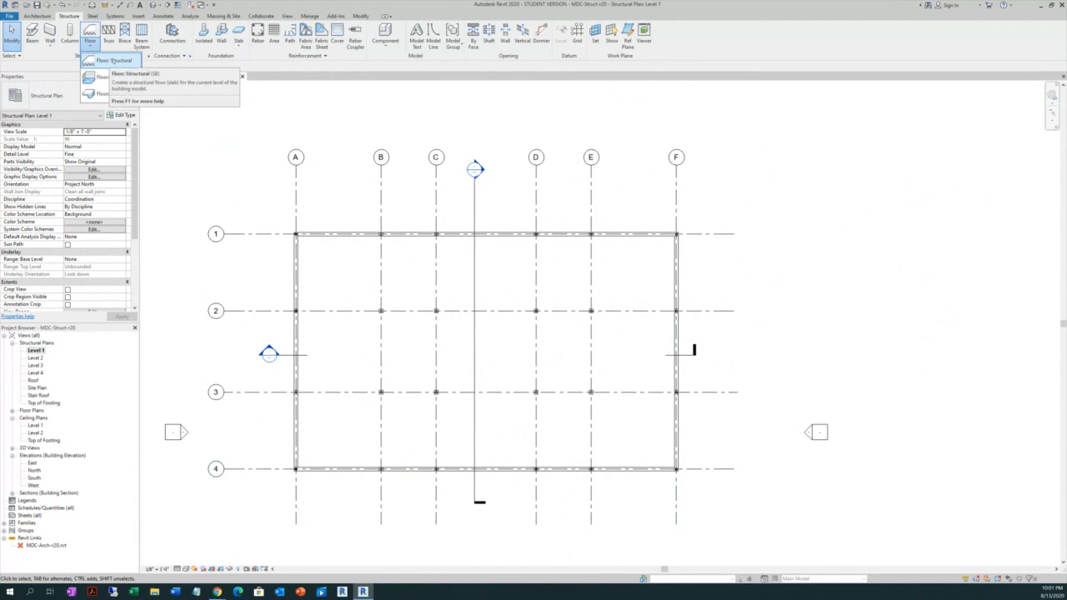
{"action": "left_click", "coordinate": [114, 61]}
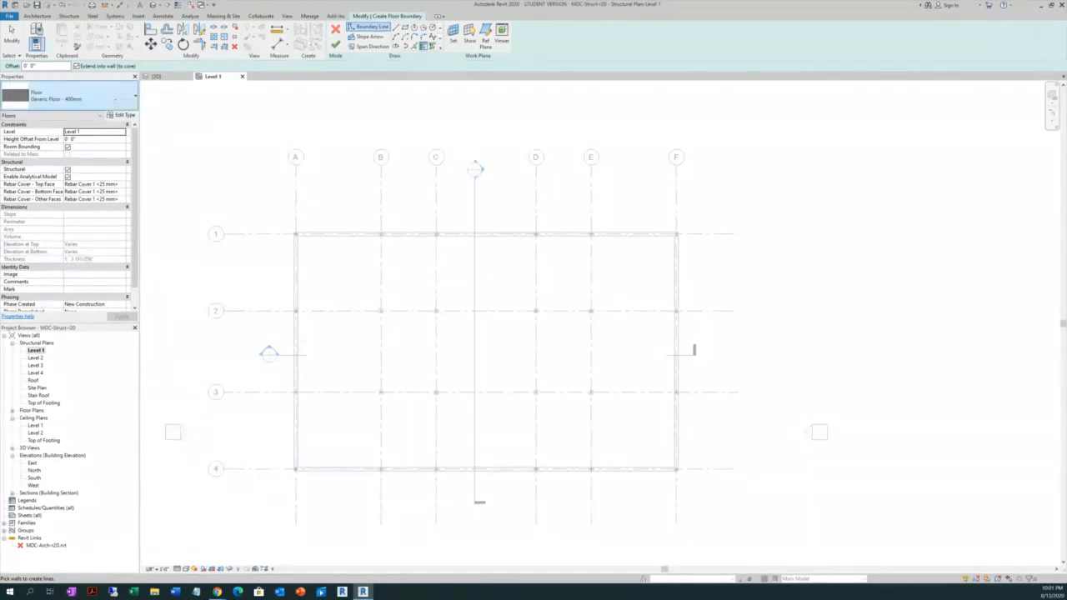
{"action": "left_click", "coordinate": [114, 98]}
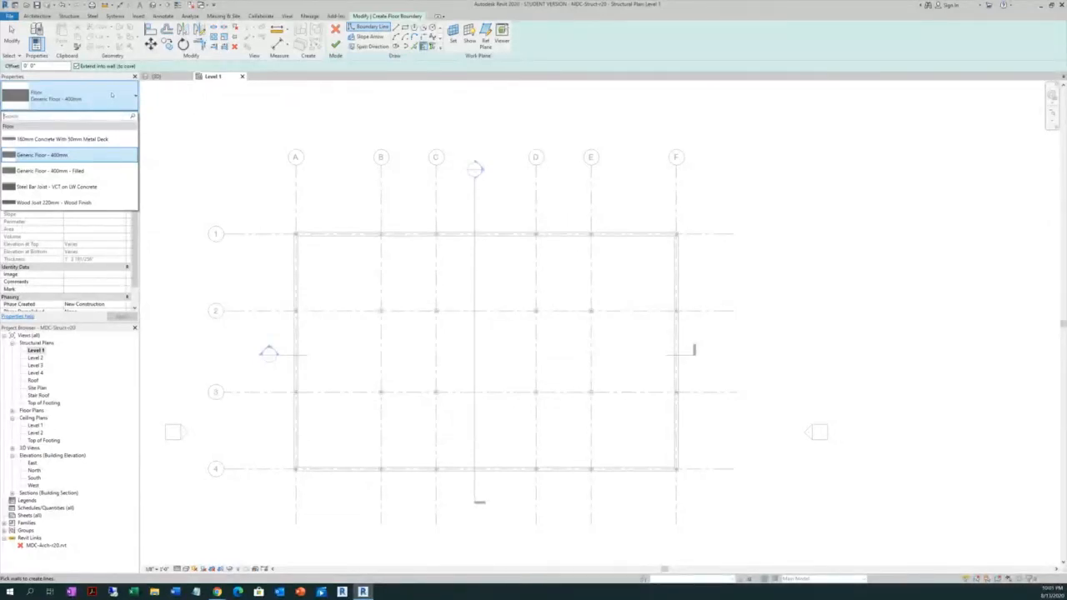
{"action": "left_click", "coordinate": [103, 157]}
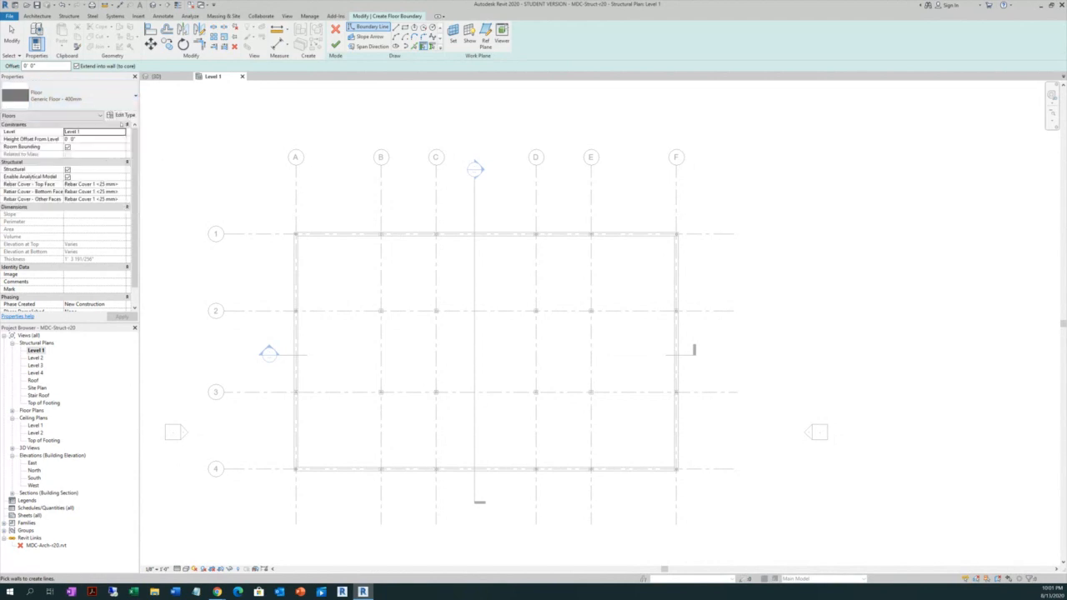
Duplicate the floor type as MDC-4 Conc Slab and open its layer structure for editing
{"action": "left_click", "coordinate": [121, 115]}
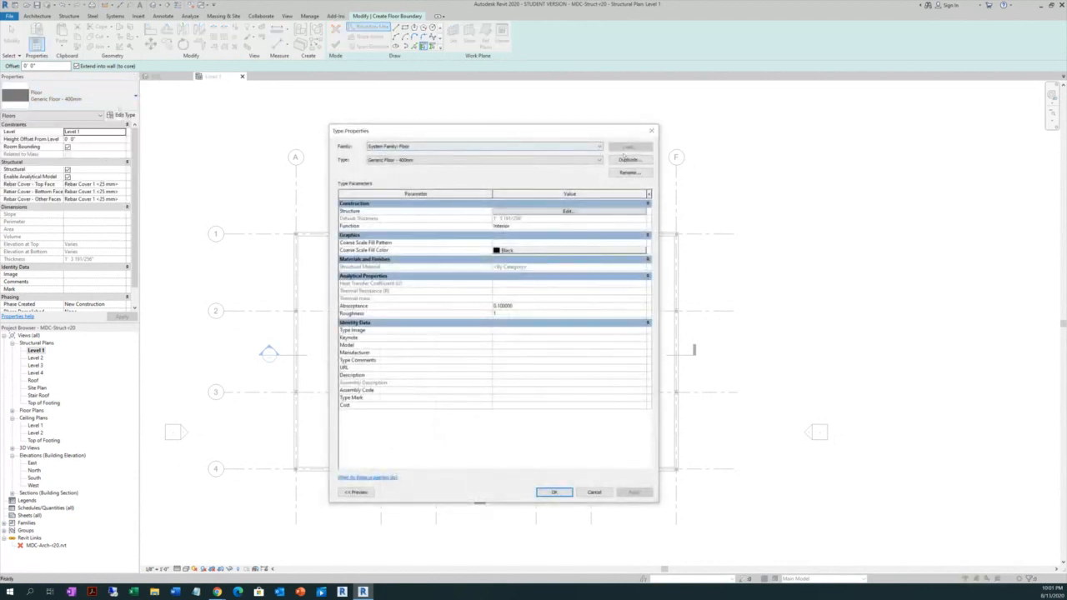
{"action": "left_click", "coordinate": [627, 158]}
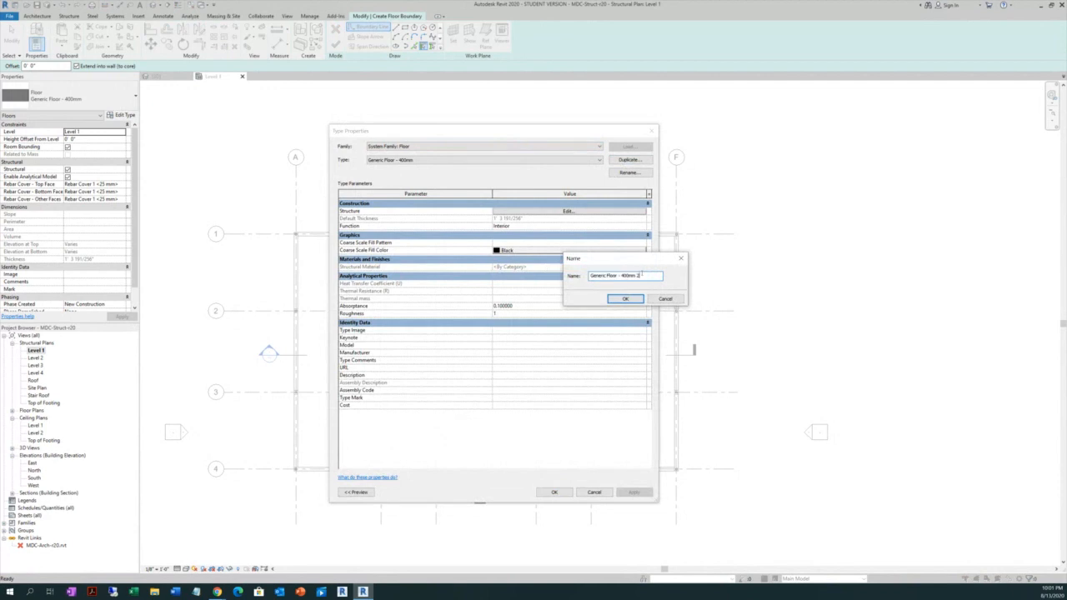
{"action": "key", "text": "BackSpace"}
{"action": "type", "text": "MDC-"}
{"action": "type", "text": " Conc Slab"}
{"action": "left_click", "coordinate": [624, 298]}
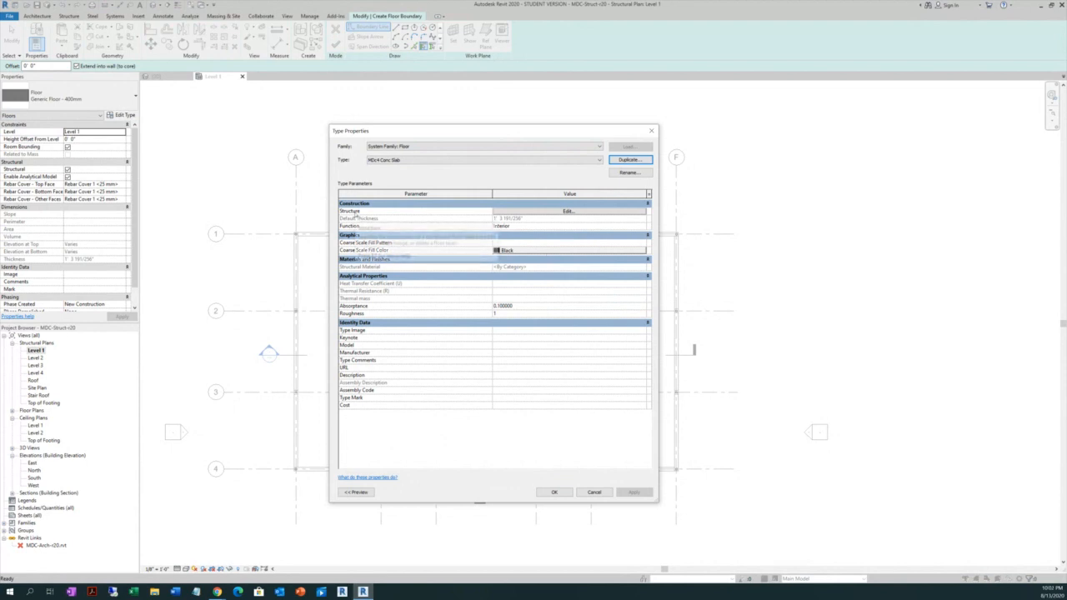
{"action": "left_click", "coordinate": [568, 212]}
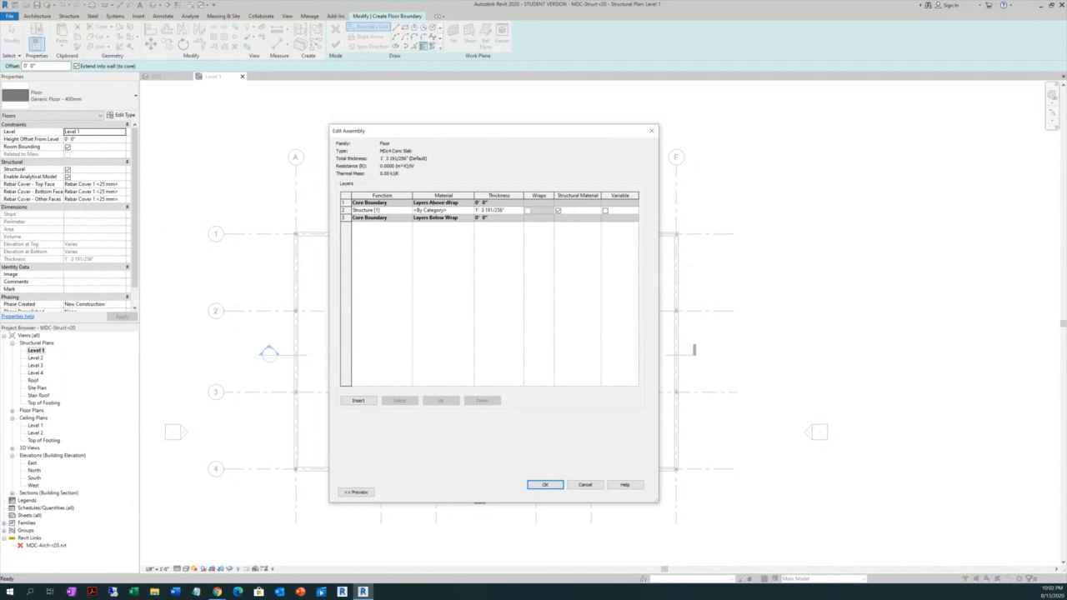
Set the slab type's structure layer to Concrete, Cast-in-Place gray with a thickness of 0' 4" and accept the type properties
{"action": "left_click", "coordinate": [466, 212]}
{"action": "left_click", "coordinate": [471, 211]}
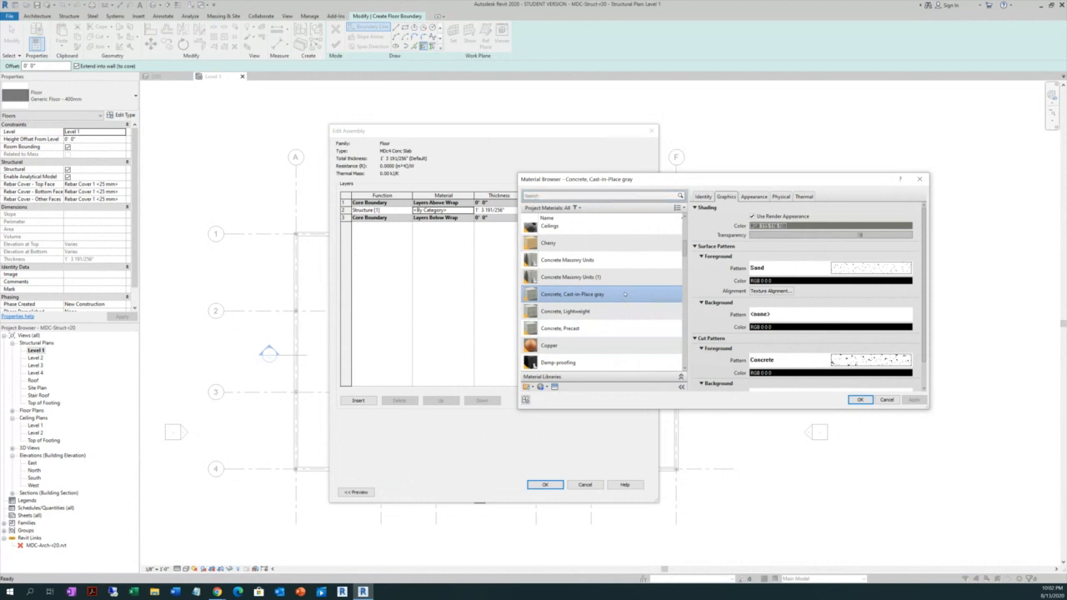
{"action": "left_click", "coordinate": [859, 401]}
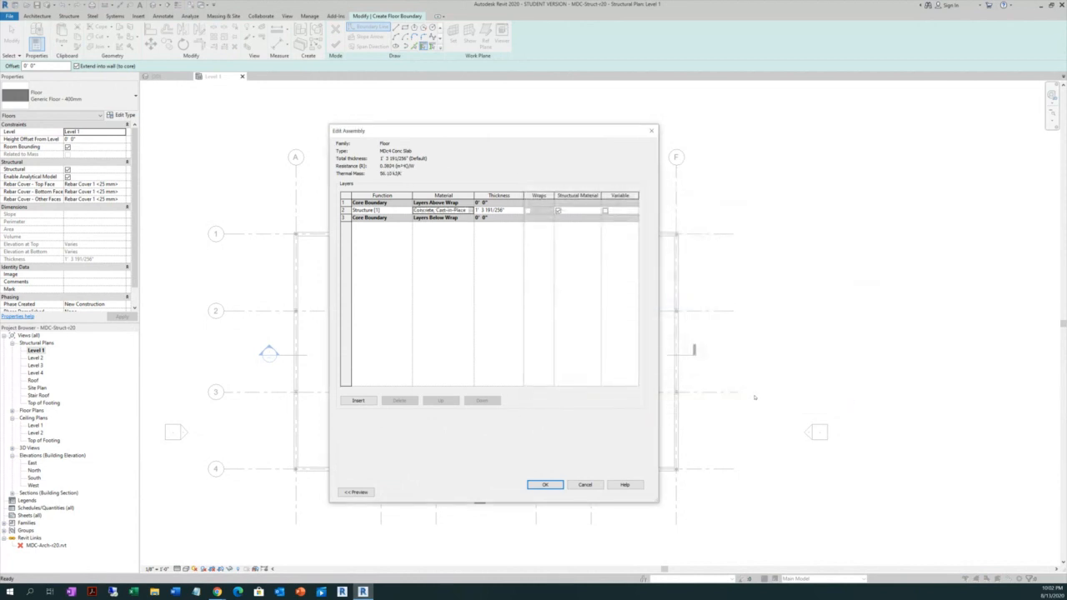
{"action": "left_click", "coordinate": [500, 210]}
{"action": "key", "text": "BackSpace"}
{"action": "type", "text": "1"}
{"action": "type", "text": ".4"}
{"action": "left_click", "coordinate": [544, 485]}
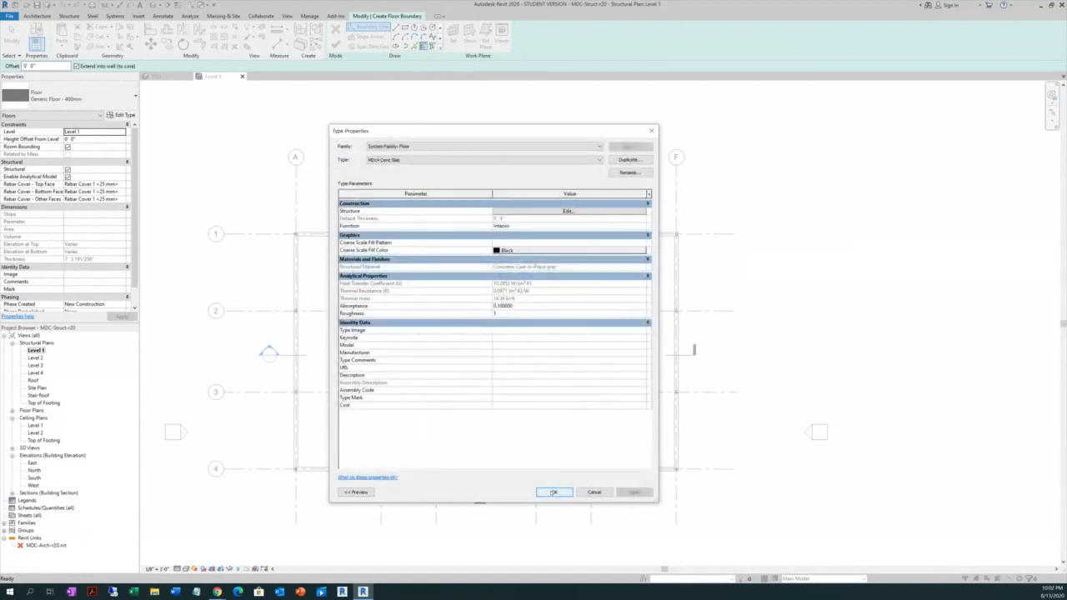
{"action": "left_click", "coordinate": [553, 492]}
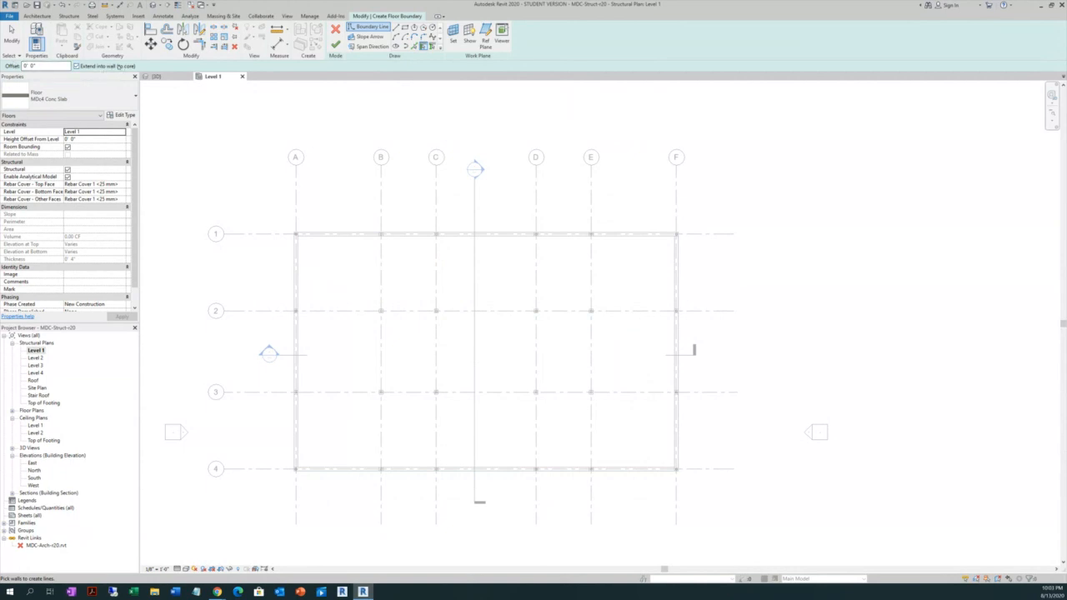
Turn off extending into the wall core and outline the floor boundary along the outer faces of the four foundation walls
{"action": "left_click", "coordinate": [76, 66]}
{"action": "scroll", "coordinate": [357, 361], "scroll_direction": "up", "scroll_amount": 4}
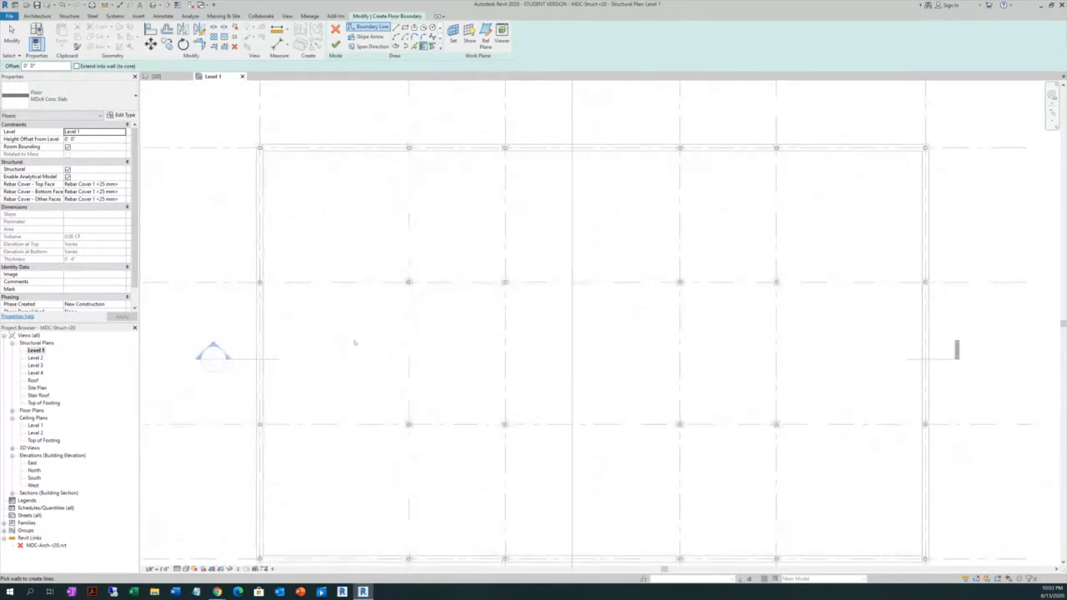
{"action": "scroll", "coordinate": [238, 141], "scroll_direction": "up", "scroll_amount": 3}
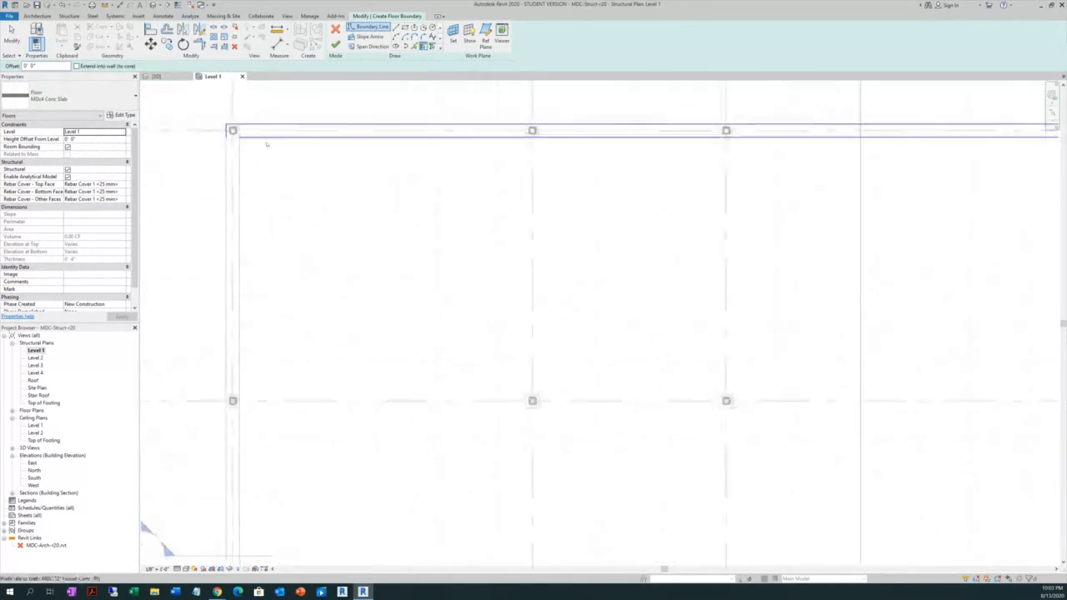
{"action": "left_click", "coordinate": [226, 171]}
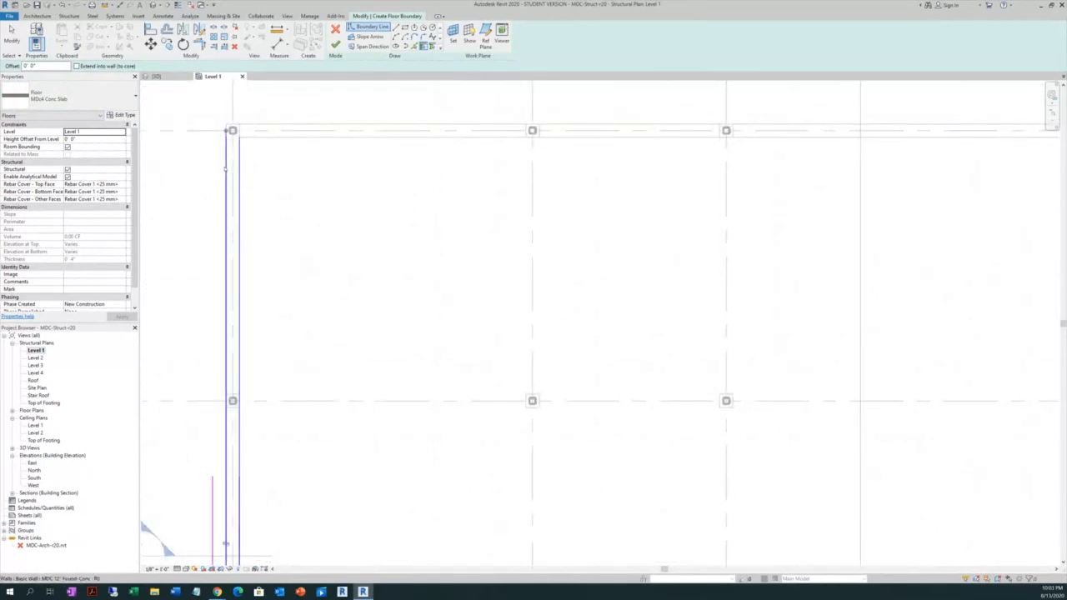
{"action": "scroll", "coordinate": [264, 214], "scroll_direction": "down", "scroll_amount": 4}
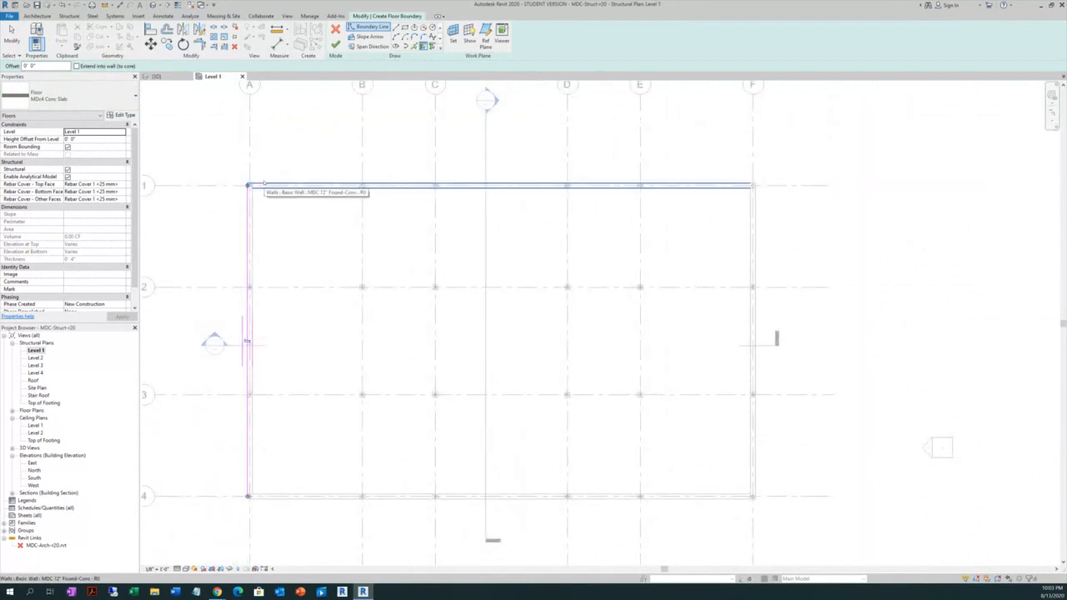
{"action": "left_click", "coordinate": [263, 184]}
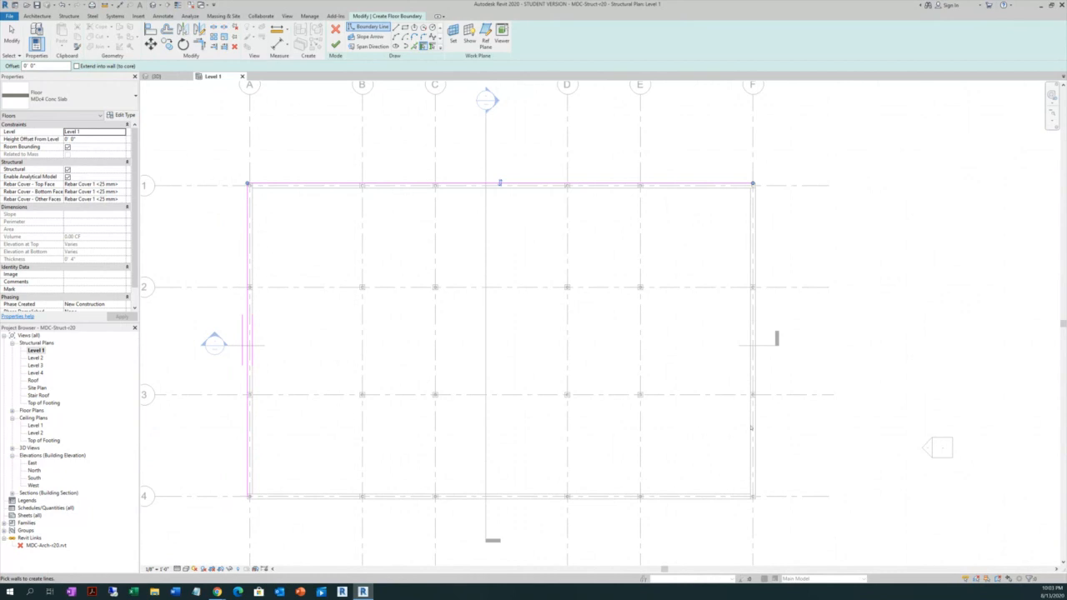
{"action": "left_click", "coordinate": [758, 312]}
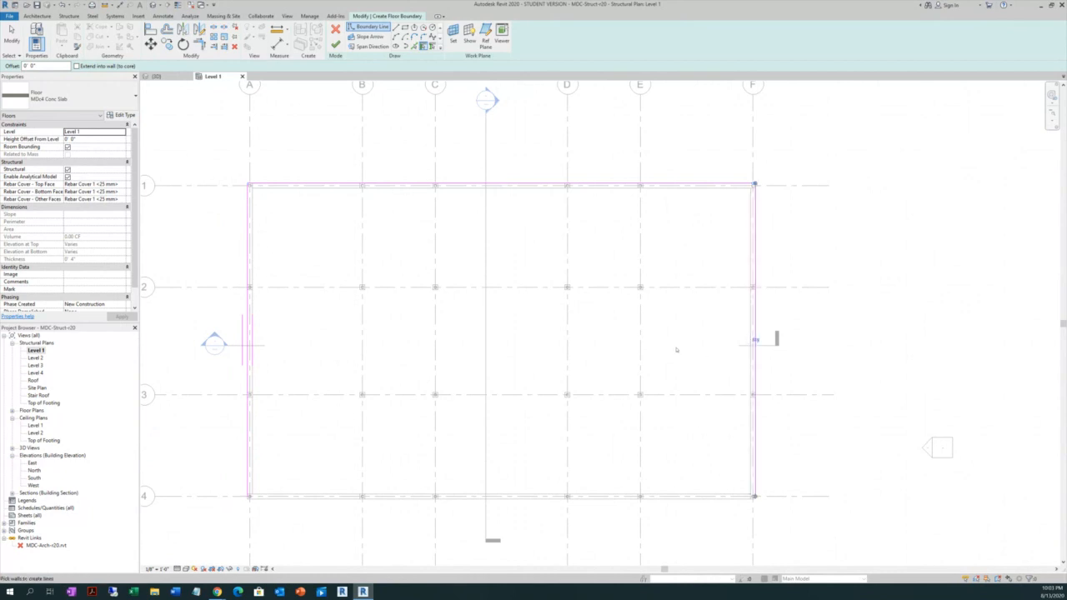
{"action": "left_click", "coordinate": [676, 500]}
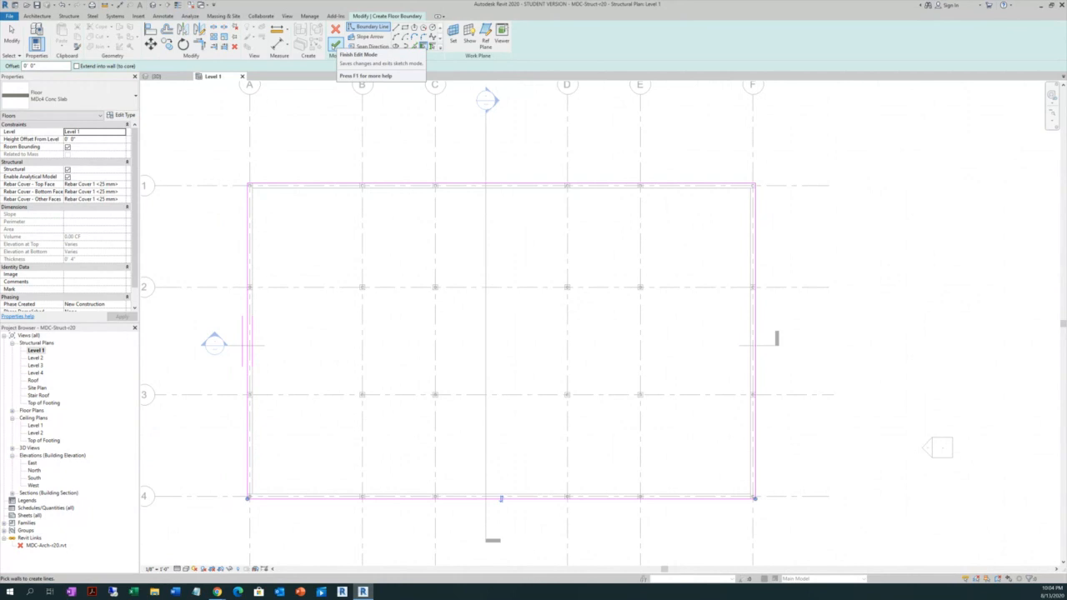
Finish the slab sketch, attach the walls below to the floor's bottom, and deselect the slab
{"action": "left_click", "coordinate": [335, 43]}
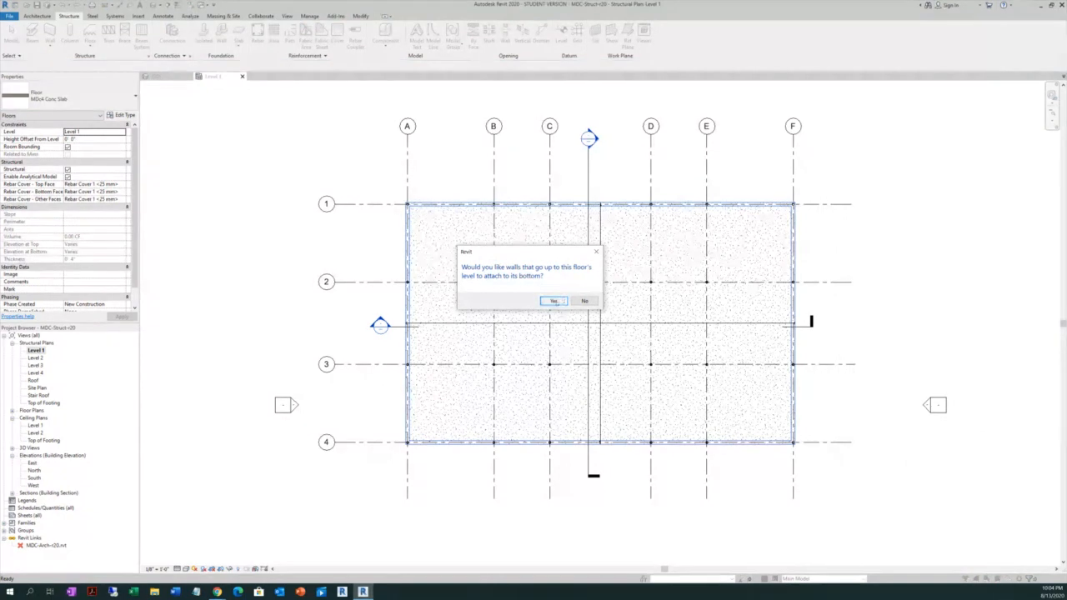
{"action": "left_click", "coordinate": [554, 300]}
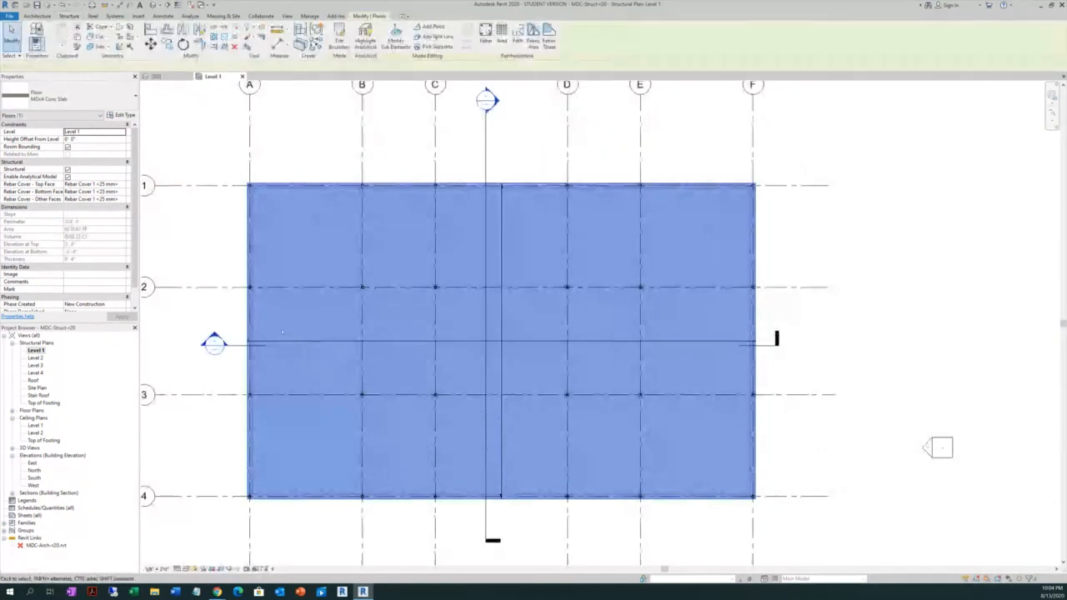
{"action": "left_click", "coordinate": [200, 212]}
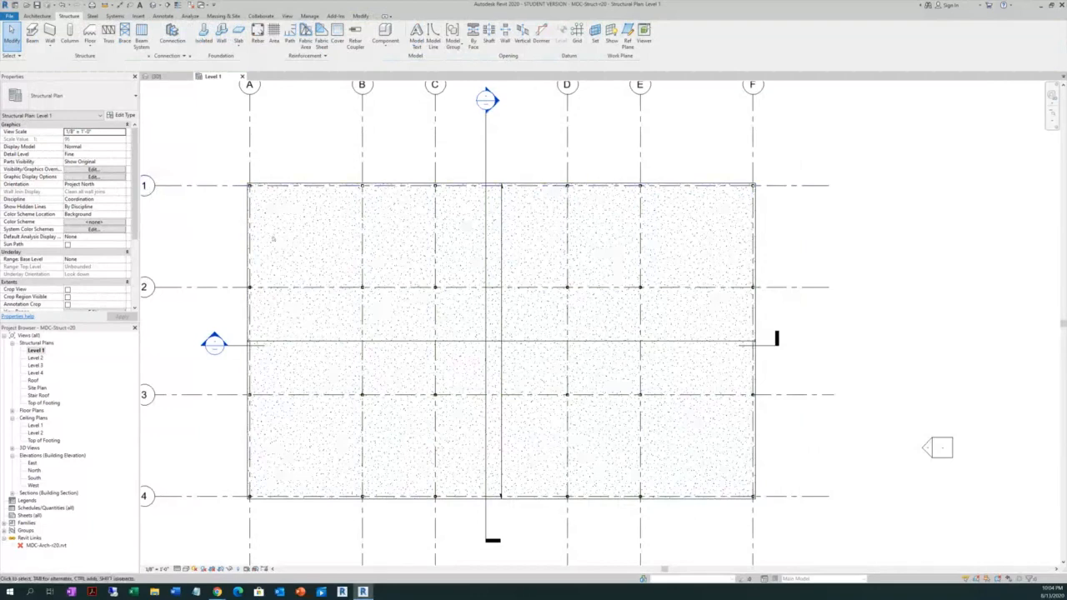
Open the Concrete, Cast-in-Place gray material from the layer structure of the Level 1 slab
{"action": "scroll", "coordinate": [250, 196], "scroll_direction": "up", "scroll_amount": 2}
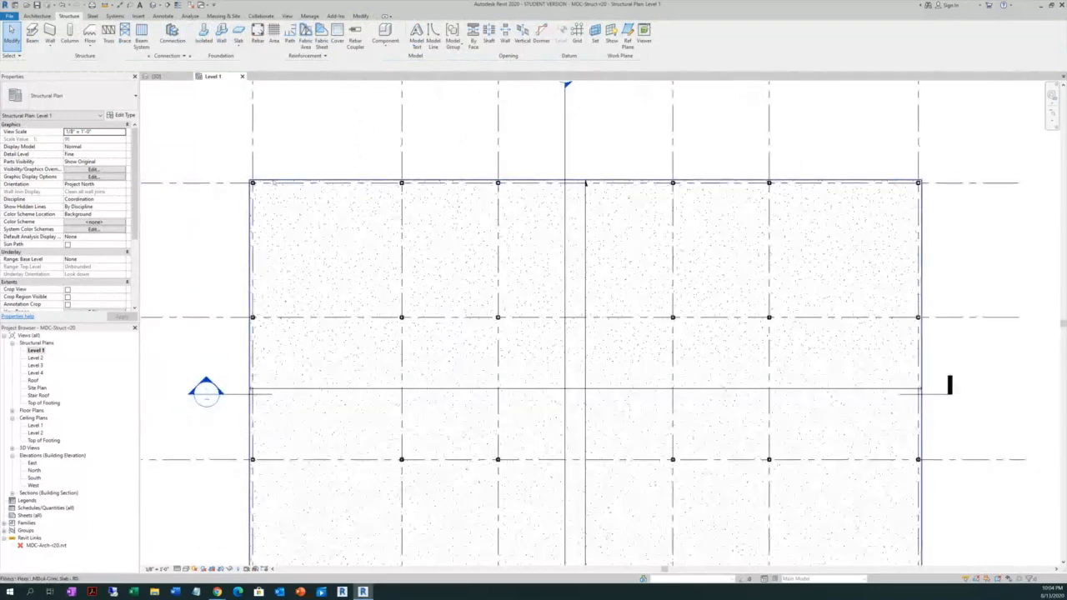
{"action": "left_click", "coordinate": [268, 182]}
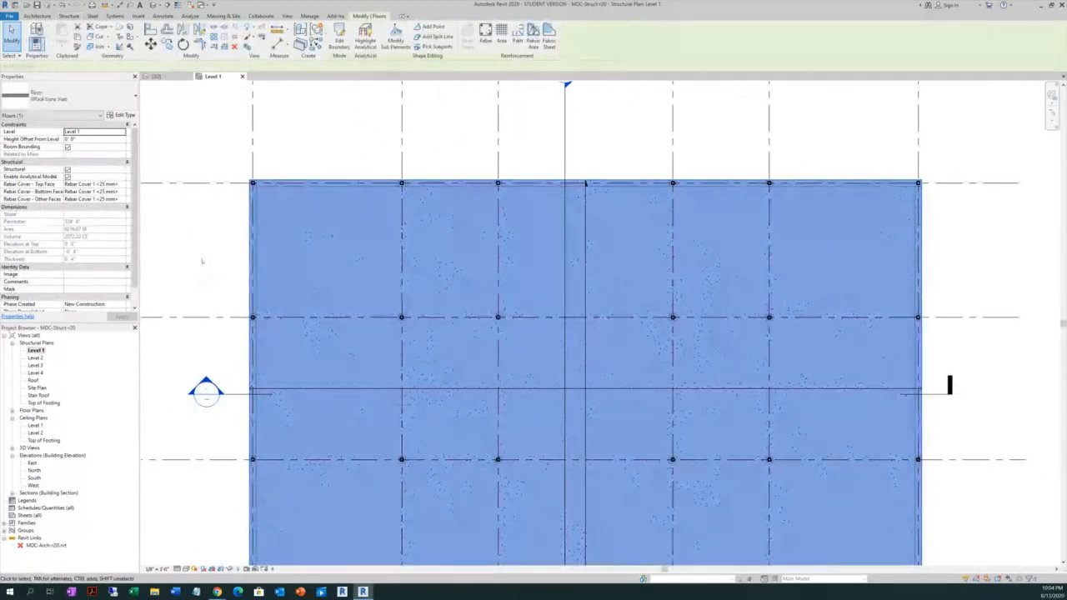
{"action": "left_click", "coordinate": [123, 115]}
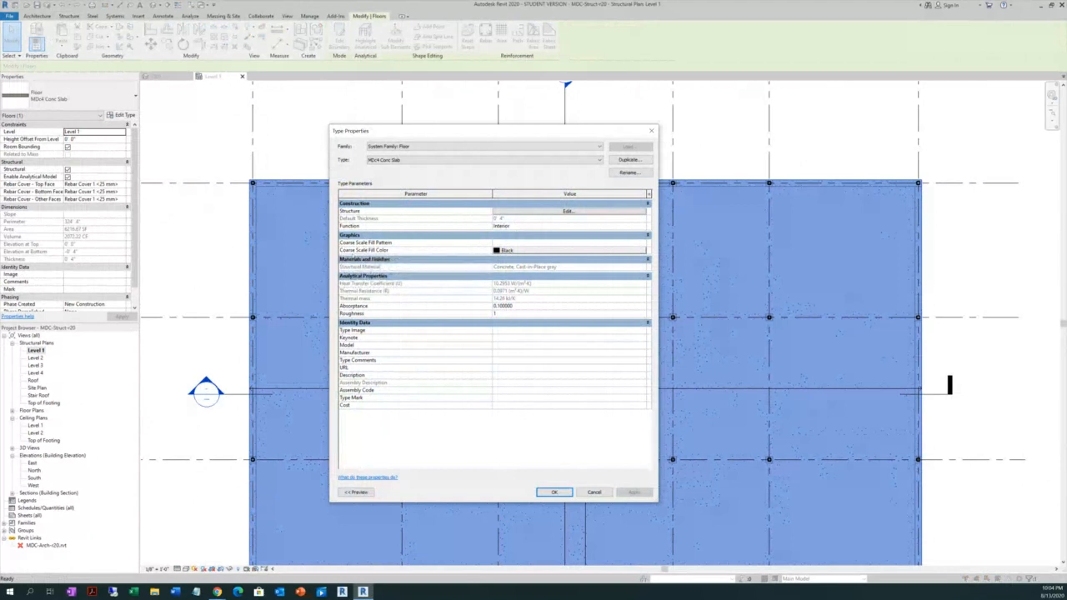
{"action": "left_click", "coordinate": [566, 211]}
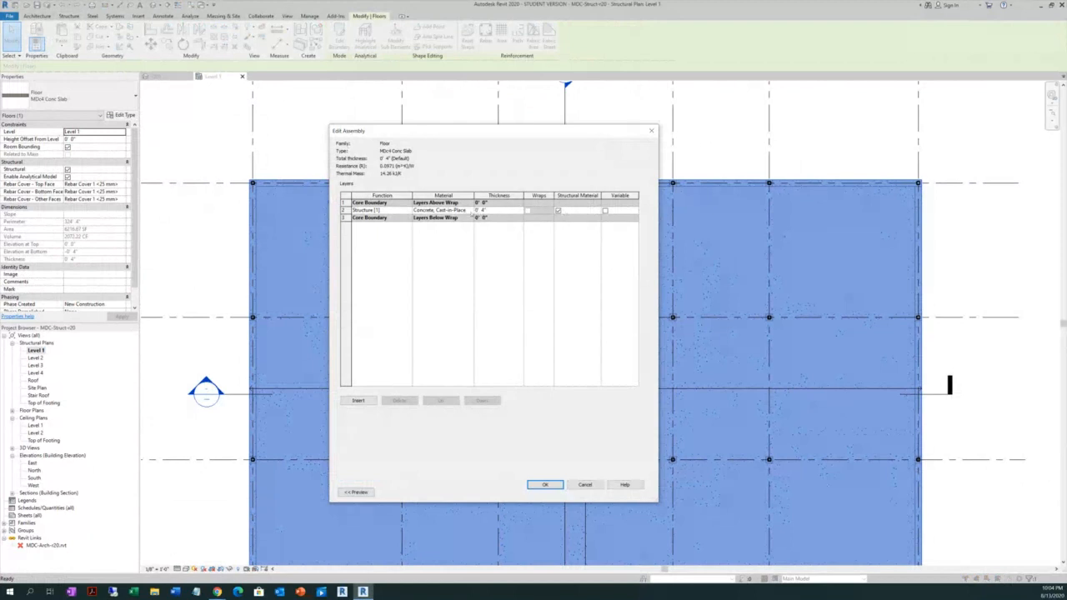
{"action": "left_click", "coordinate": [442, 210]}
{"action": "left_click", "coordinate": [471, 210]}
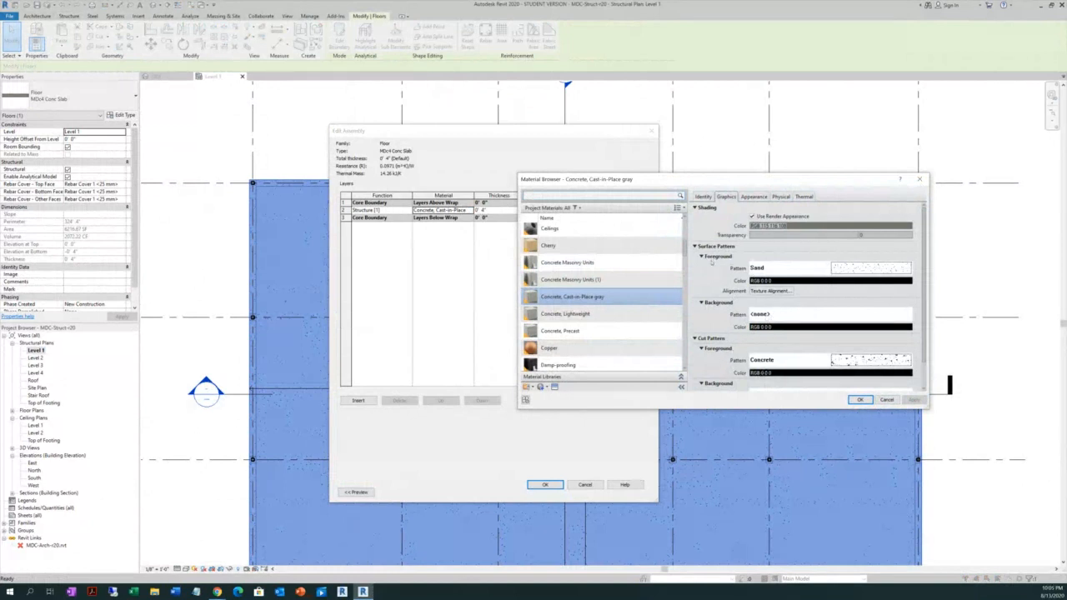
Change the material's surface foreground pattern color to light gray (about RGB 218 218 218), accept the type changes, and deselect the slab
{"action": "left_click", "coordinate": [769, 282]}
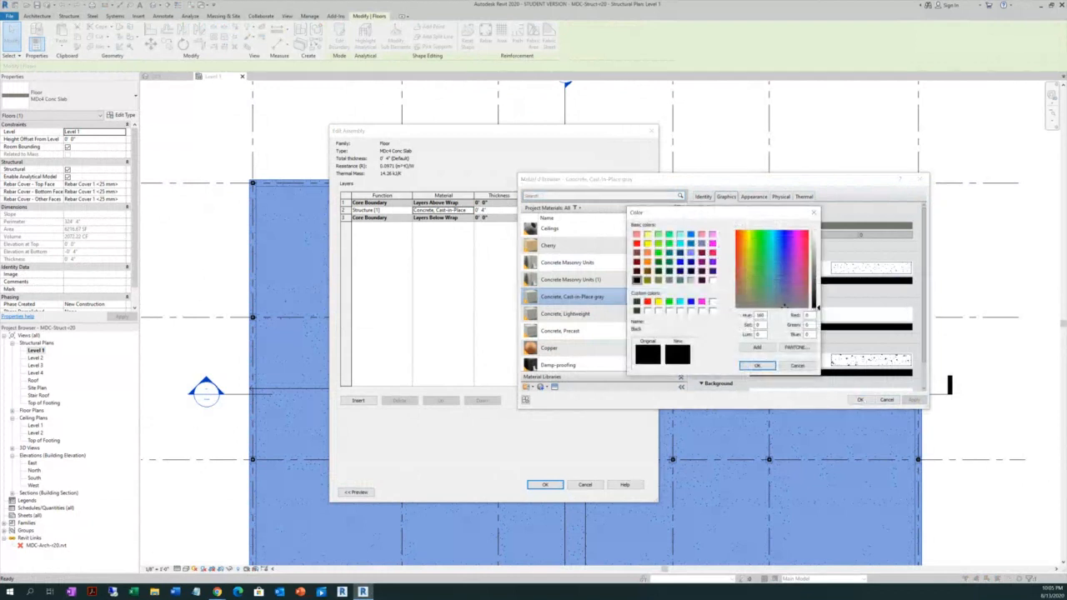
{"action": "left_click_drag", "start_coordinate": [817, 307], "coordinate": [817, 241]}
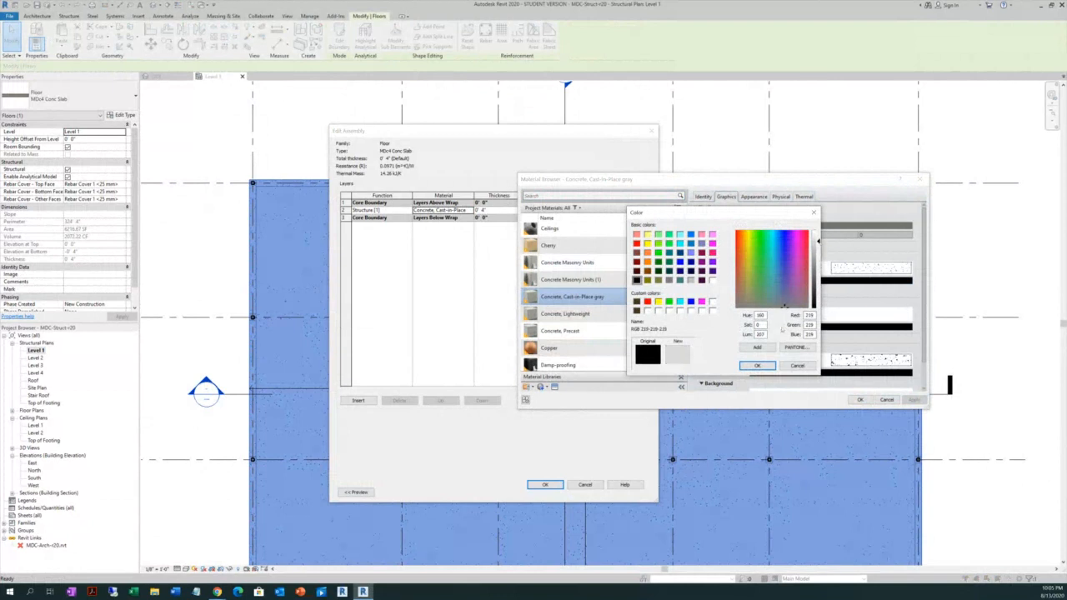
{"action": "left_click", "coordinate": [757, 365]}
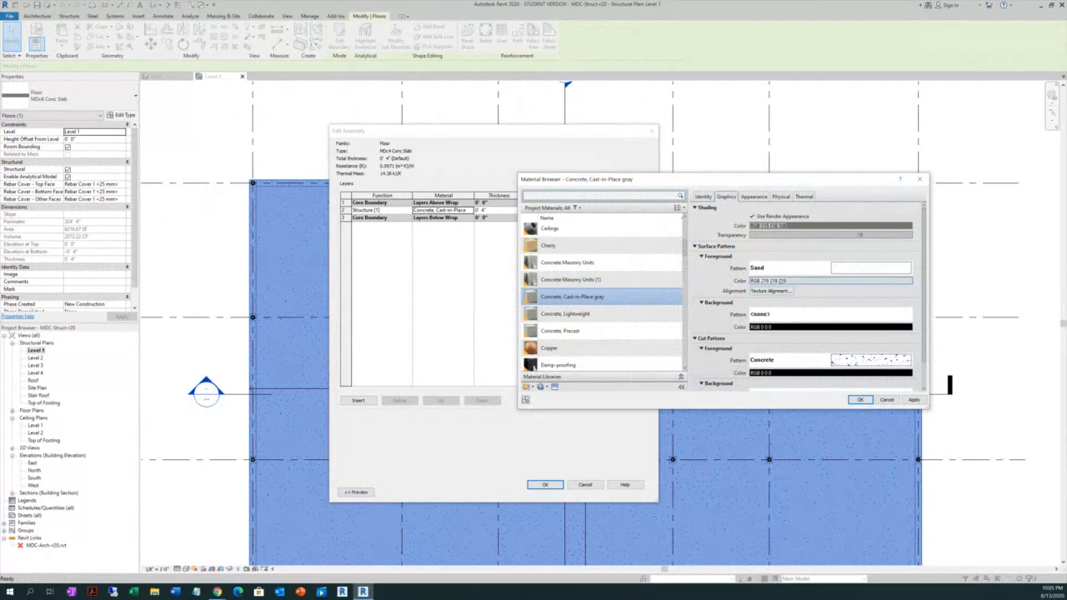
{"action": "left_click", "coordinate": [790, 281]}
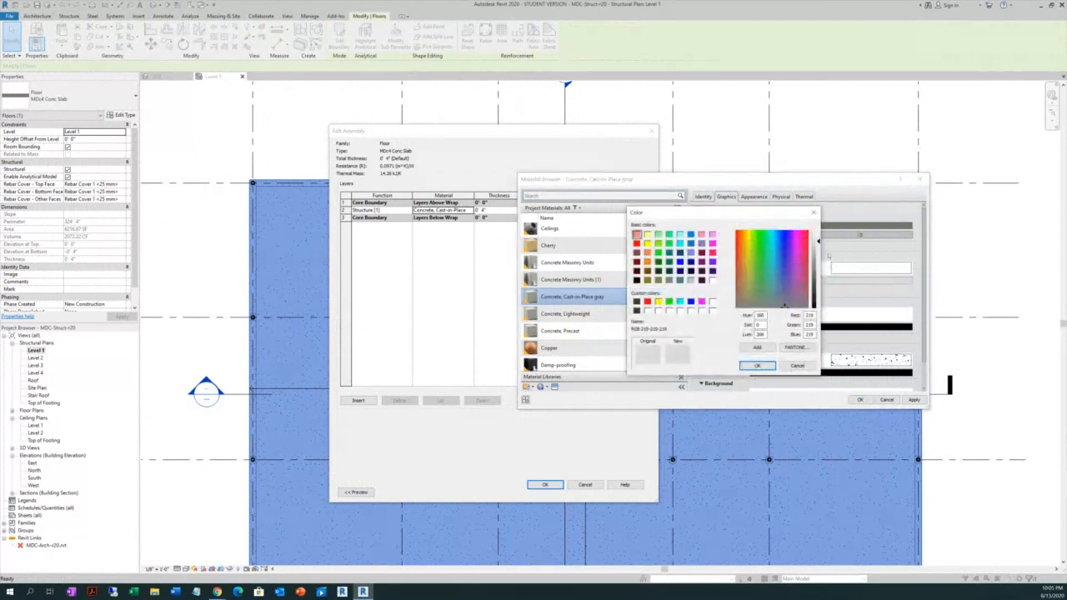
{"action": "left_click", "coordinate": [757, 365]}
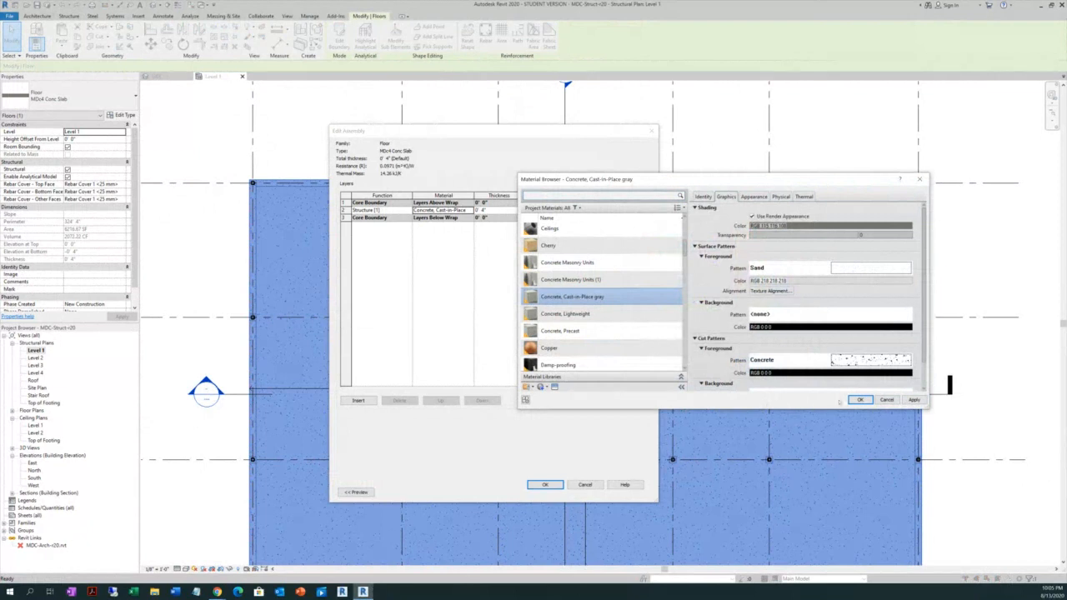
{"action": "left_click", "coordinate": [859, 400]}
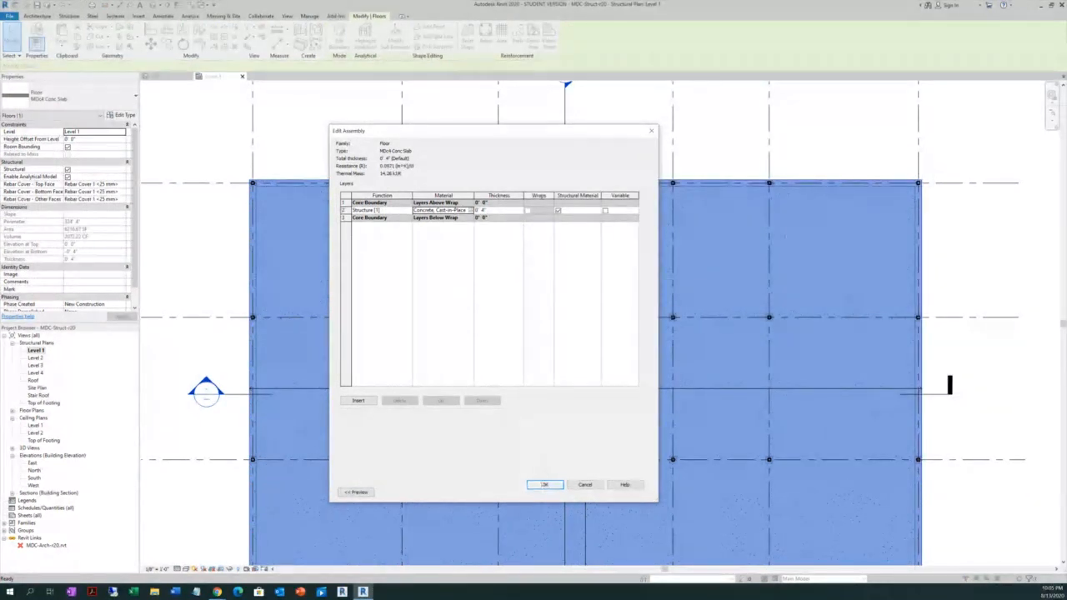
{"action": "left_click", "coordinate": [542, 485]}
{"action": "left_click", "coordinate": [550, 491]}
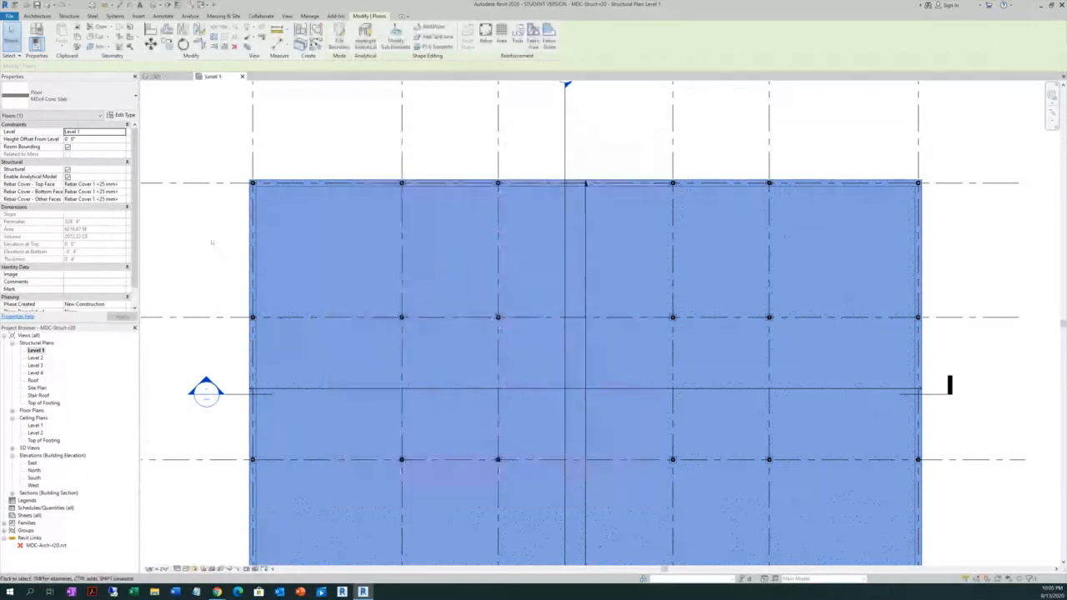
{"action": "key", "text": "Escape"}
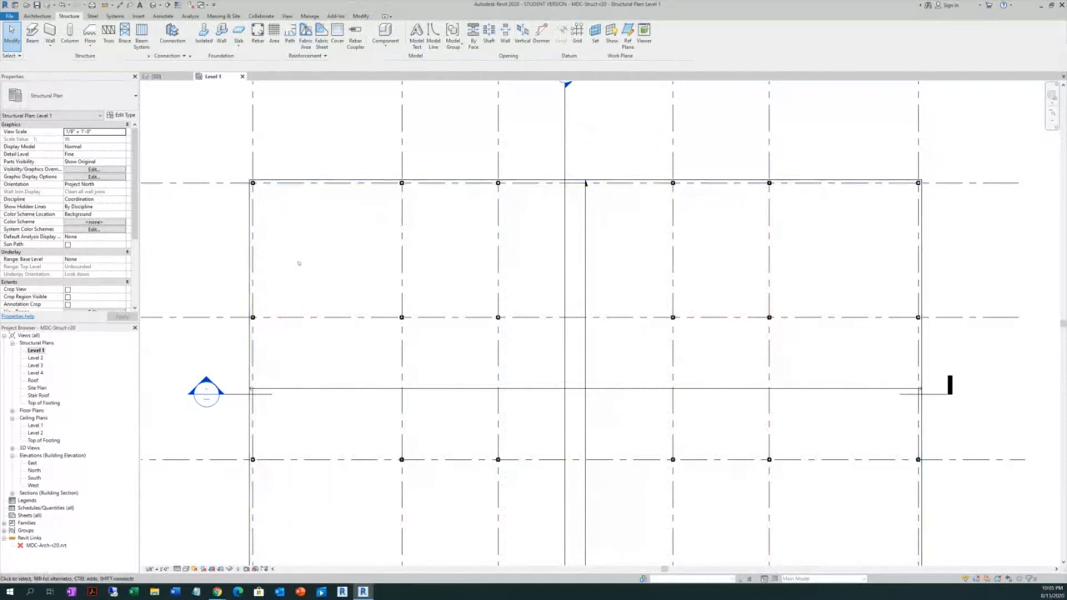
Open Section 1 from the Level 1 plan and examine where the slab meets the foundation wall at grid A
{"action": "scroll", "coordinate": [297, 261], "scroll_direction": "down", "scroll_amount": 2}
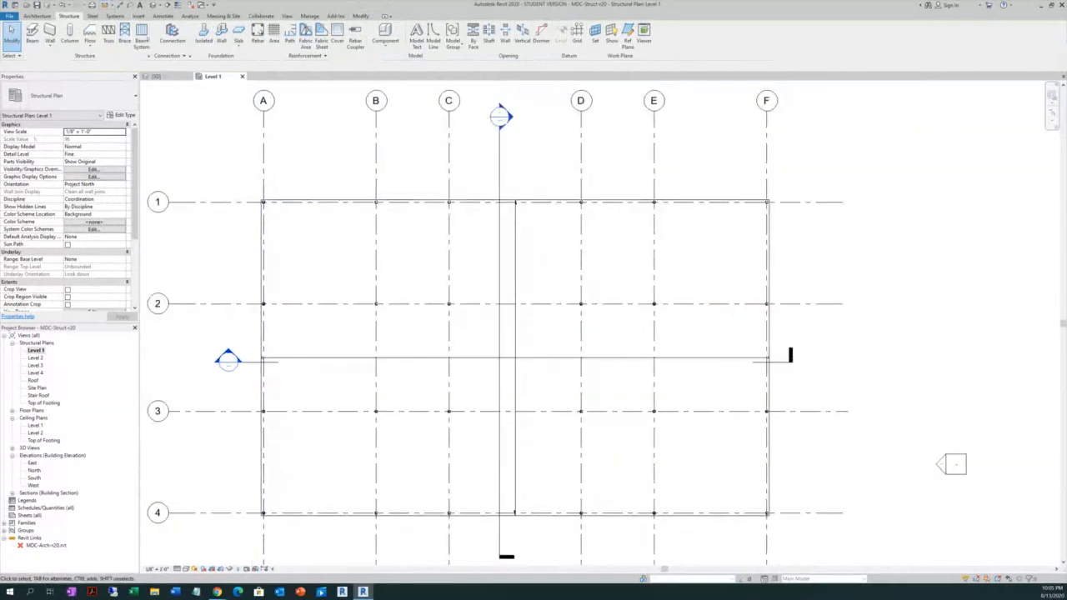
{"action": "double_click", "coordinate": [228, 360]}
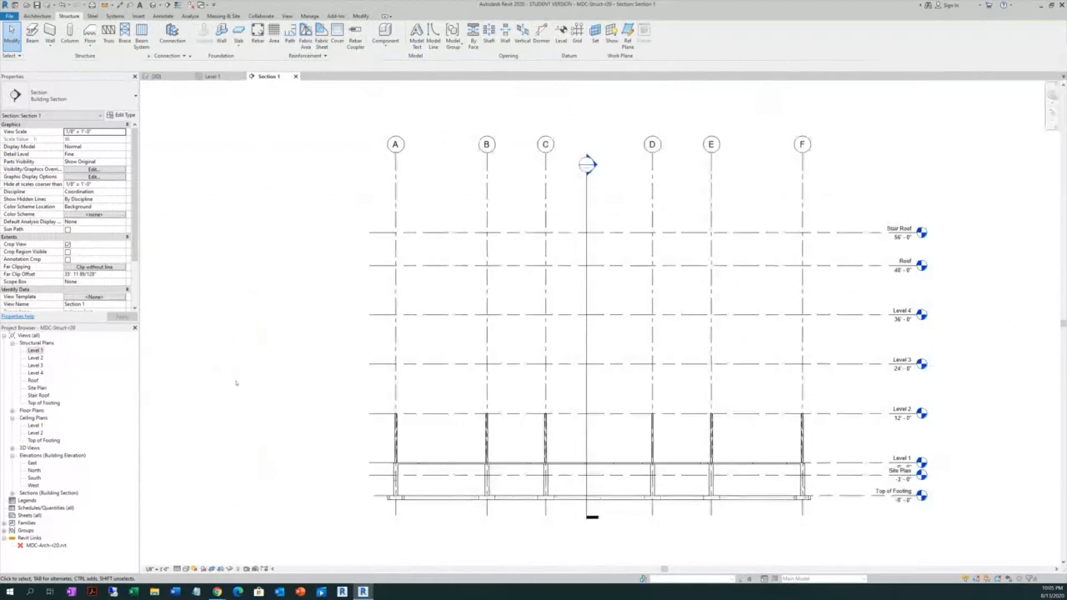
{"action": "scroll", "coordinate": [421, 524], "scroll_direction": "up", "scroll_amount": 2}
{"action": "scroll", "coordinate": [396, 481], "scroll_direction": "up", "scroll_amount": 2}
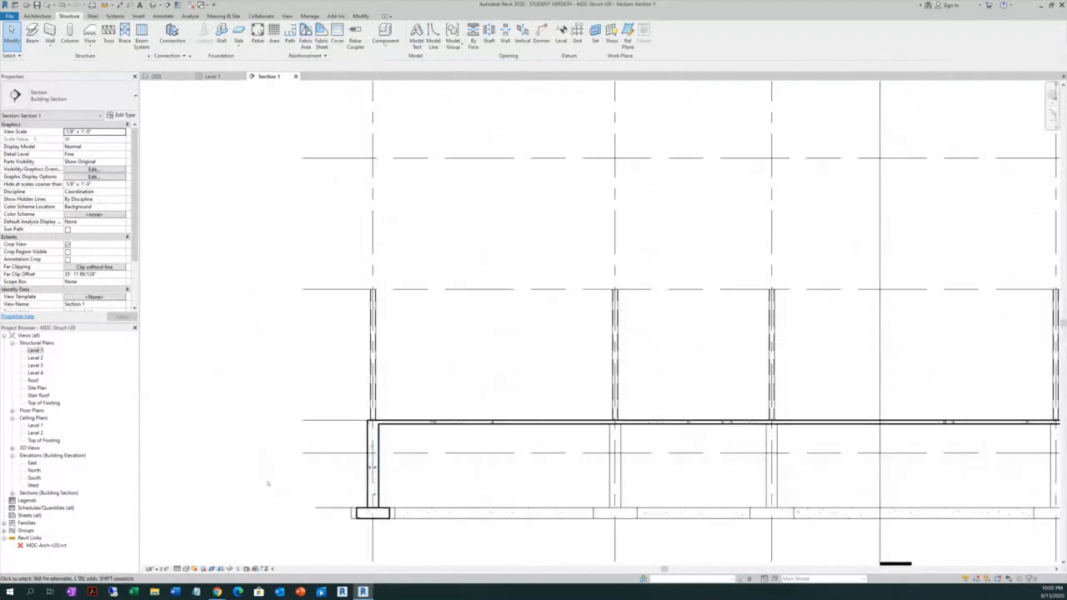
{"action": "scroll", "coordinate": [421, 536], "scroll_direction": "up", "scroll_amount": 3}
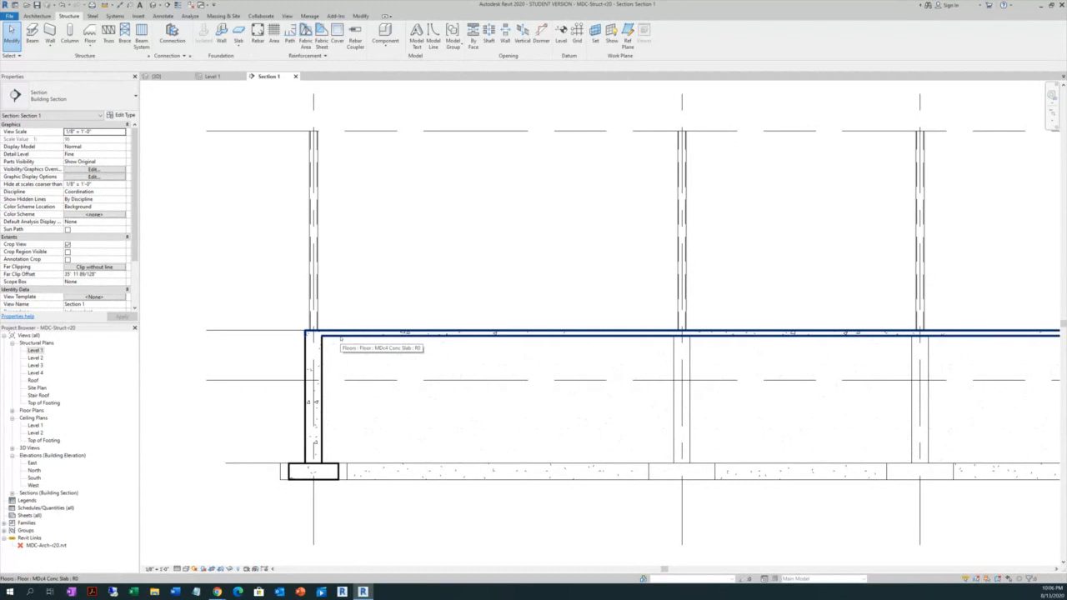
Select the slab in the section and duplicate its floor type as MDC-4Conc Slab
{"action": "left_click", "coordinate": [346, 334]}
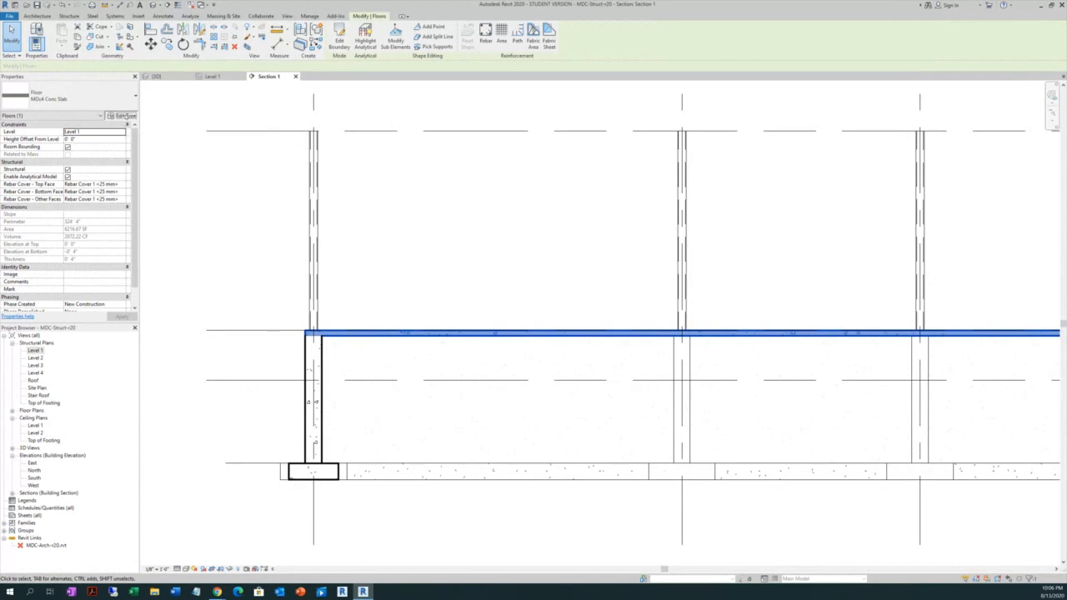
{"action": "left_click", "coordinate": [121, 114]}
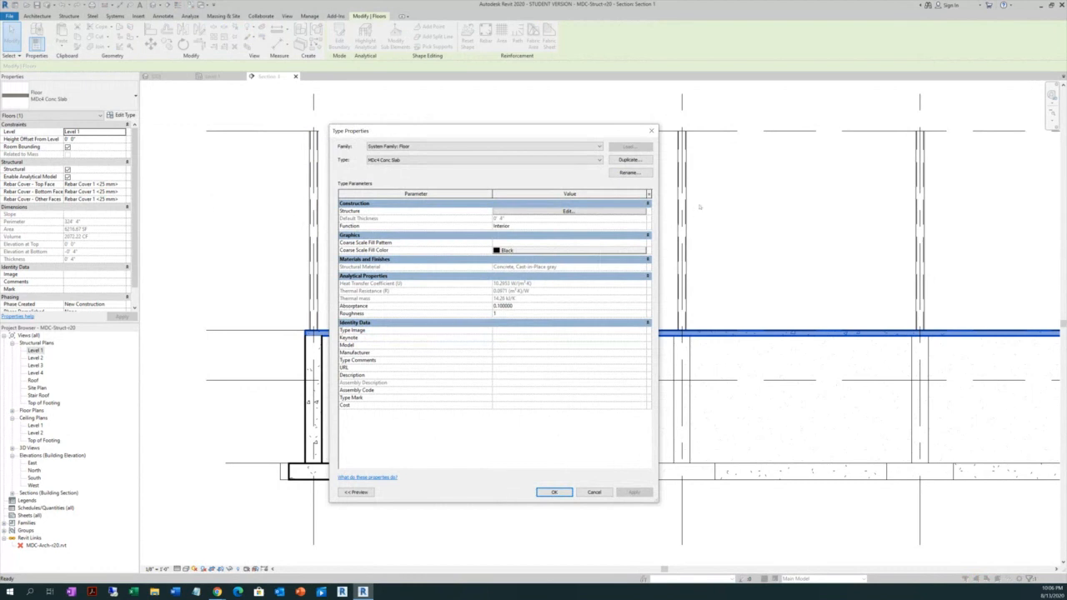
{"action": "left_click", "coordinate": [629, 159]}
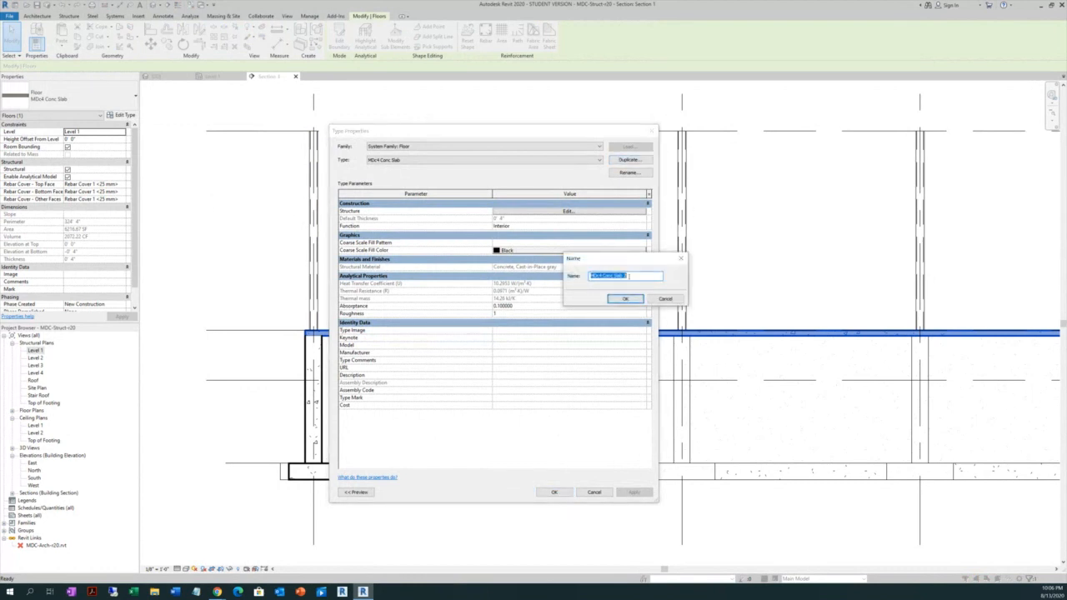
{"action": "left_click", "coordinate": [629, 275]}
{"action": "key", "text": "BackSpace"}
{"action": "key", "text": "BackSpace"}
{"action": "type", "text": "1"}
{"action": "left_click", "coordinate": [627, 298]}
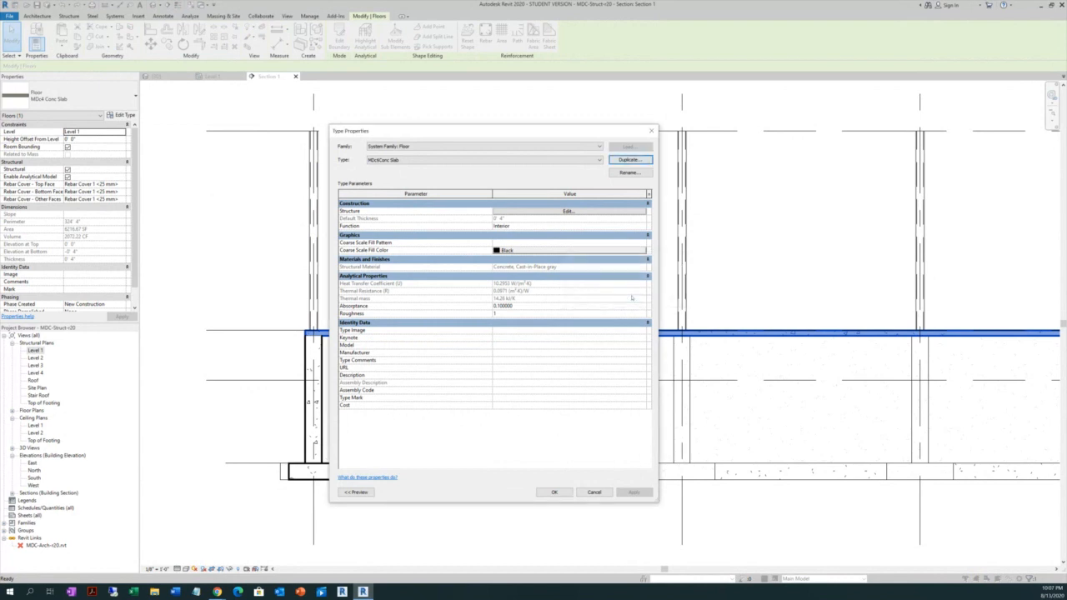
Set the structure layer thickness of the duplicated slab type to 6", accept the type changes, and deselect the slab
{"action": "left_click", "coordinate": [567, 211]}
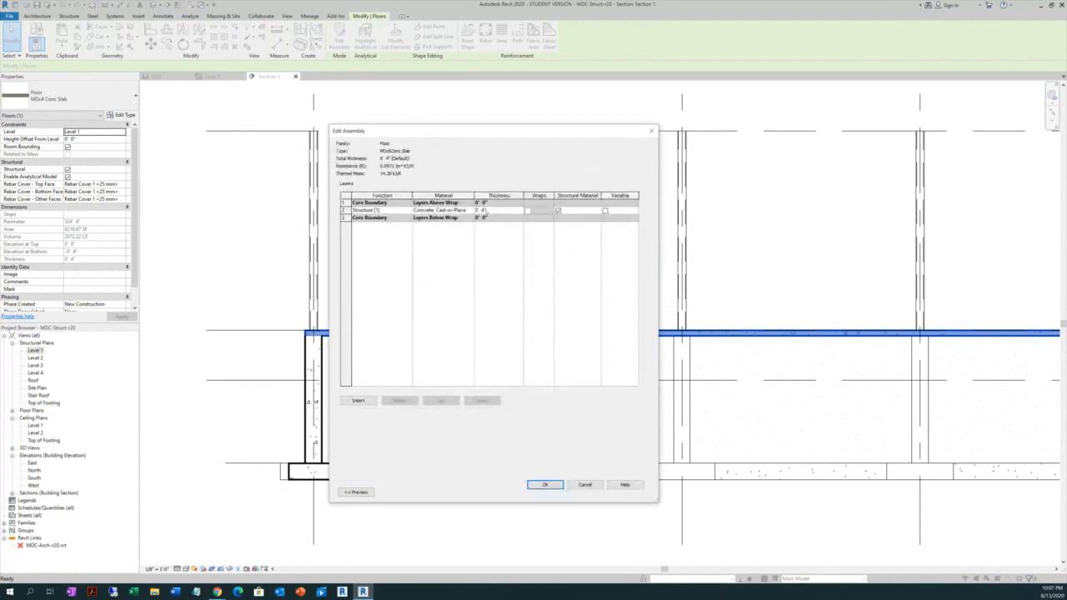
{"action": "left_click", "coordinate": [483, 210]}
{"action": "left_click", "coordinate": [483, 210]}
{"action": "type", "text": "6"}
{"action": "left_click", "coordinate": [545, 484]}
{"action": "left_click", "coordinate": [554, 492]}
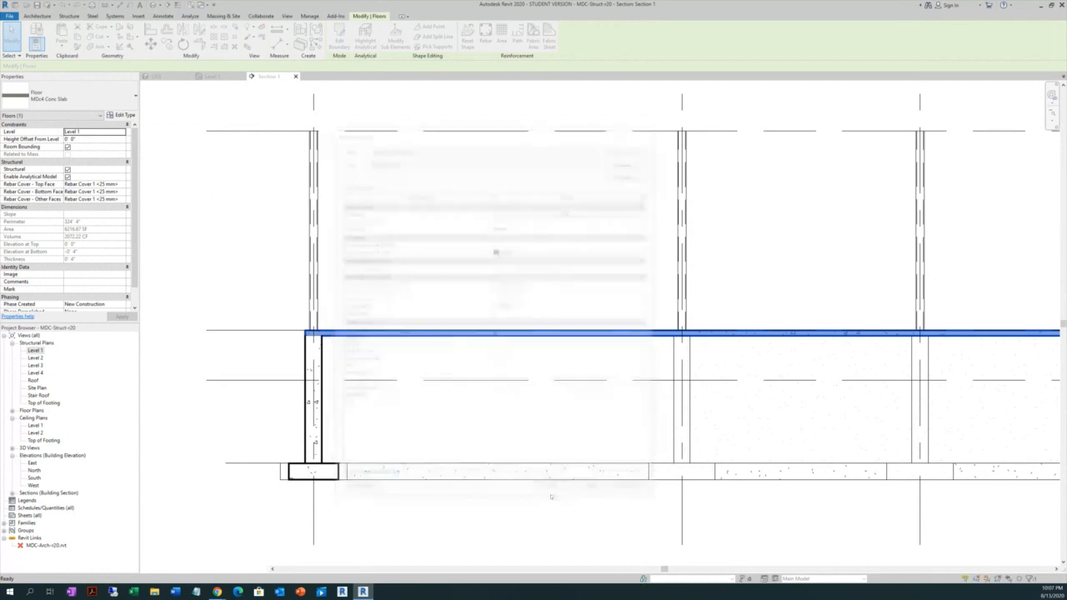
{"action": "left_click", "coordinate": [430, 368]}
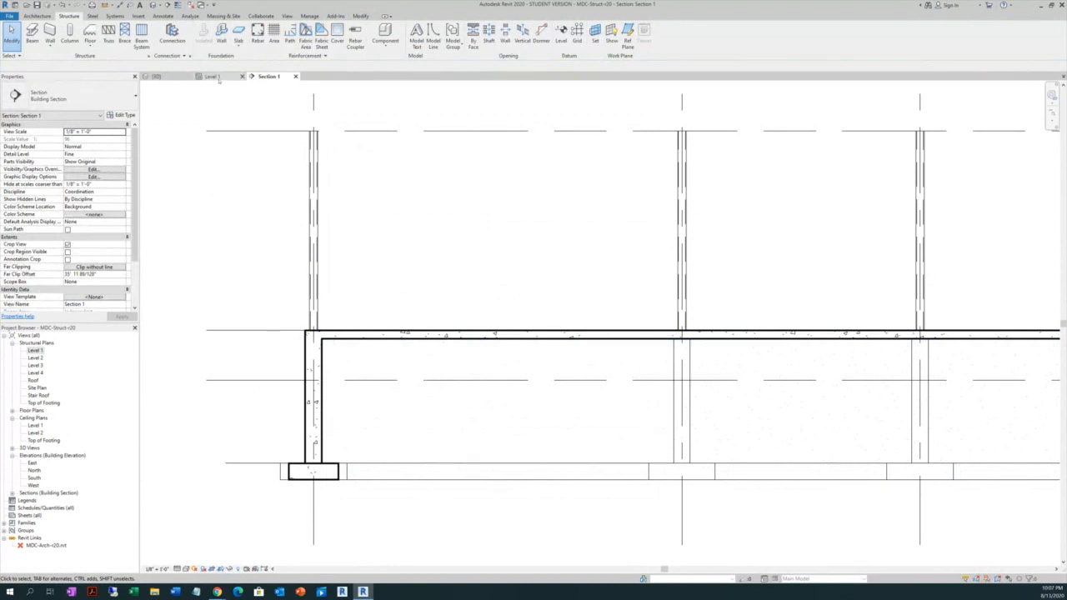
Start a floor slab edge in the Level 1 plan and examine the properties of its default type
{"action": "left_click", "coordinate": [213, 76]}
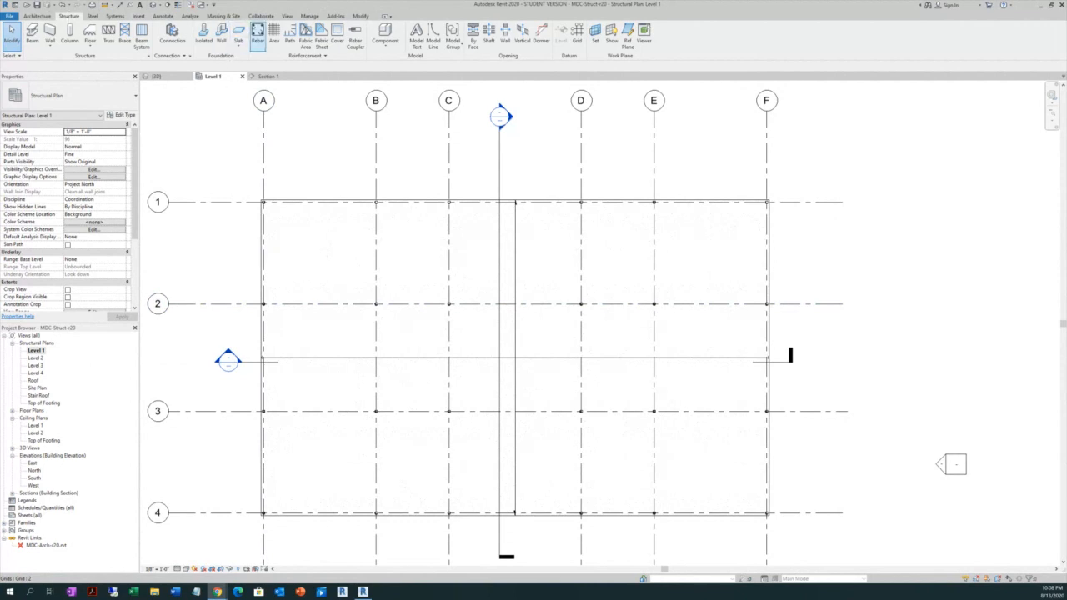
{"action": "left_click", "coordinate": [240, 47]}
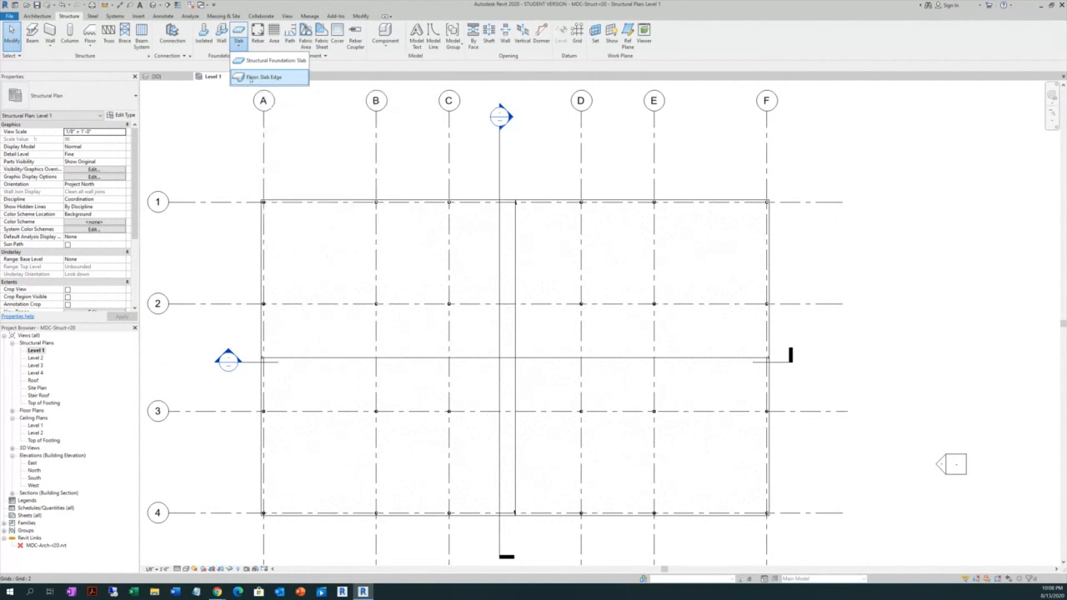
{"action": "left_click", "coordinate": [249, 78]}
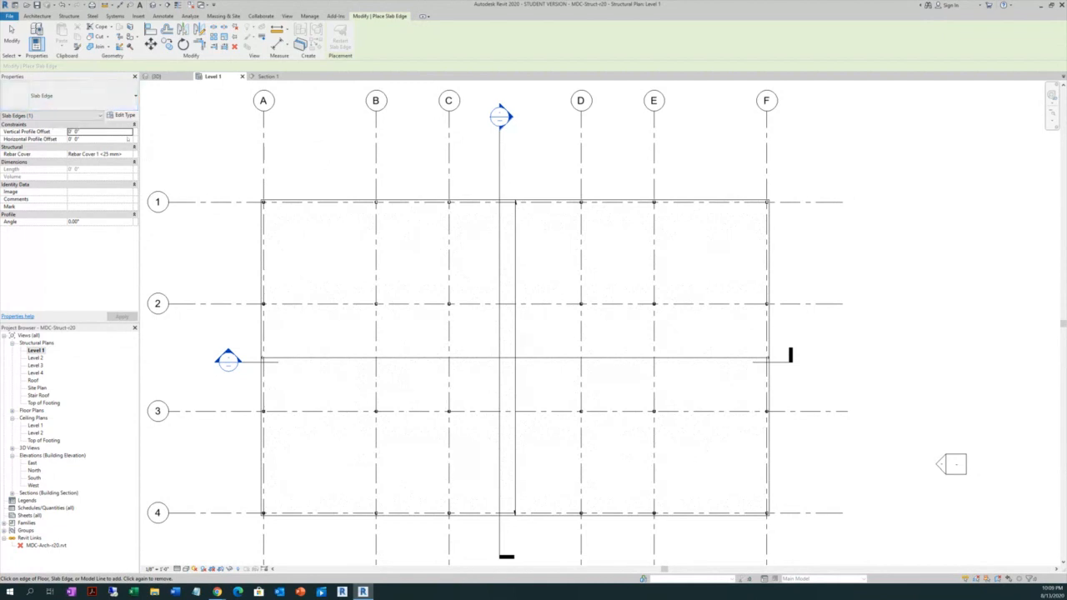
{"action": "left_click", "coordinate": [123, 115]}
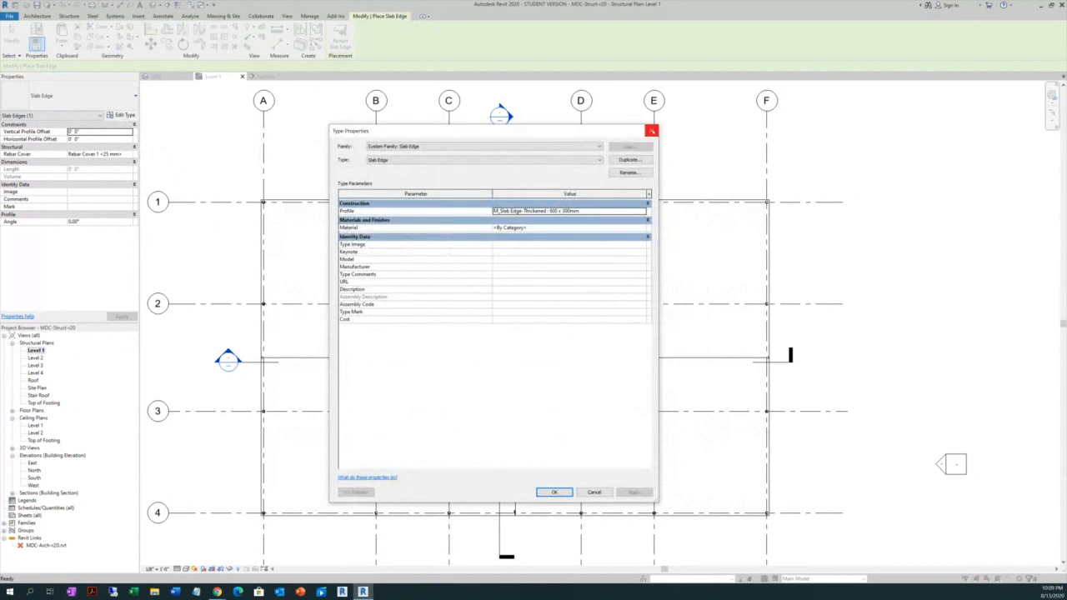
{"action": "left_click", "coordinate": [652, 130]}
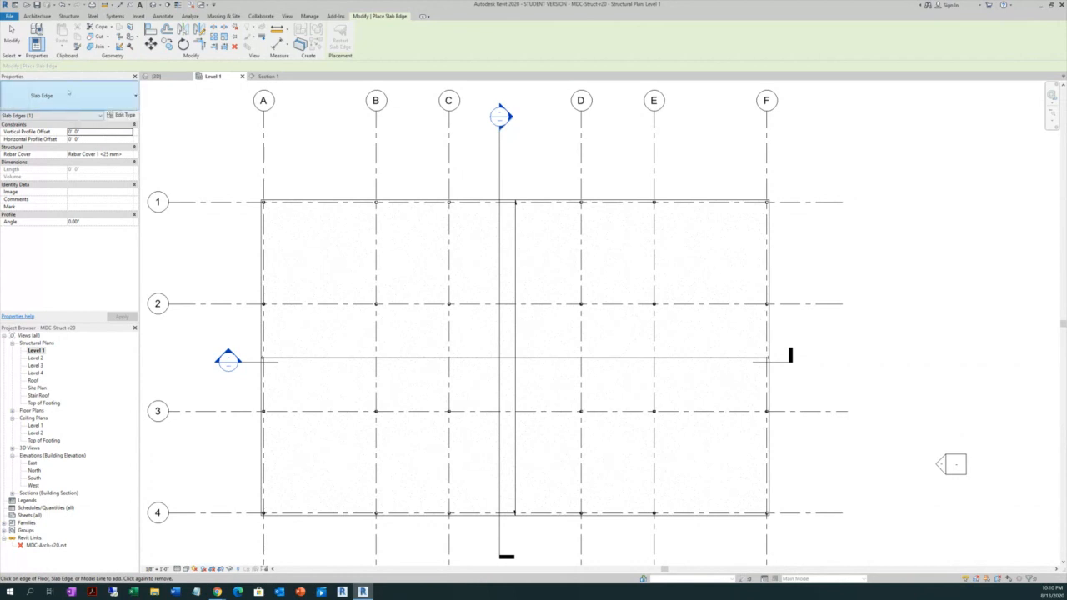
{"action": "left_click", "coordinate": [122, 115]}
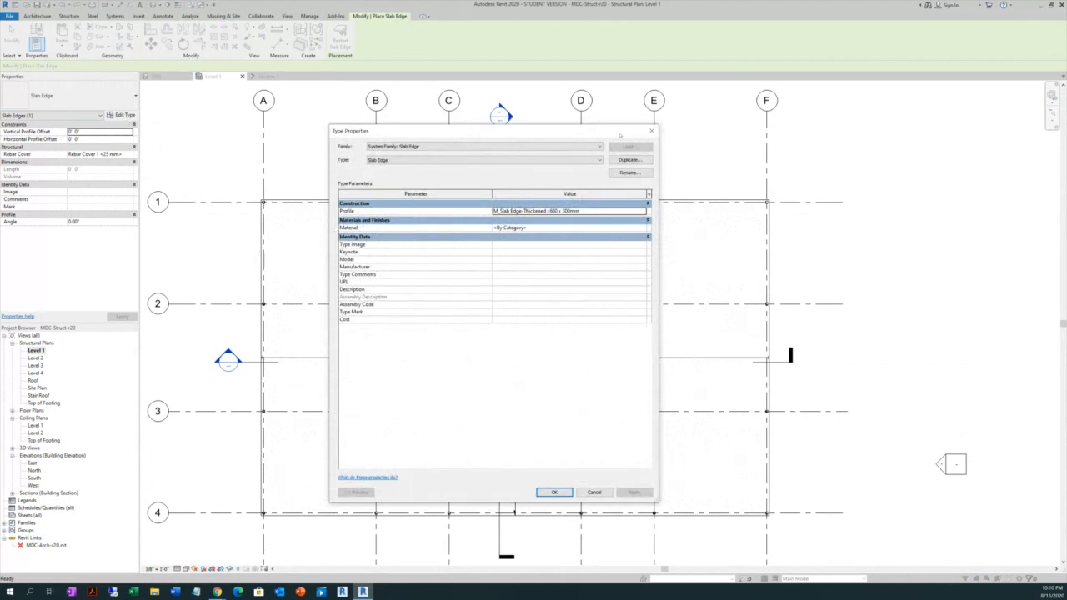
{"action": "left_click", "coordinate": [649, 131]}
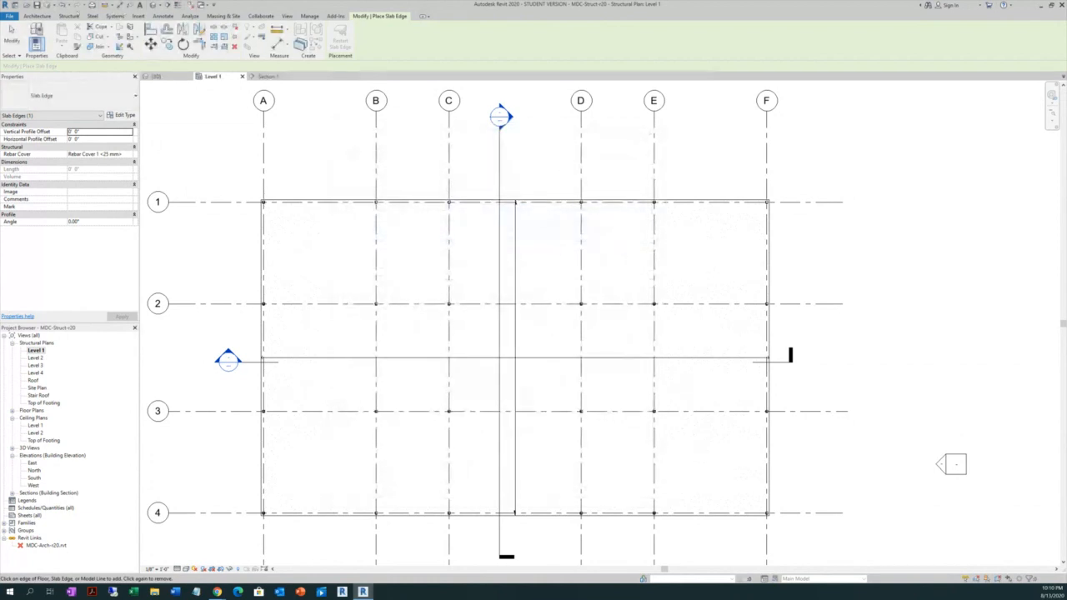
Restart the Slab Edge command and set the type's profile to M_Slab Edge-Thickened : 900 x 300mm
{"action": "left_click", "coordinate": [68, 16]}
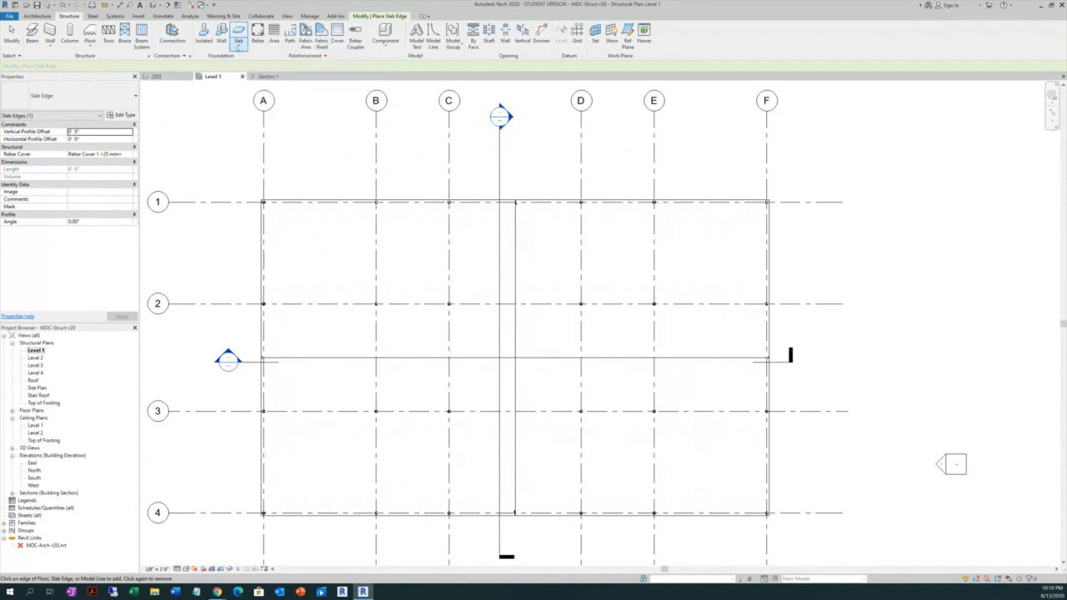
{"action": "left_click", "coordinate": [239, 47]}
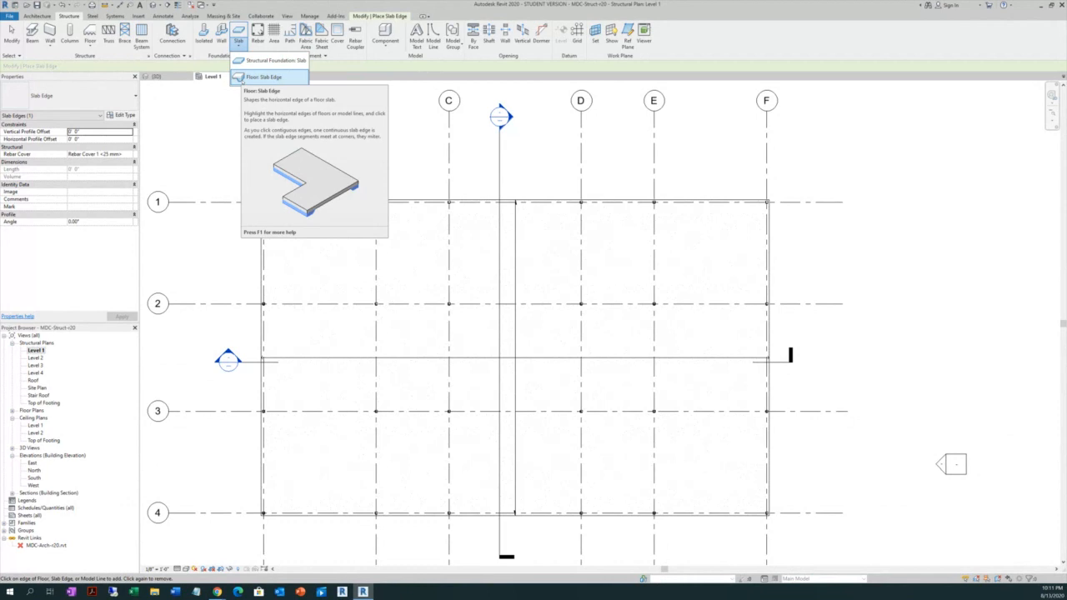
{"action": "left_click", "coordinate": [240, 77]}
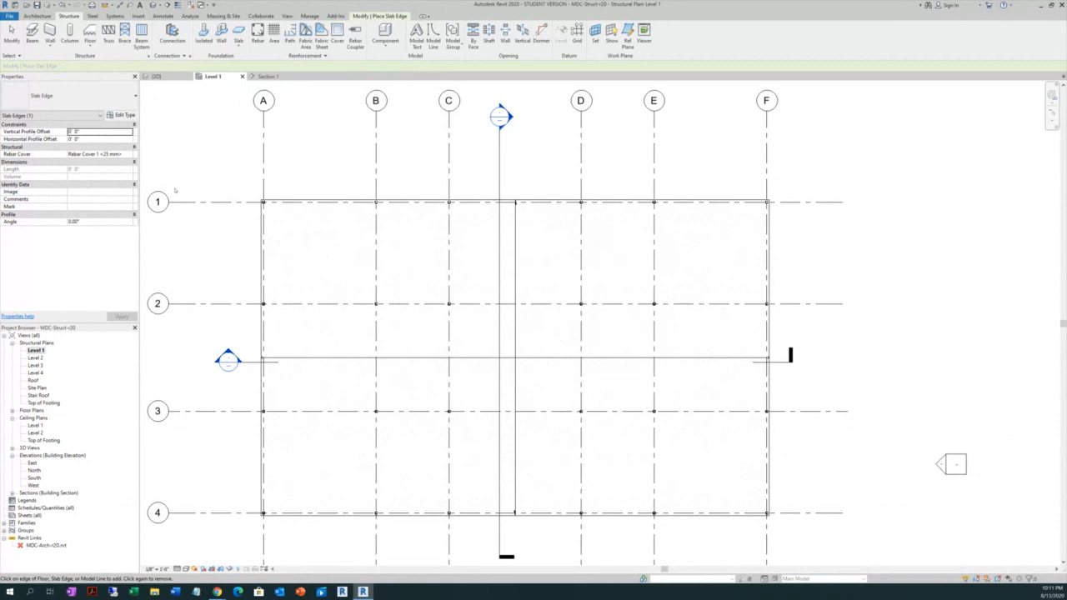
{"action": "left_click", "coordinate": [122, 115]}
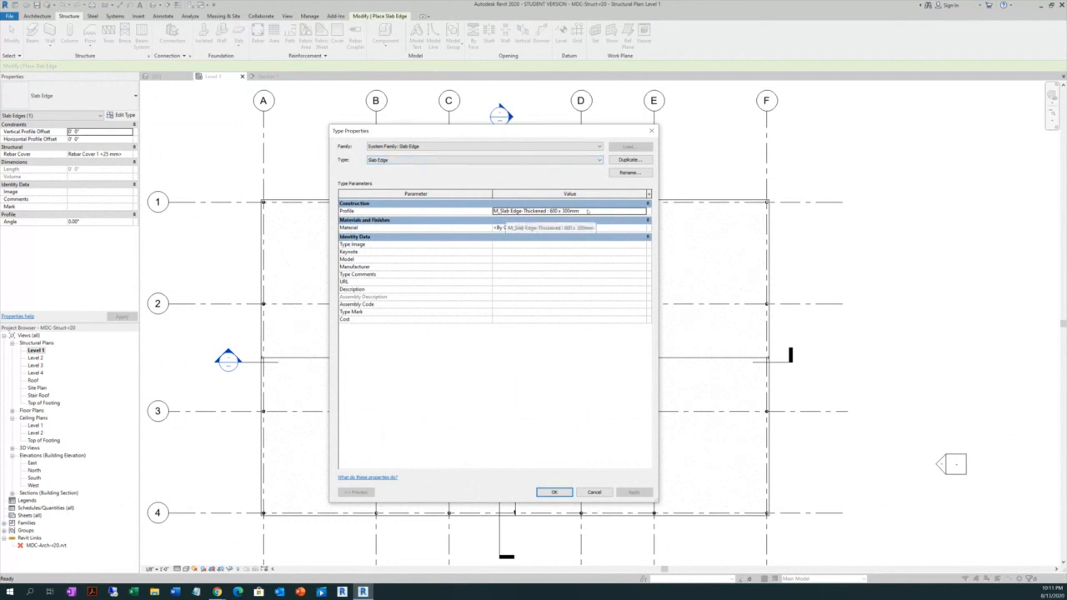
{"action": "left_click", "coordinate": [642, 211]}
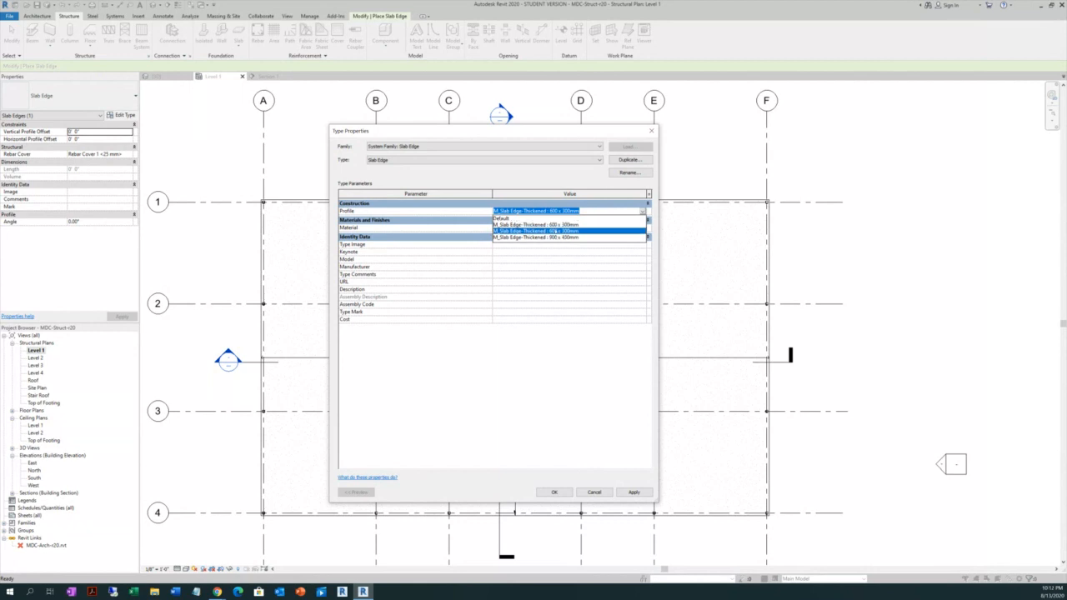
{"action": "left_click", "coordinate": [555, 231]}
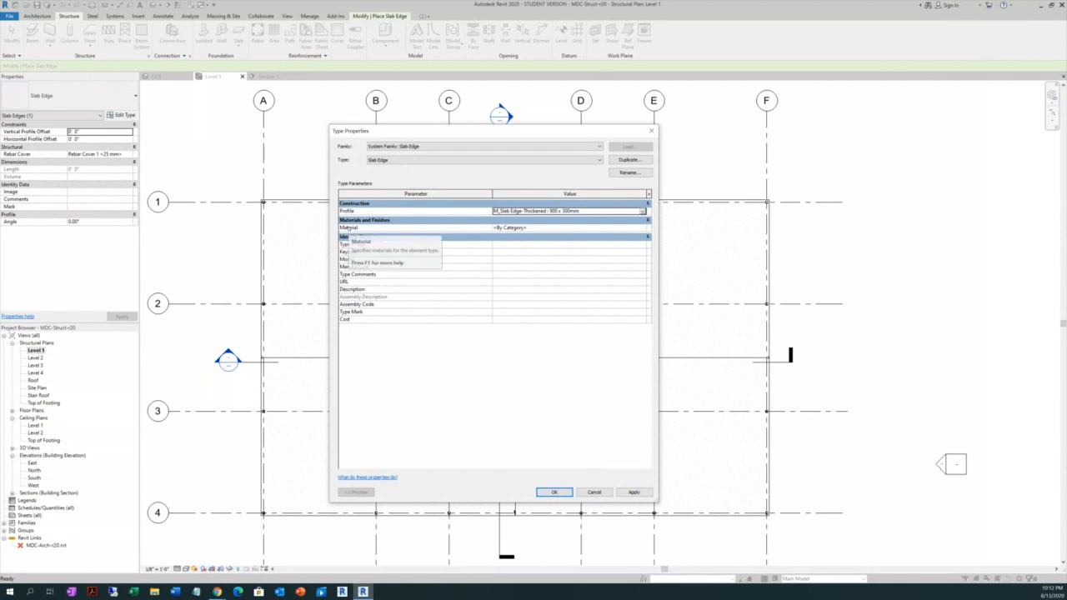
Duplicate the slab edge type as 36x12 and assign it the Concrete, Cast-in-Place gray material
{"action": "left_click", "coordinate": [628, 159]}
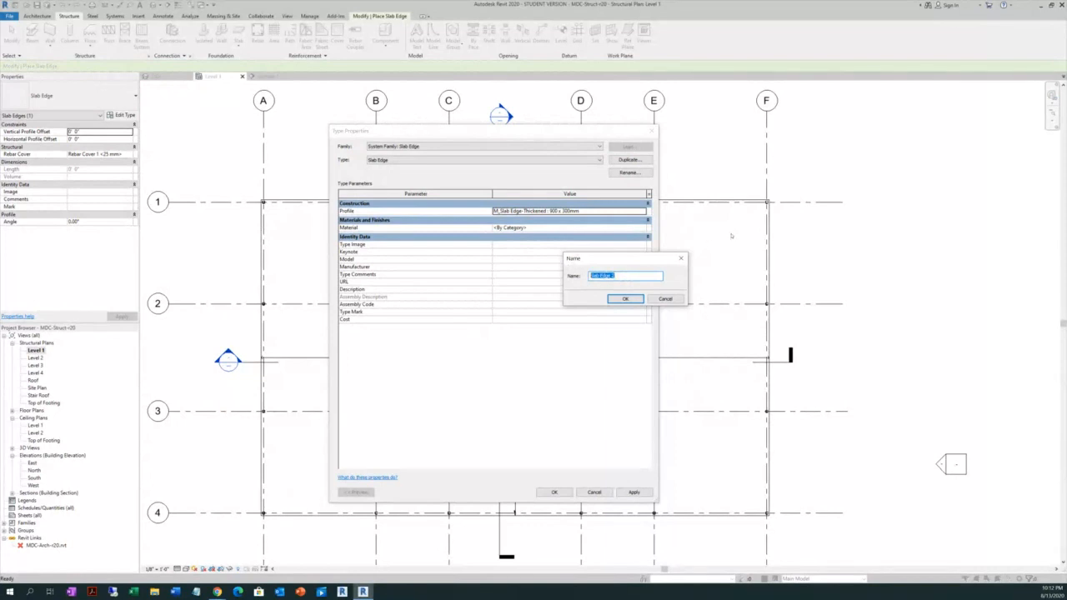
{"action": "type", "text": "36x12"}
{"action": "left_click", "coordinate": [627, 300]}
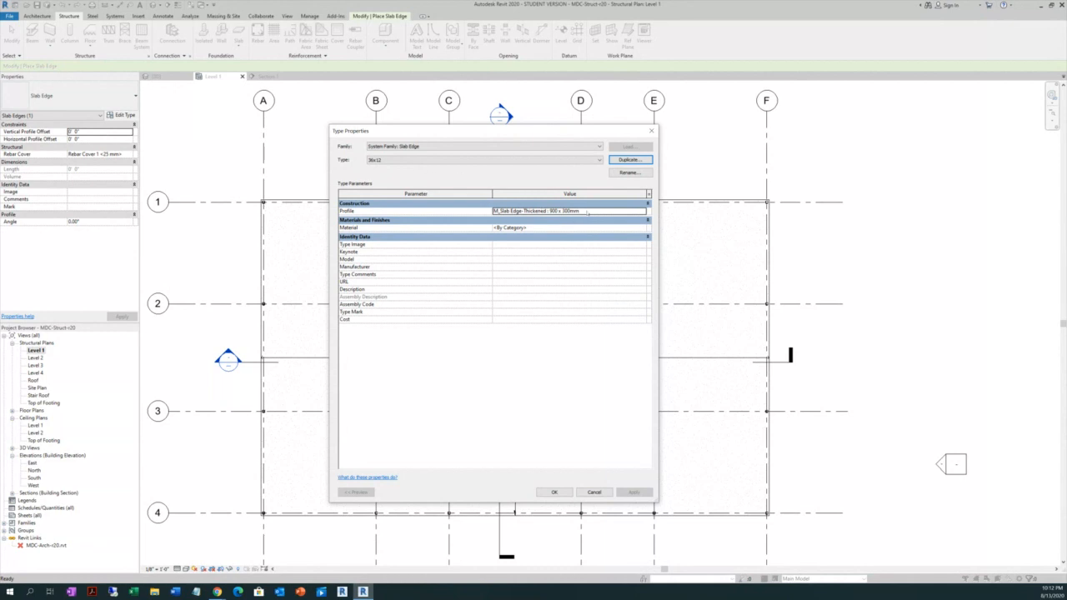
{"action": "left_click", "coordinate": [583, 210]}
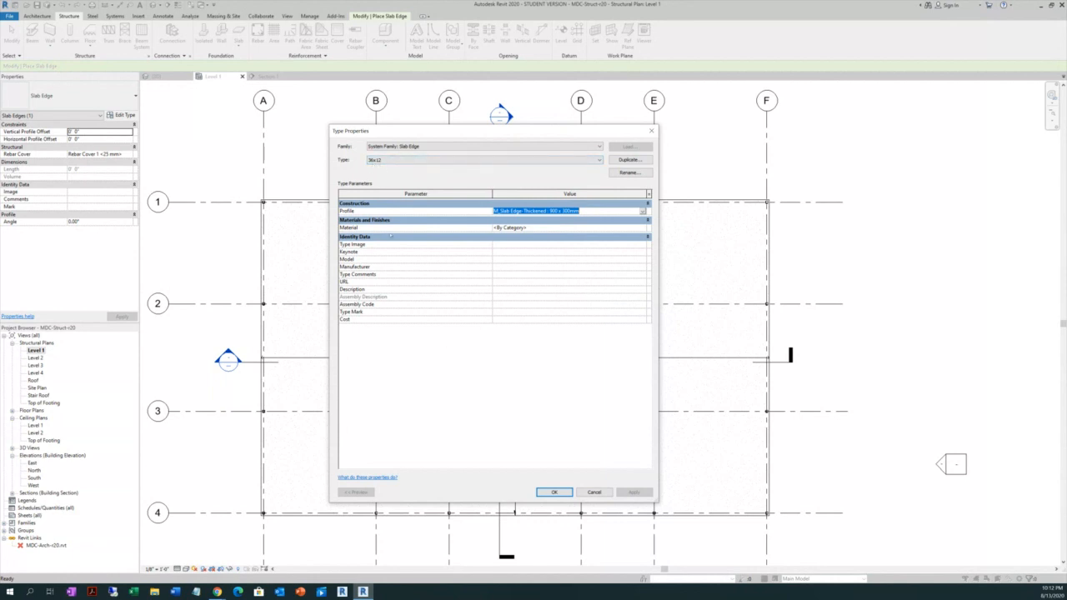
{"action": "left_click", "coordinate": [586, 229]}
{"action": "left_click", "coordinate": [644, 230]}
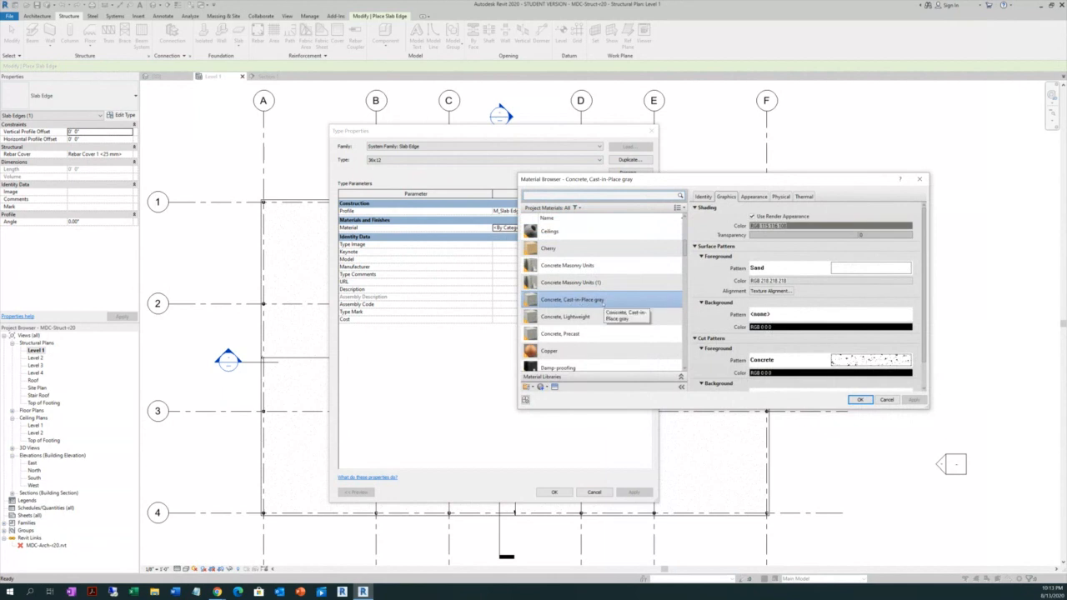
{"action": "left_click", "coordinate": [851, 400]}
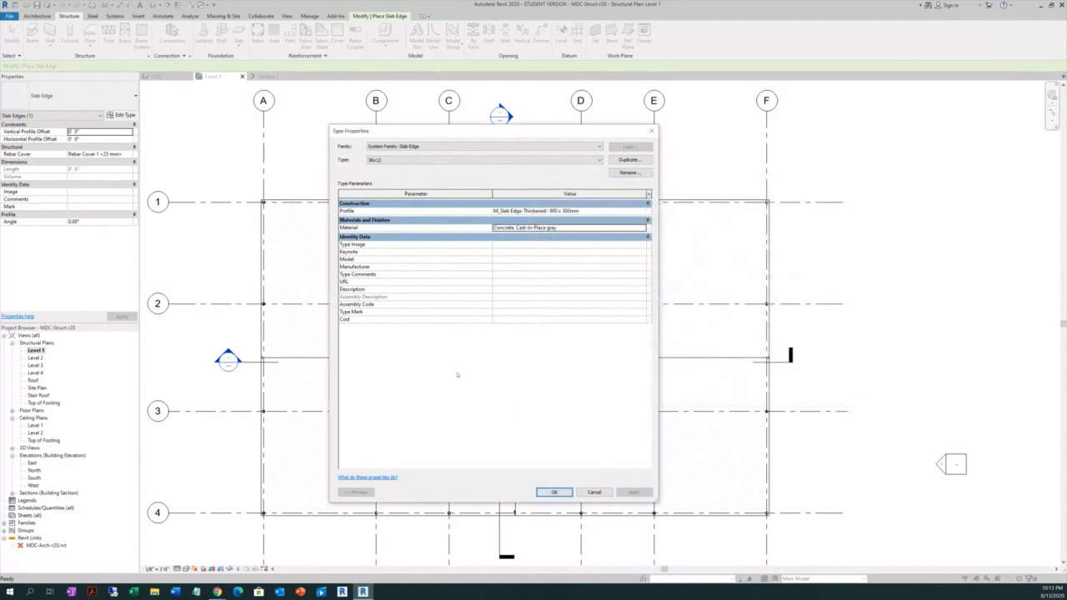
{"action": "left_click", "coordinate": [553, 492]}
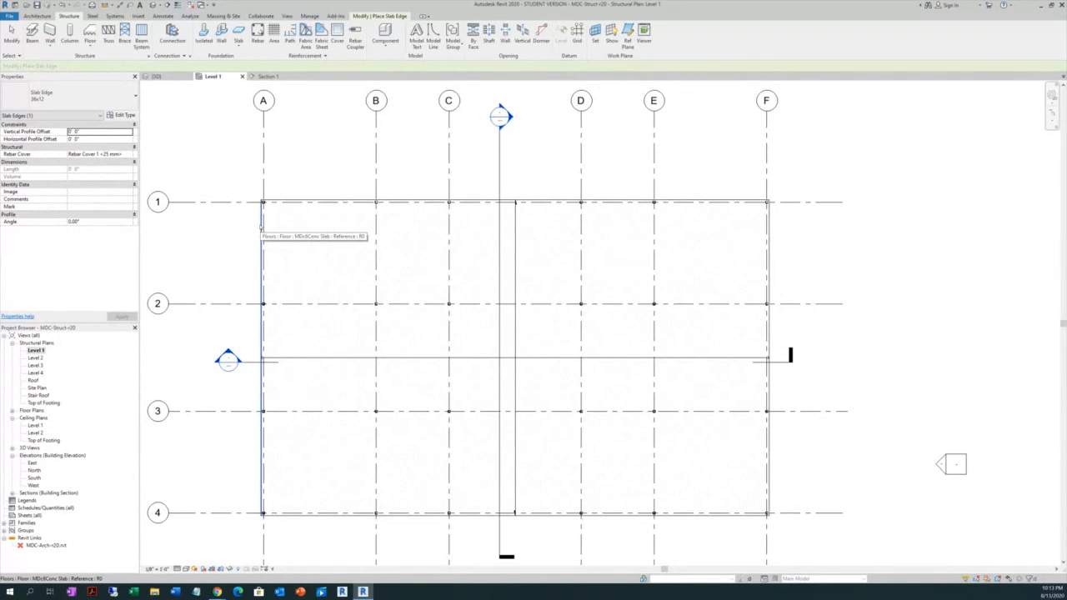
Place the 36x12 slab edge along the entire perimeter of the Level 1 slab and check it in Section 1
{"action": "key", "text": "Tab"}
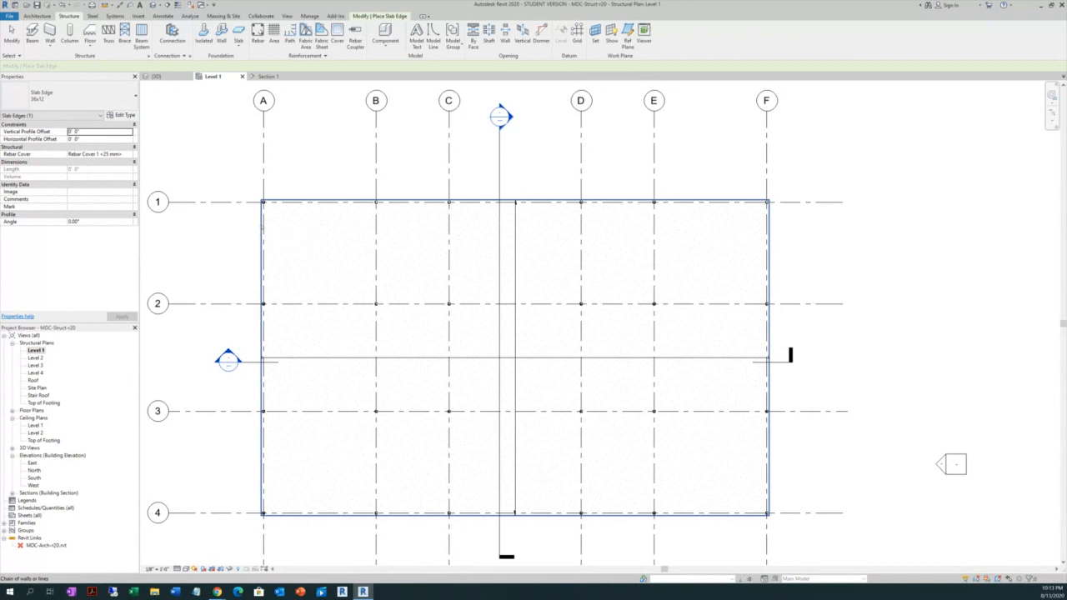
{"action": "left_click", "coordinate": [263, 225]}
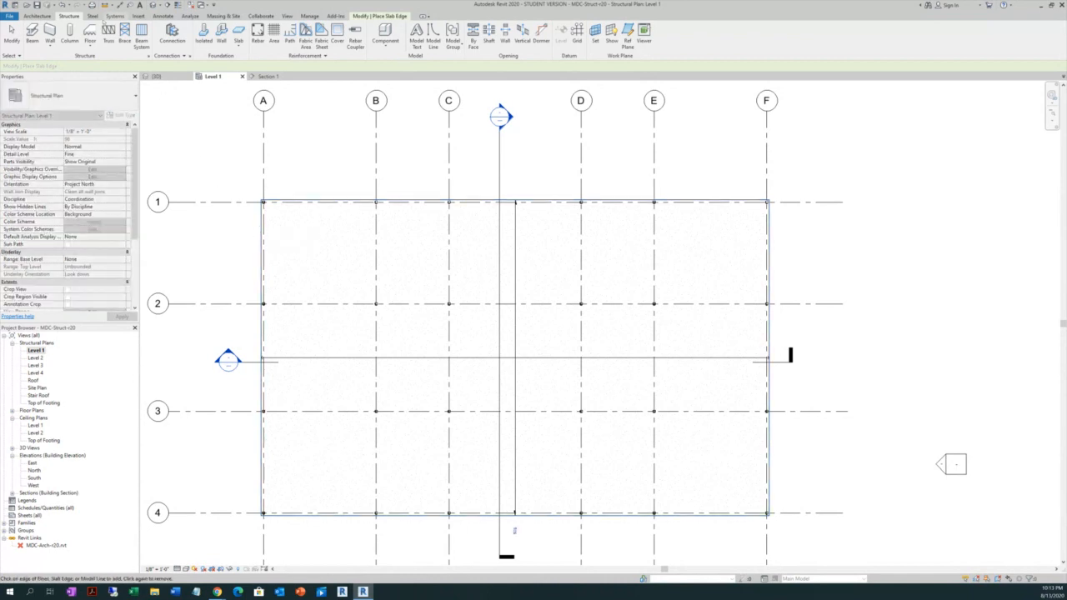
{"action": "double_click", "coordinate": [228, 360]}
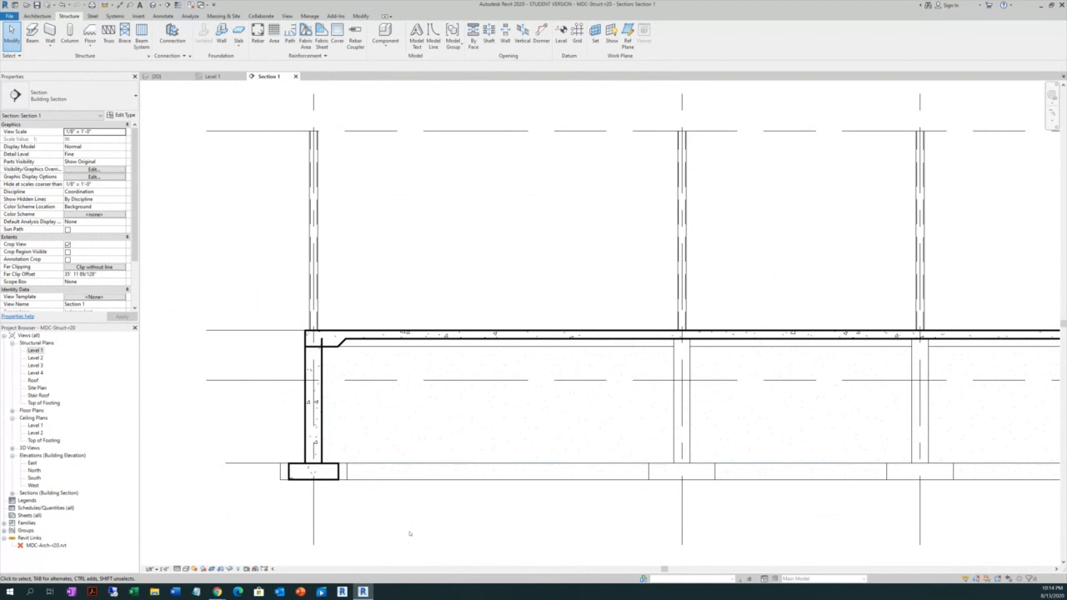
{"action": "double_click", "coordinate": [35, 351]}
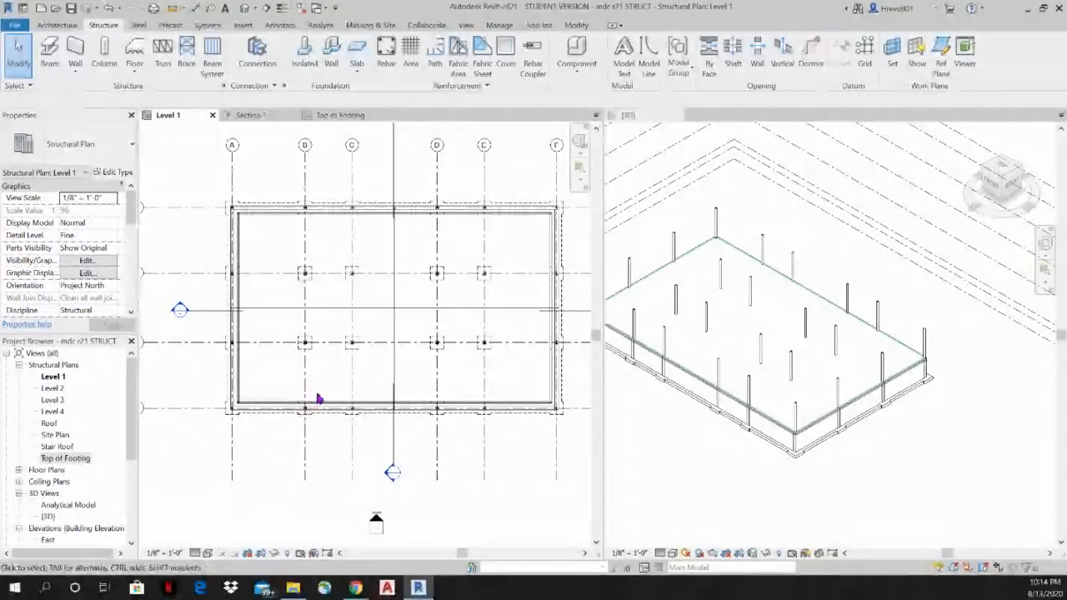
Examine the foundation corner in the Level 1 plan and the thickened slab edge at the foundation wall in Section 1
{"action": "scroll", "coordinate": [250, 410], "scroll_direction": "up", "scroll_amount": 3}
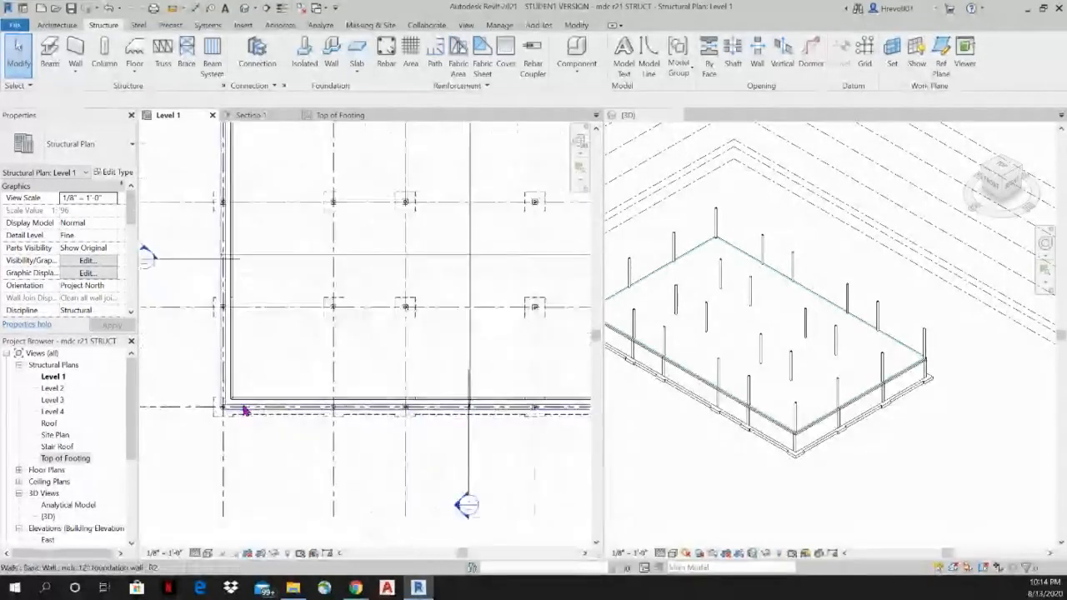
{"action": "scroll", "coordinate": [244, 411], "scroll_direction": "up", "scroll_amount": 2}
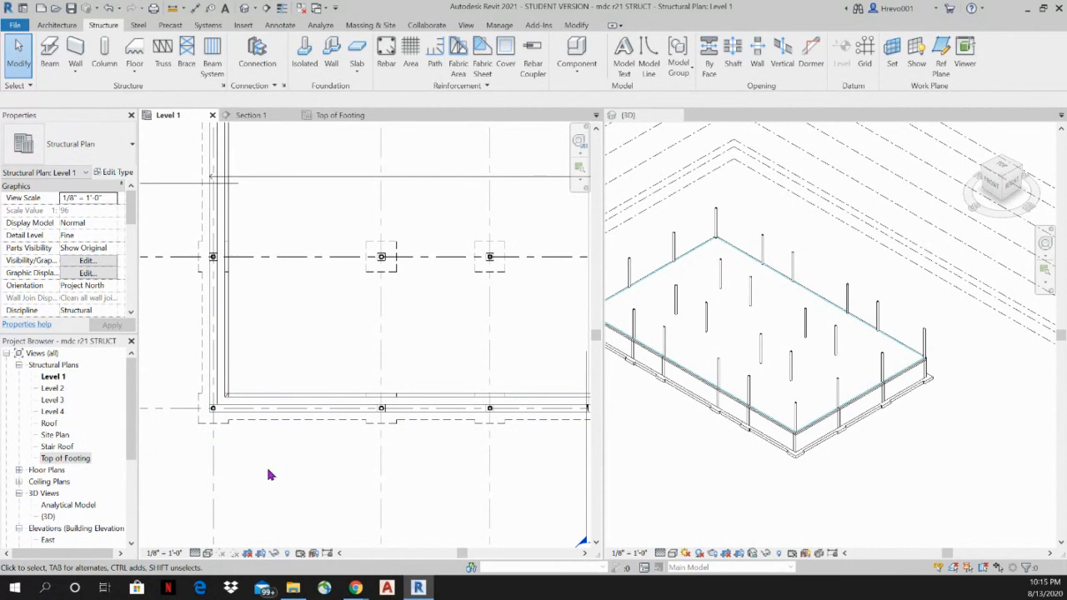
{"action": "left_click", "coordinate": [254, 116]}
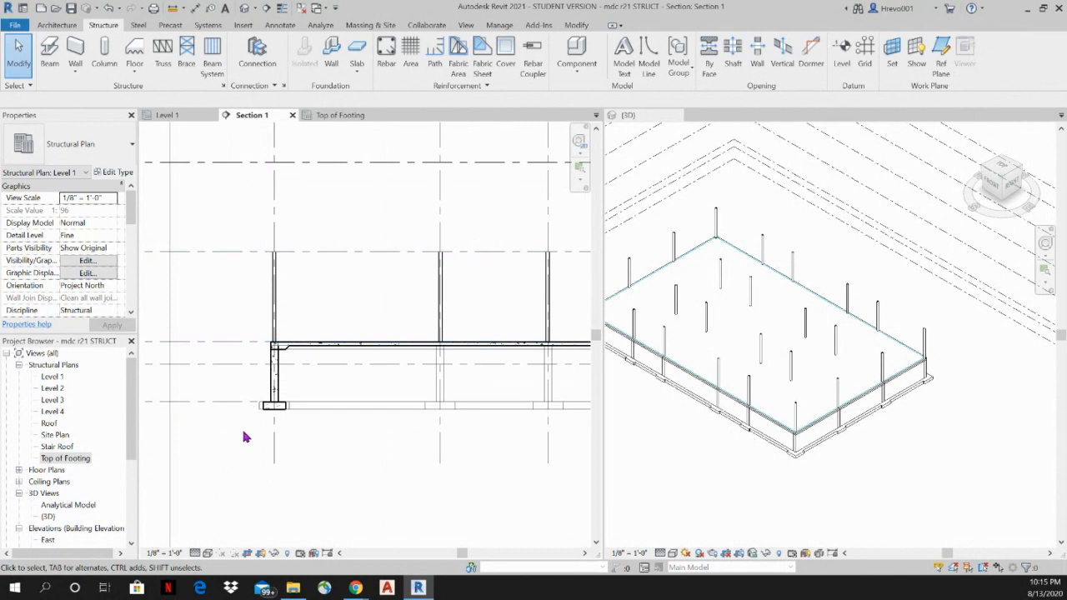
{"action": "scroll", "coordinate": [197, 388], "scroll_direction": "down", "scroll_amount": 2}
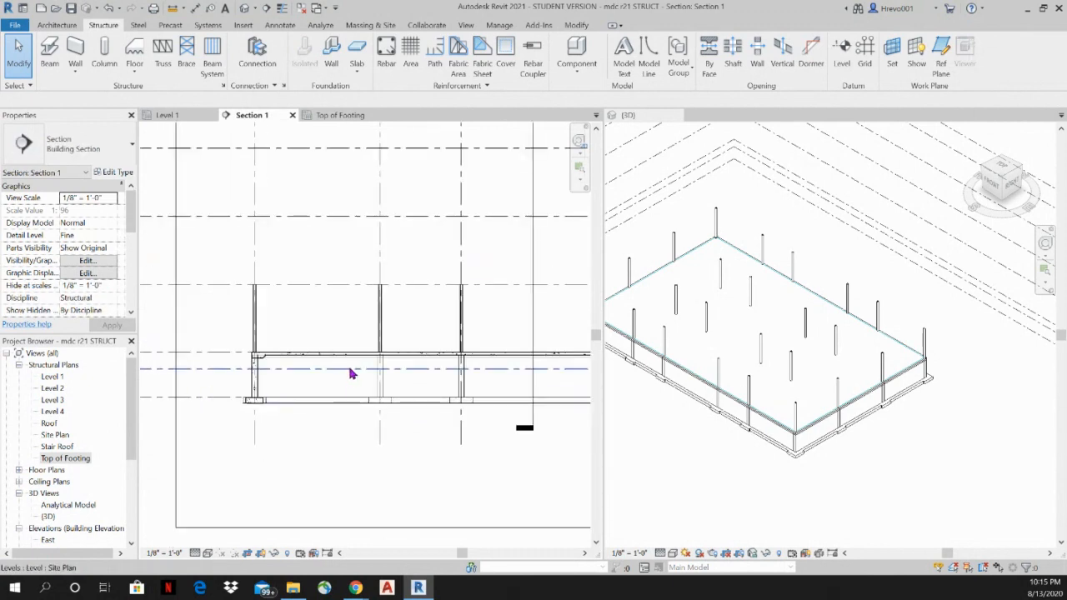
{"action": "scroll", "coordinate": [351, 374], "scroll_direction": "up", "scroll_amount": 2}
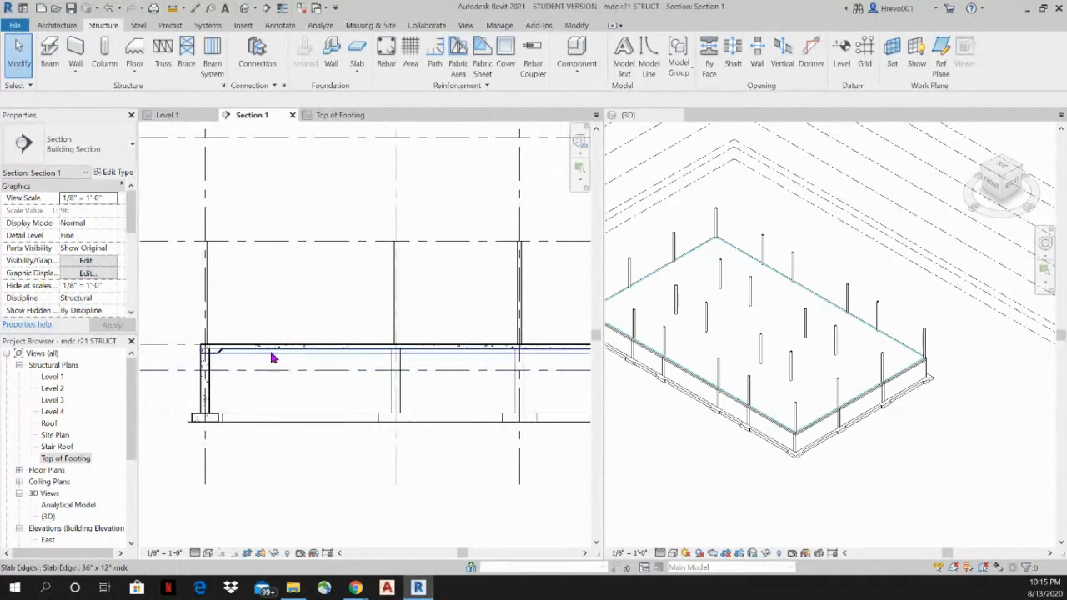
{"action": "scroll", "coordinate": [209, 372], "scroll_direction": "up", "scroll_amount": 2}
{"action": "scroll", "coordinate": [228, 362], "scroll_direction": "up", "scroll_amount": 1}
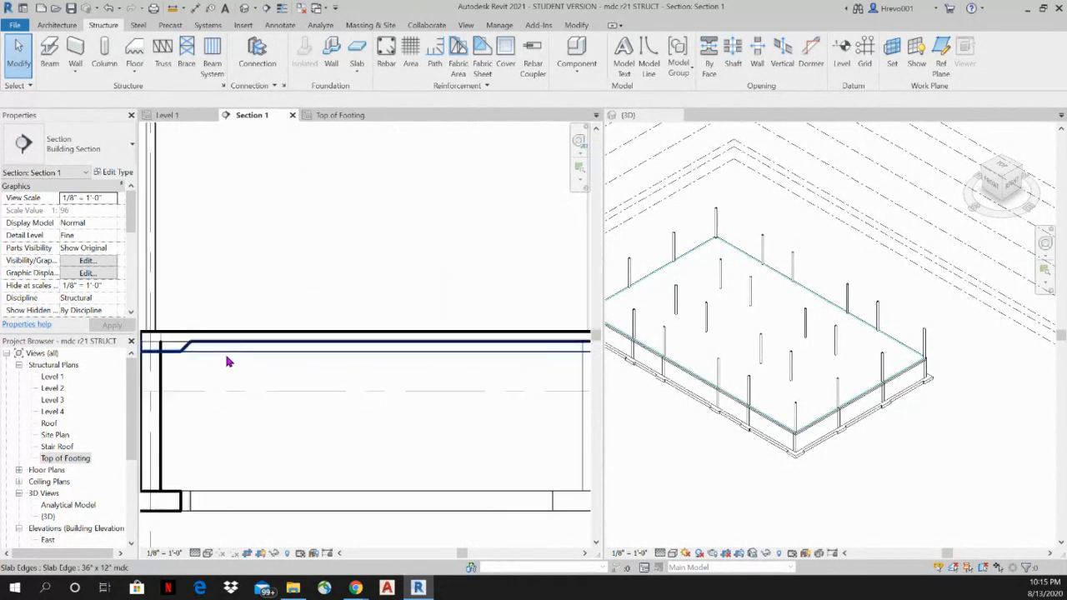
{"action": "scroll", "coordinate": [228, 361], "scroll_direction": "up", "scroll_amount": 2}
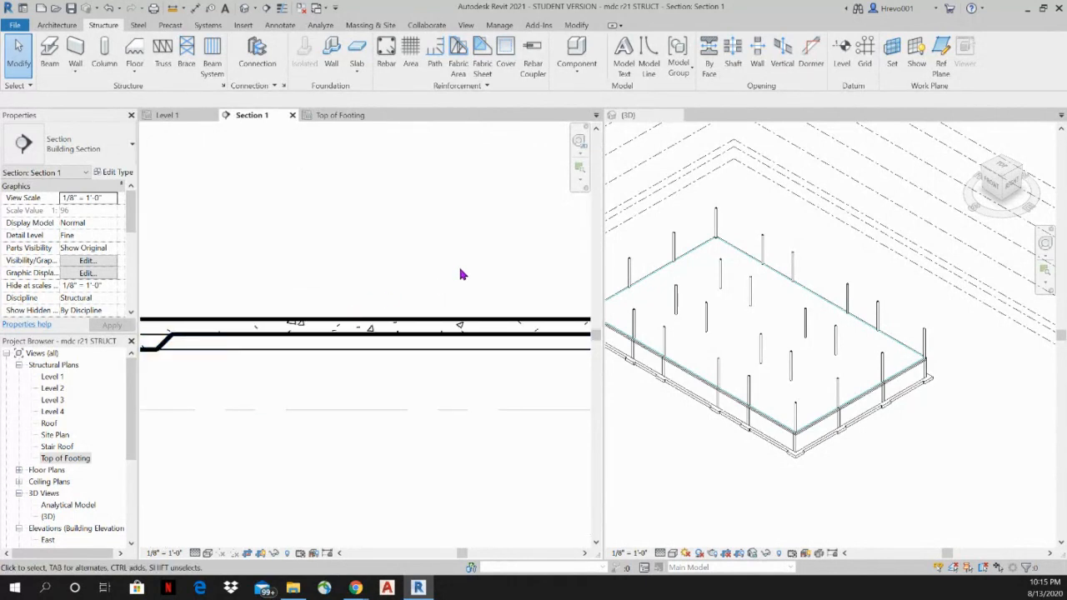
{"action": "scroll", "coordinate": [464, 278], "scroll_direction": "down", "scroll_amount": 3}
Switch to the Level 1 structural plan and set its visual style to Hidden Line
{"action": "left_click", "coordinate": [187, 121]}
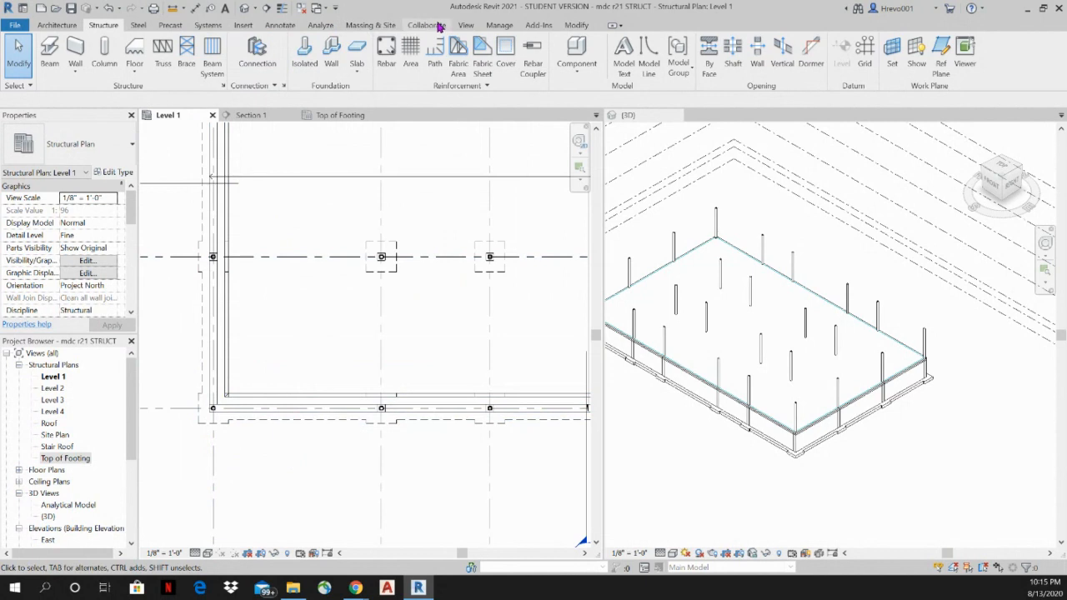
{"action": "left_click", "coordinate": [208, 554]}
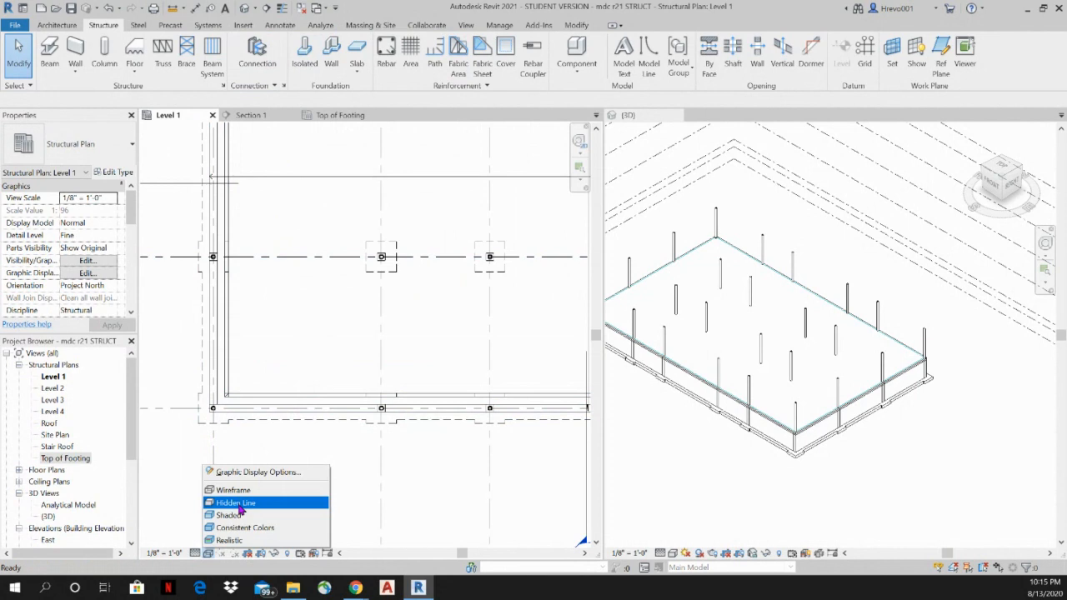
{"action": "left_click", "coordinate": [238, 505]}
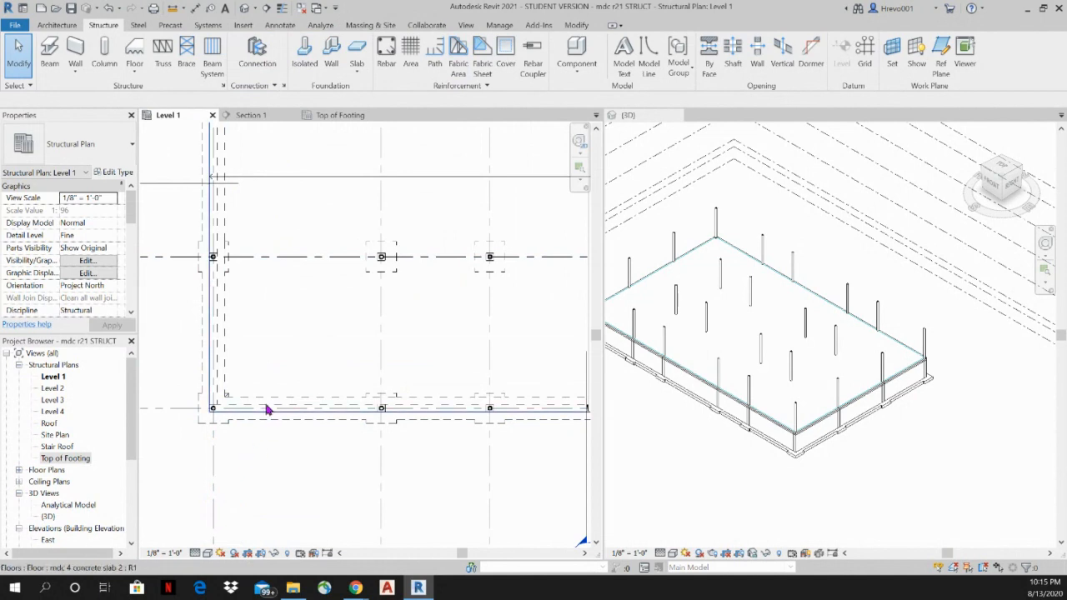
Set the view depth level in the Level 1 plan's view range to Associated Level (Level 1)
{"action": "scroll", "coordinate": [69, 266], "scroll_direction": "down", "scroll_amount": 2}
{"action": "scroll", "coordinate": [75, 271], "scroll_direction": "down", "scroll_amount": 5}
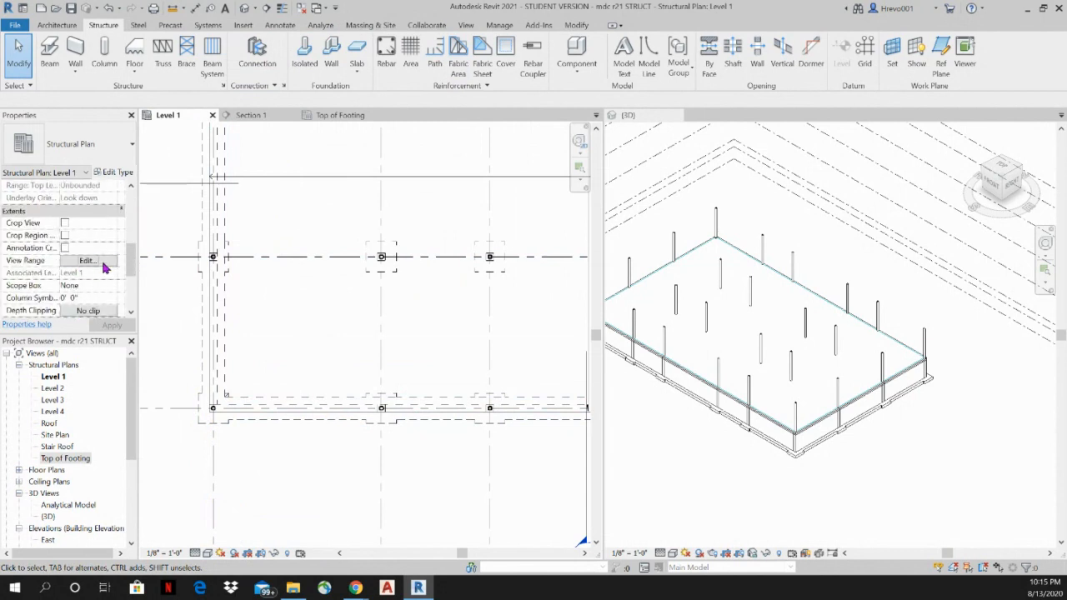
{"action": "left_click", "coordinate": [92, 264]}
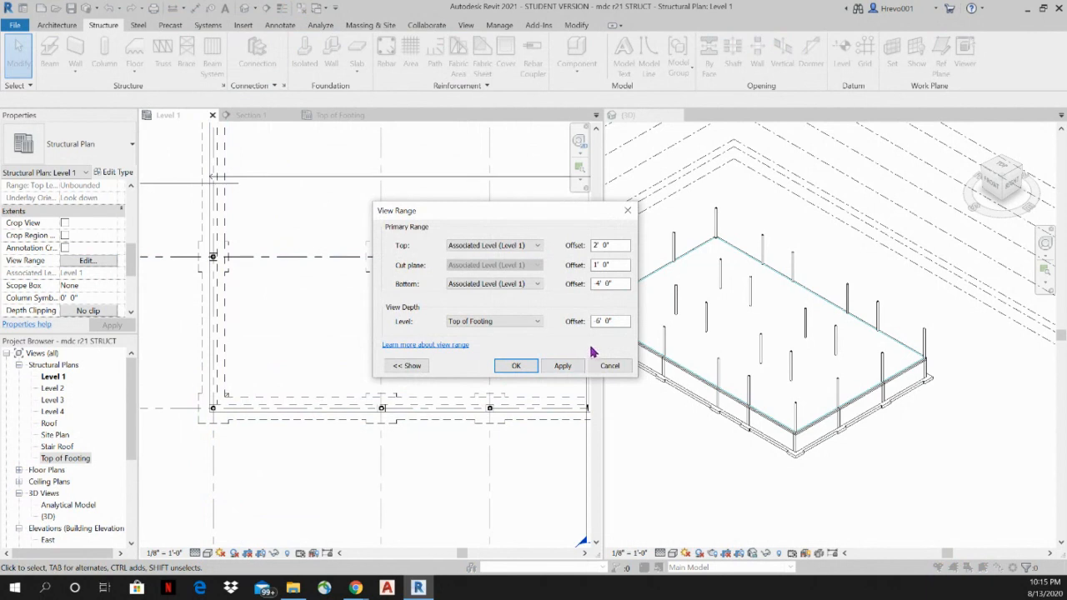
{"action": "left_click", "coordinate": [522, 323]}
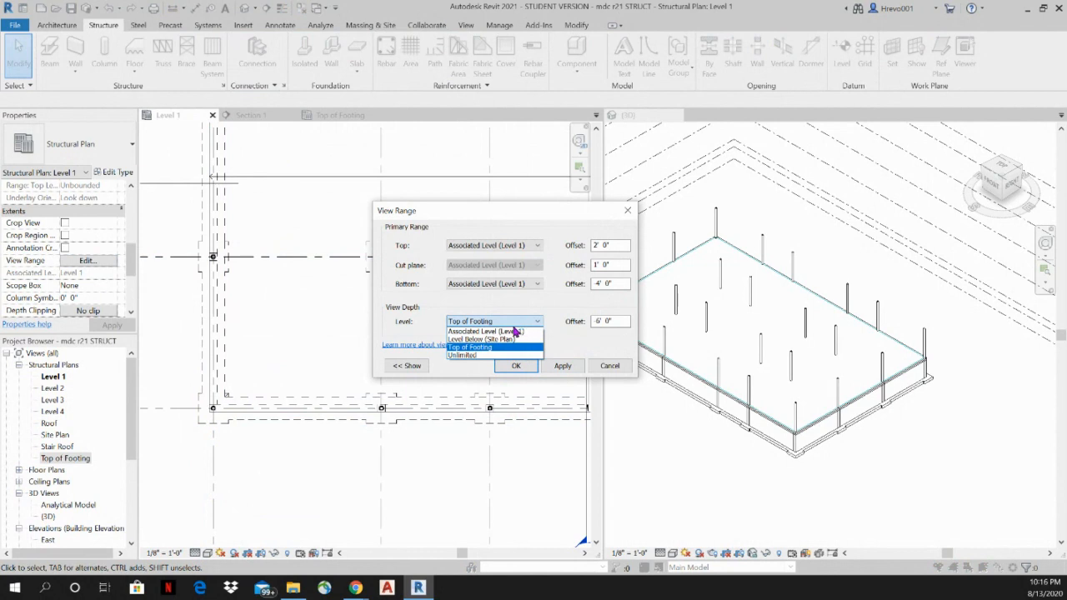
{"action": "left_click", "coordinate": [490, 333]}
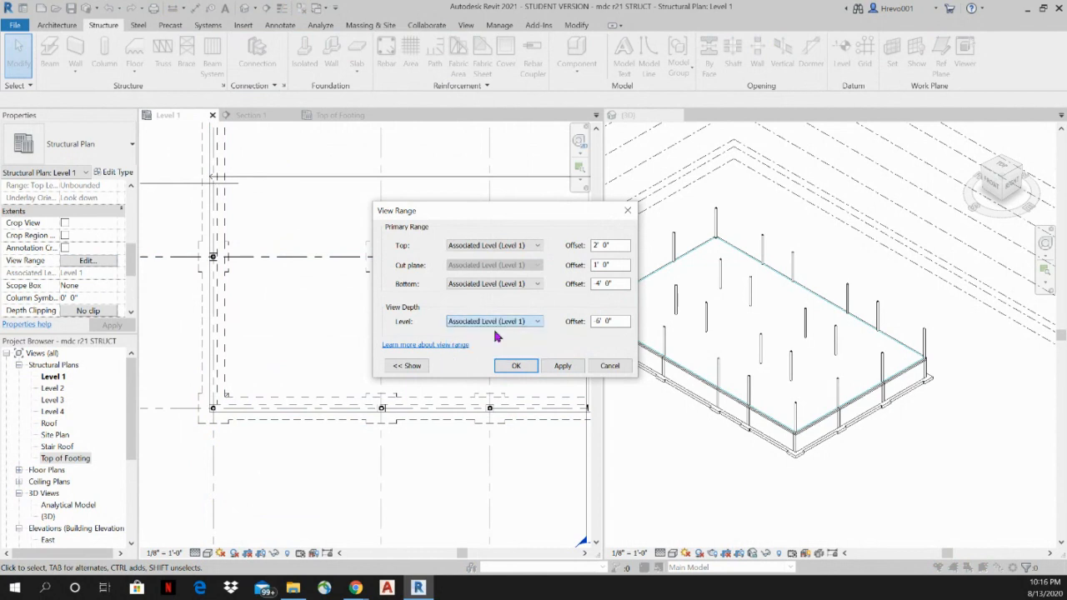
{"action": "left_click", "coordinate": [516, 365]}
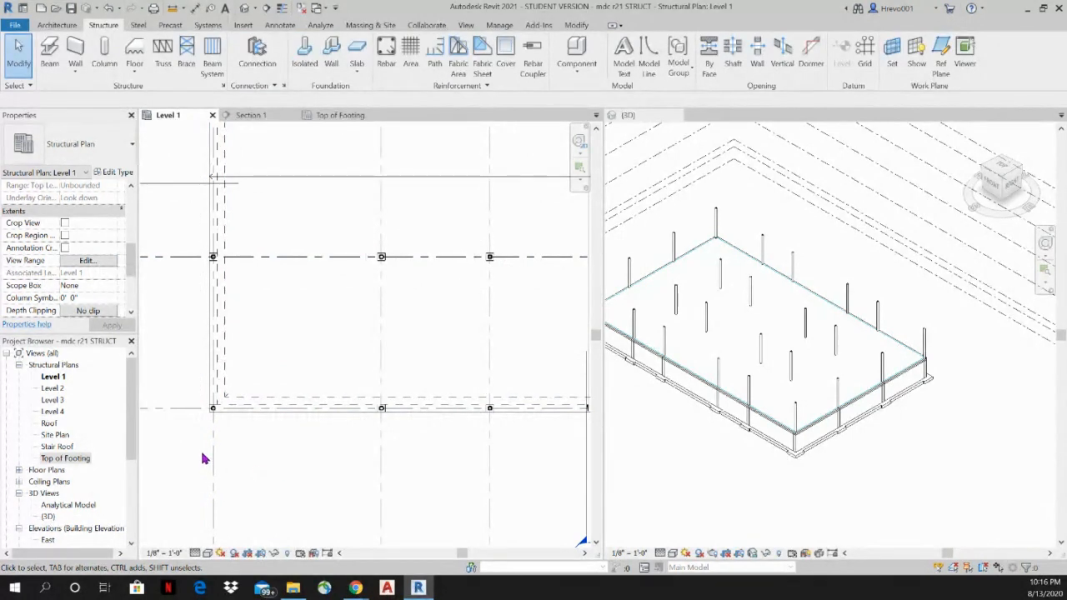
{"action": "scroll", "coordinate": [197, 442], "scroll_direction": "down", "scroll_amount": 1}
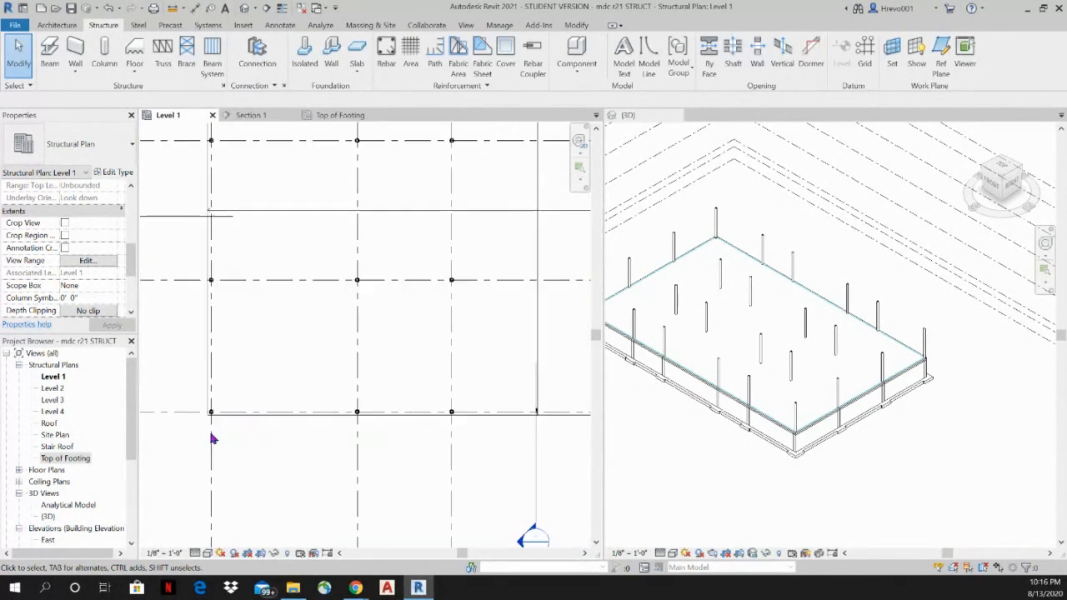
{"action": "left_click", "coordinate": [769, 425]}
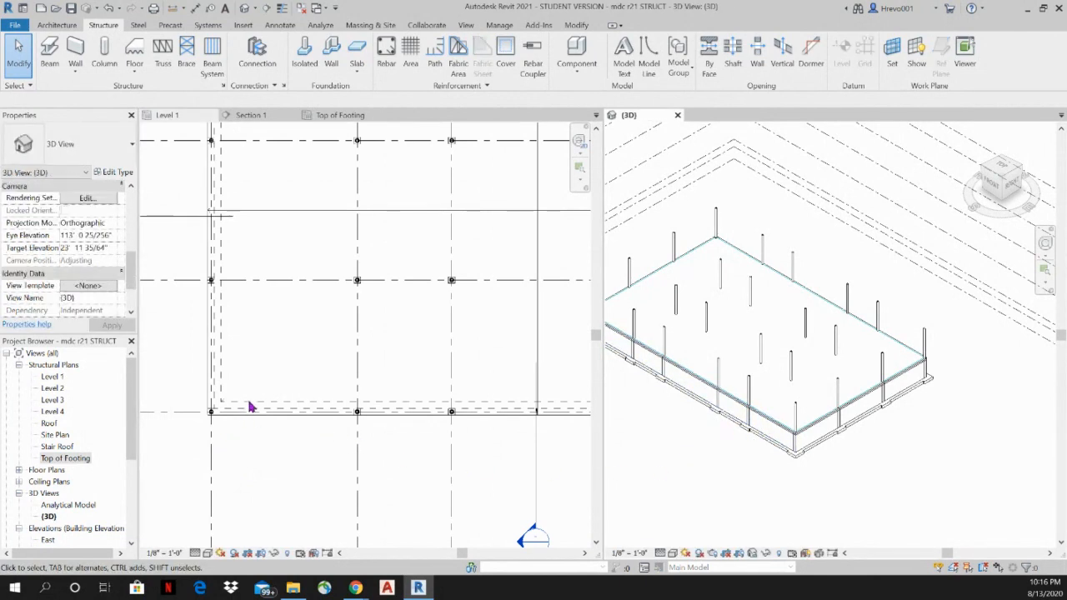
{"action": "scroll", "coordinate": [233, 426], "scroll_direction": "up", "scroll_amount": 1}
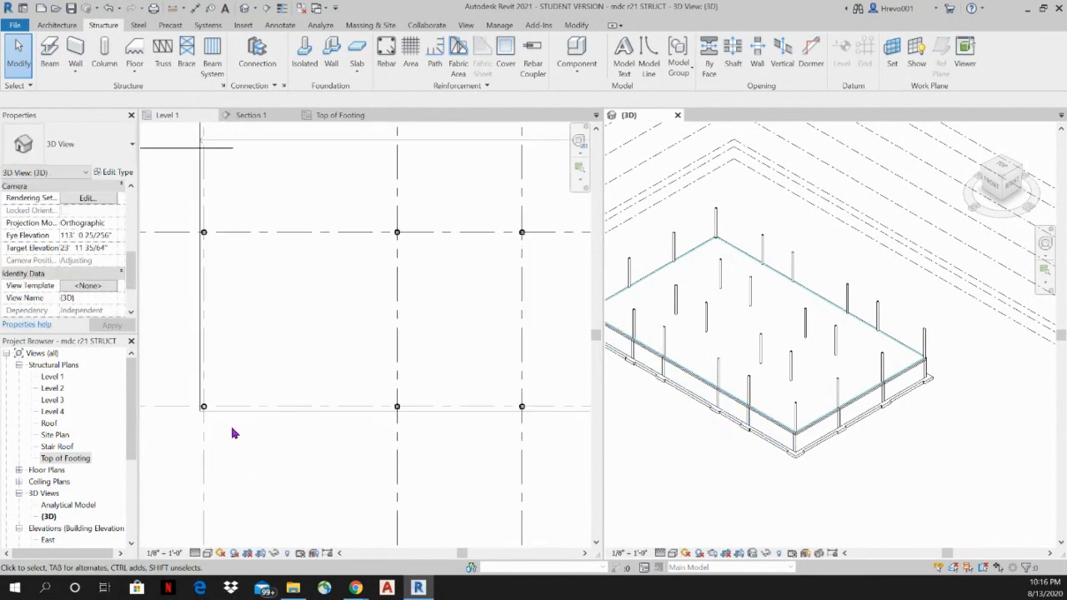
{"action": "scroll", "coordinate": [231, 427], "scroll_direction": "up", "scroll_amount": 1}
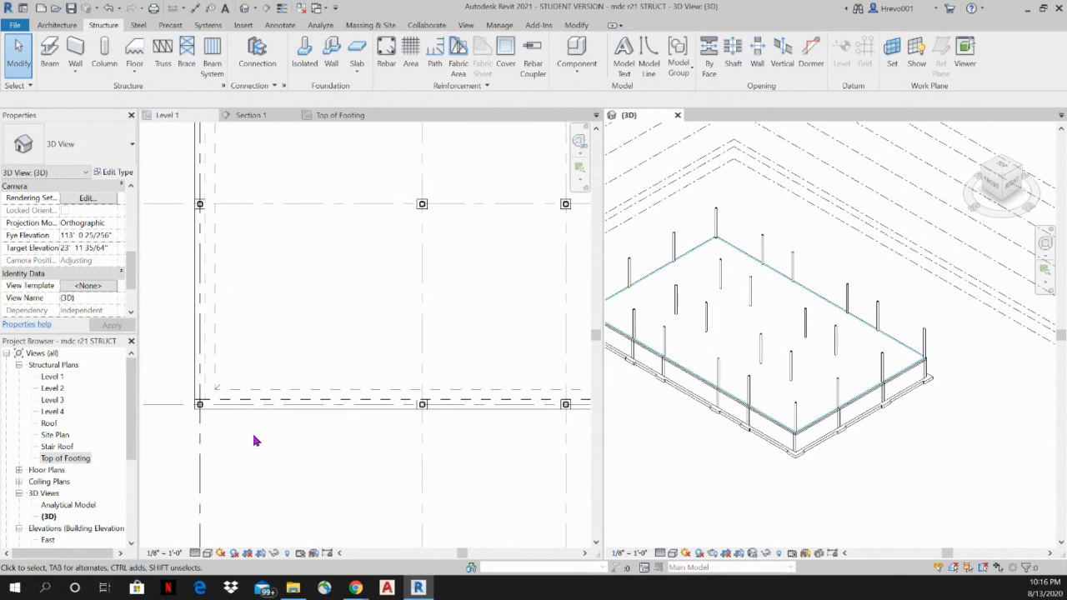
{"action": "scroll", "coordinate": [70, 279], "scroll_direction": "down", "scroll_amount": 2}
{"action": "scroll", "coordinate": [79, 282], "scroll_direction": "up", "scroll_amount": 5}
{"action": "scroll", "coordinate": [85, 271], "scroll_direction": "up", "scroll_amount": 3}
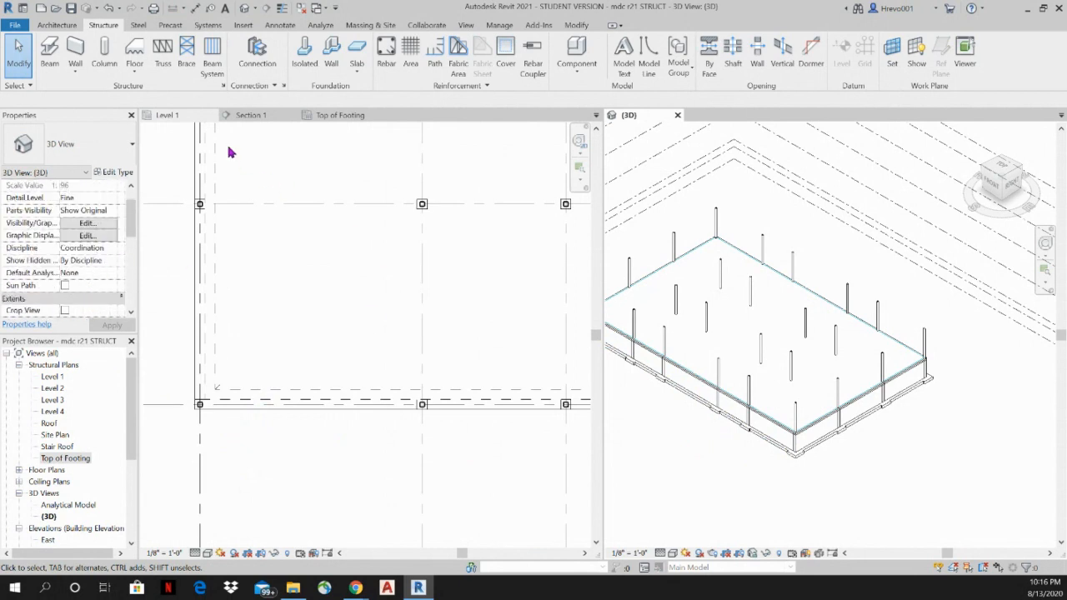
Set the bottom offset of the Level 1 plan's view range to 0' 0"
{"action": "left_click", "coordinate": [167, 115]}
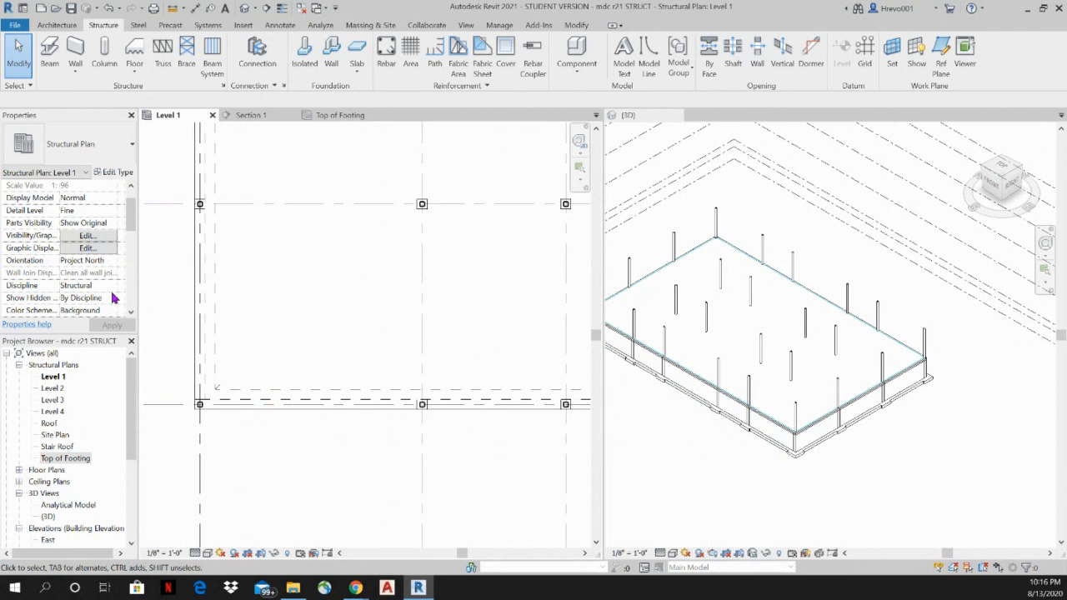
{"action": "scroll", "coordinate": [75, 273], "scroll_direction": "down", "scroll_amount": 4}
{"action": "scroll", "coordinate": [75, 272], "scroll_direction": "down", "scroll_amount": 3}
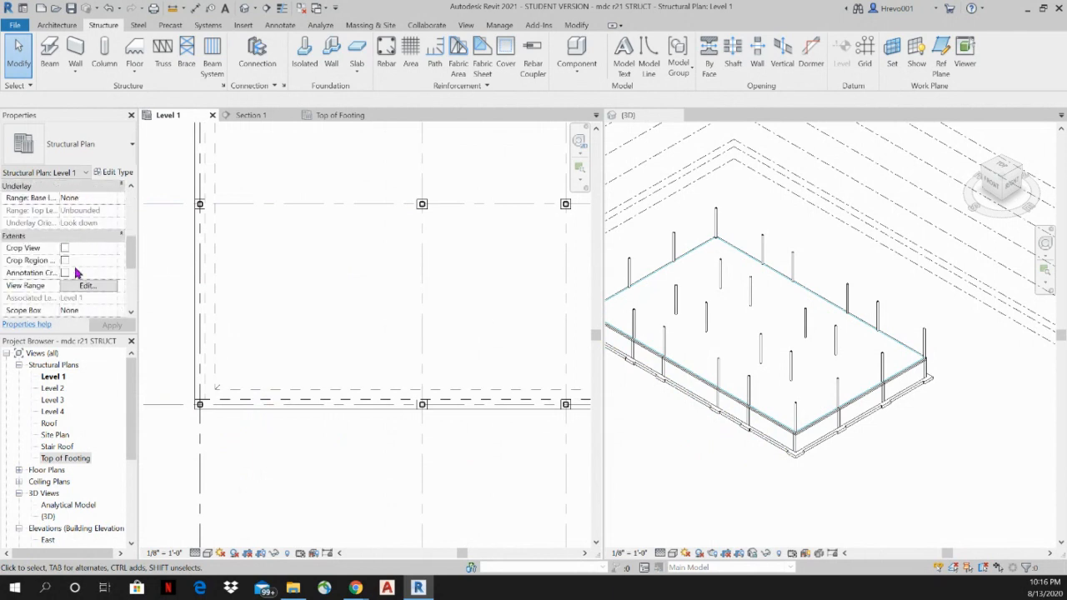
{"action": "left_click", "coordinate": [91, 286]}
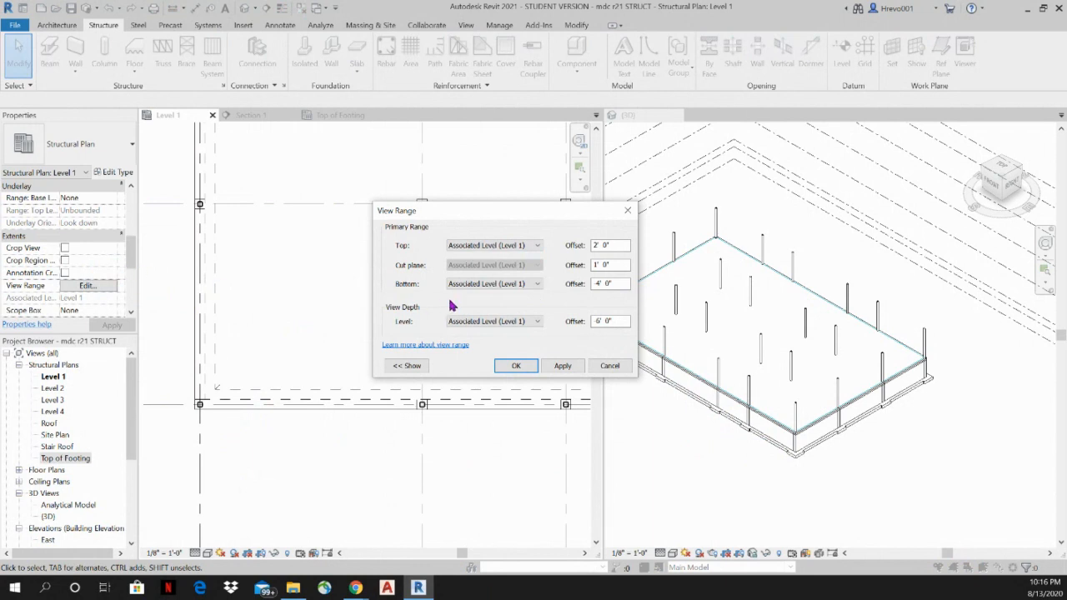
{"action": "left_click", "coordinate": [598, 284]}
{"action": "left_click", "coordinate": [557, 367]}
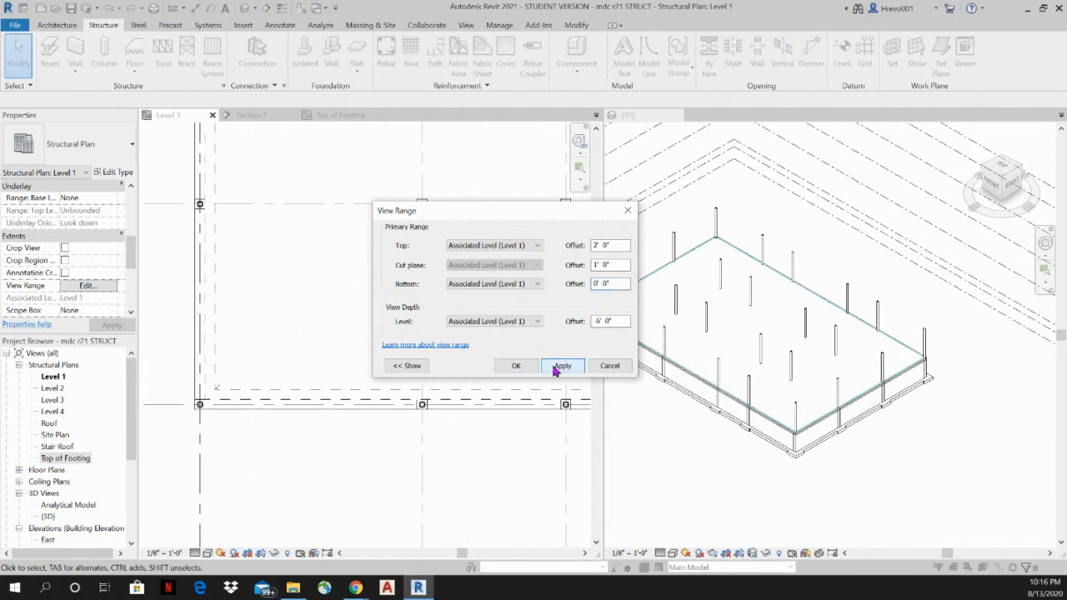
{"action": "left_click", "coordinate": [515, 367]}
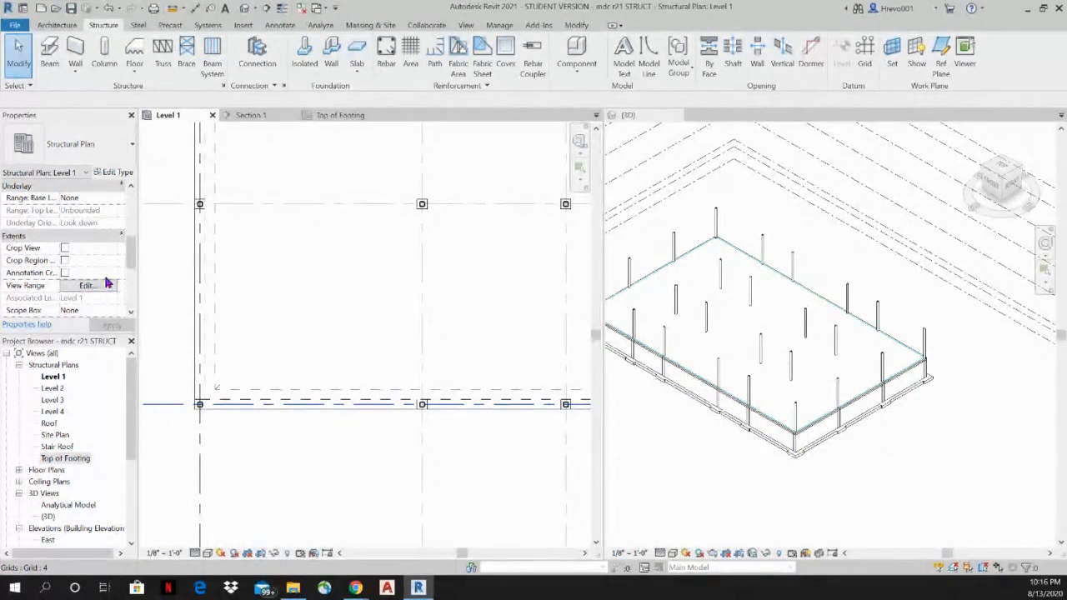
Try the Show Complete phase filter on the Level 1 plan and set it back to Show All
{"action": "scroll", "coordinate": [106, 283], "scroll_direction": "up", "scroll_amount": 1}
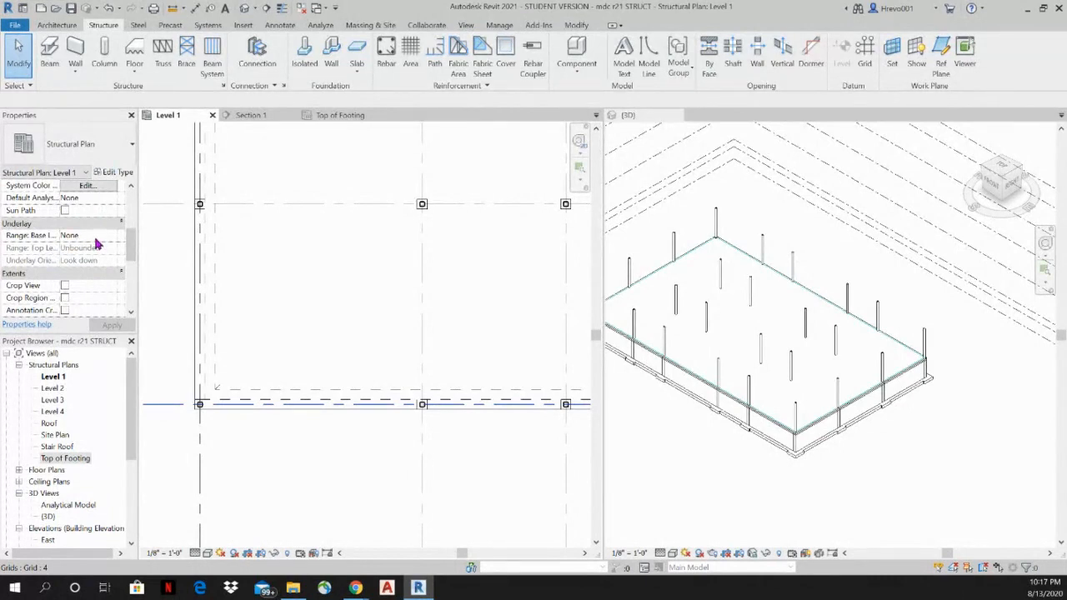
{"action": "left_click", "coordinate": [95, 240]}
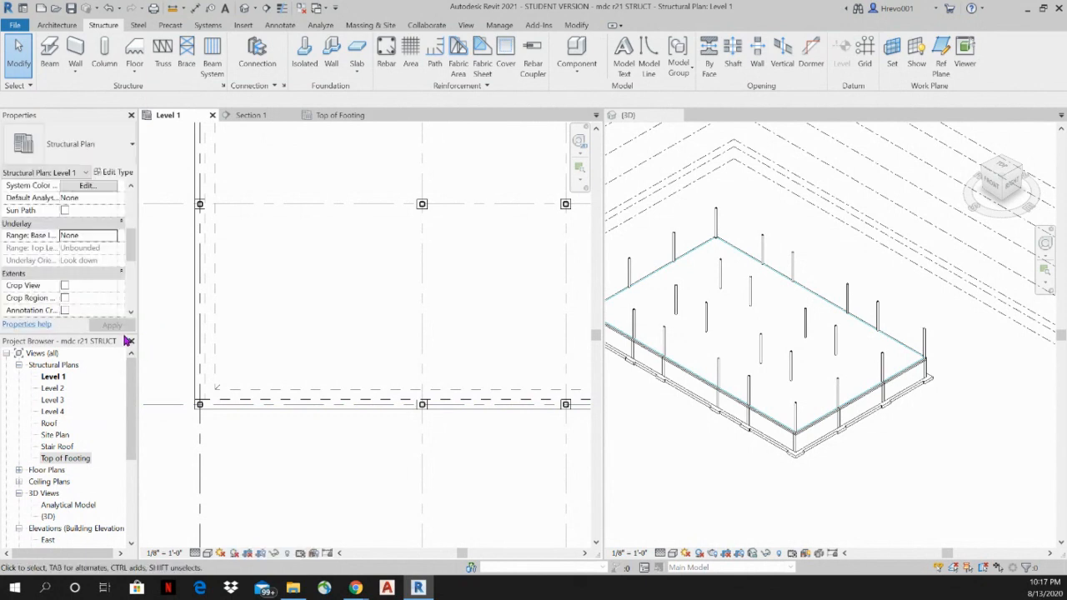
{"action": "scroll", "coordinate": [112, 306], "scroll_direction": "down", "scroll_amount": 3}
{"action": "scroll", "coordinate": [111, 306], "scroll_direction": "down", "scroll_amount": 6}
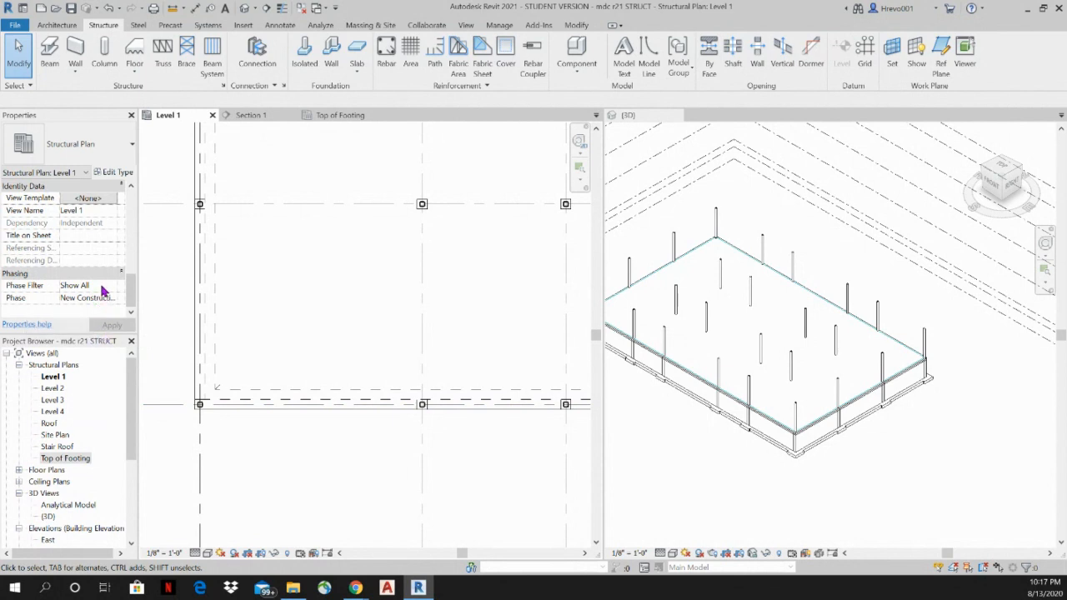
{"action": "left_click", "coordinate": [92, 285]}
{"action": "left_click", "coordinate": [112, 285]}
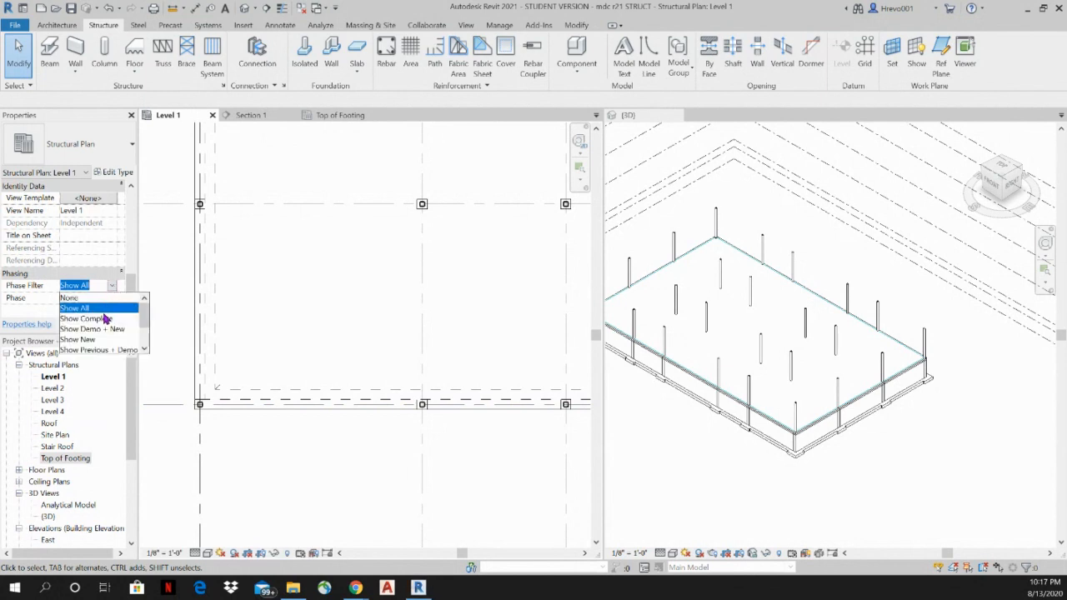
{"action": "left_click", "coordinate": [100, 319]}
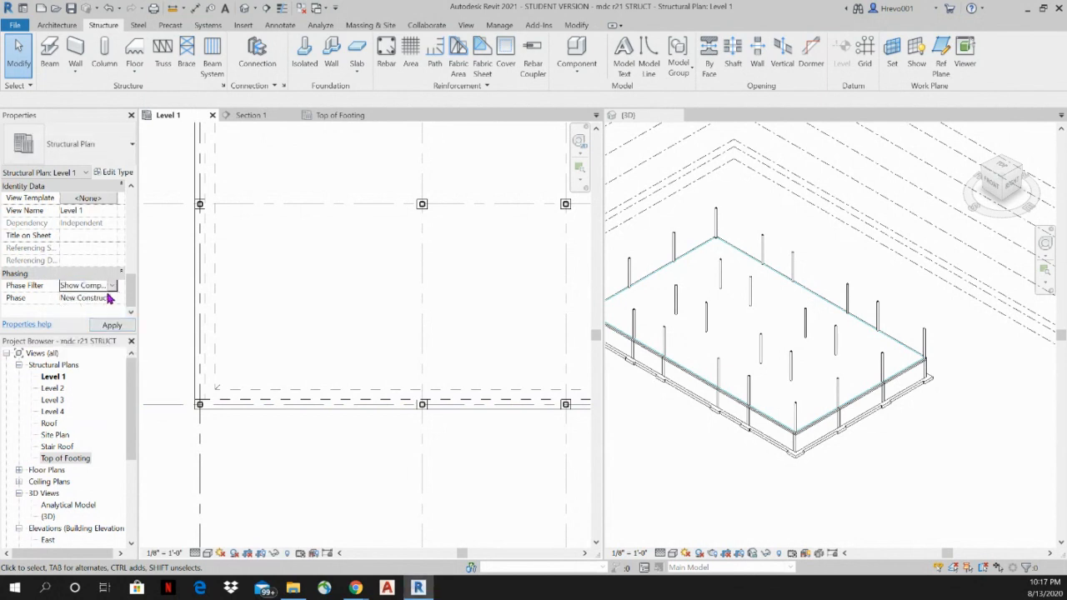
{"action": "left_click", "coordinate": [113, 286]}
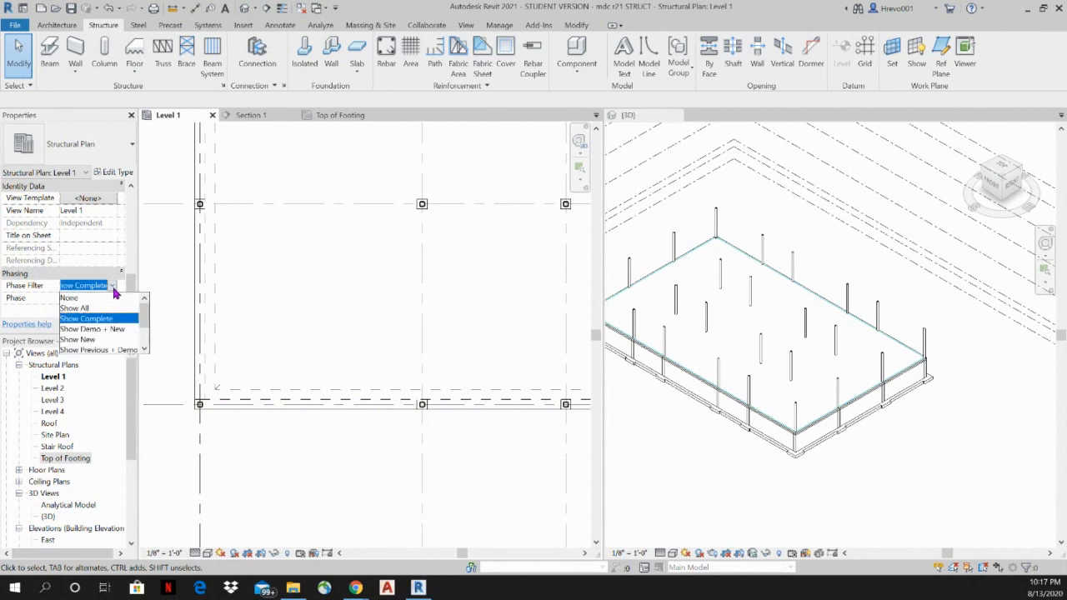
{"action": "left_click", "coordinate": [94, 308]}
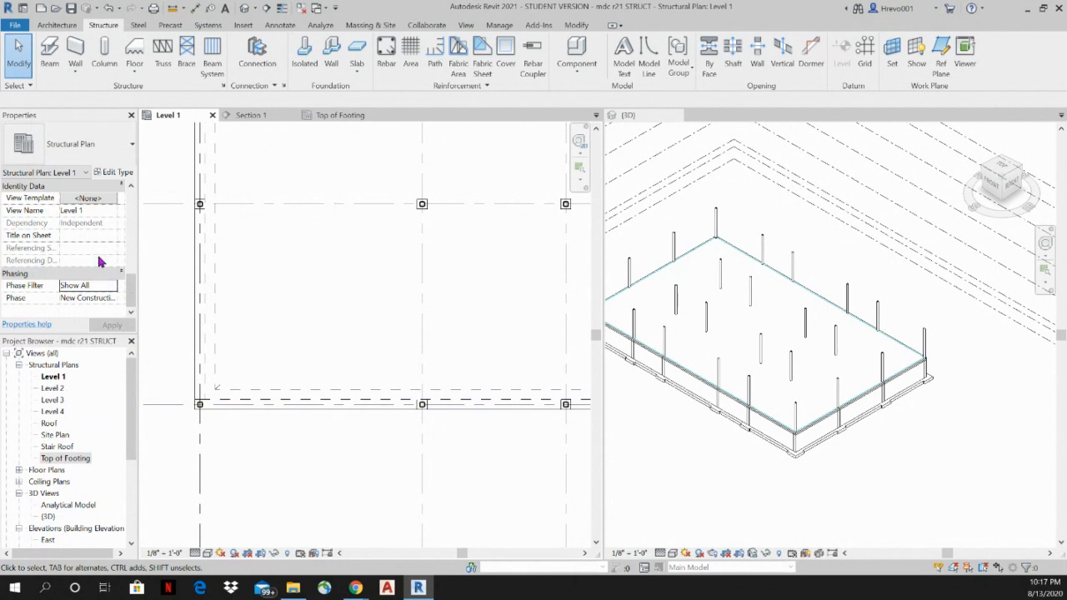
Set the Level 1 view range's view depth offset to -4' 0" and its bottom offset to -1' 0"
{"action": "scroll", "coordinate": [97, 260], "scroll_direction": "up", "scroll_amount": 3}
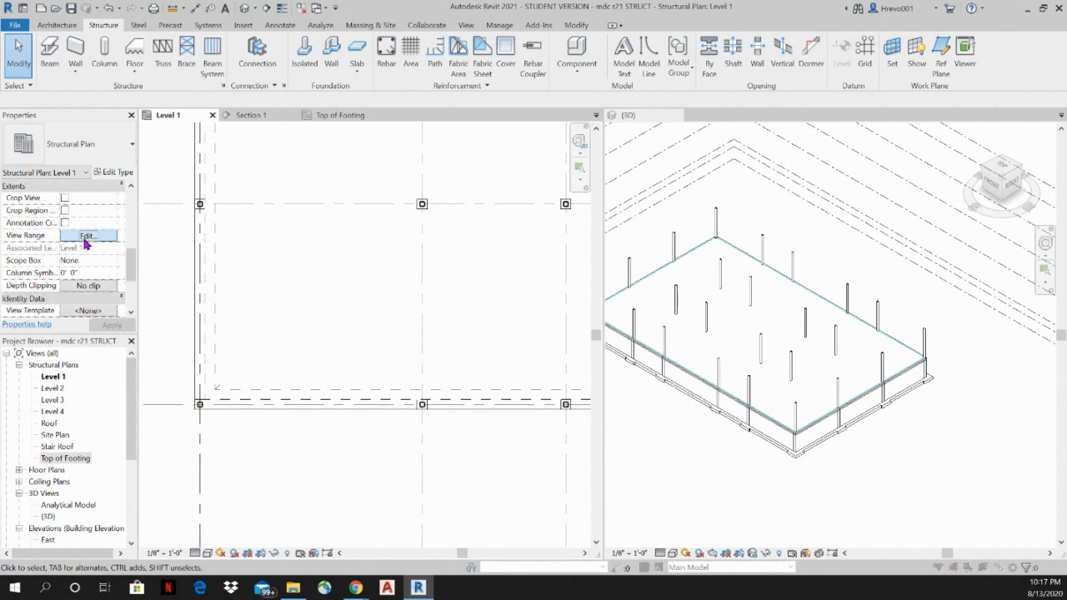
{"action": "left_click", "coordinate": [86, 238]}
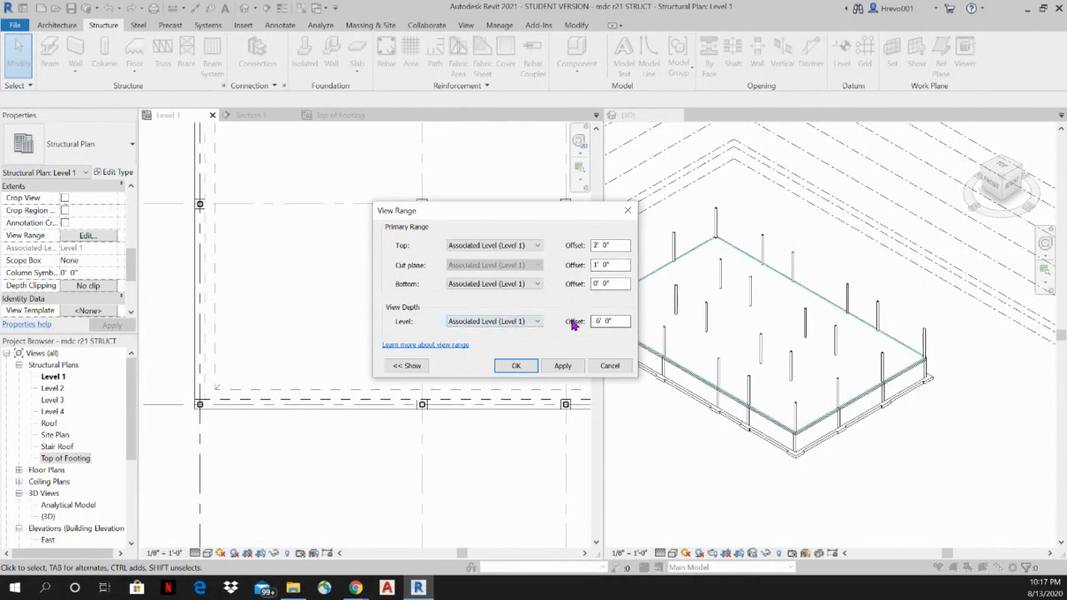
{"action": "left_click", "coordinate": [600, 323]}
{"action": "key", "text": "BackSpace"}
{"action": "type", "text": "4"}
{"action": "left_click", "coordinate": [595, 283]}
{"action": "key", "text": "Delete"}
{"action": "type", "text": "1"}
{"action": "left_click", "coordinate": [565, 370]}
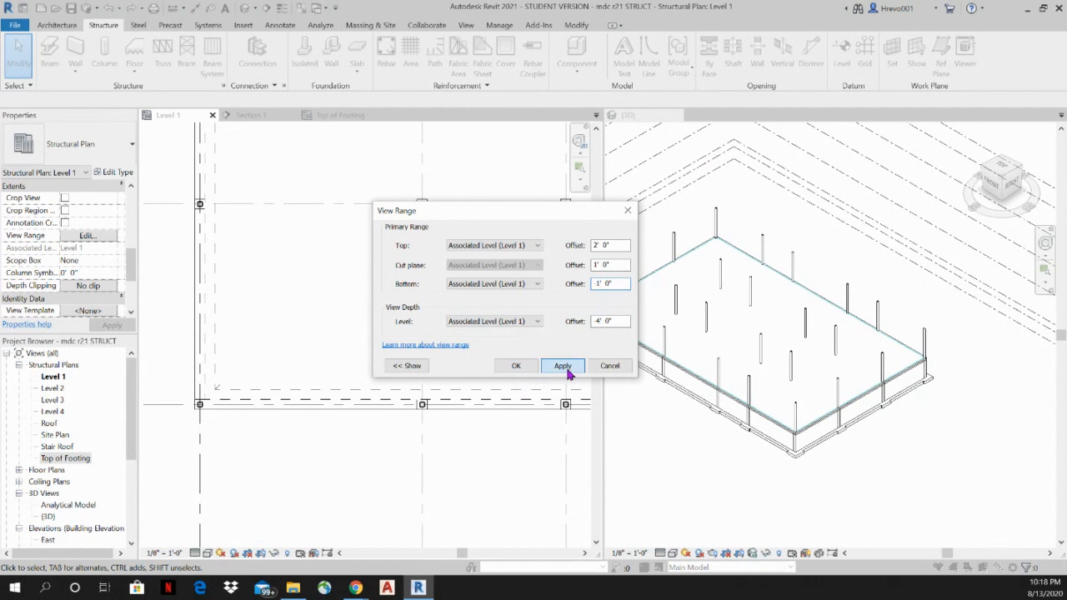
{"action": "left_click", "coordinate": [515, 367]}
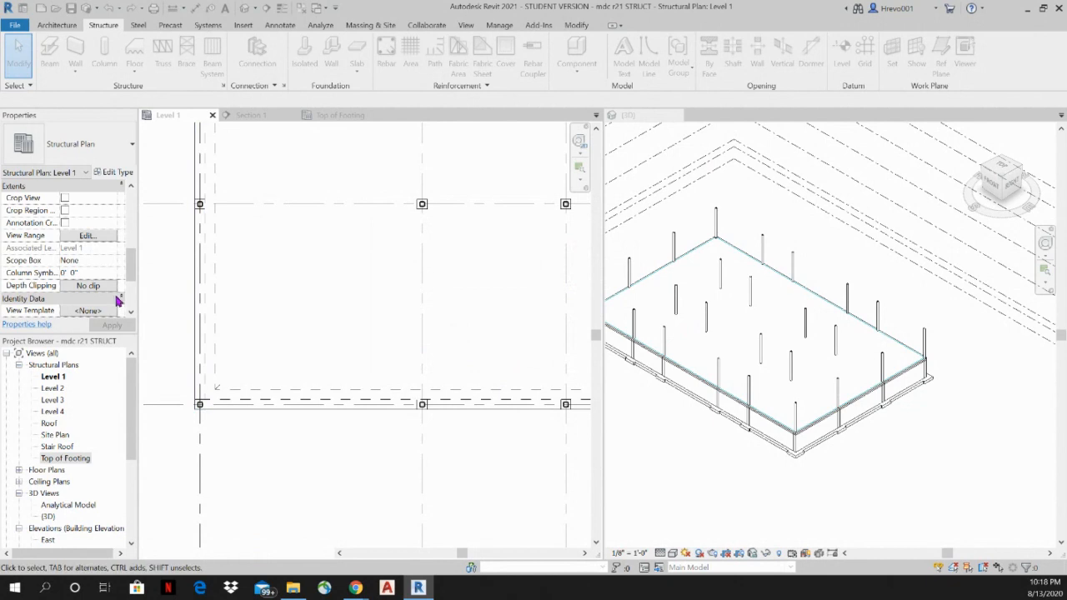
Change the Level 1 plan's discipline to Coordination
{"action": "scroll", "coordinate": [110, 273], "scroll_direction": "up", "scroll_amount": 5}
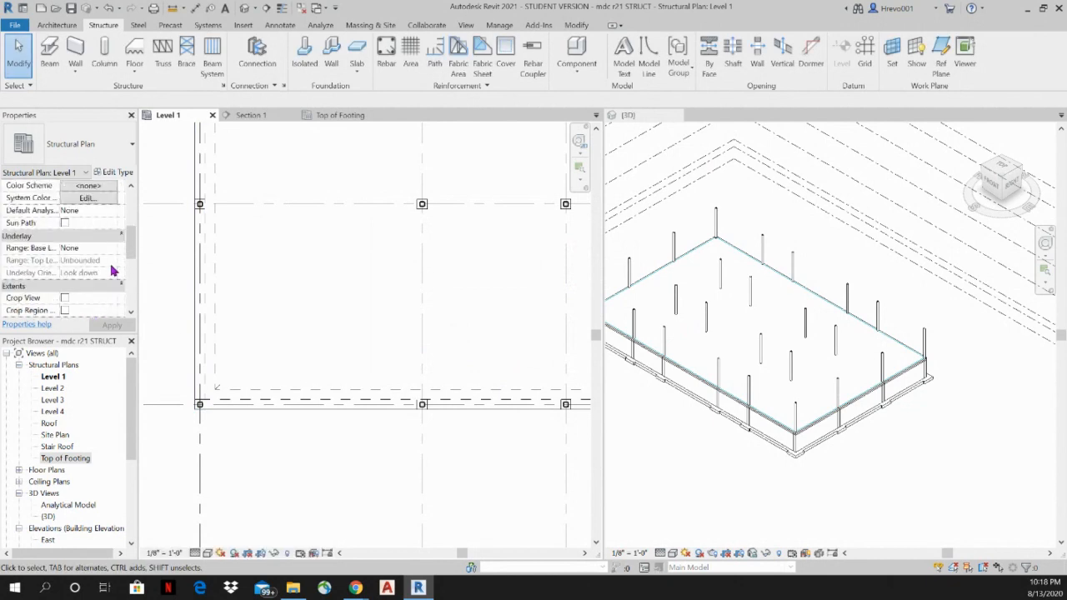
{"action": "scroll", "coordinate": [110, 271], "scroll_direction": "up", "scroll_amount": 3}
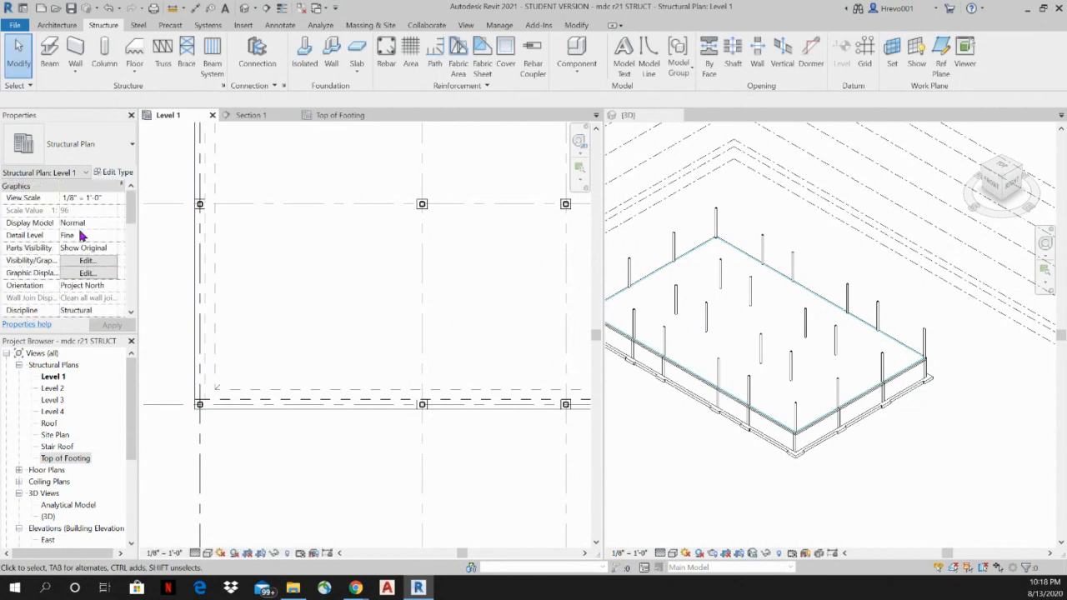
{"action": "scroll", "coordinate": [87, 240], "scroll_direction": "down", "scroll_amount": 1}
{"action": "scroll", "coordinate": [82, 292], "scroll_direction": "down", "scroll_amount": 1}
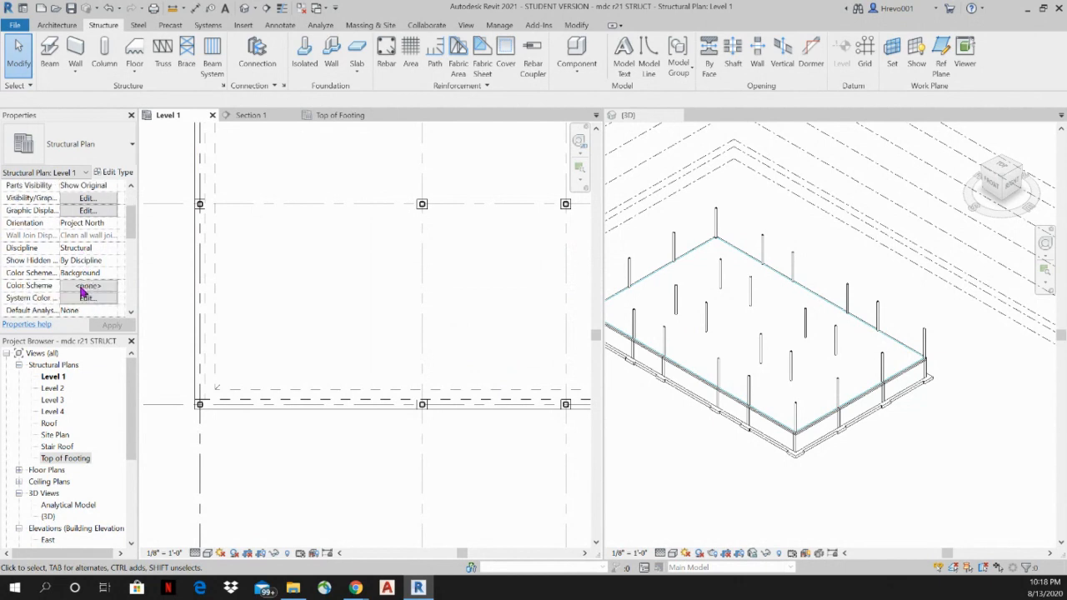
{"action": "scroll", "coordinate": [85, 279], "scroll_direction": "up", "scroll_amount": 1}
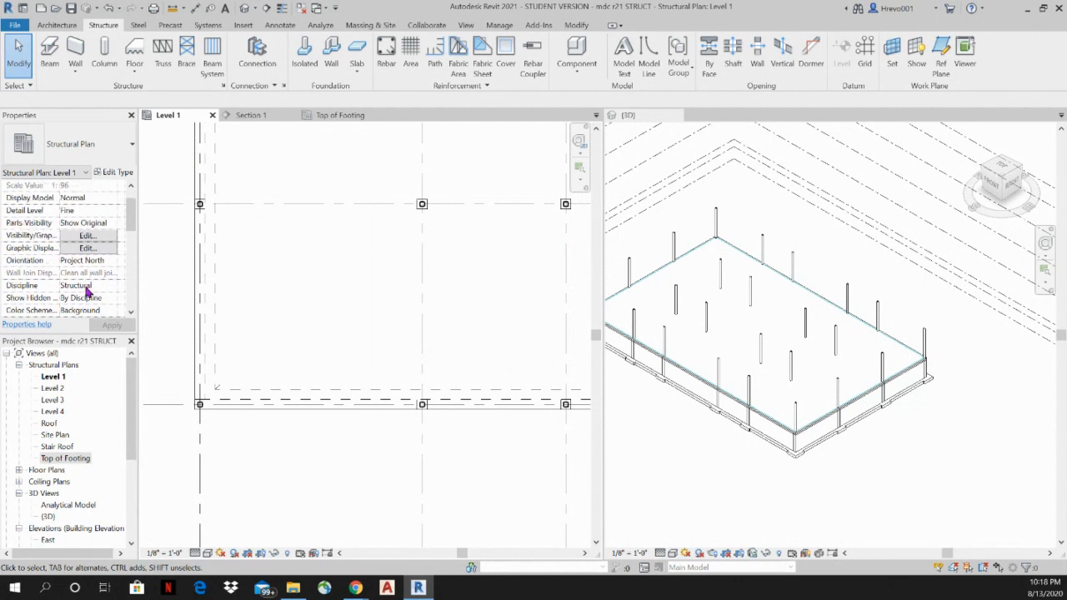
{"action": "left_click", "coordinate": [87, 287]}
{"action": "left_click", "coordinate": [111, 285]}
{"action": "left_click", "coordinate": [73, 350]}
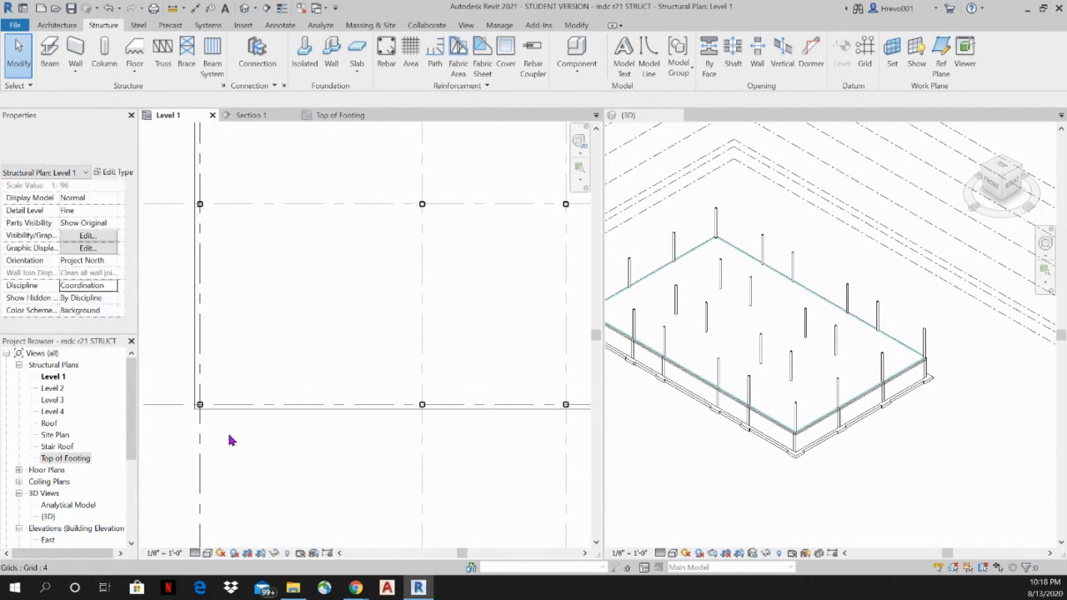
{"action": "scroll", "coordinate": [231, 454], "scroll_direction": "down", "scroll_amount": 1}
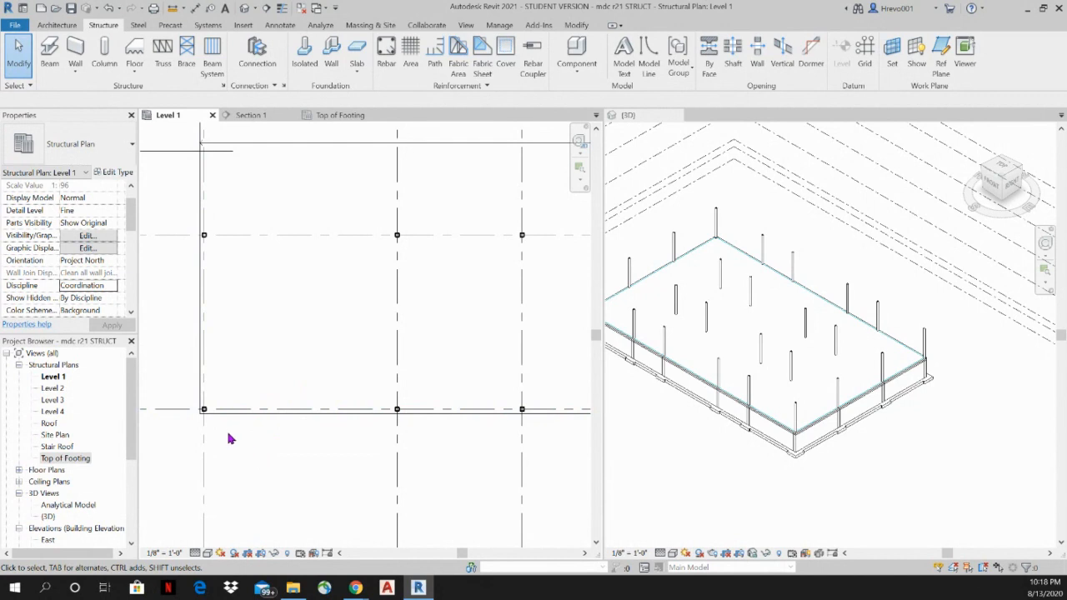
Switch to the 3D view and examine the slab edge and foundation at the building's front corner
{"action": "scroll", "coordinate": [748, 406], "scroll_direction": "up", "scroll_amount": 1}
{"action": "scroll", "coordinate": [749, 406], "scroll_direction": "up", "scroll_amount": 4}
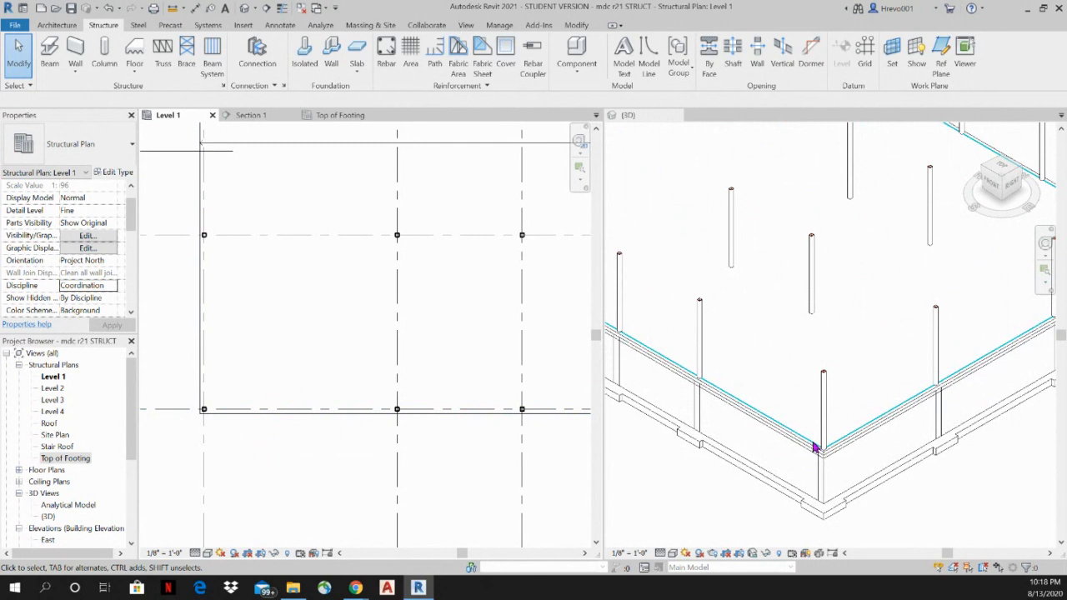
{"action": "middle_click", "coordinate": [815, 447]}
{"action": "scroll", "coordinate": [815, 447], "scroll_direction": "up", "scroll_amount": 2}
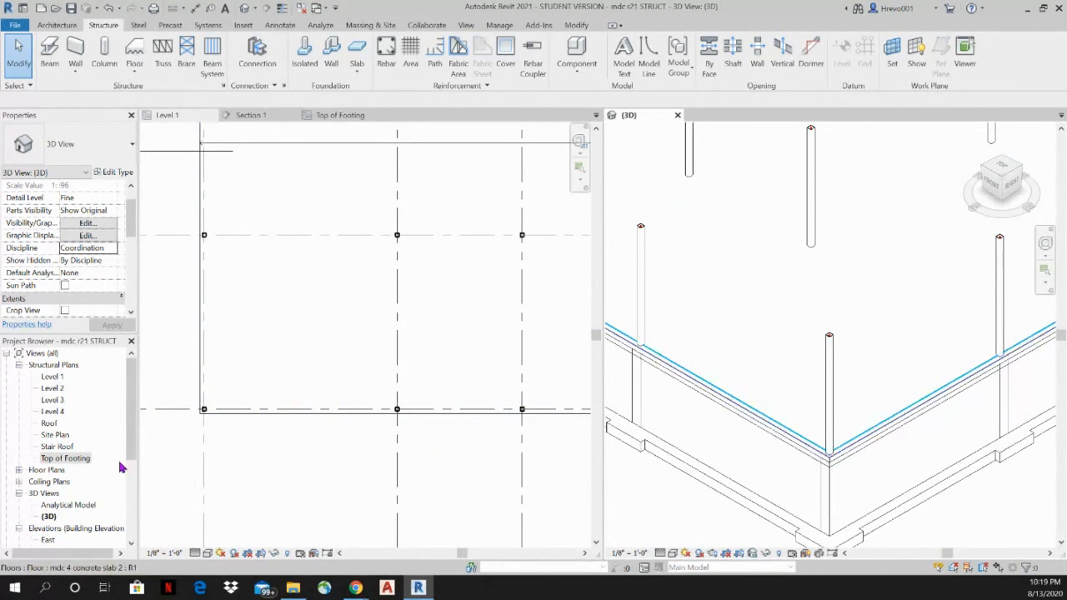
{"action": "scroll", "coordinate": [79, 471], "scroll_direction": "down", "scroll_amount": 1}
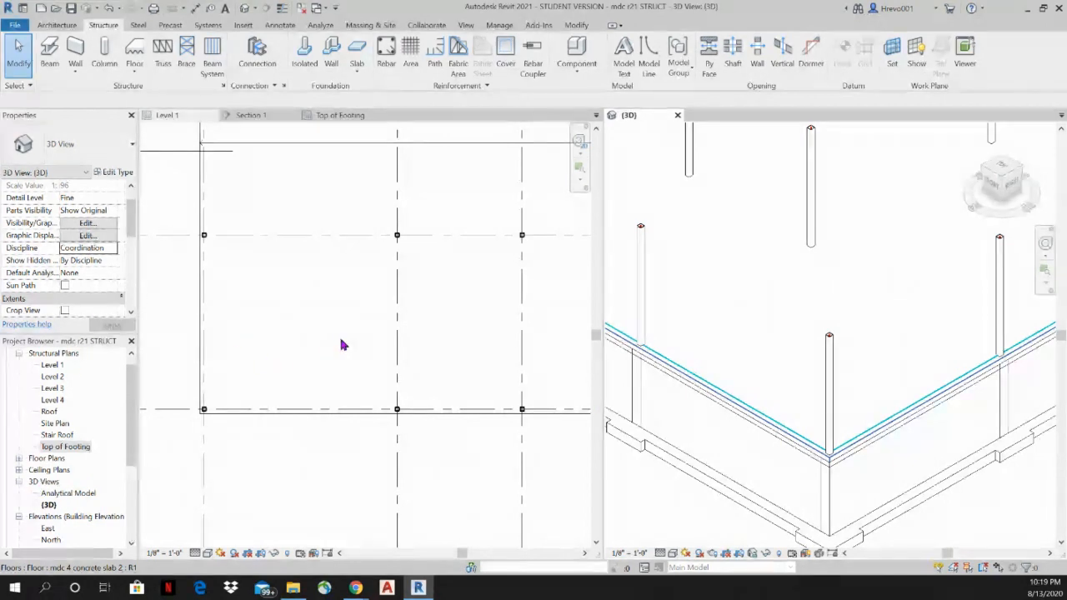
{"action": "key", "text": "v"}
{"action": "key", "text": "g"}
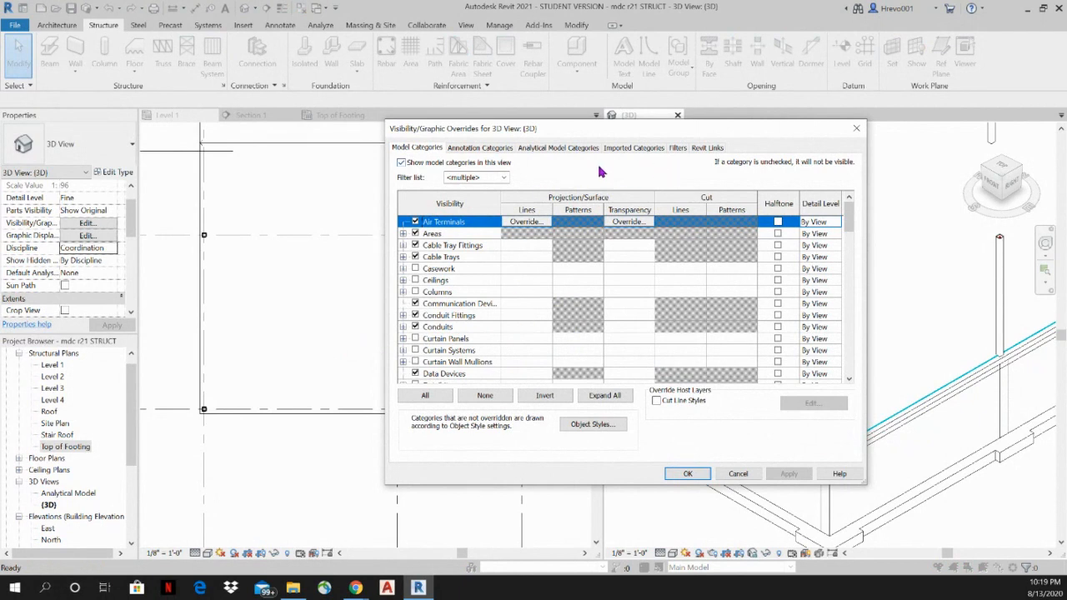
{"action": "left_click", "coordinate": [856, 128]}
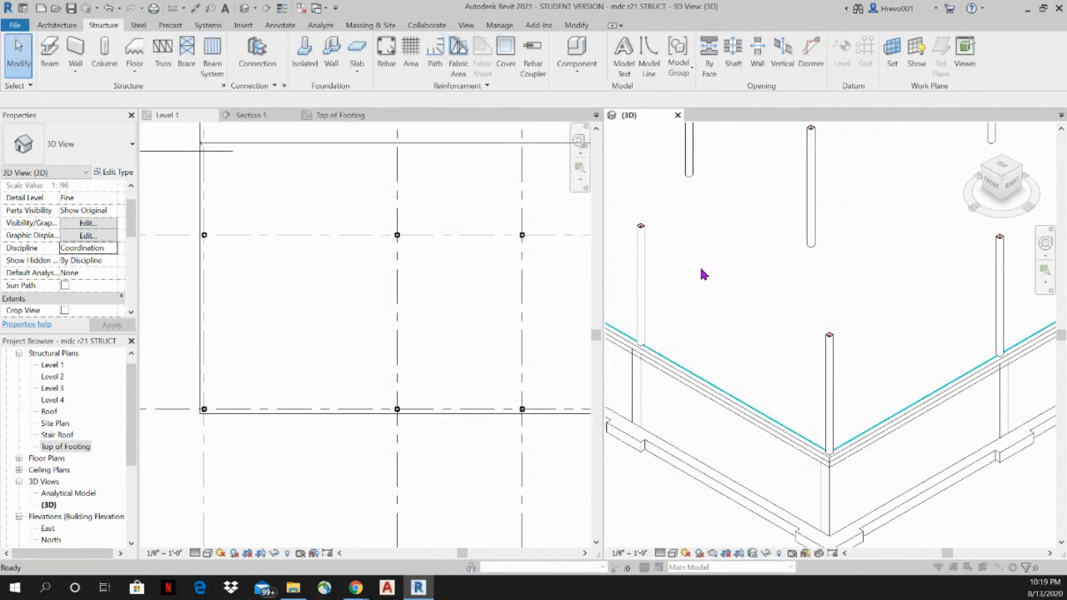
Hide all analytical model categories in the 3D view through its Visibility/Graphic Overrides
{"action": "key", "text": "v"}
{"action": "key", "text": "g"}
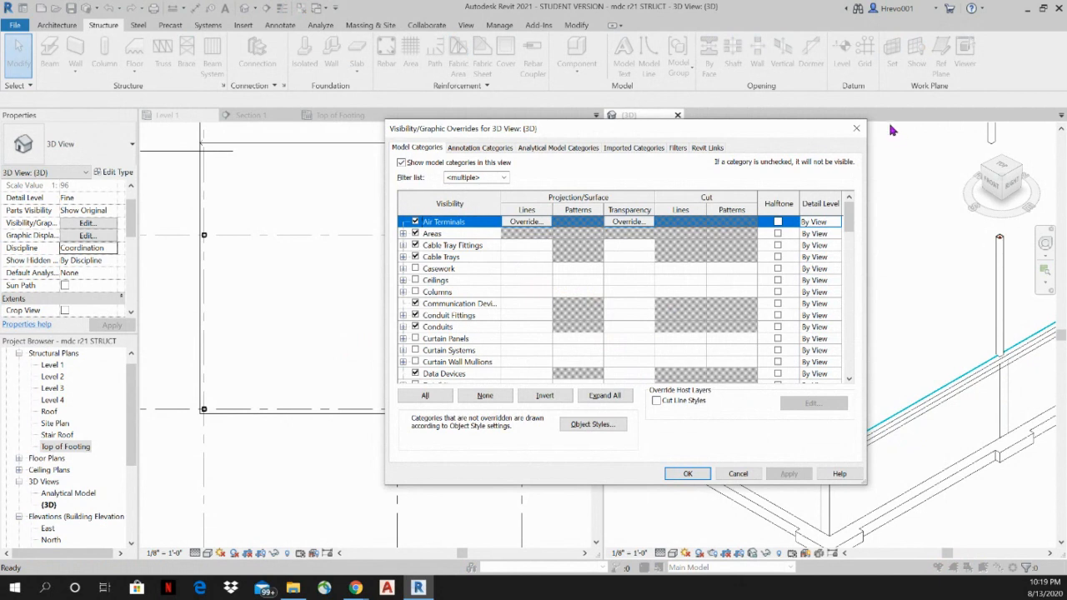
{"action": "left_click", "coordinate": [548, 148]}
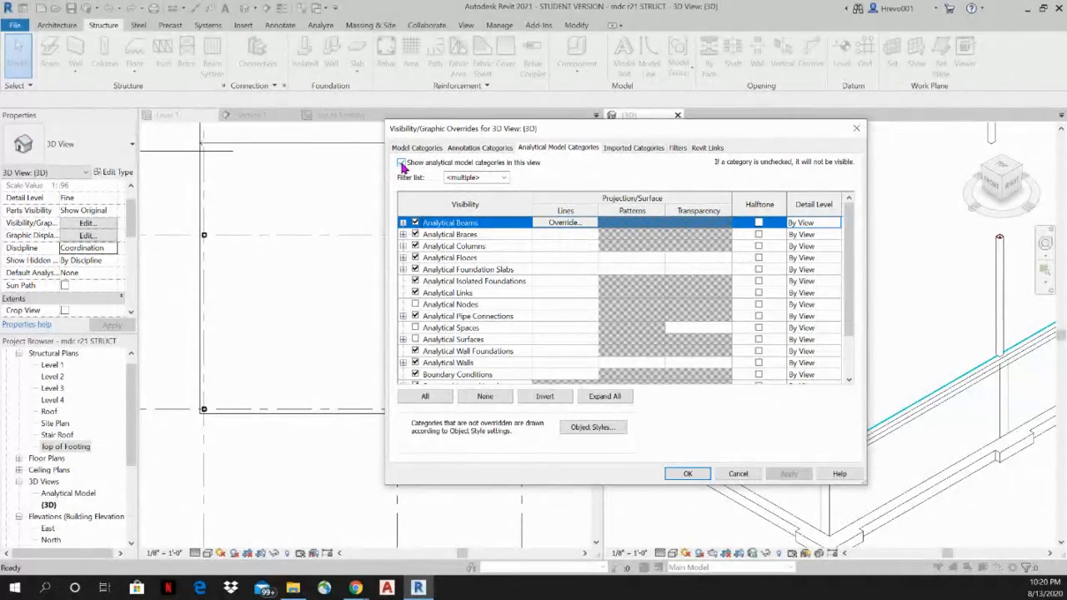
{"action": "left_click", "coordinate": [400, 163]}
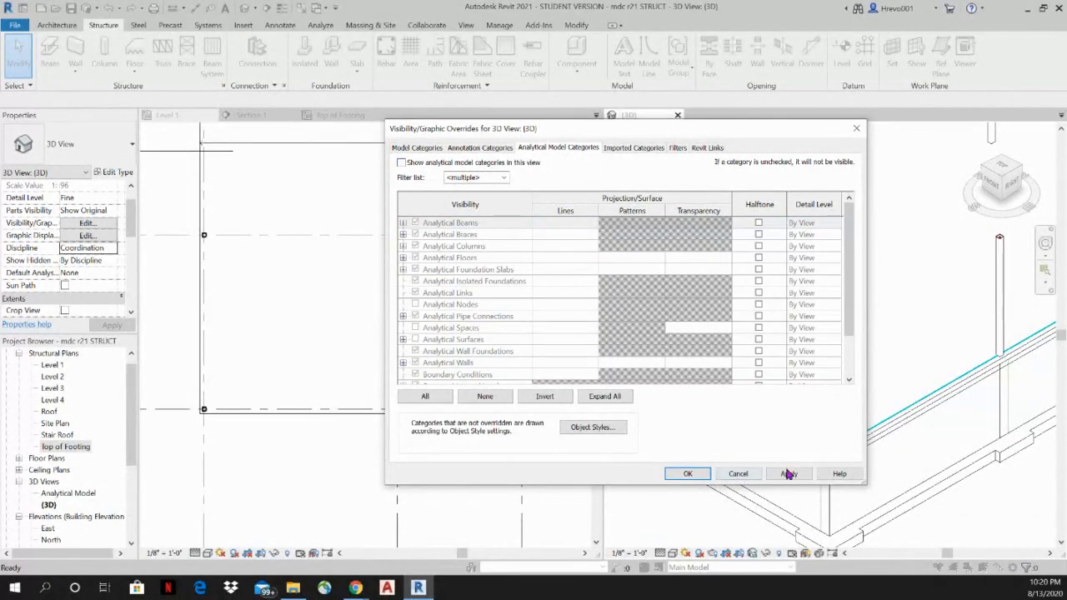
{"action": "left_click", "coordinate": [788, 473]}
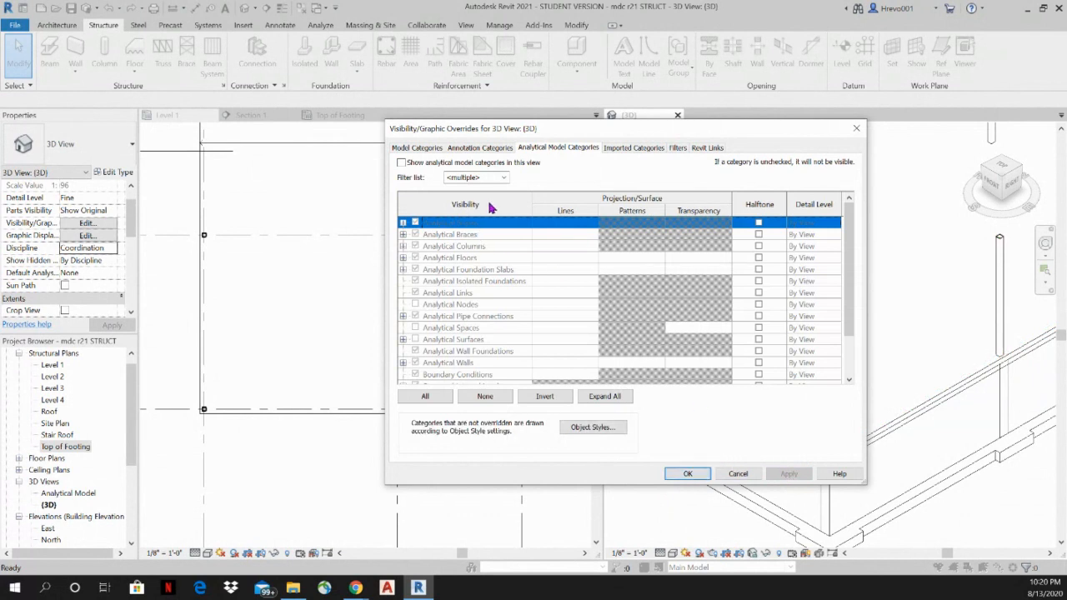
{"action": "left_click", "coordinate": [686, 475]}
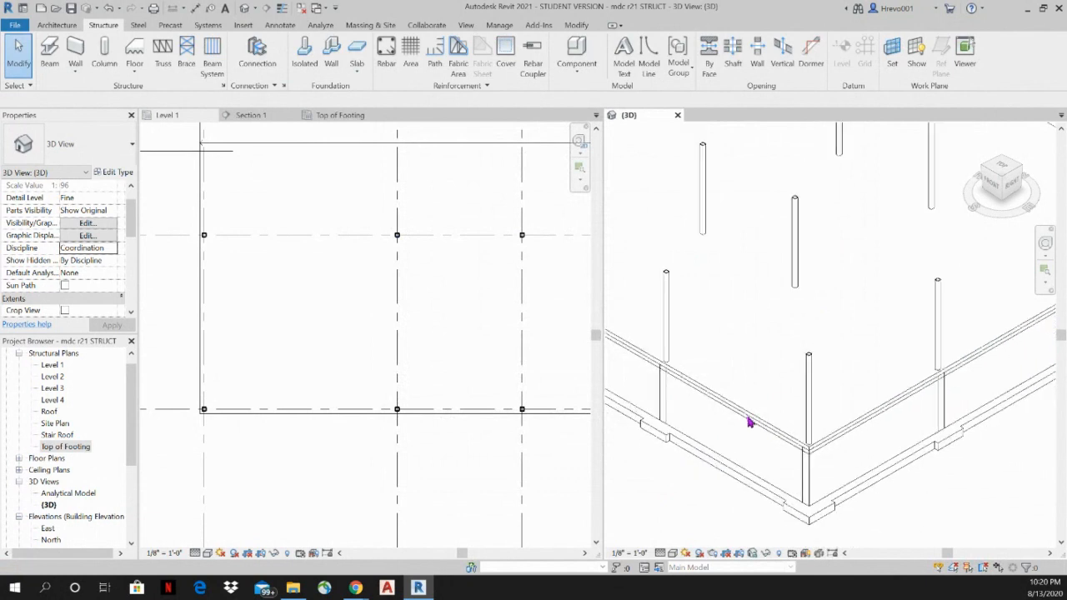
Save the structural project
{"action": "scroll", "coordinate": [793, 441], "scroll_direction": "down", "scroll_amount": 1}
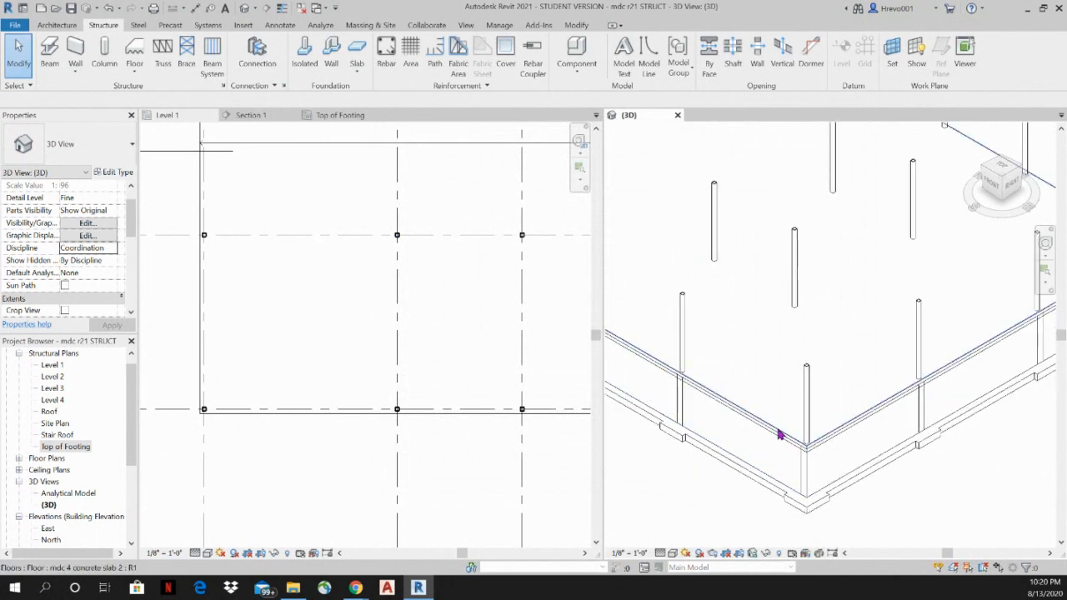
{"action": "scroll", "coordinate": [833, 428], "scroll_direction": "down", "scroll_amount": 3}
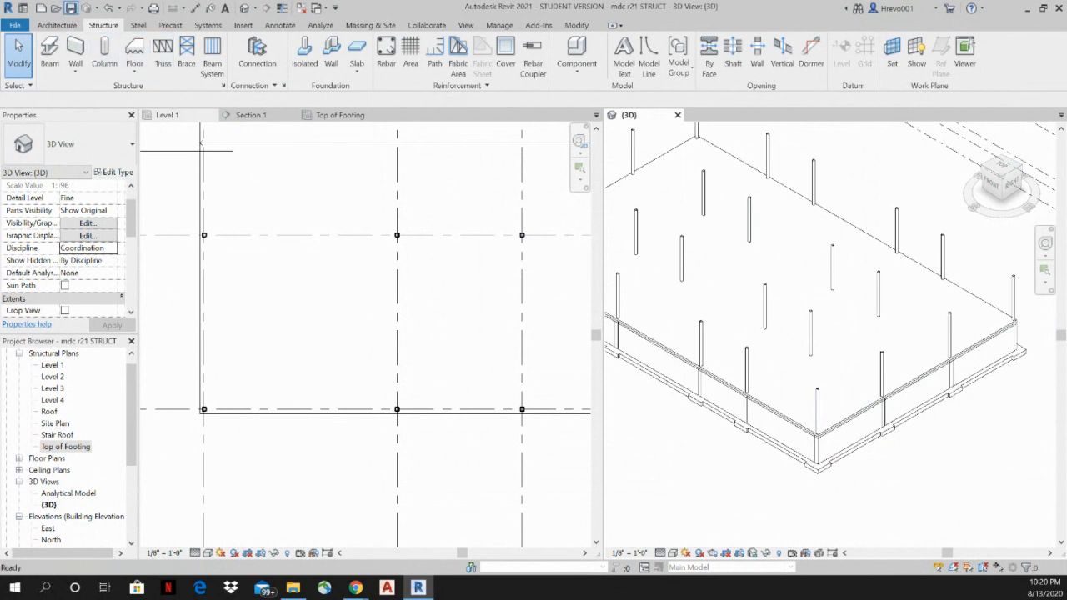
{"action": "left_click", "coordinate": [71, 8]}
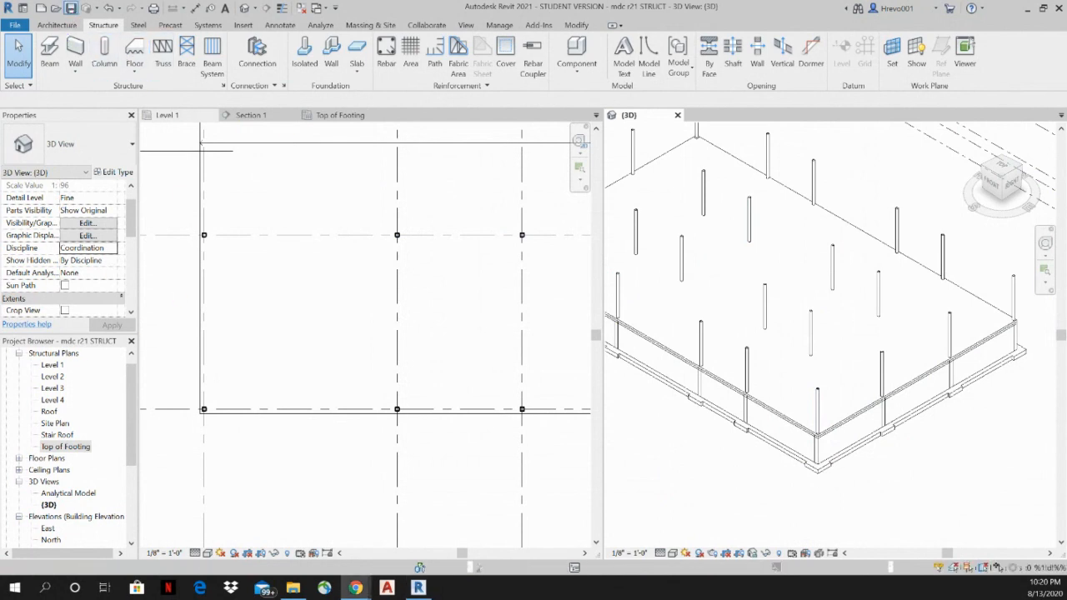
Open the Section 1 view and examine the thickened slab edge, foundation wall and footing
{"action": "scroll", "coordinate": [449, 367], "scroll_direction": "down", "scroll_amount": 1}
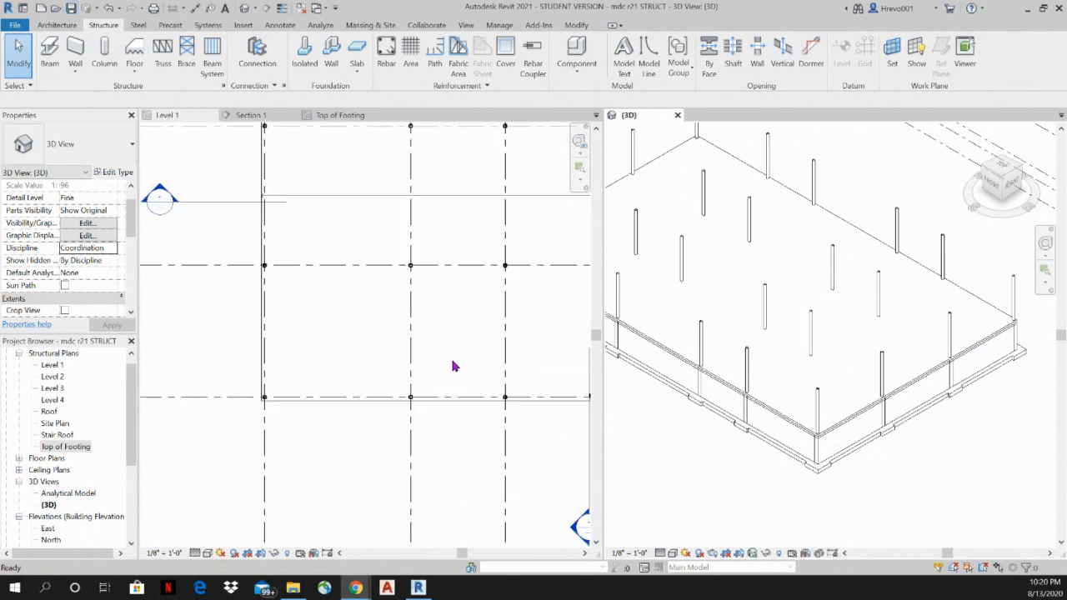
{"action": "scroll", "coordinate": [367, 364], "scroll_direction": "up", "scroll_amount": 1}
{"action": "scroll", "coordinate": [364, 365], "scroll_direction": "down", "scroll_amount": 1}
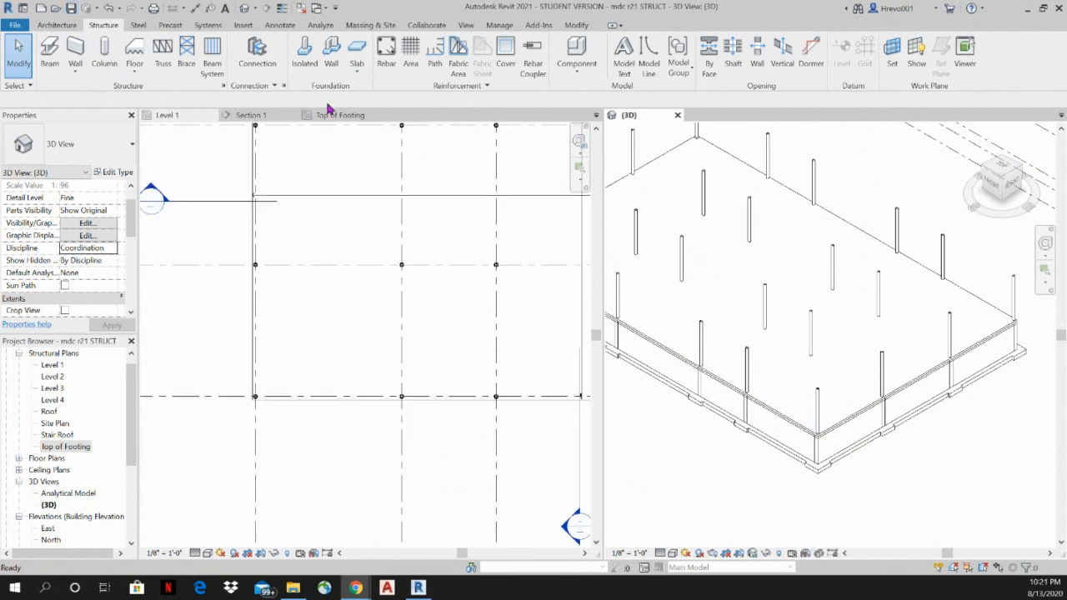
{"action": "left_click", "coordinate": [255, 119]}
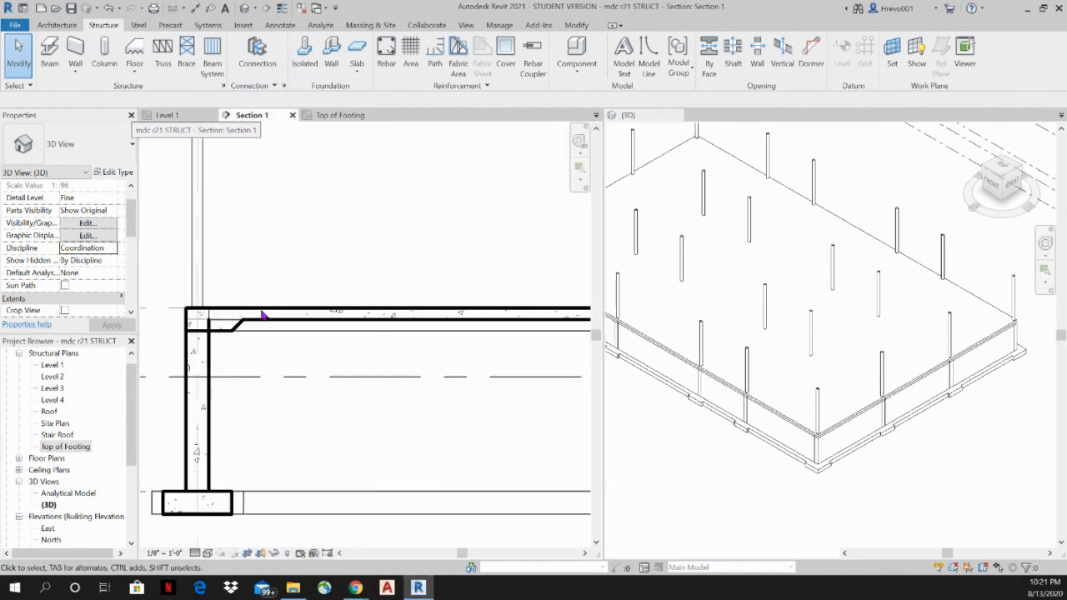
{"action": "scroll", "coordinate": [229, 247], "scroll_direction": "down", "scroll_amount": 5}
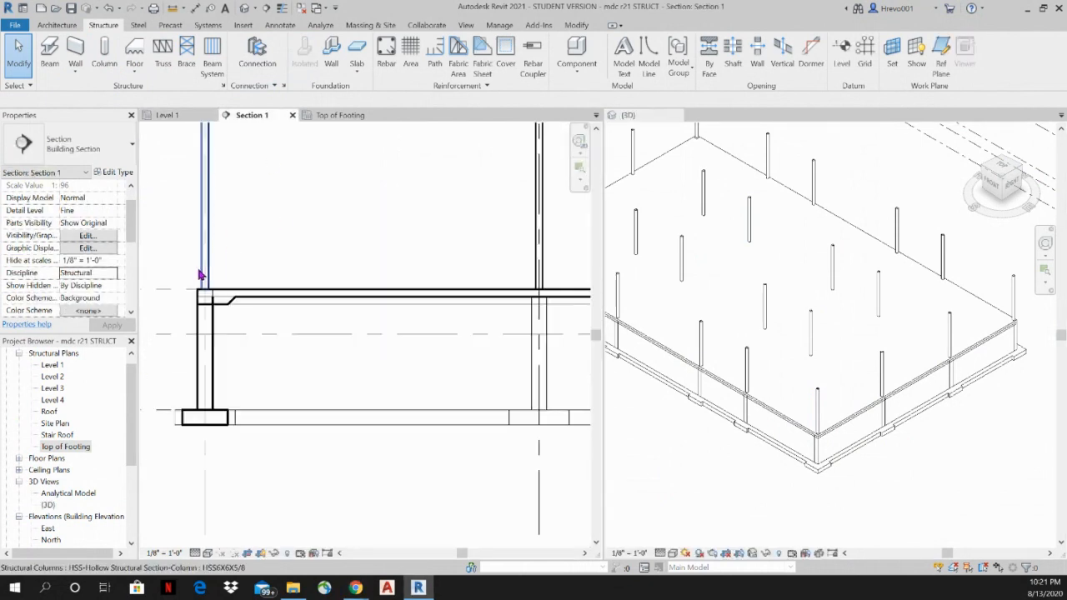
{"action": "scroll", "coordinate": [243, 428], "scroll_direction": "down", "scroll_amount": 1}
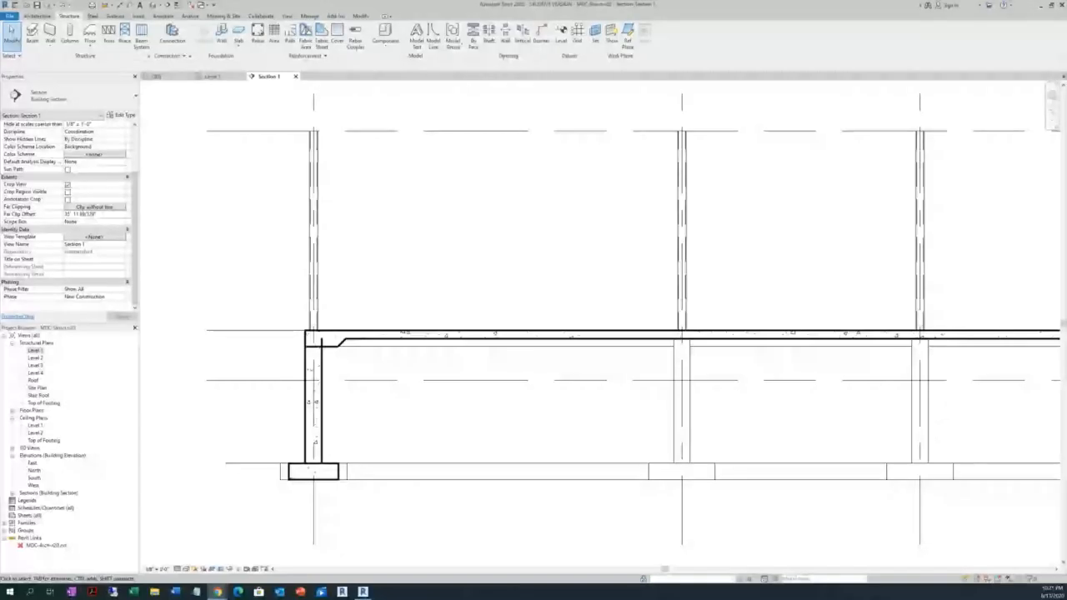
Join the geometry of the 12" concrete foundation wall with the Level 1 floor slab in Section 1
{"action": "scroll", "coordinate": [288, 356], "scroll_direction": "up", "scroll_amount": 2}
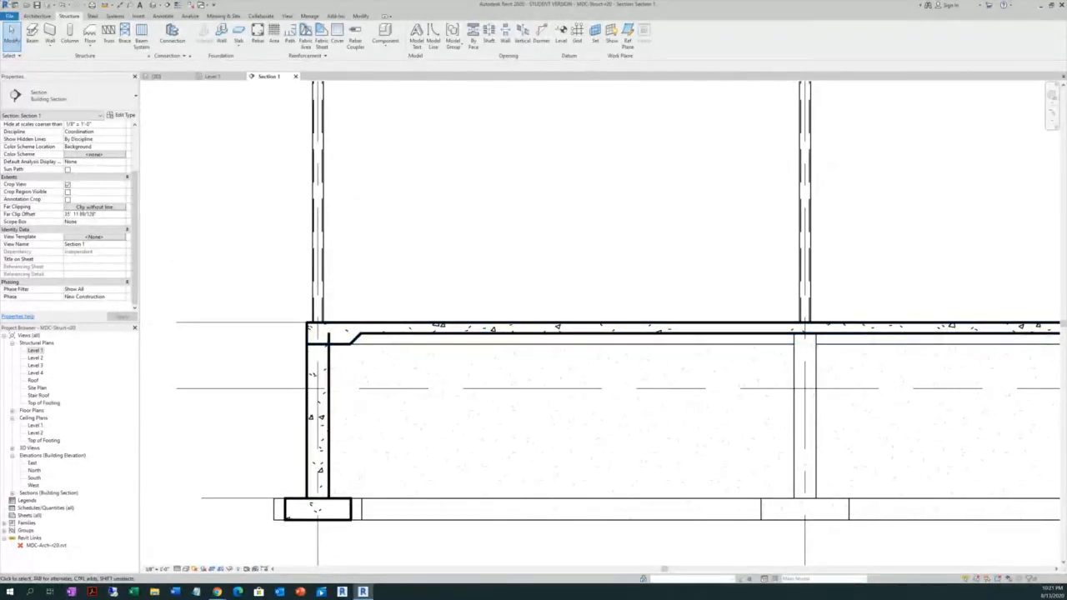
{"action": "scroll", "coordinate": [409, 326], "scroll_direction": "up", "scroll_amount": 2}
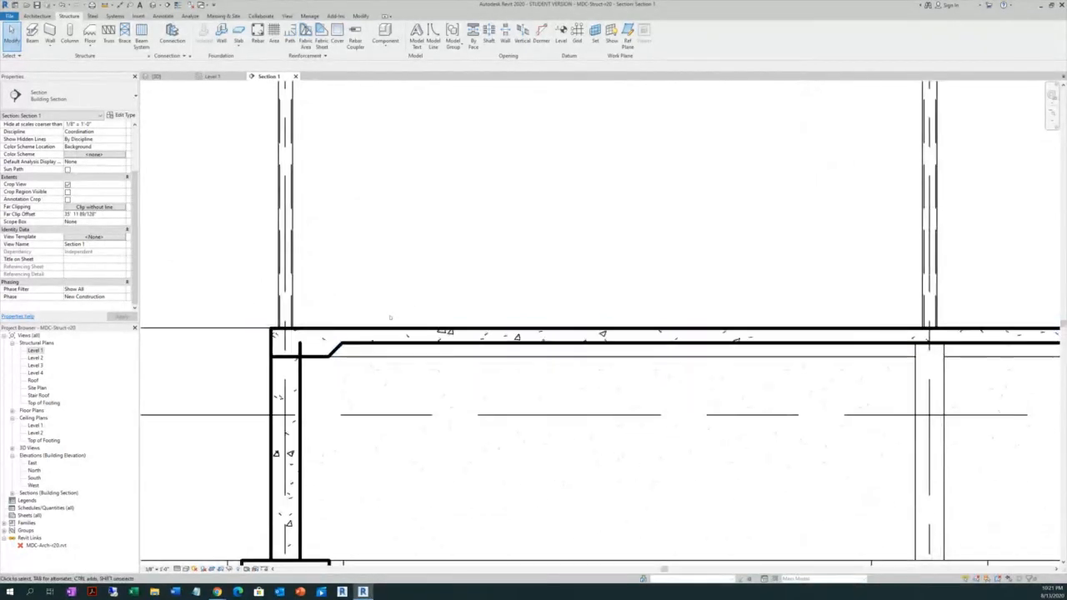
{"action": "scroll", "coordinate": [404, 326], "scroll_direction": "down", "scroll_amount": 1}
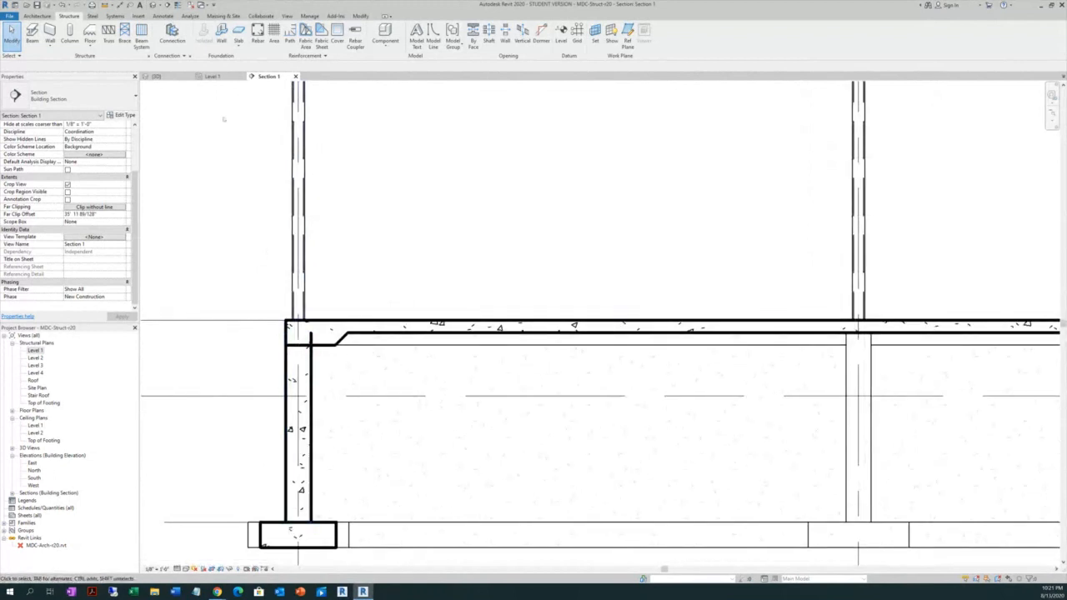
{"action": "left_click", "coordinate": [360, 16]}
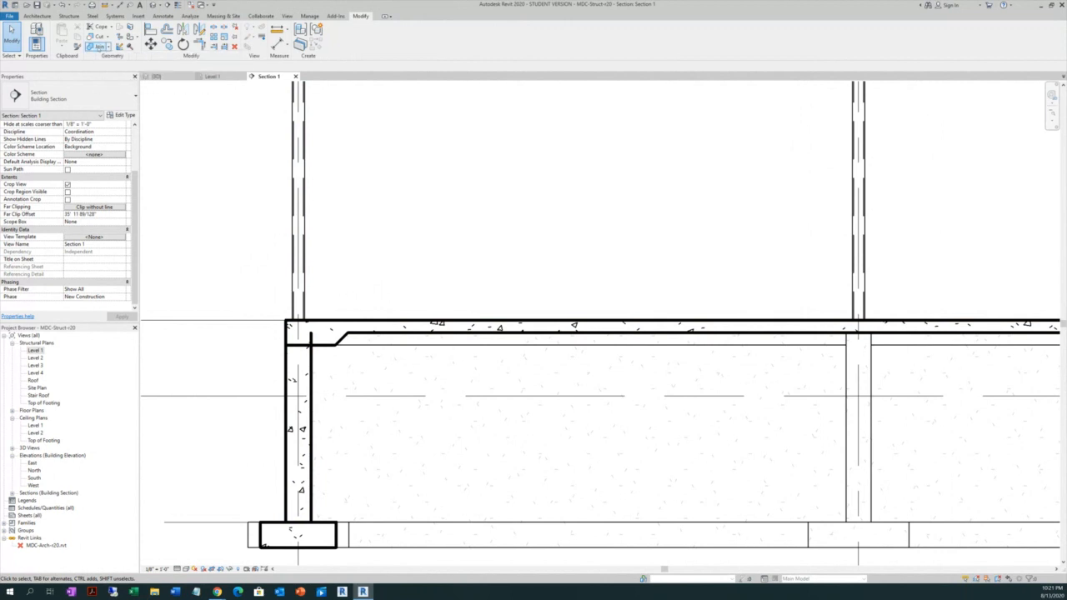
{"action": "left_click", "coordinate": [99, 47]}
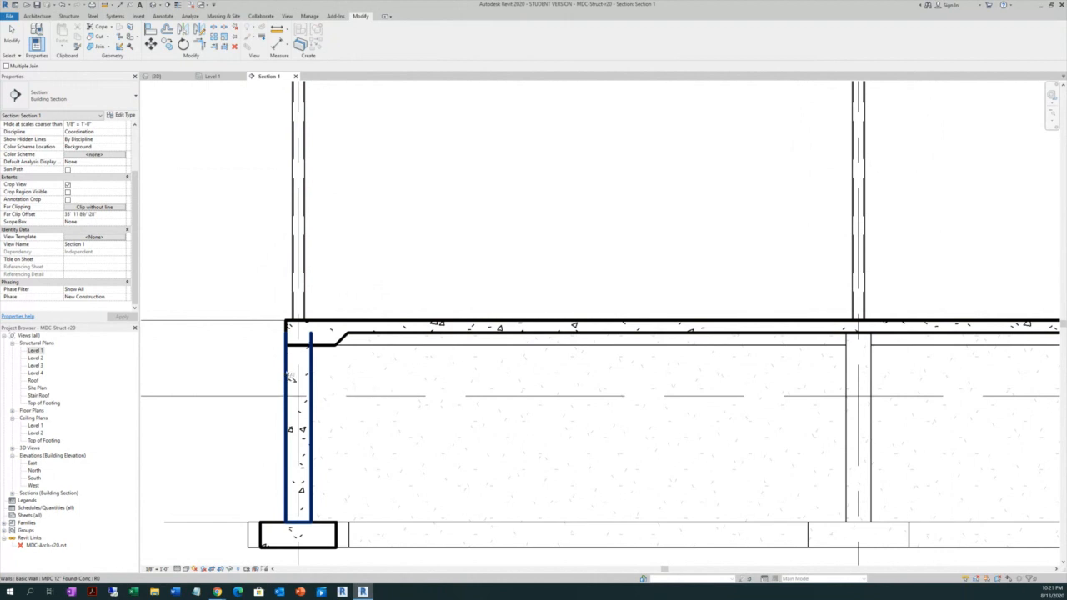
{"action": "left_click", "coordinate": [290, 378]}
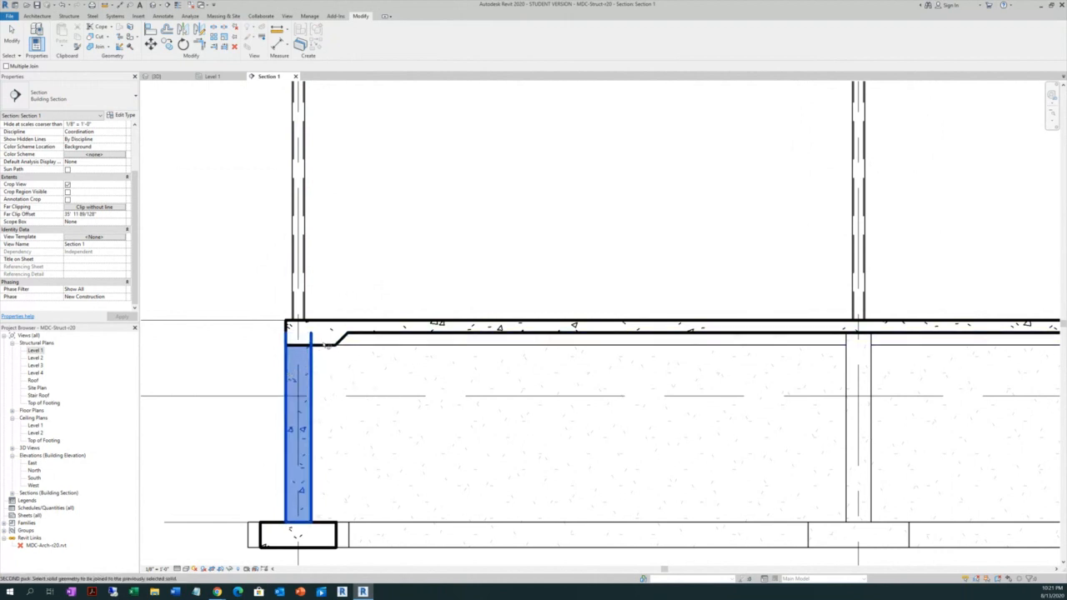
{"action": "left_click", "coordinate": [330, 323]}
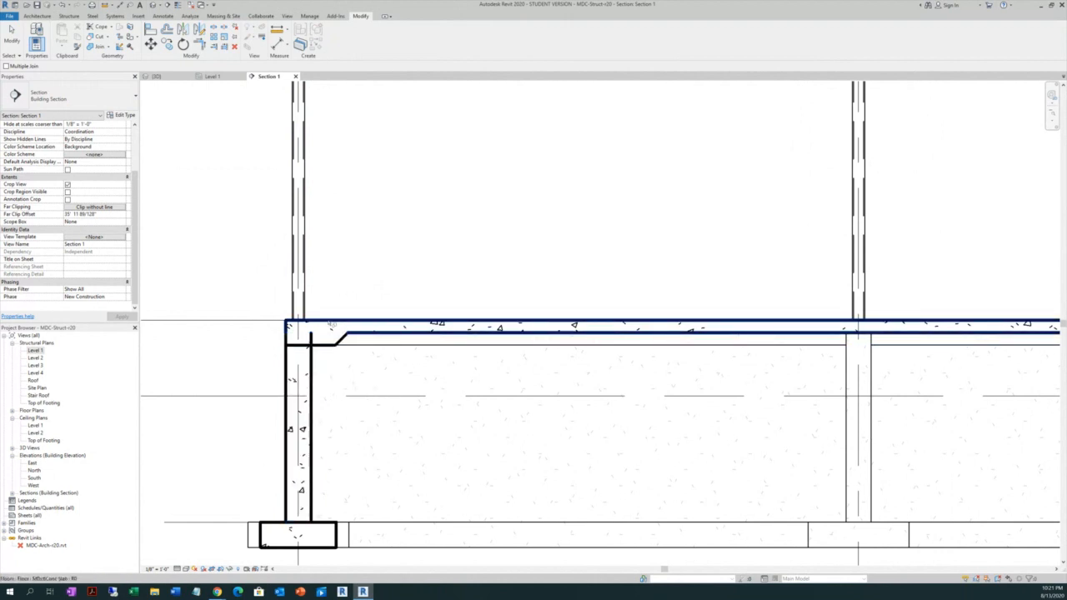
{"action": "scroll", "coordinate": [305, 356], "scroll_direction": "up", "scroll_amount": 1}
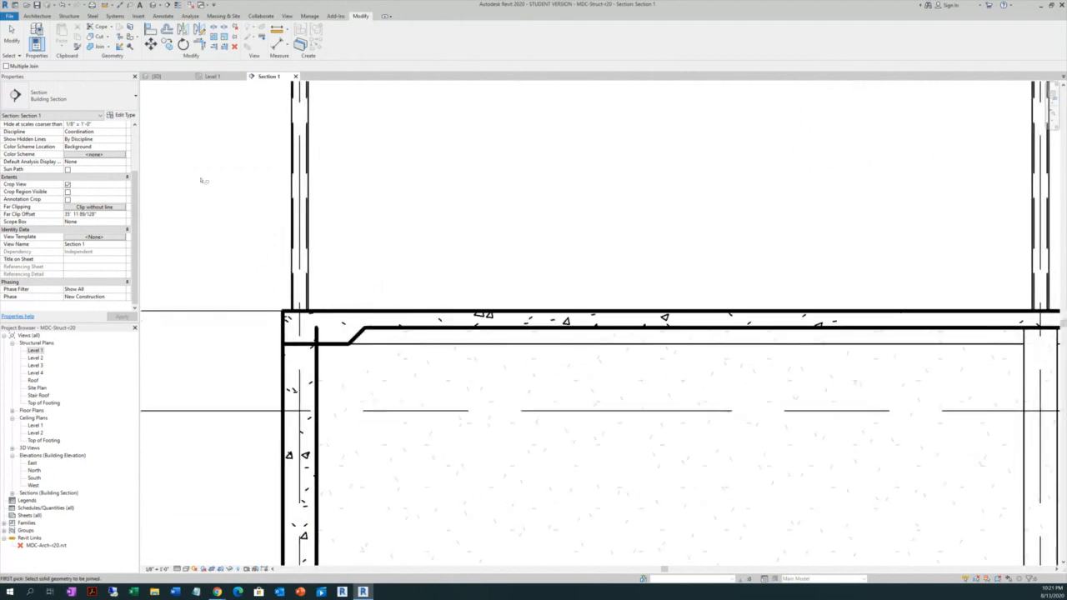
{"action": "key", "text": "Escape"}
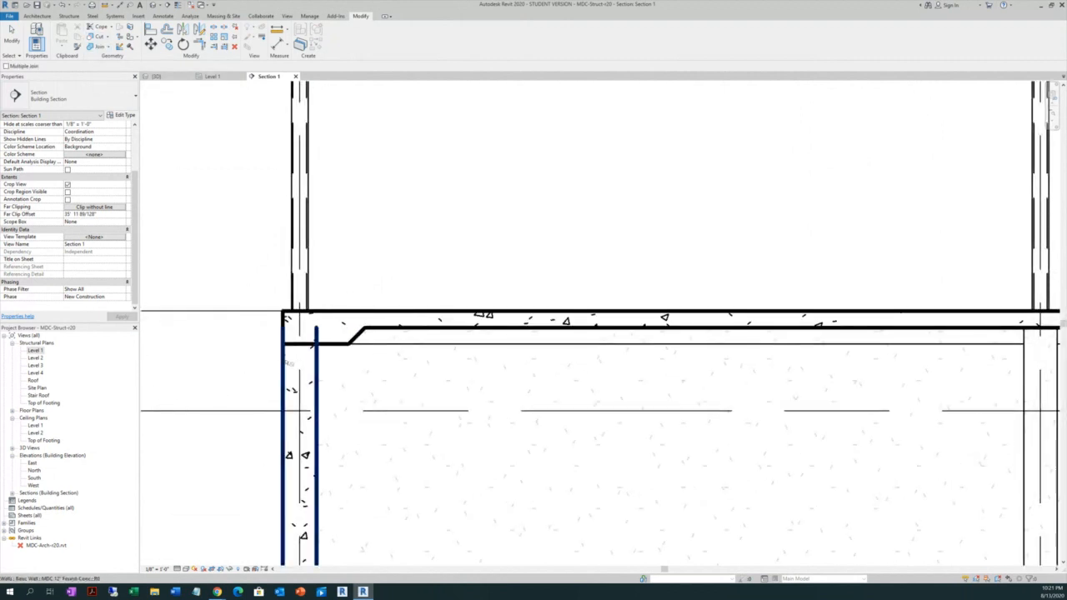
Join the foundation wall's geometry with the thickened slab edge, ending the Join Geometry command
{"action": "left_click", "coordinate": [286, 362]}
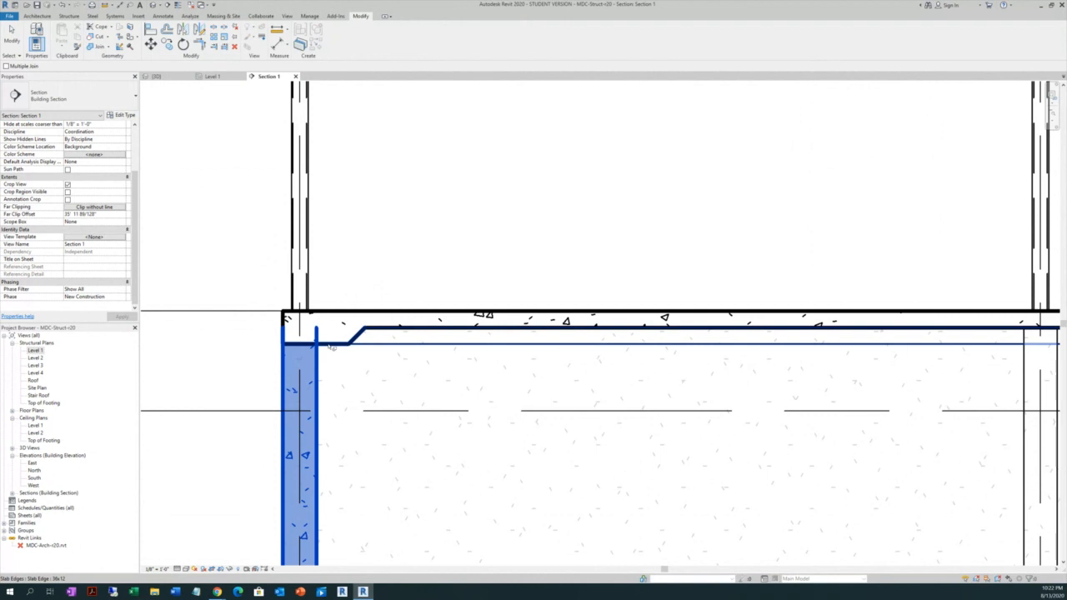
{"action": "key", "text": "Escape"}
{"action": "right_click", "coordinate": [227, 276]}
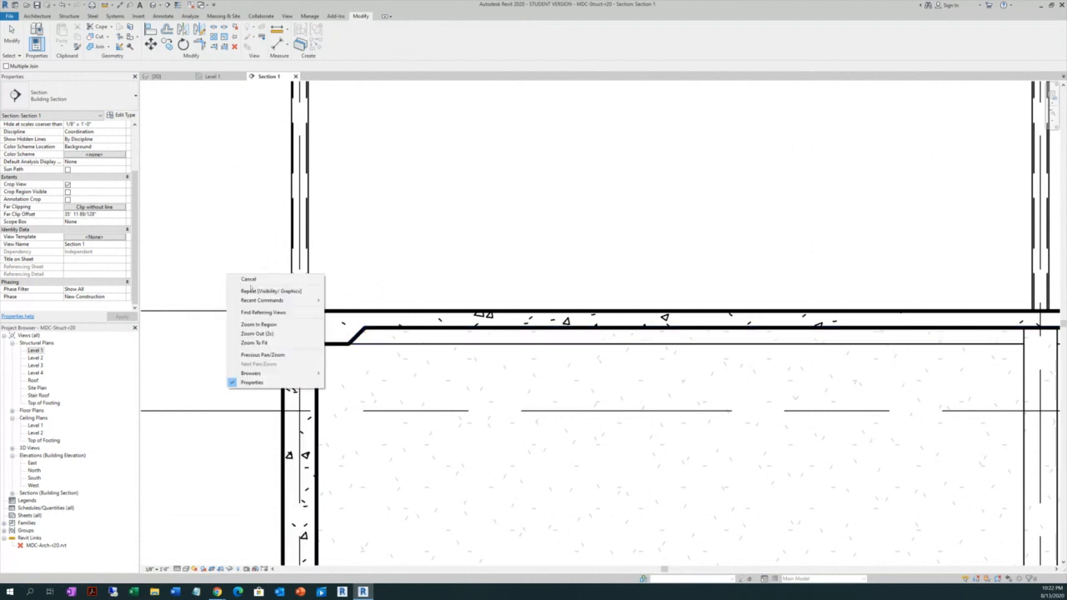
{"action": "left_click", "coordinate": [249, 279]}
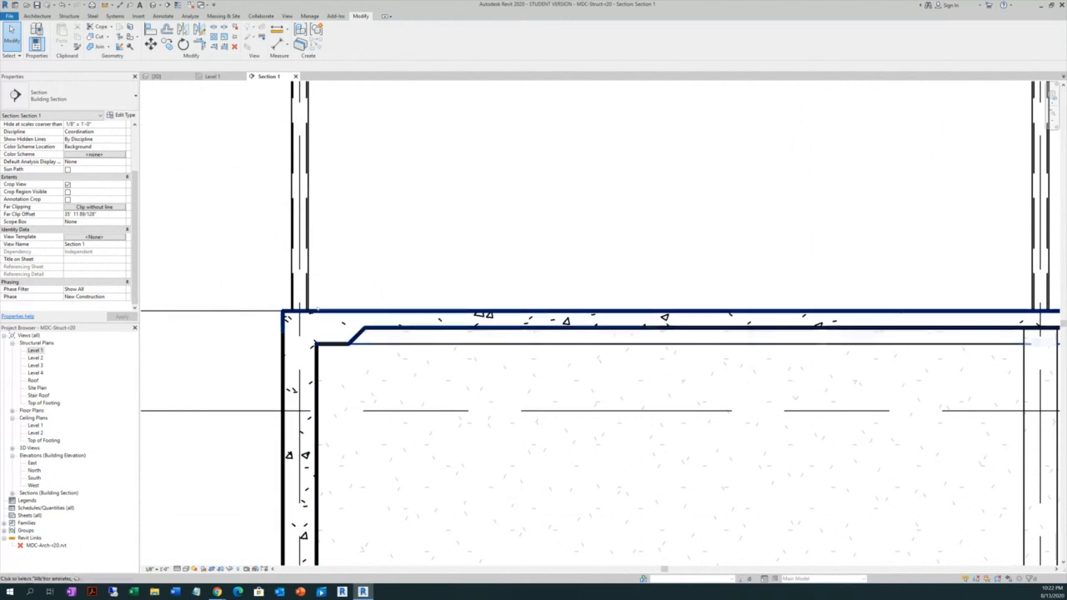
Start a Cut Profile edit in Section 1 on the boundary between the foundation wall and its footing, using Boundary between faces
{"action": "scroll", "coordinate": [317, 540], "scroll_direction": "down", "scroll_amount": 3}
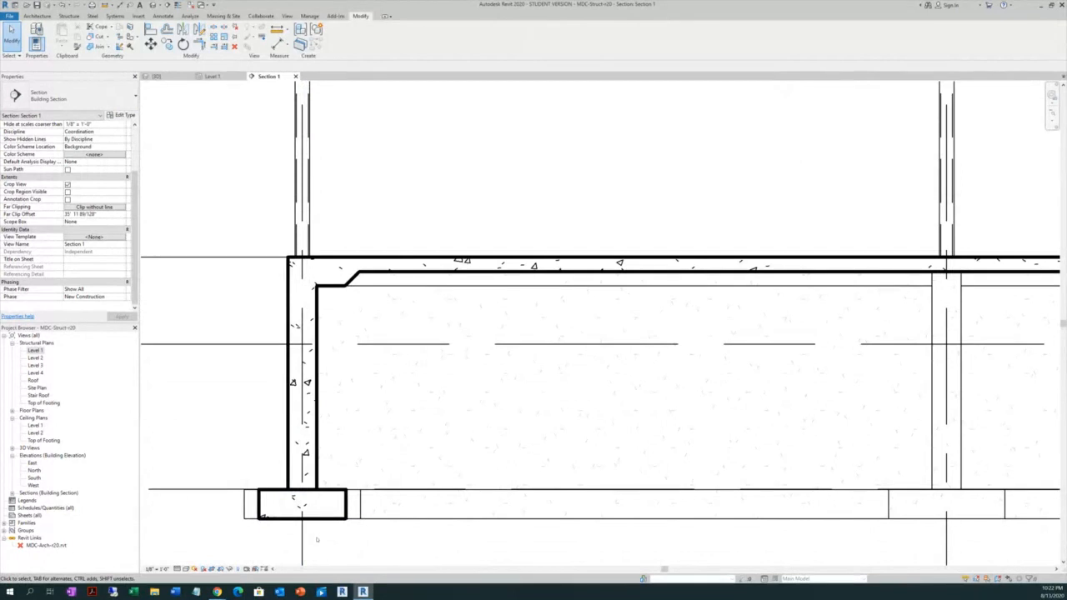
{"action": "scroll", "coordinate": [317, 539], "scroll_direction": "up", "scroll_amount": 3}
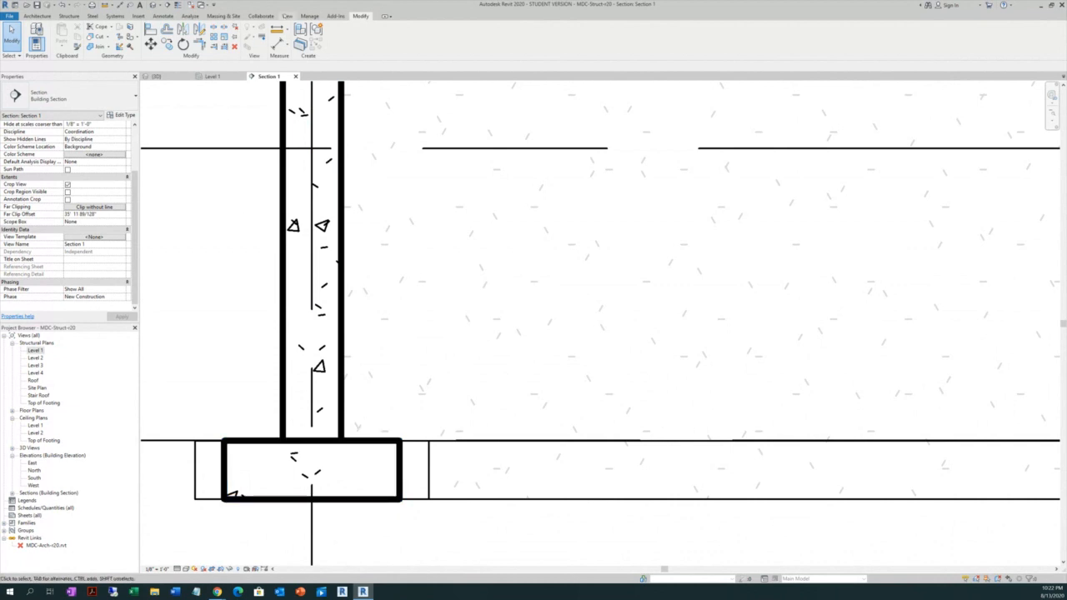
{"action": "left_click", "coordinate": [287, 16]}
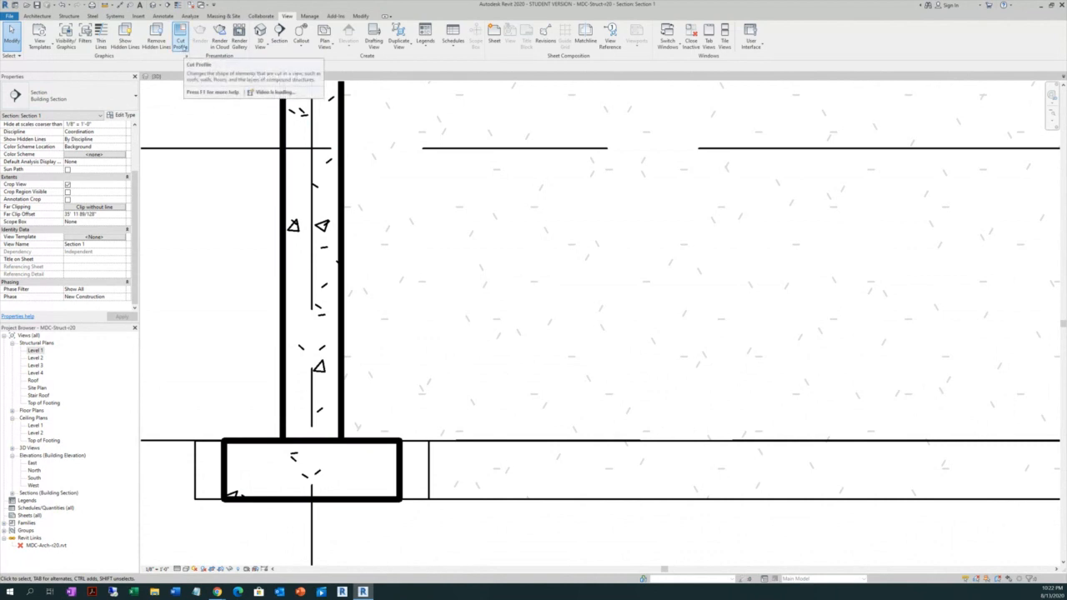
{"action": "left_click", "coordinate": [180, 43]}
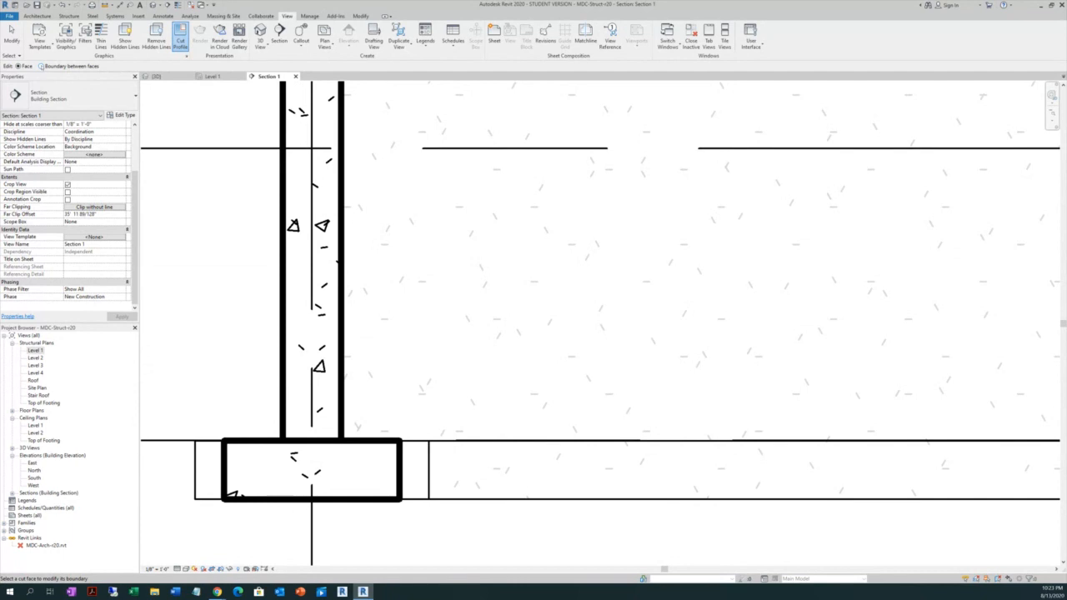
{"action": "left_click", "coordinate": [41, 66]}
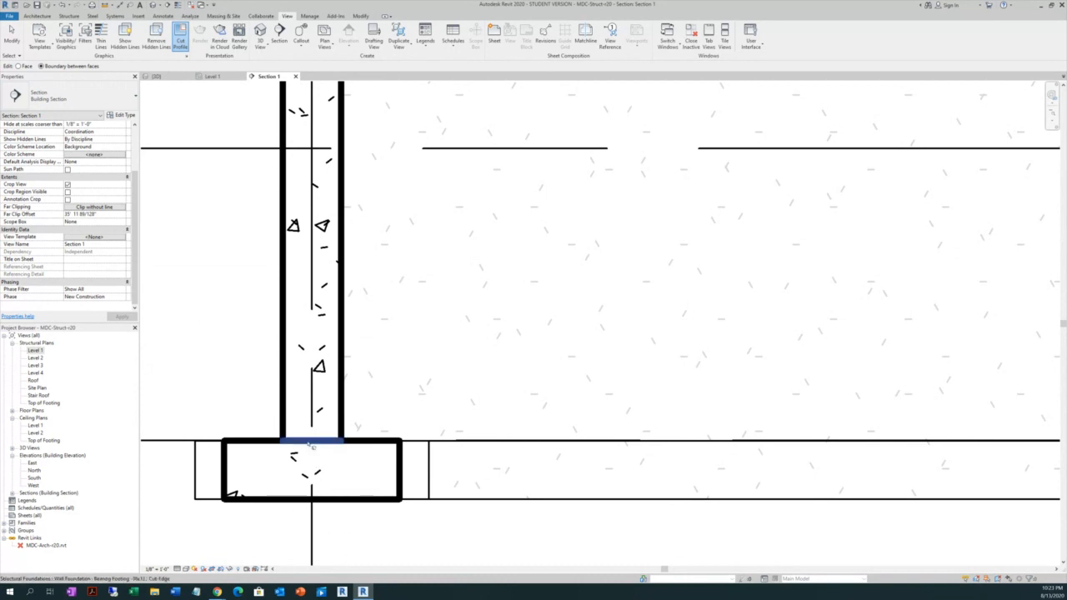
{"action": "scroll", "coordinate": [308, 446], "scroll_direction": "up", "scroll_amount": 1}
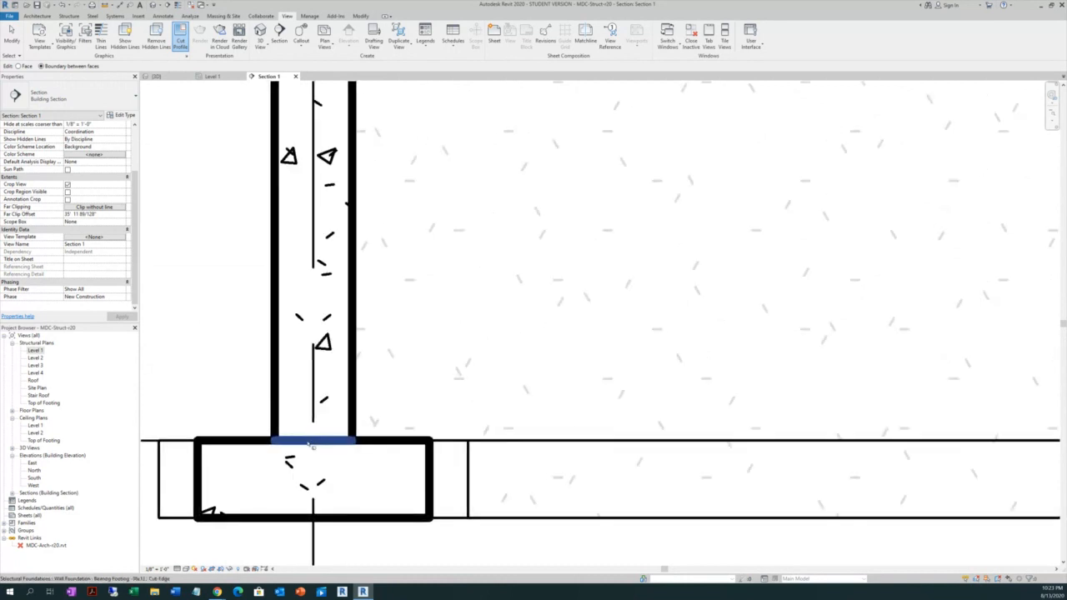
{"action": "left_click", "coordinate": [310, 444]}
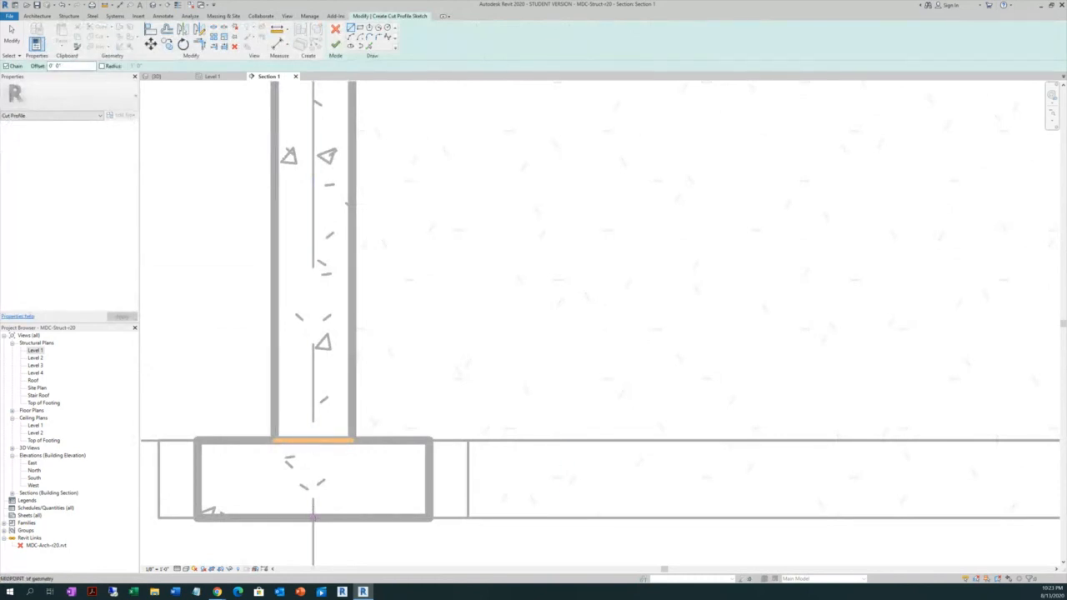
Sketch half of a keyway from the footing's top edge: a slanted line about 2" long downward, continued by a horizontal line about 1 3/4" long
{"action": "scroll", "coordinate": [297, 460], "scroll_direction": "up", "scroll_amount": 2}
{"action": "scroll", "coordinate": [296, 460], "scroll_direction": "up", "scroll_amount": 1}
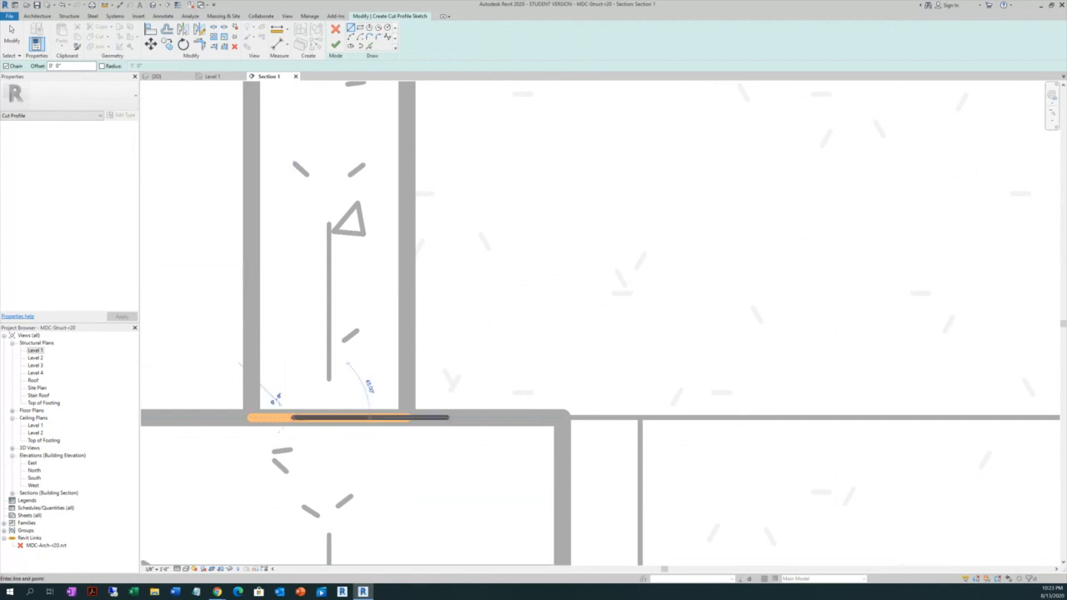
{"action": "left_click", "coordinate": [292, 417]}
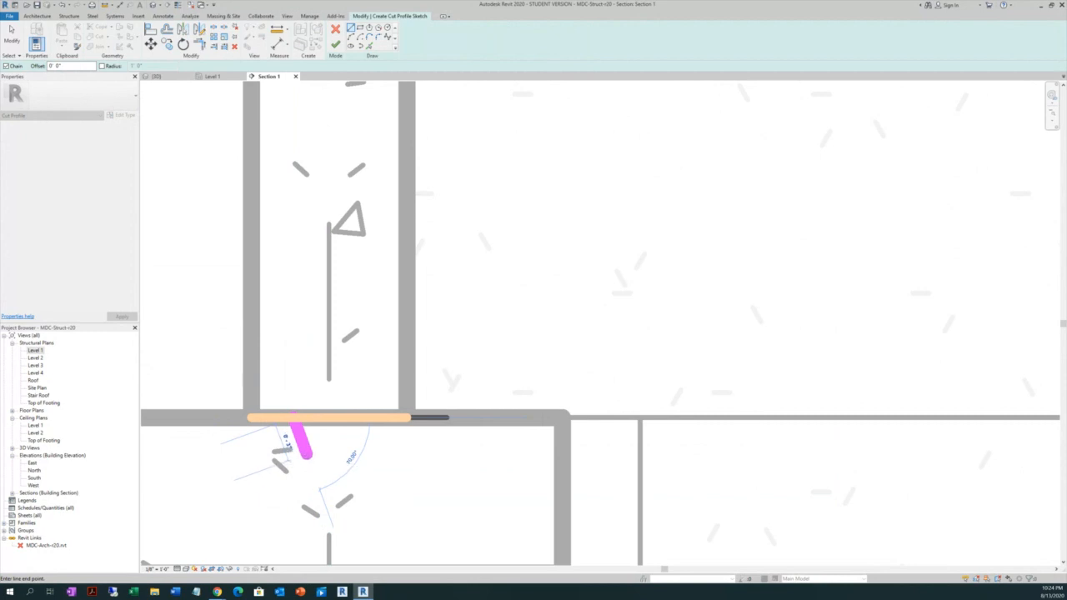
{"action": "scroll", "coordinate": [303, 448], "scroll_direction": "up", "scroll_amount": 1}
{"action": "scroll", "coordinate": [302, 450], "scroll_direction": "up", "scroll_amount": 1}
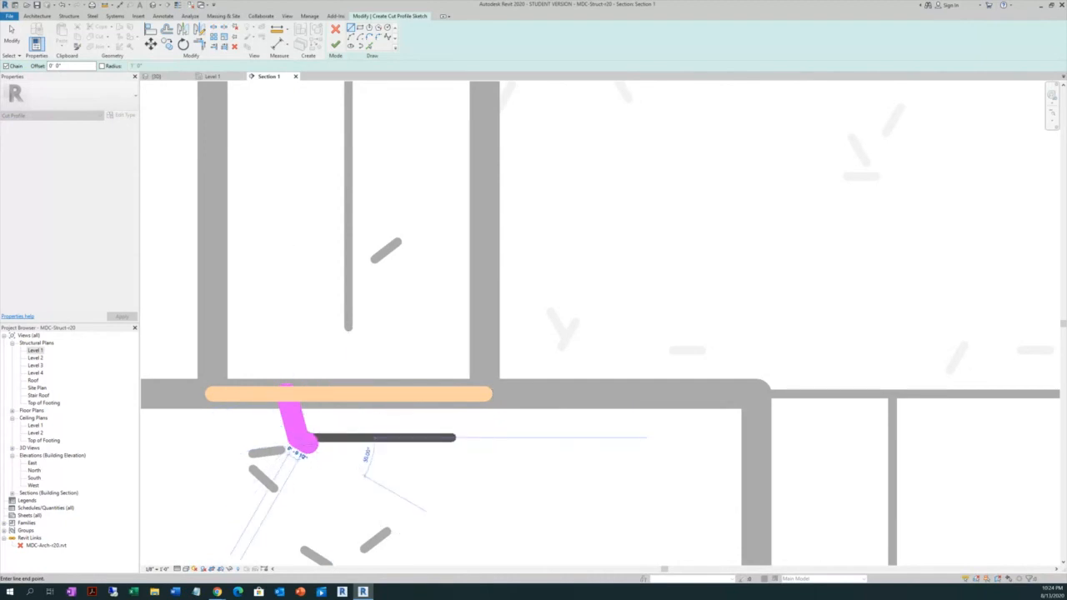
{"action": "left_click", "coordinate": [298, 438]}
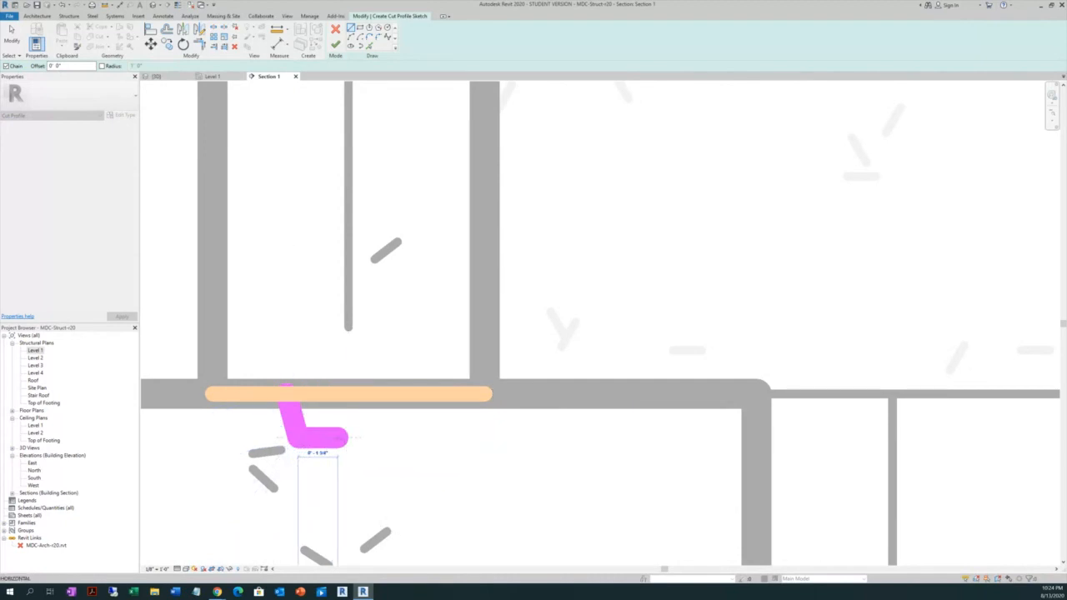
{"action": "left_click", "coordinate": [337, 437]}
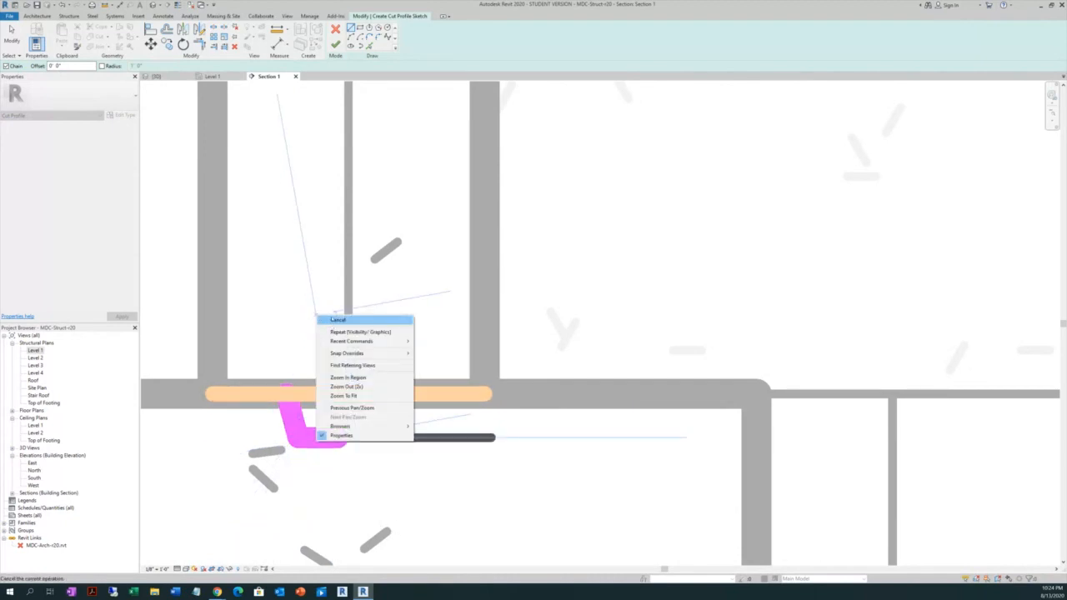
{"action": "left_click", "coordinate": [333, 319]}
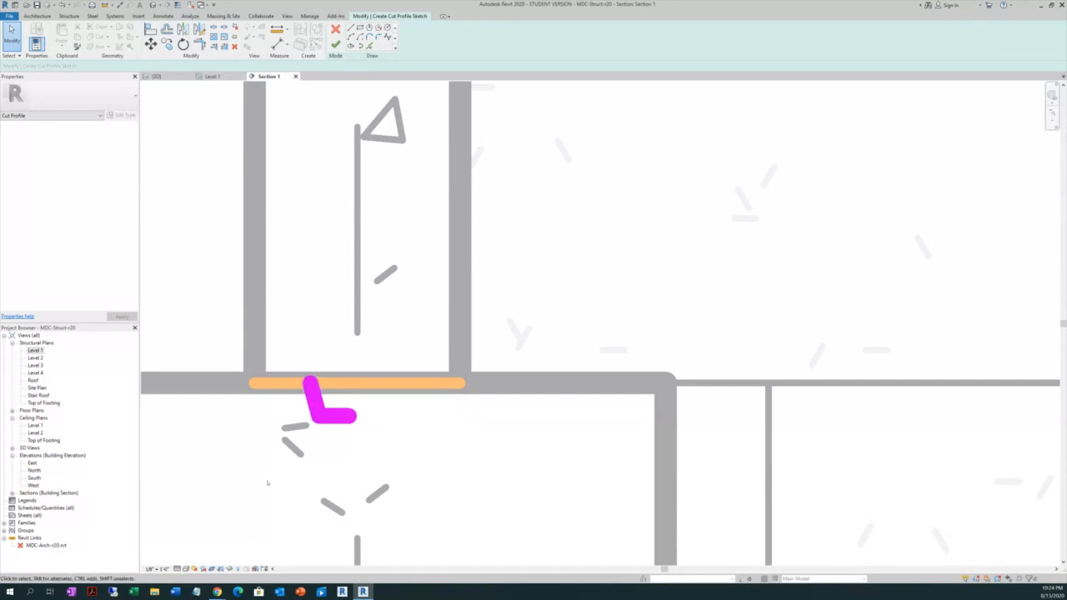
Mirror a copy of the keyway's slanted line about the vertical centerline of the foundation wall
{"action": "left_click_drag", "start_coordinate": [266, 484], "coordinate": [338, 351]}
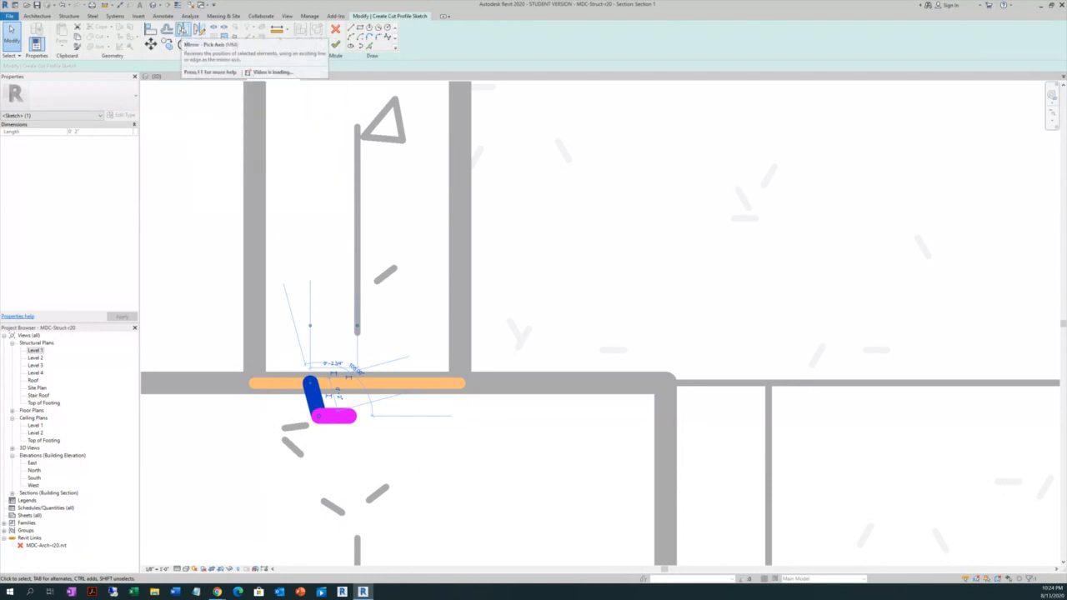
{"action": "left_click", "coordinate": [183, 30]}
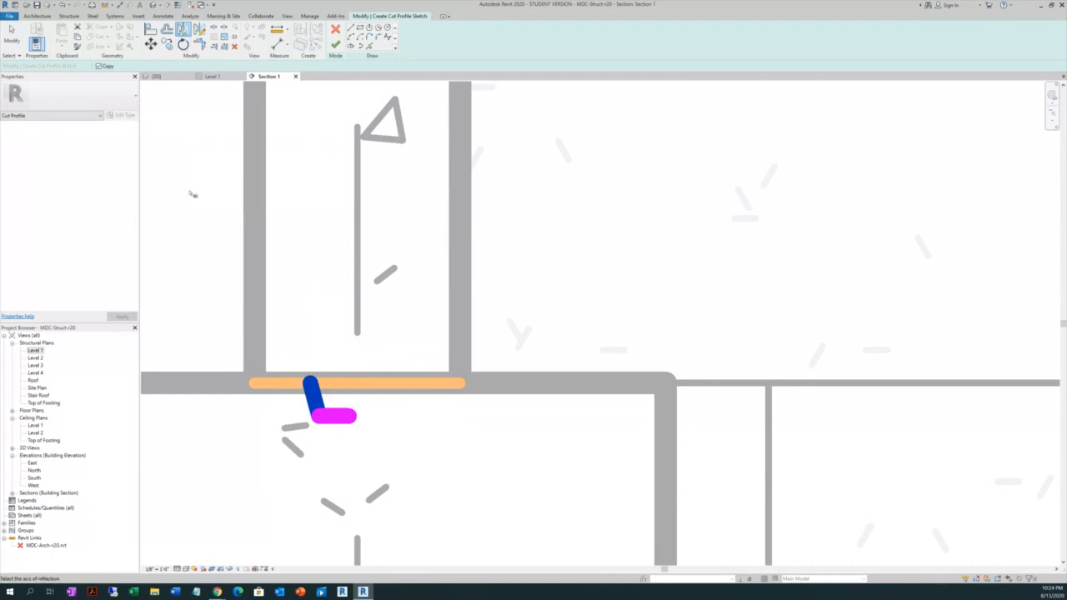
{"action": "left_click", "coordinate": [360, 230]}
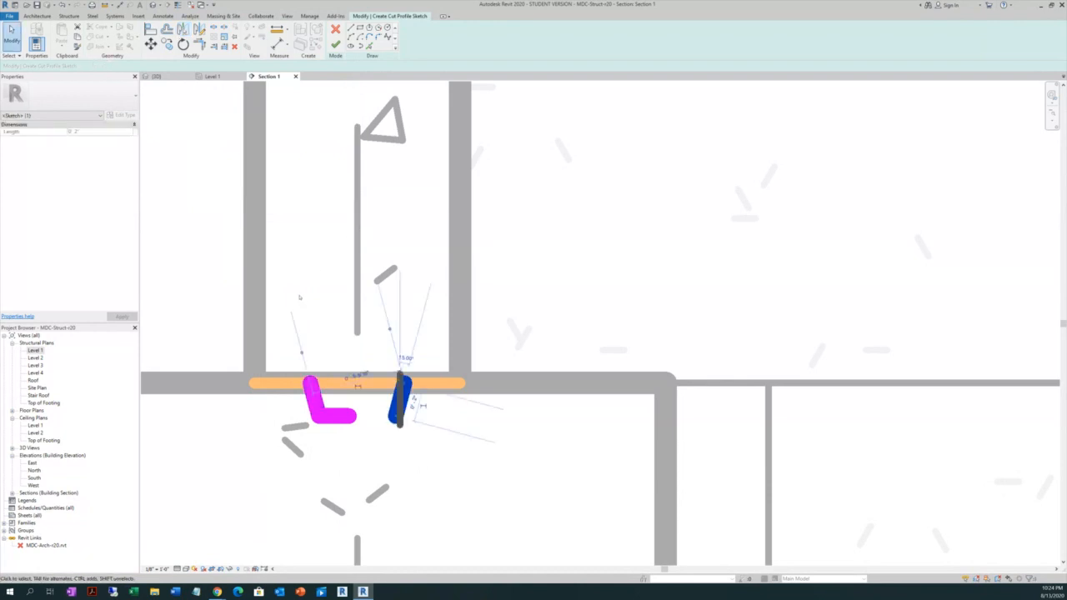
{"action": "right_click", "coordinate": [318, 238]}
{"action": "left_click", "coordinate": [332, 241]}
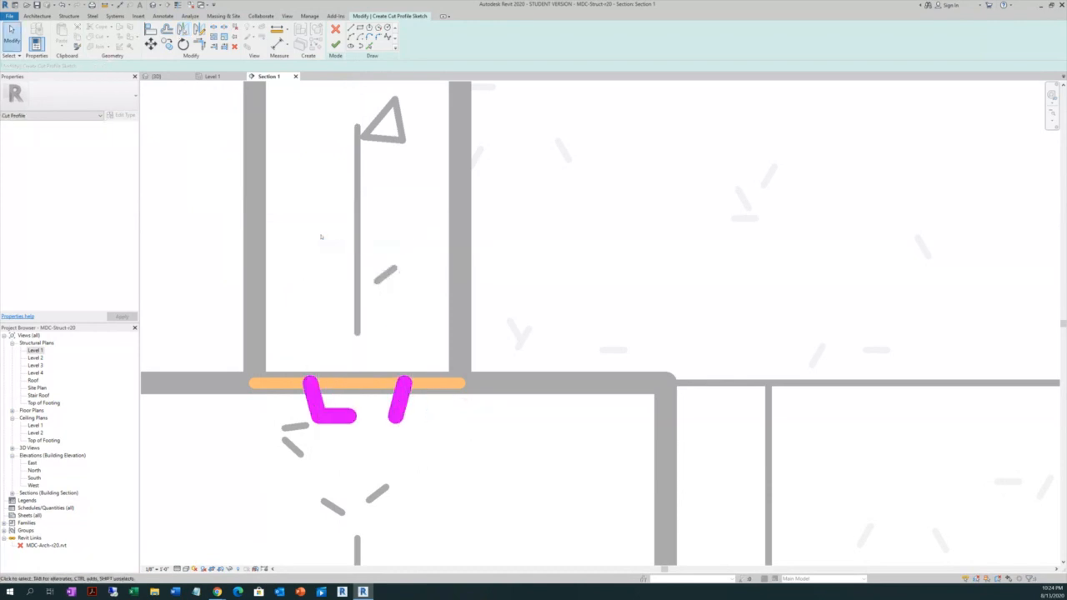
{"action": "right_click", "coordinate": [322, 237]}
{"action": "left_click", "coordinate": [333, 241]}
Extend the keyway's horizontal bottom line to a corner with the mirrored slanted line using Trim/Extend to Corner
{"action": "left_click", "coordinate": [200, 44]}
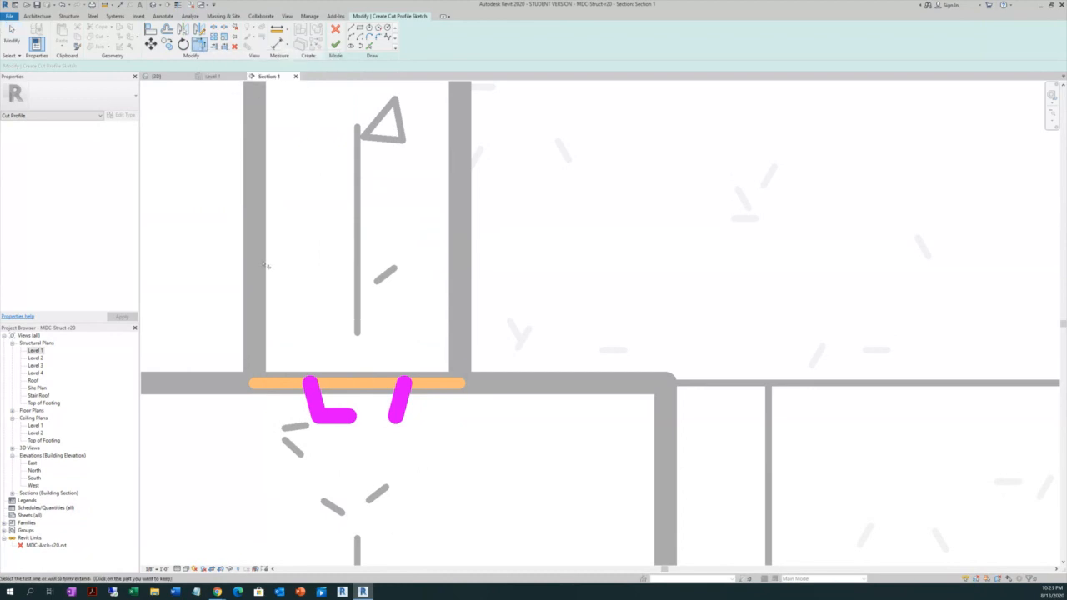
{"action": "left_click", "coordinate": [399, 416]}
{"action": "left_click", "coordinate": [345, 417]}
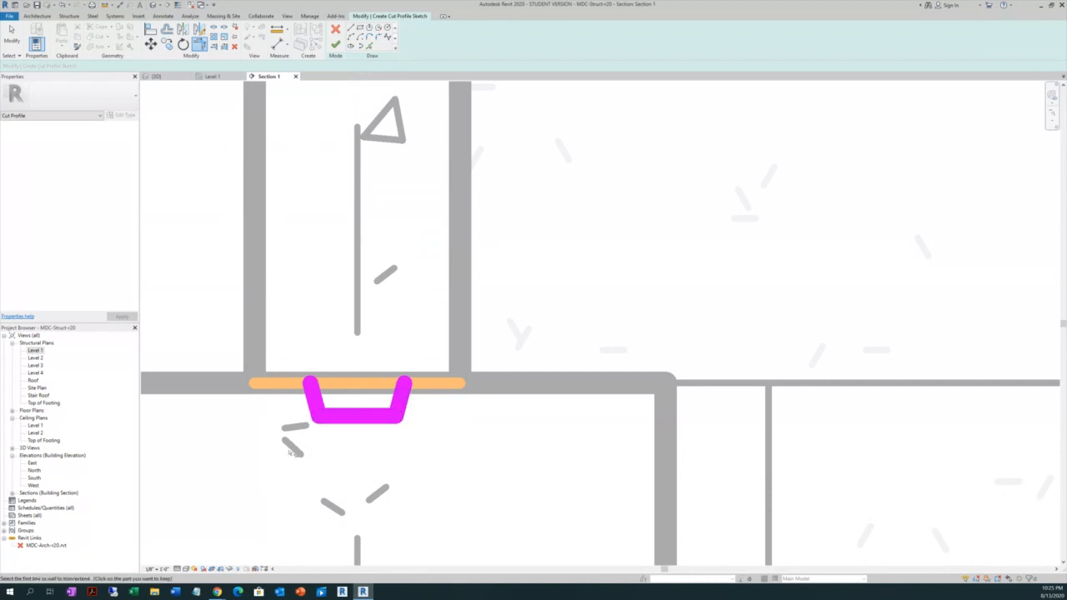
{"action": "right_click", "coordinate": [197, 224]}
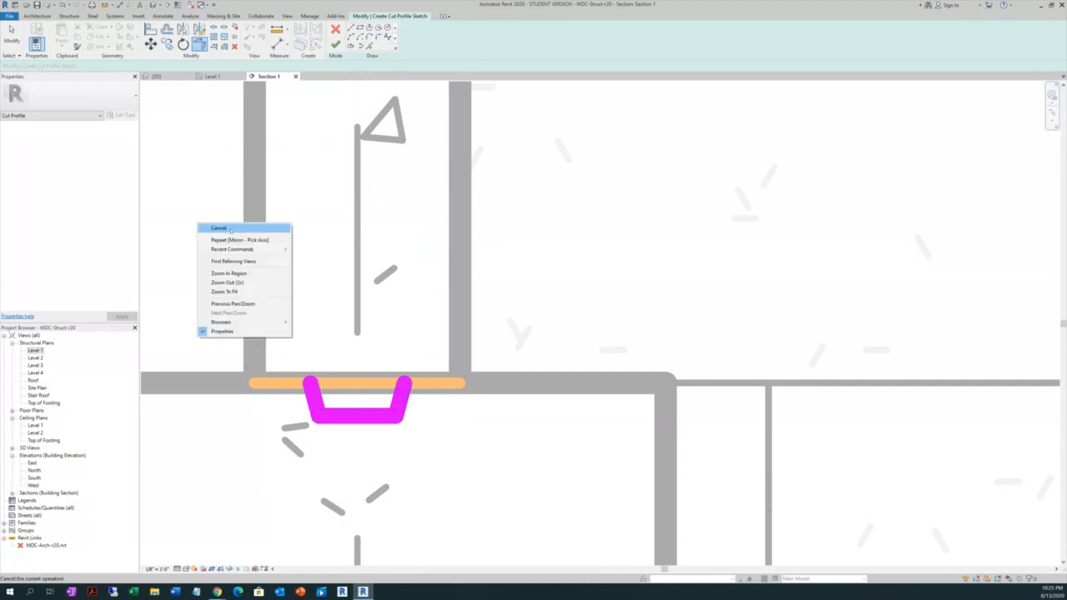
{"action": "left_click", "coordinate": [224, 228]}
{"action": "right_click", "coordinate": [210, 217]}
{"action": "left_click", "coordinate": [230, 221]}
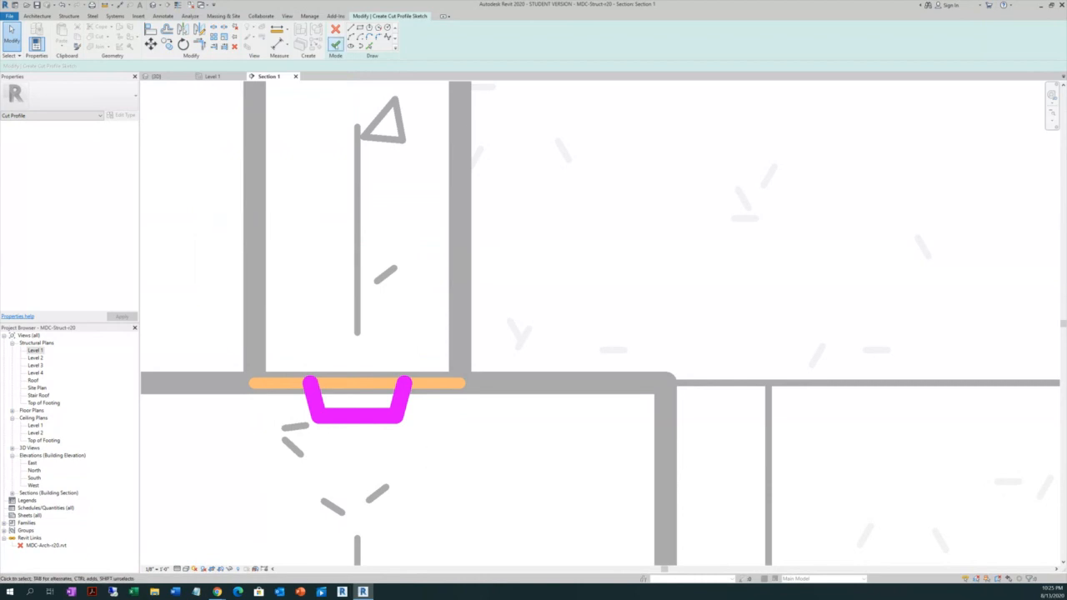
Finish the cut profile sketch and check the keyway between the foundation wall and footing in Section 1
{"action": "left_click", "coordinate": [335, 45]}
{"action": "left_click", "coordinate": [210, 230]}
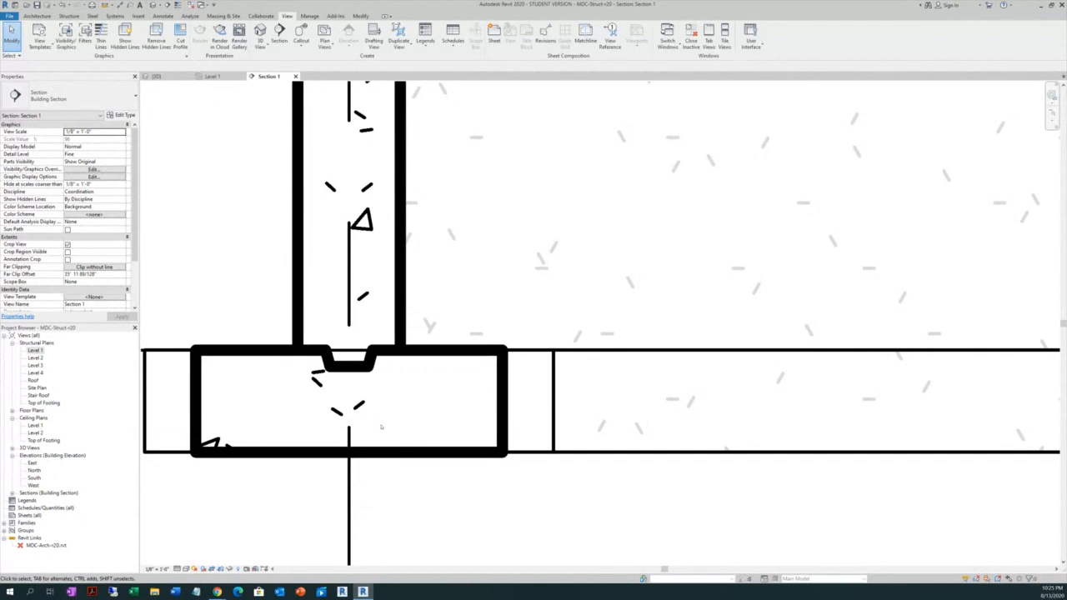
{"action": "scroll", "coordinate": [381, 426], "scroll_direction": "down", "scroll_amount": 8}
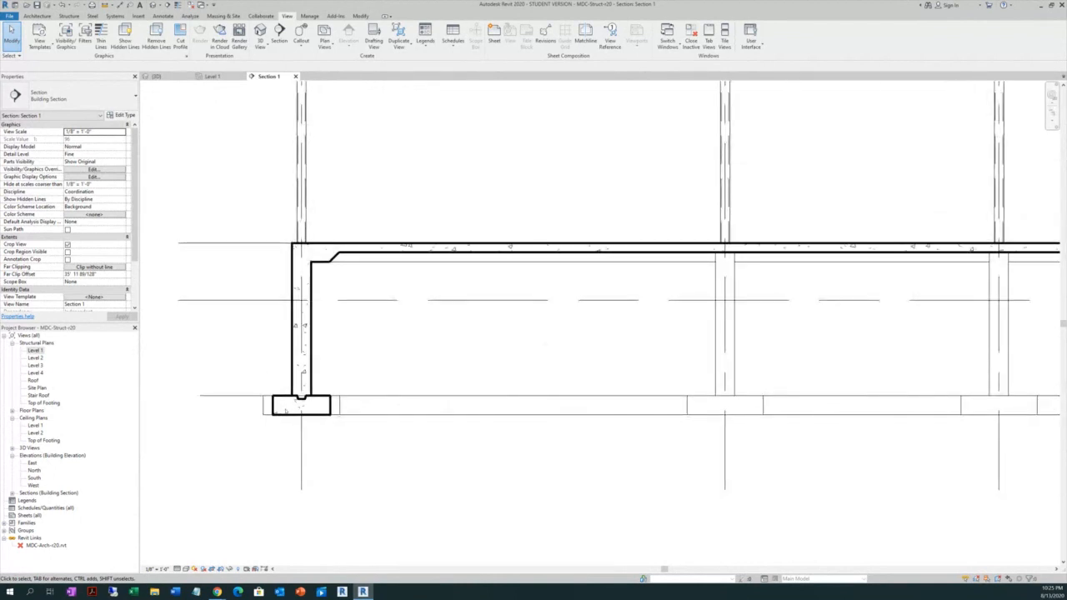
{"action": "scroll", "coordinate": [313, 406], "scroll_direction": "up", "scroll_amount": 2}
{"action": "scroll", "coordinate": [324, 444], "scroll_direction": "down", "scroll_amount": 1}
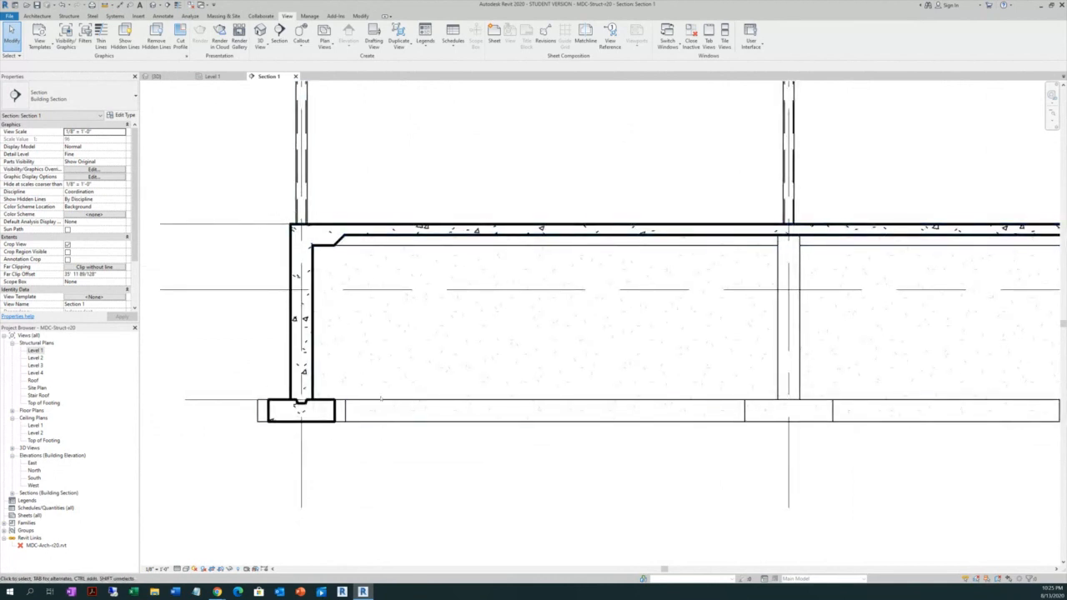
{"action": "scroll", "coordinate": [357, 213], "scroll_direction": "up", "scroll_amount": 1}
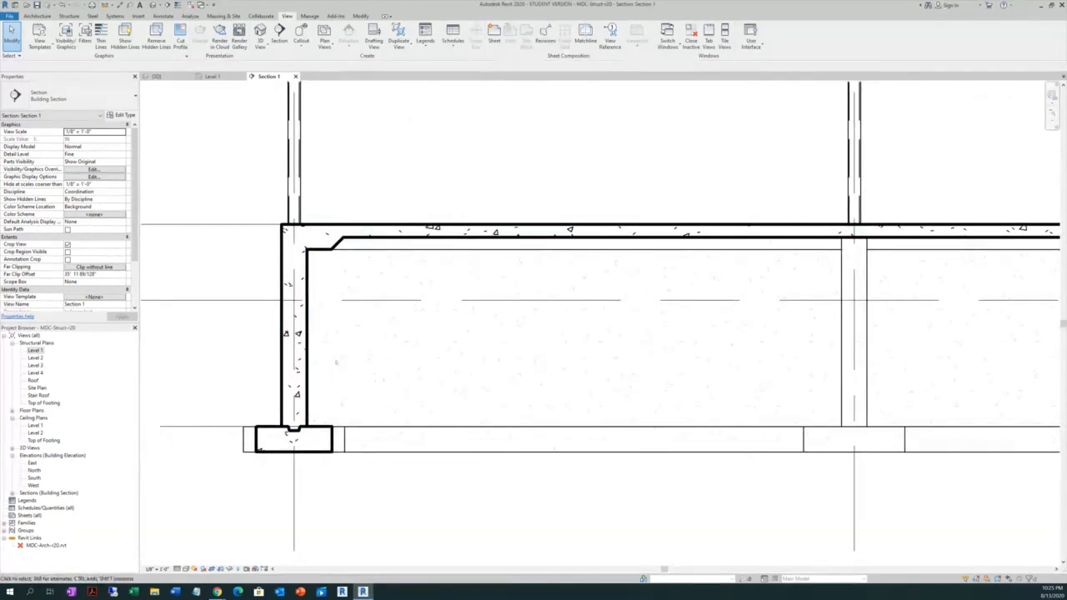
{"action": "scroll", "coordinate": [315, 404], "scroll_direction": "up", "scroll_amount": 2}
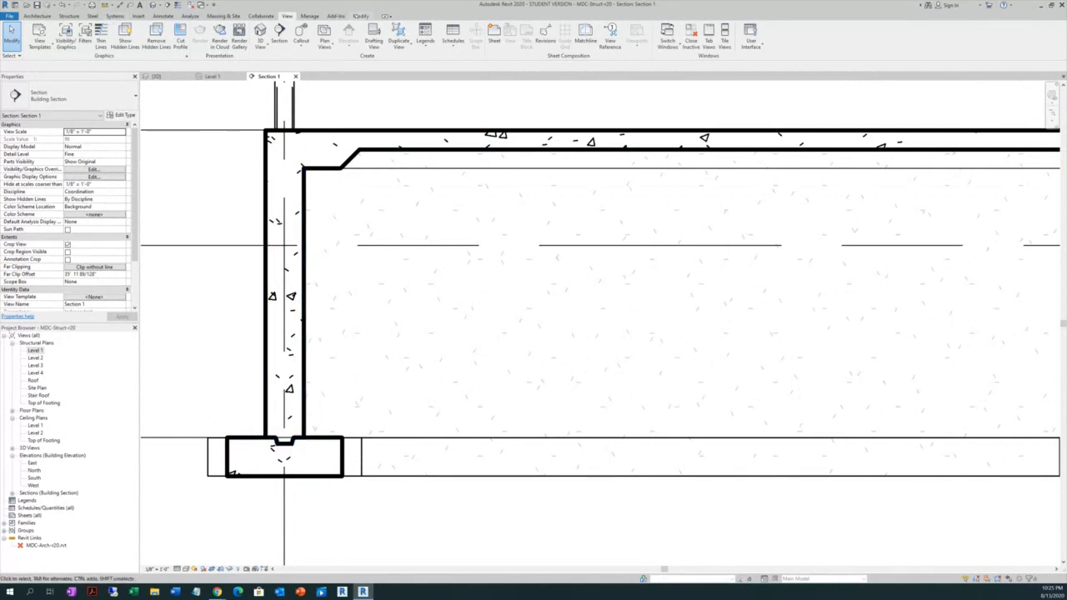
{"action": "left_click", "coordinate": [360, 16]}
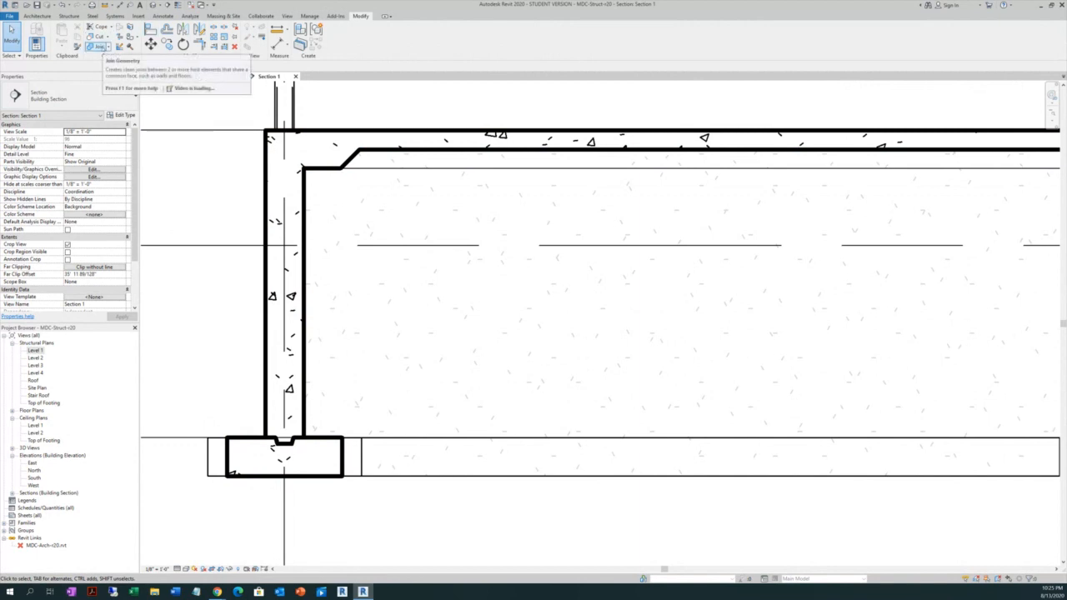
{"action": "left_click", "coordinate": [95, 47]}
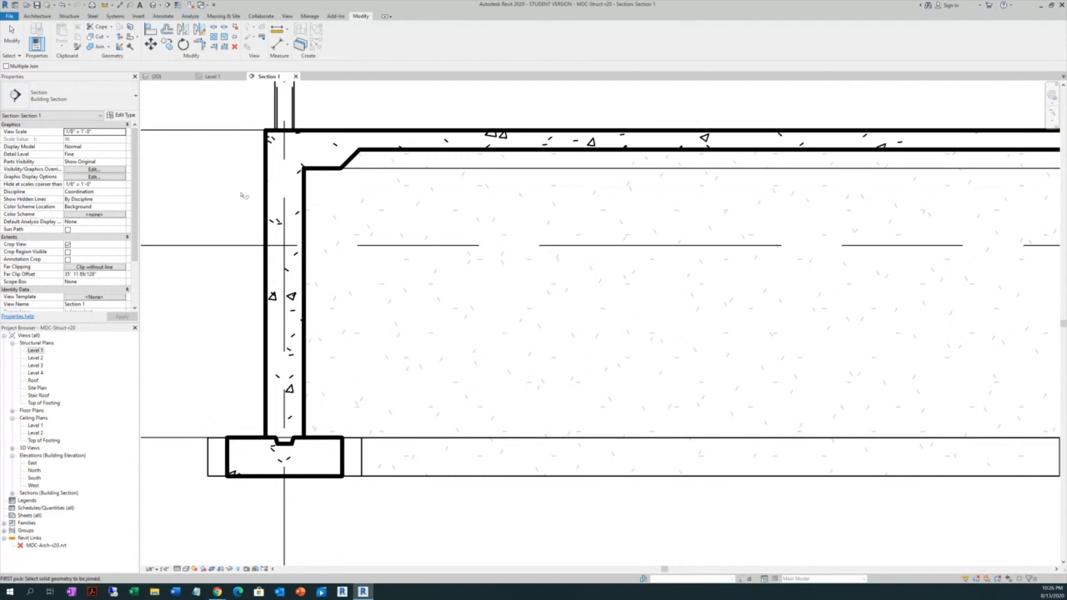
{"action": "right_click", "coordinate": [200, 175]}
{"action": "left_click", "coordinate": [219, 178]}
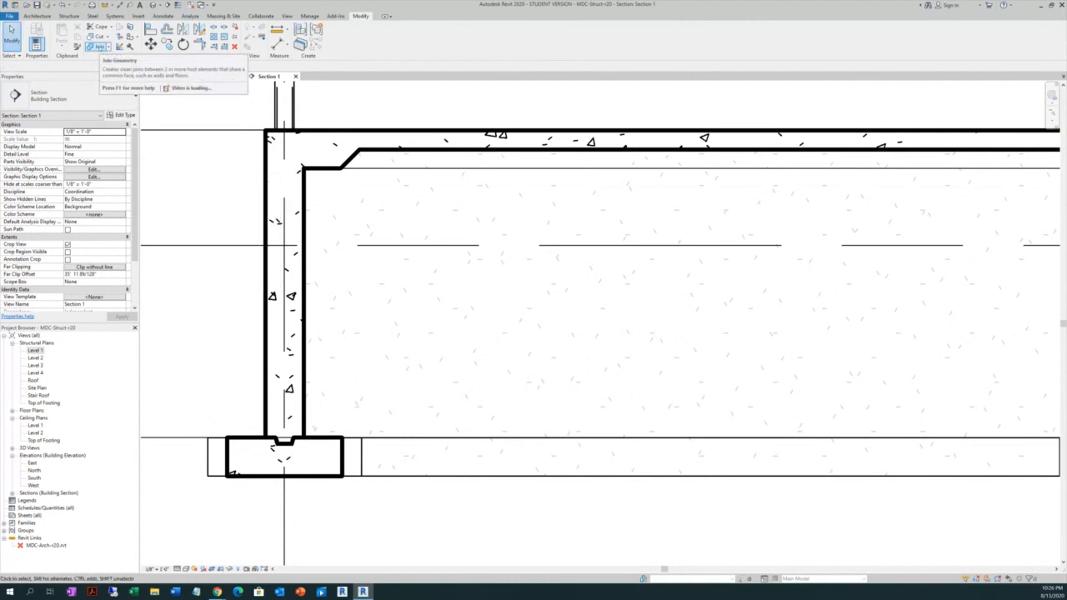
{"action": "right_click", "coordinate": [174, 165]}
{"action": "left_click", "coordinate": [197, 170]}
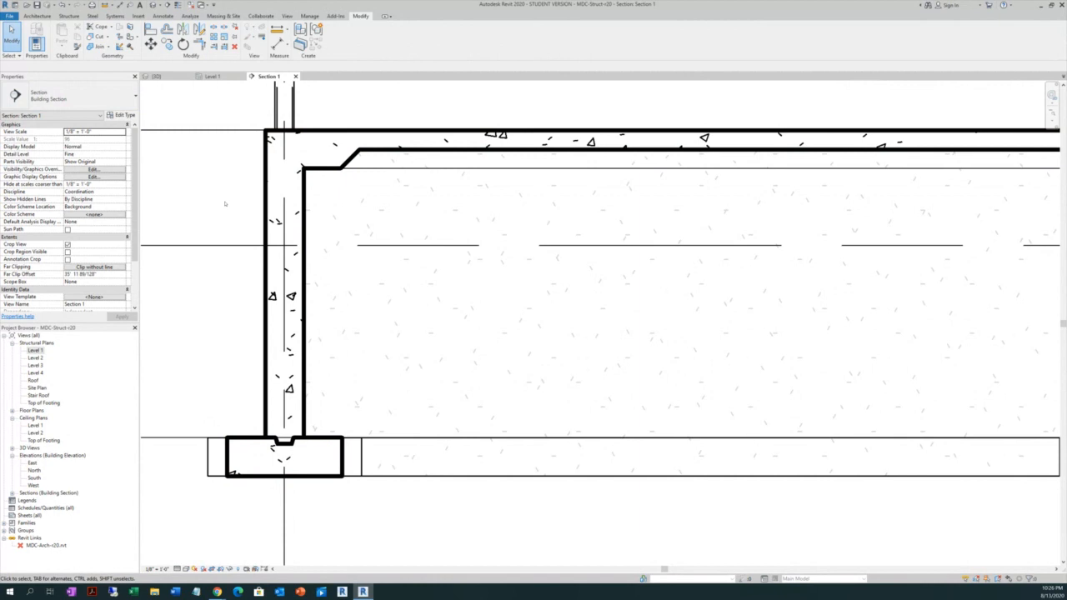
{"action": "left_click", "coordinate": [97, 46]}
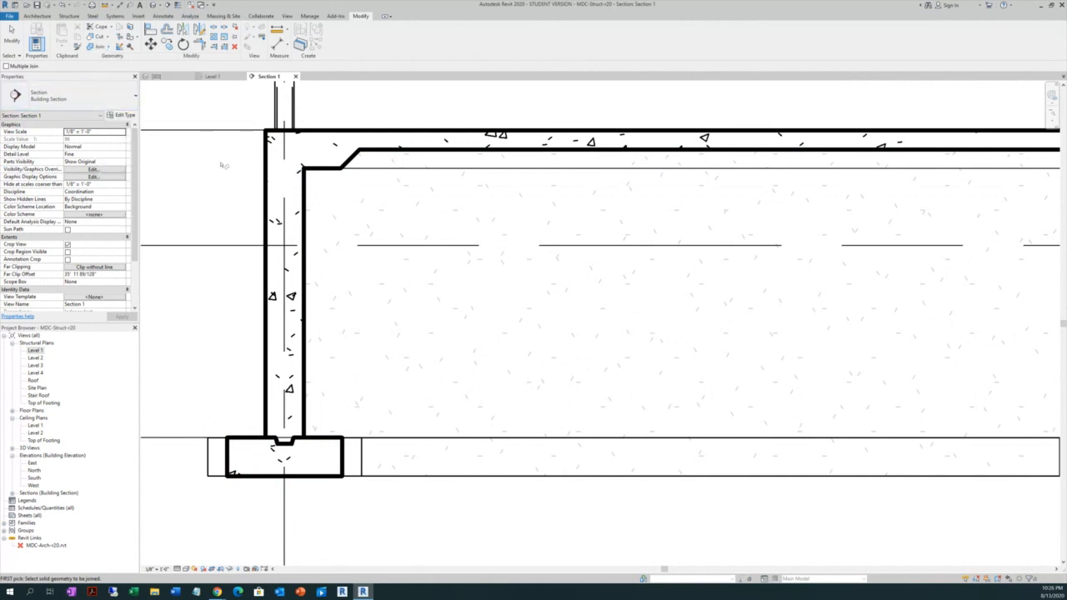
{"action": "right_click", "coordinate": [221, 164]}
{"action": "left_click", "coordinate": [234, 165]}
{"action": "scroll", "coordinate": [316, 279], "scroll_direction": "down", "scroll_amount": 2}
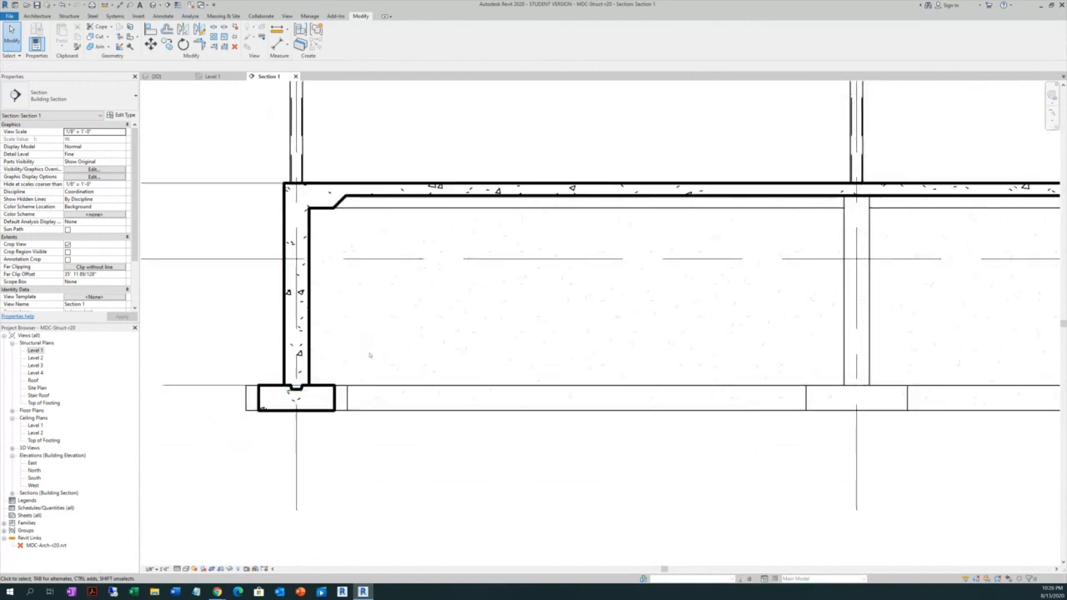
{"action": "scroll", "coordinate": [339, 331], "scroll_direction": "up", "scroll_amount": 2}
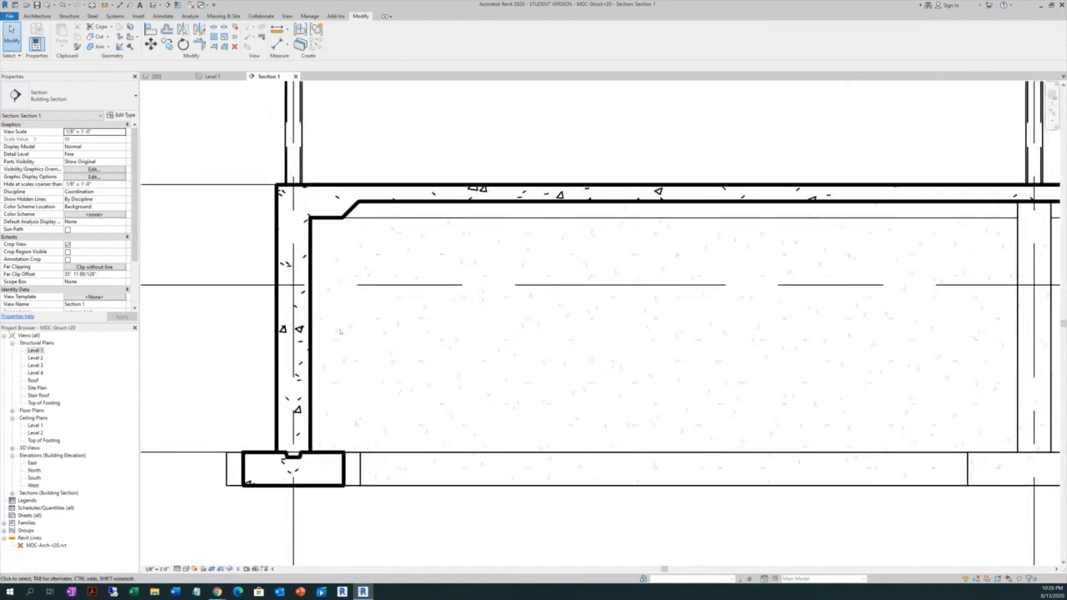
{"action": "scroll", "coordinate": [309, 250], "scroll_direction": "up", "scroll_amount": 1}
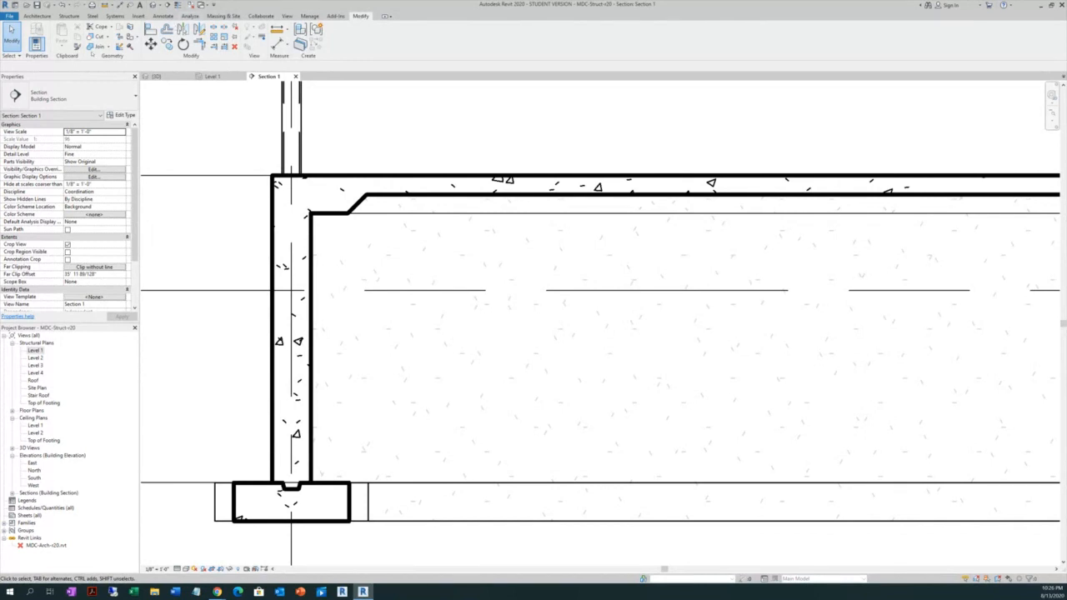
{"action": "left_click", "coordinate": [98, 47]}
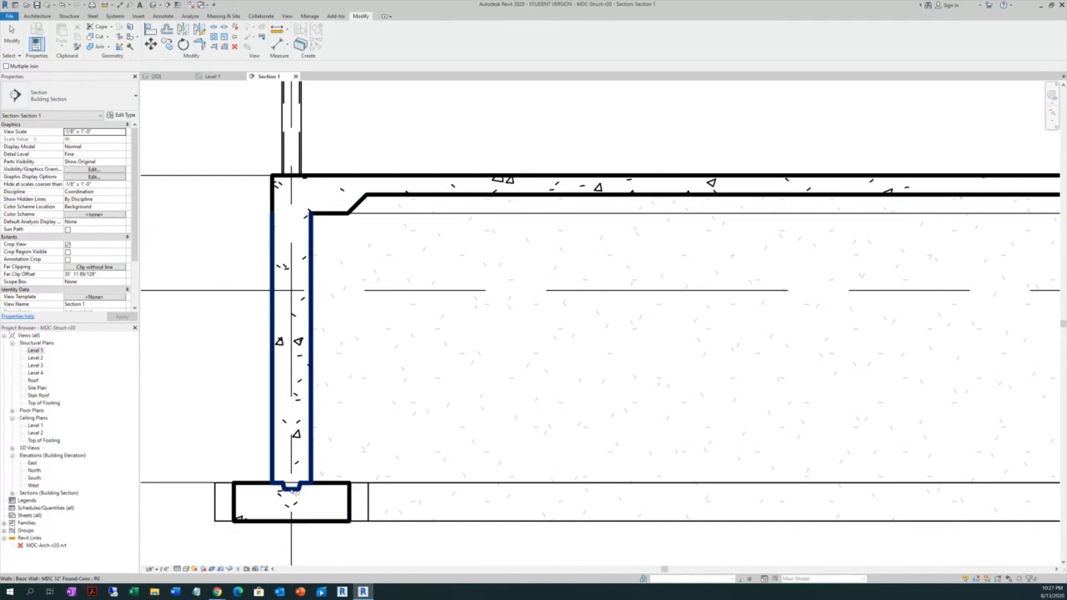
{"action": "right_click", "coordinate": [228, 401]}
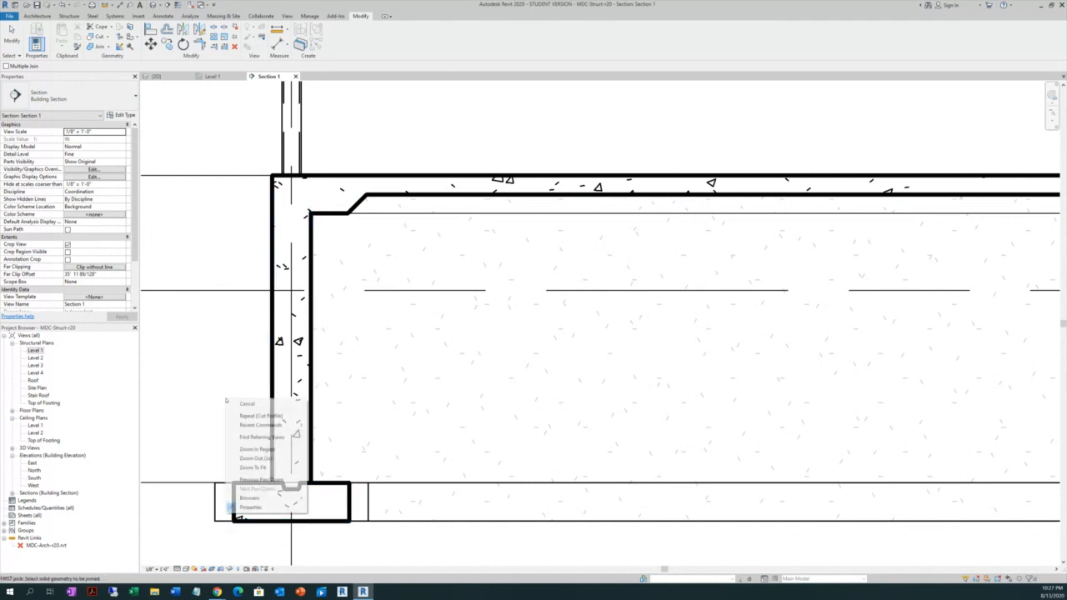
{"action": "left_click", "coordinate": [232, 404]}
Try to place a rectangular Detail callout in Section 1 that references a new drafting view
{"action": "scroll", "coordinate": [254, 391], "scroll_direction": "down", "scroll_amount": 3}
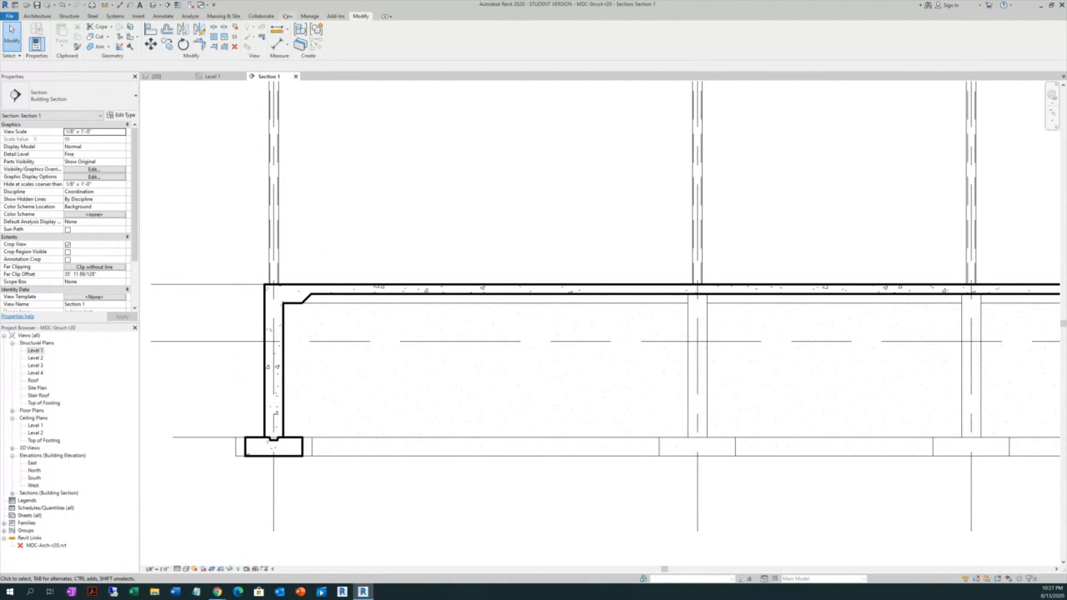
{"action": "left_click", "coordinate": [287, 17]}
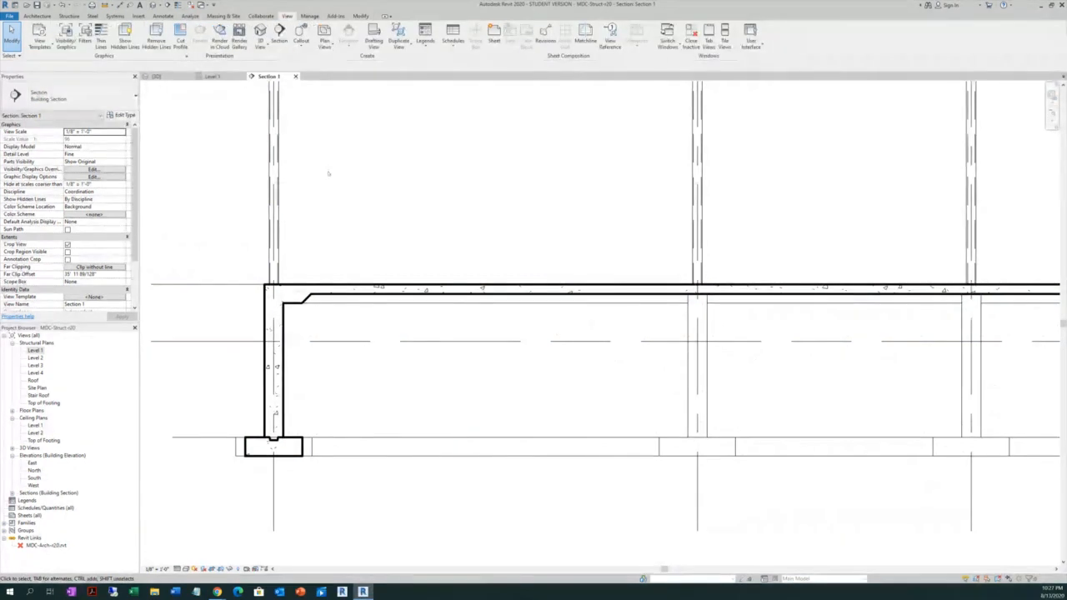
{"action": "left_click", "coordinate": [302, 49]}
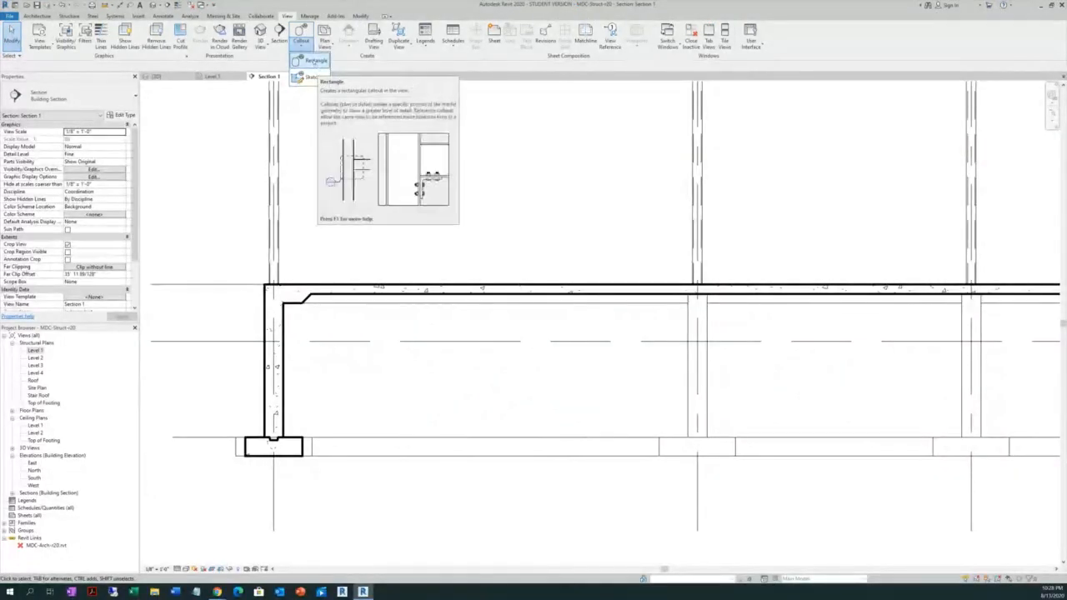
{"action": "left_click", "coordinate": [313, 62]}
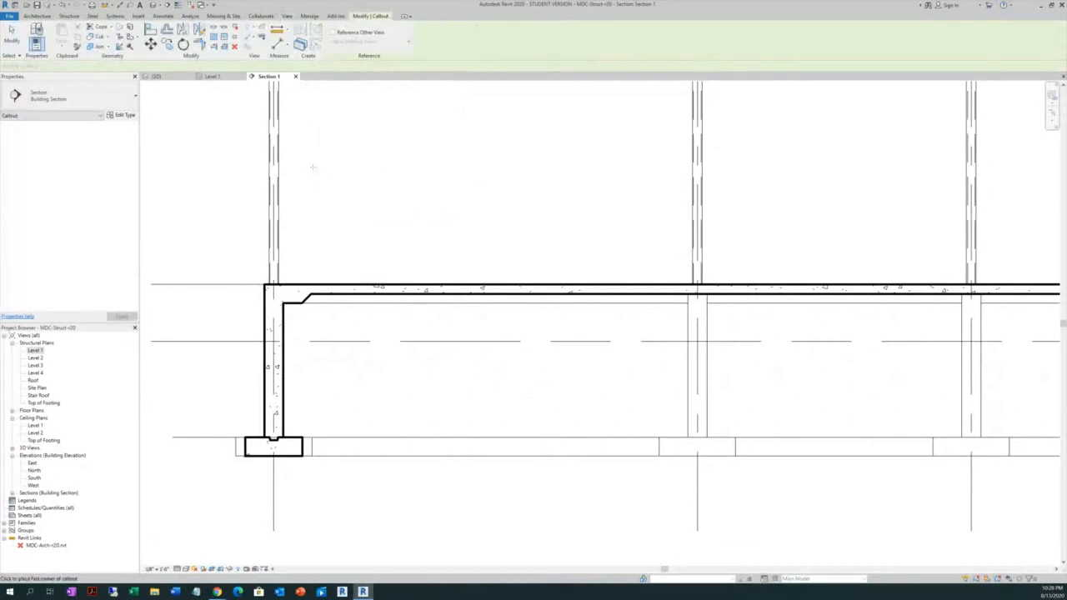
{"action": "left_click", "coordinate": [91, 98]}
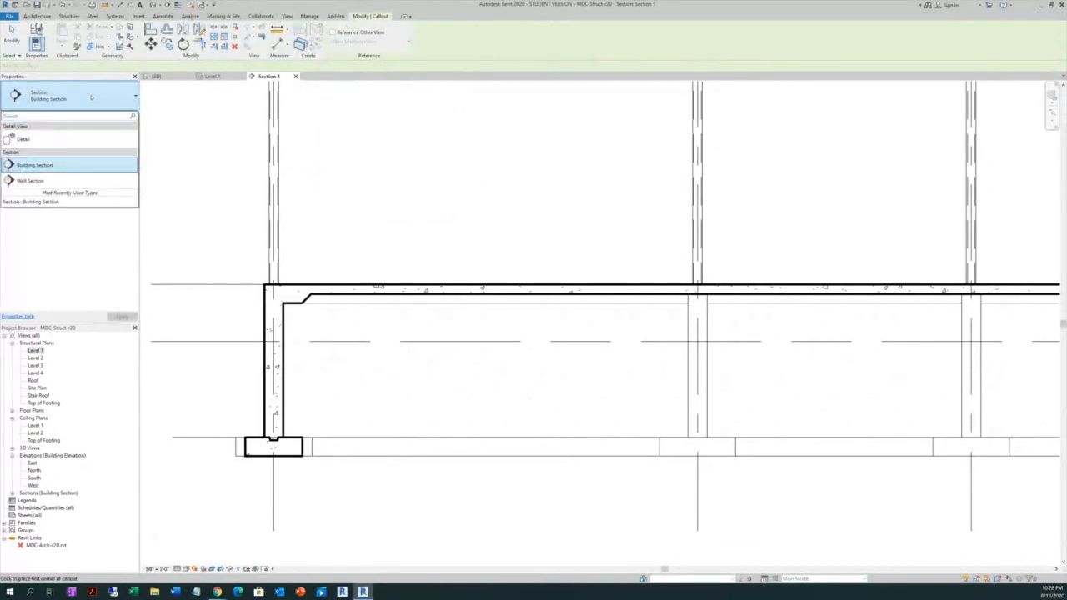
{"action": "left_click", "coordinate": [40, 140]}
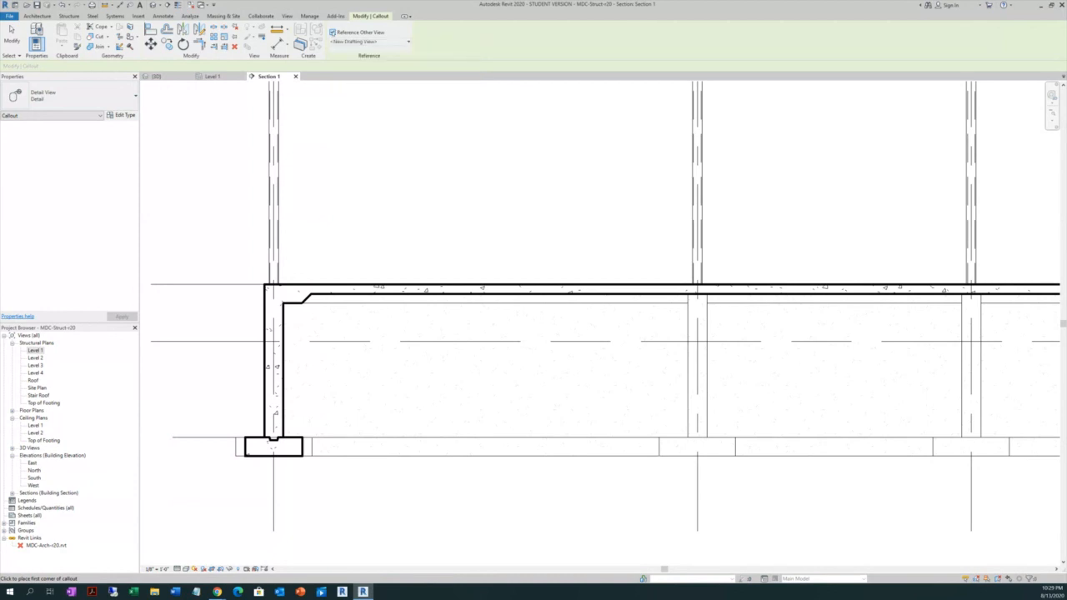
{"action": "left_click", "coordinate": [332, 31]}
{"action": "left_click", "coordinate": [404, 42]}
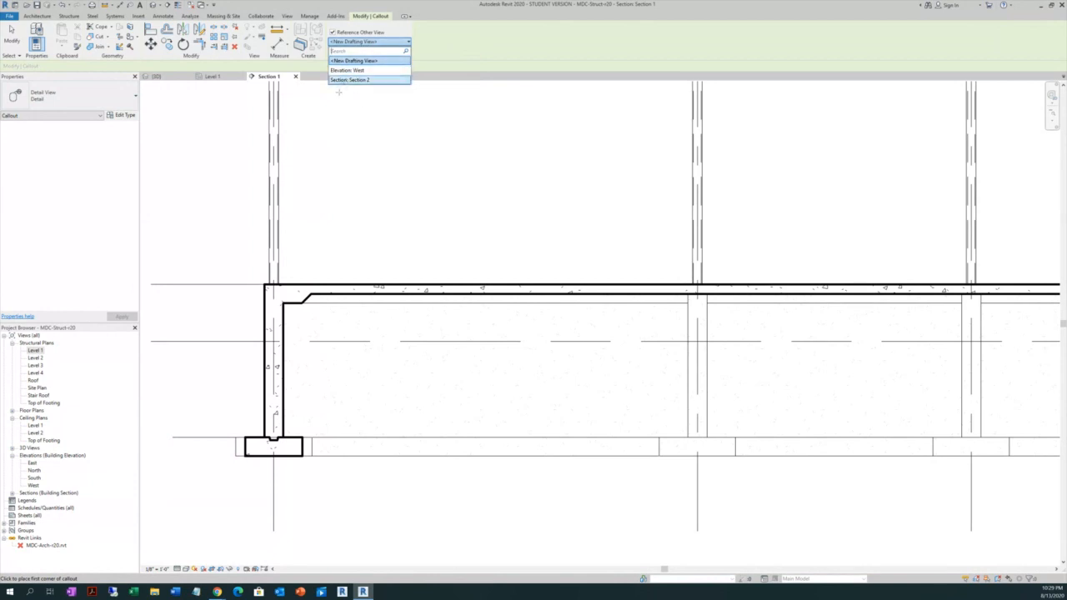
{"action": "left_click", "coordinate": [316, 158]}
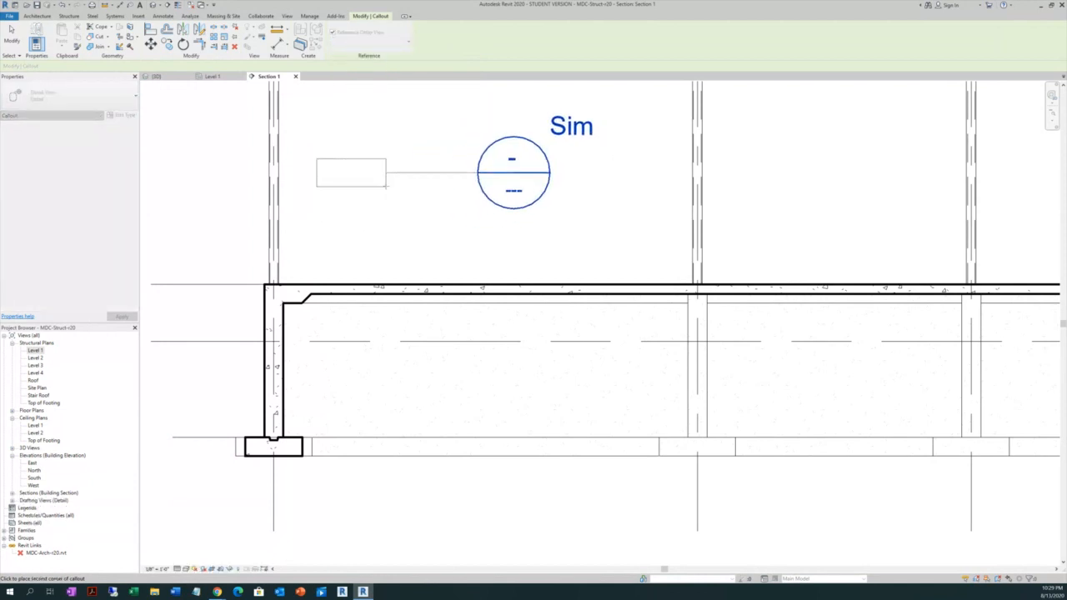
{"action": "right_click", "coordinate": [359, 195]}
{"action": "left_click", "coordinate": [371, 200]}
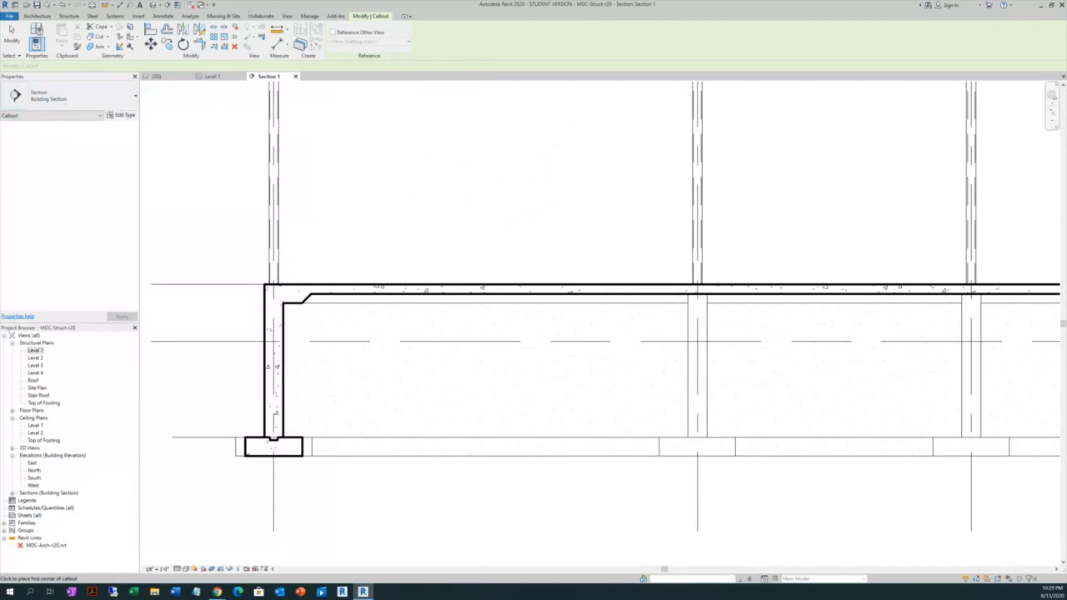
Draw a rectangular Detail callout around the foundation wall, its footing and the thickened slab edge in Section 1
{"action": "left_click", "coordinate": [287, 16]}
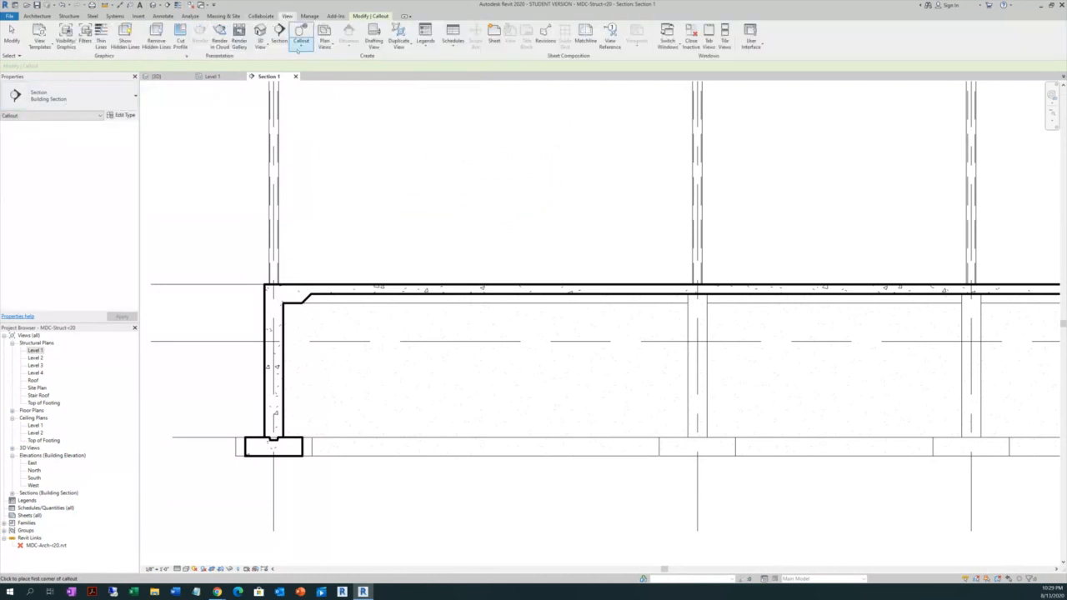
{"action": "left_click", "coordinate": [301, 44]}
{"action": "left_click", "coordinate": [306, 64]}
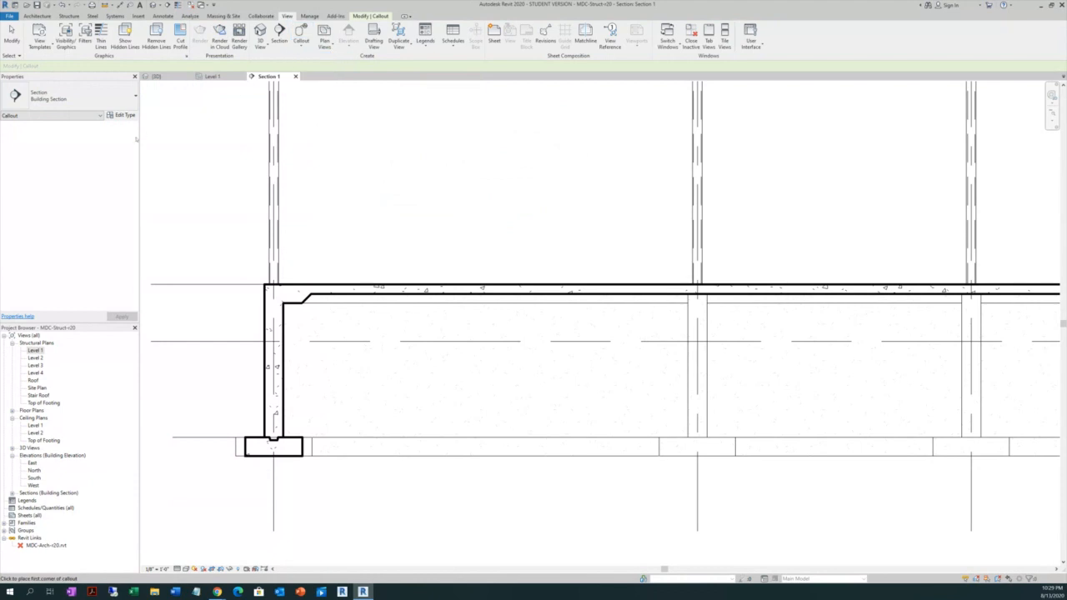
{"action": "left_click", "coordinate": [109, 96]}
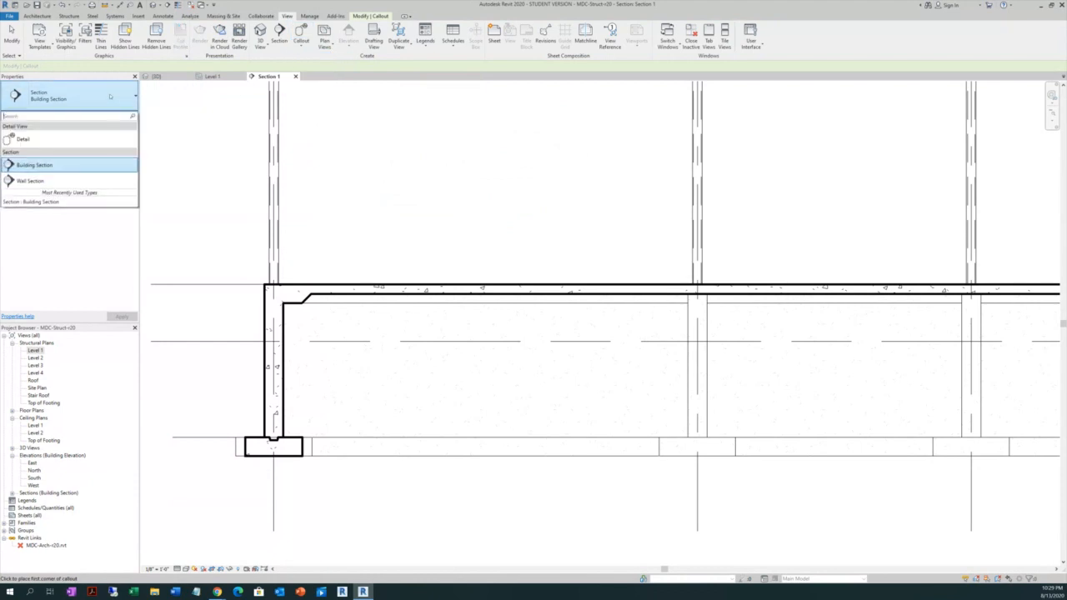
{"action": "left_click", "coordinate": [46, 140]}
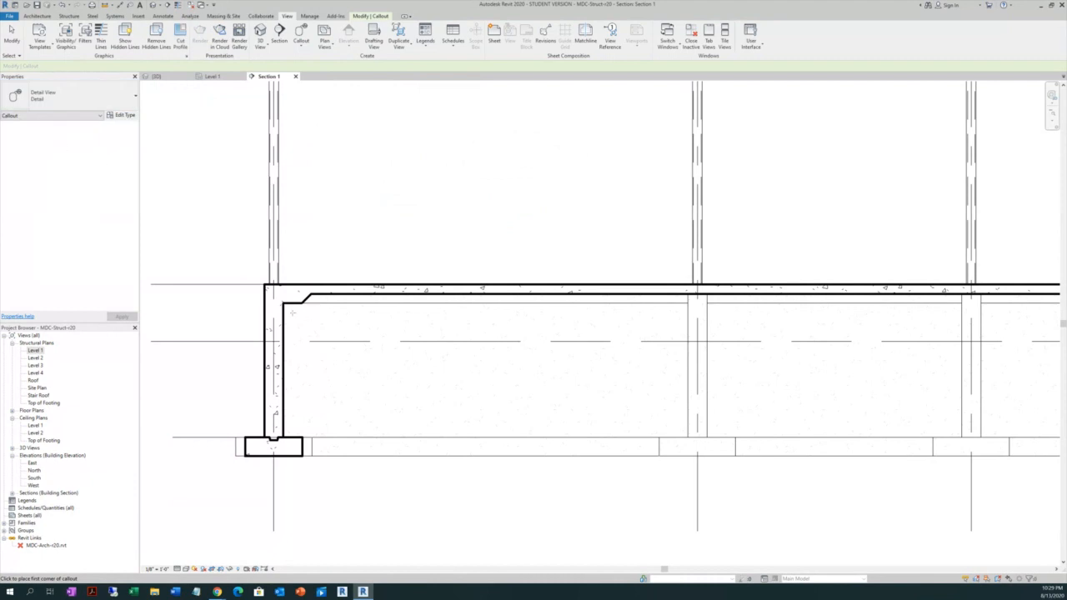
{"action": "left_click", "coordinate": [230, 261]}
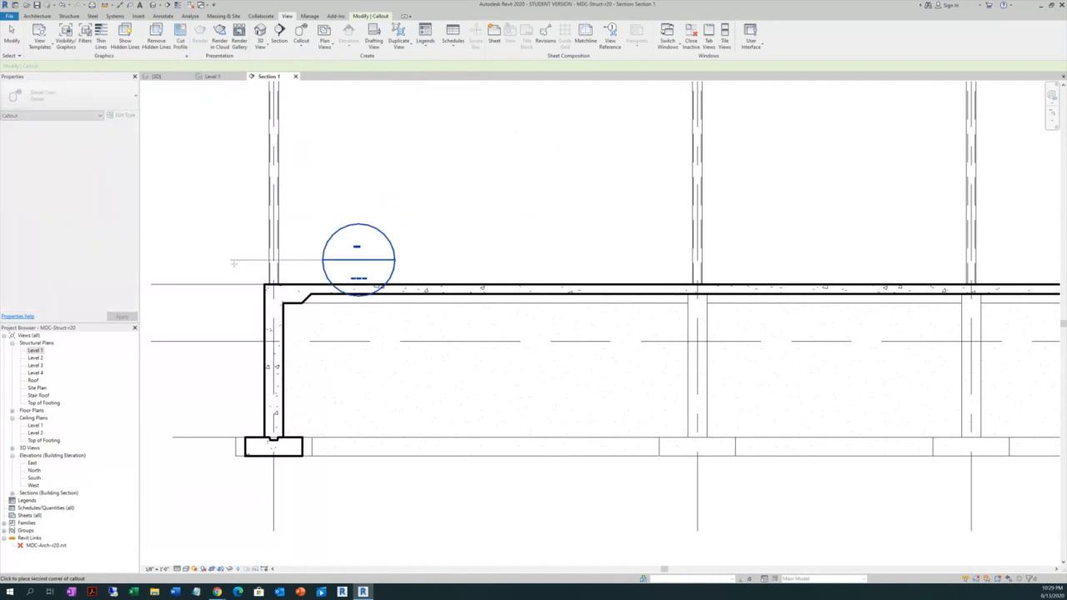
{"action": "left_click", "coordinate": [330, 472]}
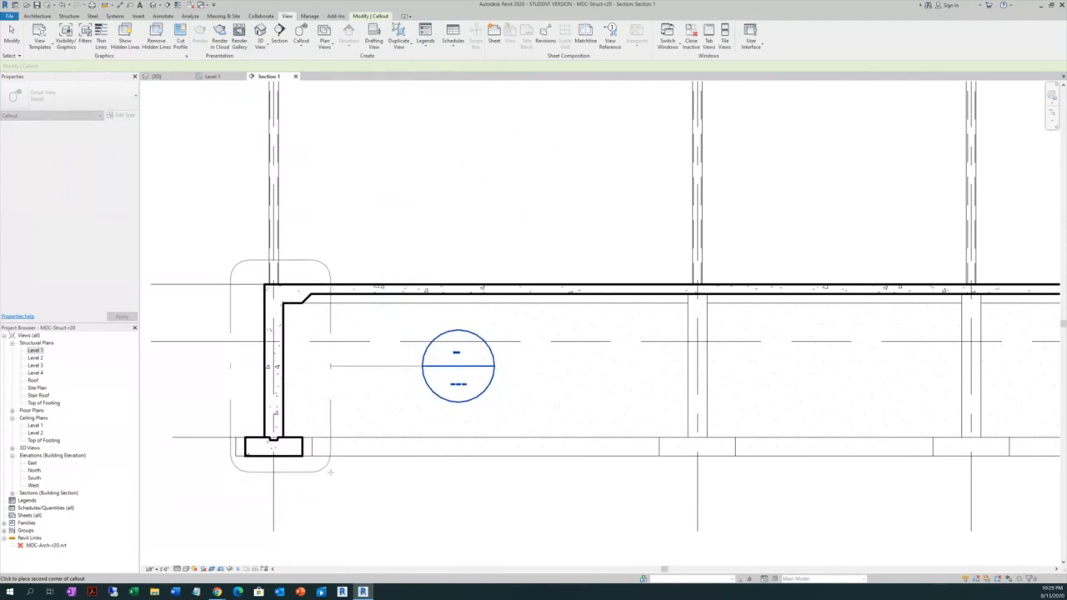
{"action": "key", "text": "Escape"}
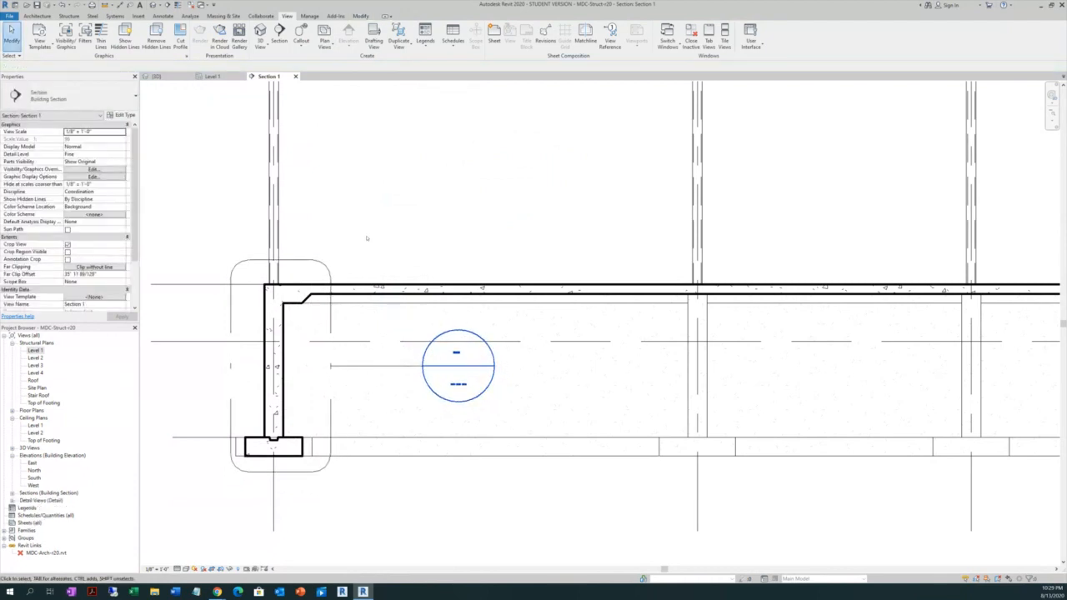
{"action": "right_click", "coordinate": [367, 235]}
{"action": "left_click", "coordinate": [382, 239]}
{"action": "right_click", "coordinate": [382, 234]}
{"action": "left_click", "coordinate": [393, 238]}
Reposition the callout's leader elbow and head so the bubble sits above and outside the foundation wall, clear of the slab
{"action": "left_click", "coordinate": [402, 365]}
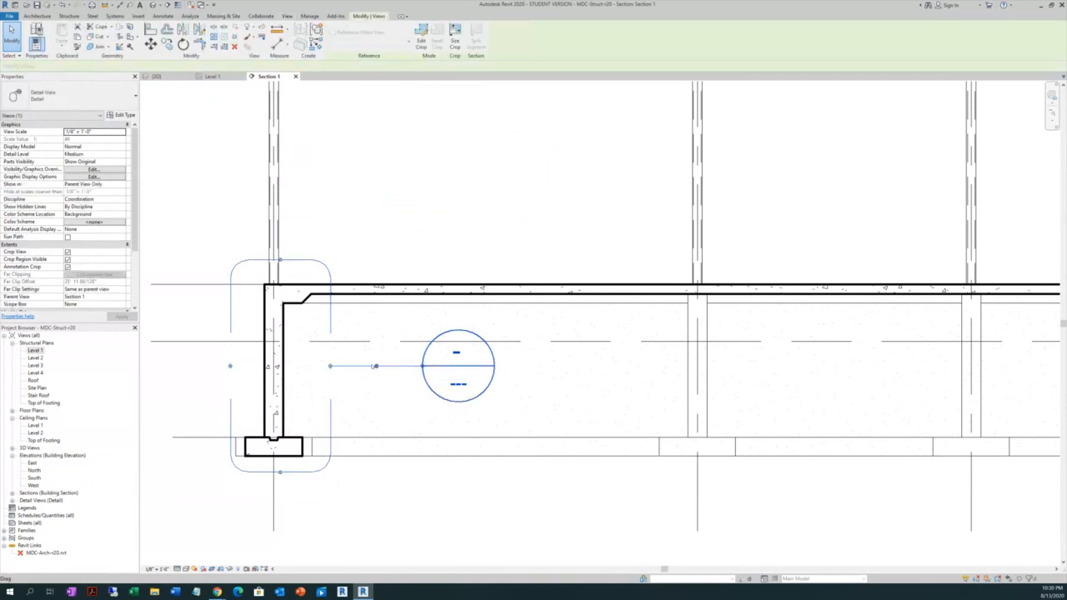
{"action": "left_click_drag", "start_coordinate": [376, 365], "coordinate": [197, 277]}
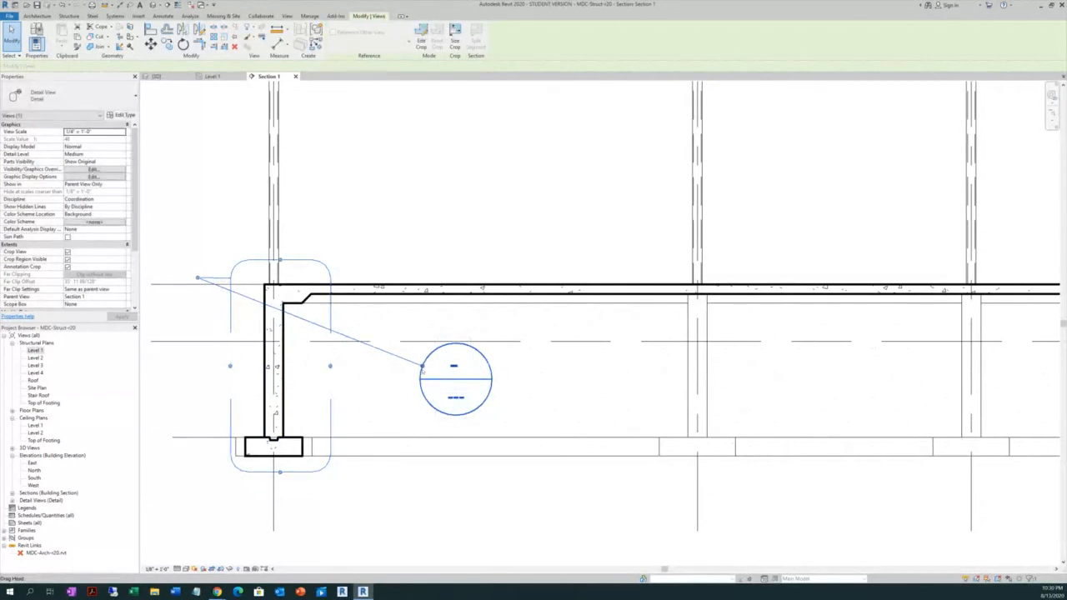
{"action": "left_click_drag", "start_coordinate": [422, 365], "coordinate": [172, 188]}
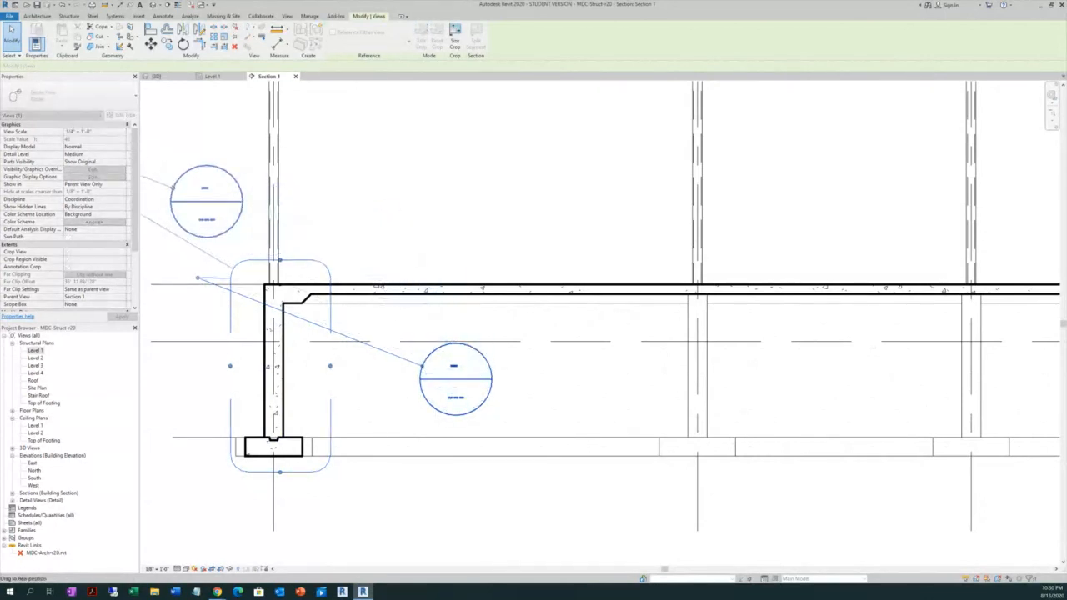
{"action": "scroll", "coordinate": [471, 387], "scroll_direction": "down", "scroll_amount": 2}
{"action": "scroll", "coordinate": [471, 388], "scroll_direction": "down", "scroll_amount": 1}
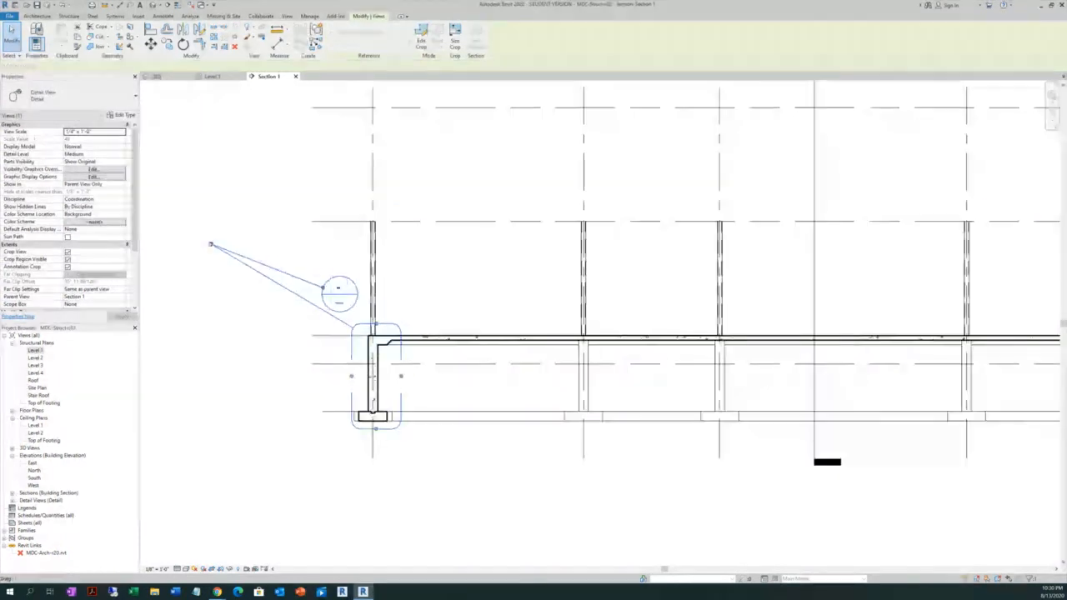
{"action": "left_click_drag", "start_coordinate": [211, 245], "coordinate": [329, 343]}
{"action": "scroll", "coordinate": [325, 332], "scroll_direction": "up", "scroll_amount": 2}
{"action": "mouse_move", "coordinate": [295, 255]}
{"action": "left_mouse_down"}
{"action": "mouse_move", "coordinate": [298, 272]}
{"action": "mouse_move", "coordinate": [294, 255]}
{"action": "left_mouse_up"}
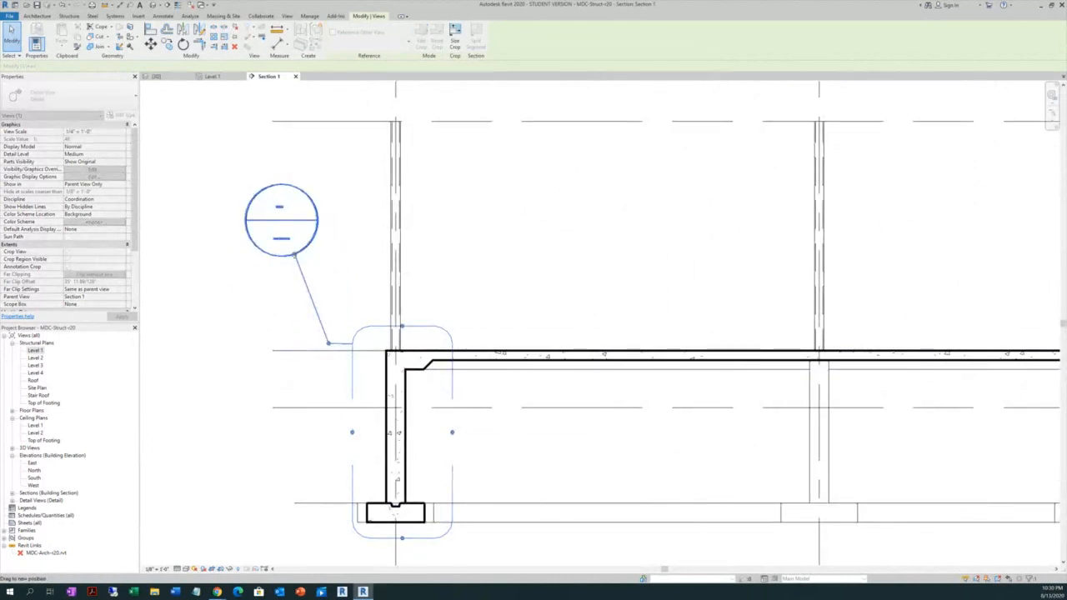
{"action": "left_click", "coordinate": [292, 293]}
{"action": "scroll", "coordinate": [281, 288], "scroll_direction": "down", "scroll_amount": 1}
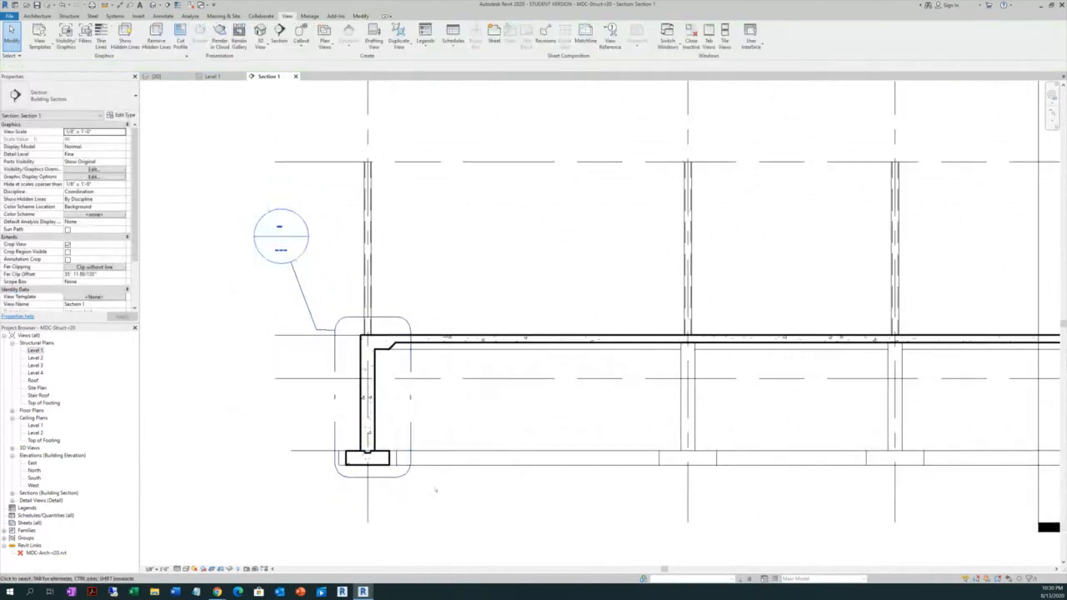
{"action": "scroll", "coordinate": [429, 488], "scroll_direction": "up", "scroll_amount": 2}
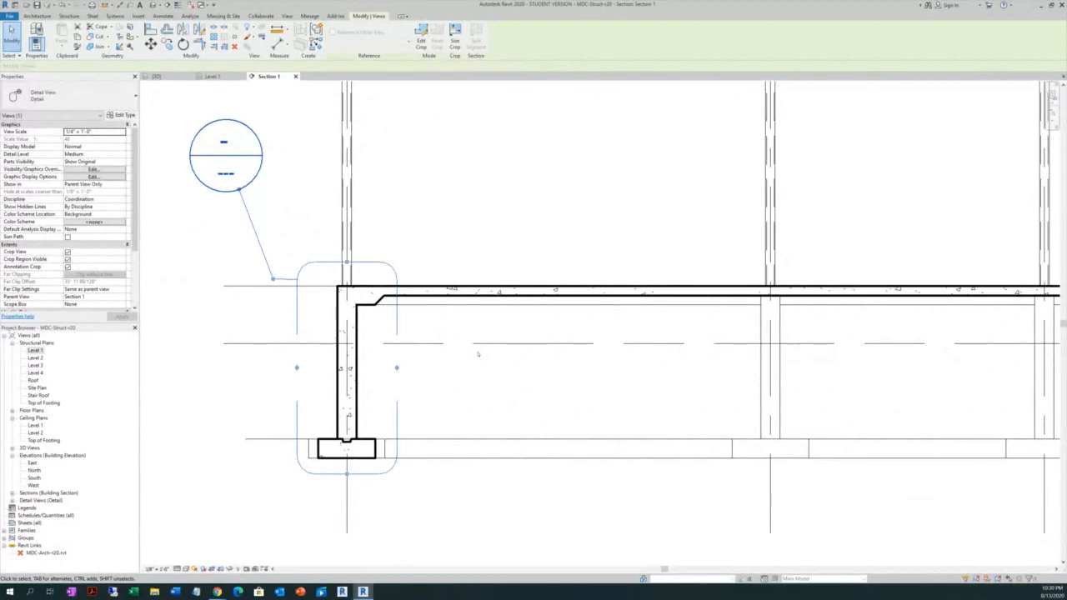
{"action": "left_click", "coordinate": [442, 191]}
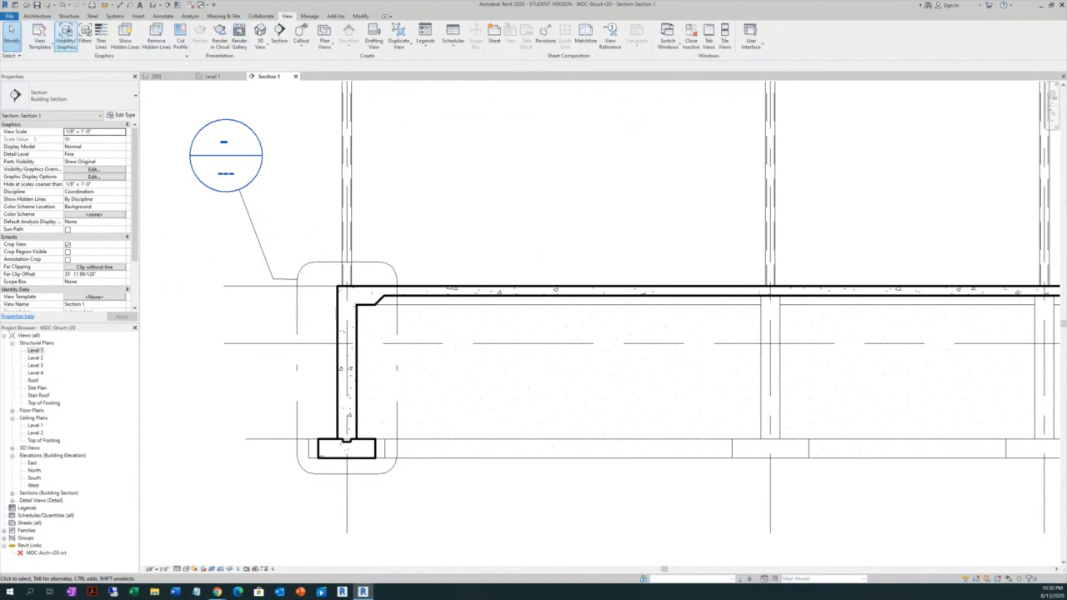
Assign the Callout Boundary annotation category a heavier projection line weight in Object Styles, and save the project
{"action": "left_click", "coordinate": [310, 17]}
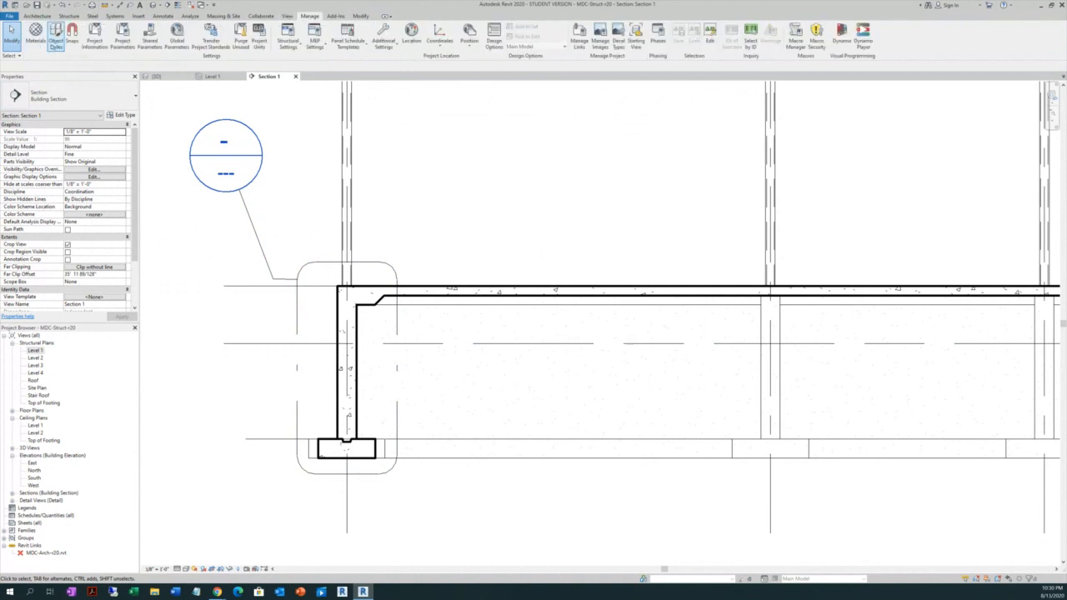
{"action": "left_click", "coordinate": [56, 42]}
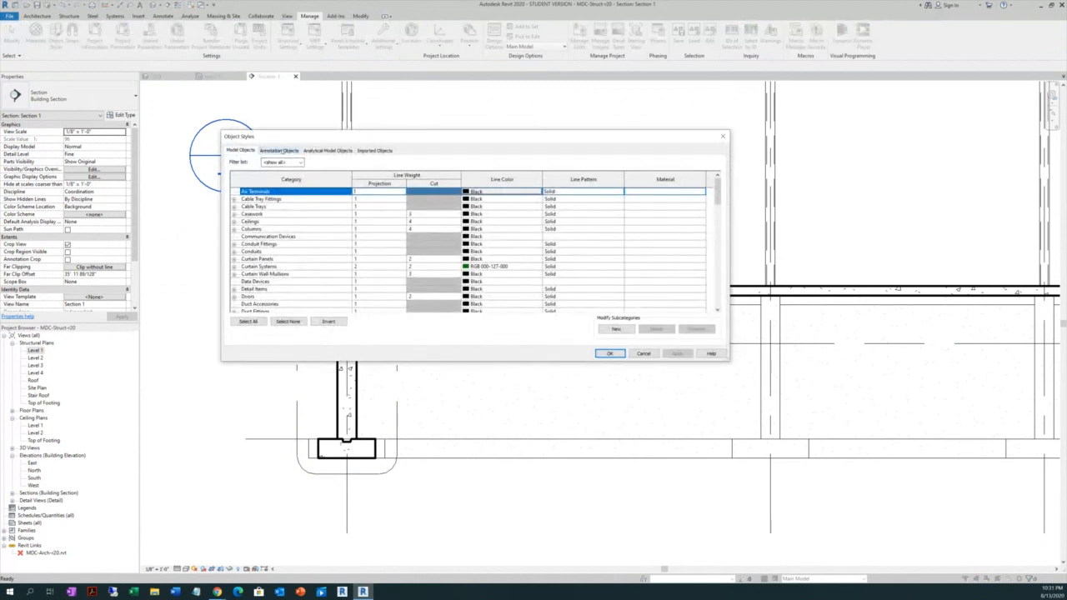
{"action": "scroll", "coordinate": [292, 227], "scroll_direction": "down", "scroll_amount": 2}
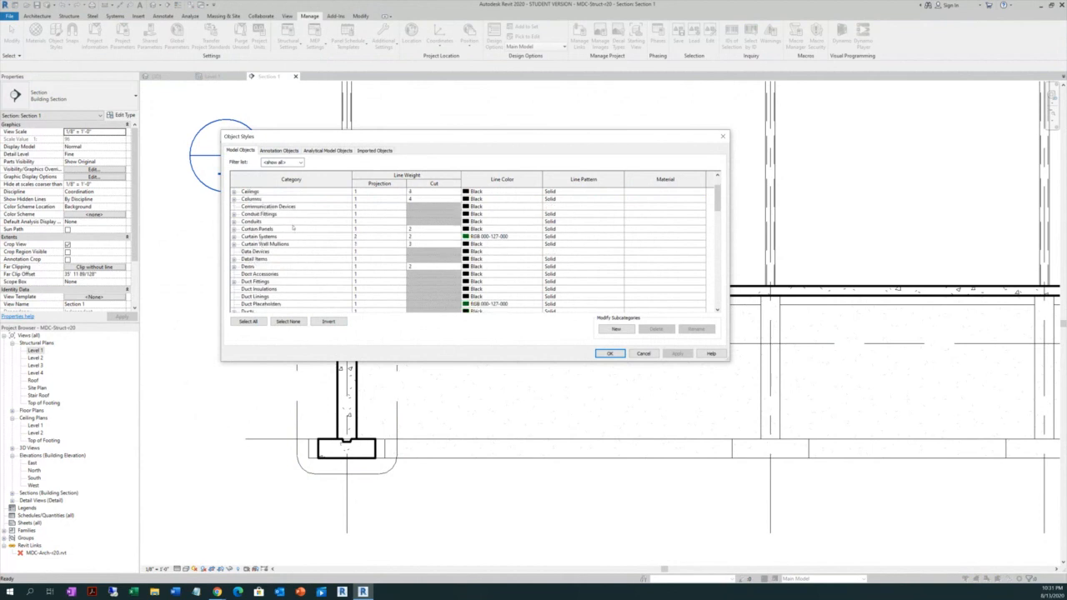
{"action": "scroll", "coordinate": [292, 227], "scroll_direction": "down", "scroll_amount": 3}
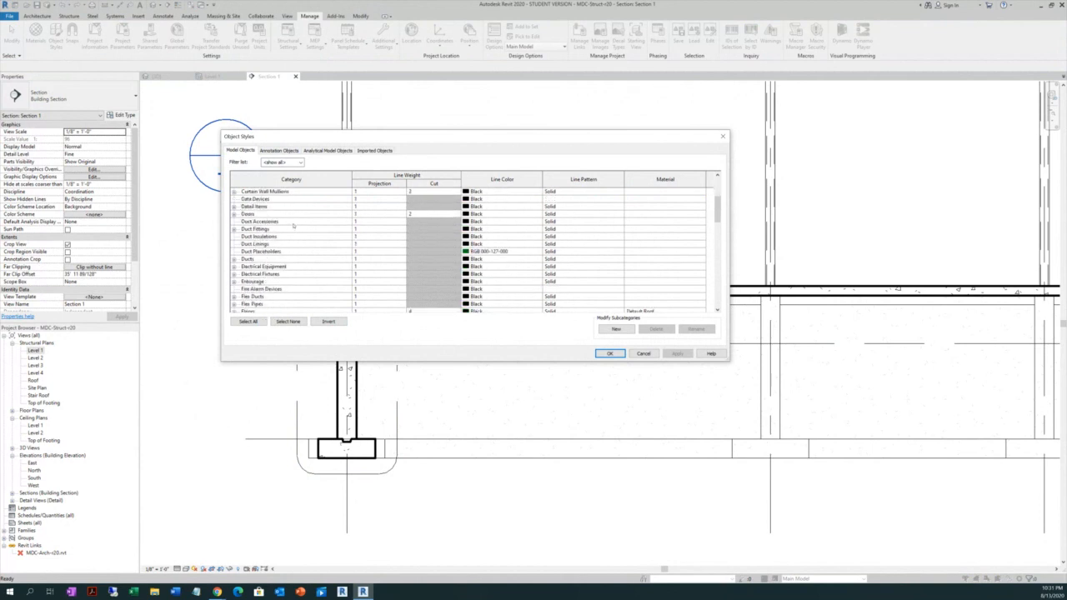
{"action": "scroll", "coordinate": [292, 225], "scroll_direction": "up", "scroll_amount": 5}
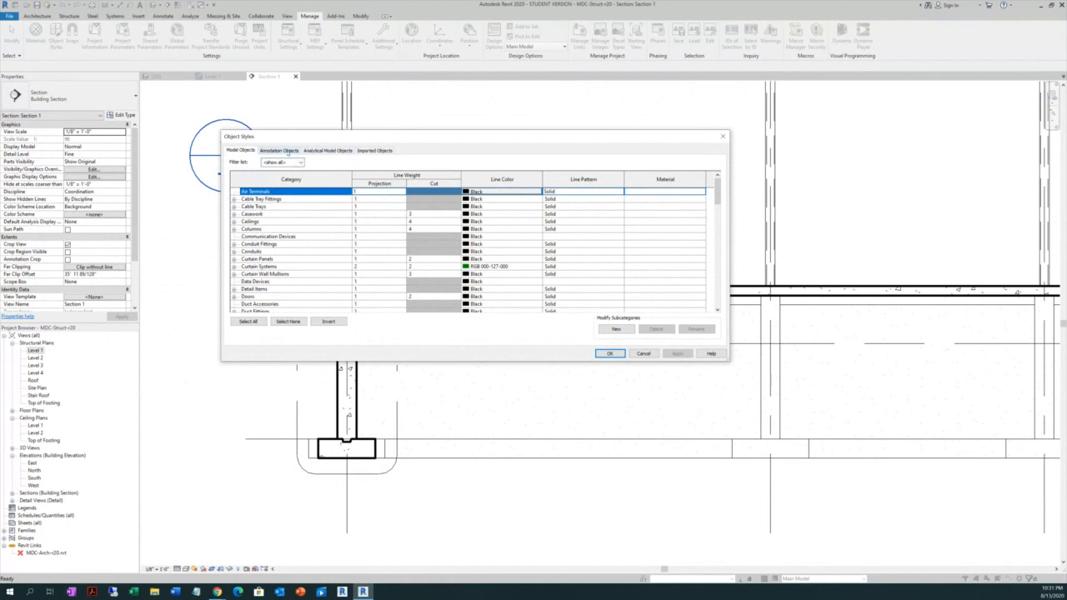
{"action": "left_click", "coordinate": [287, 151]}
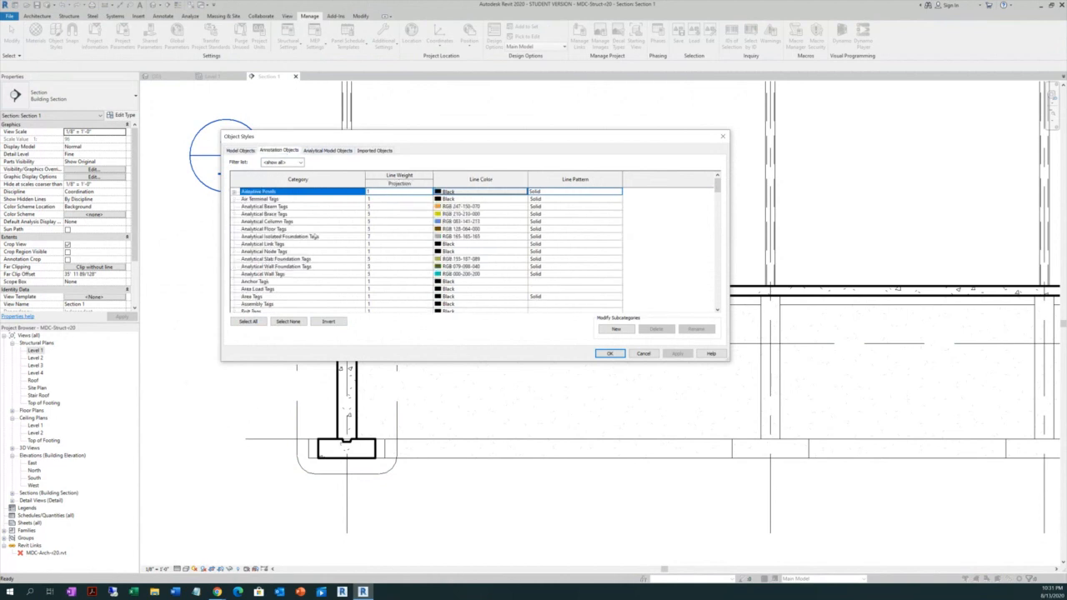
{"action": "scroll", "coordinate": [309, 225], "scroll_direction": "down", "scroll_amount": 1}
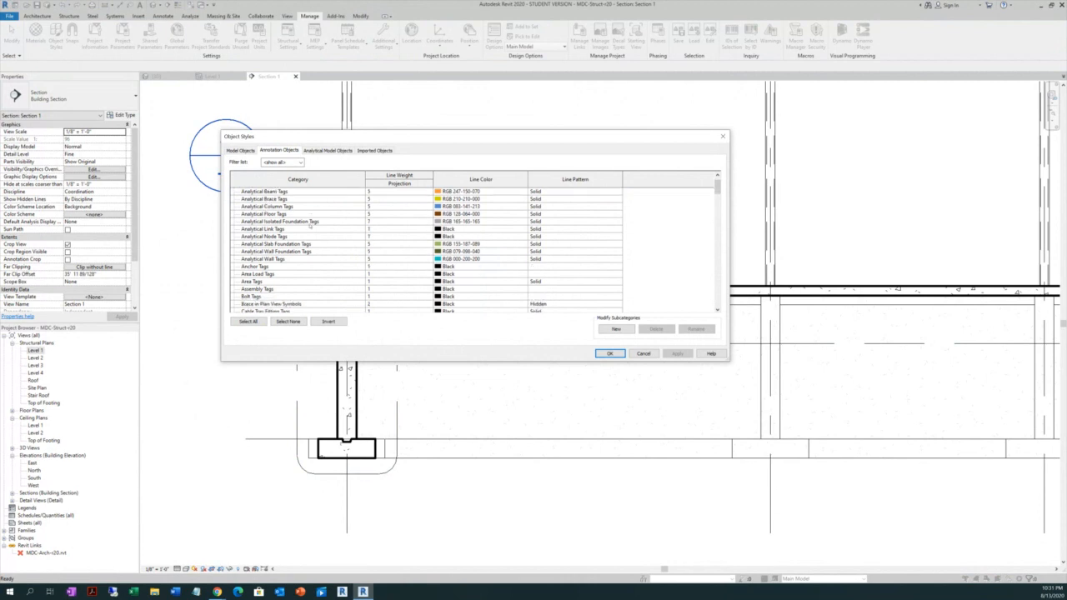
{"action": "scroll", "coordinate": [309, 225], "scroll_direction": "down", "scroll_amount": 1}
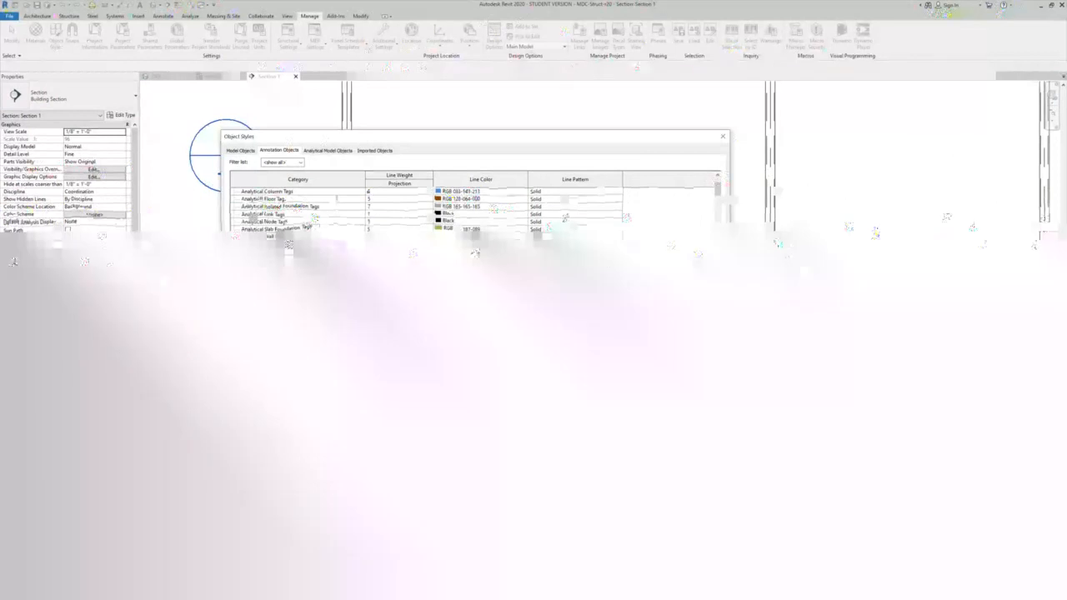
{"action": "scroll", "coordinate": [245, 296], "scroll_direction": "down", "scroll_amount": 1}
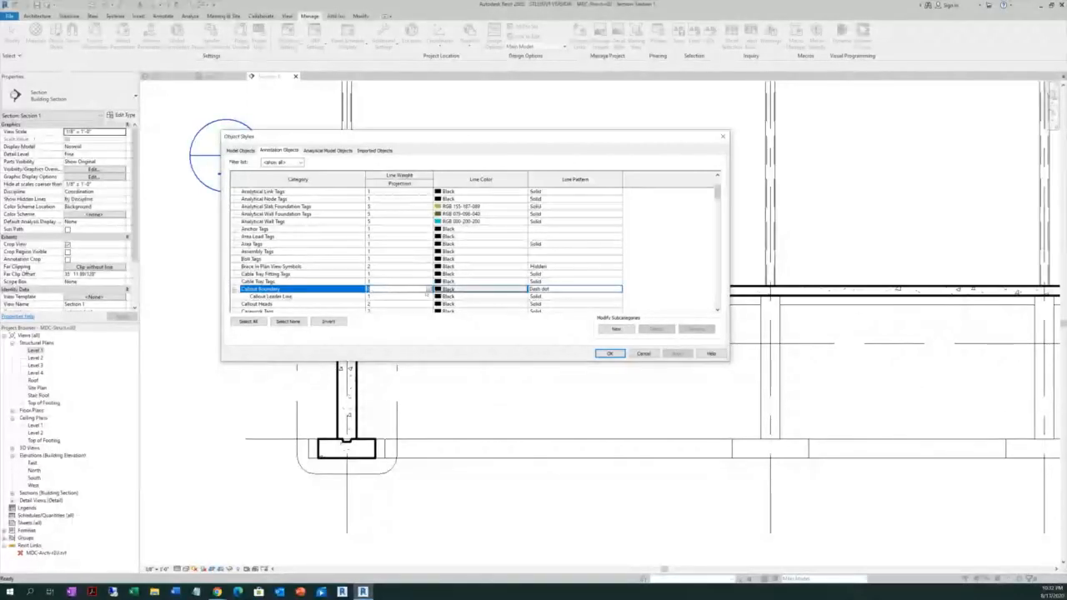
{"action": "left_click", "coordinate": [428, 288]}
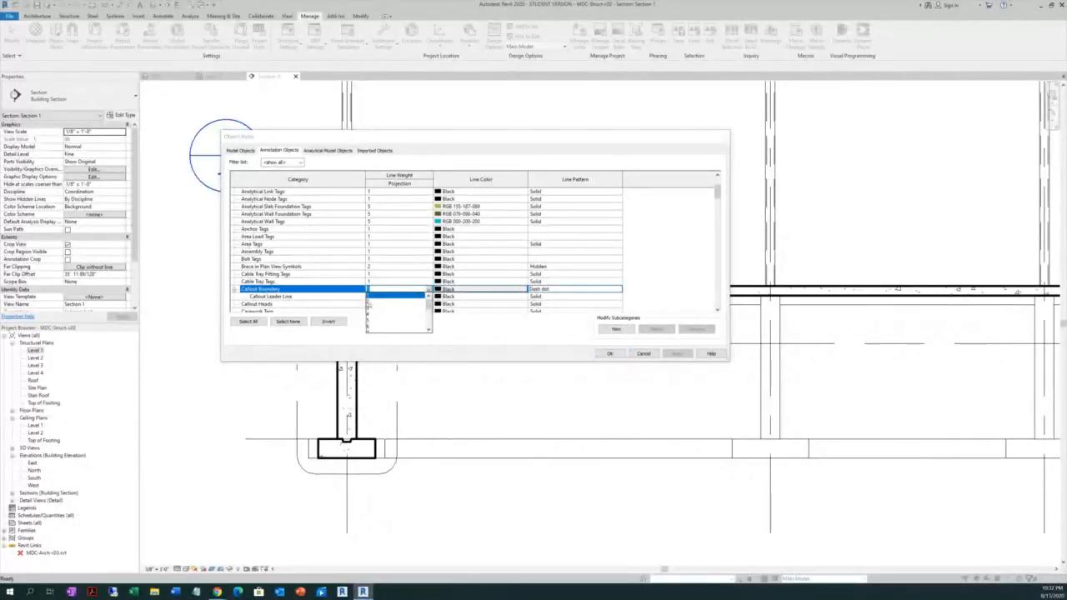
{"action": "left_click", "coordinate": [368, 310]}
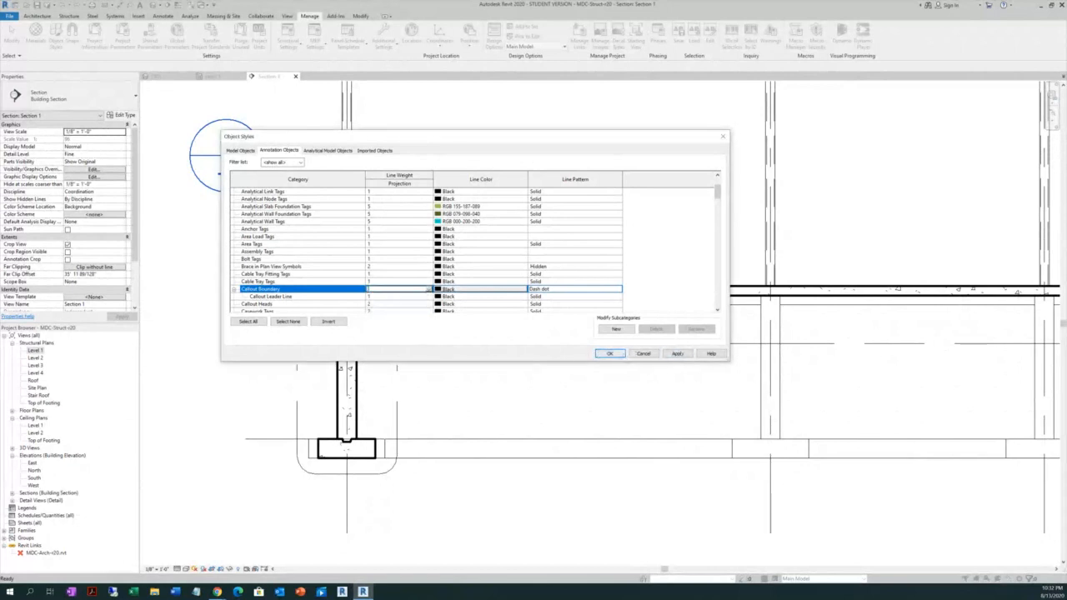
{"action": "left_click", "coordinate": [678, 354]}
{"action": "left_click_drag", "start_coordinate": [439, 137], "coordinate": [666, 155]}
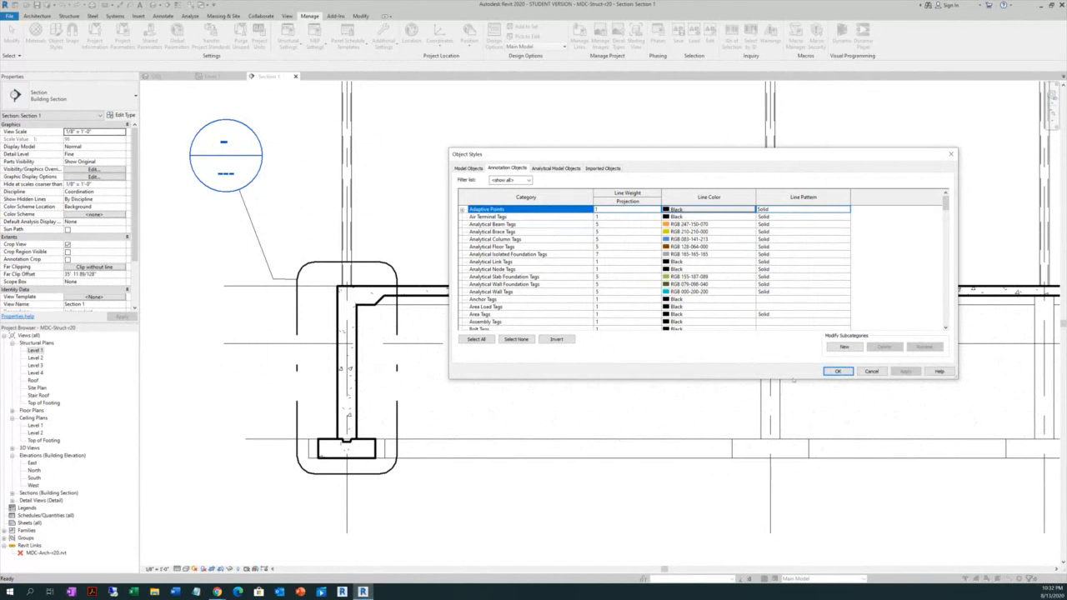
{"action": "left_click", "coordinate": [837, 371]}
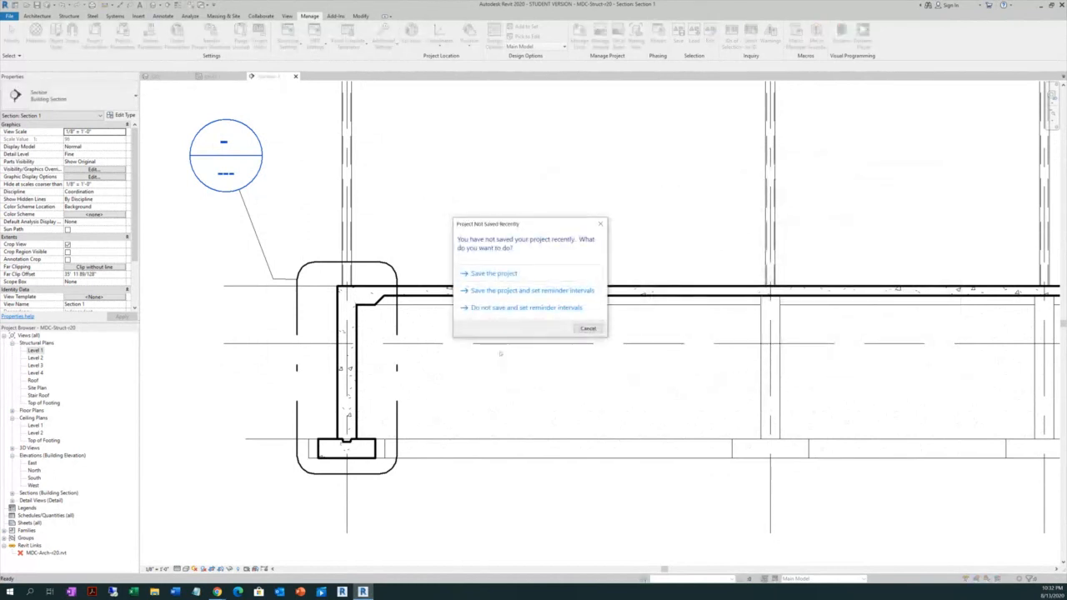
{"action": "left_click", "coordinate": [492, 274]}
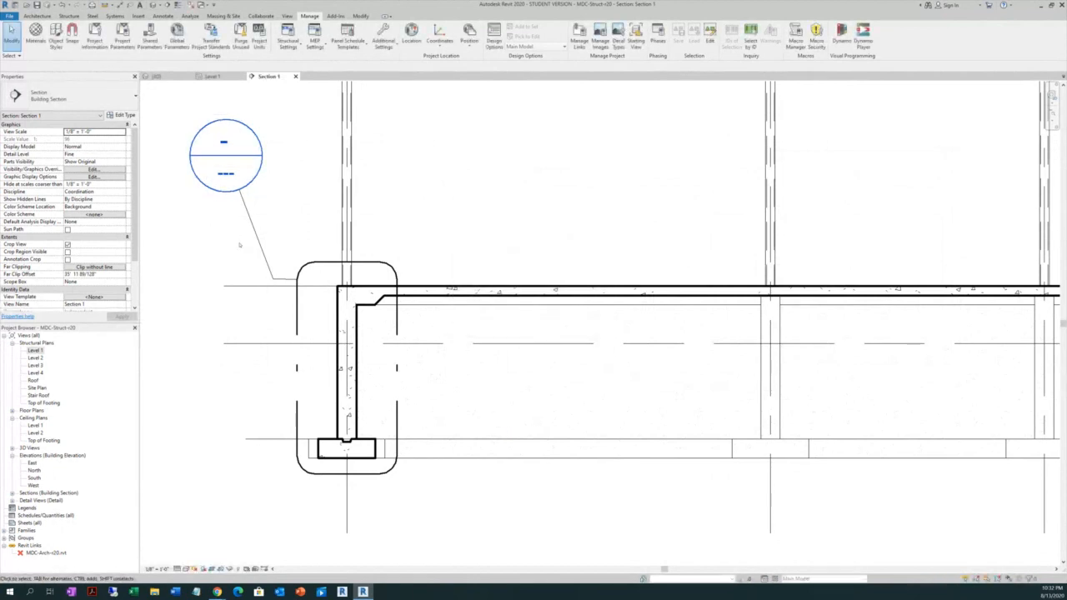
Rename the callout's detail view, Detail 0, as Foundation Detail
{"action": "scroll", "coordinate": [238, 258], "scroll_direction": "down", "scroll_amount": 1}
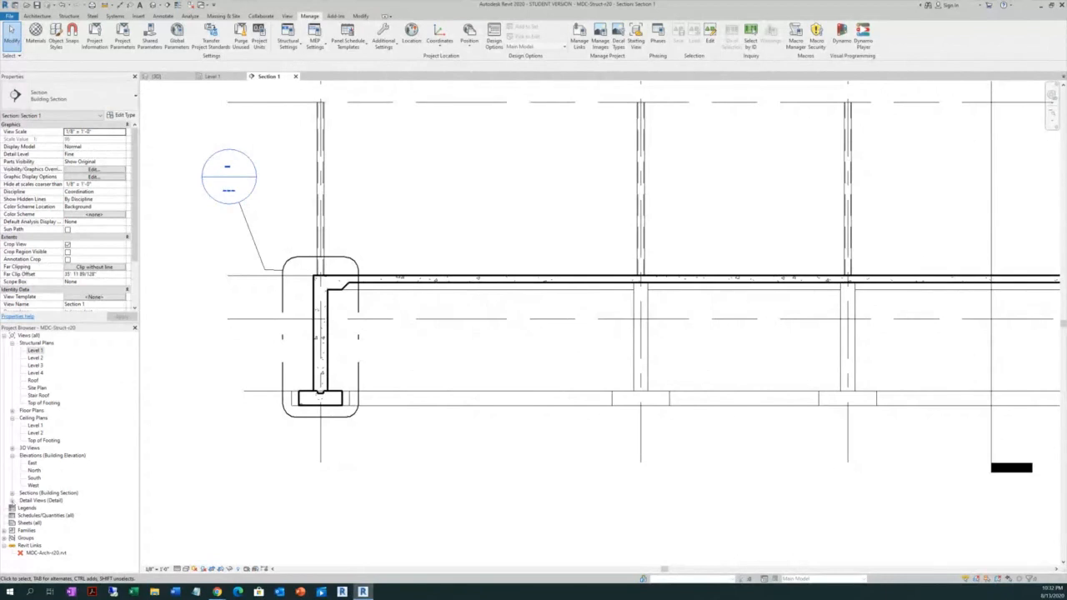
{"action": "left_click", "coordinate": [12, 500]}
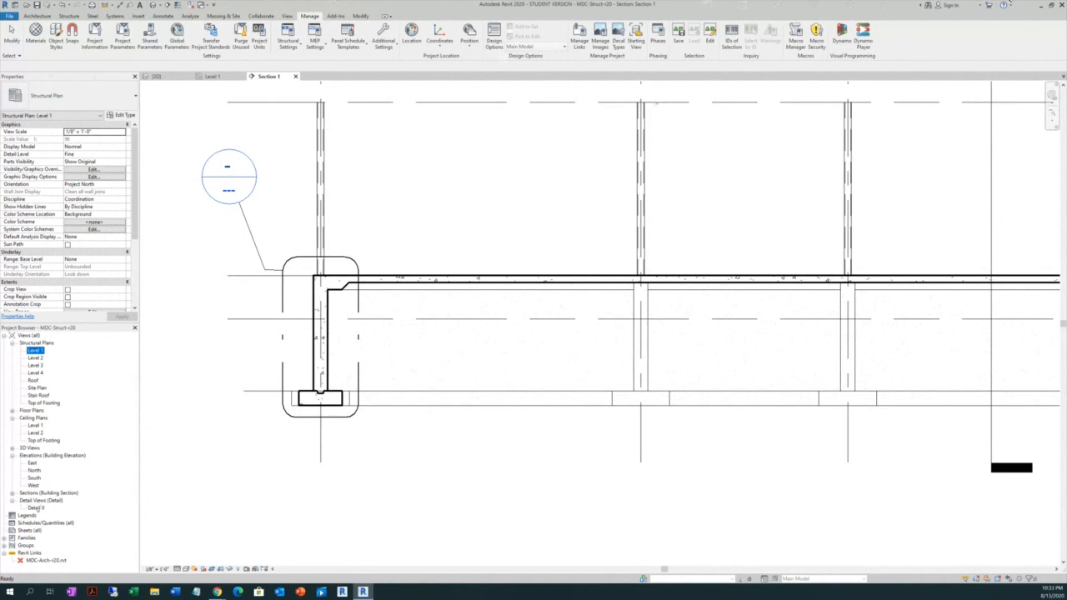
{"action": "left_click", "coordinate": [35, 508]}
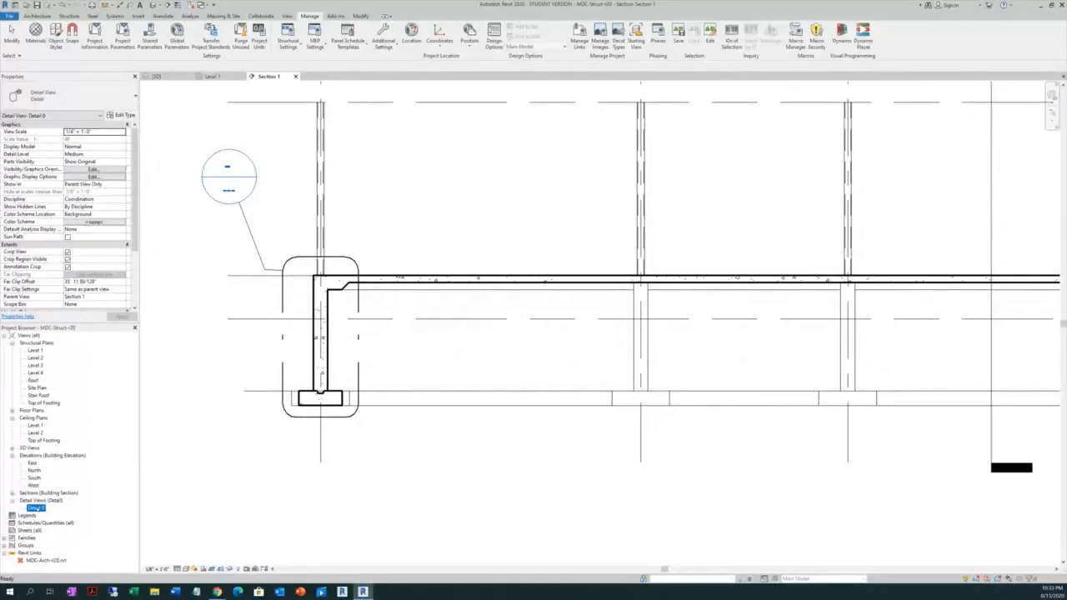
{"action": "right_click", "coordinate": [35, 508]}
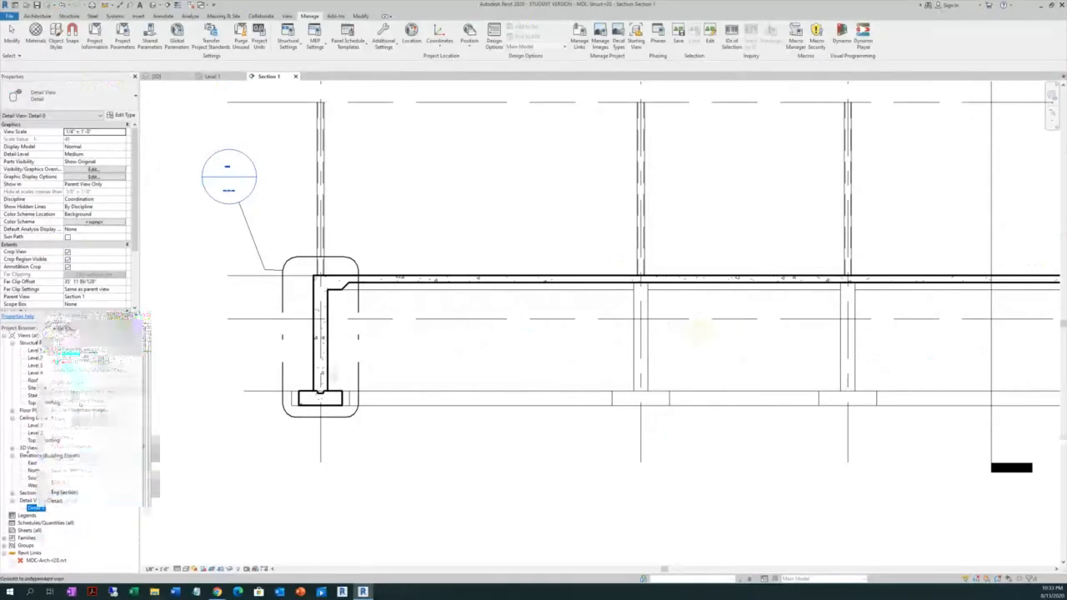
{"action": "left_click", "coordinate": [80, 435]}
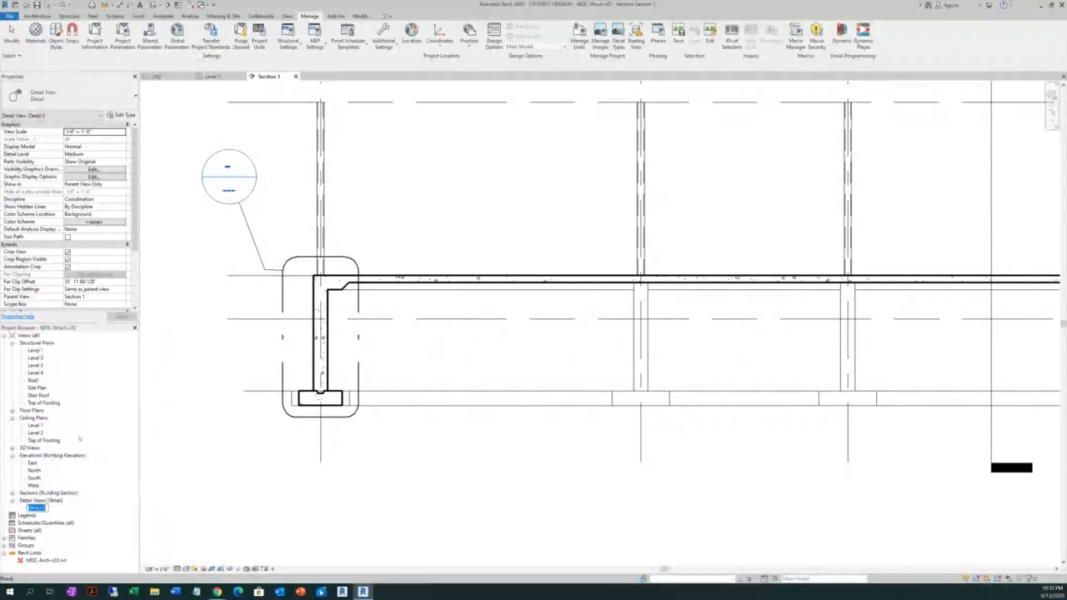
{"action": "key", "text": "BackSpace"}
{"action": "type", "text": "FOOT"}
{"action": "type", "text": "ING"}
{"action": "key", "text": "BackSpace"}
{"action": "key", "text": "BackSpace"}
{"action": "key", "text": "BackSpace"}
{"action": "key", "text": "BackSpace"}
{"action": "key", "text": "BackSpace"}
{"action": "key", "text": "BackSpace"}
{"action": "type", "text": "Fou"}
{"action": "key", "text": "BackSpace"}
{"action": "key", "text": "BackSpace"}
{"action": "key", "text": "BackSpace"}
{"action": "type", "text": "Fo"}
{"action": "type", "text": "ndation Detail"}
{"action": "key", "text": "BackSpace"}
{"action": "key", "text": "BackSpace"}
{"action": "key", "text": "BackSpace"}
{"action": "type", "text": "Foun"}
{"action": "left_click", "coordinate": [237, 471]}
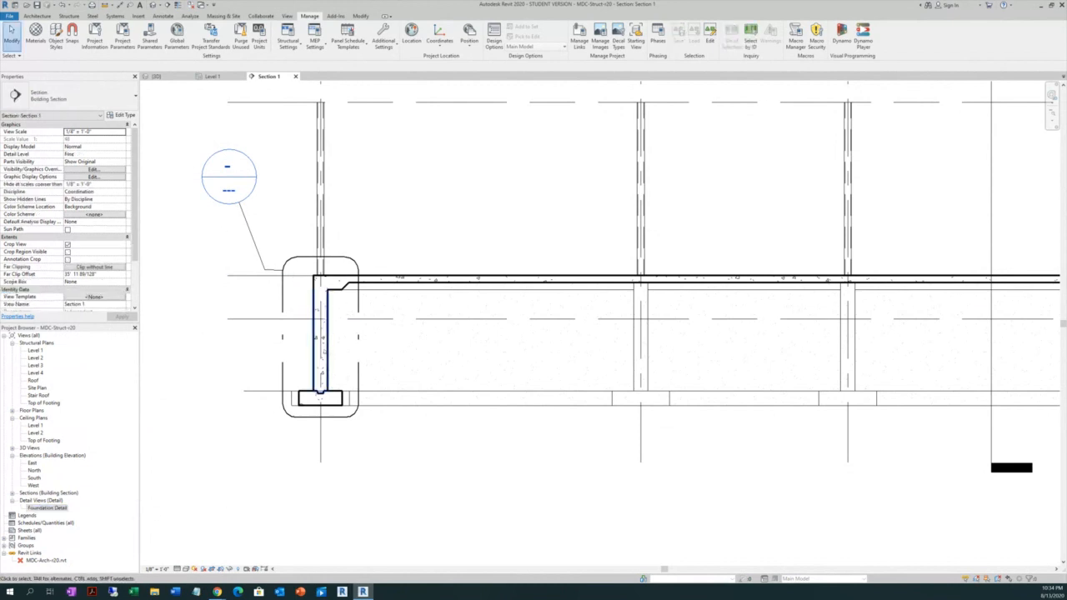
Open the Foundation Detail view from its callout head and set the view scale to 1/2" = 1'-0"
{"action": "double_click", "coordinate": [237, 184]}
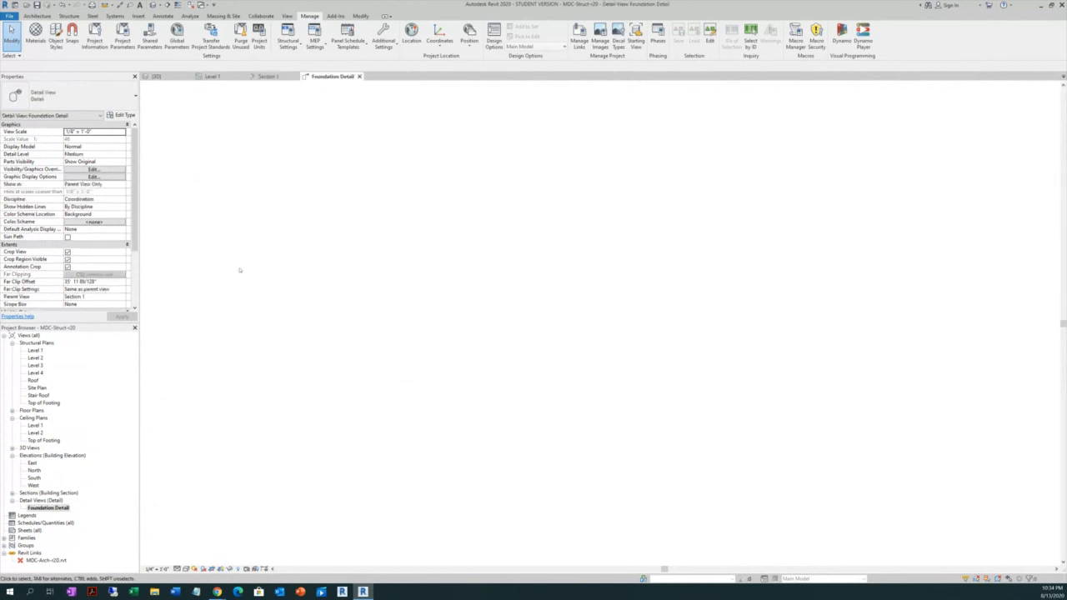
{"action": "scroll", "coordinate": [671, 333], "scroll_direction": "up", "scroll_amount": 2}
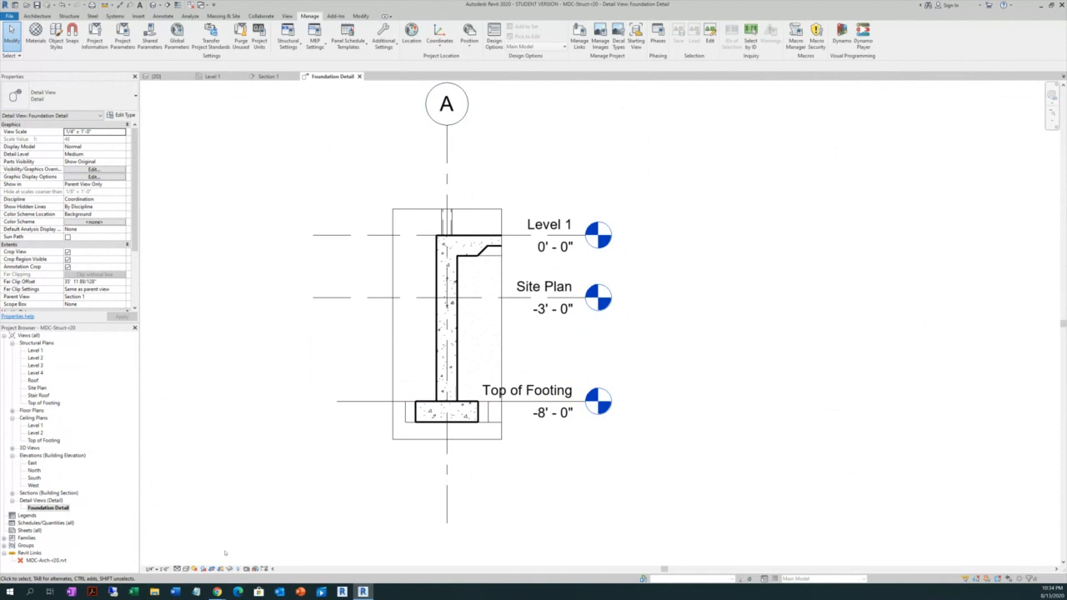
{"action": "left_click", "coordinate": [159, 568]}
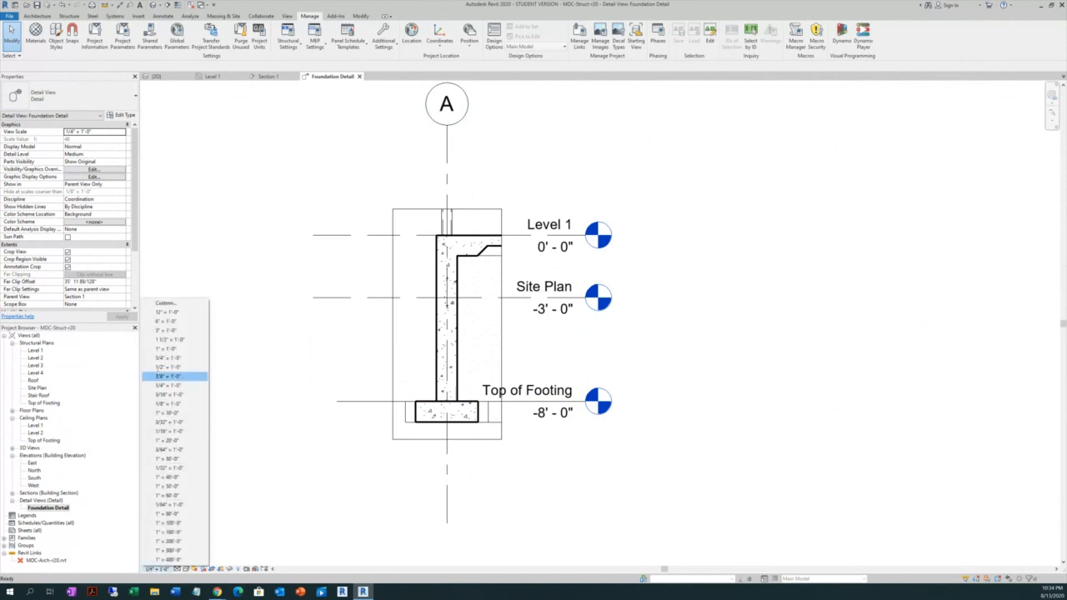
{"action": "left_click", "coordinate": [170, 367]}
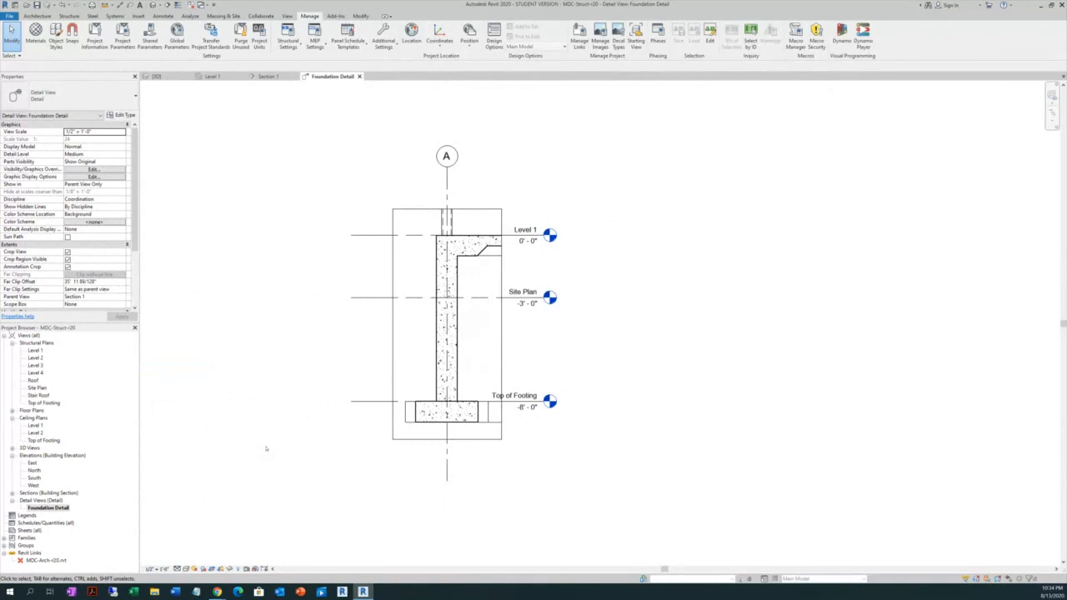
Extend the detail's crop region farther out from the exterior face of the foundation wall and hide the crop region
{"action": "scroll", "coordinate": [567, 313], "scroll_direction": "up", "scroll_amount": 2}
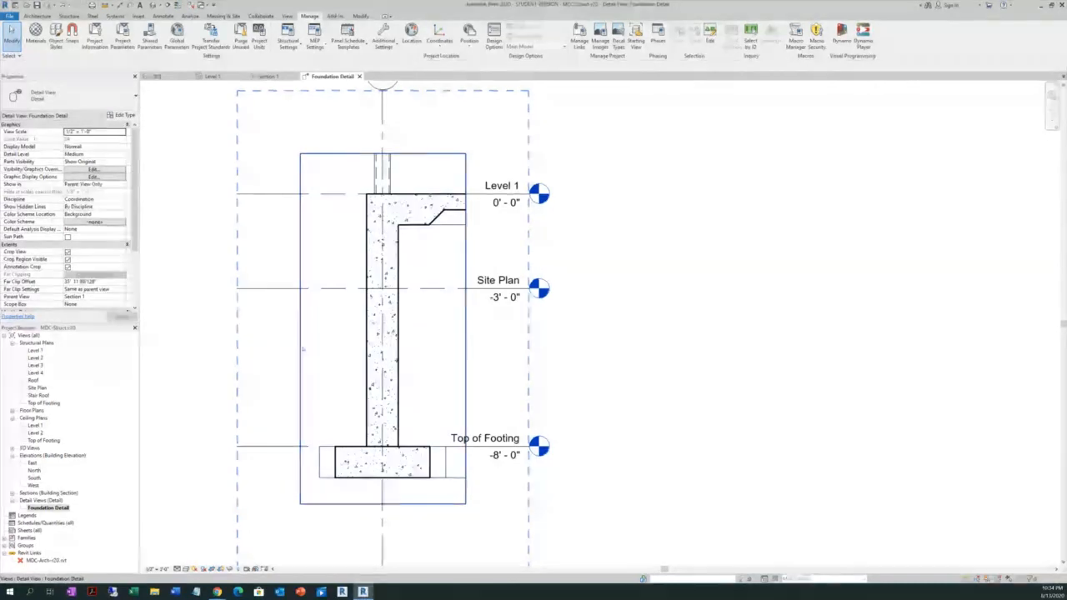
{"action": "left_click", "coordinate": [278, 358]}
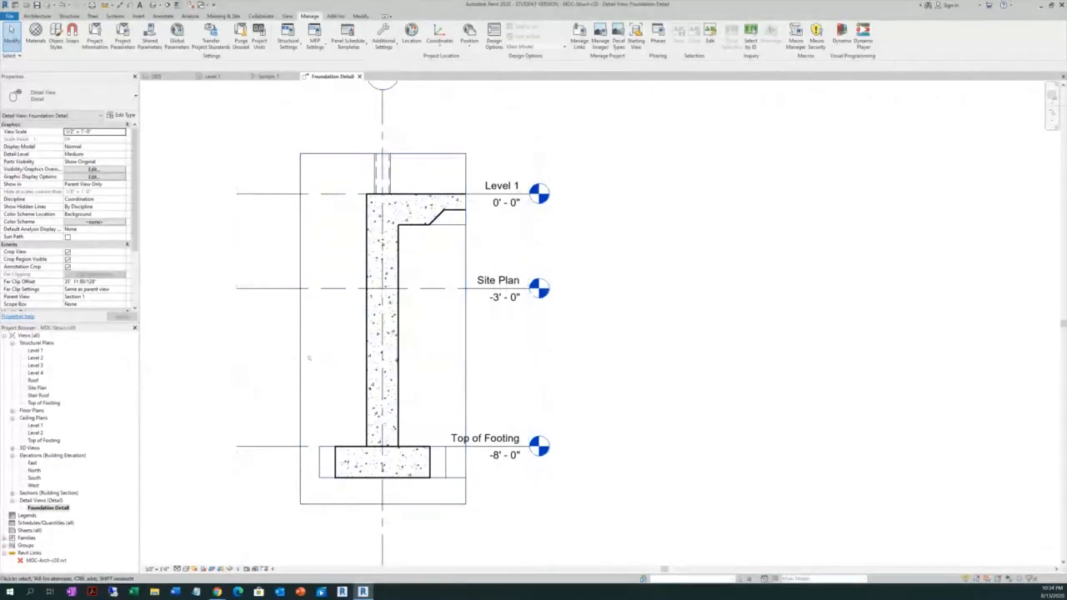
{"action": "left_click", "coordinate": [300, 363]}
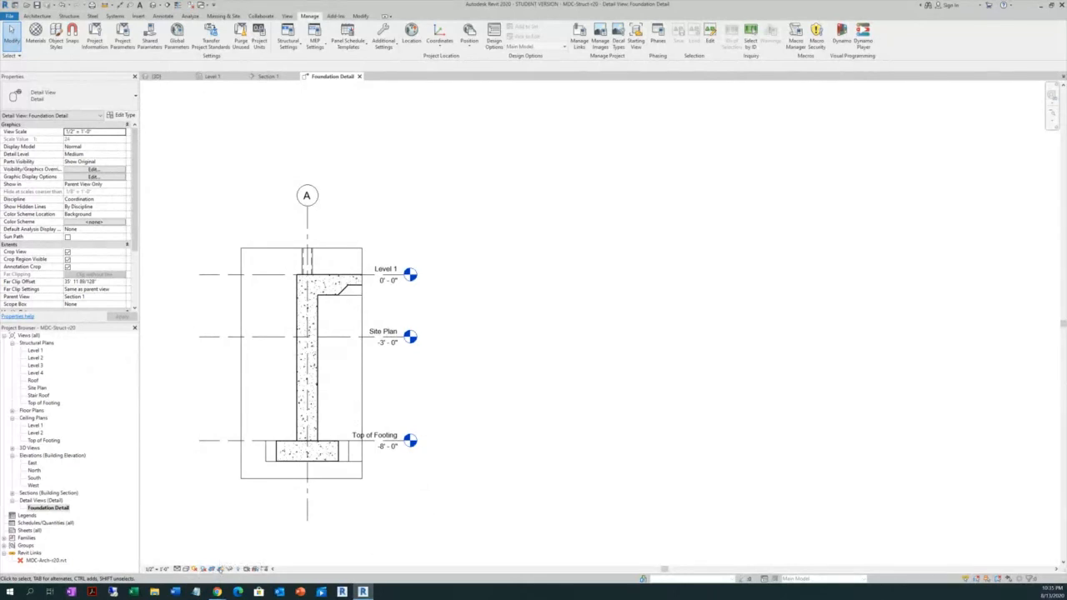
{"action": "left_click", "coordinate": [219, 568]}
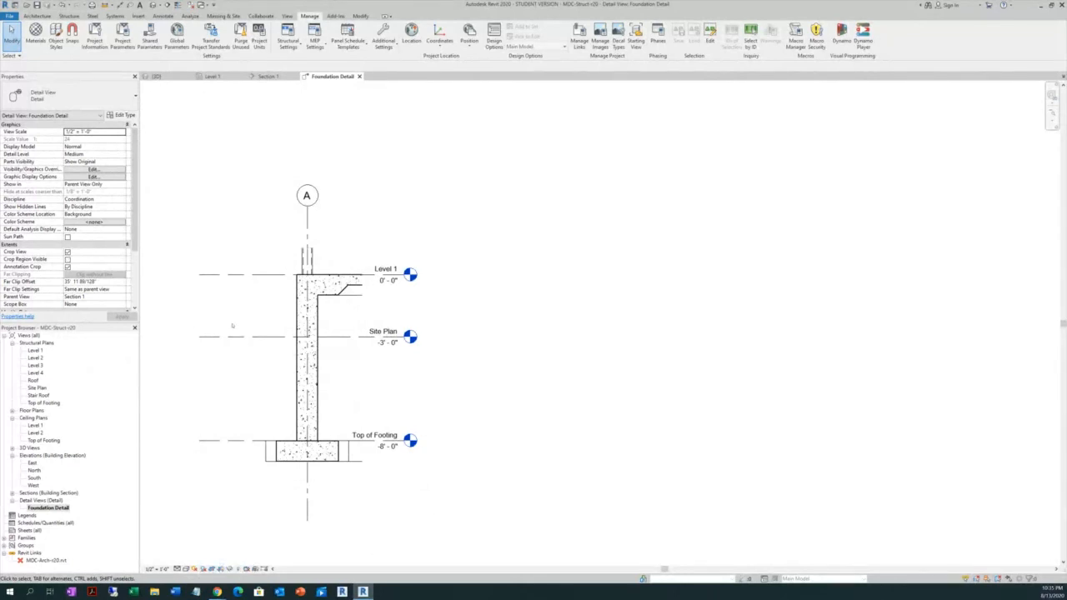
Set the cut line weight of the Structural Columns model category to 6 in Object Styles and apply it
{"action": "scroll", "coordinate": [238, 283], "scroll_direction": "up", "scroll_amount": 3}
{"action": "scroll", "coordinate": [231, 270], "scroll_direction": "down", "scroll_amount": 1}
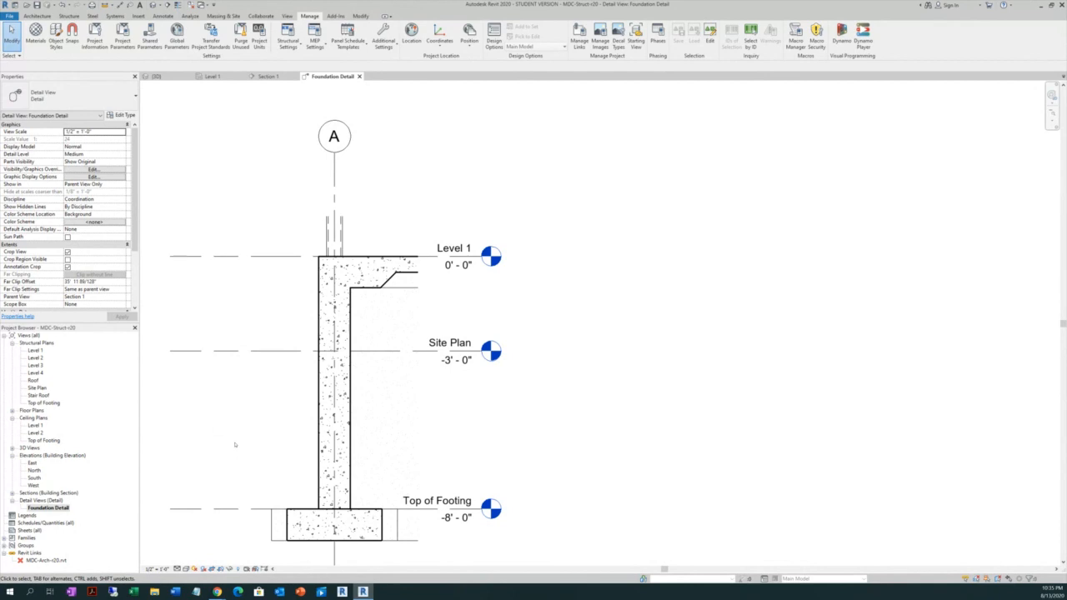
{"action": "scroll", "coordinate": [316, 224], "scroll_direction": "up", "scroll_amount": 1}
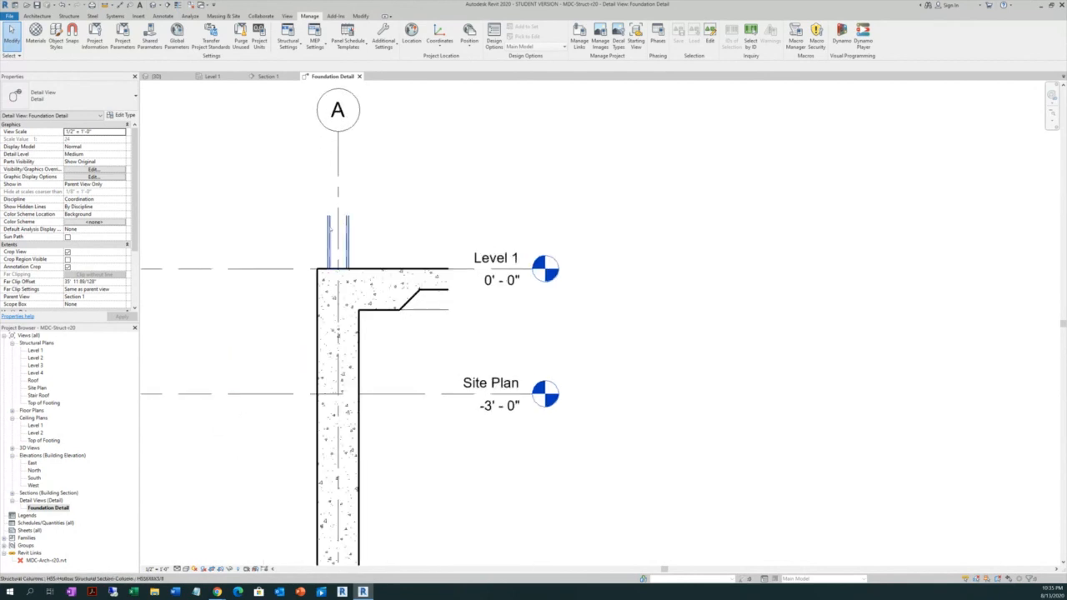
{"action": "scroll", "coordinate": [304, 292], "scroll_direction": "up", "scroll_amount": 2}
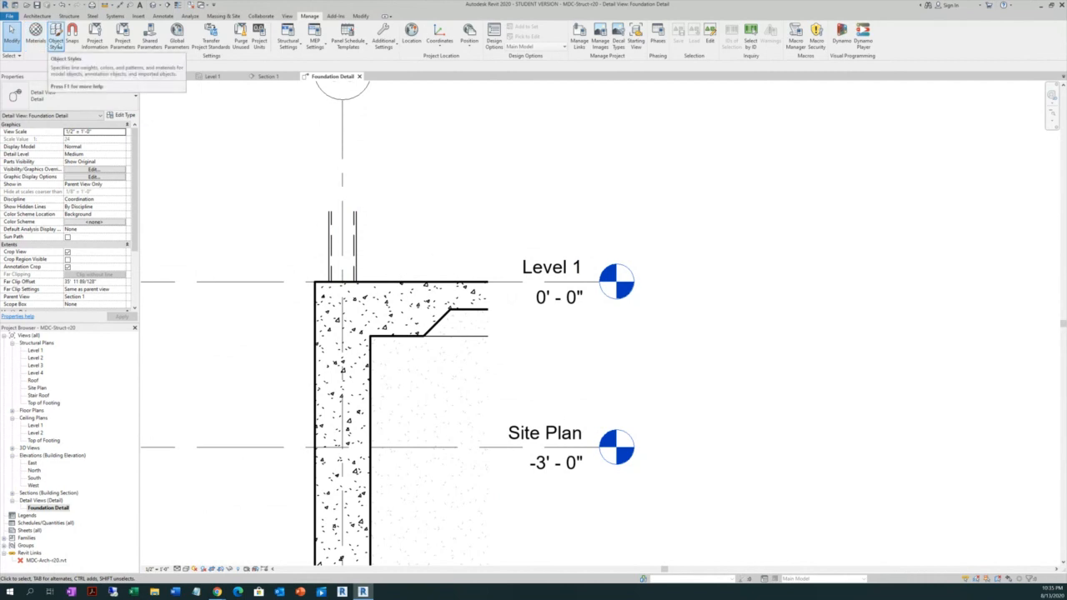
{"action": "left_click", "coordinate": [56, 42]}
{"action": "scroll", "coordinate": [504, 307], "scroll_direction": "down", "scroll_amount": 4}
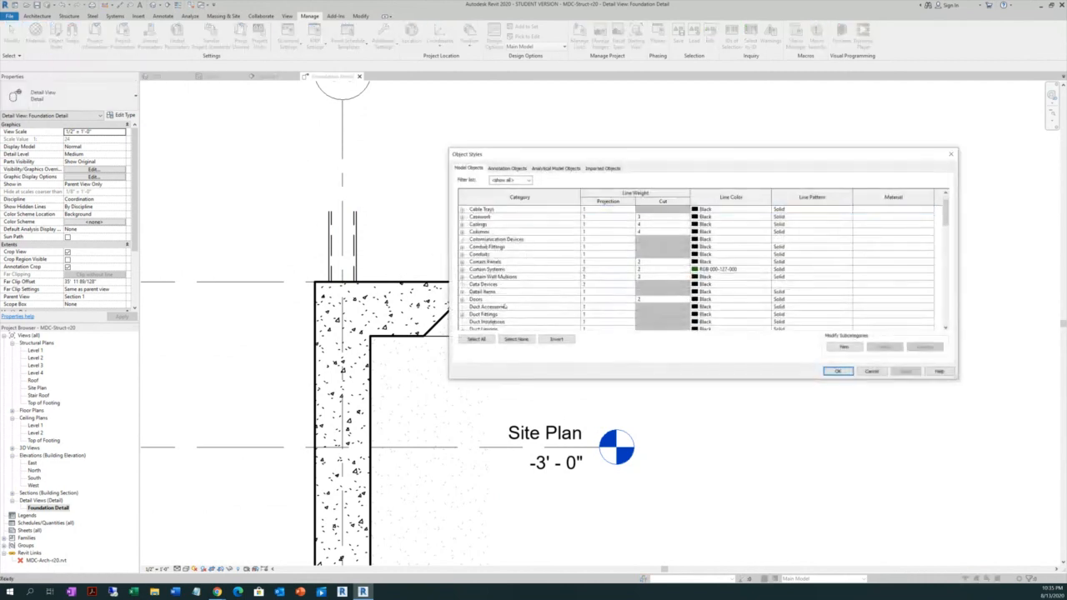
{"action": "scroll", "coordinate": [504, 307], "scroll_direction": "down", "scroll_amount": 6}
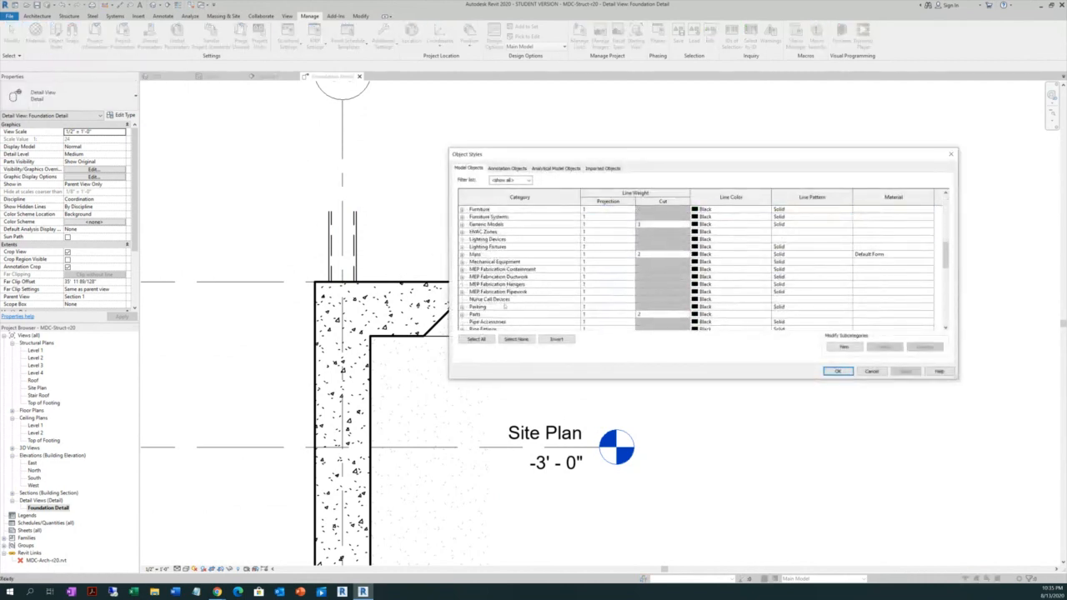
{"action": "scroll", "coordinate": [504, 307], "scroll_direction": "down", "scroll_amount": 8}
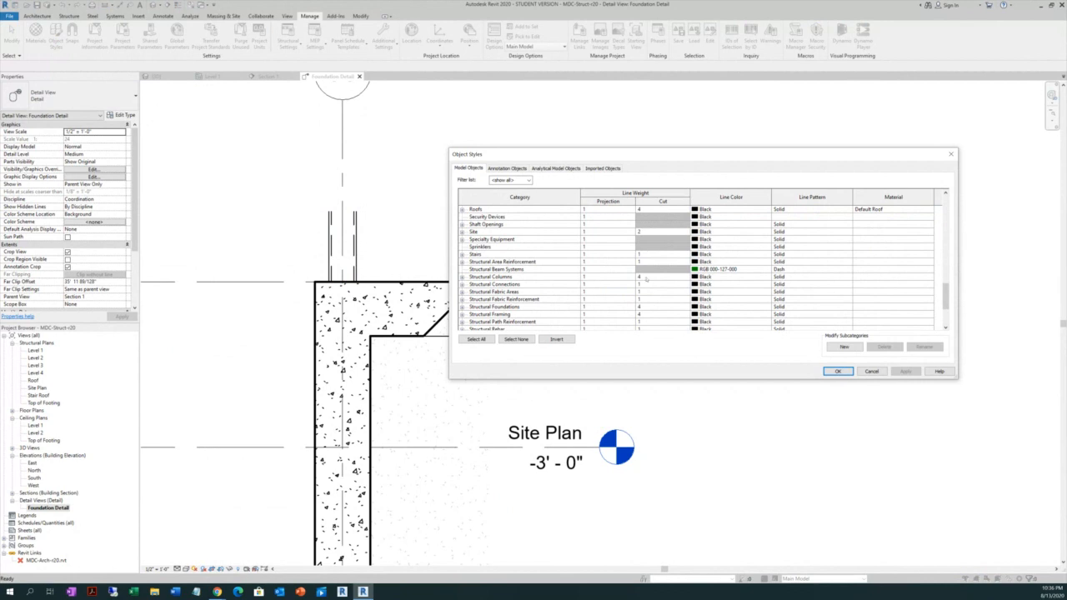
{"action": "left_click", "coordinate": [644, 278]}
{"action": "left_click", "coordinate": [665, 277]}
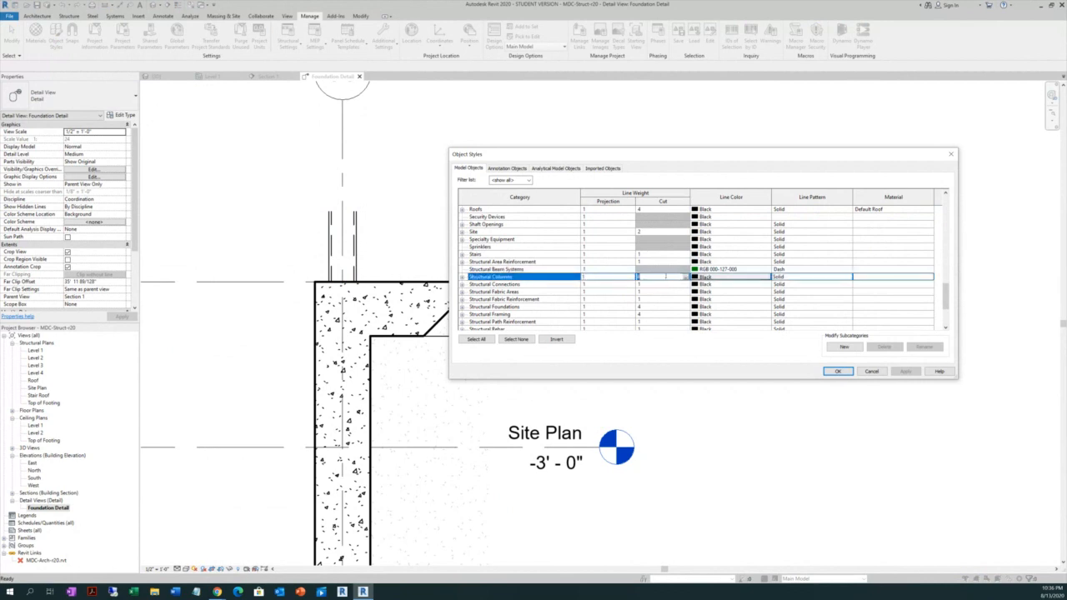
{"action": "left_click", "coordinate": [685, 278]}
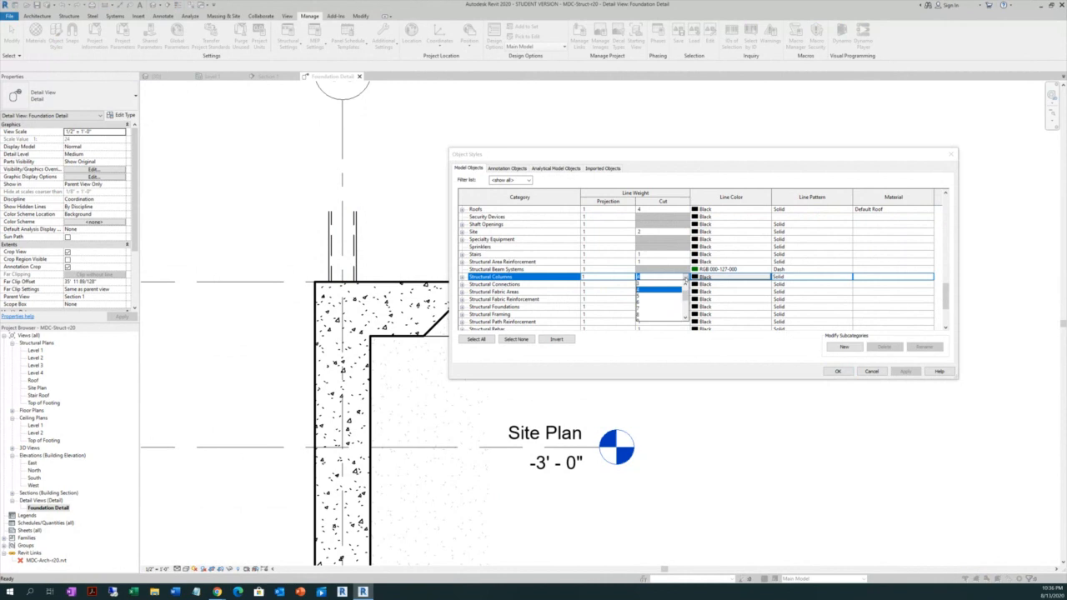
{"action": "left_click", "coordinate": [640, 303]}
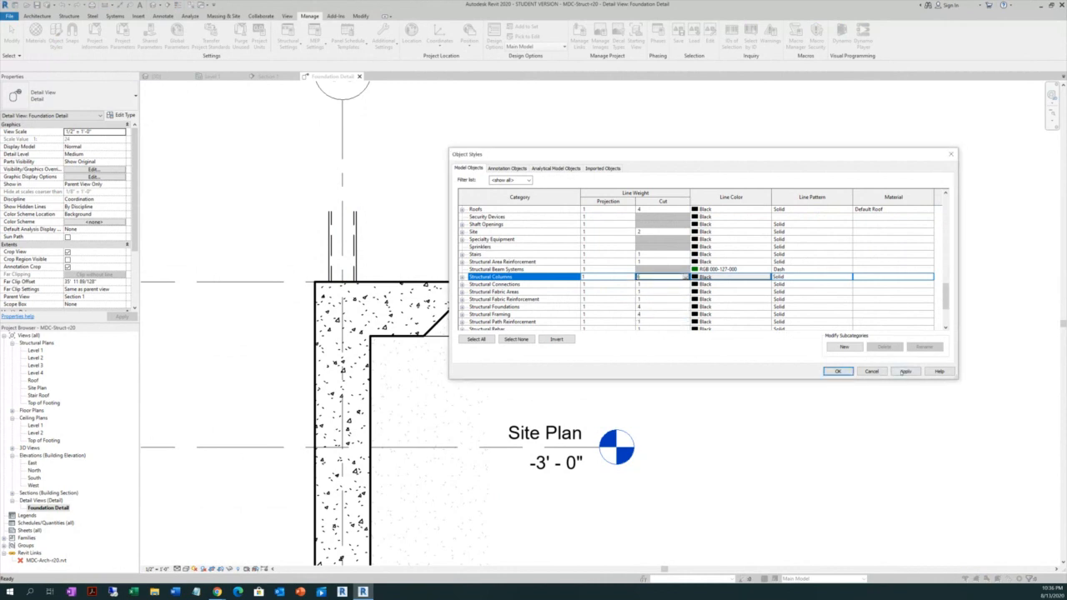
{"action": "left_click", "coordinate": [904, 372]}
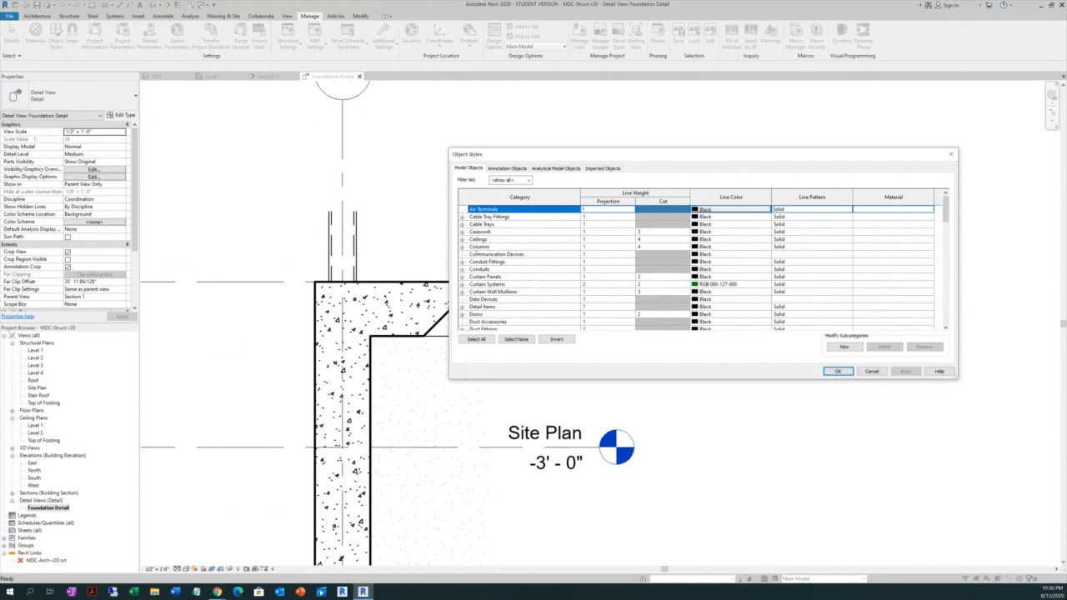
Expand the Structural Columns category, set its projection line weight to 3, and accept the Object Styles changes
{"action": "scroll", "coordinate": [671, 269], "scroll_direction": "down", "scroll_amount": 3}
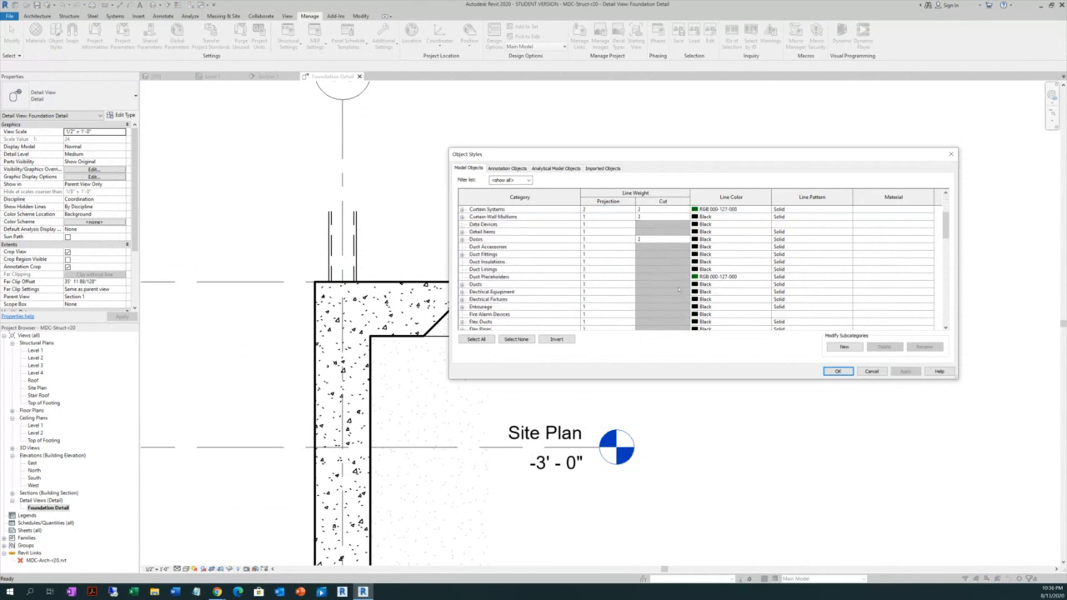
{"action": "scroll", "coordinate": [583, 291], "scroll_direction": "down", "scroll_amount": 5}
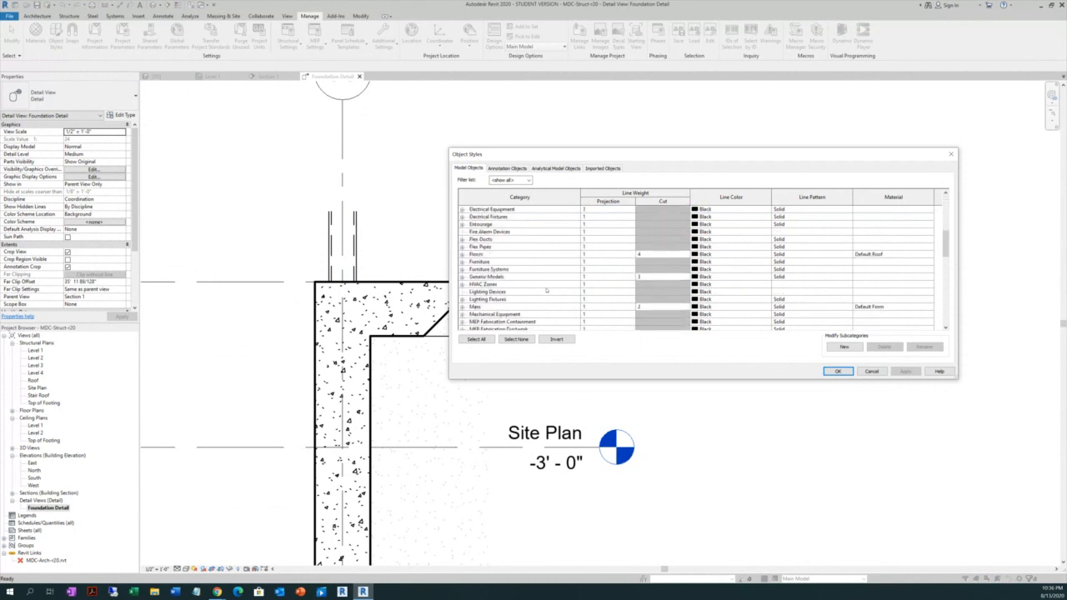
{"action": "scroll", "coordinate": [546, 290], "scroll_direction": "down", "scroll_amount": 6}
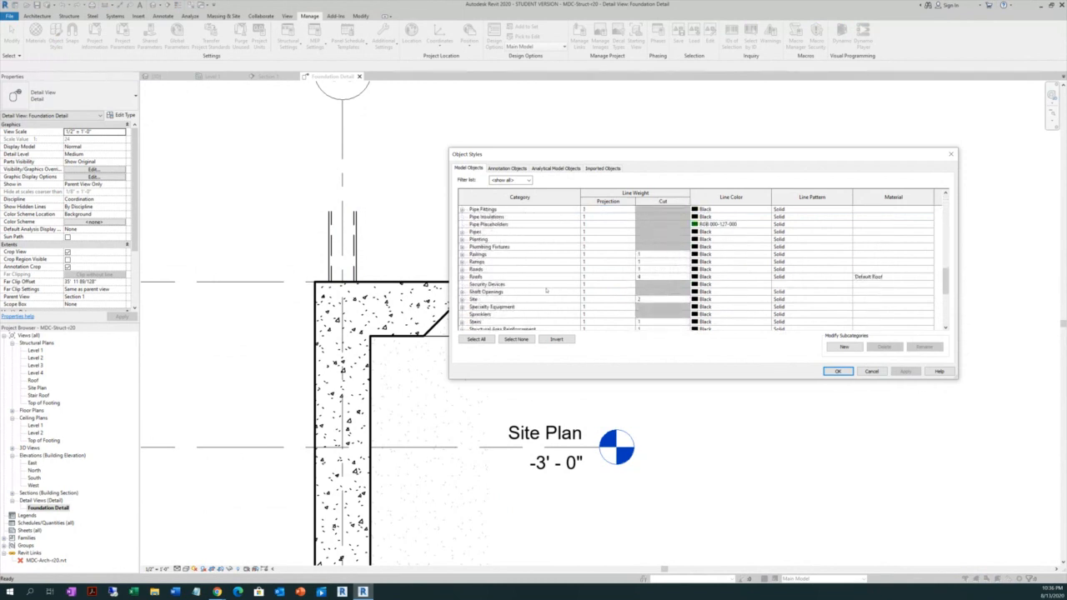
{"action": "scroll", "coordinate": [546, 290], "scroll_direction": "down", "scroll_amount": 1}
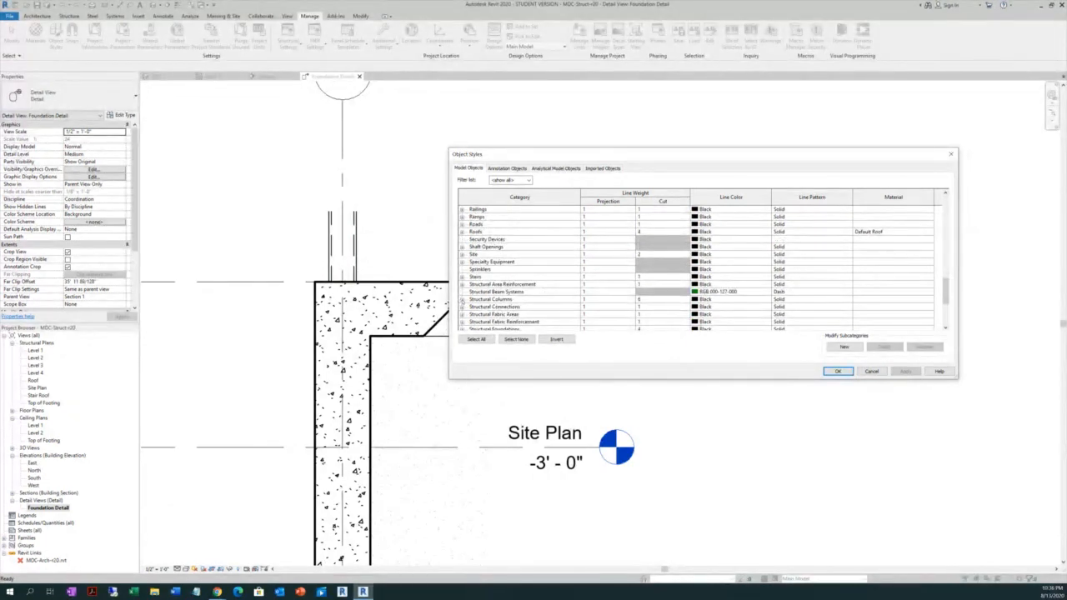
{"action": "left_click", "coordinate": [461, 299]}
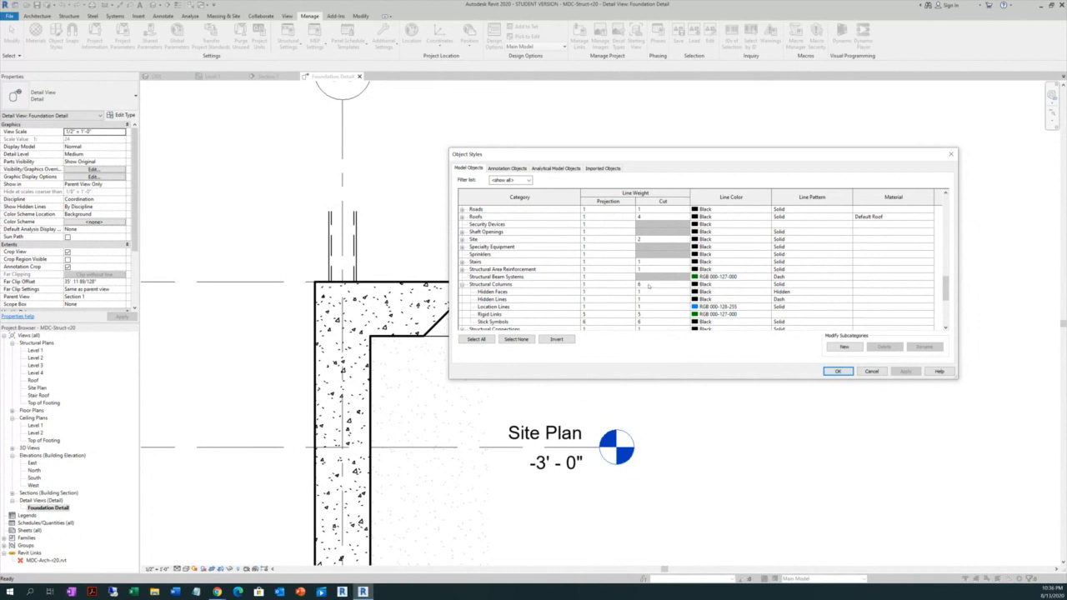
{"action": "left_click", "coordinate": [592, 286]}
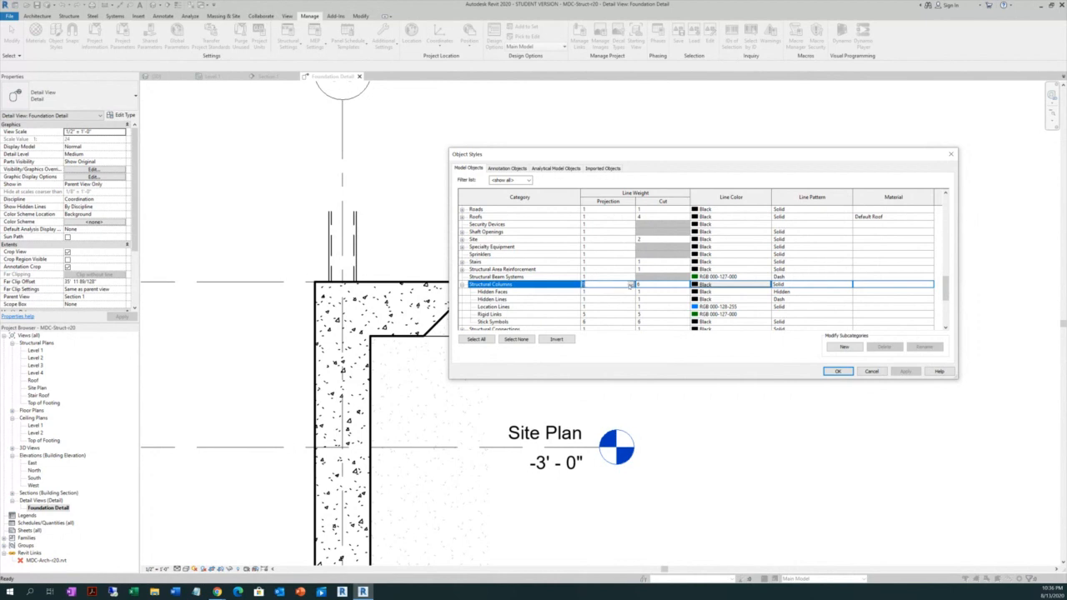
{"action": "left_click", "coordinate": [612, 286]}
{"action": "left_click", "coordinate": [604, 303]}
{"action": "scroll", "coordinate": [620, 320], "scroll_direction": "down", "scroll_amount": 1}
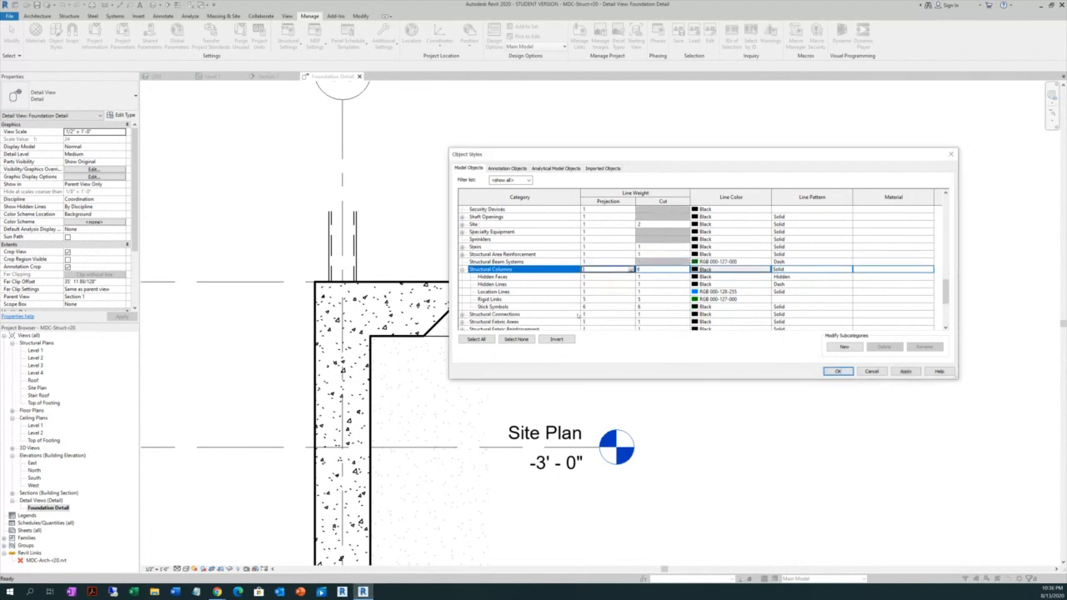
{"action": "left_click", "coordinate": [903, 370]}
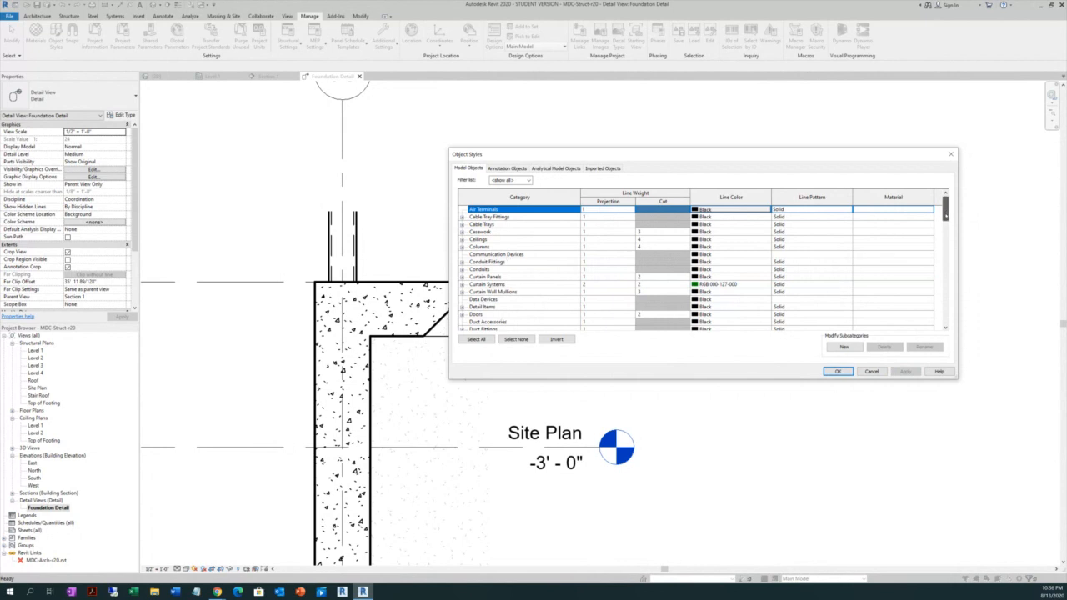
{"action": "left_click_drag", "start_coordinate": [944, 210], "coordinate": [939, 311]}
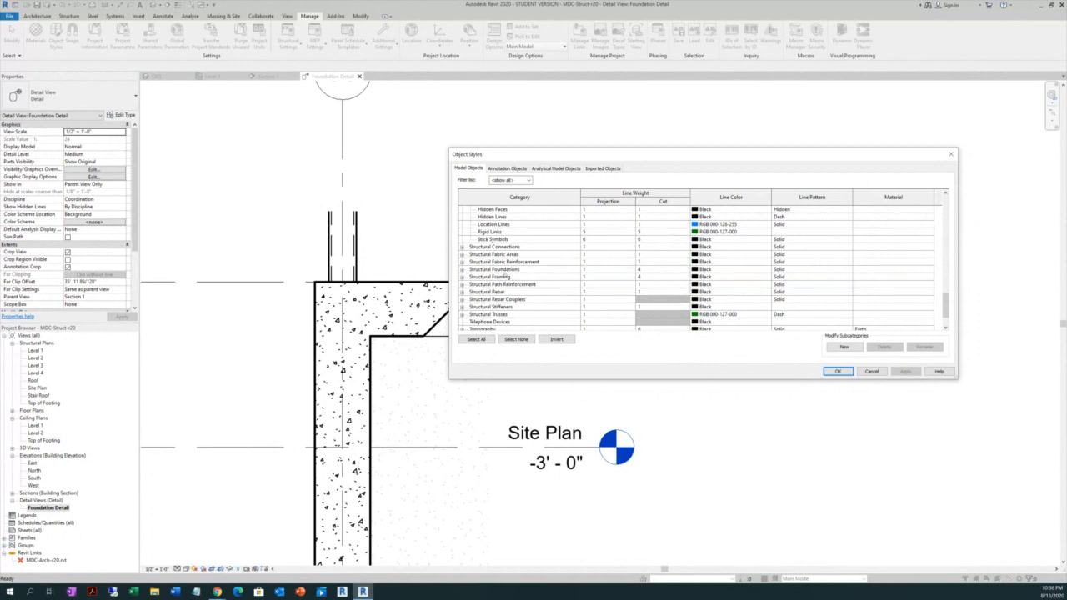
{"action": "scroll", "coordinate": [505, 254], "scroll_direction": "up", "scroll_amount": 1}
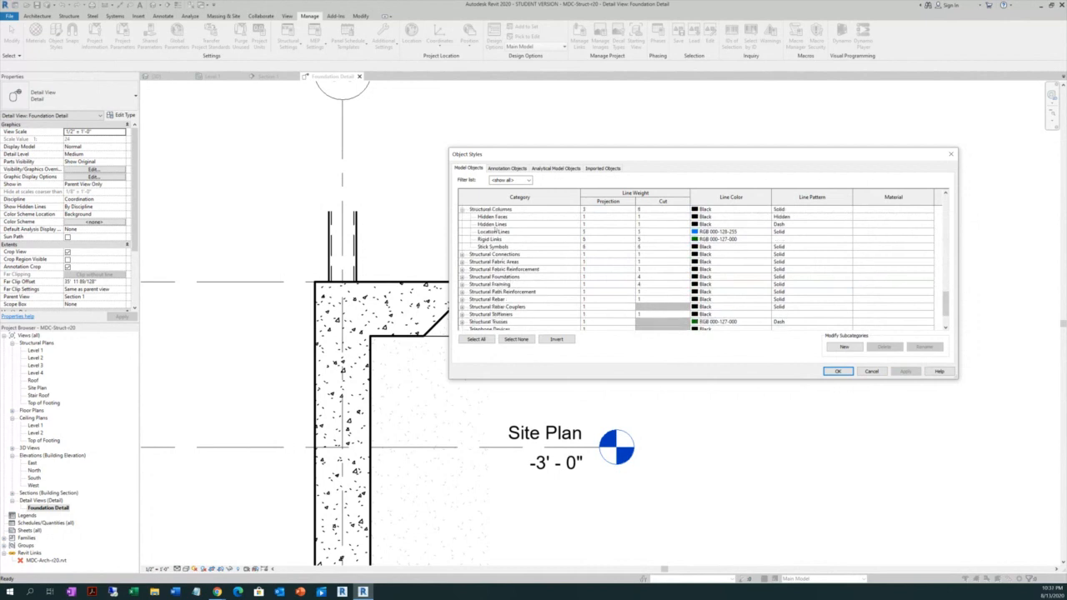
{"action": "scroll", "coordinate": [490, 216], "scroll_direction": "up", "scroll_amount": 1}
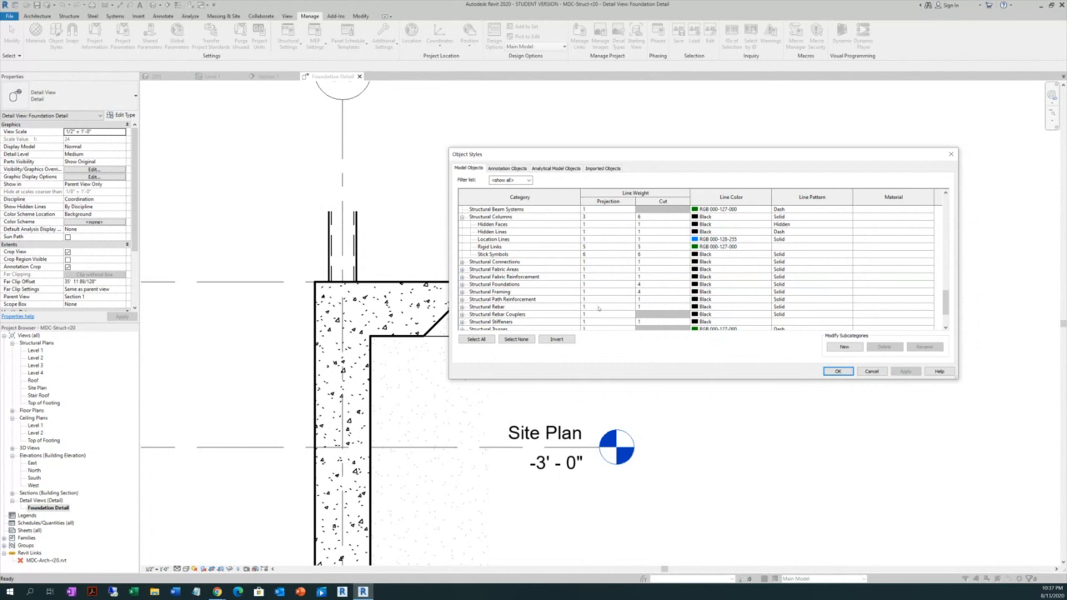
{"action": "left_click", "coordinate": [838, 372]}
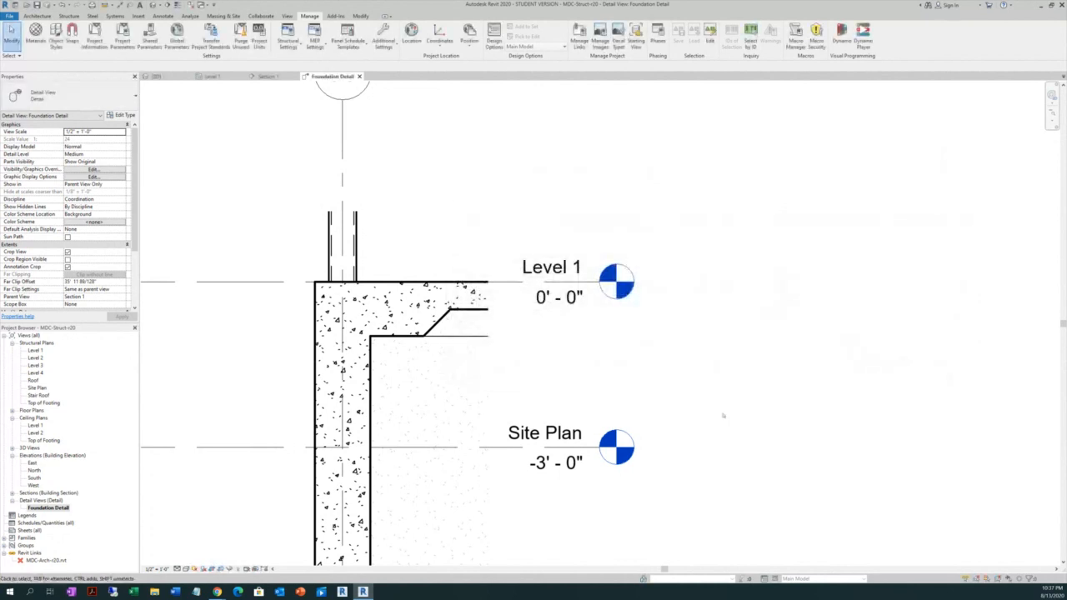
Hide only the Site Plan level element in the Foundation Detail view
{"action": "scroll", "coordinate": [295, 249], "scroll_direction": "down", "scroll_amount": 4}
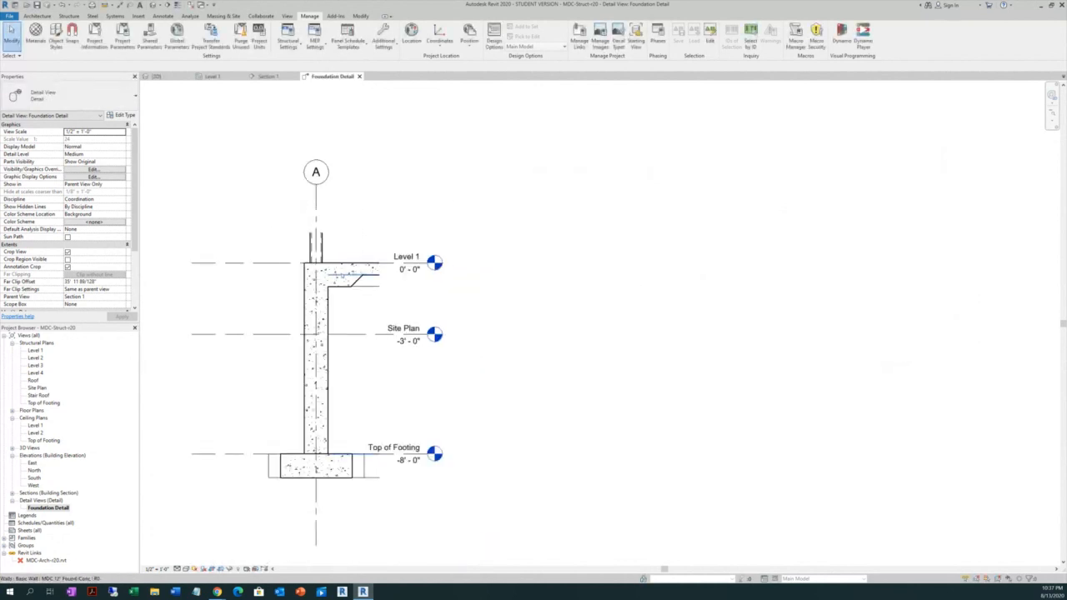
{"action": "scroll", "coordinate": [310, 471], "scroll_direction": "up", "scroll_amount": 5}
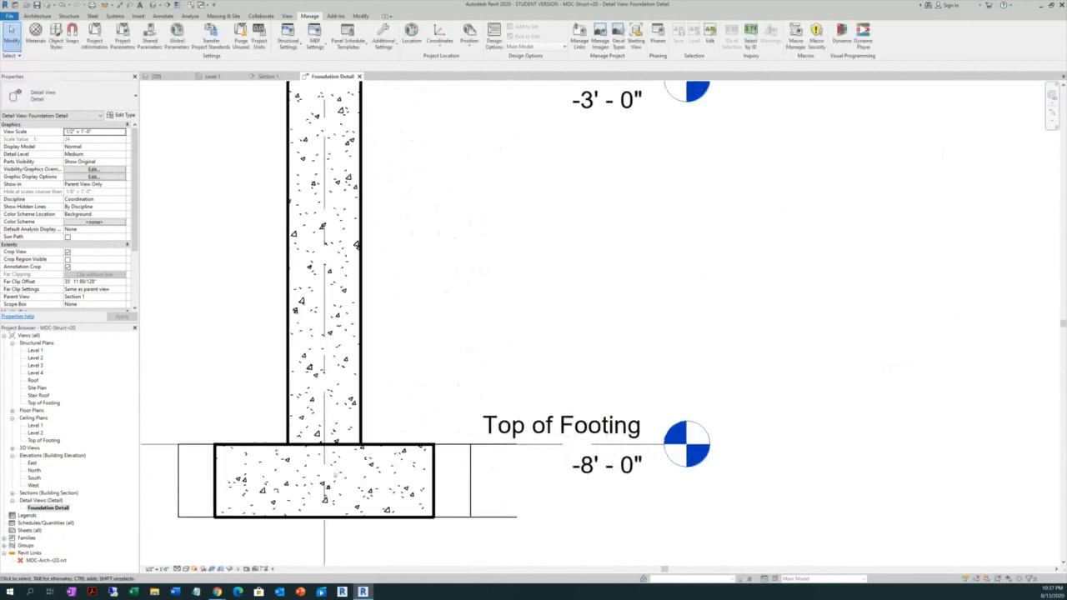
{"action": "scroll", "coordinate": [316, 462], "scroll_direction": "down", "scroll_amount": 5}
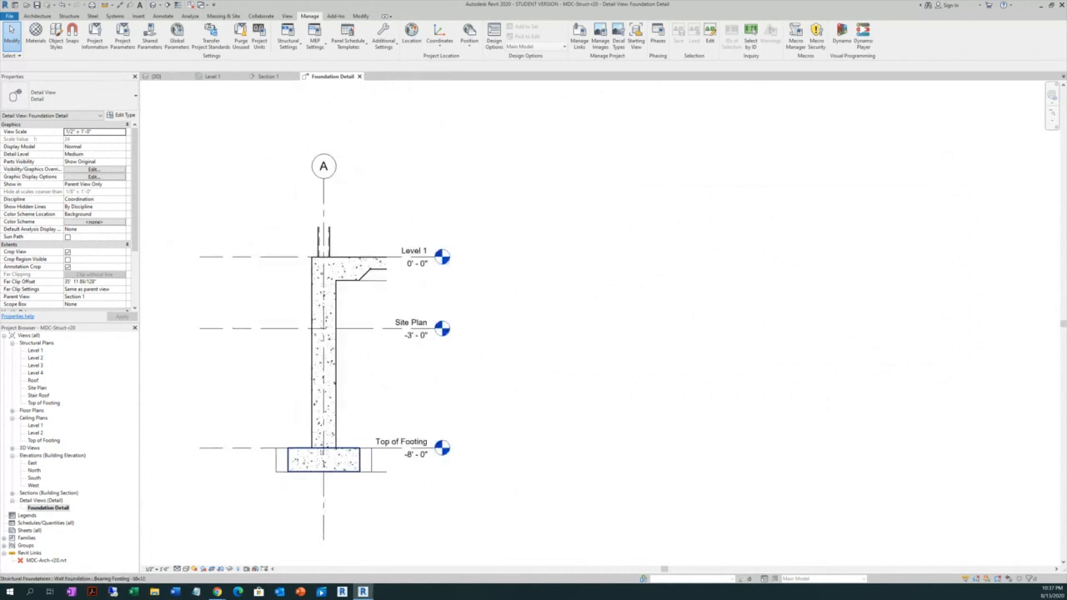
{"action": "scroll", "coordinate": [320, 450], "scroll_direction": "up", "scroll_amount": 4}
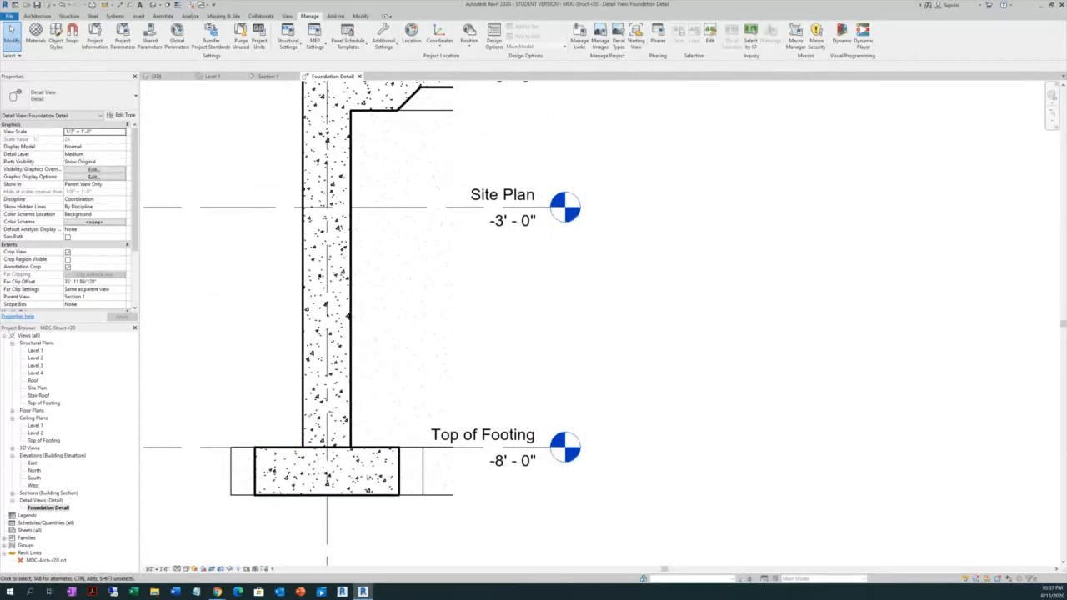
{"action": "scroll", "coordinate": [330, 455], "scroll_direction": "up", "scroll_amount": 2}
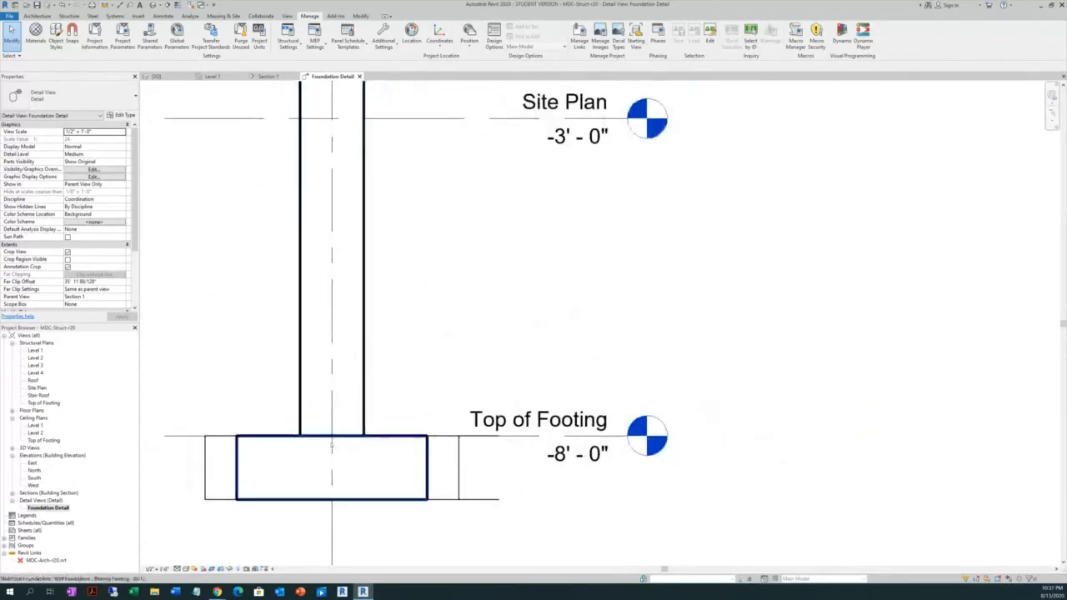
{"action": "scroll", "coordinate": [332, 445], "scroll_direction": "down", "scroll_amount": 3}
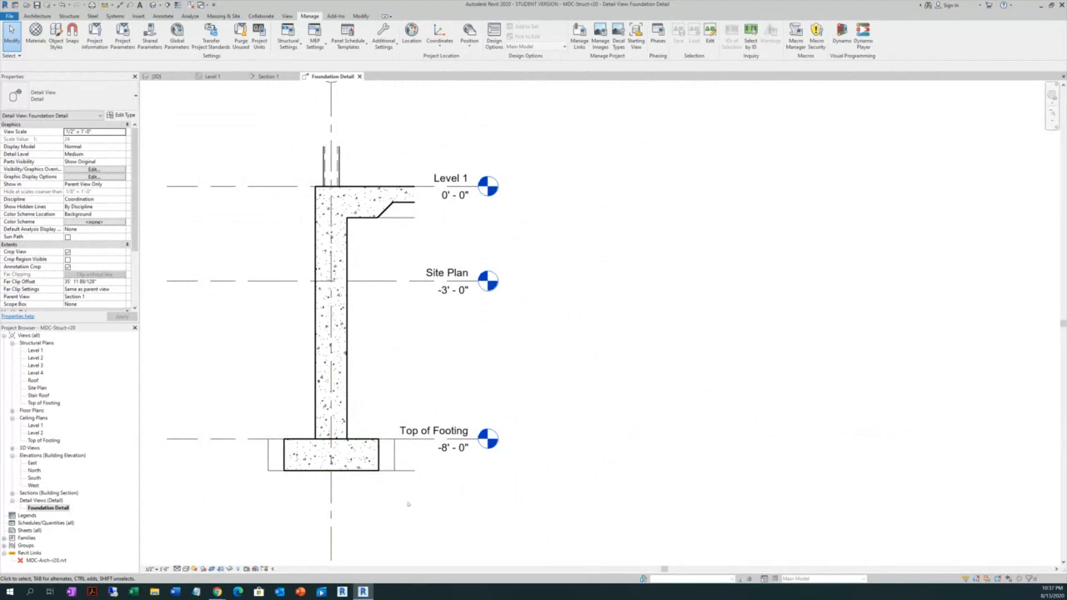
{"action": "scroll", "coordinate": [505, 497], "scroll_direction": "down", "scroll_amount": 1}
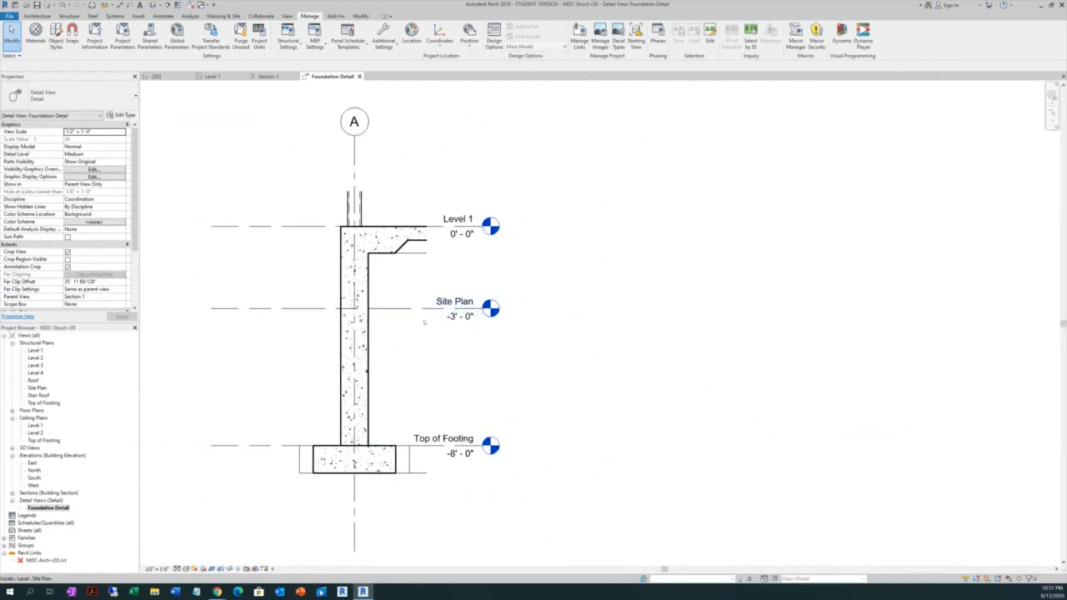
{"action": "left_click", "coordinate": [314, 309]}
{"action": "right_click", "coordinate": [314, 309]}
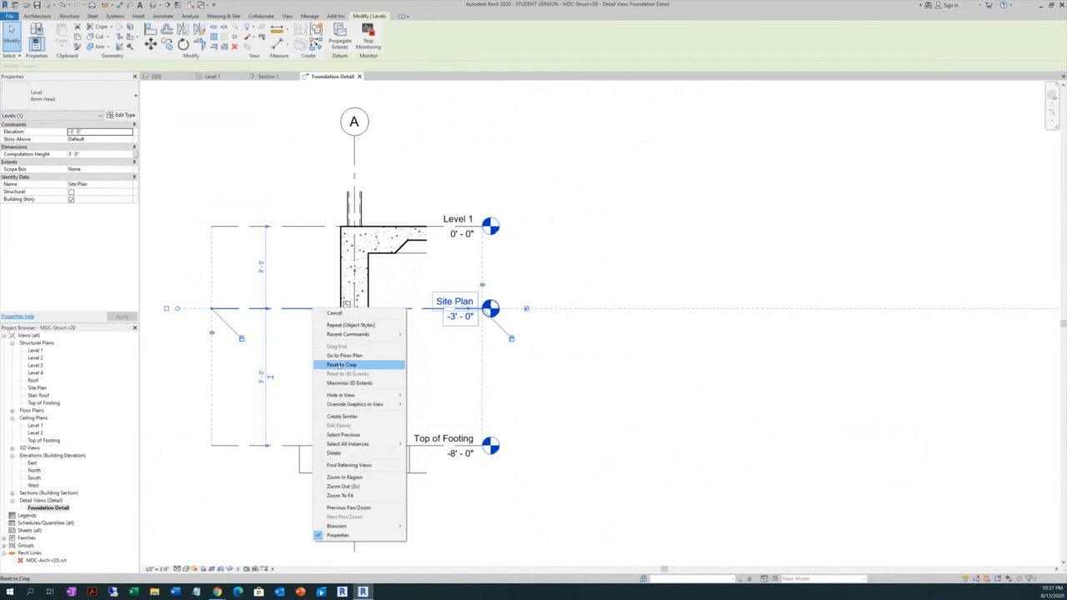
{"action": "mouse_move", "coordinate": [334, 395]}
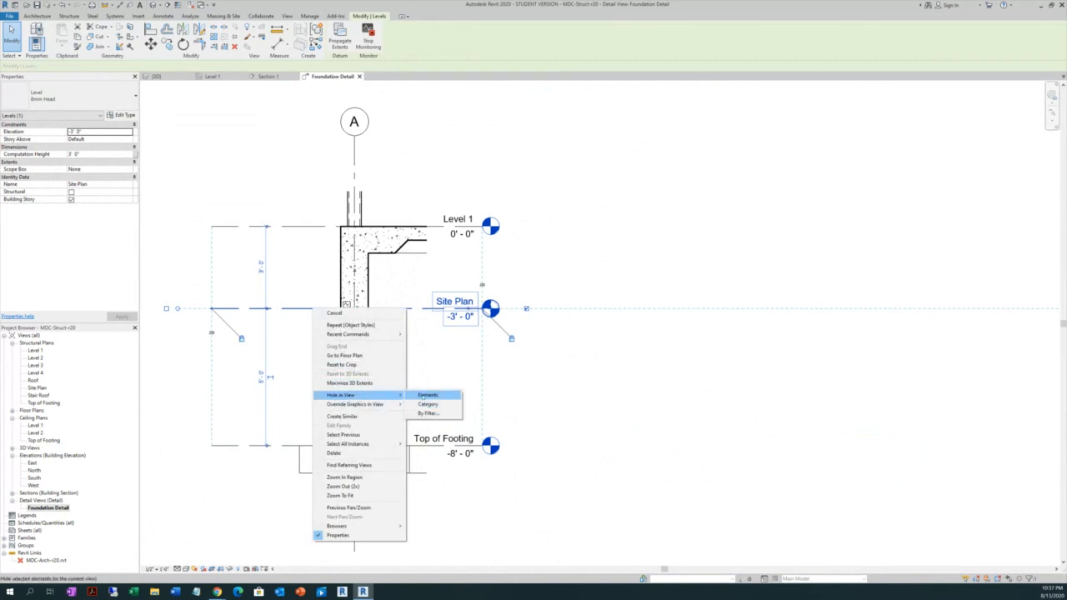
{"action": "left_click", "coordinate": [427, 396]}
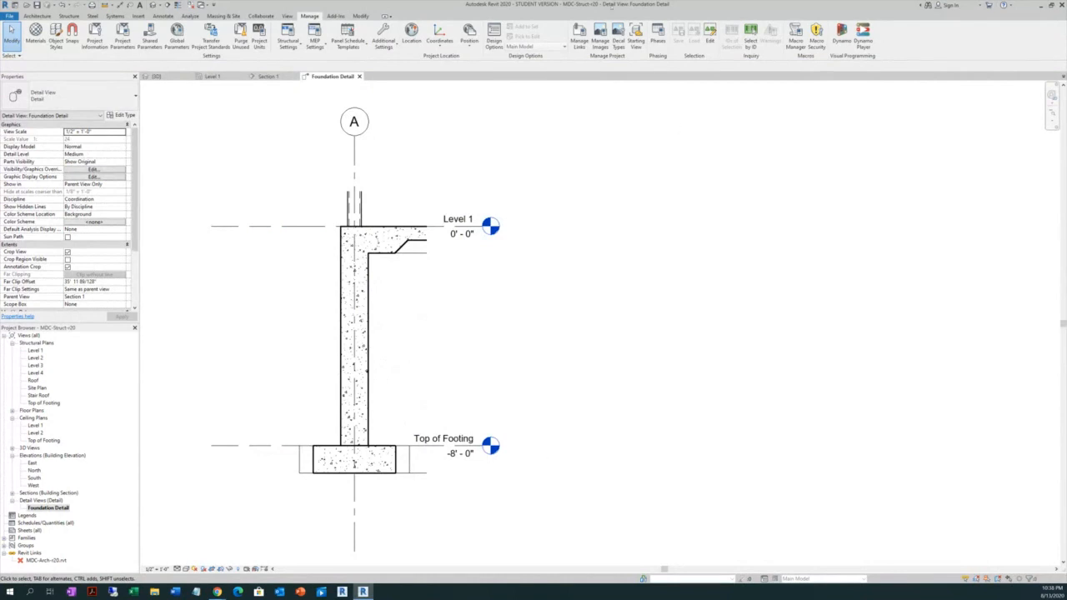
Switch to the 3D view of the structural model
{"action": "left_click", "coordinate": [156, 76]}
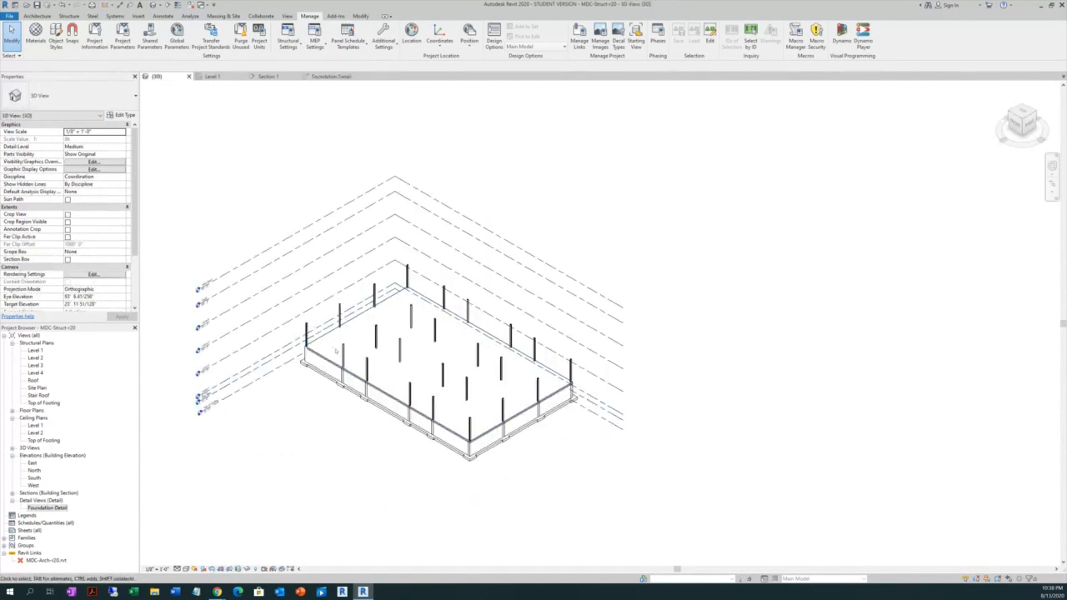